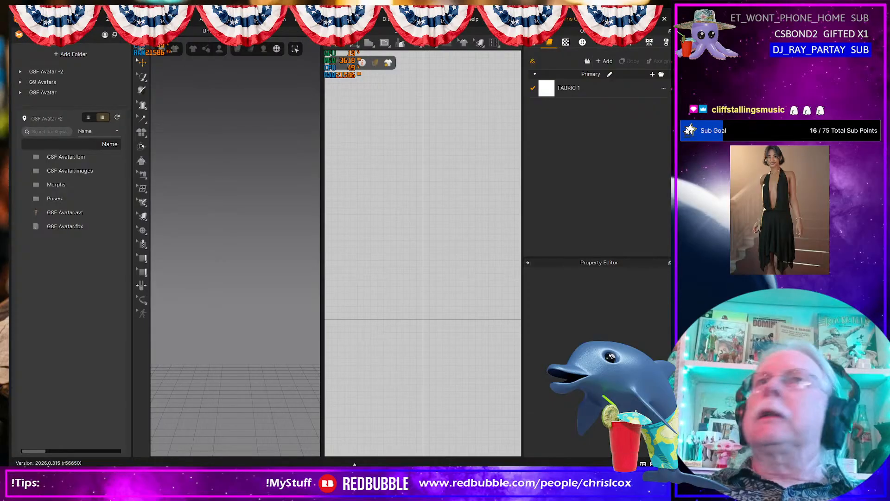
- Enlarge the application window slightly and open the project Stand Collar Shirt.zprj from the Cee Cee Basics folder
drag(365, 8, 364, 2)
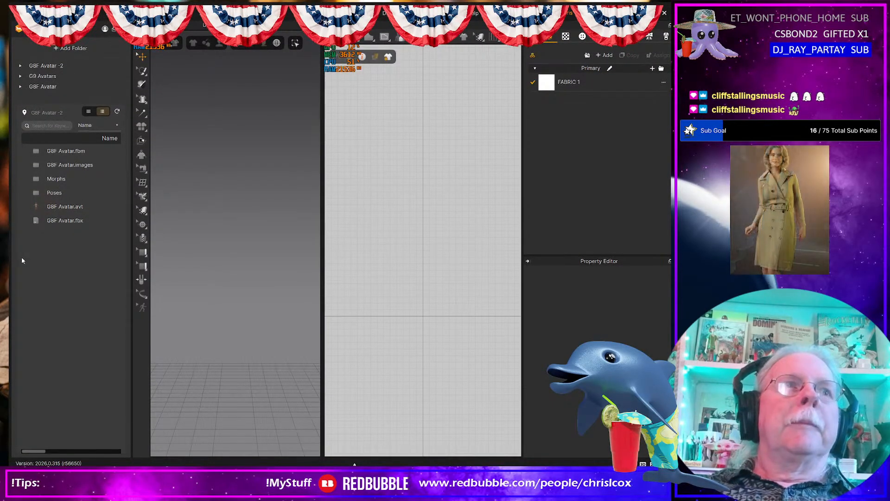
drag(9, 267, 5, 267)
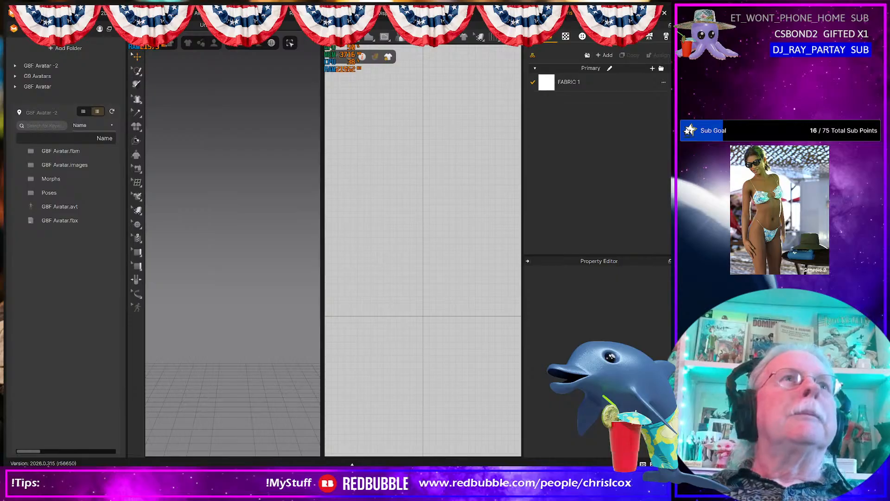
click(18, 13)
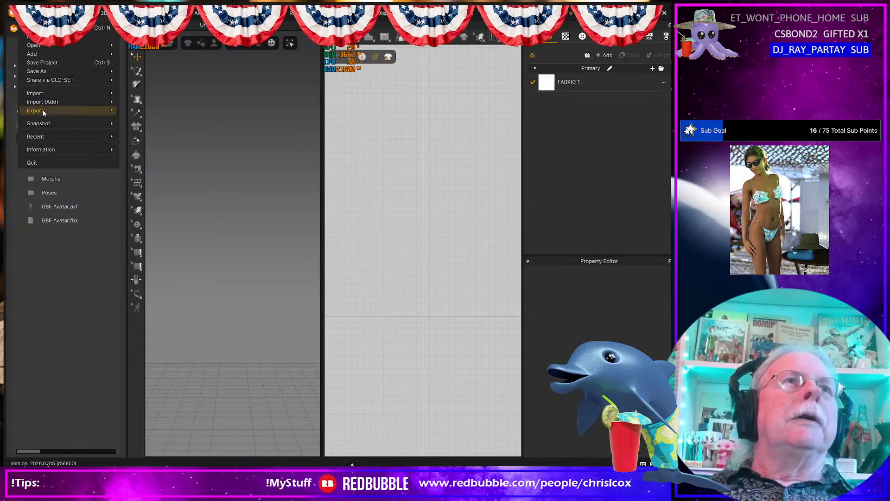
mouse_move(45, 124)
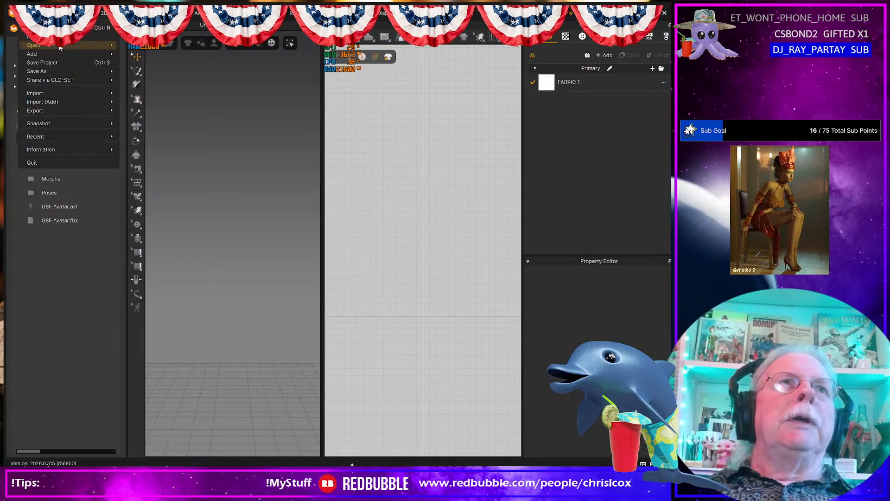
click(311, 176)
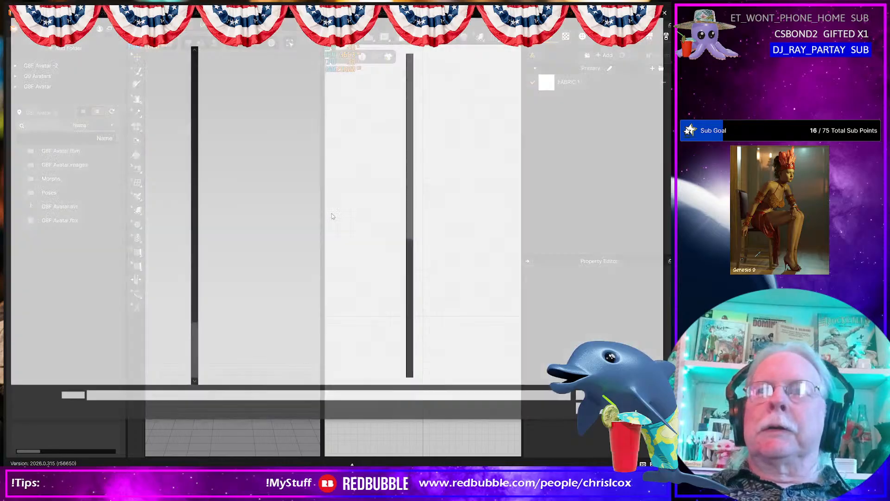
scroll(377, 327, down, 2)
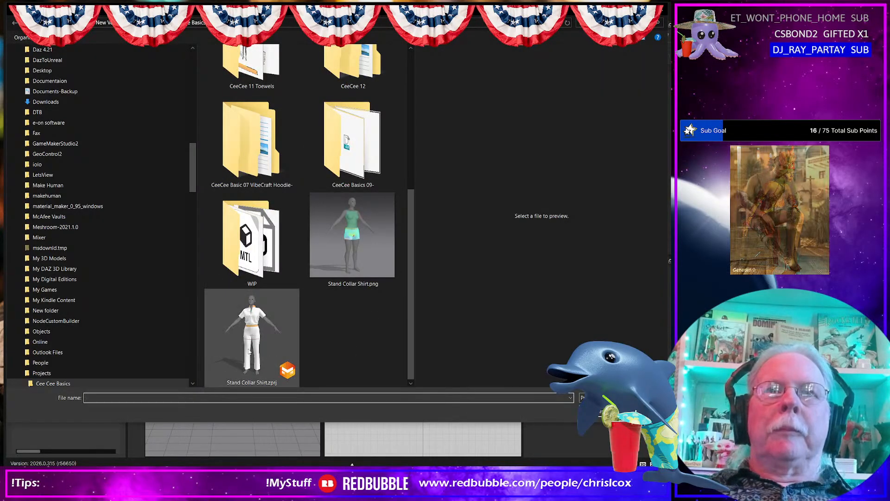
double_click(279, 352)
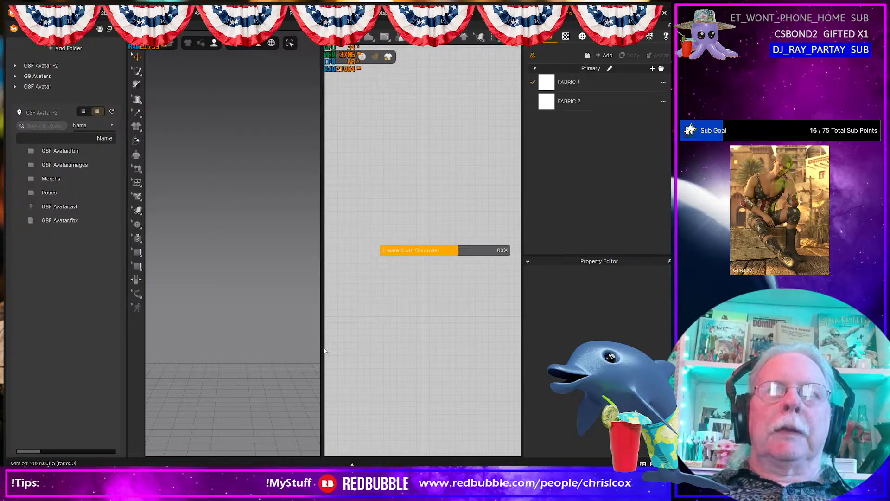
- Widen the 3D viewport and frame the dressed avatar from the front
drag(350, 348, 391, 347)
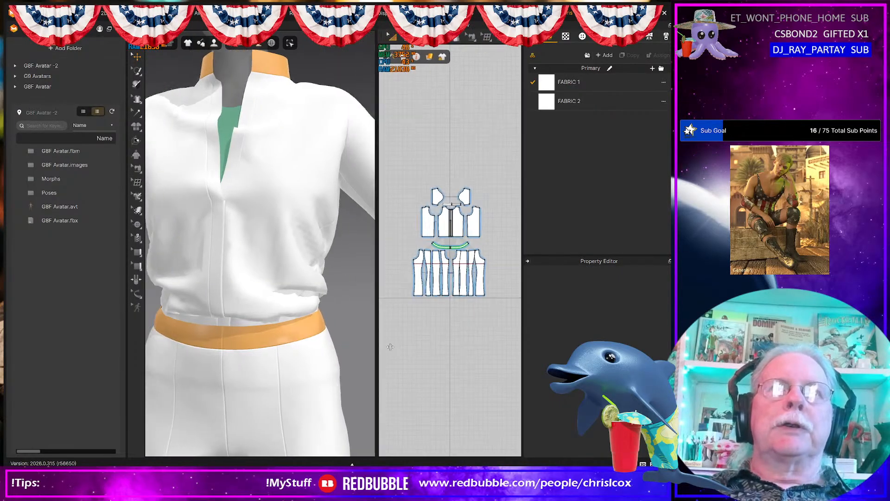
scroll(332, 378, down, 4)
right_drag(288, 372, 234, 257)
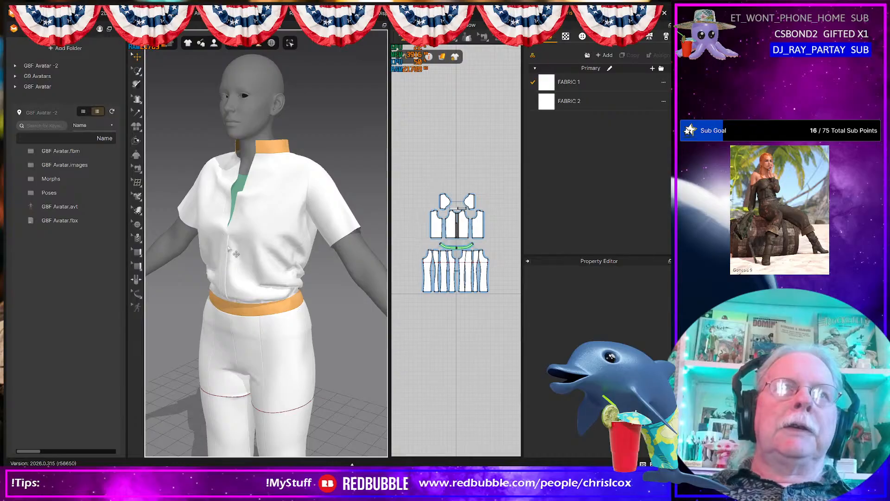
right_drag(251, 208, 288, 209)
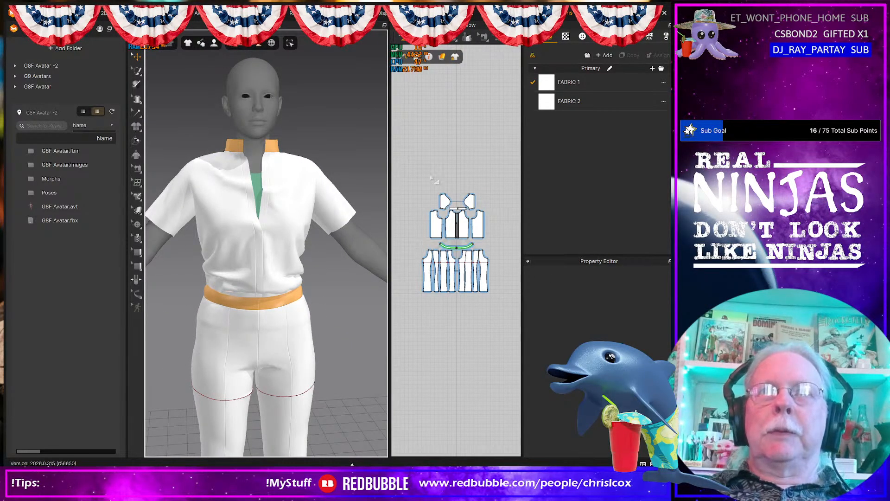
- Select the shirt's pattern pieces and examine the whole outfit on the avatar
drag(431, 177, 501, 246)
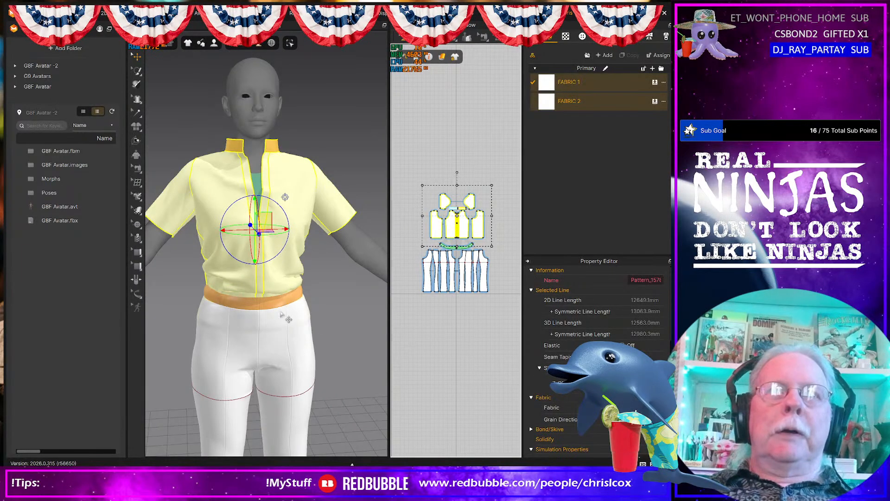
scroll(269, 345, down, 5)
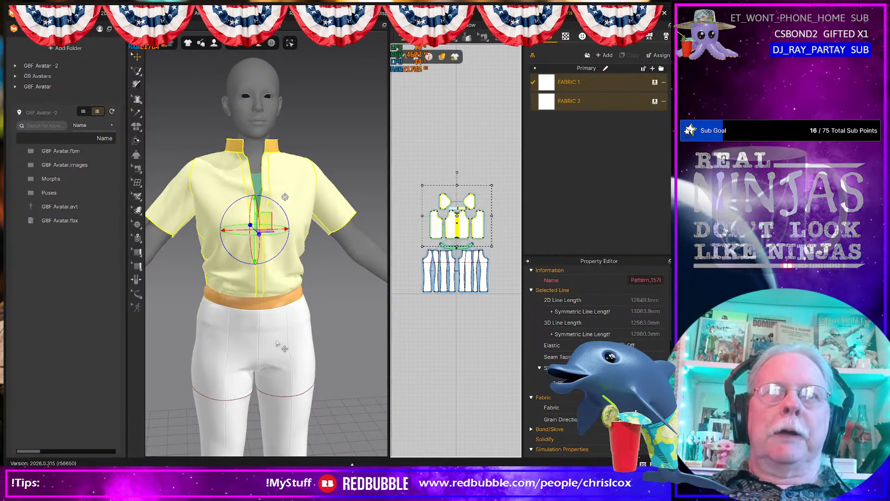
right_drag(269, 346, 328, 330)
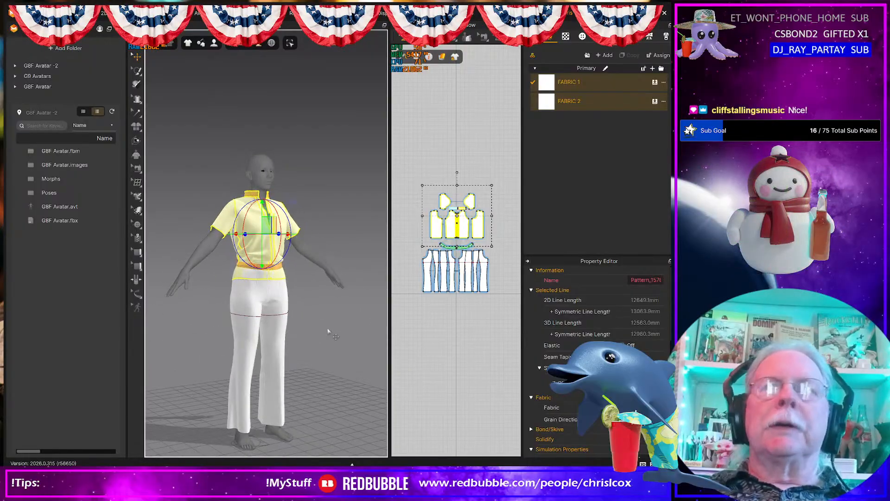
scroll(328, 338, up, 5)
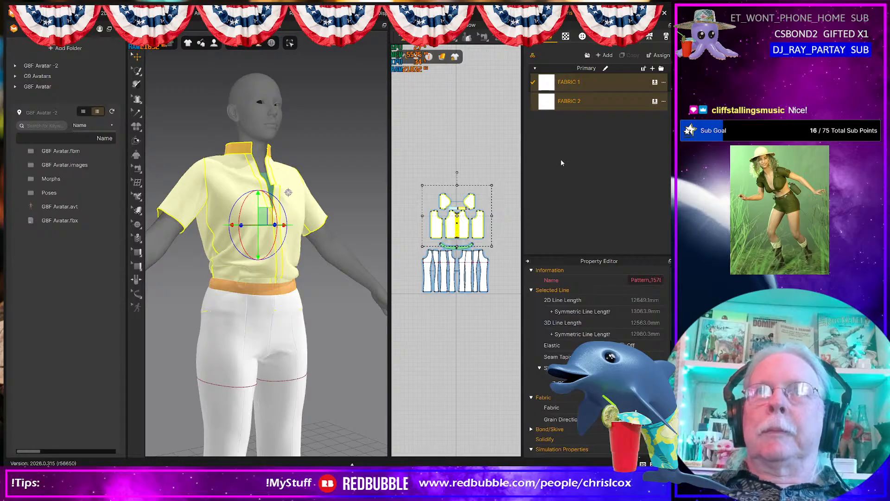
- Try the Silk_Knit_Jersey physical property preset on FABRIC 1
click(562, 88)
scroll(598, 352, down, 3)
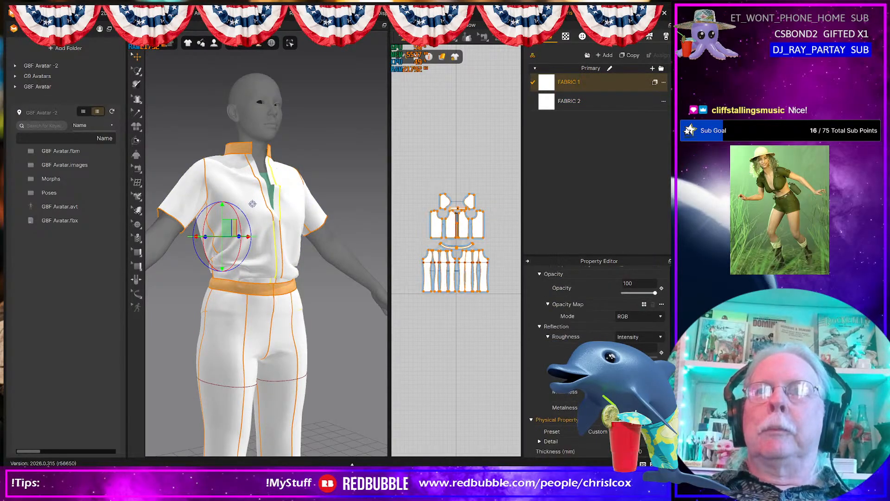
click(603, 432)
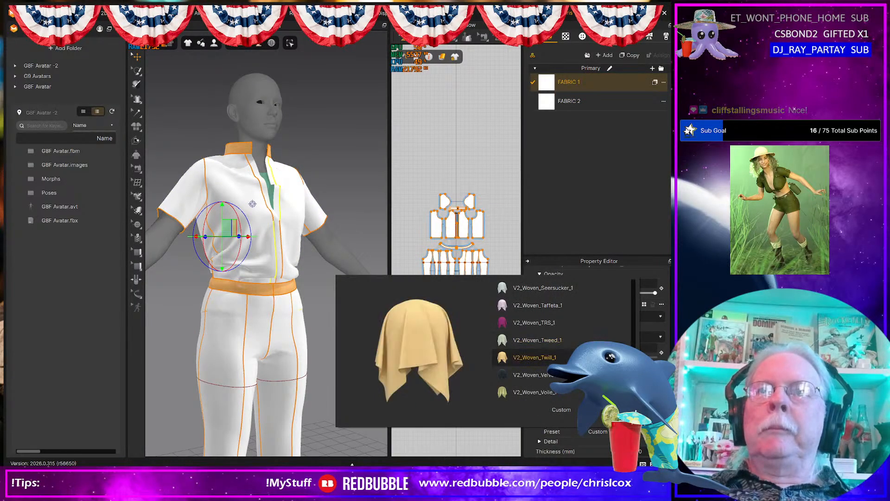
scroll(564, 338, up, 10)
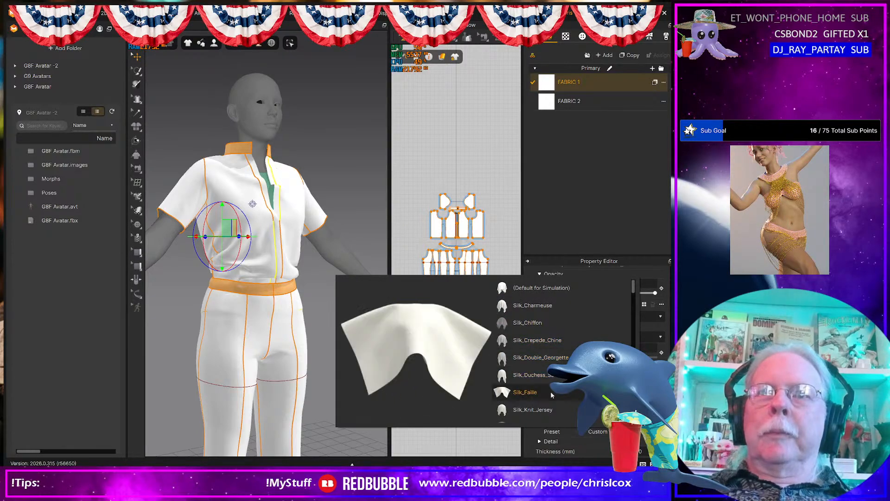
click(550, 410)
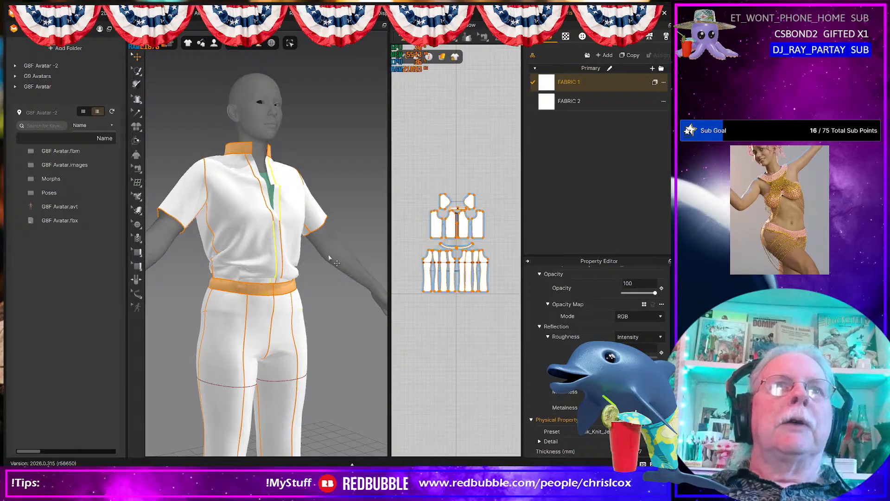
- Run and revert a short simulation, and set FABRIC 1's physical preset to (Default for Simulation)
key(space)
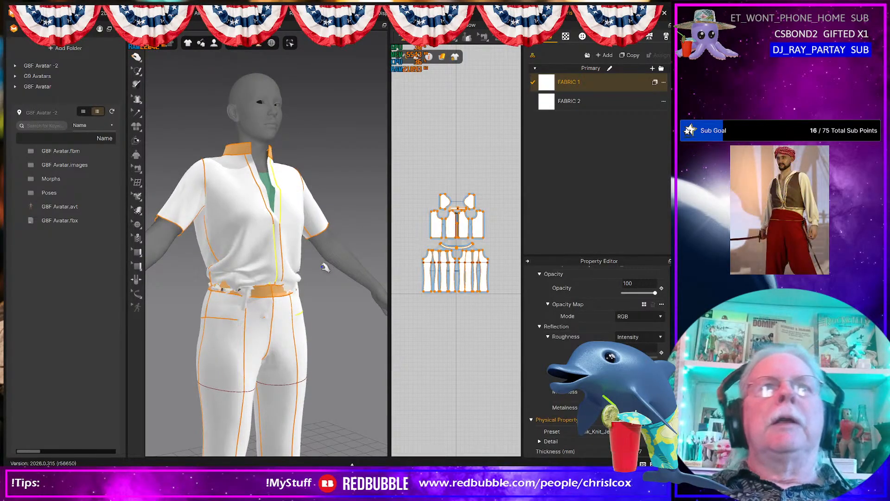
key(space)
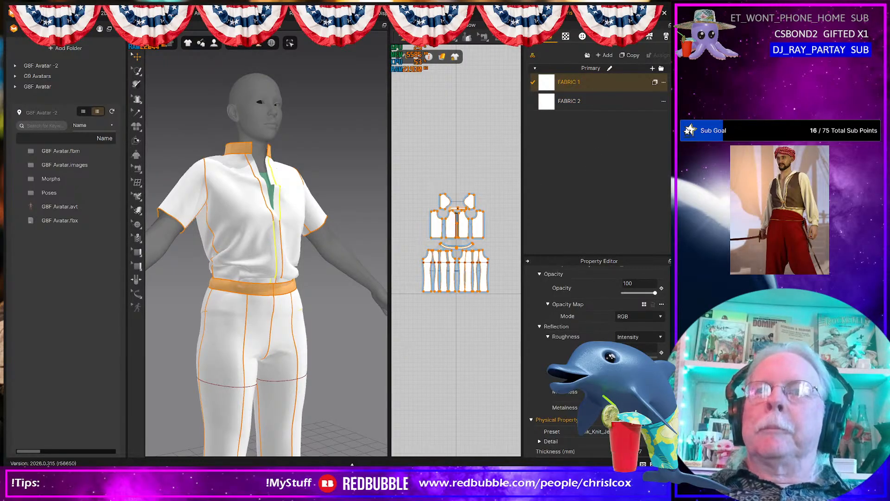
click(598, 431)
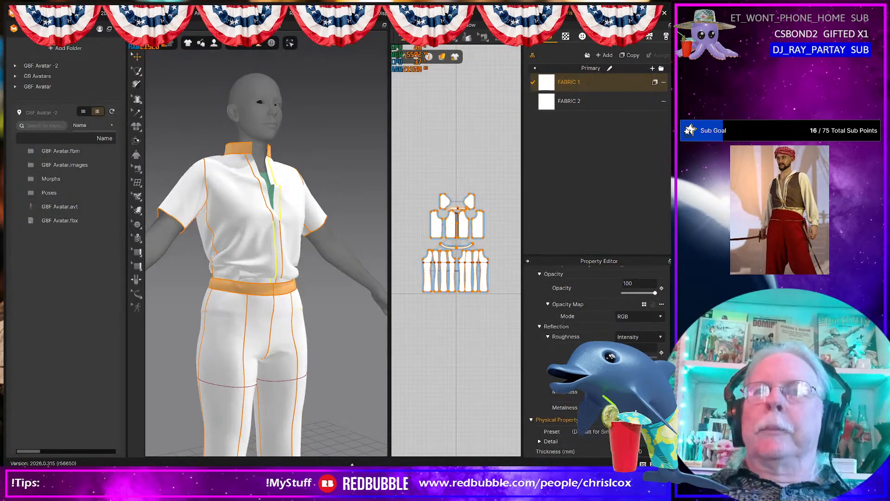
- Add a new fabric named Shirt and assign it to all of the shirt's pattern pieces
click(604, 55)
double_click(570, 121)
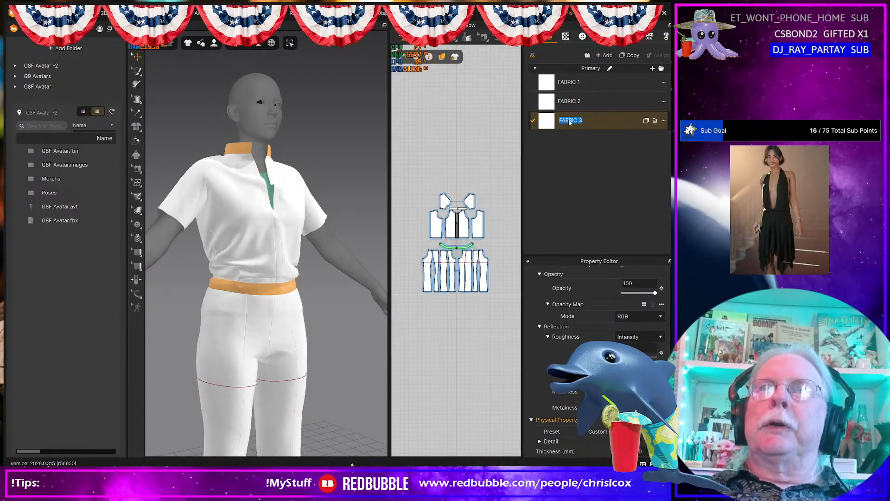
text(Sh)
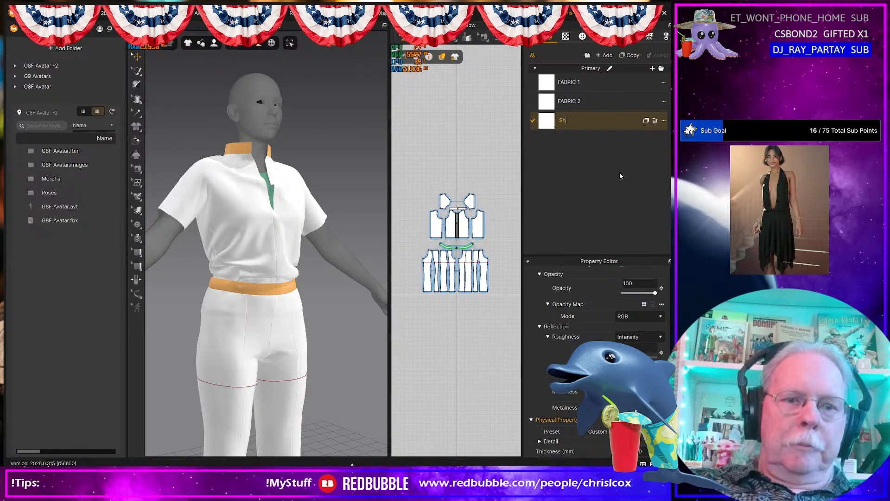
text(irt)
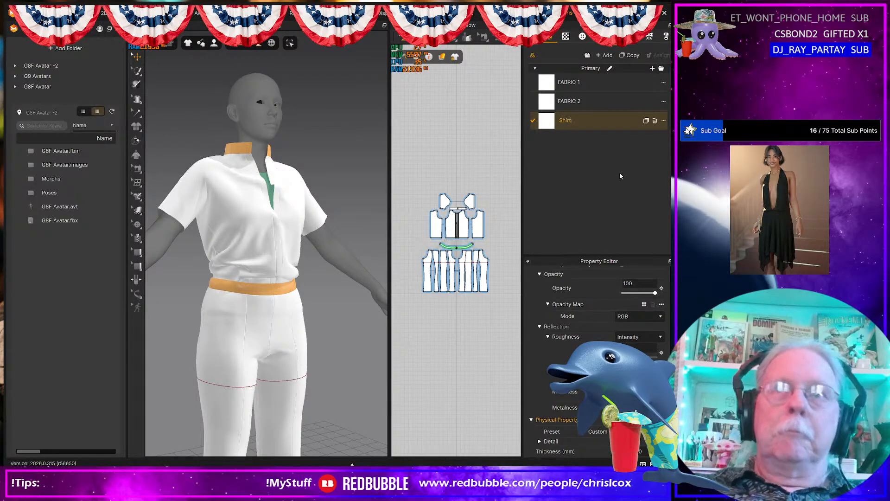
drag(404, 169, 523, 247)
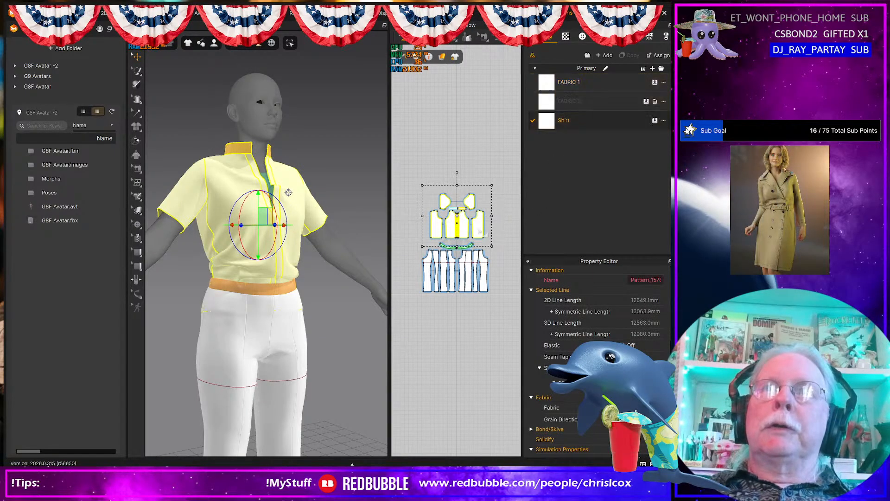
scroll(599, 357, down, 10)
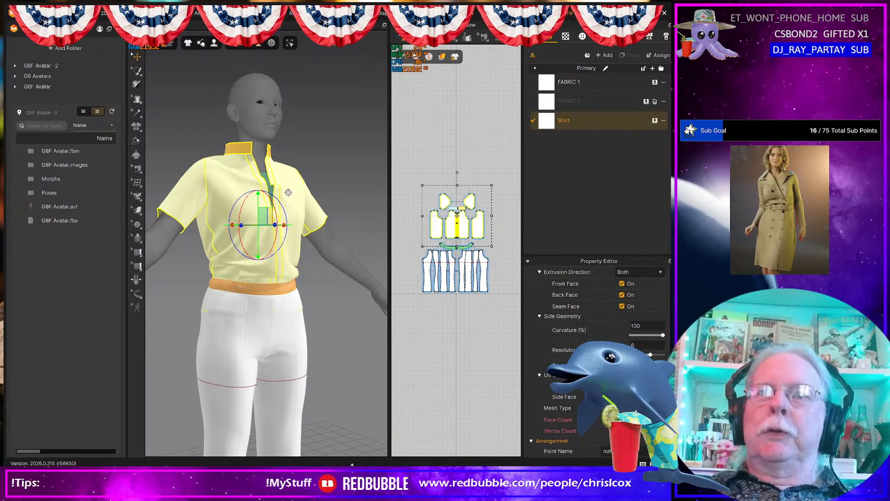
- Set the Shirt fabric's physical property preset to Silk_Knit_Jersey
click(591, 123)
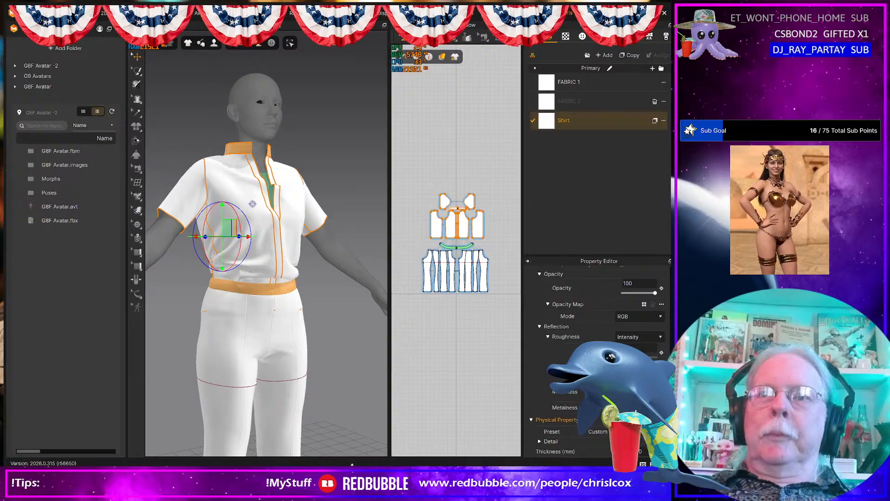
click(598, 431)
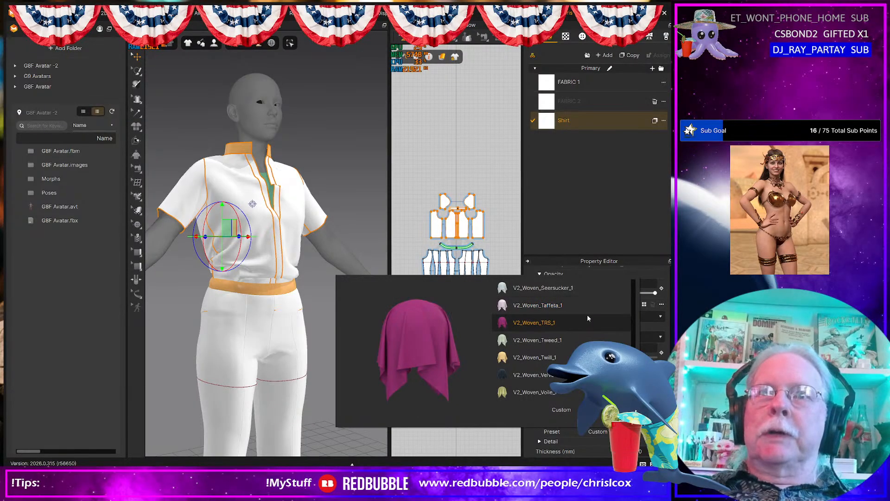
scroll(565, 341, up, 10)
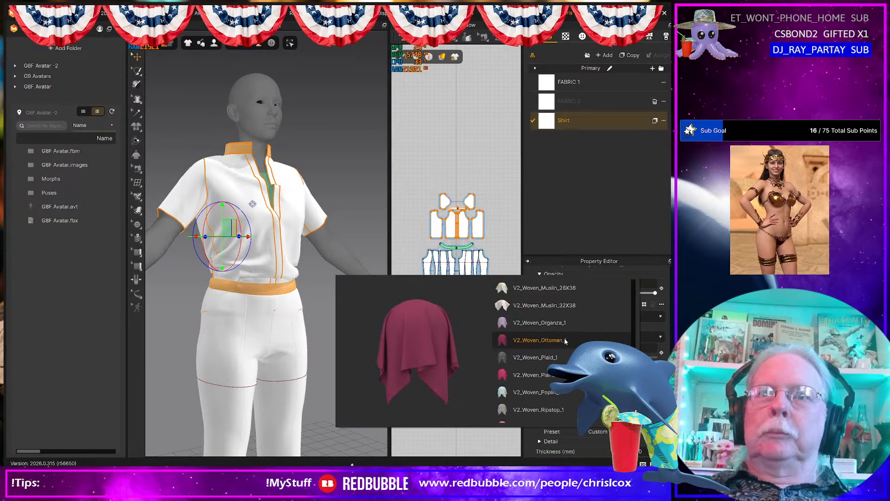
scroll(565, 340, up, 10)
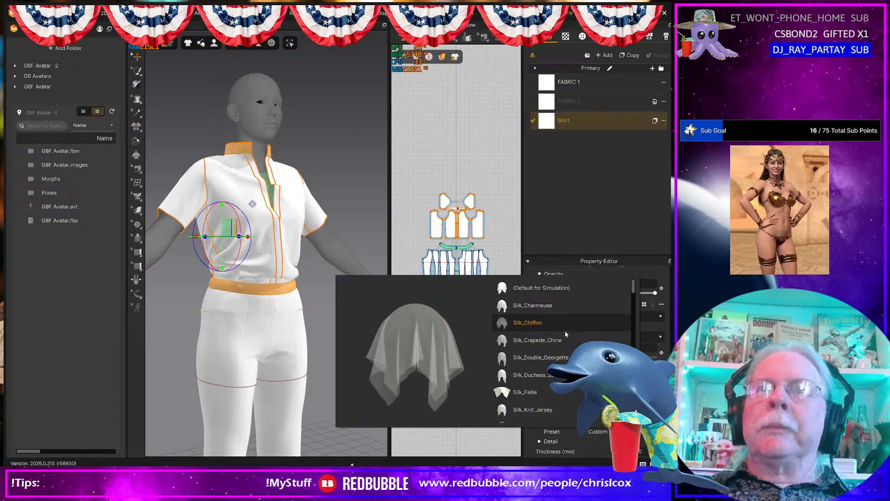
click(530, 411)
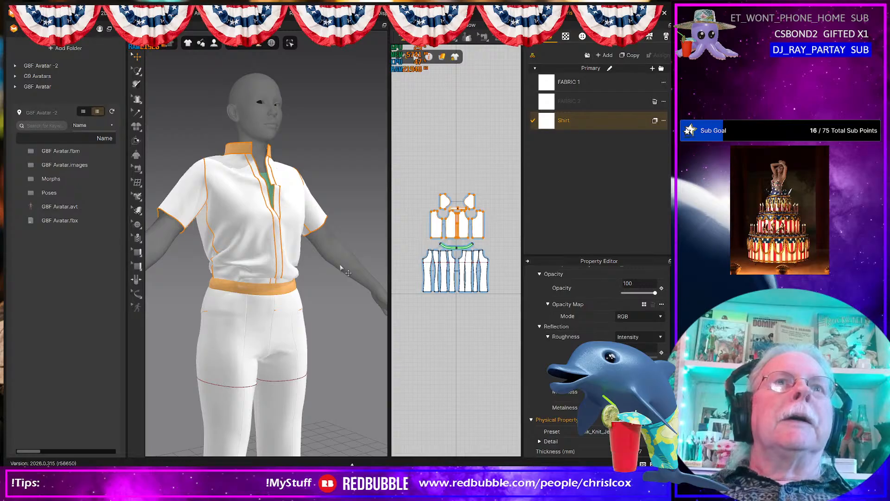
- Simulate the garment and check the shirt's drape from the front
key(space)
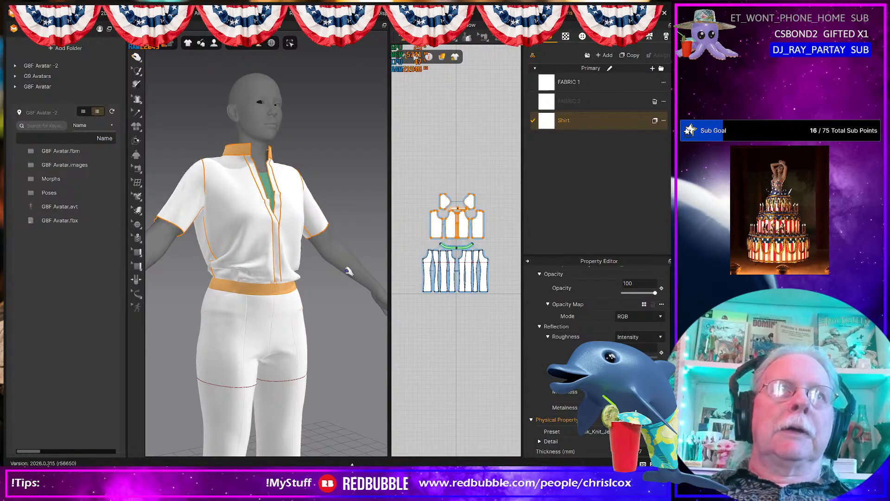
mouse_move(333, 280)
right_down()
mouse_move(305, 279)
mouse_move(343, 277)
mouse_move(294, 275)
mouse_move(456, 271)
mouse_move(318, 277)
right_up()
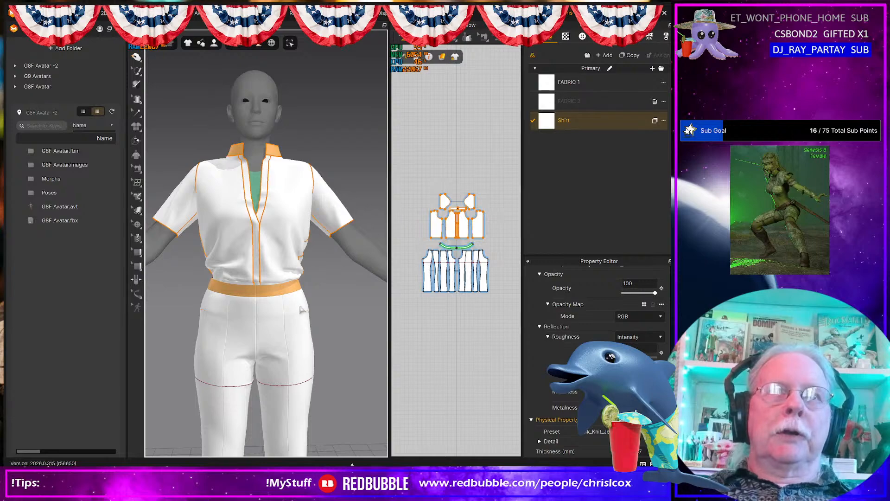
scroll(302, 310, down, 1)
scroll(304, 306, up, 1)
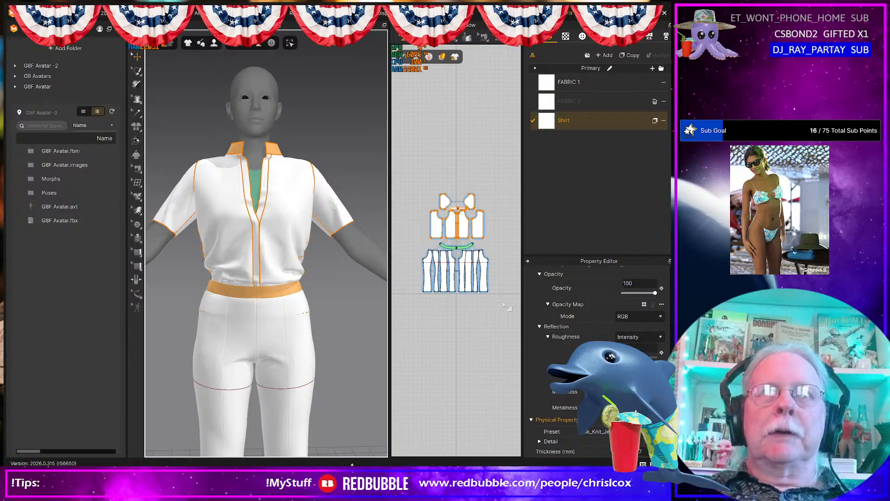
- Select all the trouser pattern pieces and hide them in the 3D view to expose the shirt's hem
drag(503, 301, 410, 242)
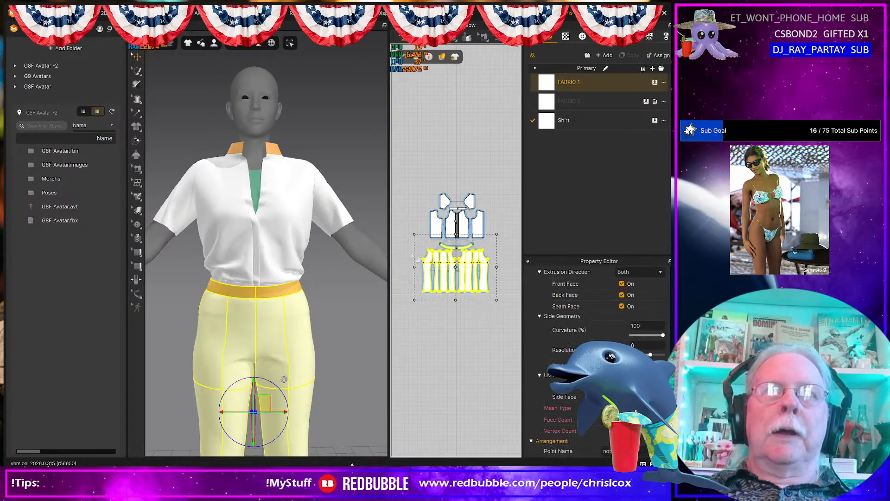
key(shift+q)
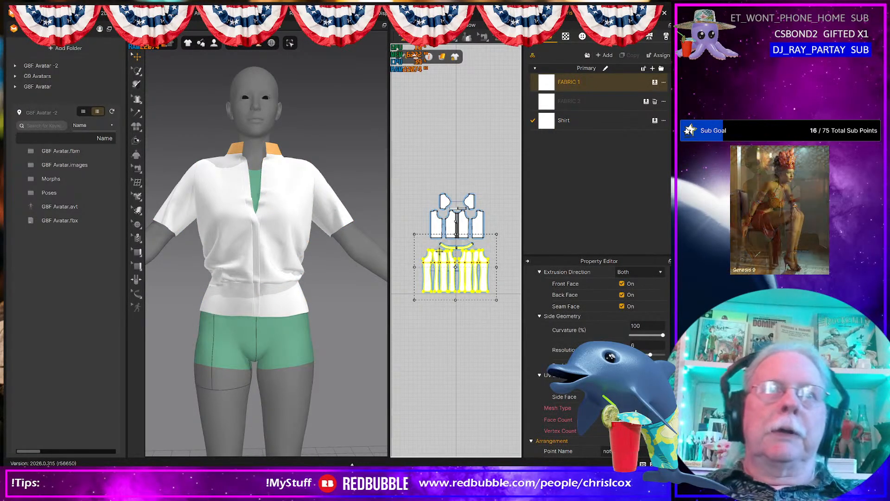
scroll(273, 302, up, 3)
right_drag(352, 258, 263, 321)
scroll(267, 339, down, 3)
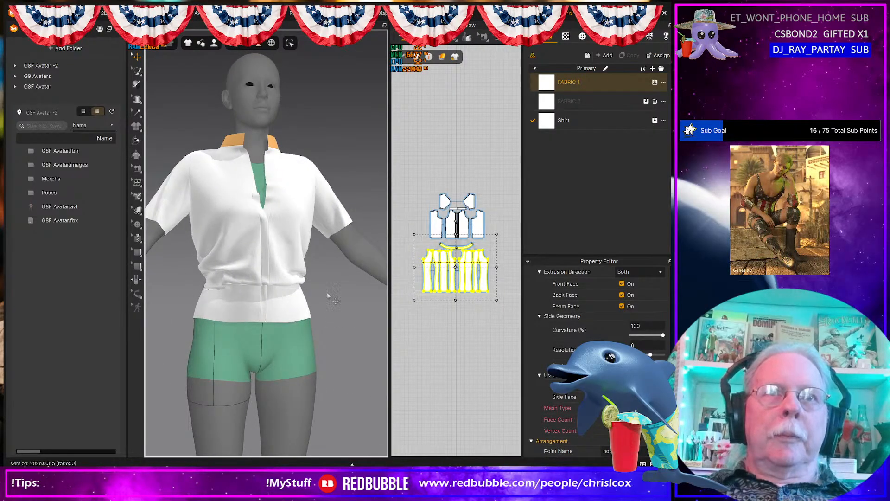
- Select the bottom edges of the shirt's body and placket pieces and move them up slightly to shorten the hem
scroll(457, 231, up, 3)
middle_drag(397, 276, 399, 275)
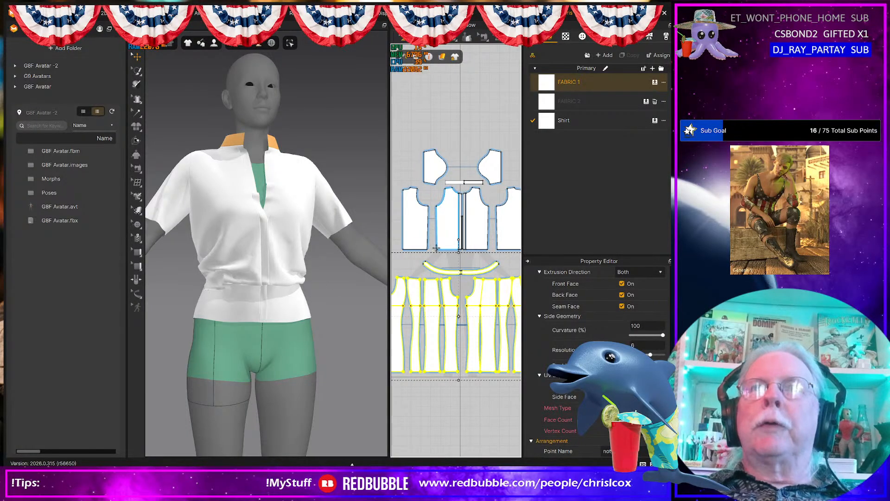
middle_drag(495, 235, 486, 229)
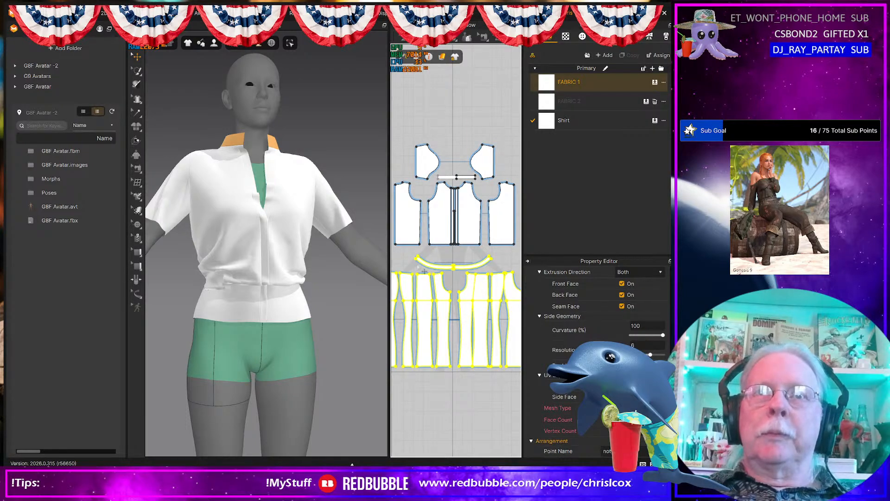
drag(388, 270, 325, 270)
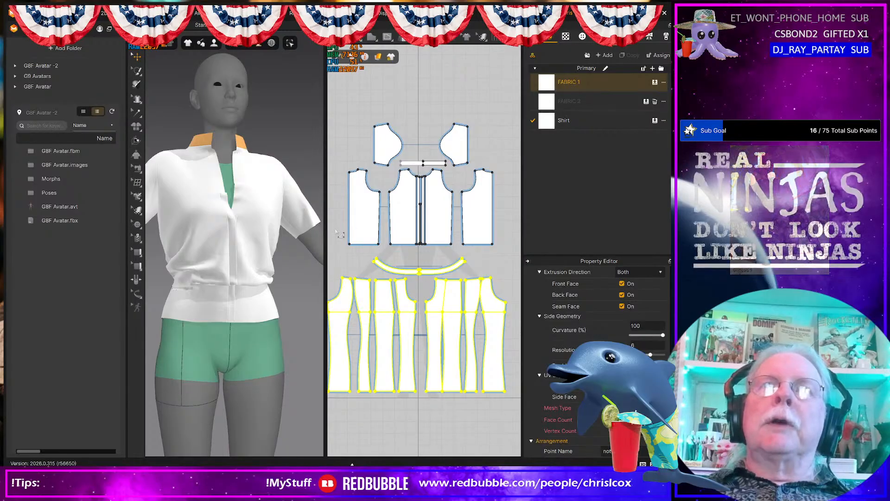
drag(335, 227, 508, 253)
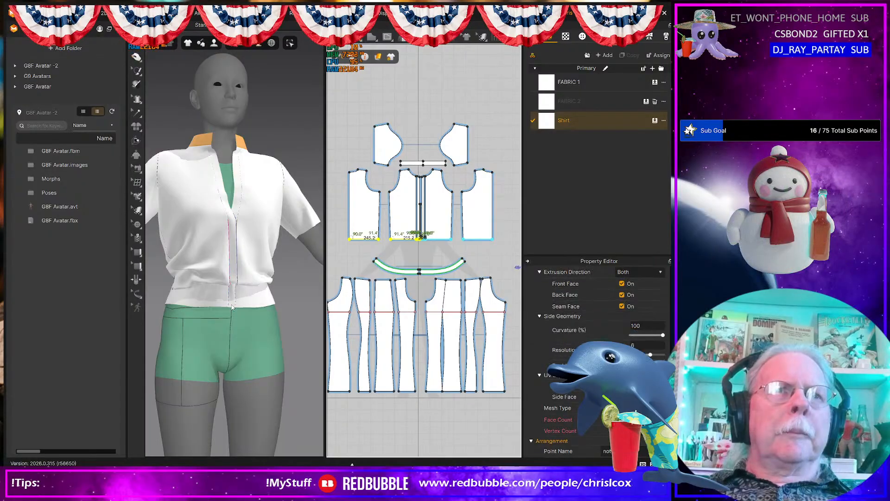
- Simulate the shirt and pull its front hem down at the placket and at the side
key(space)
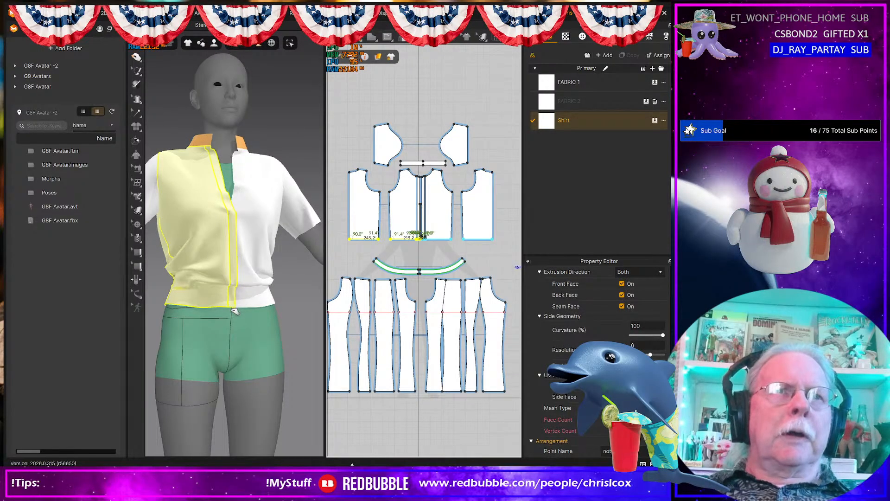
click(235, 312)
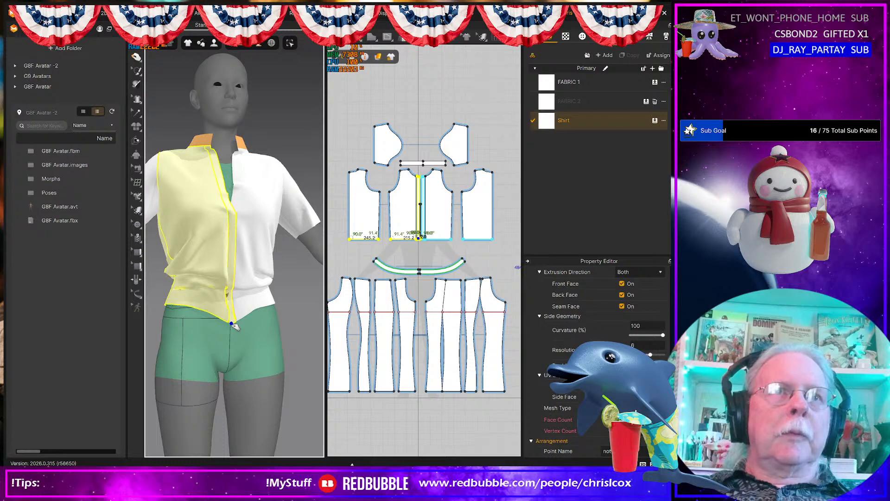
click(182, 304)
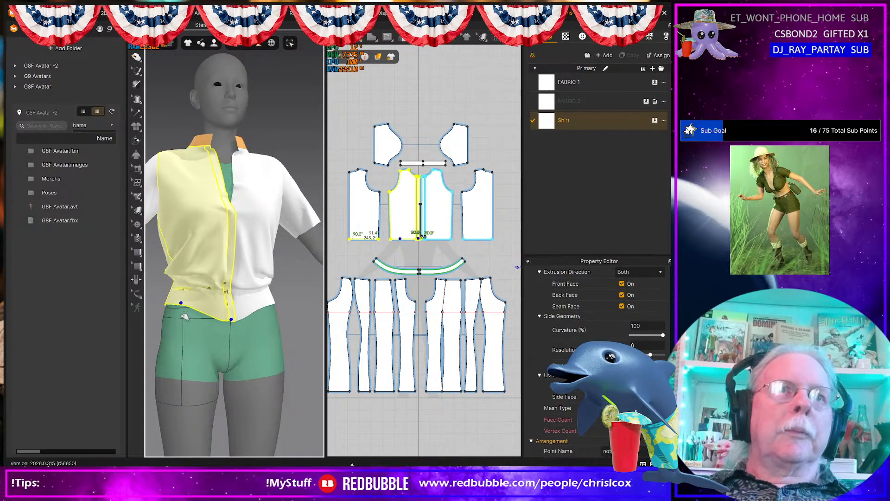
drag(185, 317, 181, 321)
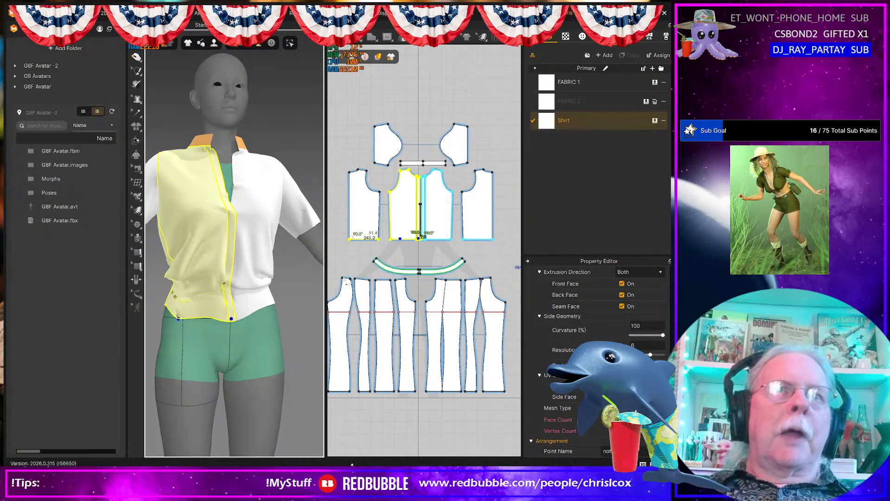
- Show the trouser pieces again and freeze them, and put all the shirt pieces on a higher simulation layer
drag(514, 406, 304, 257)
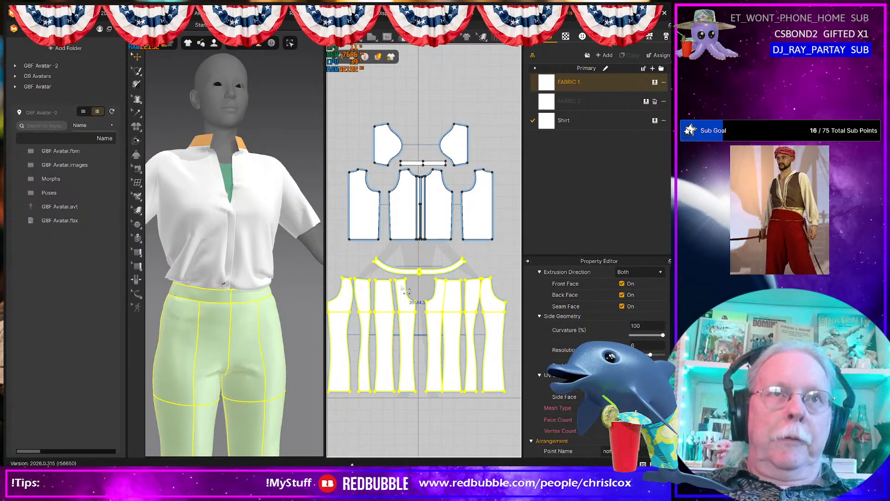
scroll(430, 257, down, 2)
click(347, 143)
drag(347, 143, 504, 237)
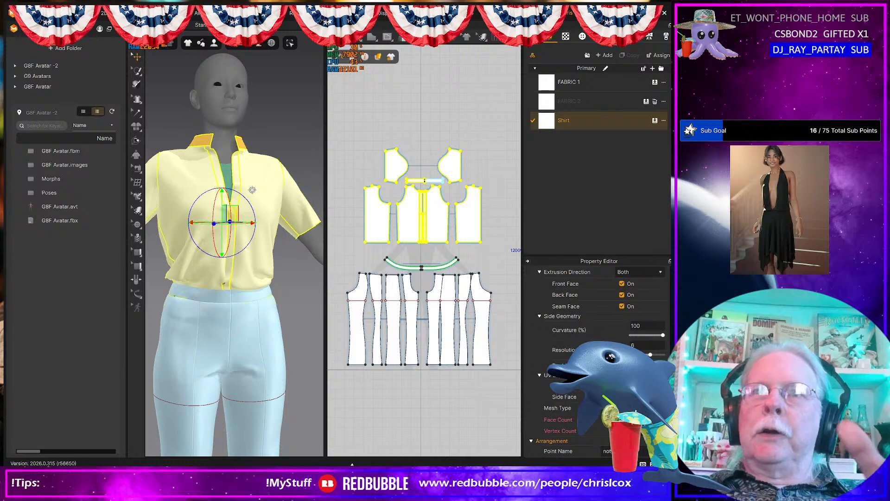
scroll(598, 352, down, 5)
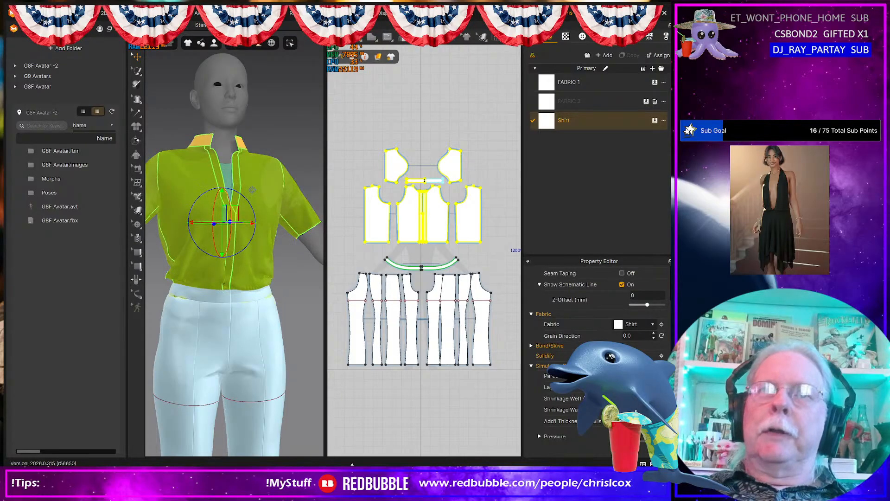
- Simulate the shirt and pull its hem down over the frozen trousers at both front sides and across the back
key(space)
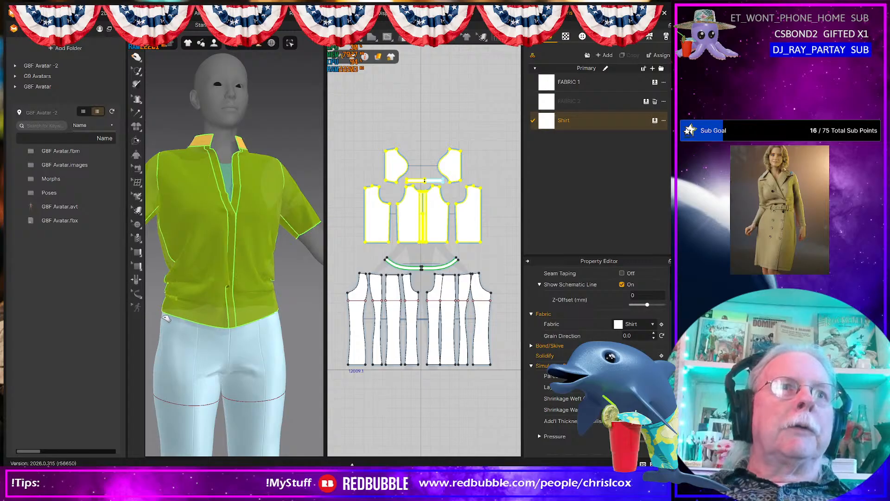
drag(166, 317, 169, 325)
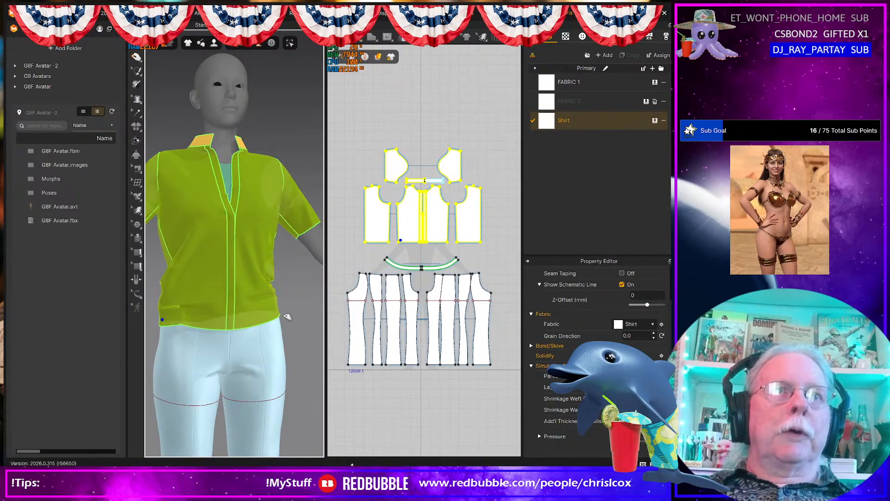
drag(284, 315, 290, 321)
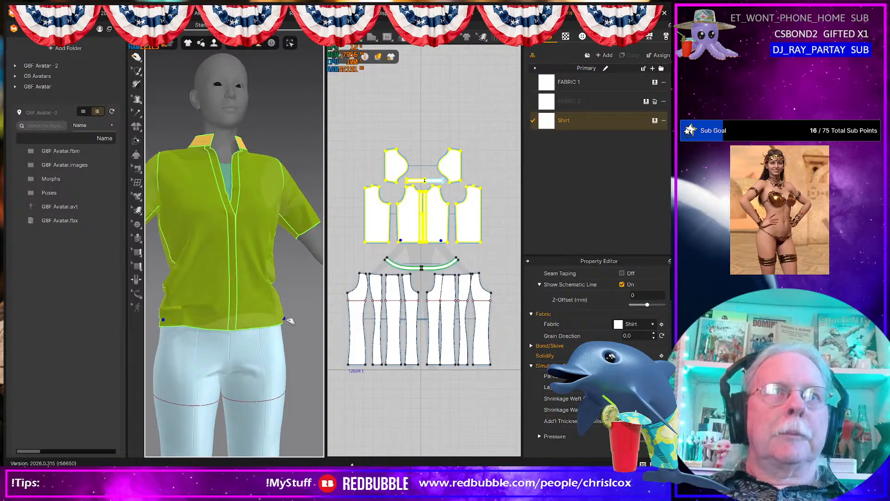
right_drag(277, 336, 176, 320)
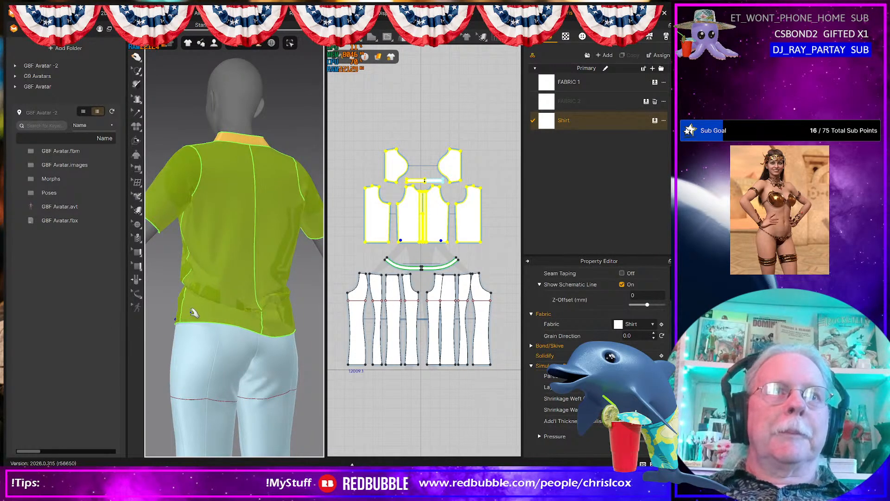
drag(191, 312, 190, 345)
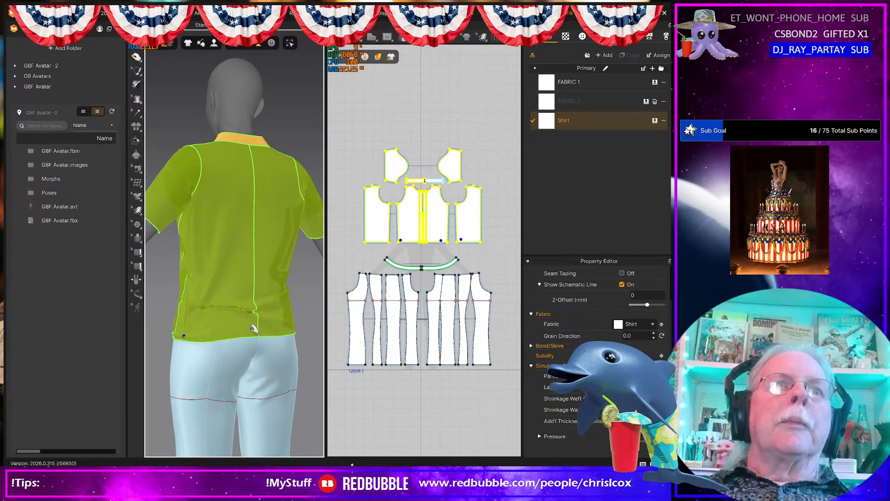
drag(254, 340, 253, 345)
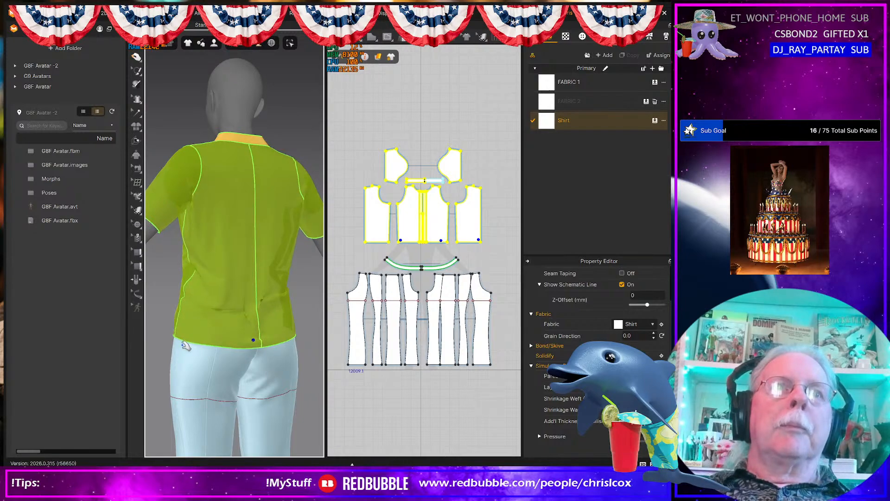
right_drag(187, 344, 312, 344)
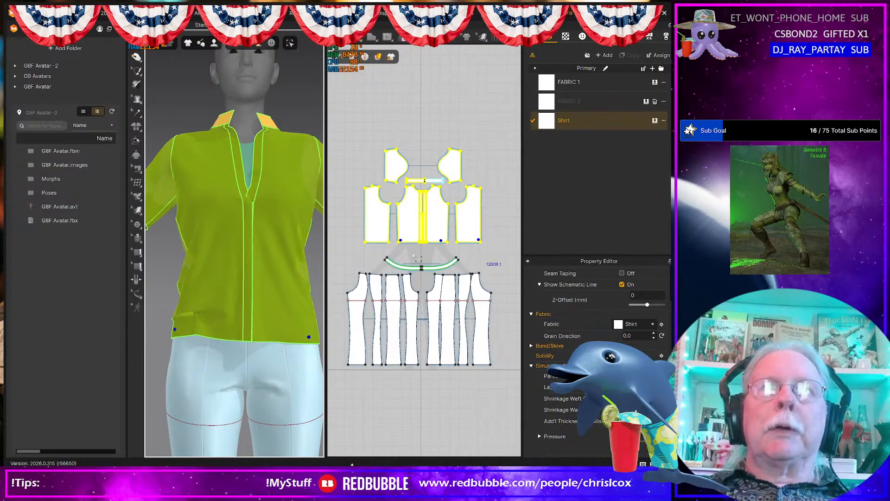
- Shorten the shirt further by nudging the bottom edges of all its body and placket pieces upward
drag(495, 252, 357, 242)
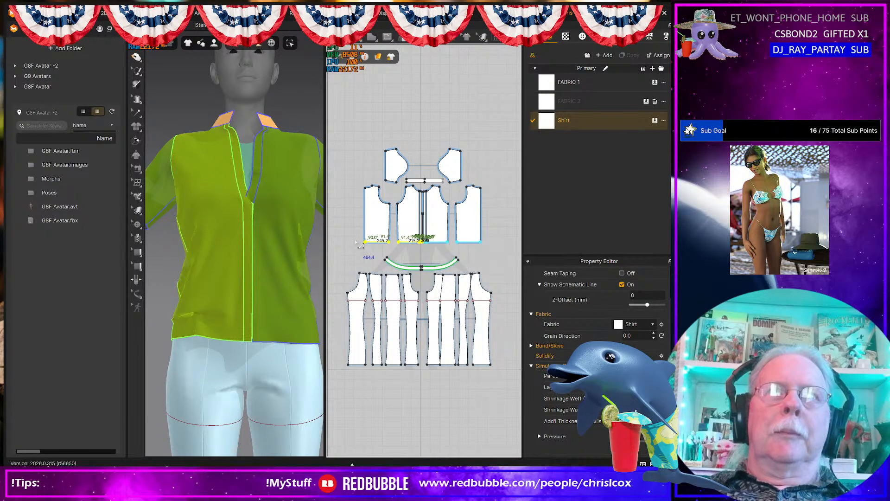
key(Up)
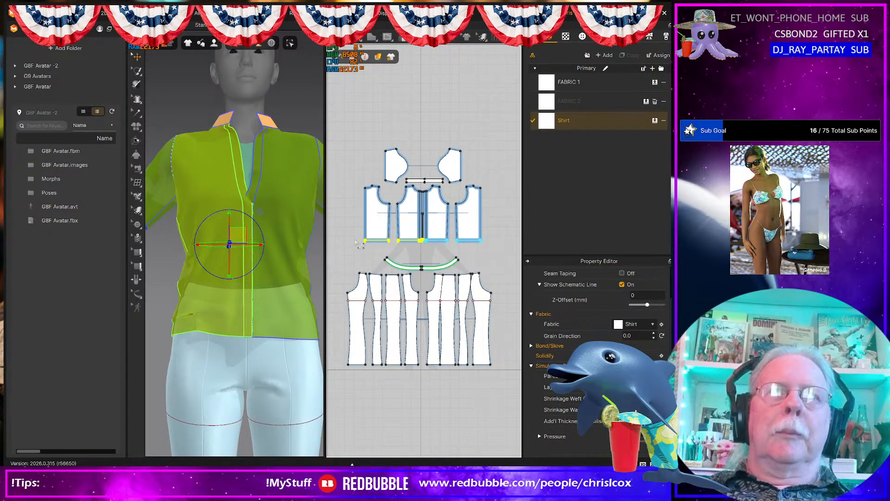
key(Up)
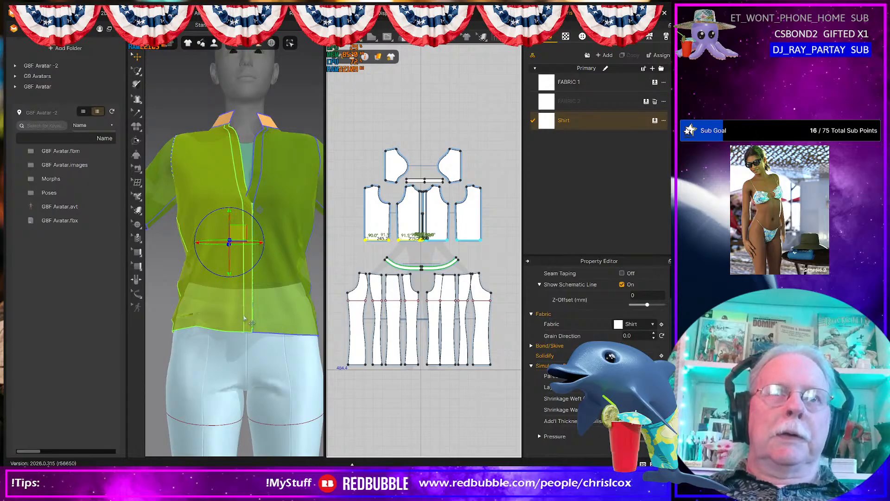
key(Up)
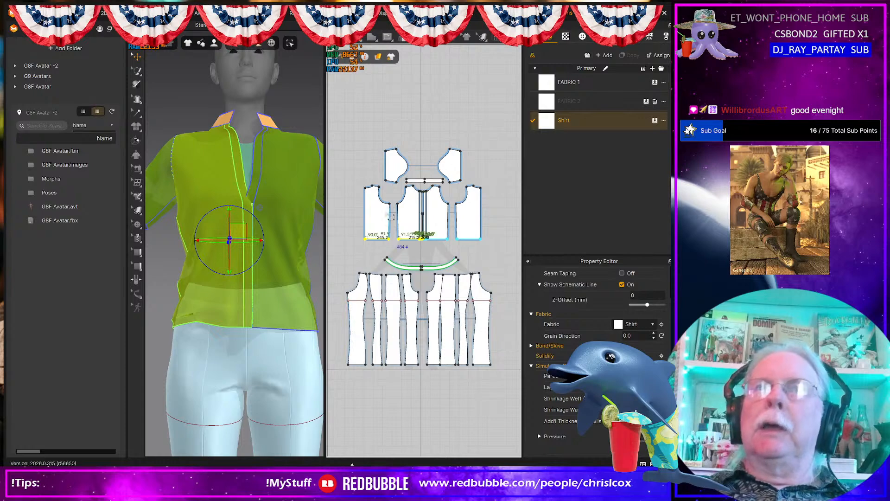
- Select the shoulder and neckline edges of the shirt's two front pieces and move them down slightly
scroll(419, 196, up, 2)
scroll(419, 196, up, 3)
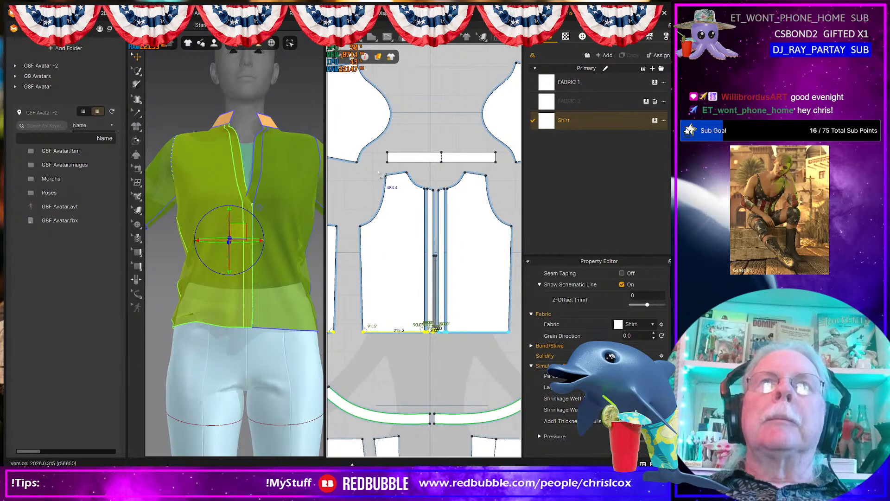
click(396, 171)
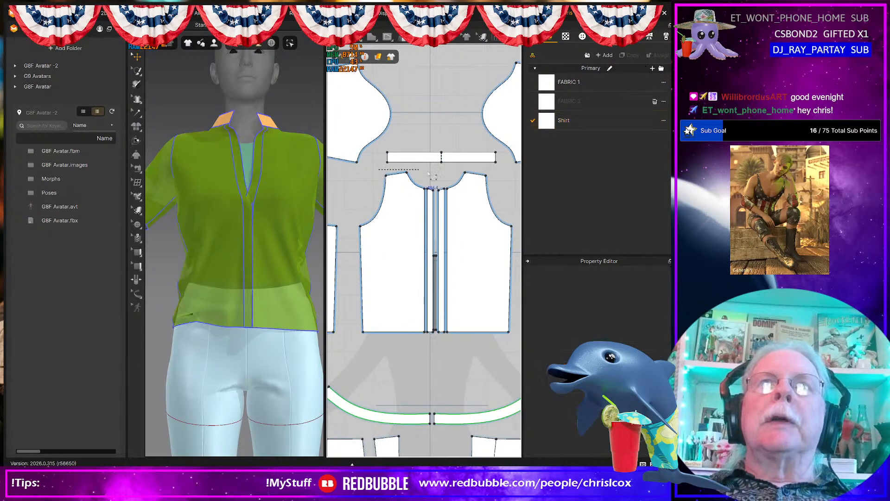
click(496, 200)
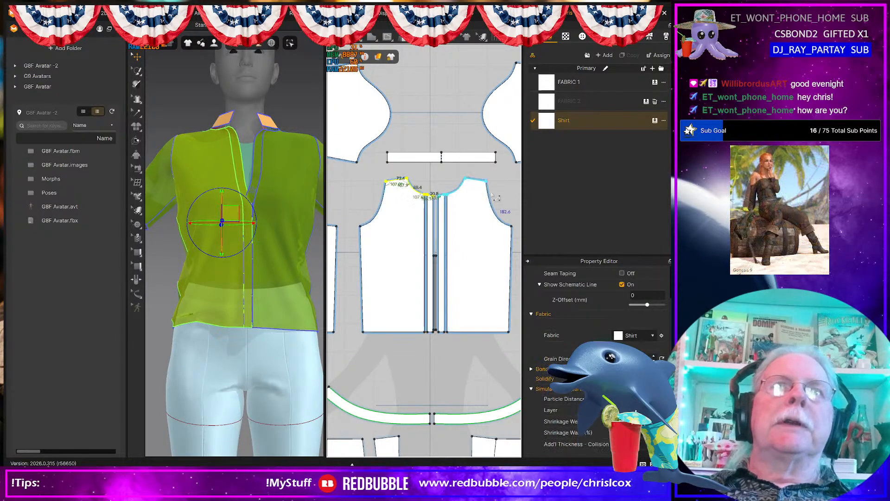
right_drag(245, 255, 319, 278)
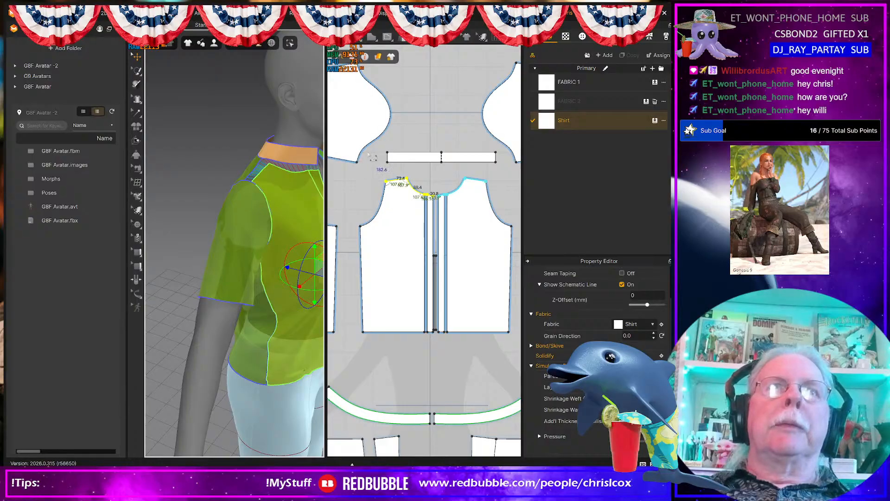
- Simulate the reshaped shirt and inspect its shoulder, collar and hem from the side and front
key(space)
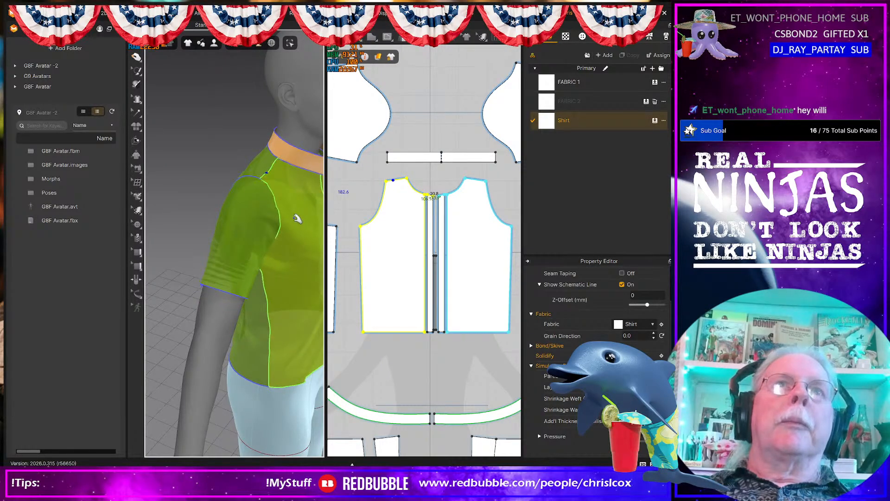
scroll(288, 245, down, 5)
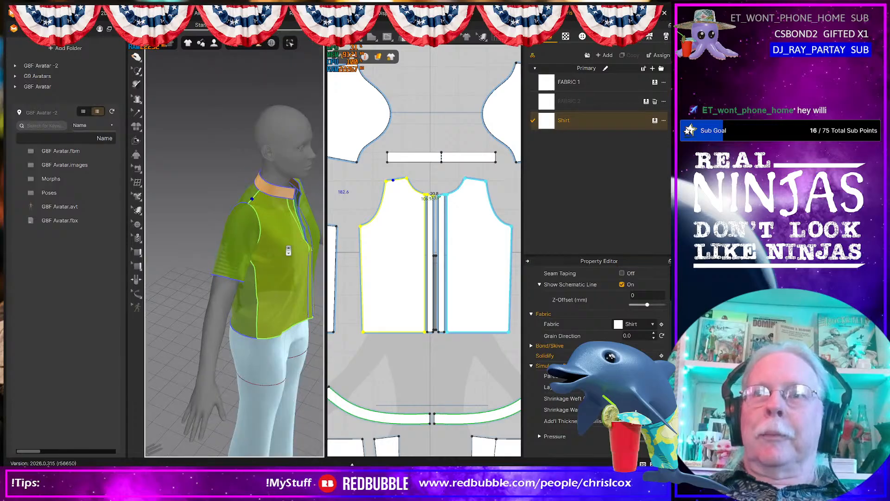
right_drag(288, 250, 225, 227)
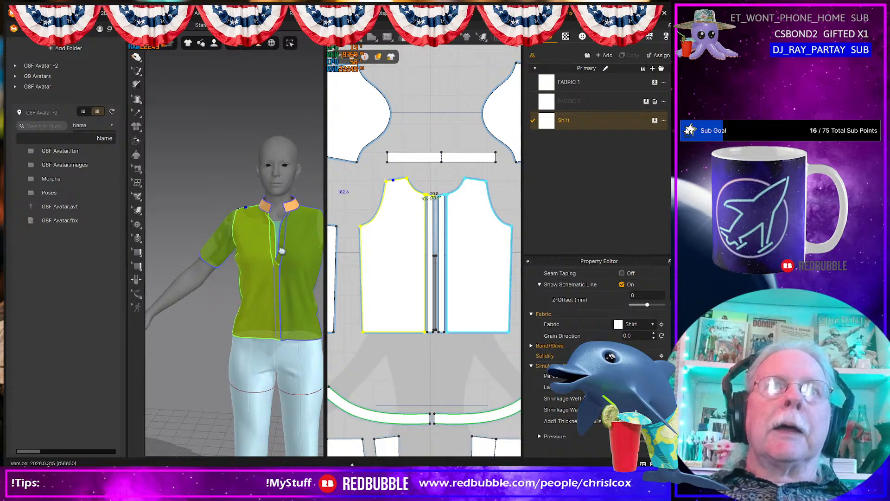
middle_drag(300, 289, 277, 225)
right_drag(262, 216, 294, 233)
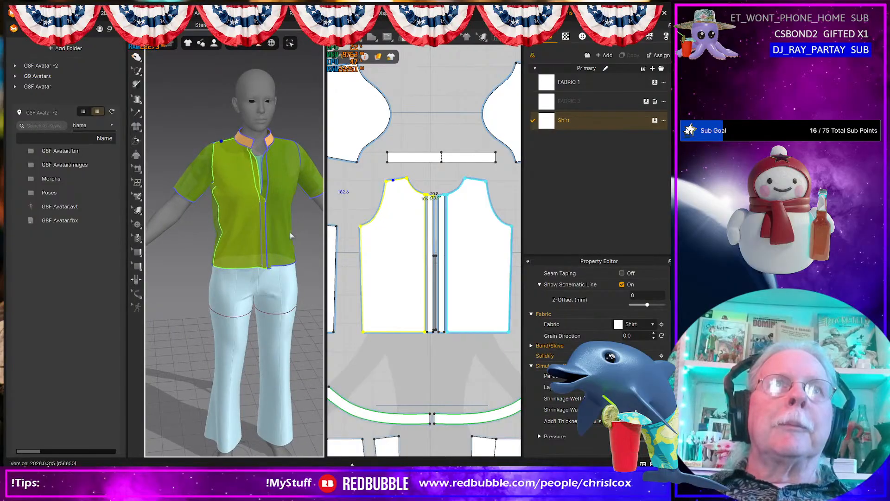
scroll(295, 229, up, 3)
scroll(301, 194, up, 1)
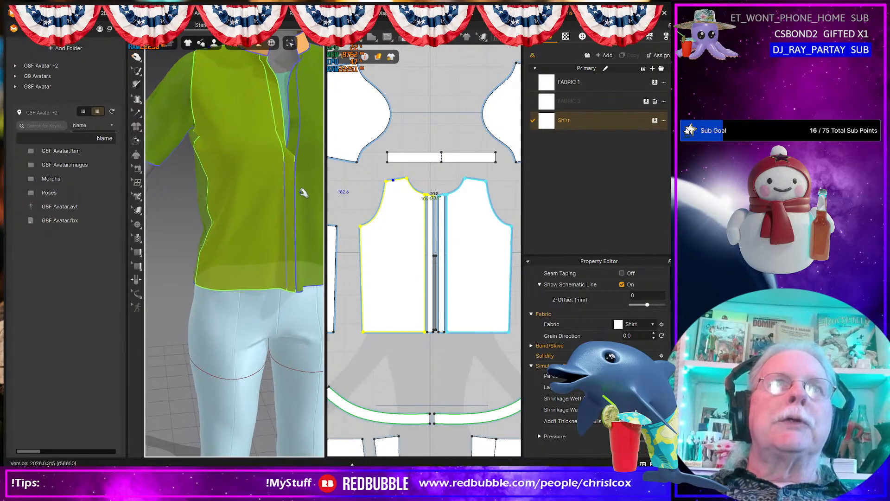
middle_drag(301, 191, 294, 329)
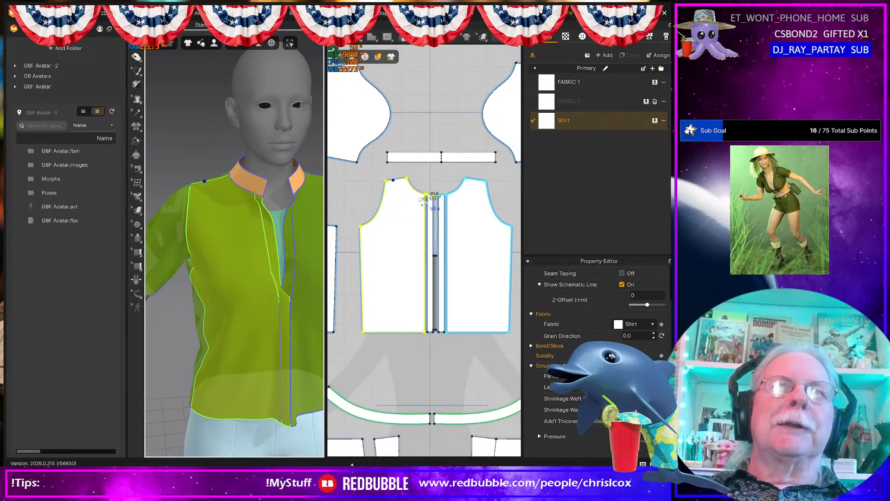
- Select the centre-front neckline points of the shirt's two front pieces and plackets and raise them slightly
key(Escape)
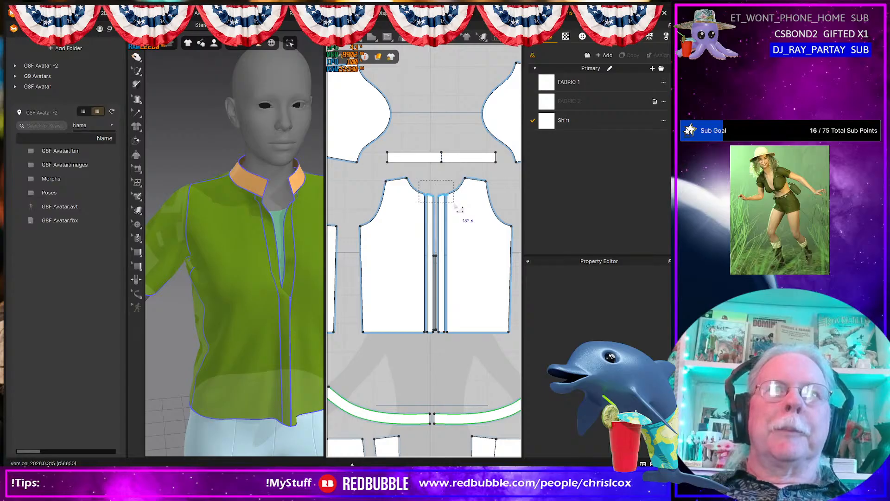
drag(454, 205, 454, 204)
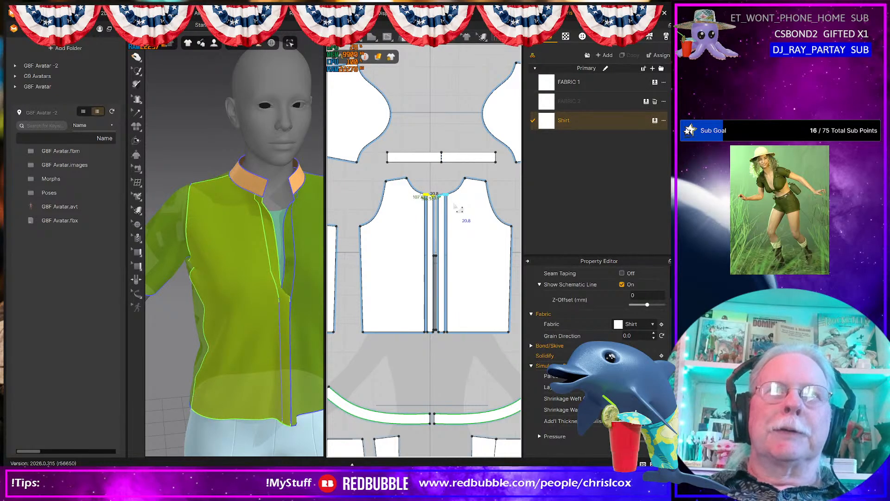
key(Up)
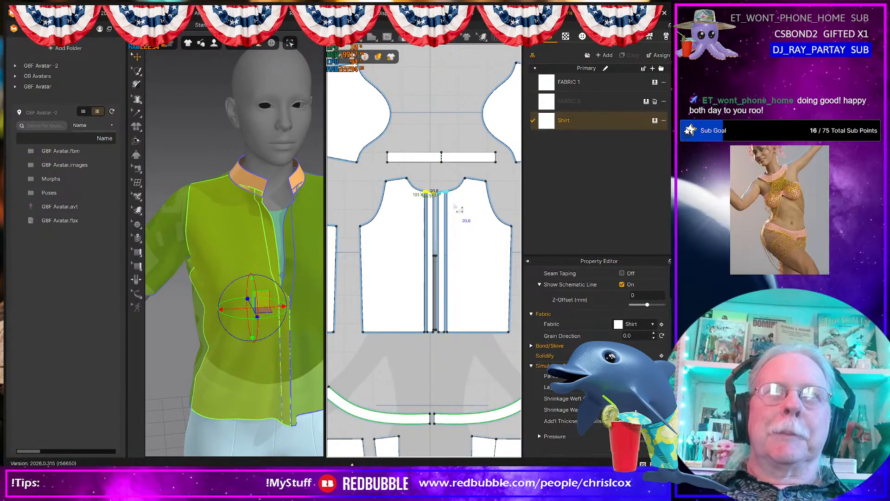
key(Up)
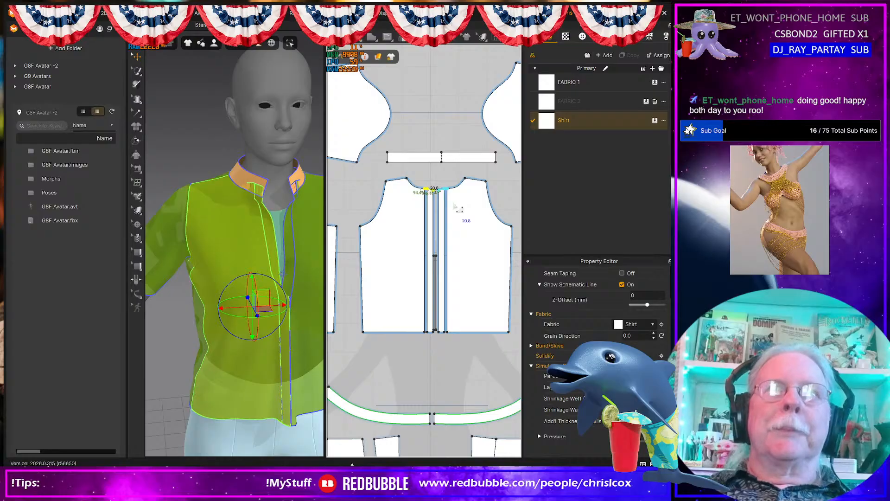
- Raise the lower inner top corners of the two front placket strips so their top edges run straight and level
scroll(458, 207, up, 5)
click(458, 208)
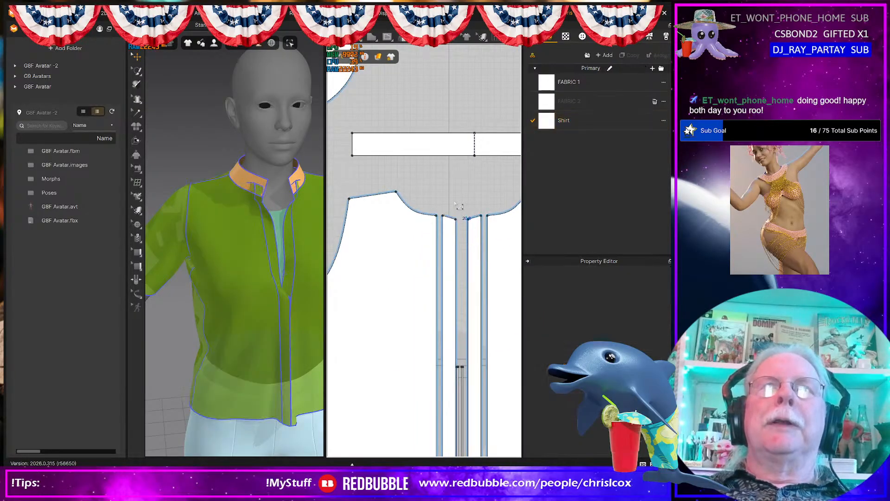
scroll(458, 207, up, 4)
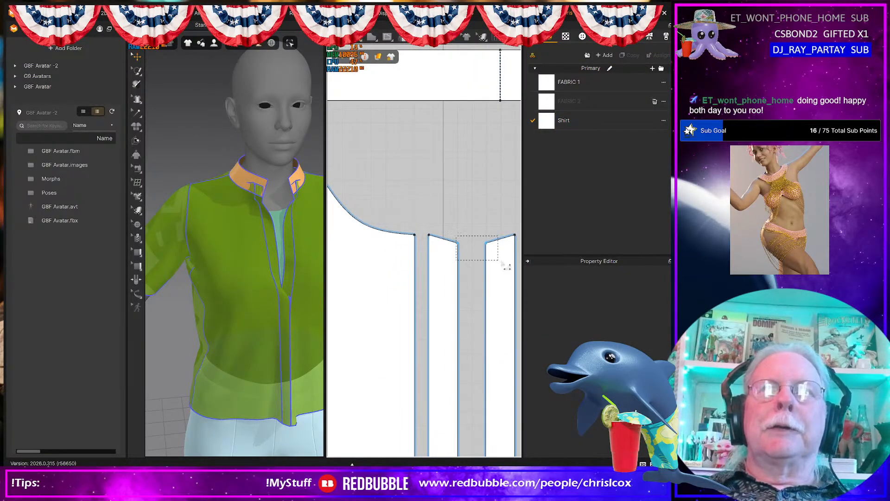
click(462, 246)
drag(459, 243, 460, 238)
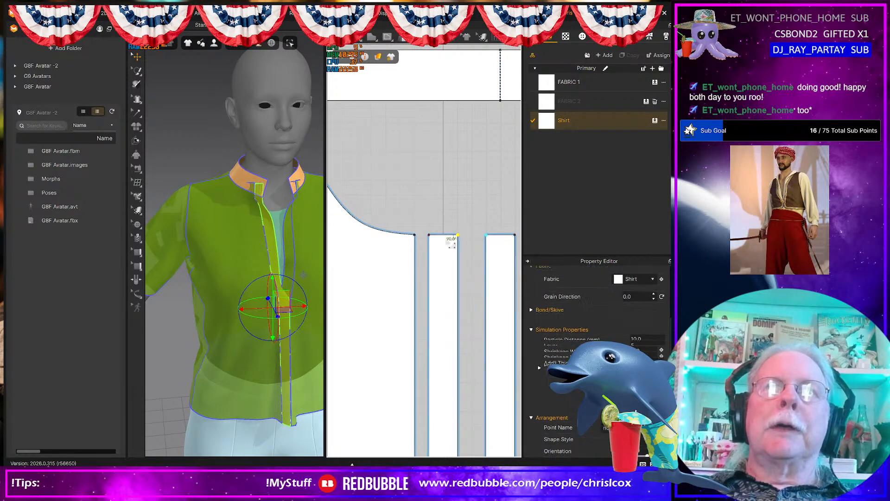
- Measure the combined neckline length of the placket, front and back pieces and compare it with the collar's lower edge
click(408, 237)
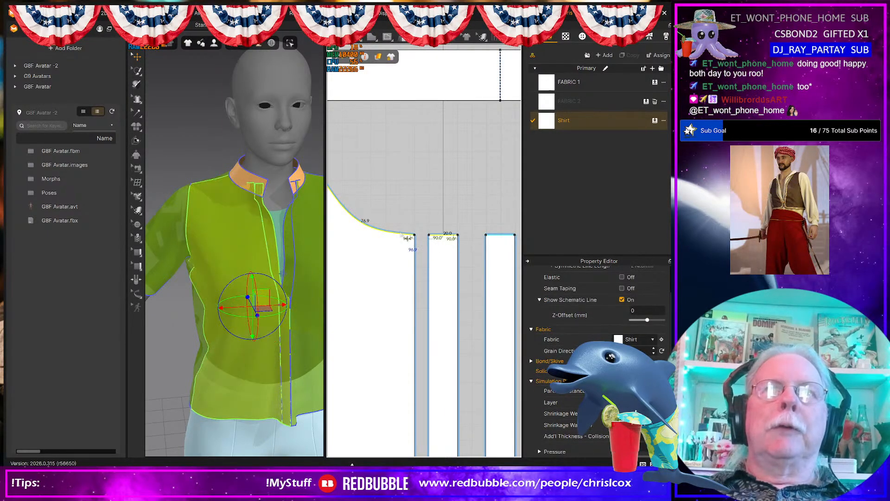
scroll(406, 238, down, 3)
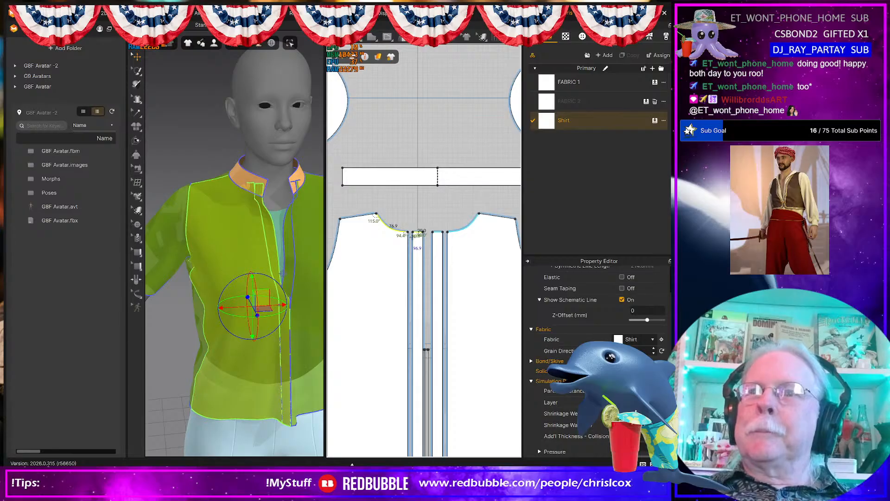
middle_drag(413, 237, 474, 254)
scroll(450, 237, down, 3)
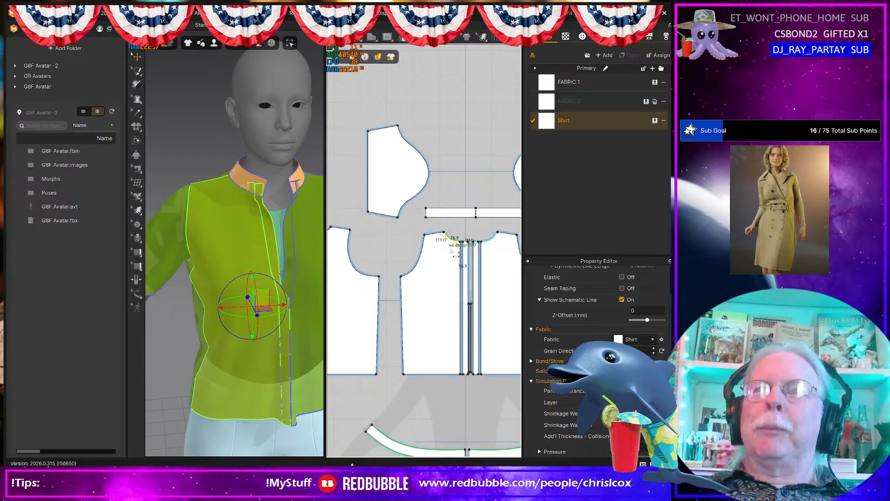
scroll(453, 263, up, 5)
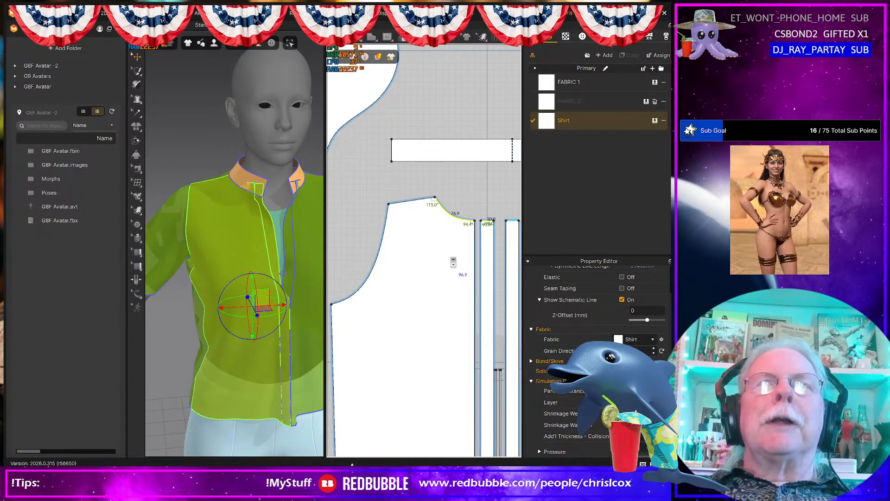
scroll(427, 218, down, 4)
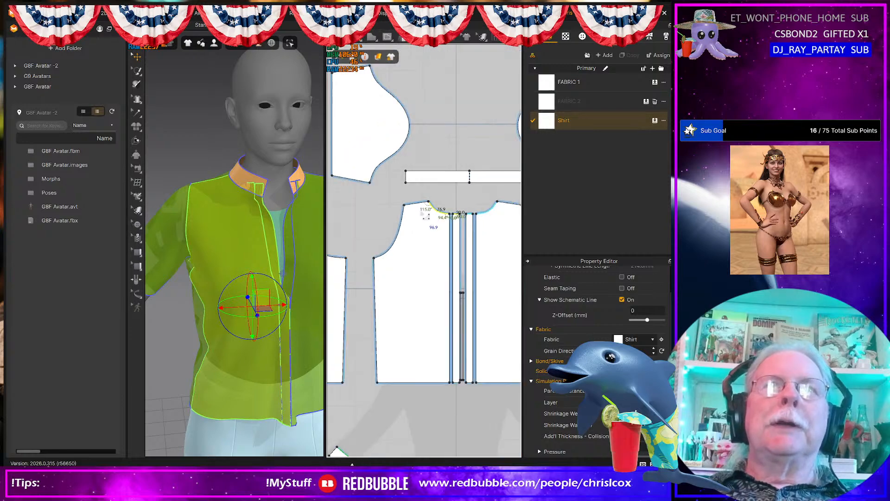
shift+click(342, 217)
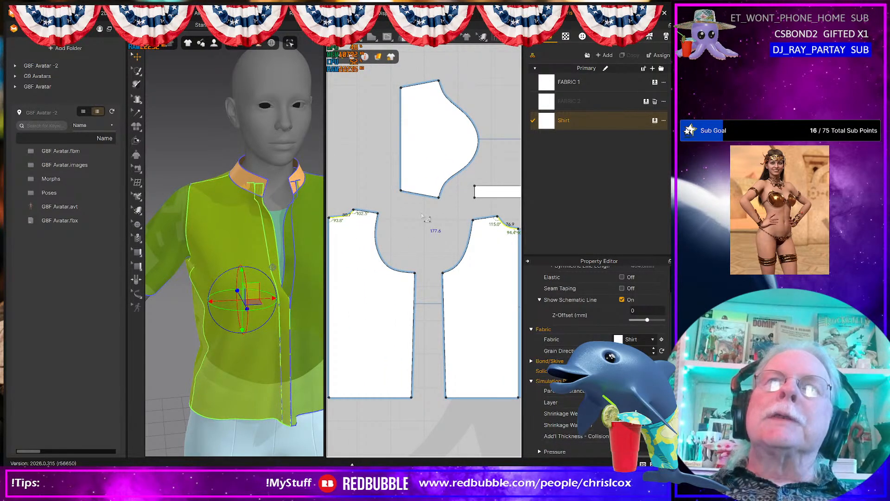
middle_drag(435, 216, 346, 231)
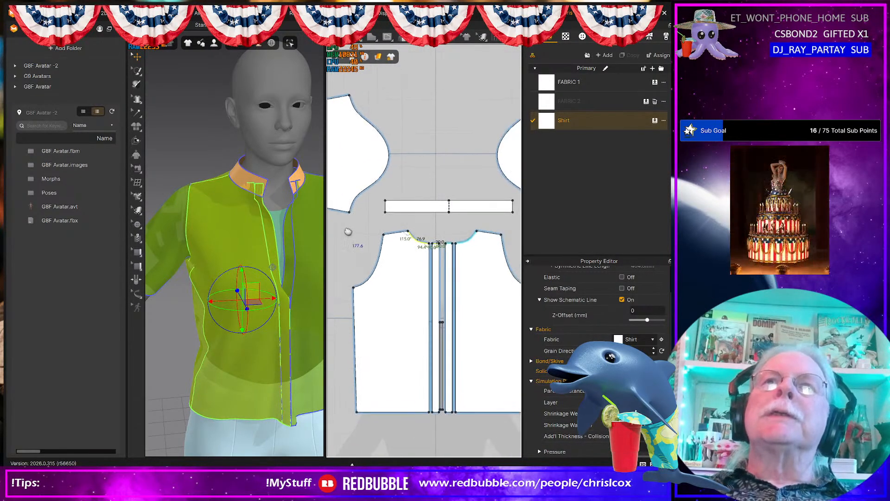
click(428, 213)
scroll(427, 216, up, 2)
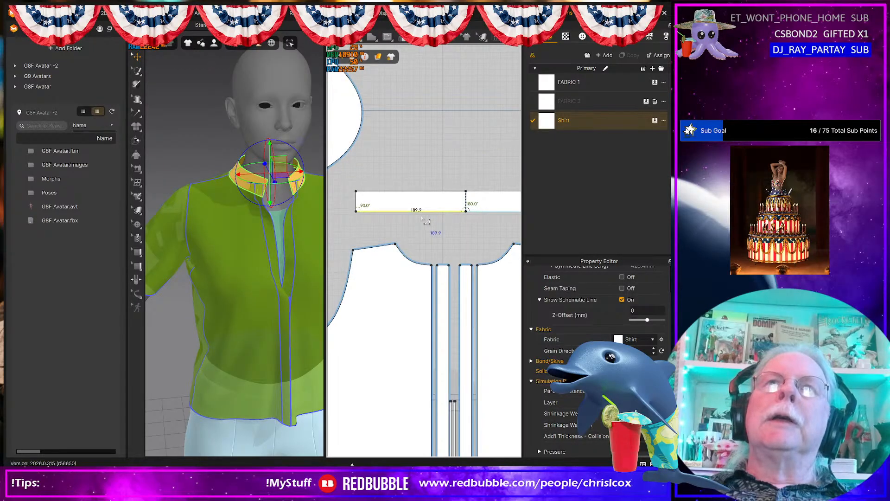
- Shorten the collar band symmetrically by moving its short end edge inward in small amounts to match the neckline
click(357, 202)
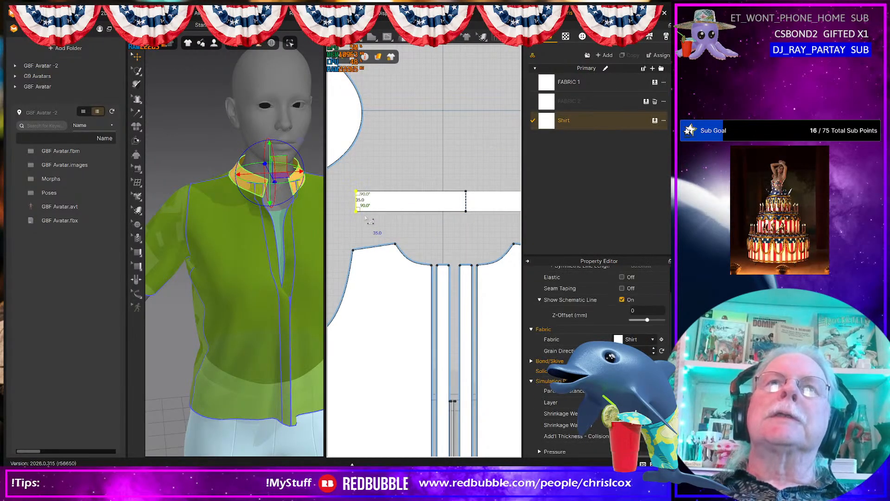
scroll(365, 218, up, 4)
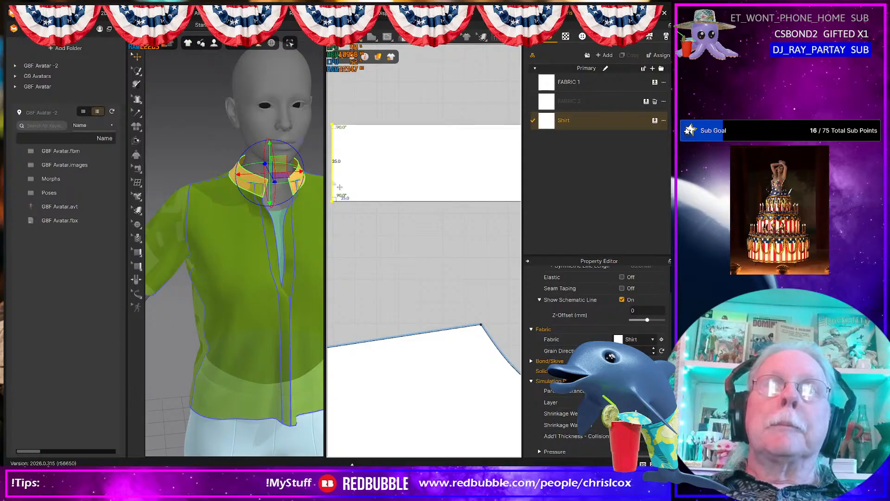
middle_drag(335, 183, 343, 189)
drag(342, 189, 366, 192)
scroll(397, 208, down, 4)
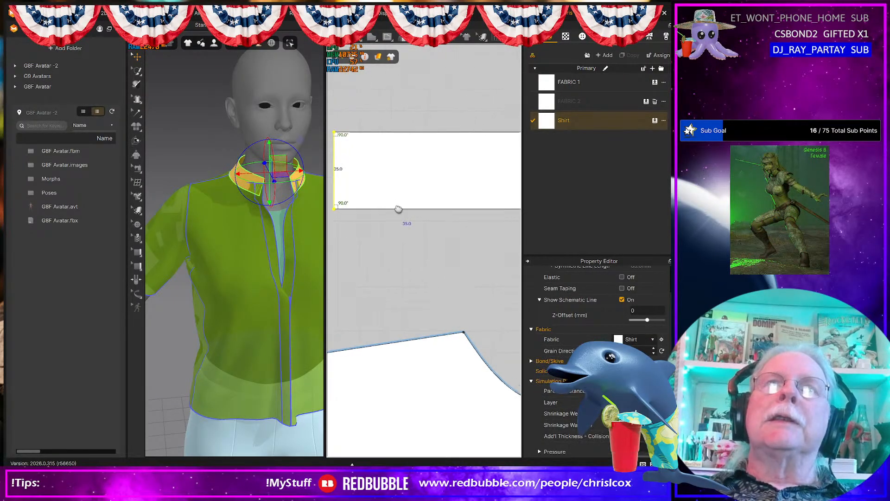
middle_drag(387, 212, 378, 215)
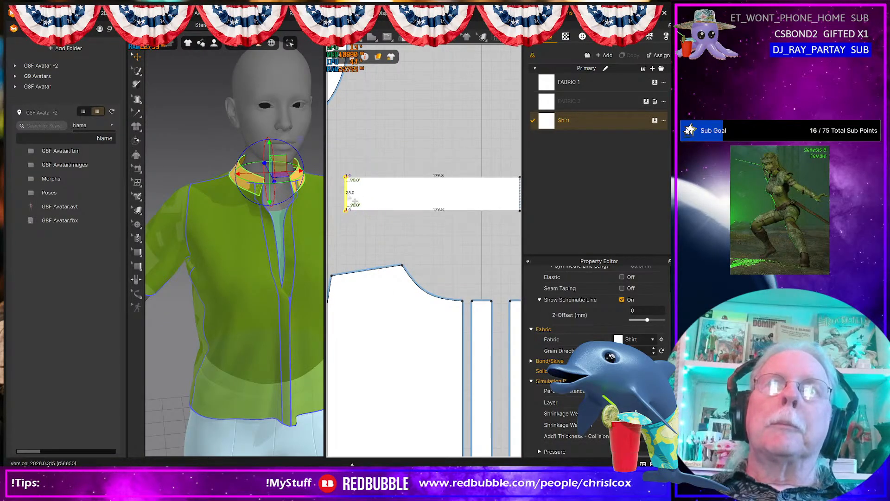
drag(357, 201, 360, 201)
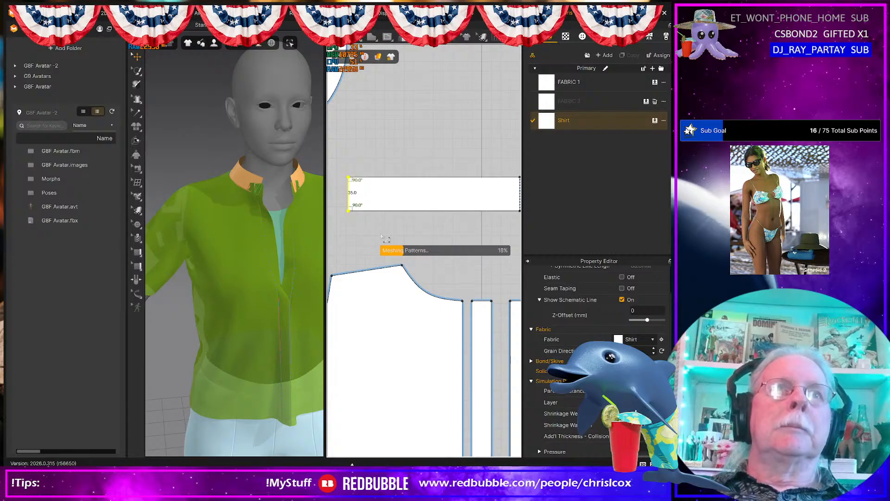
- Simulate the shirt, pull both front ends of the collar into place, and inspect the neckline from an angle
click(292, 281)
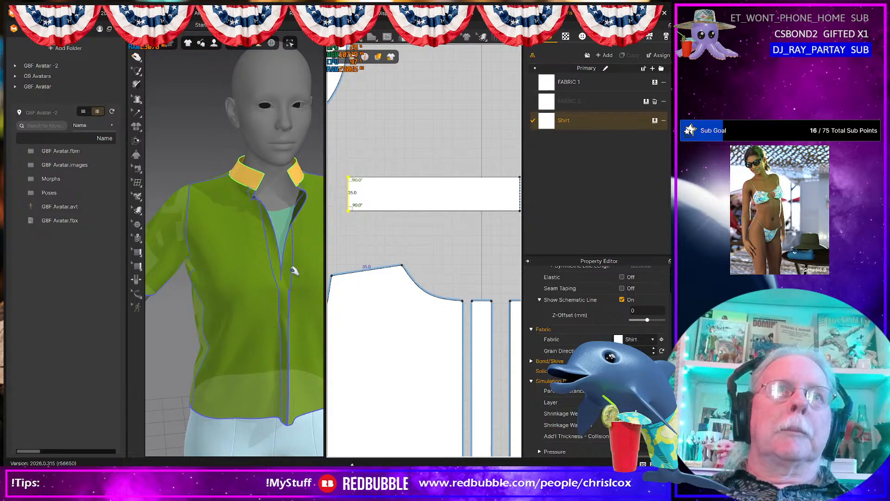
click(260, 178)
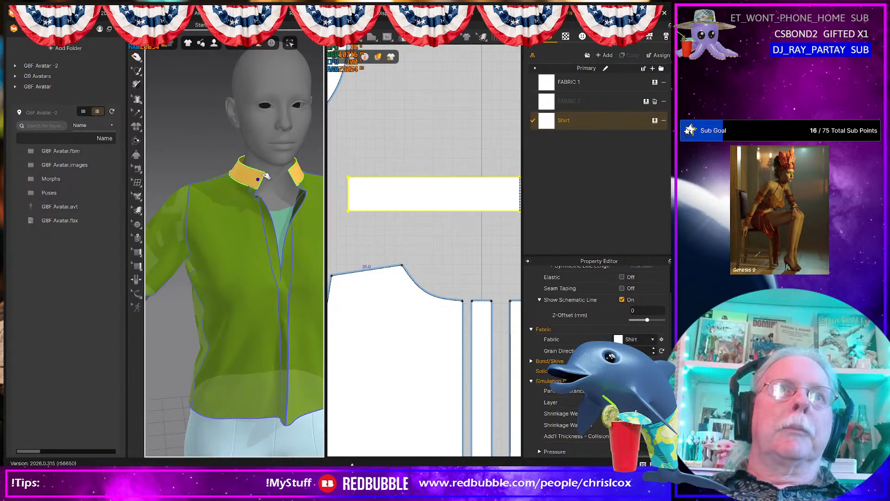
drag(268, 174, 267, 172)
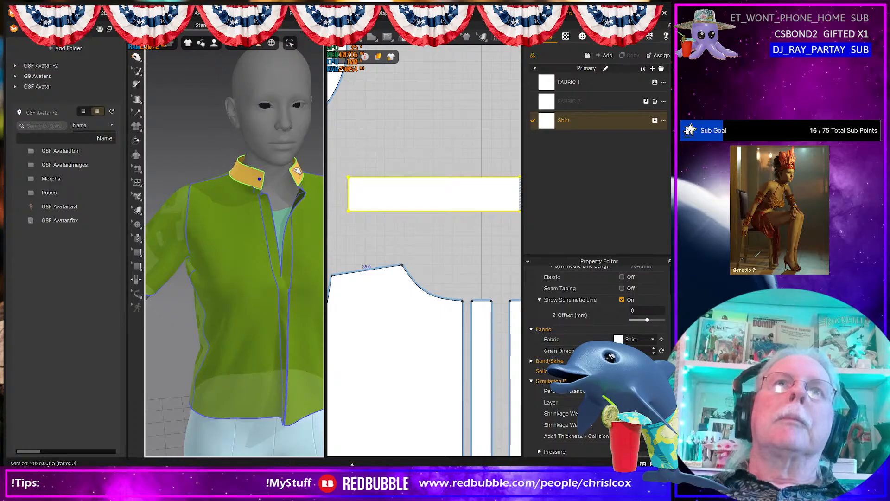
drag(294, 171, 295, 164)
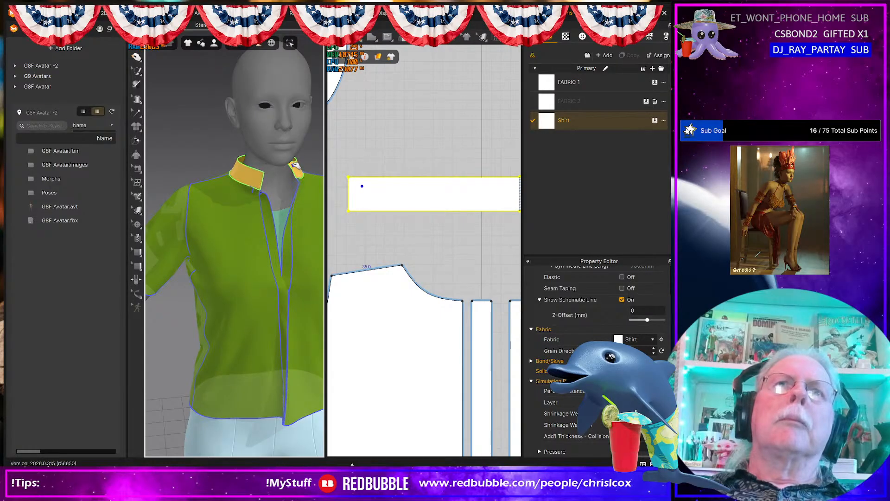
mouse_move(296, 249)
right_down()
mouse_move(228, 237)
mouse_move(301, 241)
right_up()
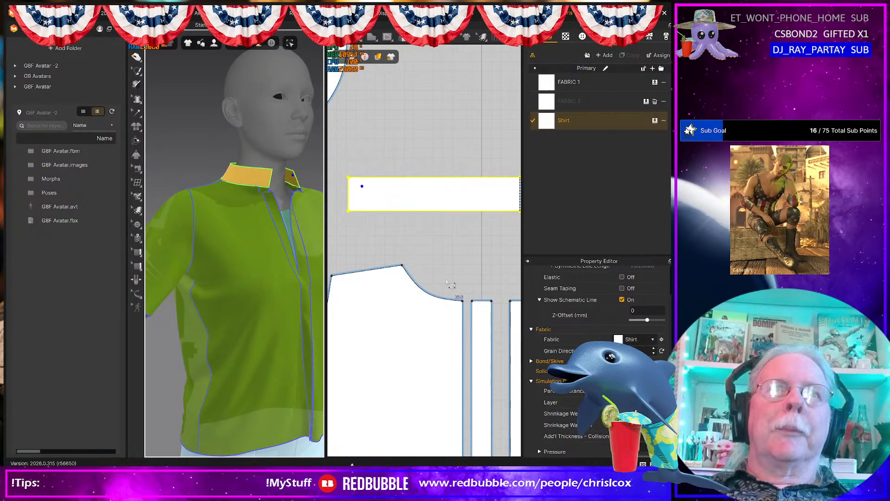
- Select the centre-front neckline and placket top points and shift them sideways, away from the centre front
drag(444, 279, 499, 322)
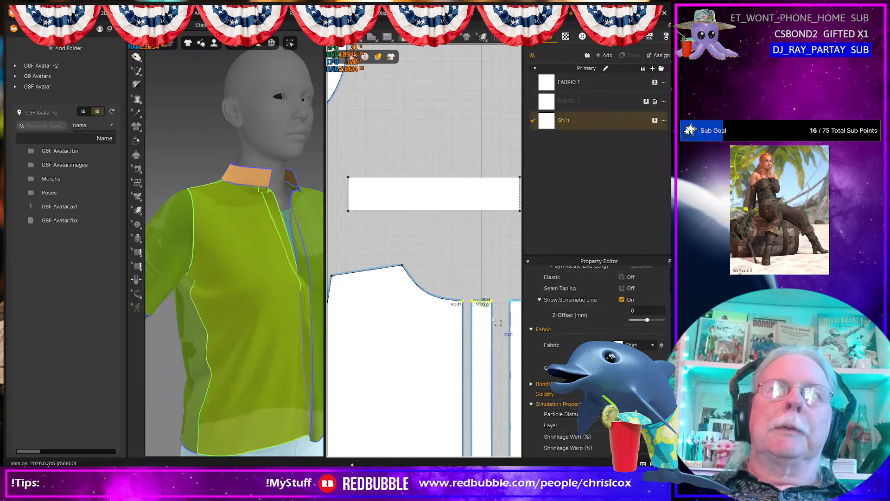
key(Left)
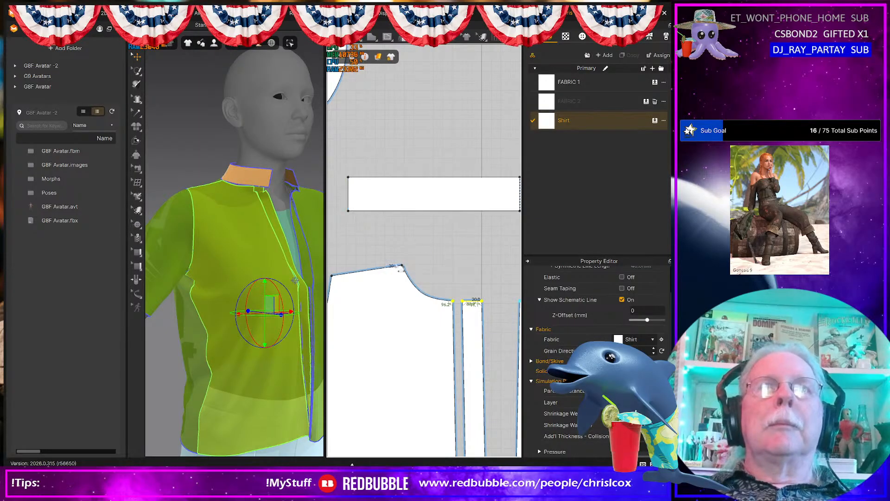
scroll(460, 281, down, 3)
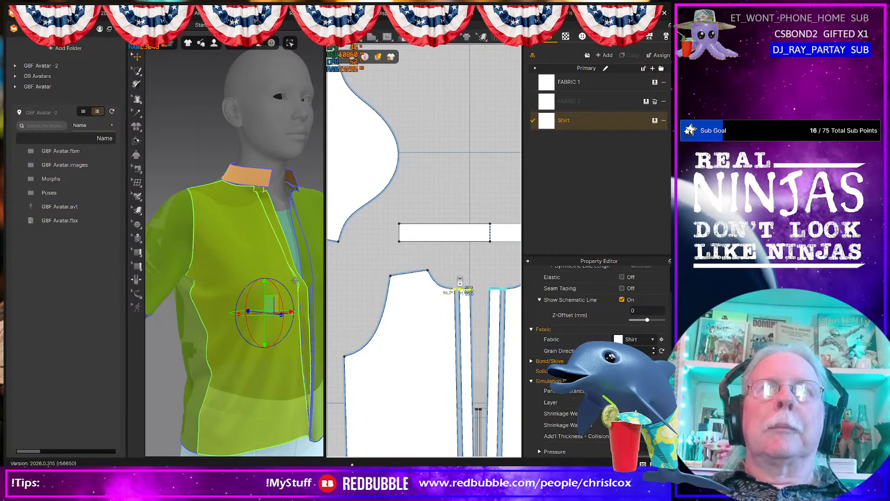
- Measure the combined length of the revised placket, front neckline and back neckline edges
middle_drag(464, 280, 496, 282)
key(n)
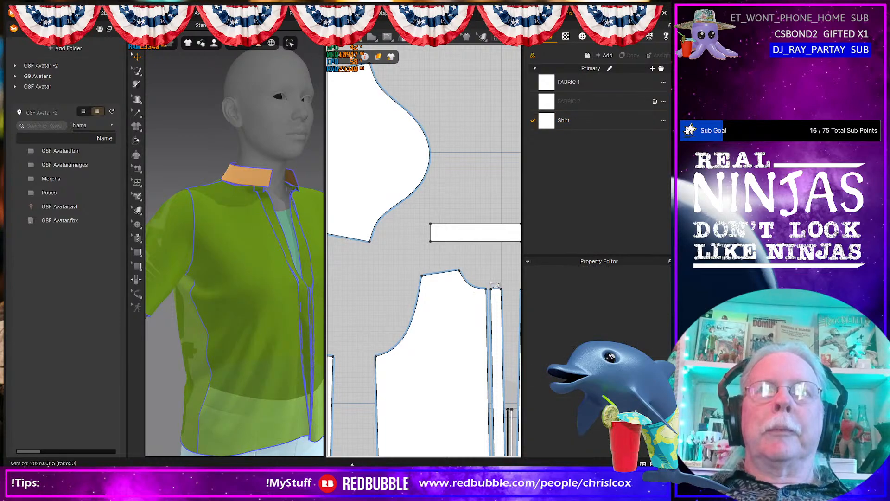
click(500, 293)
click(470, 290)
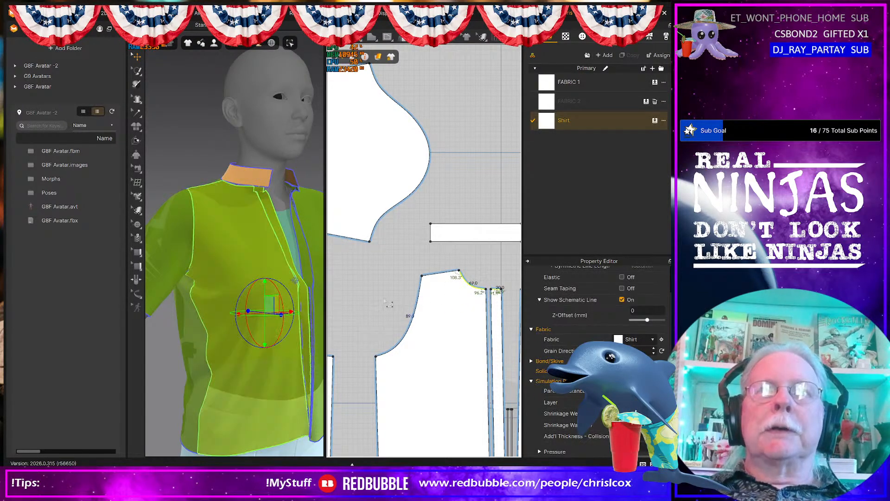
middle_drag(394, 301, 484, 291)
middle_drag(358, 271, 400, 269)
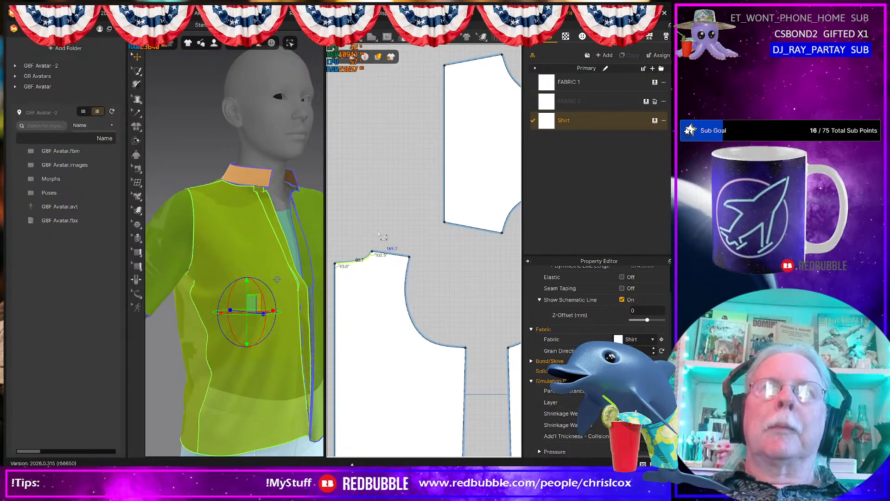
scroll(418, 296, down, 3)
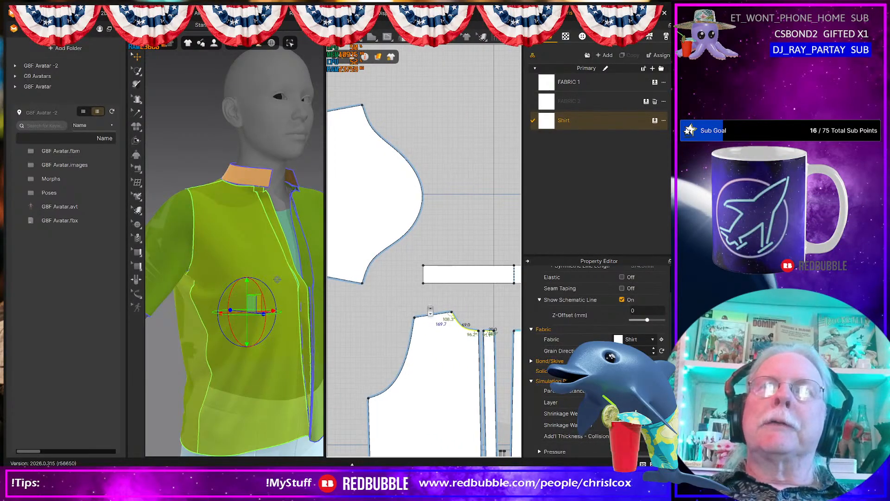
- Move the collar's end edge further inward to fit the shorter neckline, and simulate the shirt again
scroll(429, 310, up, 4)
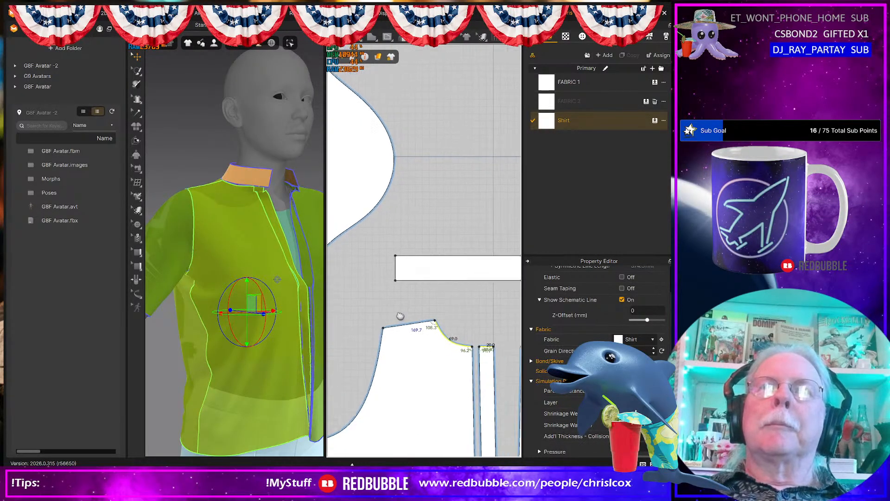
middle_drag(392, 314, 368, 311)
scroll(375, 316, up, 2)
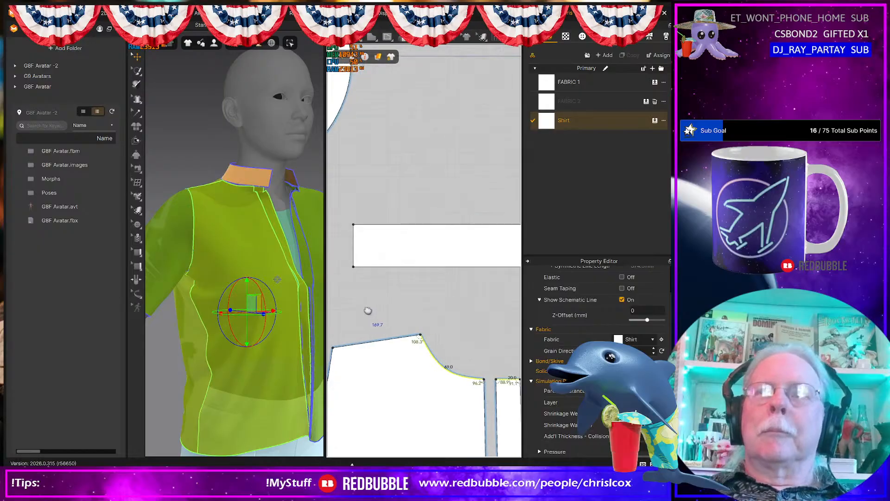
click(361, 250)
drag(360, 250, 371, 251)
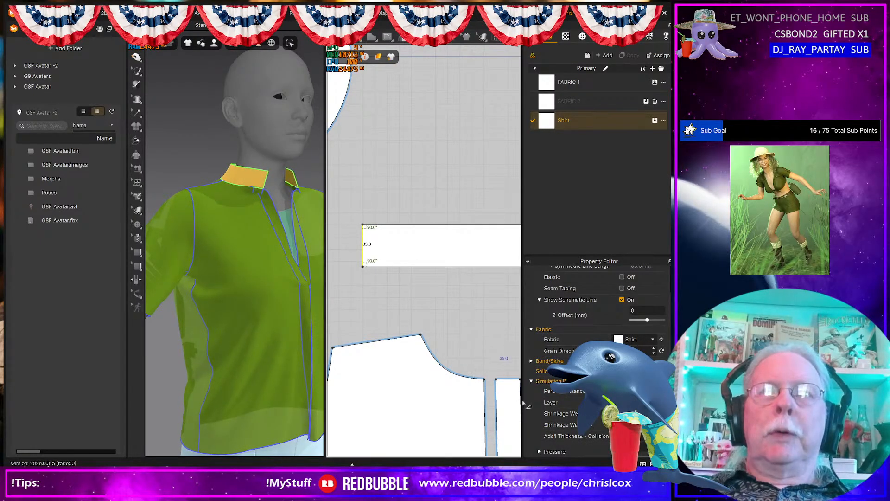
- Select the centre-front neckline and placket top edges, shift them downward to deepen the neckline, and simulate the shirt
drag(465, 359, 522, 400)
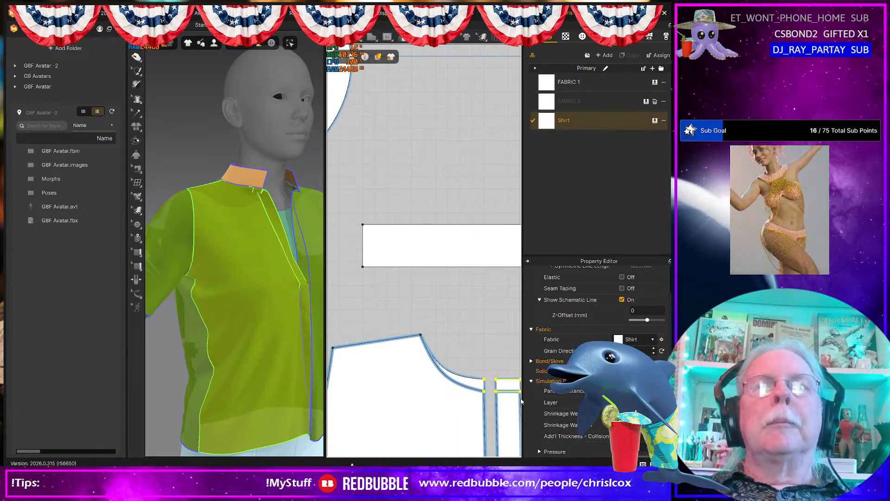
key(space)
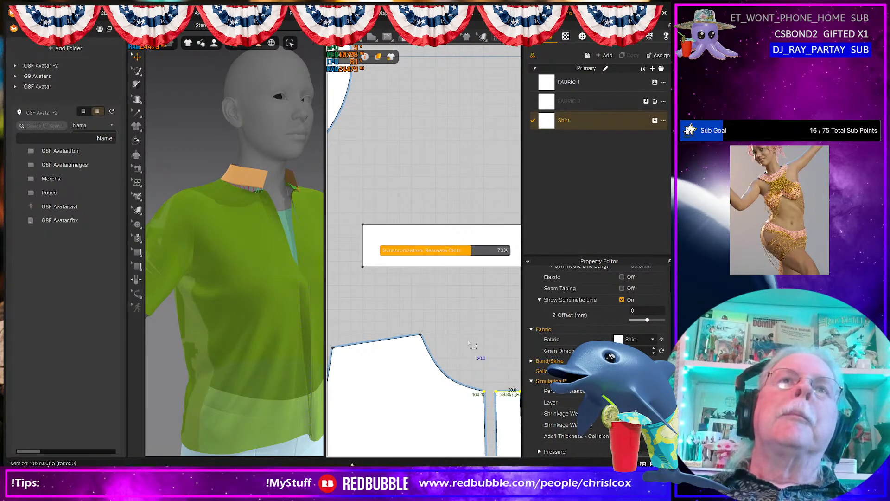
key(space)
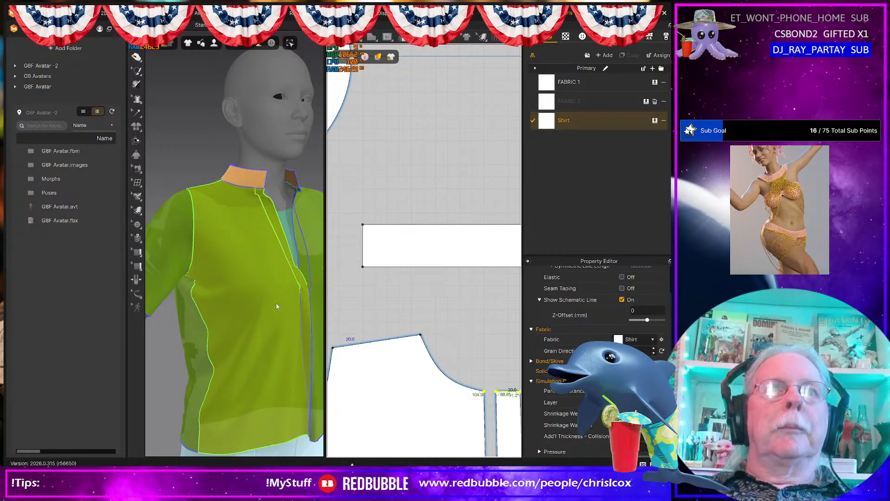
- Check the shirt from the front and tug the front panel's hem into place in the running simulation
scroll(277, 306, down, 5)
mouse_move(267, 320)
right_down()
mouse_move(227, 319)
mouse_move(325, 319)
mouse_move(232, 325)
mouse_move(251, 321)
right_up()
scroll(254, 320, up, 5)
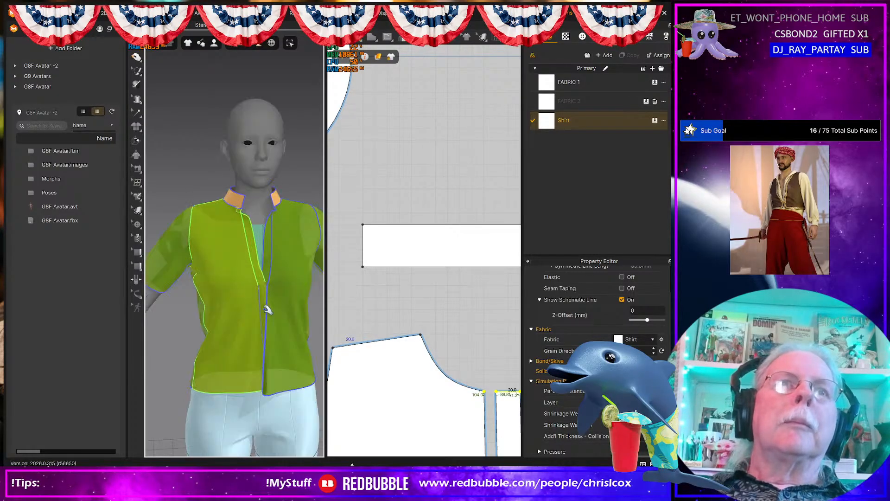
scroll(265, 400, down, 5)
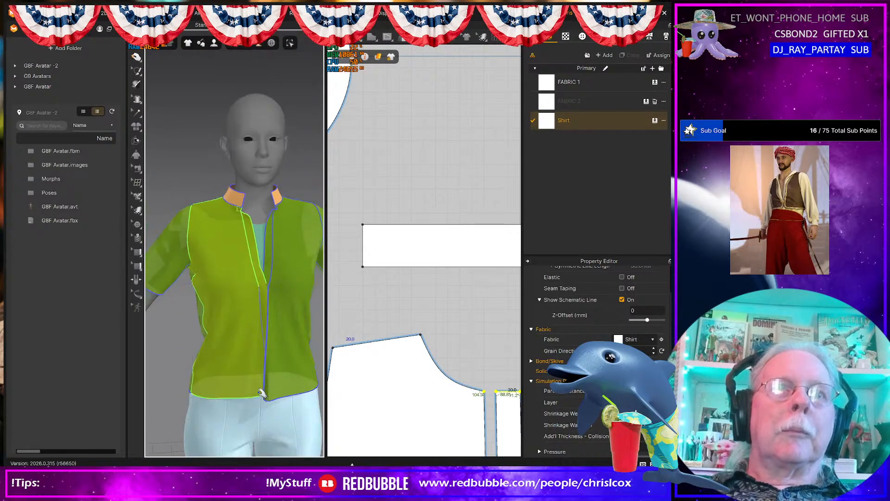
scroll(241, 376, up, 1)
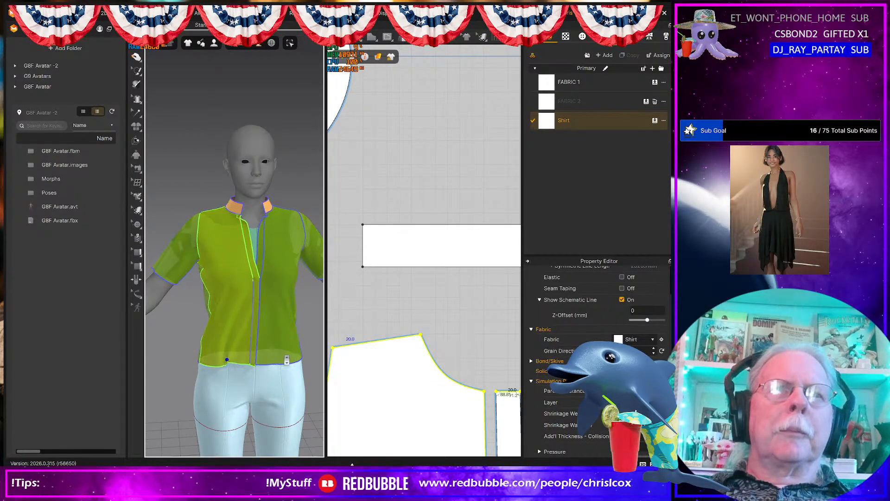
- Inspect the placket and front hem up close and from below, pull the other front panel's hem straight, and stop the simulation
scroll(287, 355, up, 5)
scroll(287, 360, up, 5)
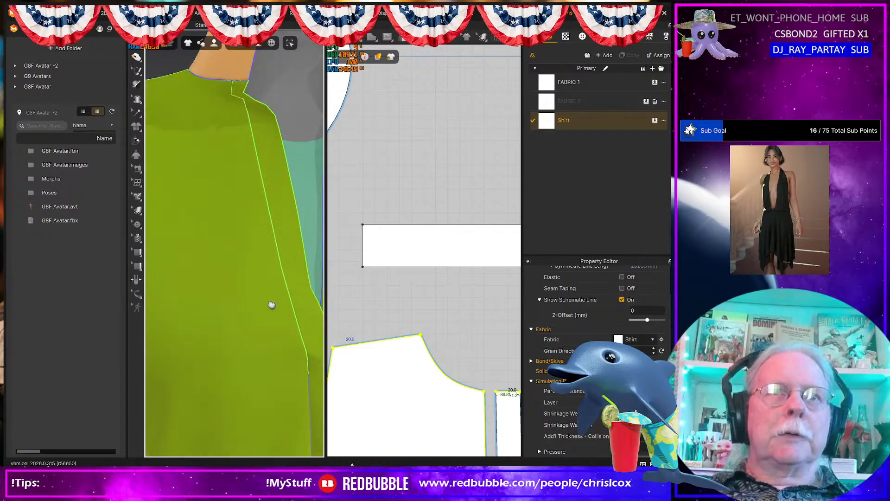
middle_drag(264, 320, 272, 211)
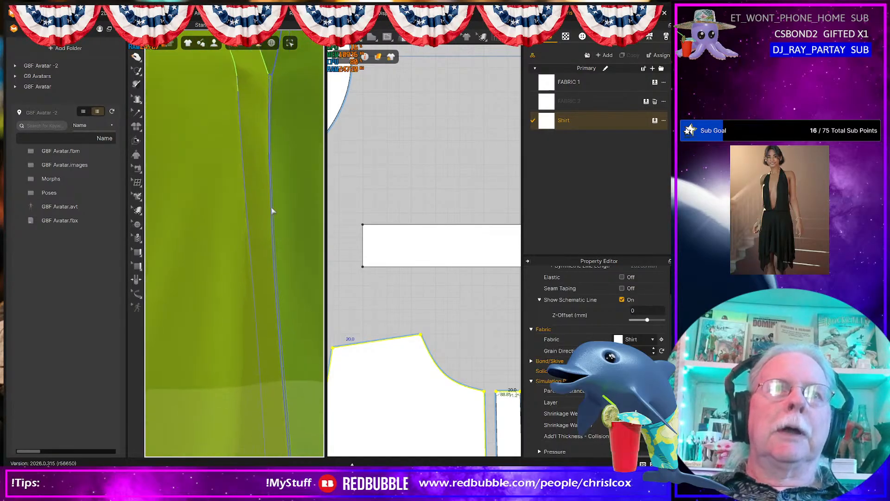
scroll(257, 256, down, 3)
right_drag(229, 250, 213, 200)
scroll(225, 195, down, 3)
scroll(254, 247, up, 2)
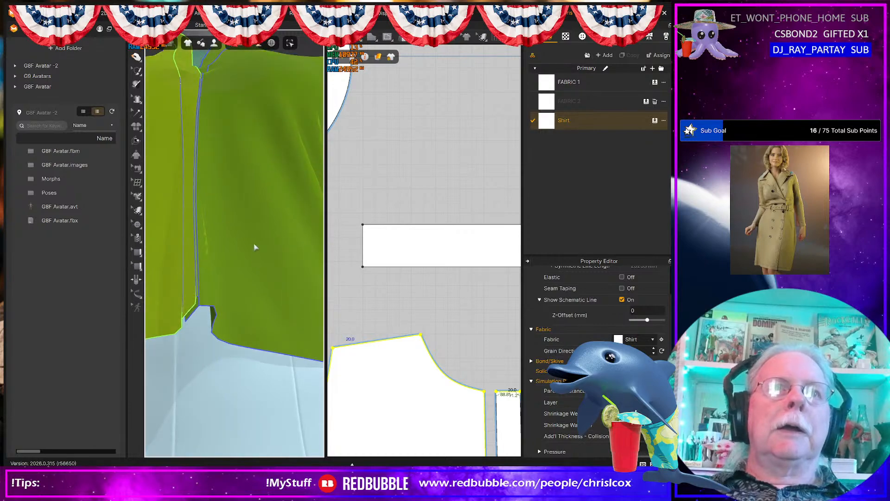
drag(271, 285, 306, 319)
scroll(306, 319, down, 8)
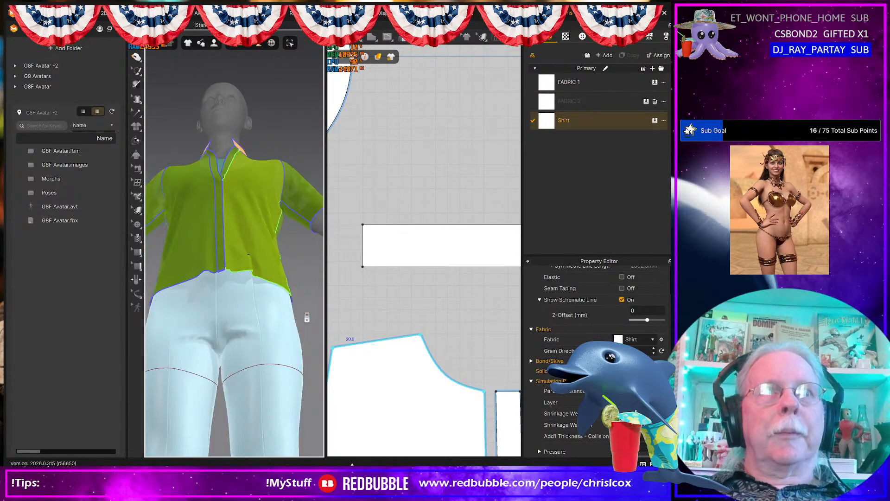
right_drag(306, 318, 305, 357)
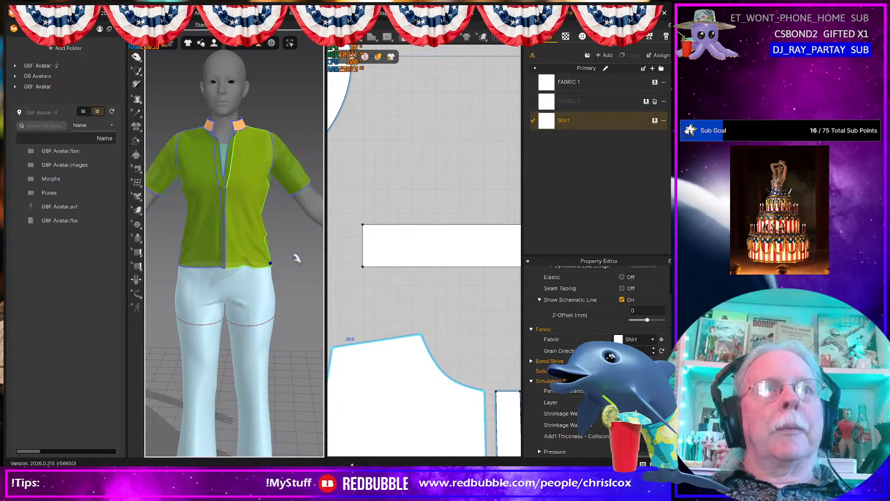
key(space)
- Tuck all the shirt pieces inside the trousers by changing the garment layering, and simulate with all the trouser pieces selected
scroll(393, 306, down, 11)
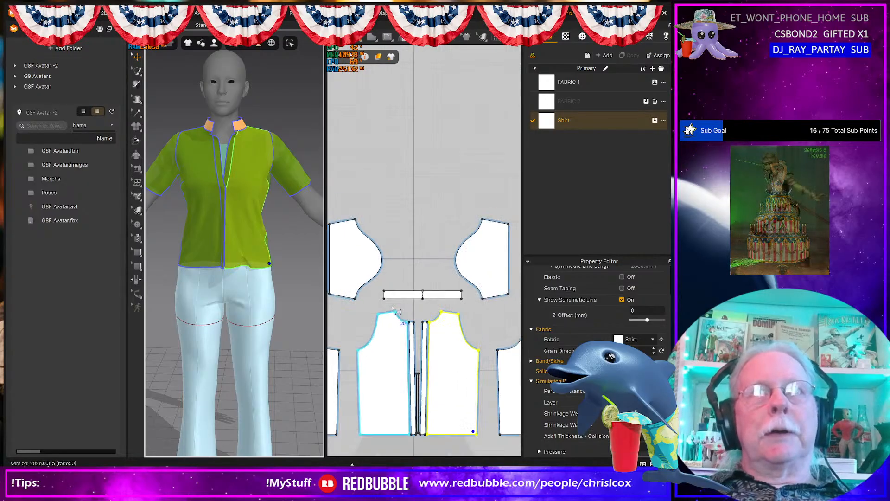
middle_drag(398, 308, 420, 266)
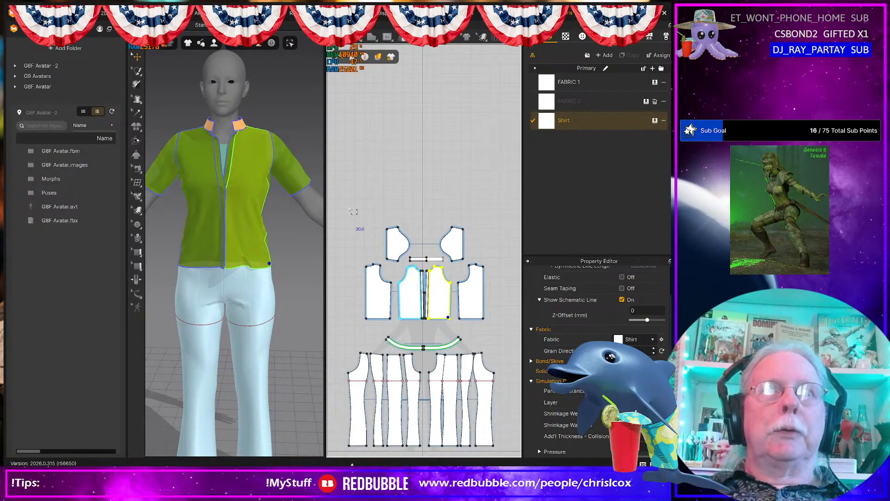
drag(345, 202, 489, 337)
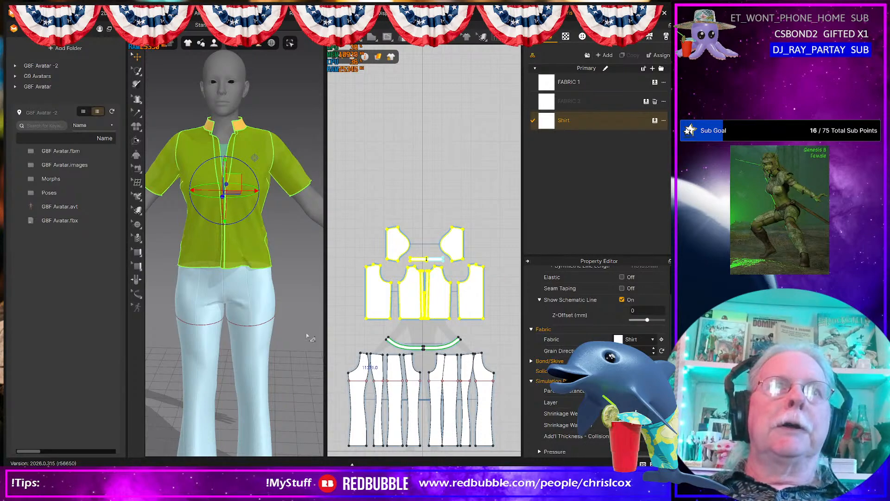
key(space)
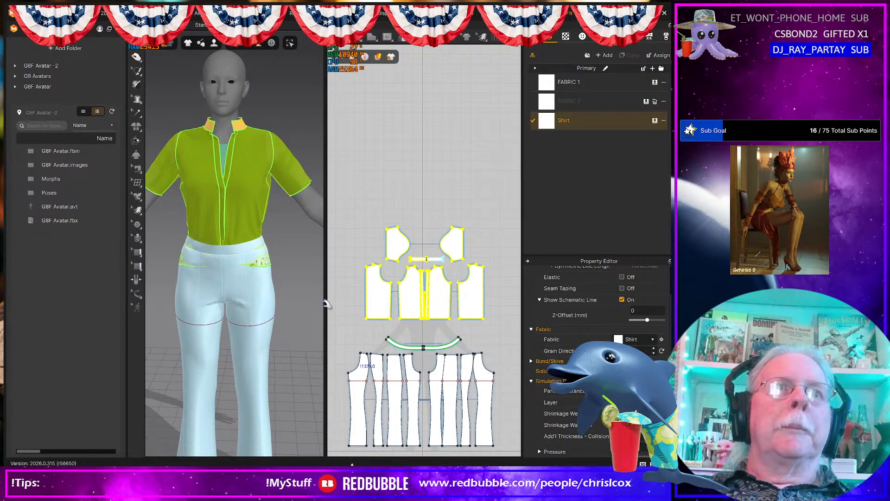
drag(497, 449, 314, 332)
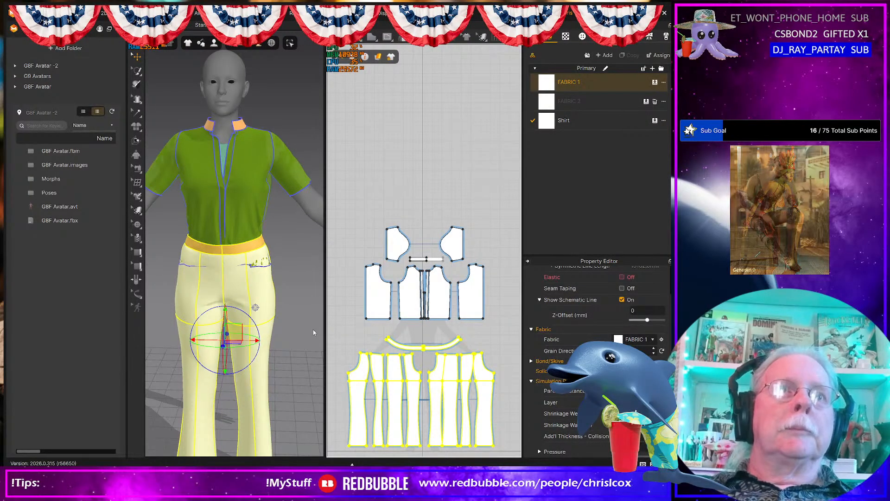
key(space)
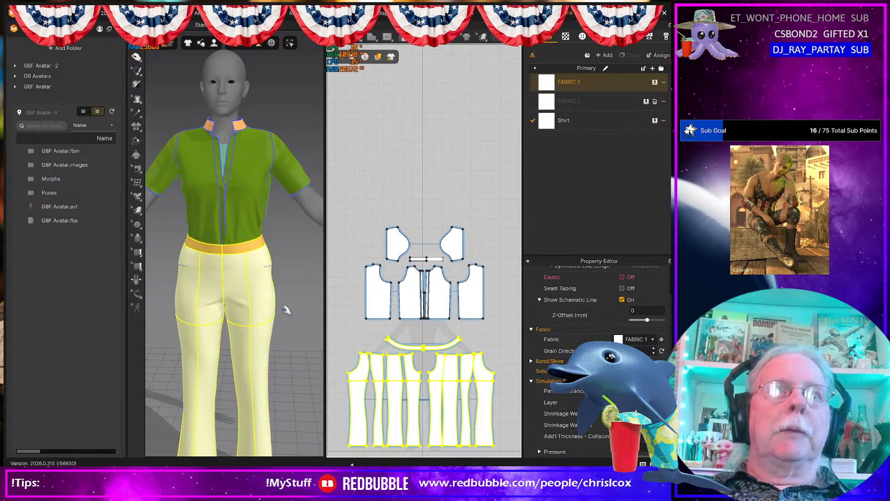
- Examine the tucked shirt, waistband and trousers from the front, both sides and up close for fabric poking through
right_drag(255, 308, 264, 293)
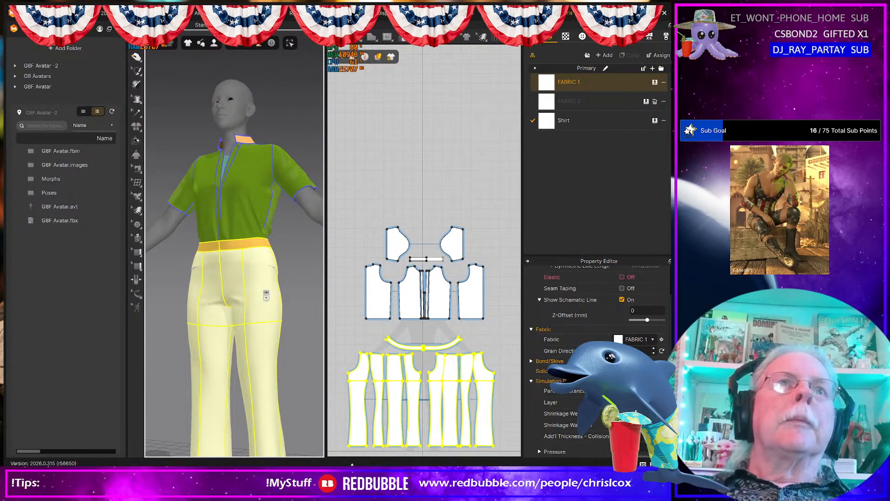
scroll(266, 295, up, 5)
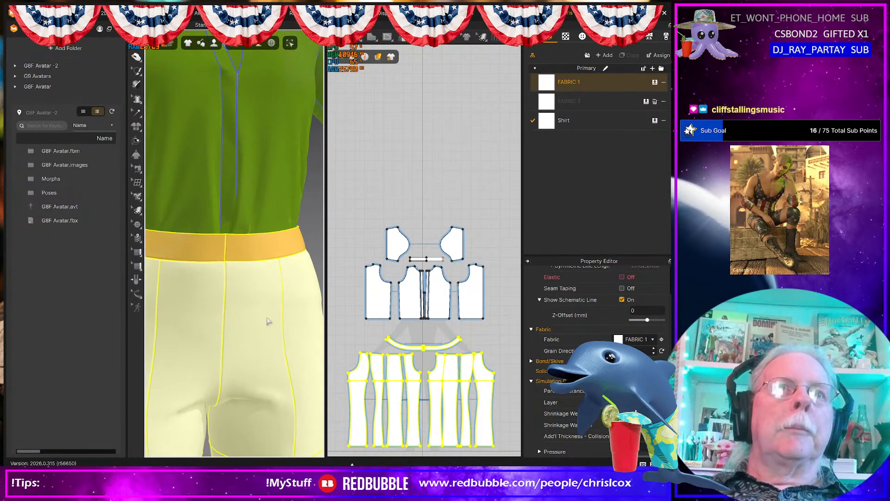
scroll(270, 315, down, 5)
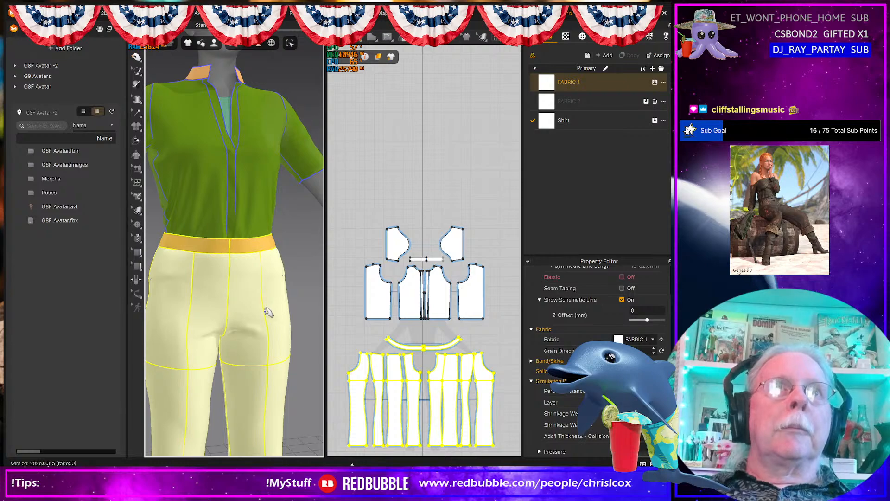
scroll(269, 312, down, 3)
right_drag(269, 312, 287, 322)
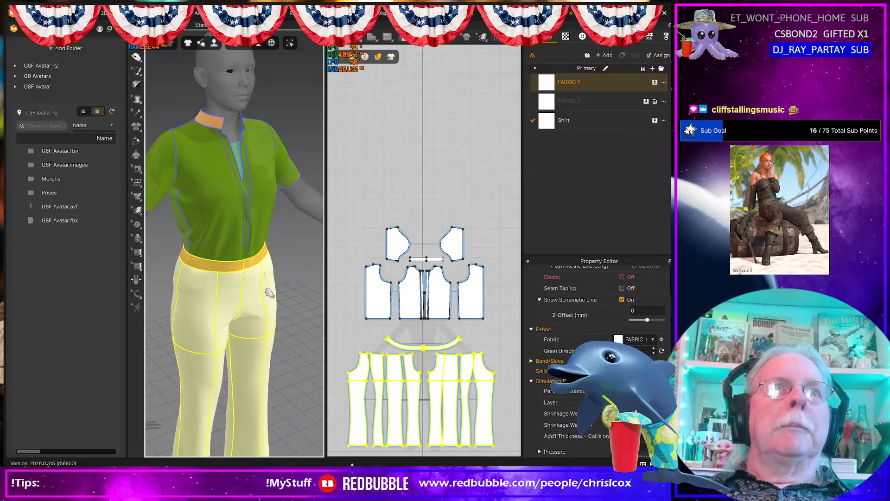
right_drag(197, 279, 251, 263)
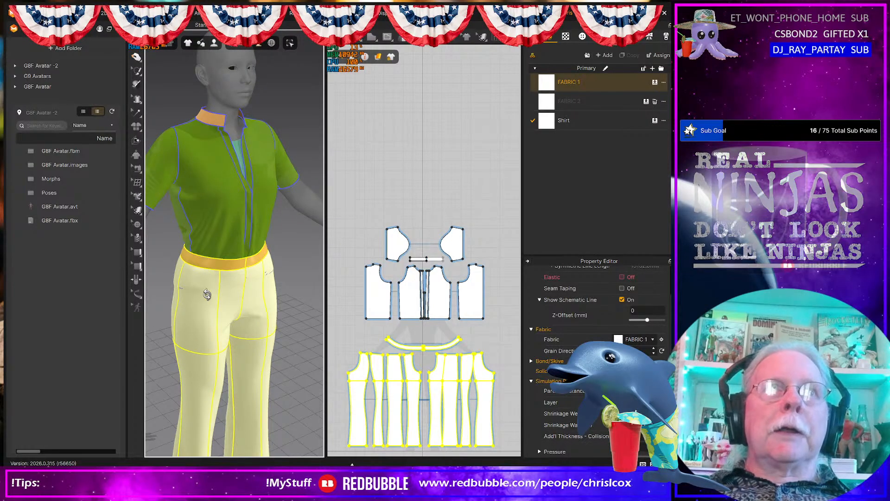
mouse_move(217, 297)
right_down()
mouse_move(173, 294)
mouse_move(215, 306)
right_up()
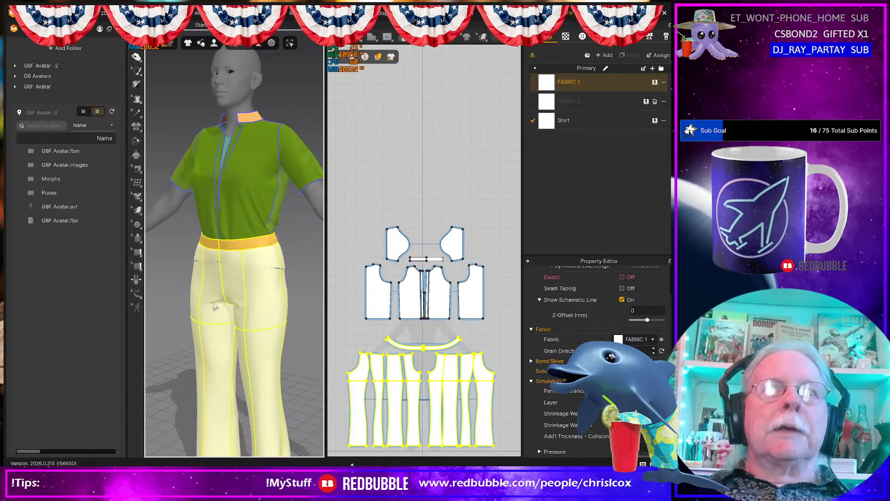
middle_drag(244, 229, 245, 312)
right_drag(265, 319, 280, 335)
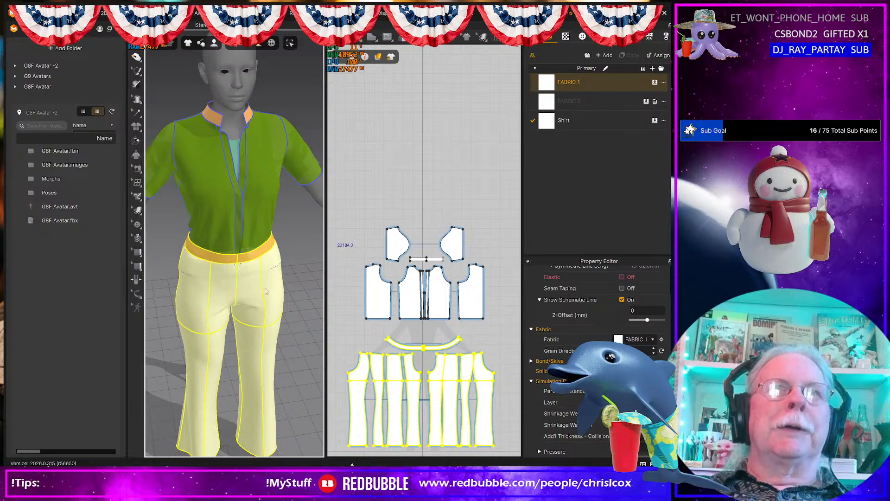
right_drag(335, 280, 309, 281)
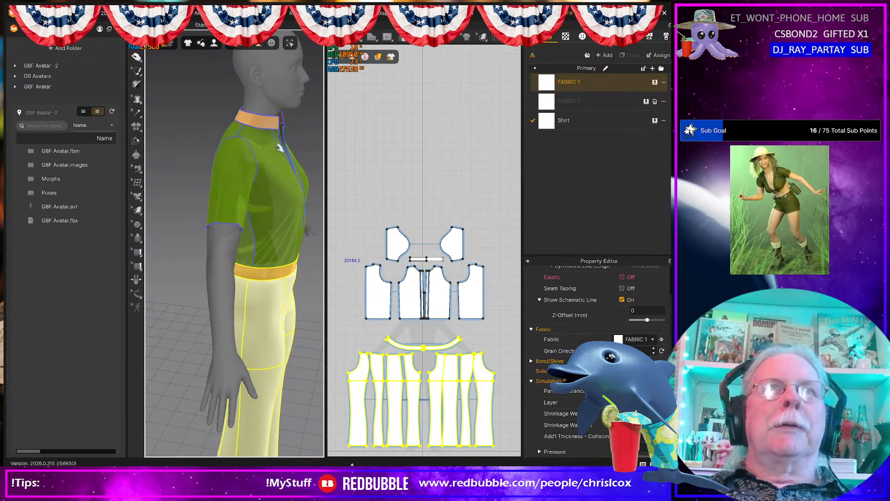
right_drag(260, 197, 218, 195)
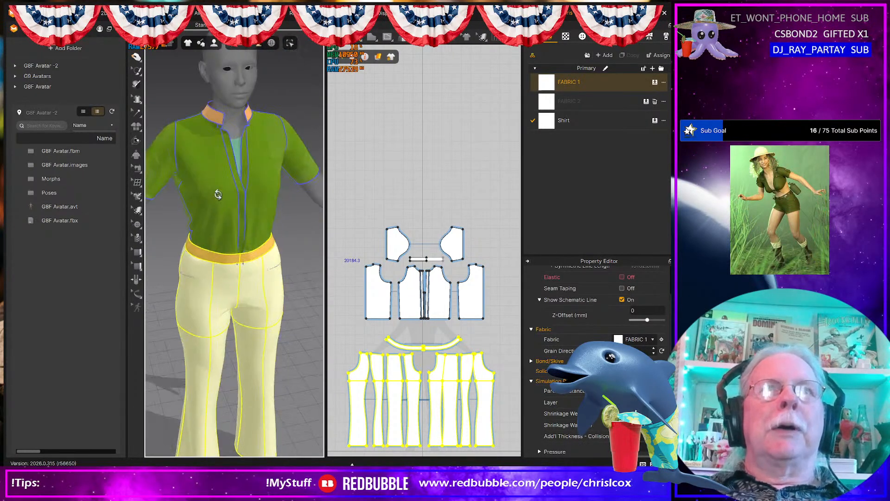
- Select the collar piece, remove it from the 3D view, and inspect the shirt's bare neckline and front opening
click(285, 156)
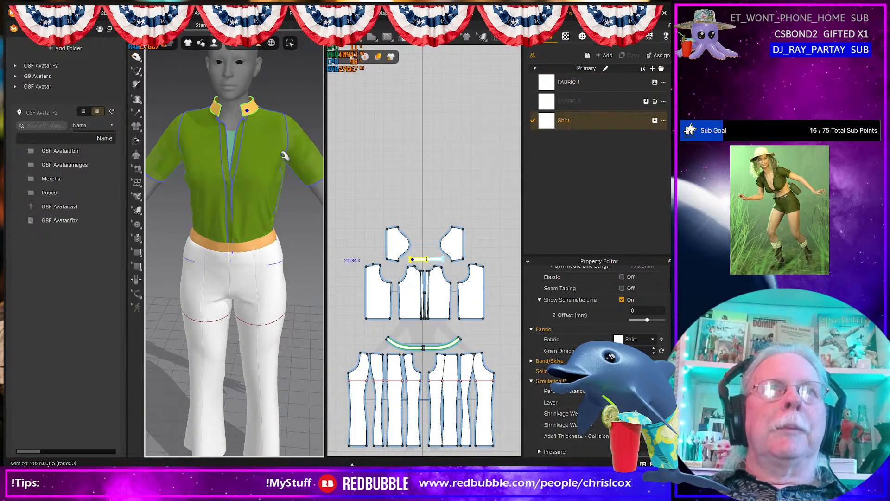
right_click(253, 108)
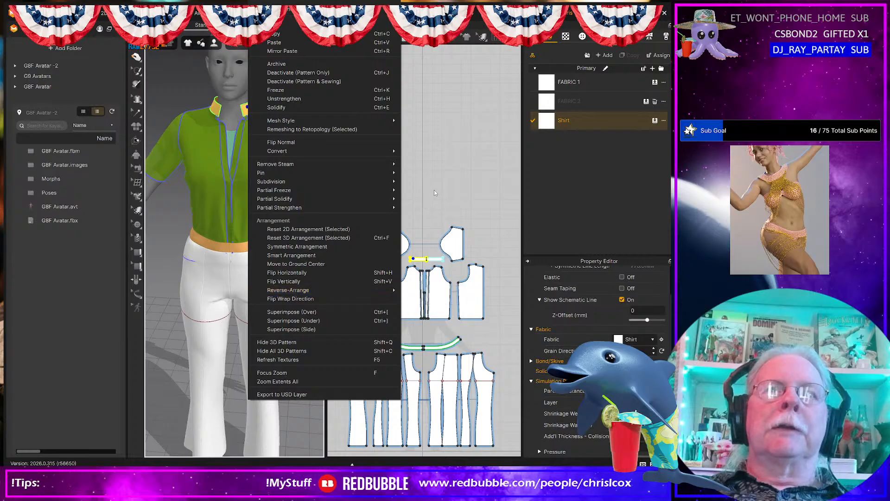
click(437, 236)
click(438, 236)
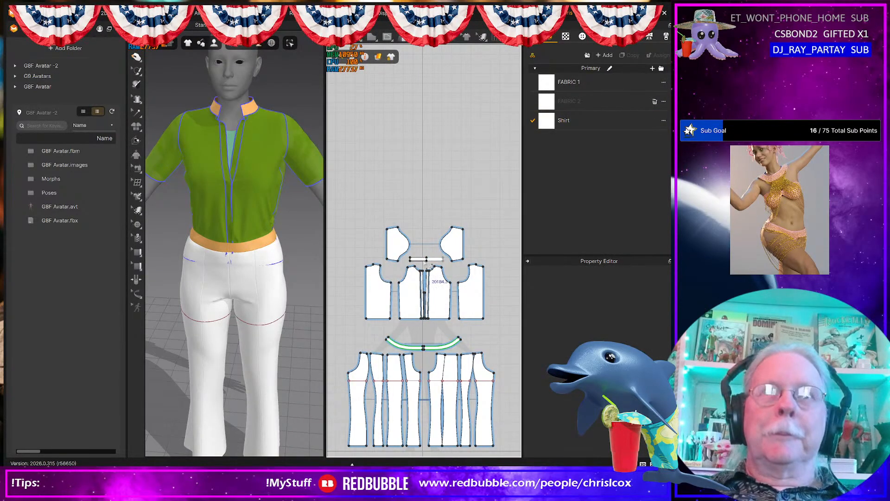
right_click(420, 258)
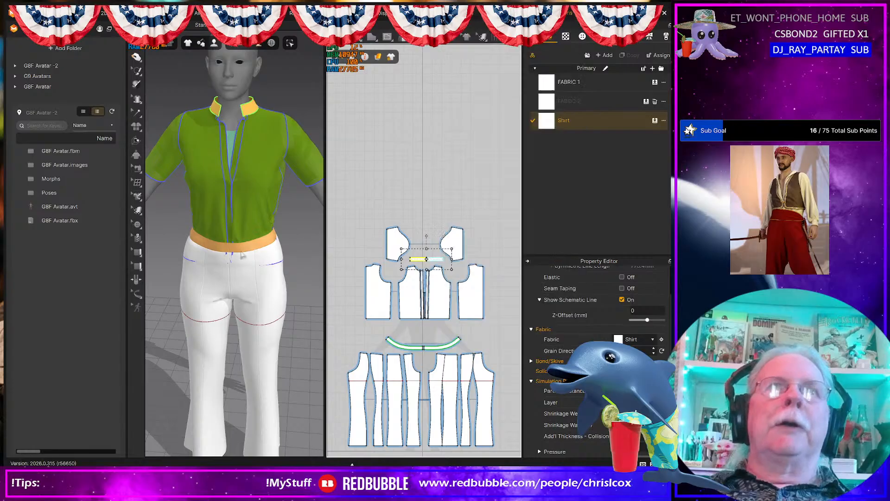
click(466, 242)
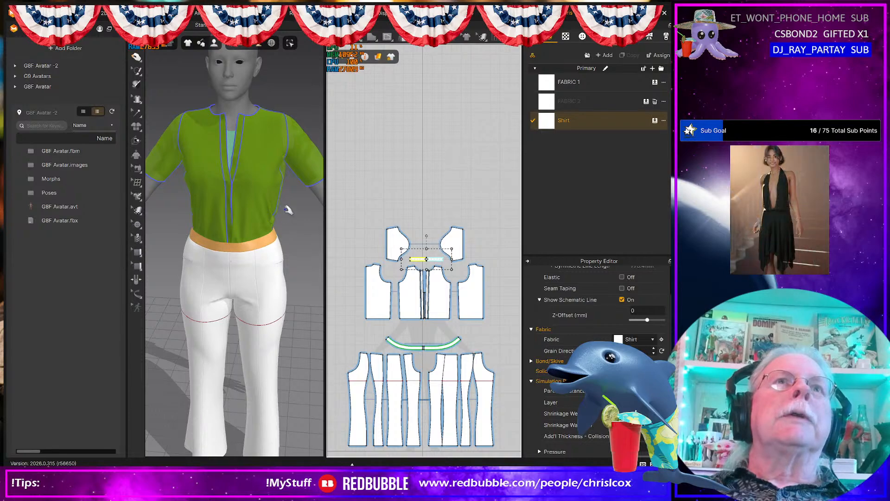
scroll(306, 260, down, 3)
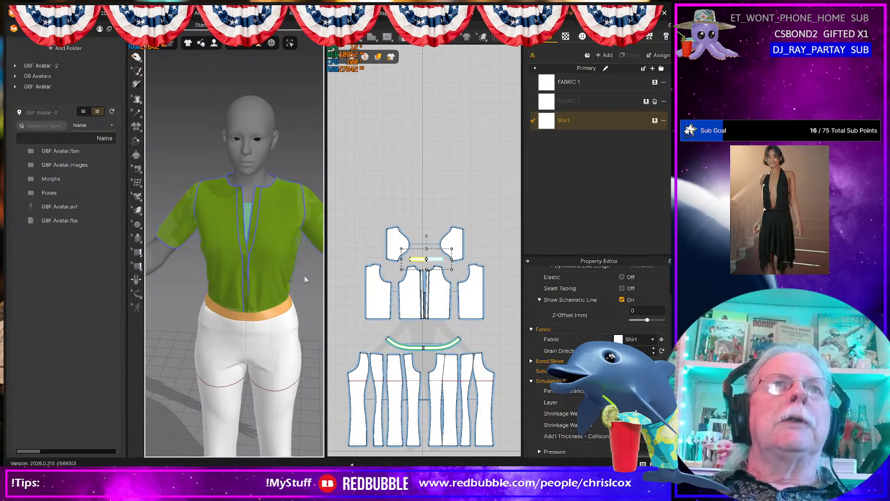
scroll(308, 282, up, 1)
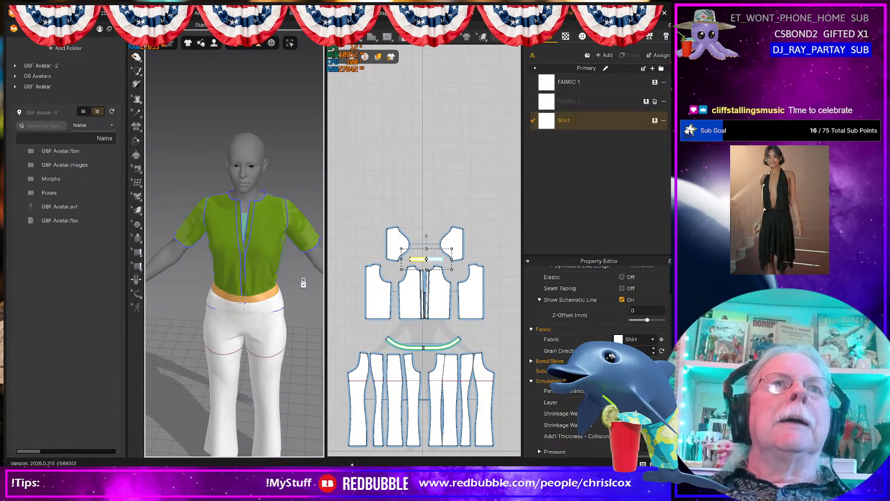
scroll(303, 282, up, 2)
scroll(303, 283, up, 2)
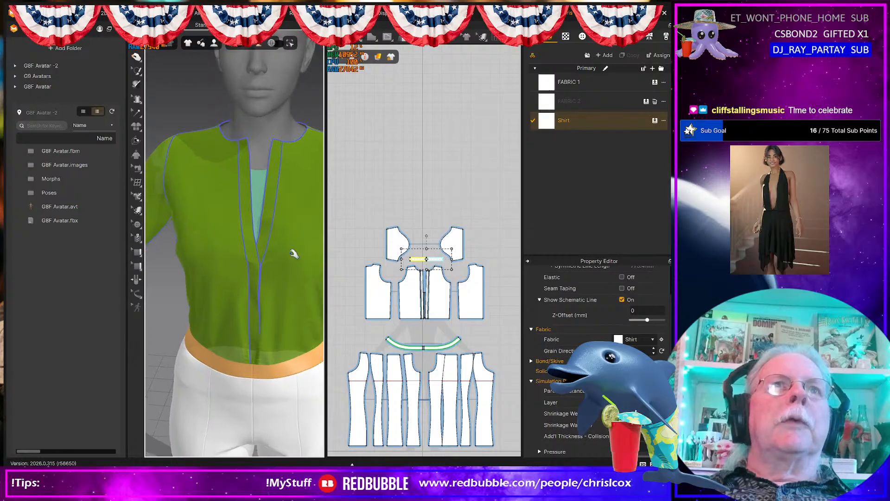
scroll(299, 246, up, 1)
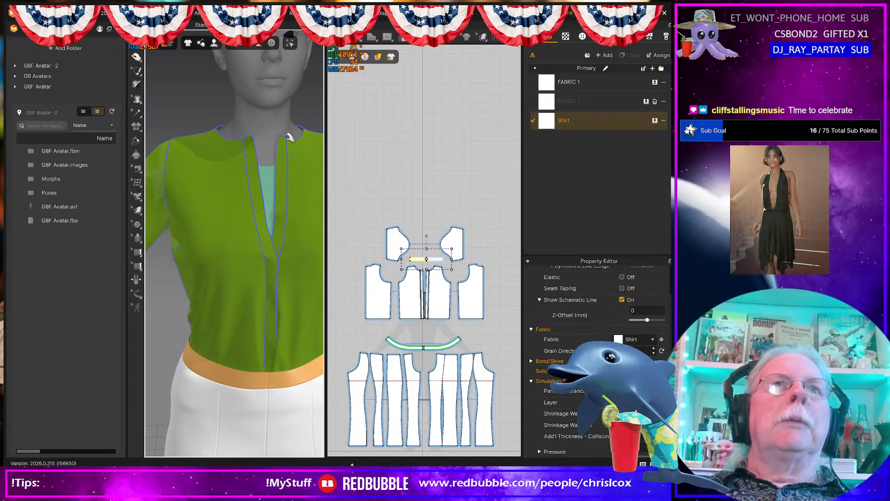
- Examine the collar, shirt placket, waistband and front trouser pieces in the 2D pattern layout
scroll(416, 279, up, 3)
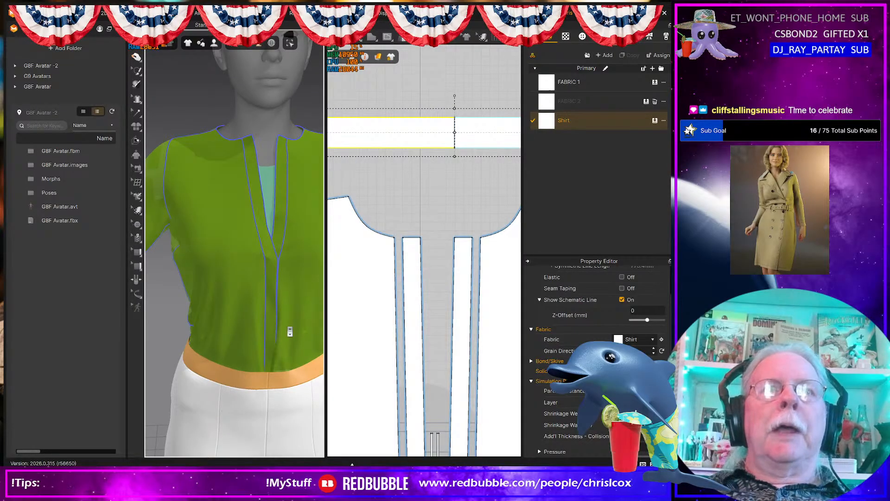
scroll(289, 331, down, 5)
scroll(424, 253, down, 2)
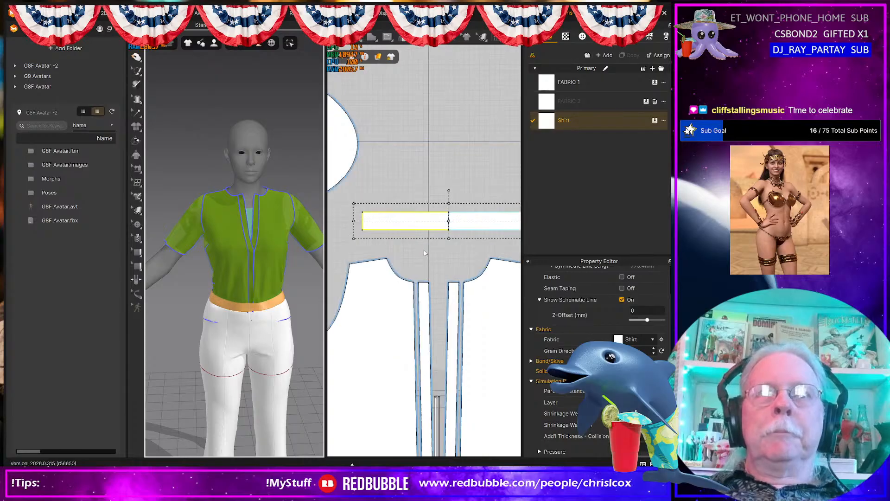
middle_drag(422, 190, 428, 68)
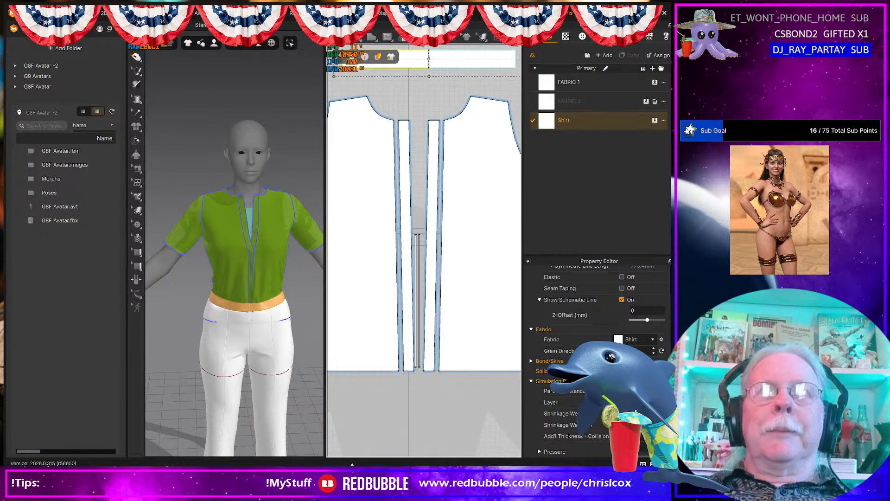
middle_drag(464, 173, 453, 95)
scroll(453, 96, down, 2)
middle_drag(436, 186, 447, 106)
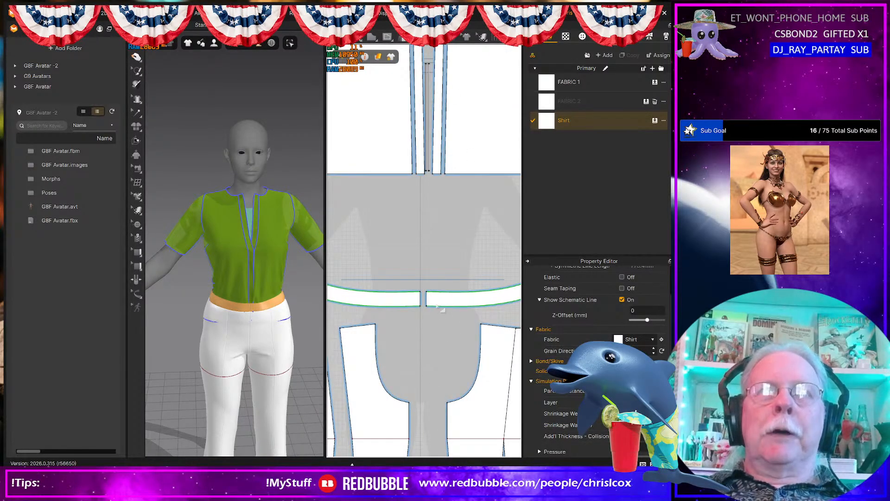
middle_drag(443, 325, 441, 253)
middle_drag(444, 305, 444, 269)
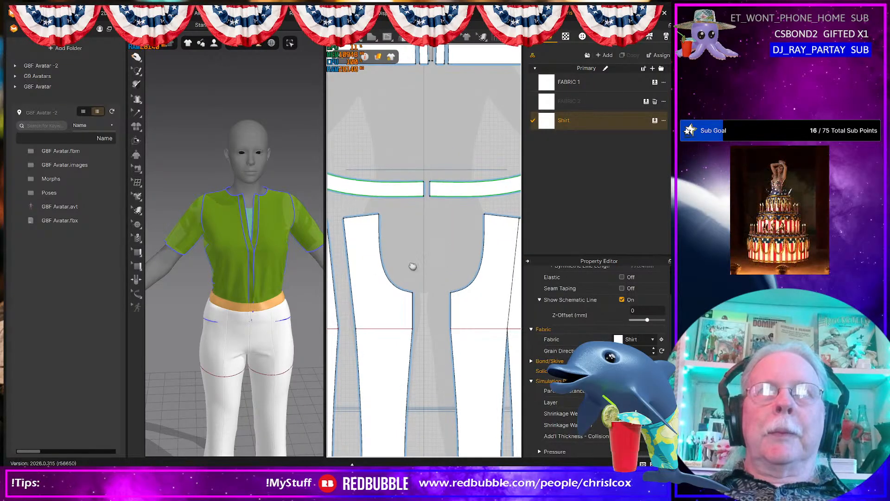
click(372, 258)
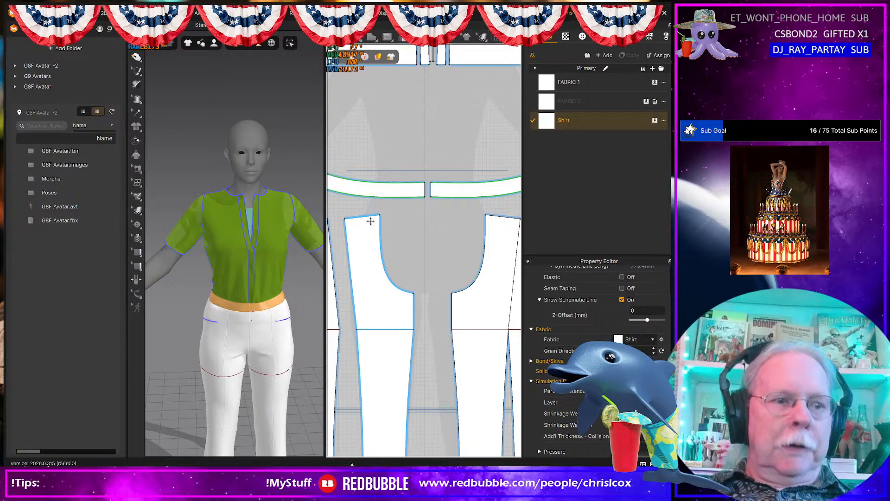
key(z)
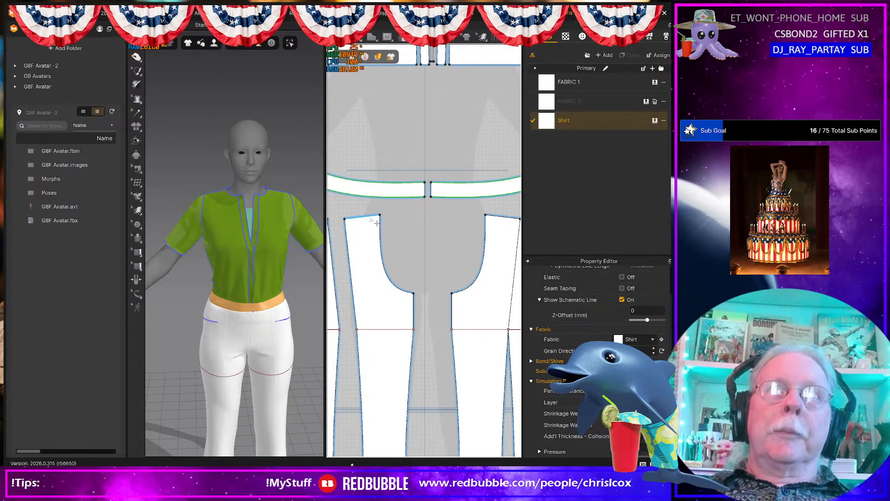
click(370, 217)
right_click(370, 217)
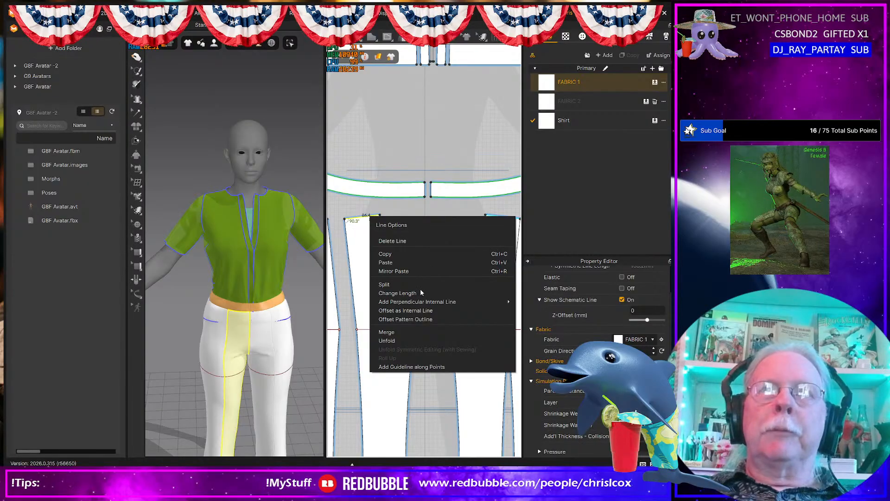
click(418, 310)
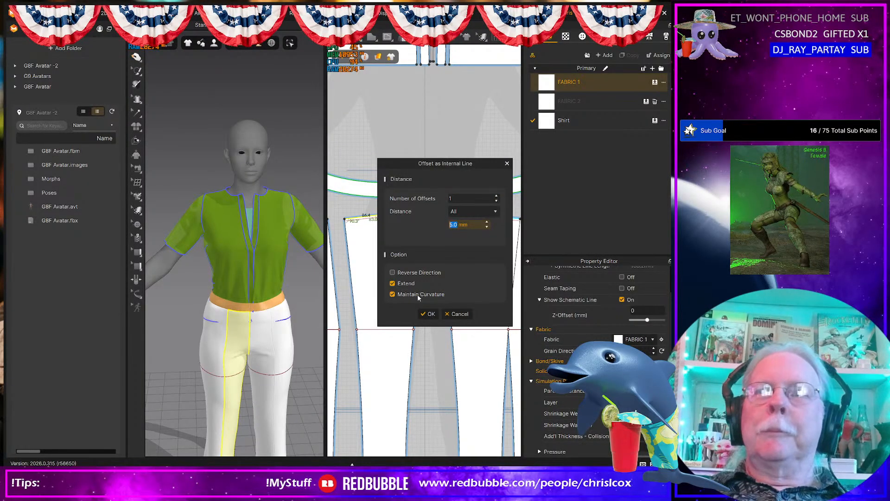
click(455, 314)
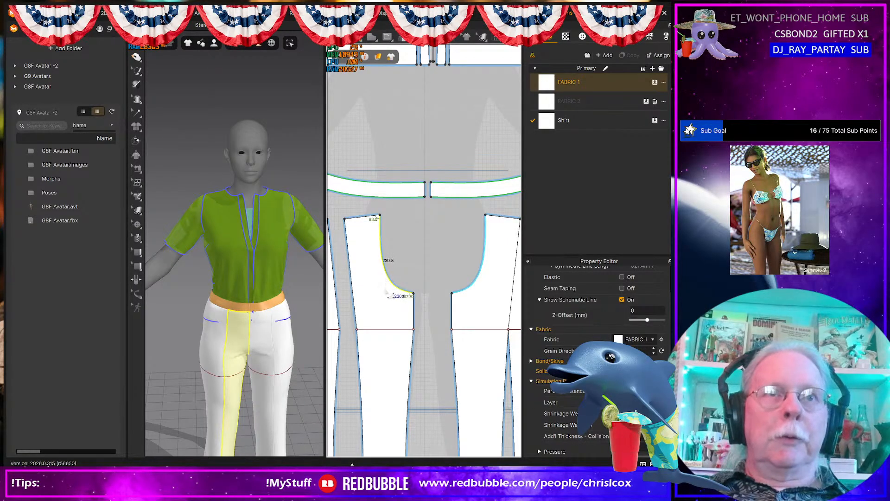
- Remove the linked editing between the two front trouser panels
click(385, 289)
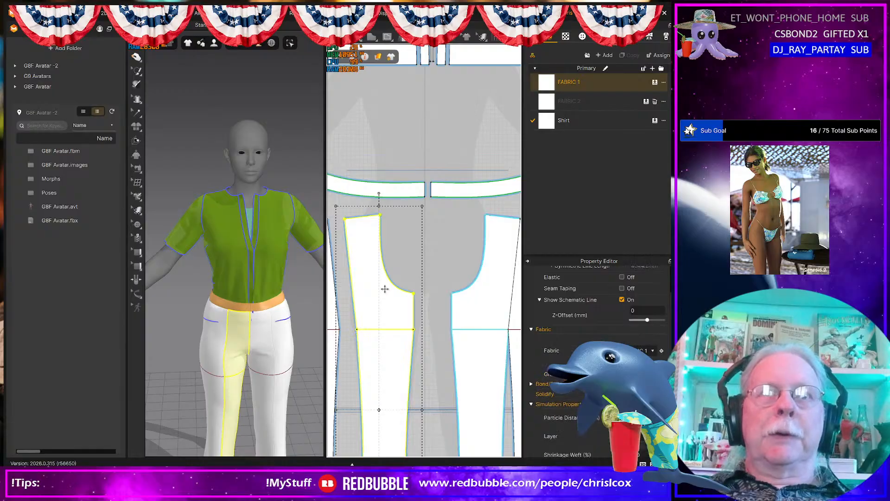
right_click(385, 289)
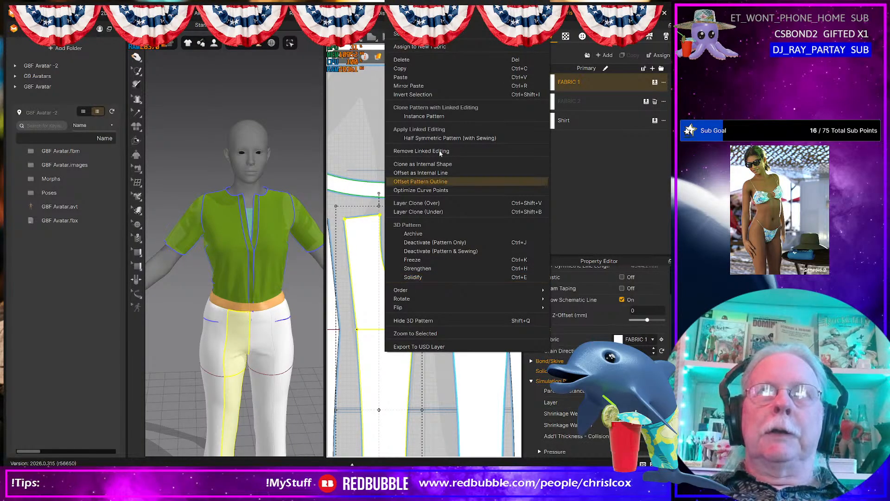
click(423, 151)
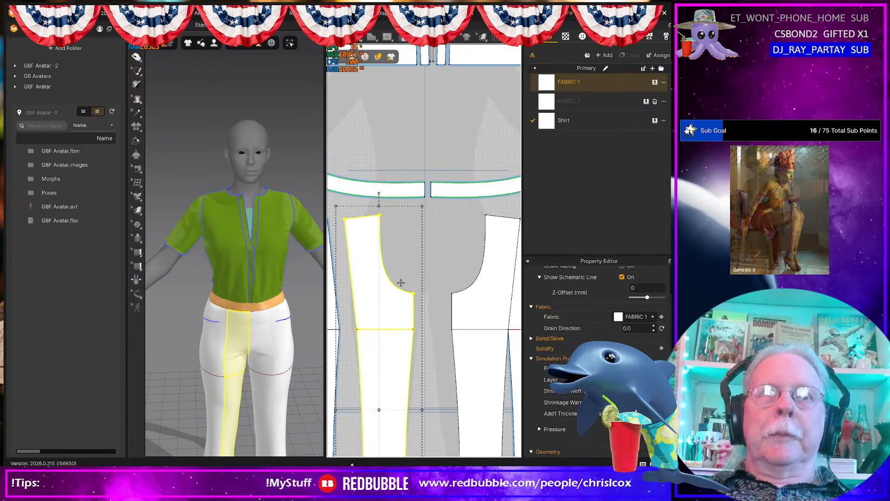
click(402, 283)
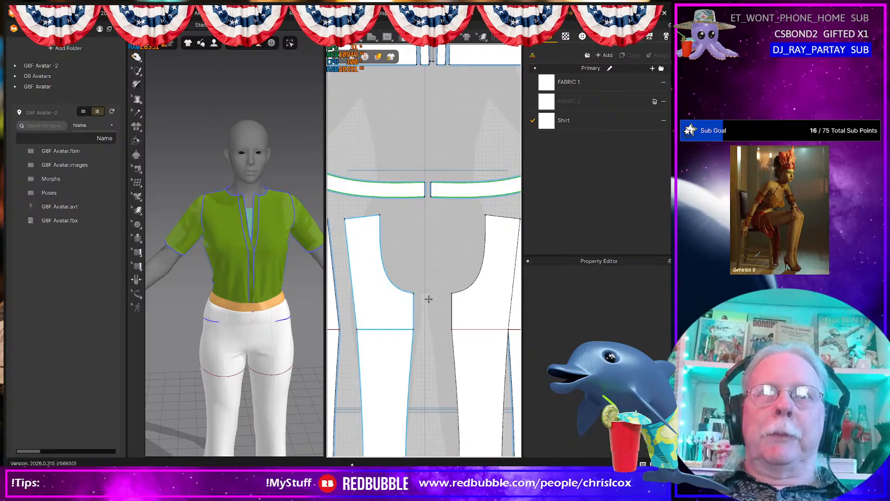
click(407, 293)
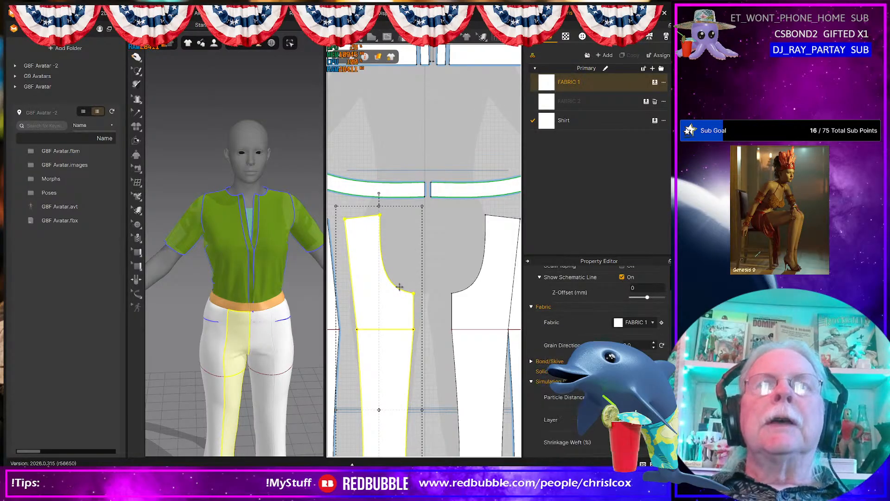
right_click(407, 266)
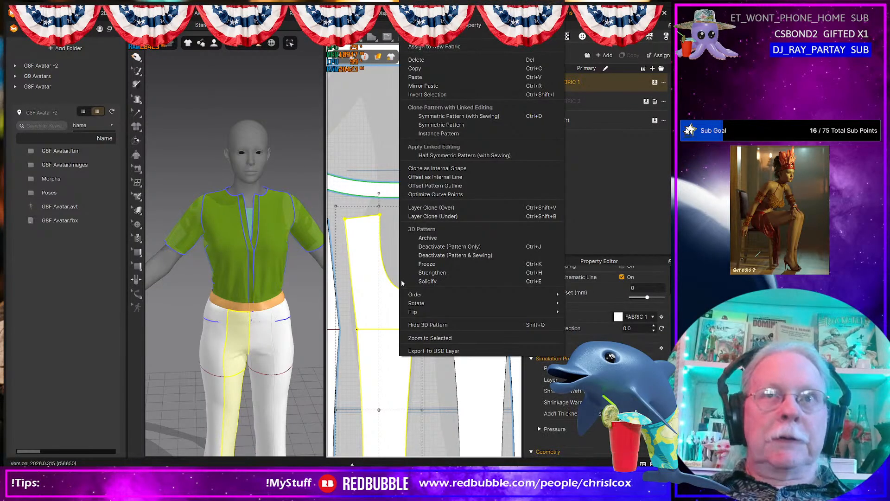
click(402, 279)
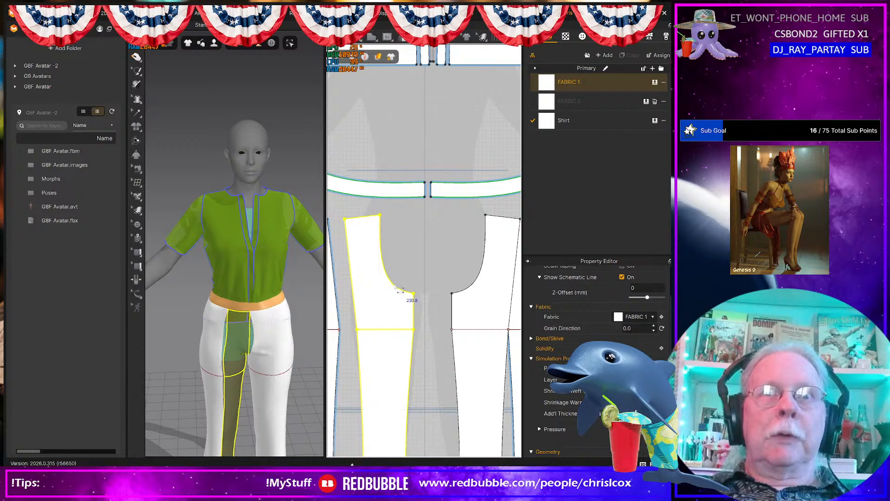
click(398, 289)
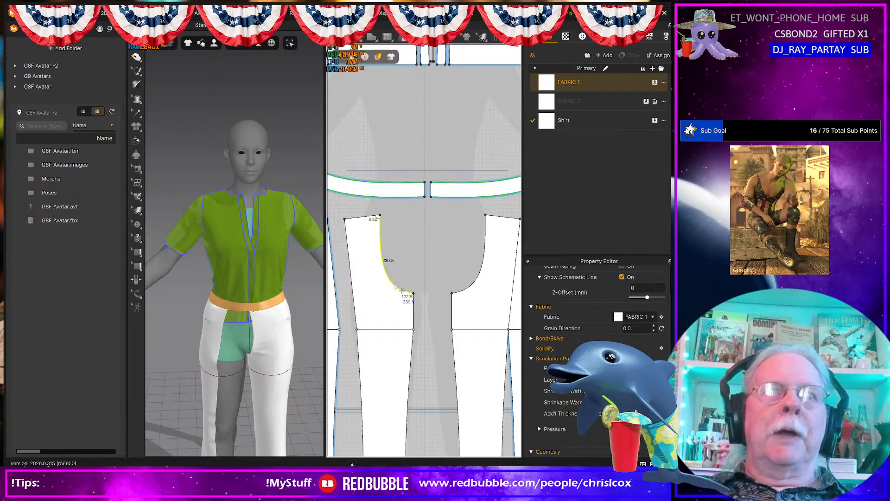
key(space)
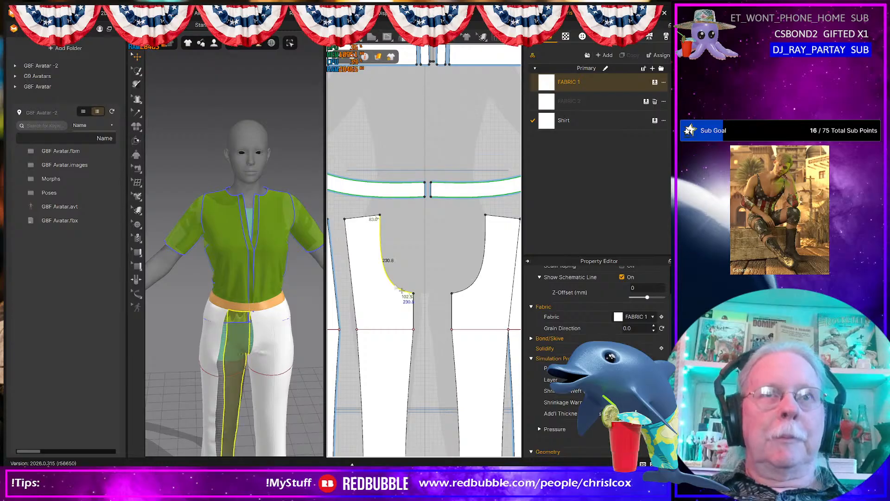
right_click(394, 292)
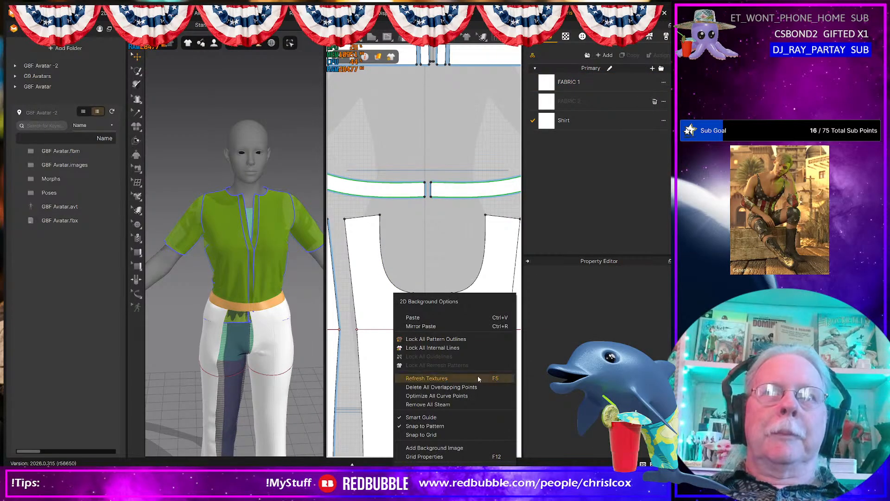
click(387, 320)
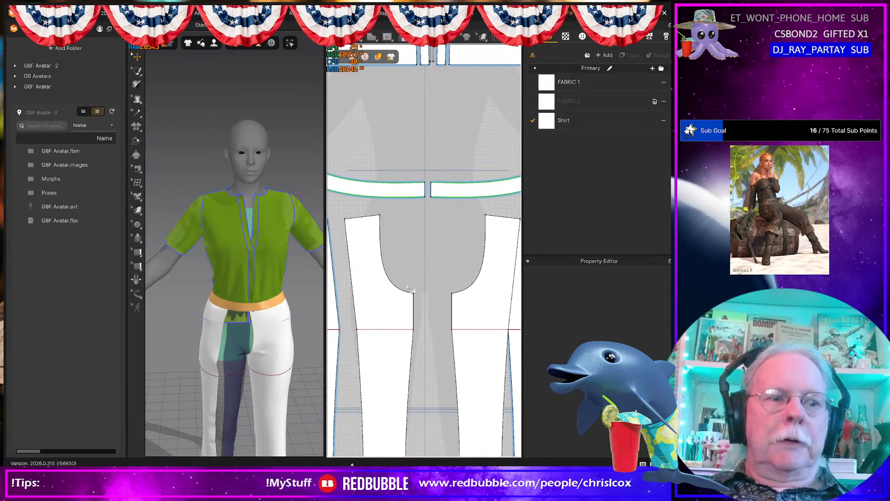
click(387, 320)
right_click(386, 320)
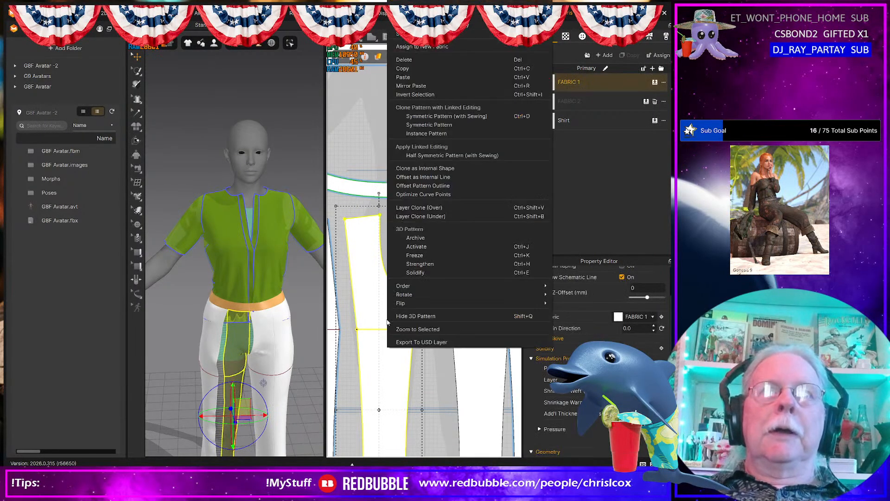
click(429, 246)
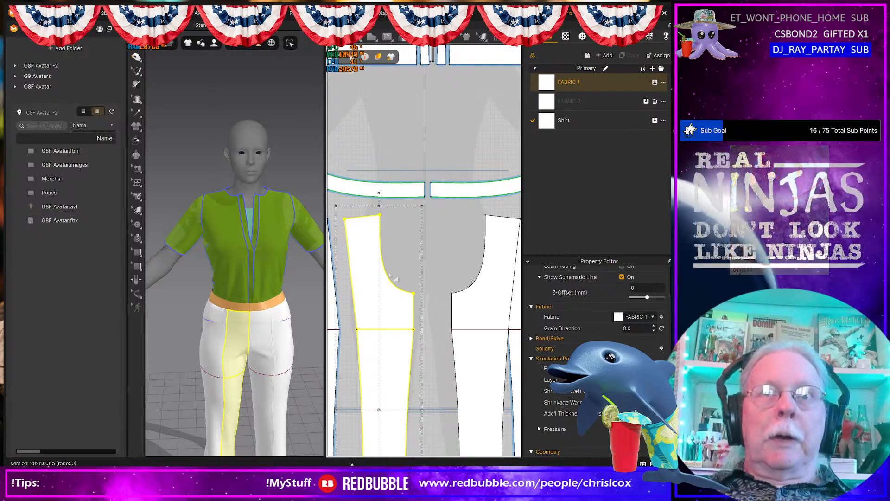
- Offset the unlinked front trouser panel's crotch curve inward as one internal line at a distance of 25 mm
key(z)
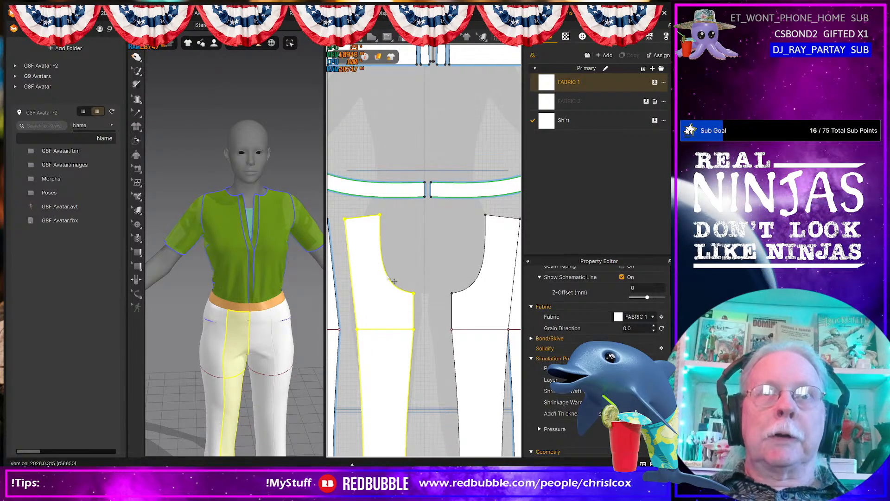
click(388, 277)
right_click(388, 277)
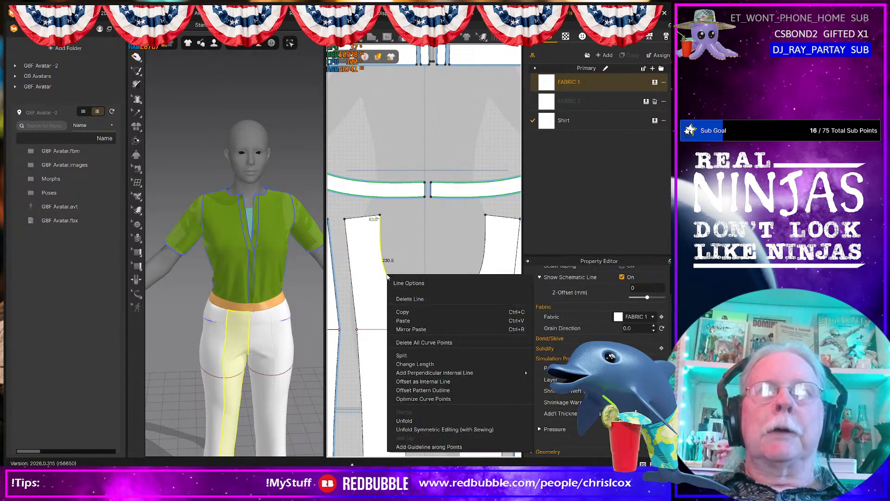
click(432, 381)
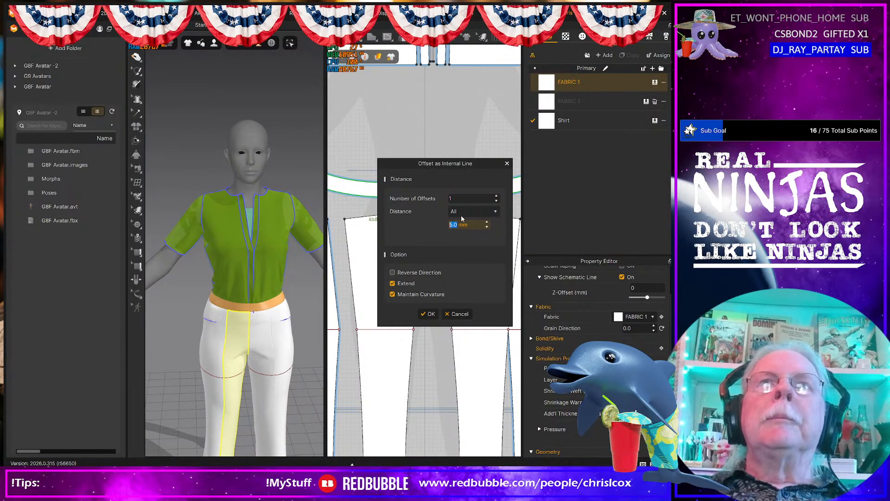
text(2)
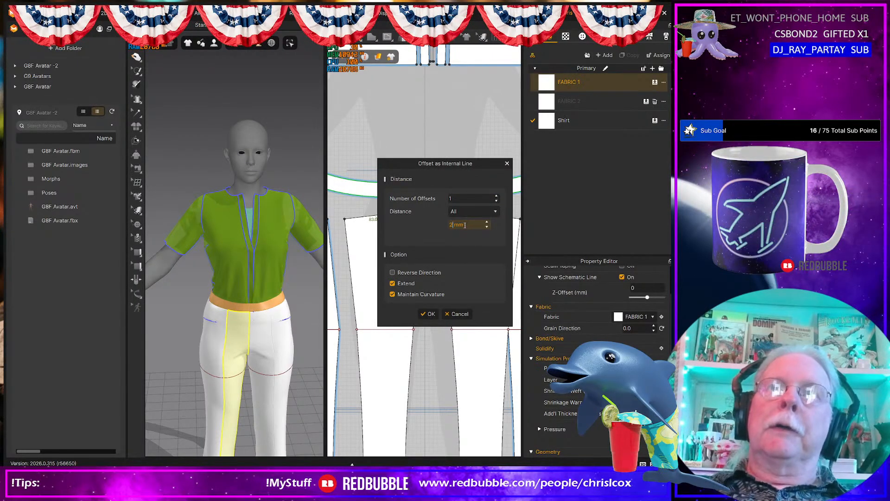
text(5)
click(431, 314)
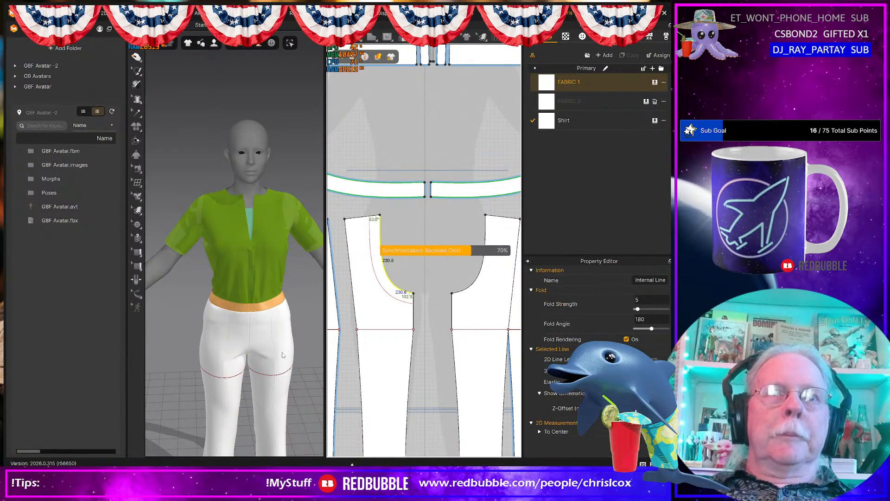
- Draw a short internal line from the crotch edge to the offset curve, and extend or trim it to the internal line with an added point
click(255, 354)
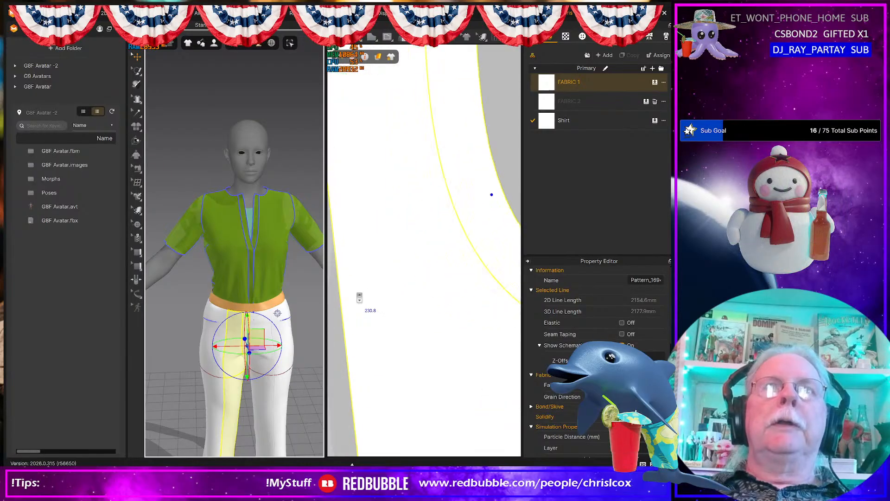
scroll(359, 298, down, 3)
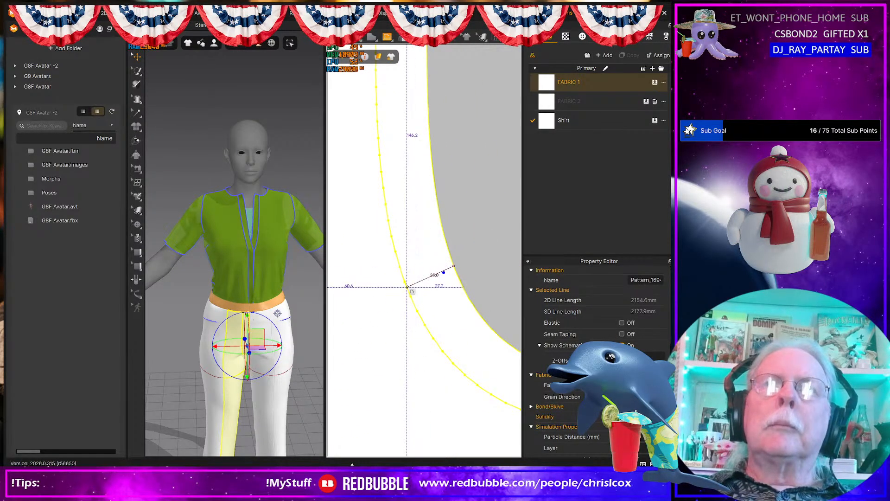
double_click(406, 284)
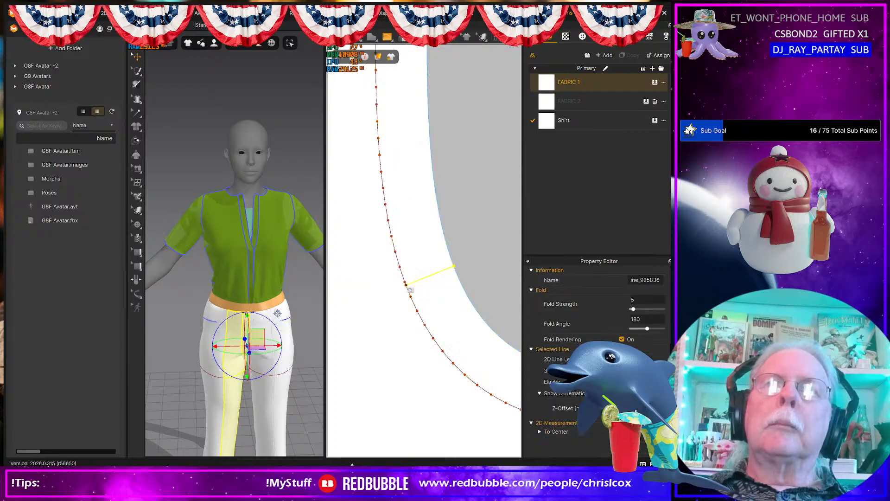
key(a)
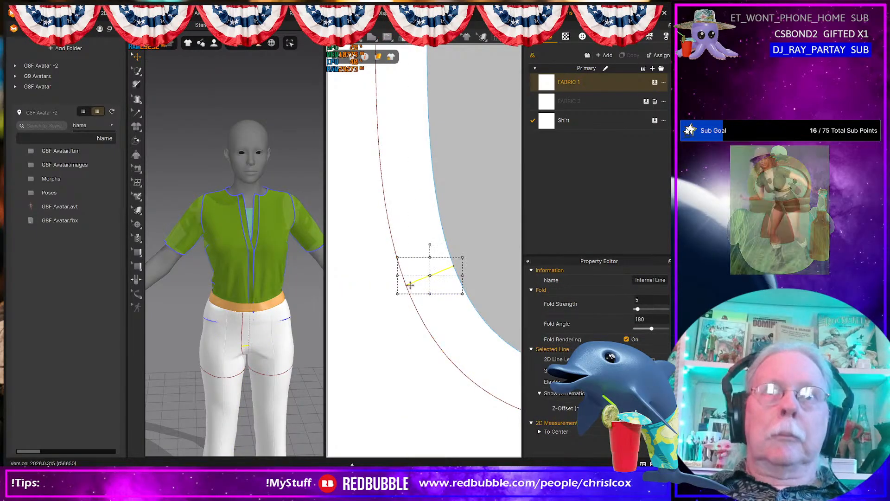
right_click(413, 282)
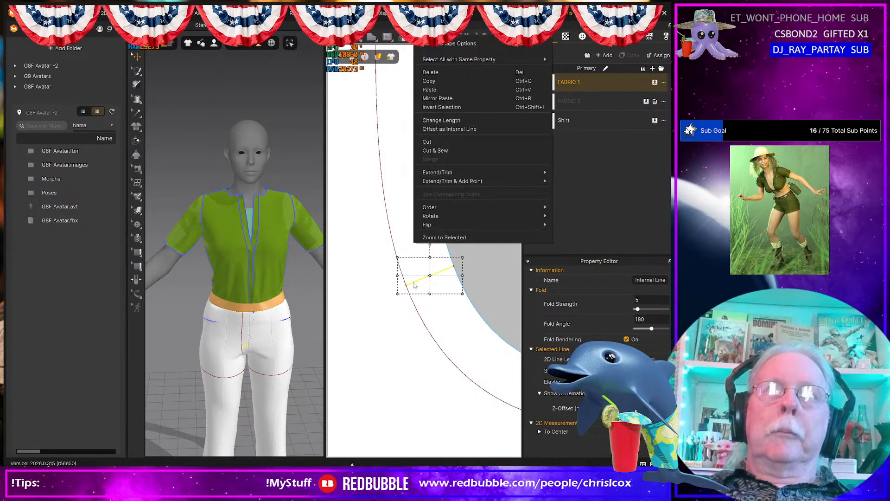
mouse_move(519, 184)
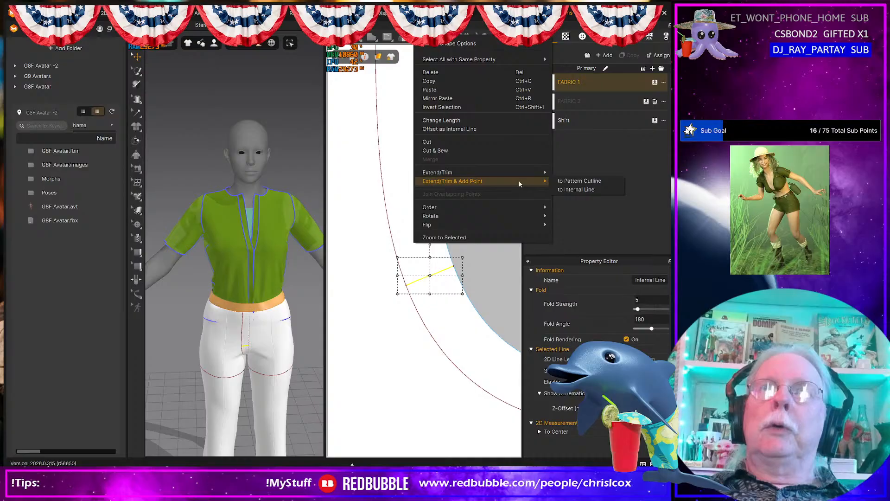
click(579, 189)
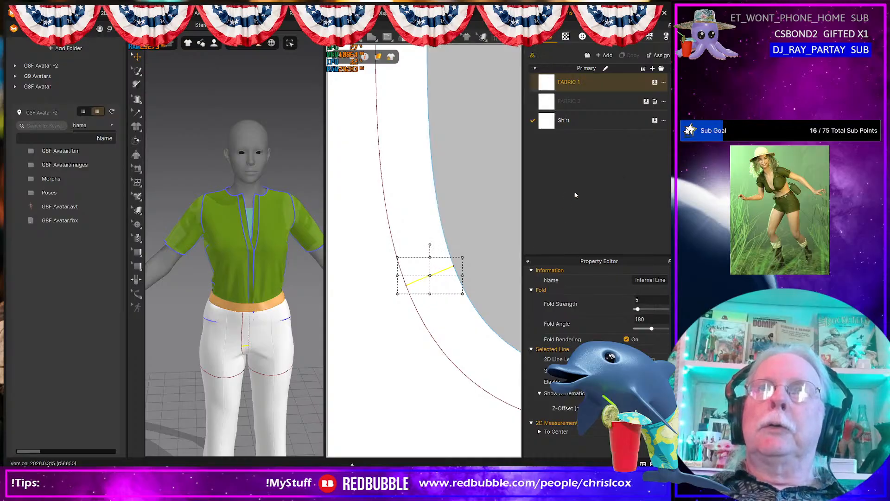
- Try again to extend or trim the short connecting line to the offset internal line with an added point
click(412, 302)
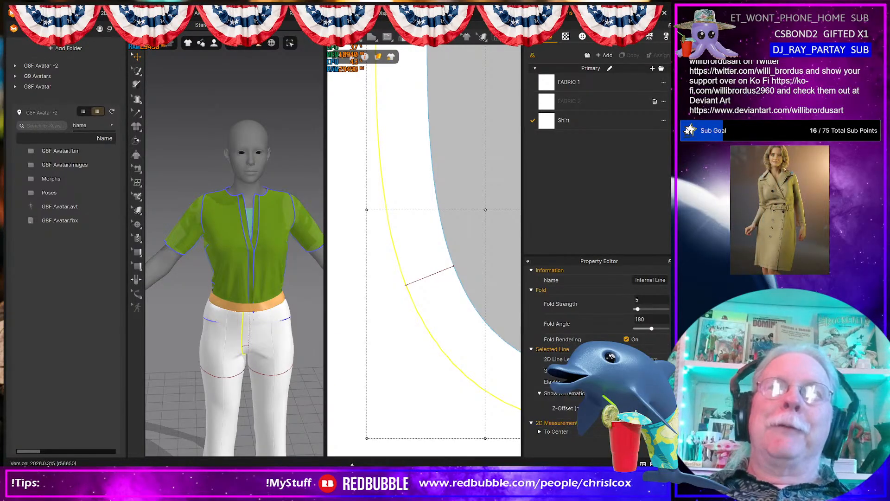
click(430, 276)
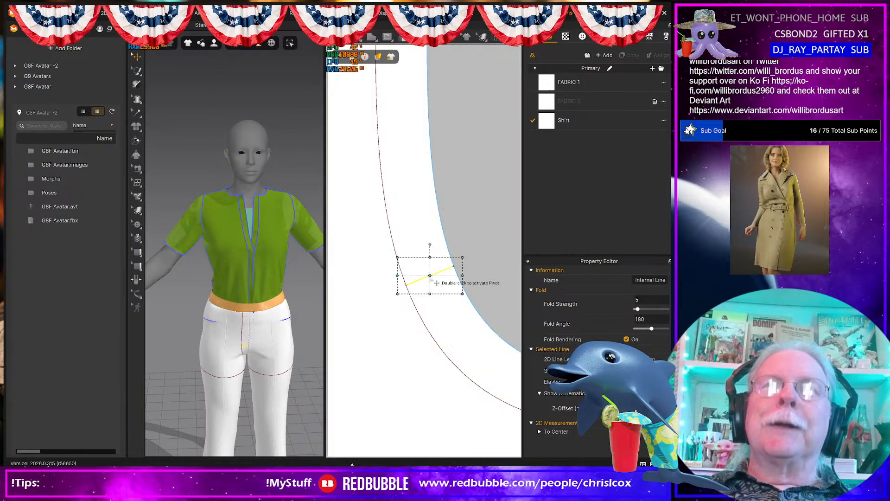
right_click(431, 277)
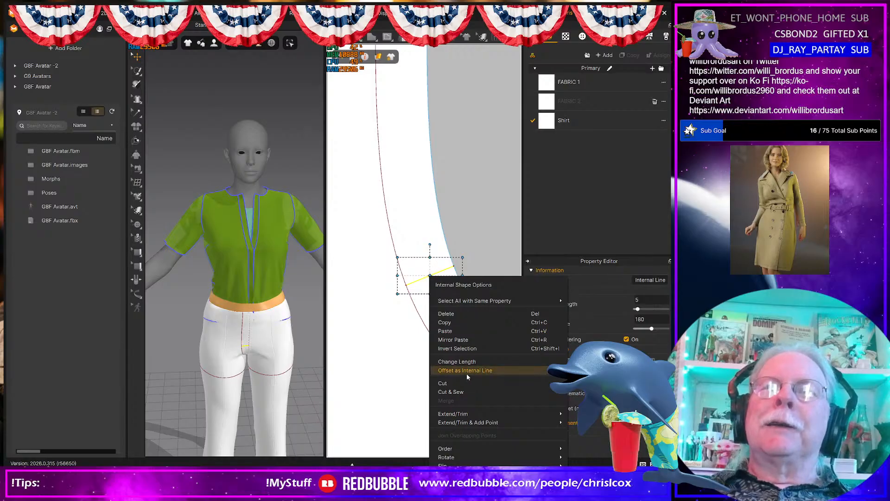
mouse_move(476, 424)
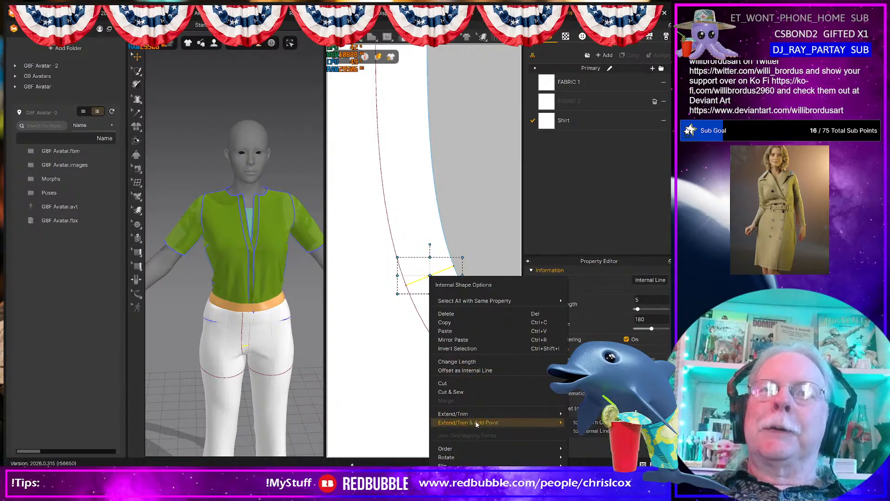
click(592, 435)
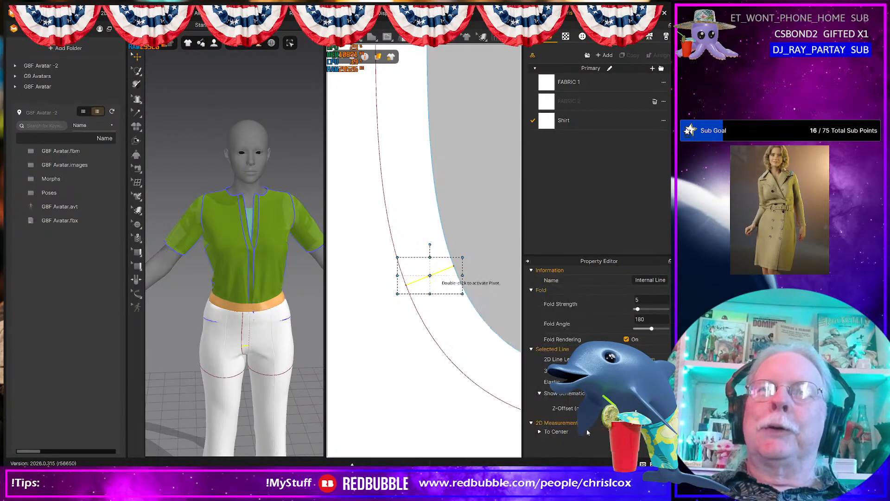
right_click(420, 282)
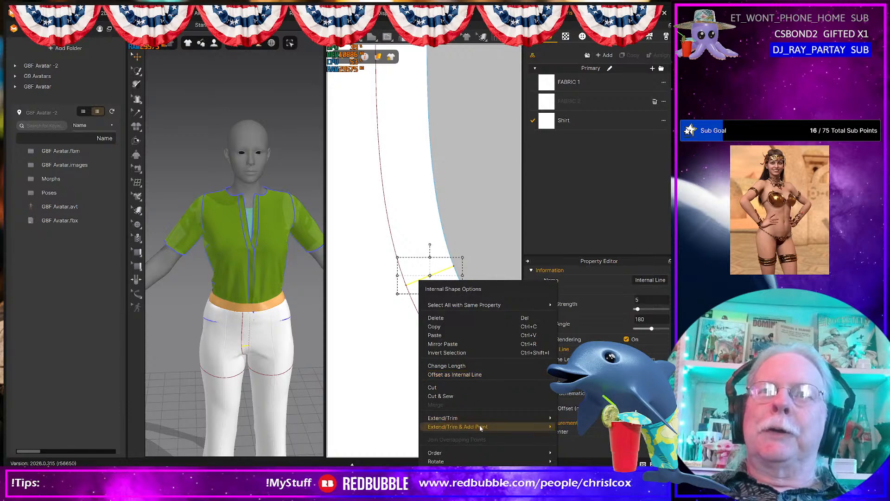
mouse_move(485, 425)
click(581, 435)
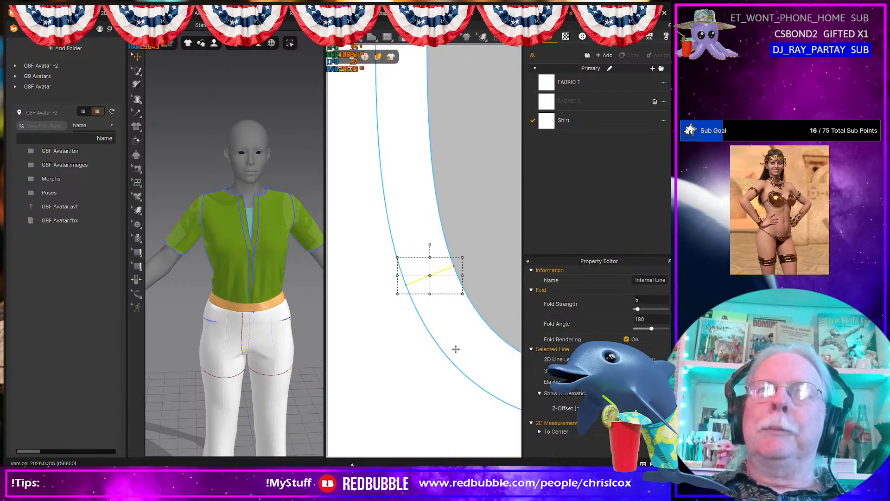
- Split the offset curve where the short line meets it into two lines of 122.0 mm and 145.3 mm
click(423, 322)
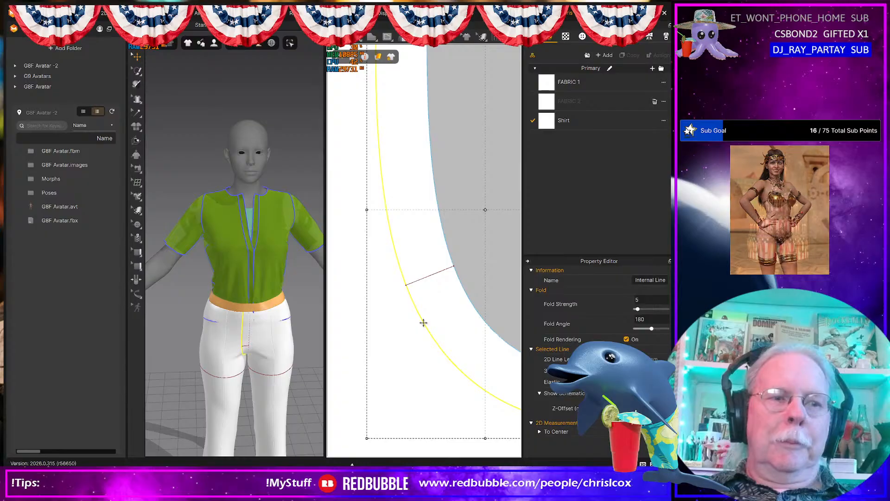
key(z)
click(422, 279)
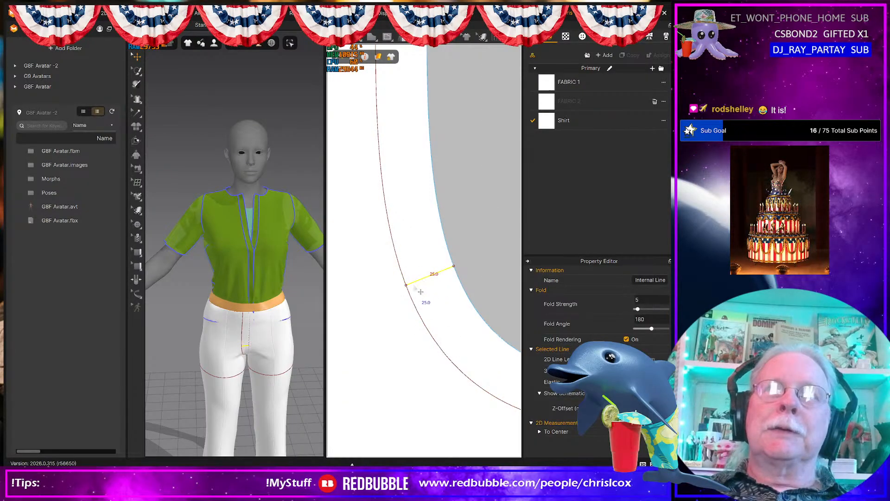
shift+click(406, 283)
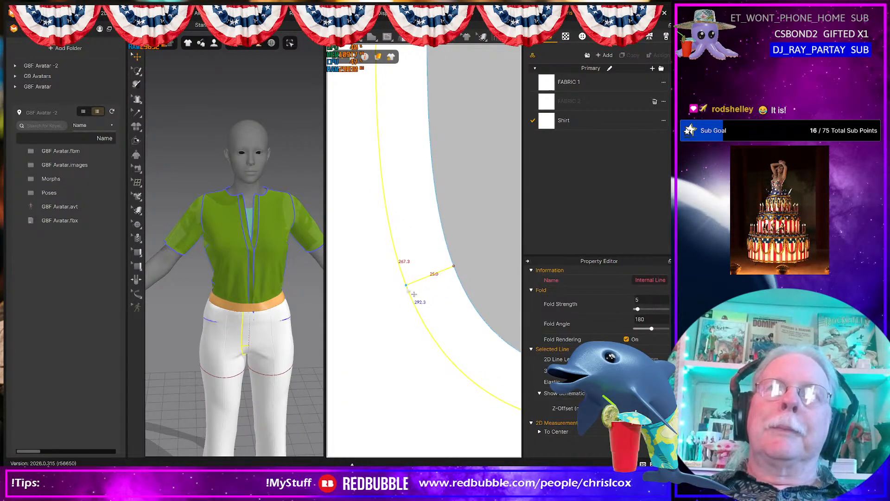
click(414, 298)
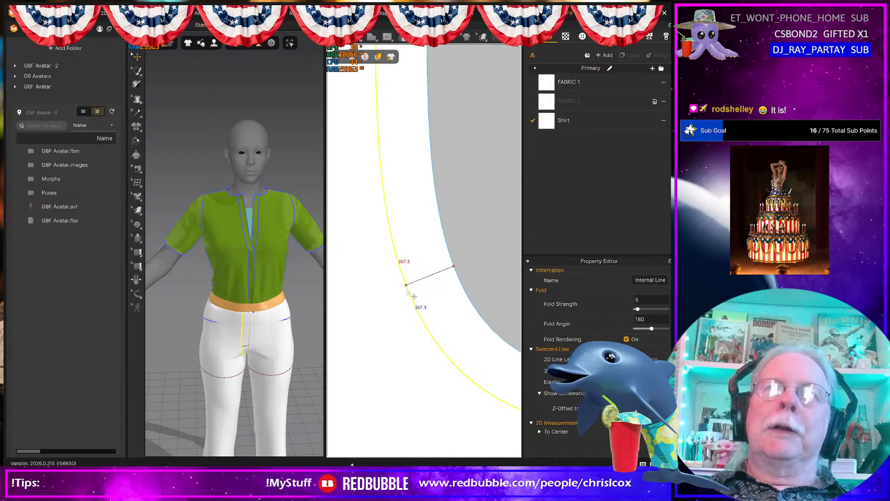
scroll(414, 297, up, 4)
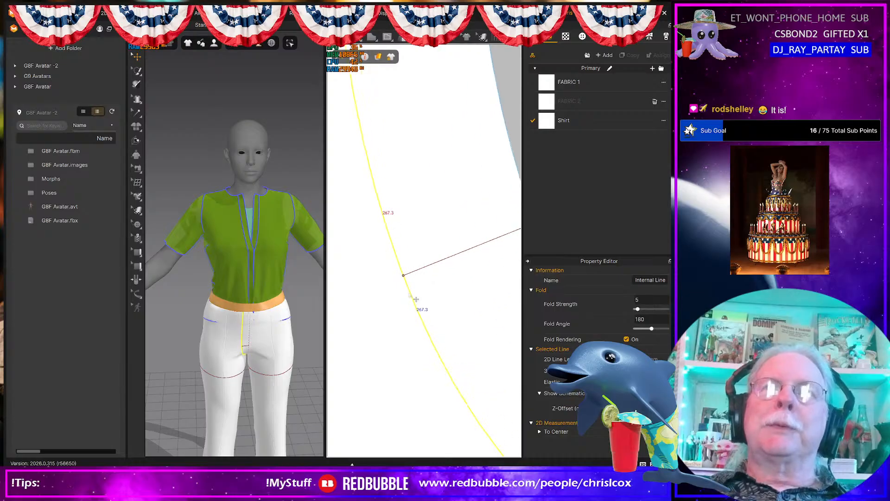
right_click(398, 258)
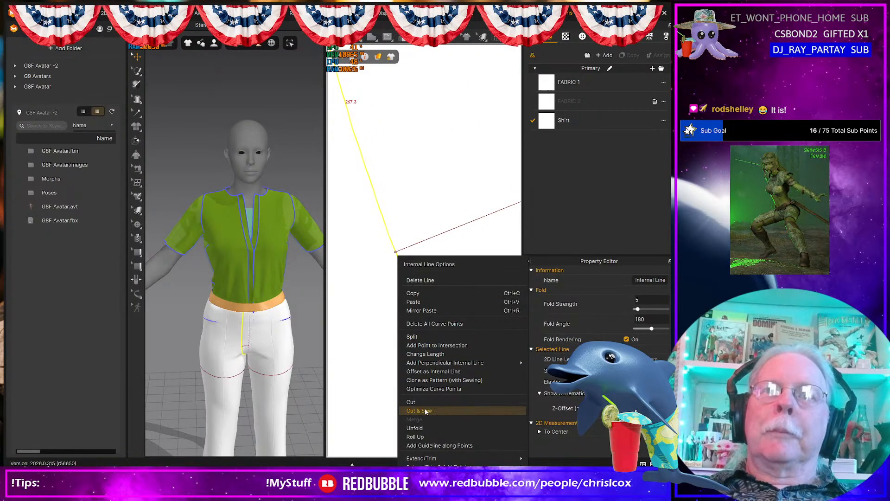
click(416, 336)
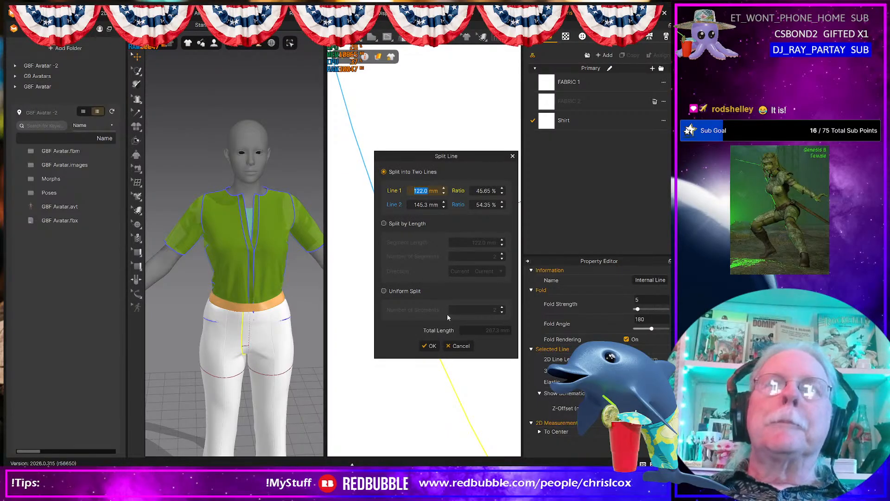
click(430, 346)
- Move the inner end of the short connecting line onto the split point of the offset curve
scroll(409, 267, up, 3)
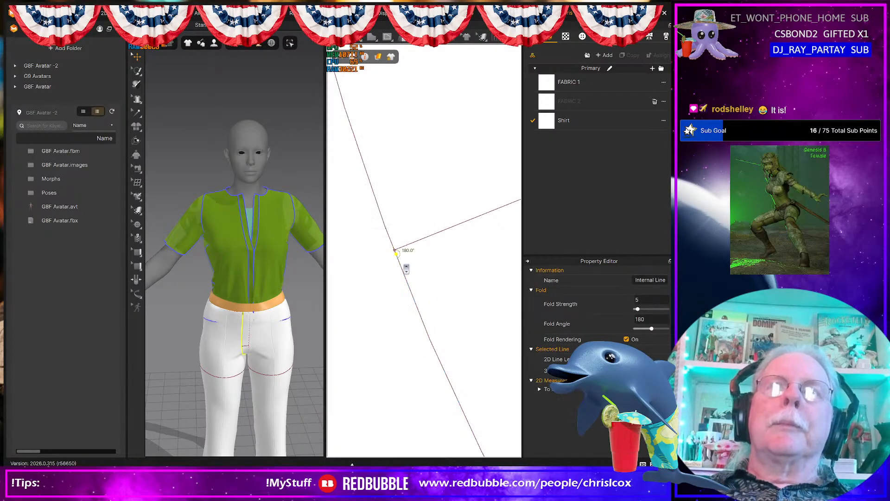
click(402, 254)
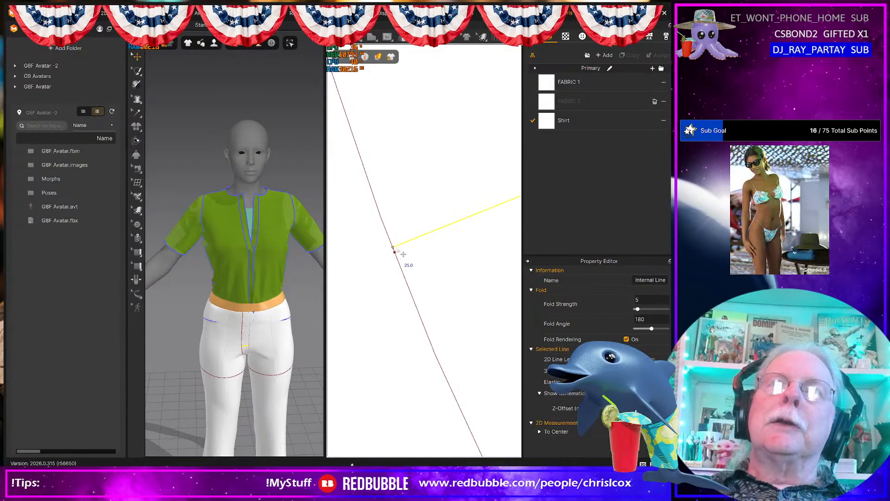
click(401, 255)
click(402, 258)
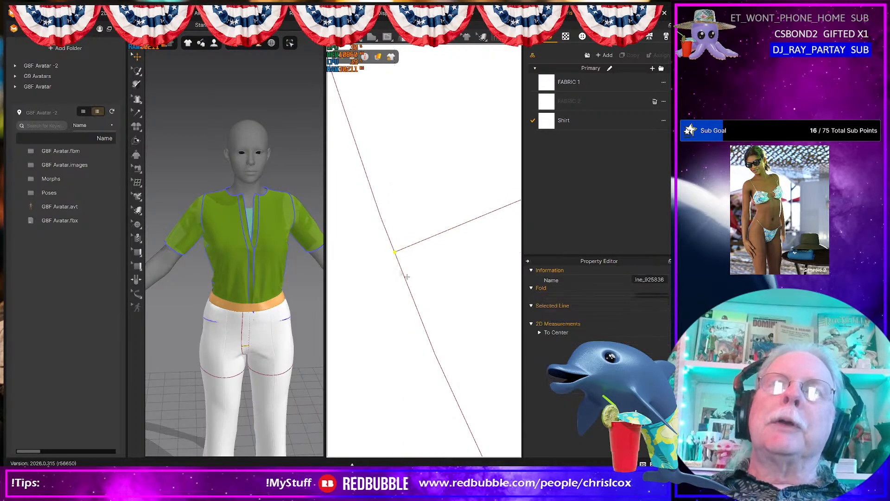
- Try deleting the lower segment of the offset curve, and undo the deletion
click(410, 281)
key(Delete)
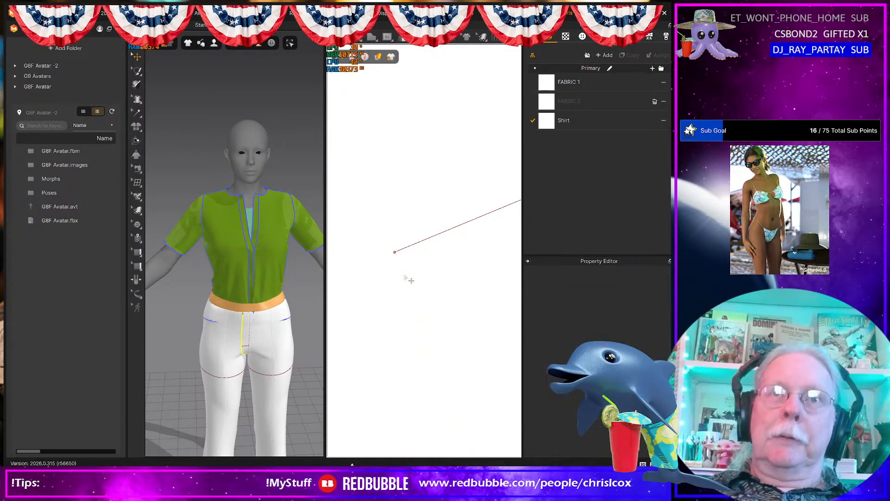
key(ctrl+z)
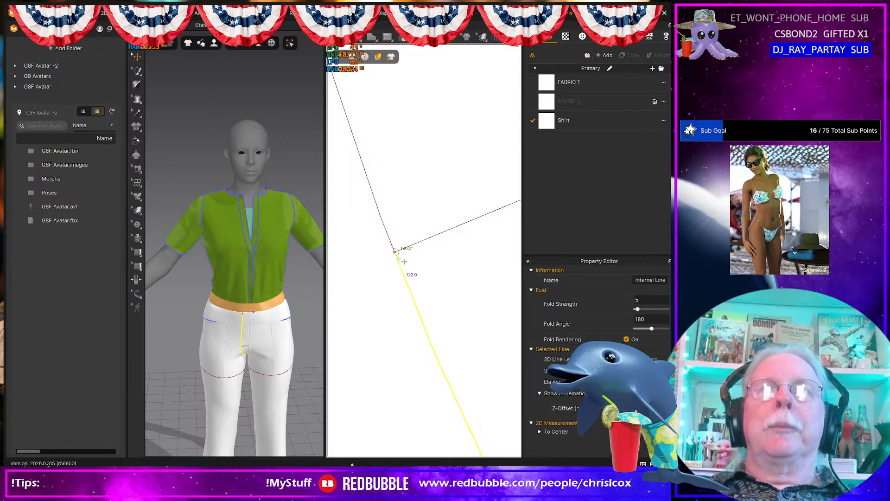
- Cut the fly piece off the front trouser panel along the offset curve's upper segment and the short connecting line
click(394, 246)
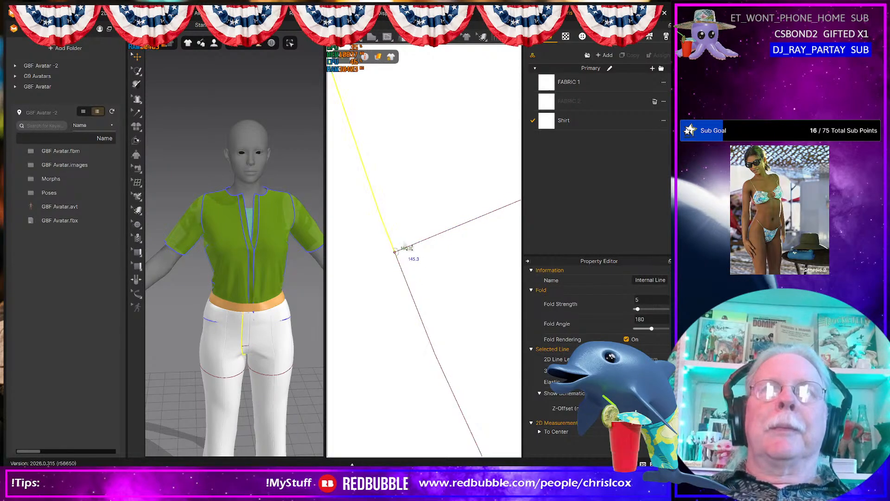
shift+click(420, 249)
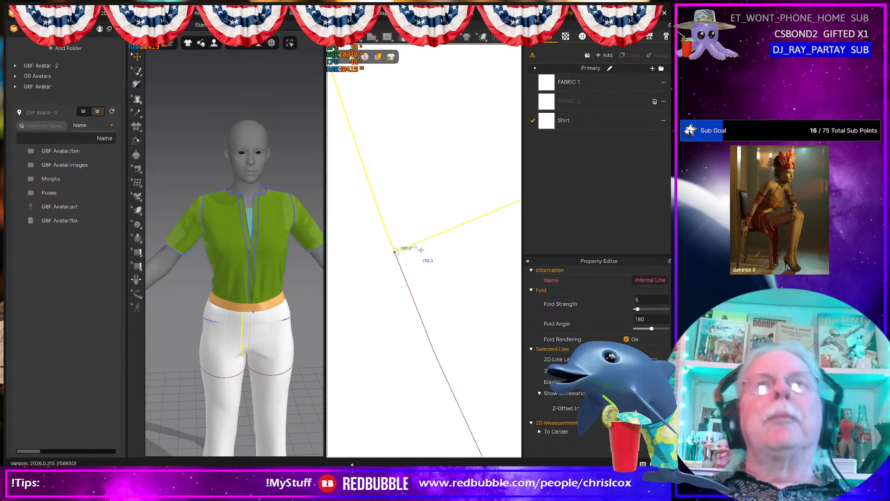
right_click(420, 250)
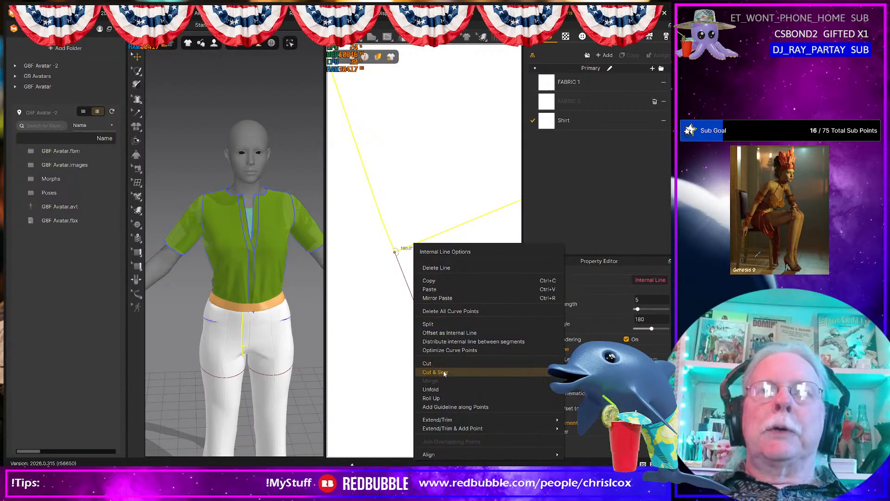
click(428, 365)
scroll(427, 345, down, 5)
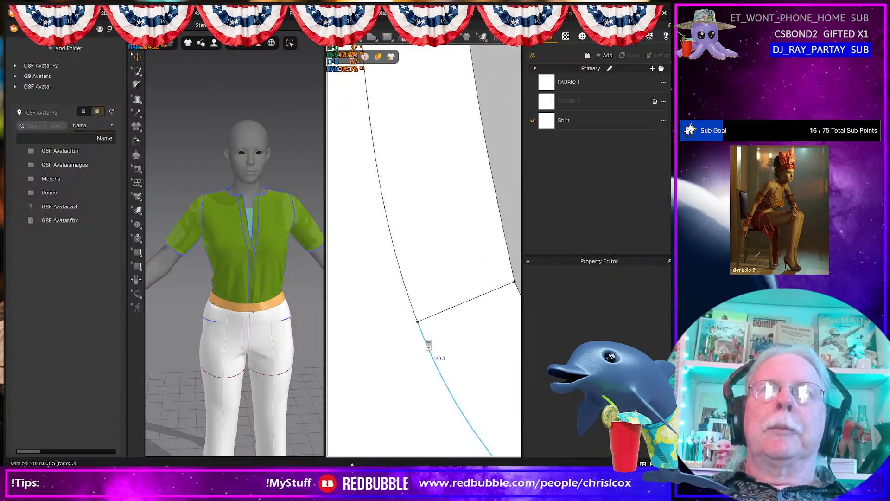
scroll(441, 298, down, 3)
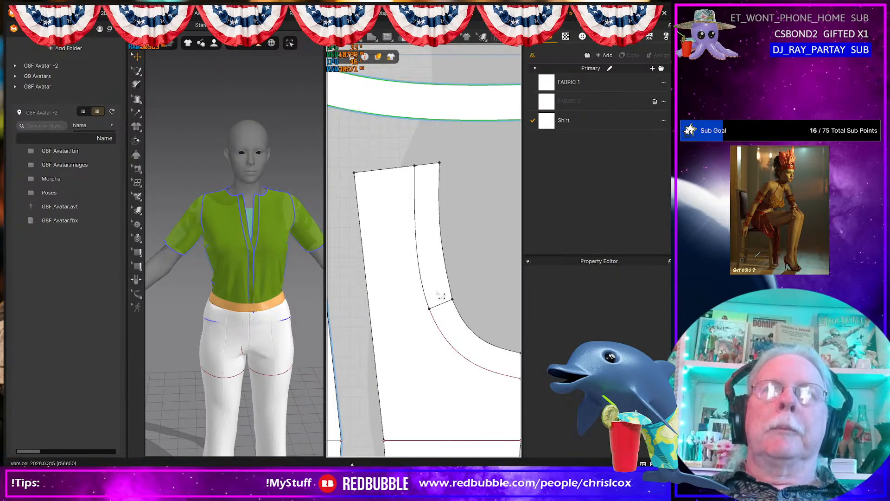
click(431, 268)
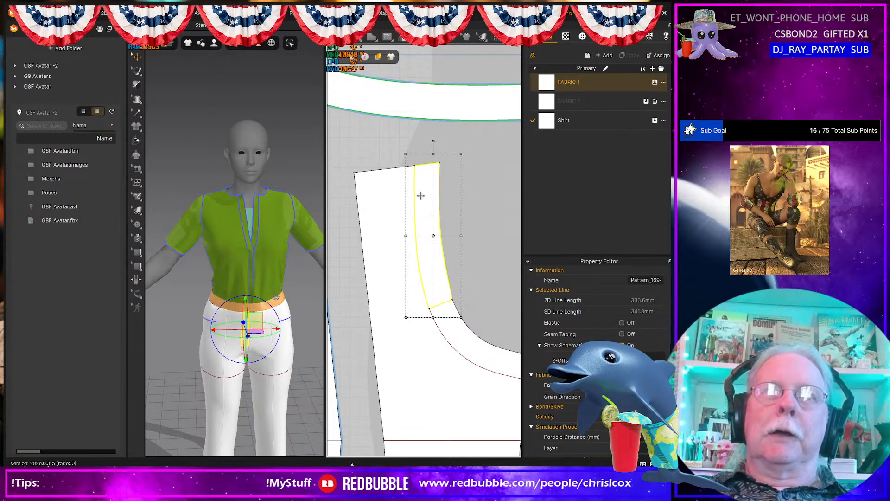
- Nudge the two waistband halves horizontally apart to widen the gap between their facing short ends in the 2D layout
scroll(490, 324, down, 4)
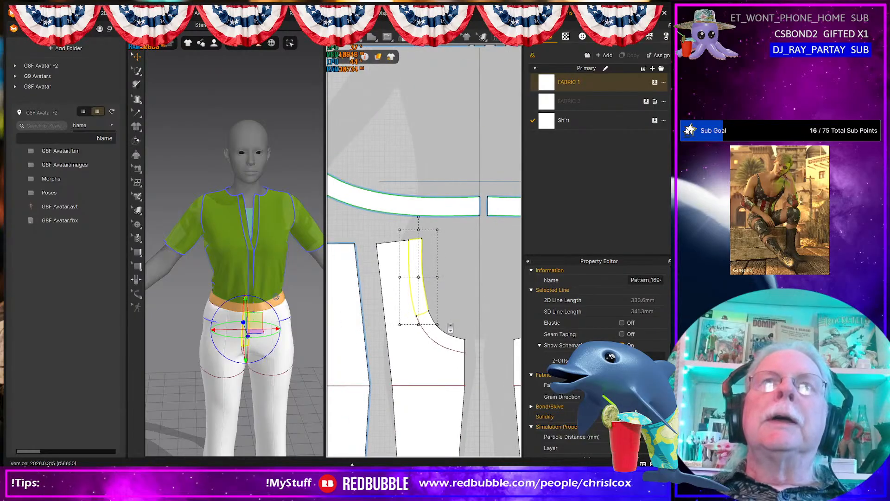
right_drag(443, 316, 375, 377)
scroll(378, 229, up, 4)
click(378, 241)
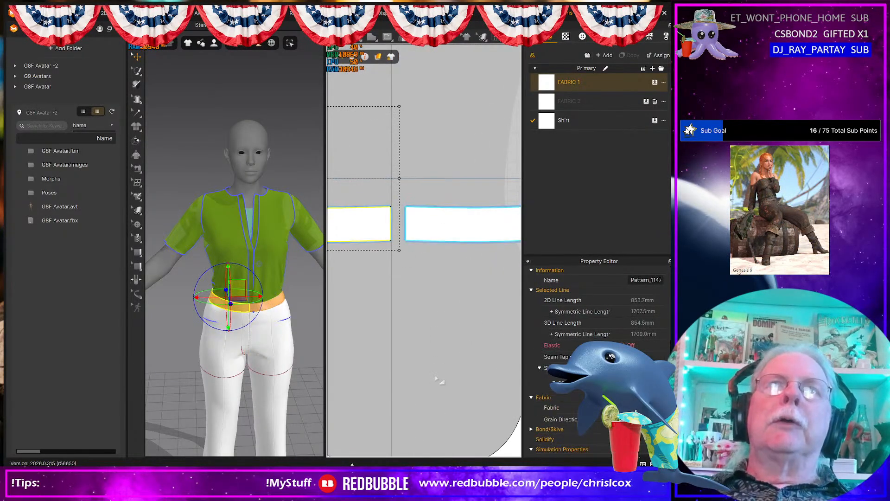
key(Left)
key(Left)
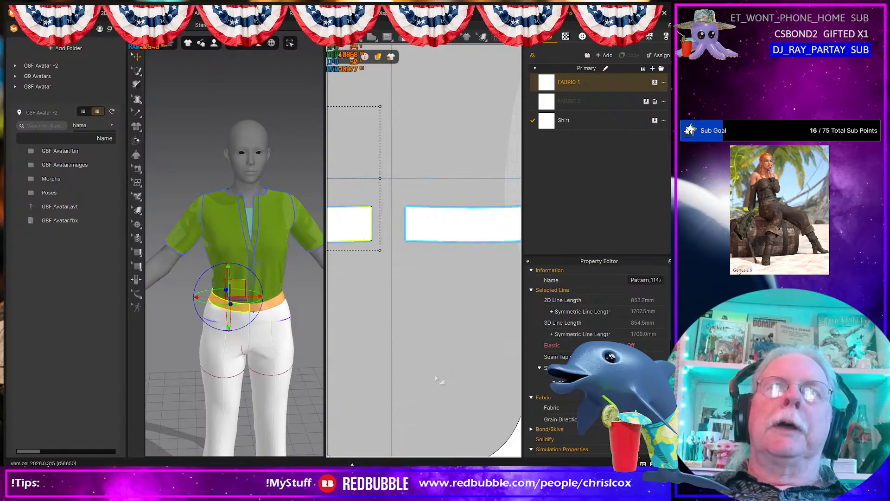
click(444, 225)
key(Right)
key(Right)
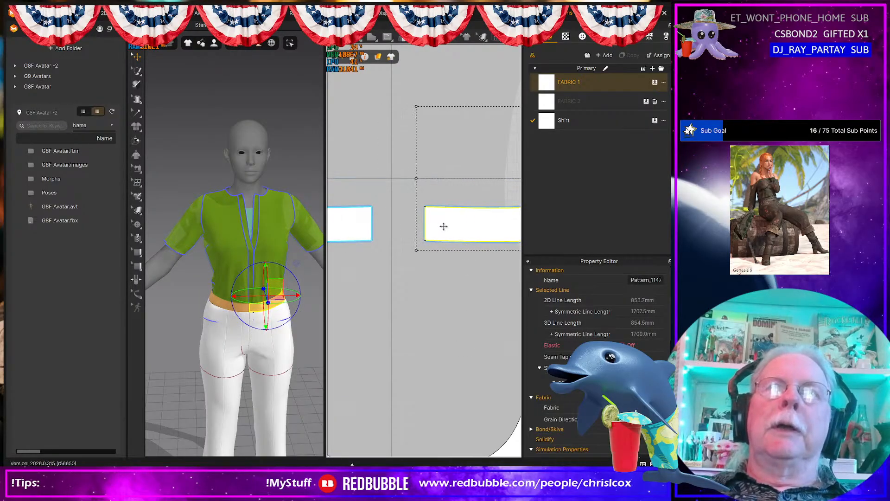
click(371, 230)
right_click(371, 227)
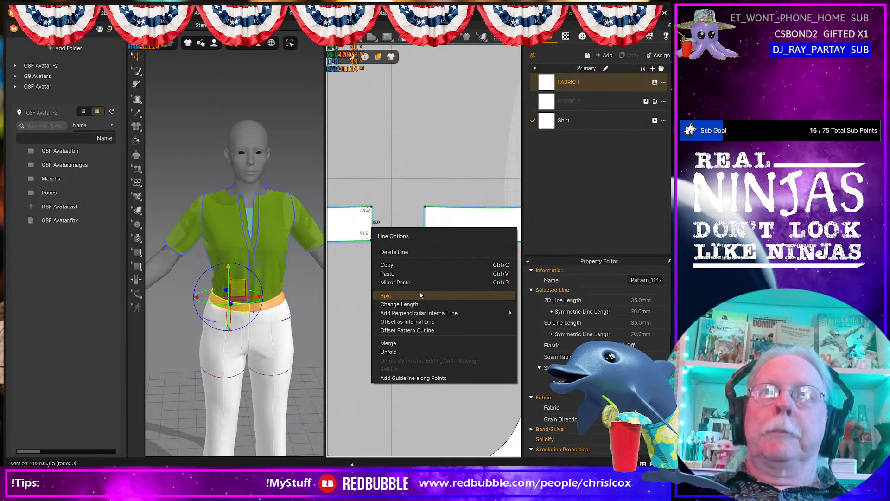
click(274, 353)
scroll(273, 353, up, 6)
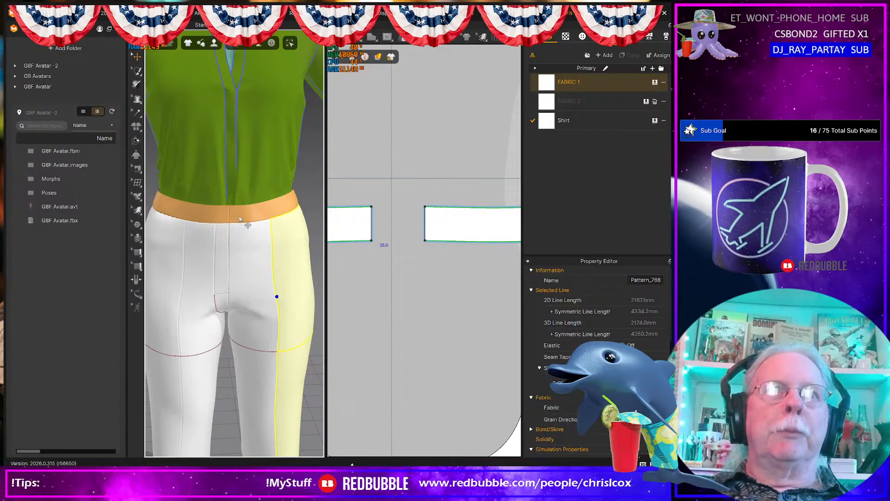
click(371, 227)
right_click(374, 229)
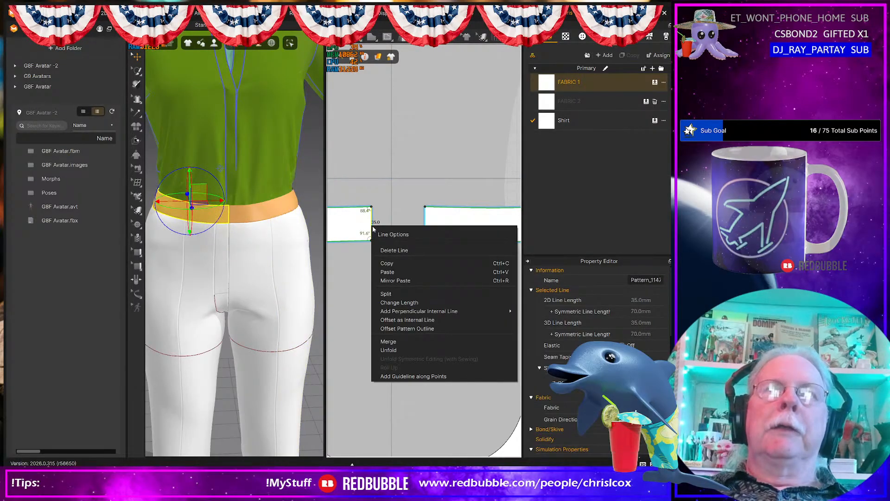
click(411, 329)
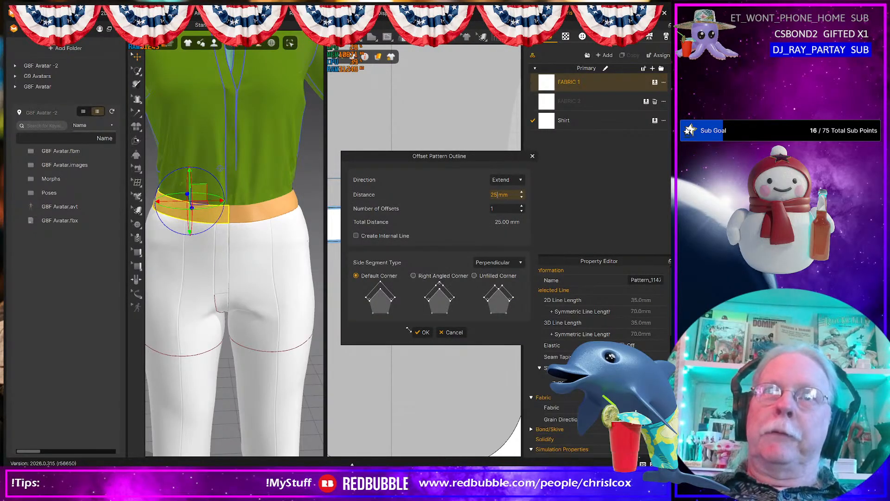
drag(450, 158, 587, 146)
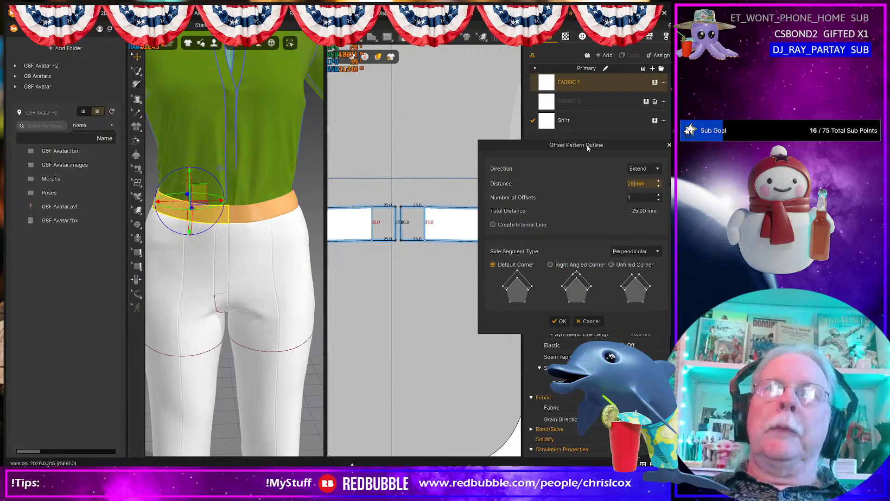
click(589, 321)
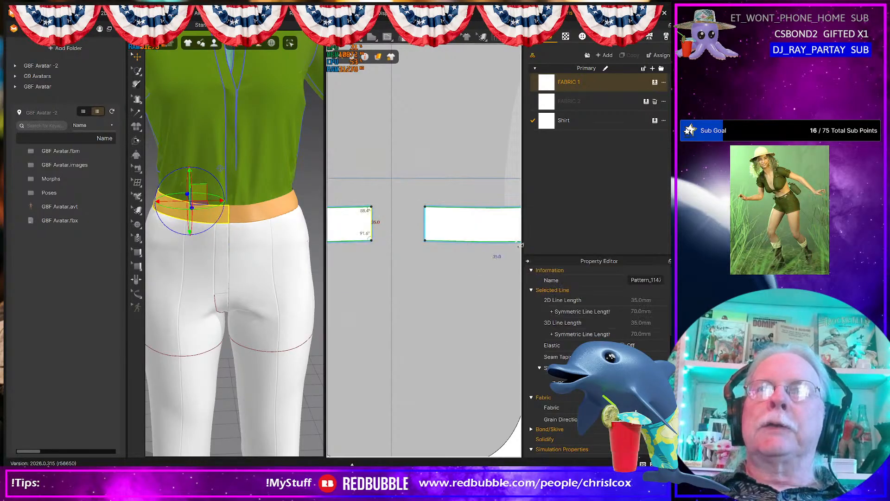
- Remove the linked editing between the two waistband halves
click(468, 224)
right_click(469, 225)
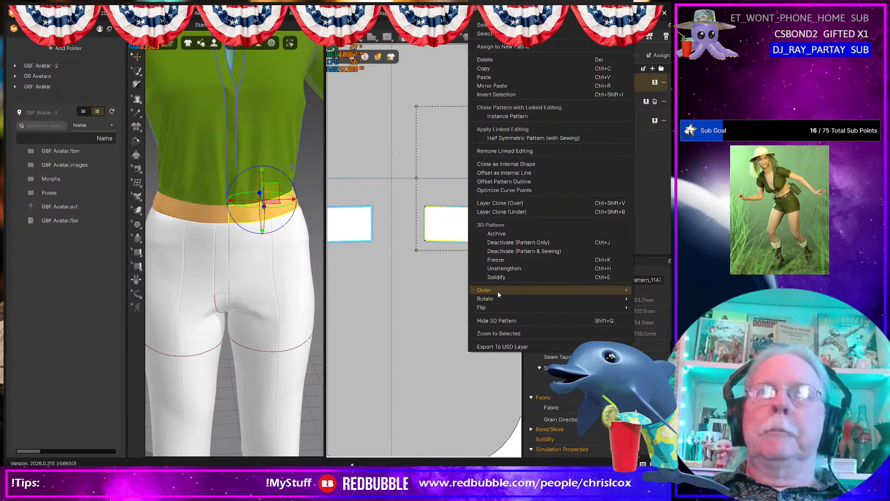
click(508, 151)
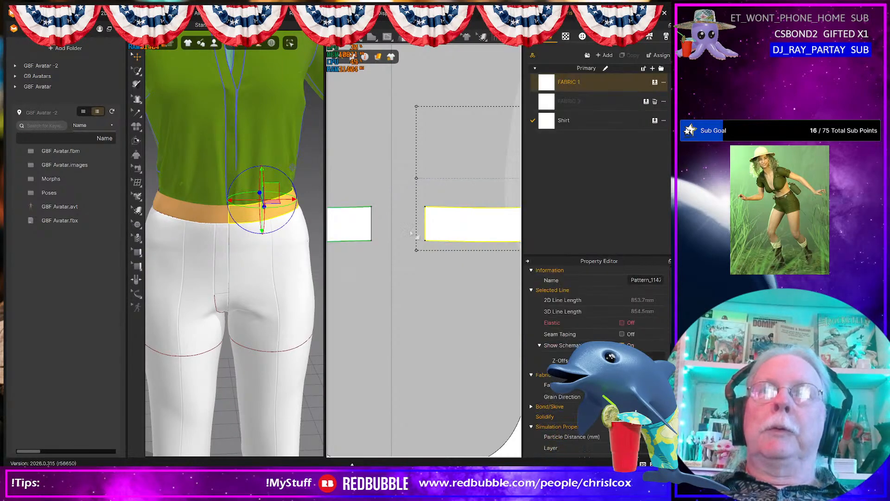
- Try extending the left waistband half's inner short end by 25 mm with Offset Pattern Outline, and undo it
click(371, 225)
right_click(374, 226)
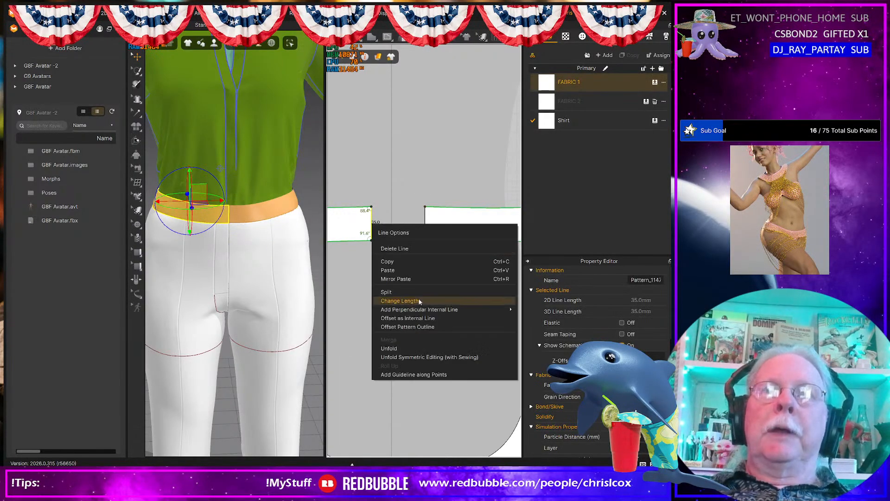
click(423, 327)
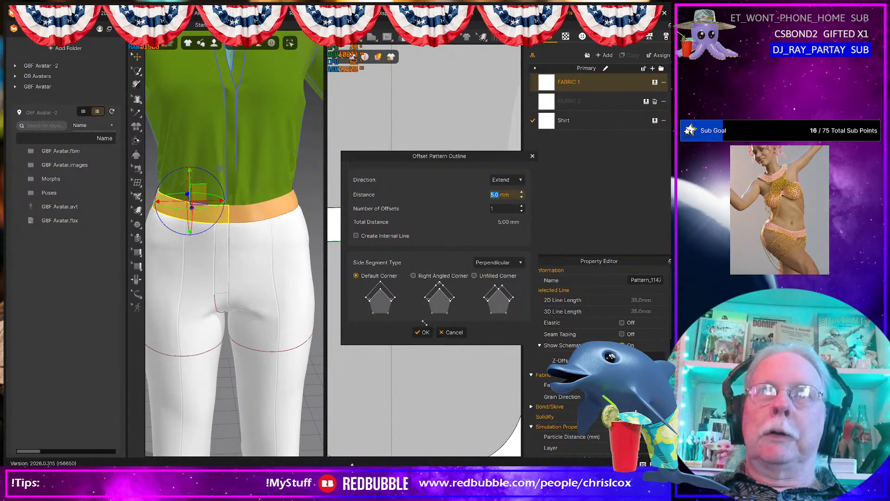
text(25)
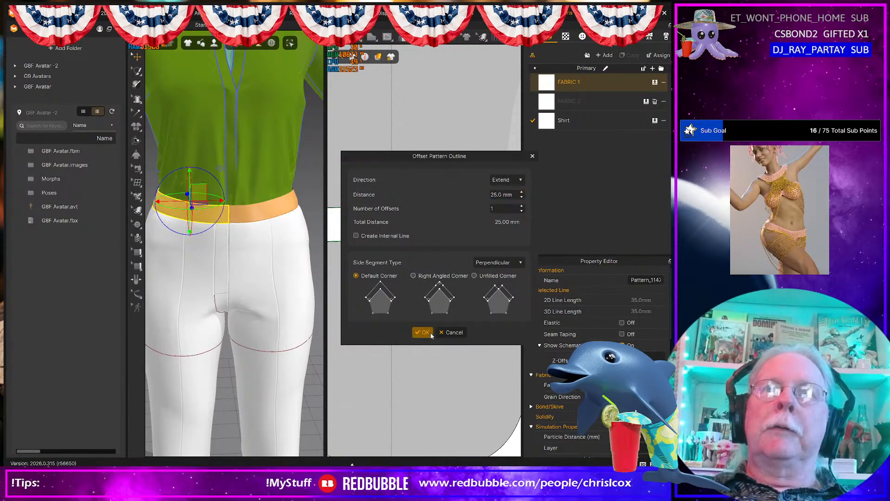
click(429, 332)
key(g)
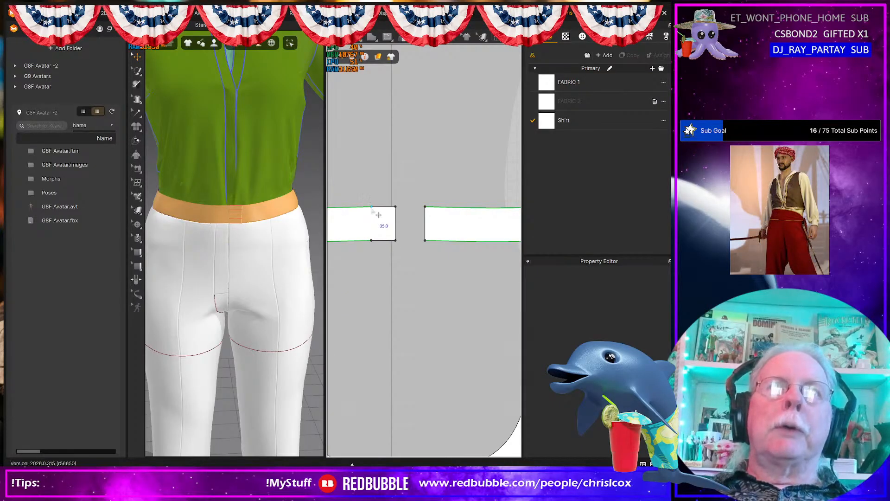
click(379, 222)
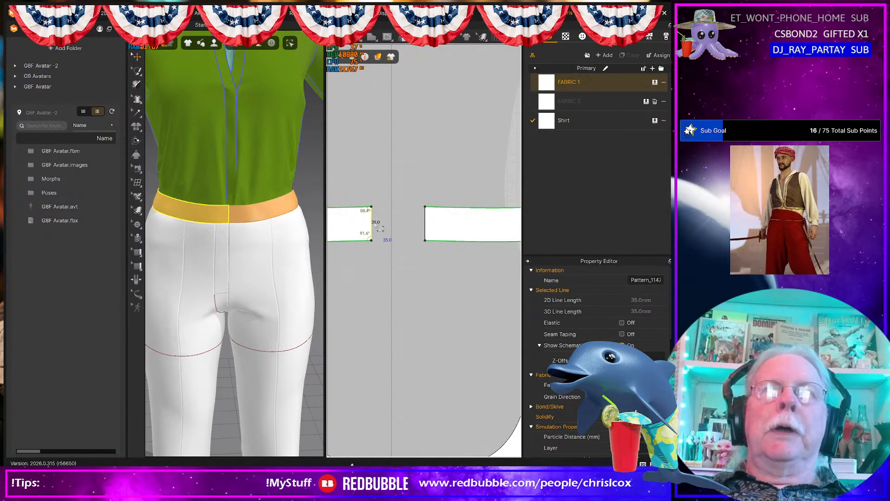
- Extend the left waistband half's inner short end outward by 25 mm, creating an internal line along the original edge
right_click(375, 224)
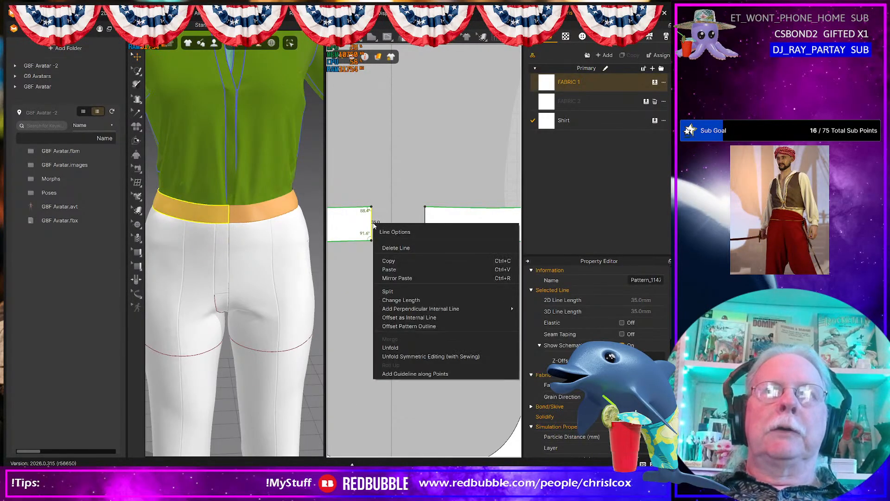
click(419, 327)
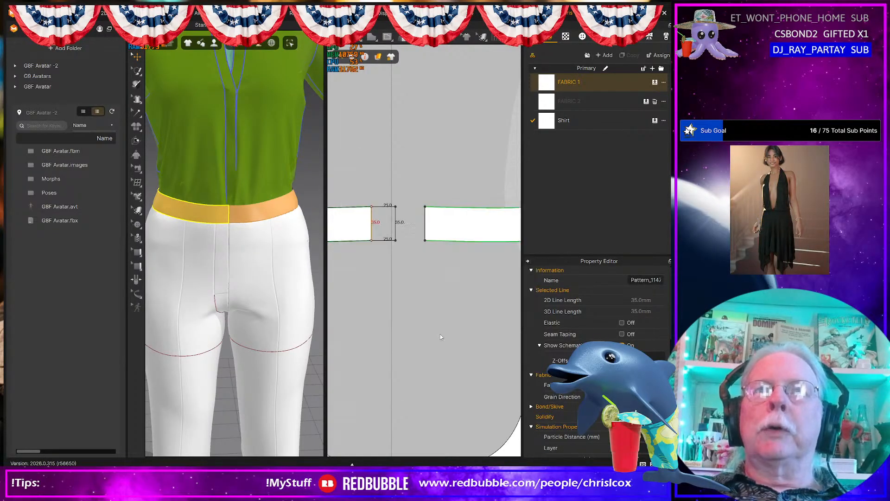
click(422, 332)
- Offset the internal line on the left waistband half by 25 mm, away from the extended end and out to the pattern outline
click(371, 228)
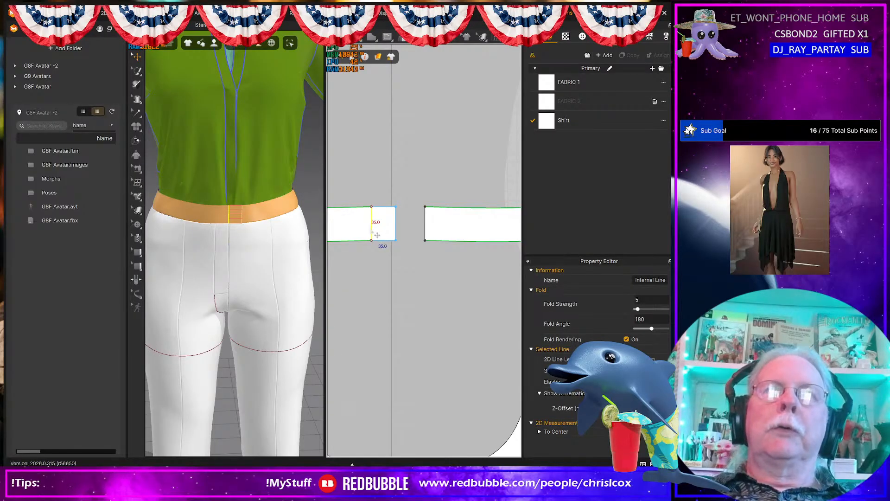
right_click(370, 231)
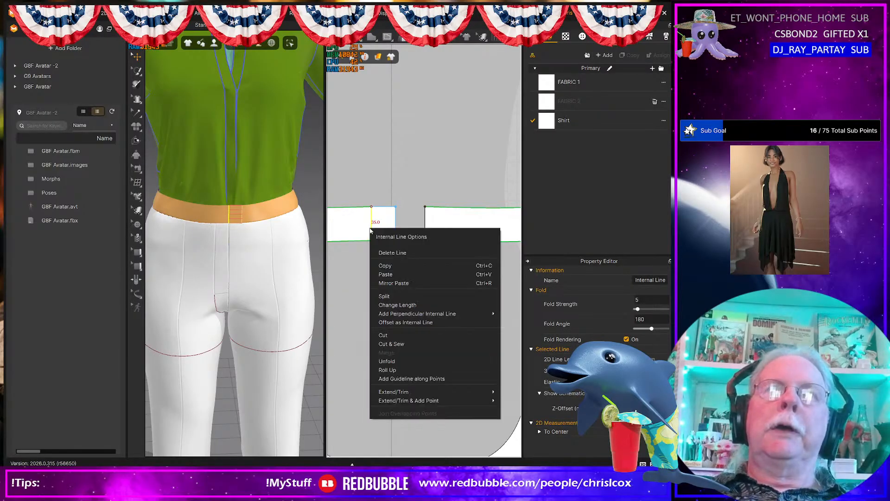
click(411, 324)
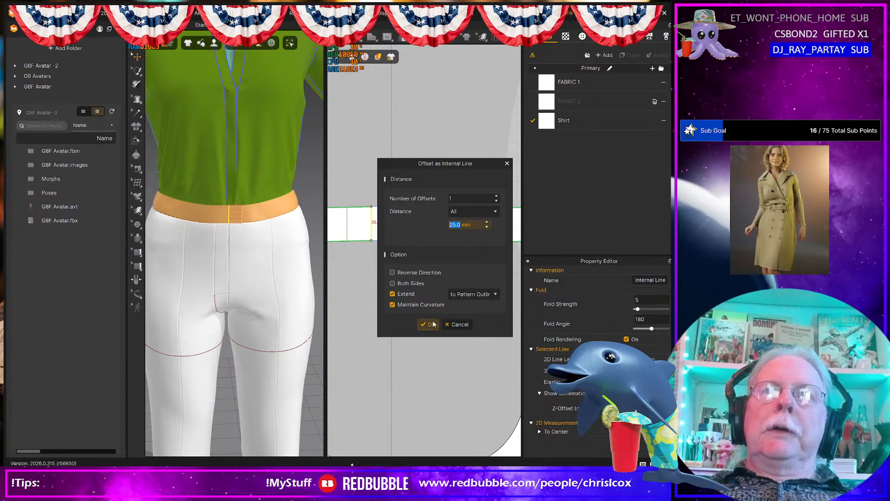
click(419, 323)
- Cut and sew the left waistband half along both internal lines
click(347, 229)
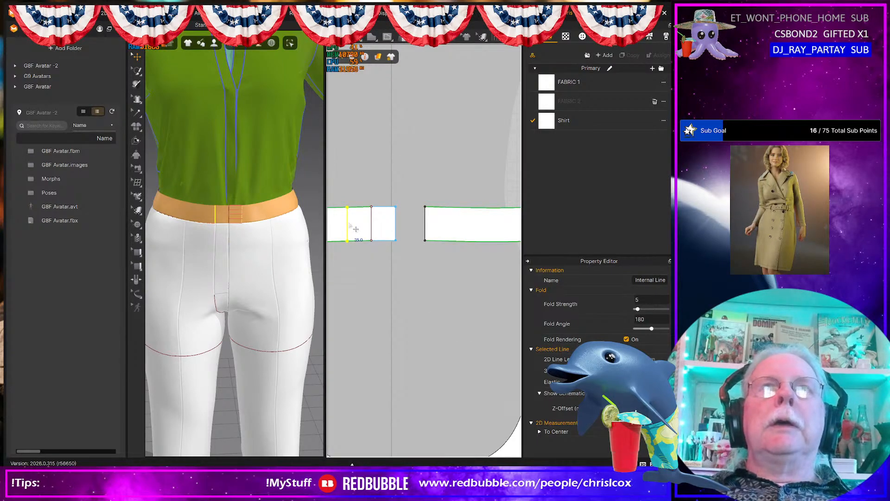
right_click(371, 226)
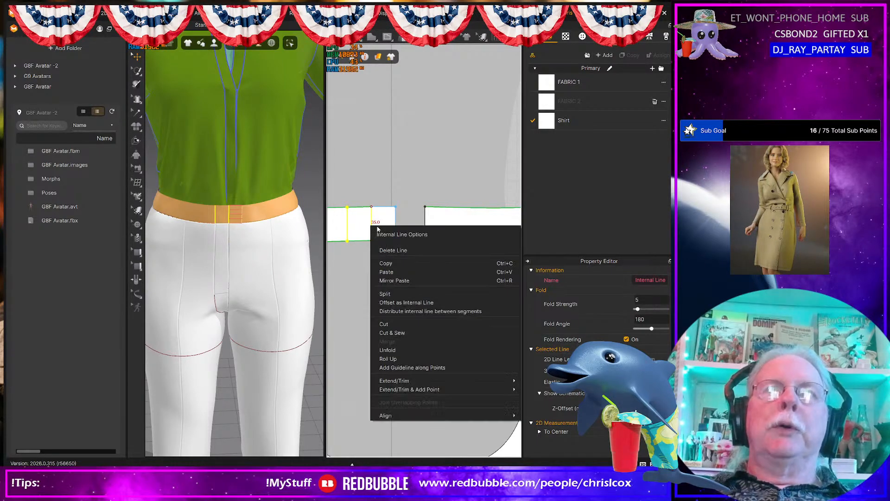
click(408, 348)
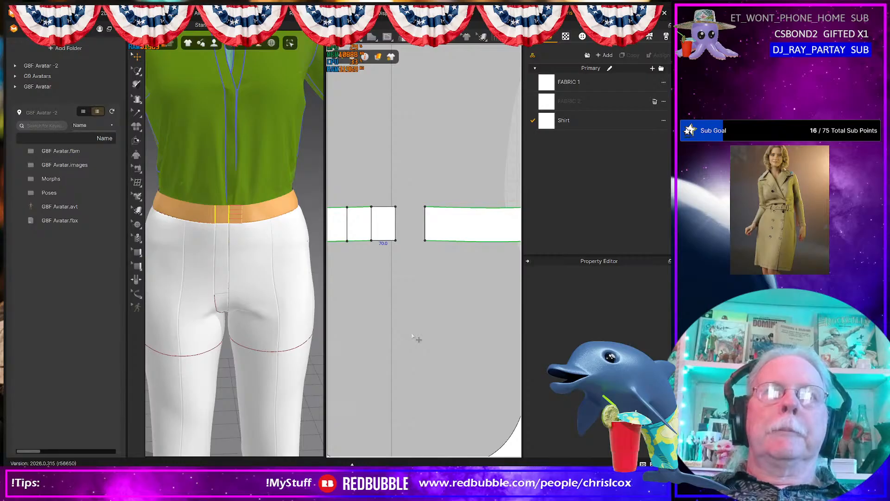
- Offset the right waistband half's inner short end inward by 25 mm as an internal line, and cut and sew the band along it
right_click(427, 232)
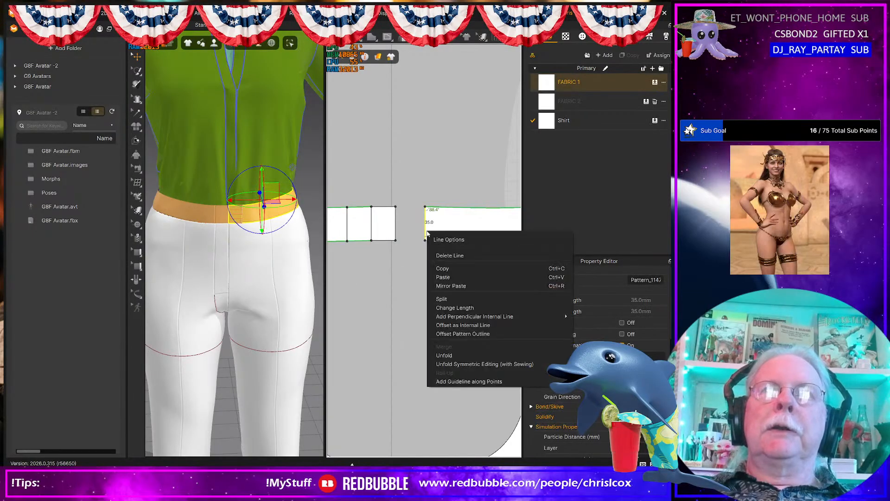
click(464, 325)
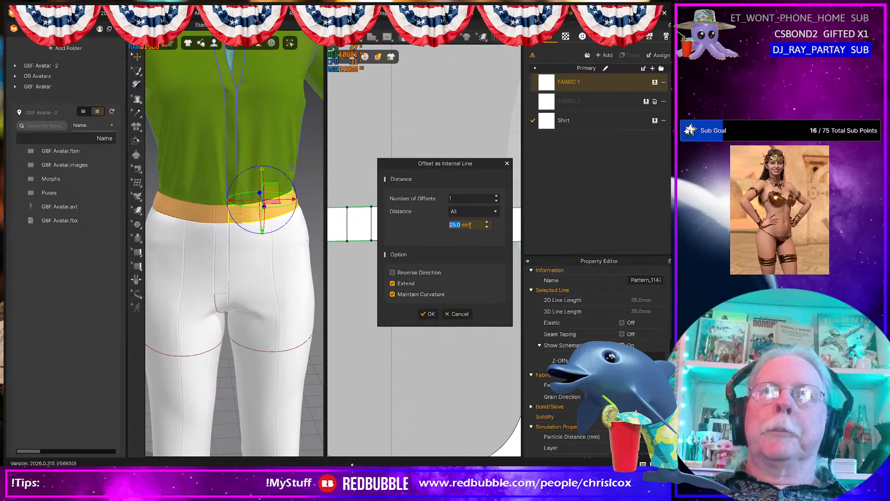
click(429, 314)
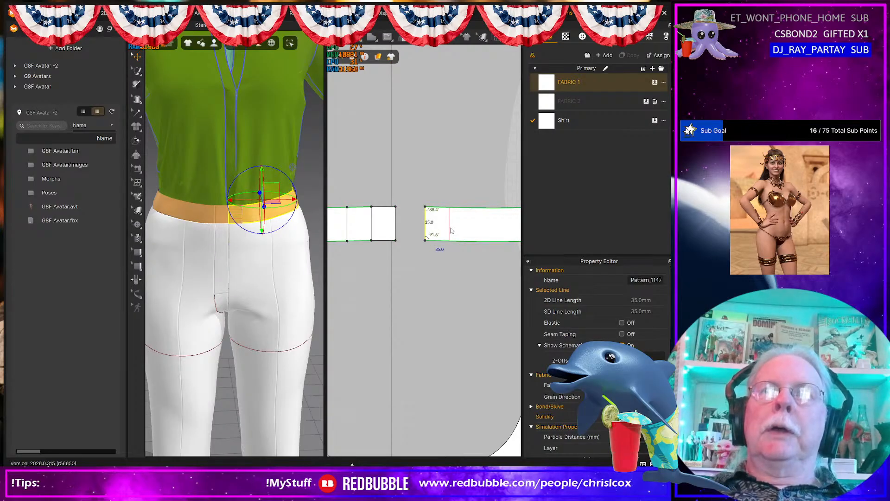
right_click(450, 227)
click(477, 334)
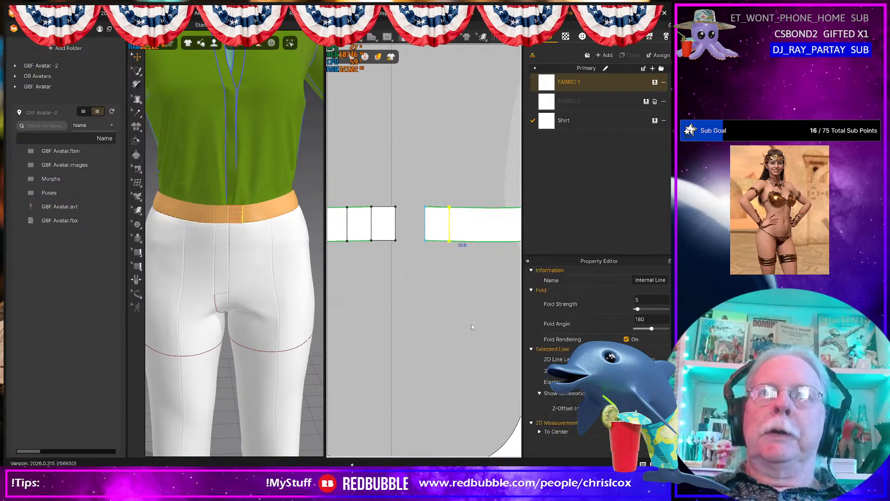
click(452, 235)
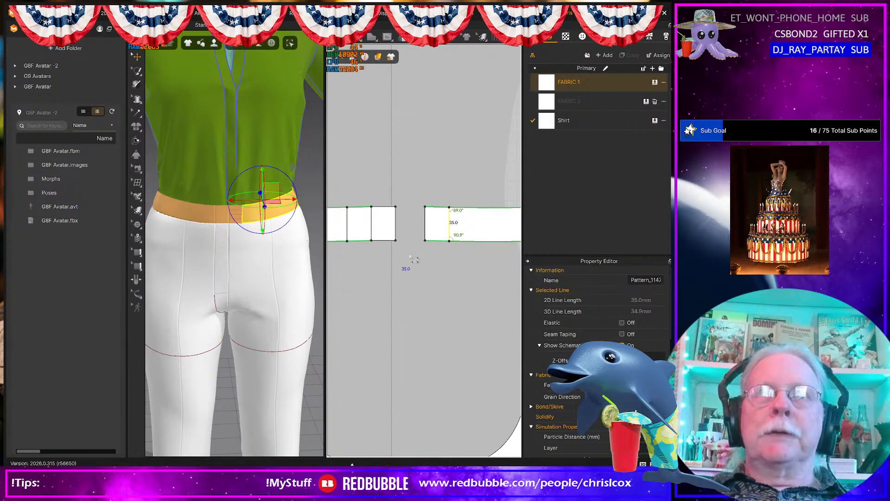
- Create a rectangle pattern 2 mm wide and 25 mm high in the gap between the two waistband ends
scroll(421, 271, up, 3)
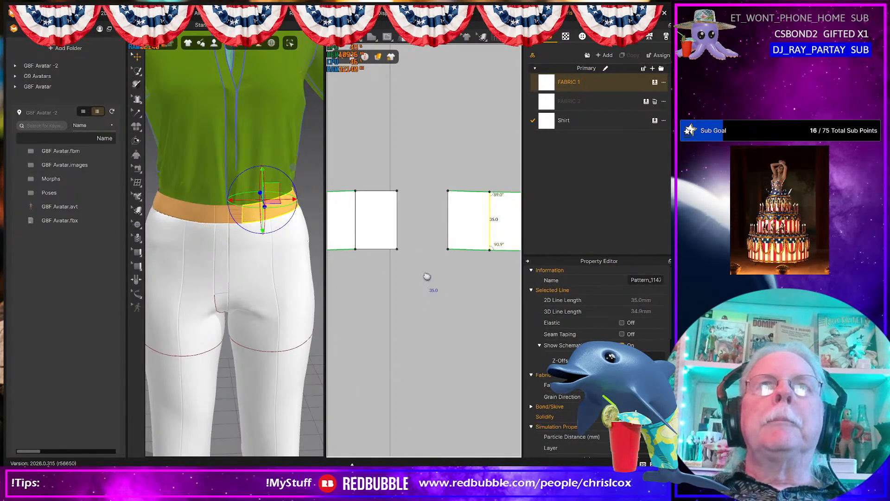
right_drag(427, 276, 452, 296)
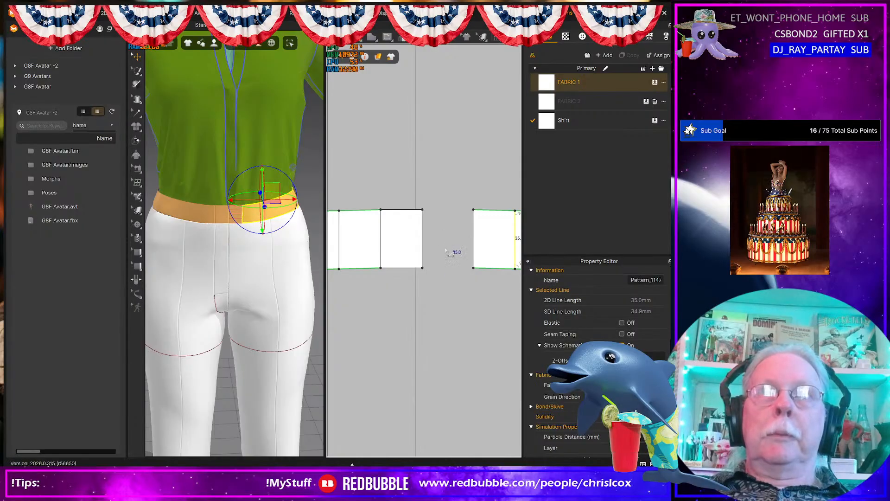
right_drag(455, 253, 412, 277)
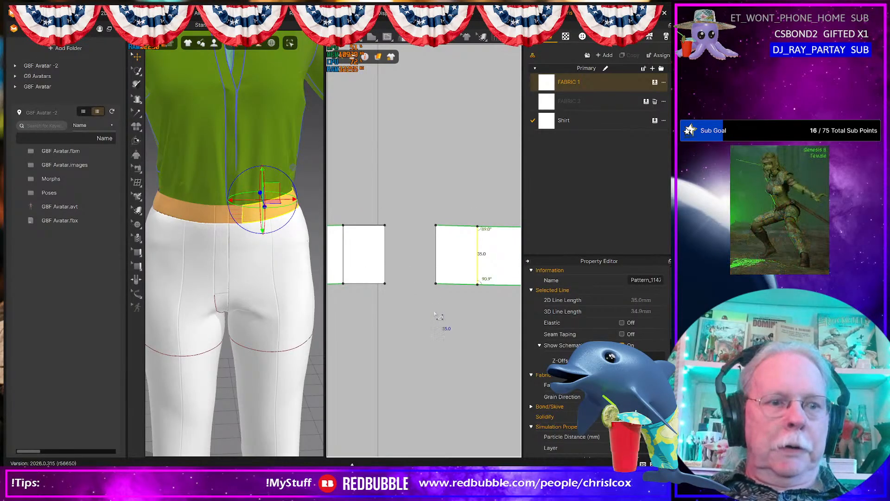
click(423, 230)
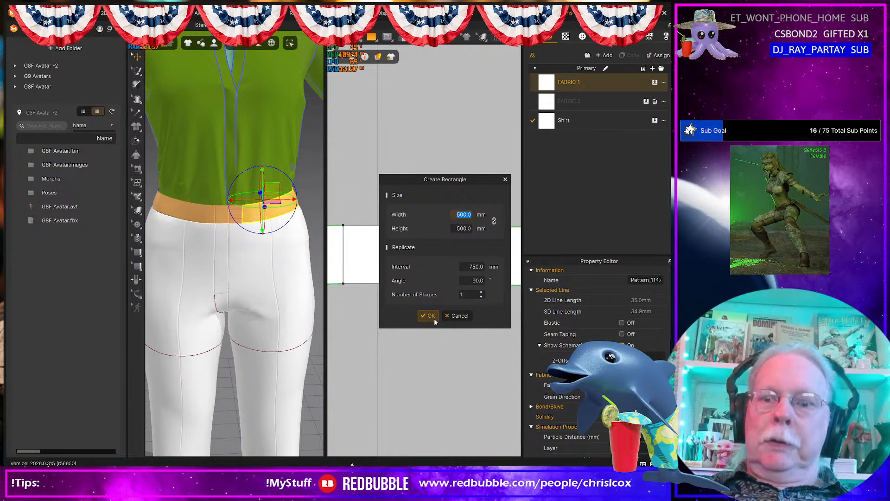
text(2)
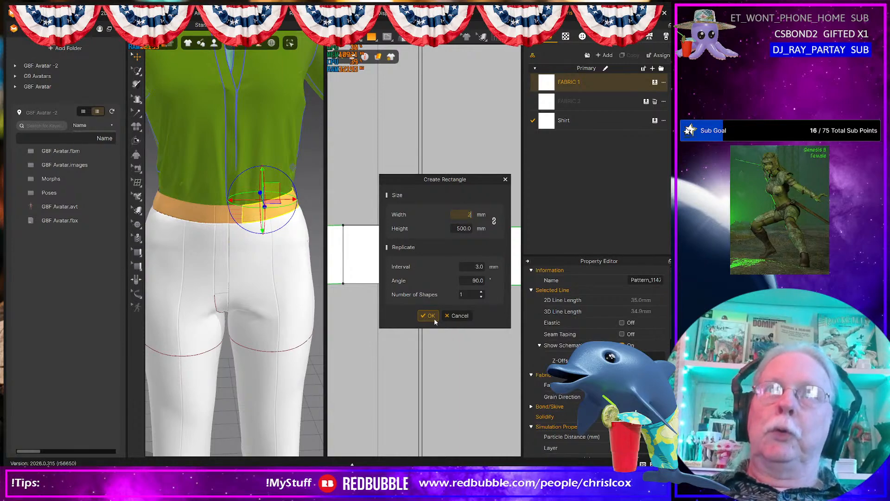
click(463, 228)
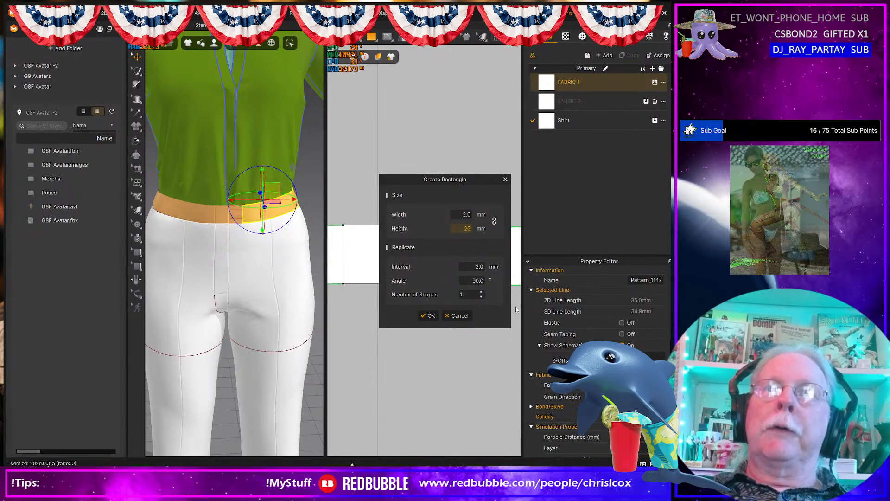
click(430, 316)
- Delete the narrow 2 × 25 mm rectangle from the gap between the waistband ends
click(420, 232)
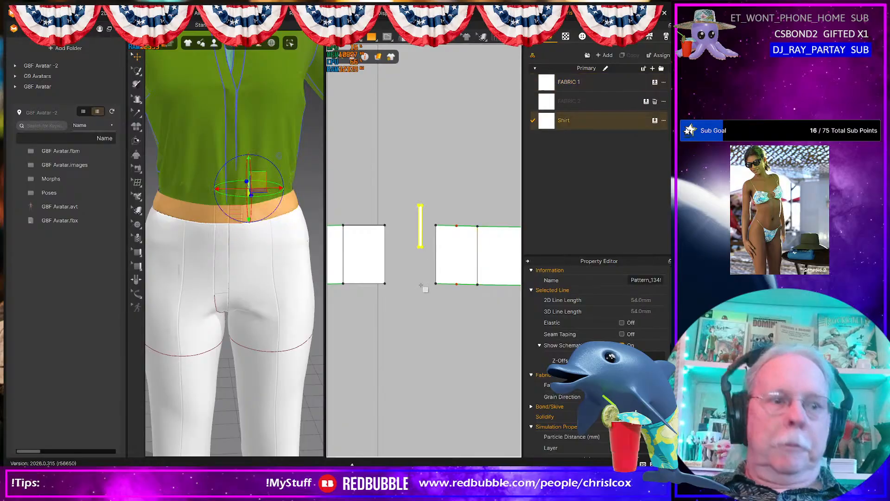
drag(420, 231, 421, 261)
key(ctrl+z)
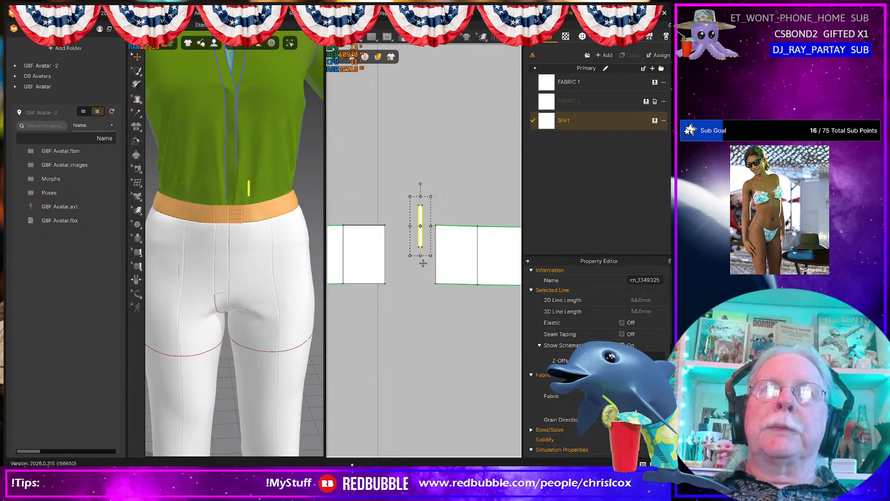
key(Delete)
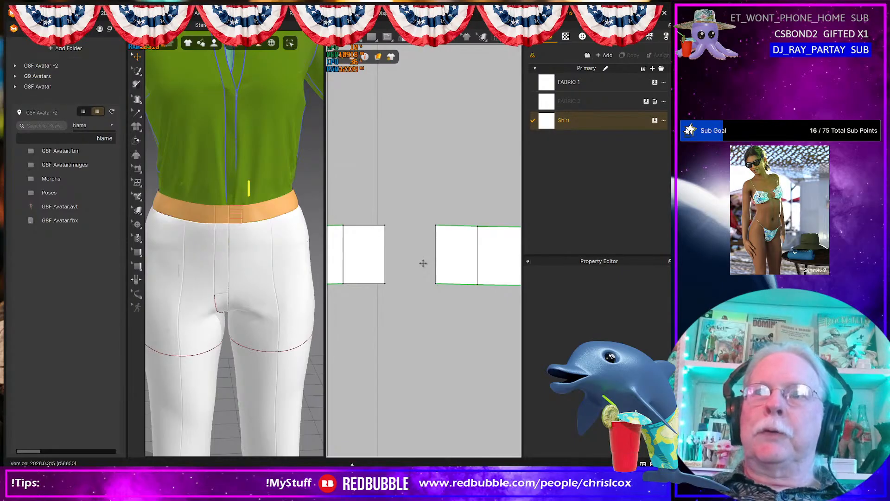
- Create a rectangle pattern 2 mm wide and 35 mm high in the gap between the waistband ends
key(s)
click(417, 237)
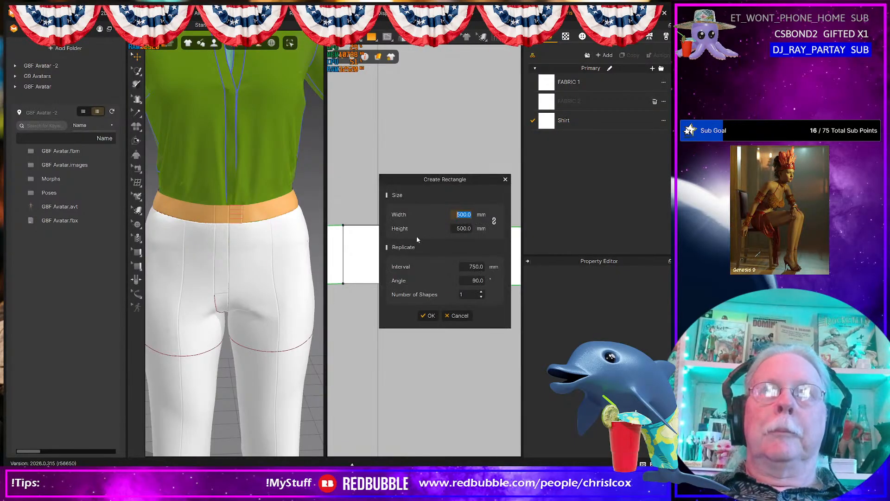
text(2)
key(Tab)
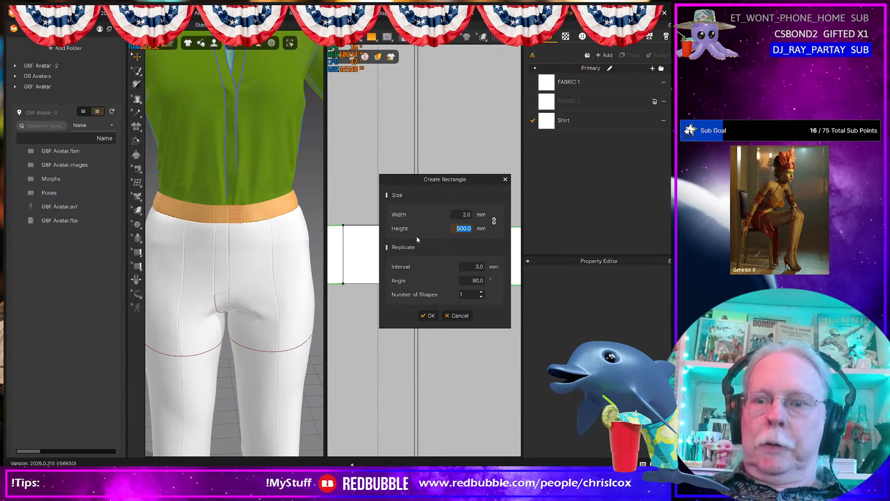
text(35)
click(429, 314)
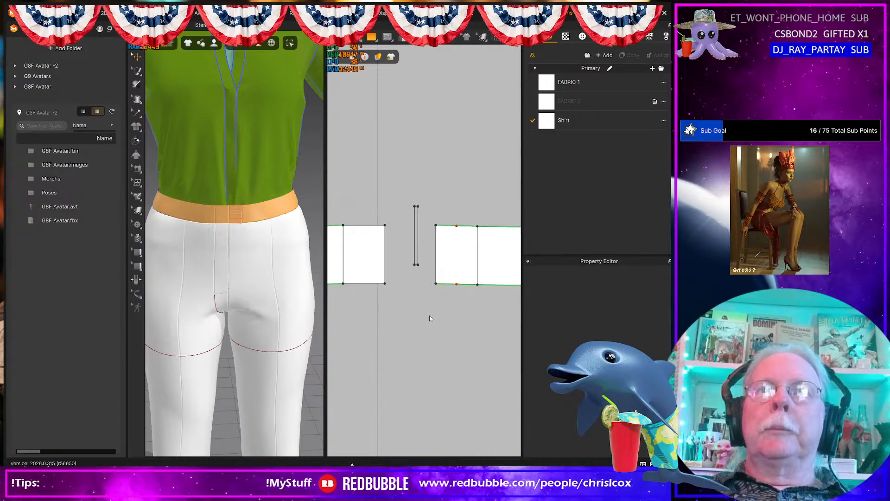
- Move the narrow rectangle beside the right waistband half's inner short end, level with the band
click(419, 251)
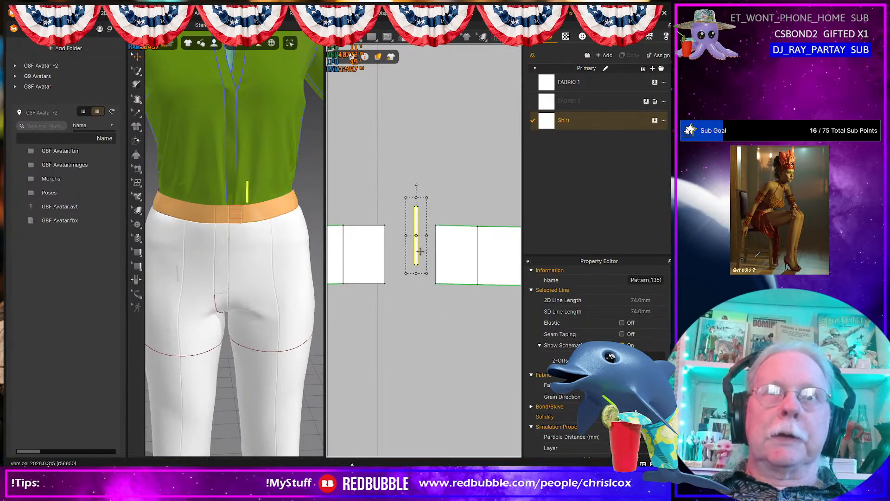
drag(417, 254, 427, 273)
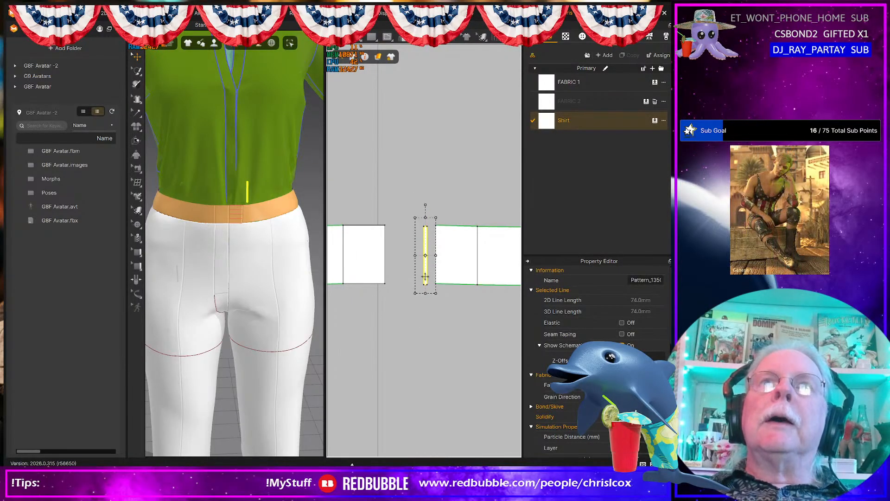
scroll(425, 277, up, 3)
scroll(428, 281, down, 3)
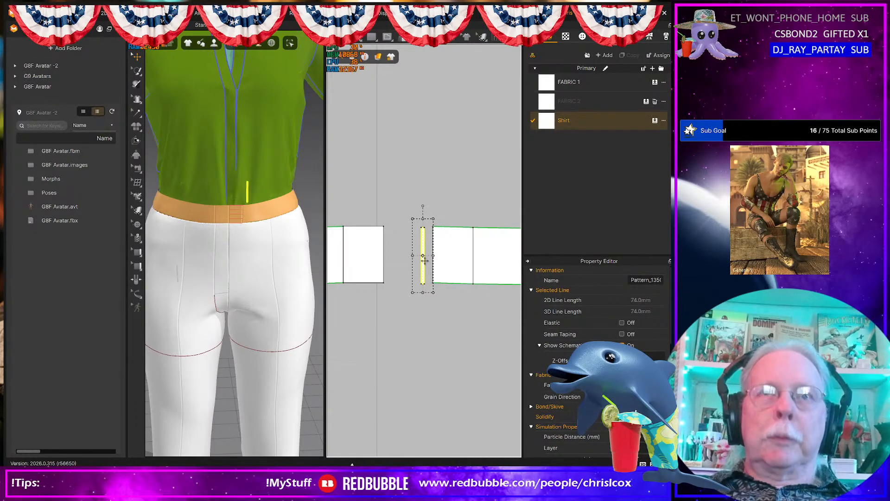
- Move the right overlap section and narrow strip left, and the left overlap section right, separating them from the waistband halves
key(x)
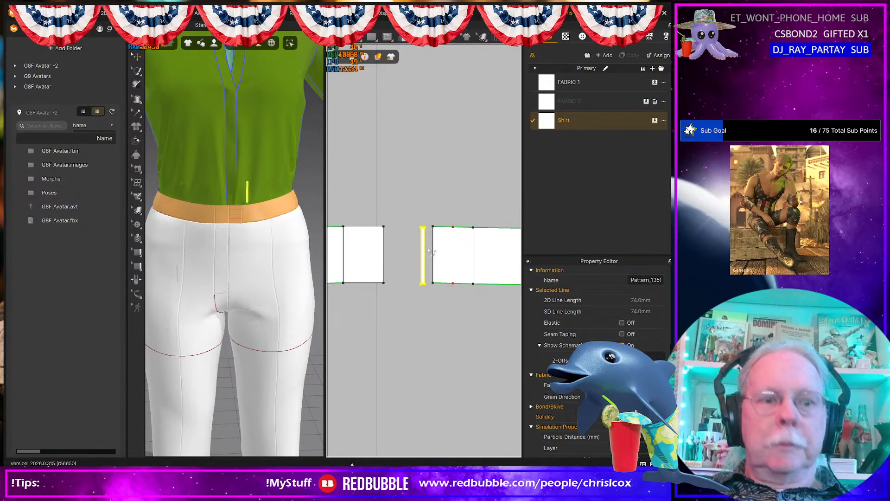
key(a)
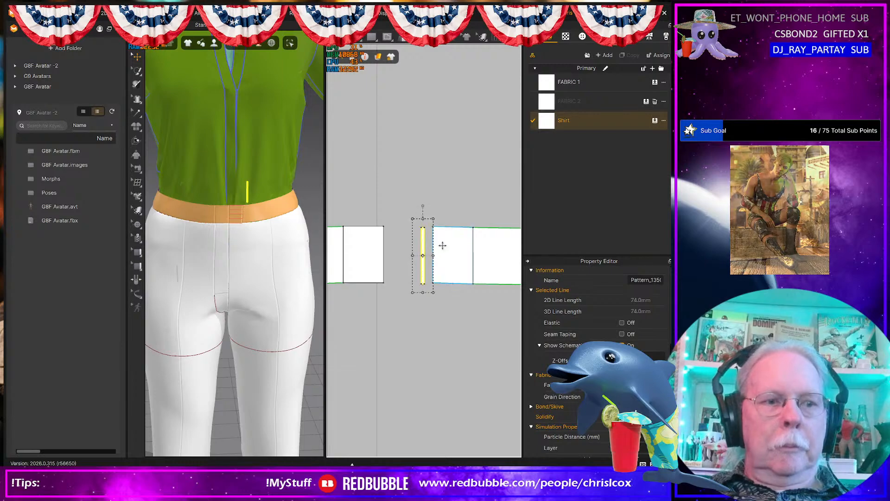
click(454, 247)
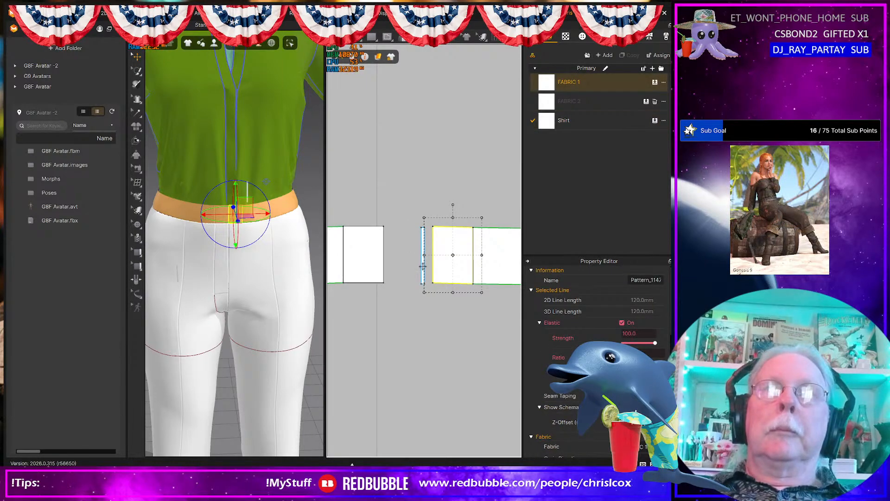
shift+click(423, 266)
key(Left)
click(369, 262)
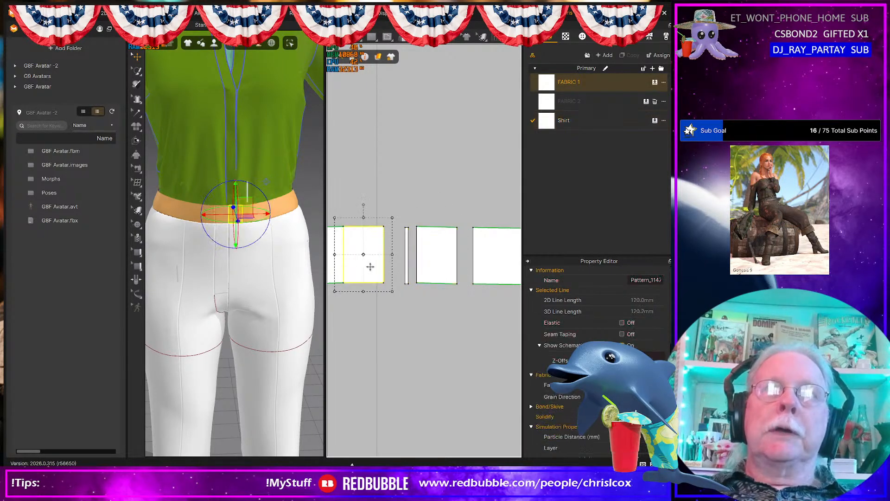
key(Right)
click(390, 328)
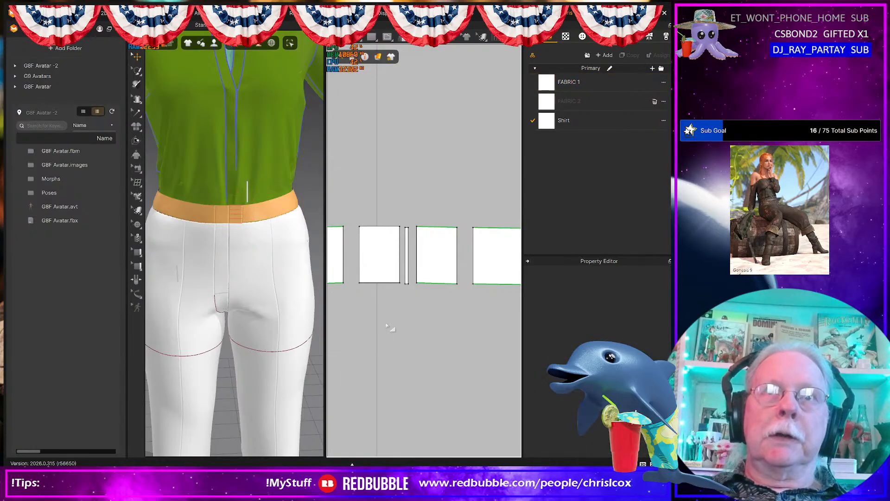
- Delete the existing seam joining the facing edges of the two waistband overlap sections
key(n)
click(405, 243)
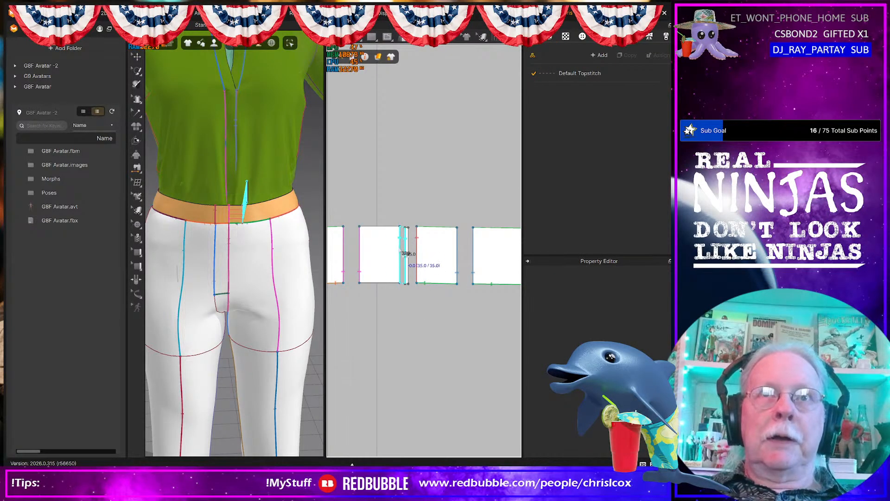
click(401, 261)
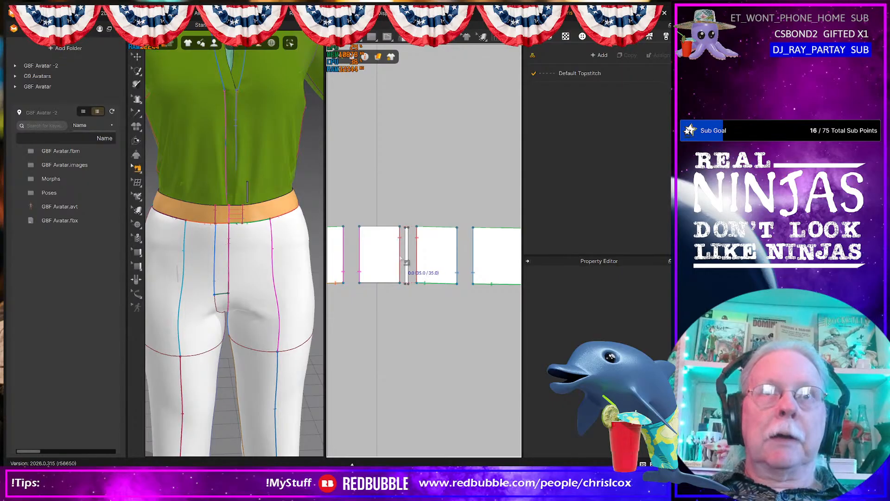
click(399, 262)
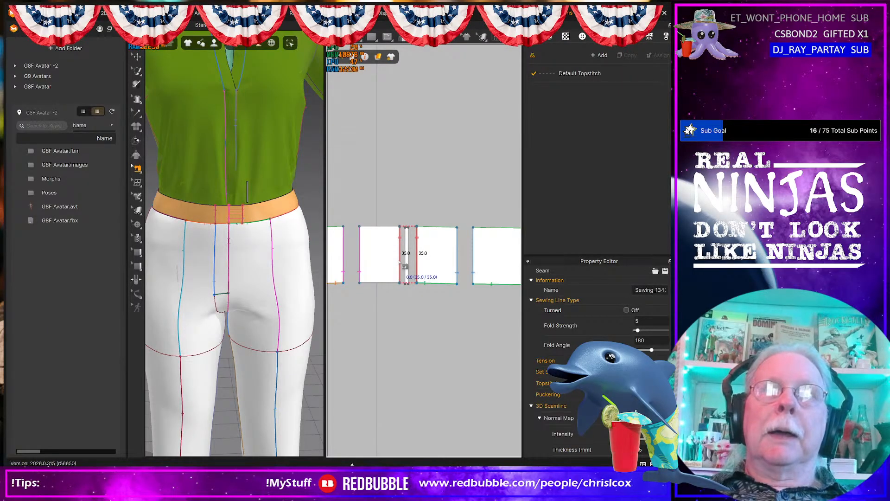
key(Delete)
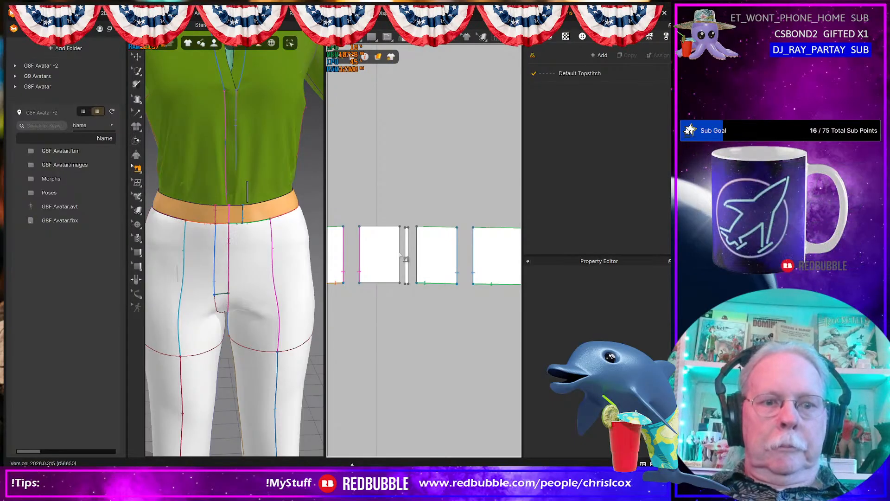
- Sew the narrow strip's left edge to the left overlap section and its right edge to the right section's far edge
key(n)
click(405, 247)
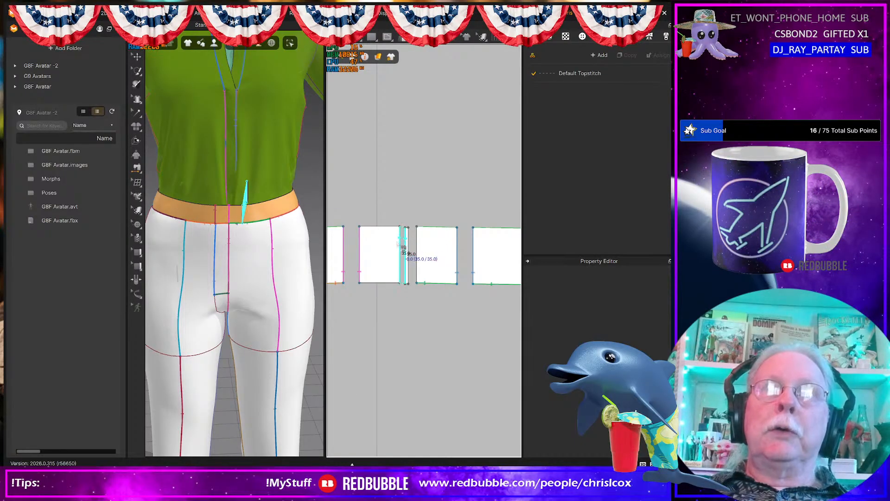
click(409, 246)
click(416, 245)
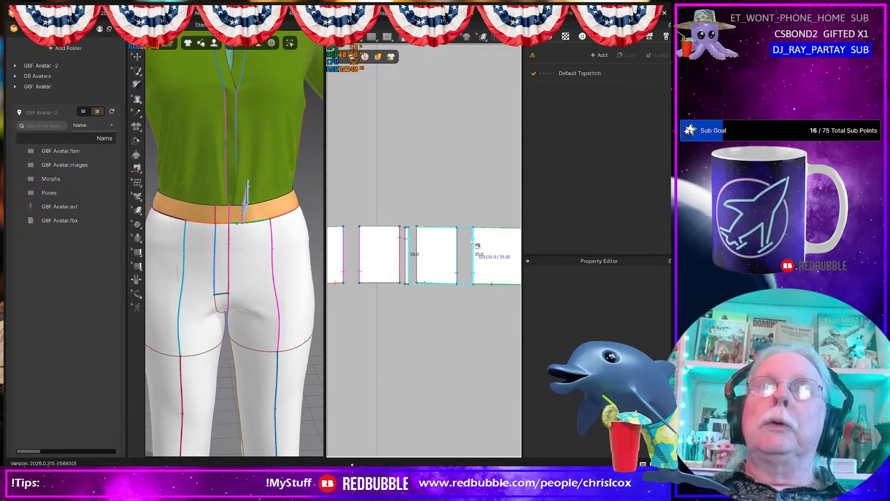
click(457, 243)
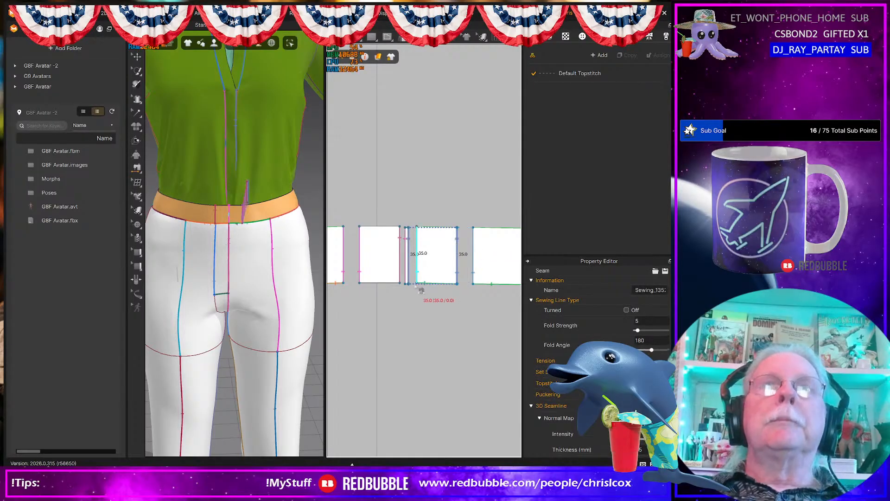
scroll(259, 241, up, 5)
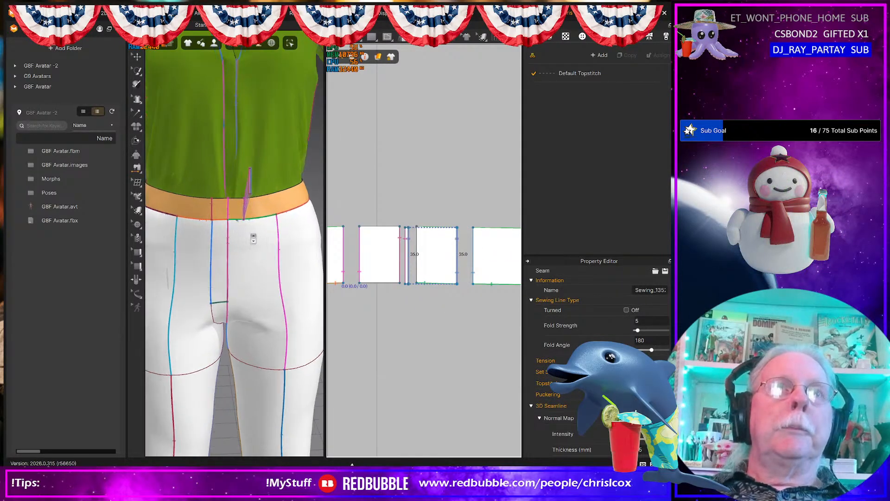
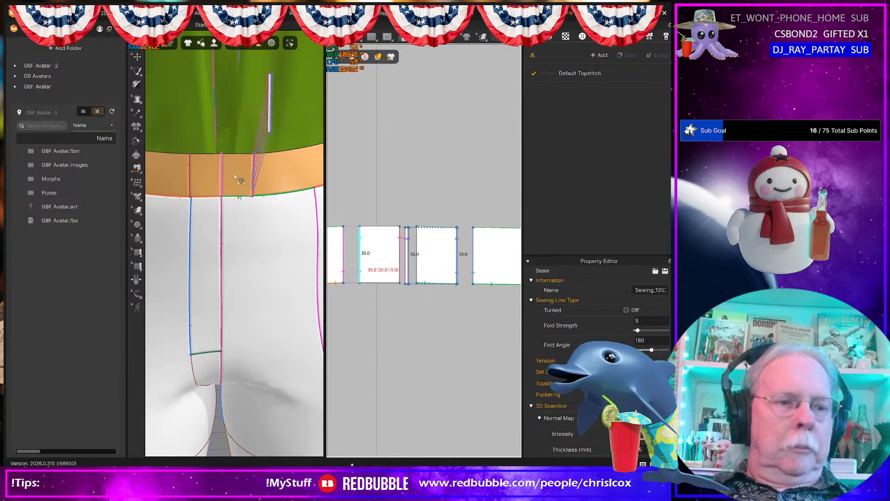
click(382, 292)
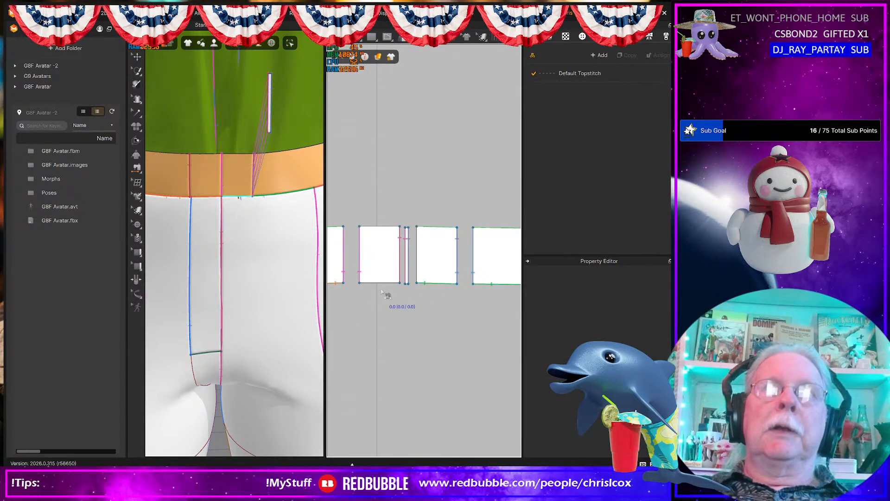
- Pull the left overlap section forward, away from the waistband, on the 3D garment
key(q)
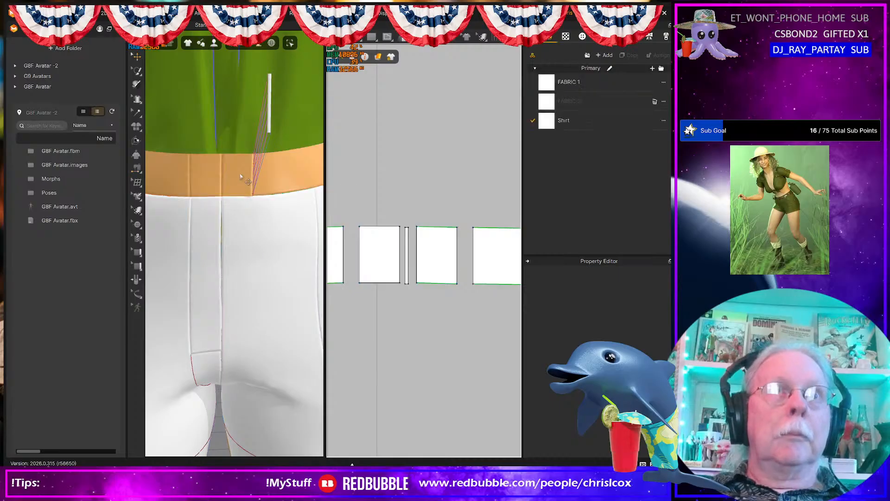
click(240, 177)
right_drag(241, 176, 256, 176)
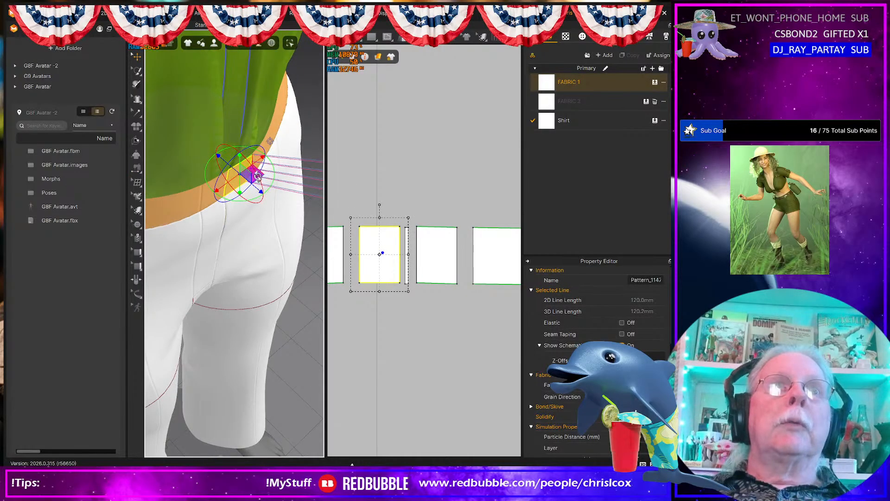
key(space)
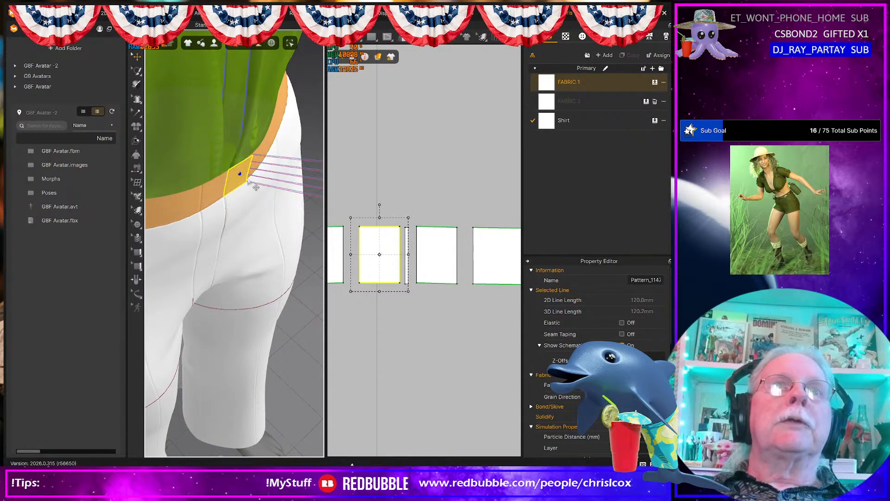
click(252, 178)
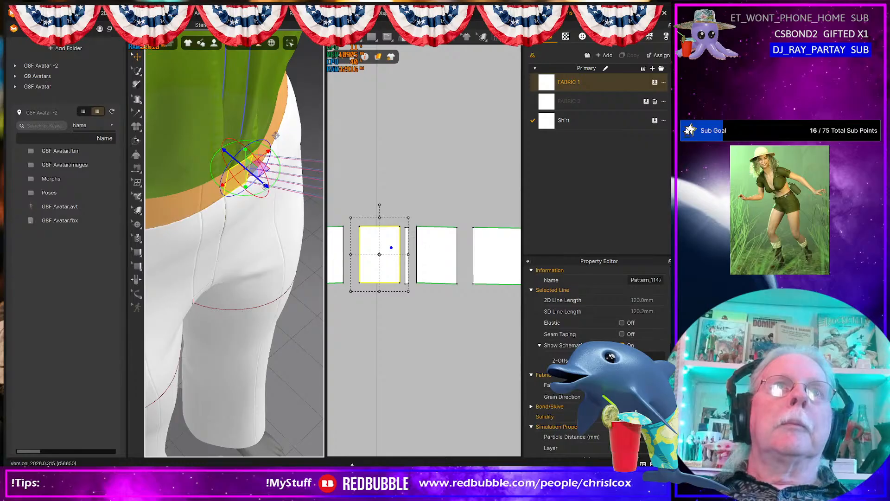
right_drag(266, 185, 214, 220)
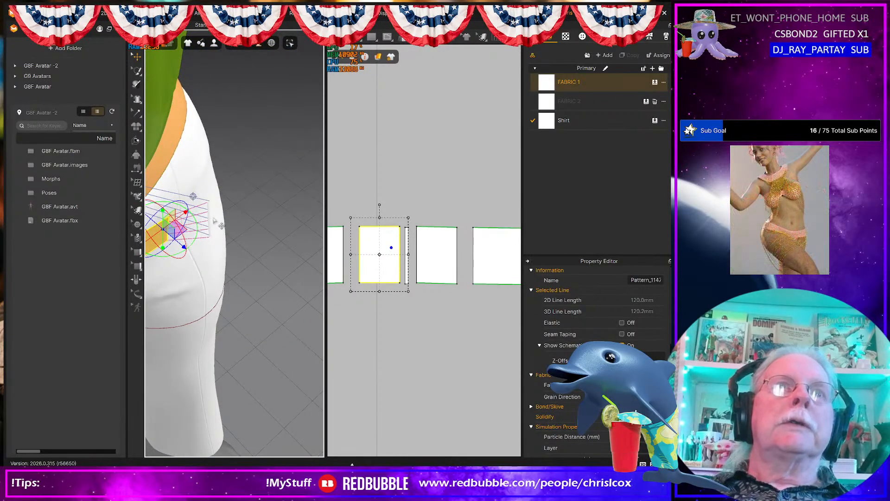
click(217, 223)
middle_drag(253, 241, 258, 247)
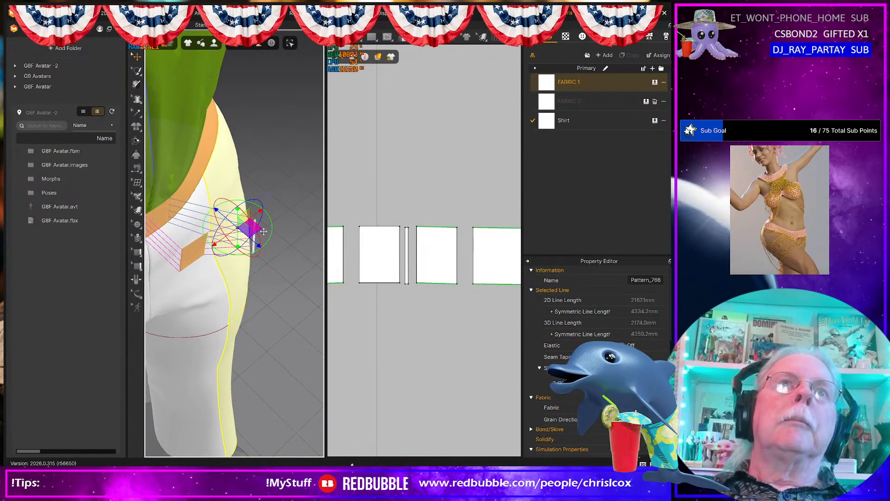
drag(255, 228, 197, 226)
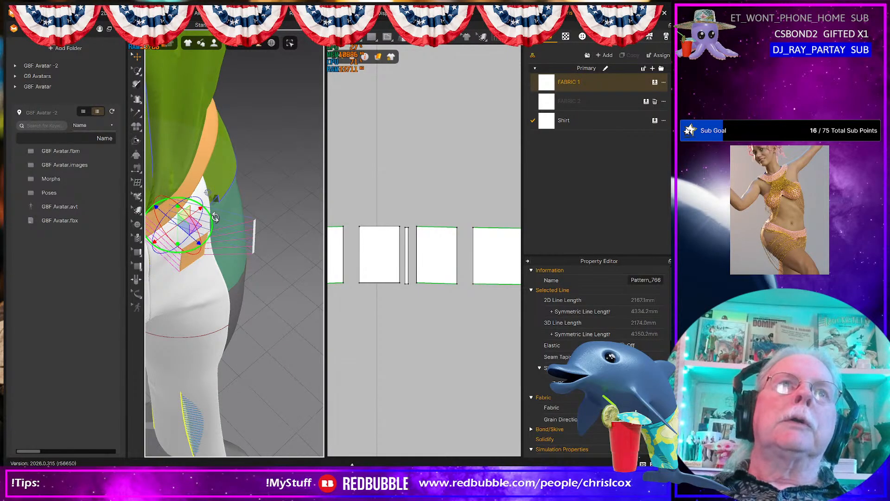
click(261, 249)
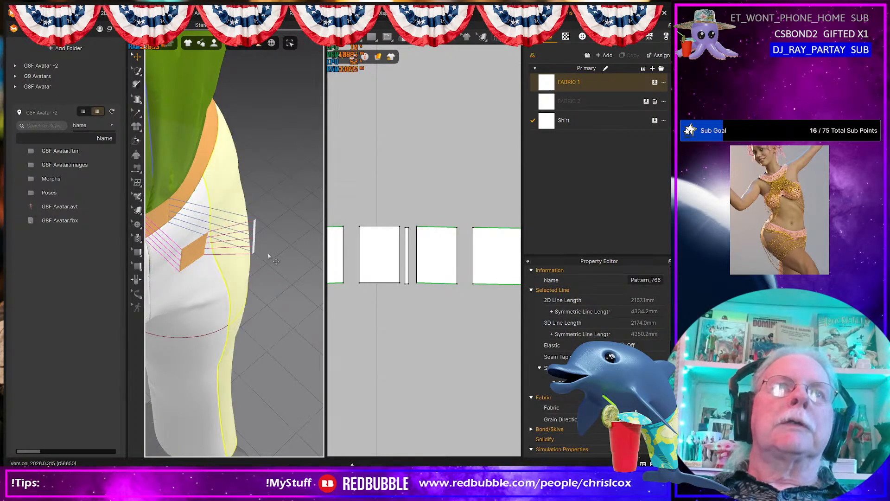
- Position the narrow strip beside the pulled-out overlap section in 3D and simulate the waistband closure
click(255, 235)
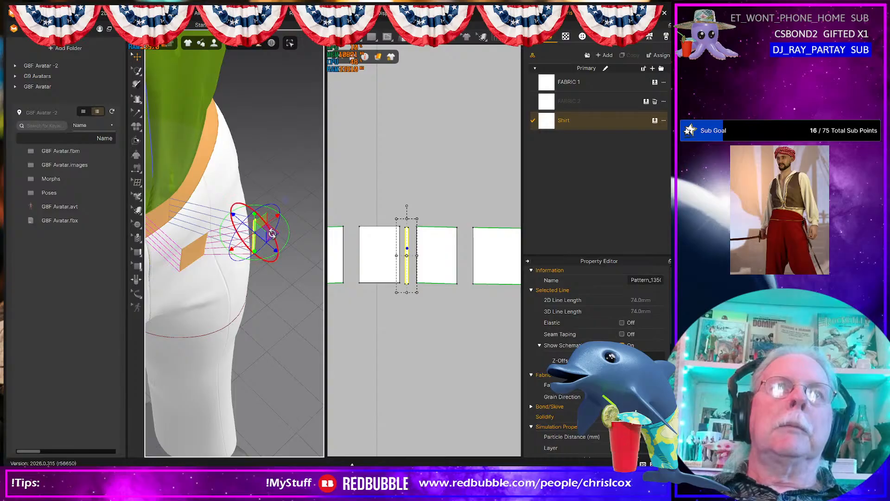
drag(269, 232, 211, 228)
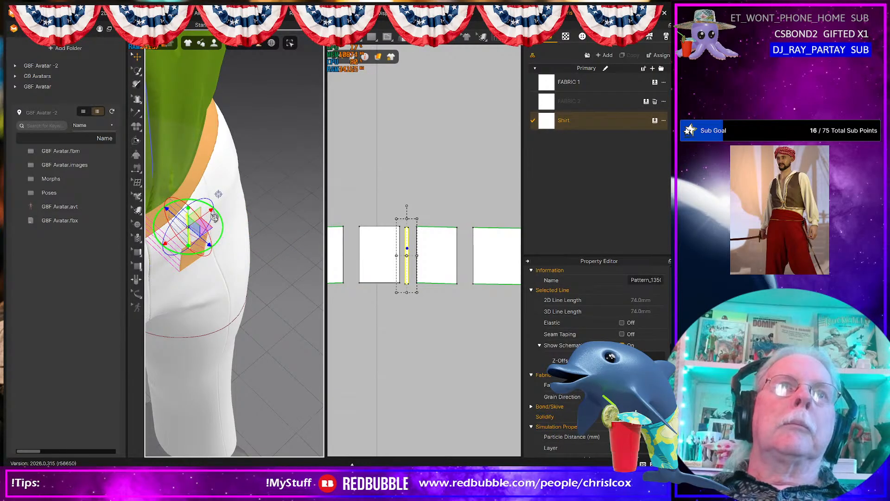
key(space)
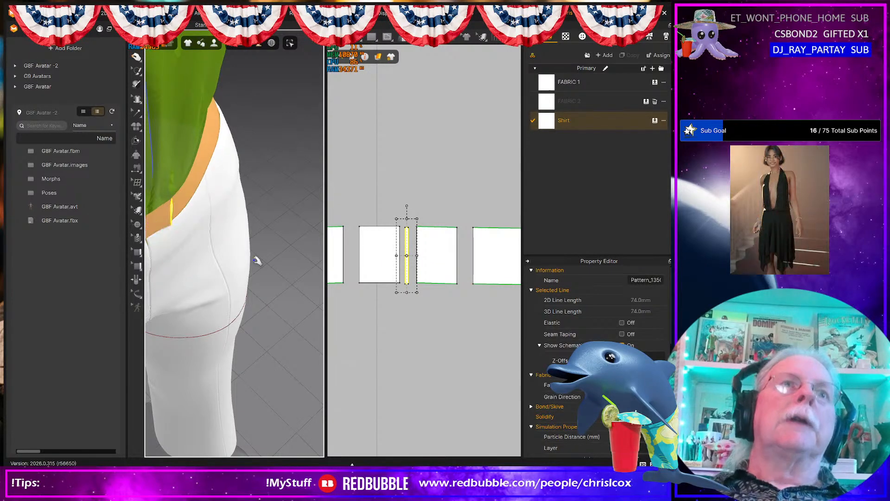
key(8)
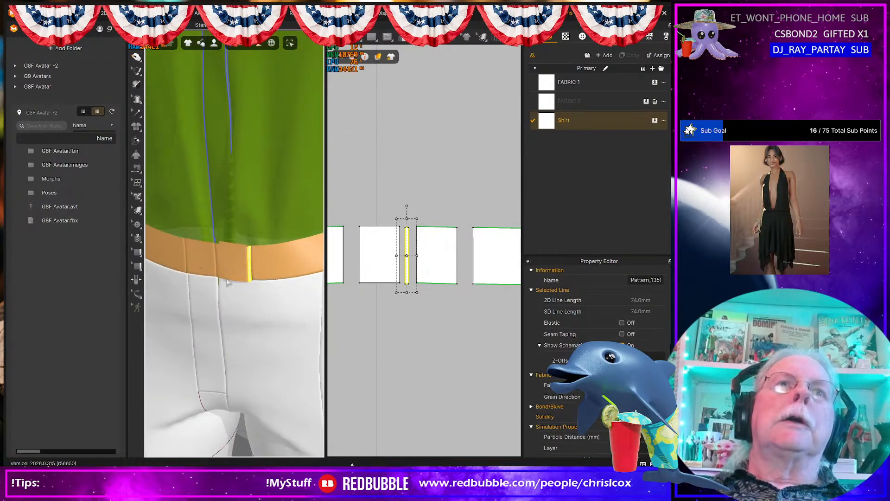
right_drag(247, 267, 221, 188)
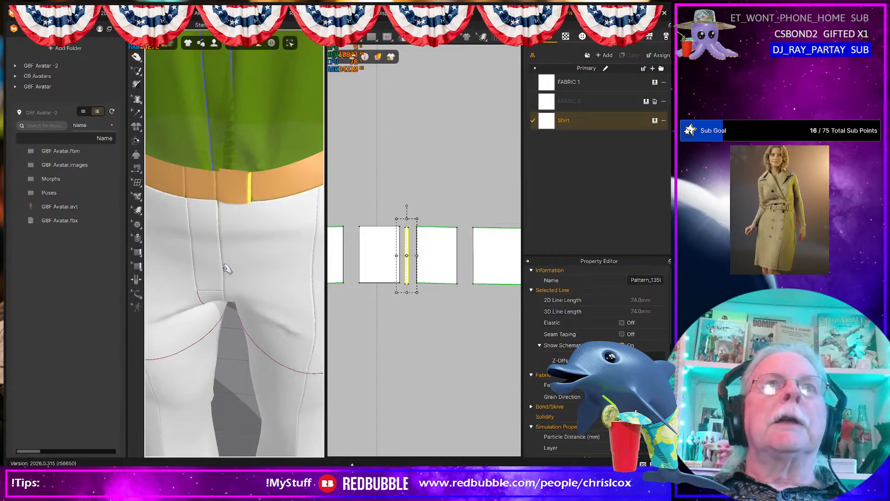
right_drag(214, 259, 271, 290)
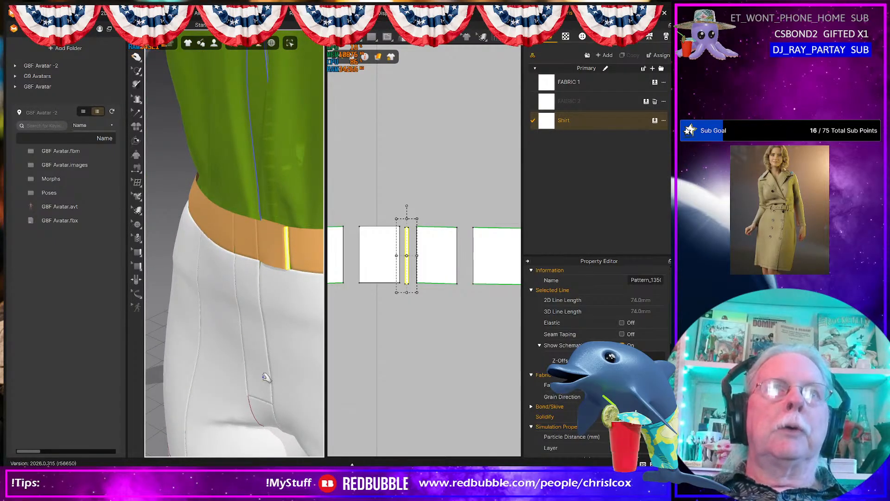
right_drag(266, 378, 289, 371)
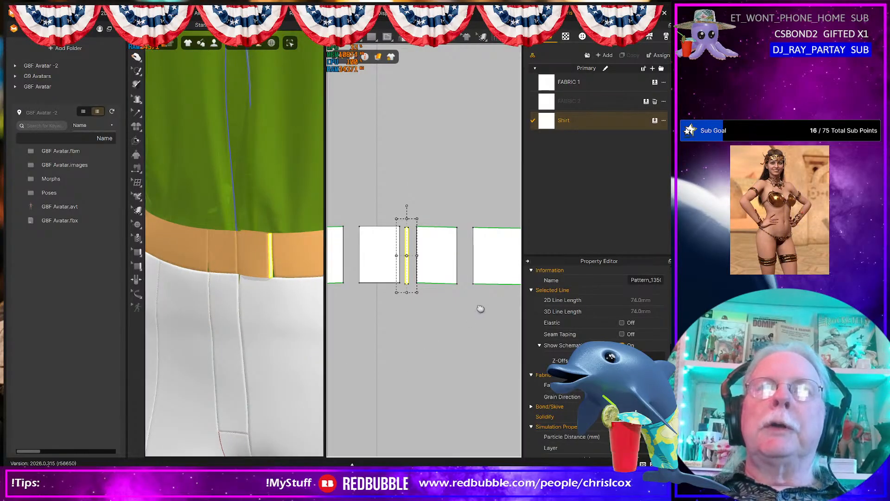
- Measure the fly section's inner curved line together with the waistband's end edge, and the overlap section's lower edge
scroll(481, 308, down, 3)
mouse_move(488, 302)
middle_down()
mouse_move(431, 350)
mouse_move(475, 320)
middle_up()
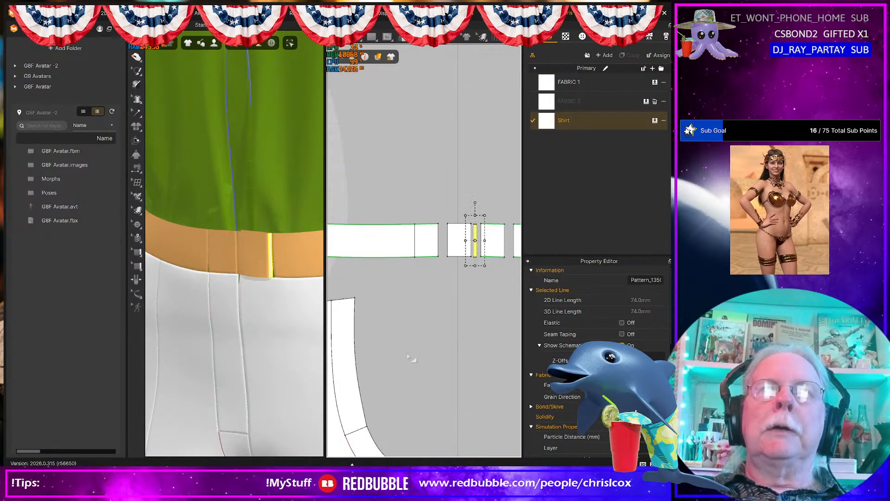
middle_drag(405, 359, 455, 334)
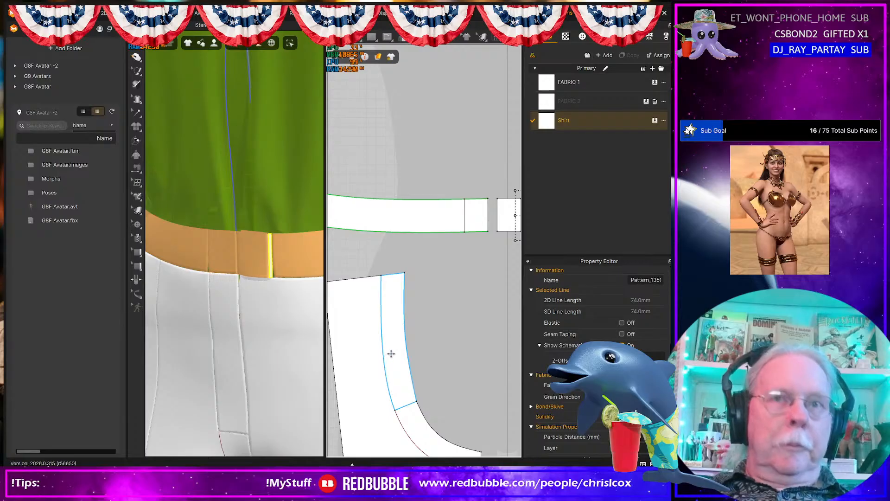
click(392, 361)
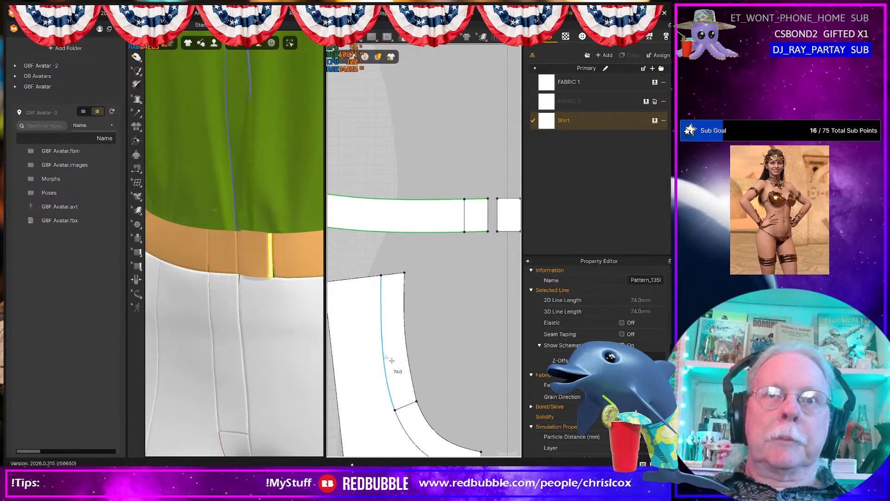
click(392, 360)
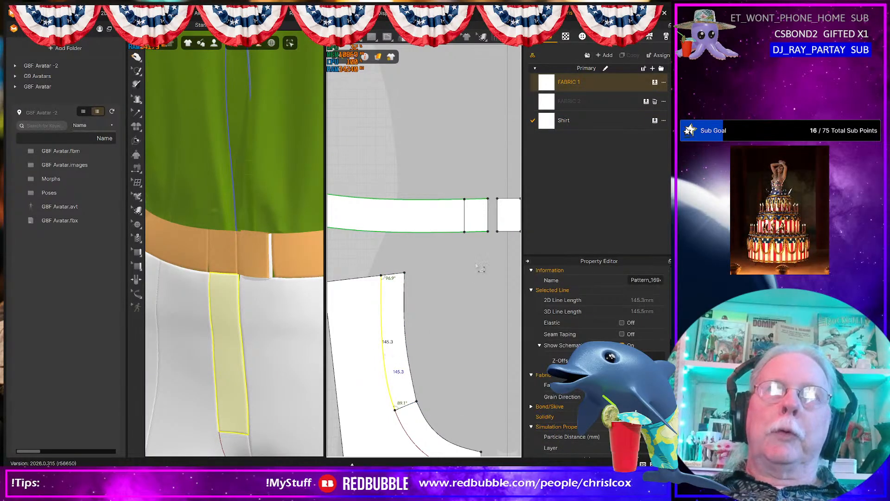
click(489, 215)
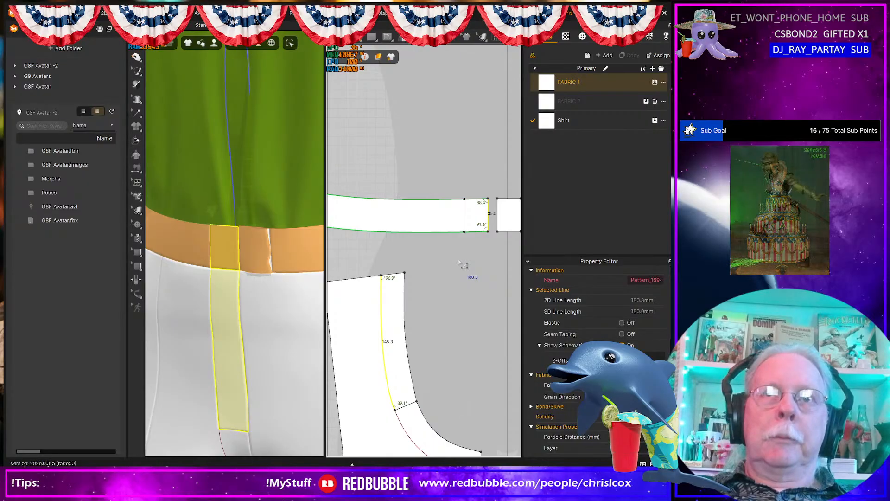
click(483, 238)
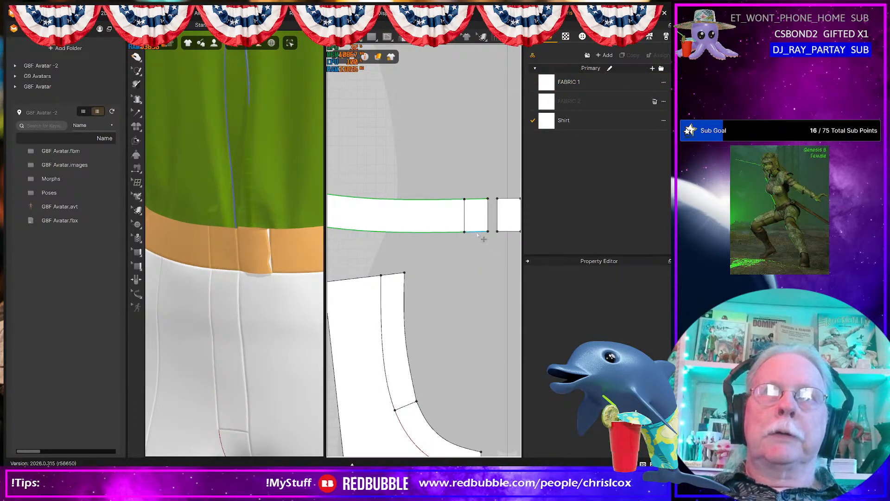
click(478, 234)
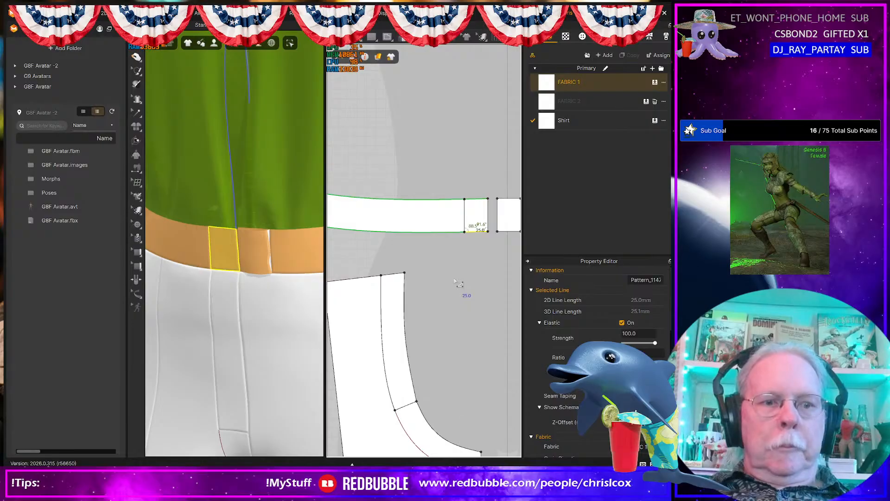
- Create a 25 × 180 mm rectangle pattern between the waistband and the trouser front
key(s)
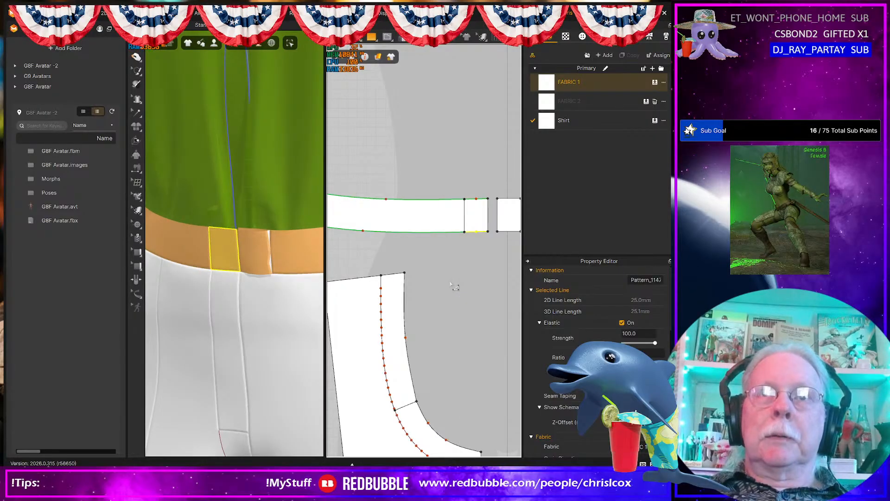
click(451, 278)
text(25)
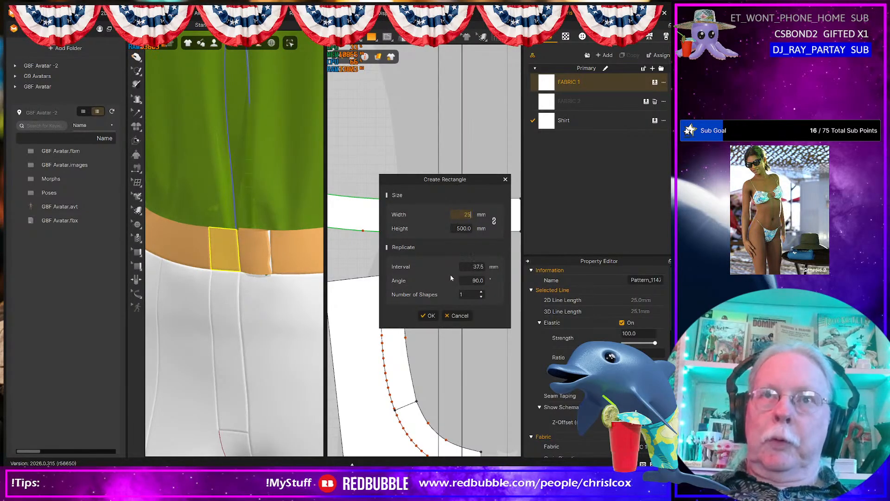
key(Tab)
text(180)
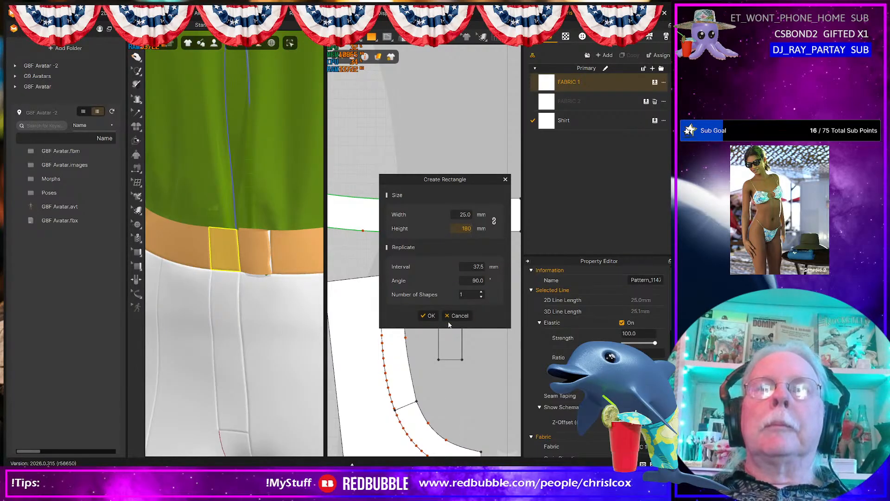
click(428, 315)
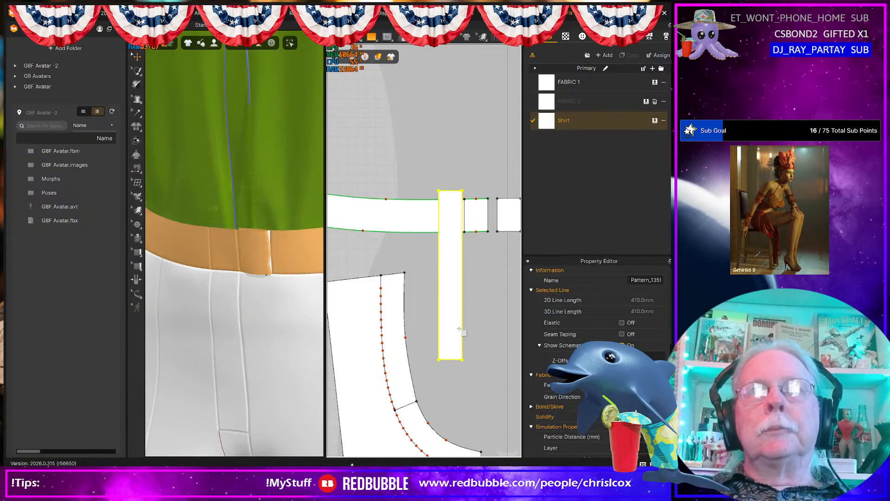
- Measure the fly section's outer curve together with the waistband end, and check the new rectangle's bottom and right edges
click(413, 366)
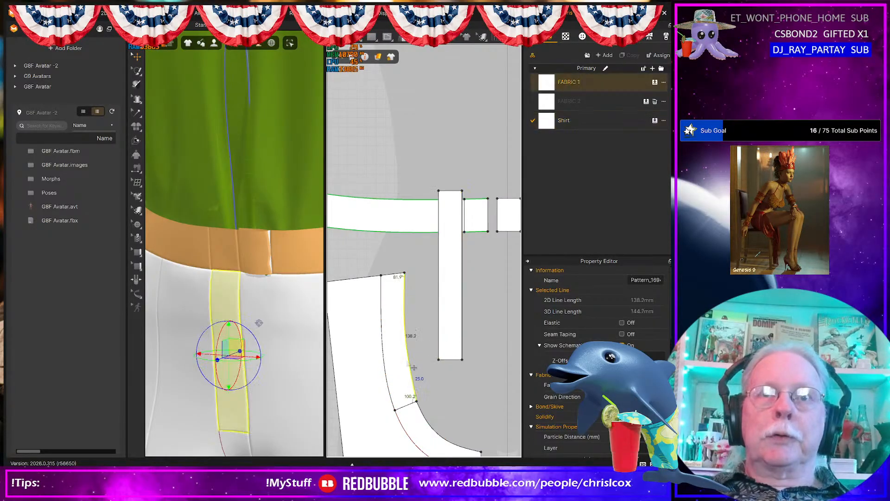
click(487, 214)
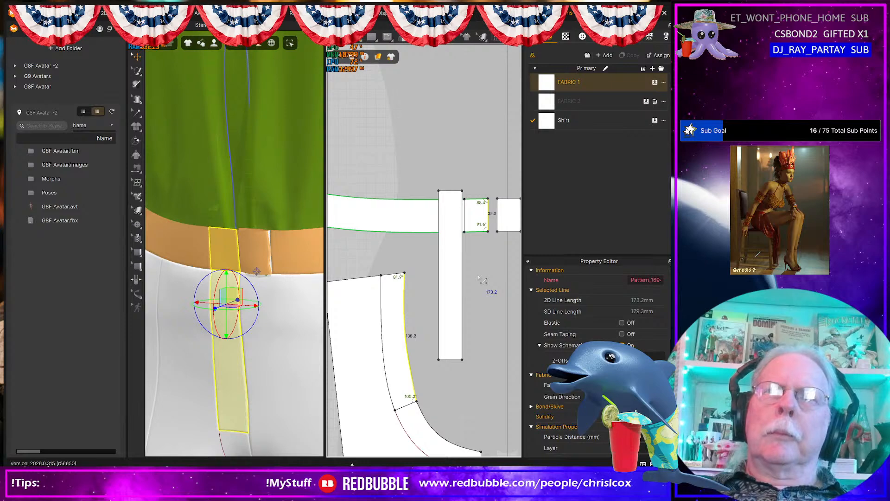
click(452, 360)
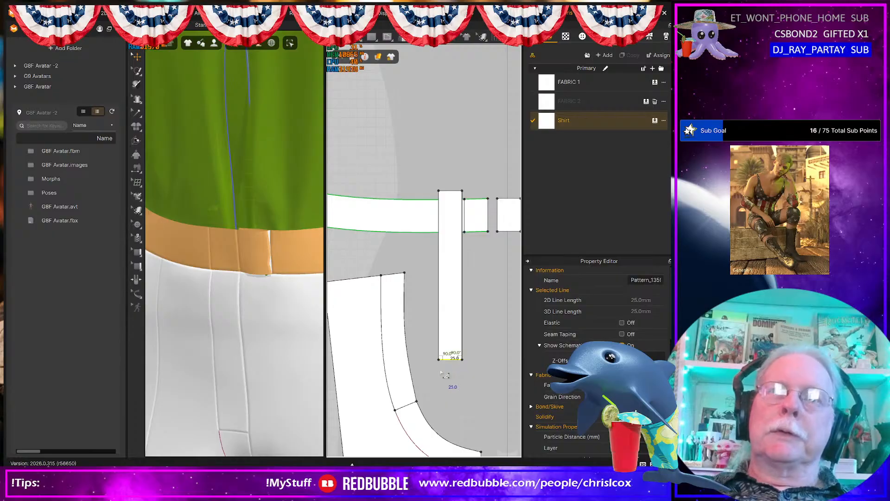
click(463, 346)
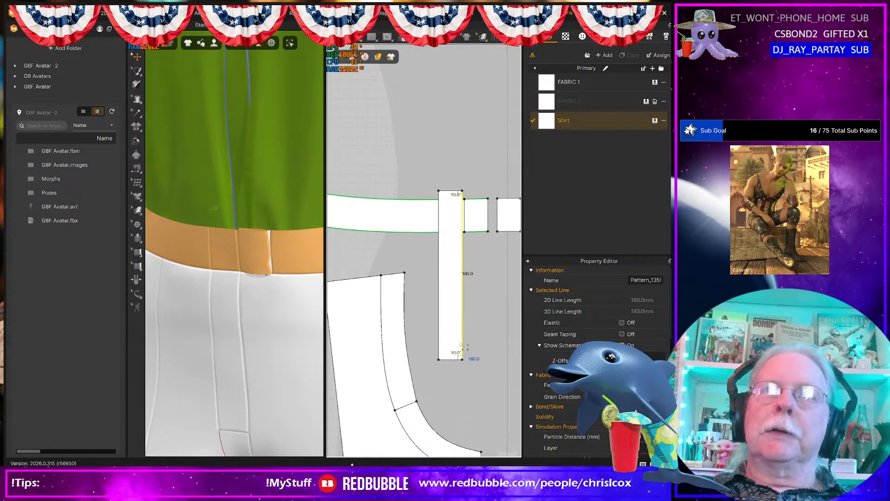
- Delete the 25 × 180 mm rectangle pattern
right_click(465, 346)
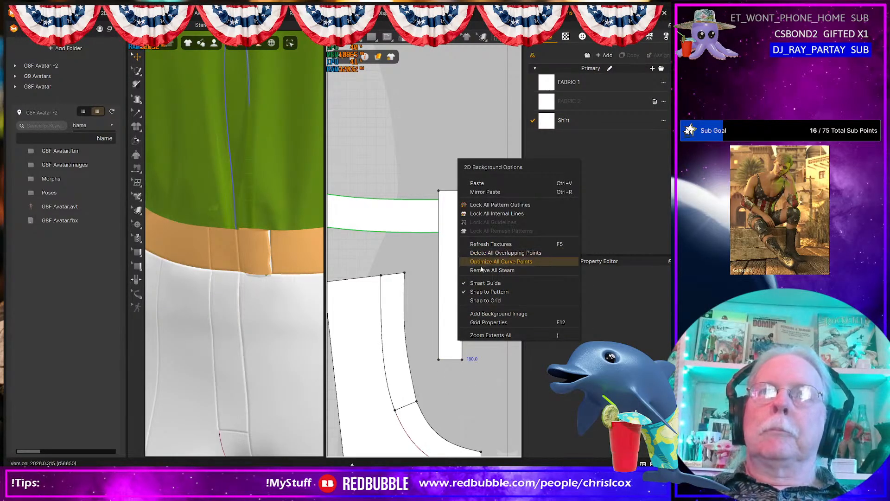
click(453, 331)
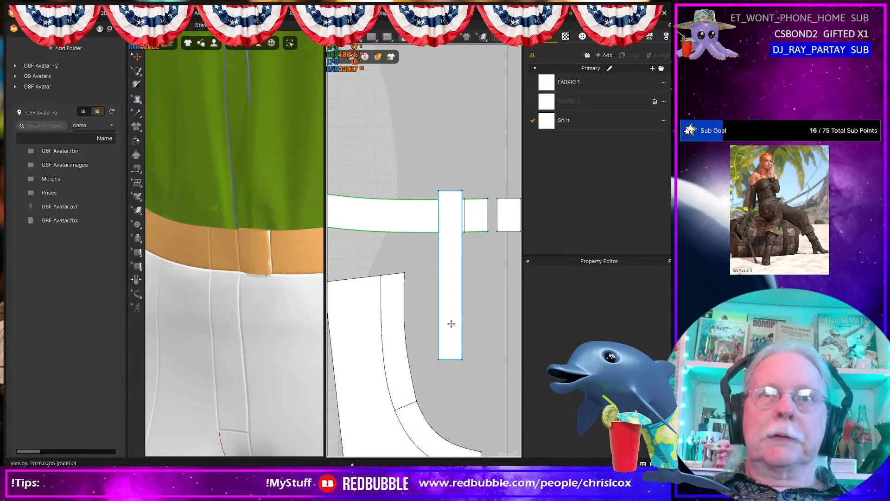
click(450, 324)
key(Delete)
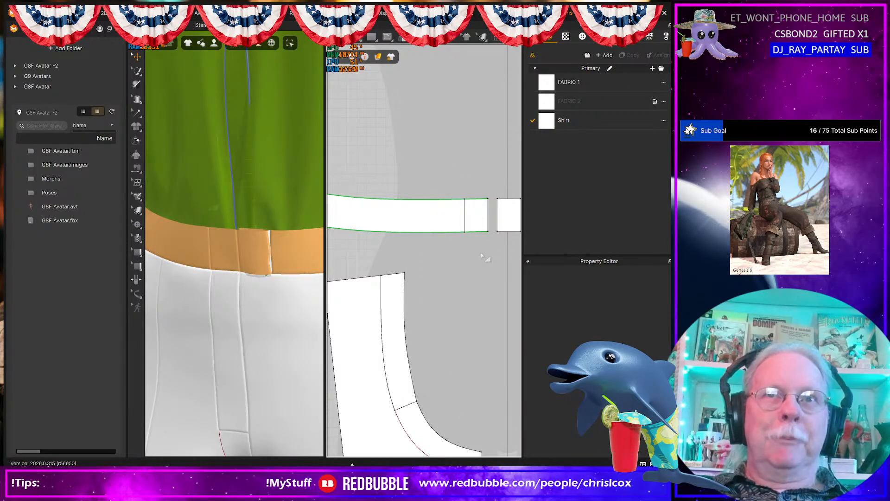
- Measure the combined length of the waistband's end edge and the fly section's outer curved edge
key(z)
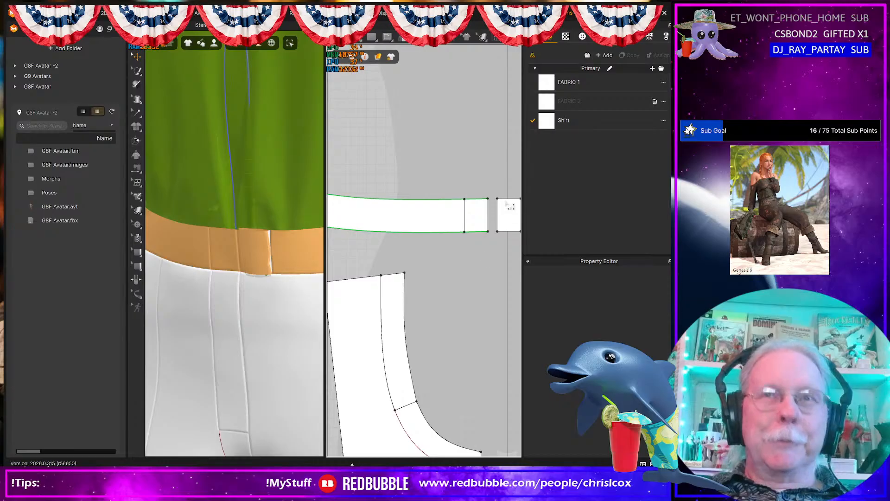
click(488, 213)
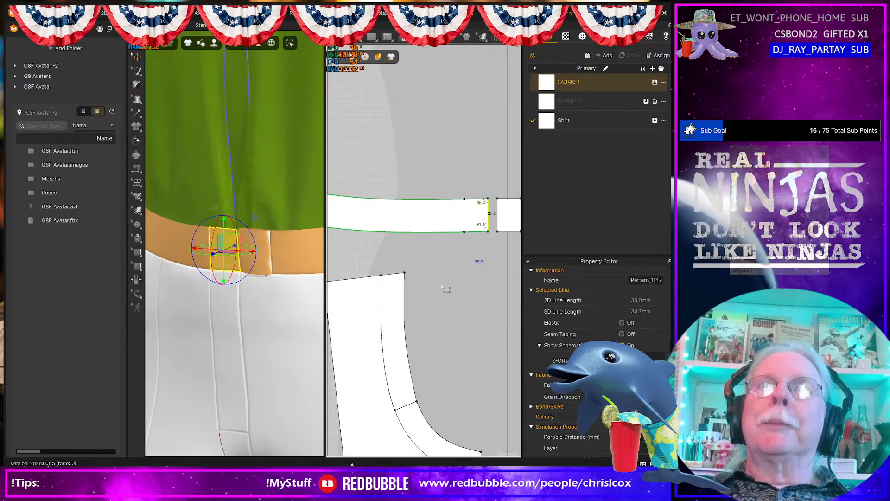
shift+click(404, 309)
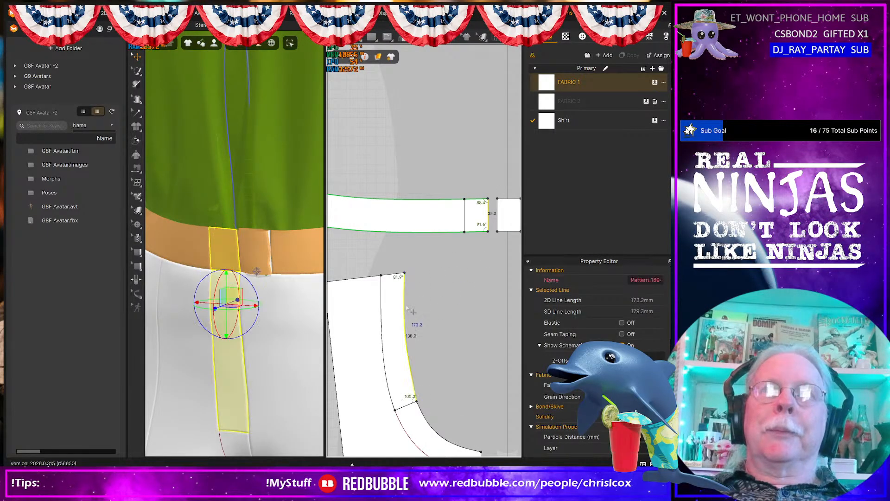
mouse_move(429, 299)
middle_down()
mouse_move(376, 302)
mouse_move(413, 295)
middle_up()
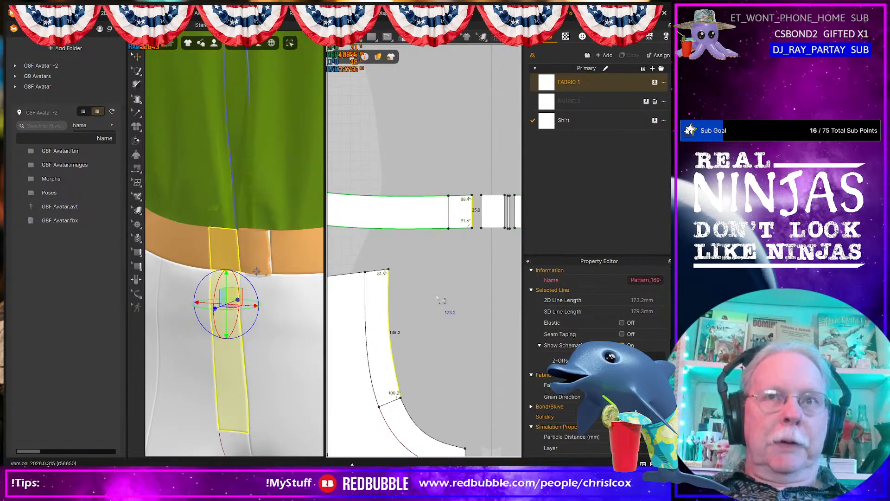
- Create a 25 × 173.2 mm rectangle pattern and move it below the waistband, beside the fly curve
key(s)
click(441, 279)
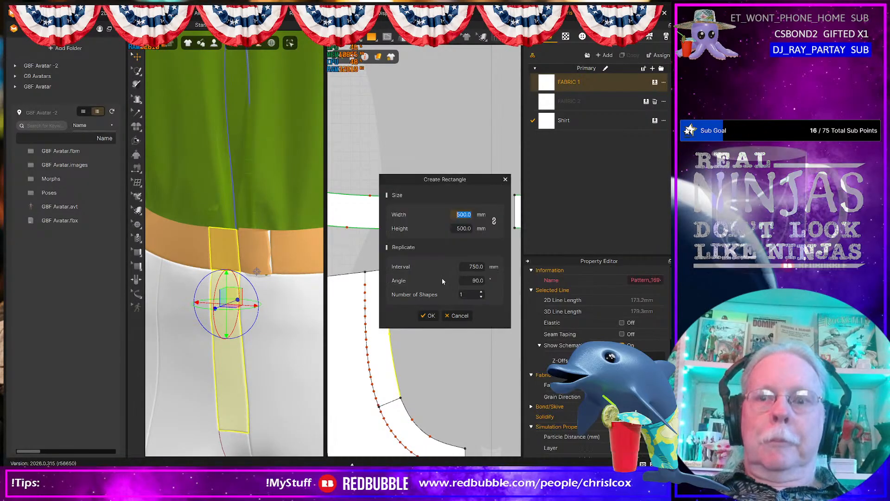
text(25)
key(Tab)
text(1)
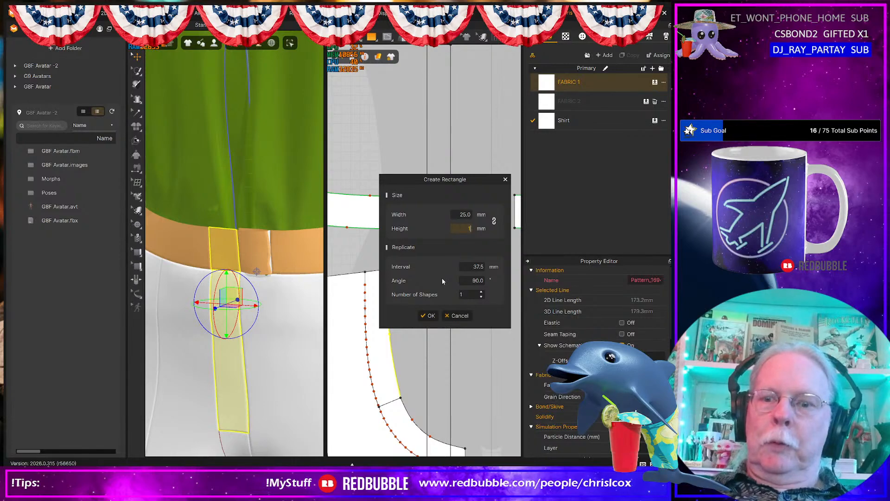
text(73.2)
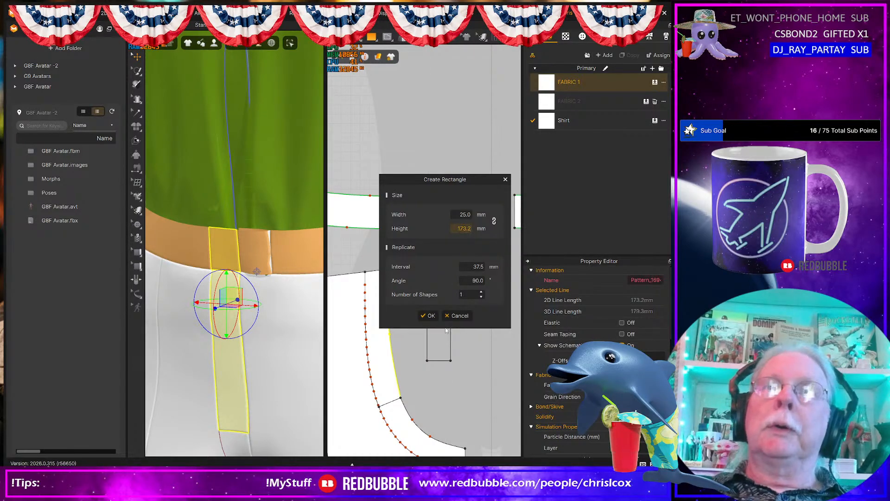
click(428, 316)
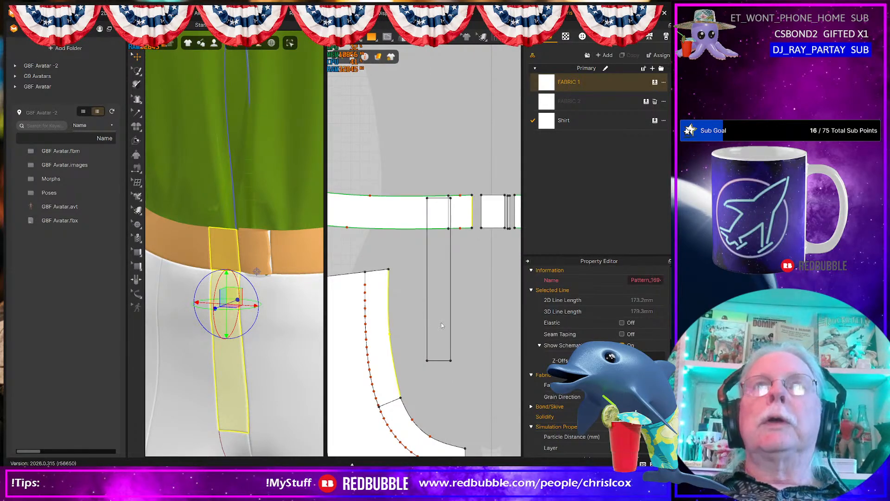
click(442, 325)
key(a)
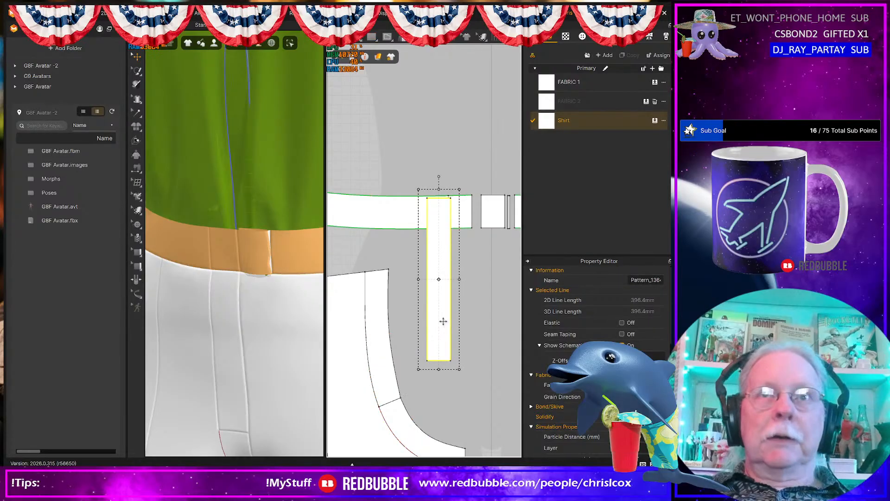
drag(443, 321, 453, 358)
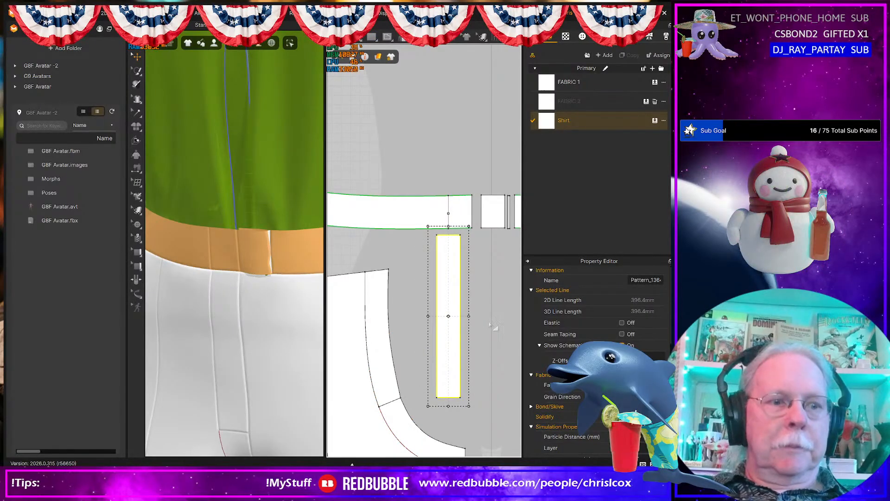
- Create a narrow 2 × 165 mm strip pattern and place it to the right of the 25 mm wide rectangle
key(s)
click(479, 251)
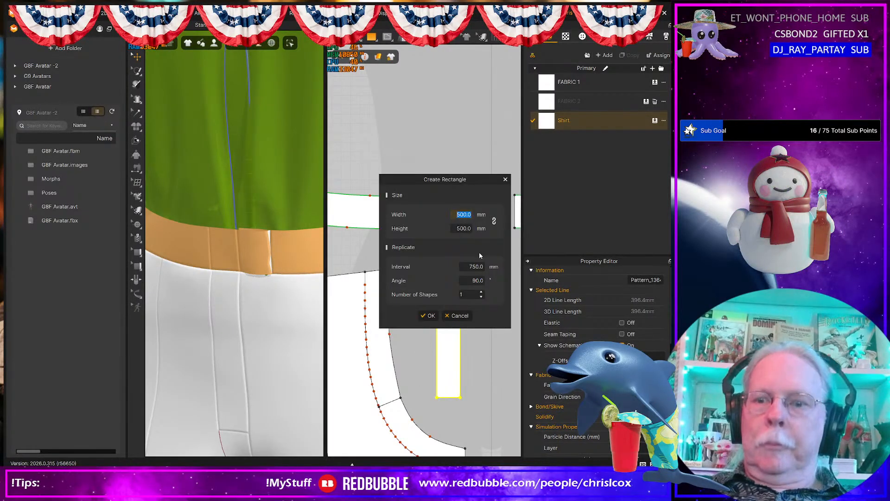
key(Tab)
text(170)
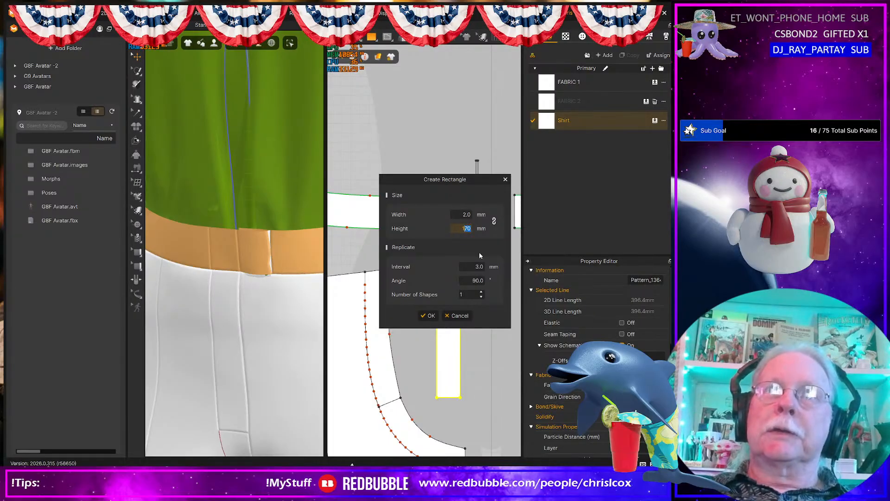
text(65.)
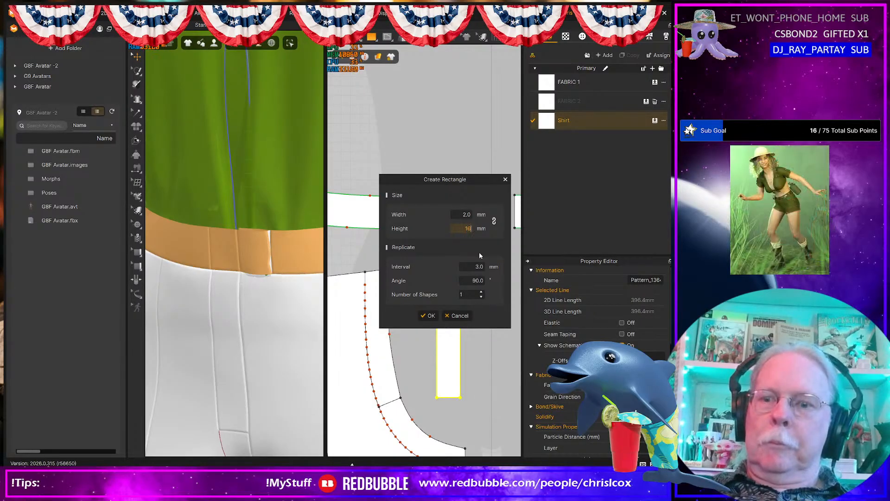
click(428, 315)
click(477, 302)
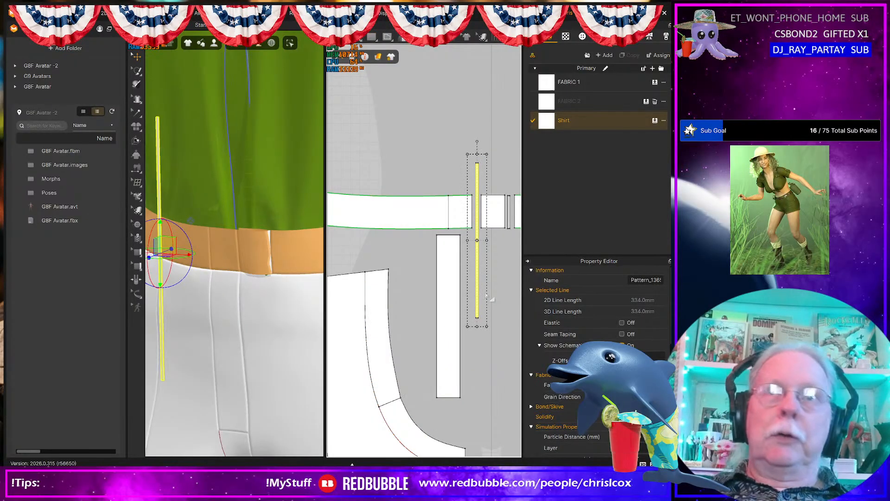
drag(478, 286, 478, 364)
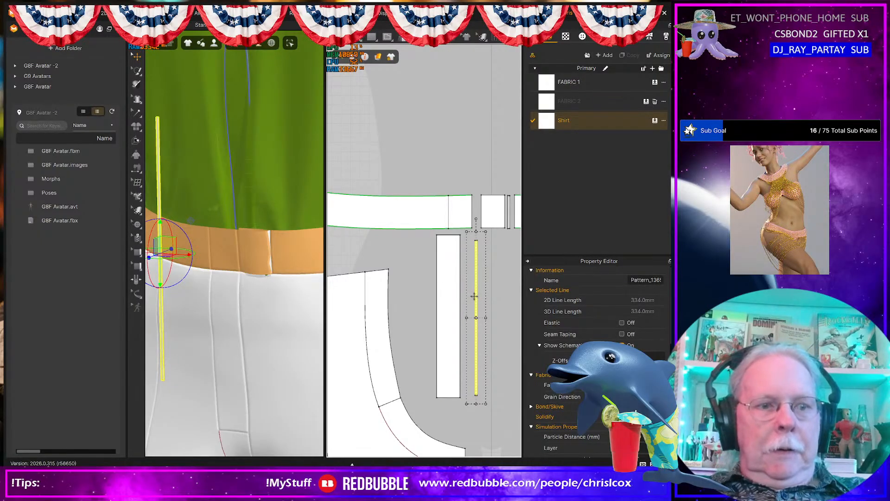
- Duplicate the 2 mm wide strip just to the right of the original, and select the fly section on the 3D garment
drag(475, 296, 487, 316)
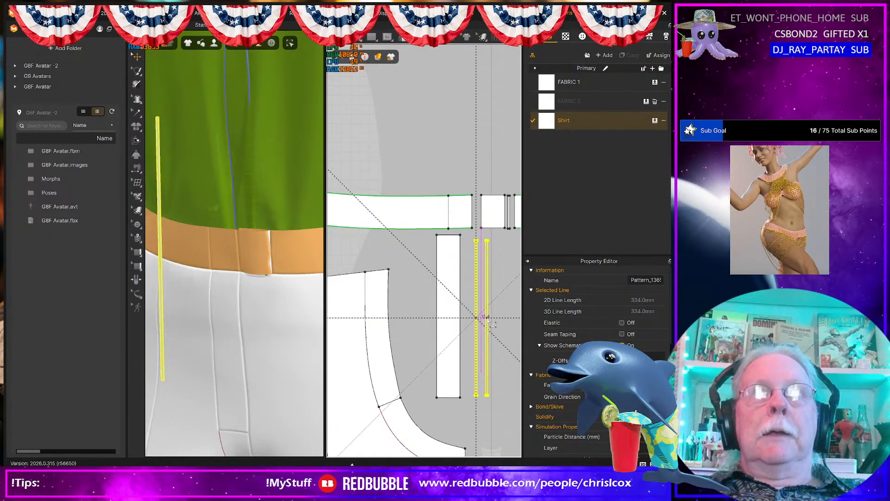
click(445, 311)
click(233, 342)
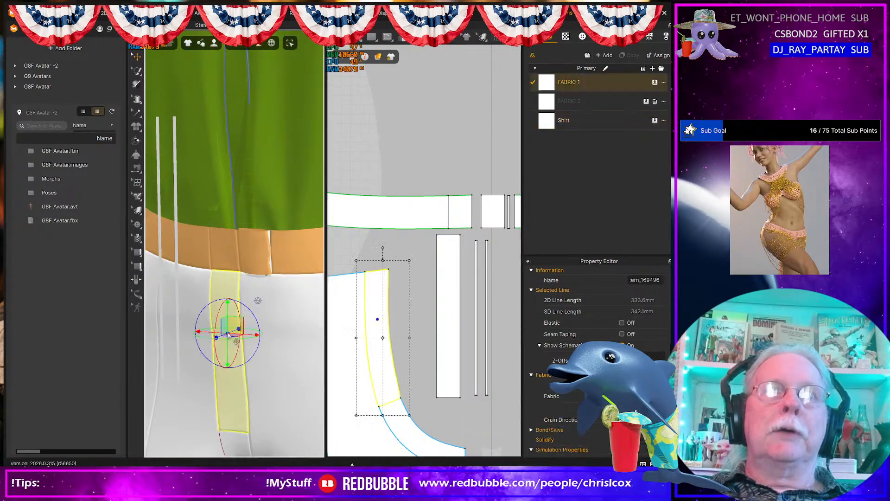
- Select the waistband's overlap section together with the fly section and move both outward in front of the 3D garment
shift+click(225, 259)
right_drag(269, 313, 238, 301)
scroll(255, 333, down, 6)
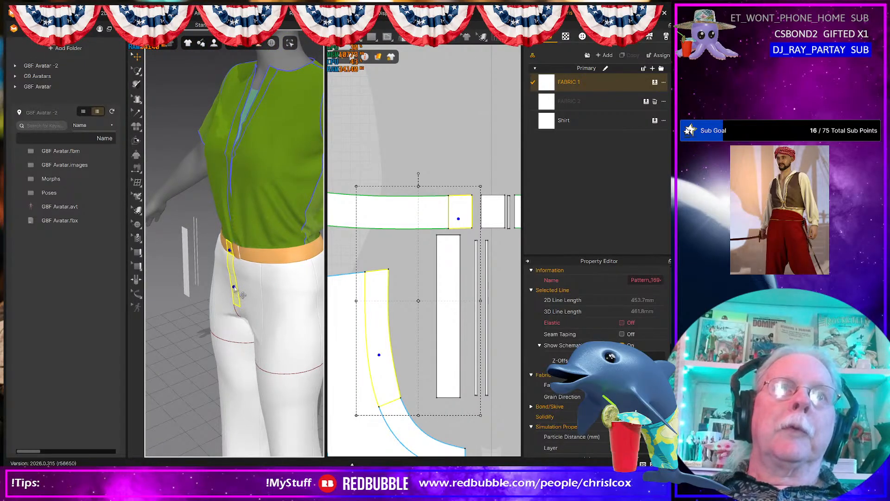
click(239, 291)
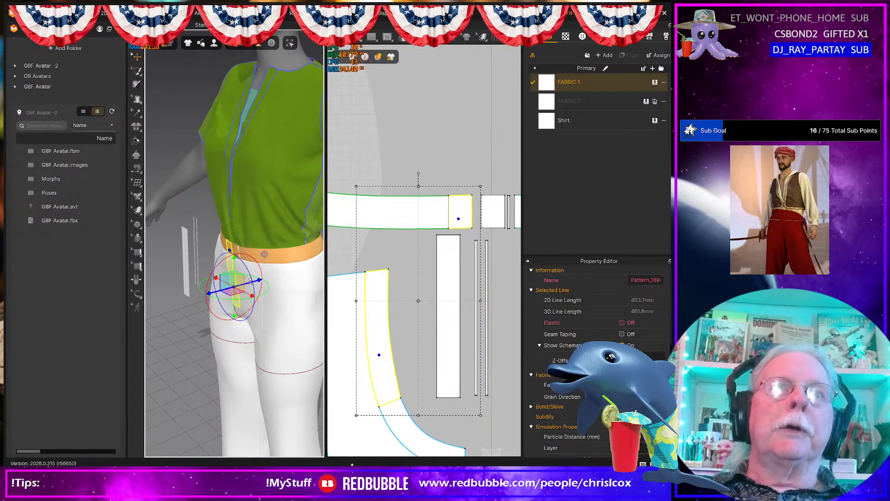
drag(250, 281, 239, 285)
click(186, 270)
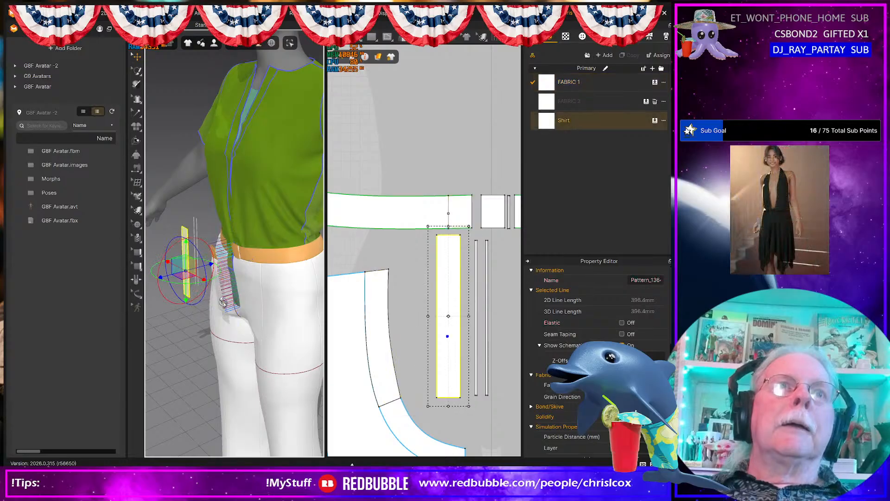
right_drag(223, 301, 239, 309)
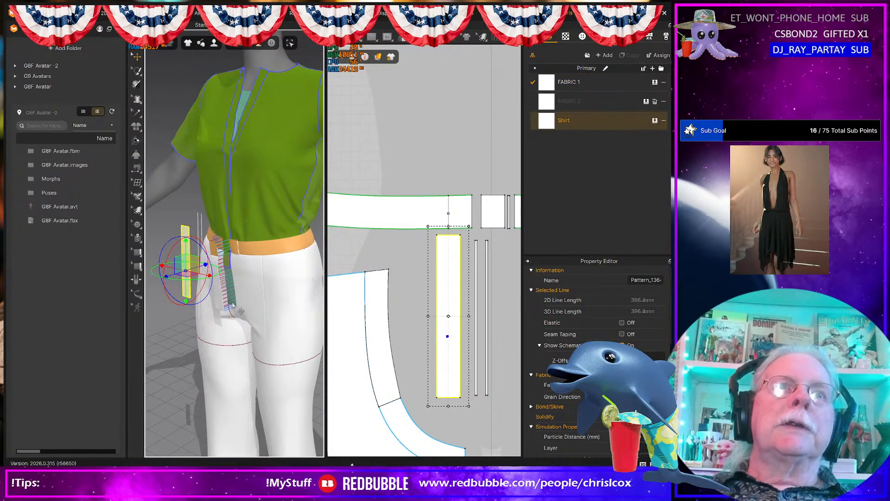
- Move the small square extension piece flush against the end of the right-hand waistband in the 2D pattern layout
right_drag(410, 312, 354, 302)
click(429, 223)
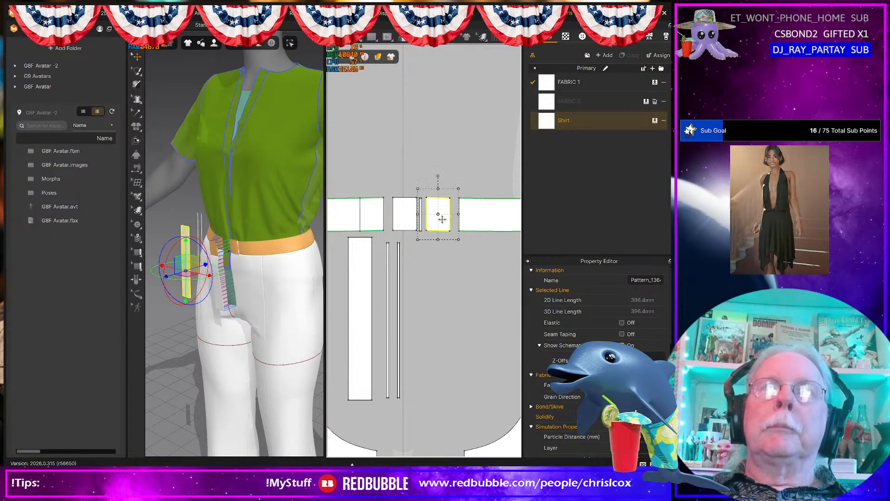
drag(428, 223, 443, 219)
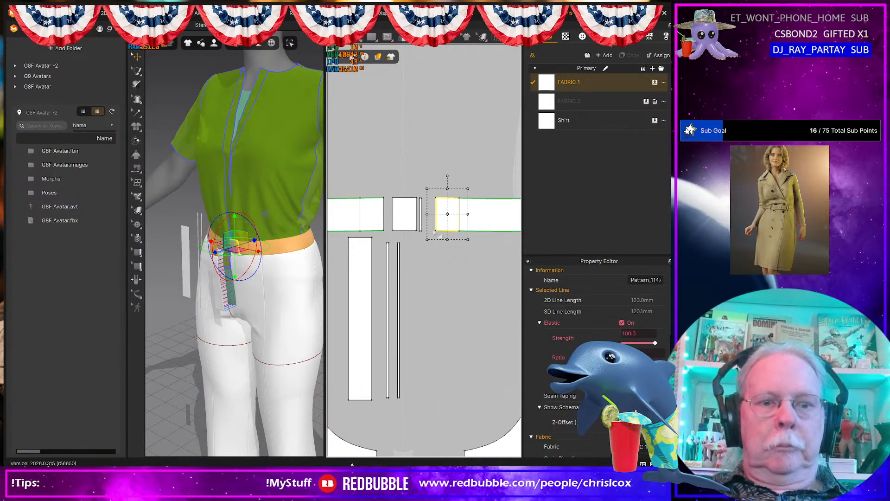
- Free-sew the waistband extension's end edge to the upper 35 mm of the 25 mm wide rectangle's right edge
key(m)
click(436, 199)
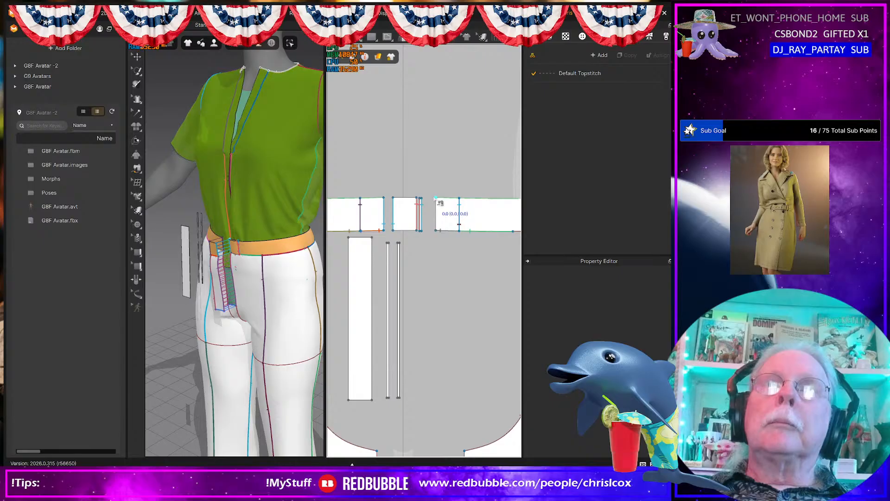
click(436, 230)
click(349, 238)
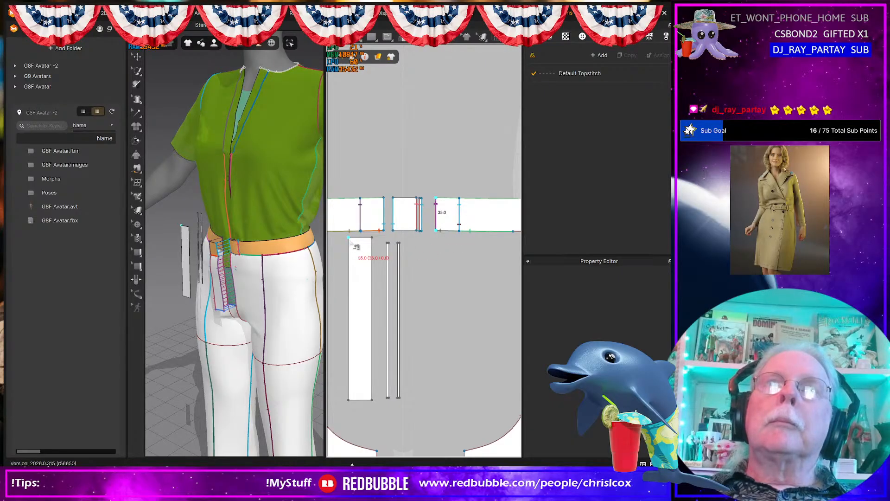
click(373, 270)
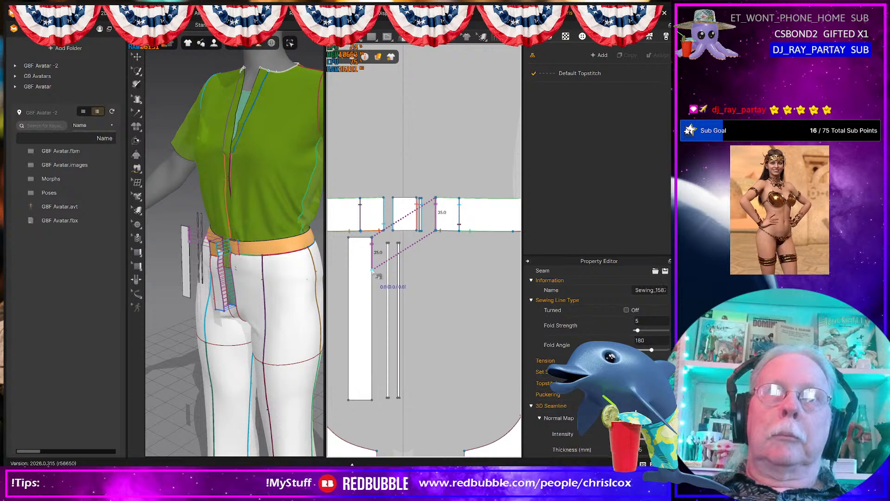
- Free-sew the remaining 138.2 mm of the rectangle's right edge to the upper crotch curve of the opposite front trouser panel
click(373, 271)
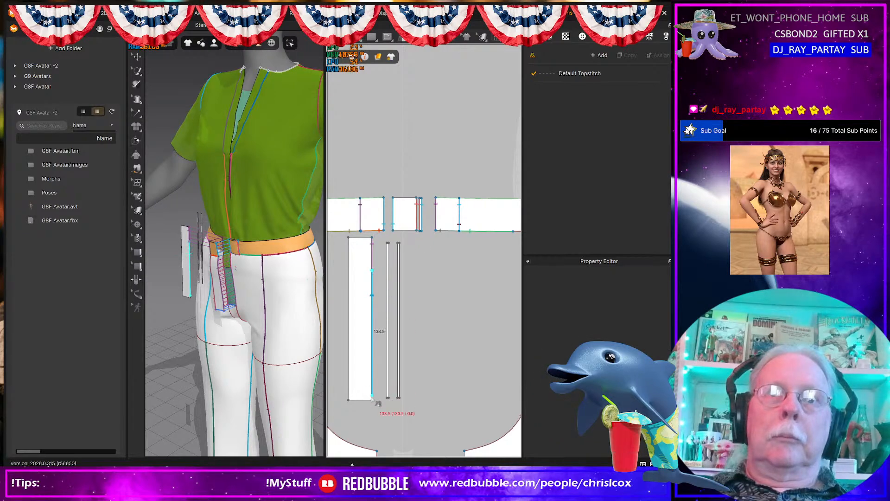
scroll(398, 396, up, 5)
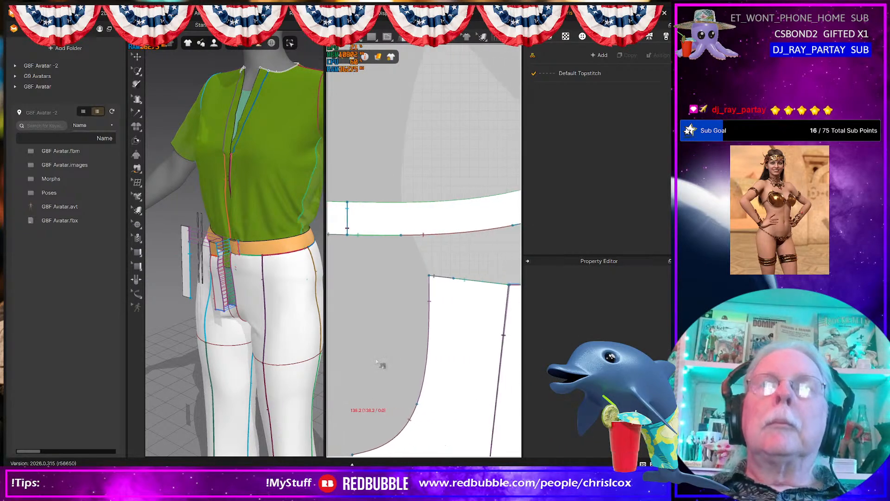
click(429, 277)
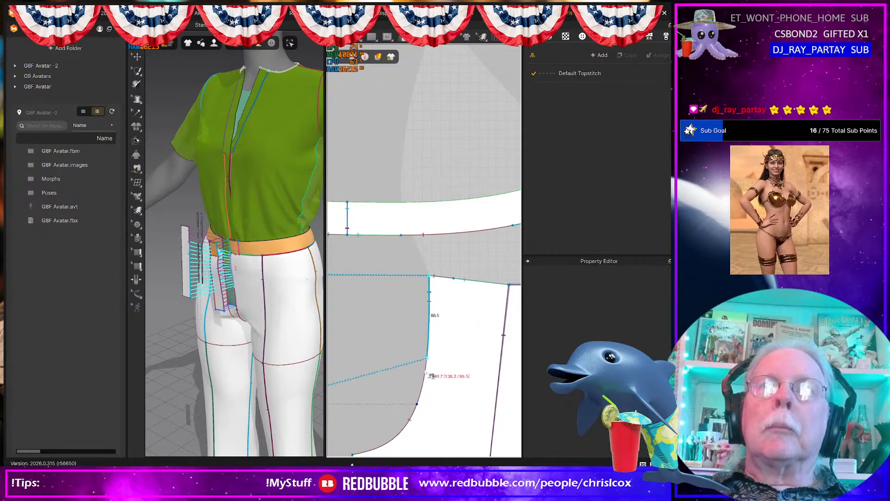
click(418, 403)
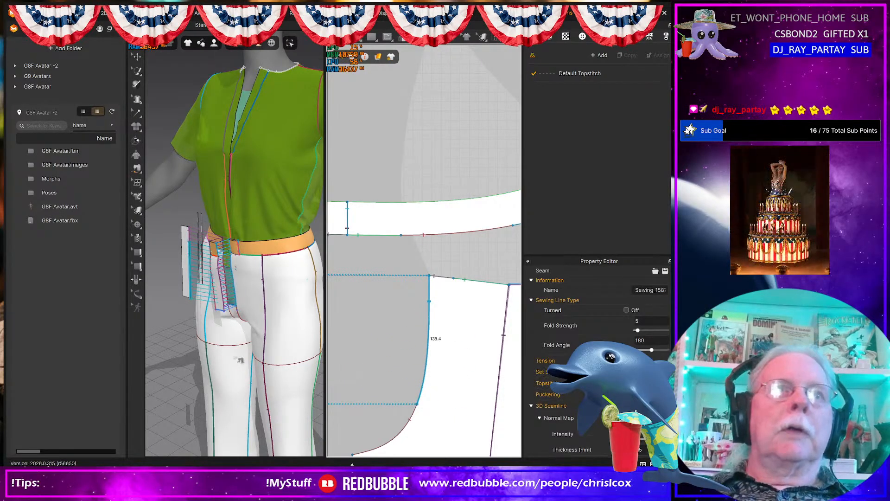
scroll(240, 359, up, 3)
scroll(496, 246, down, 3)
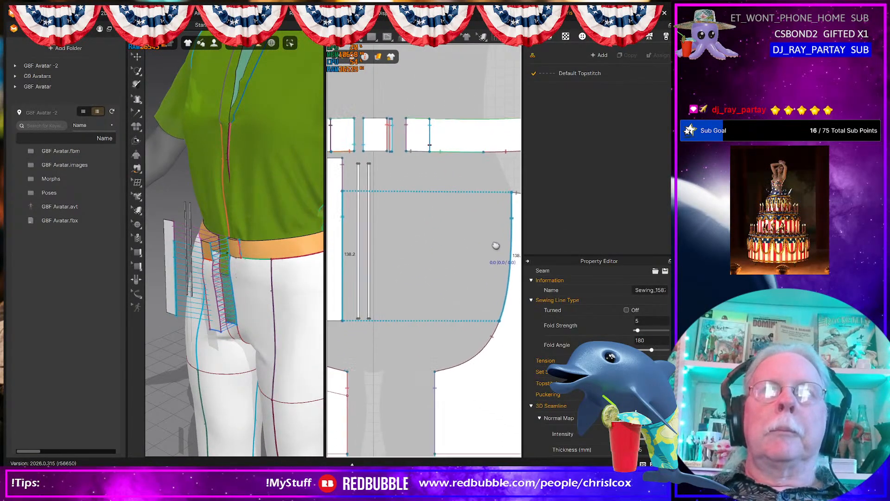
mouse_move(496, 245)
middle_down()
mouse_move(476, 247)
mouse_move(545, 243)
middle_up()
middle_drag(469, 253, 510, 254)
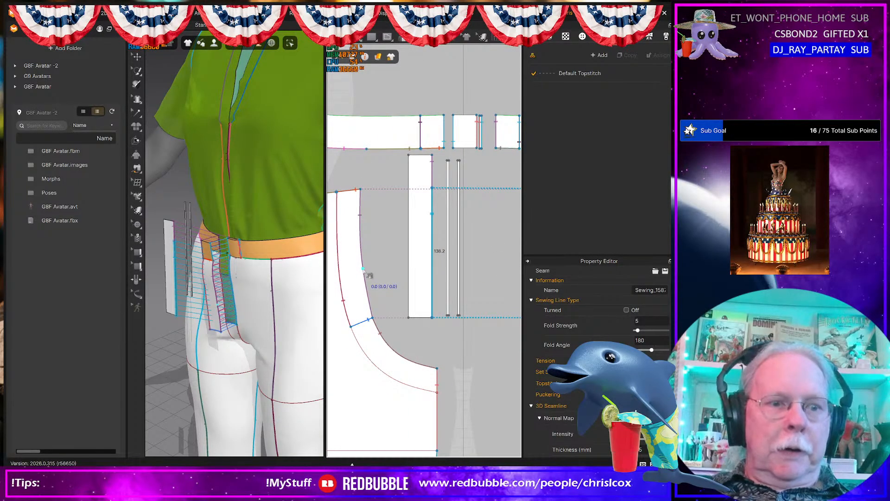
key(Escape)
click(370, 276)
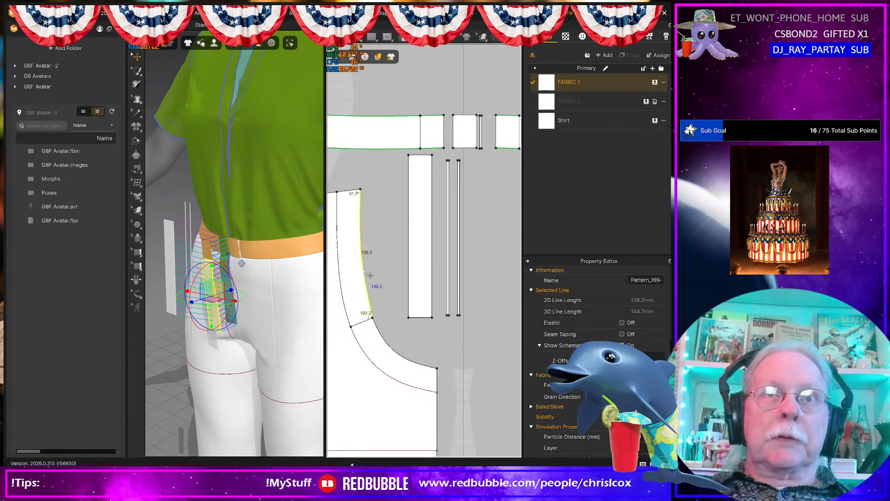
key(Delete)
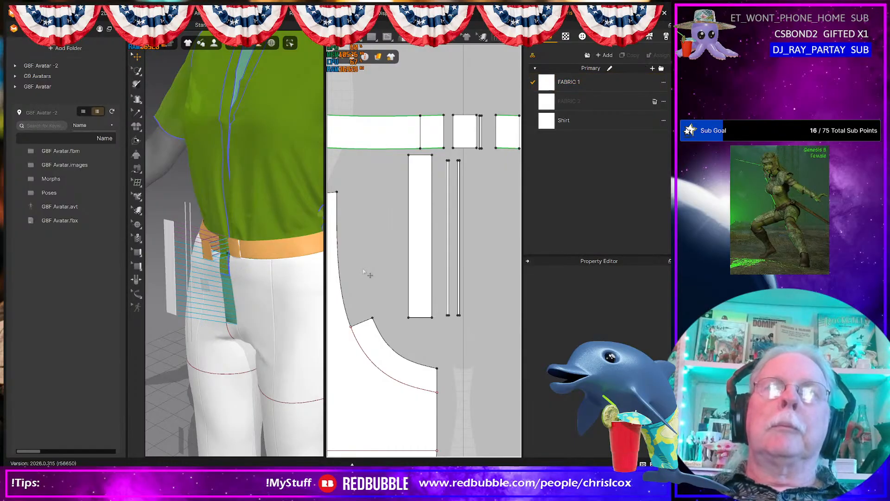
key(ctrl+z)
- Delete the existing seam joining the fly section's outer curved edge to the opposite front panel's crotch curve
key(b)
click(369, 275)
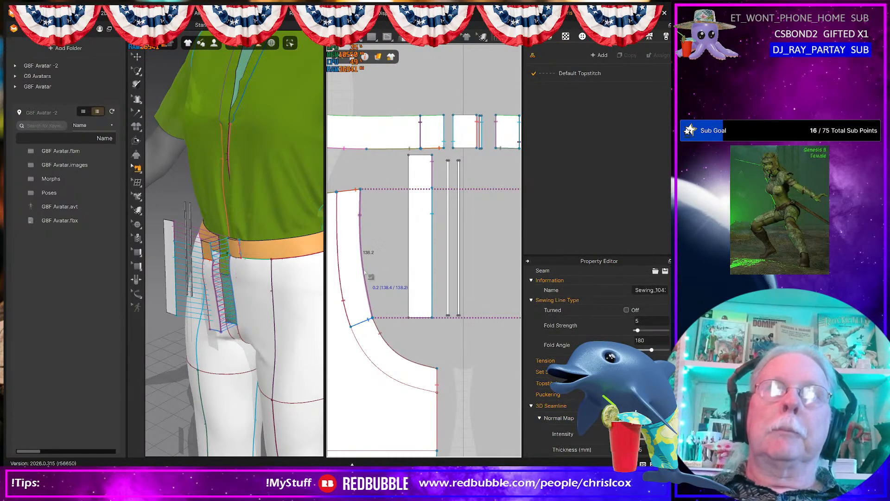
click(366, 273)
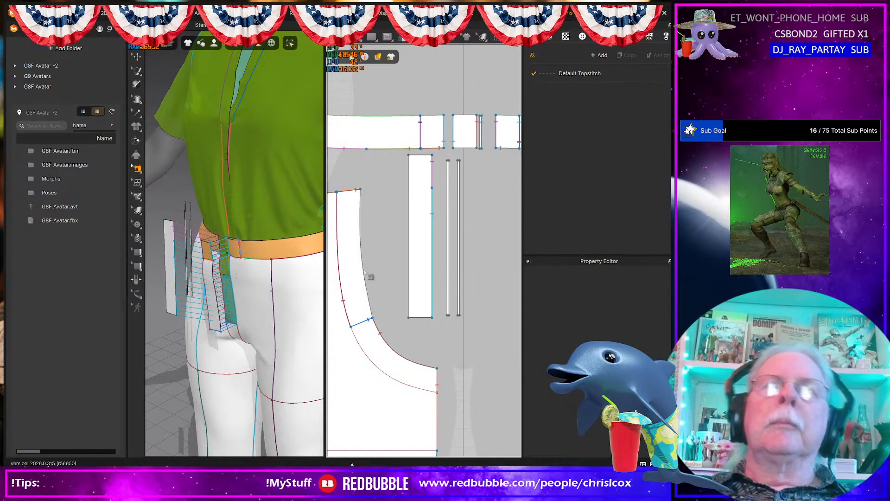
scroll(369, 276, down, 2)
middle_drag(371, 278, 360, 287)
scroll(377, 269, up, 3)
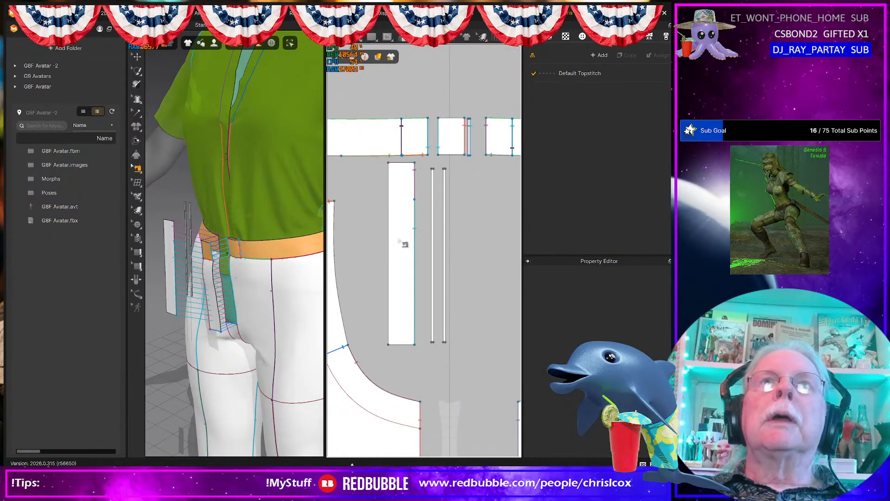
middle_drag(403, 244, 398, 276)
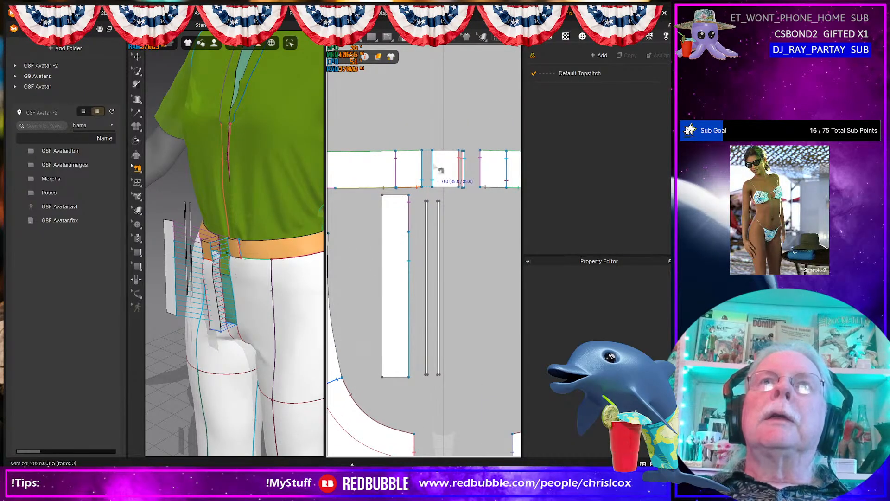
scroll(472, 222, down, 4)
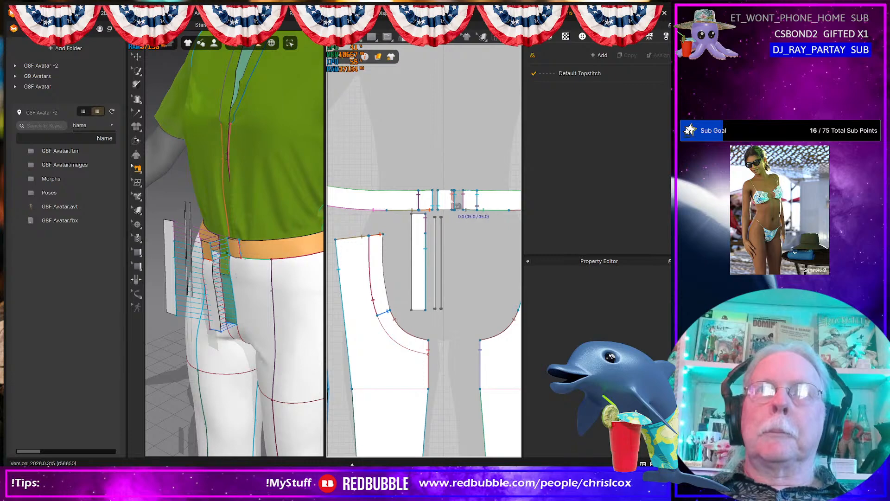
scroll(452, 207, up, 4)
scroll(452, 205, down, 2)
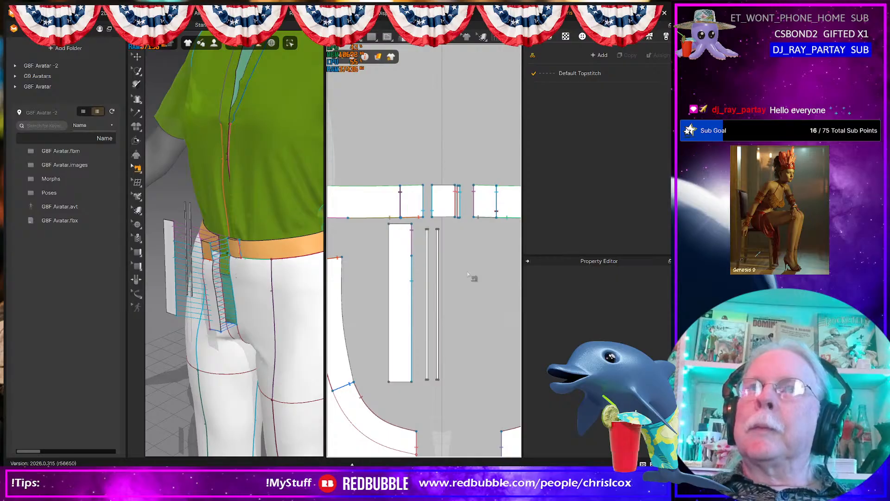
right_drag(466, 273, 461, 272)
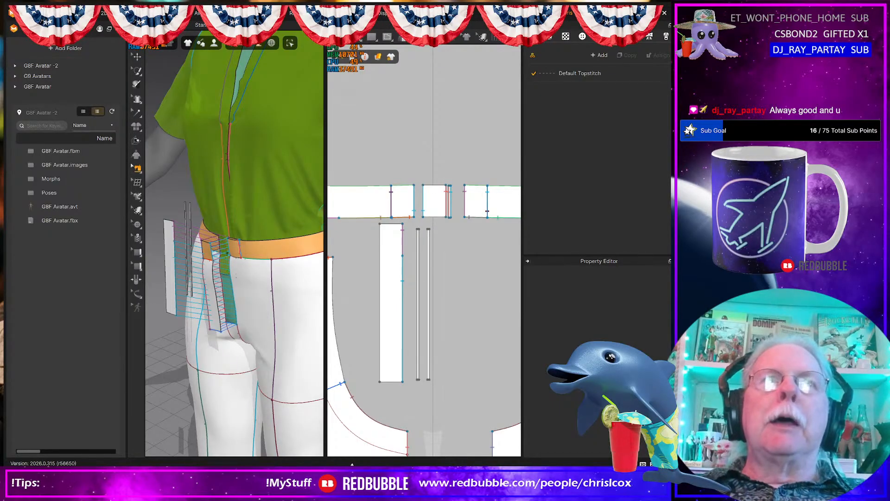
- Move the 25 mm wide rectangle in 3D to the fly opening, between the pulled-out fly section and the body
click(172, 293)
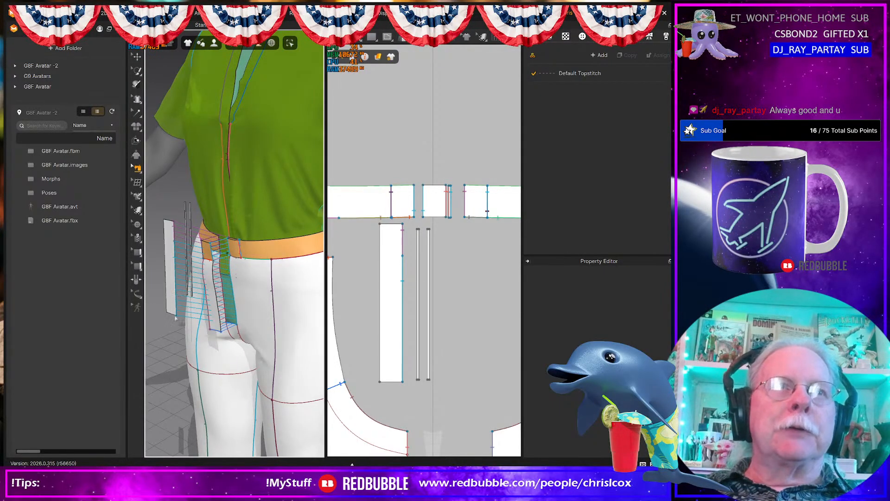
click(175, 292)
right_drag(172, 288, 168, 281)
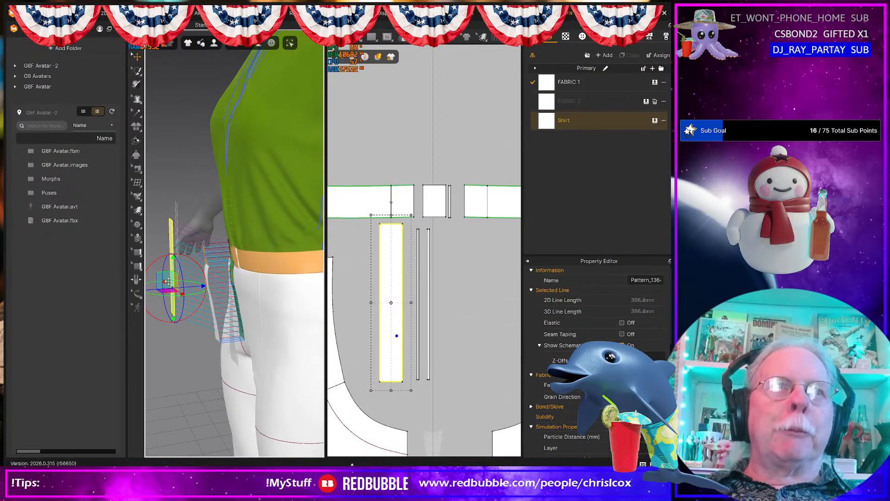
drag(162, 279, 210, 302)
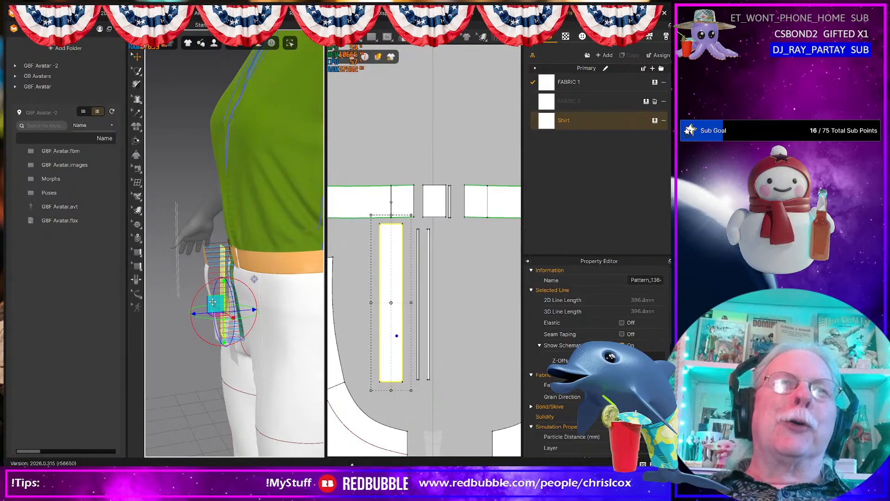
right_drag(211, 304, 289, 315)
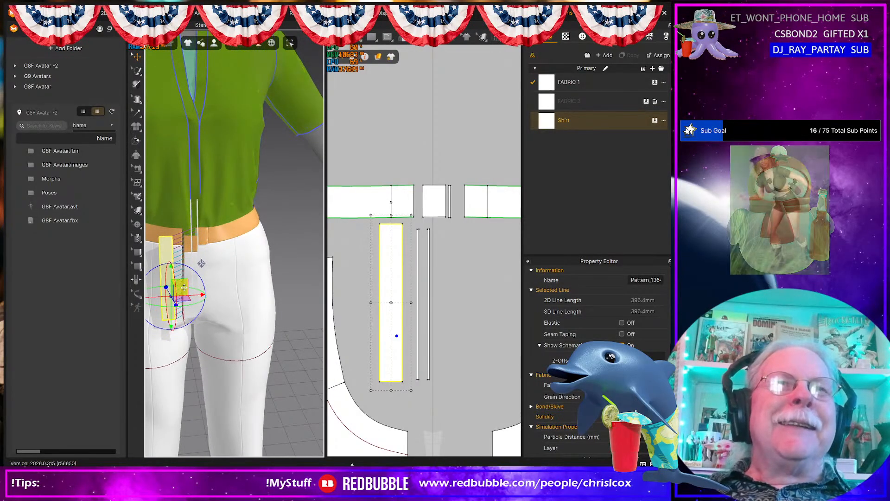
drag(183, 287, 203, 284)
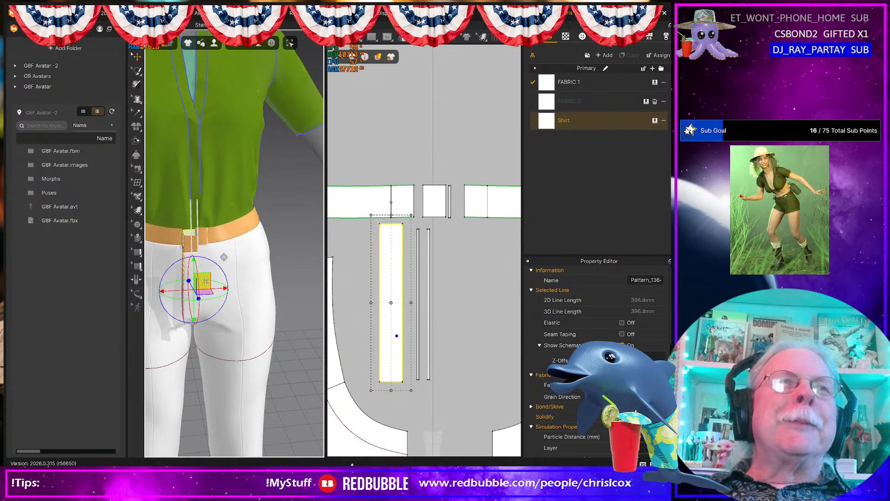
- Examine the repositioned fly rectangle and its seam lines from several angles around the 3D fly opening
right_drag(203, 283, 184, 304)
scroll(184, 304, up, 5)
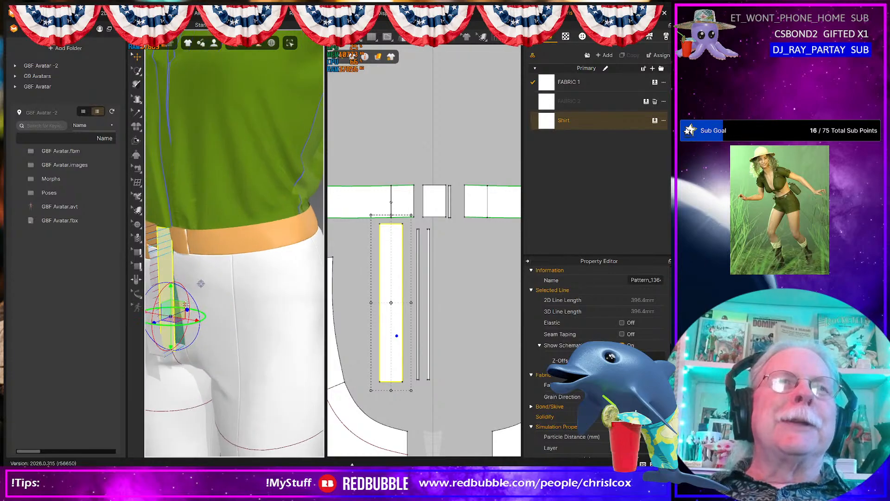
middle_drag(188, 278, 276, 276)
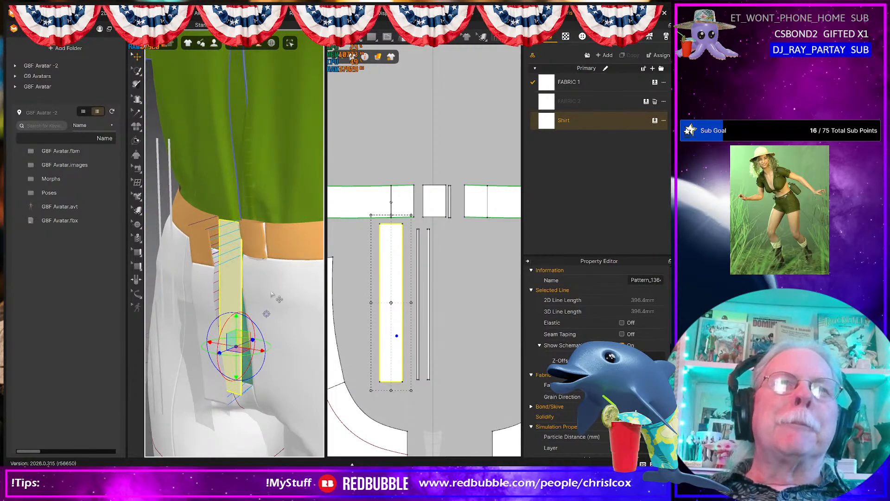
middle_drag(294, 308, 303, 299)
mouse_move(261, 338)
right_down()
mouse_move(235, 338)
mouse_move(247, 343)
right_up()
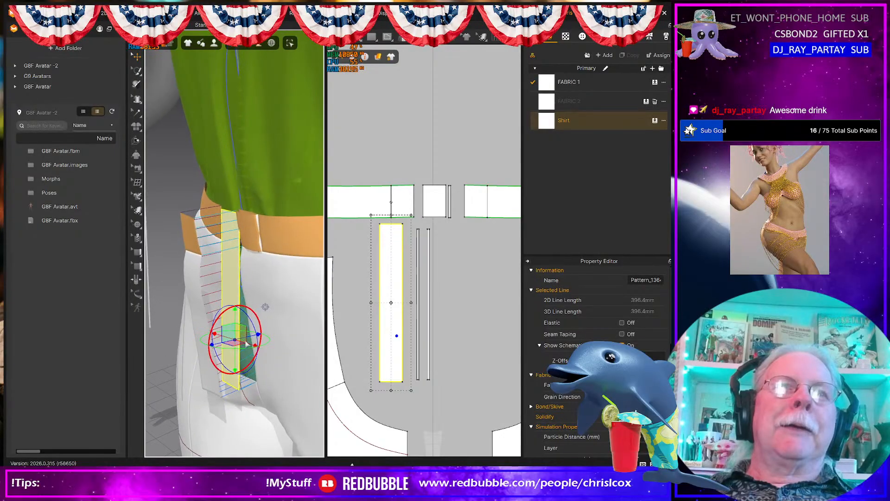
right_drag(210, 290, 229, 298)
key(b)
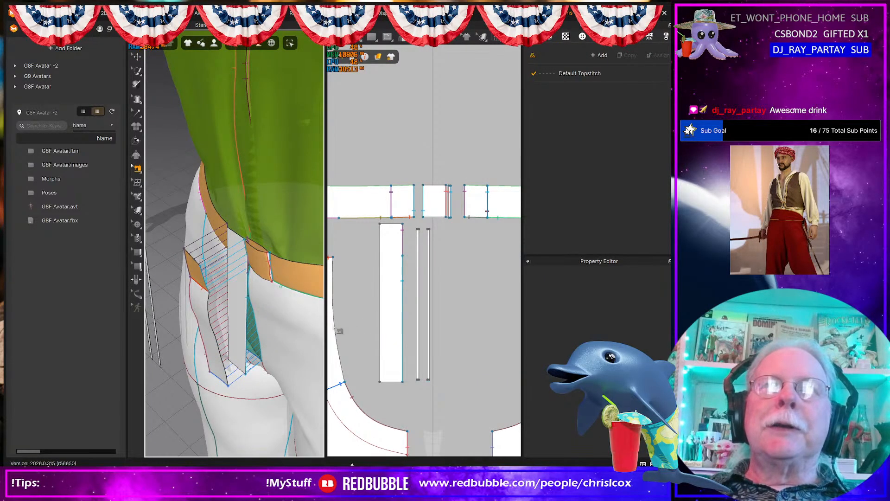
right_drag(268, 340, 231, 327)
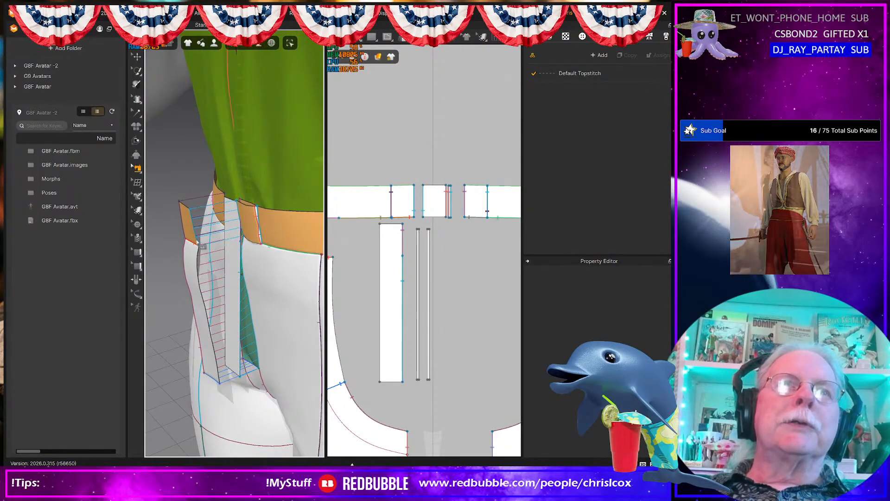
right_drag(248, 262, 191, 216)
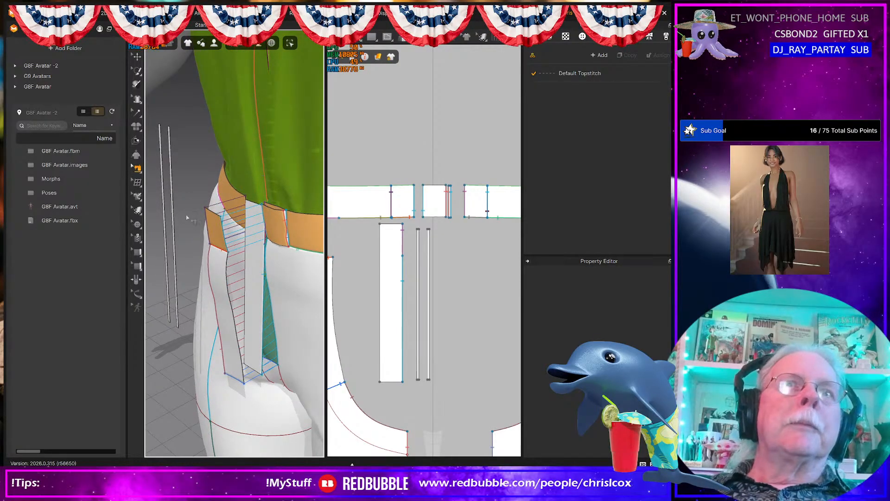
- Move the right-hand of the two narrow strip patterns in 3D from beside the avatar to the fly rectangle at the trouser opening
key(q)
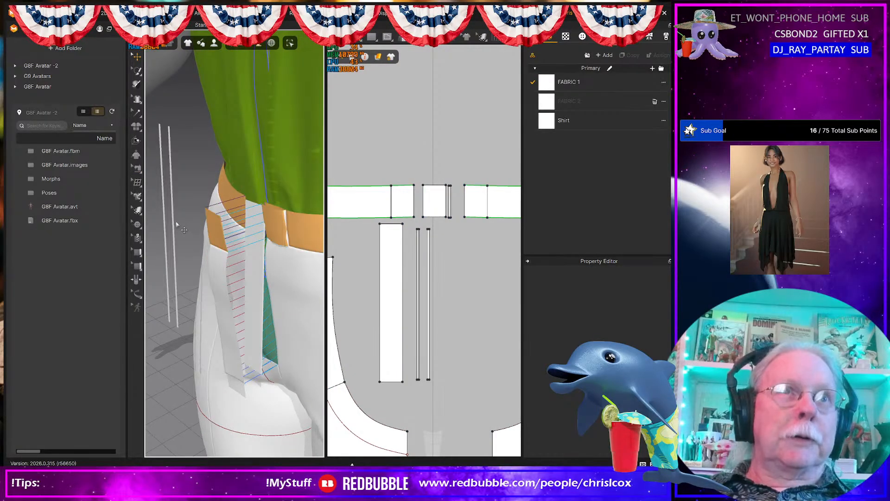
click(174, 224)
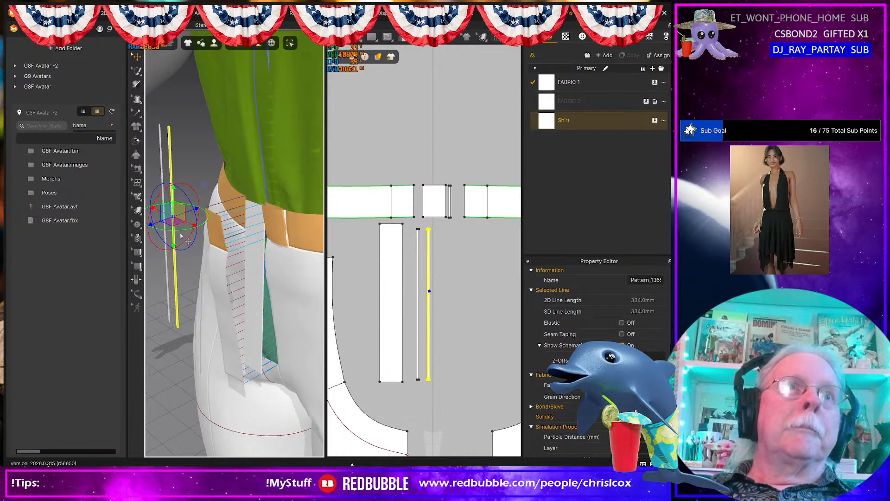
right_drag(181, 241, 195, 268)
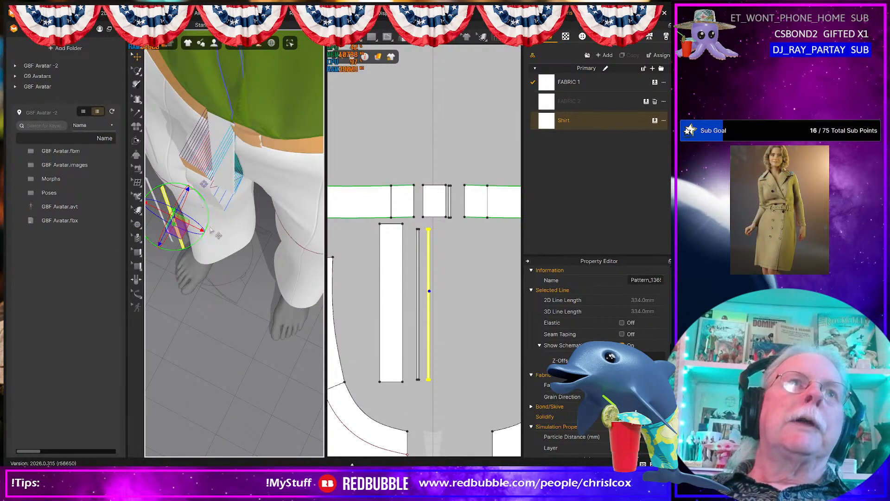
right_drag(218, 235, 182, 205)
drag(165, 211, 261, 260)
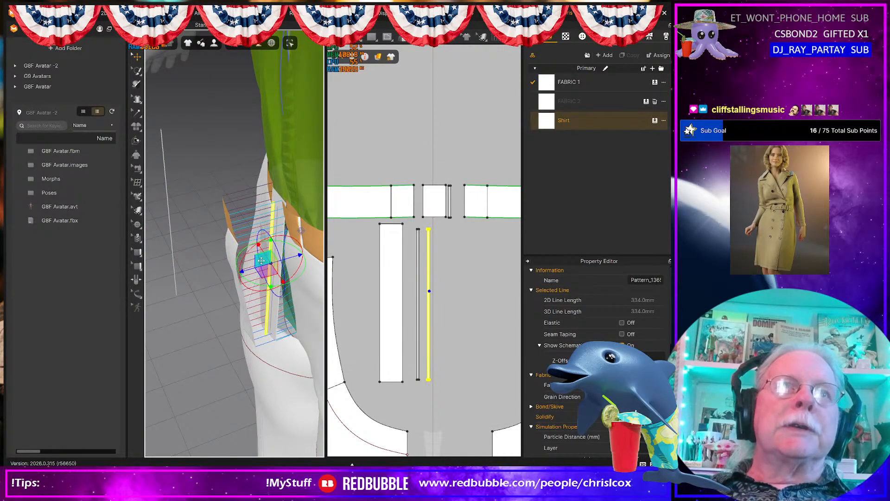
- Move the remaining narrow strip pattern in 3D to the fly opening, alongside the first strip and the fly rectangle
click(171, 237)
middle_drag(204, 243, 270, 236)
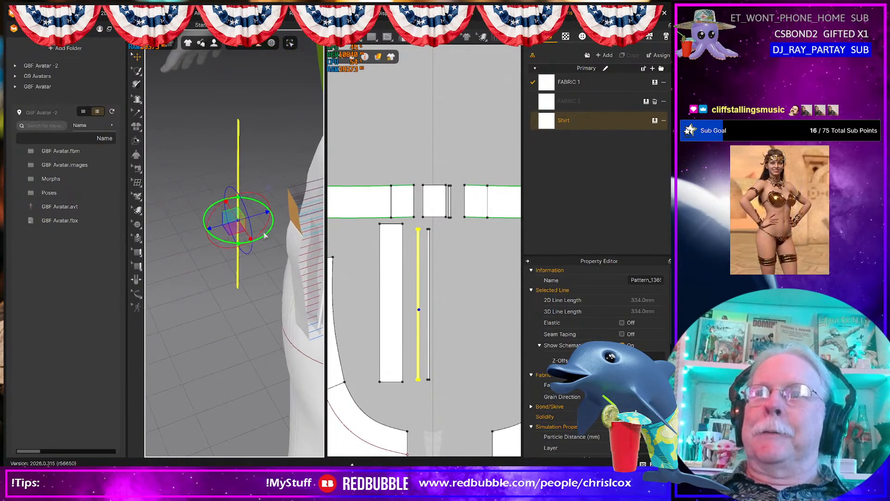
right_drag(260, 235, 261, 255)
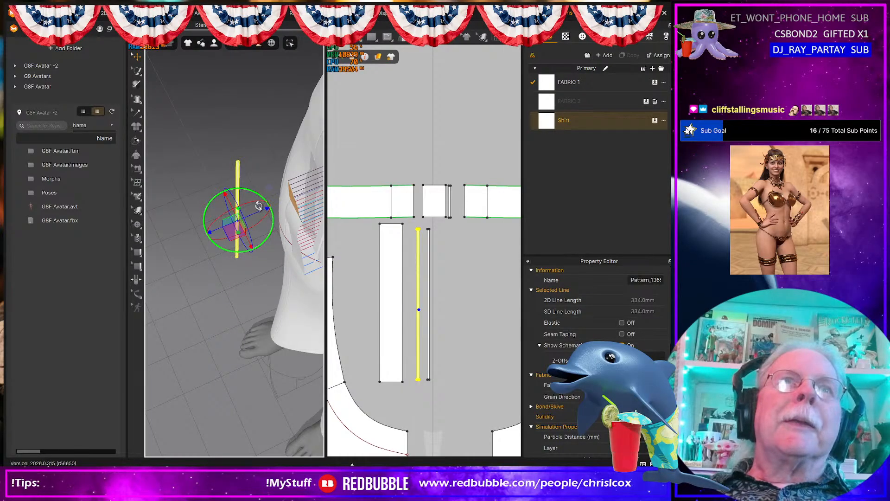
right_drag(259, 206, 245, 188)
middle_drag(254, 258, 203, 244)
right_drag(203, 243, 203, 239)
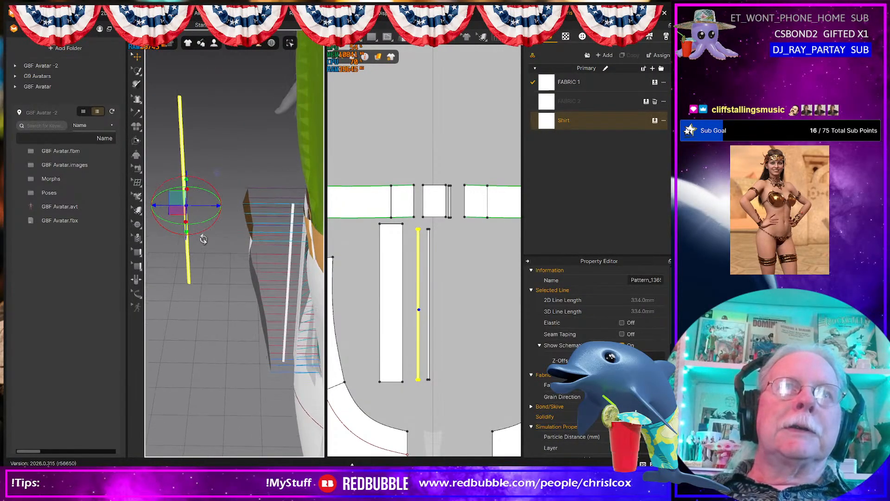
drag(178, 204, 276, 292)
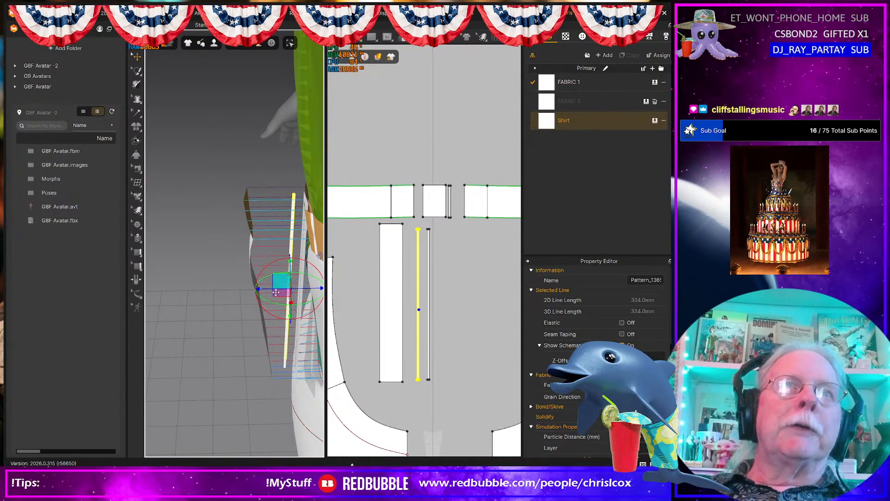
right_drag(276, 292, 345, 282)
scroll(438, 263, up, 2)
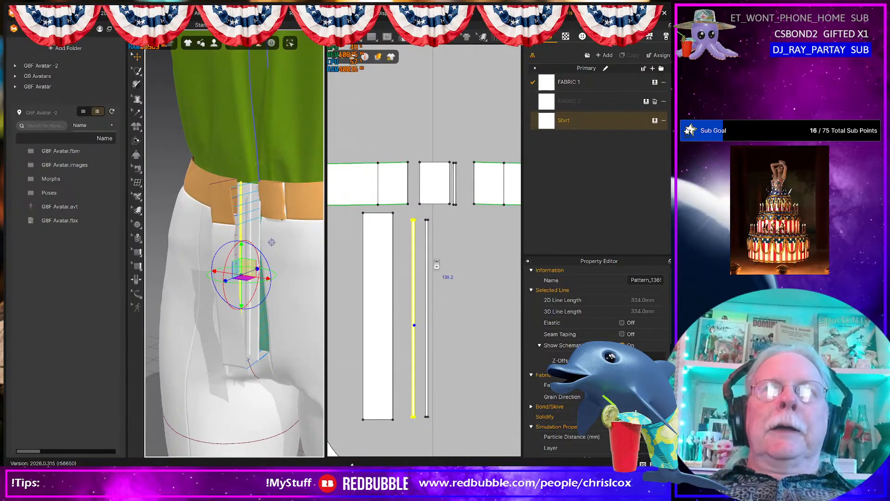
- Examine the waistband end section above the fly rectangle and the seam lines around the two narrow strips
right_drag(439, 264, 411, 257)
middle_drag(411, 257, 431, 252)
key(z)
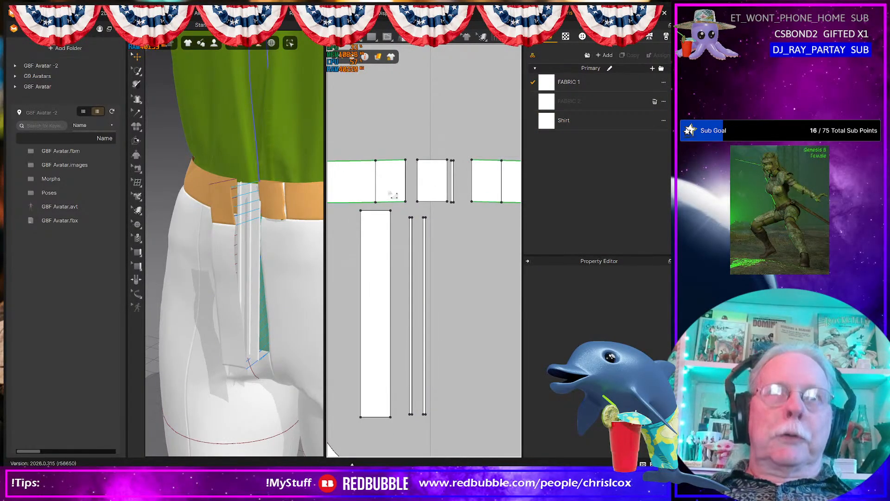
click(390, 185)
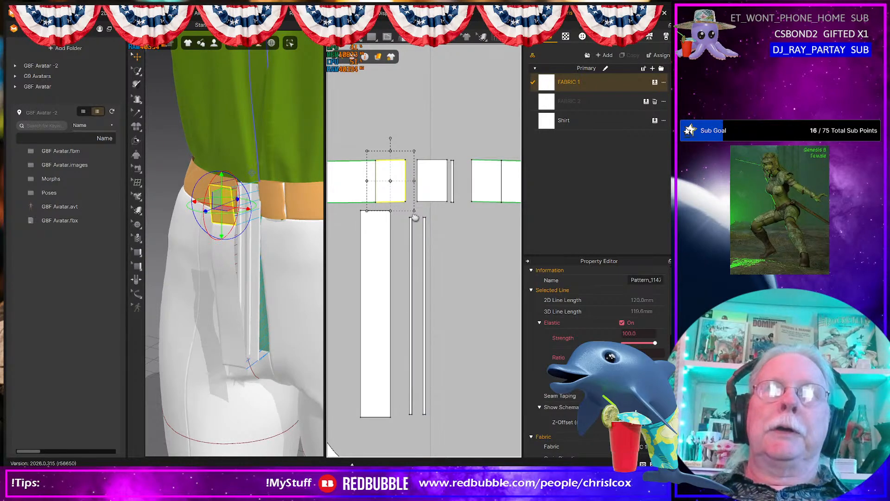
middle_drag(415, 217, 463, 192)
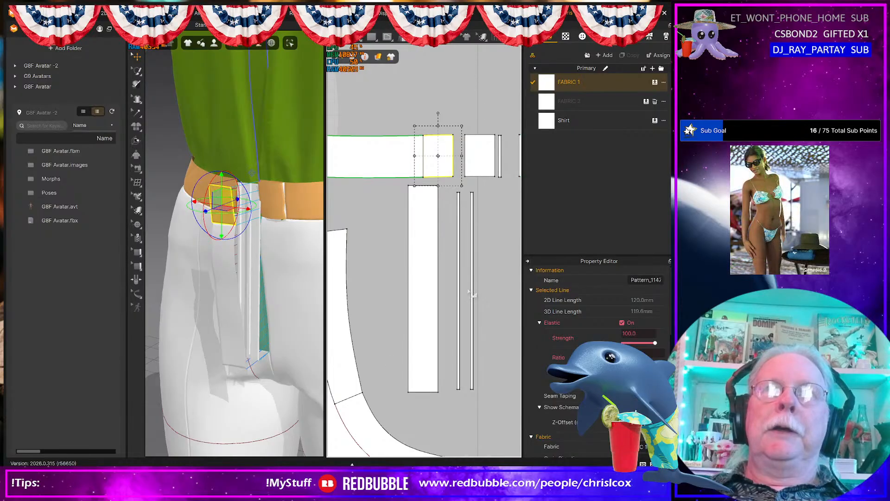
middle_drag(469, 291, 456, 302)
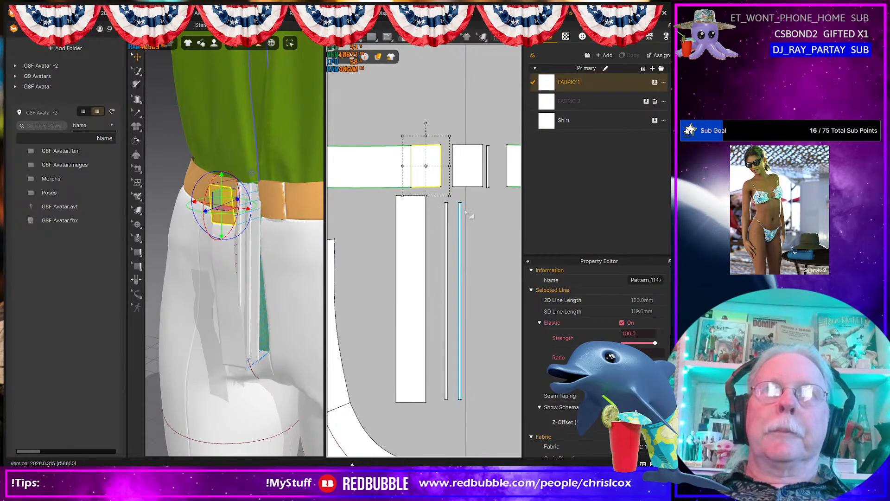
key(n)
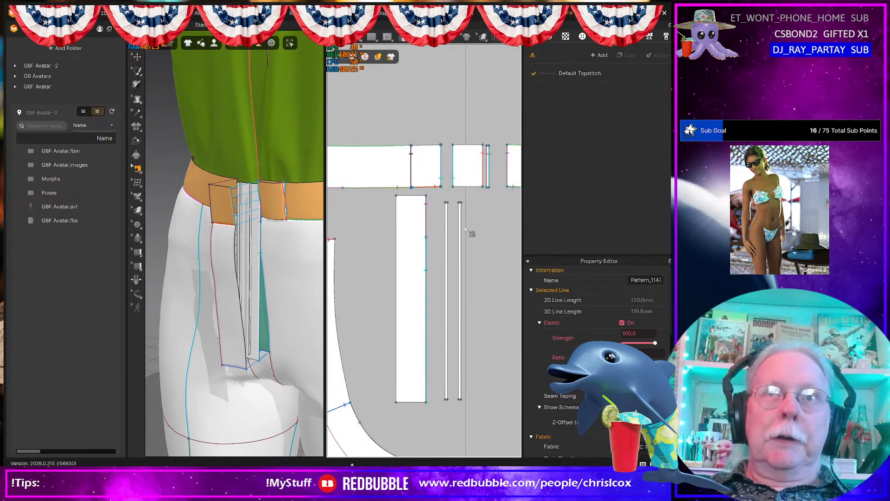
middle_drag(463, 228, 439, 224)
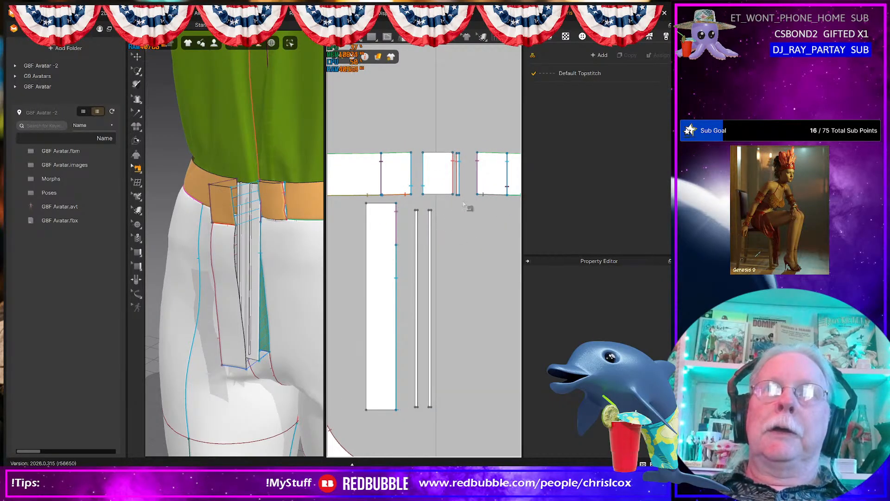
- Try to shift the opposite waistband end section toward the thin waistband strip in the 2D pattern layout
click(501, 183)
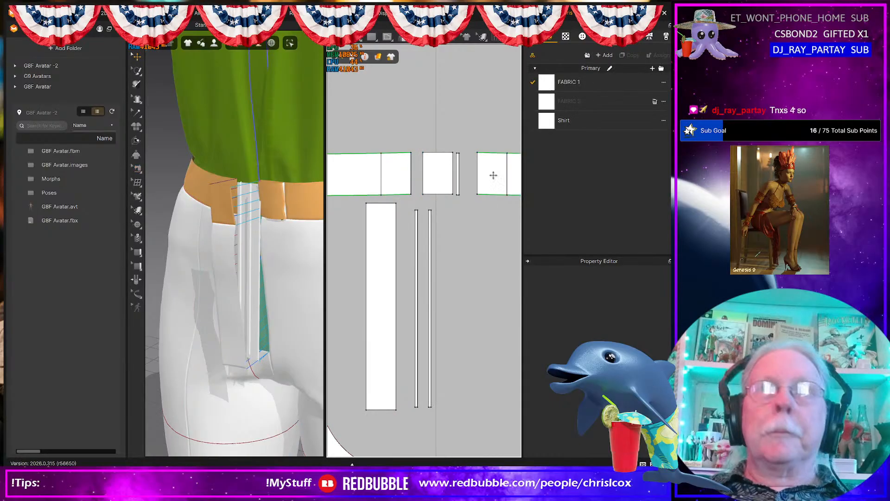
key(Left)
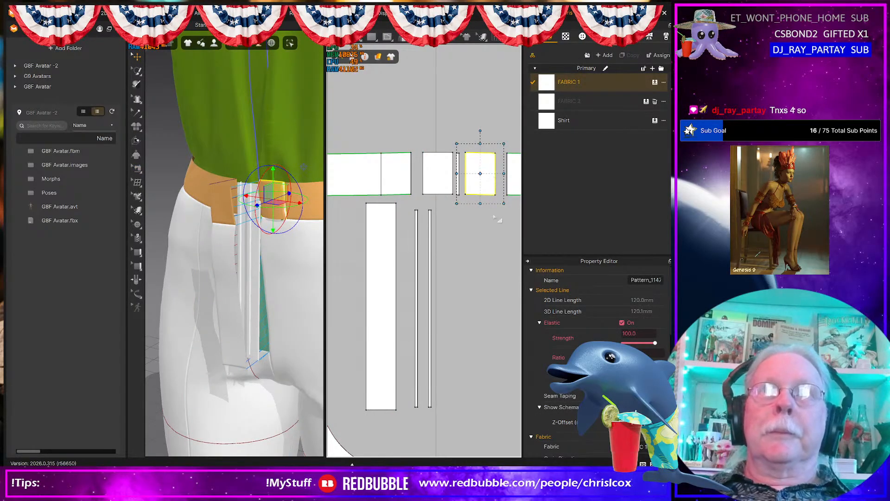
middle_drag(496, 217, 475, 219)
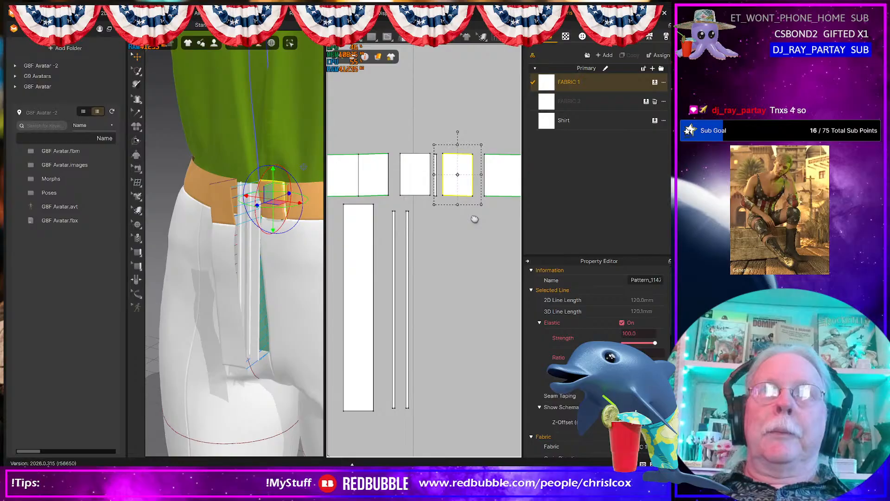
key(Right)
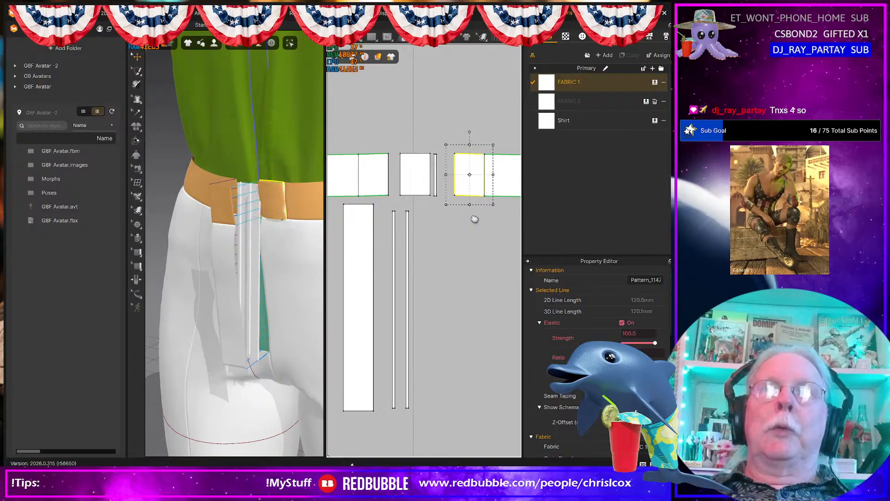
- Select the right-hand narrow strip and the wide fly rectangle in turn to check where each sits in the 3D fly opening
click(410, 223)
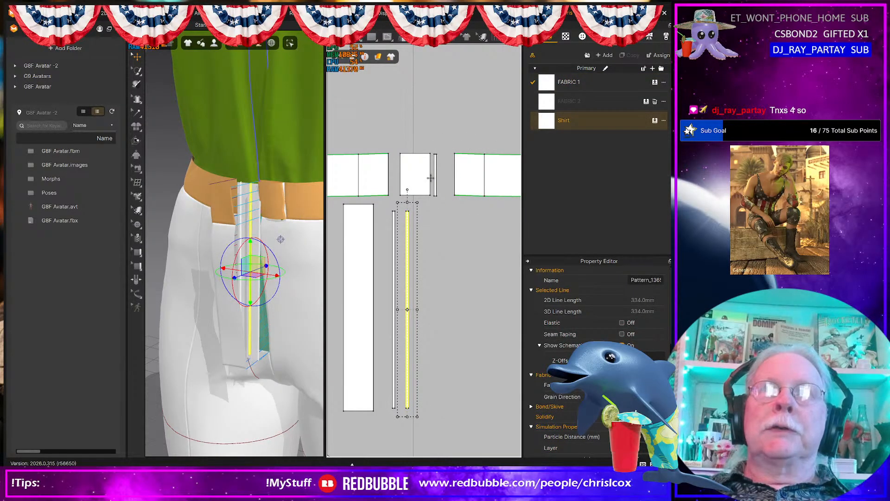
click(364, 221)
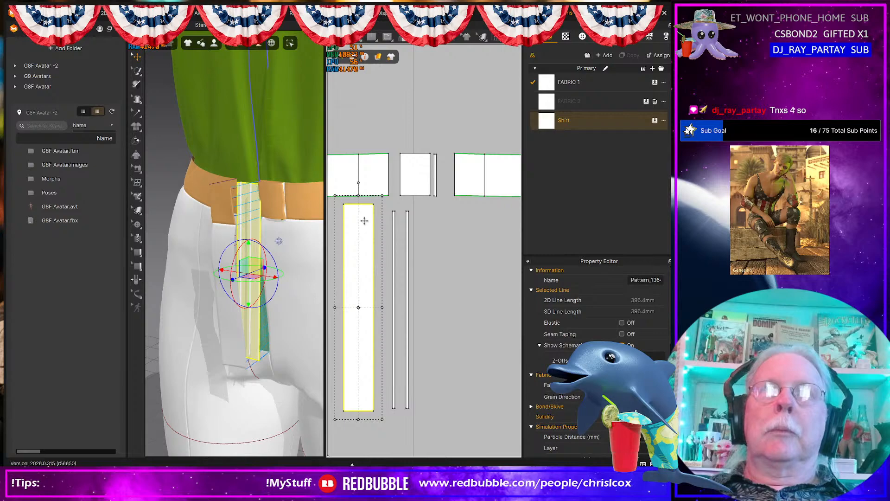
right_drag(300, 252, 317, 261)
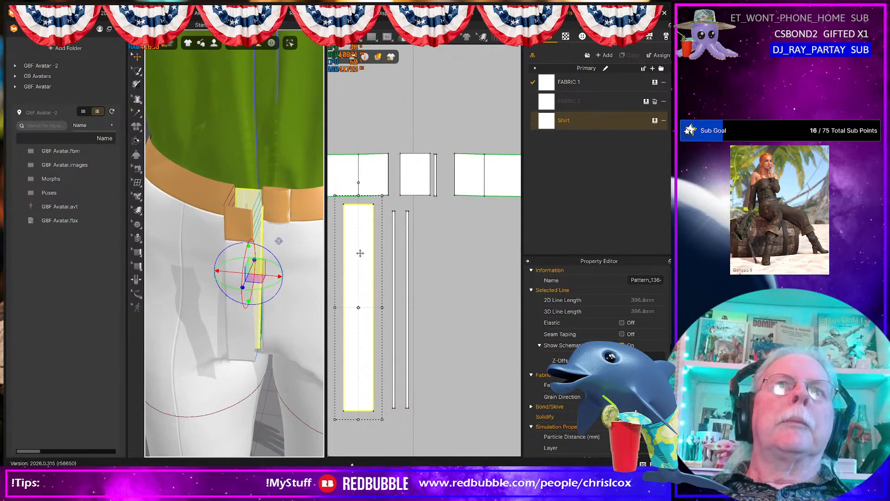
- Sew a long edge of each narrow strip to the matching long edge of the wide rectangular piece
right_drag(416, 304, 441, 302)
key(n)
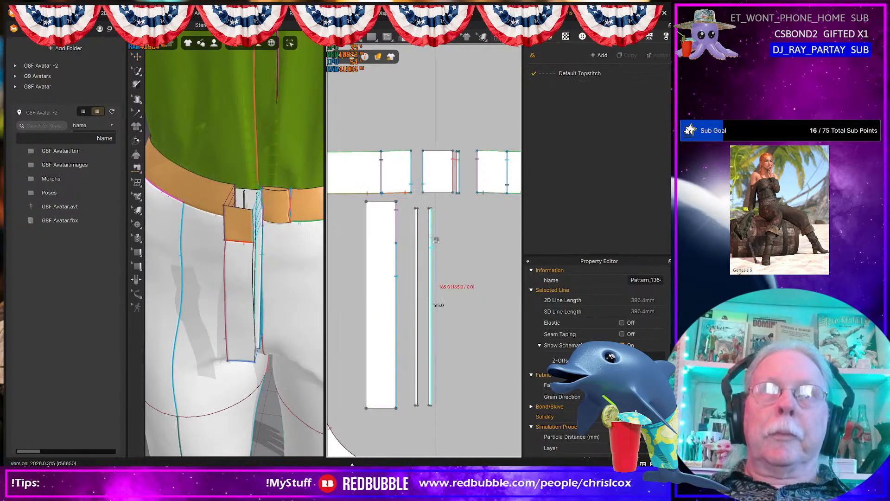
click(433, 233)
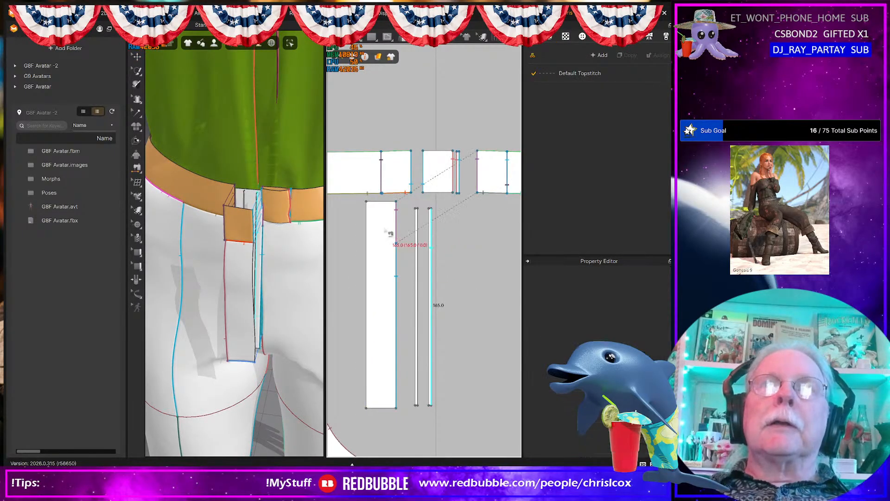
click(410, 234)
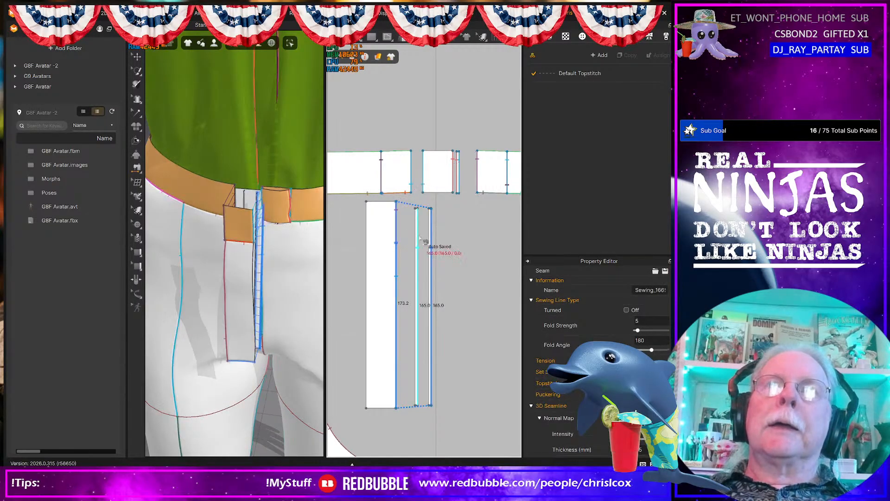
click(418, 238)
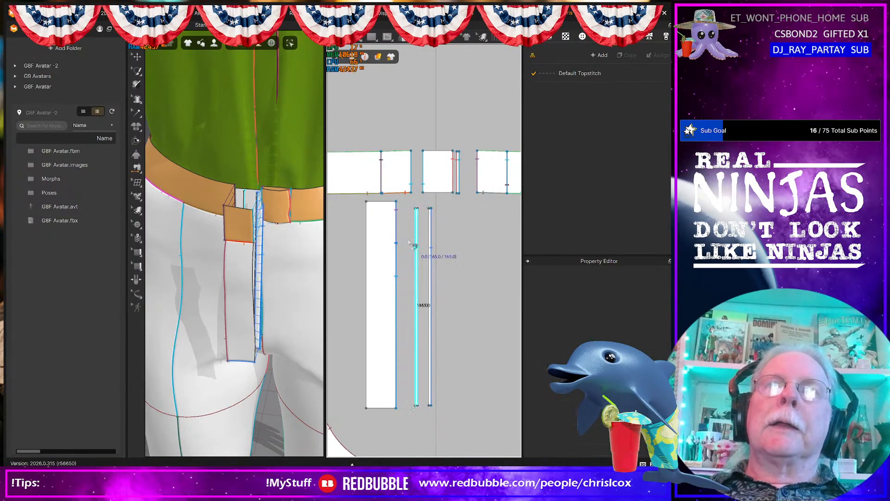
click(368, 246)
scroll(457, 259, up, 3)
scroll(457, 262, down, 2)
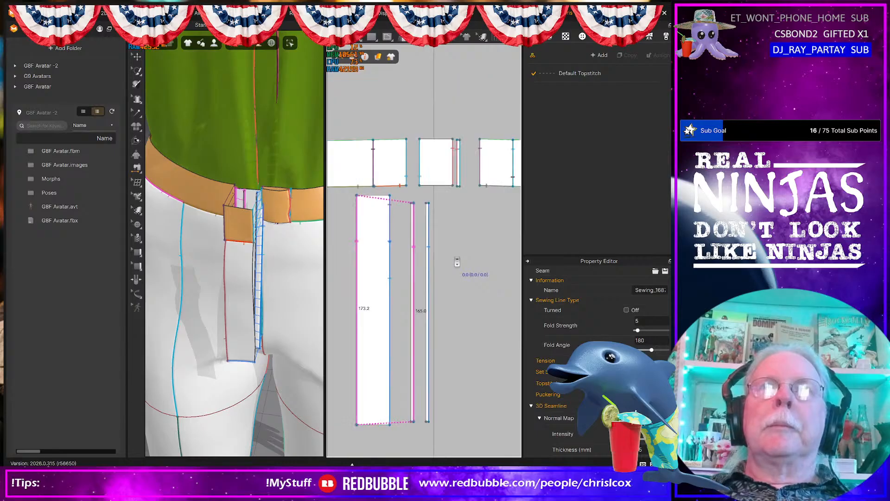
- Sew the waistband tab's outer end edge to the upper 35 mm of the narrow strip farther from the wide rectangle
scroll(457, 259, down, 2)
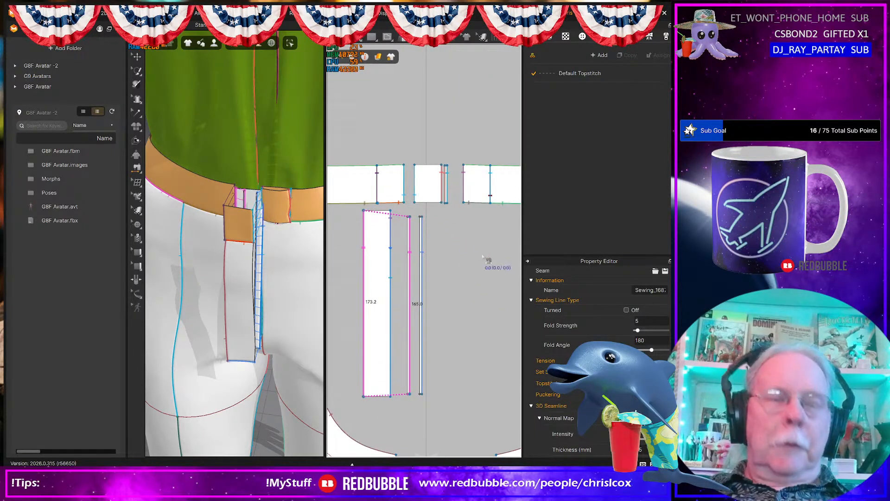
click(402, 170)
click(404, 201)
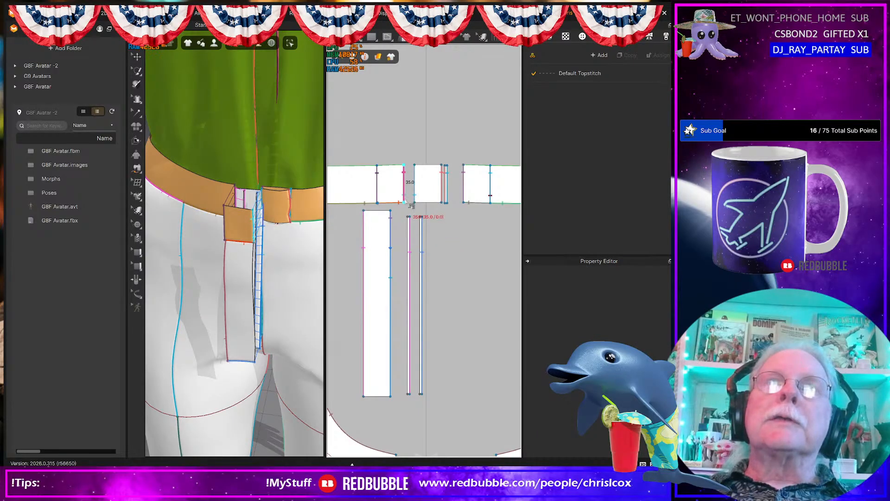
click(421, 217)
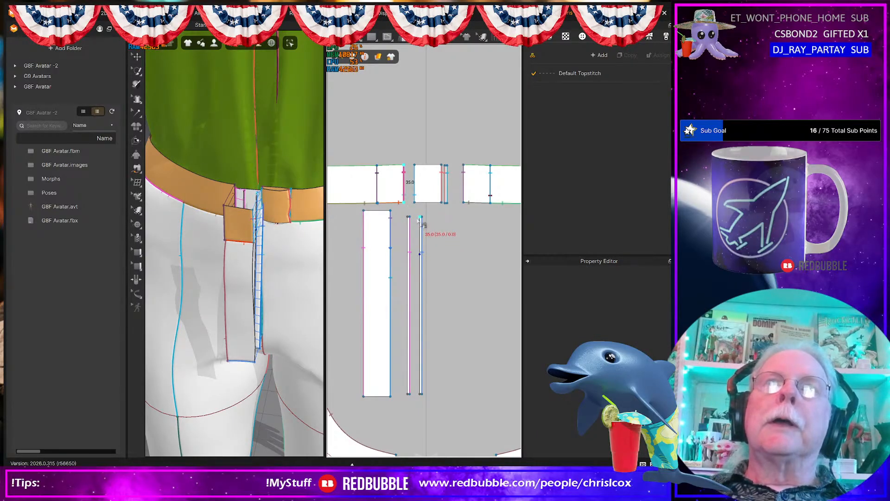
click(423, 258)
- Sew the remaining 130 mm of that narrow strip to the fly extension's outer edge, starting at the waist
click(420, 255)
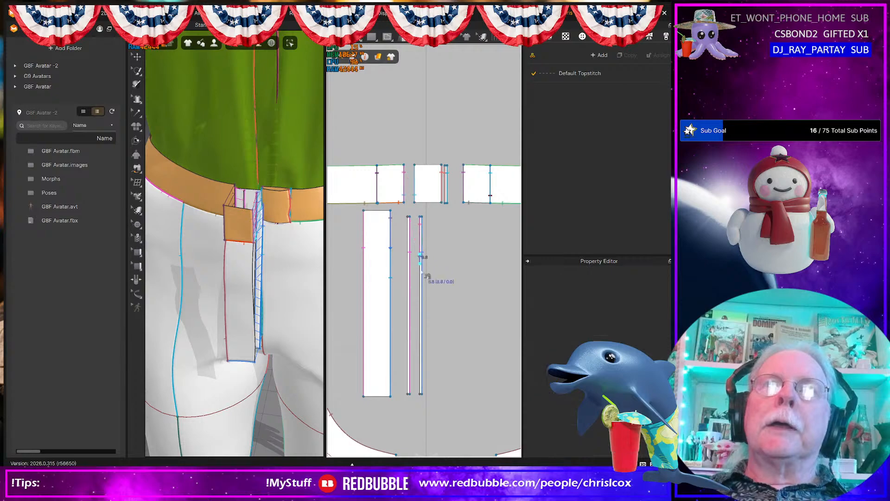
click(420, 396)
middle_drag(423, 394, 509, 351)
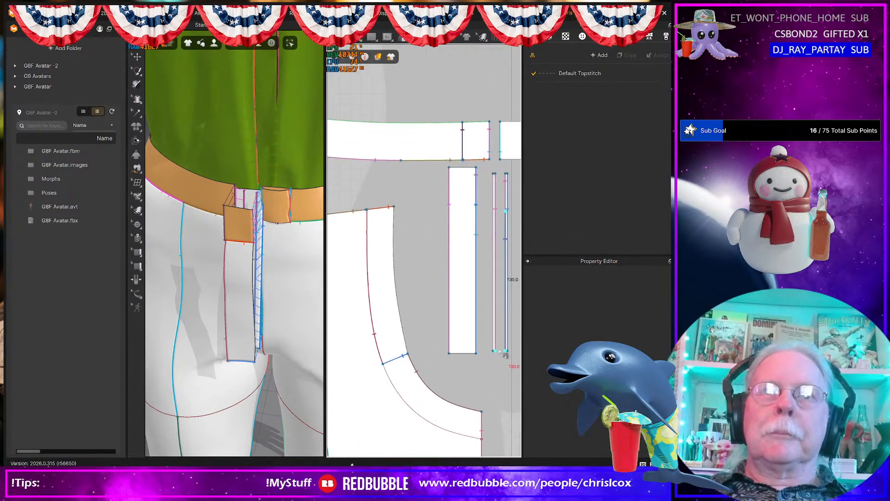
click(394, 208)
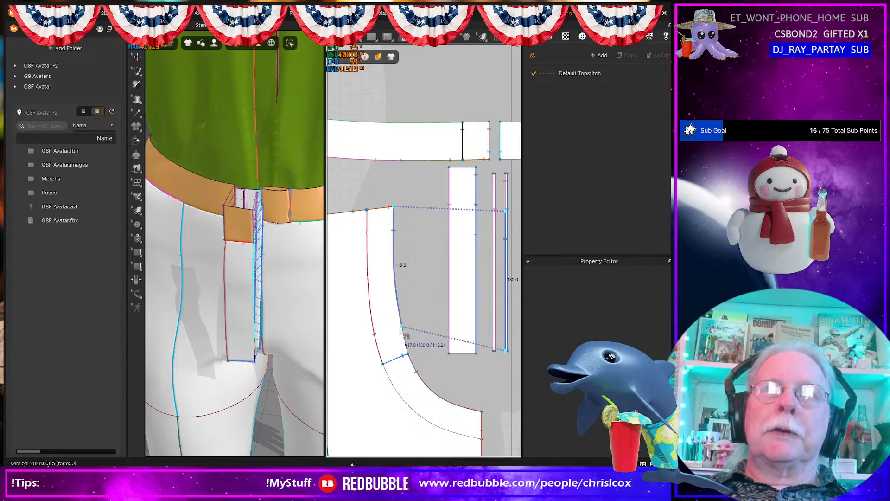
click(408, 345)
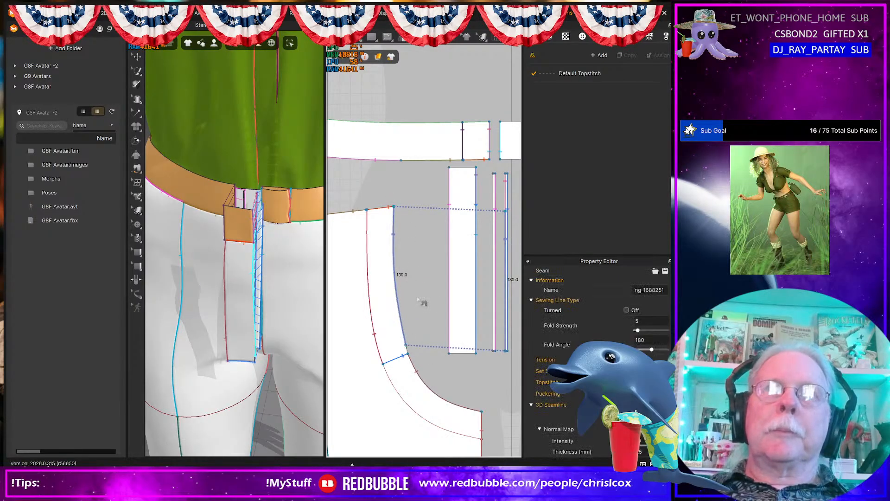
- Shift the waistband tab and the fly extension together sideways in the 2D layout, exposing the internal edges beneath them
middle_drag(421, 302, 403, 314)
key(a)
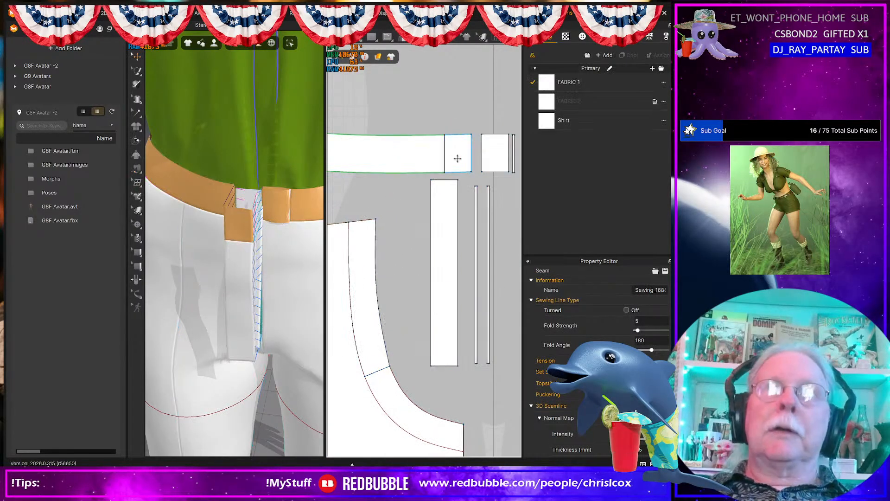
click(457, 156)
shift+click(366, 277)
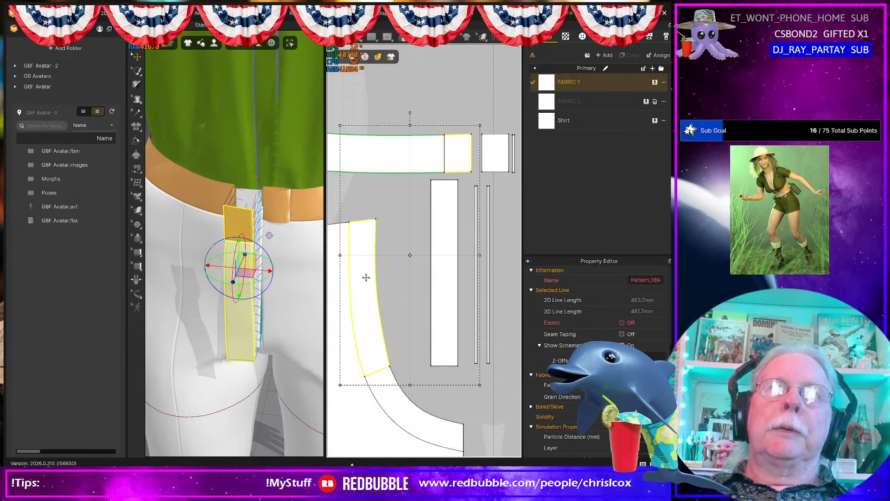
key(Right)
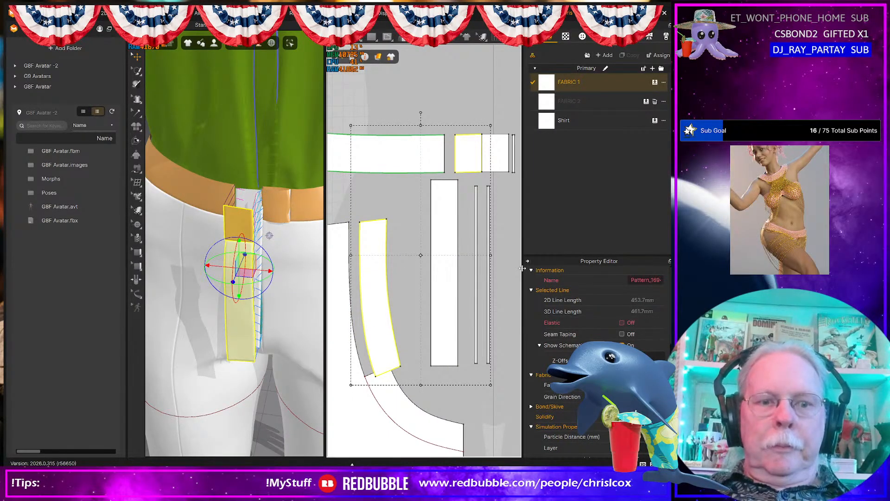
- Sew the waistband tab's inner edge to the upper 35 mm of the narrow strip nearer the wide rectangle
key(m)
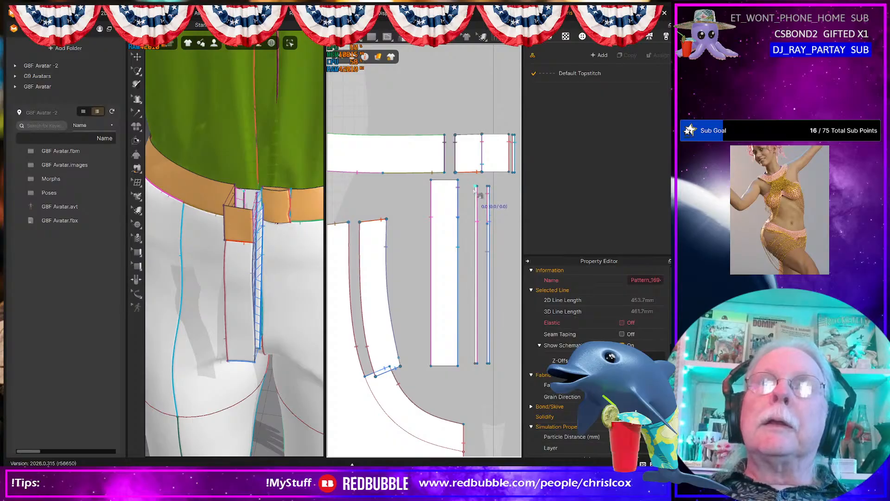
click(456, 136)
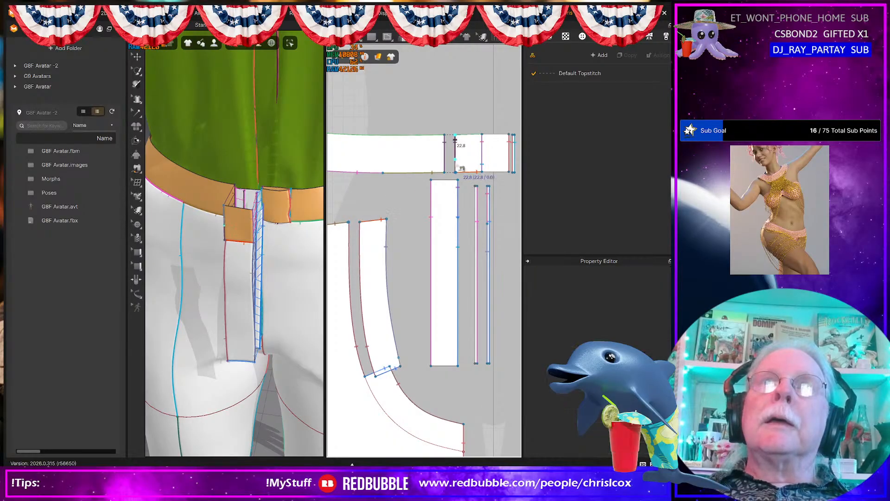
click(457, 172)
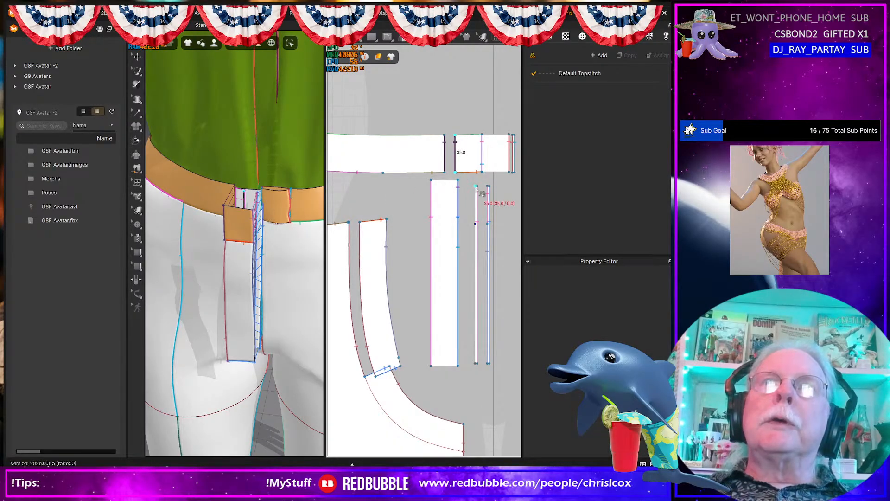
click(475, 187)
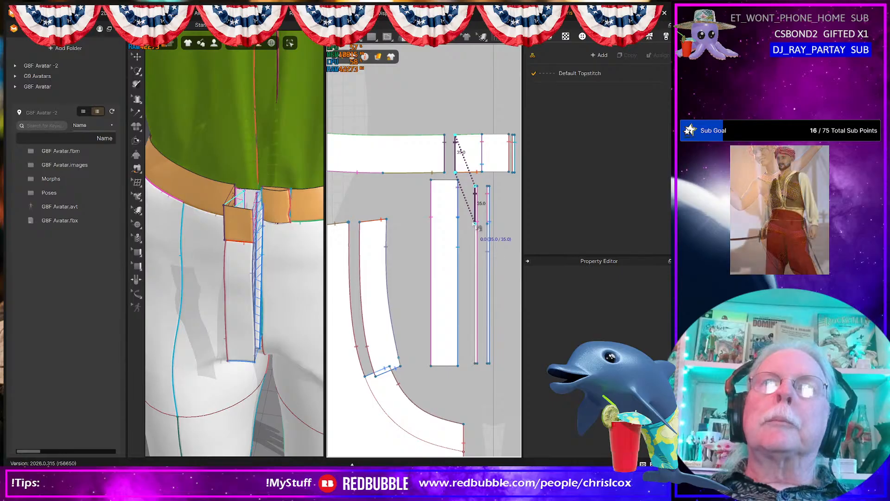
click(475, 224)
- Sew the remaining 130 mm of that strip to the pants front's exposed fly edge, starting at the waist
click(476, 225)
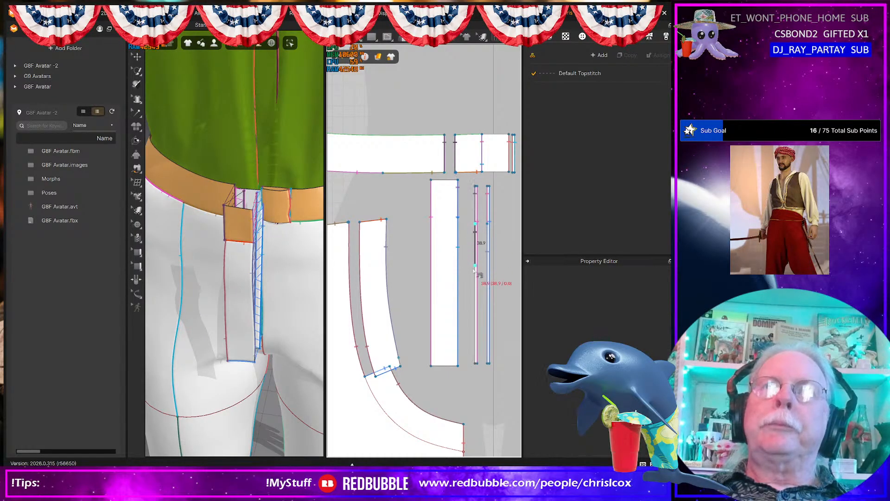
click(475, 364)
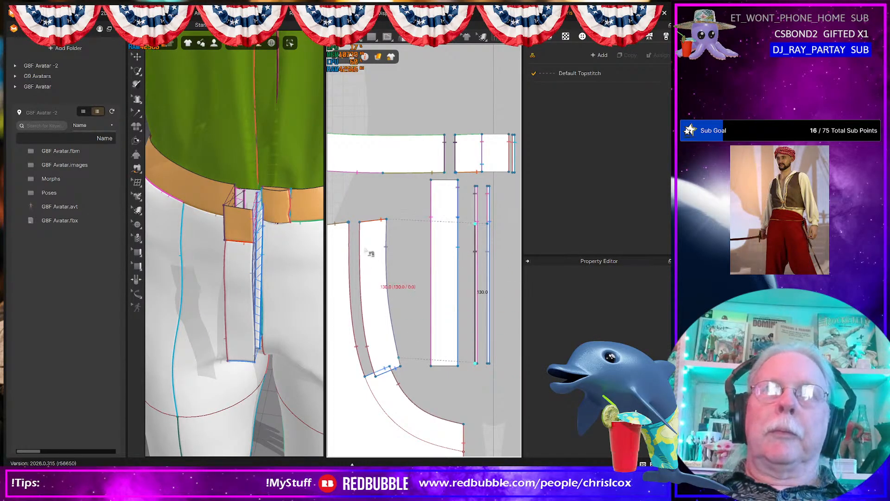
click(349, 223)
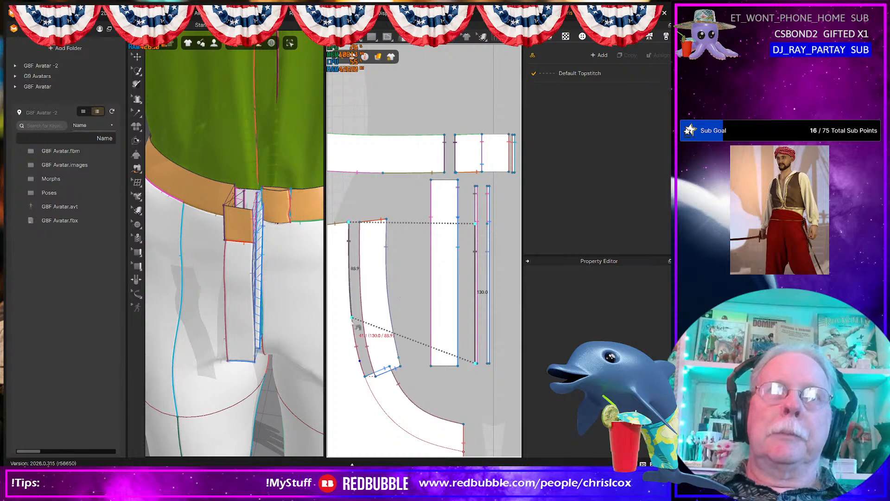
click(367, 364)
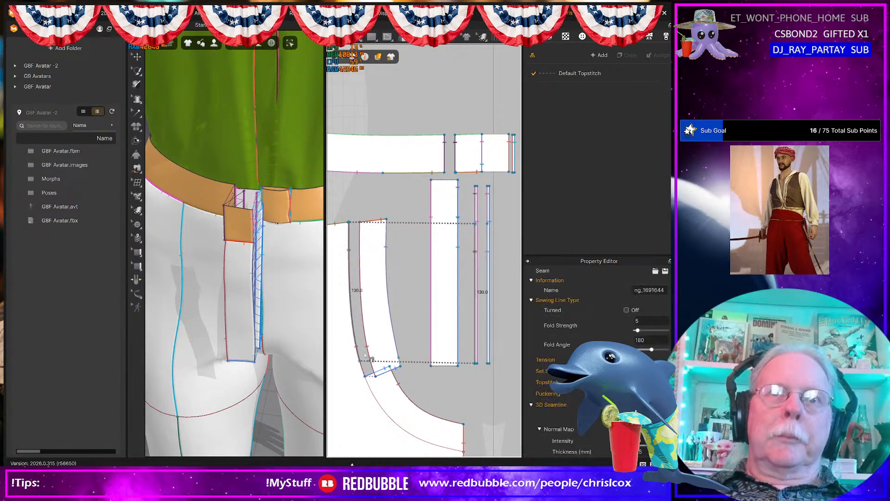
- Move the fly extension and waistband tab back against their neighbouring pieces in the 2D layout, and simulate the garment
click(375, 338)
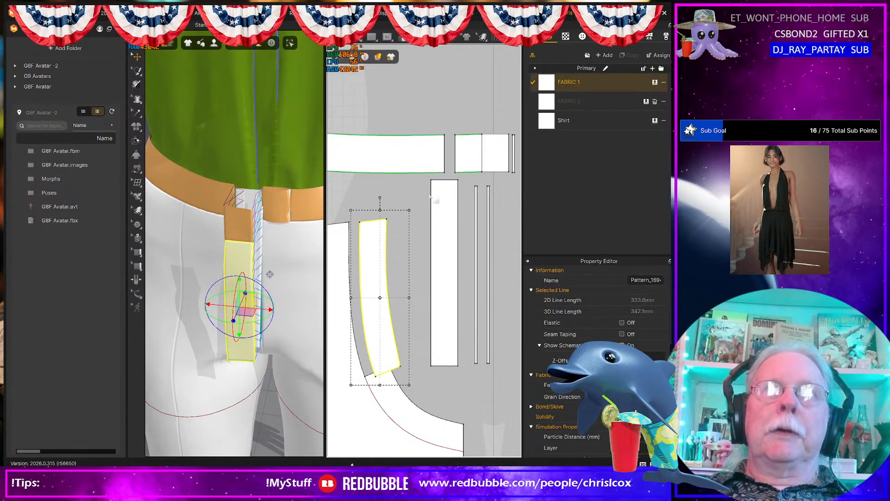
shift+drag(466, 161, 456, 161)
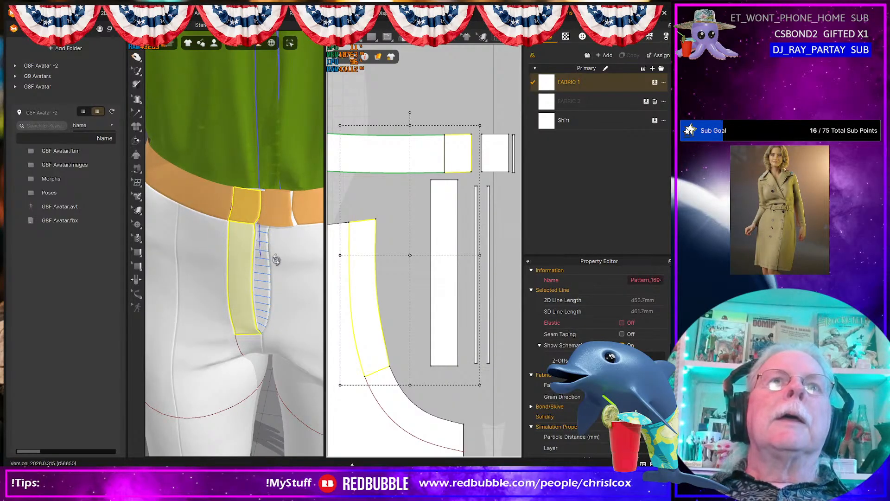
- Pull the fly extension sideways in the 3D simulation and inspect how the gusset beside it drapes
right_drag(258, 260, 291, 236)
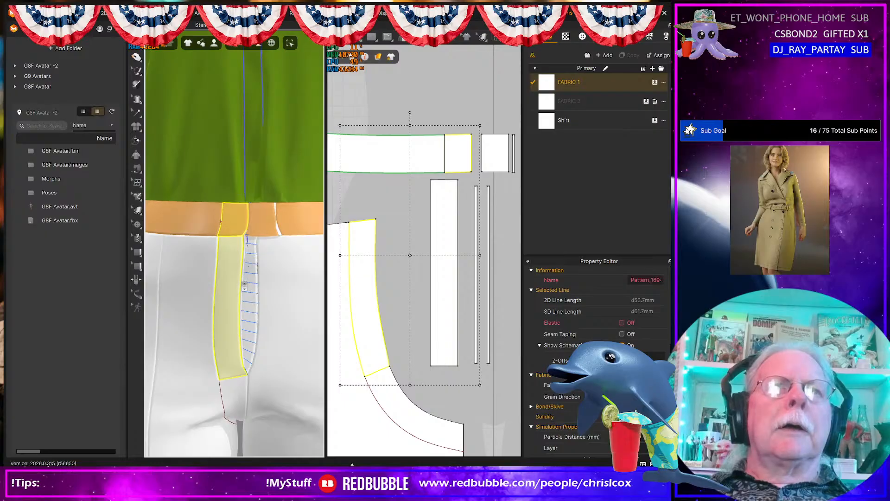
scroll(245, 286, up, 2)
right_drag(246, 287, 242, 235)
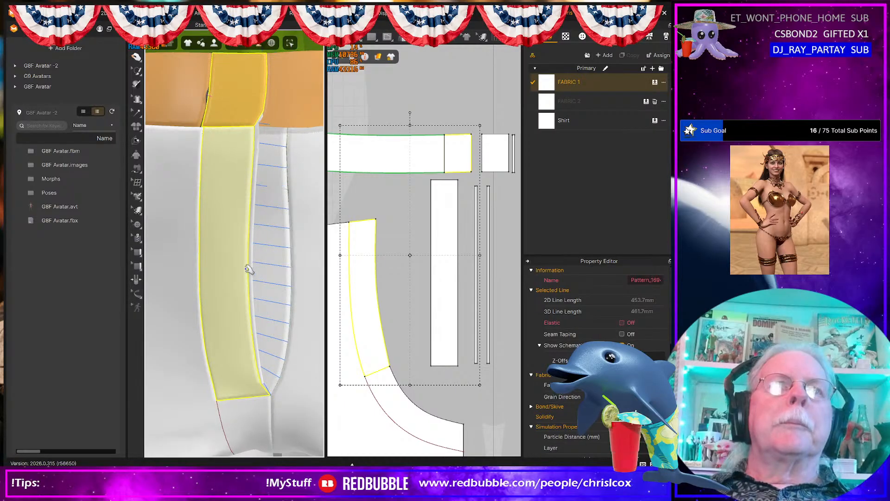
drag(245, 259, 267, 277)
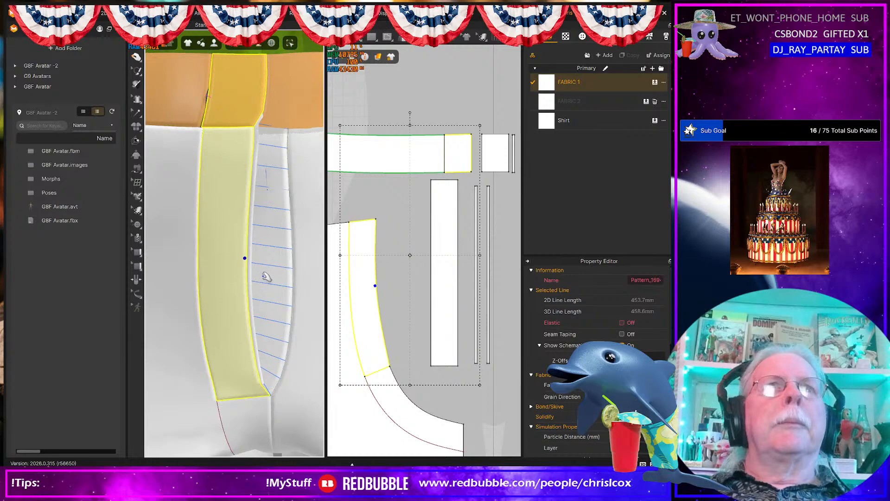
right_drag(245, 272, 260, 261)
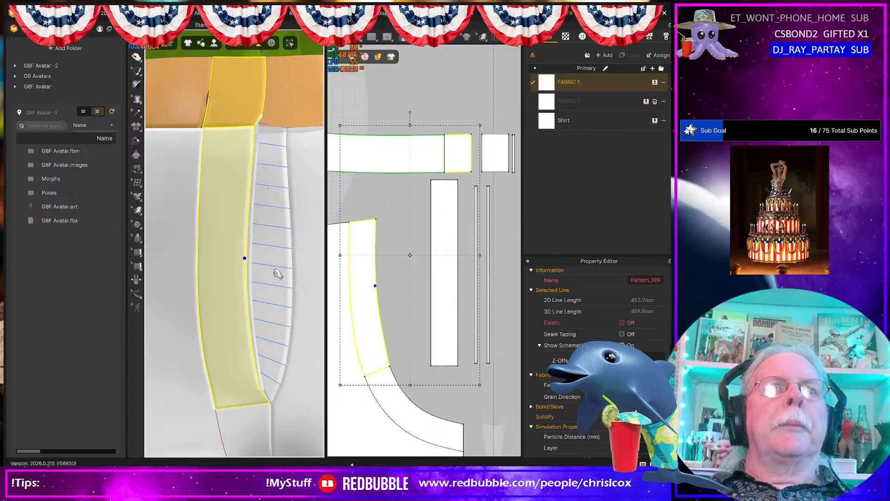
- Try to move the waistband tab and fly extension together outward from the body in 3D
click(277, 273)
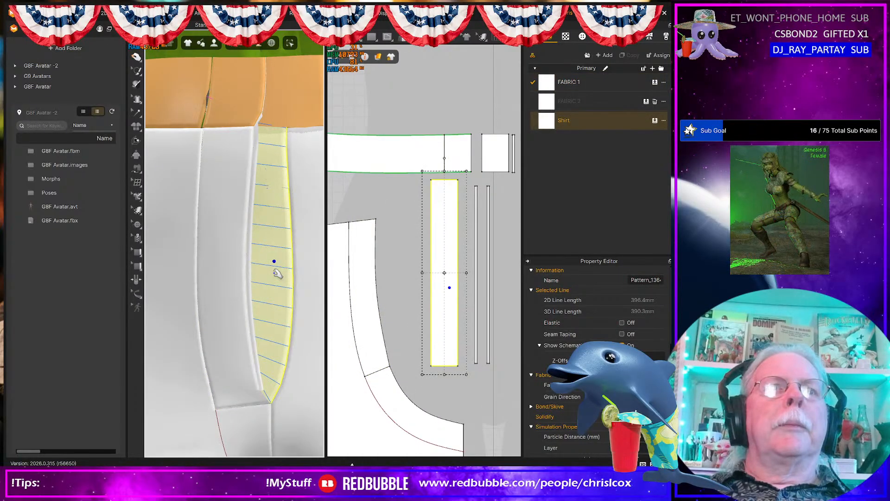
right_drag(280, 286, 278, 288)
click(239, 250)
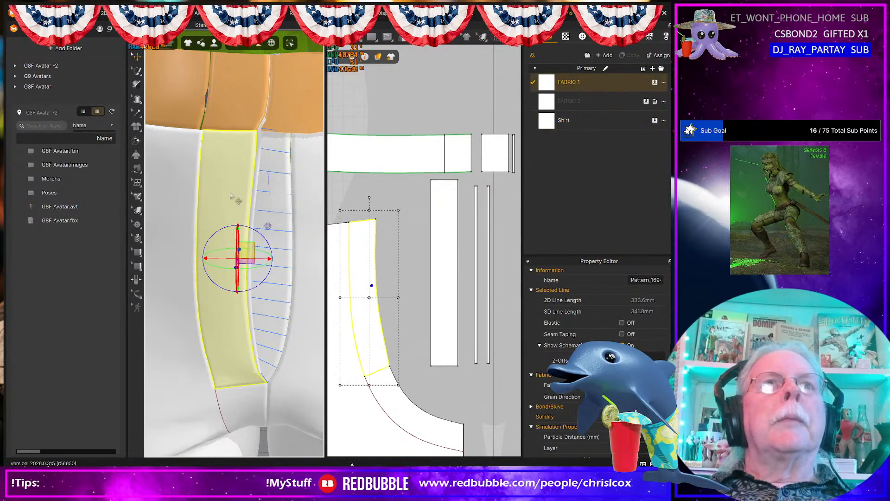
right_drag(264, 248, 226, 252)
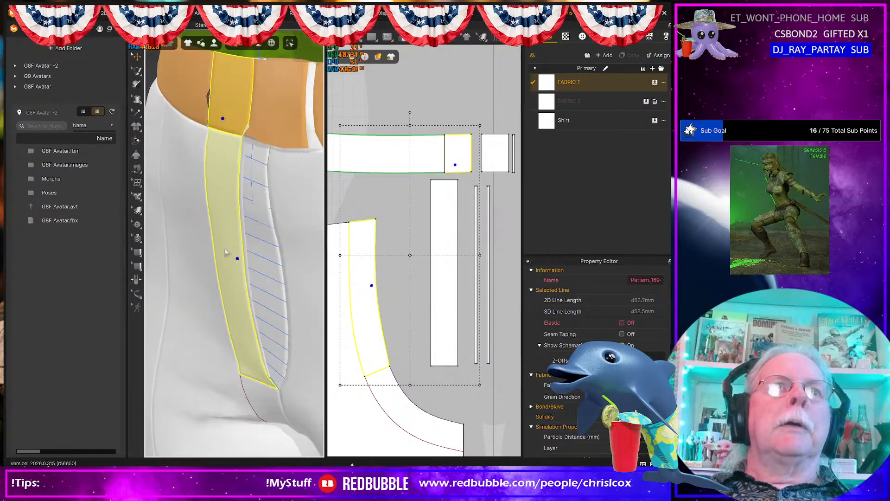
click(229, 246)
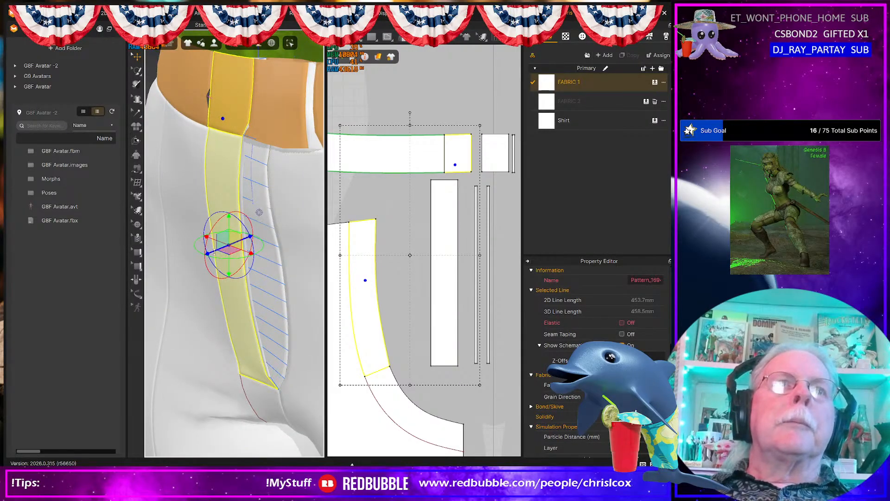
drag(203, 254, 182, 265)
key(ctrl+z)
- Shift the waistband tab and fly extension together sideways off the pants in 3D, simulate briefly, and undo the shift
click(232, 112)
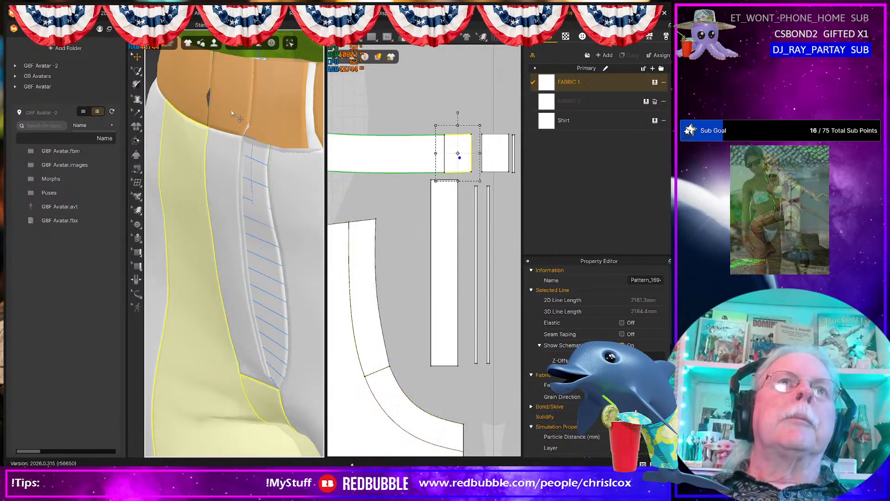
shift+click(231, 204)
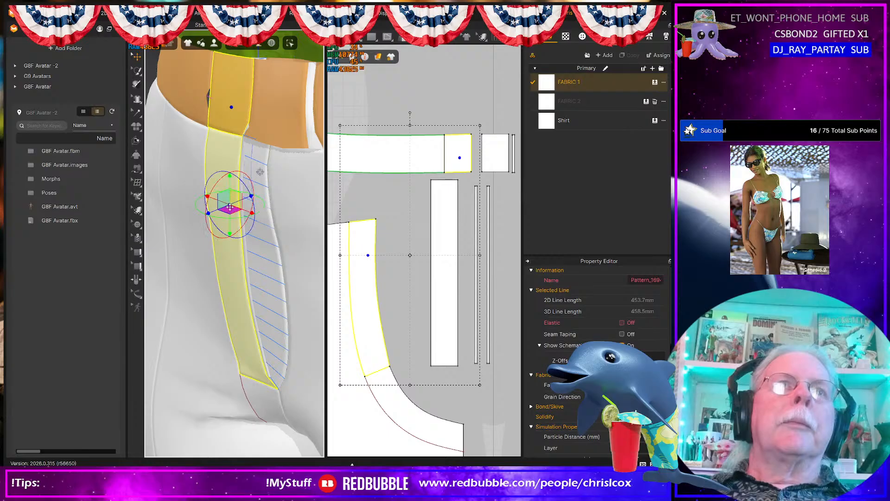
drag(223, 197, 186, 214)
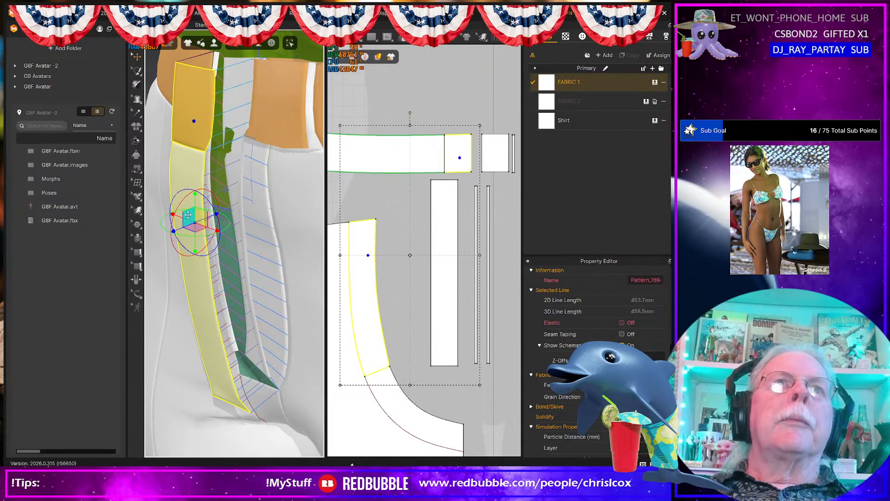
right_drag(241, 248, 246, 226)
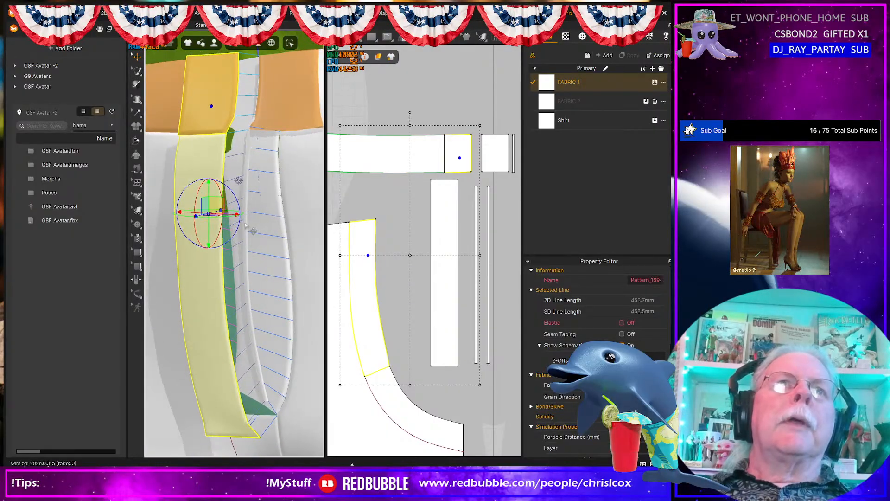
mouse_move(285, 258)
right_down()
mouse_move(357, 255)
mouse_move(291, 255)
right_up()
key(space)
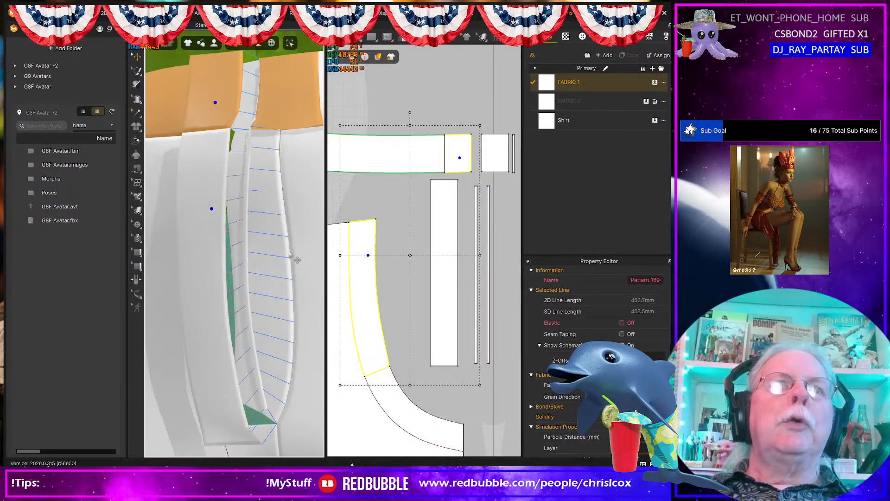
key(ctrl+z)
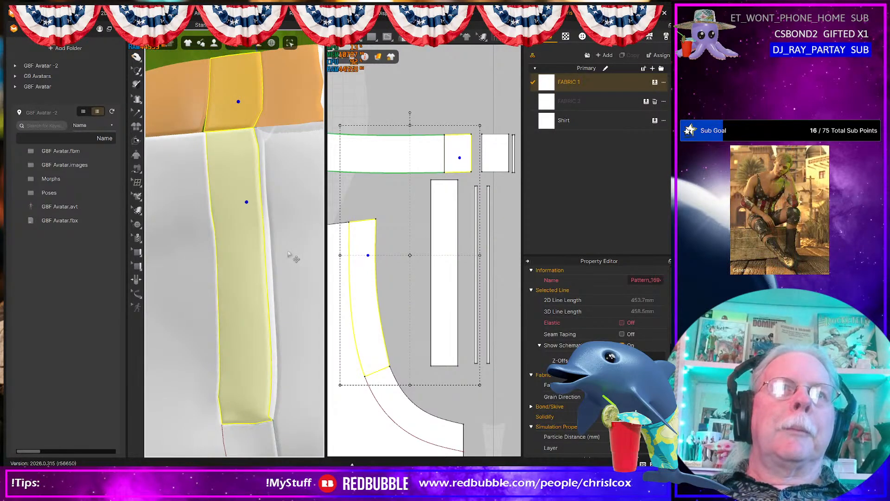
- Shorten the two long narrow strips equally by raising their lower ends together in the 2D layout
right_drag(286, 248, 289, 261)
scroll(289, 305, down, 2)
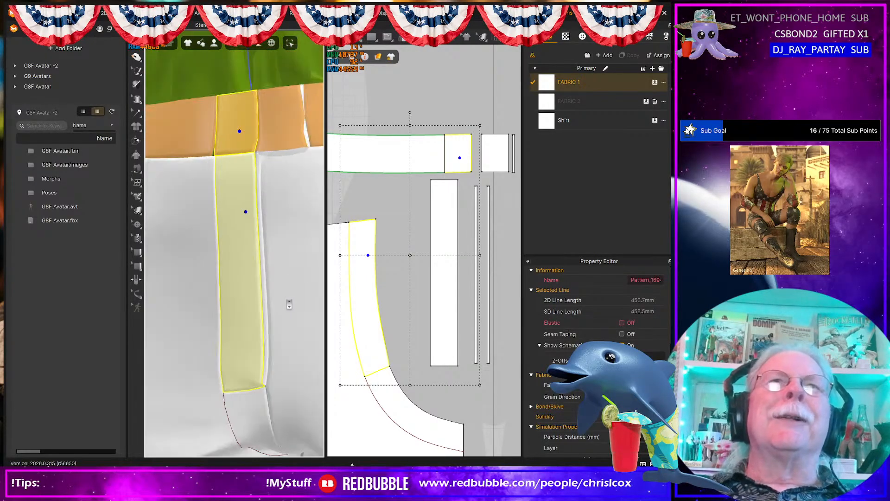
scroll(280, 290, down, 2)
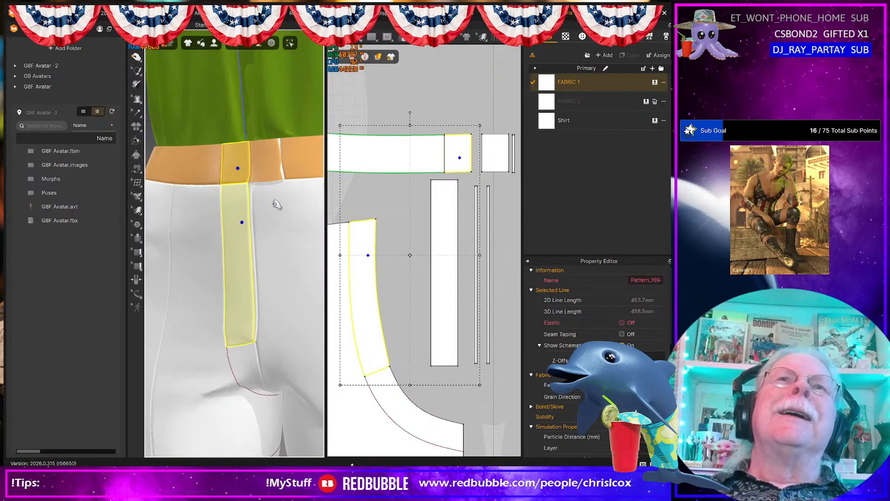
click(277, 154)
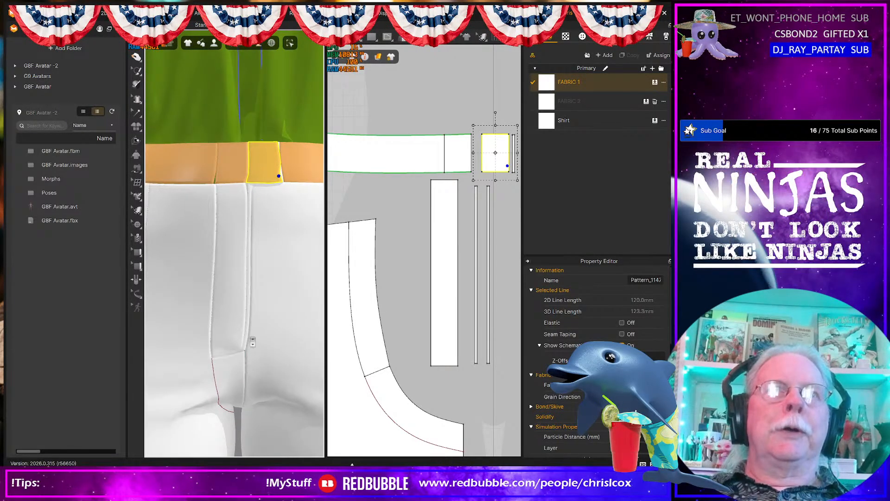
scroll(255, 336, down, 3)
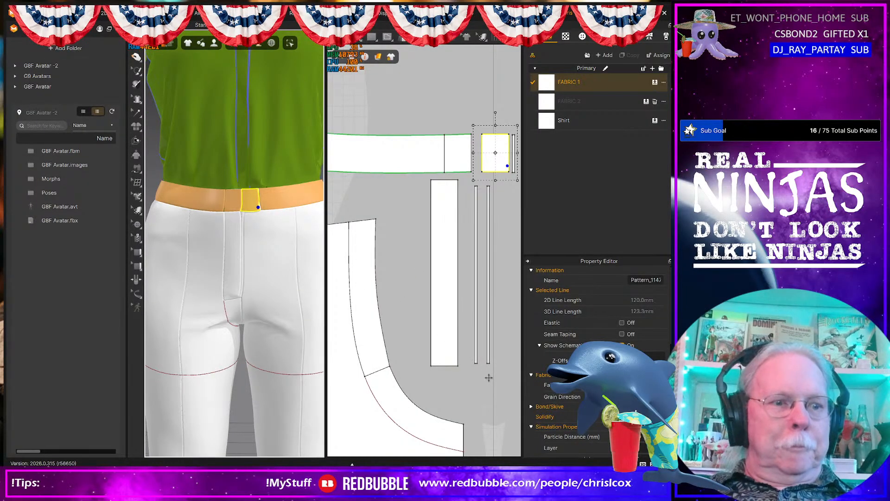
key(z)
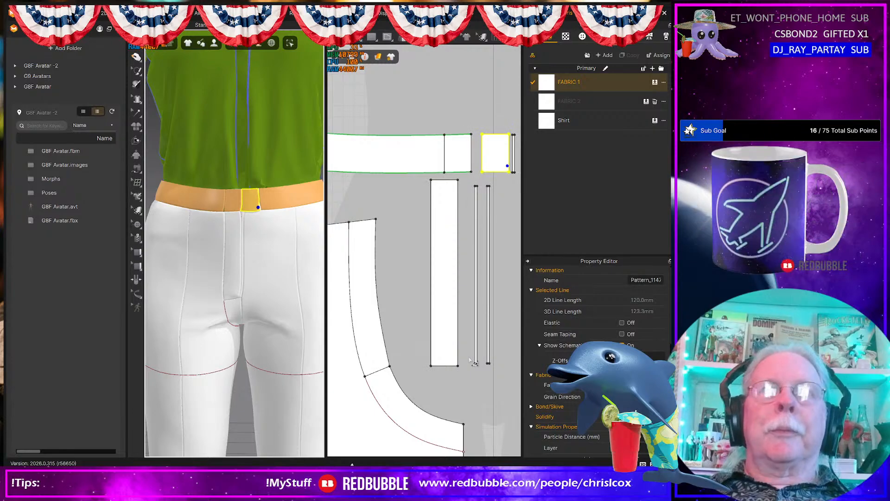
click(471, 361)
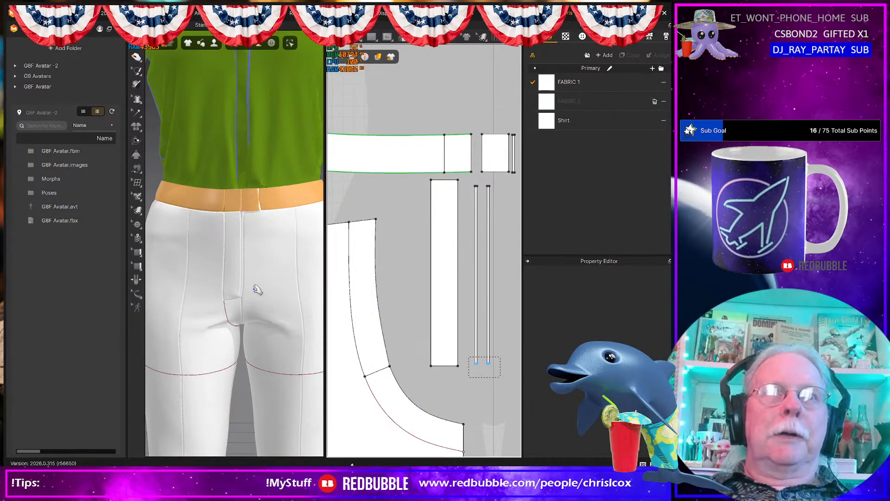
drag(469, 377, 500, 357)
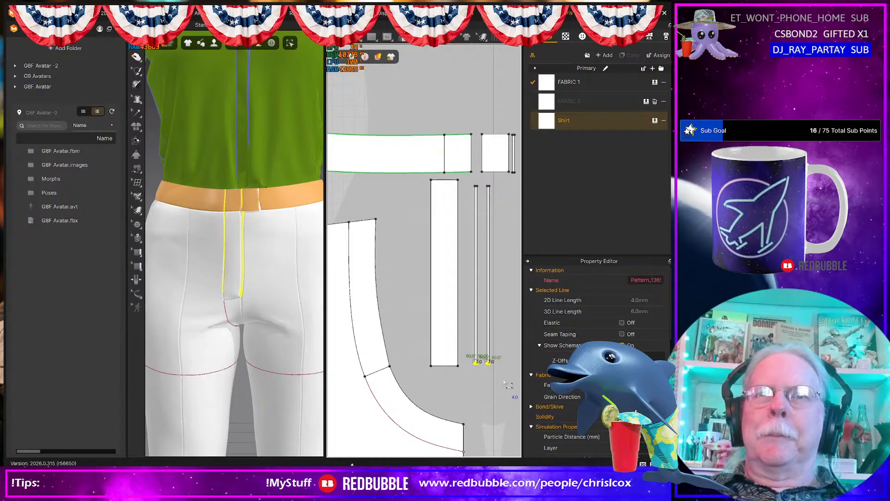
key(Up)
key(Up)
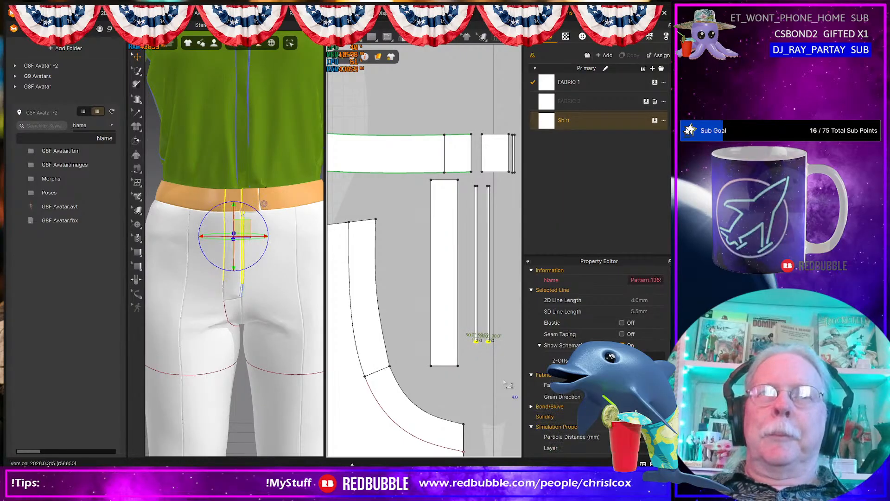
- Move the fly extension sideways off the pants front in the 2D layout to expose the front's fly edge
key(m)
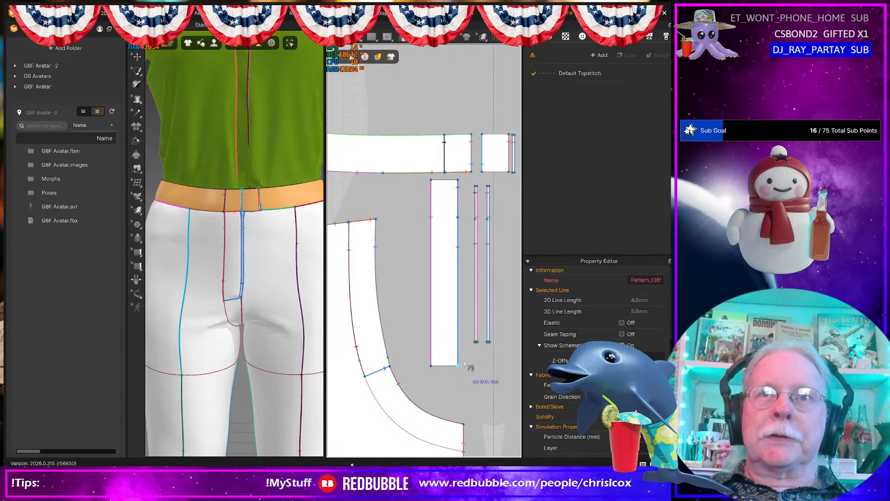
click(476, 335)
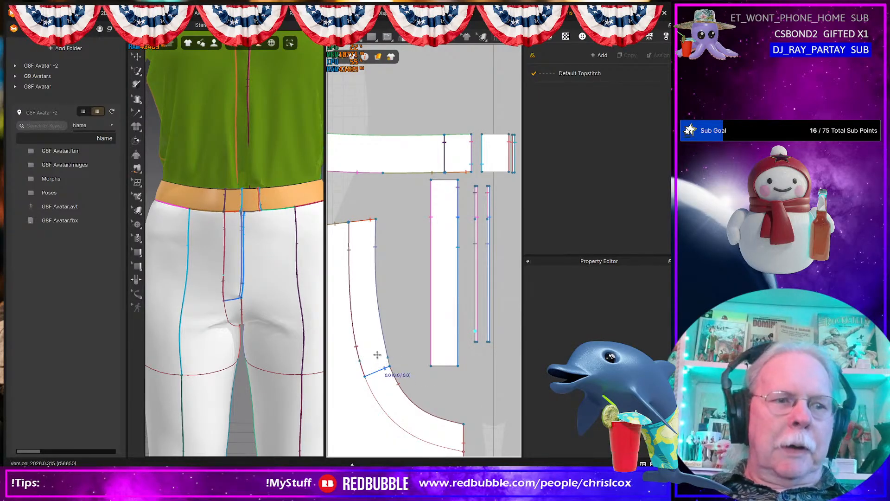
key(a)
click(378, 354)
key(Right)
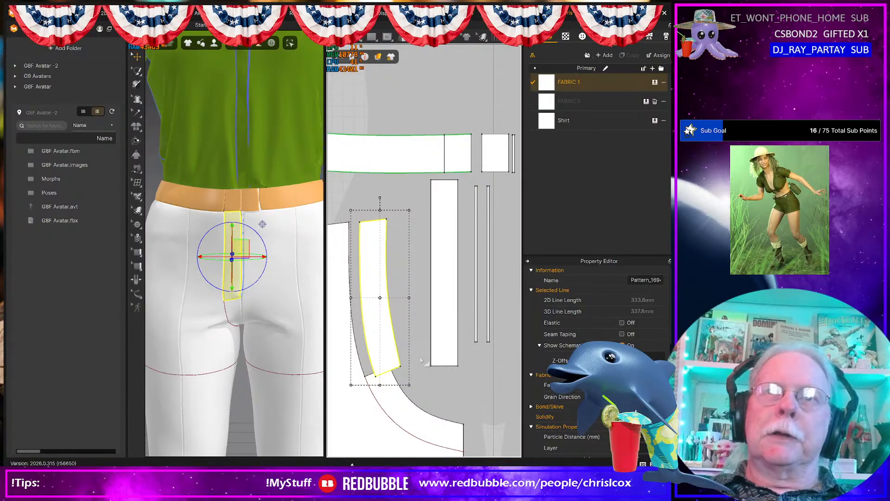
- Shorten the pants-front side of the first strip's seam to 114.2 mm so it matches the strip
scroll(422, 361, up, 2)
middle_drag(458, 356, 474, 354)
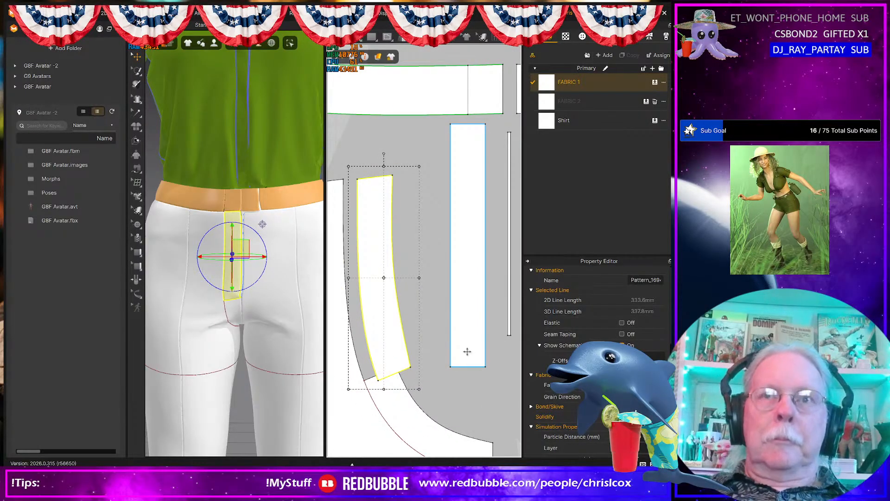
key(b)
click(509, 321)
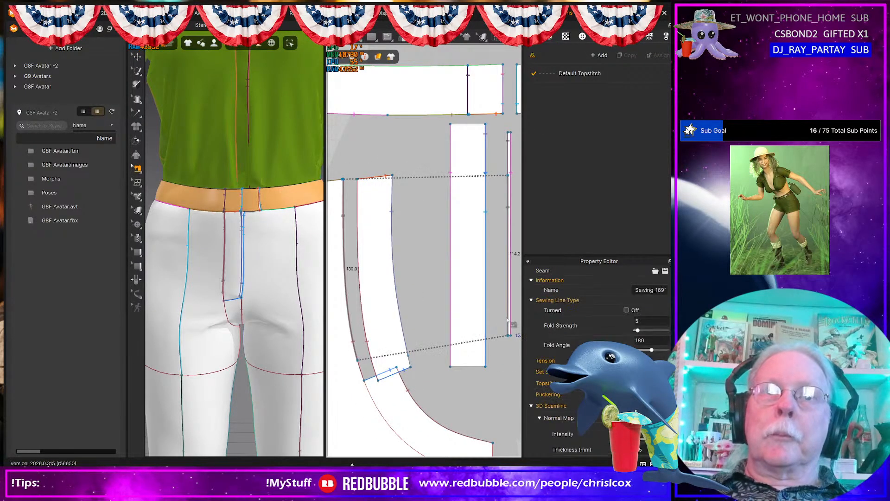
drag(365, 367, 352, 339)
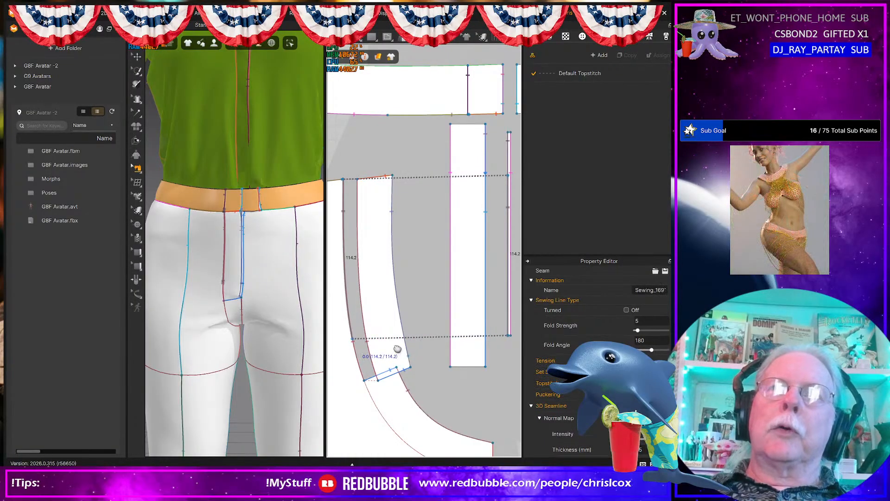
- Shorten the fly extension's side of the second strip's seam to 114.2 mm, and simulate the garment
middle_drag(446, 348, 420, 347)
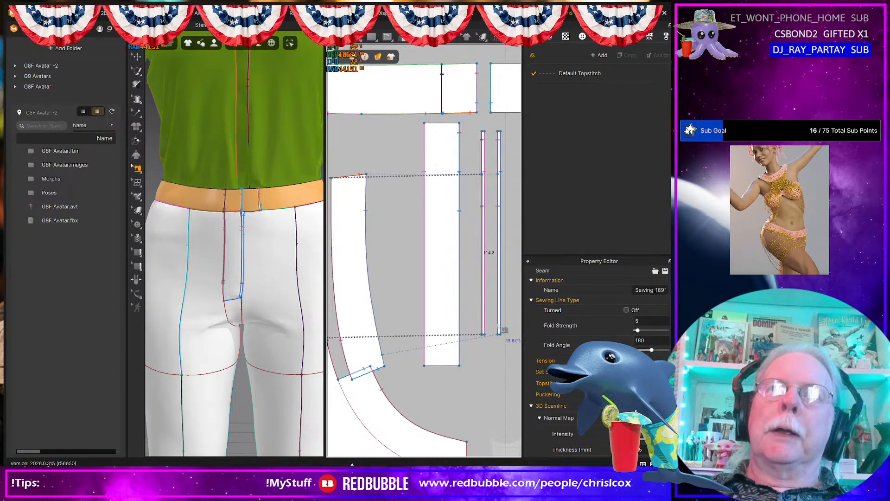
click(499, 326)
drag(388, 358, 389, 341)
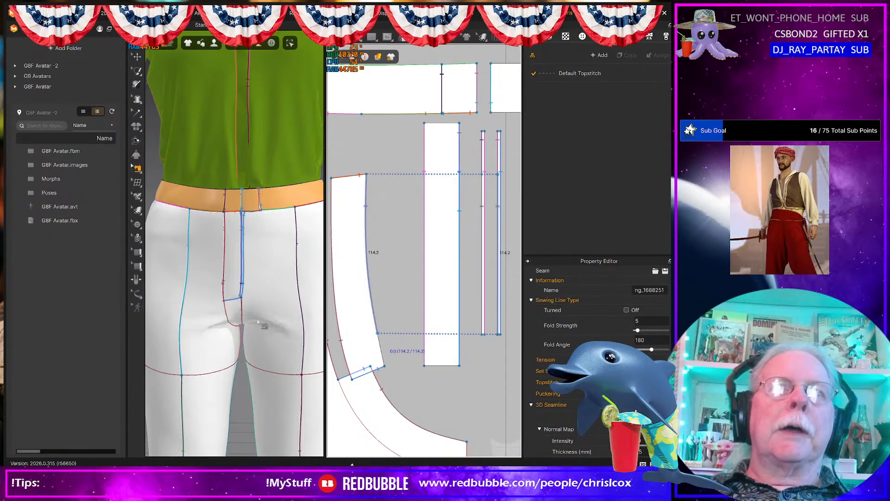
key(space)
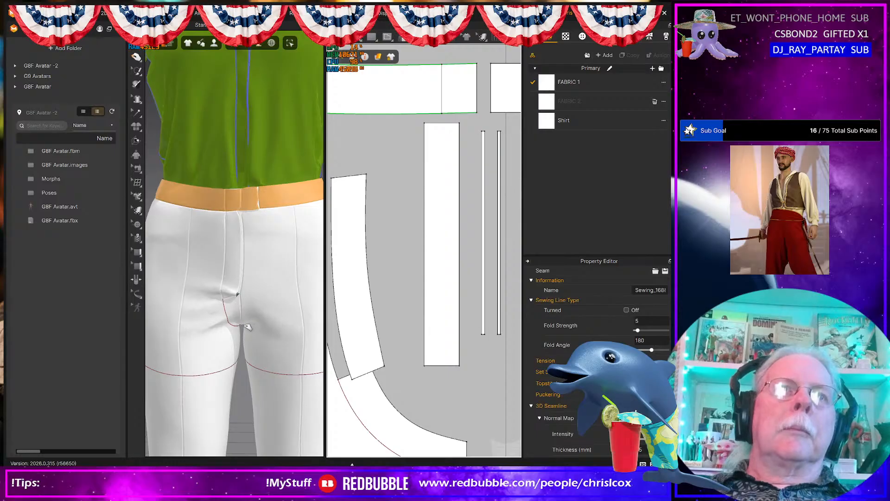
- Examine the drape at the base of the fly and the seams around the waistband tab and fly extension in 3D
click(247, 329)
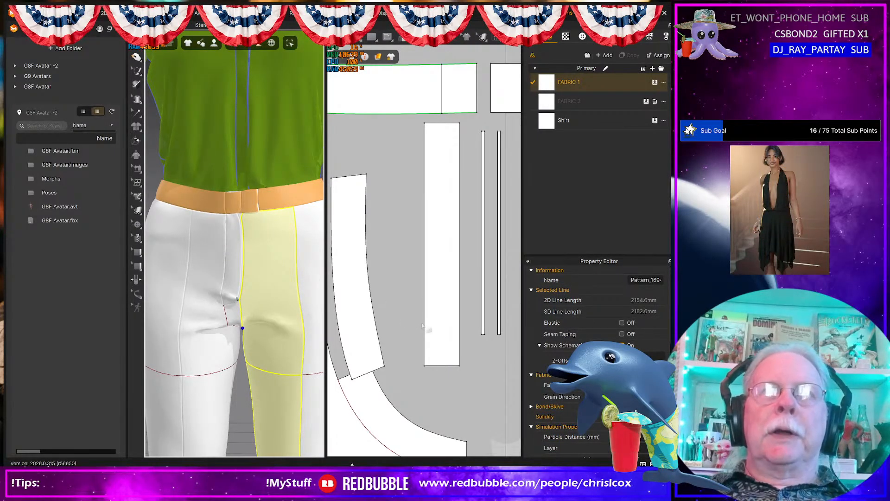
scroll(422, 327, down, 3)
scroll(421, 322, down, 4)
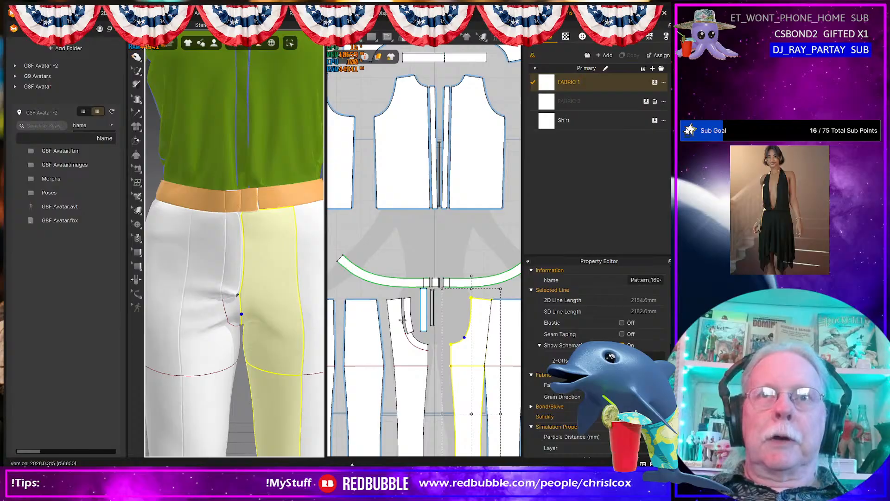
scroll(402, 320, down, 3)
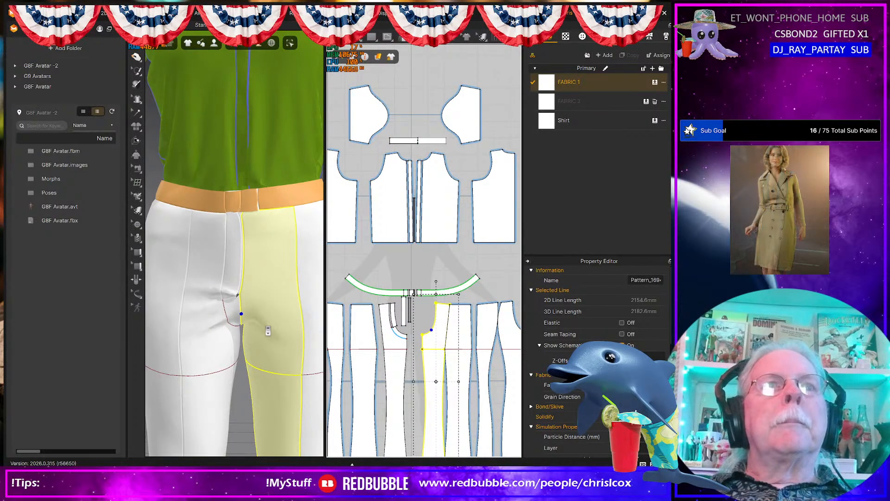
scroll(269, 329, up, 2)
scroll(268, 330, up, 2)
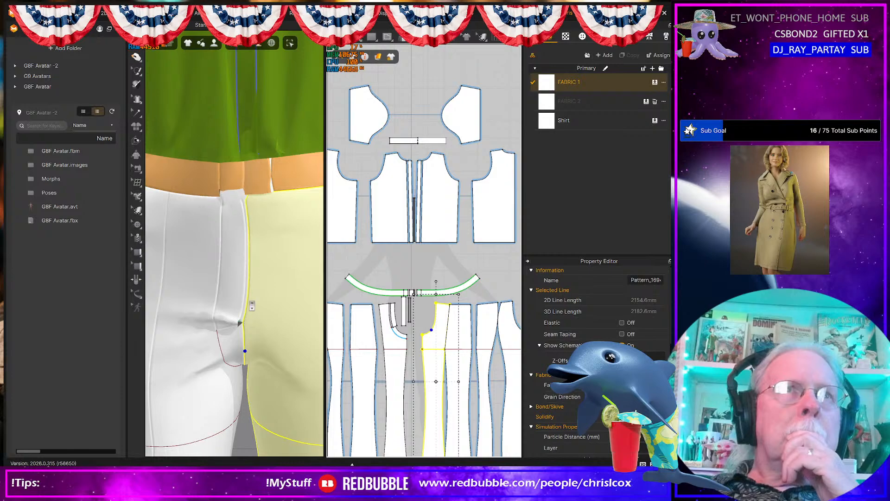
scroll(249, 239, up, 2)
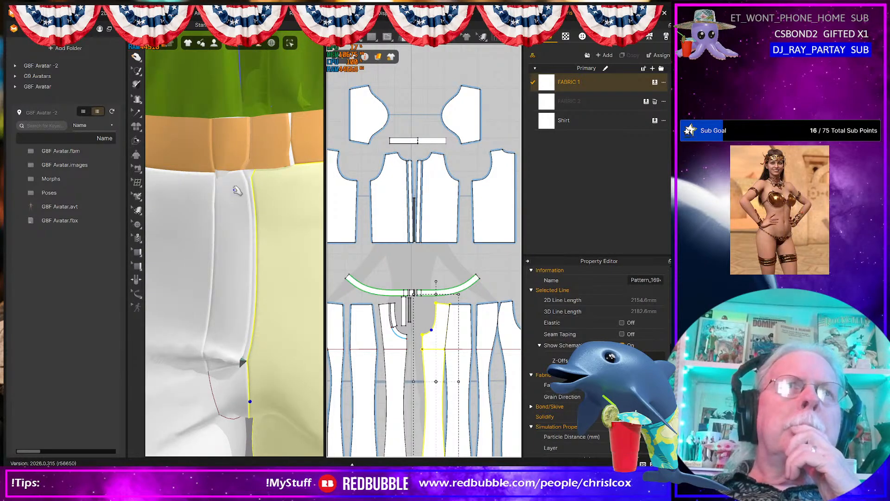
click(232, 137)
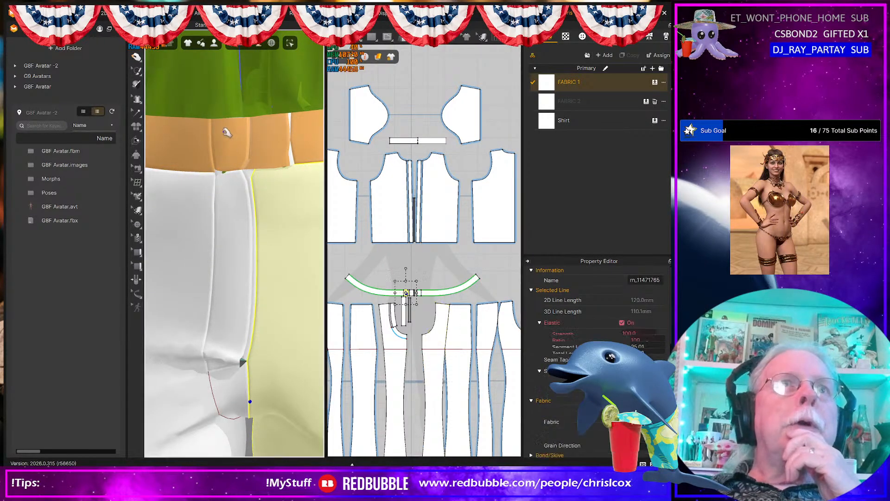
key(b)
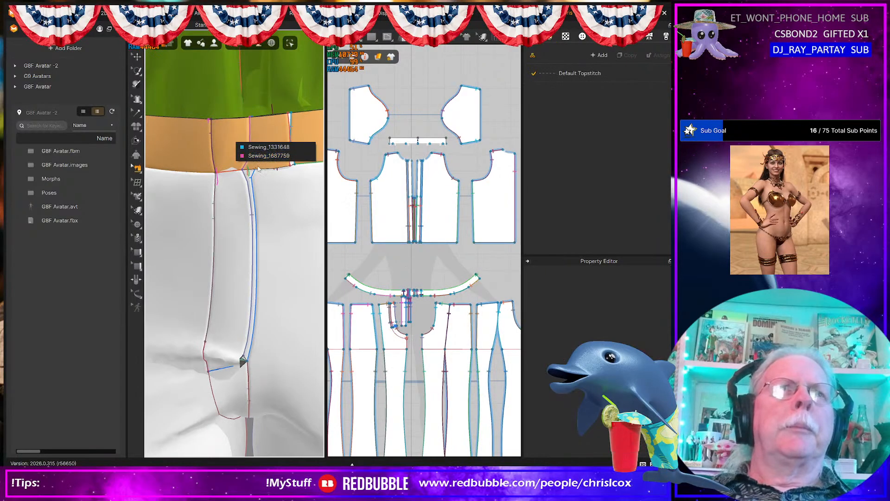
right_drag(232, 138, 239, 178)
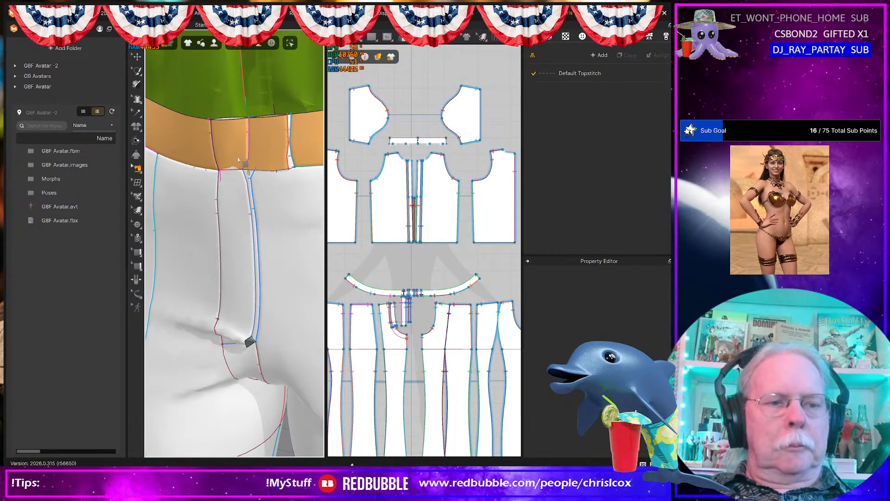
- Pull the waistband tab away from the waistband in 3D to expose the rectangle and seams behind it
key(a)
click(237, 158)
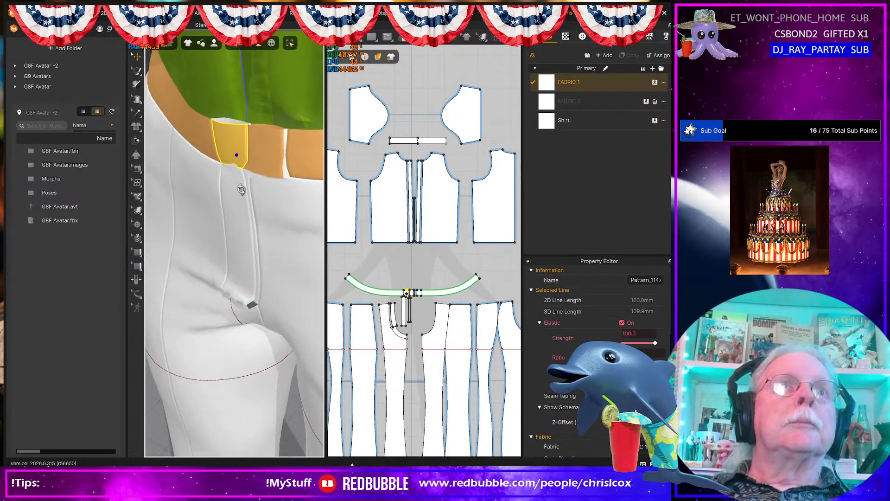
click(237, 155)
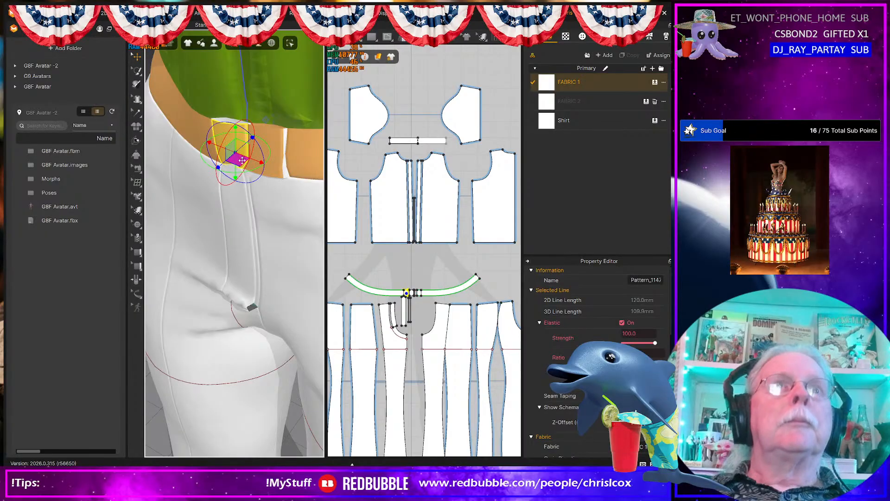
mouse_move(237, 155)
right_down()
mouse_move(216, 186)
mouse_move(258, 181)
mouse_move(284, 164)
mouse_move(277, 149)
mouse_move(251, 154)
right_up()
scroll(251, 198, up, 5)
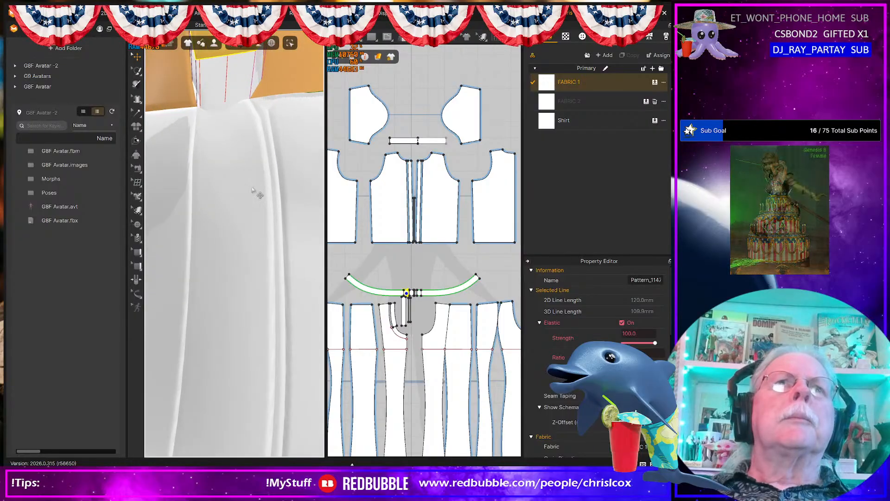
mouse_move(253, 190)
right_down()
mouse_move(258, 168)
mouse_move(256, 193)
mouse_move(266, 185)
mouse_move(238, 231)
right_up()
- Examine how the fly extension, the opposite pants front and the narrow strip are layered below the waistband in 3D
click(251, 148)
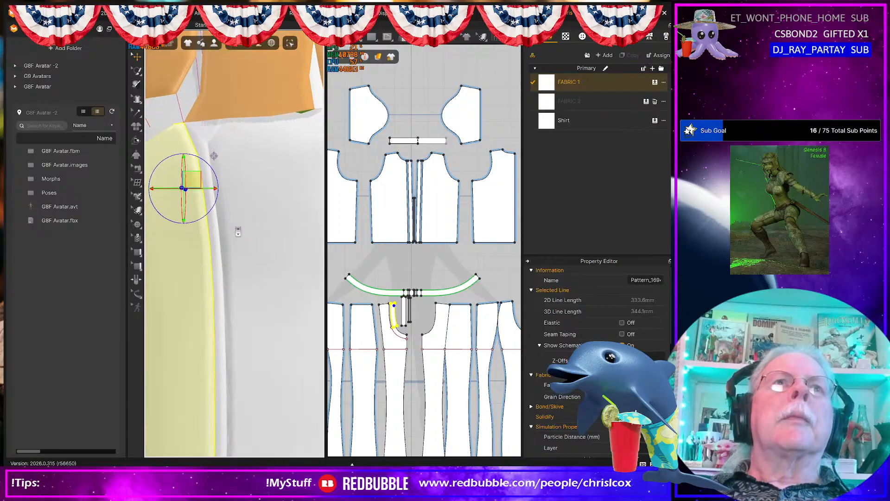
scroll(238, 232, up, 1)
click(231, 126)
mouse_move(232, 126)
right_down()
mouse_move(227, 157)
mouse_move(202, 146)
mouse_move(218, 140)
right_up()
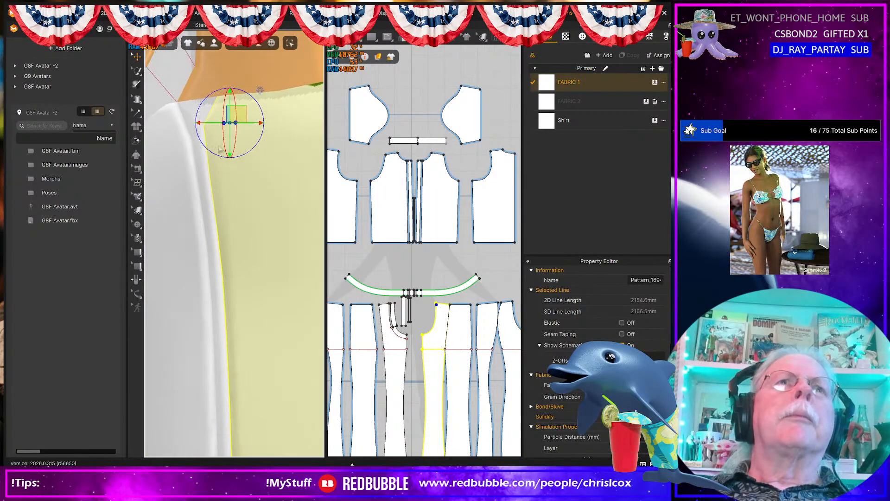
click(204, 162)
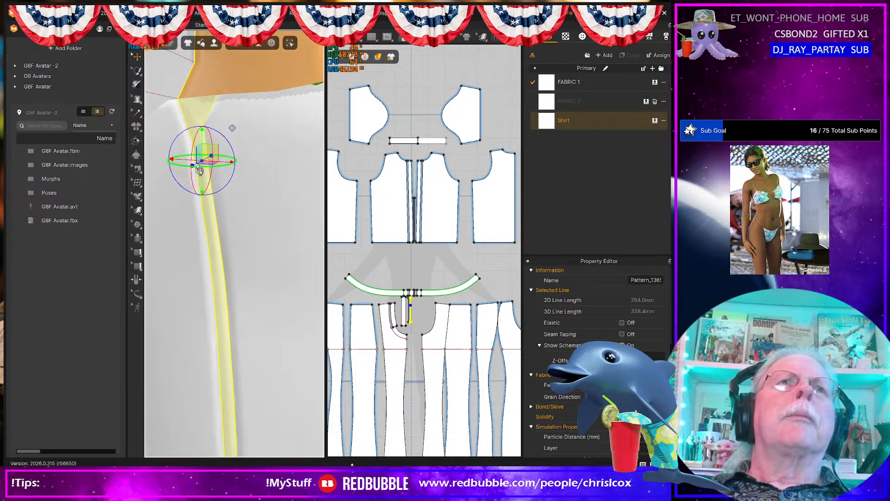
mouse_move(197, 173)
right_down()
mouse_move(222, 176)
mouse_move(232, 195)
mouse_move(280, 205)
mouse_move(284, 230)
mouse_move(268, 234)
mouse_move(216, 195)
mouse_move(201, 167)
mouse_move(228, 70)
mouse_move(256, 205)
right_up()
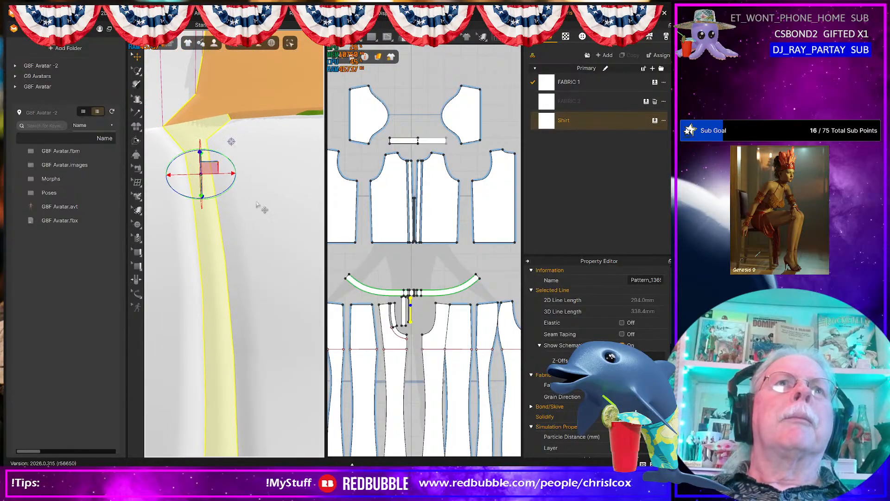
- Pull the narrow strip out in front of the fly in 3D and check its seams against the fly extension
right_drag(213, 226, 243, 185)
drag(286, 174, 215, 174)
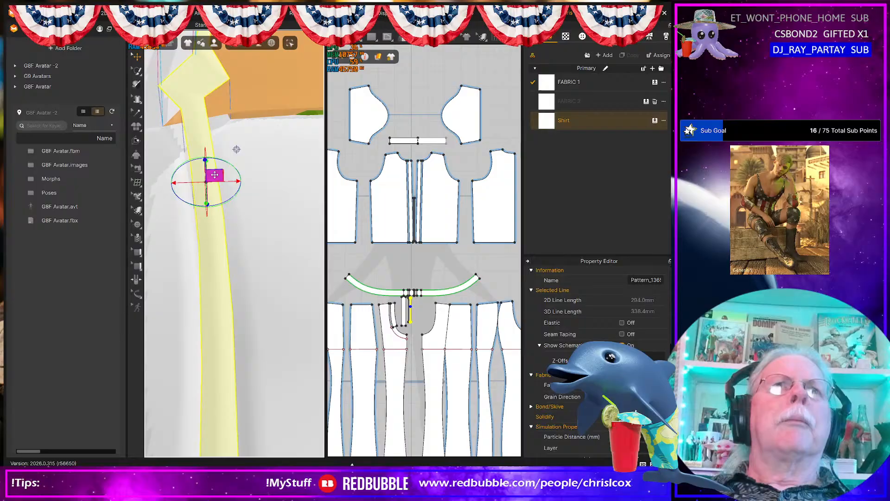
click(163, 180)
right_drag(183, 221, 216, 227)
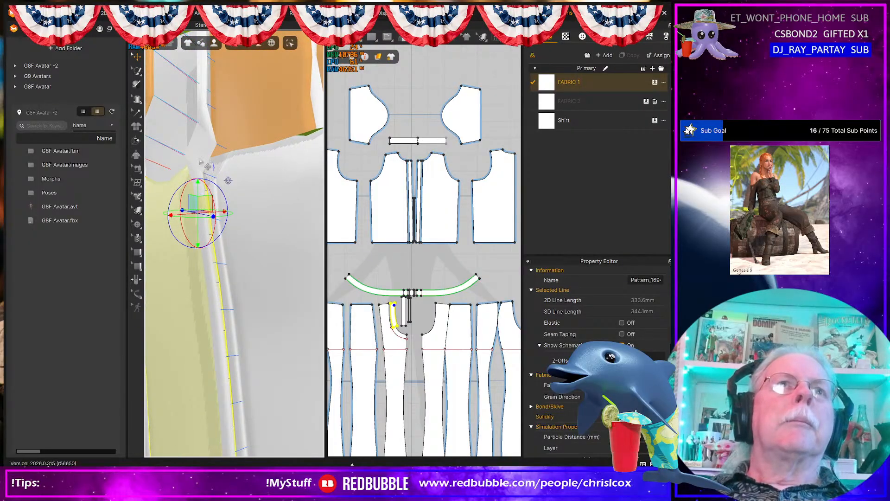
click(200, 158)
scroll(214, 244, down, 1)
scroll(214, 244, down, 1)
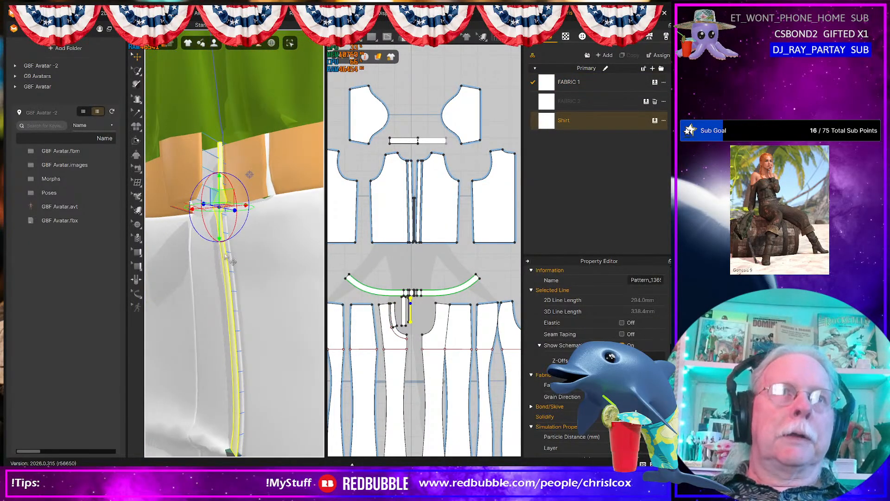
- Deactivate both narrow fly strips together with their sewing, and simulate the garment to see how the fly drapes
scroll(405, 307, up, 5)
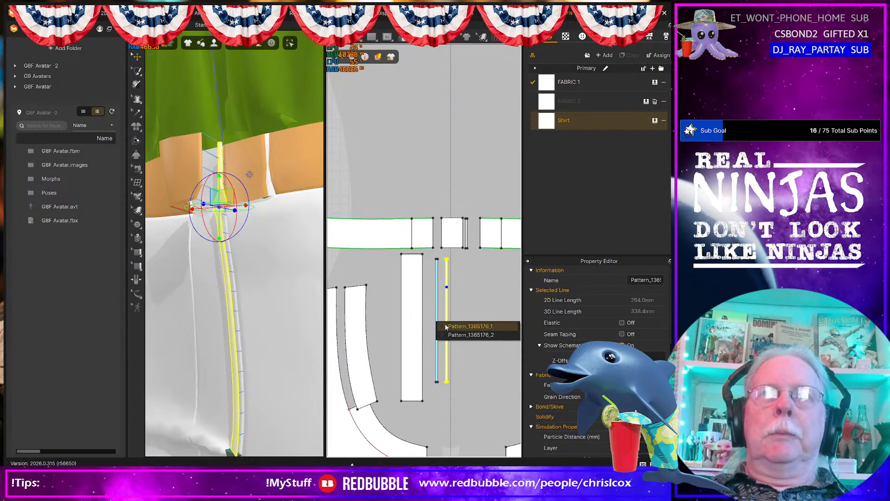
click(458, 353)
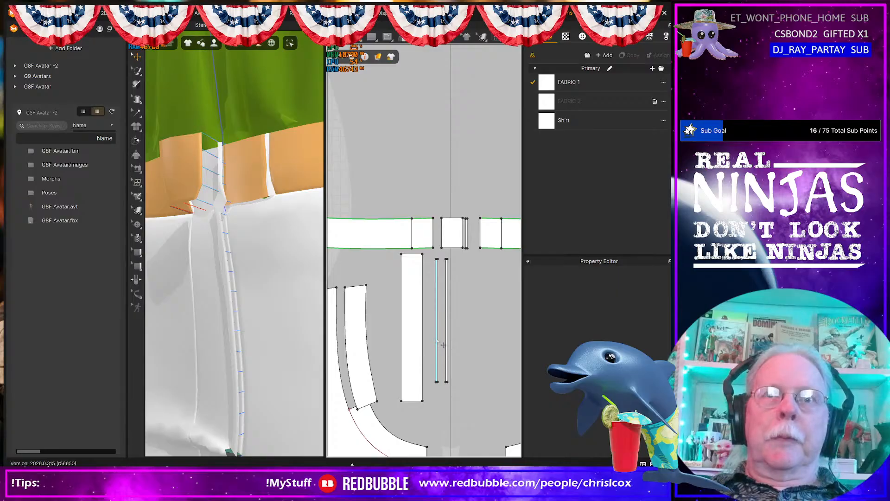
click(437, 343)
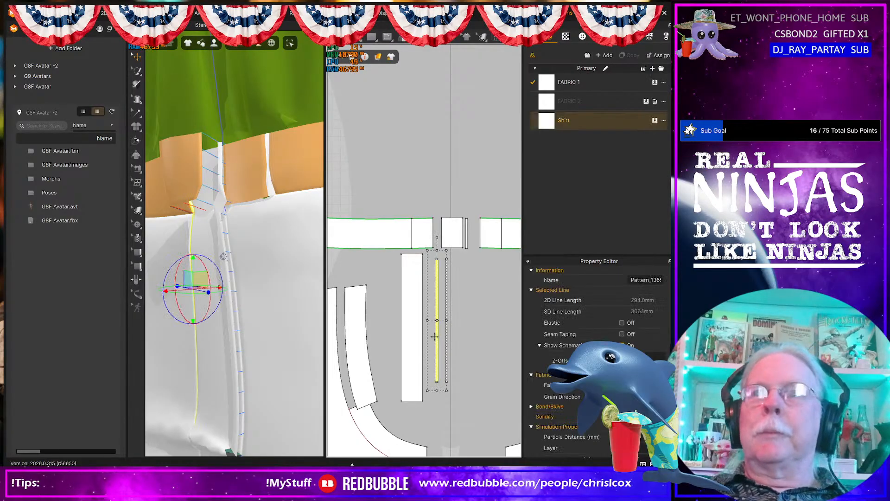
shift+click(447, 339)
right_click(447, 339)
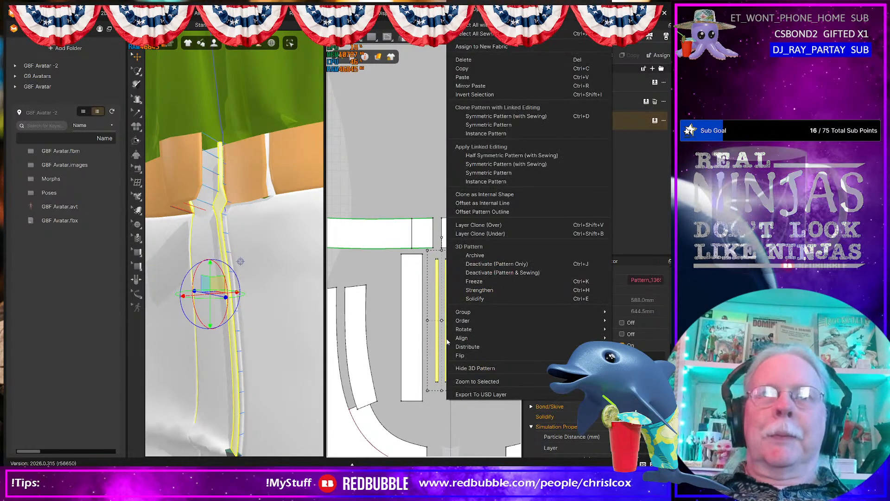
click(494, 273)
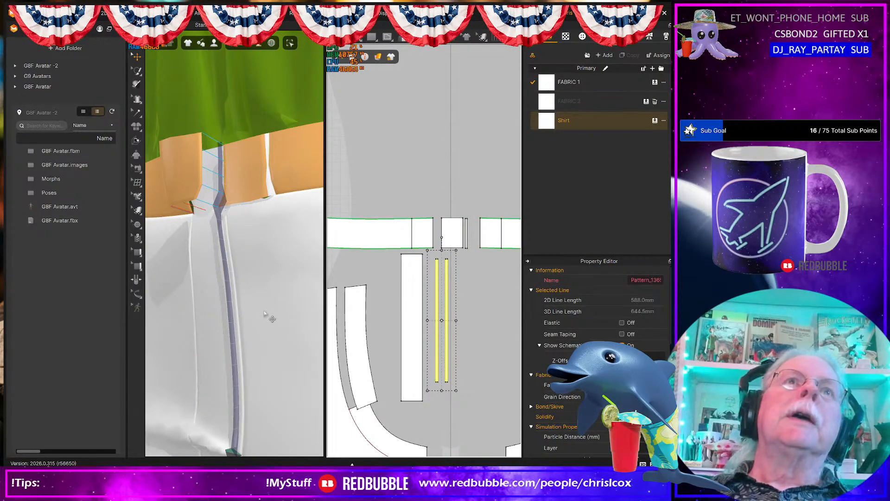
key(space)
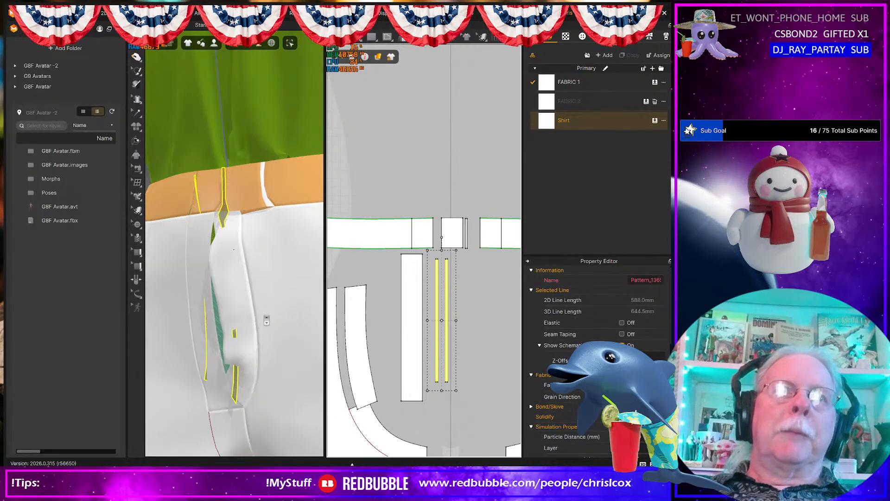
scroll(267, 320, down, 5)
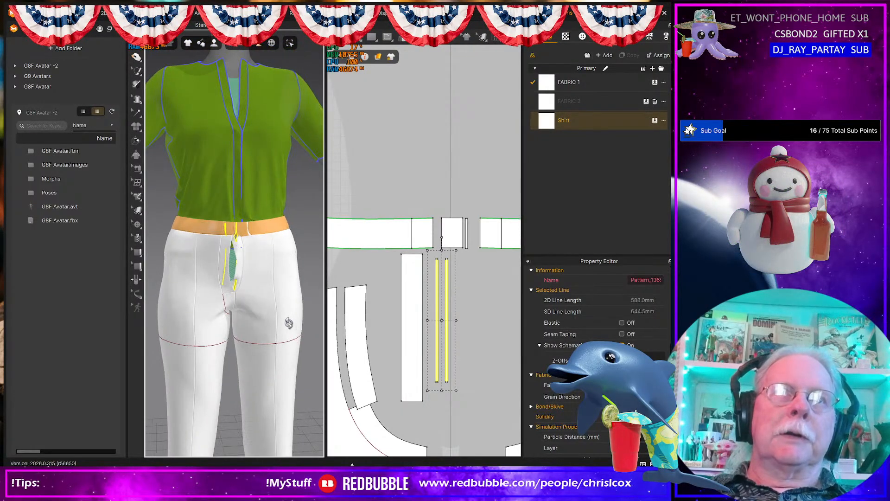
right_drag(289, 323, 281, 318)
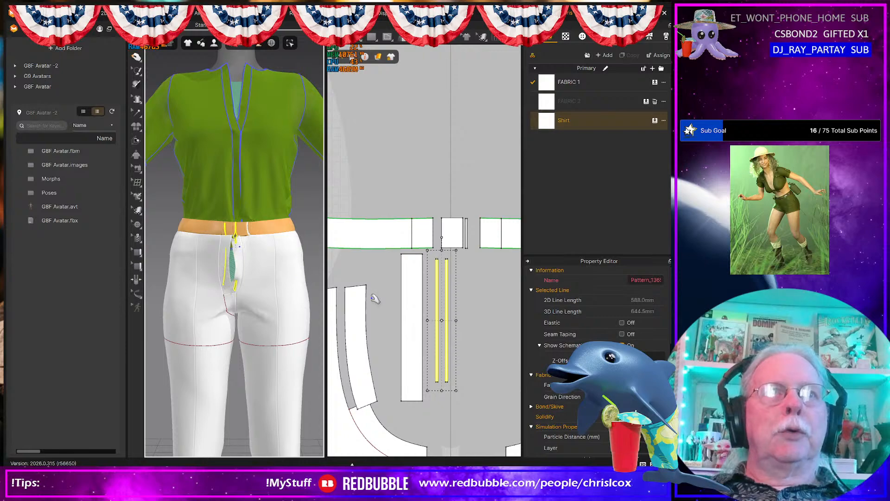
- Nudge the three outer pants panels on the fly-extension side sideways, away from their front panel in the 2D layout
scroll(463, 324, down, 5)
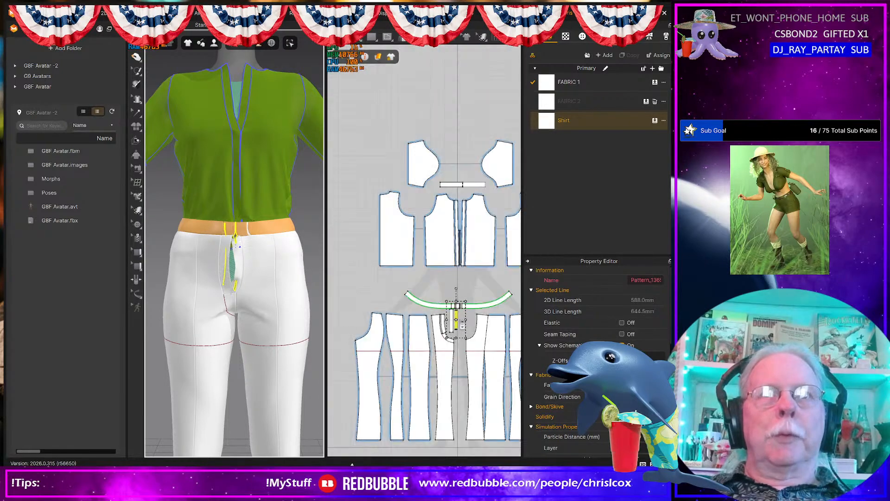
middle_drag(455, 309, 451, 304)
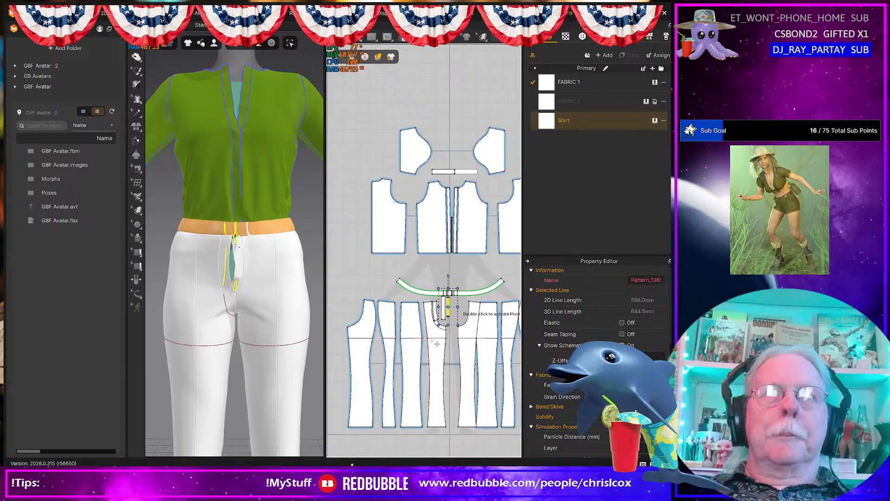
click(364, 360)
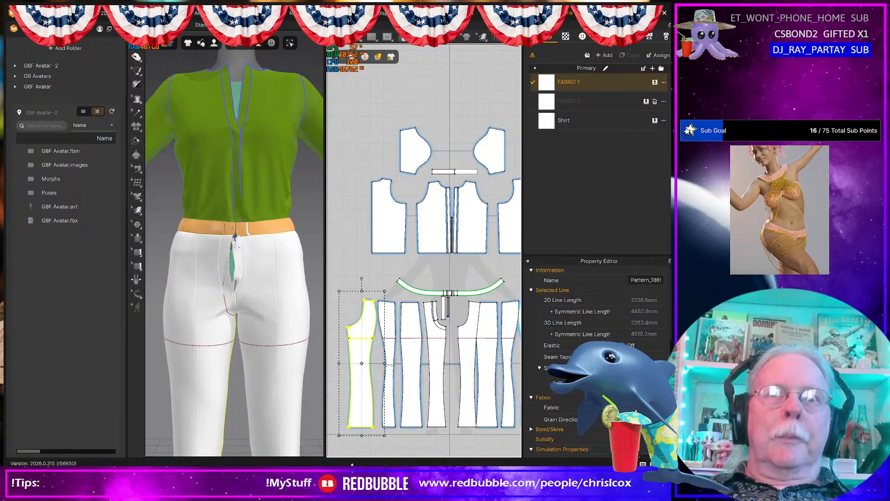
shift+click(392, 365)
shift+click(409, 367)
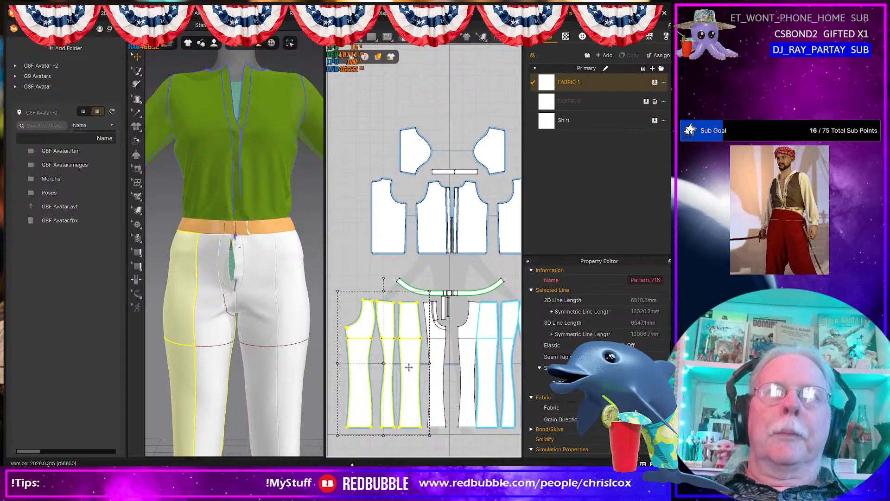
key(Left)
key(Left)
key(Left)
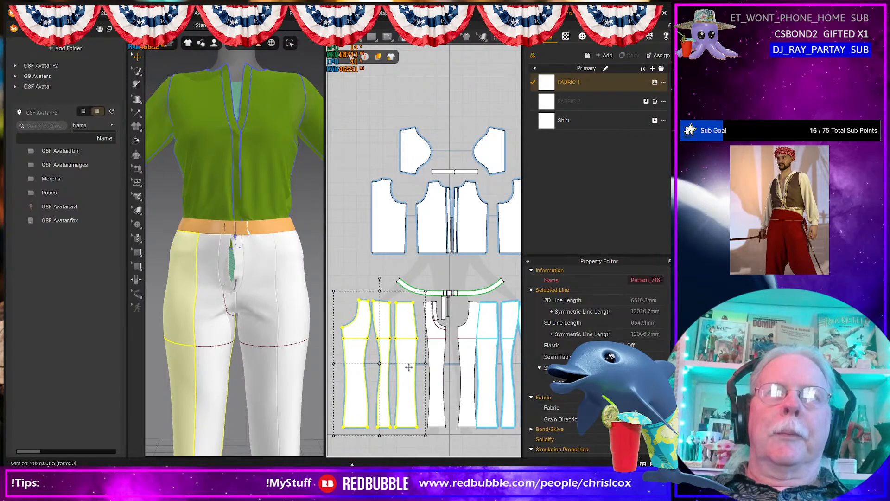
key(Left)
key(Left)
- Nudge the three outer pants panels on the opposite side outward, opening a wide gap beside the plain front in the 2D layout
middle_drag(408, 367, 336, 351)
click(456, 347)
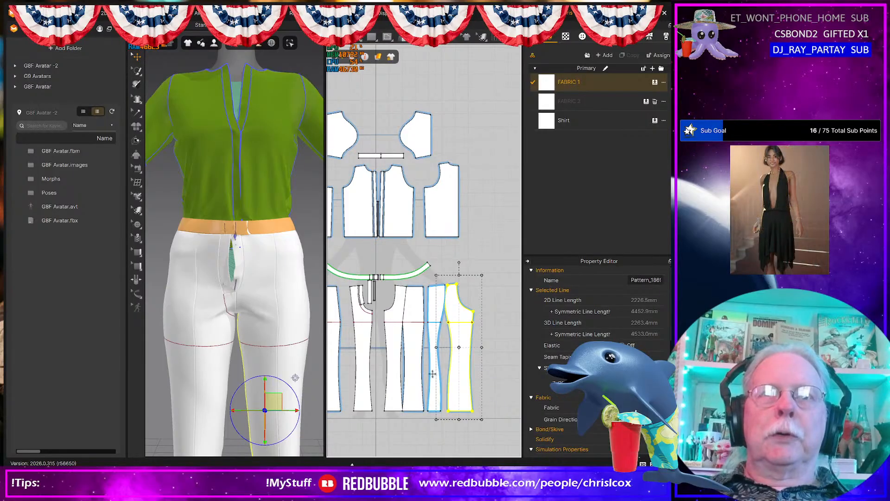
shift+click(433, 373)
shift+click(414, 378)
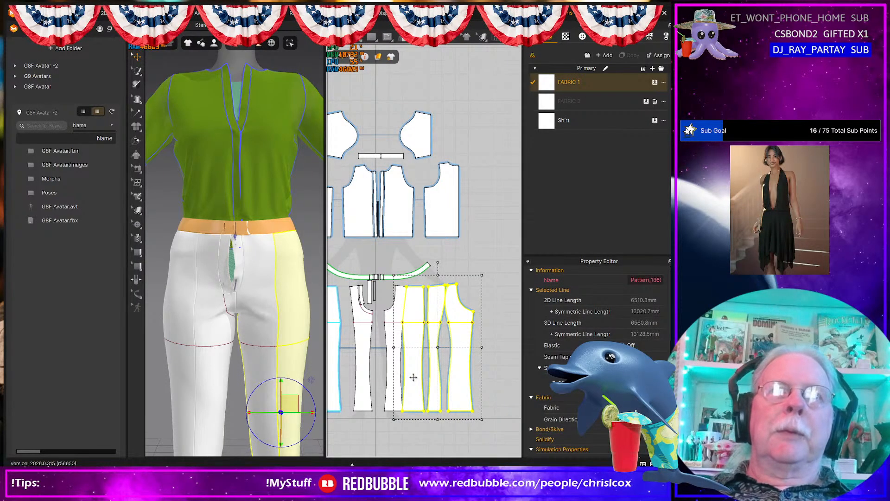
key(Right)
key(Right)
key(Right)
key(Right)
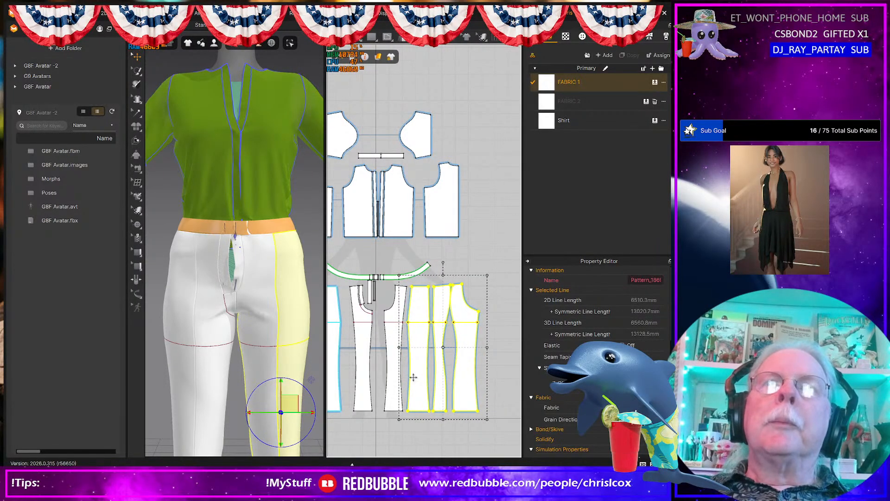
key(Right)
key(Right)
key(Right)
key(Right)
key(Right)
key(Right)
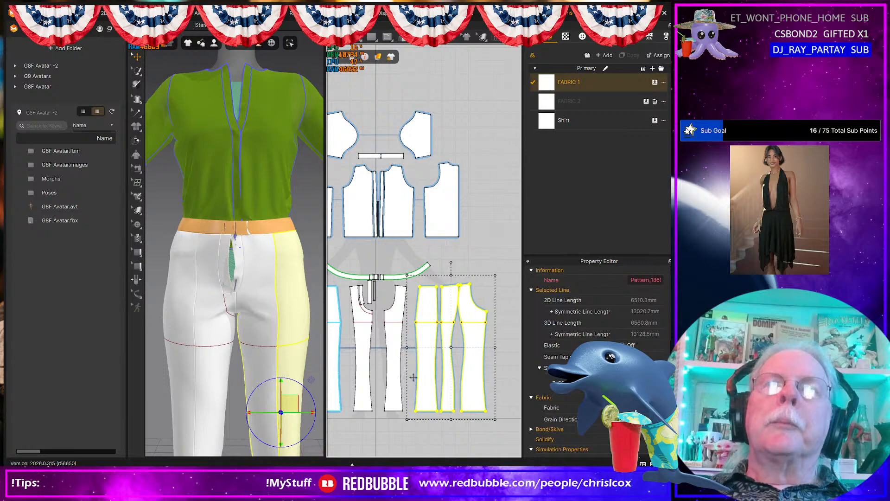
key(Right)
key(Right)
key(Right)
key(Right)
scroll(413, 377, up, 5)
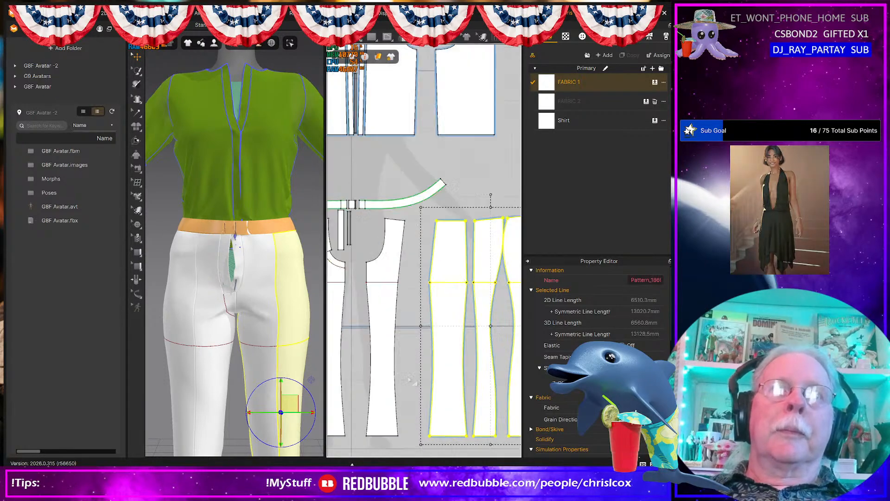
- Measure the full joining edges of the side panel and the adjacent fly-side pants front, including the segments above and below the thigh line
scroll(487, 340, down, 4)
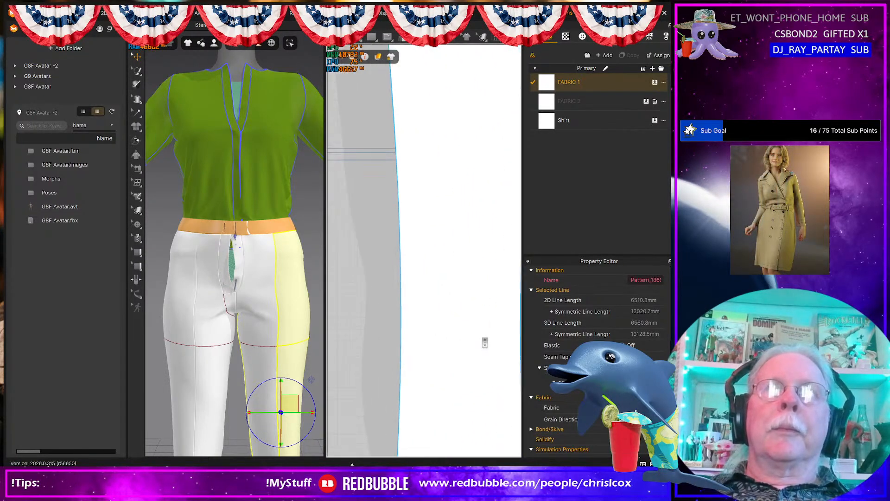
scroll(485, 341, up, 2)
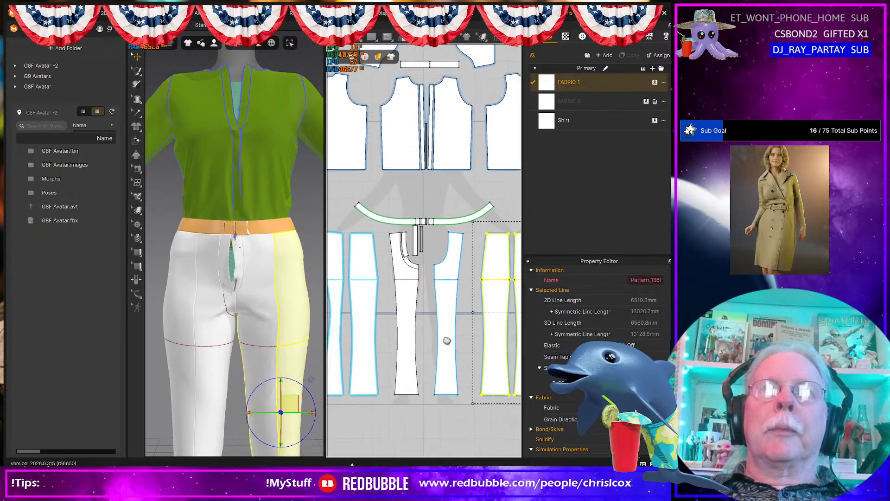
click(378, 351)
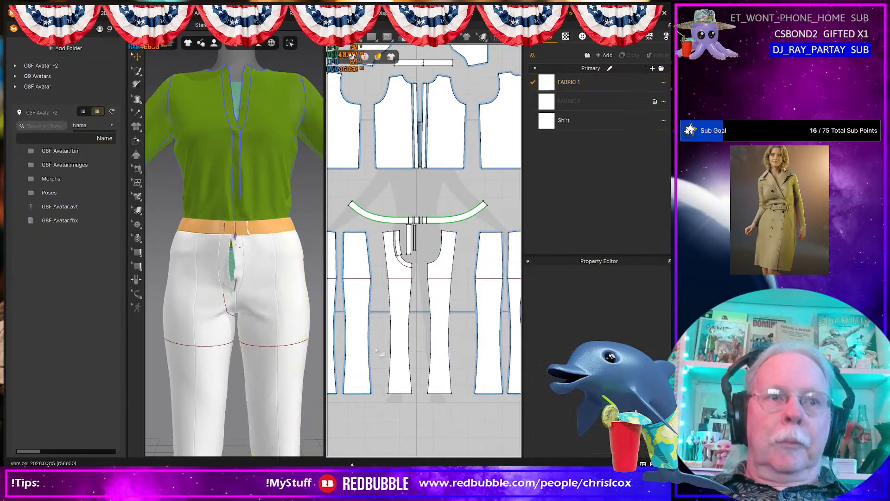
click(371, 268)
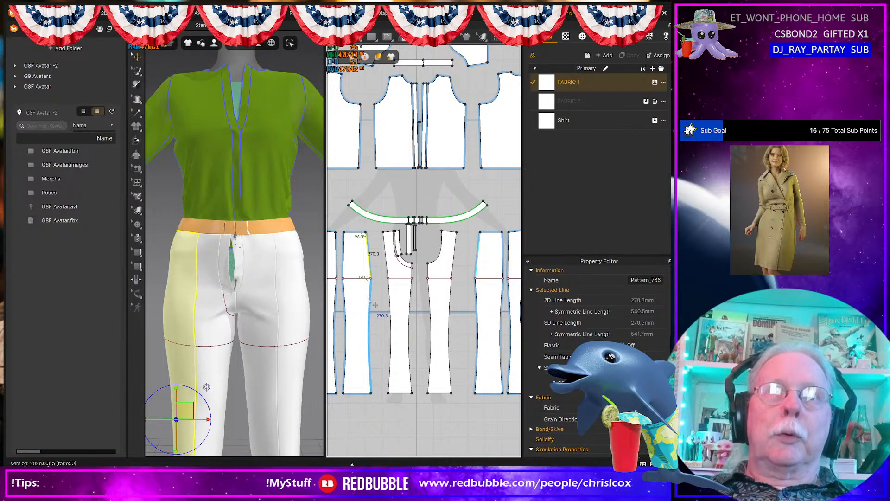
drag(370, 301, 372, 303)
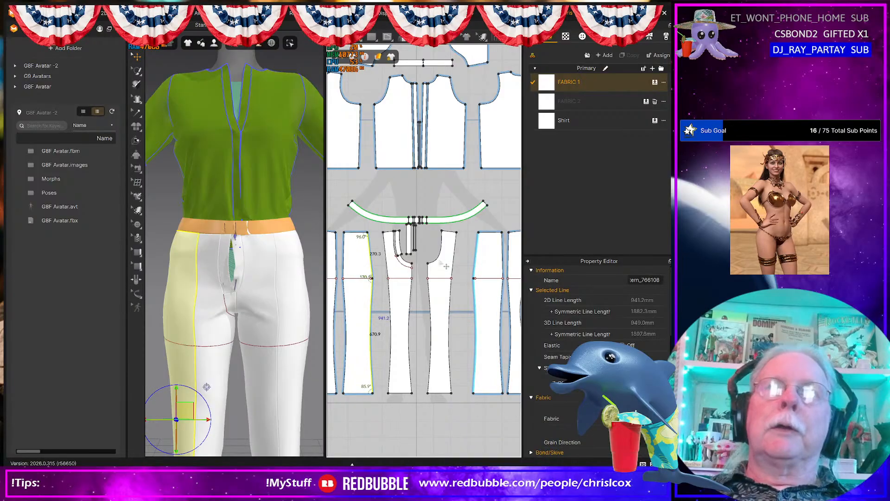
click(390, 273)
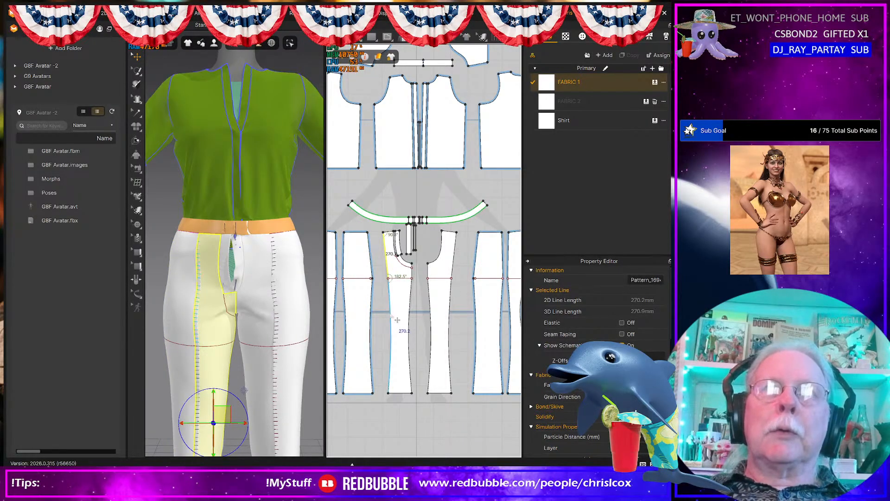
key(Left)
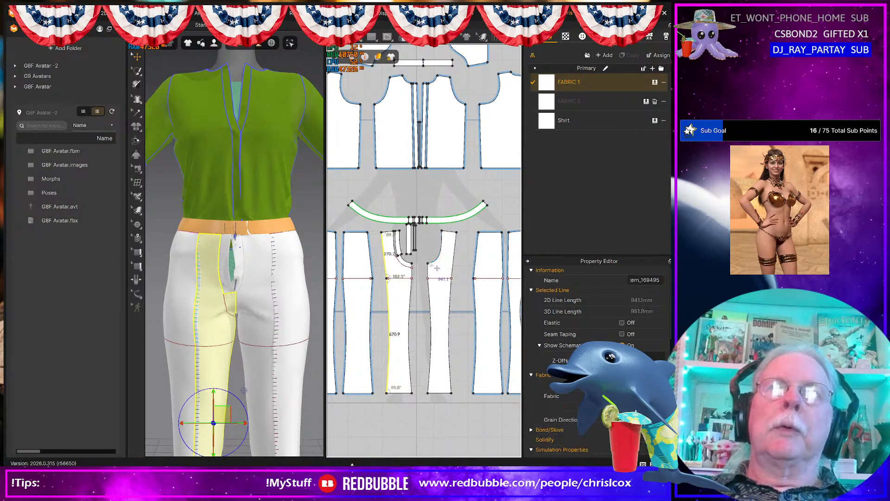
- Nudge the full outer edge of the plain pants front slightly outward, including both segments around the thigh line, and simulate the garment
click(465, 275)
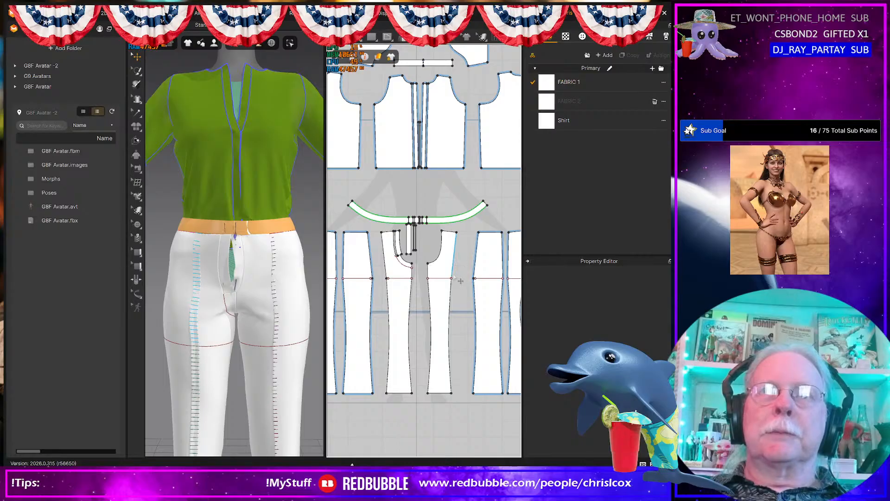
click(453, 270)
click(451, 315)
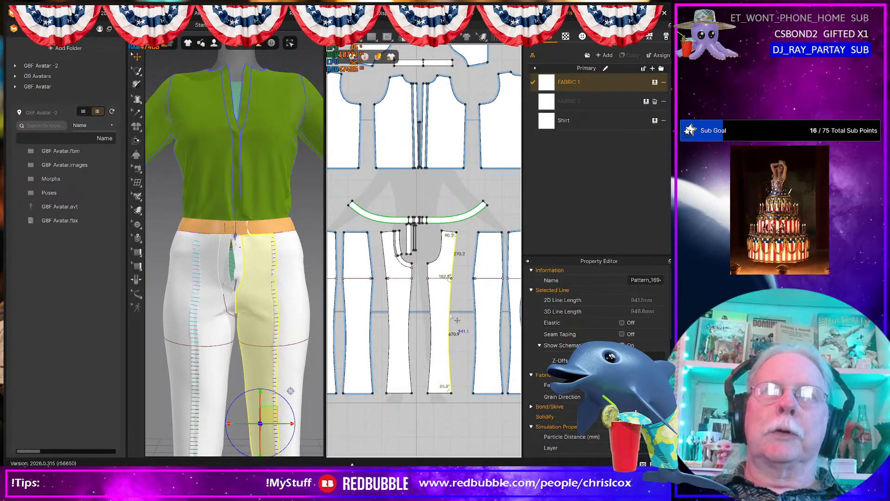
key(Right)
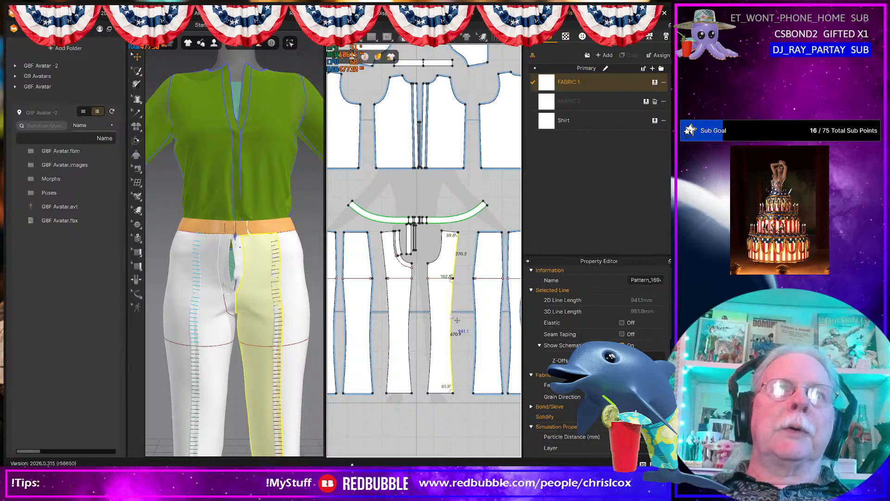
key(space)
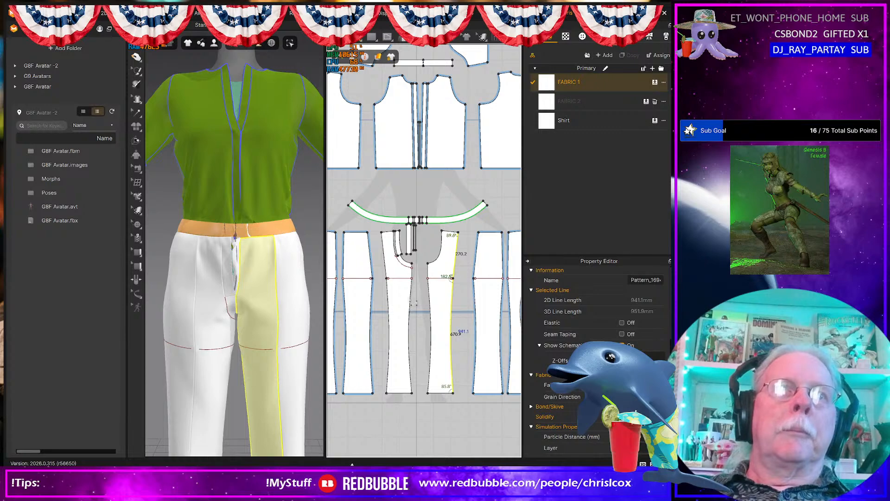
click(288, 266)
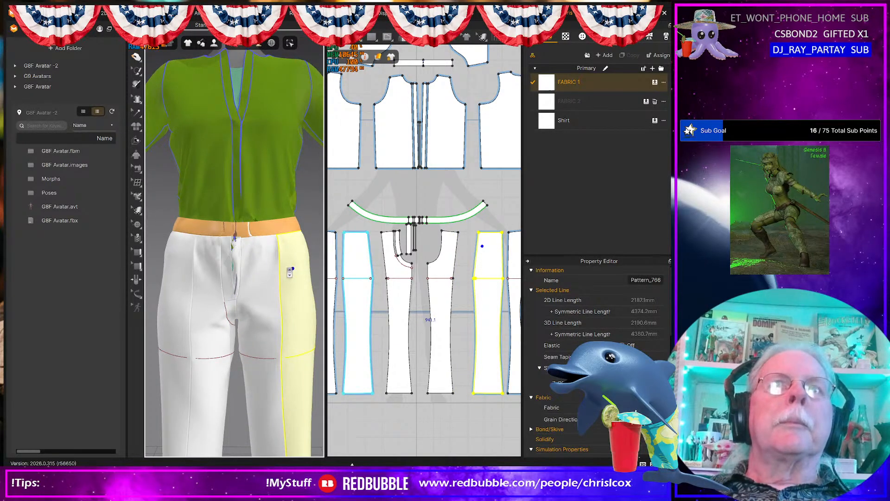
scroll(290, 272, up, 5)
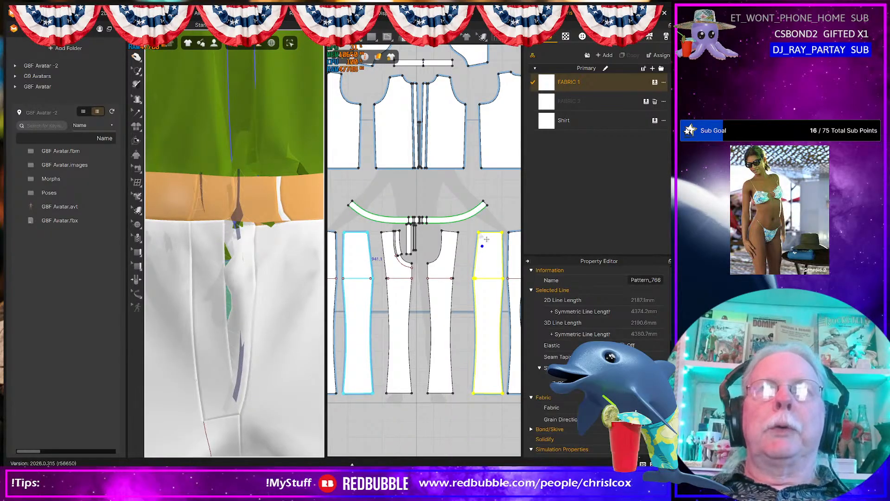
- Try shifting the waist corners of the side panel and the adjacent fly-side front inward on their own pieces, with the garment simulated
click(368, 233)
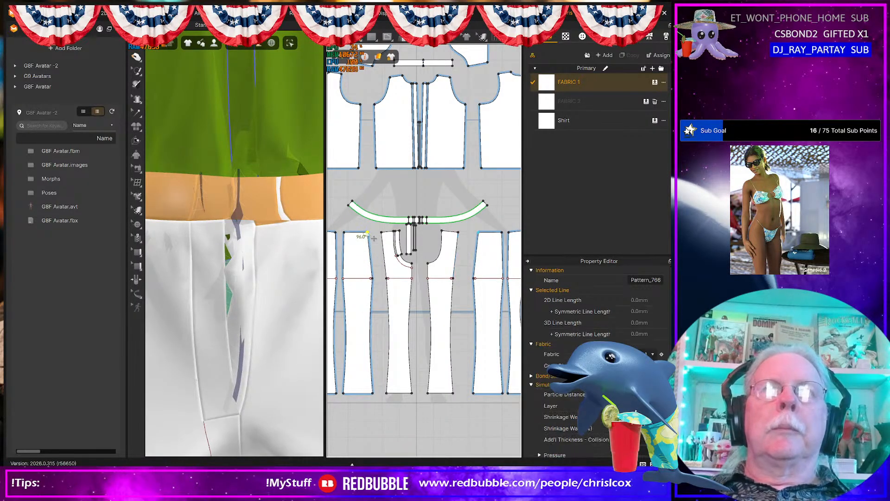
click(381, 298)
key(ctrl+z)
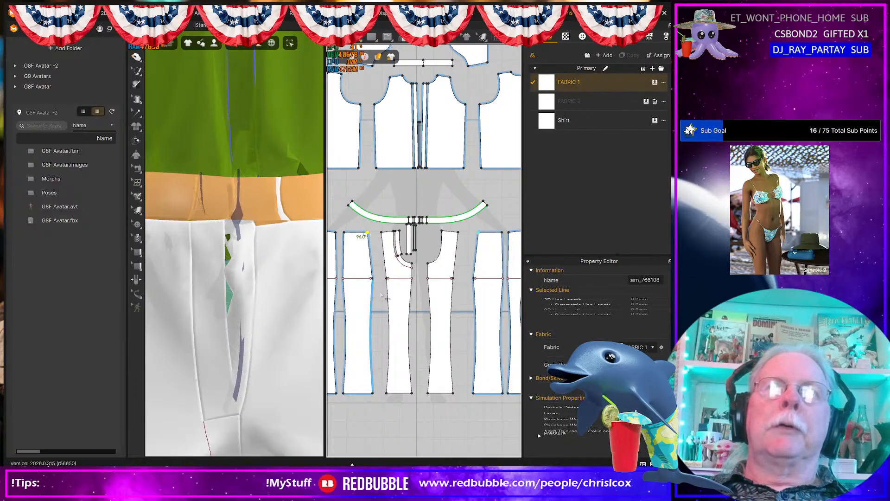
key(ctrl+z)
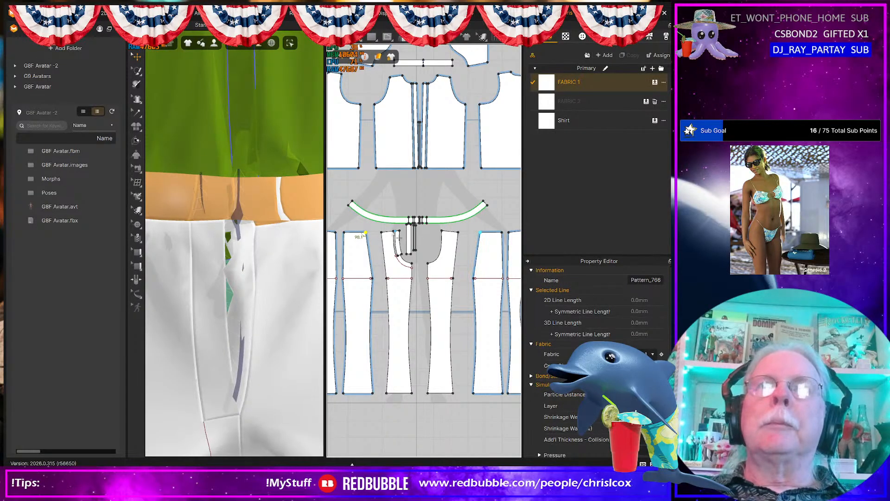
click(384, 233)
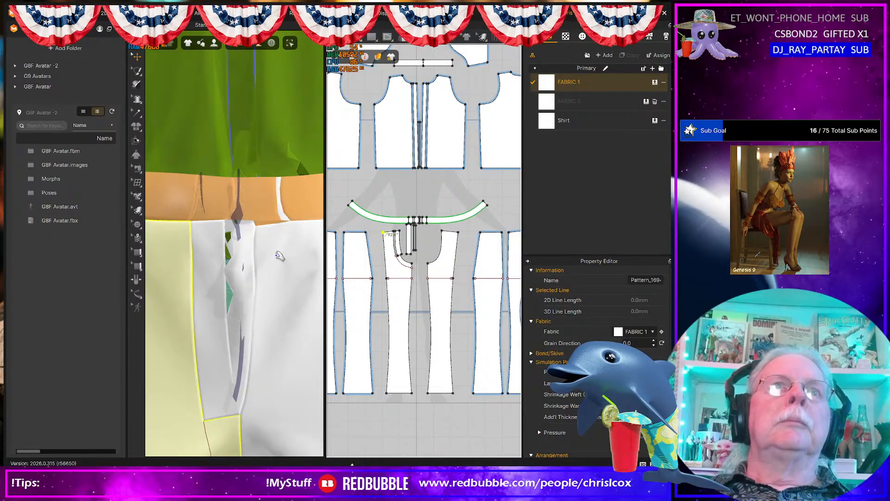
key(space)
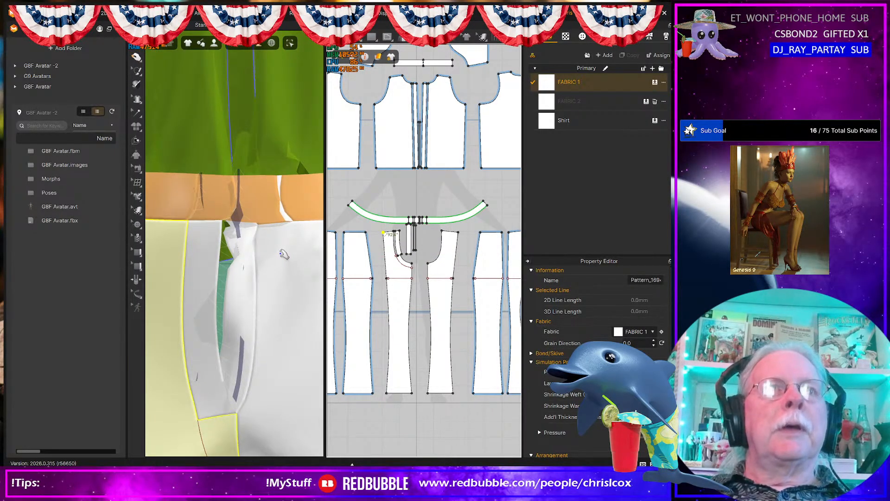
scroll(284, 259, down, 3)
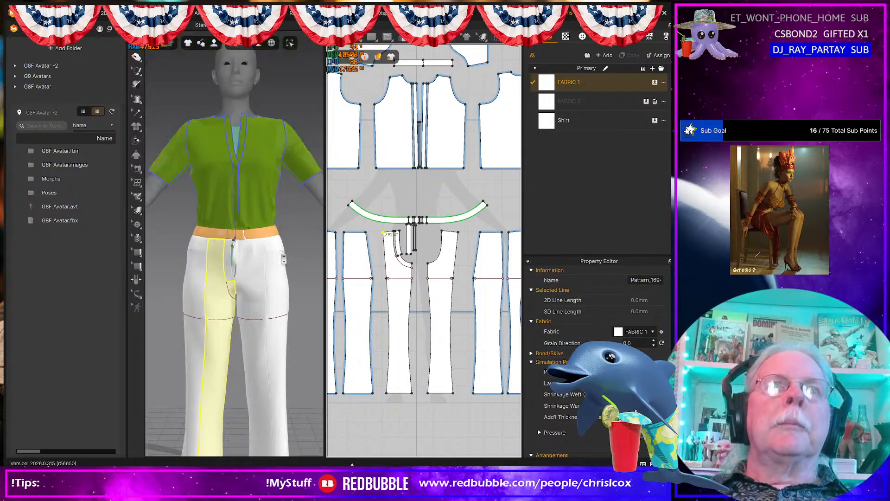
scroll(302, 258, up, 2)
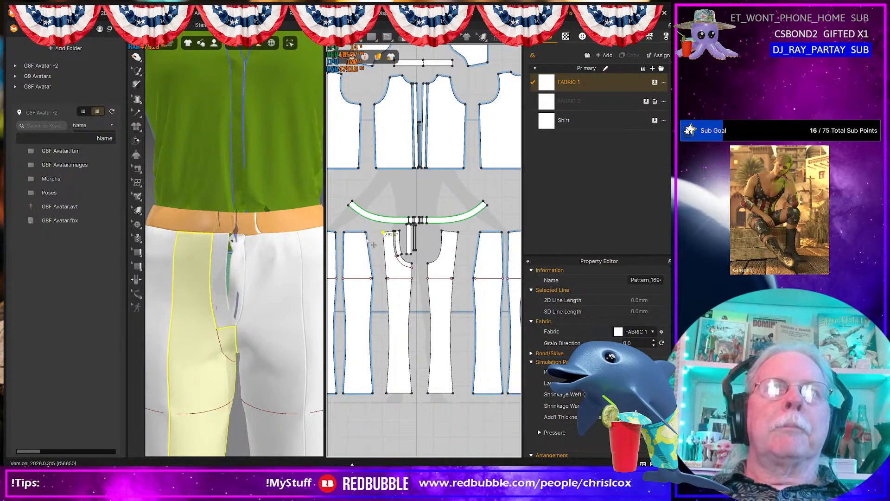
key(space)
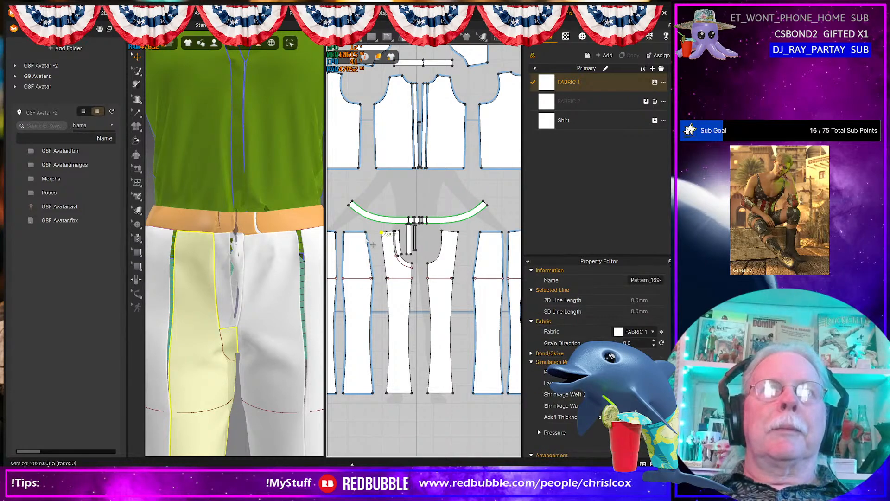
click(373, 244)
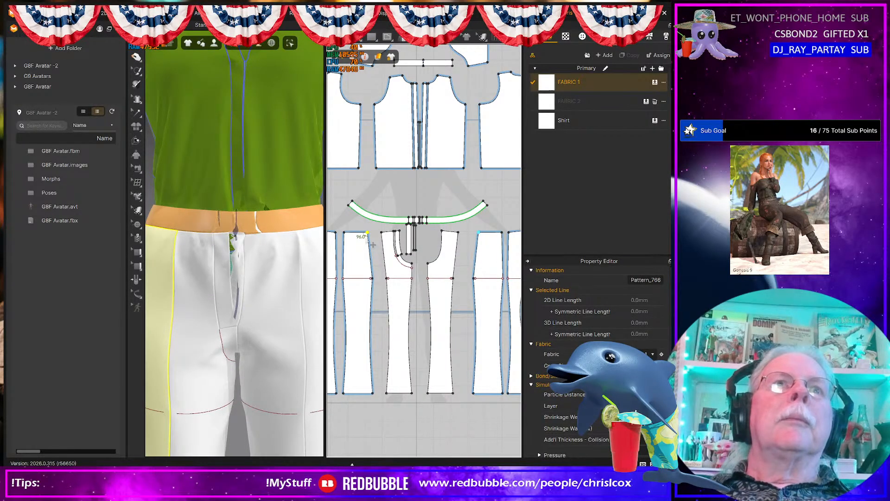
- Select the fly extension strip on the 3D garment and examine its overlap with the waistband and both fronts up close and at an angle
click(248, 278)
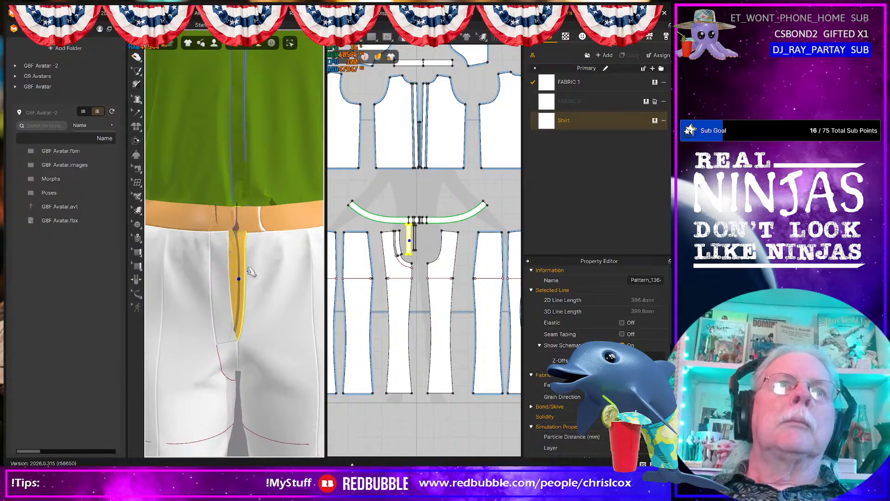
scroll(251, 273, up, 10)
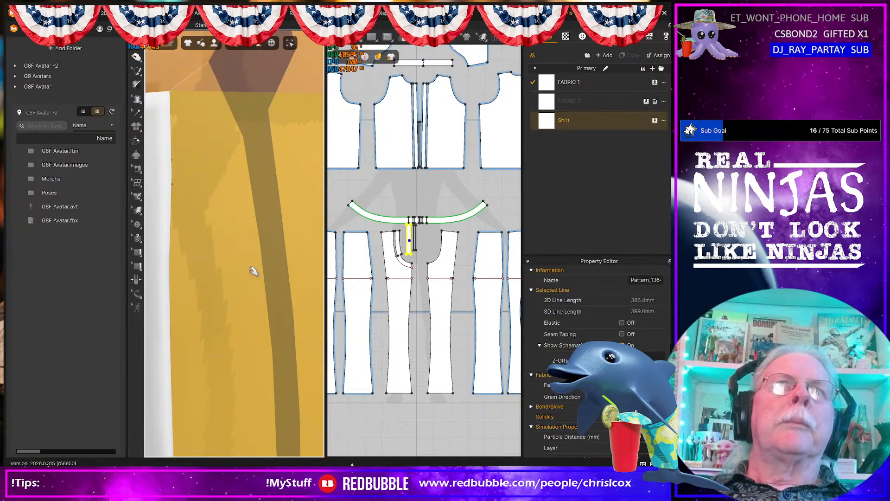
scroll(252, 272, down, 4)
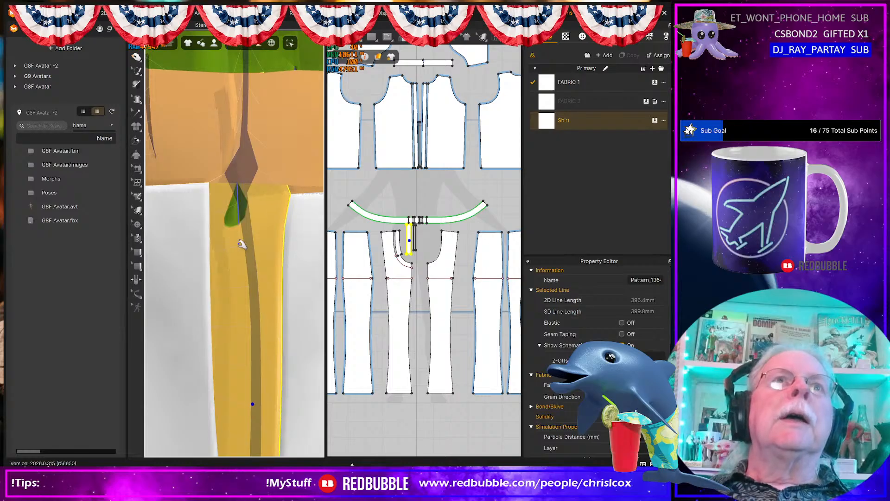
scroll(244, 245, down, 2)
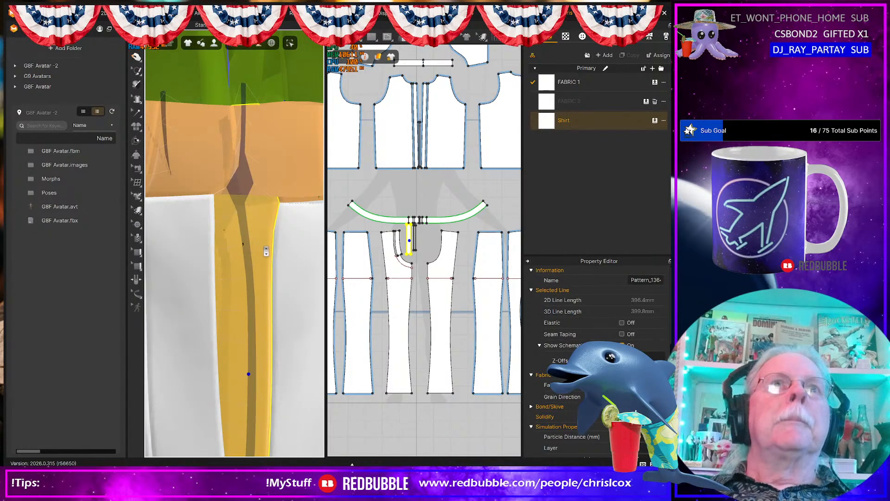
scroll(266, 250, down, 1)
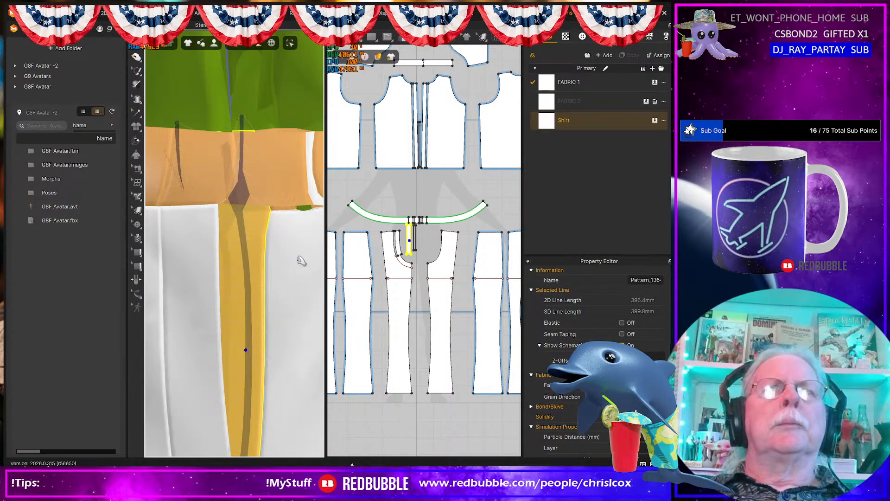
right_drag(291, 281, 272, 283)
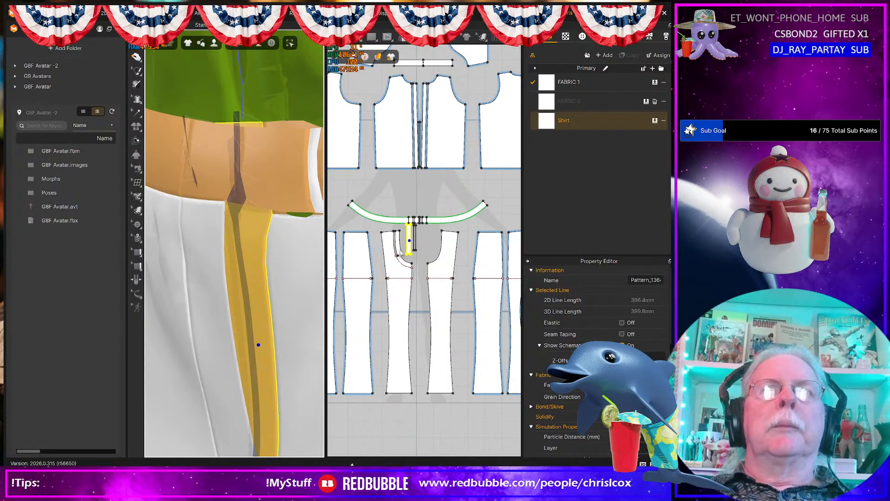
- Hide both deactivated narrow fly strips from the 3D garment while keeping them in the 2D layout
scroll(417, 242, up, 5)
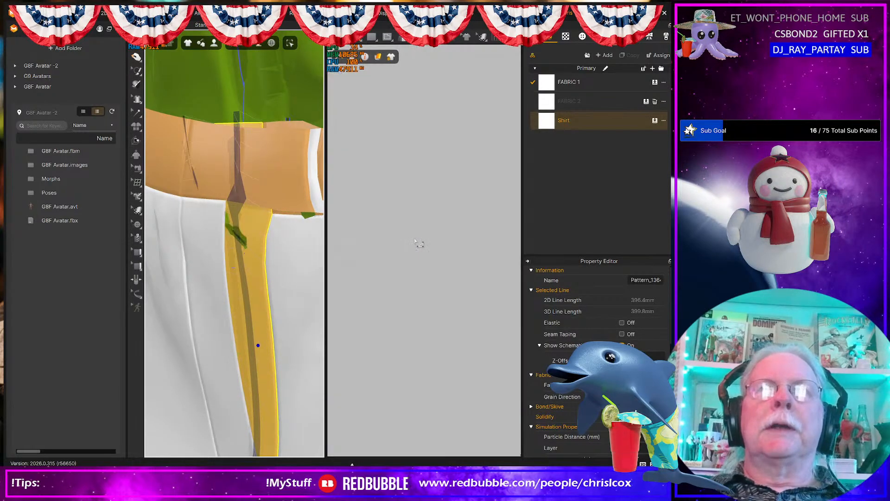
scroll(390, 262, down, 2)
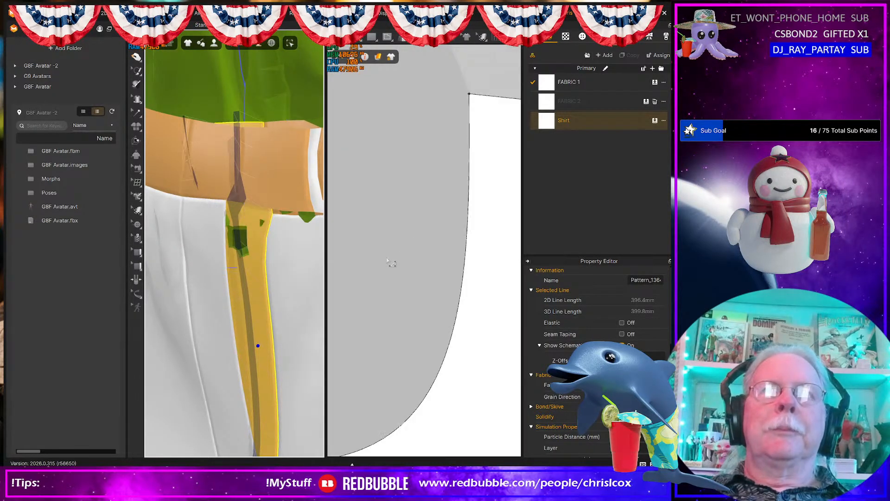
scroll(389, 262, down, 2)
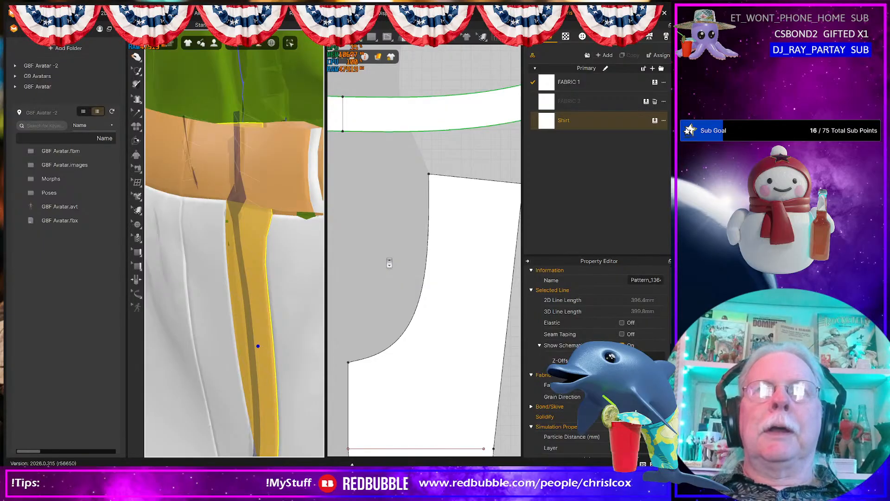
middle_drag(390, 262, 499, 260)
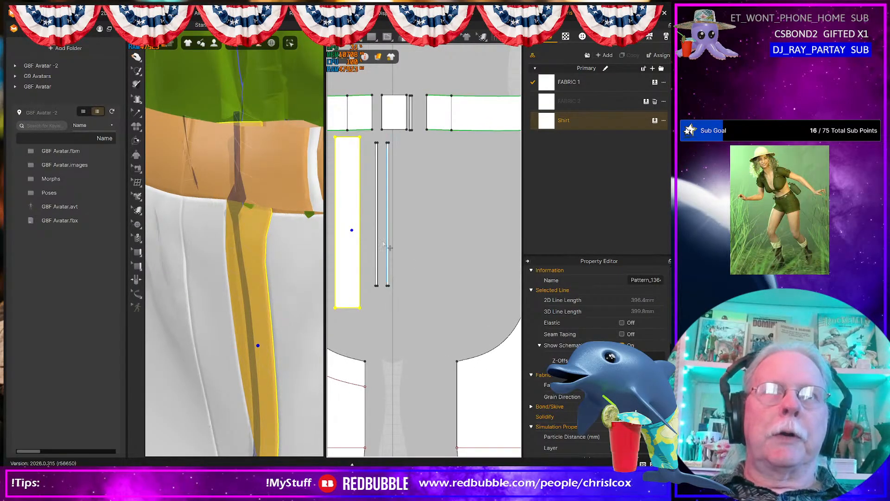
click(383, 244)
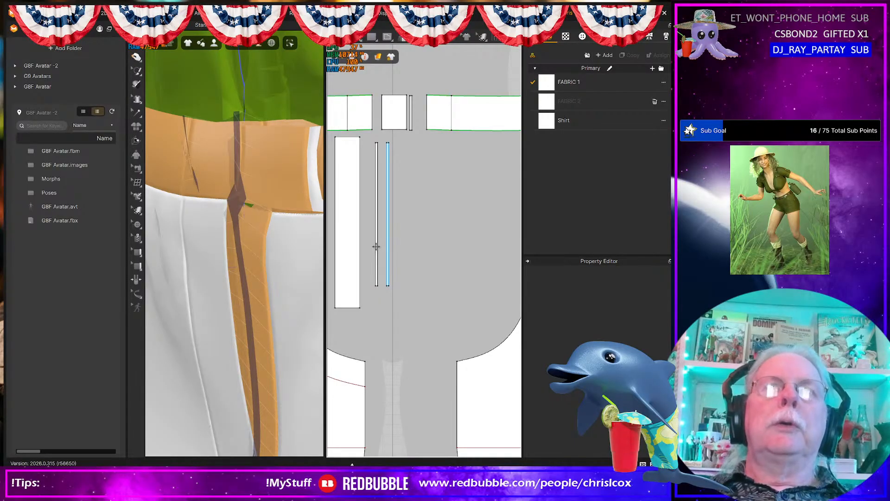
click(376, 247)
shift+click(376, 246)
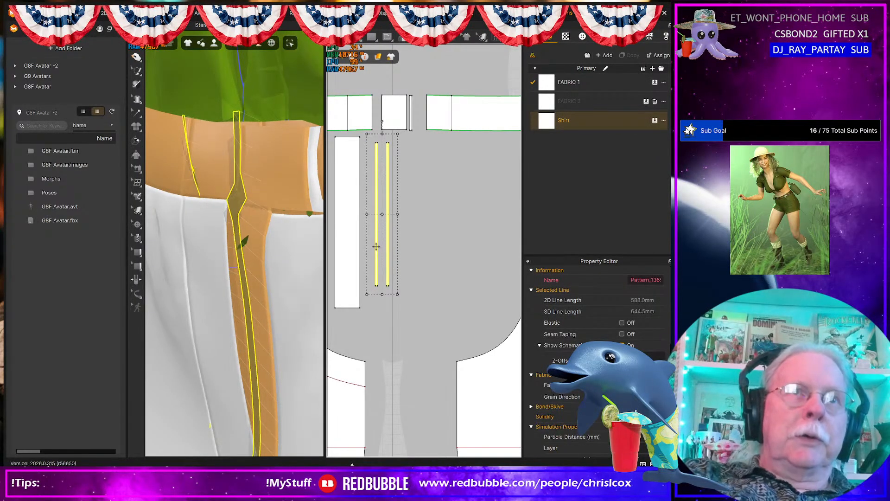
key(Delete)
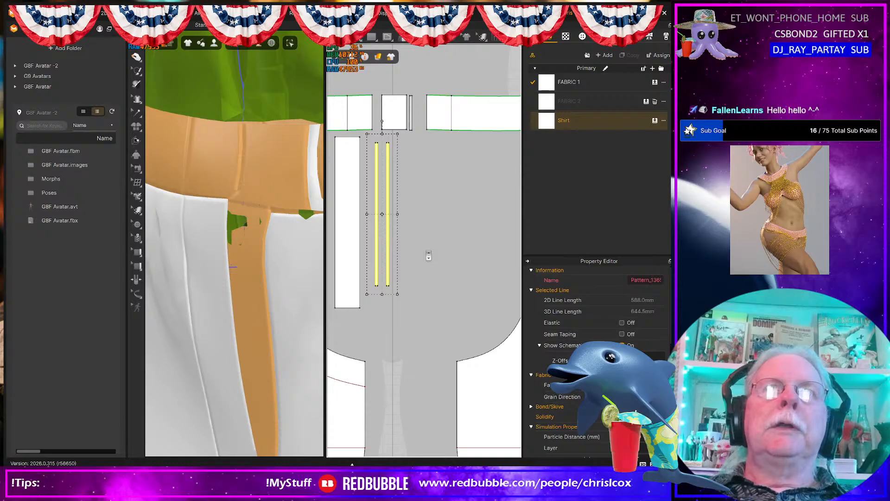
- Hide all the shirt pieces, including sleeves, collar and front bands, from the 3D garment
scroll(428, 256, down, 2)
scroll(429, 256, down, 5)
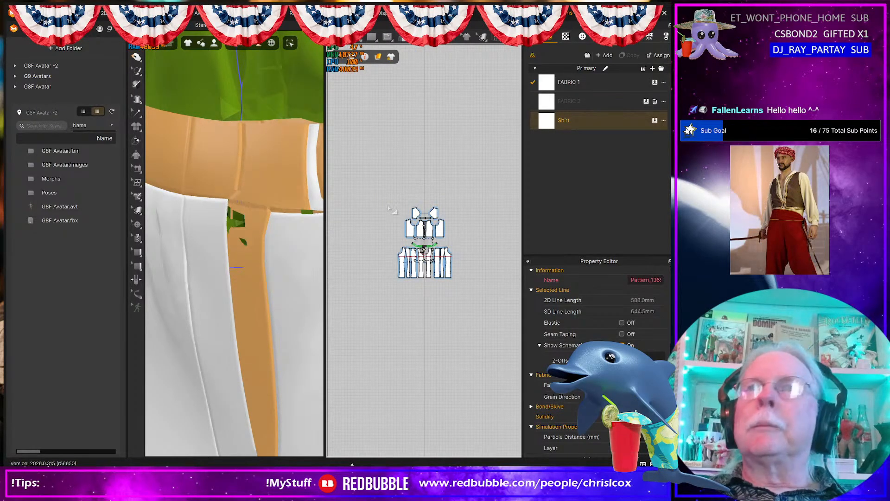
scroll(390, 208, up, 5)
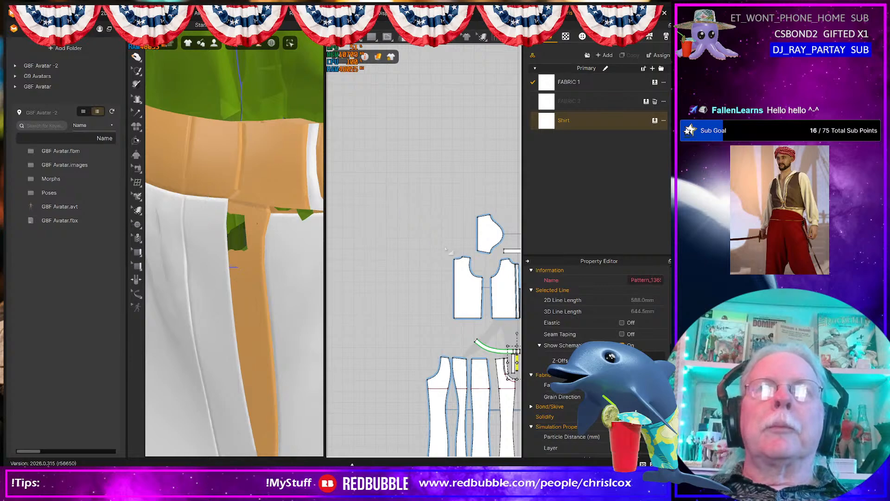
middle_drag(426, 236, 374, 201)
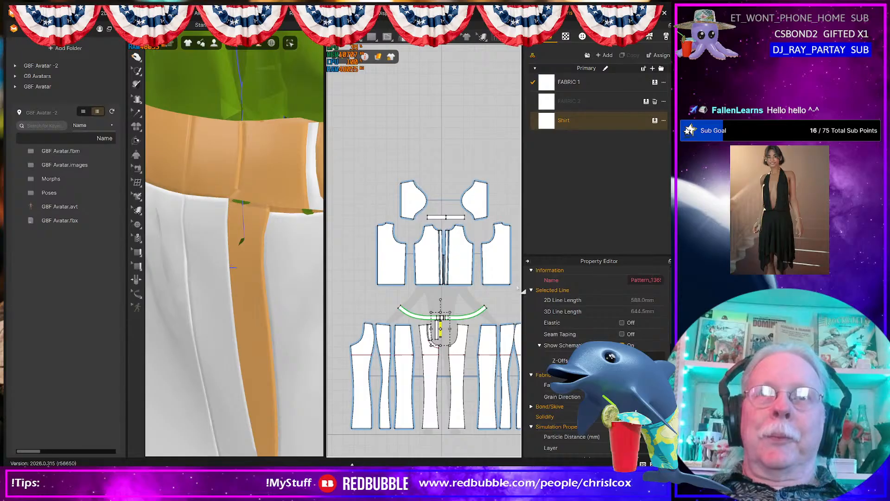
drag(359, 168, 516, 284)
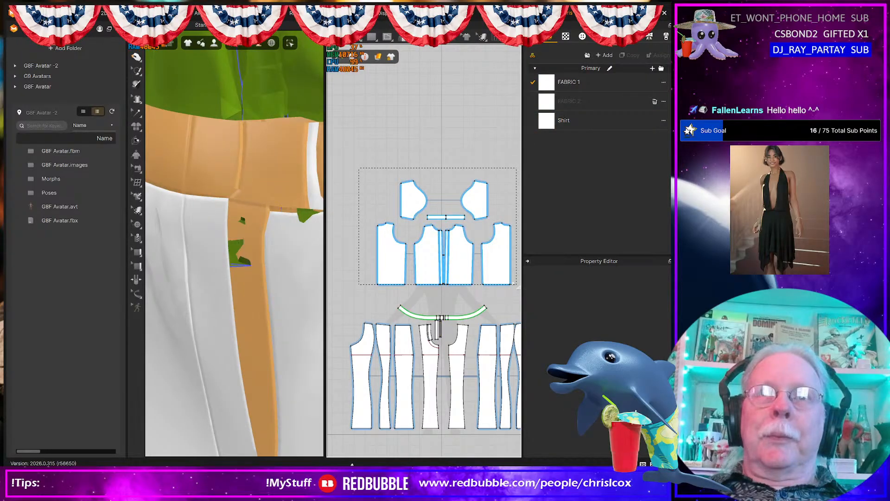
right_click(501, 263)
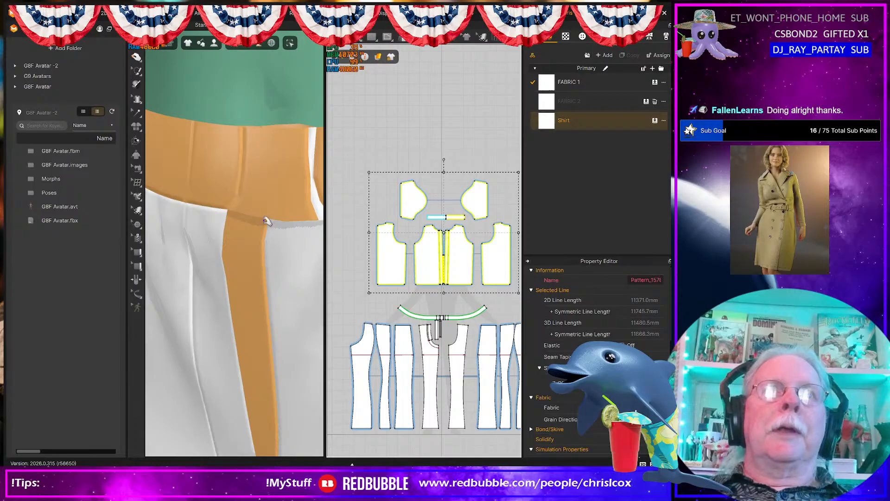
- Examine the top of the fly extension on the 3D garment and pick out the adjacent fly-side strip of the front in the 2D layout
right_drag(266, 221, 290, 231)
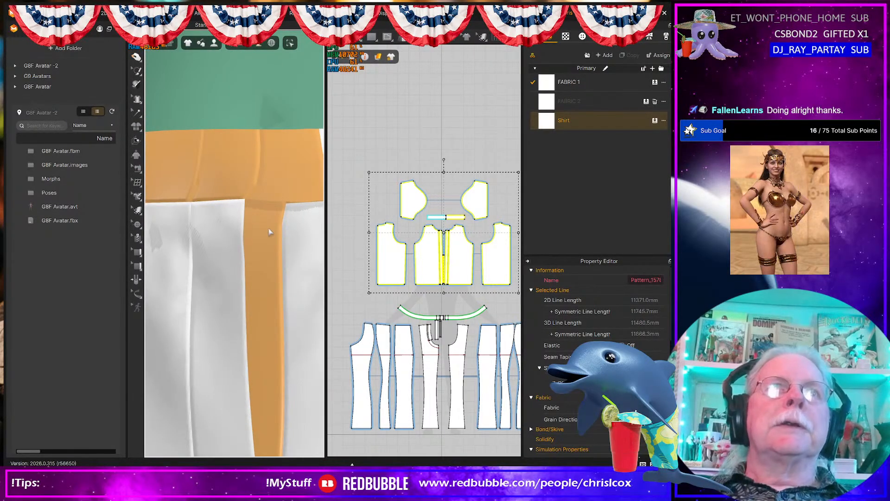
click(281, 245)
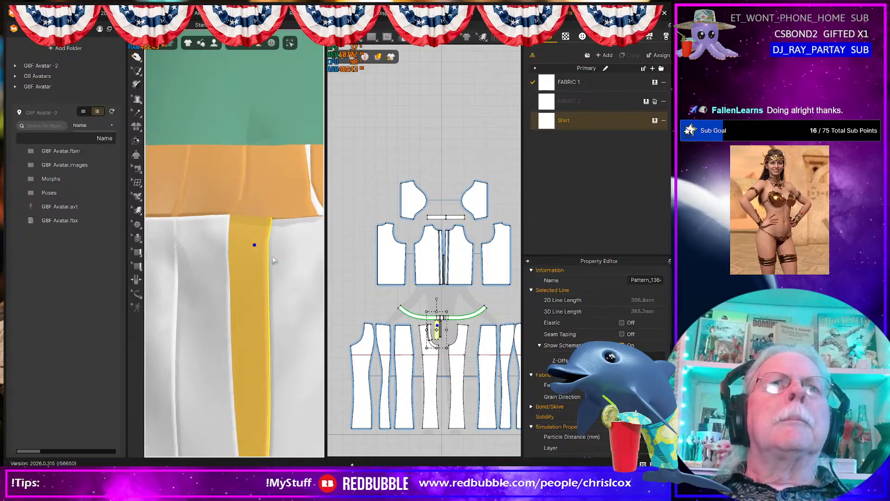
right_drag(274, 245, 275, 271)
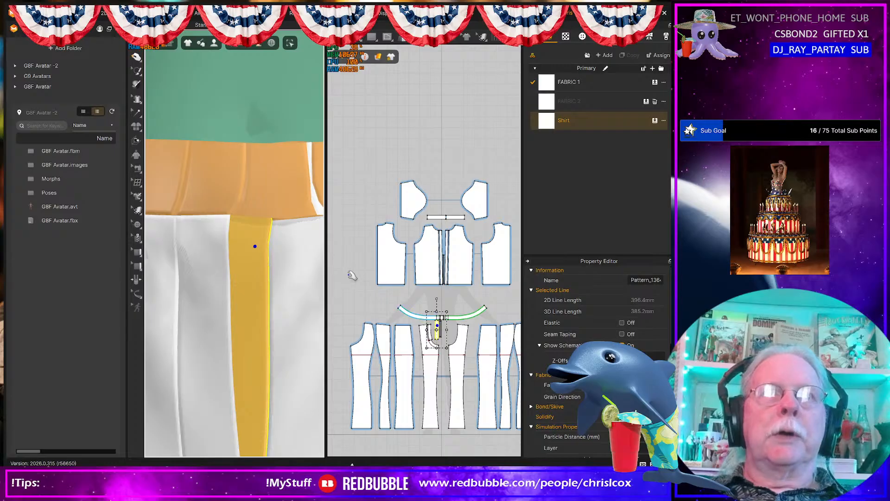
middle_drag(352, 275, 403, 241)
scroll(451, 332, up, 6)
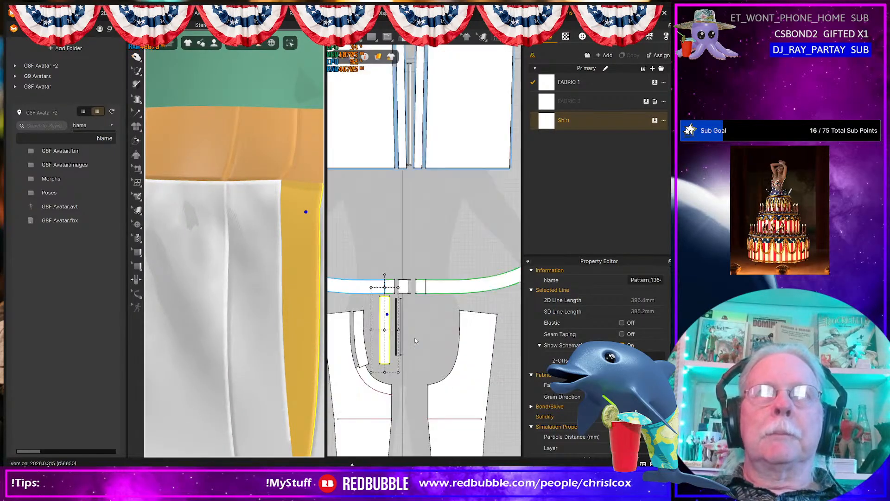
scroll(450, 335, up, 2)
middle_drag(450, 335, 416, 331)
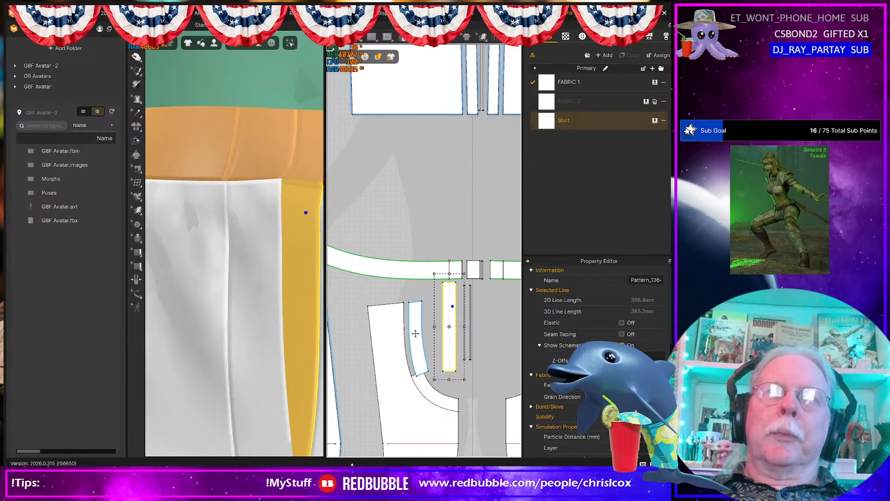
click(414, 332)
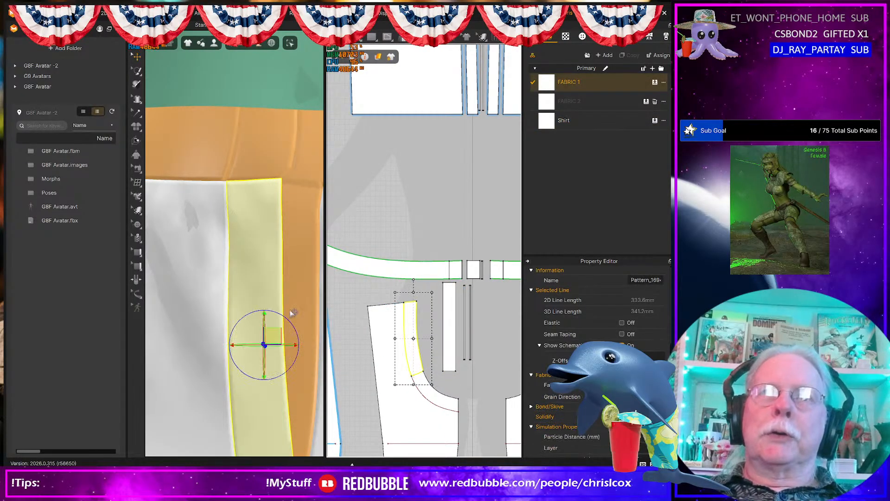
middle_drag(378, 271, 420, 264)
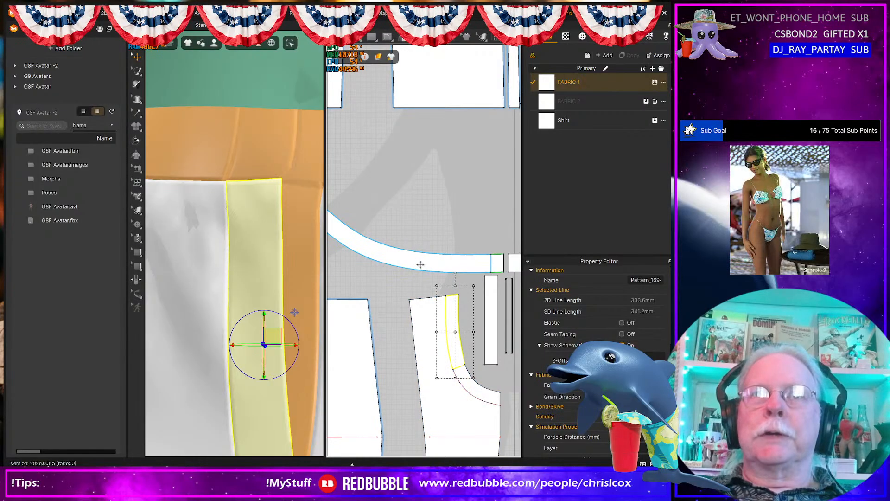
- Measure the combined length of the pants' waist edges, from the fly-side strip across the front and side panels to the back panel
key(z)
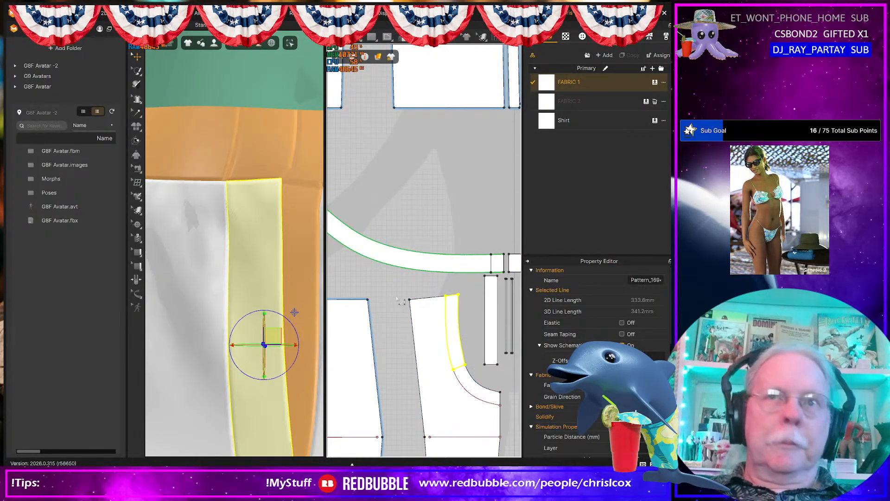
click(451, 297)
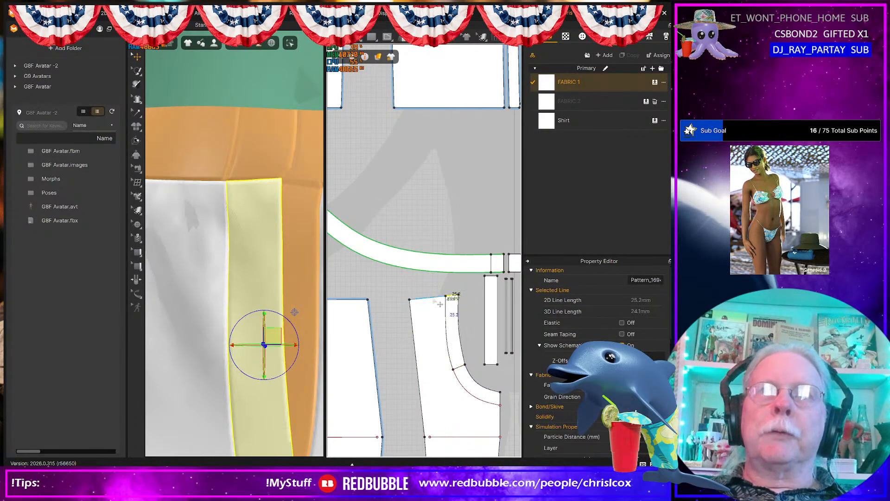
click(356, 300)
middle_drag(378, 302, 532, 302)
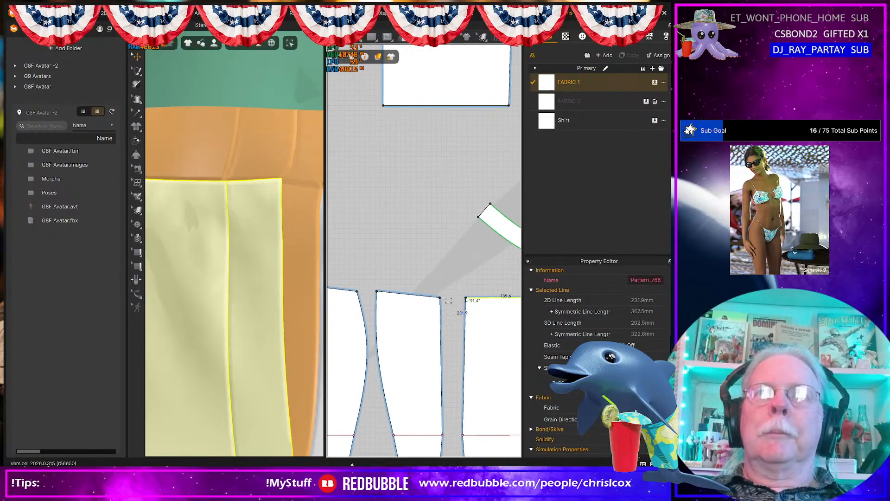
shift+click(415, 295)
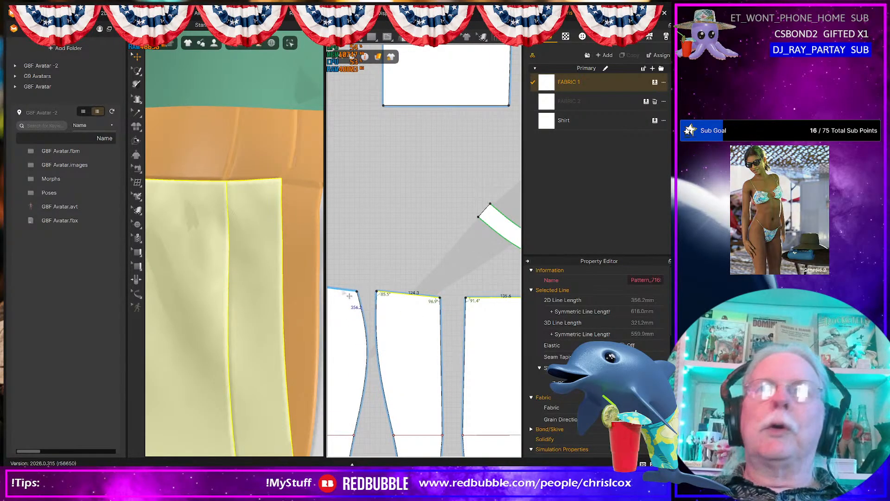
shift+click(345, 289)
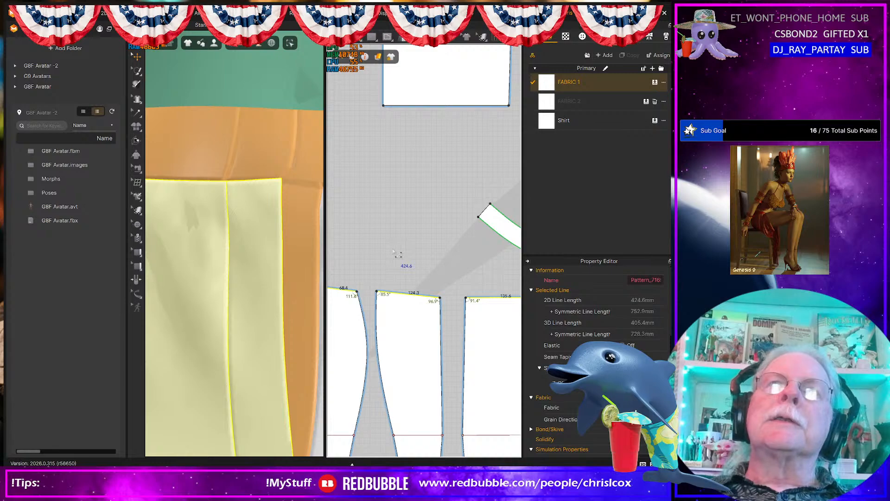
- Set the length of the long waistband piece's lower edge to 424.6 mm, with the direction set to Start
click(502, 237)
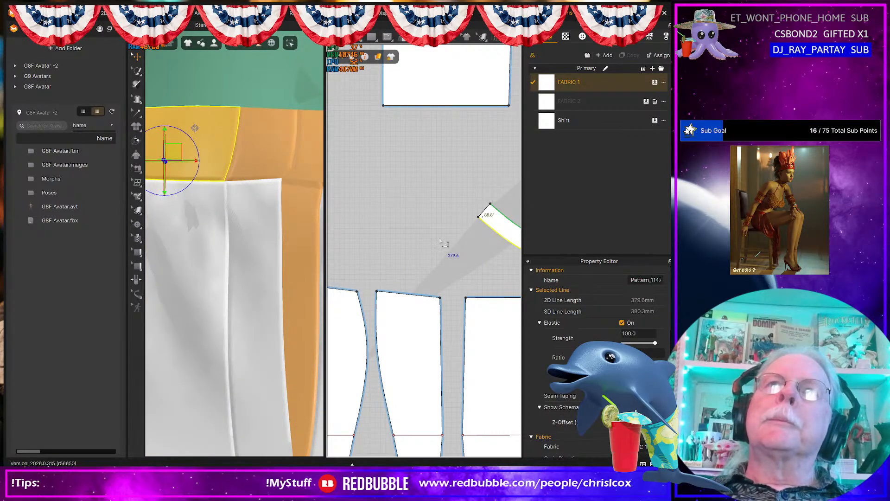
right_click(497, 235)
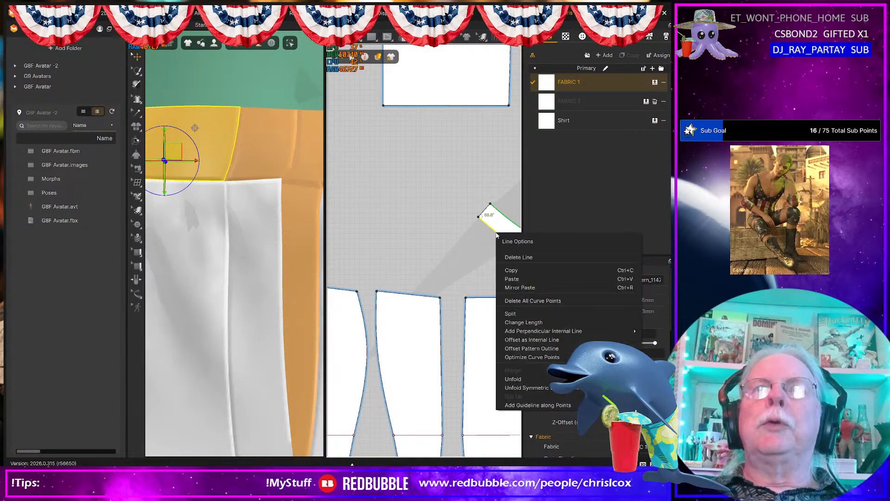
click(521, 323)
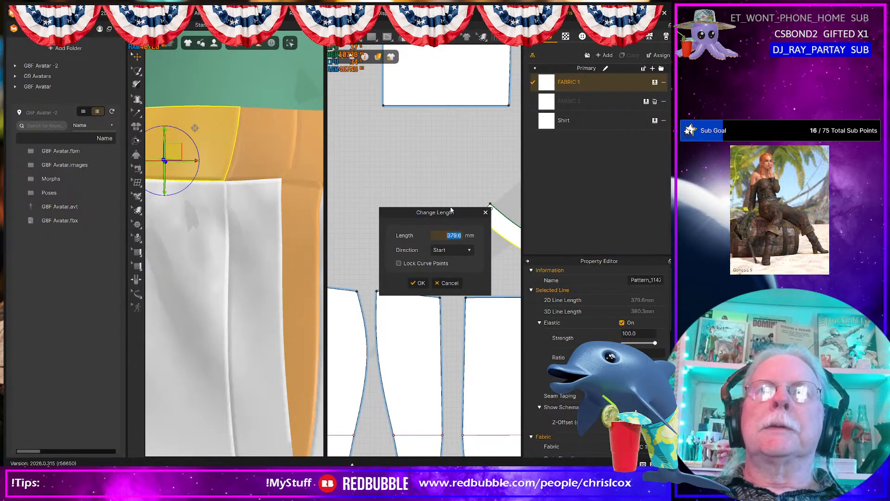
drag(441, 236, 428, 270)
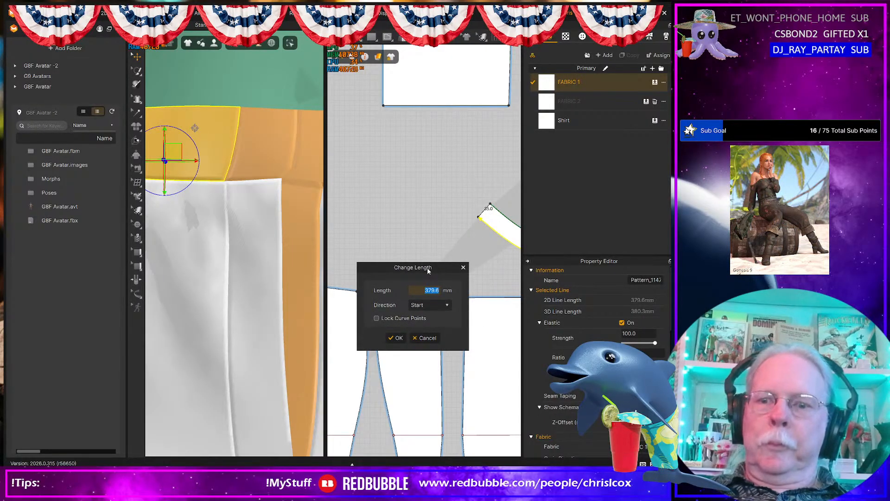
text(424.)
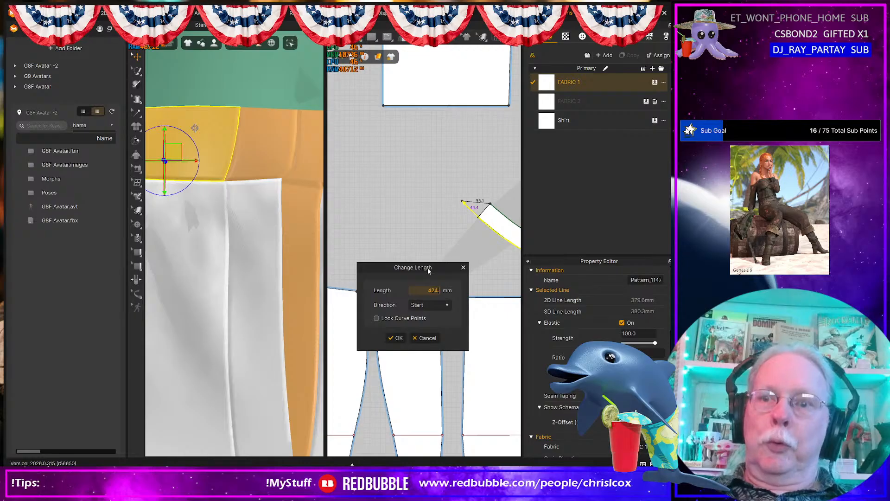
text(6)
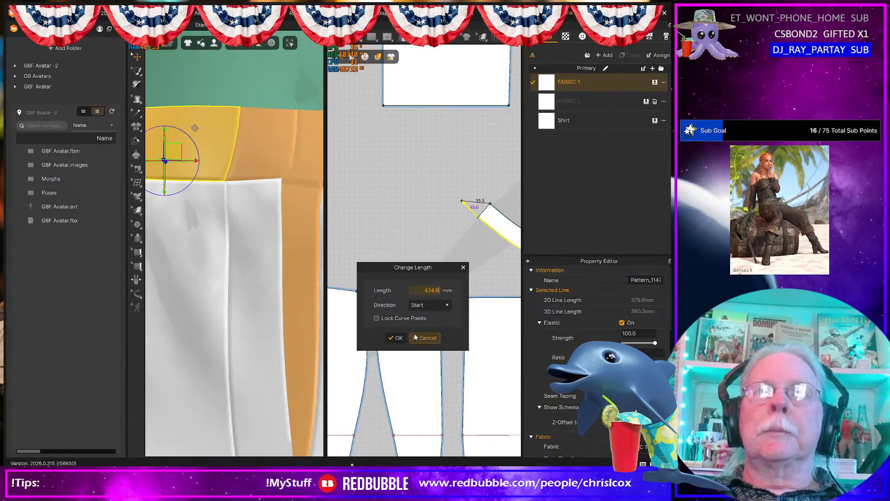
click(416, 338)
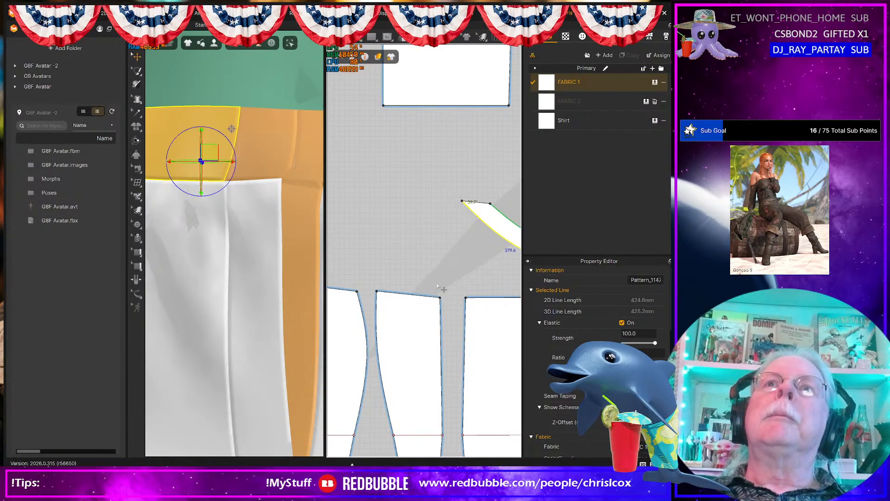
- Move the upper corner at the waistband's extended back end outward so the slanted end edge lines up with the lengthened lower edge
scroll(442, 281, up, 2)
middle_drag(442, 259, 302, 351)
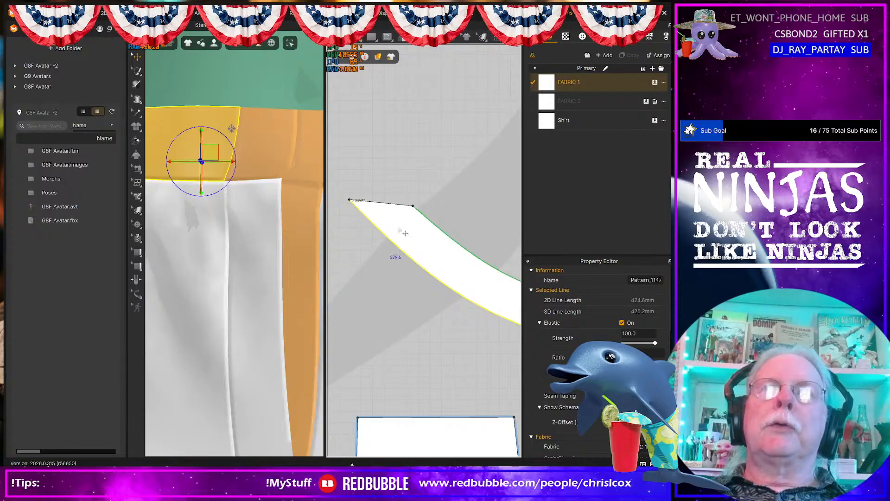
click(413, 206)
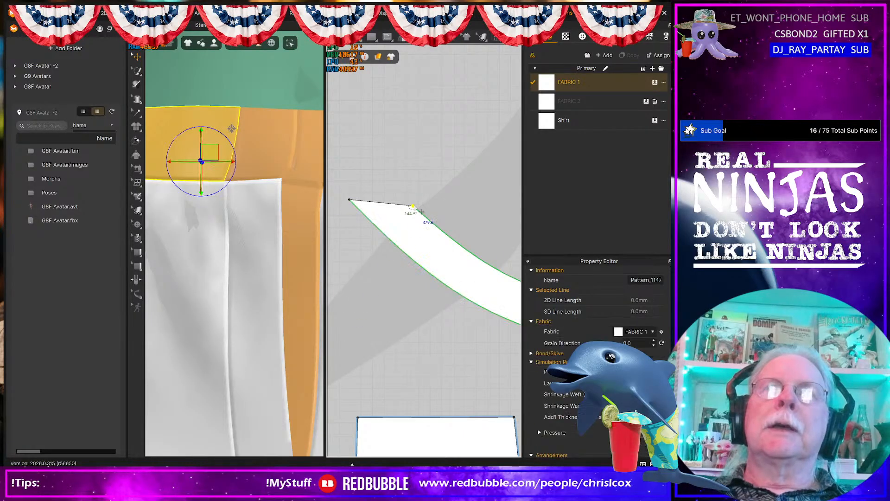
drag(413, 206, 384, 182)
scroll(467, 286, down, 8)
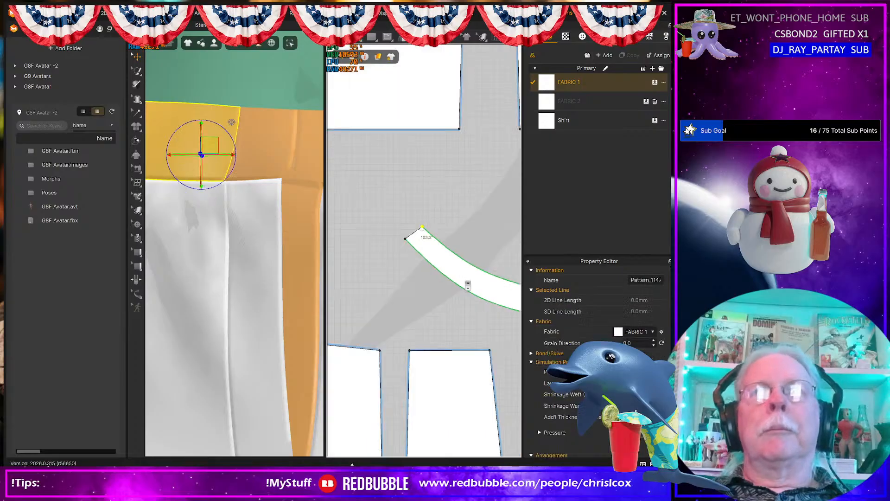
- Offset the waistband's lower edge as one internal line at 35 mm, with Extend and Maintain Curvature enabled
scroll(468, 289, up, 6)
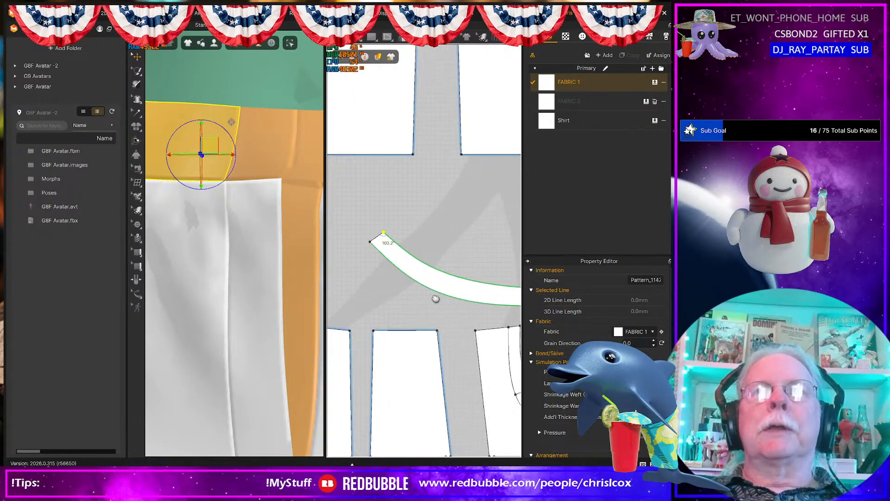
click(444, 298)
right_click(444, 296)
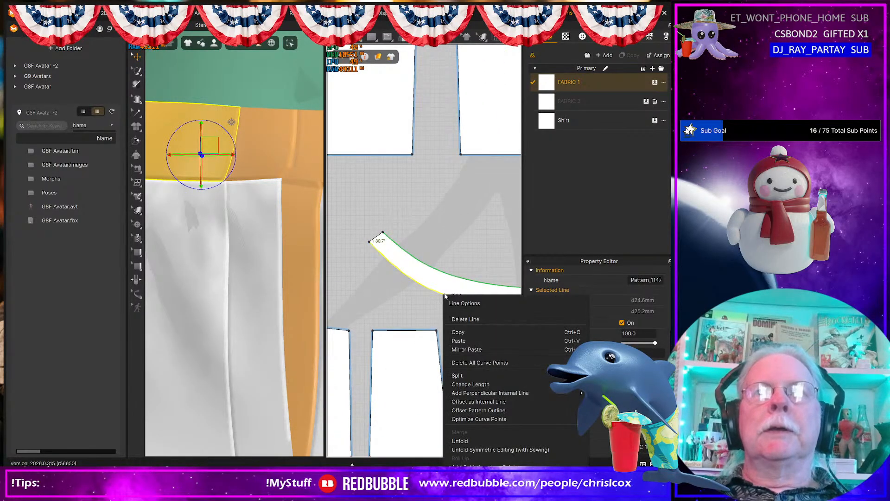
click(472, 402)
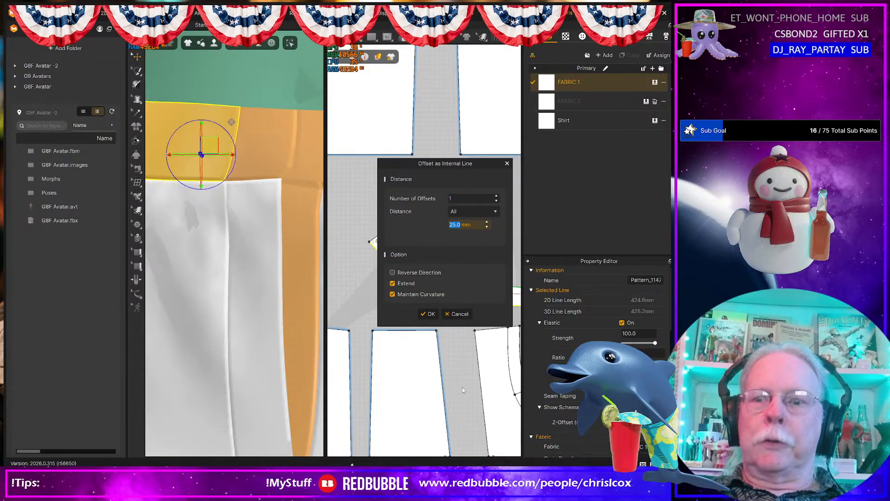
text(35)
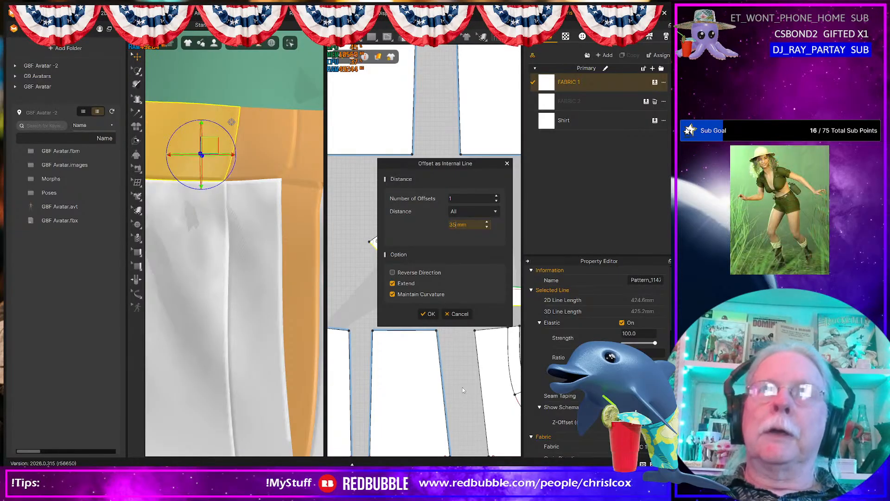
click(428, 313)
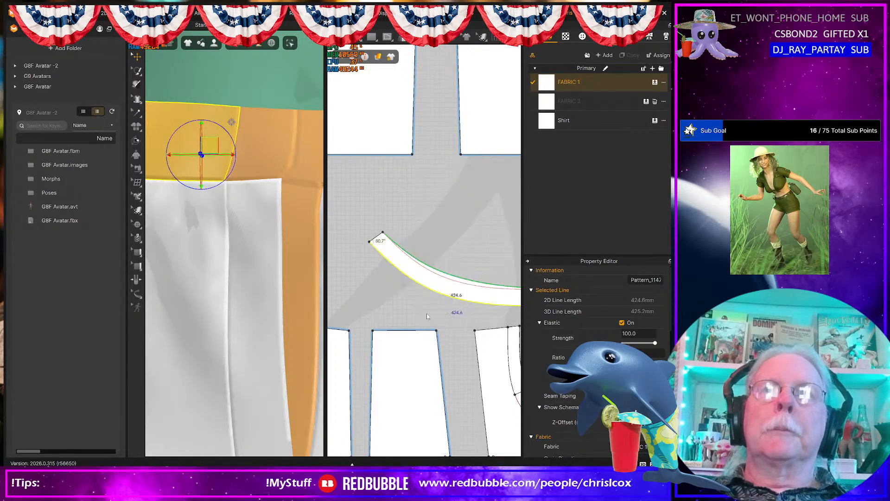
- Cut and sew the waistband along the offset internal line and delete the excess narrow strip along its upper edge
right_click(462, 287)
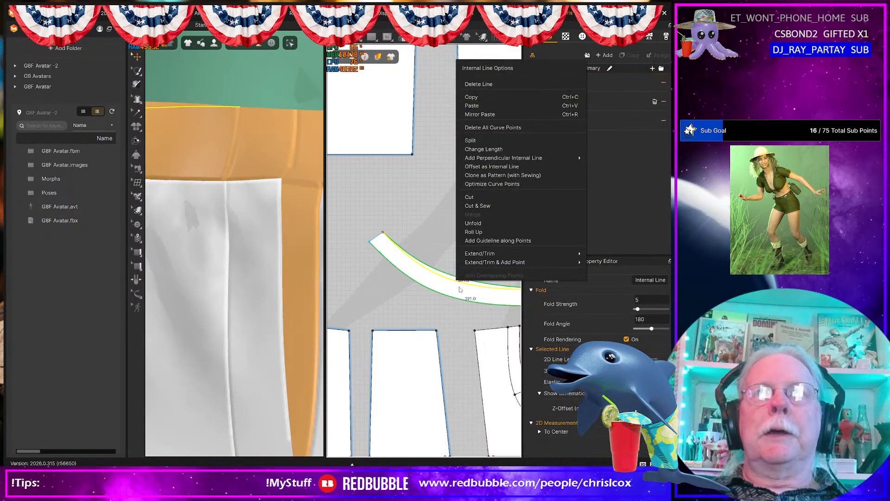
click(474, 206)
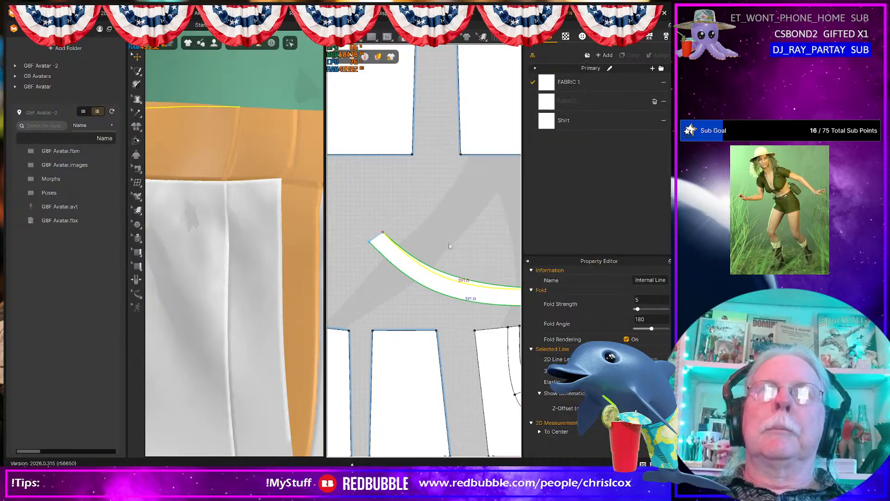
click(451, 275)
key(Delete)
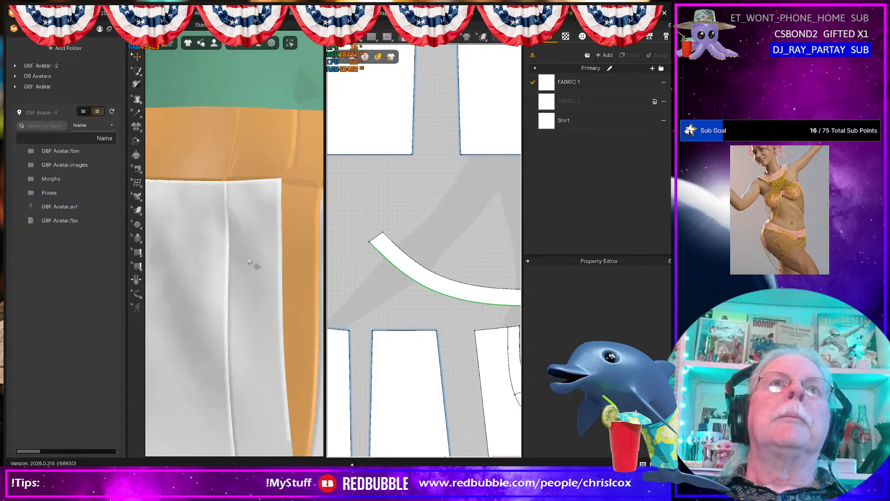
- Simulate the garment with the reshaped waistband and pull the waistband upward at the back of the avatar
key(space)
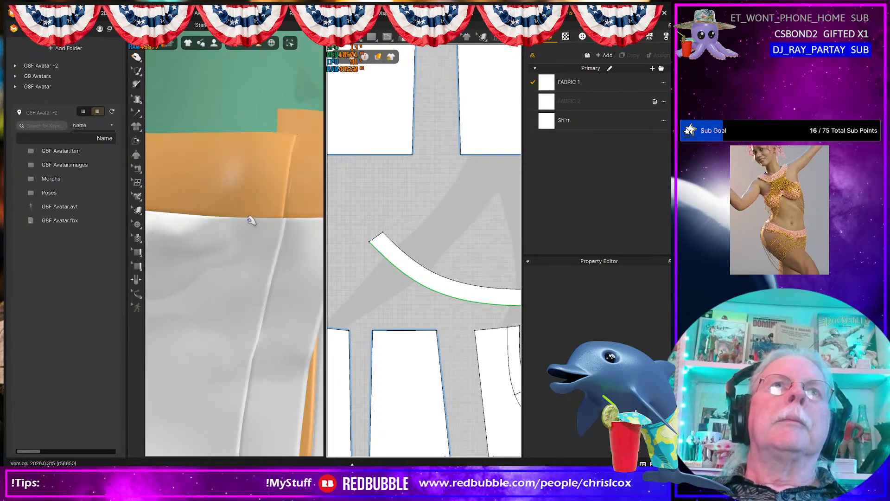
scroll(256, 231, down, 8)
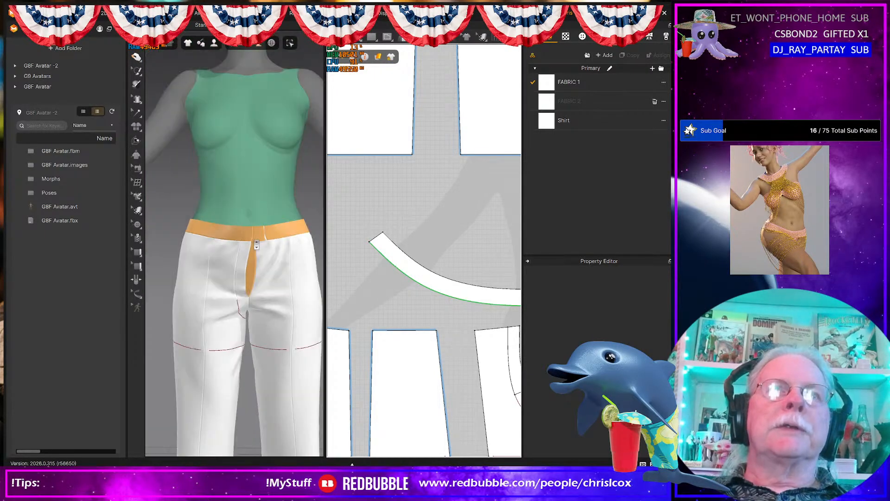
right_drag(257, 231, 118, 248)
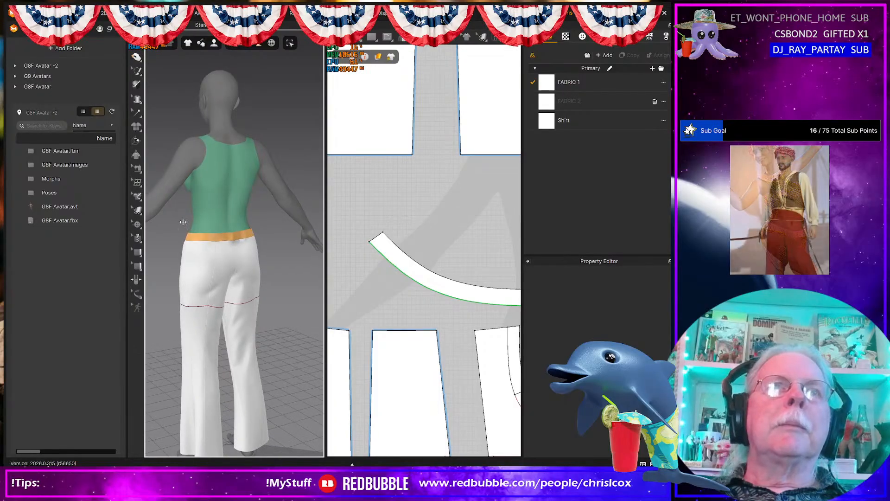
click(233, 230)
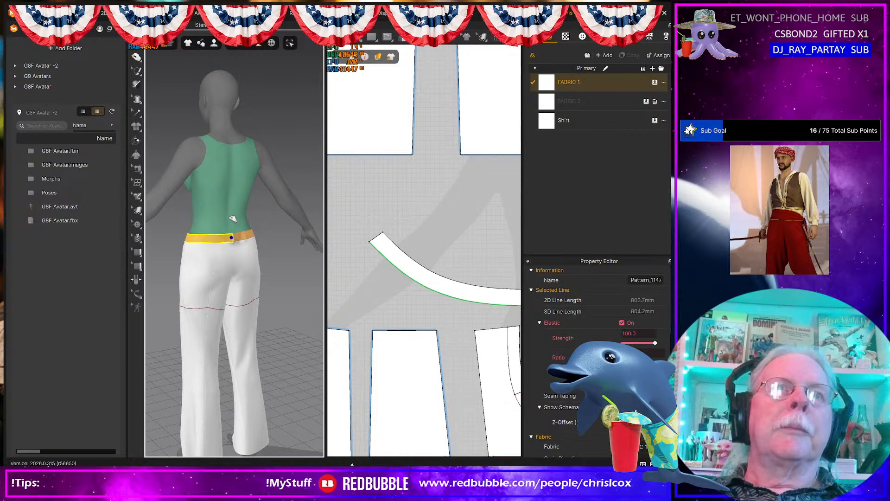
mouse_move(233, 219)
mouse_down()
mouse_move(233, 208)
mouse_move(234, 217)
mouse_up()
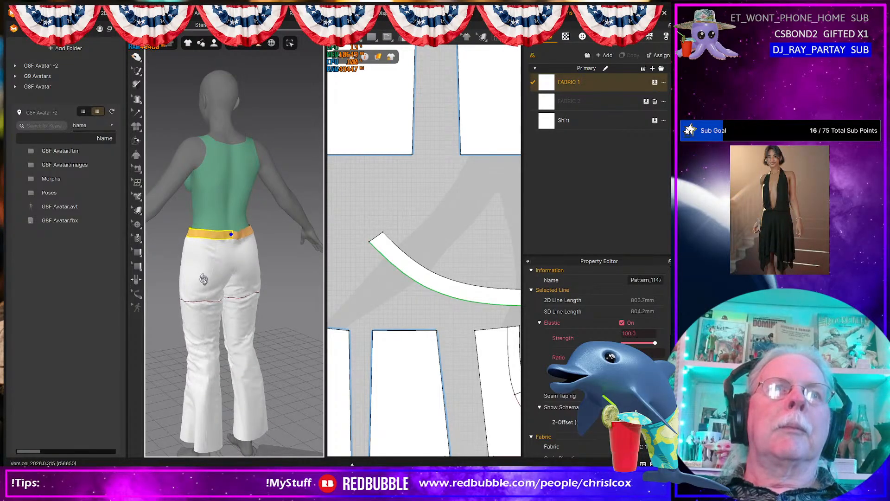
- Nudge the front fly piece sideways on the simulating trousers and strengthen the piece
right_drag(203, 278, 265, 276)
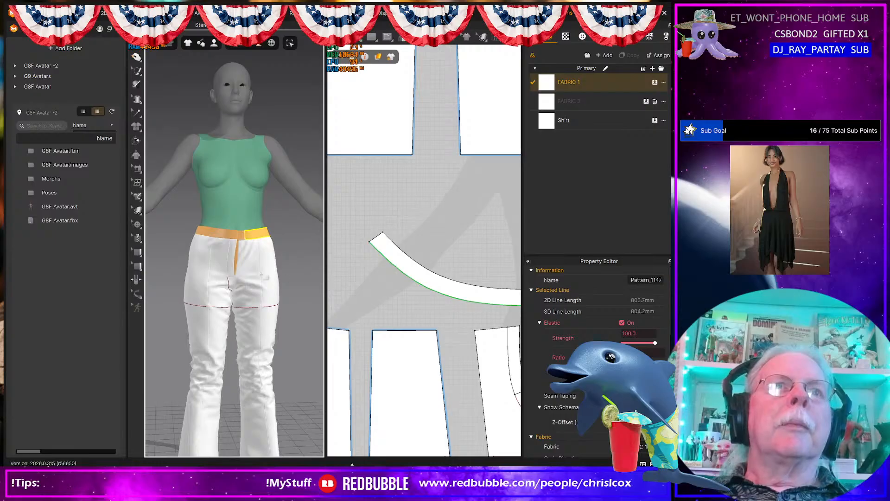
scroll(259, 272, up, 6)
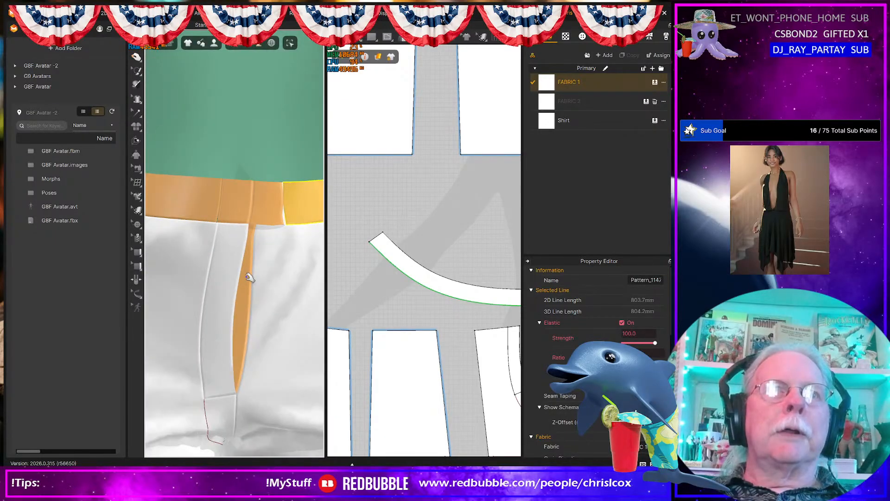
scroll(250, 278, up, 2)
scroll(249, 283, down, 3)
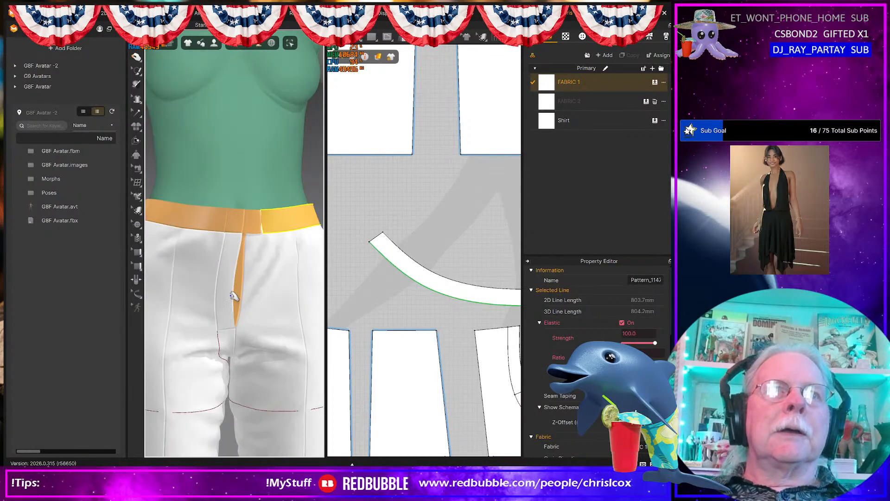
click(236, 297)
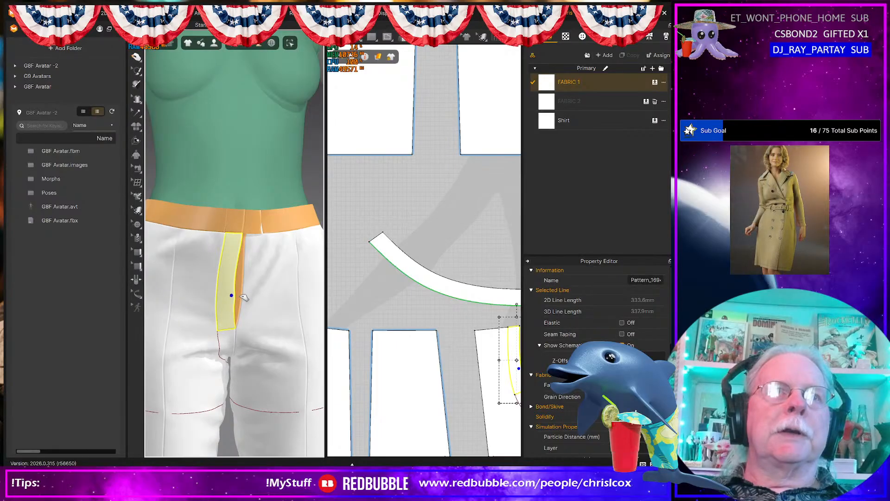
drag(241, 297, 245, 296)
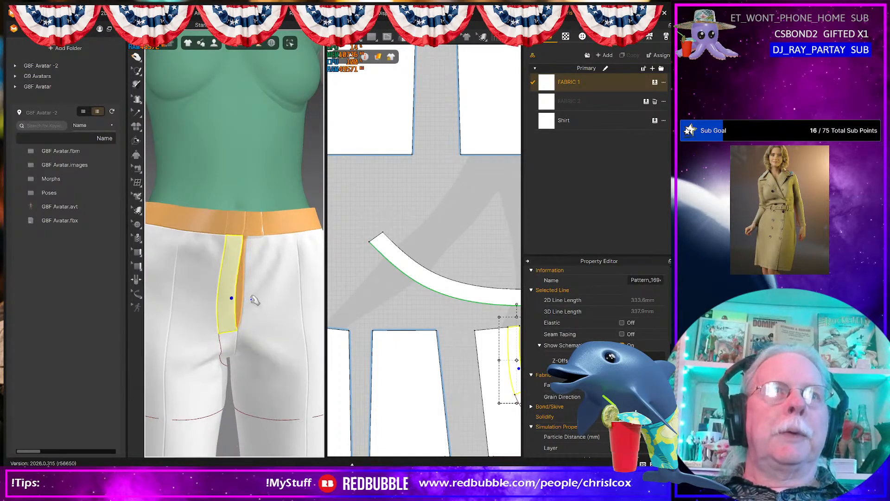
click(226, 284)
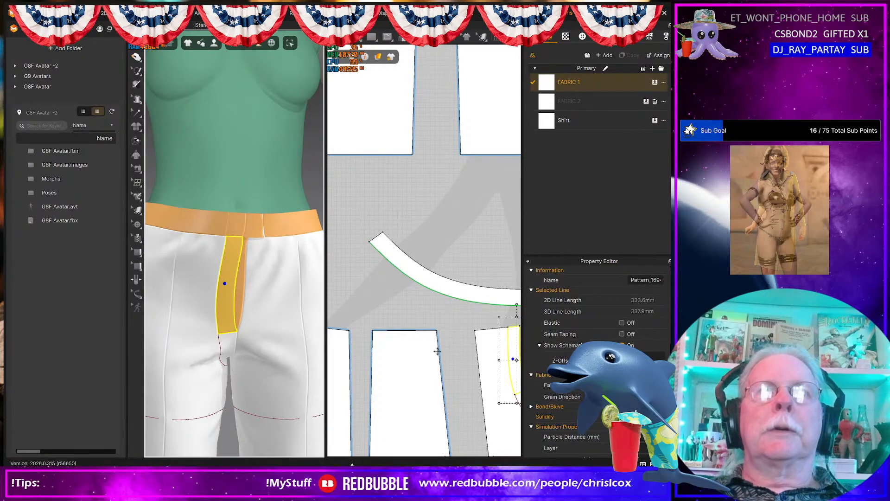
- Select the waistband's small front tab and inspect the closure from the front and the side
scroll(436, 351, down, 3)
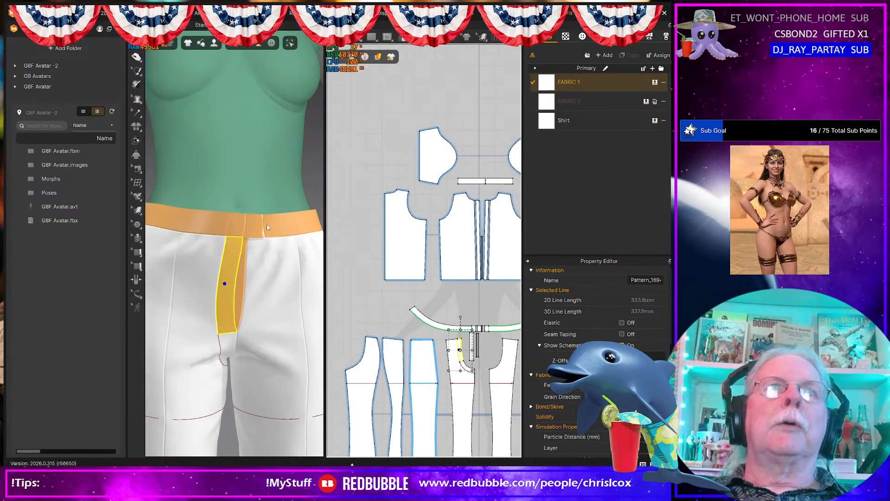
key(ctrl+z)
scroll(280, 309, down, 3)
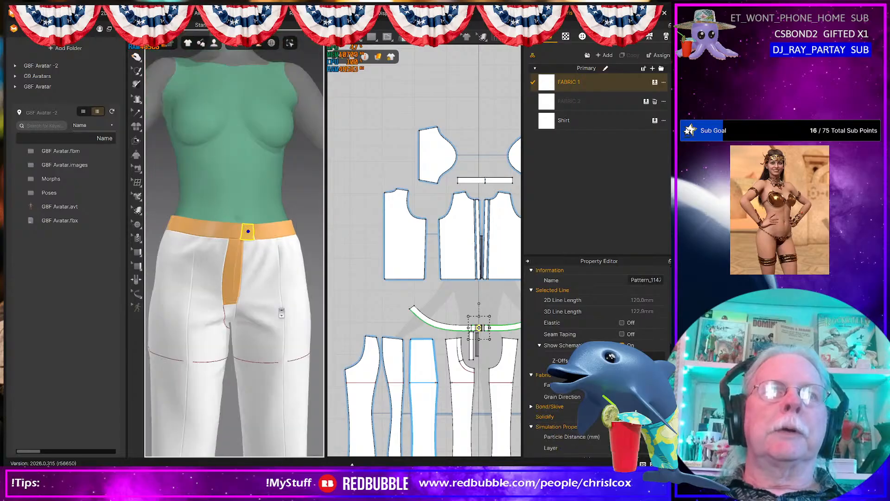
scroll(282, 314, down, 2)
right_drag(284, 321, 353, 332)
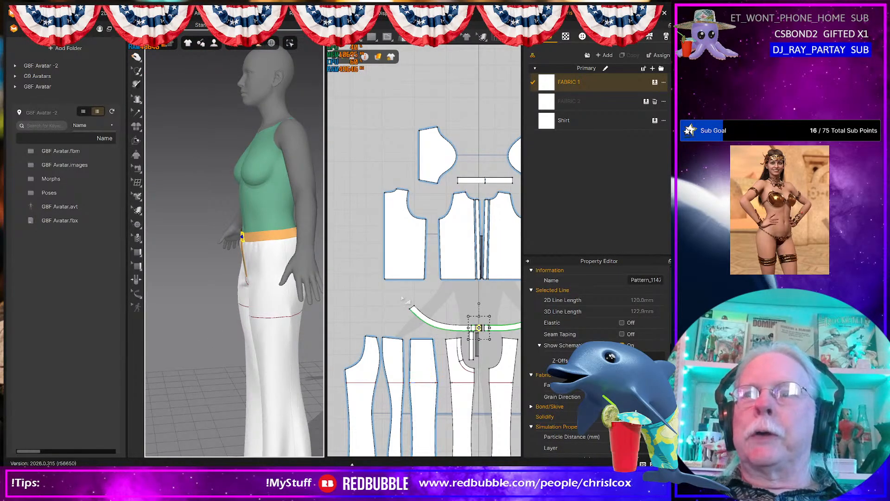
- Select the two narrow strips beside the long rectangular fly strip and check their 3D pattern options
scroll(408, 296, down, 3)
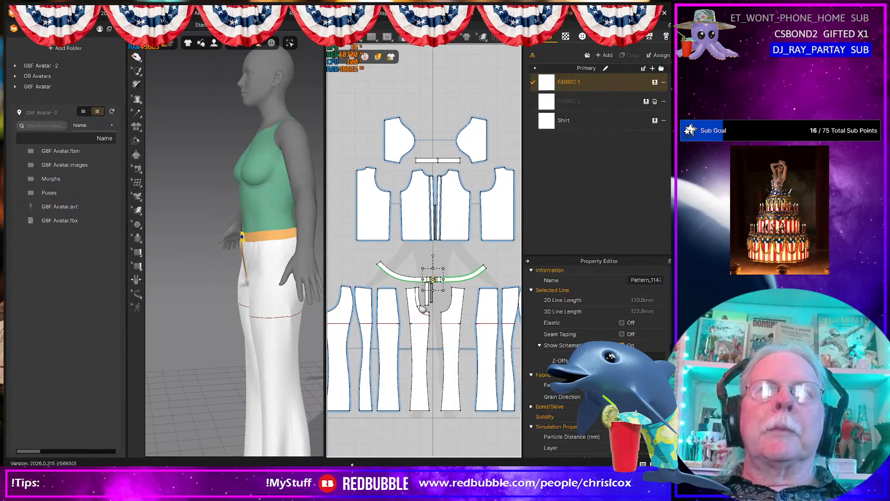
scroll(422, 306, up, 5)
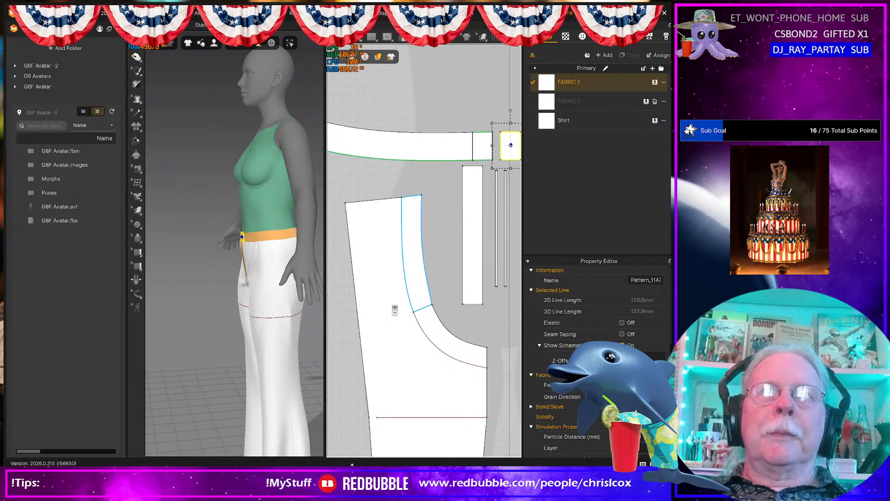
scroll(395, 309, up, 3)
middle_drag(395, 309, 297, 327)
middle_drag(504, 255, 489, 258)
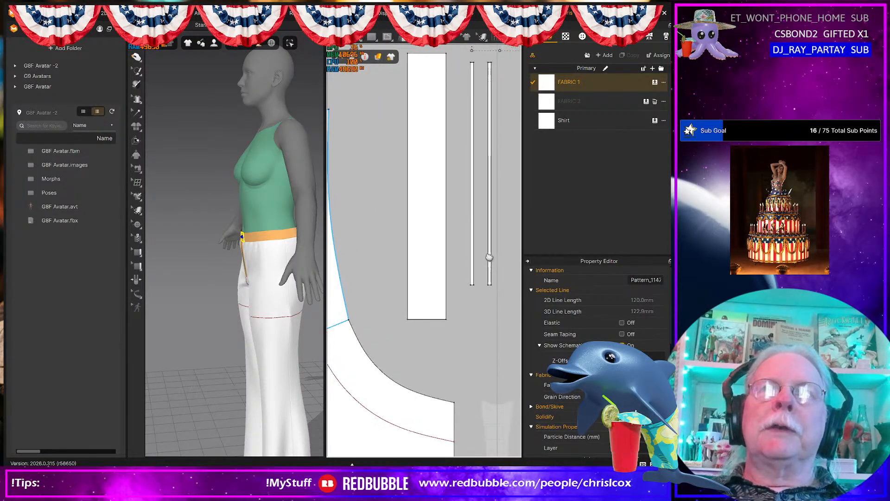
click(471, 256)
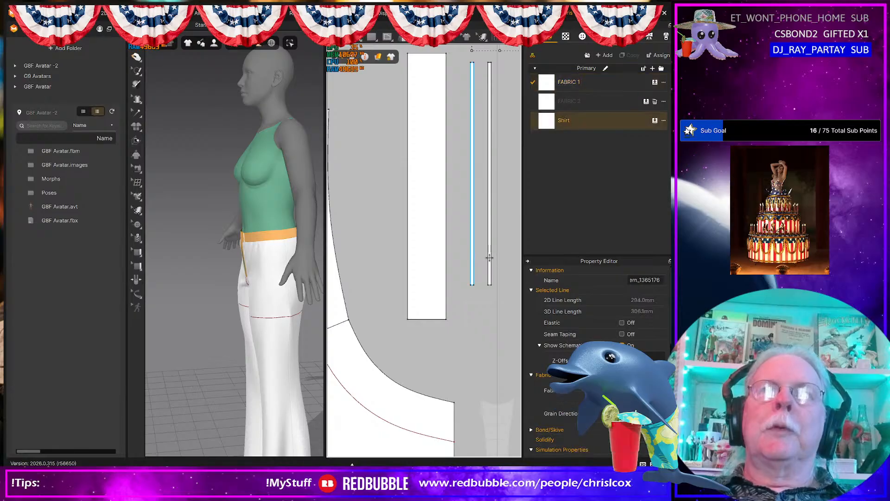
shift+click(490, 258)
right_click(489, 257)
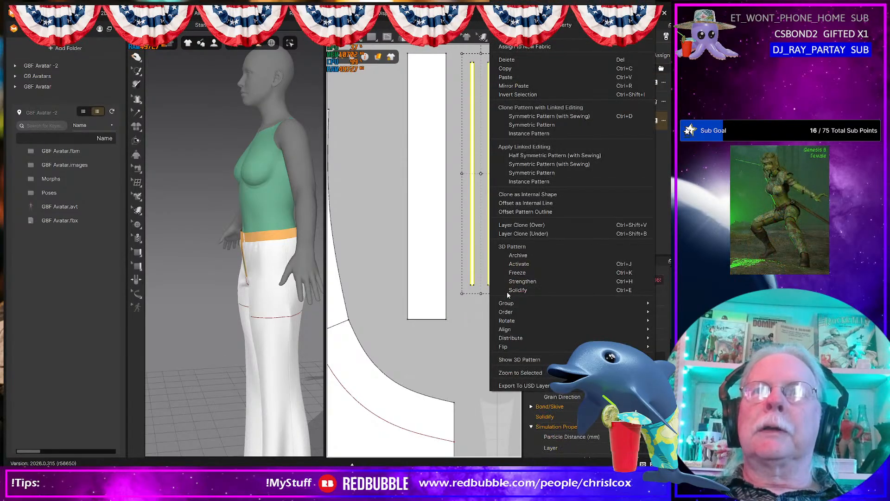
click(467, 306)
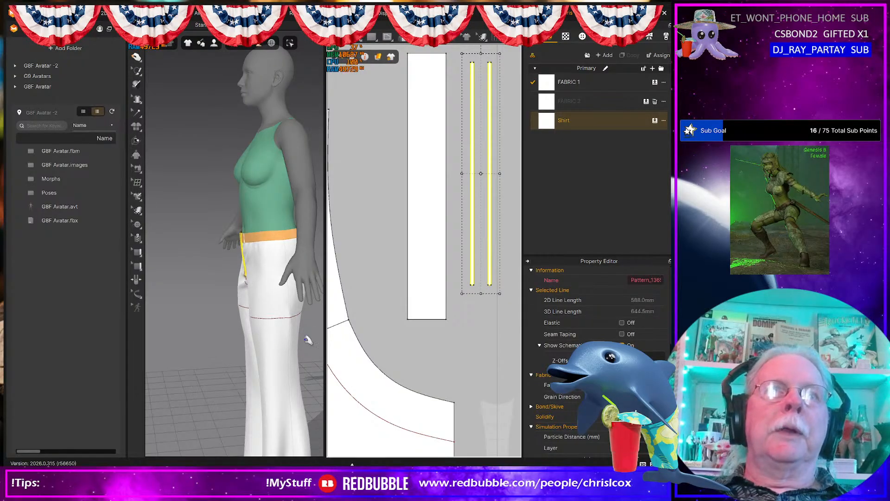
- Pull the front fly piece down slightly on the avatar and inspect its lower end at the crotch
right_drag(309, 341, 319, 333)
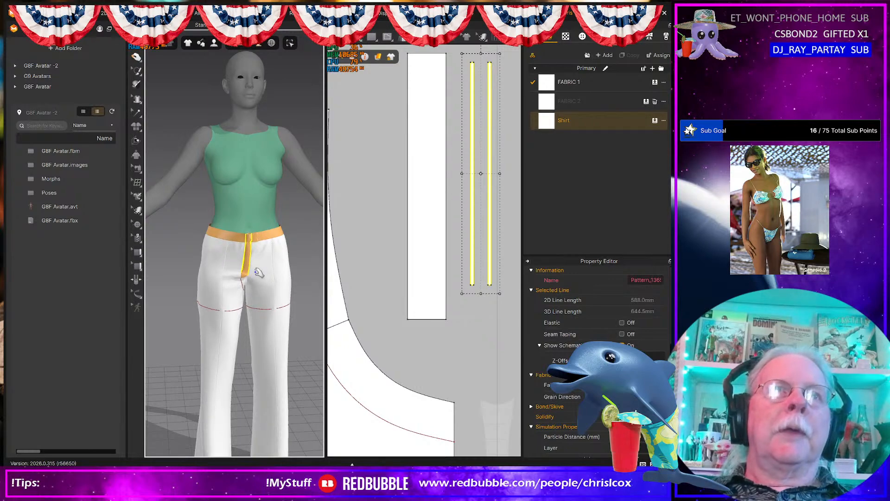
scroll(255, 267, up, 5)
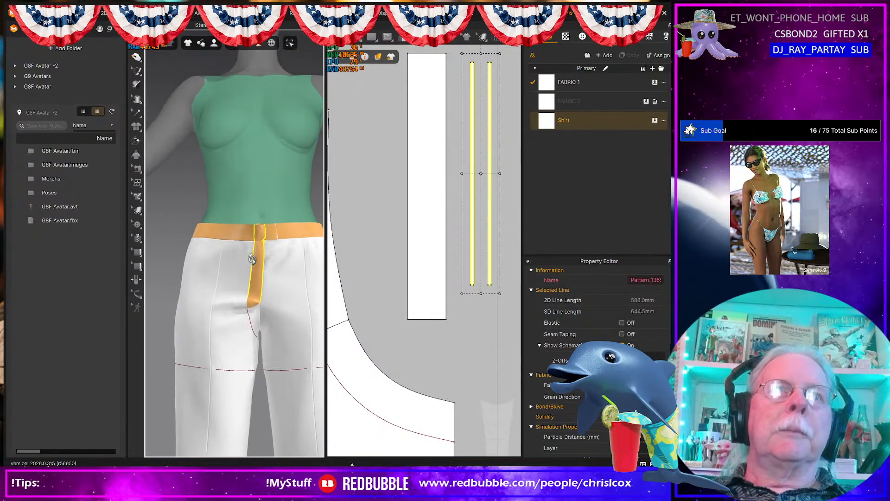
right_drag(252, 259, 248, 265)
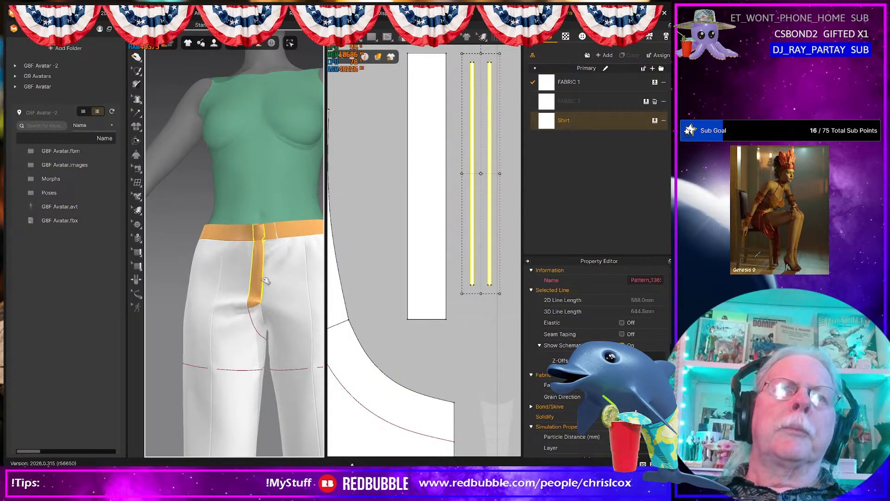
click(263, 280)
drag(262, 277, 263, 291)
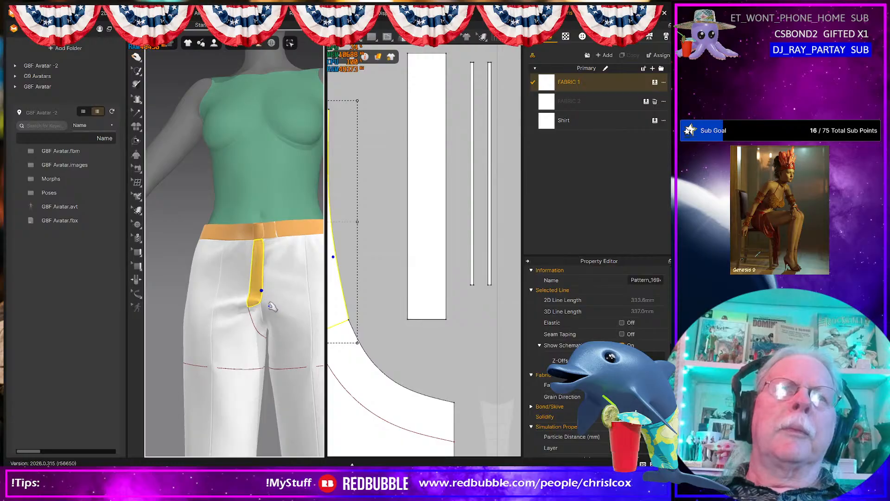
scroll(263, 306, up, 4)
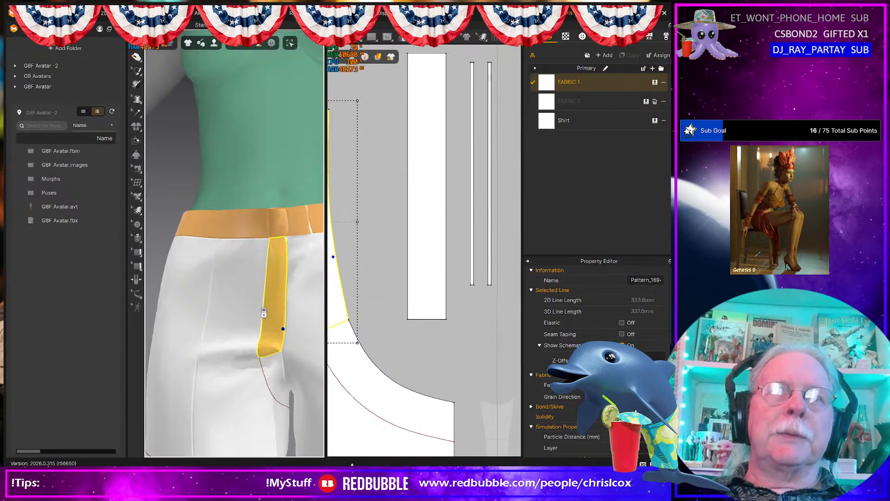
right_drag(252, 303, 240, 338)
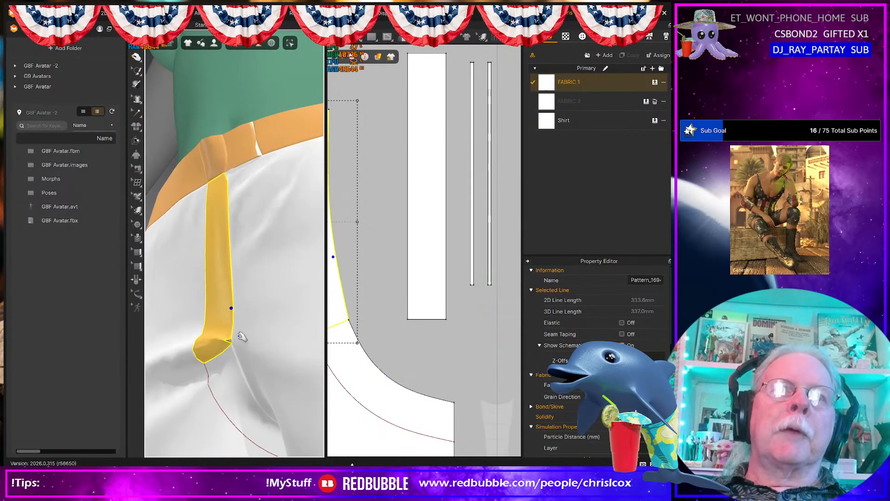
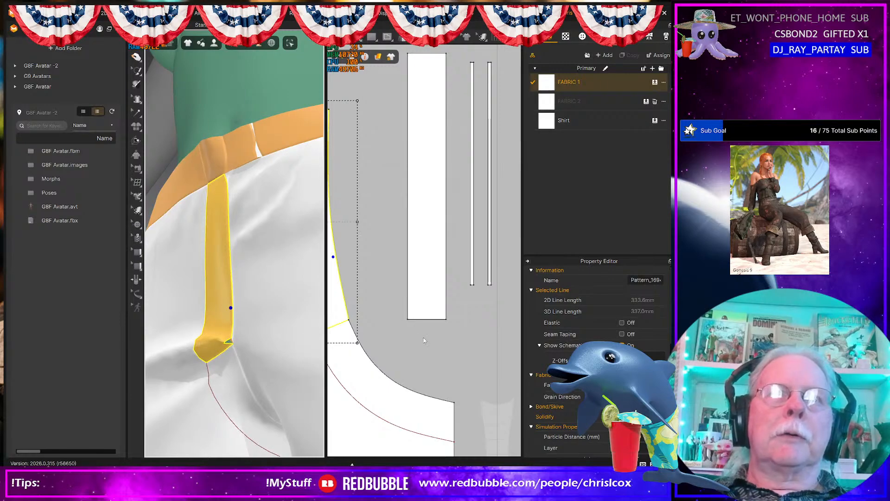
- Delete the sewing on the front crotch curve below the fly piece and simulate the garment
scroll(424, 340, down, 3)
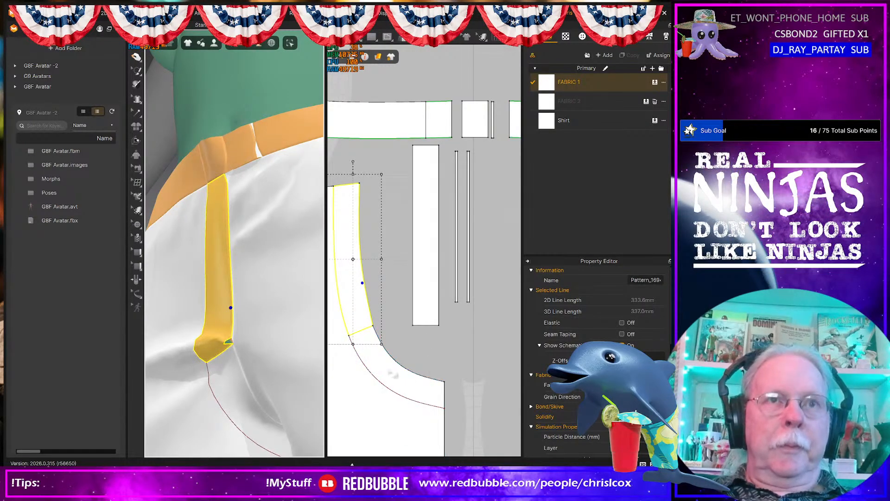
key(m)
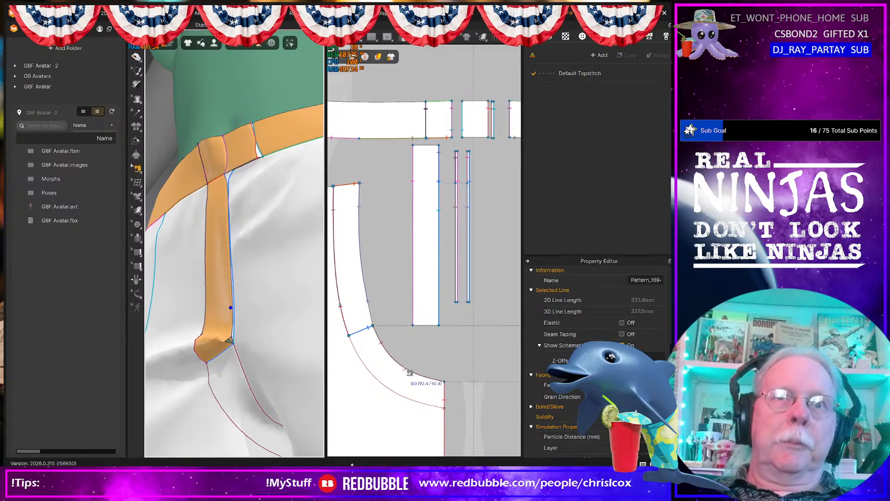
click(409, 373)
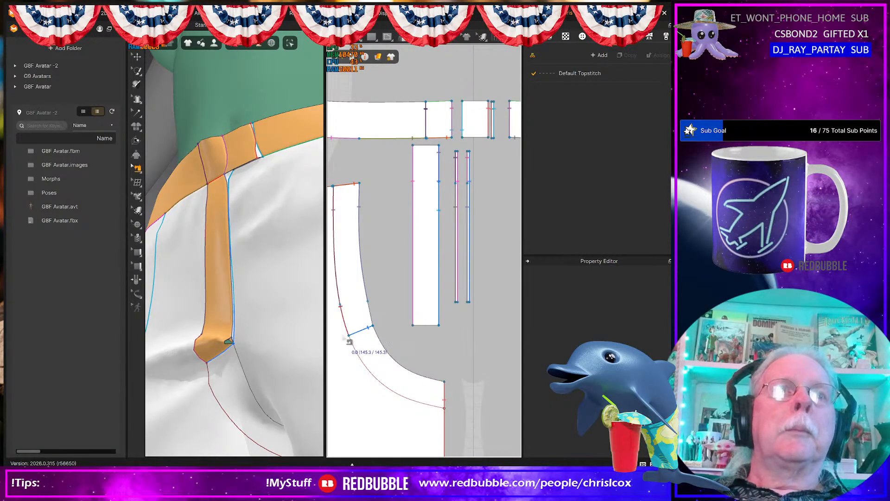
key(a)
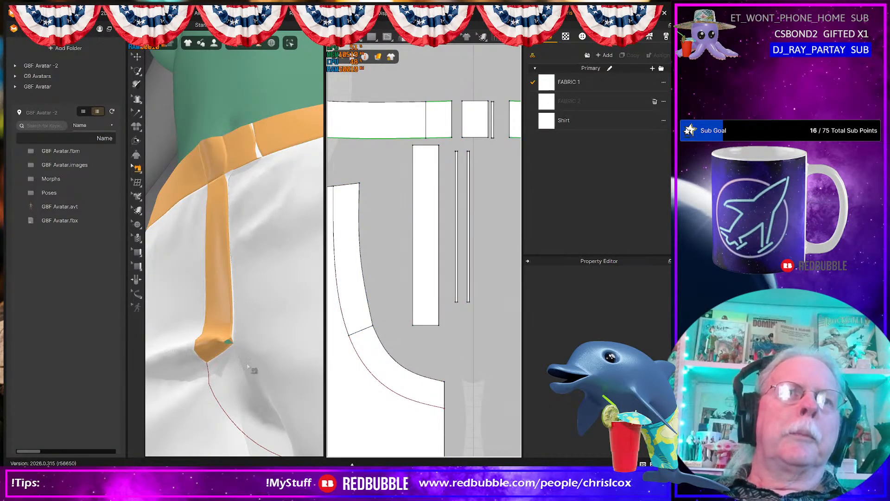
key(space)
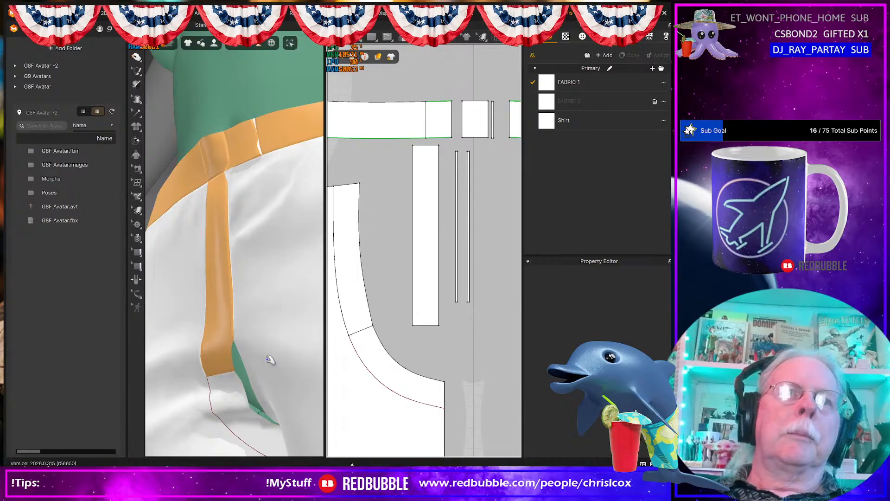
scroll(271, 362, down, 5)
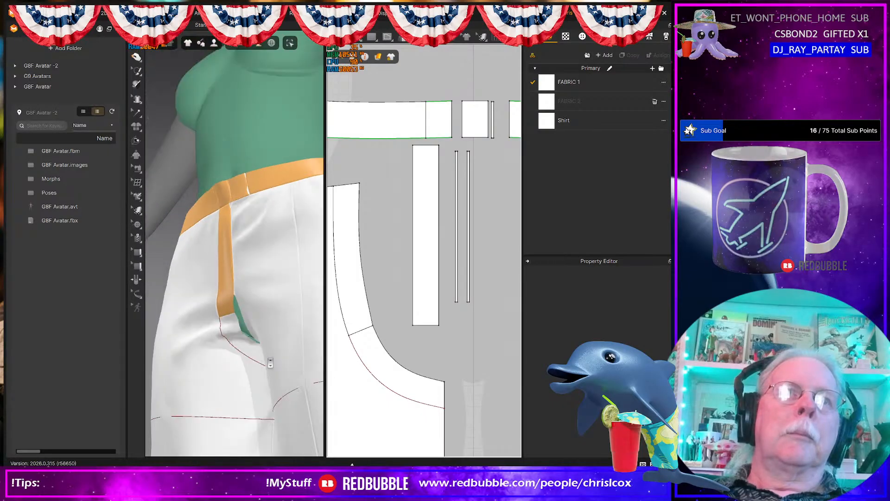
right_drag(270, 363, 299, 384)
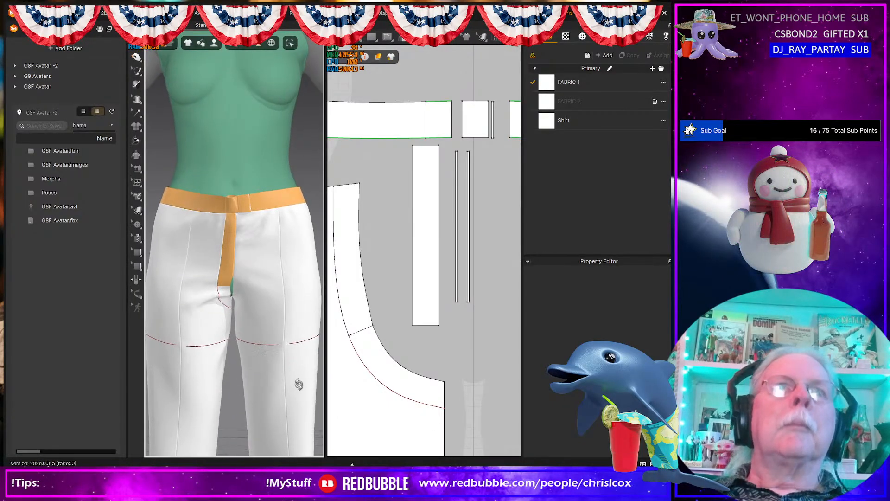
- Select the long rectangular fly strip and the front fly piece in turn and compare their positions at the fly opening
click(423, 308)
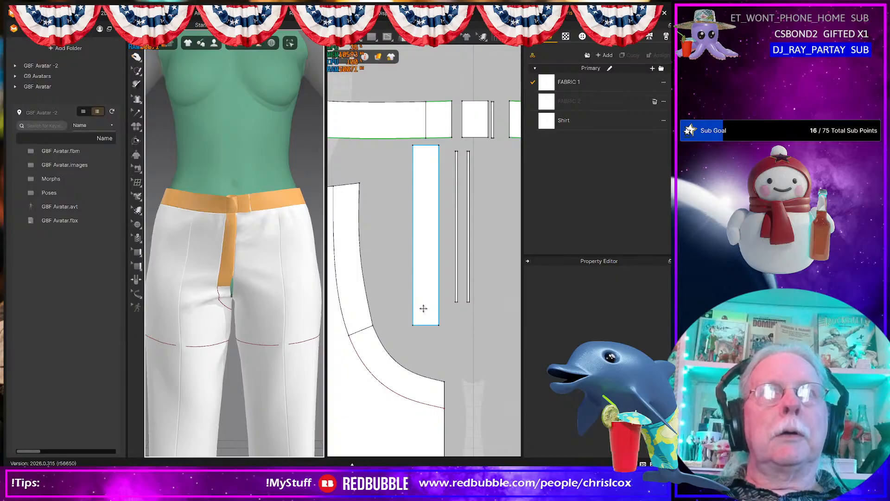
click(407, 312)
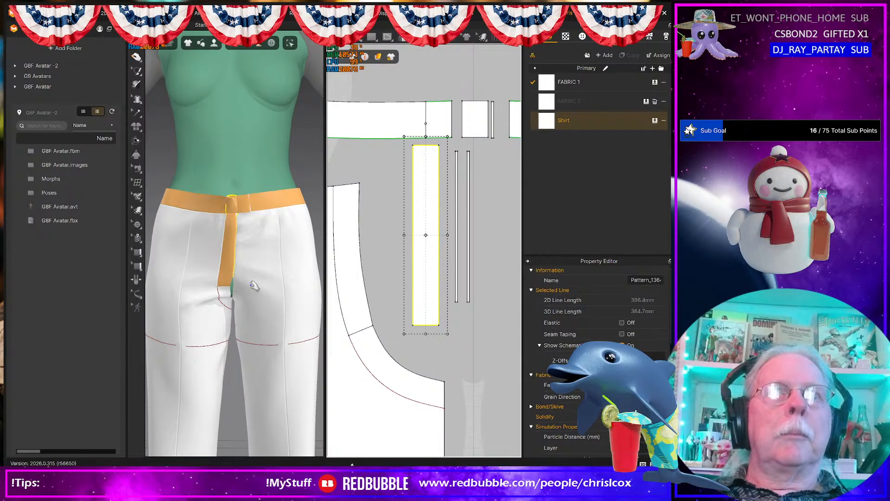
click(231, 277)
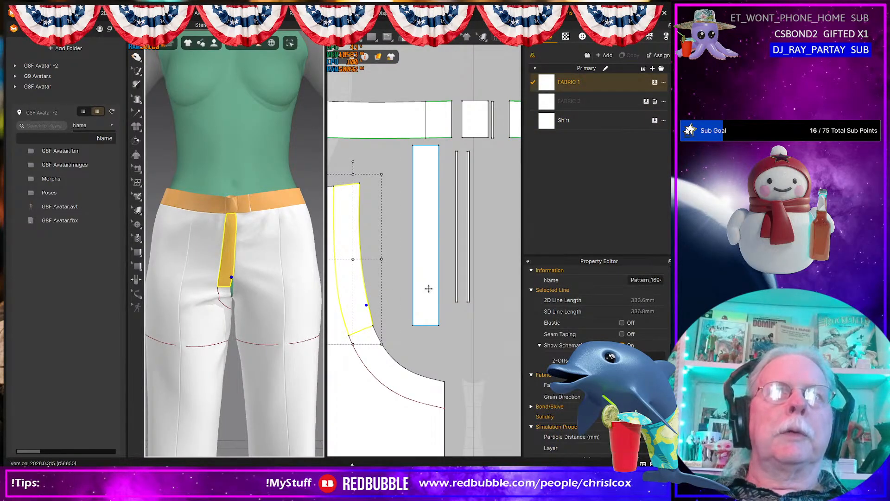
click(438, 318)
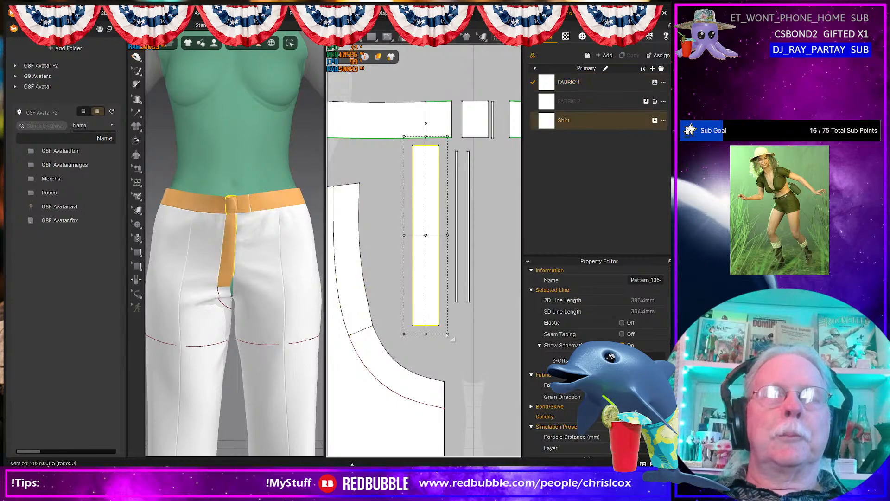
right_drag(209, 325, 247, 297)
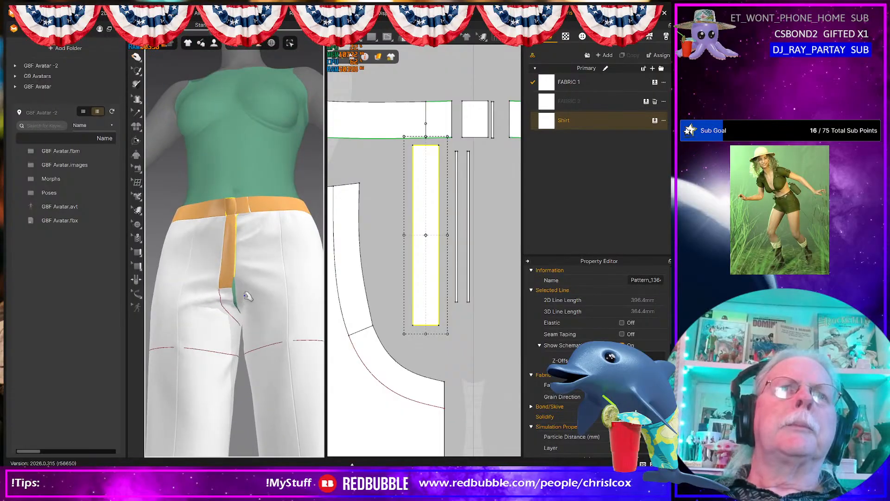
scroll(250, 301, up, 8)
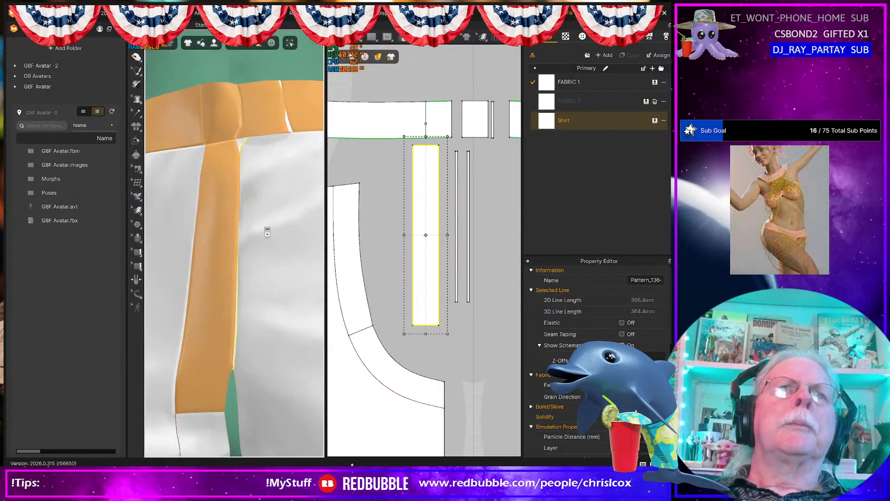
- Select the narrow strip beside the fly and the adjoining waistband end, and inspect the gap where they meet on the avatar
right_drag(227, 245, 246, 132)
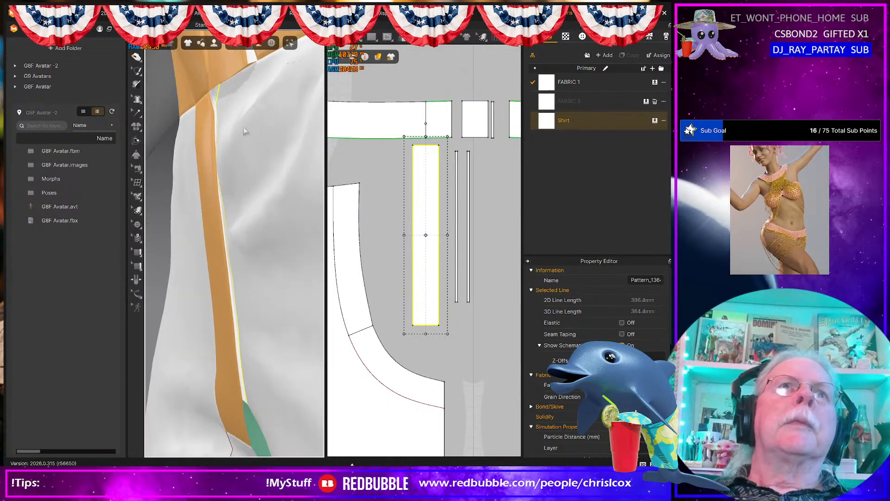
click(214, 92)
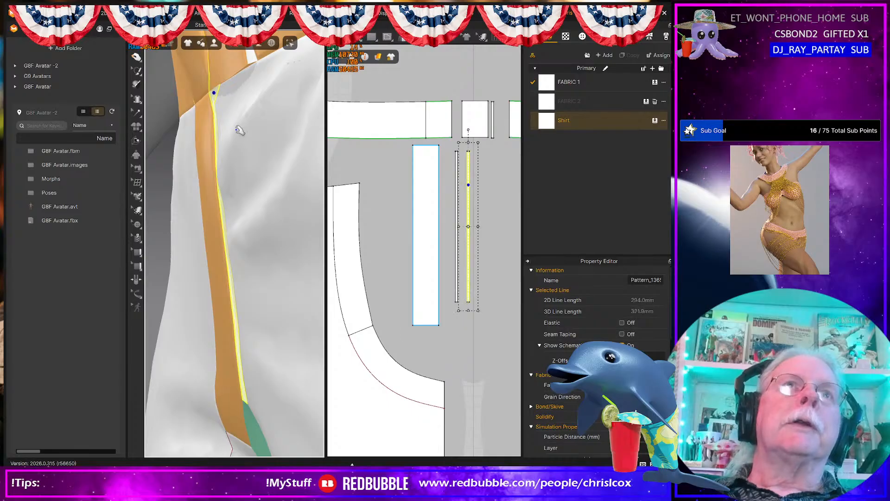
right_drag(249, 143, 277, 123)
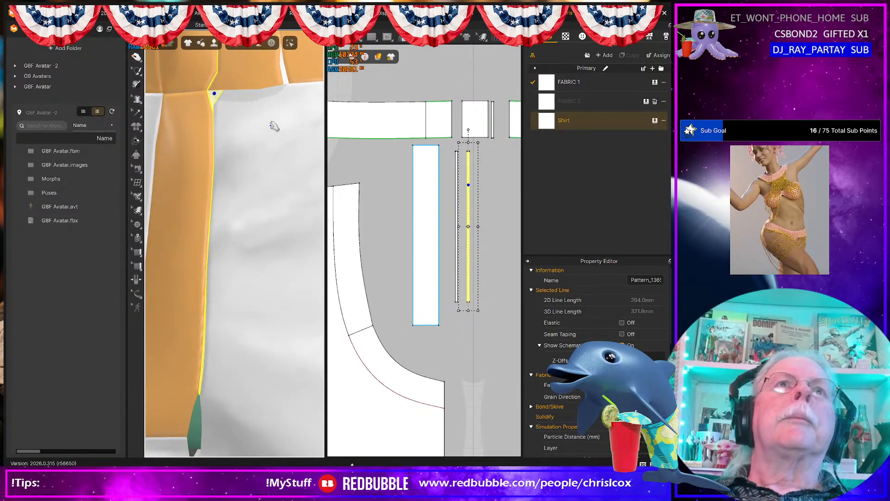
right_drag(278, 259, 268, 201)
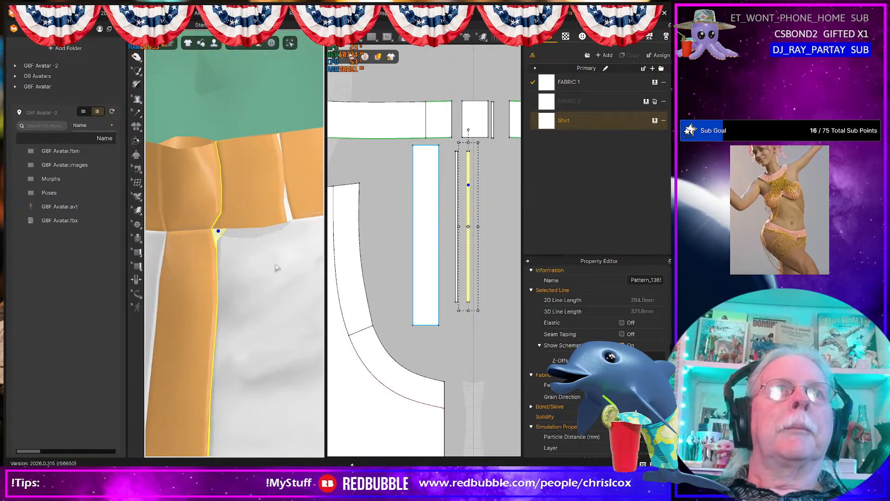
click(268, 196)
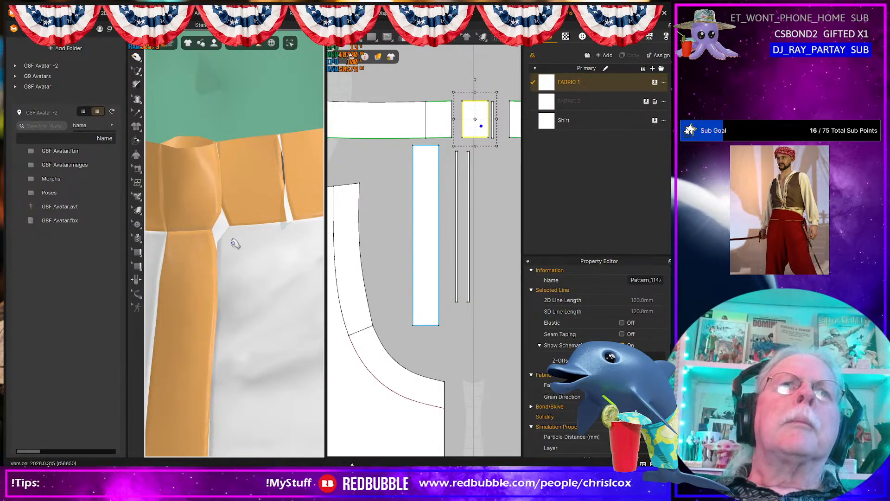
mouse_move(232, 238)
right_down()
mouse_move(219, 244)
mouse_move(211, 236)
mouse_move(212, 249)
mouse_move(276, 218)
mouse_move(306, 287)
mouse_move(288, 259)
mouse_move(226, 223)
mouse_move(236, 228)
right_up()
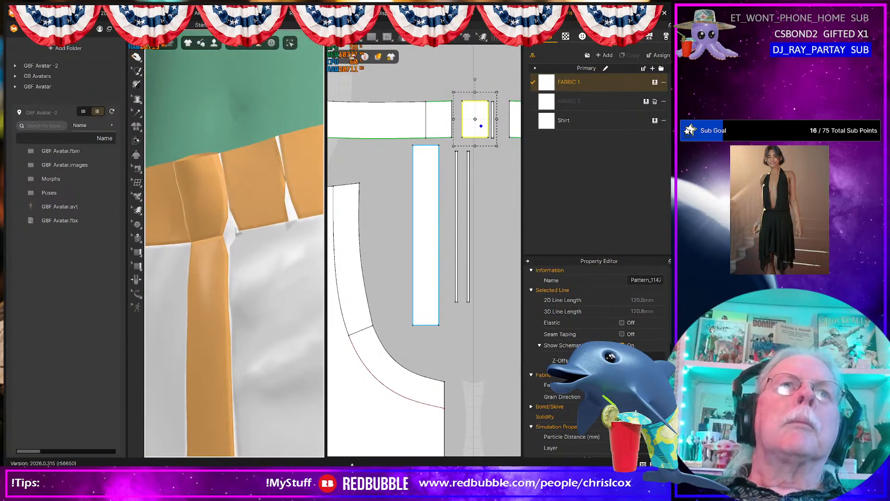
click(232, 235)
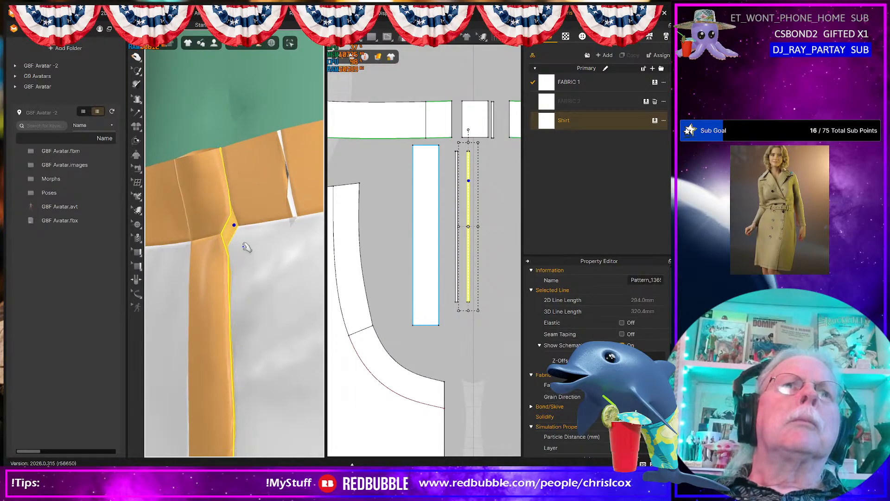
mouse_move(244, 245)
right_down()
mouse_move(286, 267)
mouse_move(276, 246)
mouse_move(246, 241)
right_up()
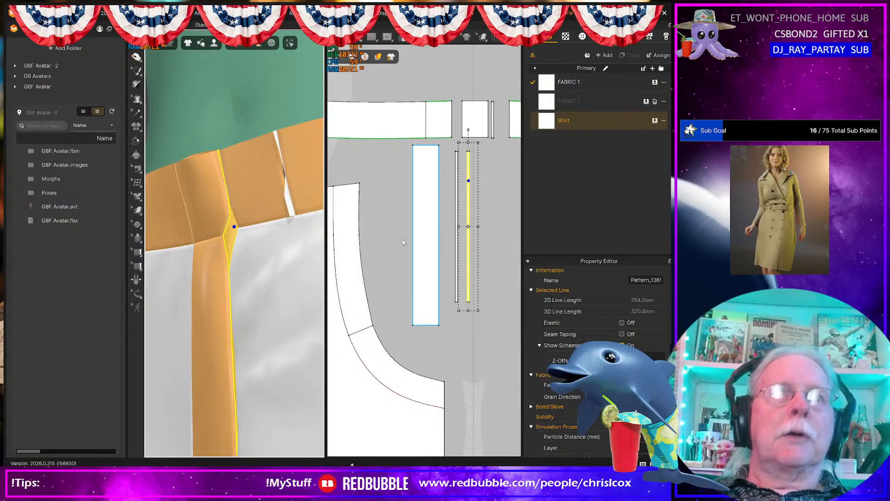
- Inspect the seams between the waistband's front end and the narrow strip, and select both pieces to identify their 2D patterns
key(b)
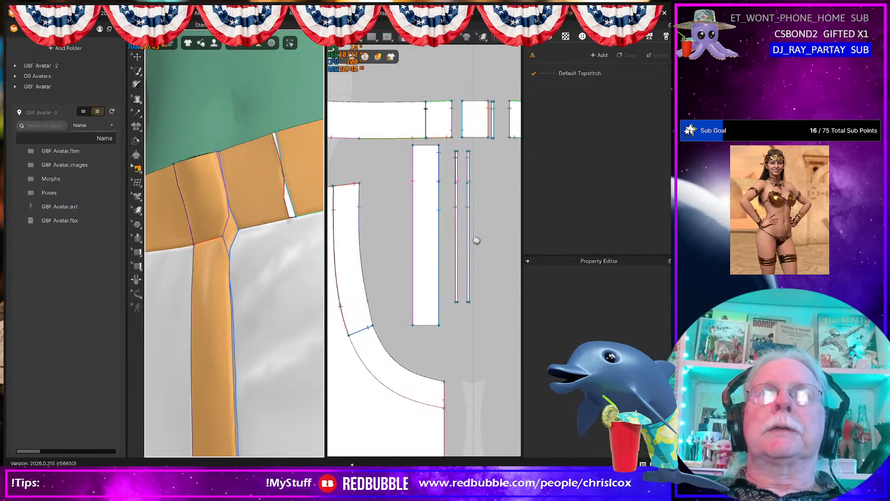
middle_drag(477, 241, 462, 280)
click(217, 179)
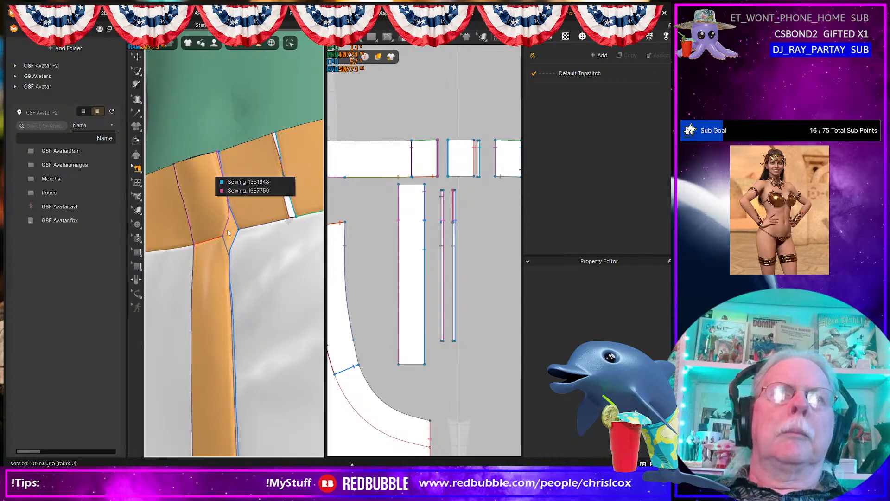
click(210, 211)
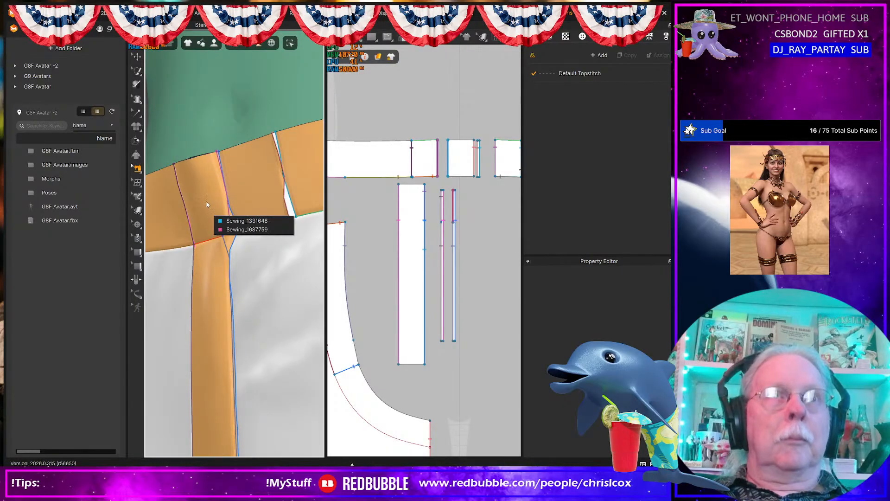
click(207, 200)
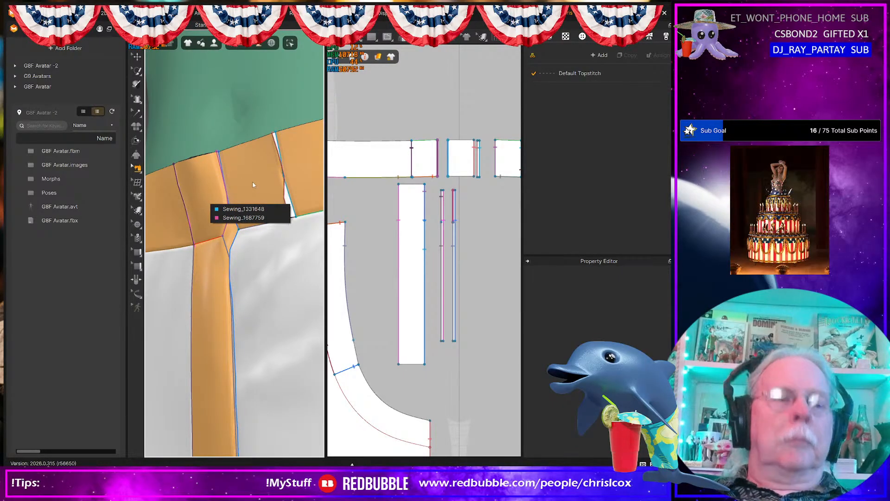
click(247, 210)
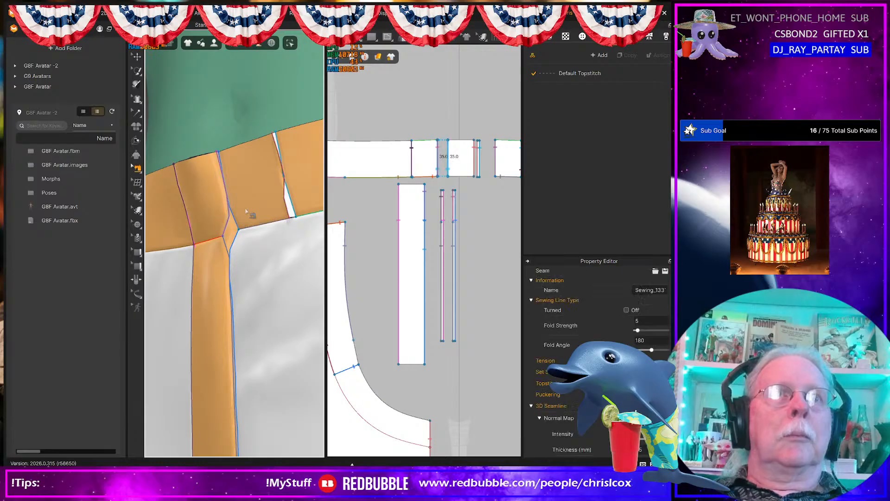
click(207, 200)
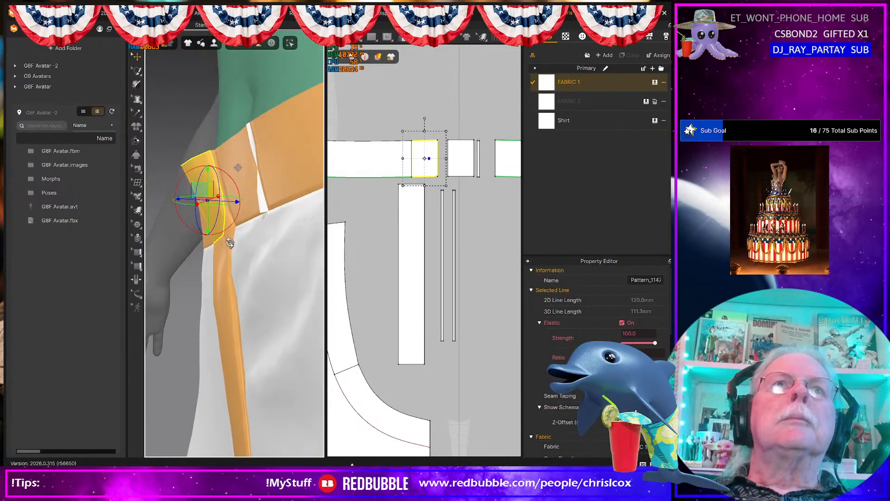
scroll(416, 205, up, 2)
middle_drag(416, 204, 378, 237)
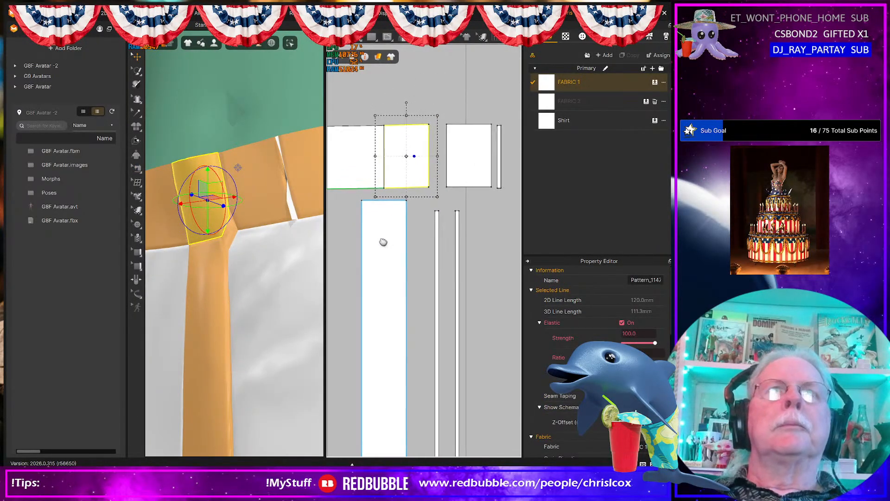
click(231, 241)
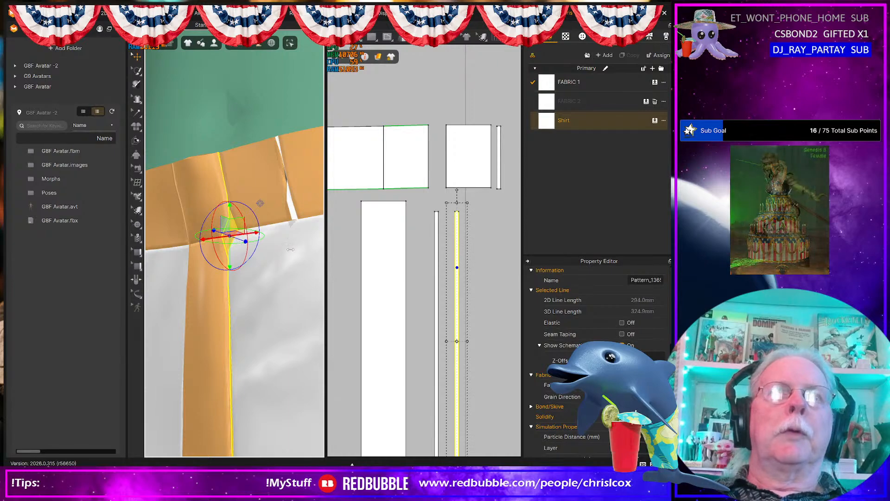
- Try to sew the outer narrow strip's long edge to the waistband's front end
key(n)
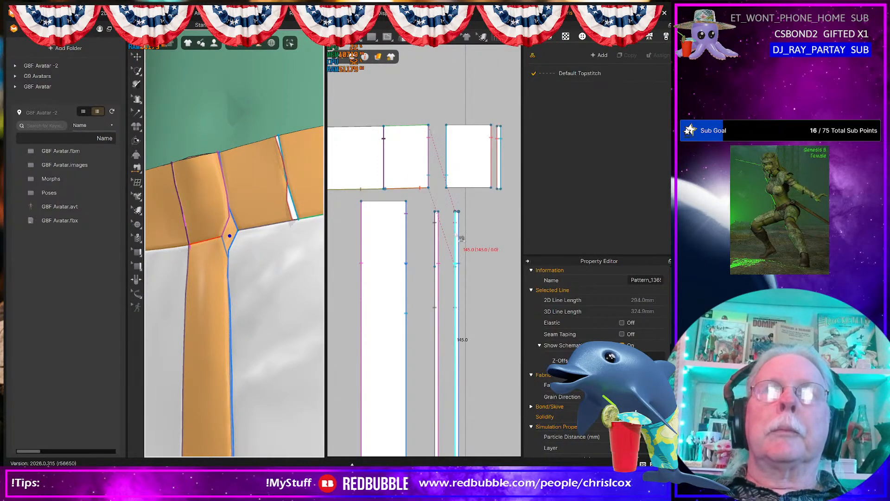
click(456, 235)
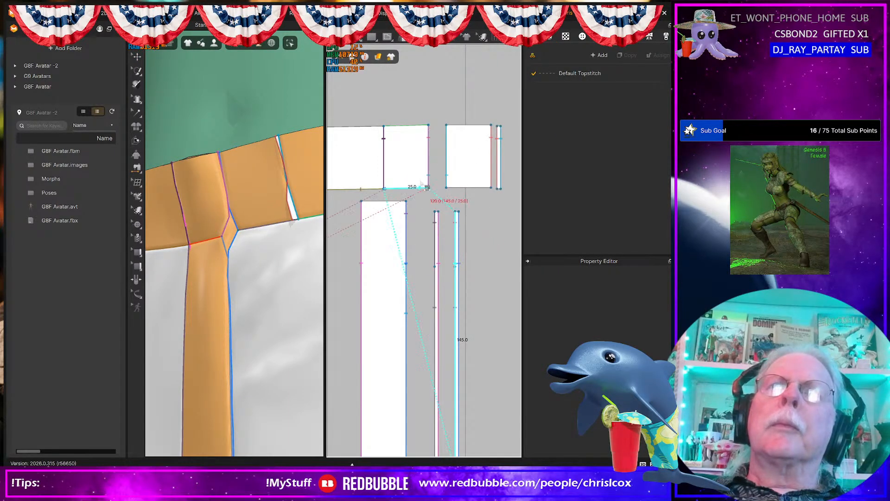
click(434, 186)
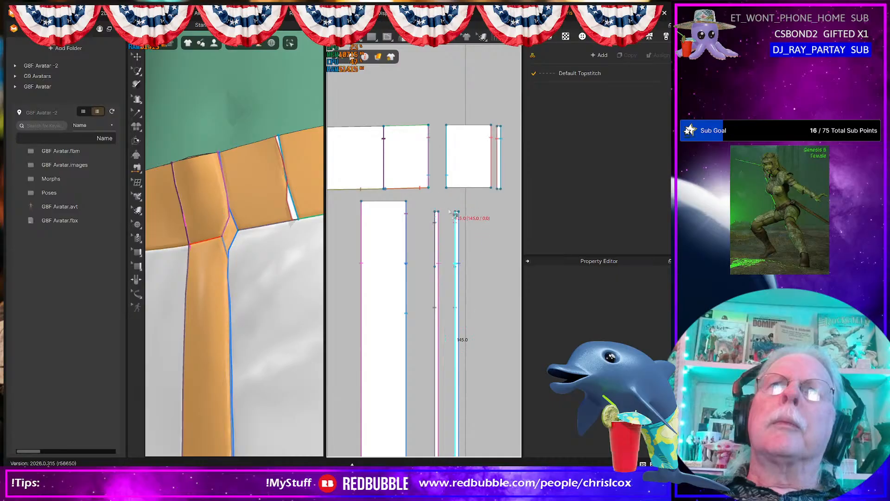
click(458, 230)
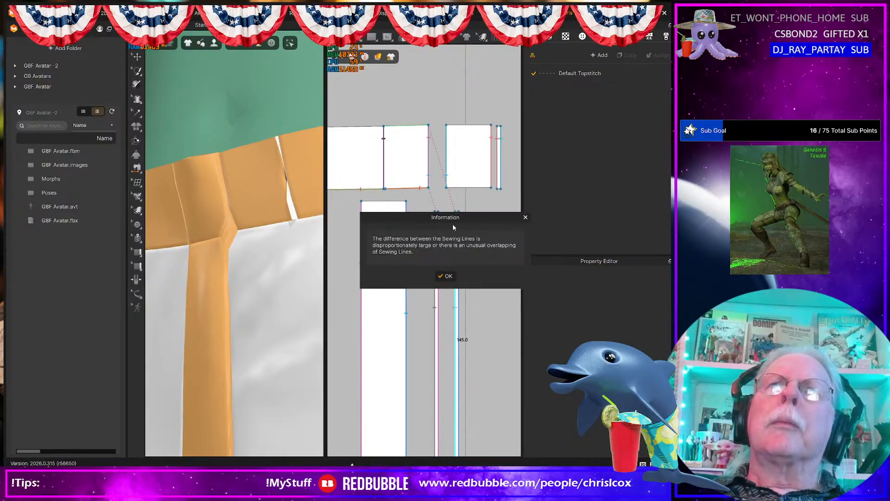
click(450, 276)
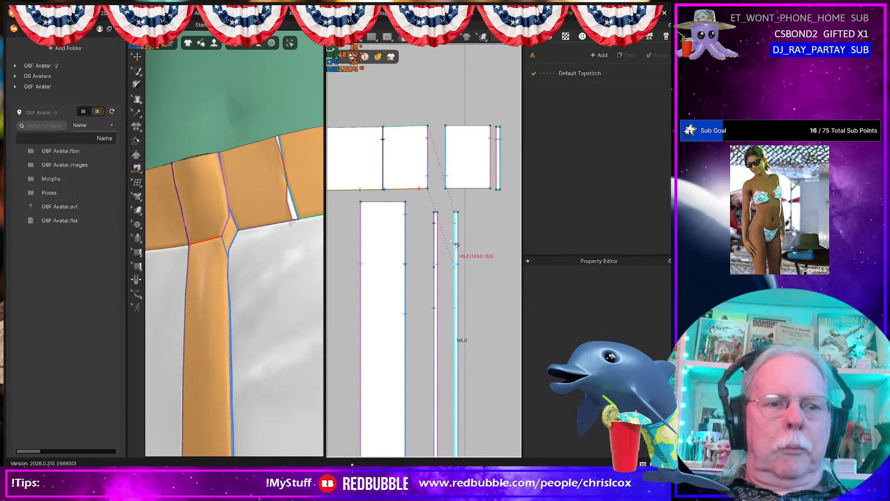
- Extend the waistband seams on both narrow strips to 35 mm so they match the waistband edges
click(456, 243)
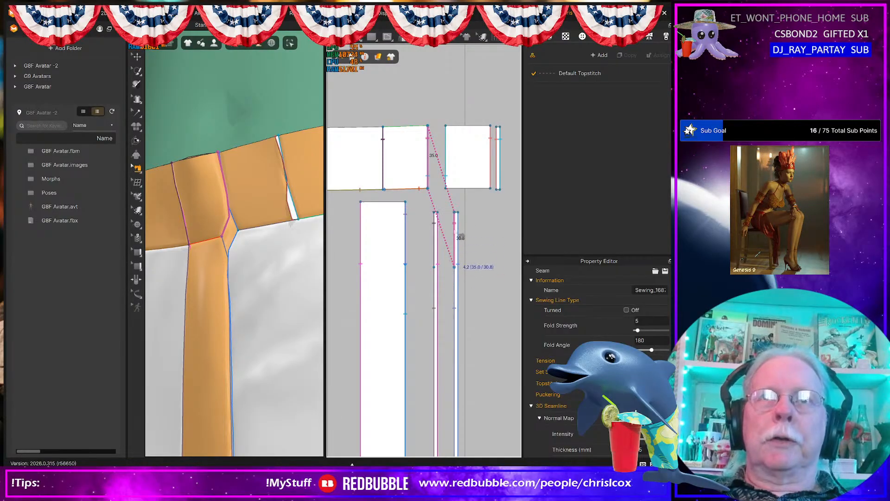
click(455, 267)
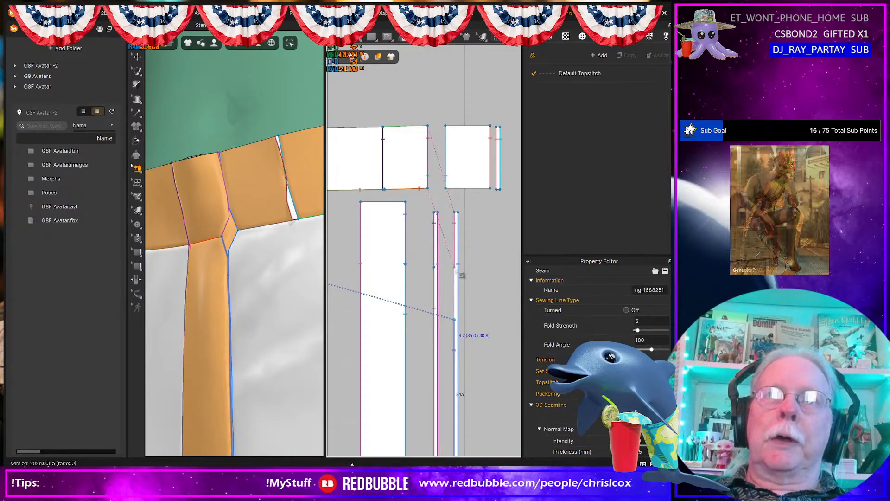
click(460, 281)
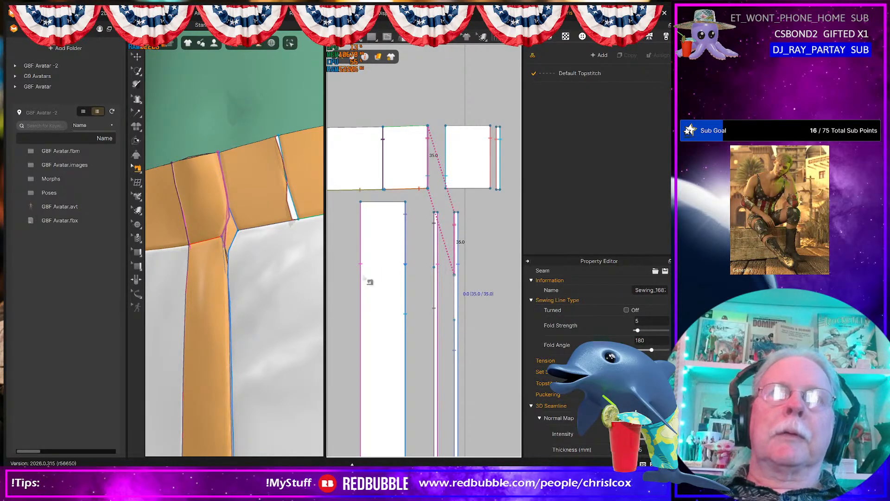
click(434, 262)
click(435, 273)
drag(435, 270, 436, 308)
drag(435, 268, 434, 275)
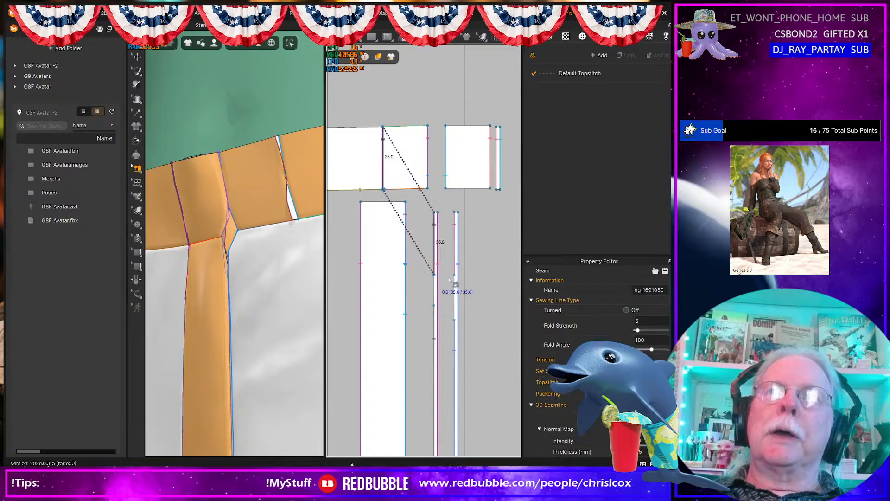
- Extend the fly seams on both narrow strips upward to meet the ends of the waistband seams
click(455, 320)
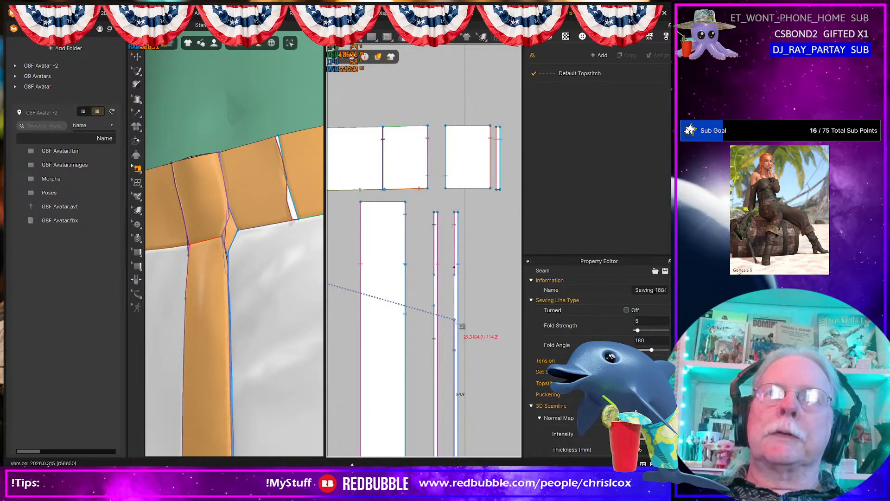
drag(454, 321, 455, 275)
click(435, 316)
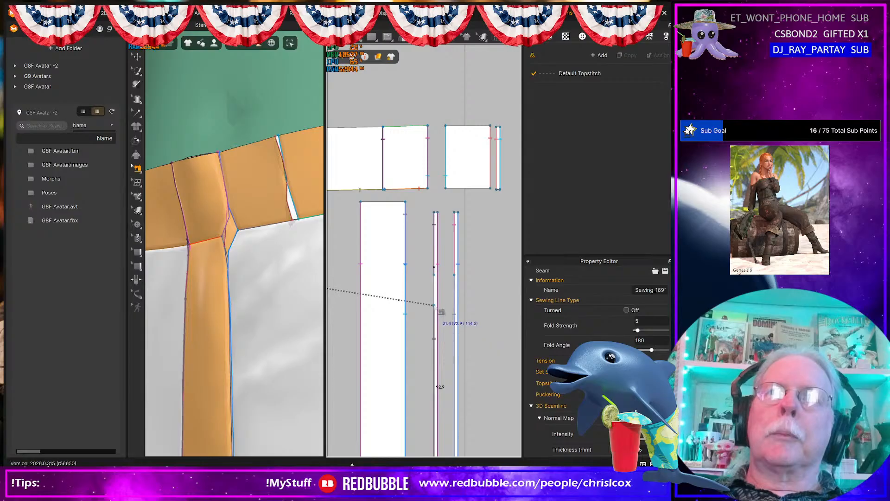
drag(434, 305, 434, 276)
- Shorten the matching seam segments on the two curved edges of the front fly piece to 110 mm
scroll(481, 269, up, 5)
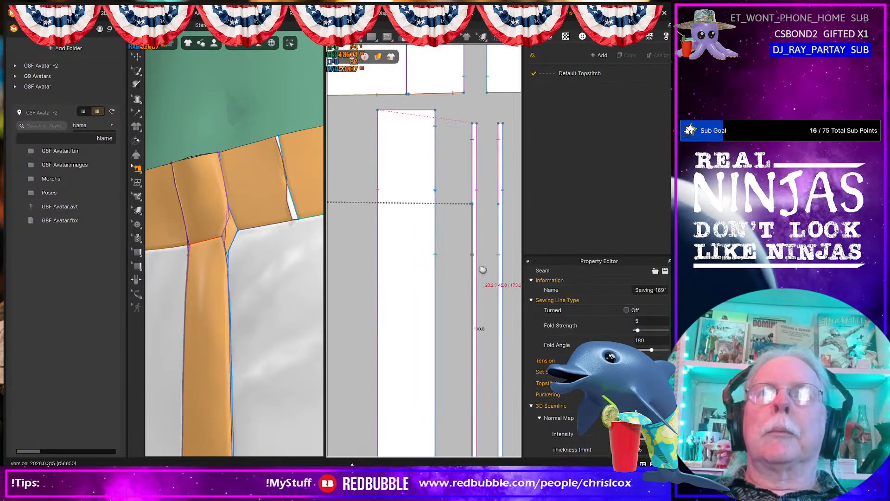
scroll(386, 307, down, 5)
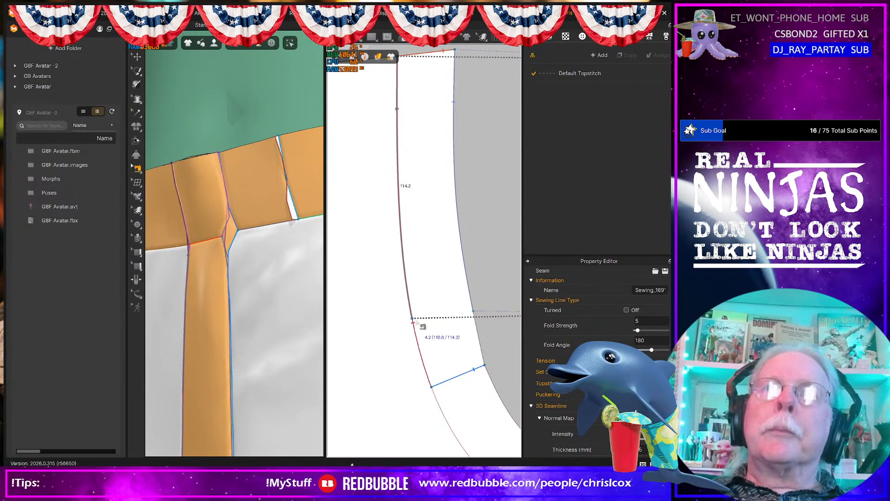
drag(418, 324, 413, 318)
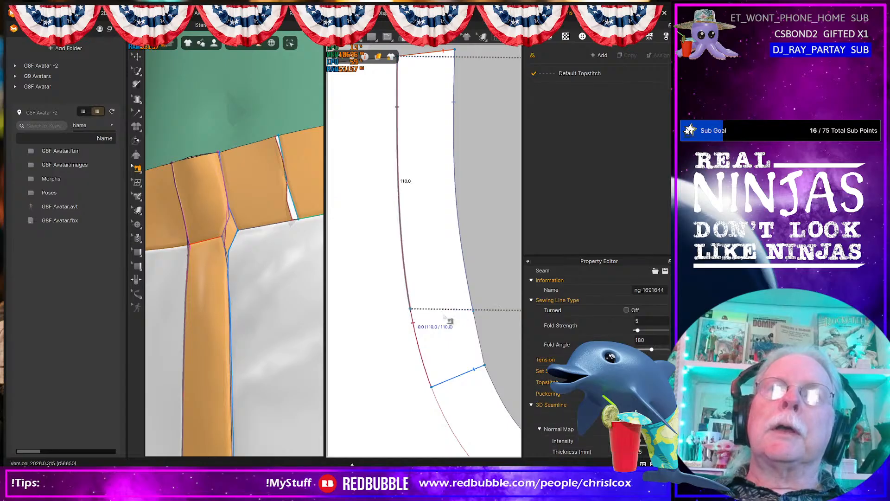
scroll(354, 334, up, 3)
click(377, 308)
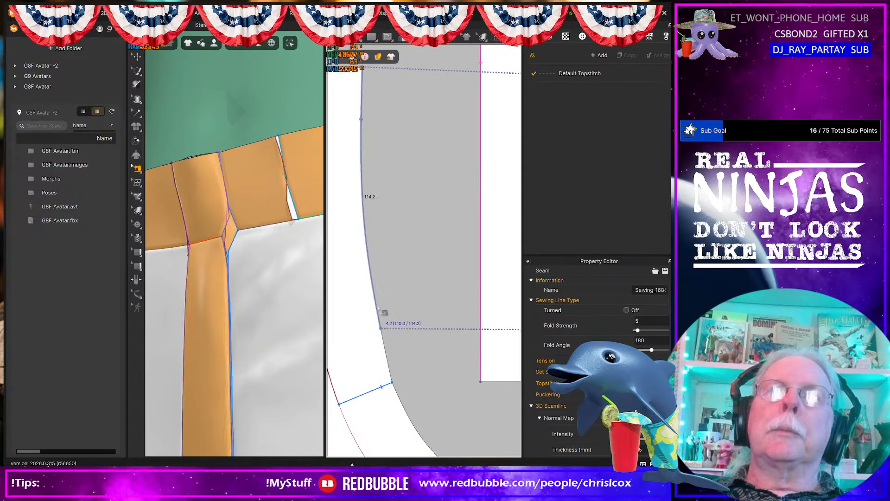
drag(384, 330, 379, 319)
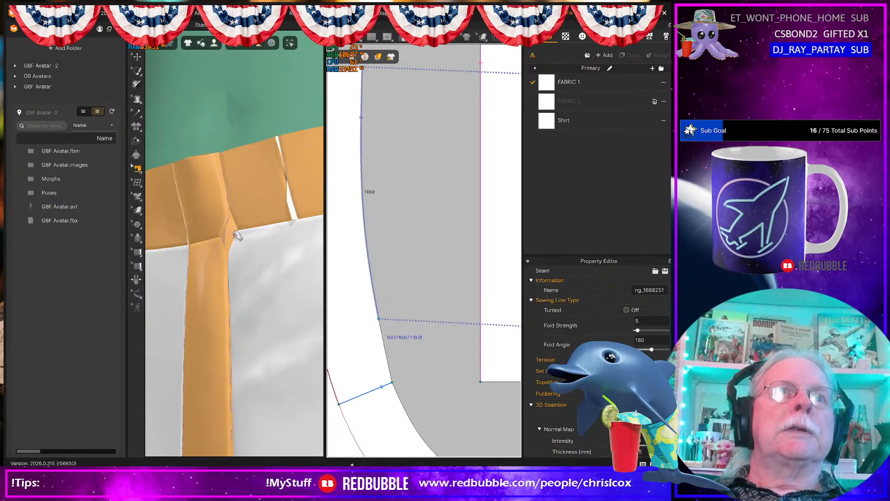
- Simulate the garment, pull the waistband's front end up slightly on the avatar, and inspect the front of the pants
key(space)
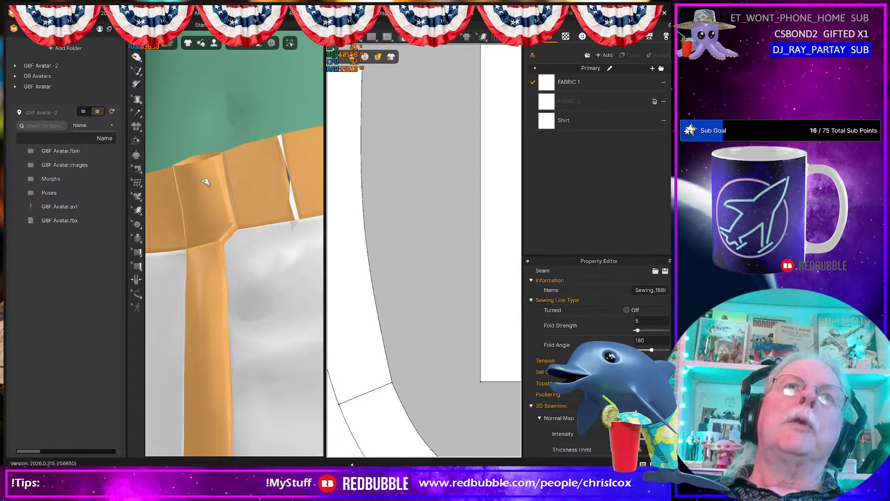
drag(207, 182, 210, 167)
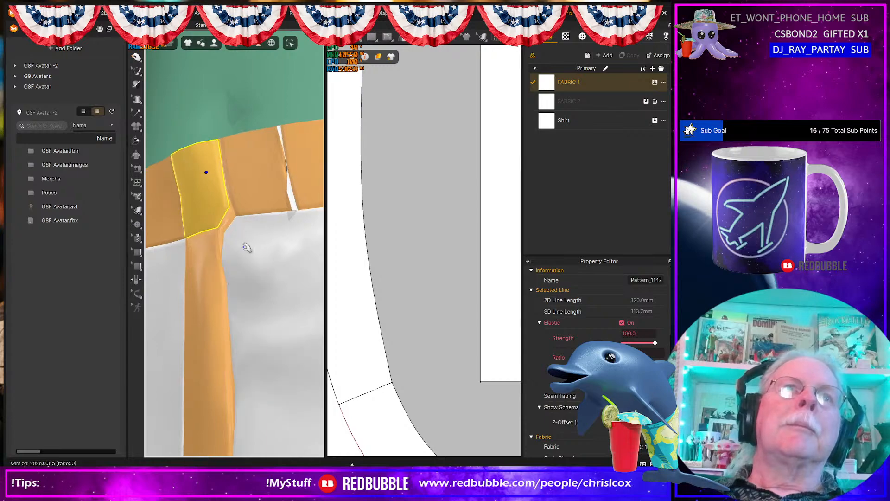
right_drag(241, 251, 214, 309)
scroll(247, 326, down, 5)
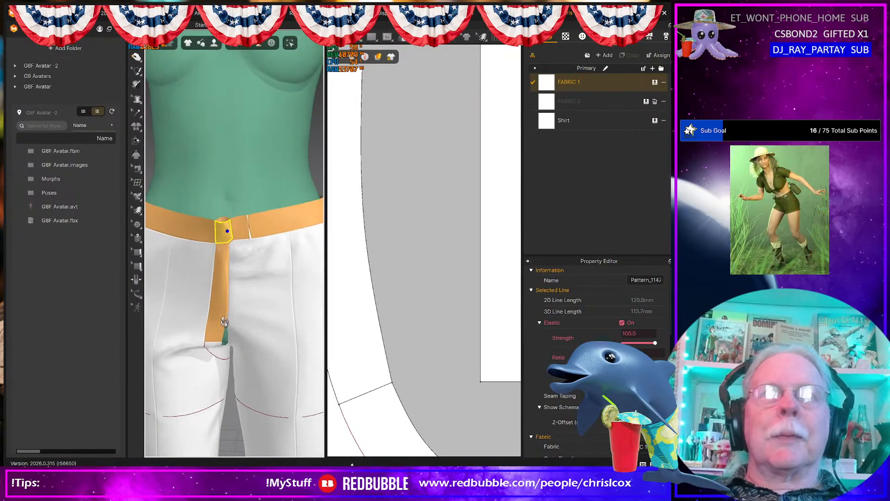
scroll(239, 320, down, 8)
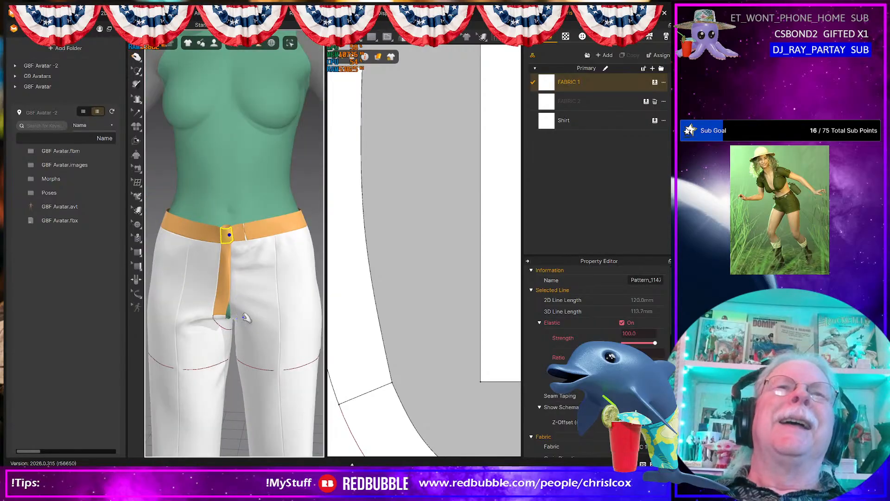
right_drag(239, 320, 264, 318)
scroll(266, 323, up, 10)
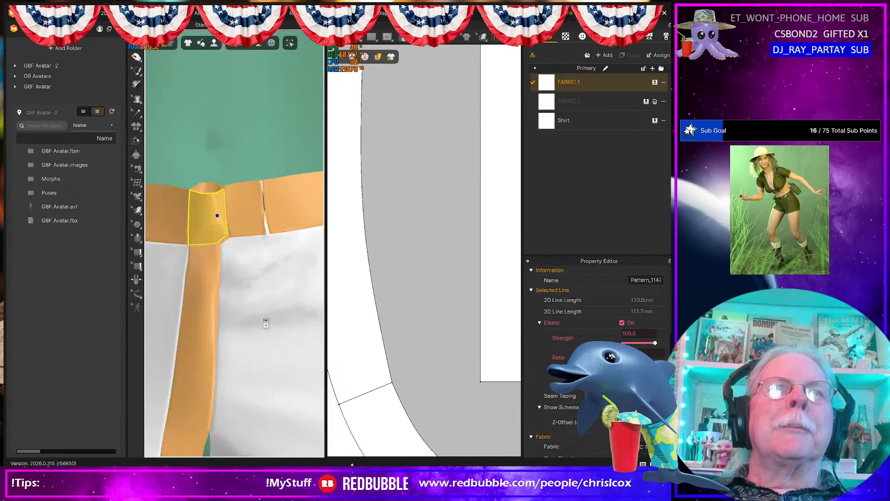
scroll(255, 321, down, 5)
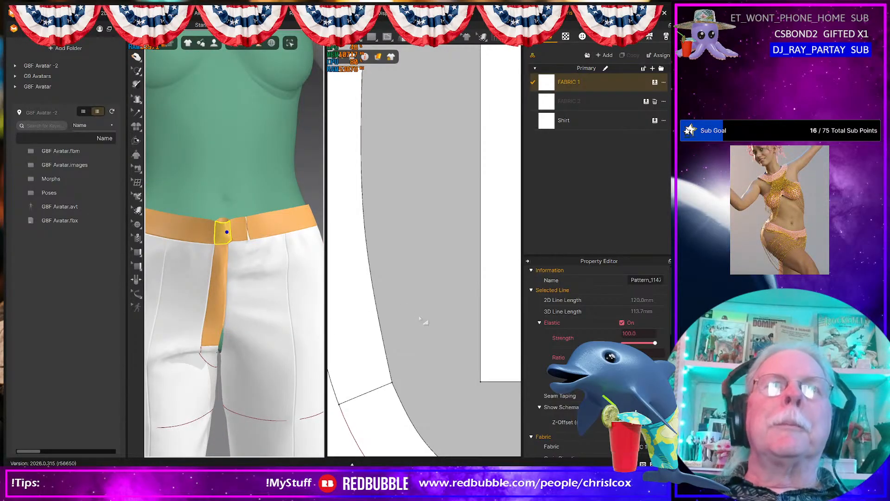
- Select all the shirt pattern pieces in the 2D layout and save only them as a garment file named "Stand Collar Shirt"
scroll(427, 316, down, 6)
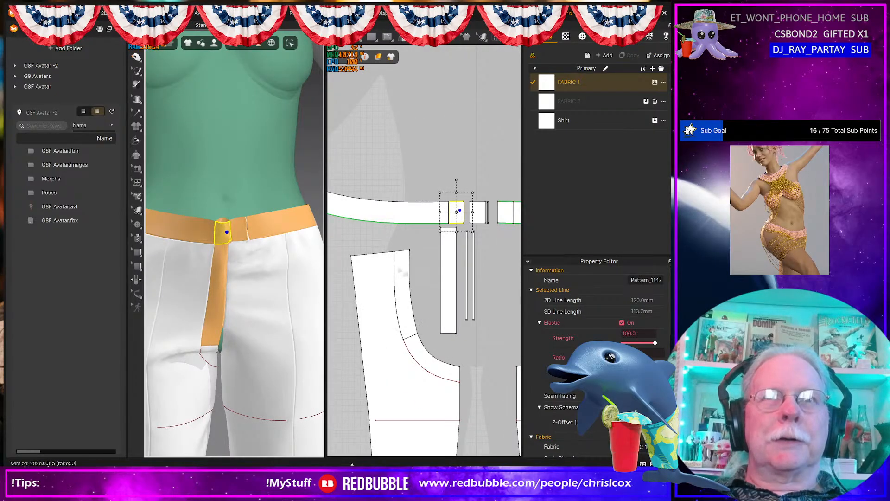
click(416, 328)
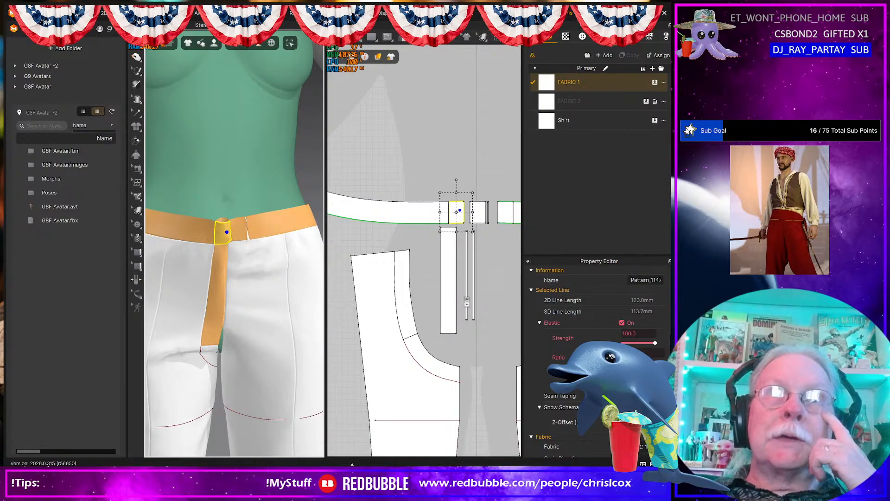
scroll(467, 301, down, 6)
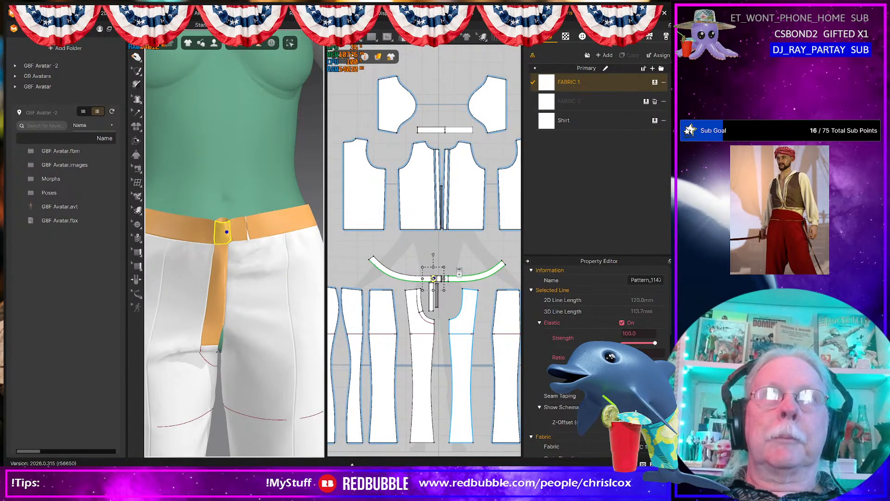
scroll(467, 301, down, 3)
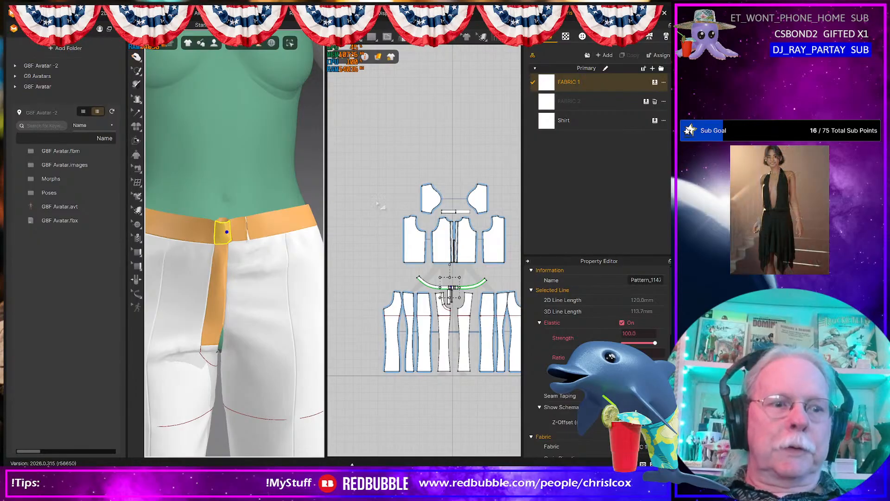
drag(379, 169, 512, 274)
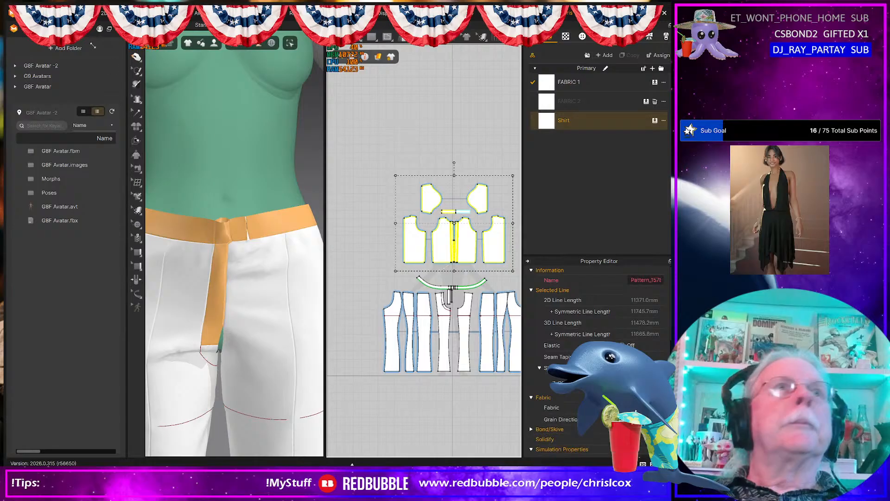
click(25, 12)
mouse_move(52, 112)
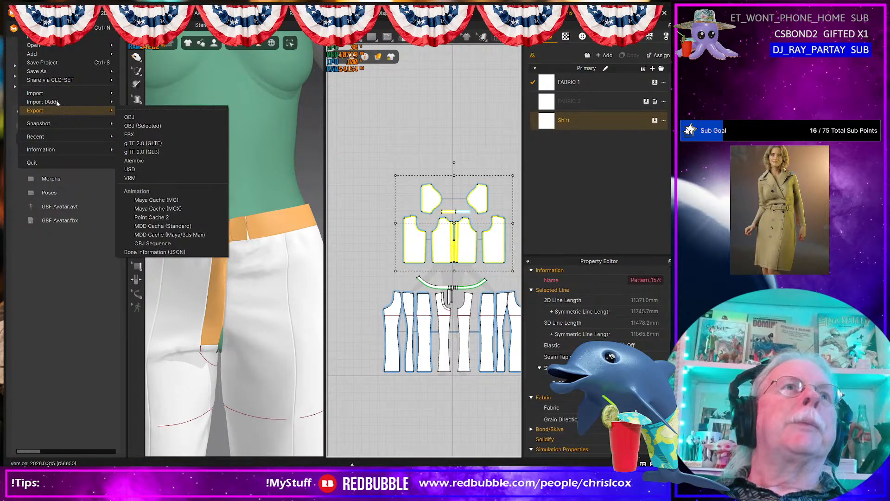
mouse_move(61, 74)
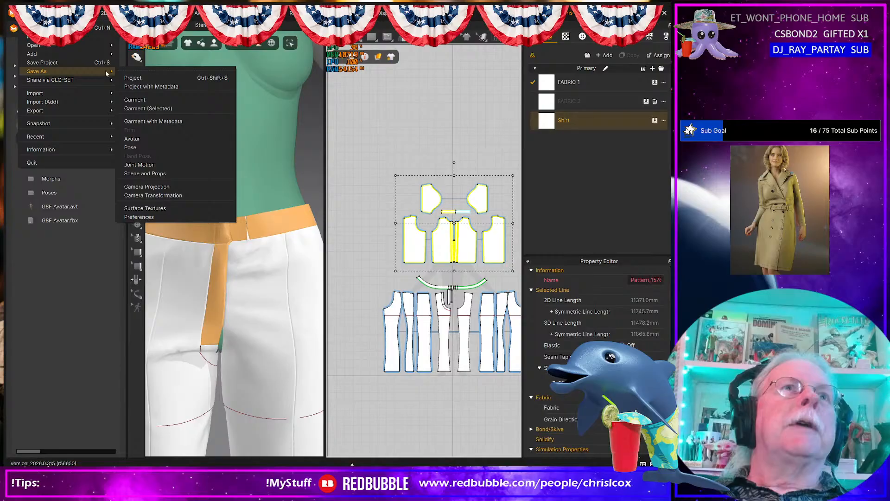
click(148, 109)
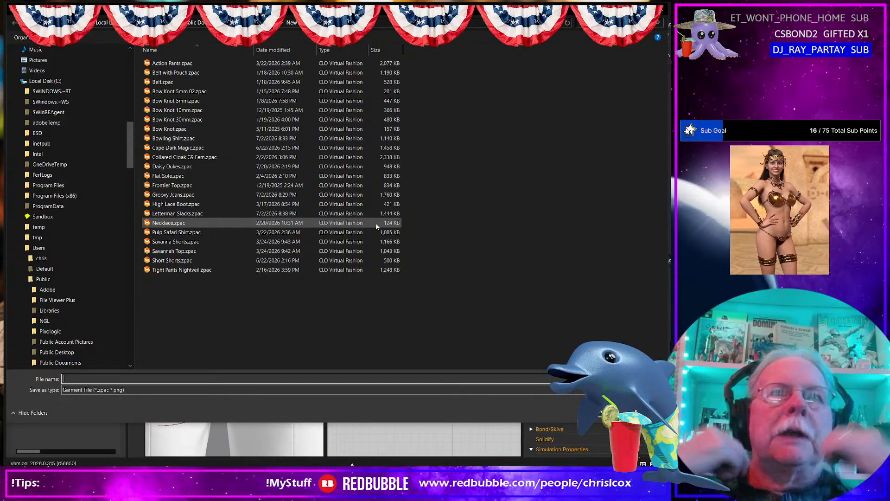
text(Stand Collar Shirt)
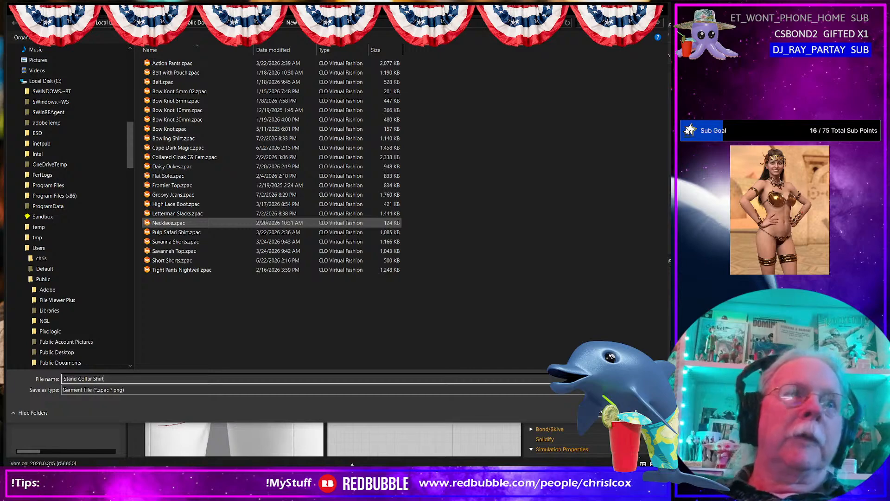
key(Return)
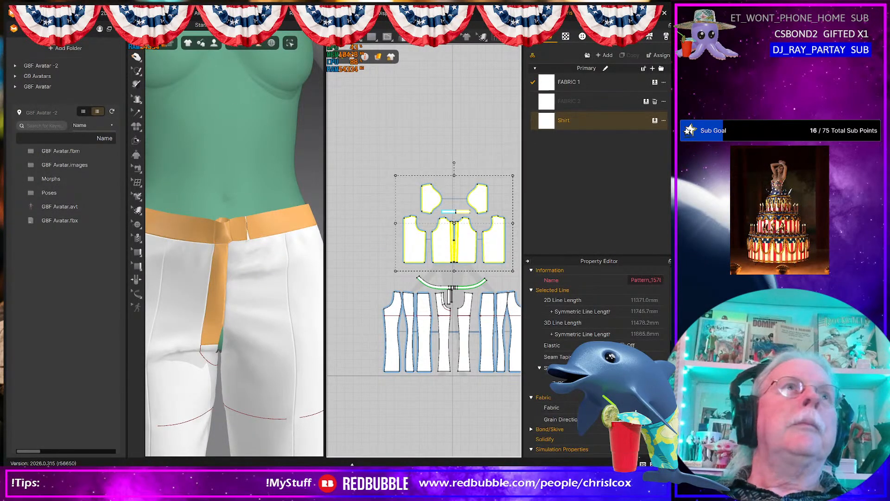
- Save the project in the Cee Cee Basics folder as a new version named "Stand Collar Shirt V2.zprj"
click(24, 13)
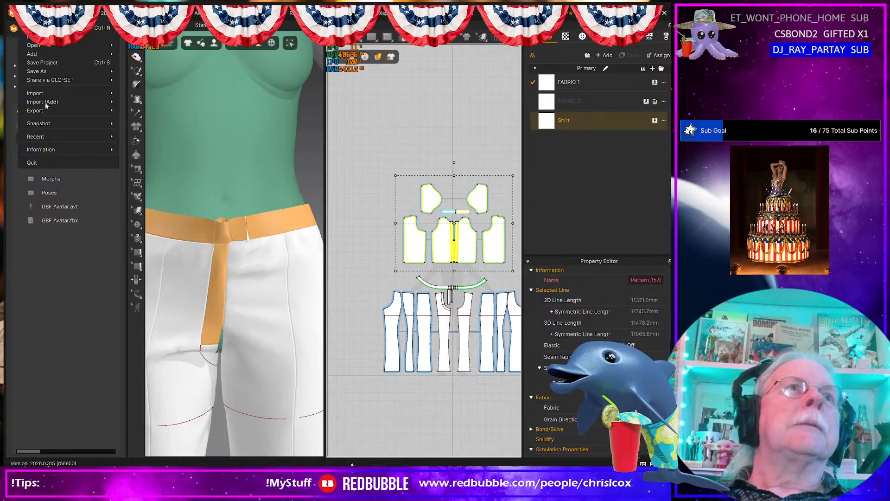
mouse_move(43, 73)
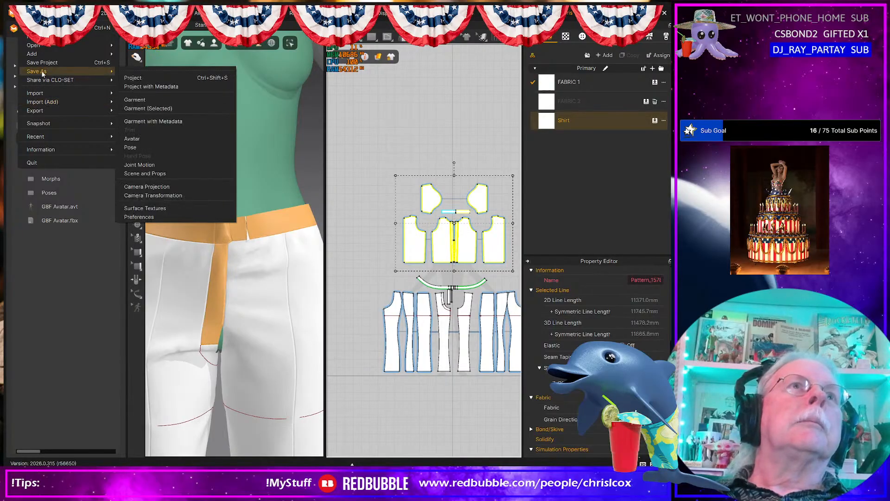
click(133, 78)
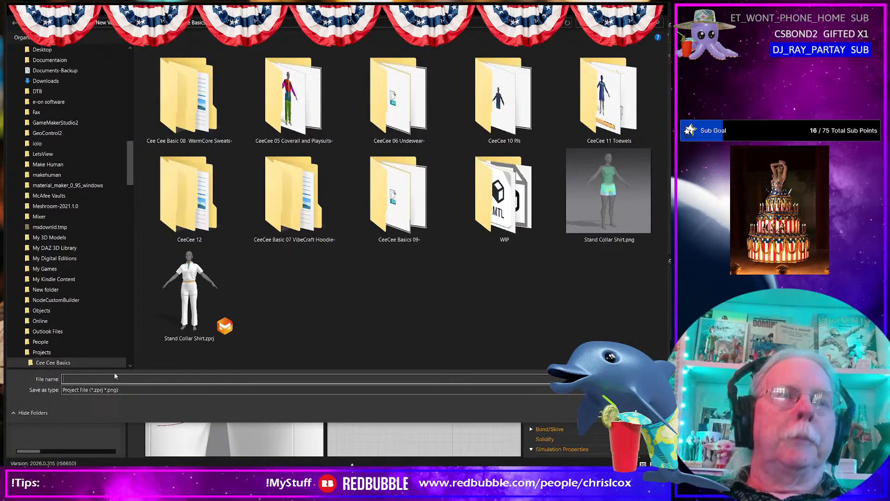
click(162, 337)
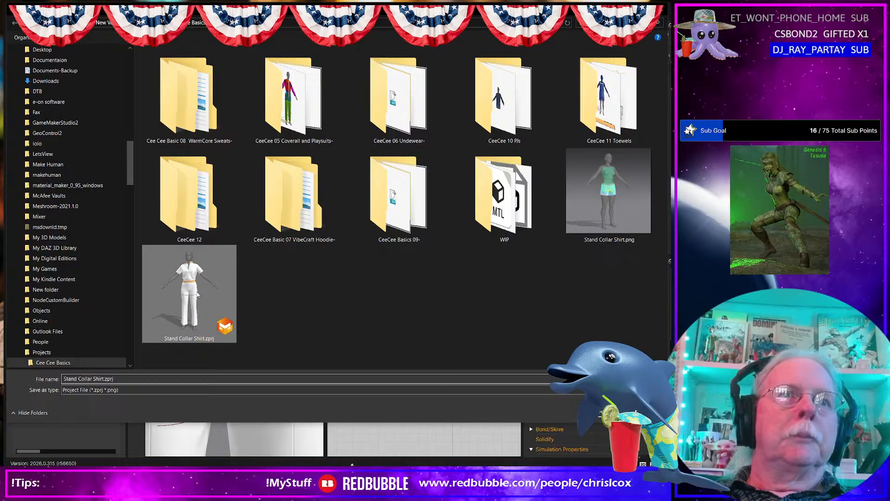
click(115, 378)
click(124, 379)
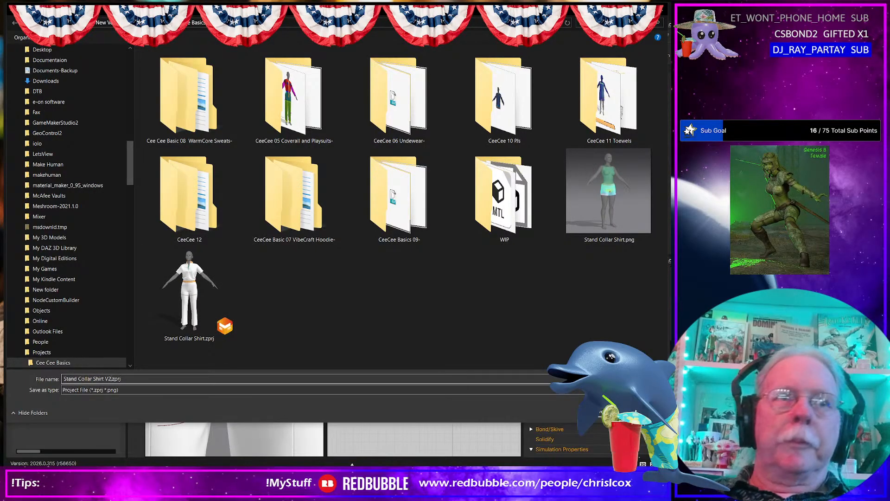
text(V2)
key(Return)
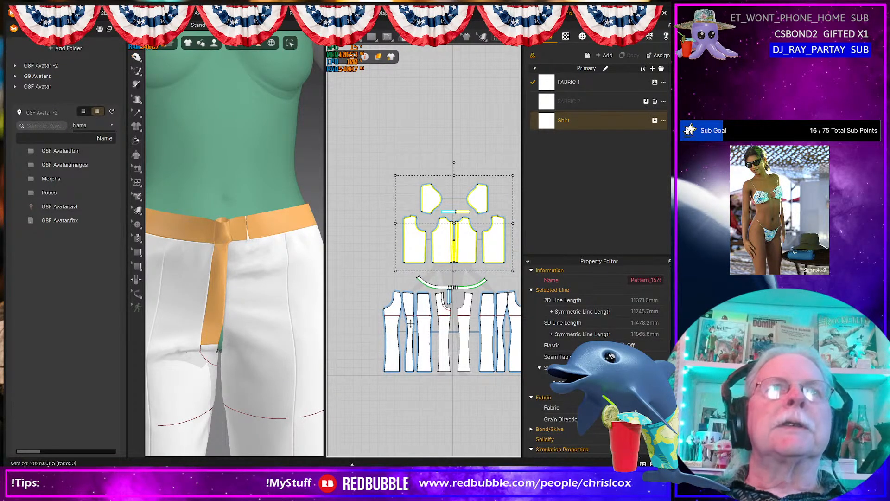
scroll(420, 317, down, 5)
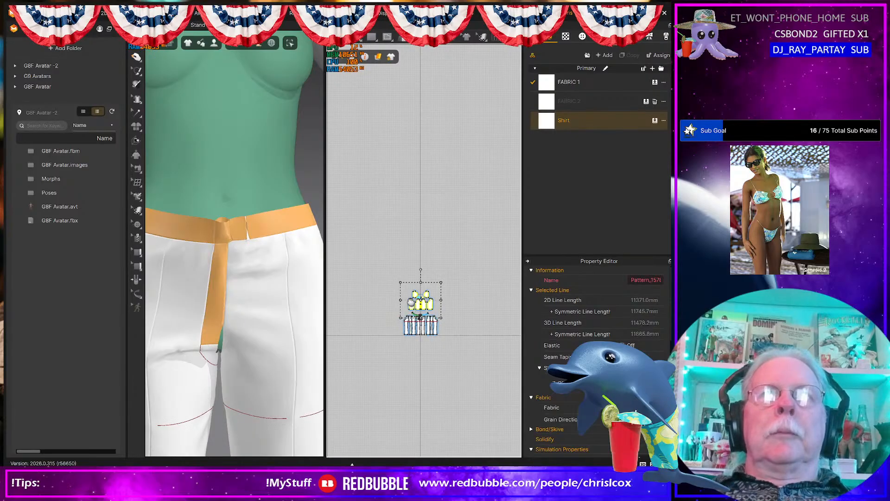
middle_drag(412, 303, 390, 292)
scroll(268, 256, down, 5)
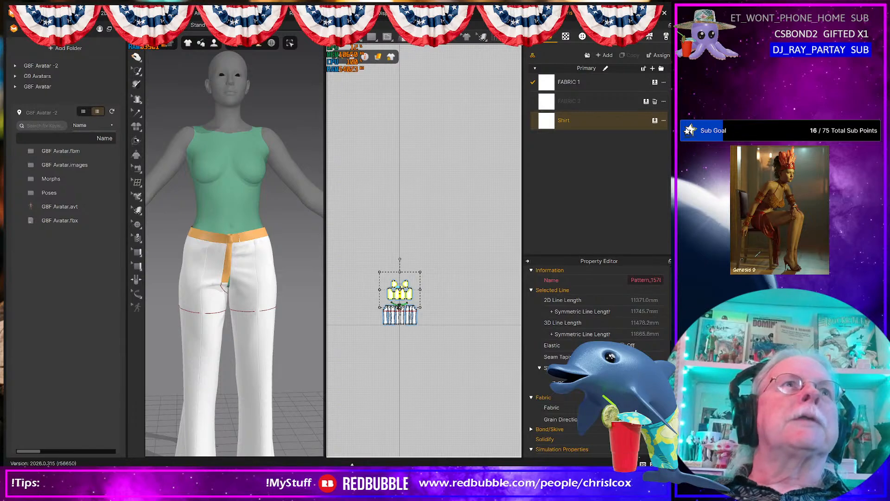
click(16, 13)
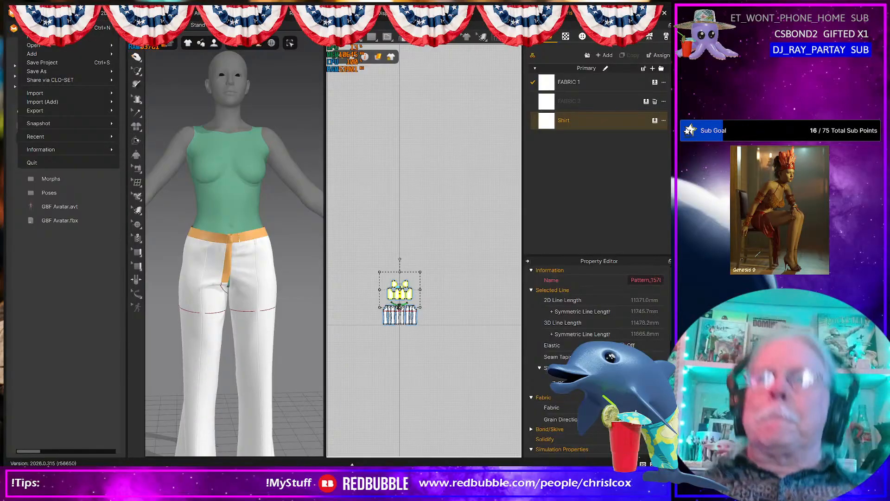
key(Right)
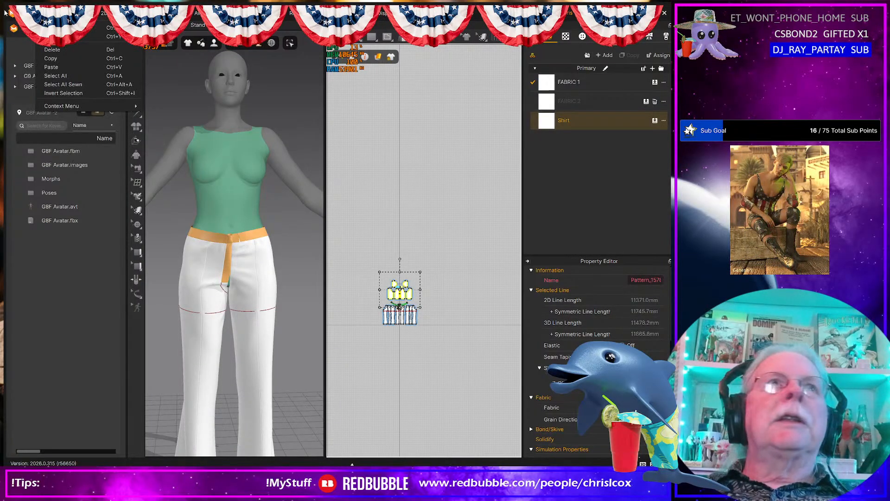
key(Left)
key(Escape)
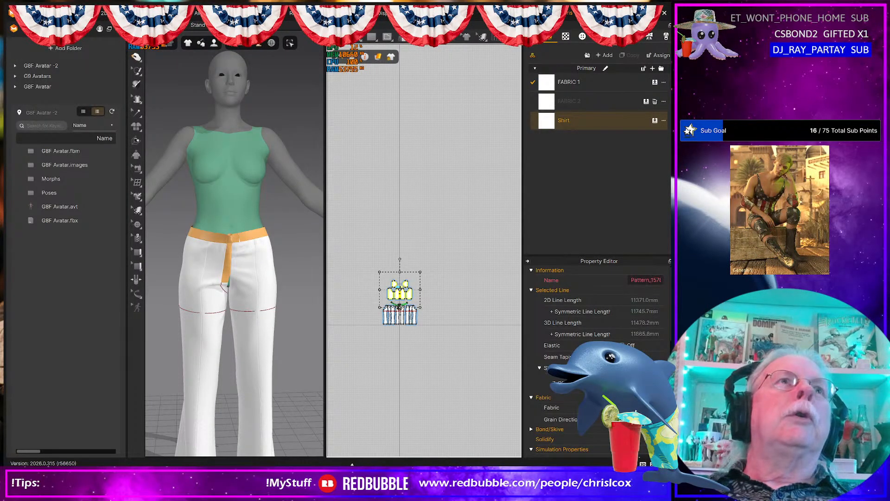
- Open the CC12 jeans skirt project from the CeeCee 12 WIP folder, loading its garment, avatar and display settings
key(alt+f)
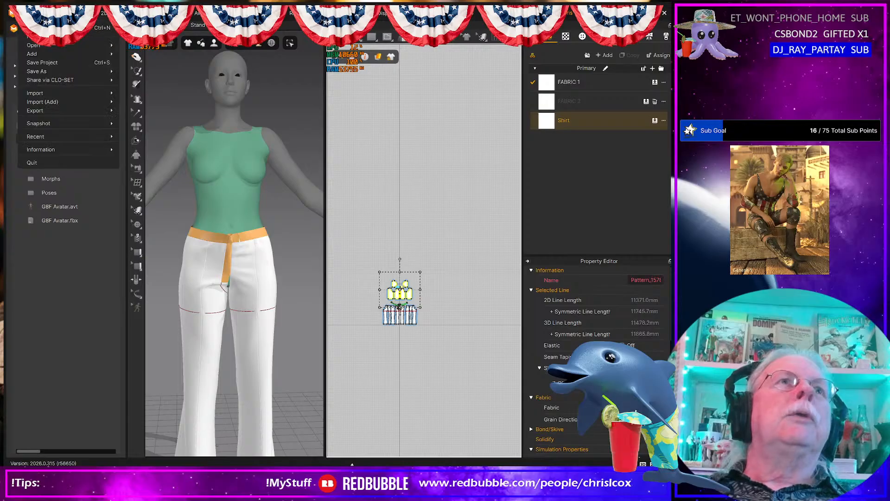
click(33, 45)
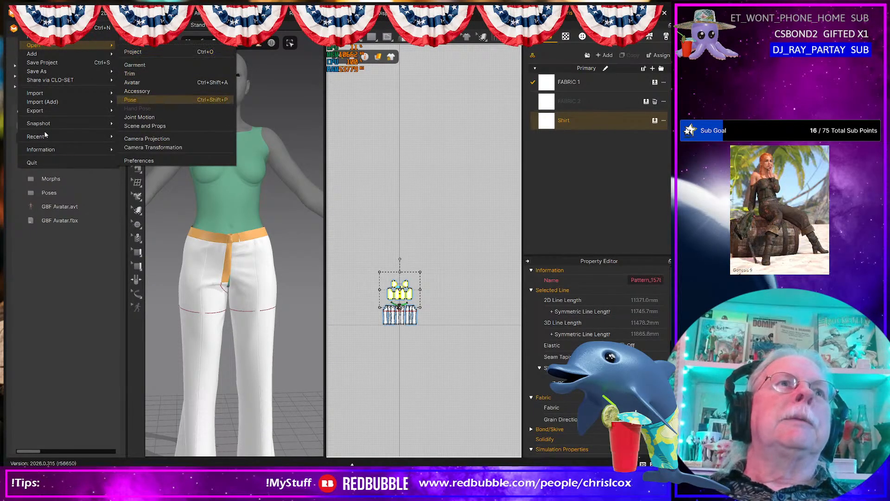
mouse_move(46, 137)
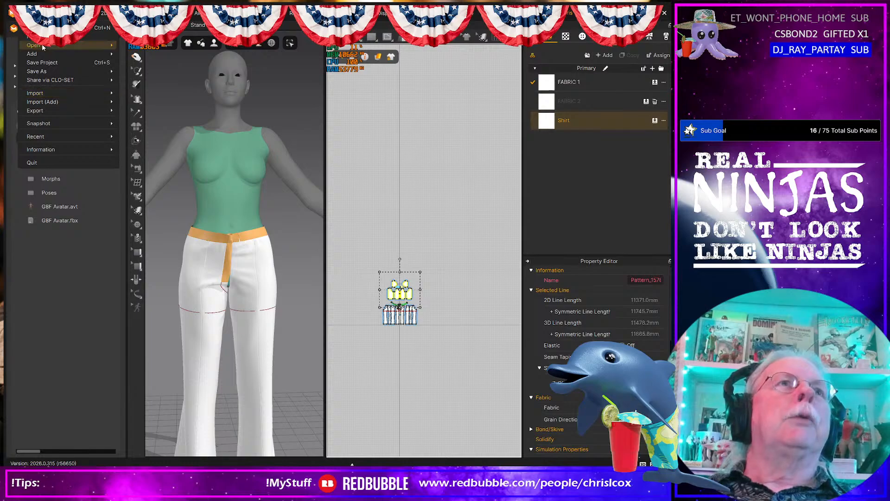
mouse_move(81, 45)
click(137, 51)
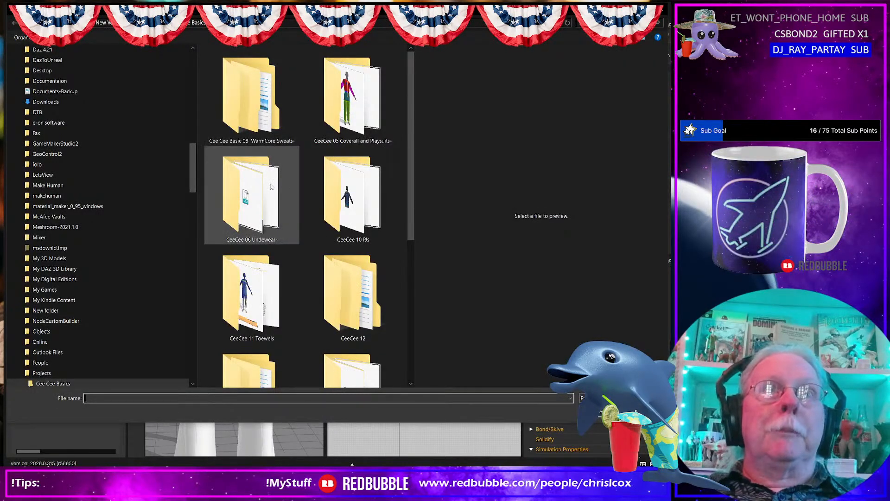
scroll(341, 272, down, 3)
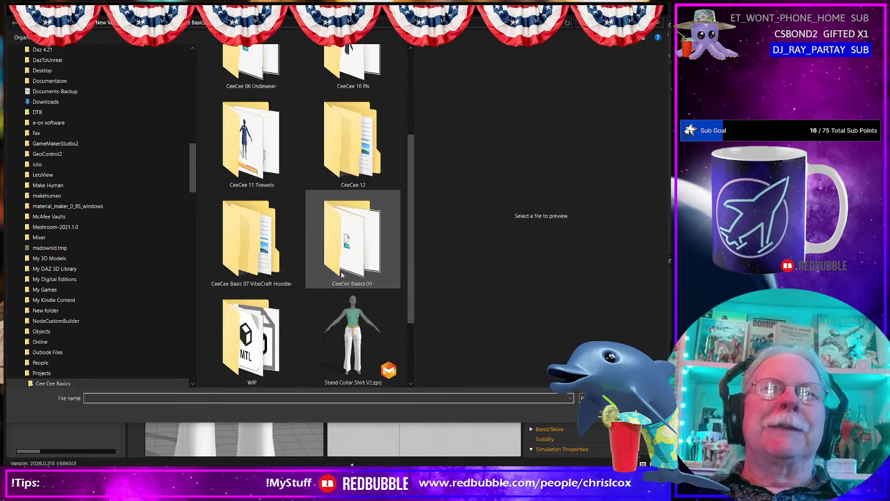
double_click(362, 160)
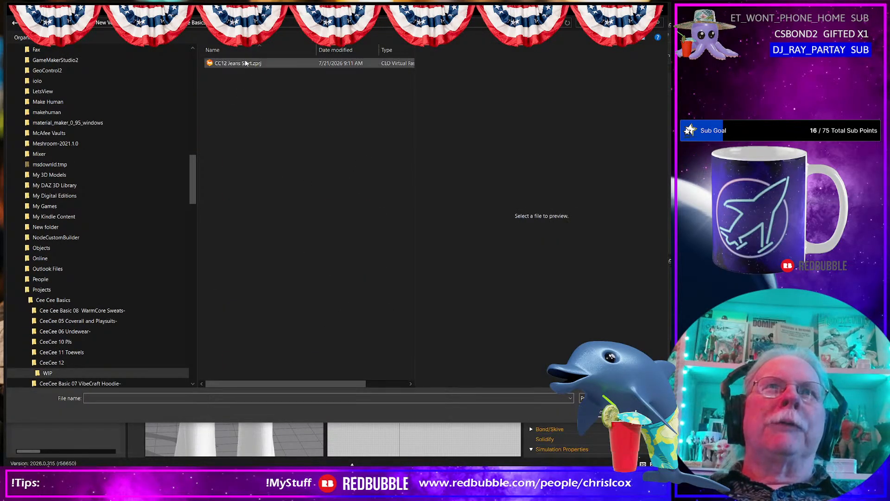
double_click(245, 63)
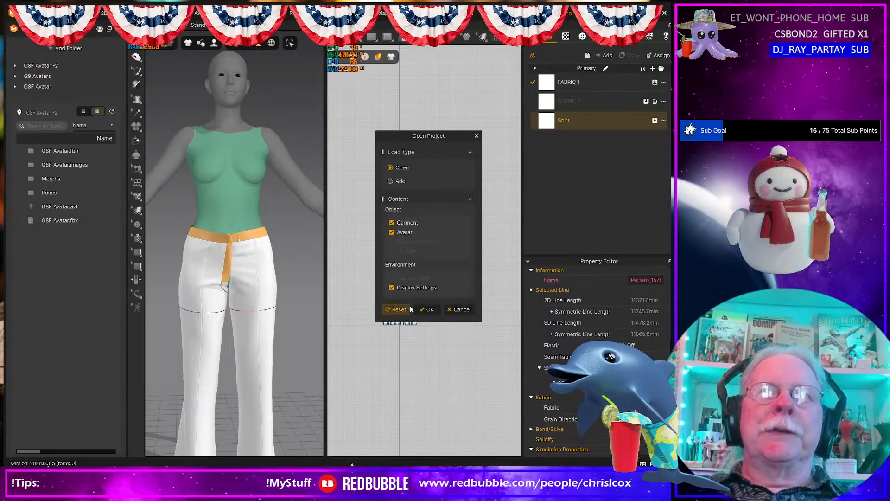
click(429, 311)
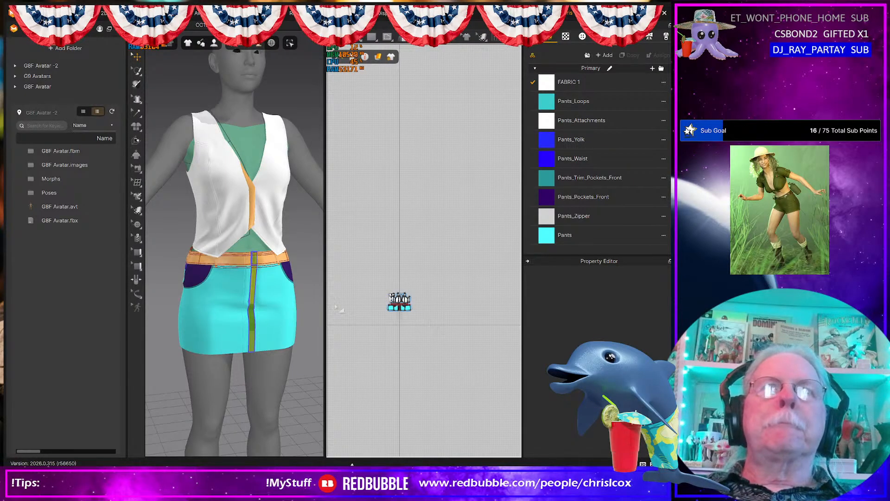
- Examine the vest's front panel and neckline on the avatar and locate the matching panel in the 2D layout
mouse_move(265, 311)
right_down()
mouse_move(227, 310)
mouse_move(352, 306)
mouse_move(259, 303)
right_up()
scroll(259, 303, up, 6)
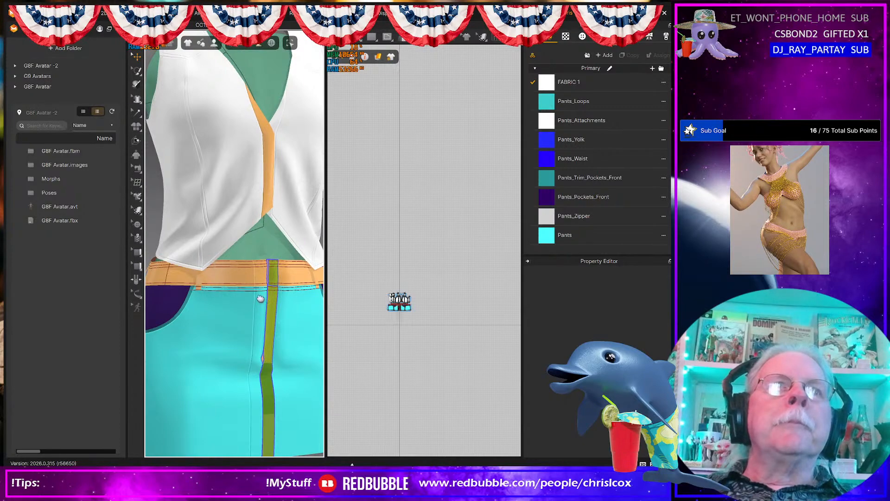
middle_drag(260, 299, 267, 329)
right_drag(266, 224, 267, 184)
click(247, 123)
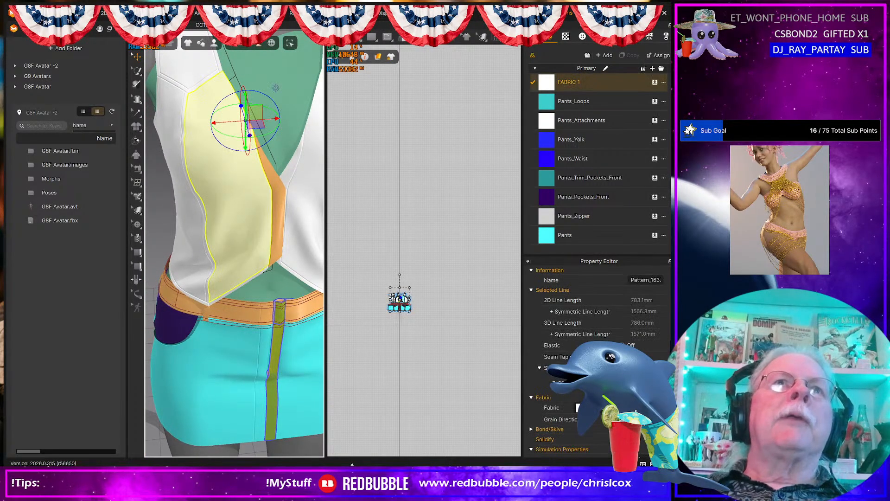
right_drag(267, 202, 252, 179)
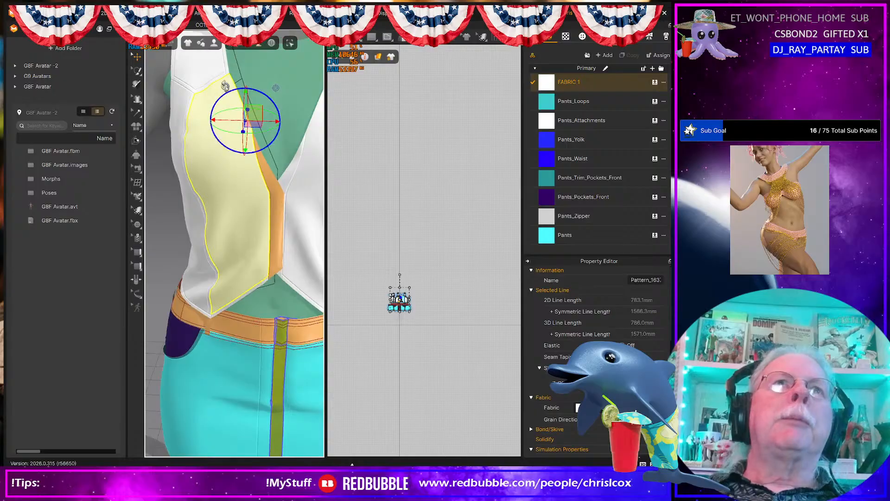
scroll(420, 302, up, 10)
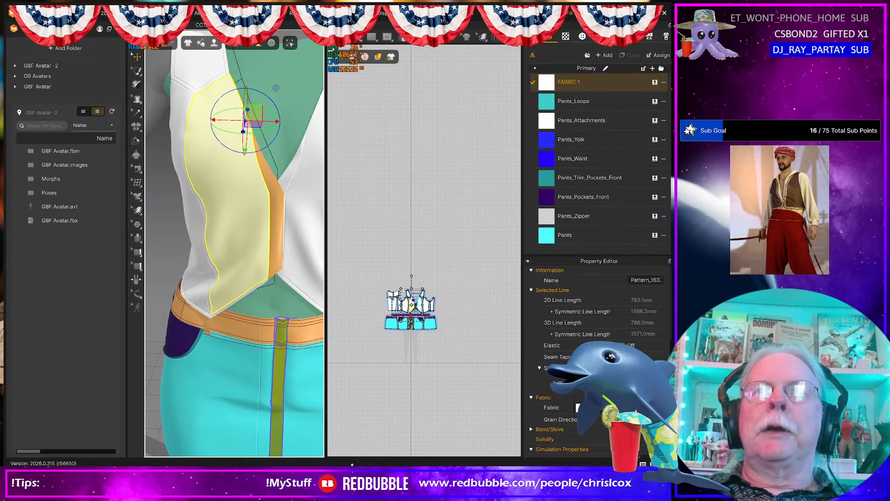
middle_drag(420, 301, 278, 195)
middle_drag(516, 248, 409, 264)
click(421, 266)
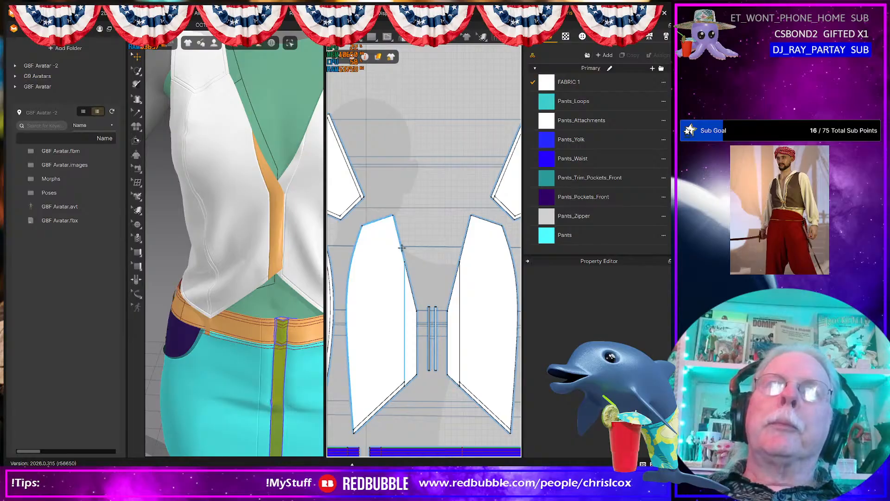
click(400, 246)
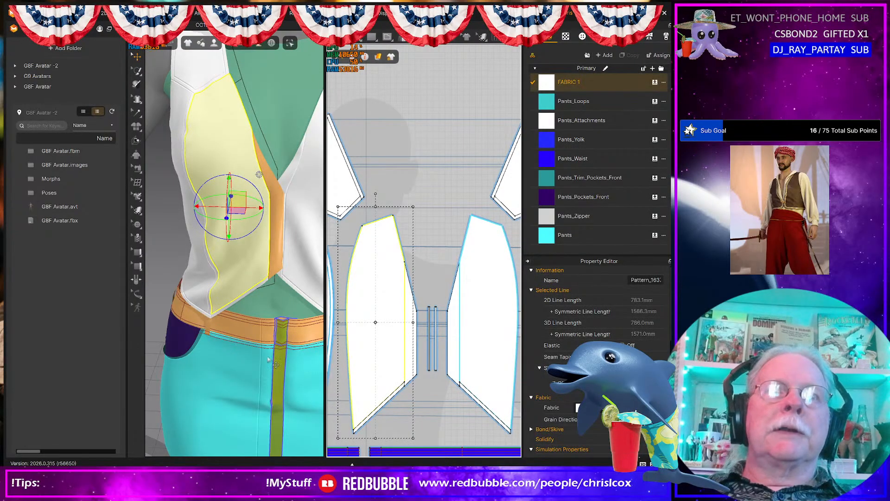
- Inspect the vest and skirt from front and back on the avatar alongside their 2D pattern pieces
scroll(263, 364, down, 4)
scroll(404, 364, down, 2)
scroll(408, 368, down, 4)
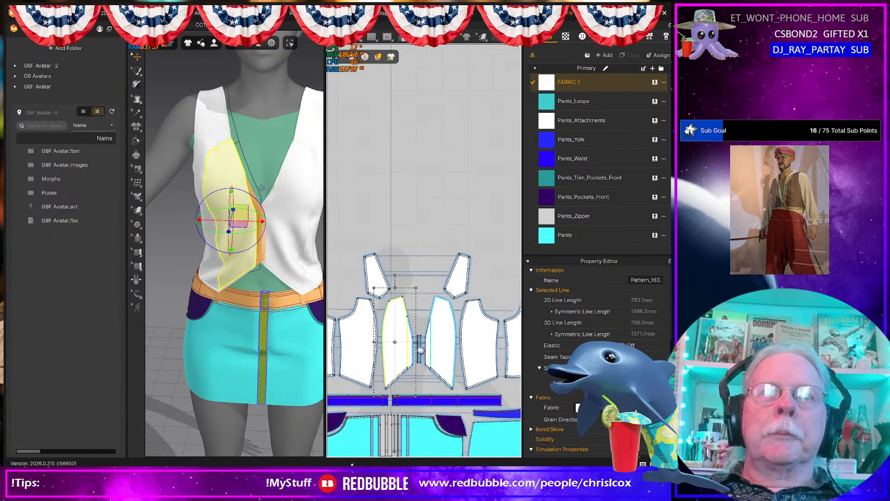
middle_drag(464, 257, 484, 261)
scroll(432, 295, up, 6)
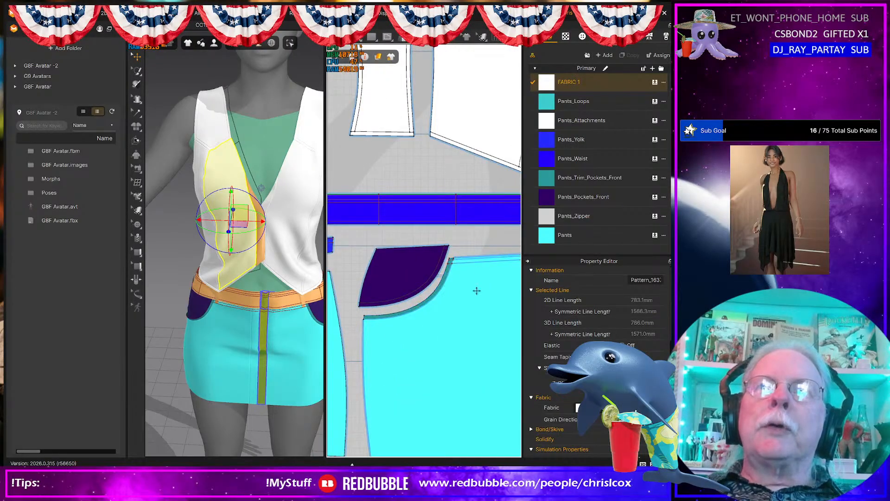
scroll(458, 323, down, 5)
middle_drag(444, 334, 463, 327)
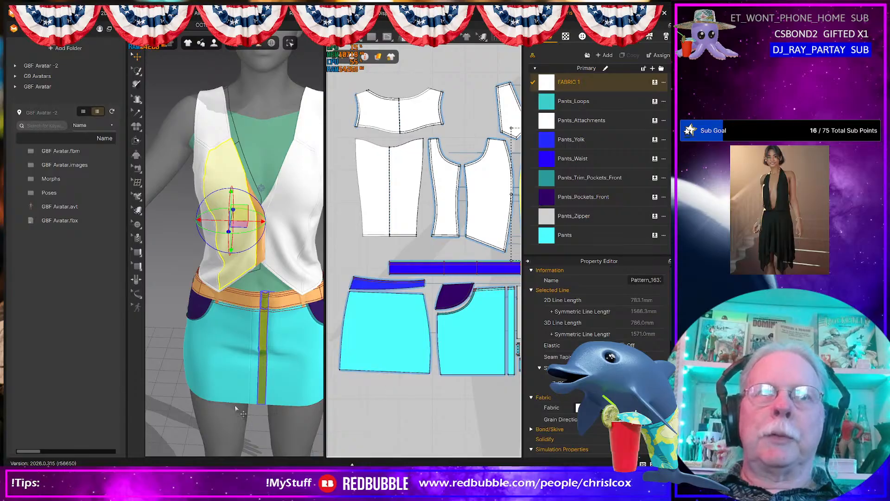
right_drag(234, 406, 387, 387)
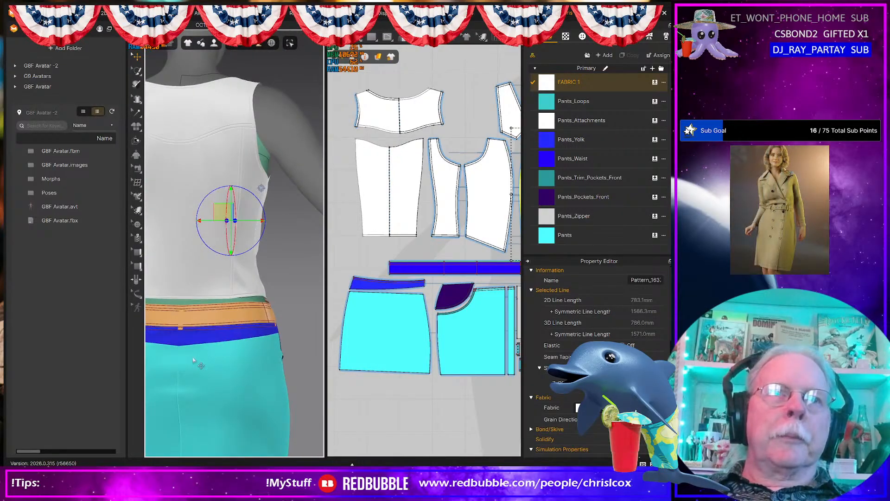
middle_drag(194, 361, 229, 276)
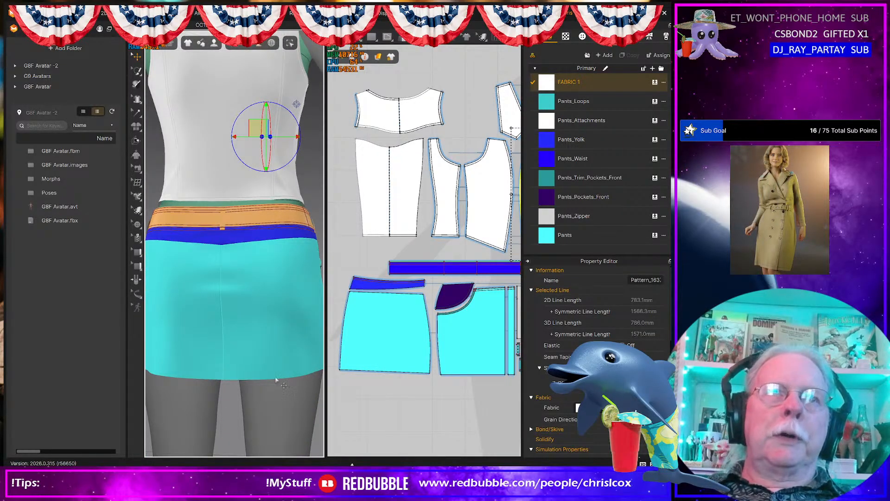
right_drag(246, 374, 196, 334)
- Offset the upper neckline edge of the vest's front panel as one internal line at 5.0 mm and select the new line
middle_drag(404, 267, 389, 323)
scroll(481, 291, up, 8)
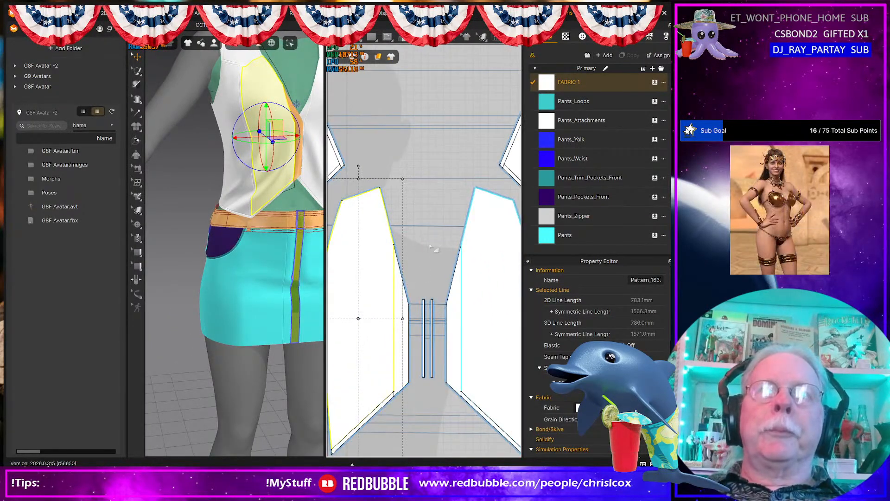
click(429, 244)
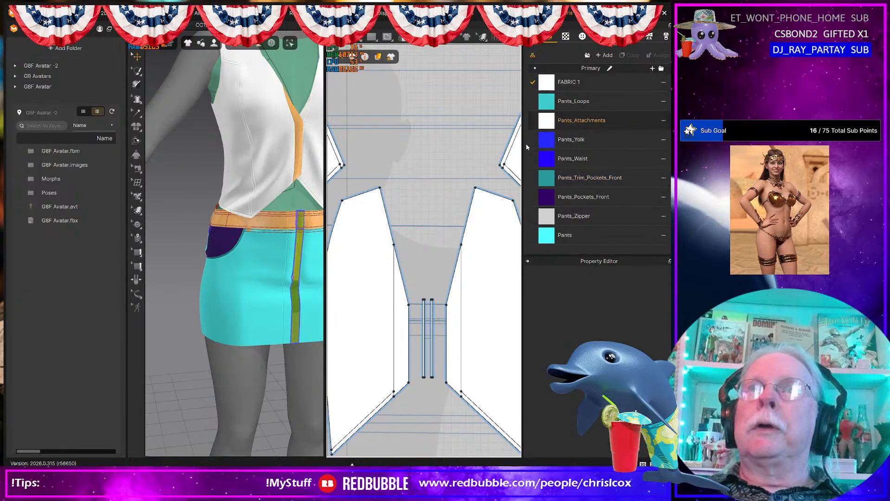
click(390, 222)
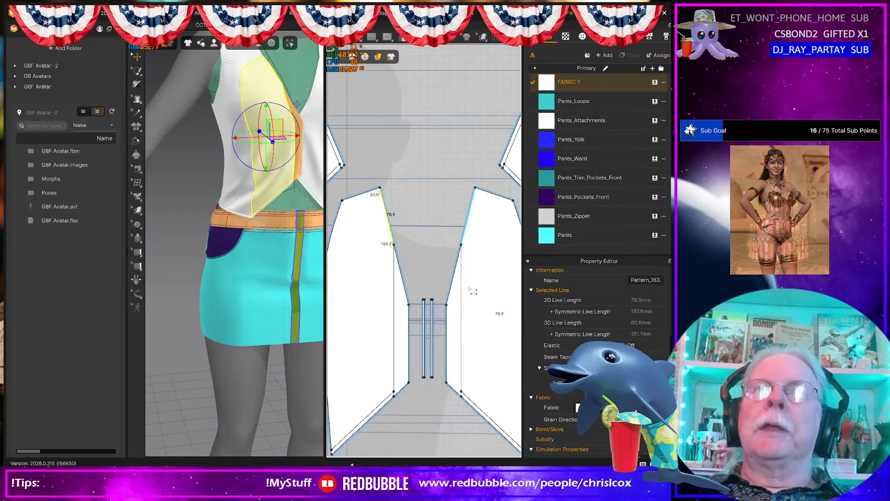
right_click(389, 226)
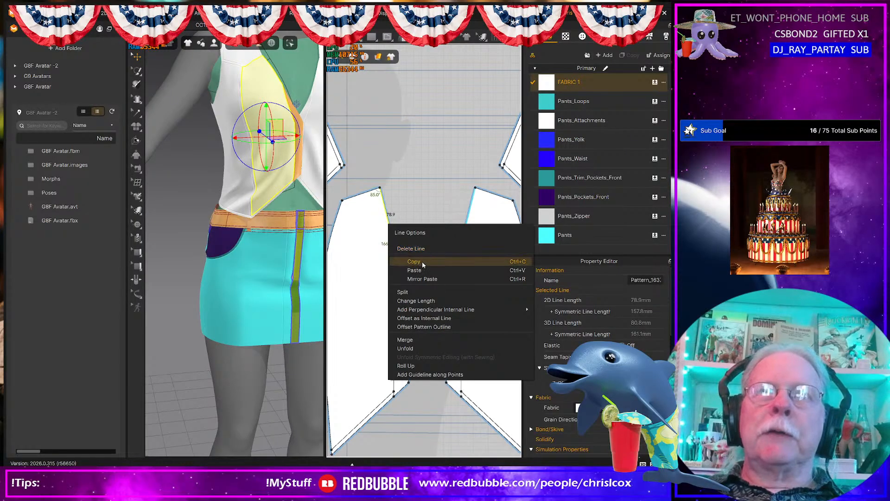
click(427, 319)
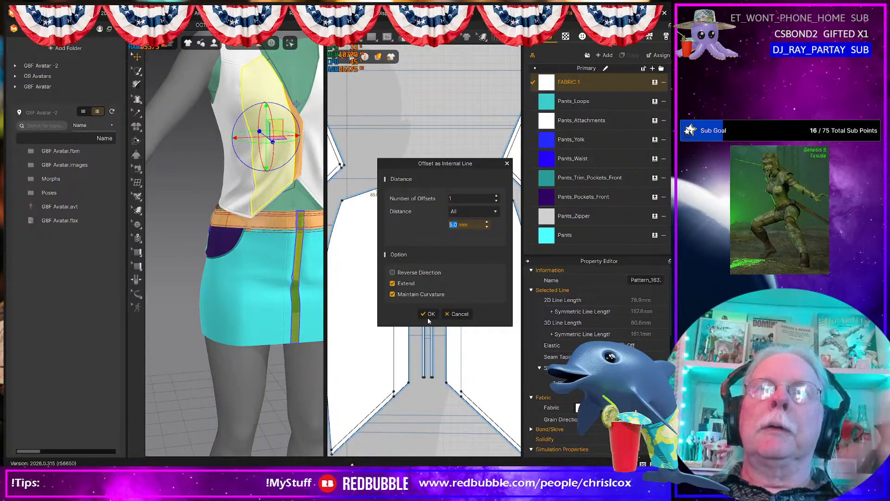
click(430, 319)
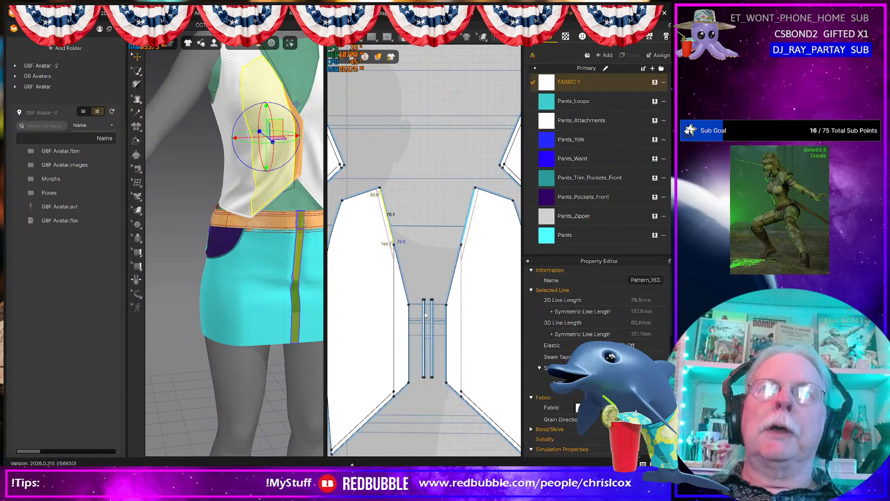
click(394, 240)
right_click(388, 235)
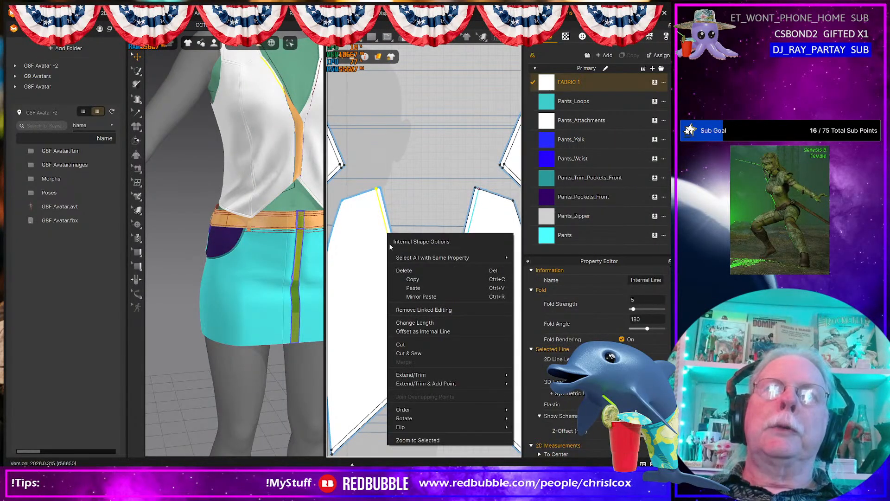
click(417, 354)
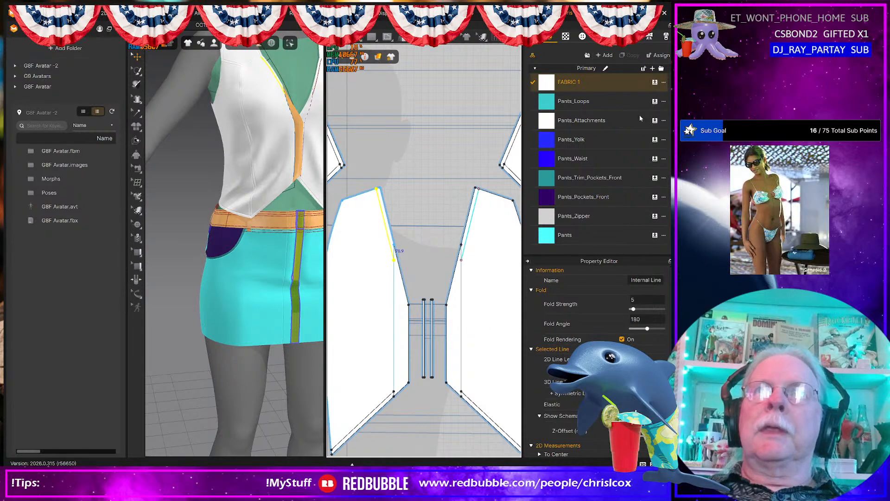
- Rename the FABRIC 1 fabric as "Vest_Trim"
double_click(579, 83)
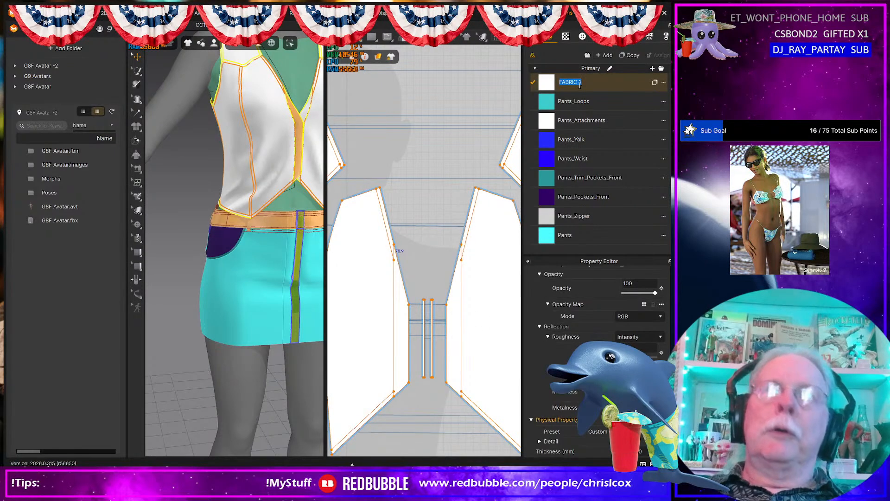
text(Vest_Trim)
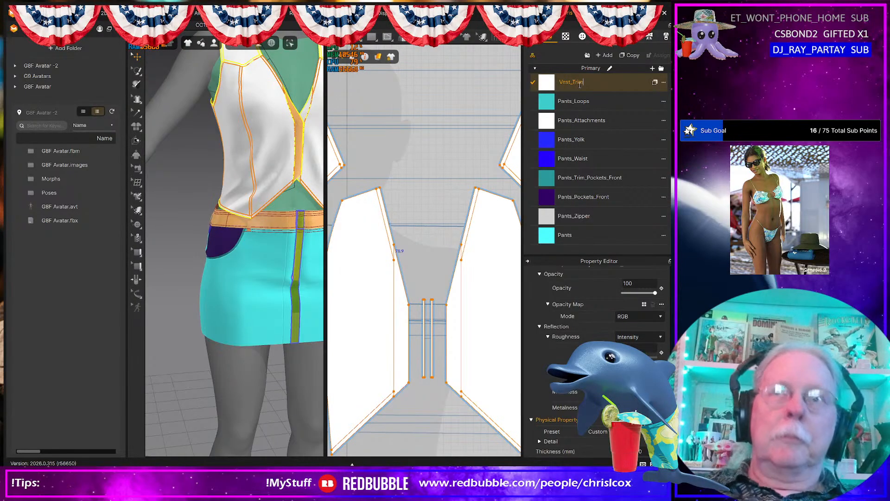
key(Return)
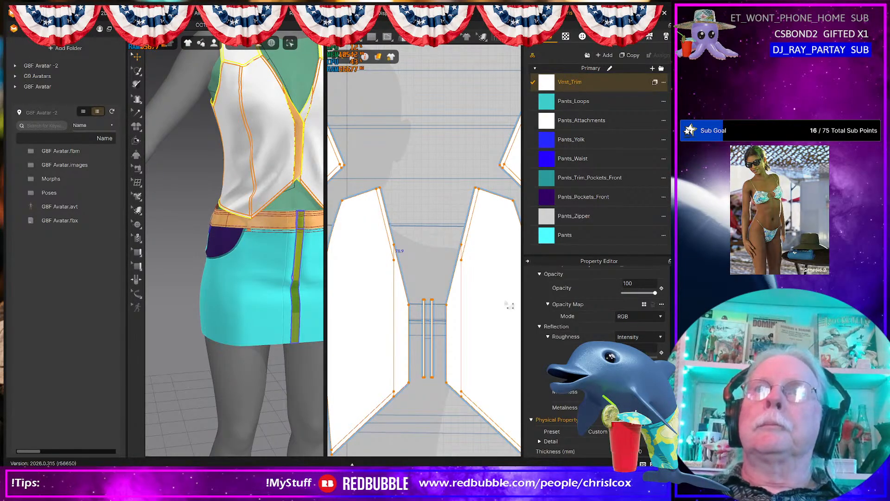
- Select the hem edges of the skirt's back panel and adjacent front panel together in the 2D layout
scroll(479, 333, down, 7)
middle_drag(479, 333, 484, 273)
scroll(484, 273, down, 3)
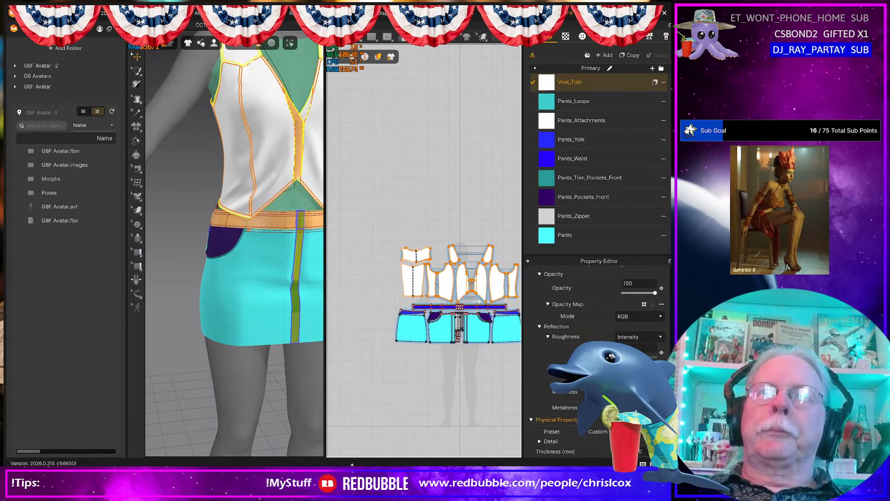
scroll(429, 316, up, 6)
scroll(471, 324, up, 2)
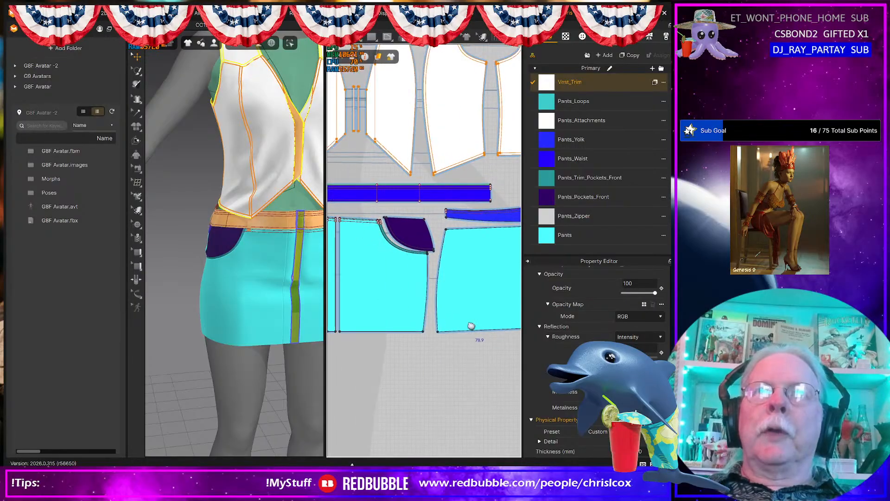
scroll(435, 277, up, 2)
click(442, 278)
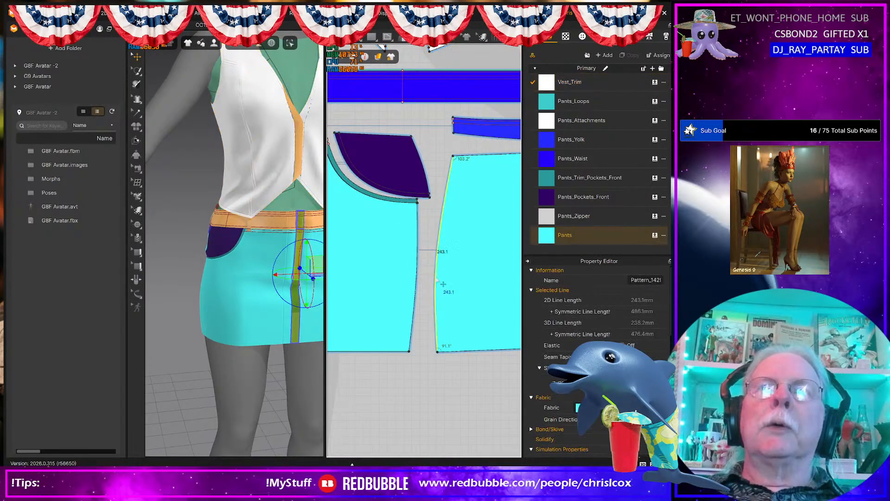
right_click(436, 280)
click(471, 366)
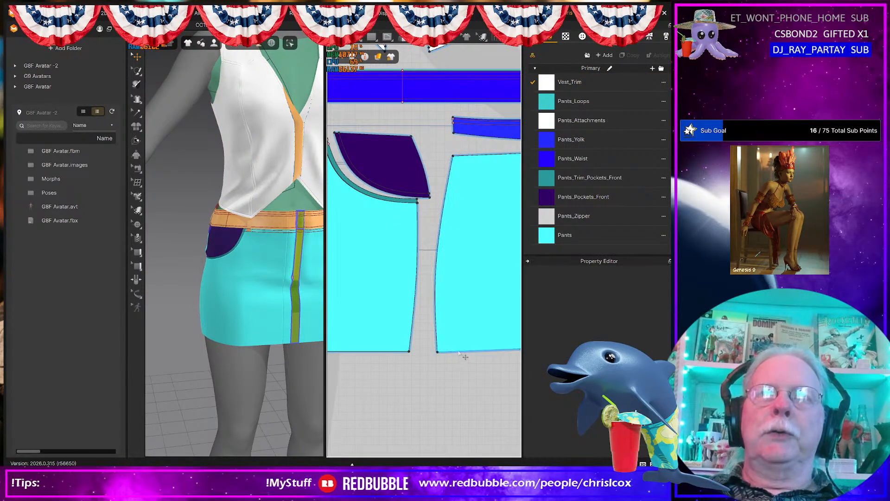
click(459, 351)
shift+click(395, 351)
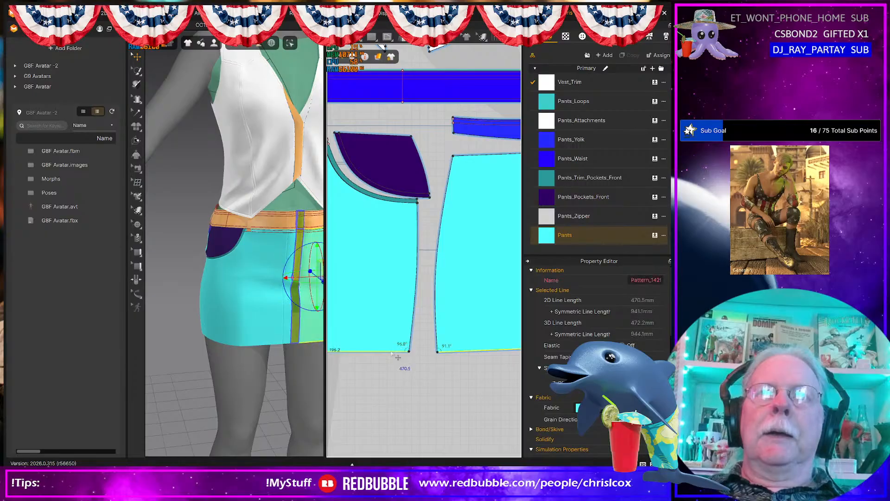
- Add the narrow front strip's hem edge to the selection, then offset the selected hem edges as one internal line at 5.0 mm
scroll(400, 360, down, 2)
scroll(401, 357, down, 3)
middle_drag(406, 357, 518, 351)
scroll(415, 356, up, 4)
middle_drag(432, 361, 335, 358)
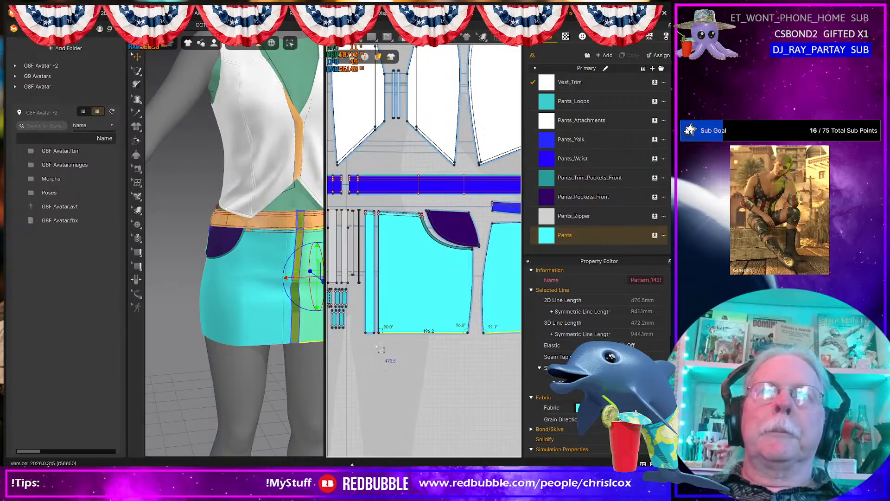
scroll(410, 339, up, 3)
scroll(305, 269, up, 5)
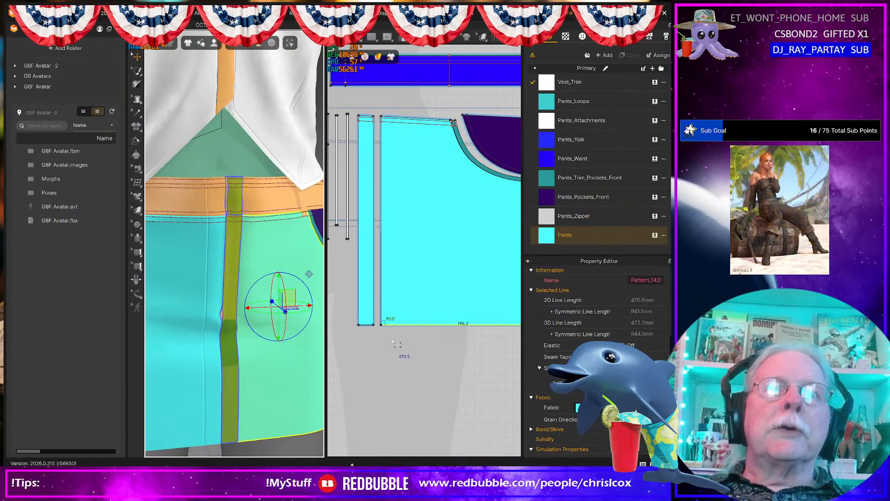
middle_drag(387, 343, 462, 339)
shift+click(441, 320)
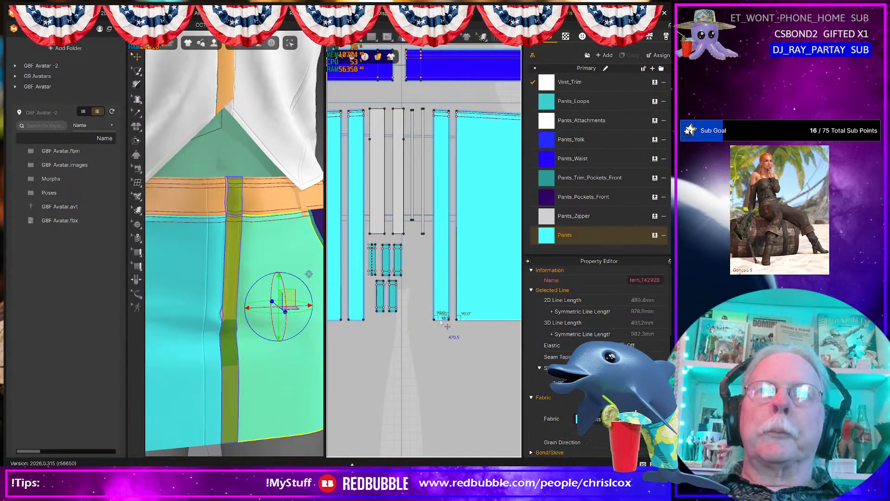
middle_drag(361, 328, 343, 322)
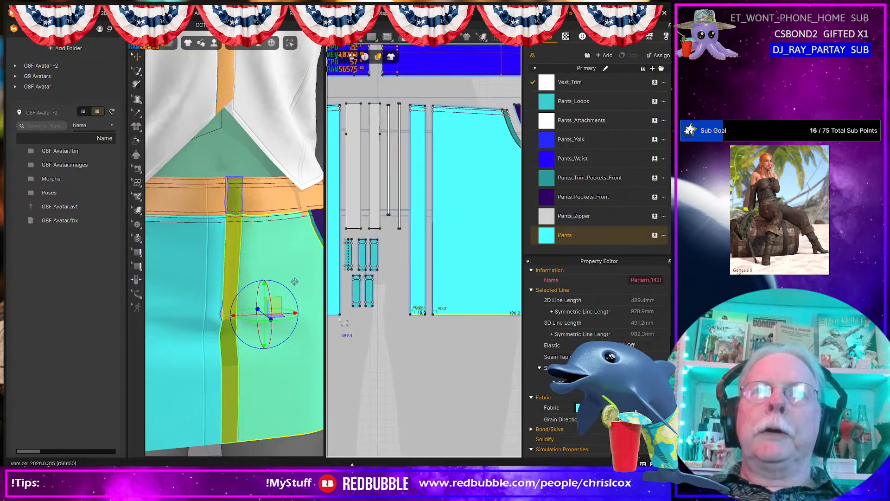
right_click(454, 317)
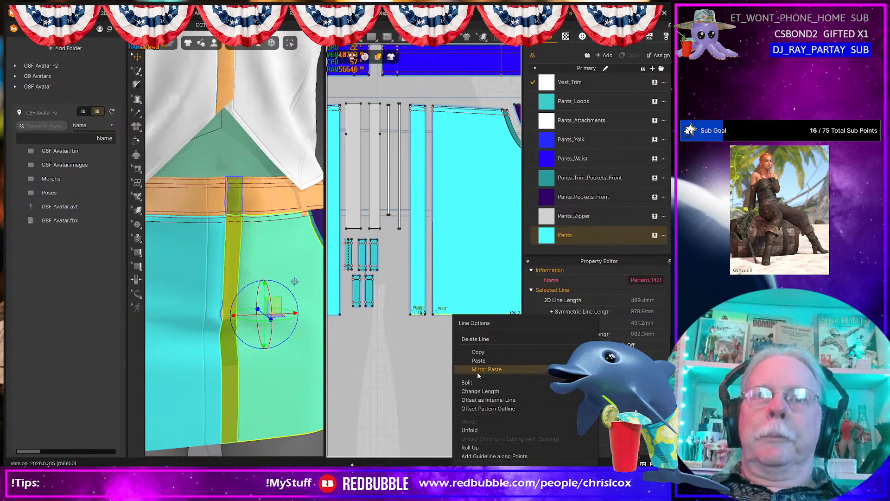
click(483, 401)
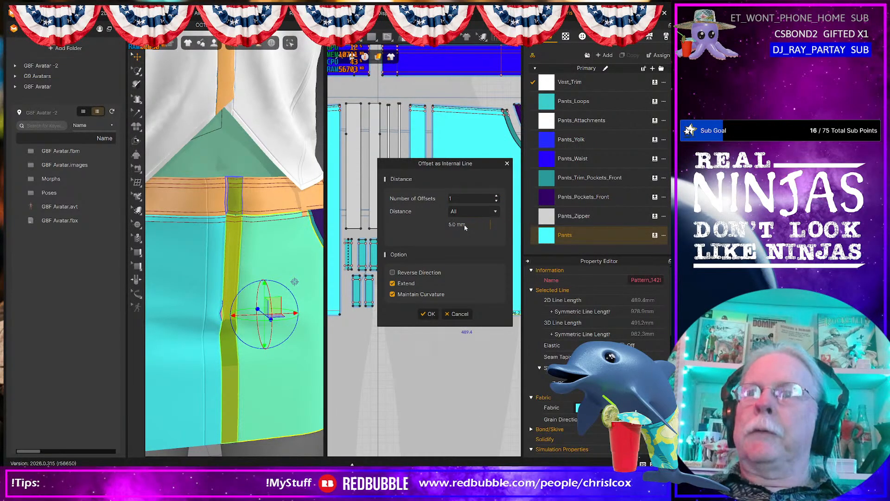
click(430, 314)
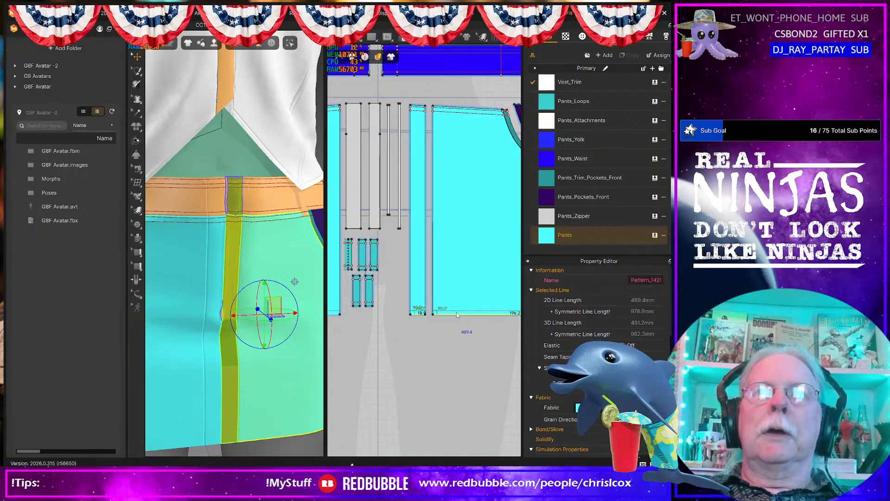
click(454, 310)
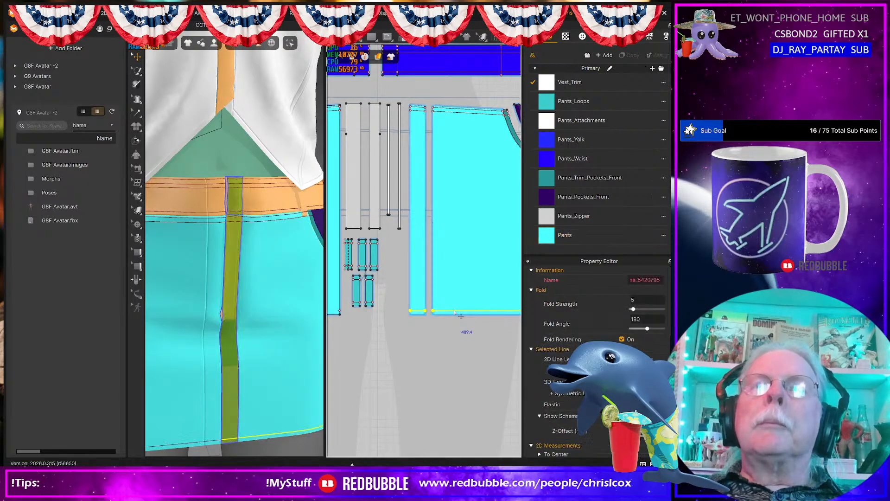
- Cut and sew the skirt panels along the selected hem internal lines
right_click(455, 312)
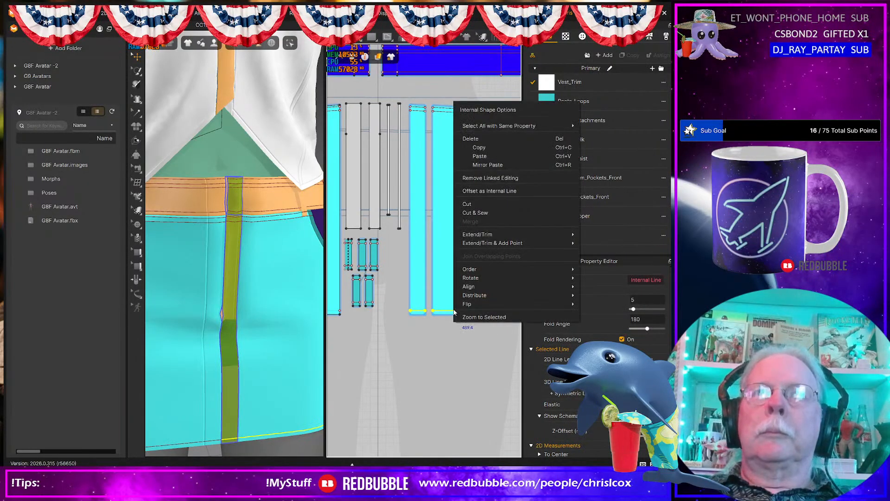
click(482, 215)
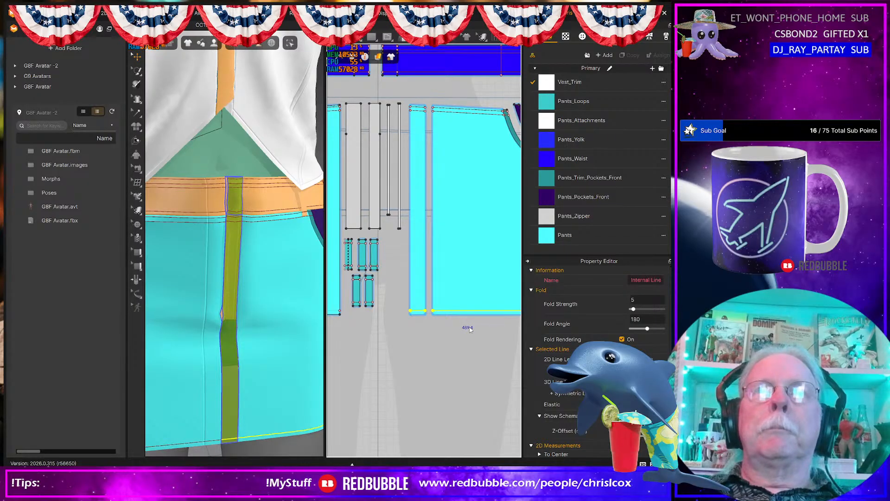
key(n)
- Offset the back panel's curved edge facing the front pocket panel as one internal line at 5.0 mm
middle_drag(473, 331, 352, 340)
click(440, 278)
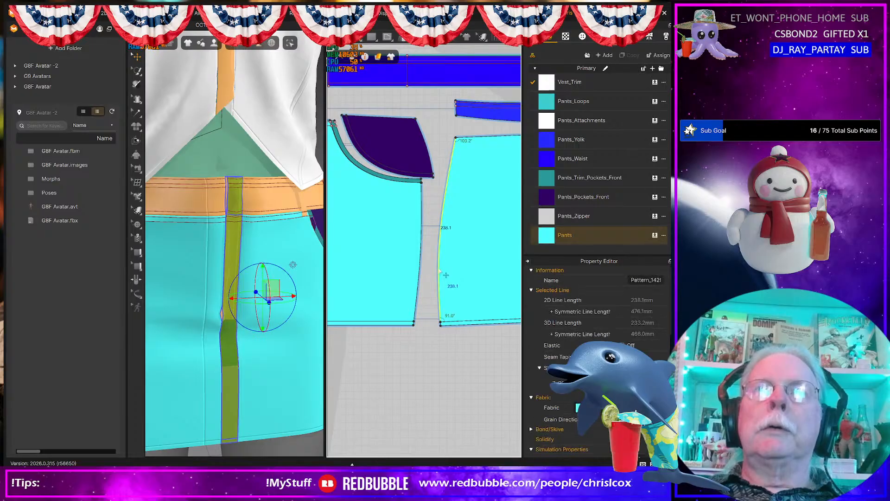
right_click(441, 272)
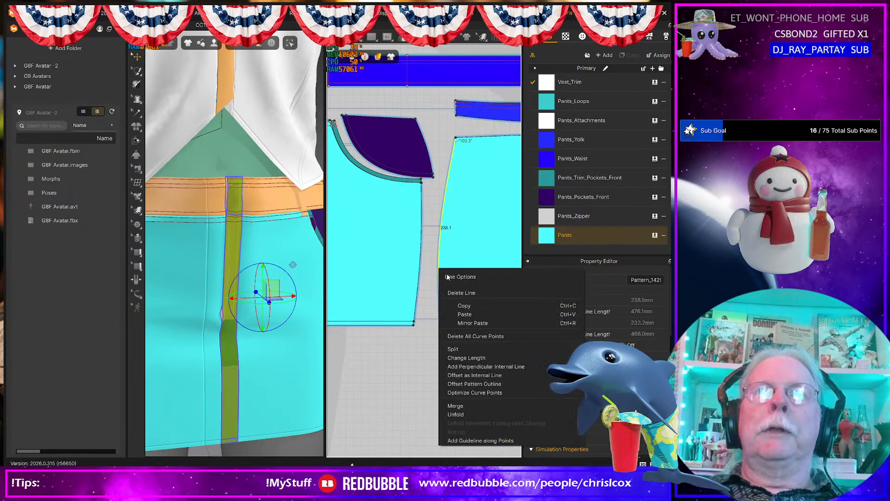
click(469, 375)
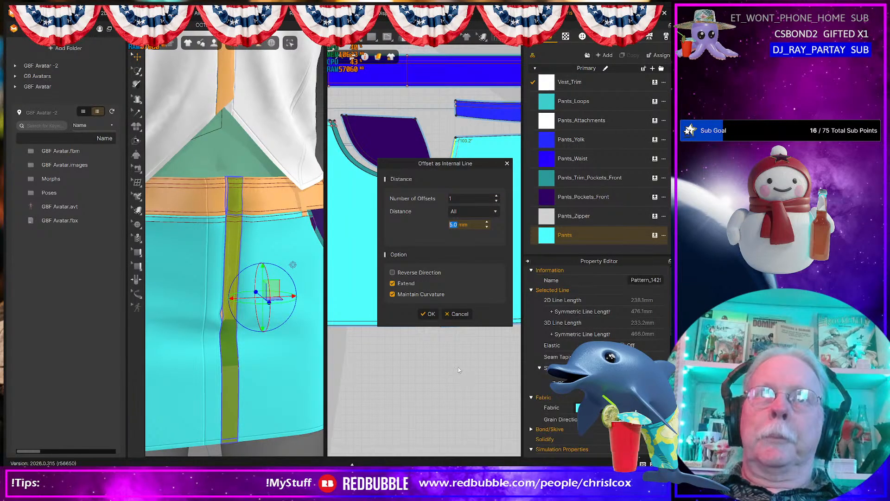
click(430, 313)
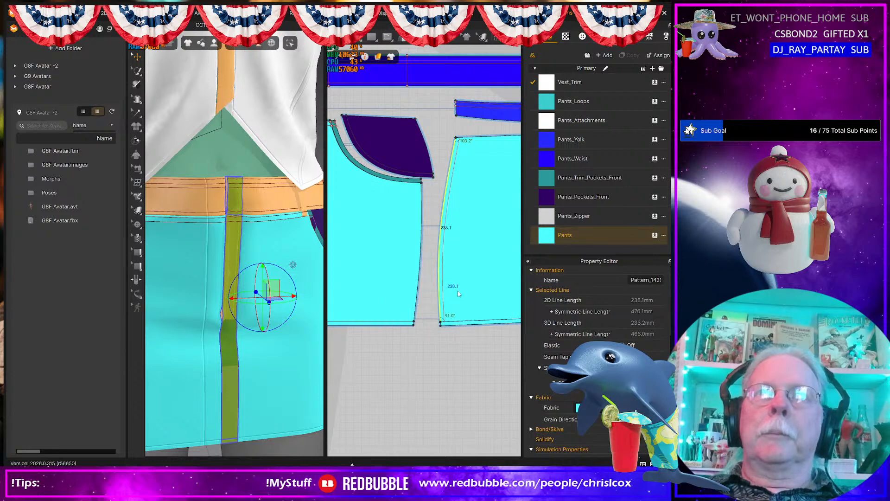
right_click(443, 285)
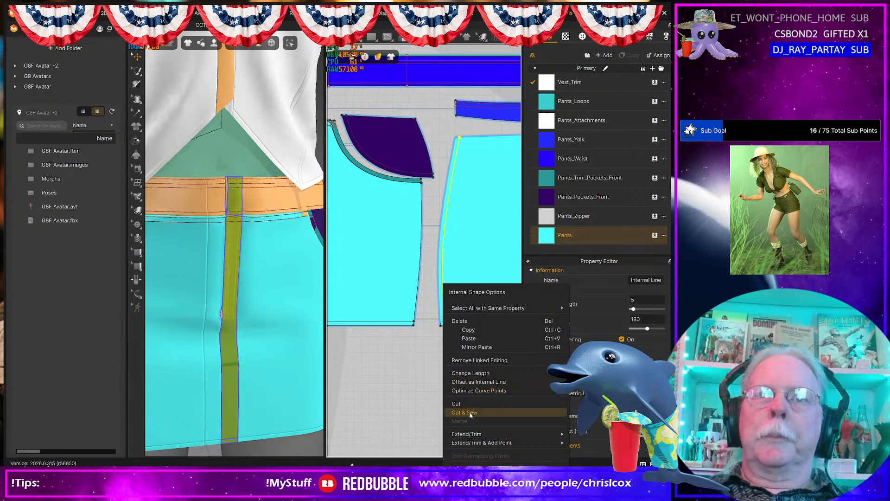
key(Escape)
click(420, 371)
- Offset the back panel's opposite curved edge as one internal line at 2.5 mm
middle_drag(503, 366, 347, 355)
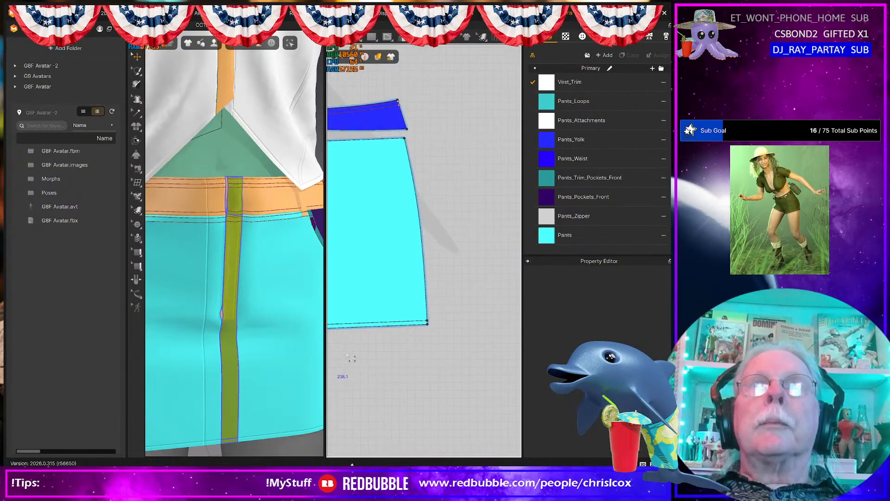
click(425, 280)
right_click(425, 279)
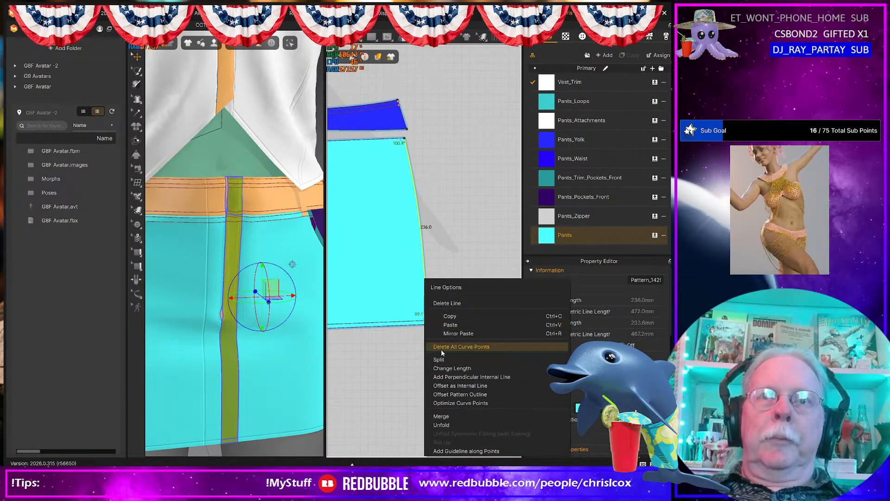
click(458, 386)
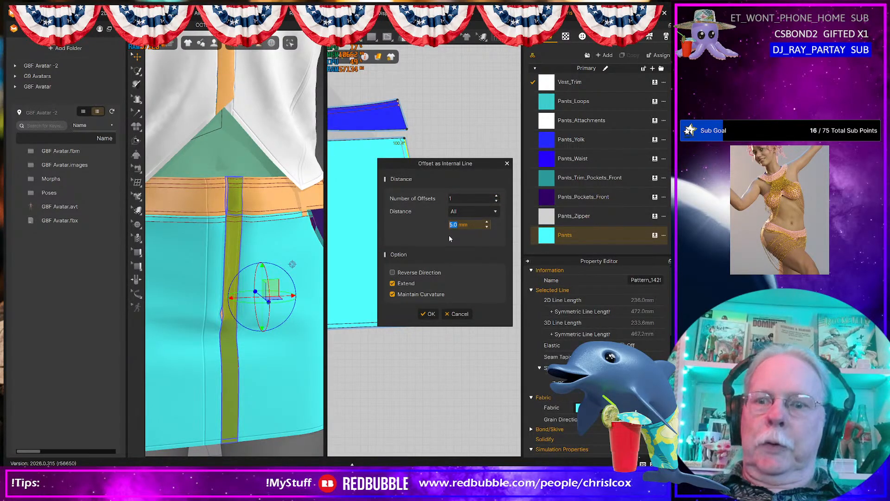
text(2.5)
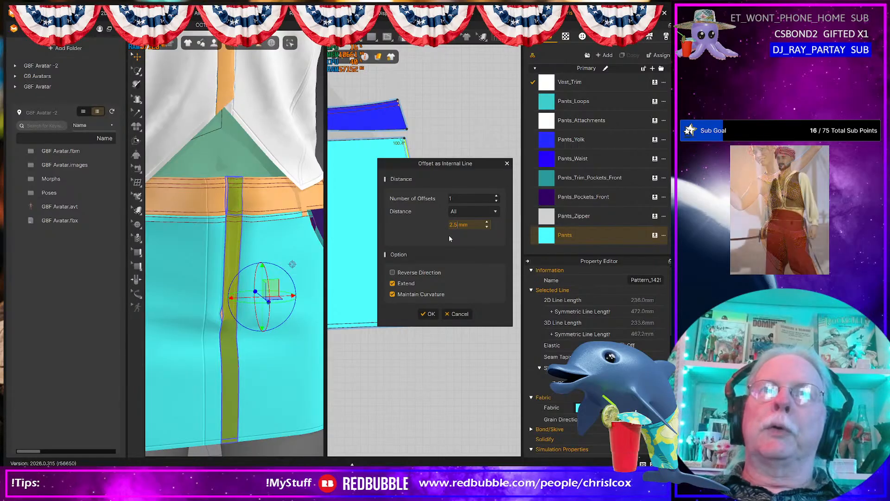
click(429, 315)
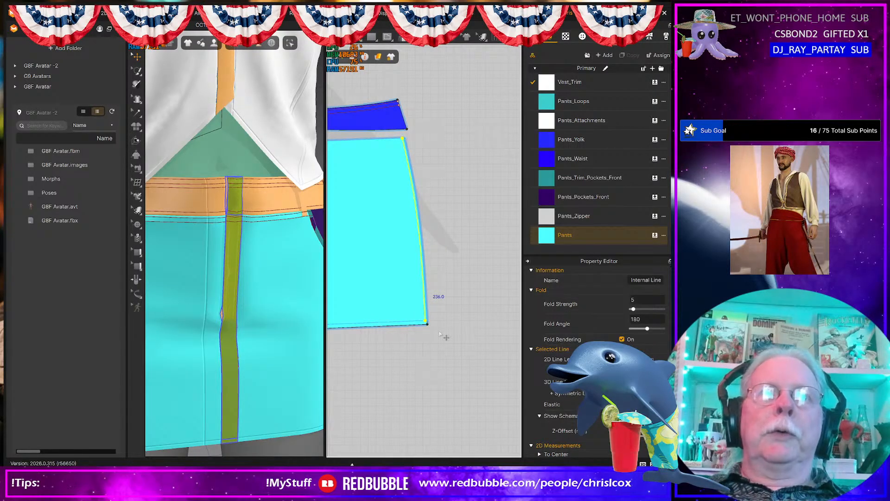
- Cut and sew the back panel along the selected internal line beside its far curved edge
scroll(440, 333, down, 6)
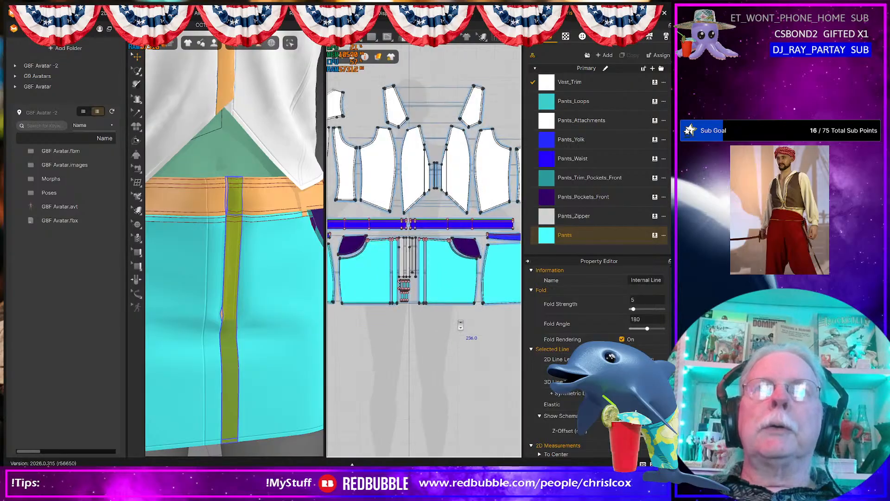
scroll(460, 325, up, 5)
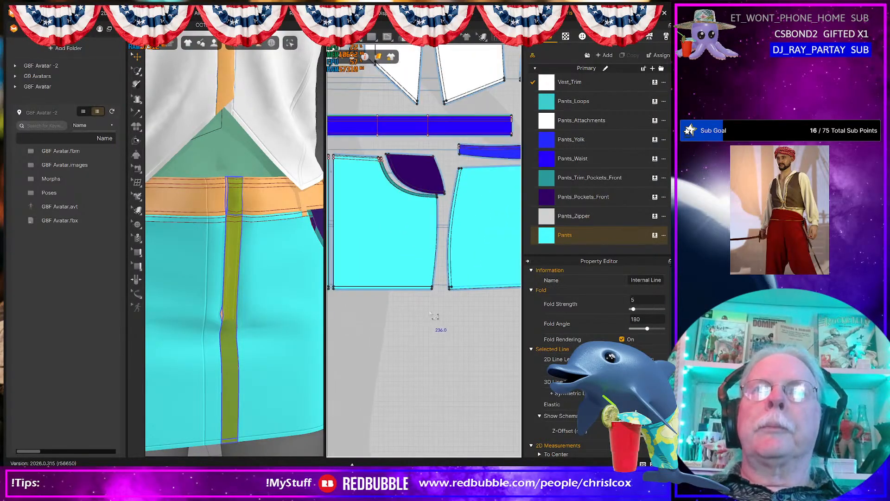
scroll(434, 316, up, 4)
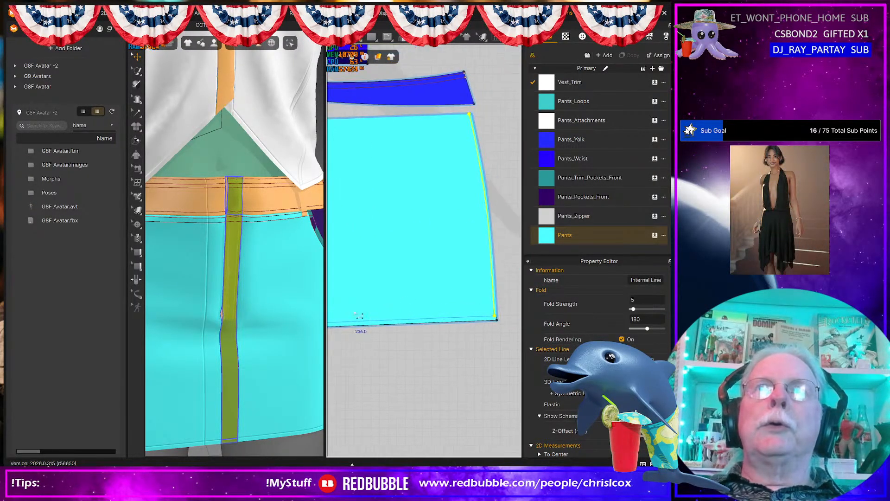
right_click(486, 200)
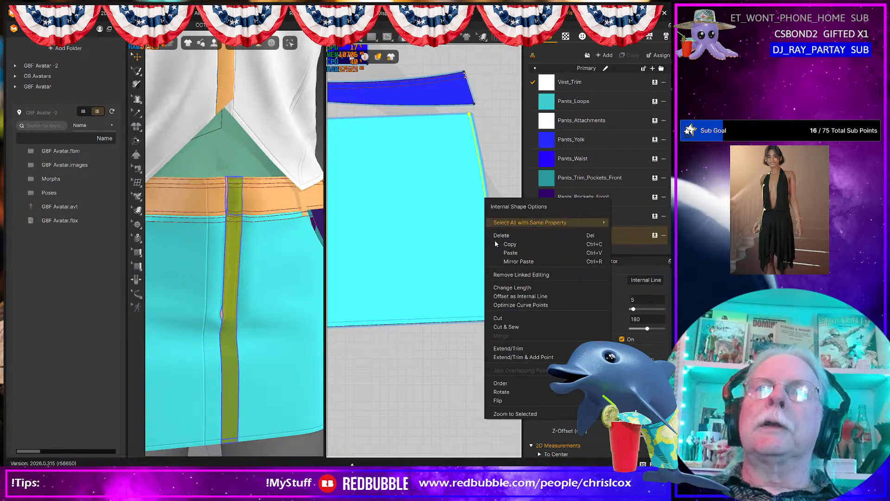
click(514, 330)
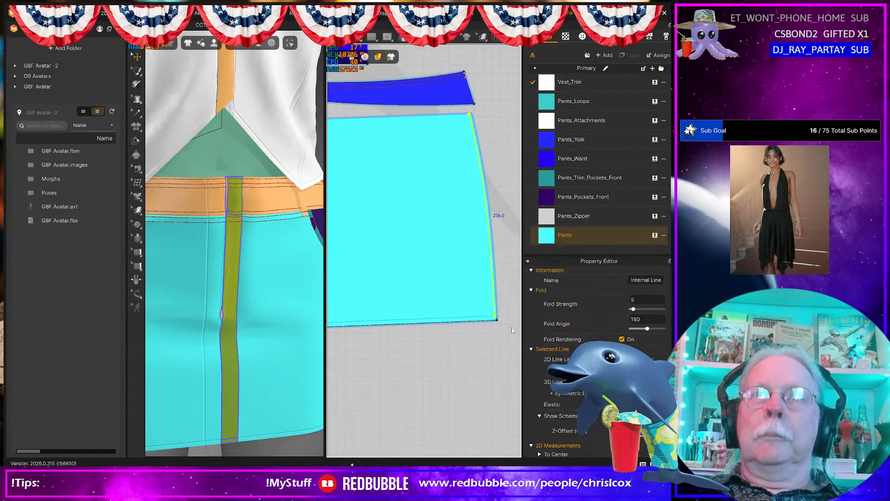
- Make the fabric list taller and move the Vest_Trim fabric to the end of it, below Pants
click(613, 249)
drag(616, 255, 616, 336)
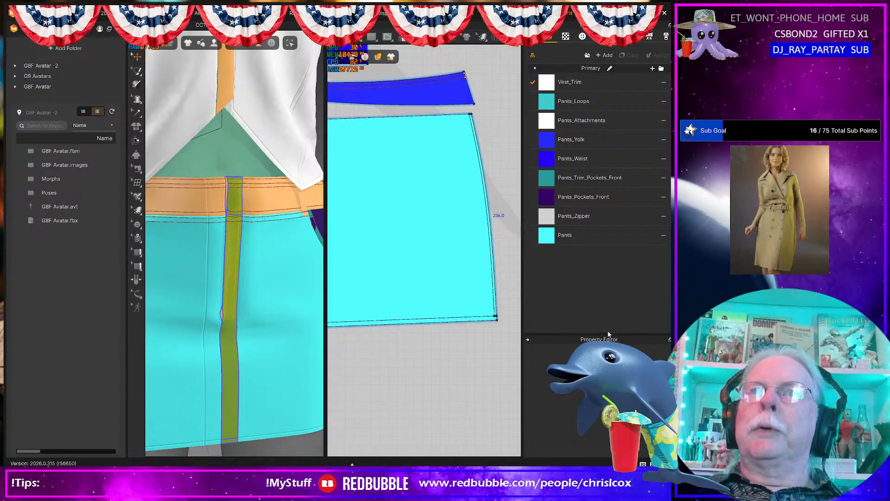
click(582, 85)
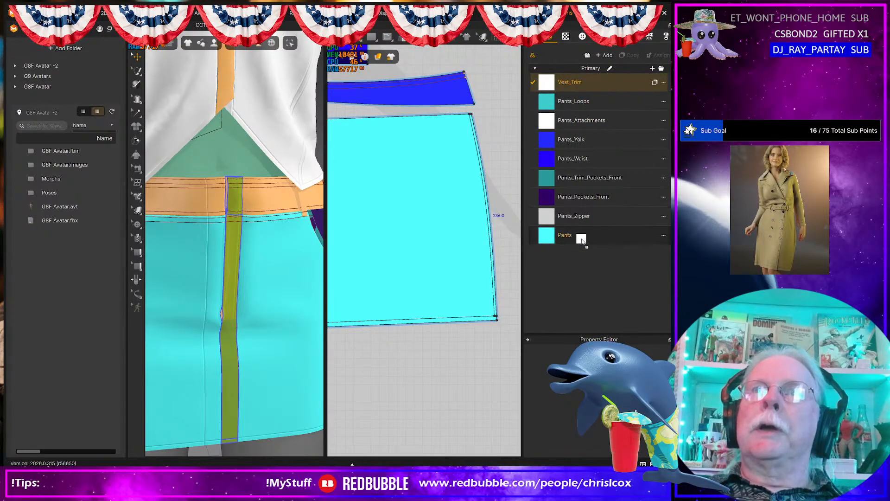
drag(571, 84, 570, 239)
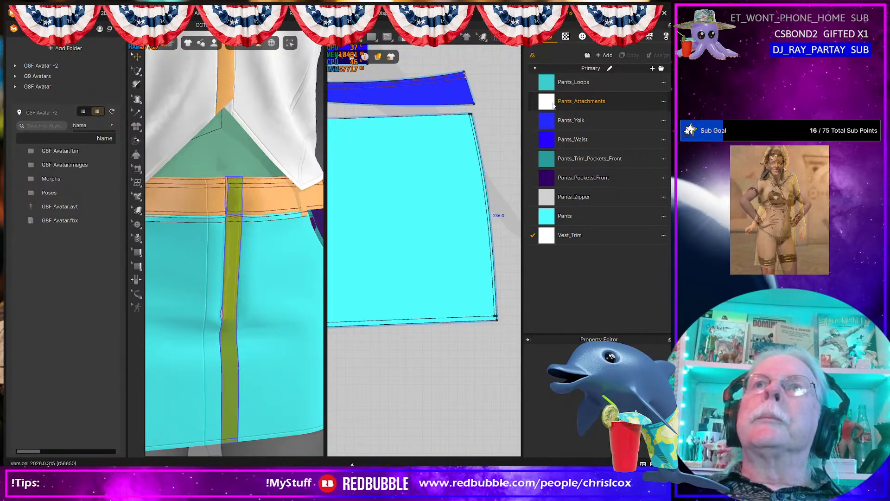
- Set the Pants_Attachments fabric color to dark gray from the saved palette
click(582, 101)
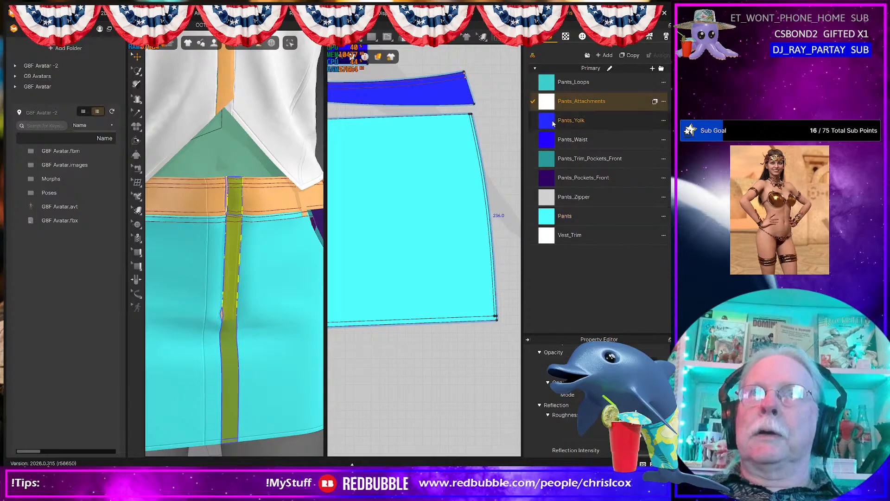
scroll(598, 403, down, 5)
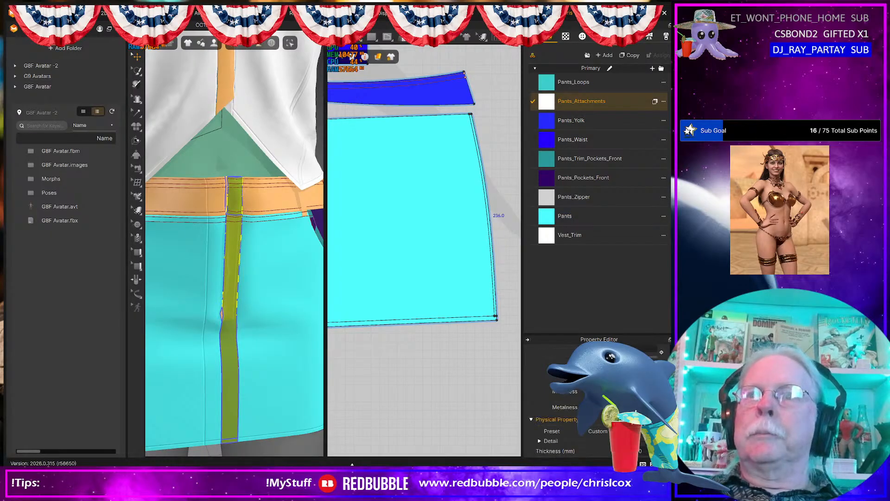
scroll(598, 404, up, 5)
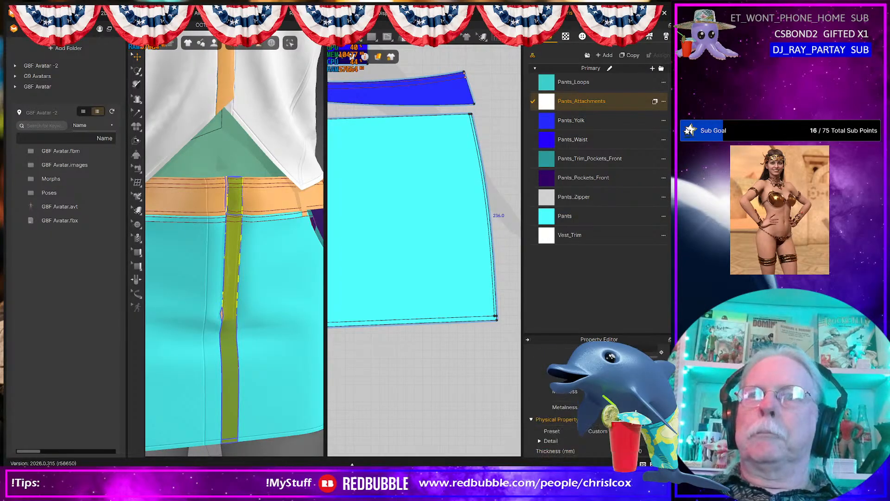
scroll(598, 404, up, 3)
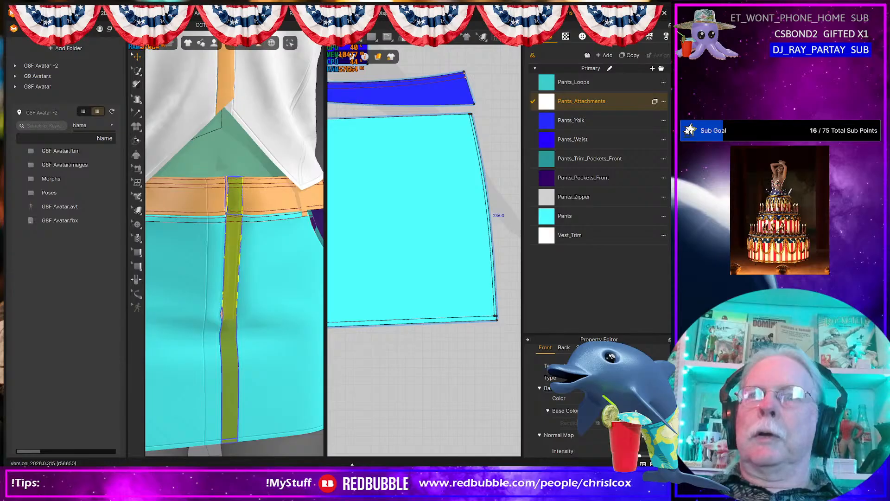
click(598, 398)
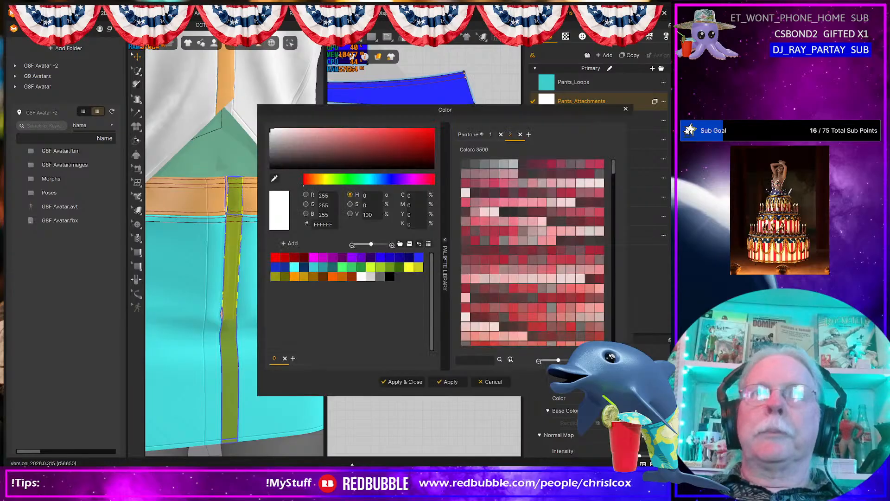
click(380, 282)
click(425, 383)
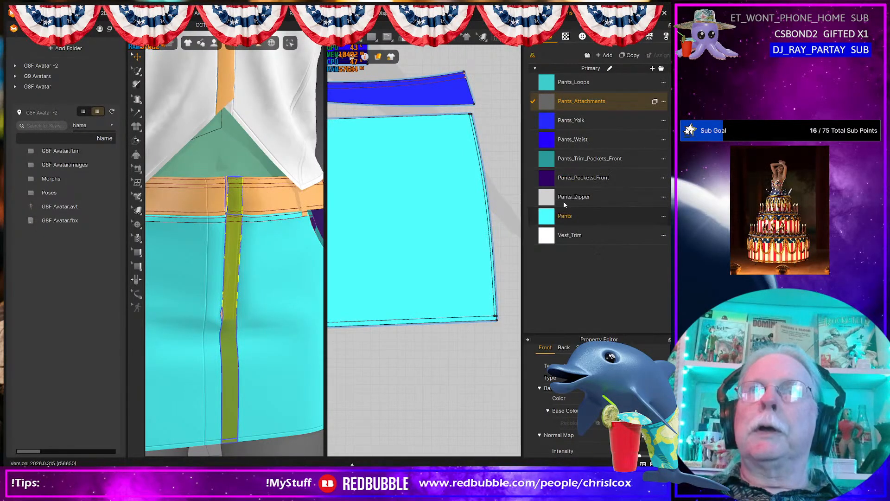
- Change the Pants_Yolk fabric color to a muted blue, 4B4EA7
click(546, 122)
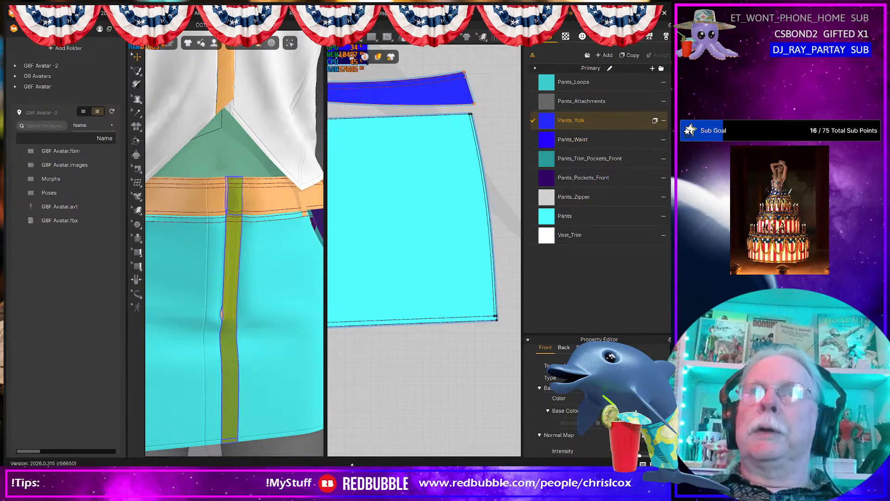
click(617, 398)
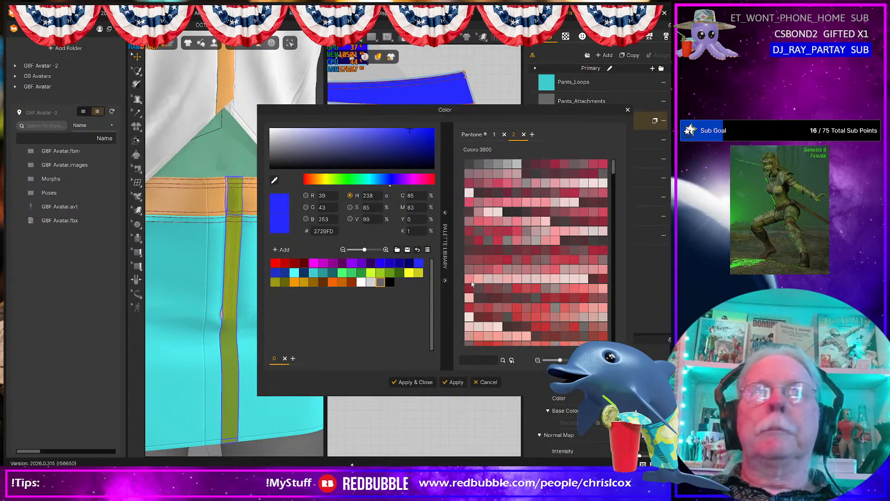
click(360, 144)
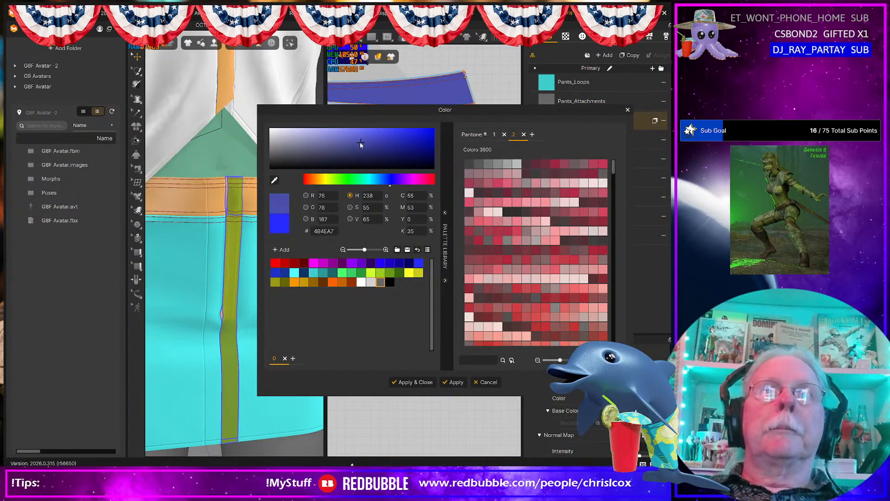
click(426, 383)
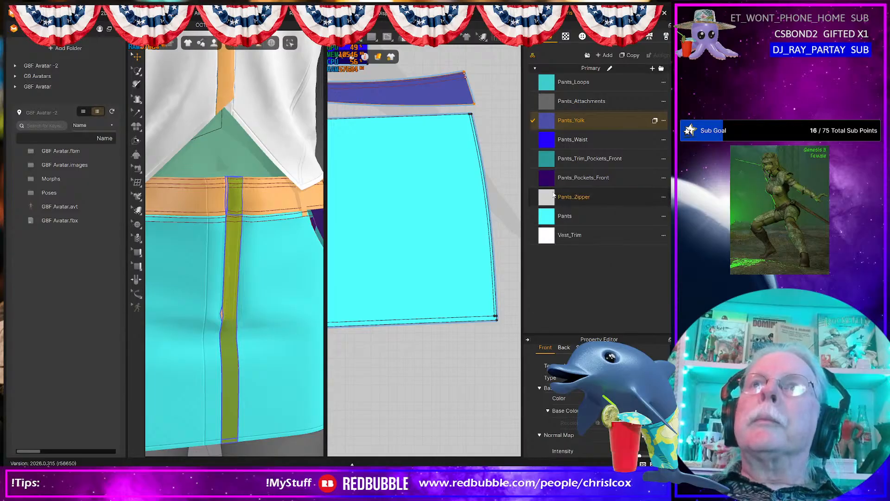
- Set the Pants_Zipper fabric color to black, 000000
click(585, 197)
click(620, 398)
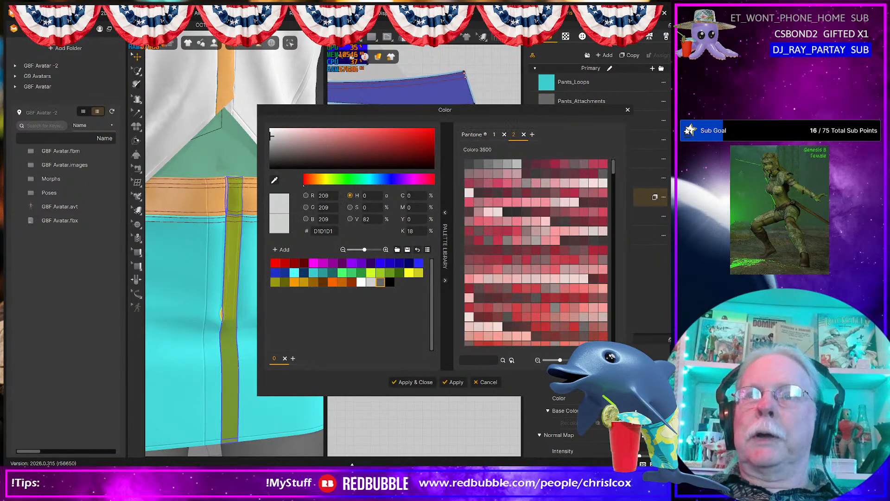
click(389, 282)
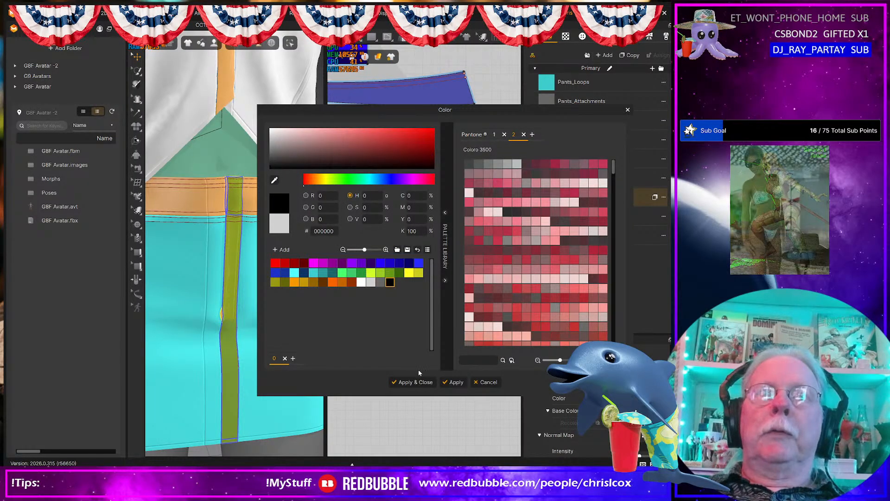
click(412, 382)
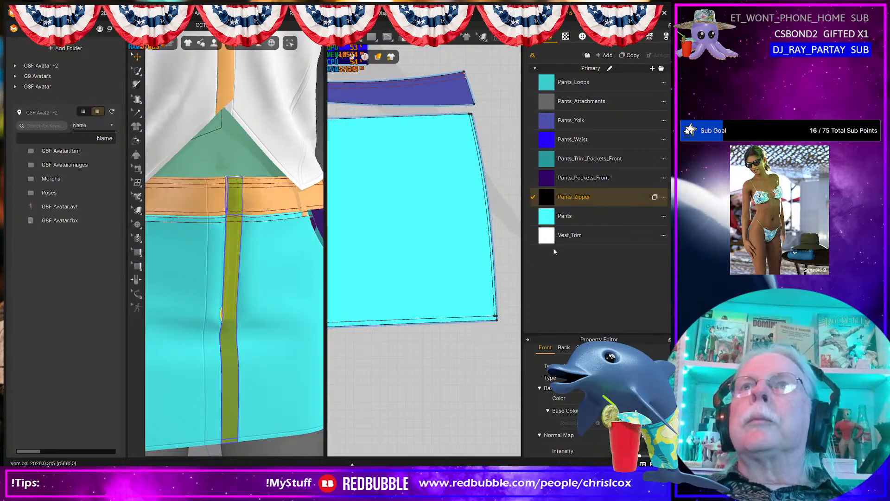
- Change the Pants_Loops fabric color to a dark teal, 1A4E4E
click(573, 82)
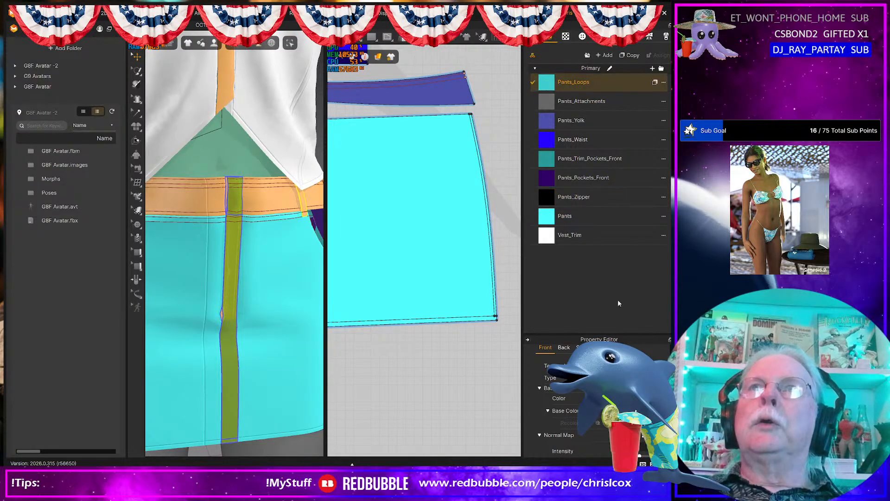
click(621, 398)
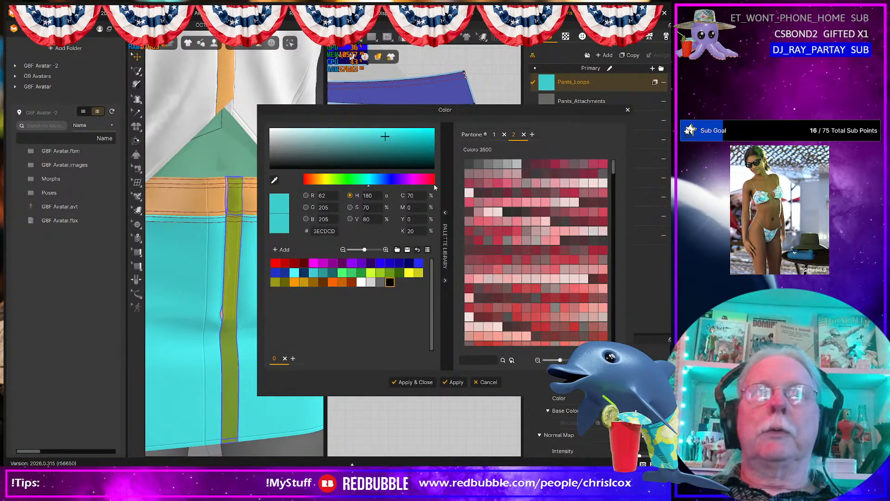
drag(384, 141, 380, 158)
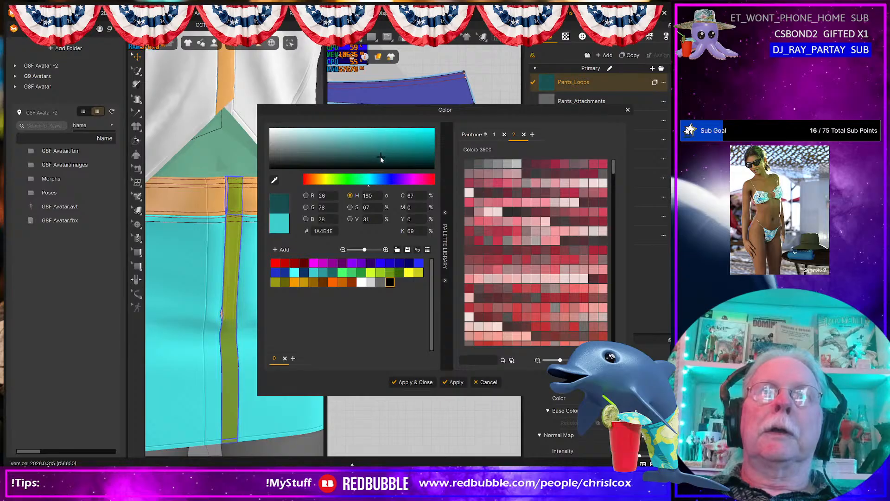
click(413, 381)
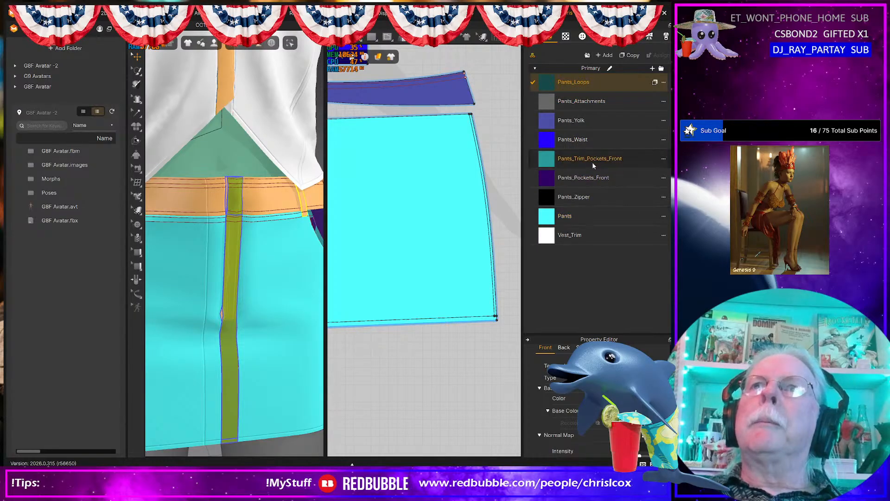
- Duplicate the Pants fabric and rename the copy Pants_Trim
click(577, 215)
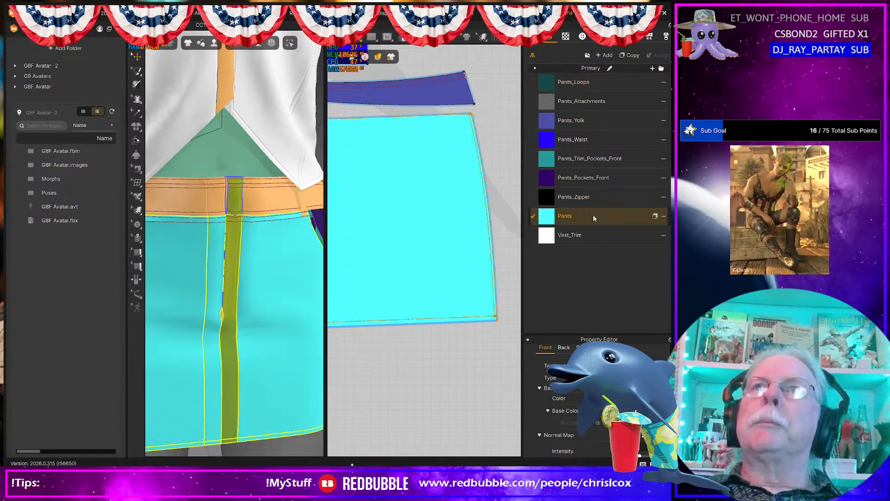
click(627, 57)
double_click(579, 255)
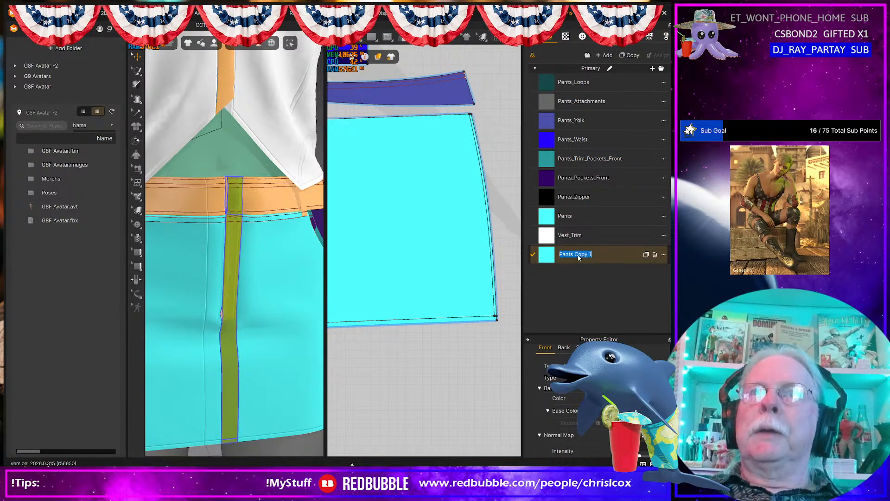
click(579, 254)
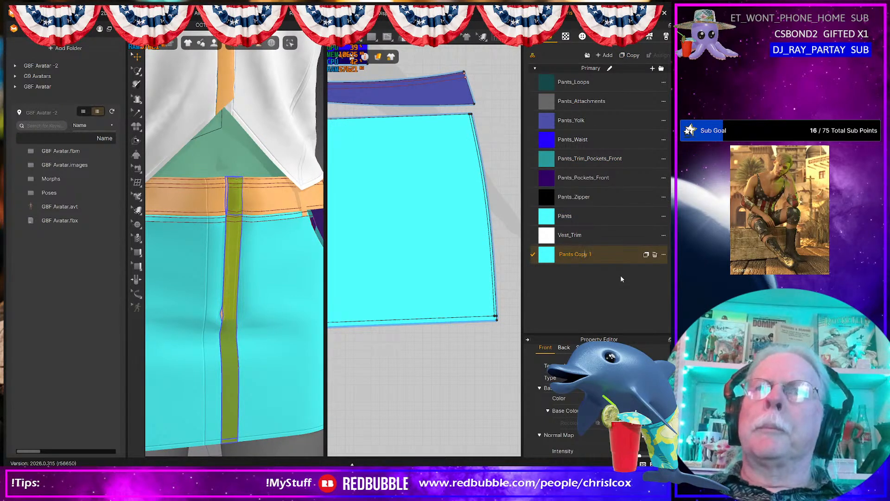
key(Left)
key(shift+End)
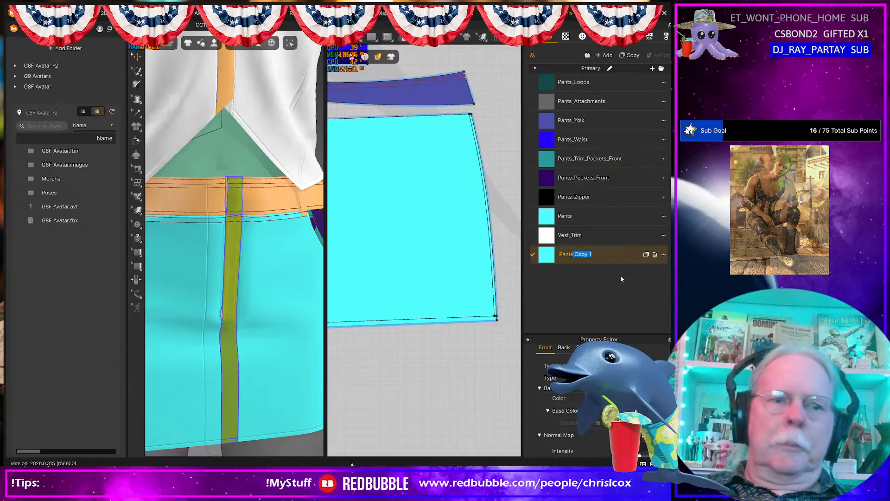
text(_Y)
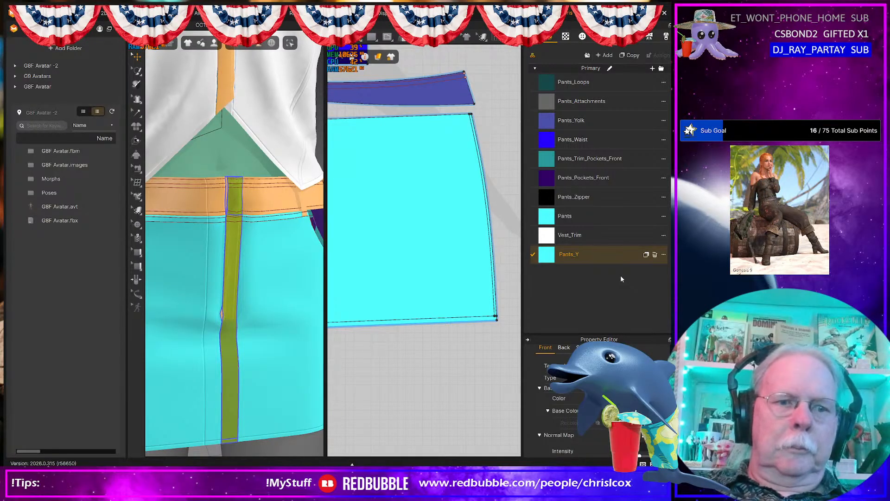
text(+Trim)
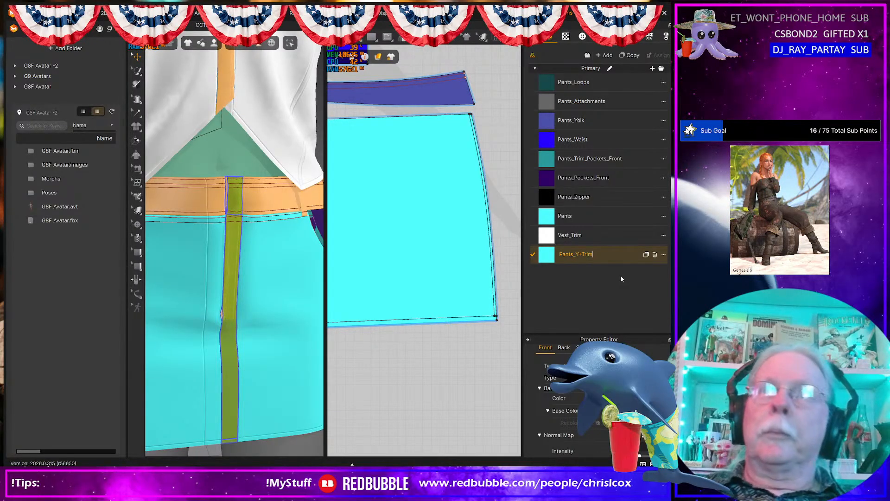
key(Left)
key(Left)
key(Left)
key(Left)
key(BackSpace)
key(BackSpace)
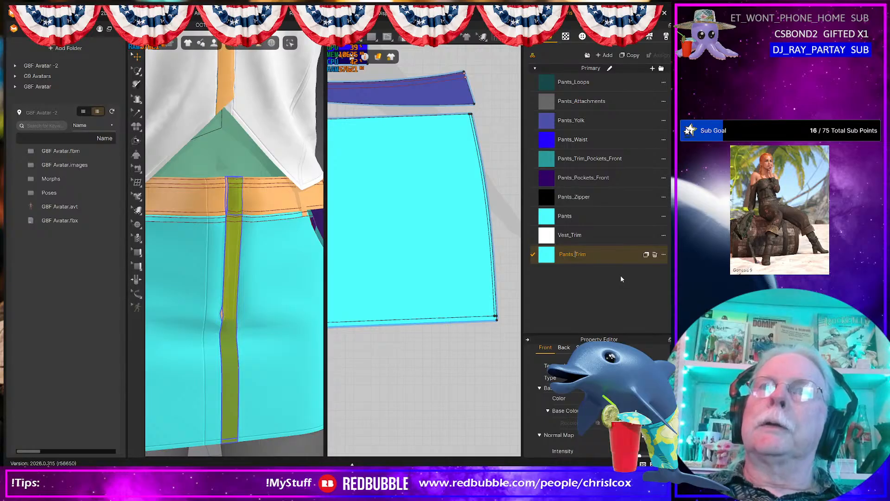
key(Return)
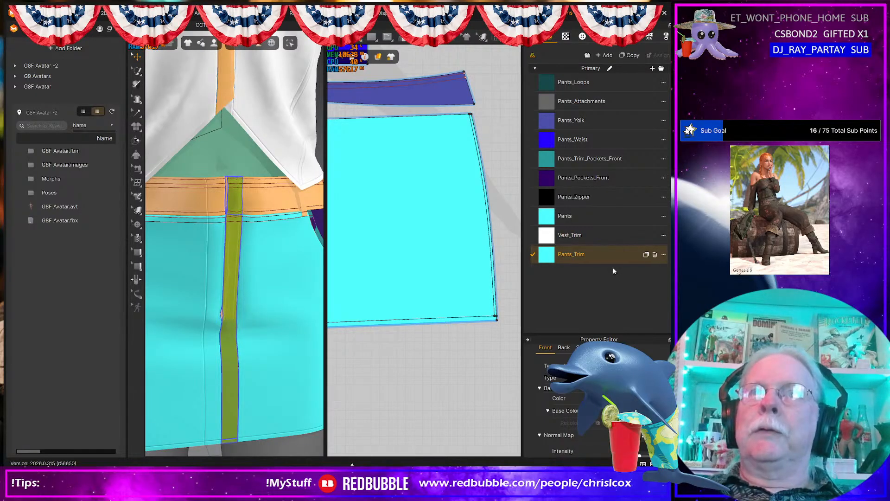
- Recolor the Pants_Trim fabric to a pale grayish teal, starting from the dark teal saved swatch
click(621, 399)
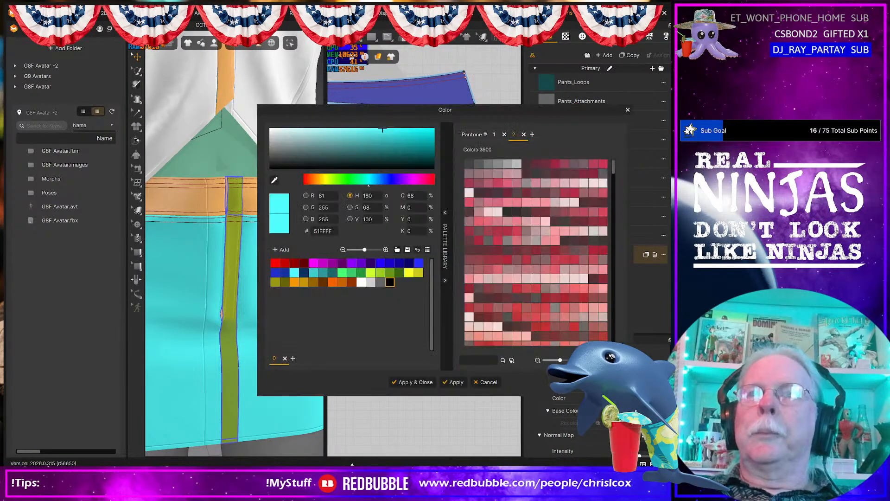
click(332, 275)
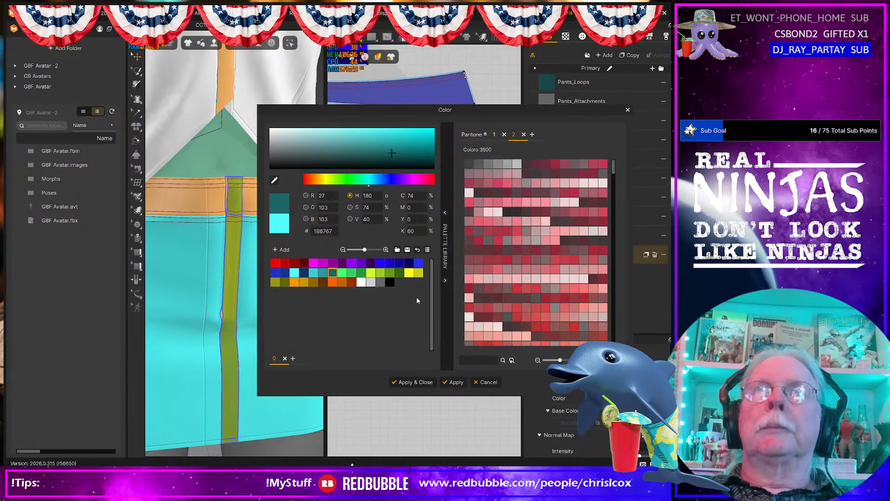
drag(387, 155, 322, 138)
click(412, 382)
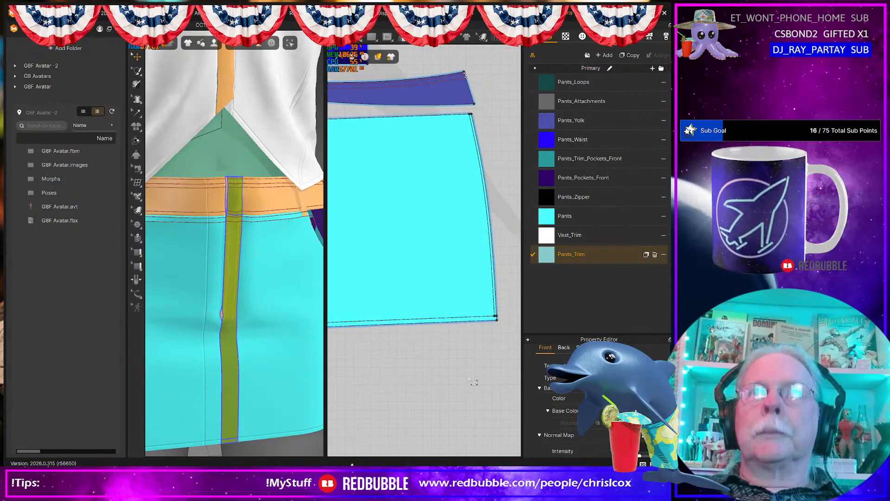
- Assign the Pants_Trim fabric to the hem strip and both side trim strips of the rightmost back skirt panel
click(494, 268)
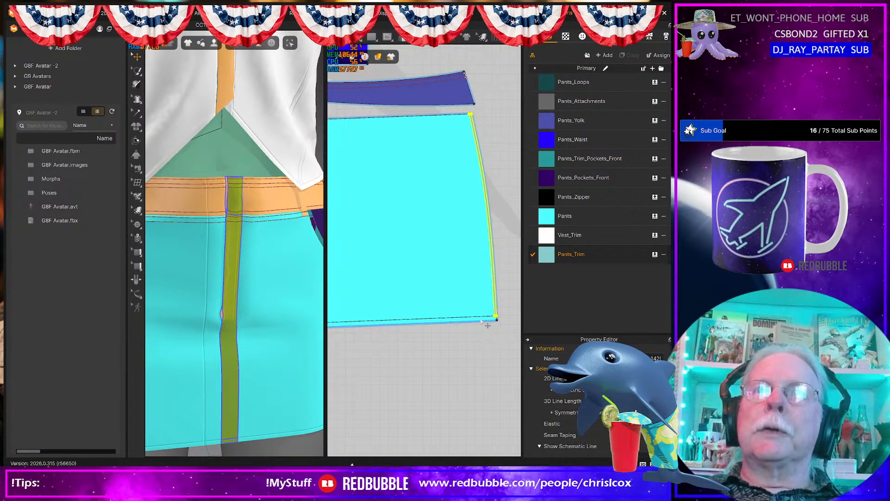
drag(545, 258, 476, 322)
key(ctrl+z)
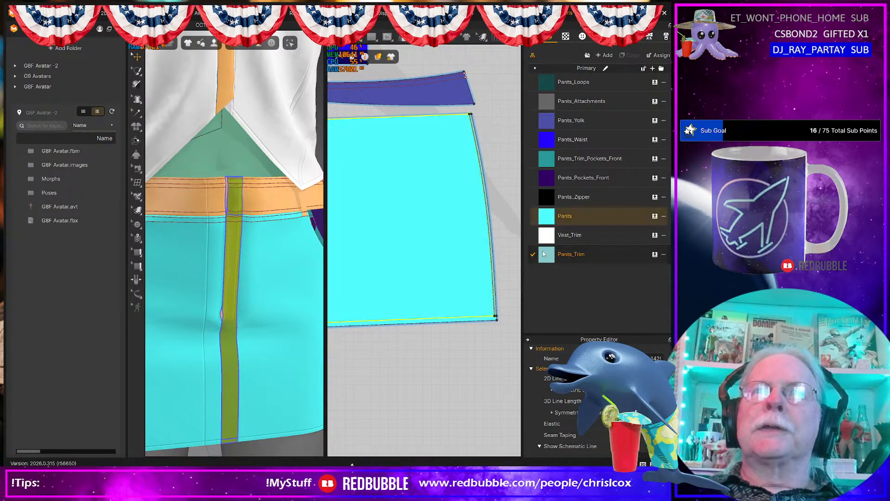
drag(546, 255, 474, 319)
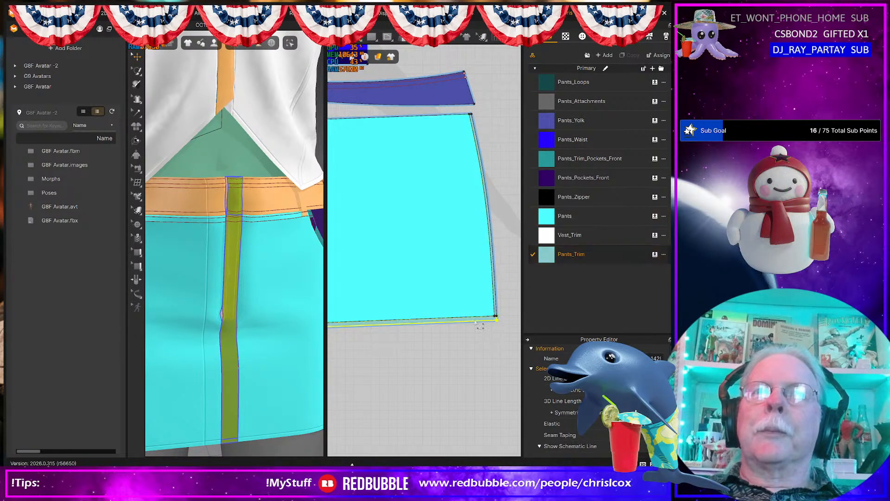
middle_drag(432, 346, 472, 351)
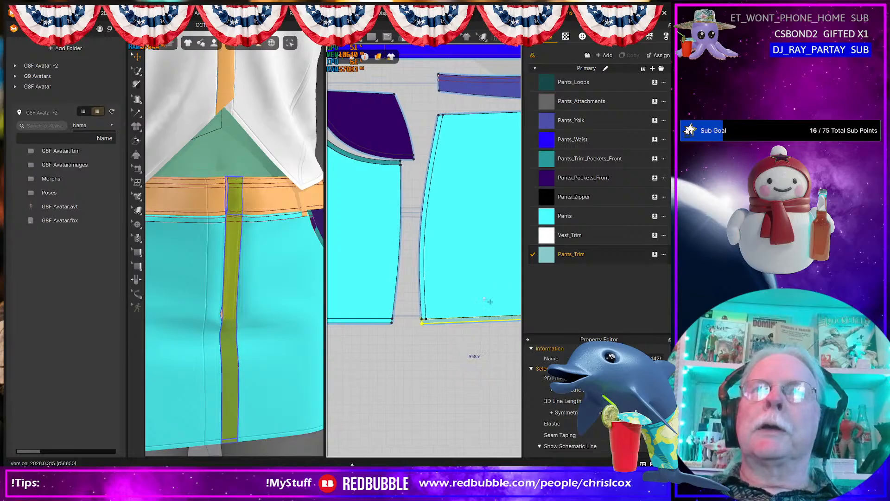
drag(547, 255, 422, 275)
- Assign Pants_Trim to the hem strips of the adjacent front skirt panel and the narrow center panel beside it
drag(547, 255, 387, 323)
middle_drag(385, 332, 457, 341)
middle_drag(392, 340, 433, 345)
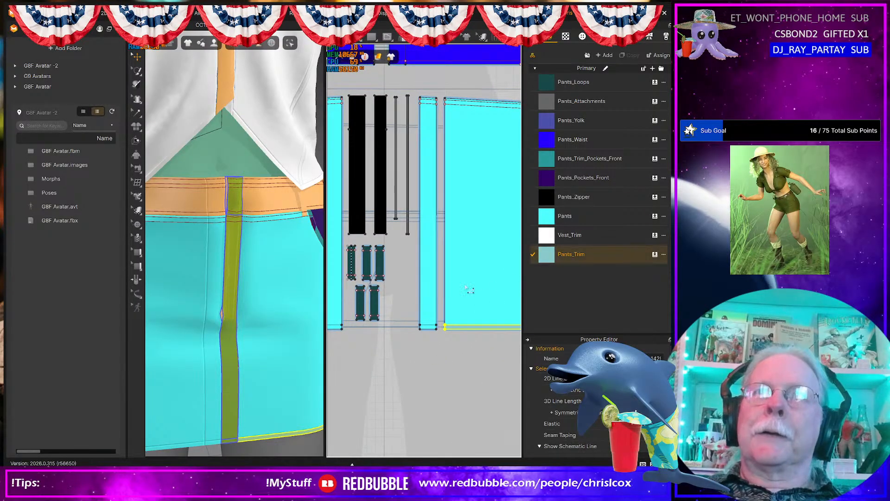
click(440, 301)
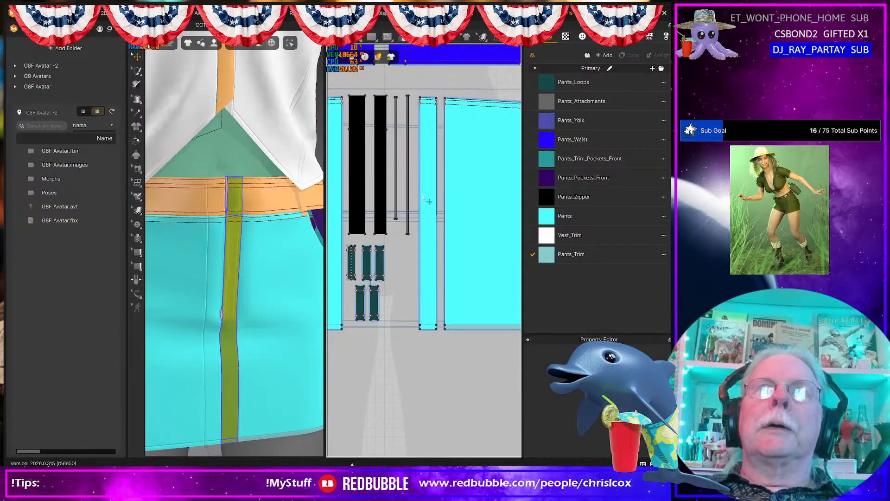
click(434, 327)
drag(546, 260, 461, 300)
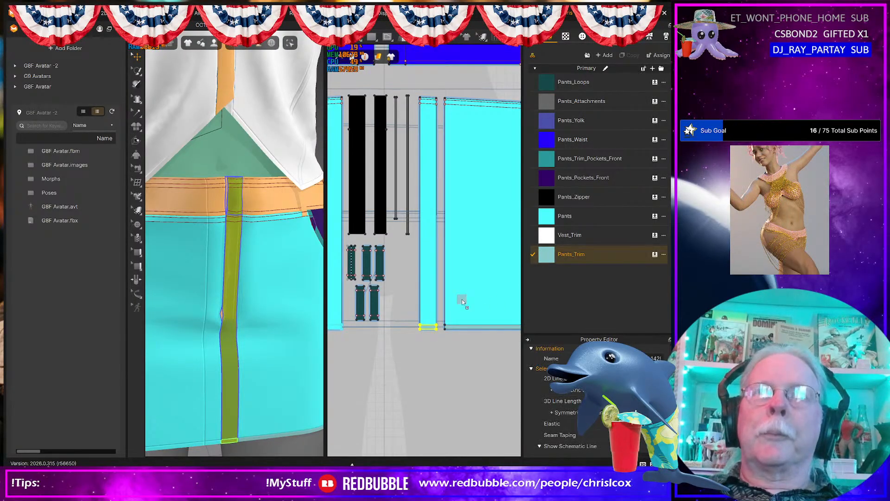
- Assign Pants_Trim to the hem strips of the other narrow center panel and the other front skirt panel
click(340, 328)
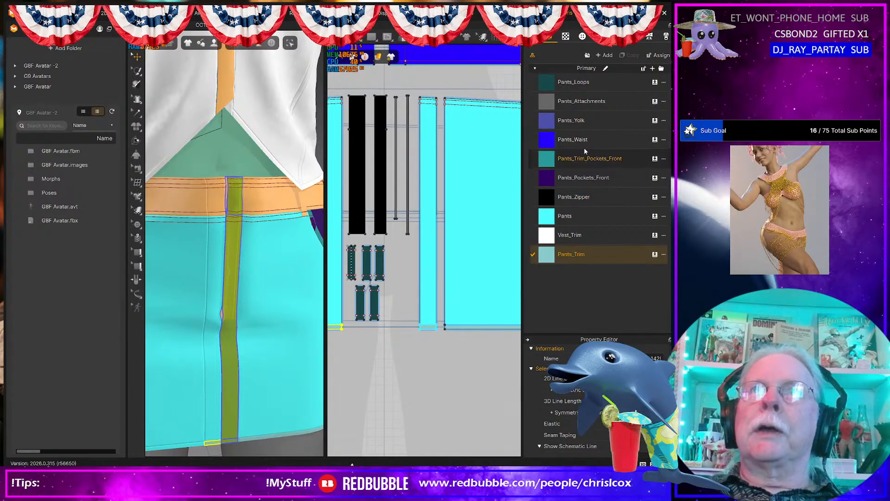
middle_drag(409, 385, 494, 378)
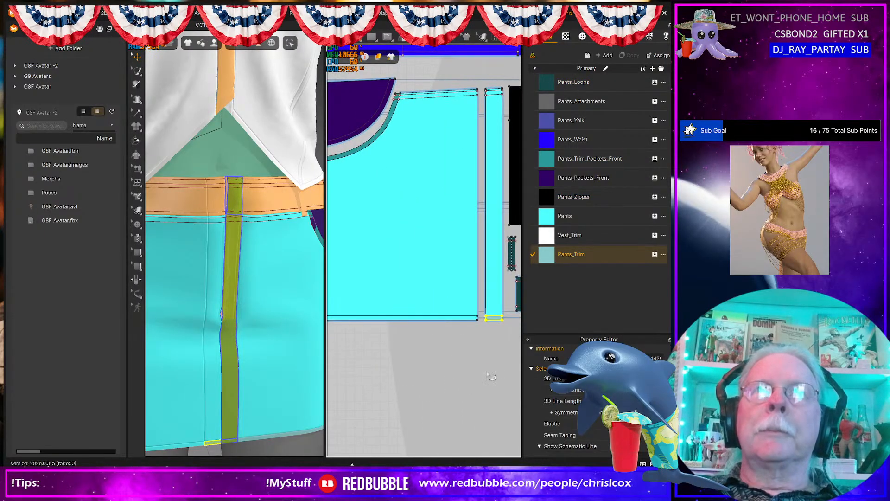
drag(546, 255, 451, 320)
- Assign Pants_Trim to the hem strip and both side trim strips of the leftmost back skirt panel
middle_drag(433, 356, 488, 365)
middle_drag(392, 351, 390, 383)
drag(543, 255, 441, 277)
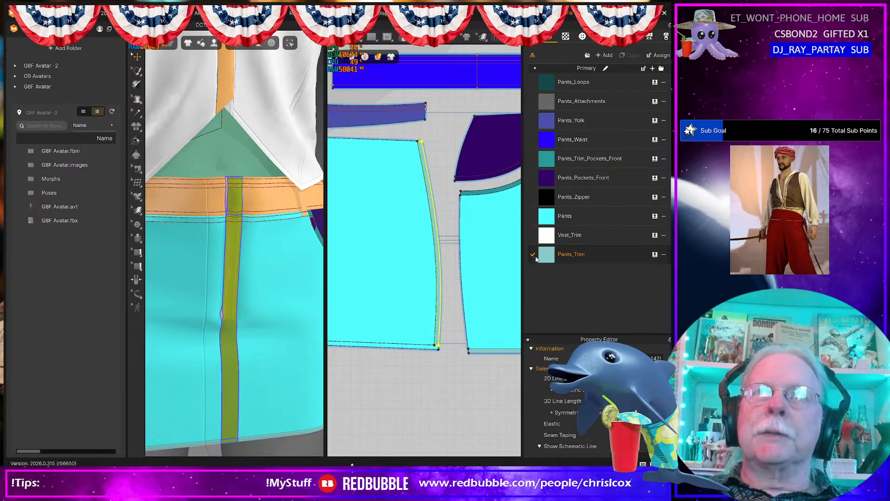
drag(416, 350, 416, 348)
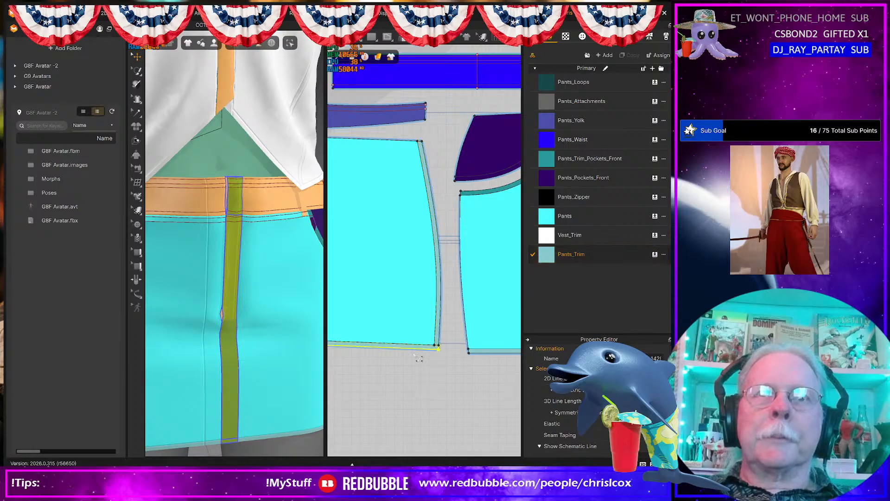
middle_drag(400, 360, 566, 403)
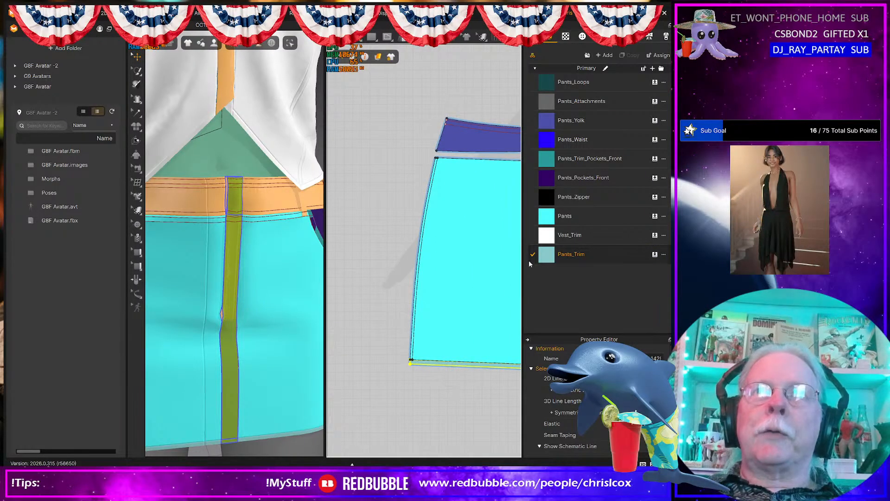
drag(530, 263, 416, 281)
key(ctrl+z)
drag(544, 253, 415, 288)
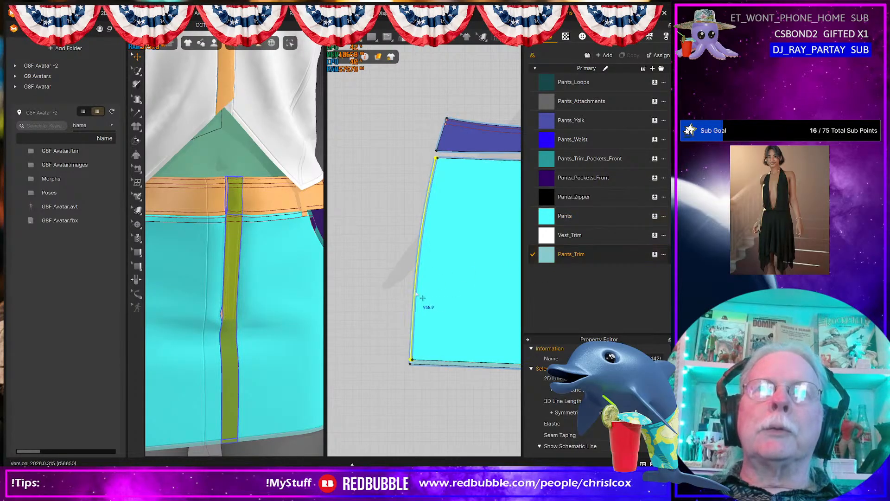
middle_drag(423, 301, 369, 299)
middle_drag(469, 292, 370, 286)
middle_drag(426, 277, 415, 282)
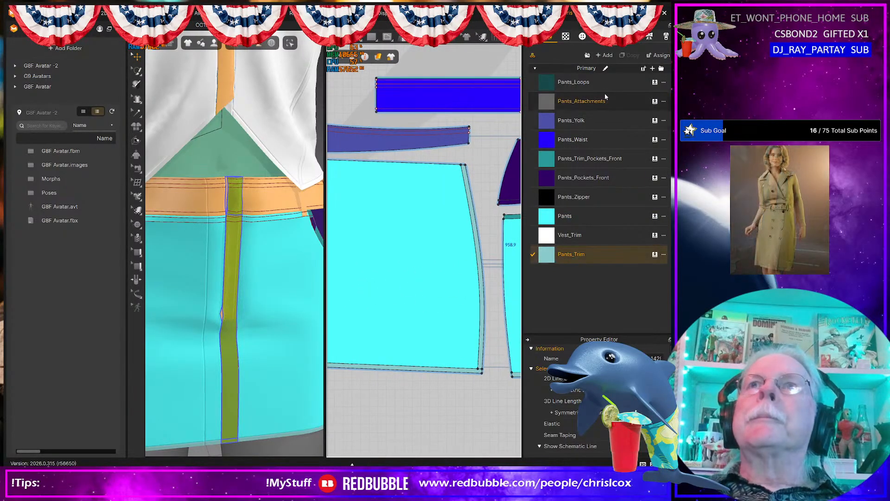
- Move the Vest_Trim fabric below Pants_Trim and rename the Pants_Loops fabric as Skirt_Loops
drag(572, 235, 578, 263)
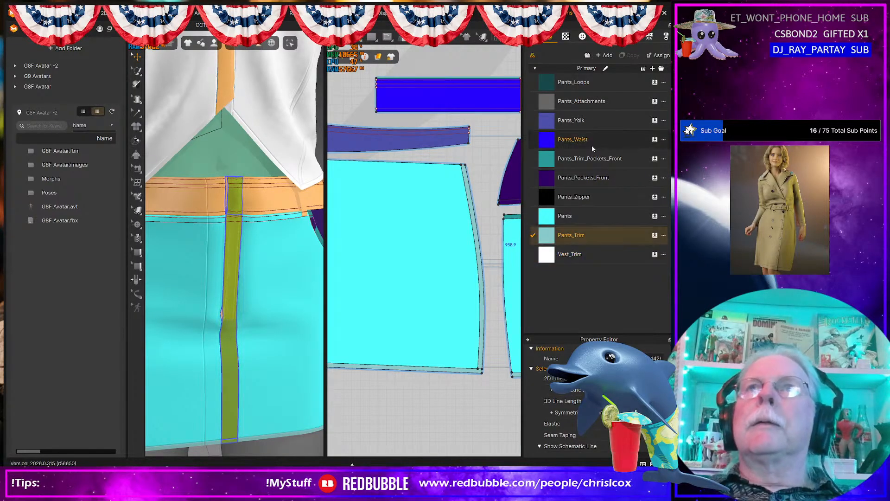
click(570, 86)
click(569, 85)
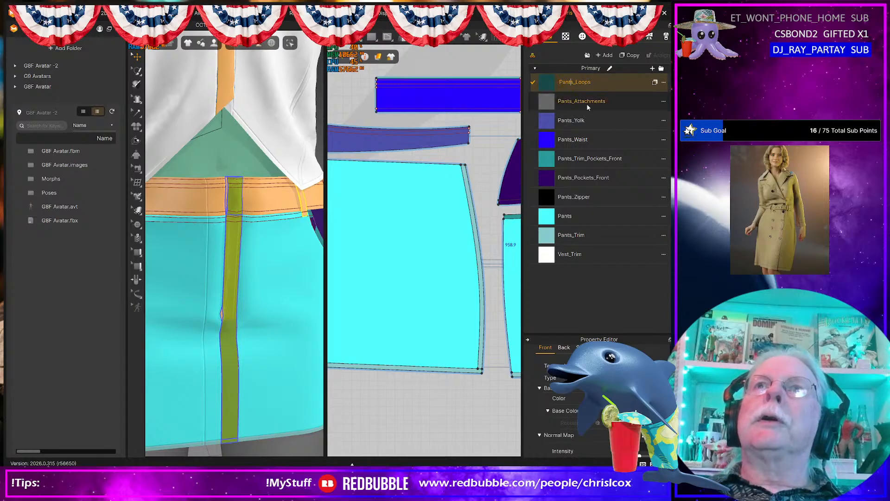
key(shift+Left)
key(shift+Left)
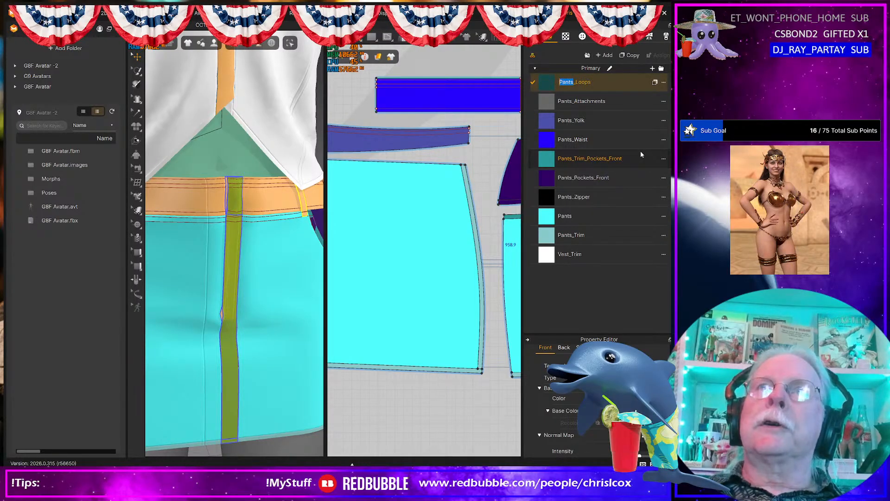
text(Ski)
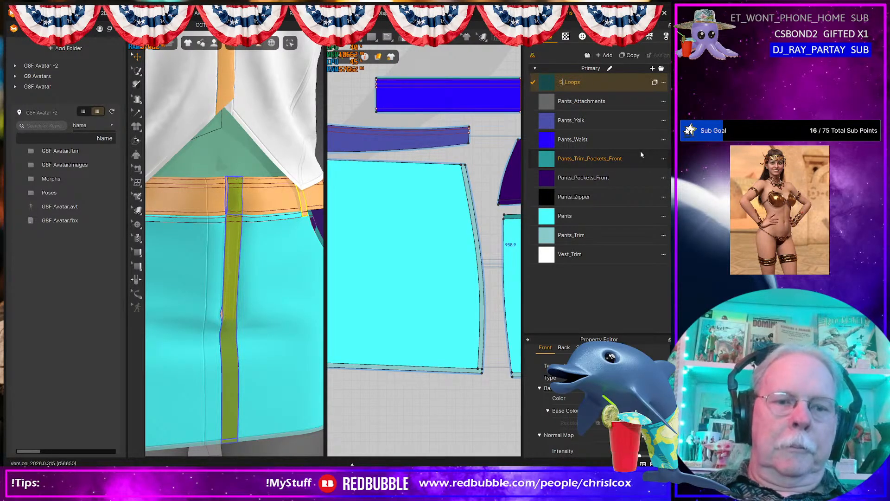
text(rt)
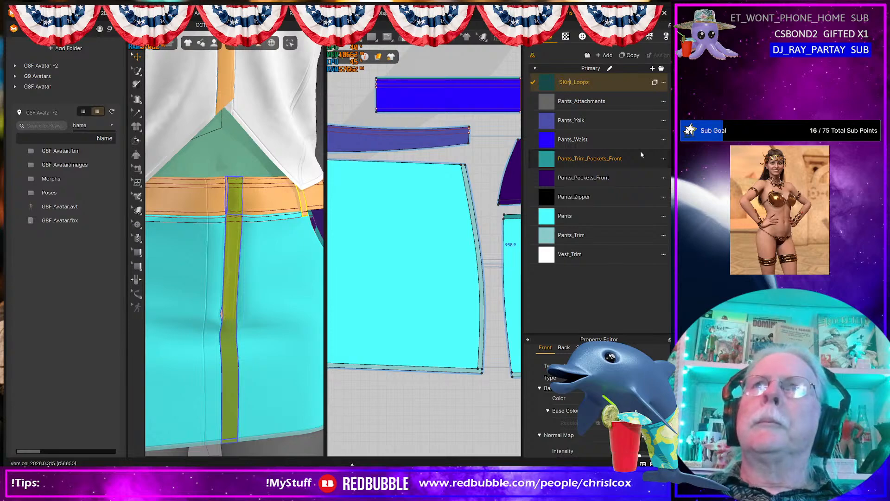
key(Delete)
text(k)
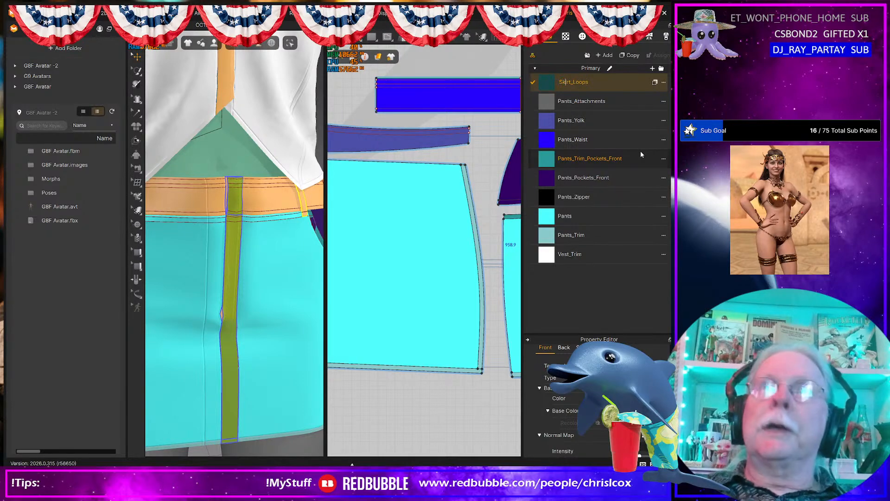
key(shift+Right)
key(shift+Right)
key(shift+Right)
key(shift+Right)
key(shift+Right)
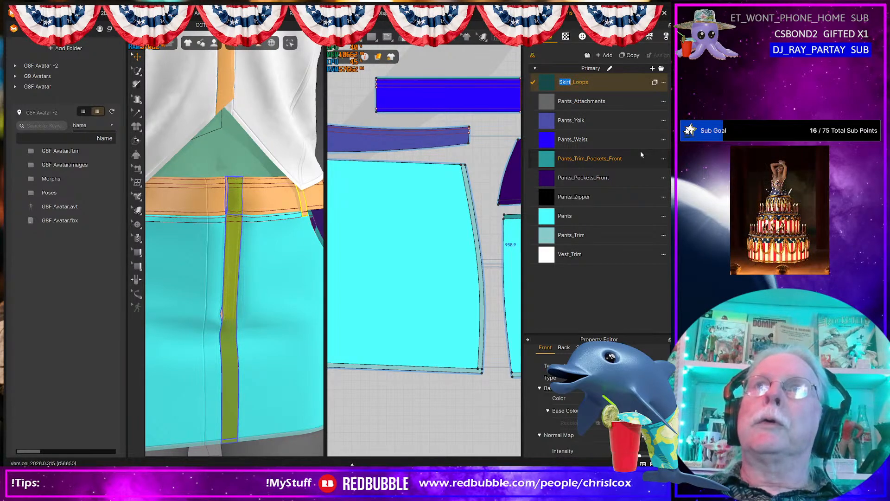
- Rename the Pants_Attachments fabric as Skirt_Attachments
double_click(572, 103)
click(574, 101)
key(shift+Left)
key(shift+Left)
key(shift+Left)
key(shift+Left)
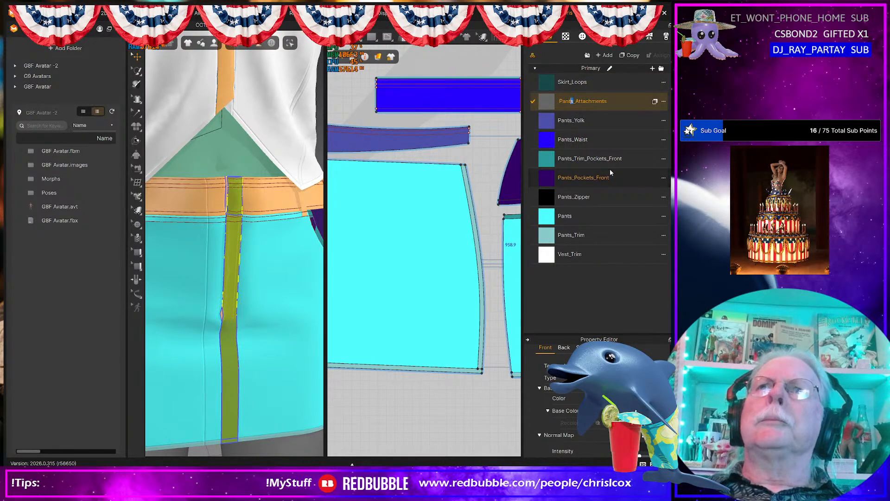
text(Skirt)
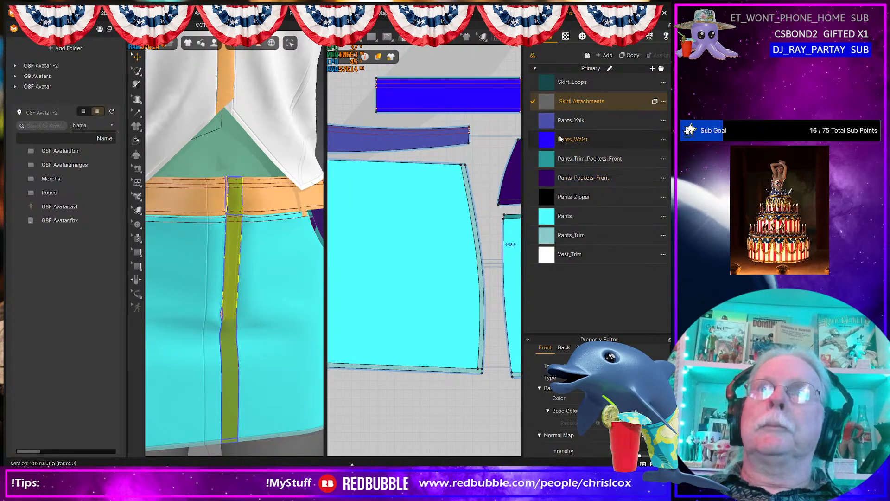
- Rename the Pants_Yolk fabric as Skirt_Yolk
click(571, 121)
click(570, 121)
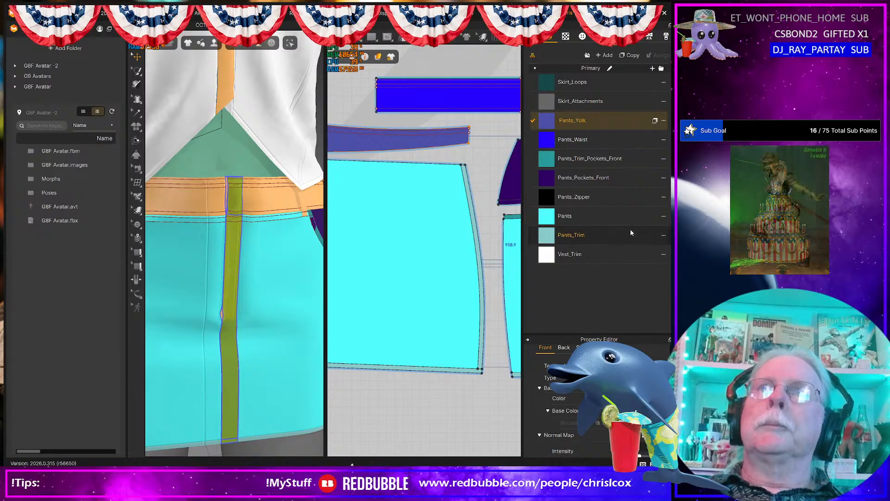
key(shift+Left)
key(shift+Left)
key(shift+Left)
key(shift+Left)
key(shift+Left)
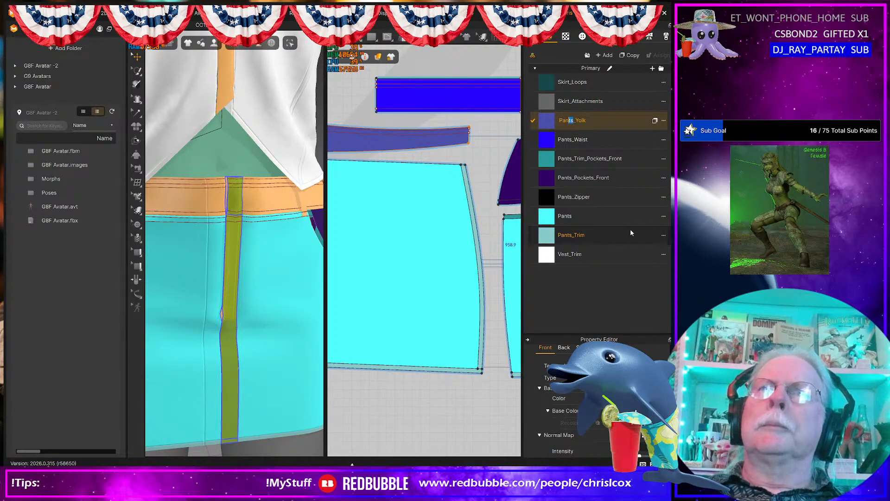
text(Skirt)
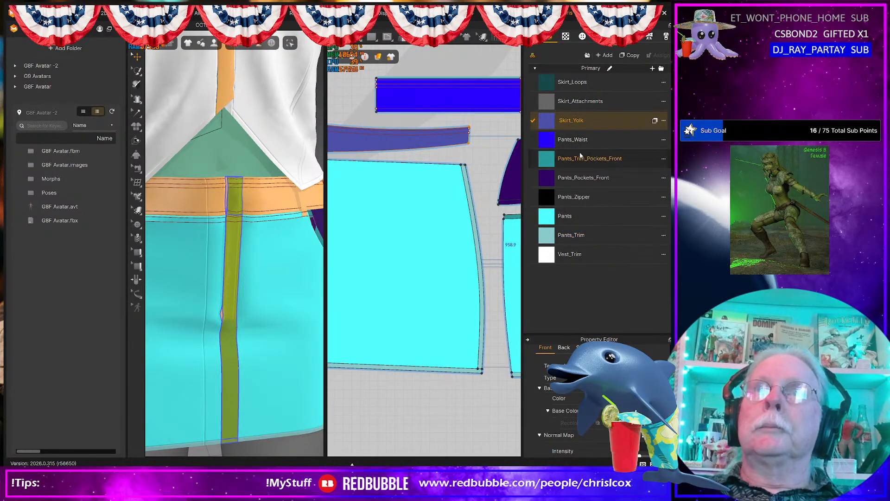
- Rename the Pants_Waist fabric as Skirt_Waist
click(574, 141)
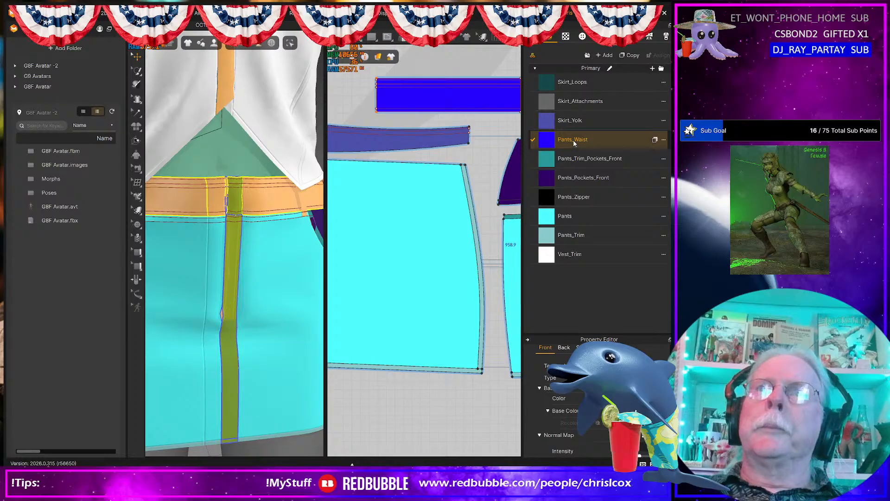
click(573, 140)
key(shift+Left)
key(shift+Left)
key(shift+Left)
key(shift+Left)
key(shift+Left)
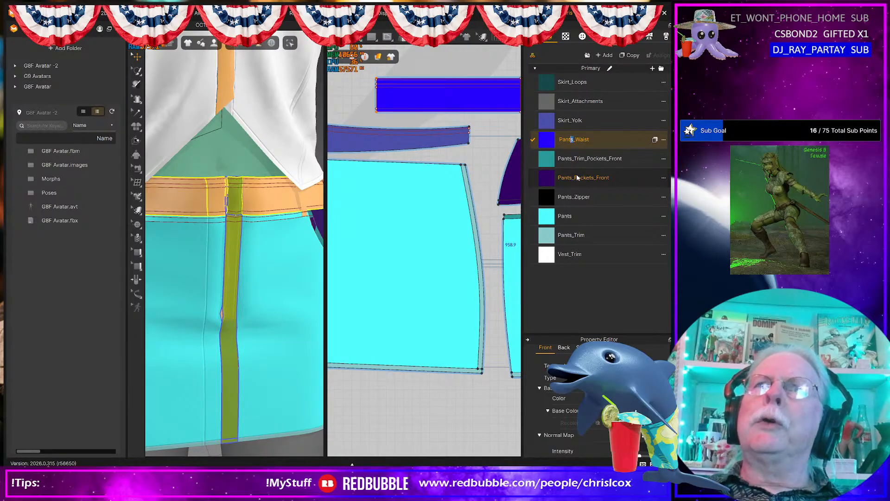
text(Skirt)
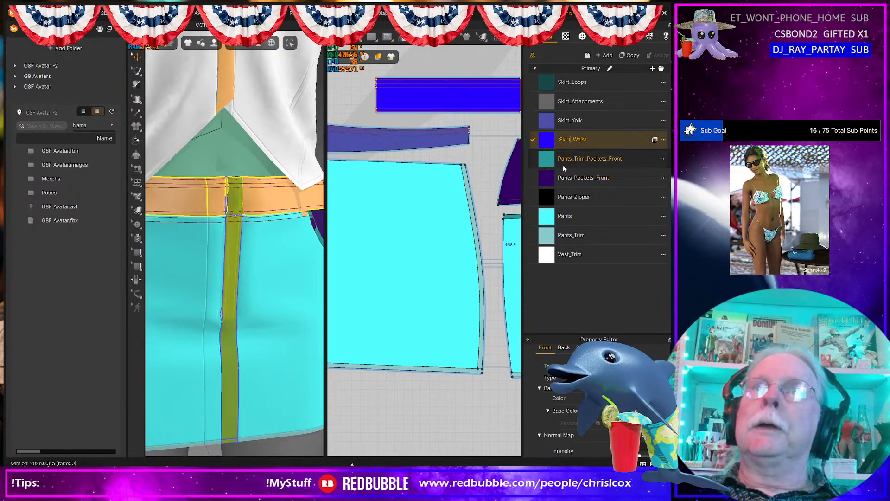
- Rename the Pants_Trim_Pockets_Front fabric as Skirt_Trim_Pockets_Front
click(571, 158)
click(571, 157)
click(636, 314)
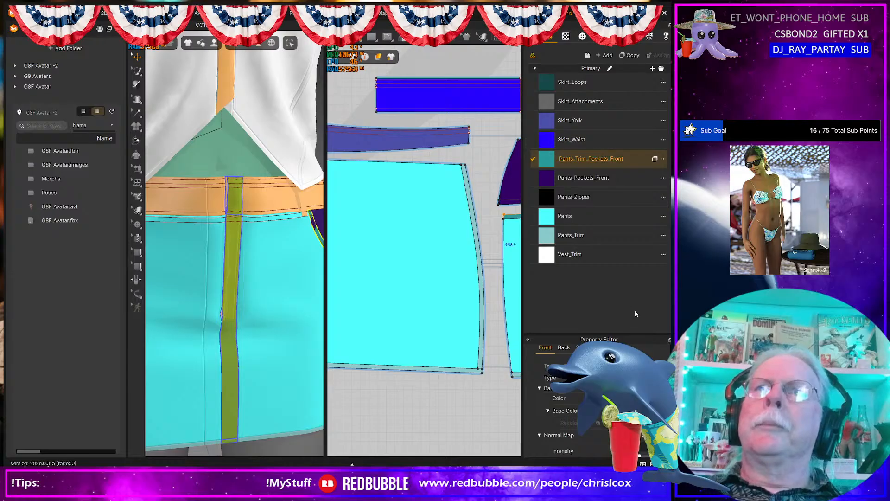
key(shift+Left)
key(shift+Left)
key(shift+Left)
key(shift+Left)
key(shift+Left)
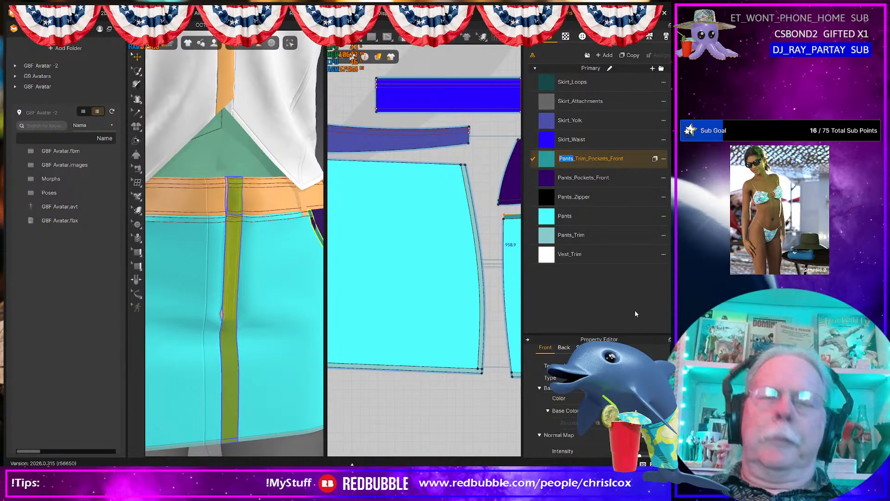
text(Skirt)
- Rename the Pants_Pockets_Front fabric as Skirt_Pockets_Front
click(578, 178)
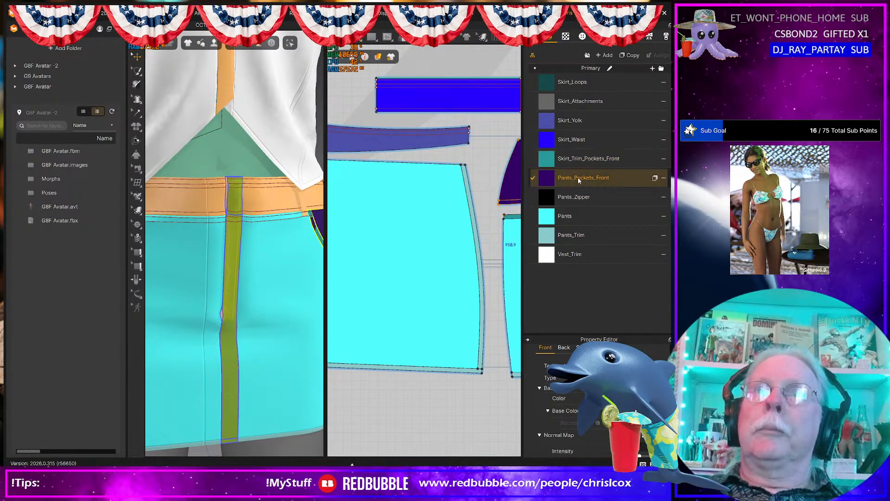
click(579, 179)
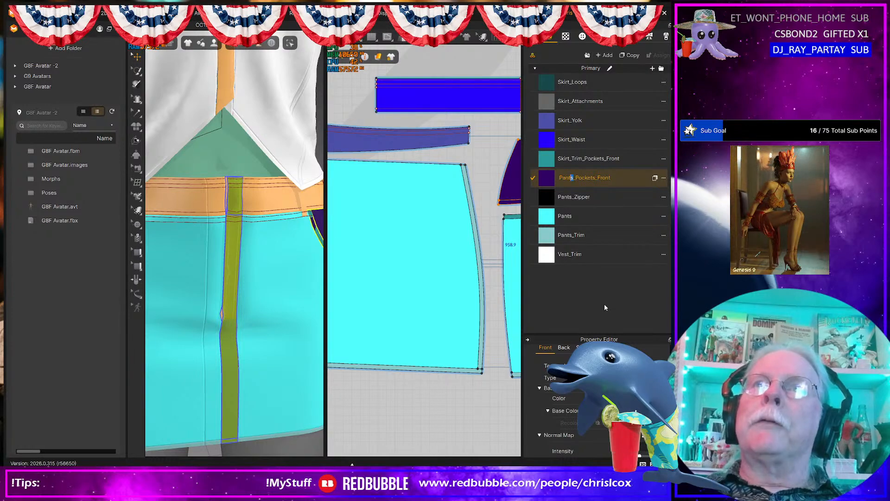
key(shift+Left)
key(shift+Left)
key(shift+Left)
key(shift+Left)
text(Skirt)
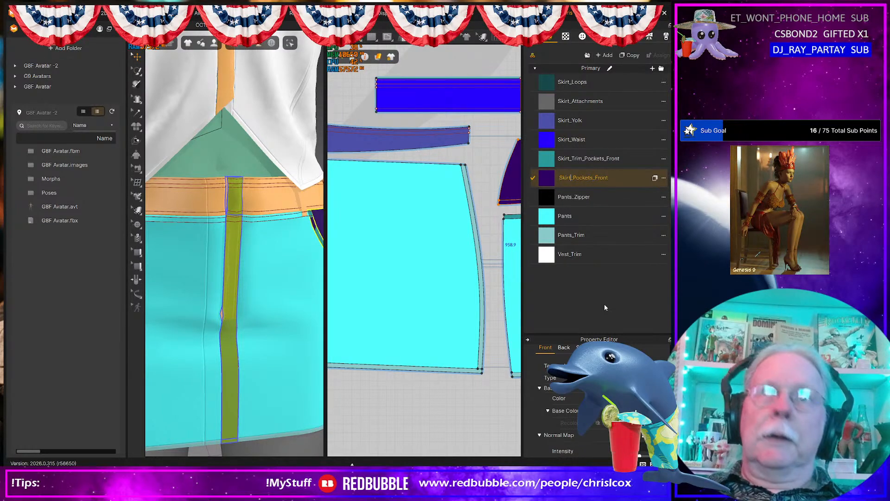
- Rename the Pants_Zipper fabric as Skirt_Zipper
click(575, 198)
click(575, 199)
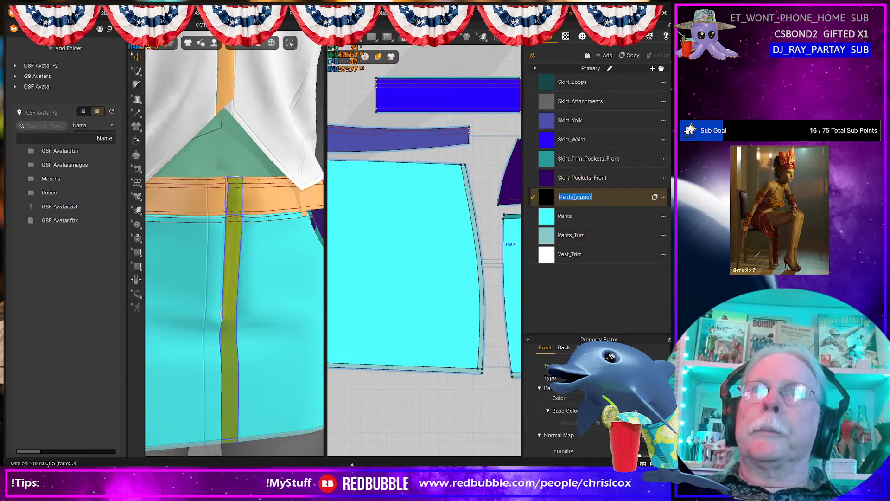
key(shift+Left)
key(shift+Left)
key(shift+Left)
key(shift+Left)
key(shift+Left)
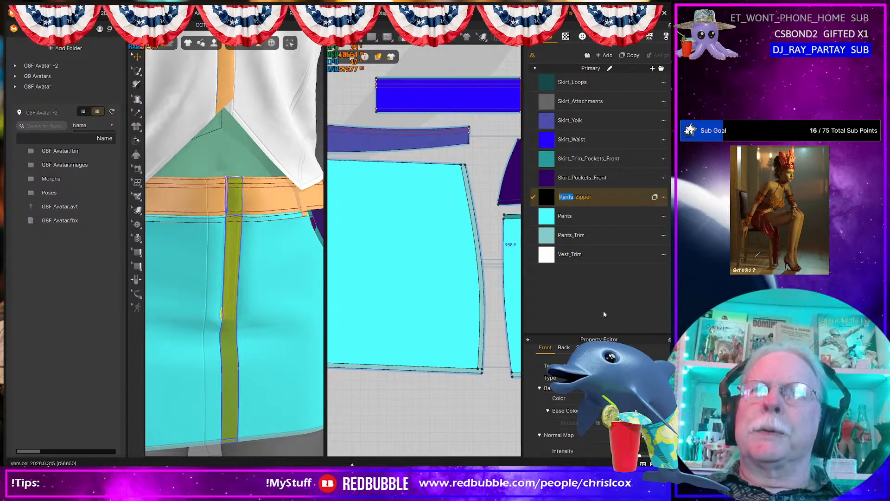
text(Skirt)
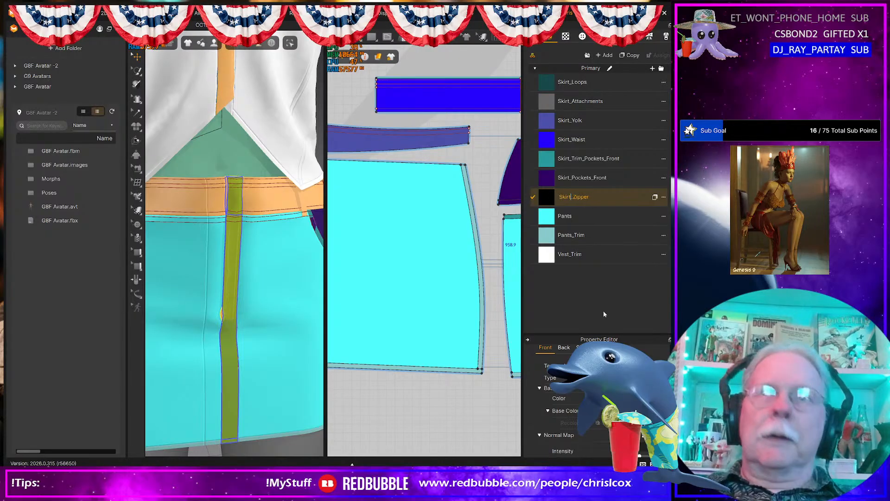
- Rename the plain Pants fabric as Skirt
click(565, 218)
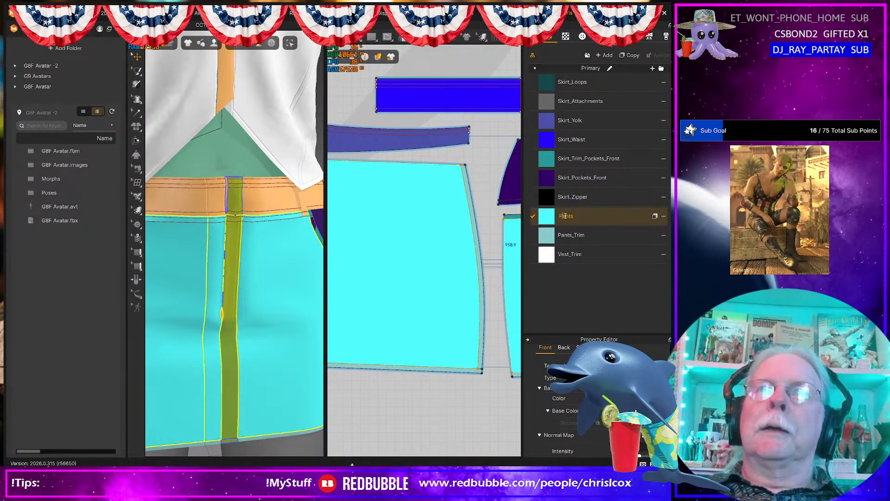
key(shift+Right)
key(shift+Right)
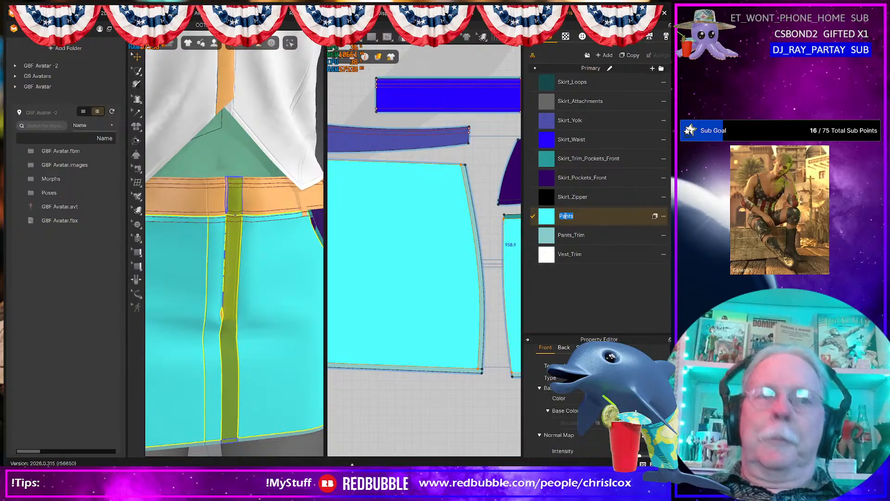
text(Skirt)
- Rename the Pants_Trim fabric as Skirt_Trim
double_click(574, 234)
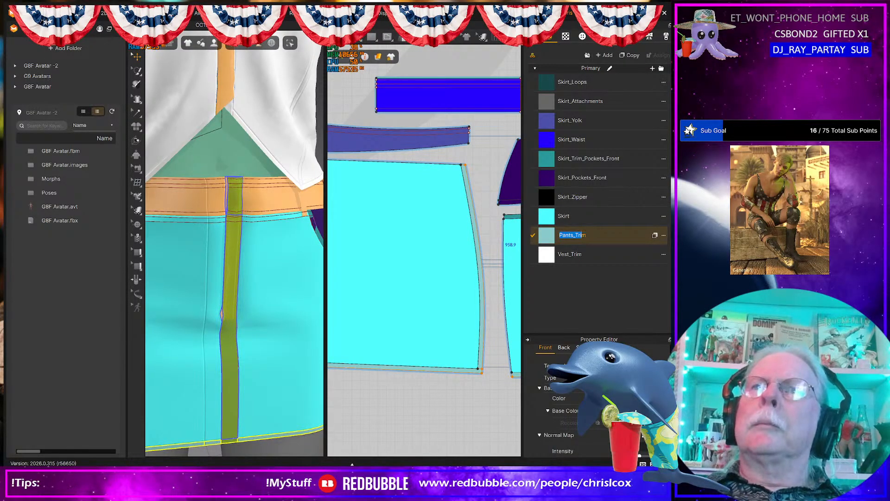
click(578, 235)
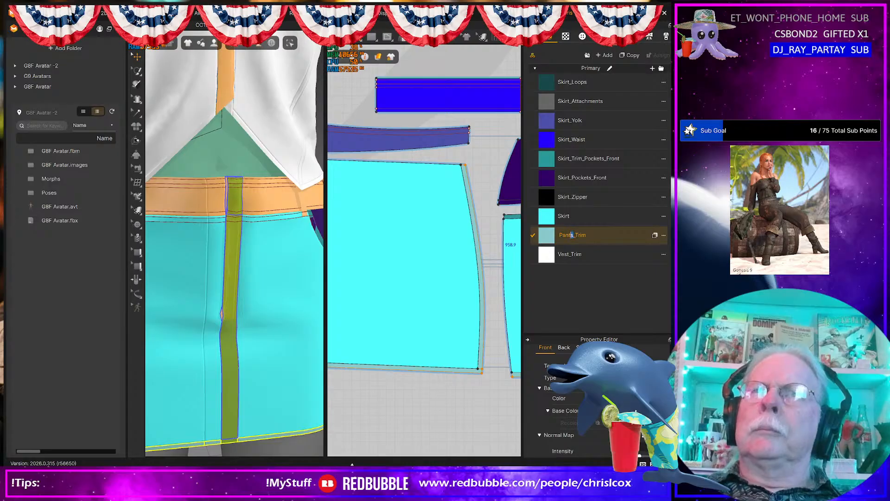
key(shift+Home)
text(Skirt)
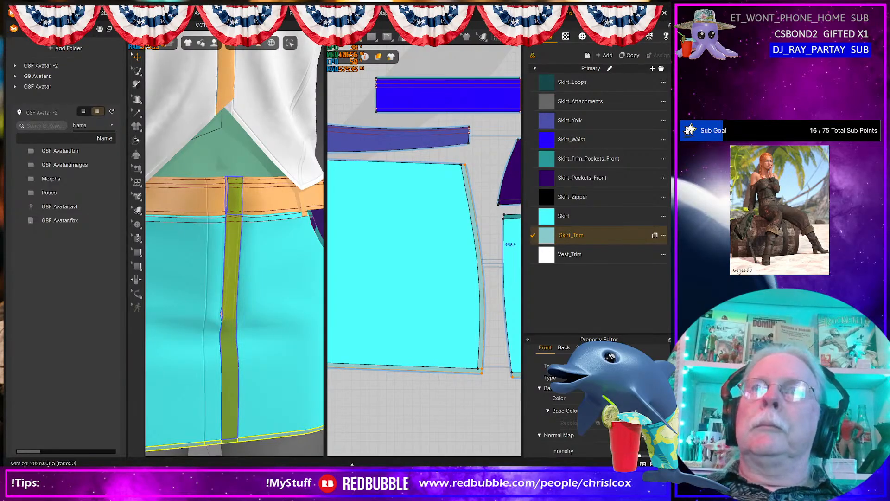
key(Return)
- Duplicate the Vest_Trim fabric and name the copy Vest_Front
scroll(388, 296, down, 5)
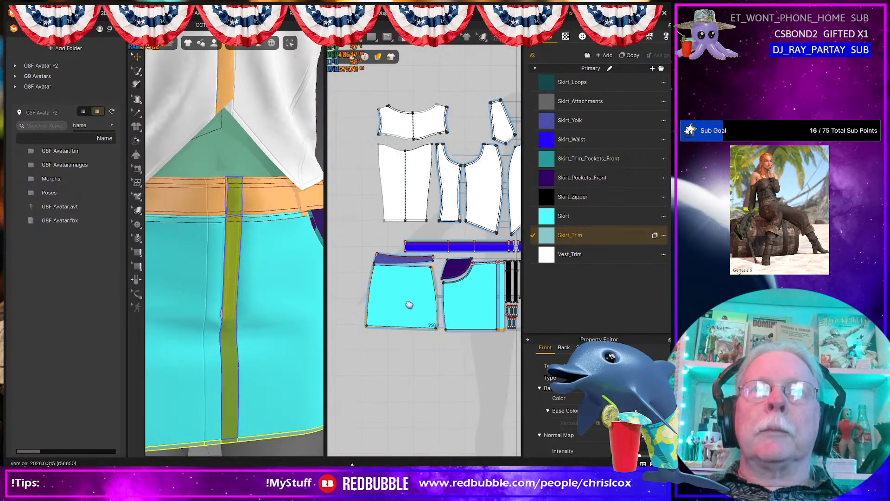
middle_drag(513, 301, 546, 366)
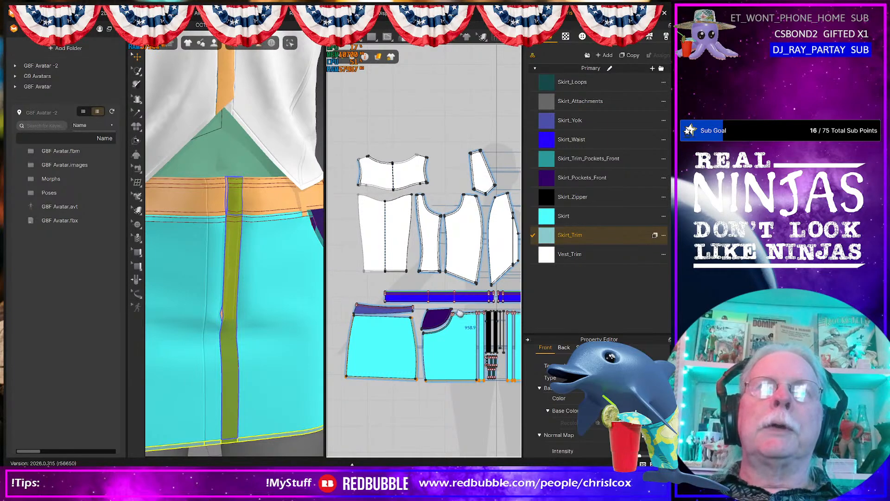
middle_drag(472, 326, 471, 343)
mouse_move(441, 291)
middle_down()
mouse_move(432, 320)
mouse_move(384, 286)
mouse_move(441, 286)
middle_up()
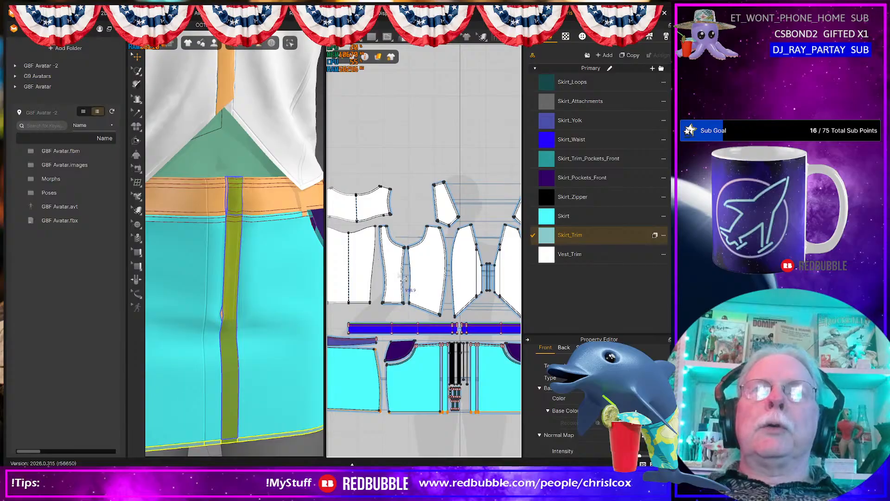
middle_drag(396, 278, 369, 278)
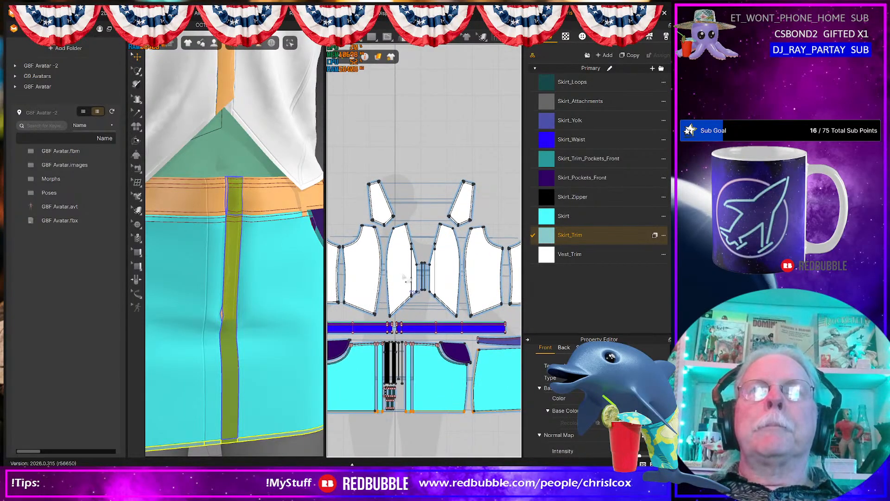
scroll(368, 278, up, 2)
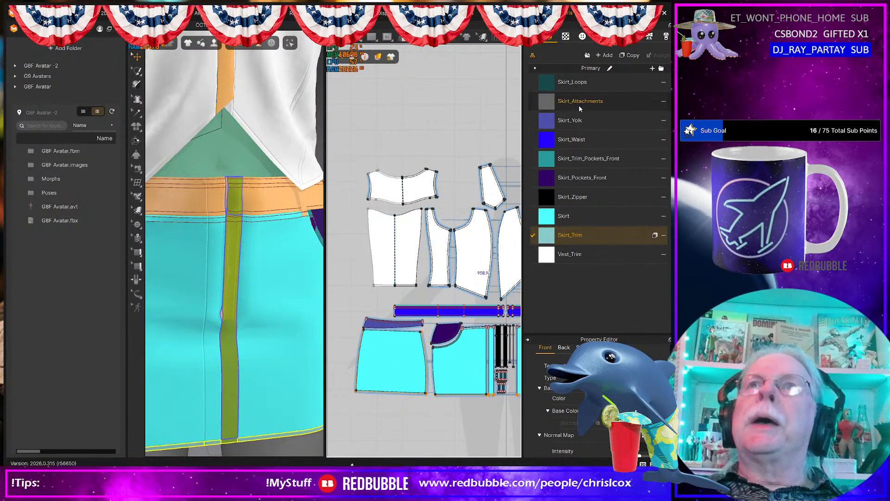
click(574, 255)
click(630, 55)
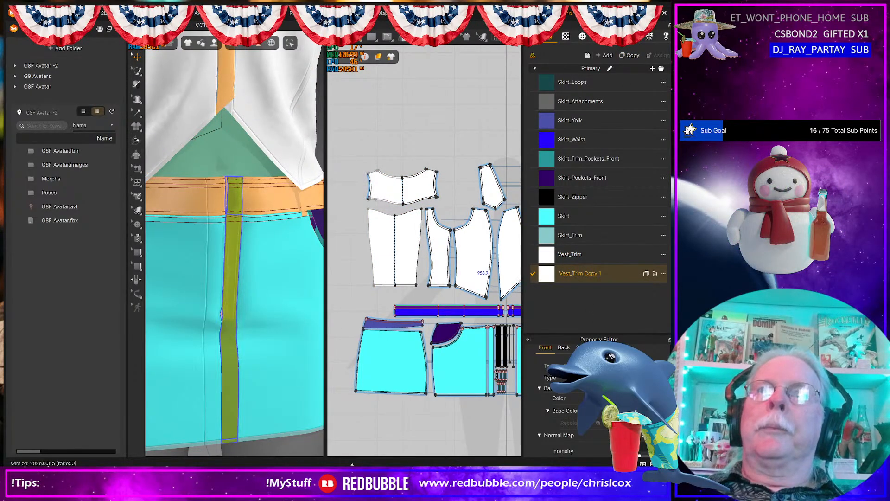
drag(573, 273, 601, 273)
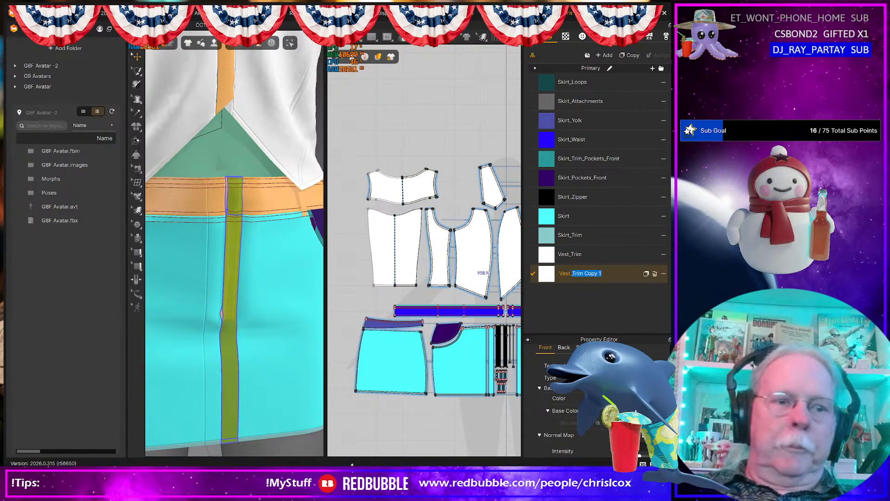
text(Fro)
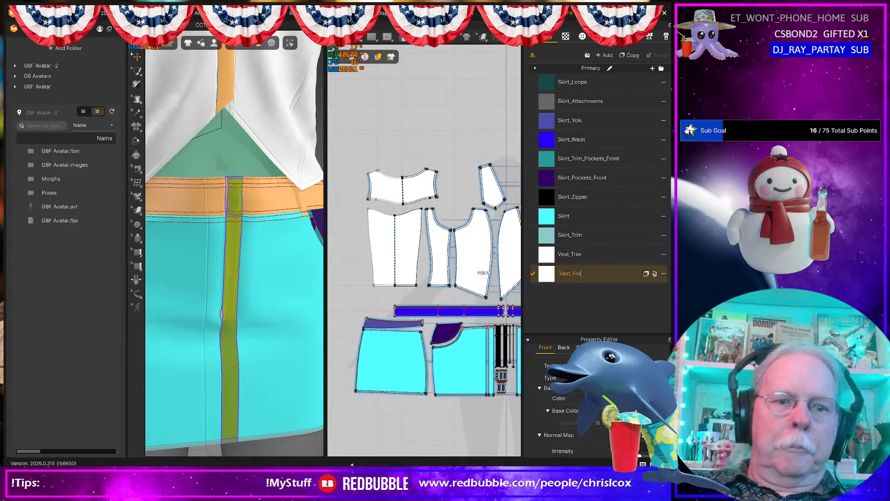
text(nty)
key(BackSpace)
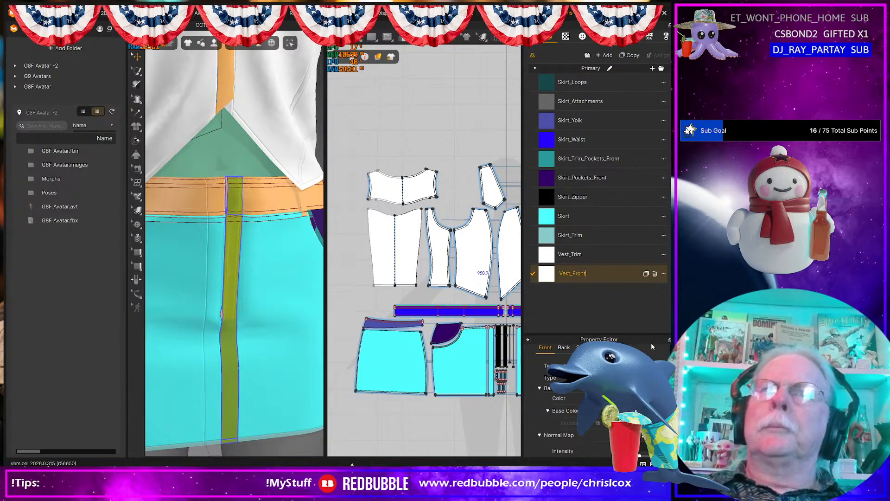
- Duplicate the Vest_Front fabric and name the copy Vest_Sides
click(629, 55)
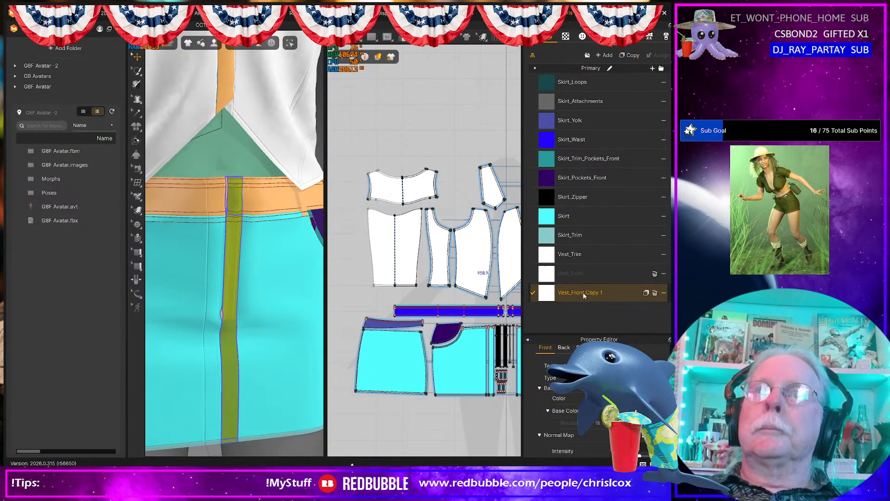
double_click(569, 293)
click(568, 293)
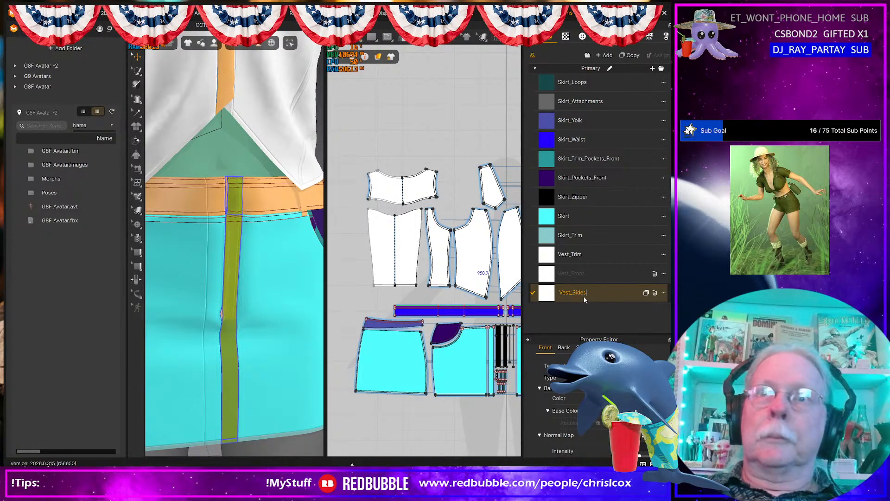
- Duplicate the Vest_Sides fabric and name the copy Vest_Back
click(630, 55)
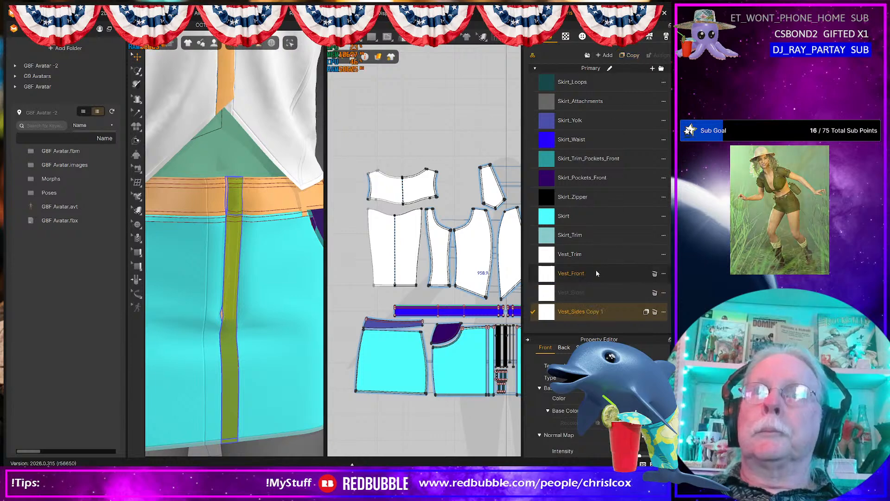
double_click(572, 311)
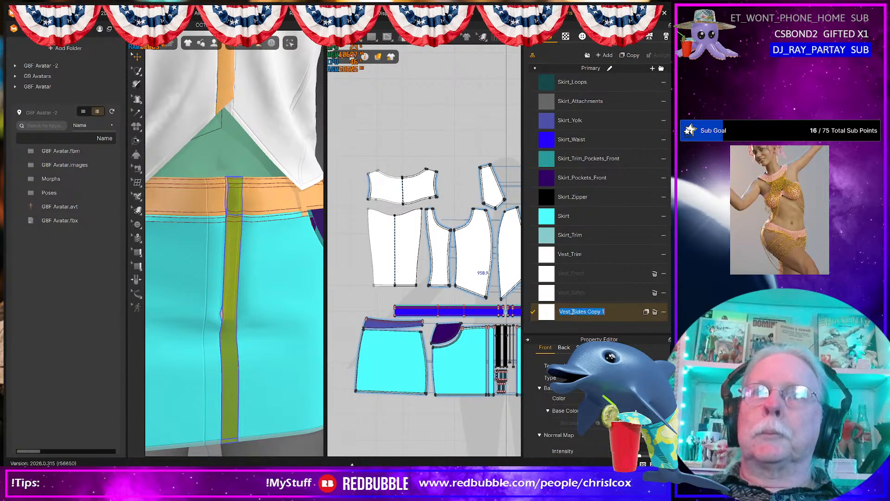
drag(572, 312, 605, 312)
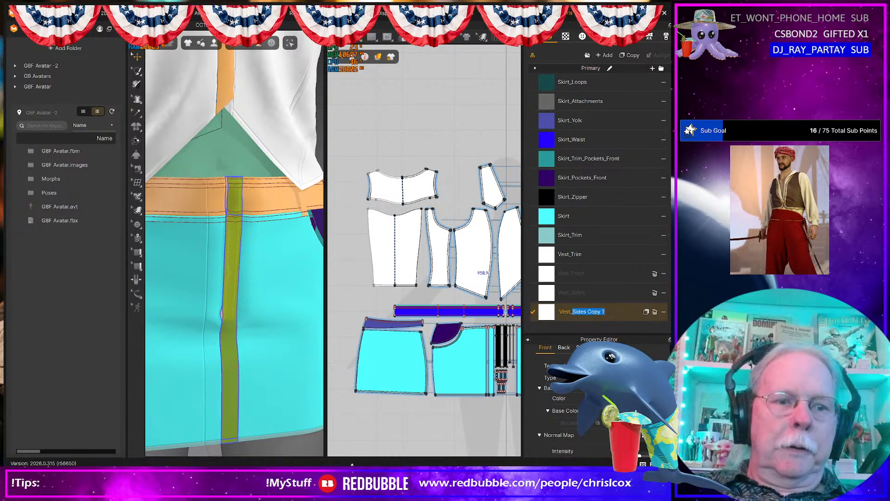
text(Ba)
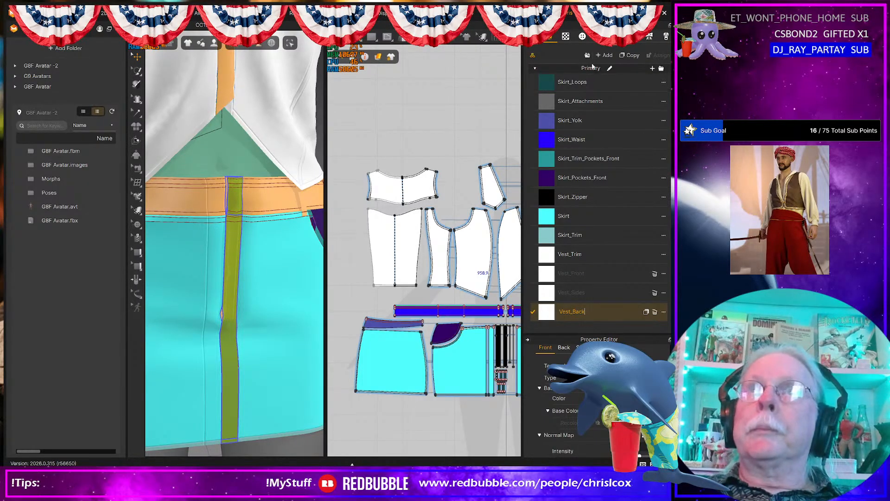
text(ck)
- Duplicate the Vest_Back fabric and name the copy Vest_Yolk
click(630, 56)
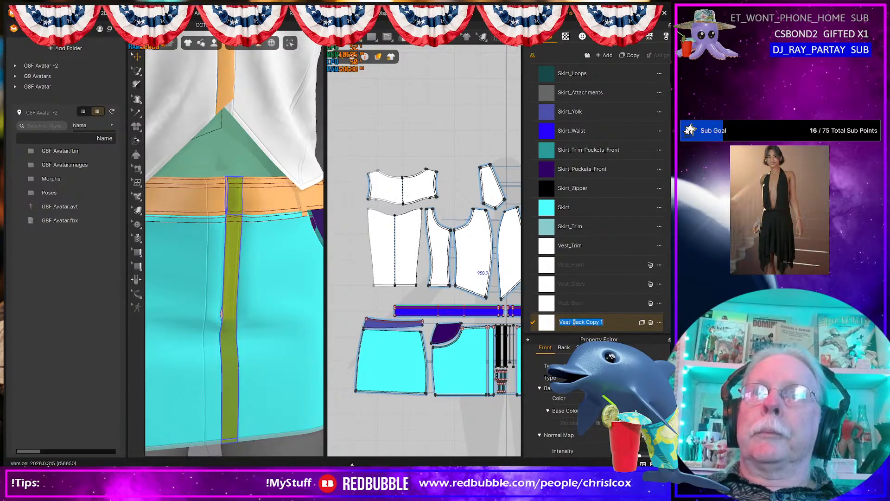
click(574, 322)
drag(573, 322, 604, 322)
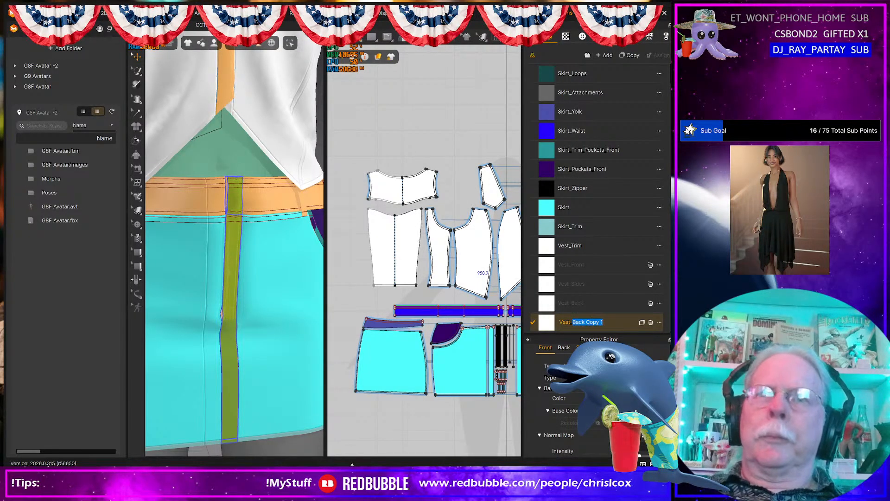
text(Yolk)
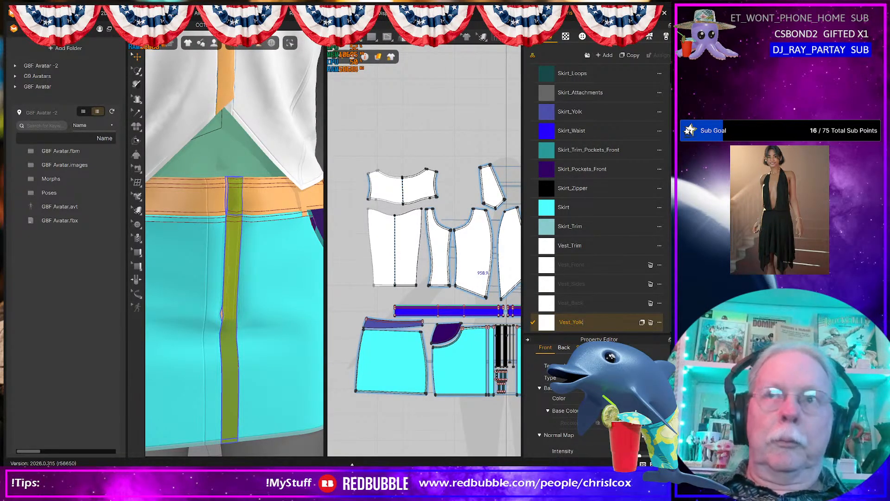
key(Return)
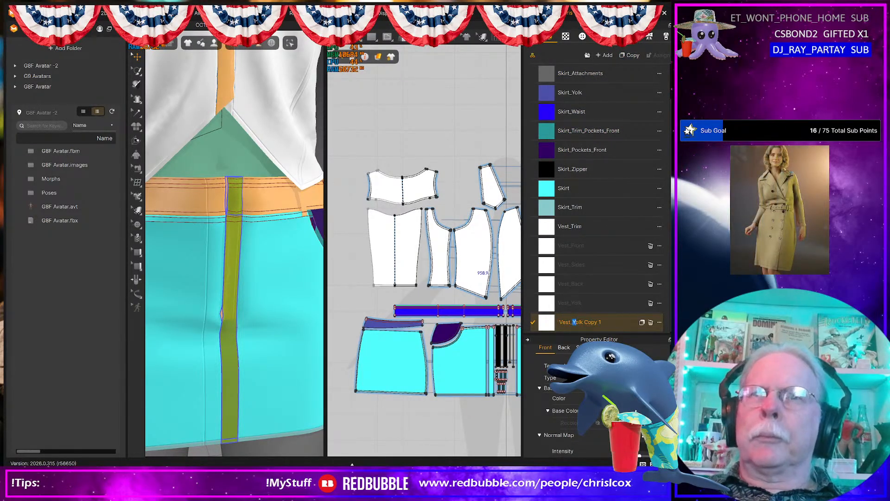
- Name the copy of the Vest_Yolk fabric Vest_Staps
drag(574, 322, 602, 322)
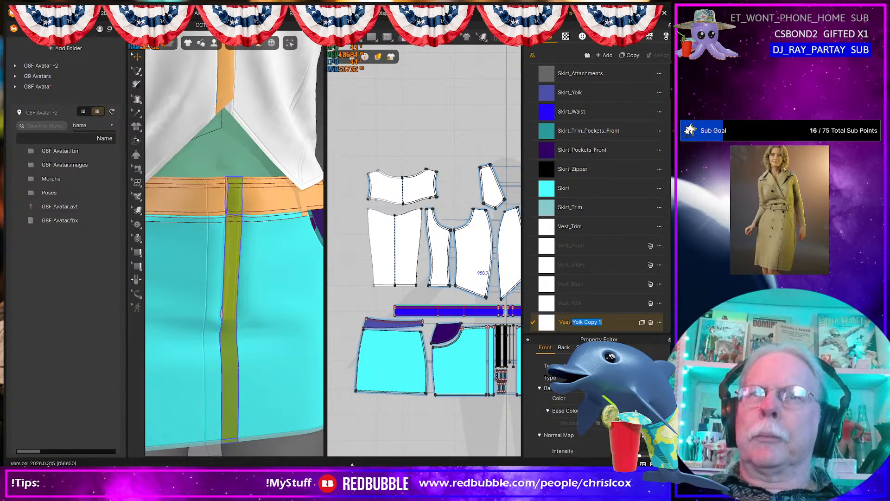
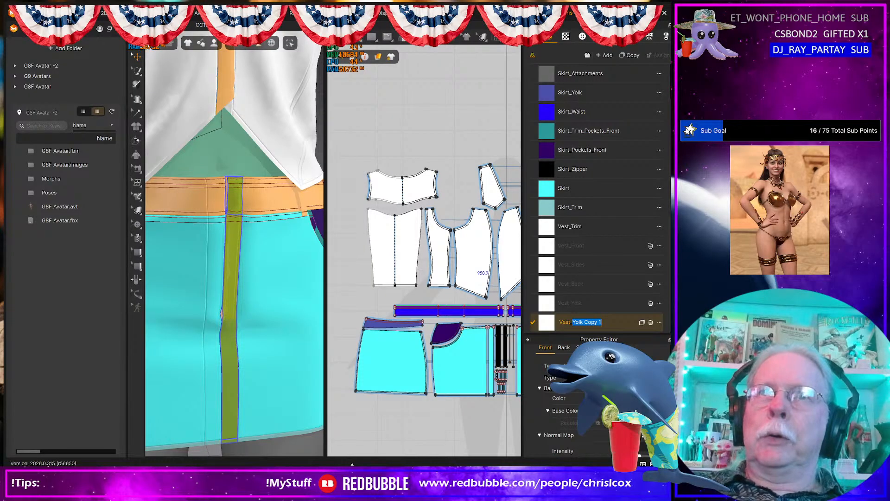
text(St)
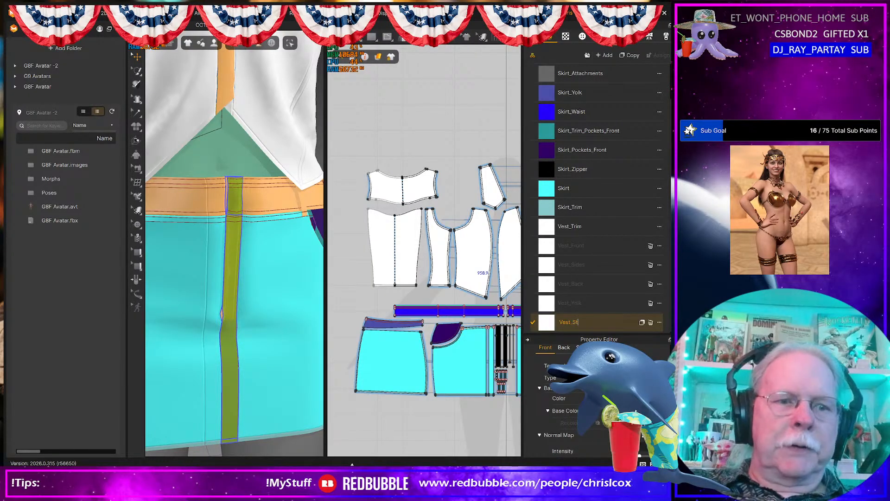
text(aps)
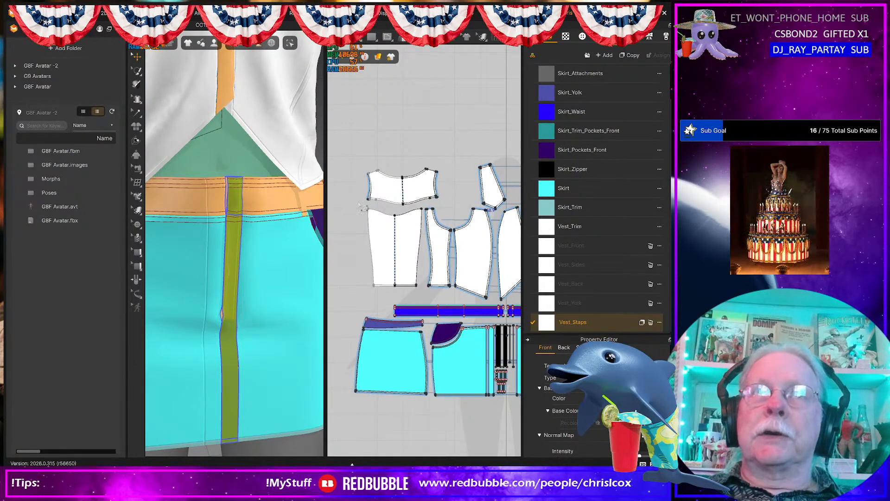
- Duplicate the Vest_Staps fabric and name the copy Vest_Buttons
mouse_move(276, 241)
right_down()
mouse_move(229, 242)
mouse_move(272, 237)
right_up()
middle_drag(272, 237, 288, 353)
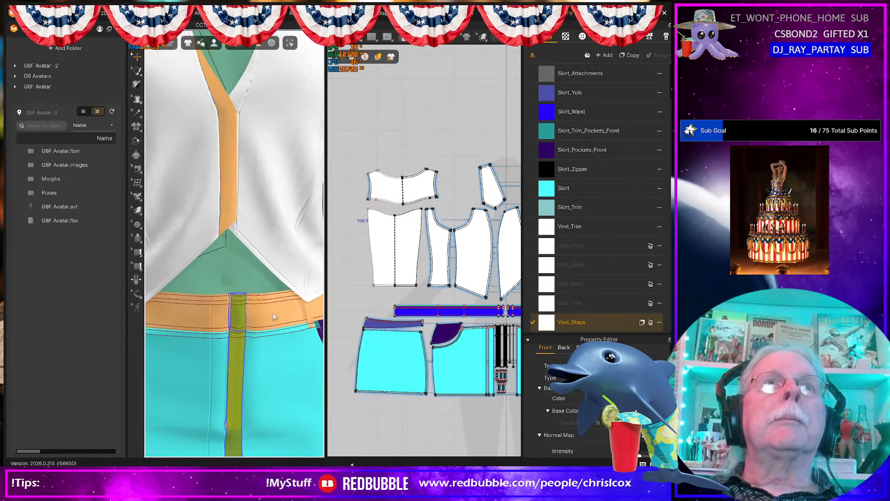
middle_drag(260, 199, 286, 345)
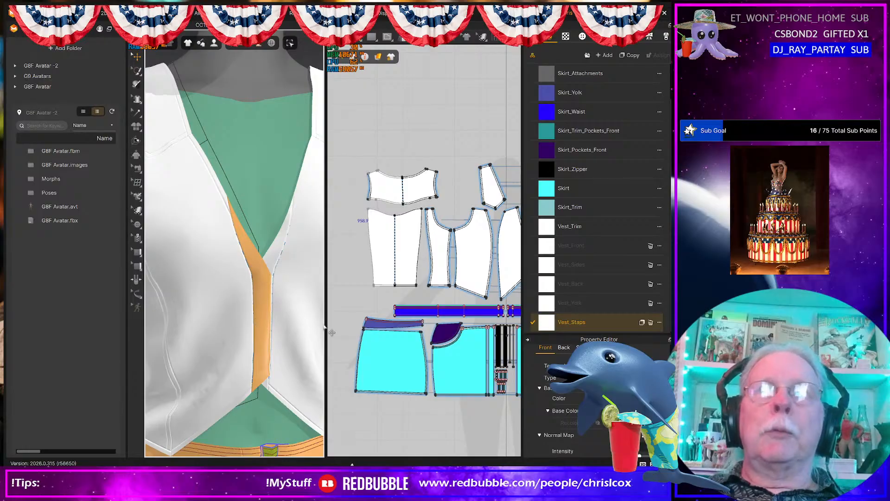
click(630, 55)
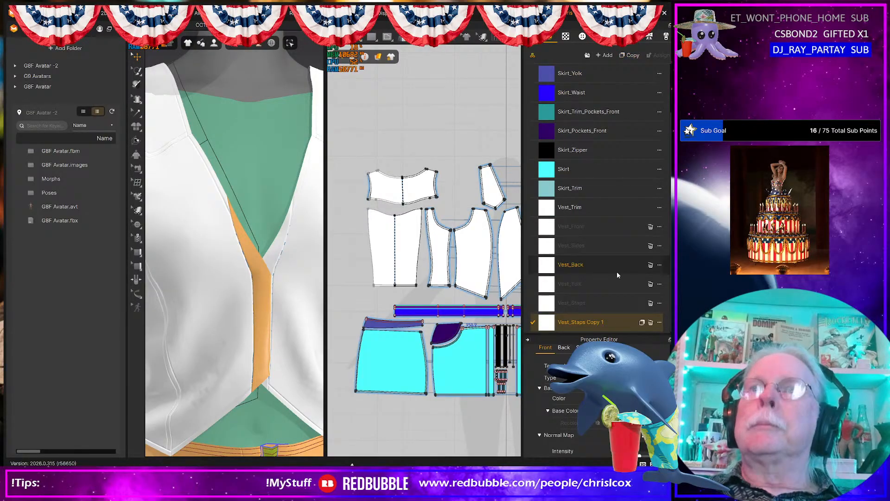
double_click(578, 322)
click(573, 322)
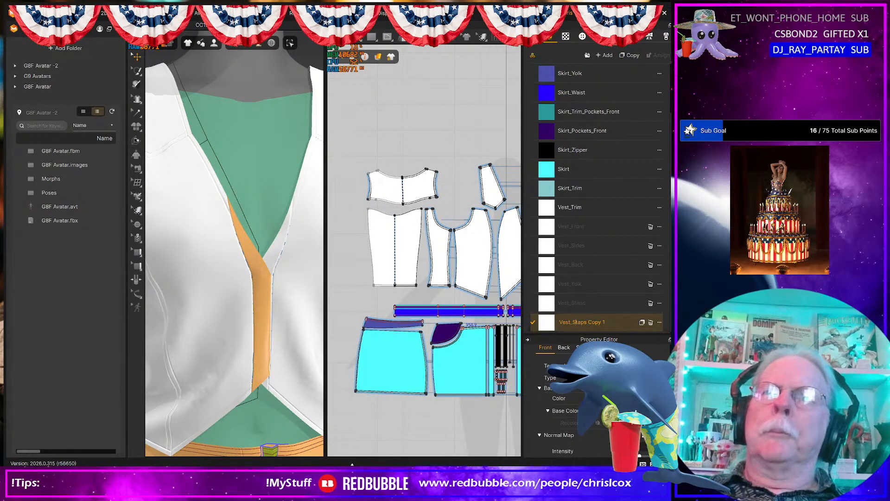
drag(573, 322, 606, 321)
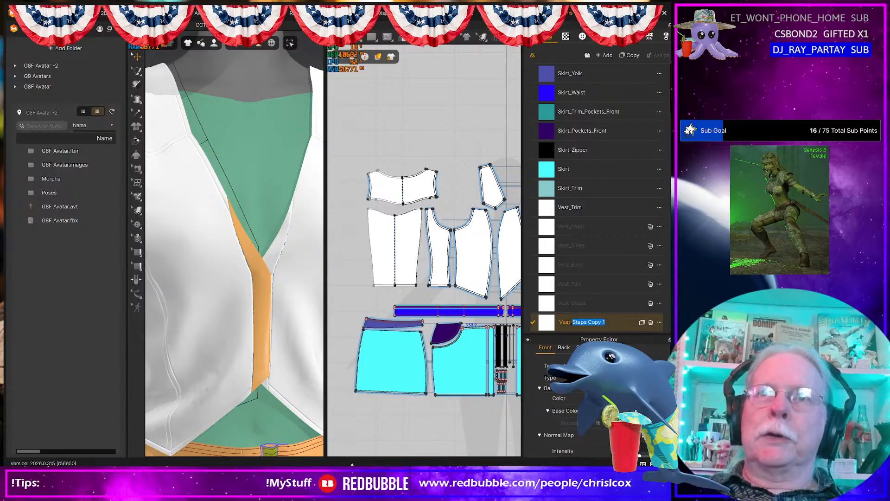
text(Bu)
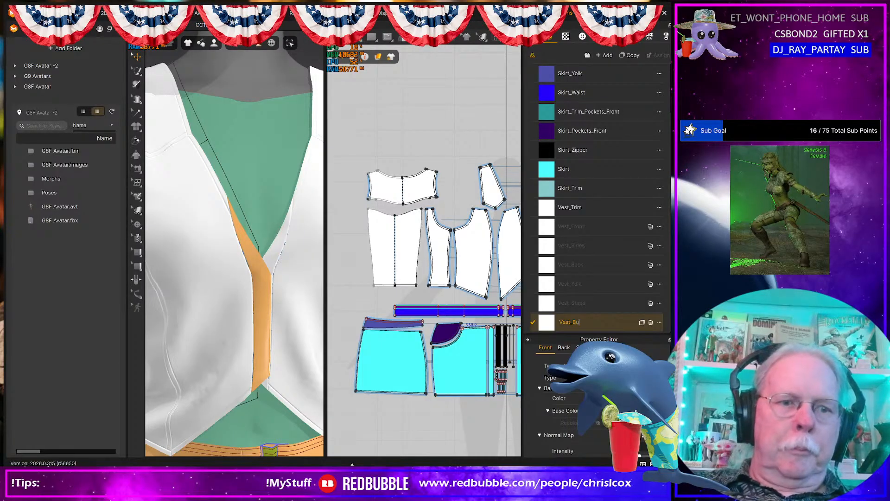
text(ttons)
key(Return)
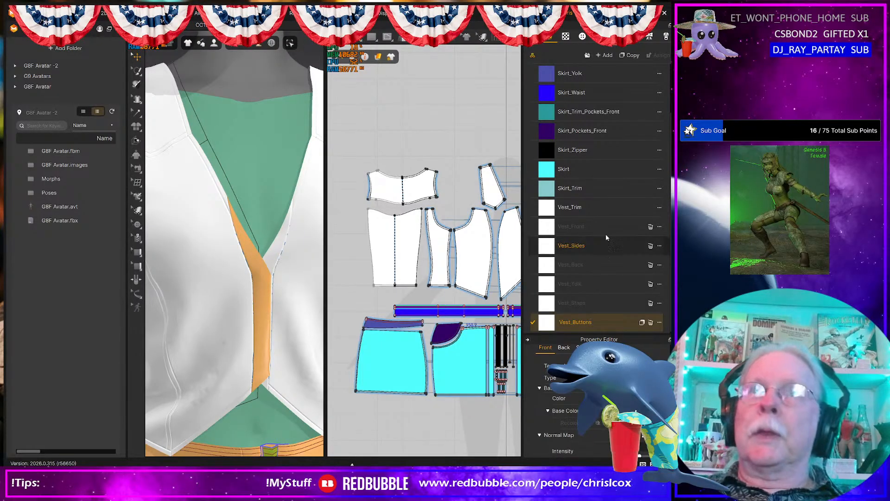
- Duplicate the Vest_Buttons fabric and name the copy Vest_Attachments
click(599, 112)
scroll(602, 140, up, 2)
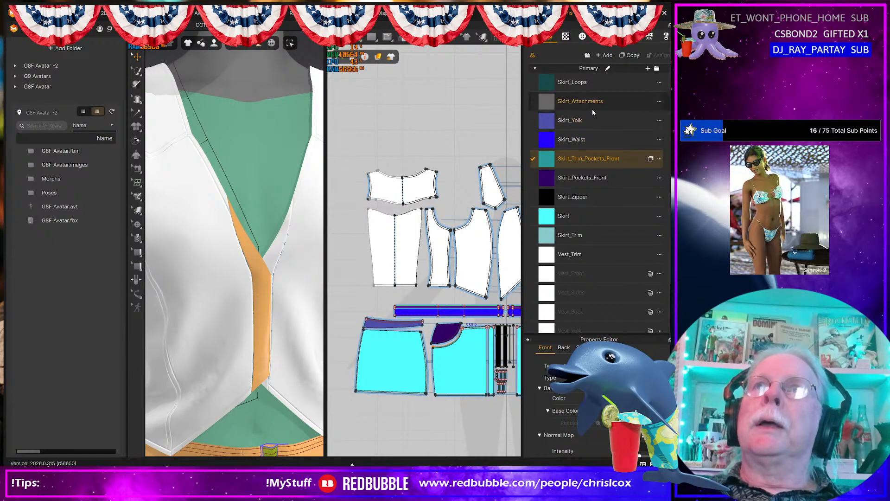
click(592, 109)
scroll(617, 288, down, 2)
click(586, 323)
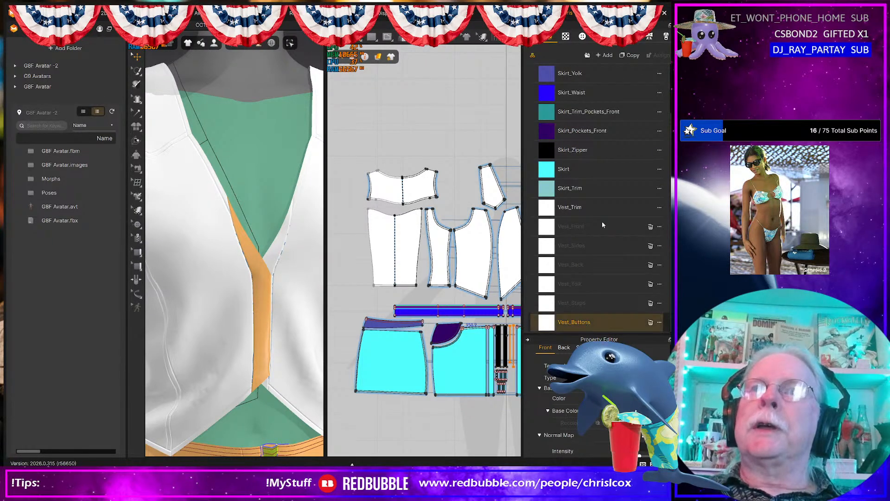
click(630, 56)
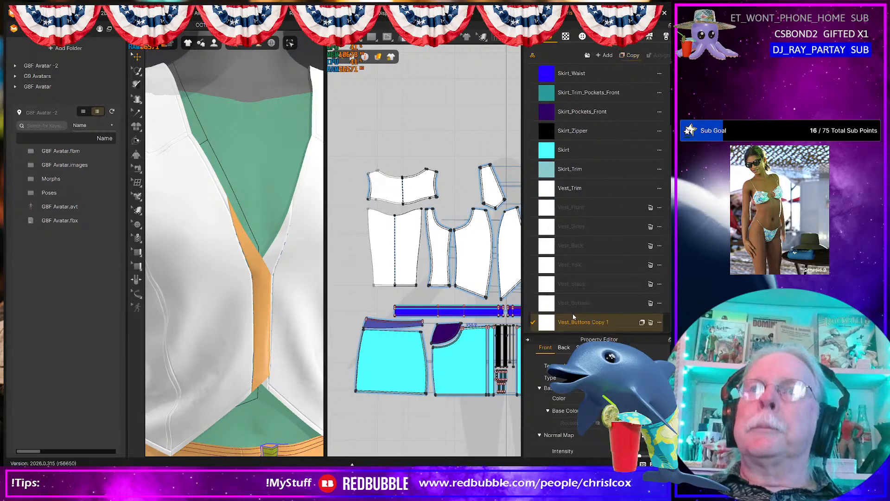
double_click(576, 322)
double_click(576, 323)
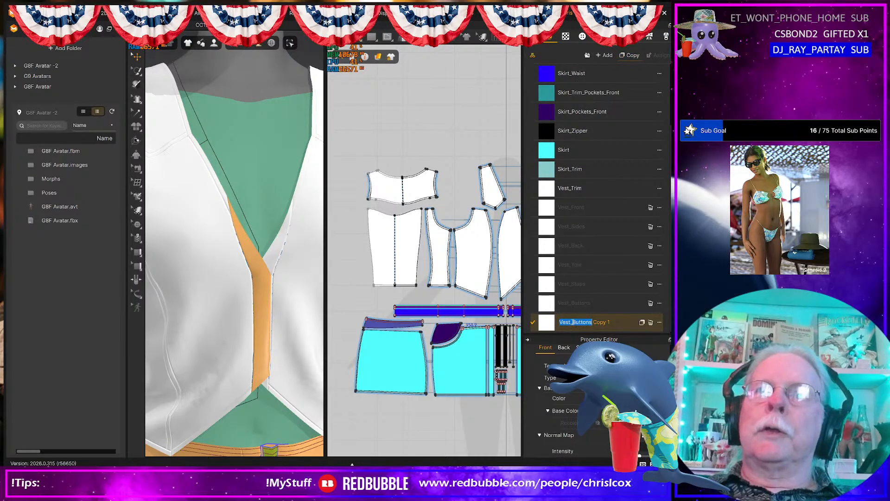
click(573, 321)
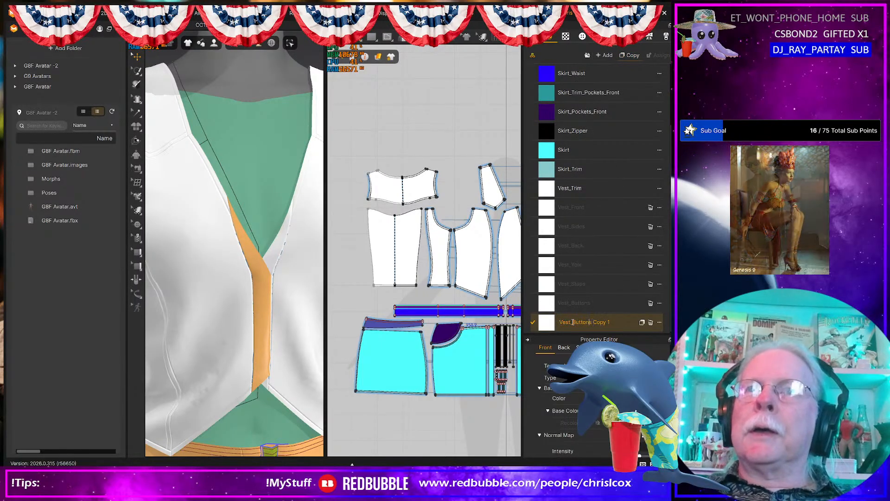
key(shift+Right)
key(shift+Right)
key(shift+Right)
key(shift+Right)
key(shift+Right)
key(shift+Right)
key(shift+Right)
key(shift+Right)
key(shift+Right)
key(shift+Right)
key(shift+Right)
key(shift+Right)
key(shift+Right)
key(shift+Right)
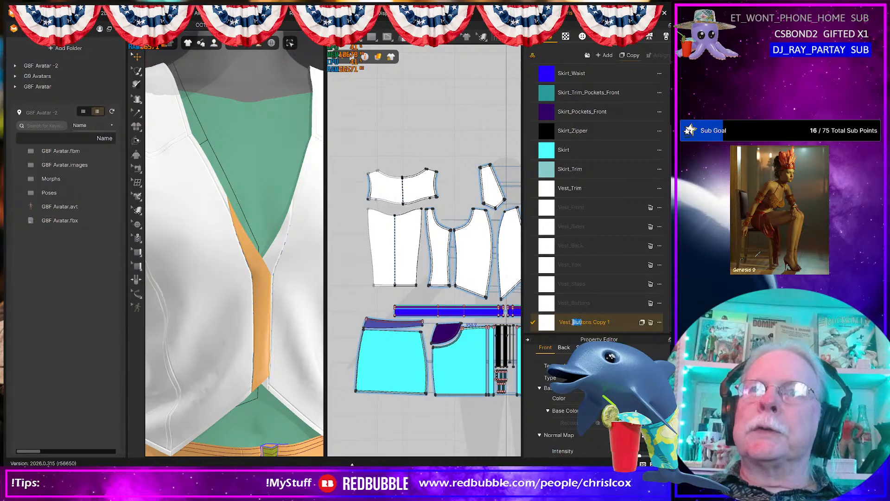
text(Atta)
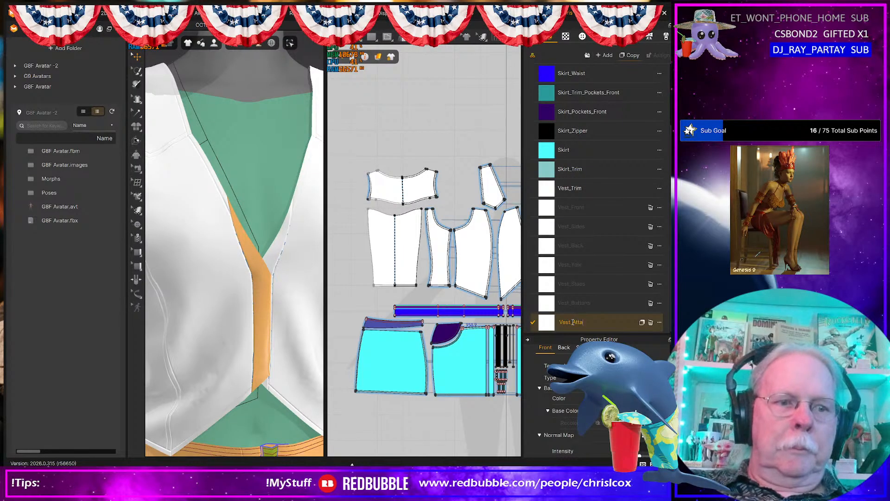
text(chments)
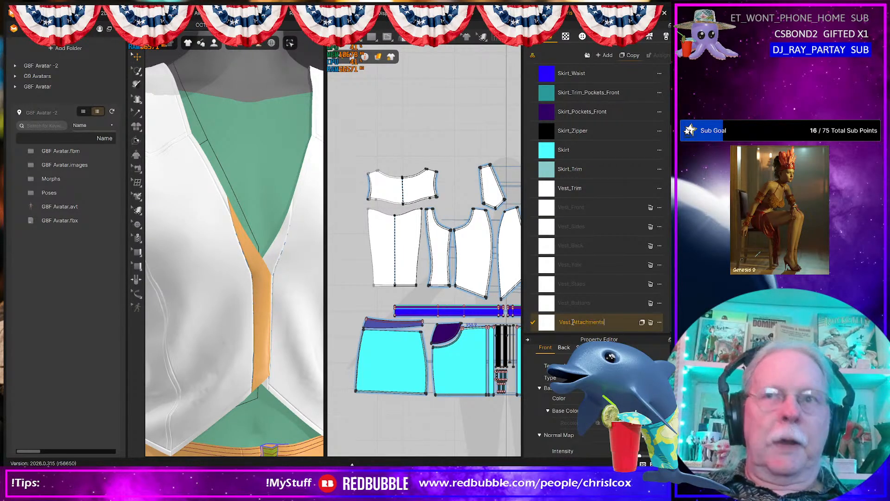
key(Return)
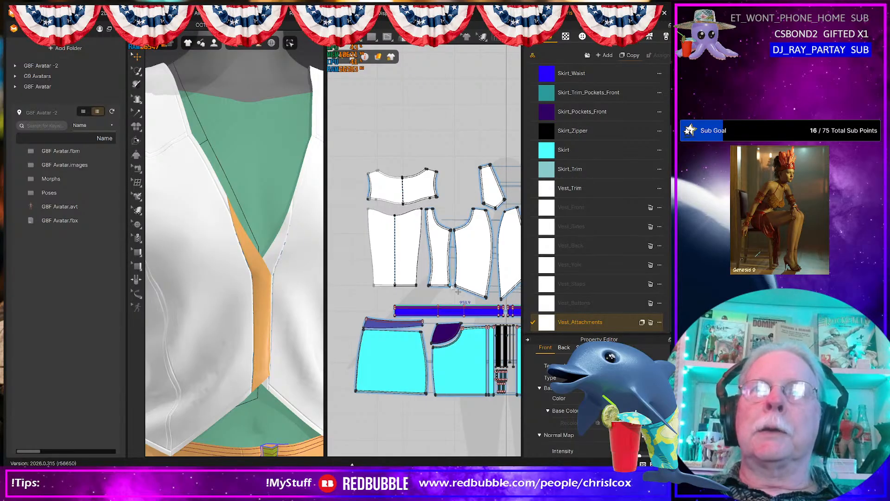
- Duplicate the Vest_Attachments fabric and name the copy Vest_Trim_Collar
click(626, 56)
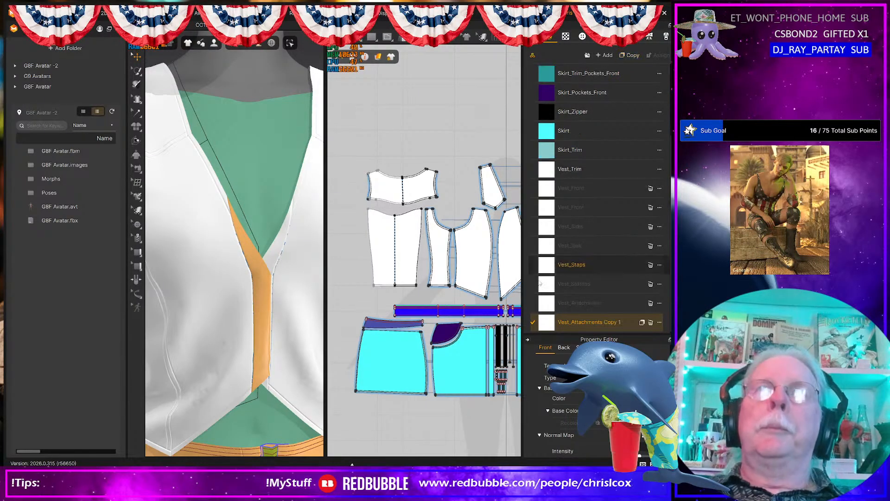
double_click(567, 324)
click(570, 323)
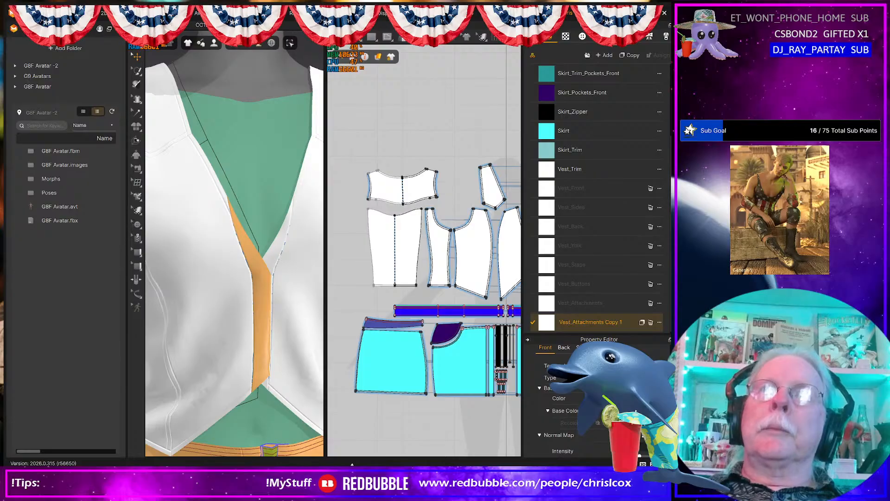
middle_drag(425, 269, 374, 268)
click(577, 303)
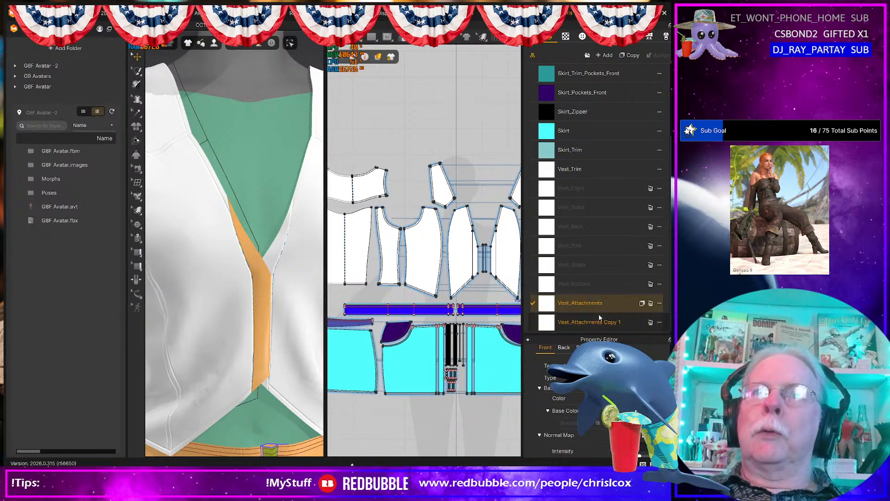
click(599, 323)
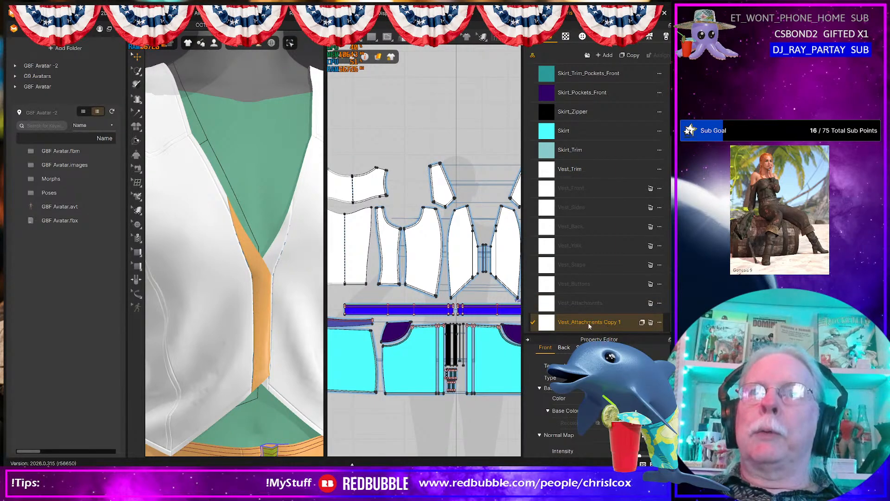
double_click(589, 324)
click(576, 323)
drag(574, 324, 623, 323)
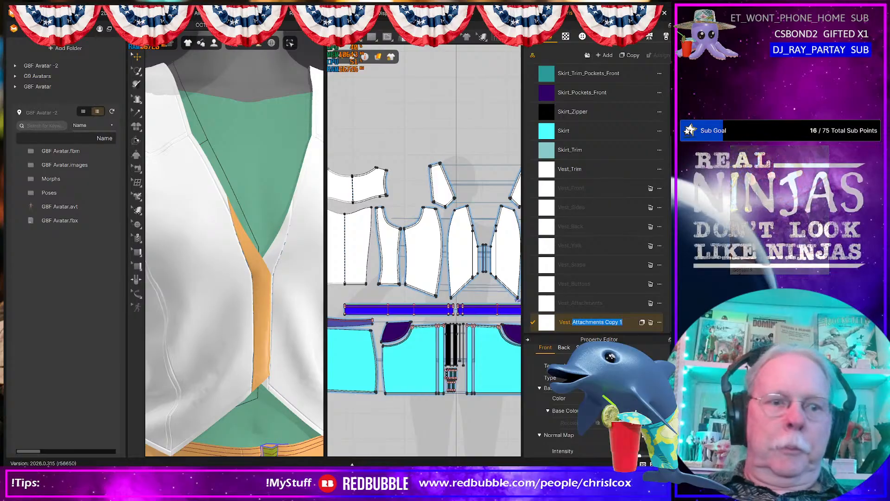
text(Tr)
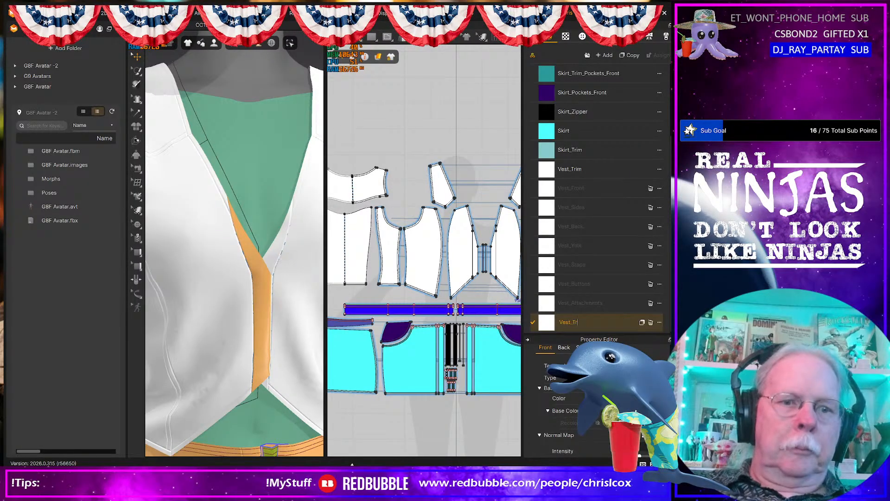
text(im)
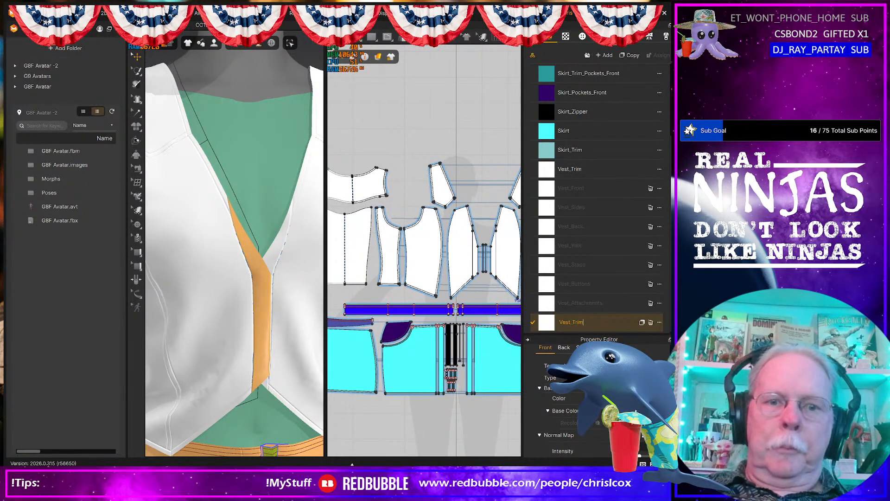
text(_Collar)
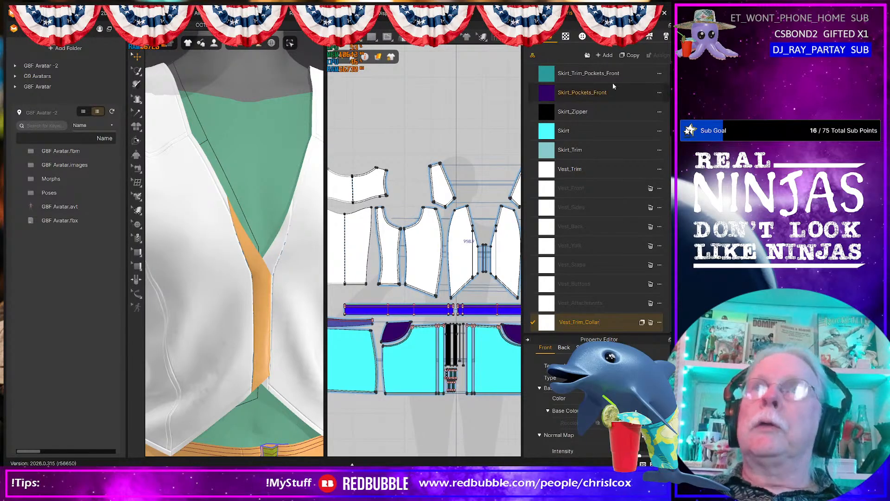
- Duplicate the Vest_Trim_Collar fabric and name the copy Vest_Trim_Arms
click(631, 55)
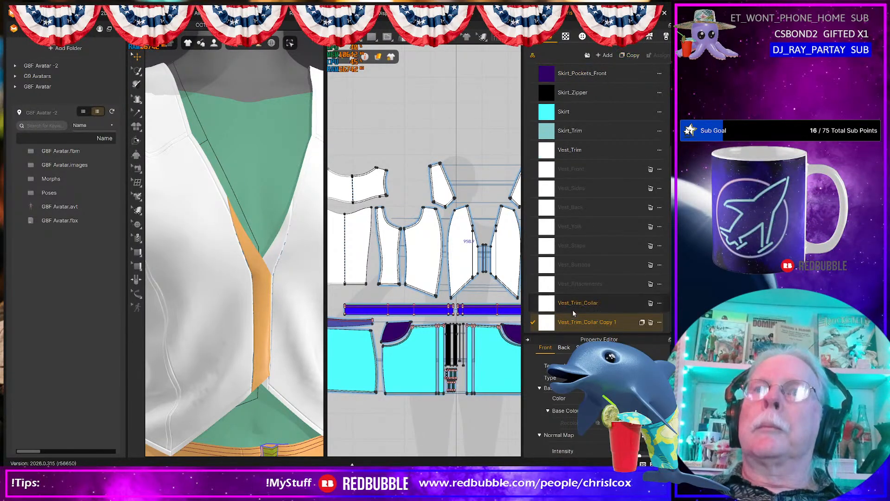
double_click(586, 324)
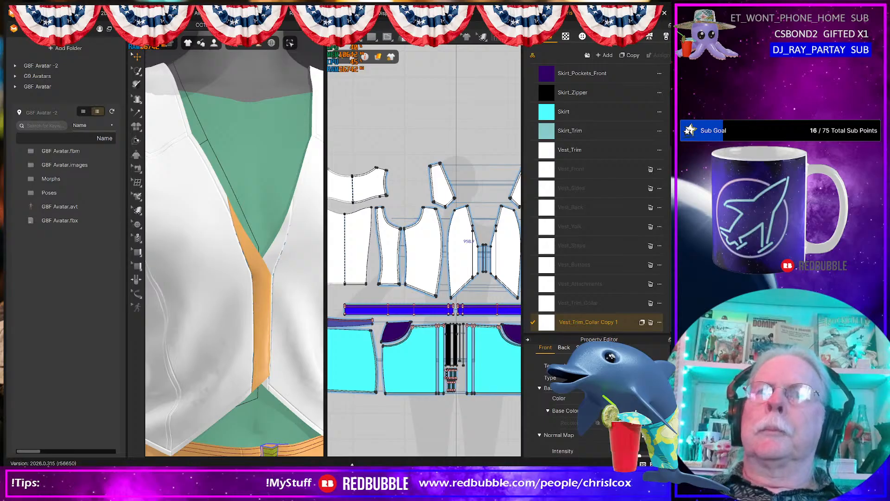
text(Arms)
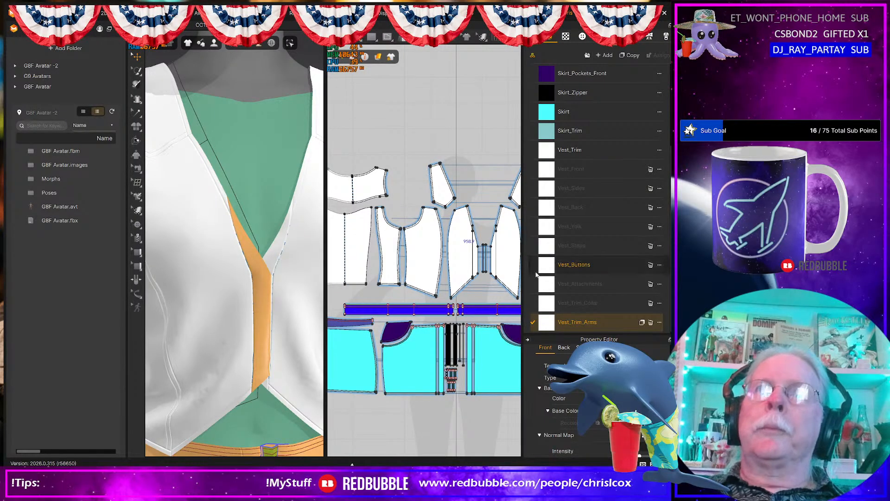
- Set the Vest_Trim fabric's color to bright red F50000 from the palette swatches
middle_drag(402, 246, 441, 236)
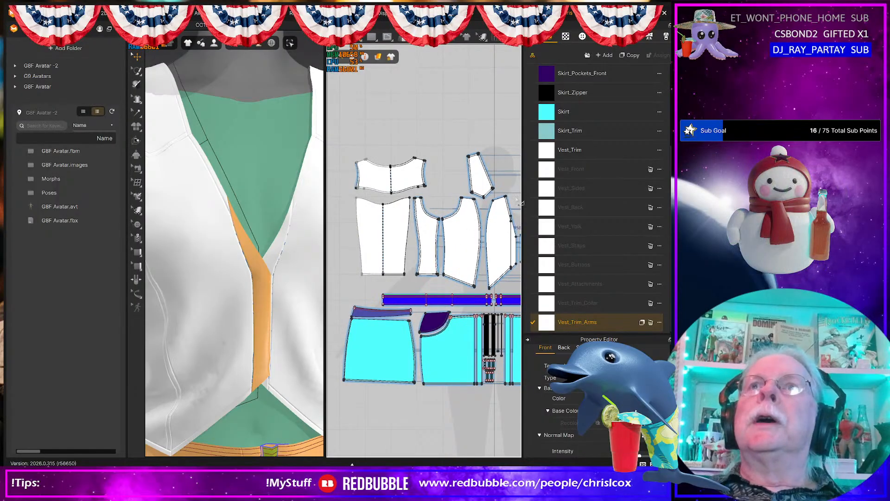
click(546, 151)
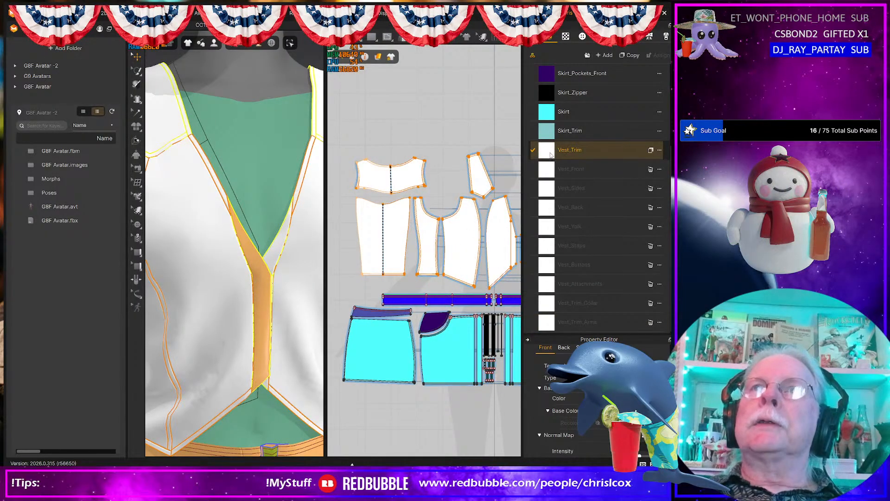
click(619, 399)
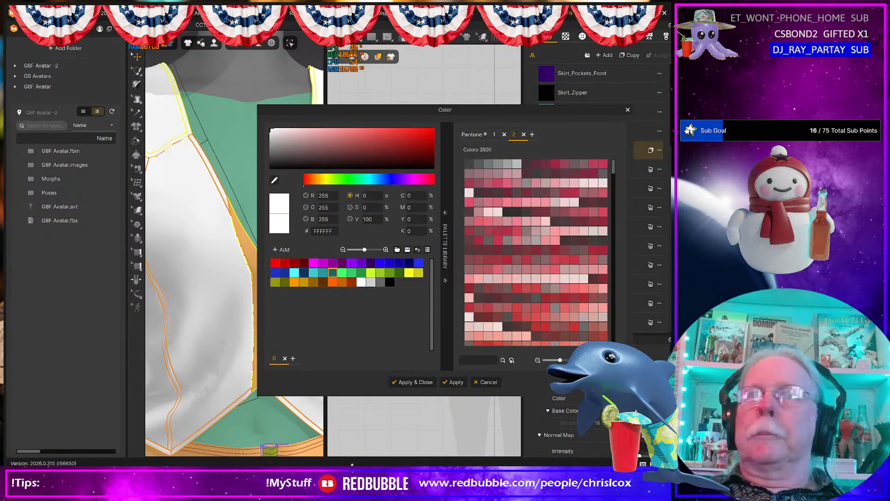
drag(418, 113, 467, 115)
click(327, 267)
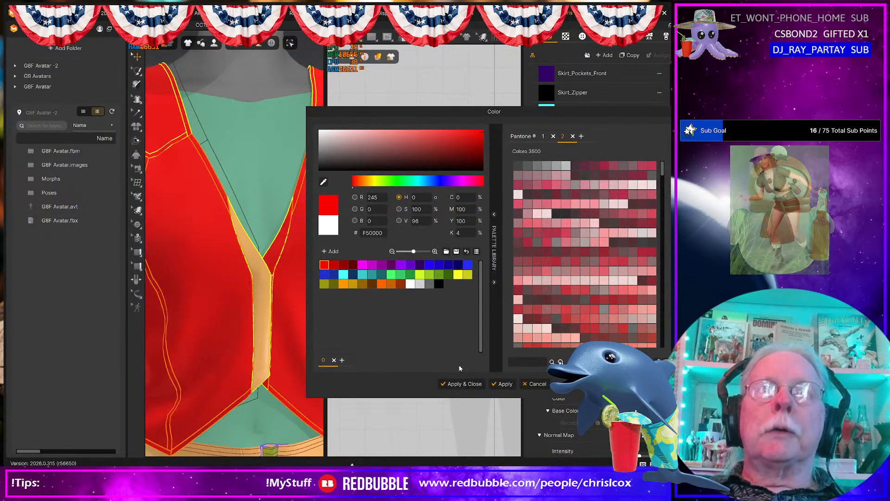
click(503, 384)
- Color the Vest_Front fabric red C40000 and the Vest_Sides fabric darker red 930000
drag(542, 111, 335, 53)
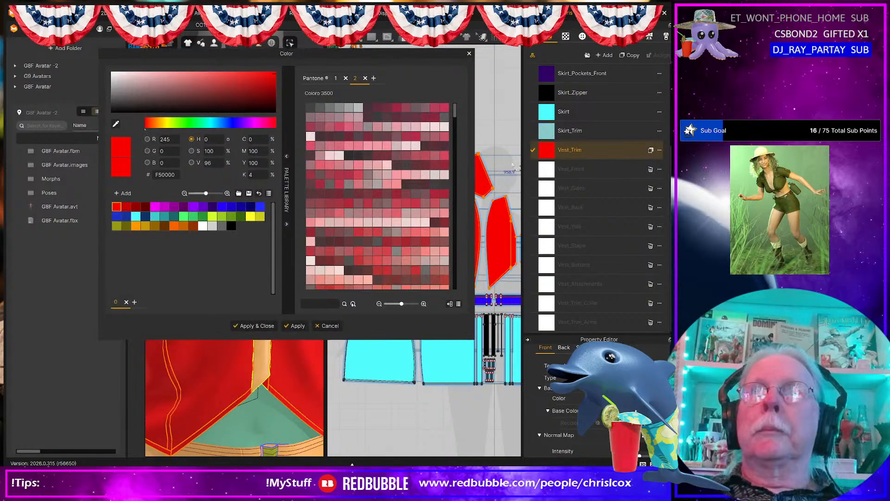
click(500, 208)
click(126, 207)
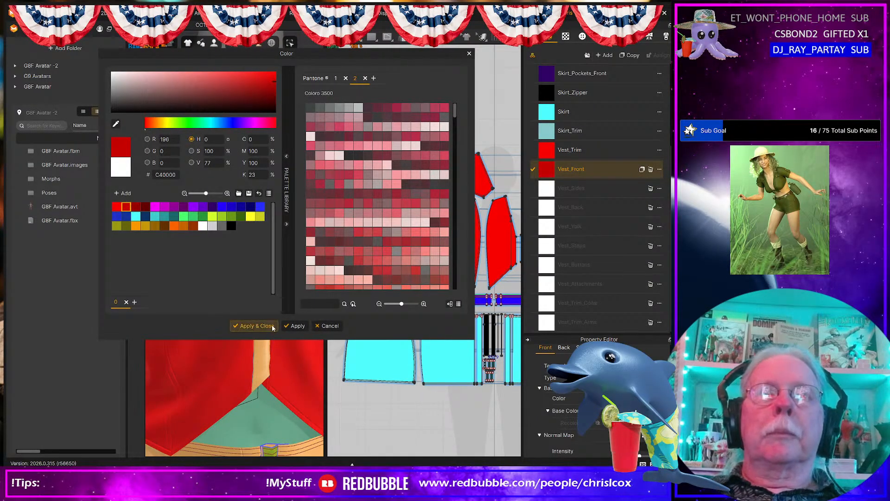
click(296, 326)
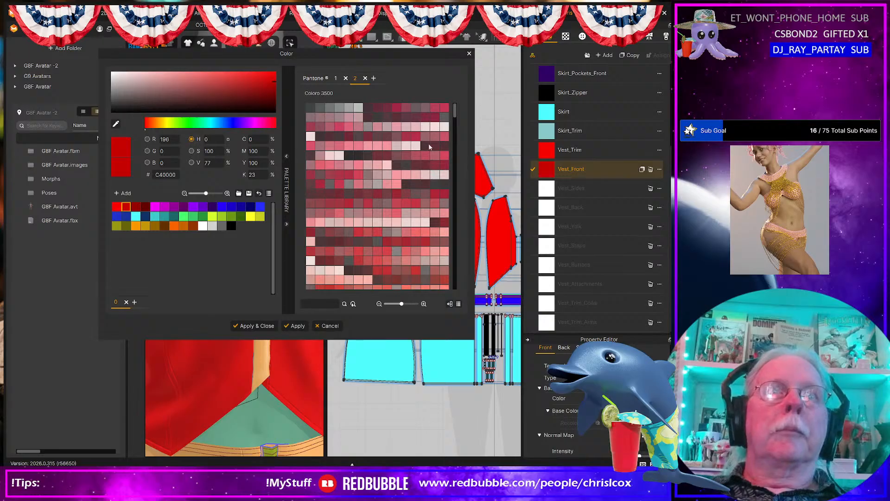
click(534, 188)
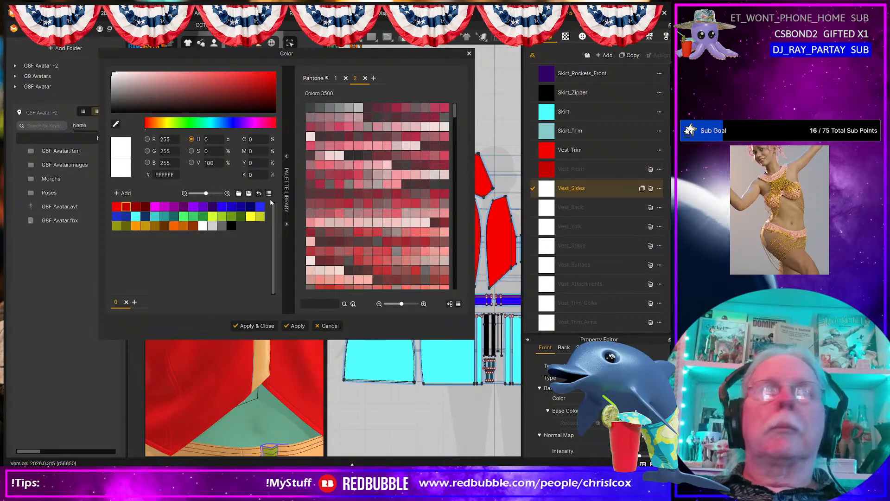
click(135, 207)
click(297, 326)
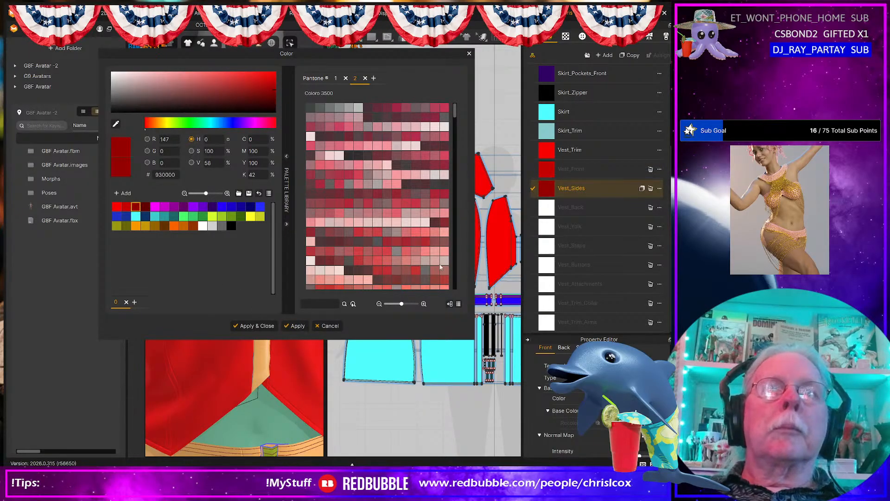
- Color the Vest_Back fabric magenta F700FB and the Vest_Yolk fabric yellow-green D1FF2B, and close the color picker
click(547, 207)
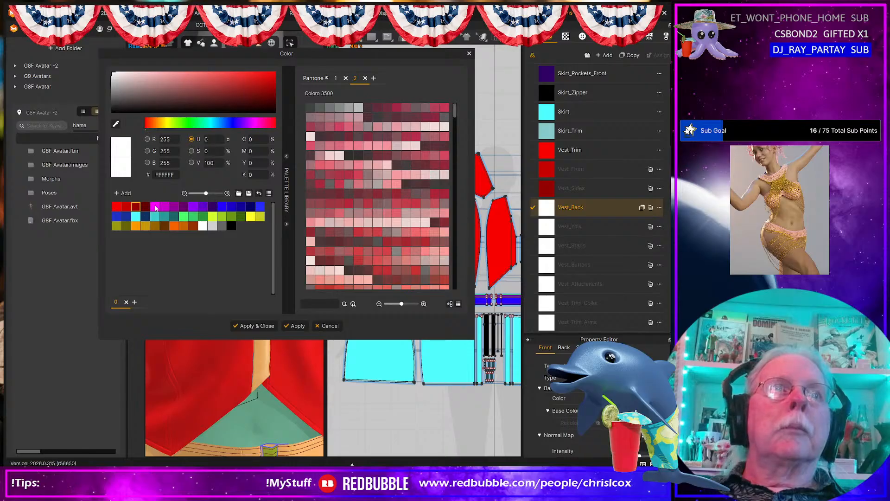
click(155, 208)
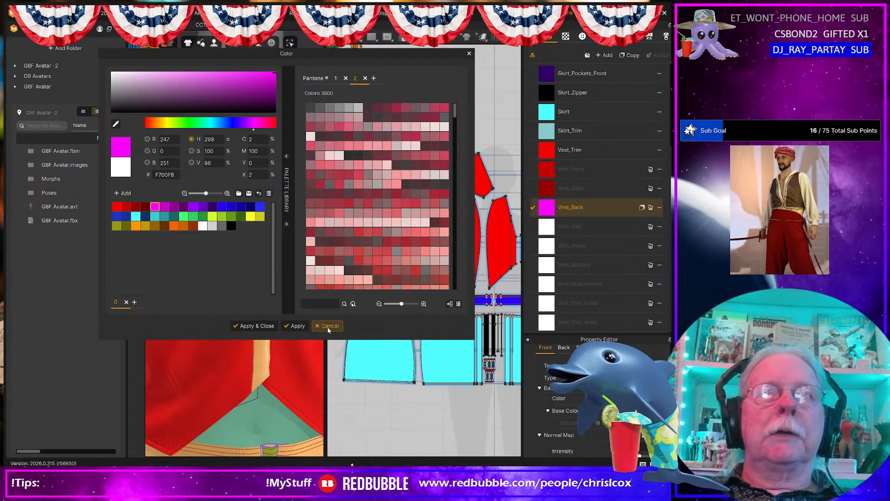
click(296, 326)
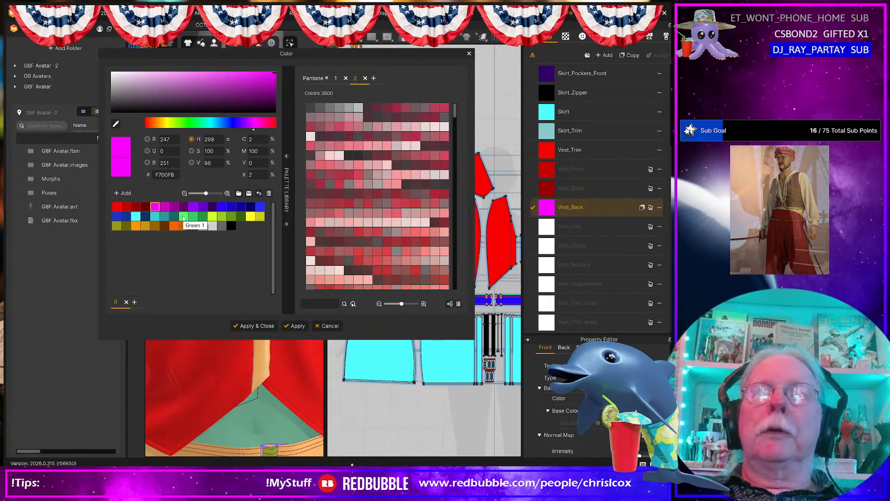
click(551, 230)
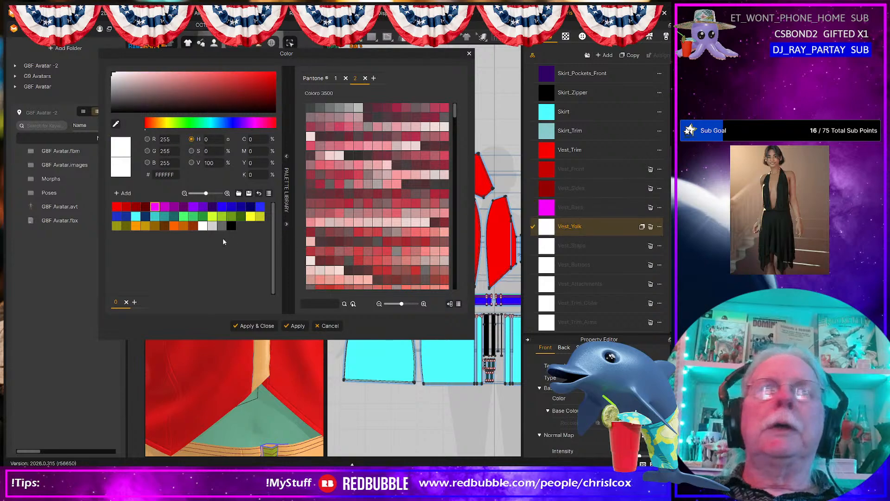
click(213, 217)
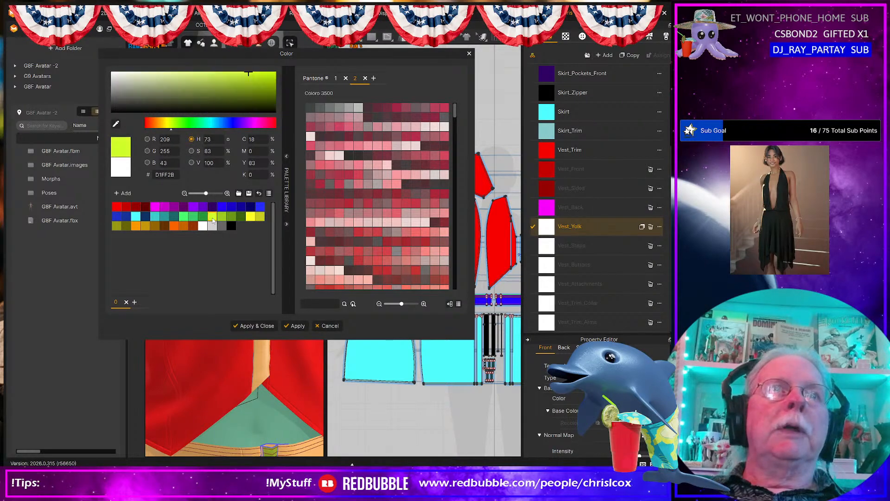
click(263, 326)
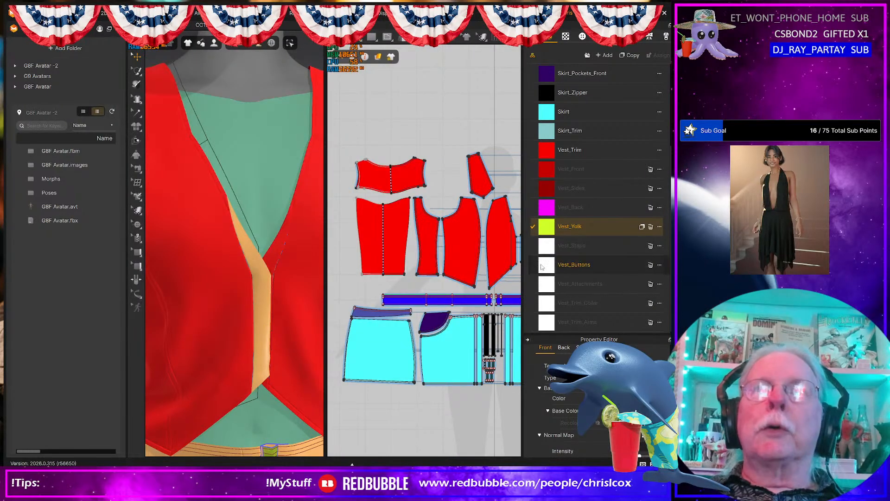
- Color the Vest_Staps fabric light green 9CCD21 and the Vest_Buttons fabric medium green 6A9A17 from the palette swatches
click(549, 247)
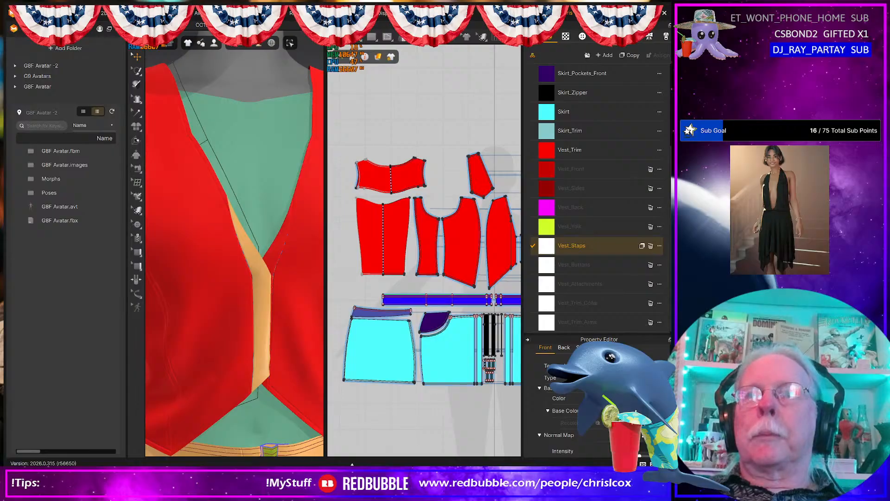
click(225, 216)
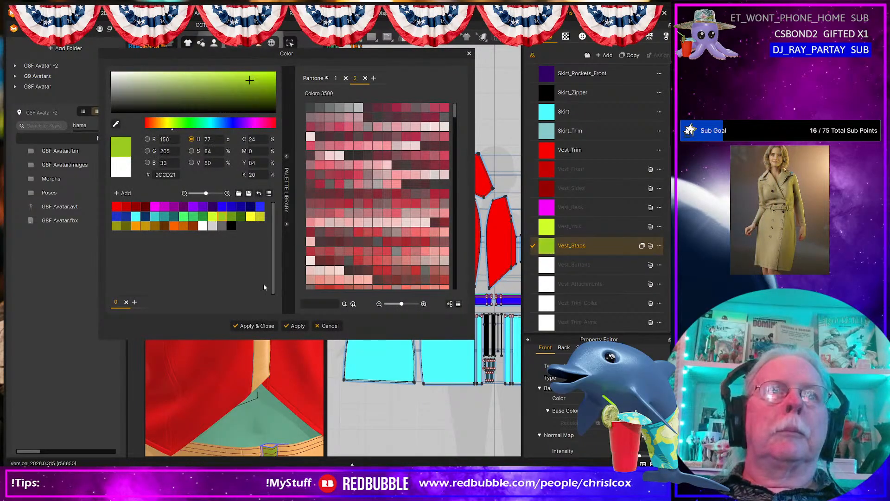
click(295, 325)
key(Down)
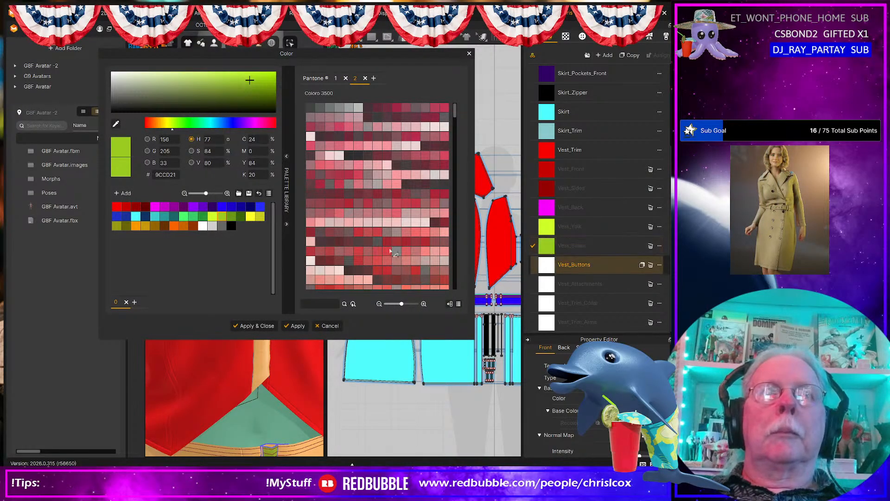
click(232, 216)
click(295, 326)
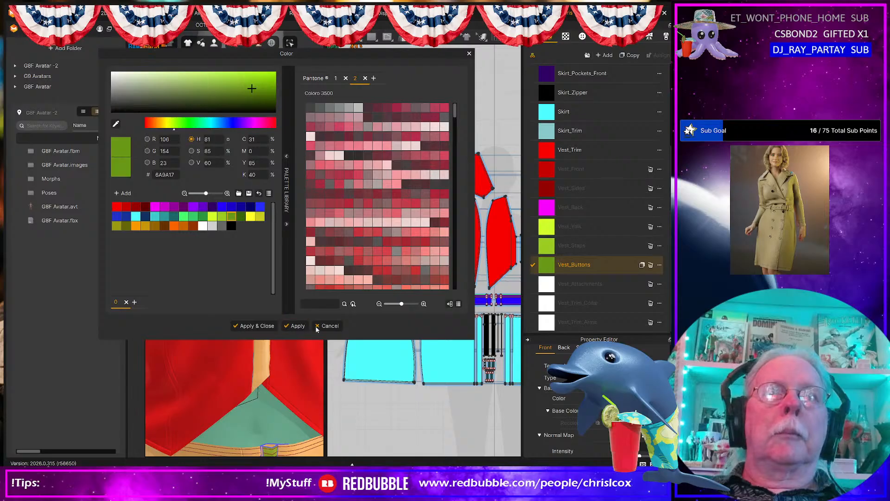
- Set the Vest_Attachments fabric's color to dark green 39670B from the palette swatches
click(543, 285)
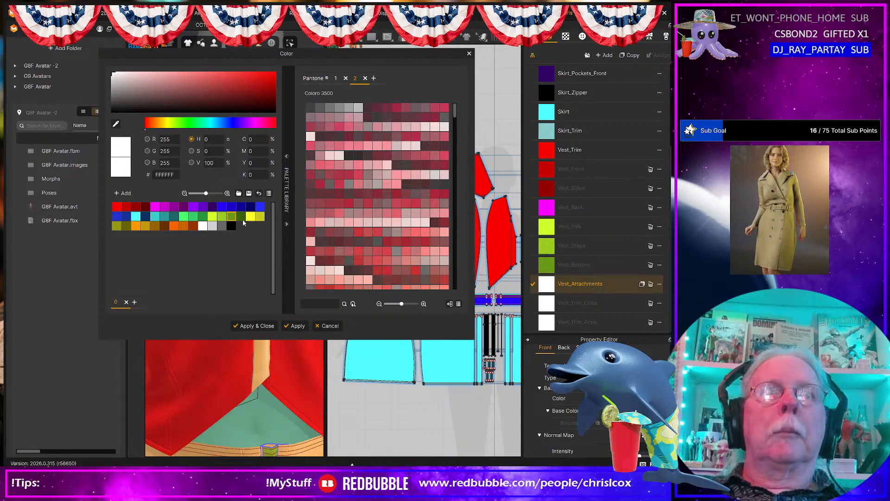
click(241, 216)
click(295, 325)
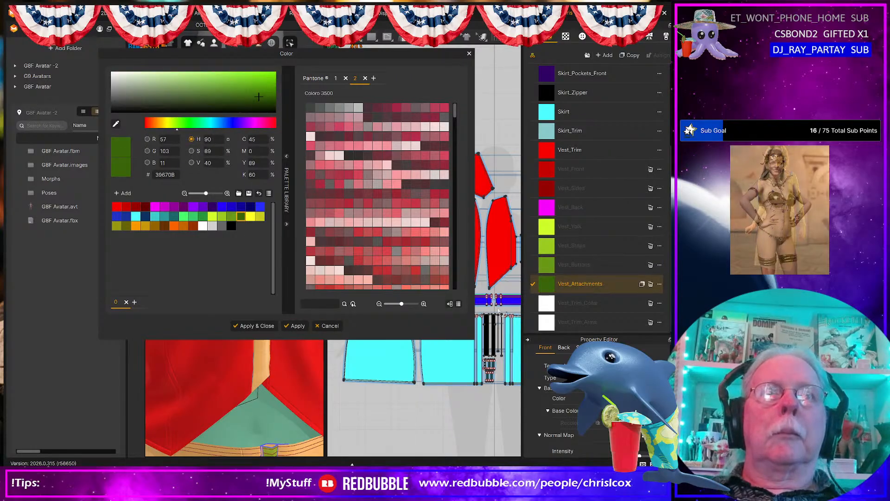
- Try yellow FFFF27 on the Vest_Trim_Collar fabric, and color the Vest_Trim_Arms fabric mustard yellow CACD1D
click(559, 304)
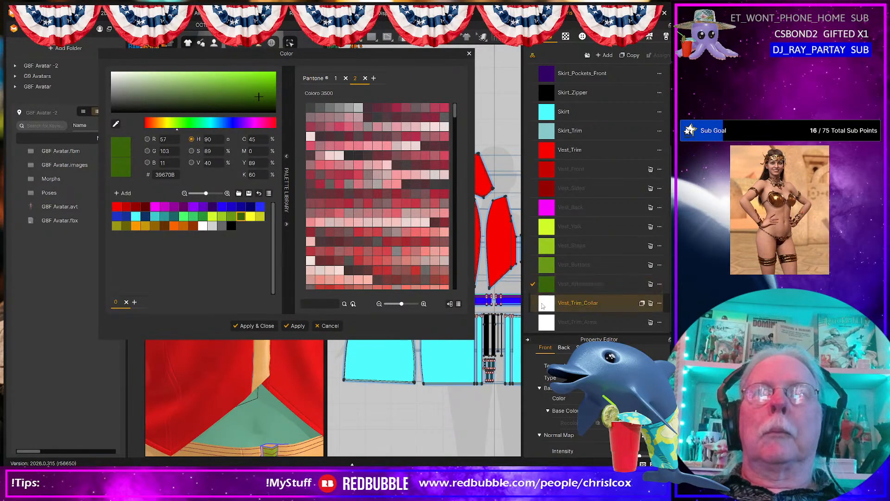
click(251, 217)
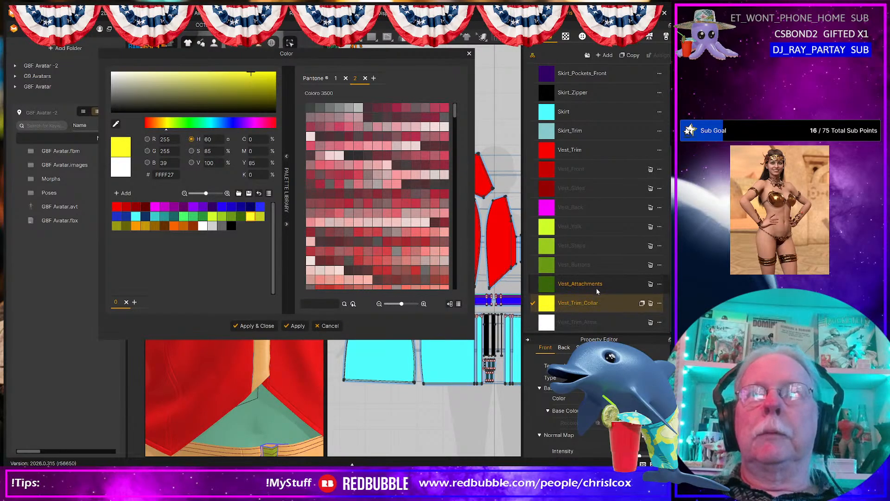
click(577, 322)
click(260, 217)
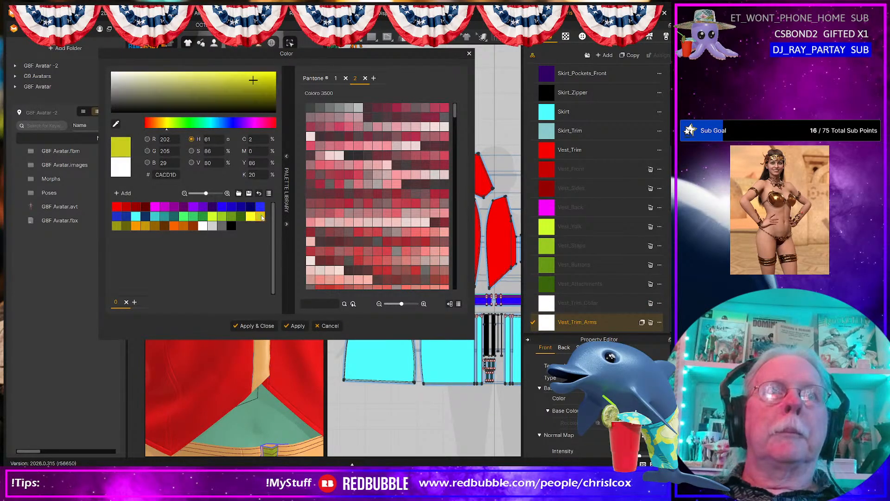
click(252, 325)
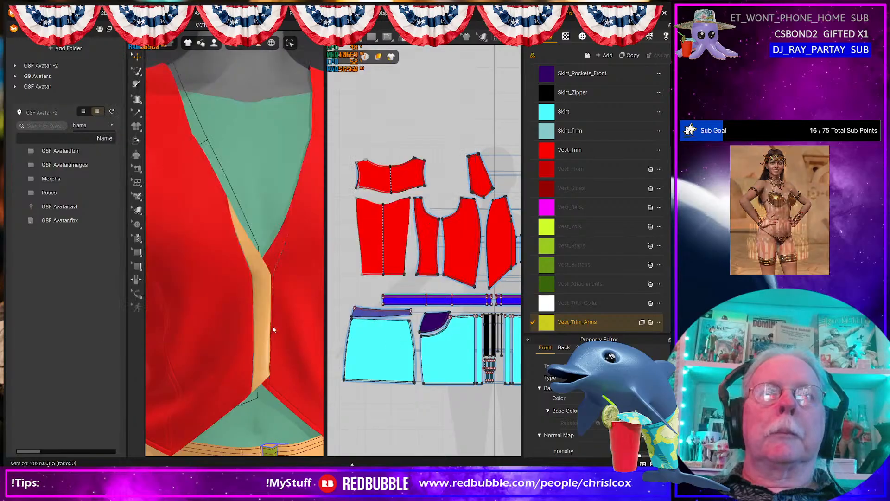
- Set the Vest_Trim_Collar fabric's color to bright yellow FFFF27 and close the color picker
click(554, 310)
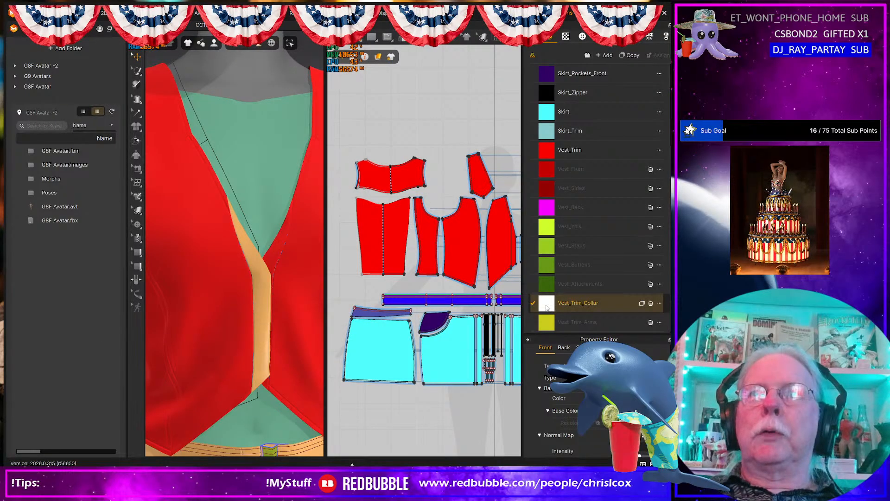
double_click(546, 306)
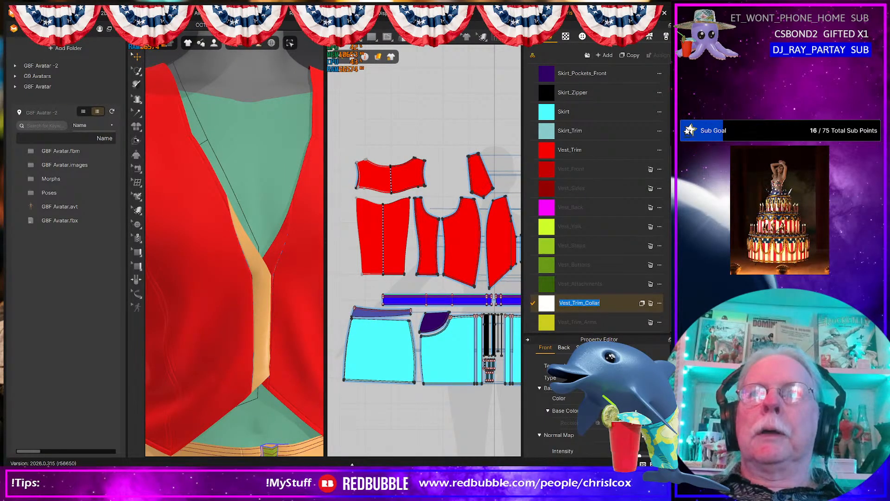
click(250, 216)
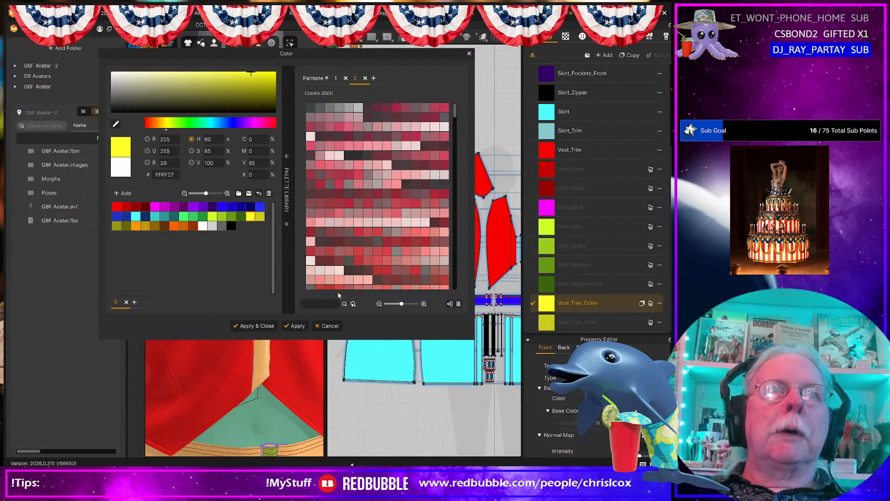
click(295, 326)
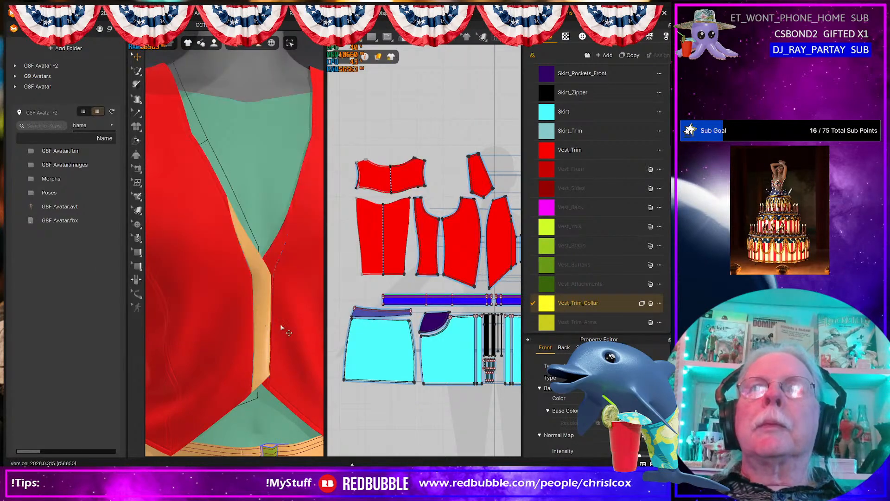
- Assign the Vest_Front fabric to both vest front panels in the 2D pattern
scroll(487, 320, down, 3)
middle_drag(486, 320, 404, 327)
scroll(611, 193, up, 3)
scroll(611, 196, down, 3)
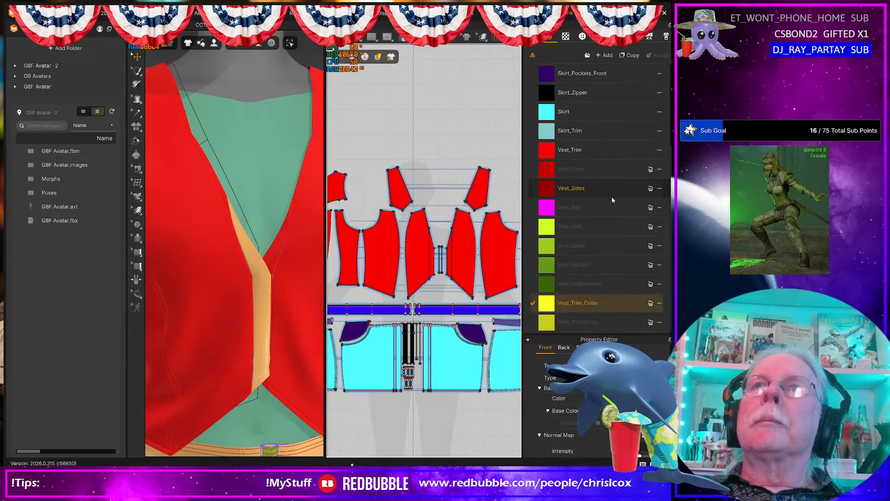
scroll(480, 257, up, 4)
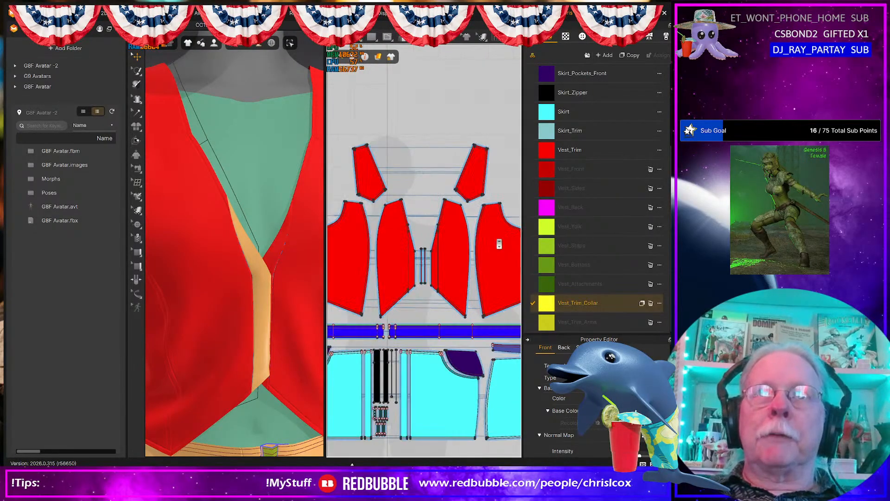
middle_drag(451, 242, 491, 246)
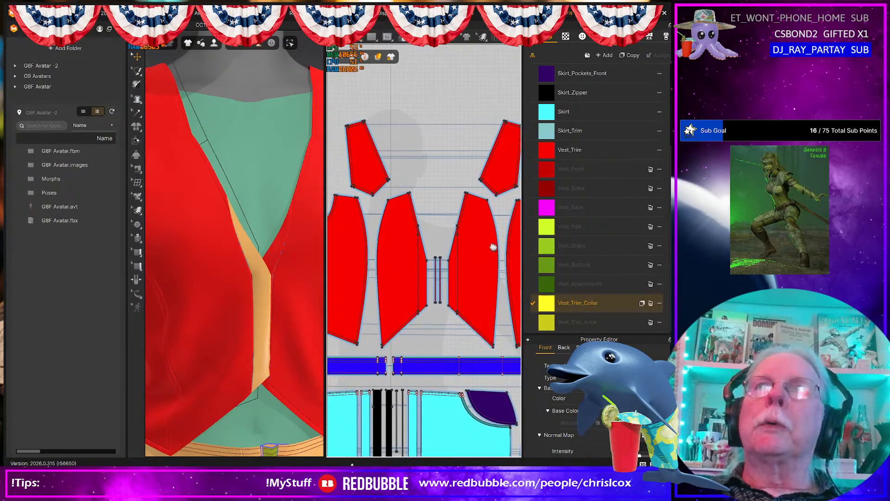
click(550, 171)
click(489, 243)
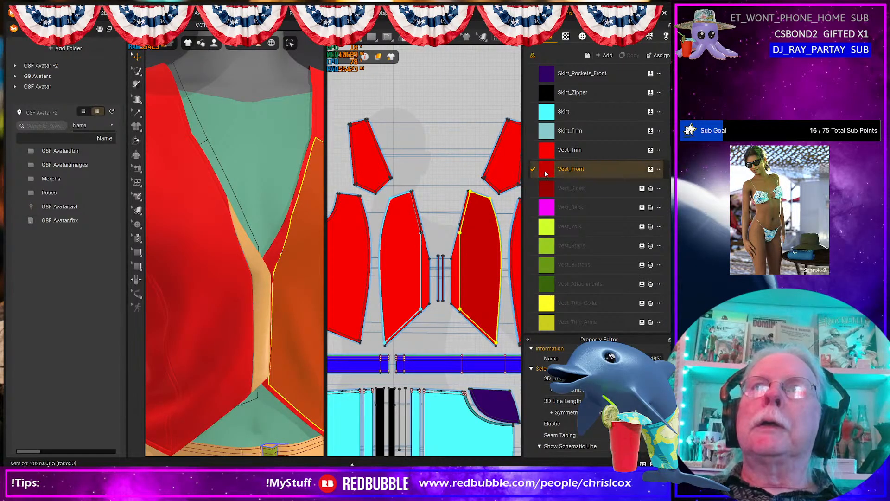
click(403, 259)
- Assign the Vest_Sides fabric to the two side panels on the right half of the 2D vest pattern
mouse_move(452, 269)
middle_down()
mouse_move(359, 264)
mouse_move(404, 268)
middle_up()
drag(552, 188, 462, 258)
drag(534, 191, 405, 274)
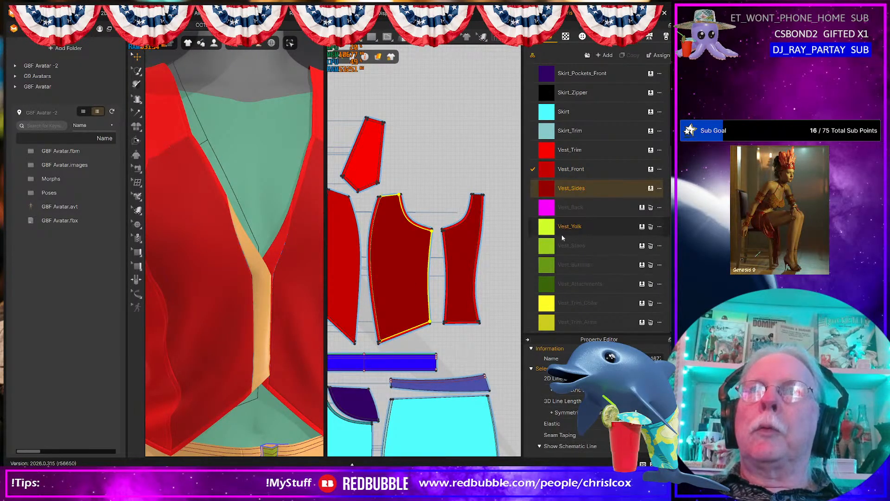
- Assign the Vest_Staps fabric to both shoulder strap pieces in the 2D pattern
drag(552, 246, 363, 173)
middle_drag(411, 245, 628, 238)
drag(552, 246, 448, 174)
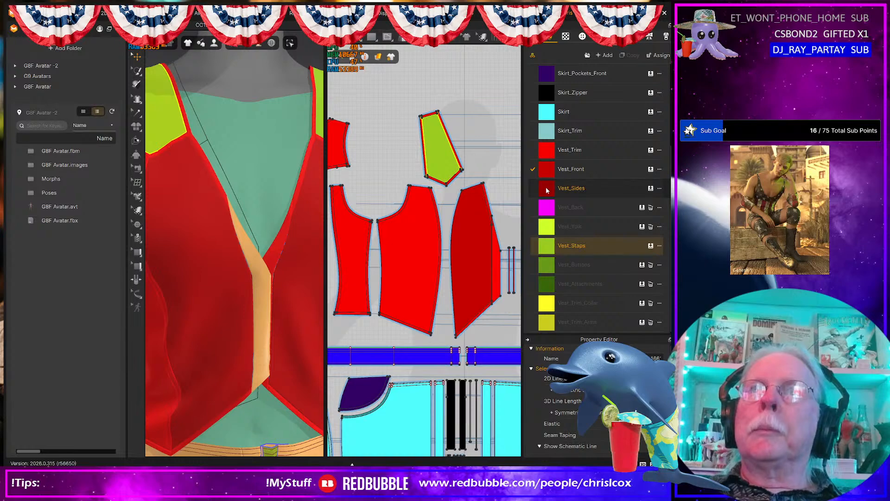
- Assign the Vest_Sides fabric to the two side panels on the left half of the 2D vest pattern
drag(546, 190, 544, 194)
drag(414, 246, 414, 246)
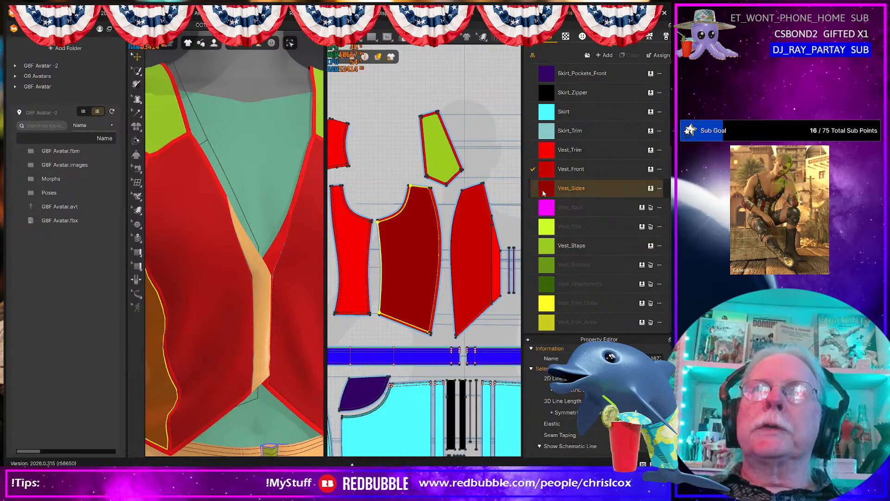
drag(353, 274, 353, 274)
- Assign the Vest_Back fabric to the back panel and the Vest_Yolk fabric to the yoke piece above it
middle_drag(357, 276, 478, 274)
drag(555, 210, 413, 239)
drag(551, 230, 436, 160)
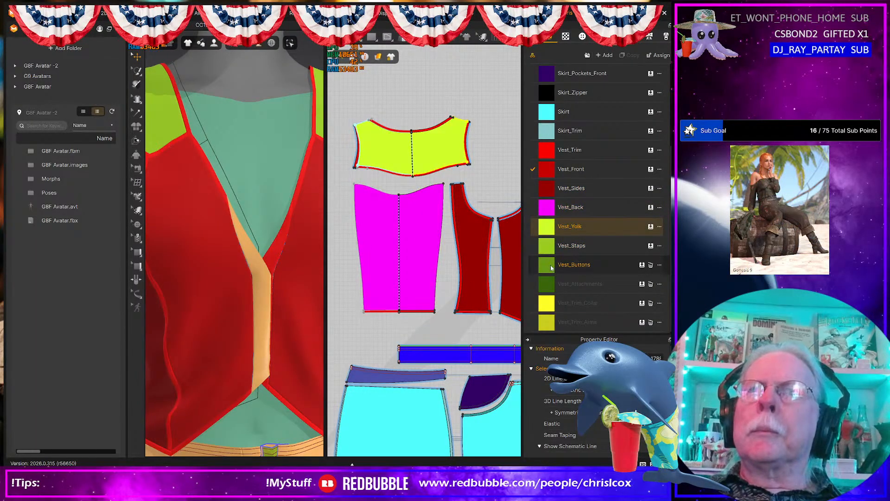
- Assign Vest_Buttons to the button strips along the front panels' inner edges and Vest_Attachments to the two narrow pieces between them
middle_drag(450, 265, 334, 256)
scroll(425, 265, up, 3)
middle_drag(499, 273, 370, 259)
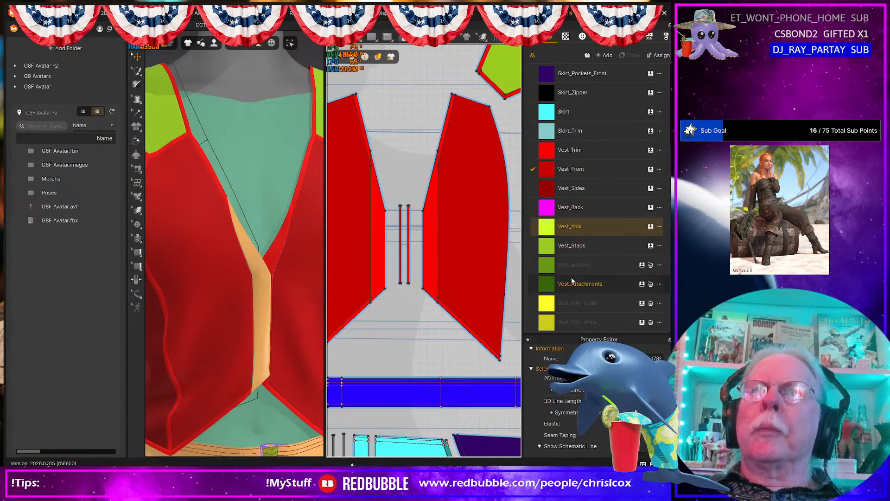
drag(547, 266, 380, 268)
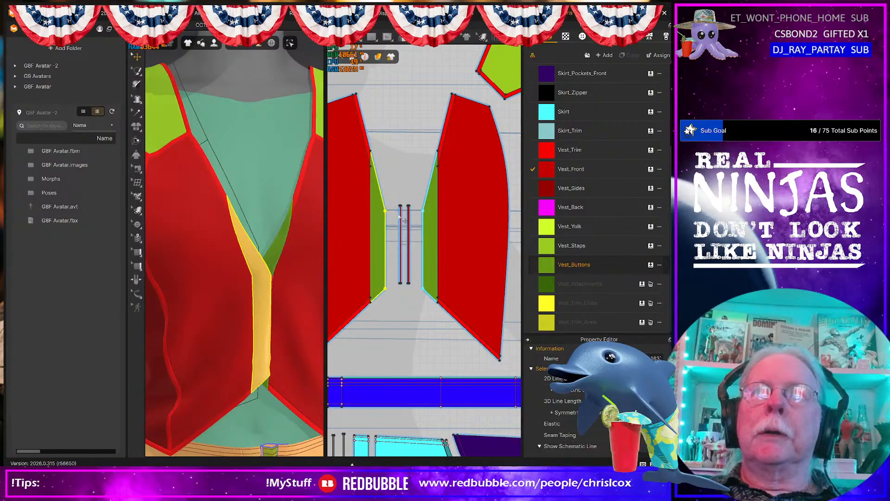
click(401, 246)
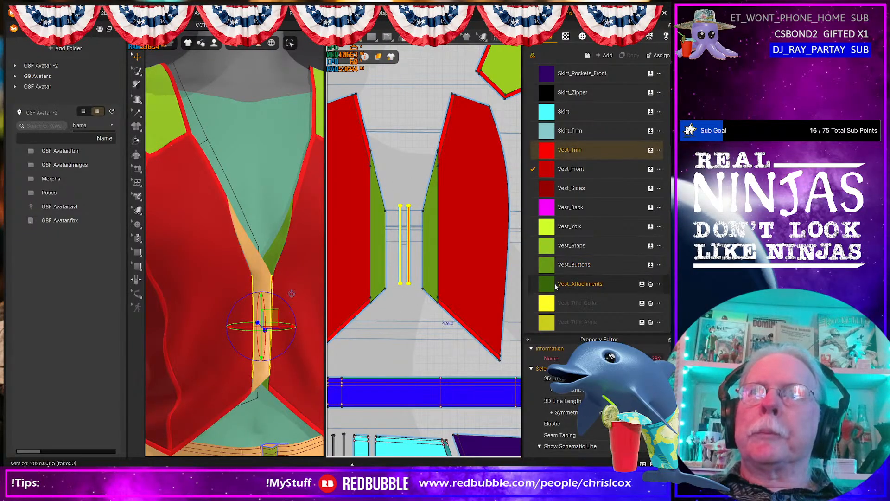
drag(555, 283, 410, 268)
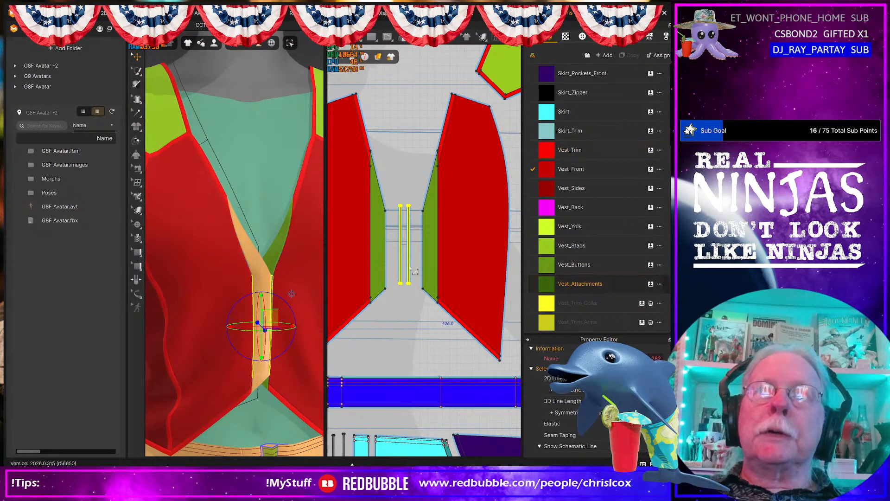
- Assign the Vest_Trim_Collar fabric to the trim along the yoke's upper neckline edge
scroll(445, 270, down, 2)
mouse_move(447, 256)
middle_down()
mouse_move(489, 308)
mouse_move(471, 269)
mouse_move(516, 299)
middle_up()
middle_drag(335, 230, 414, 246)
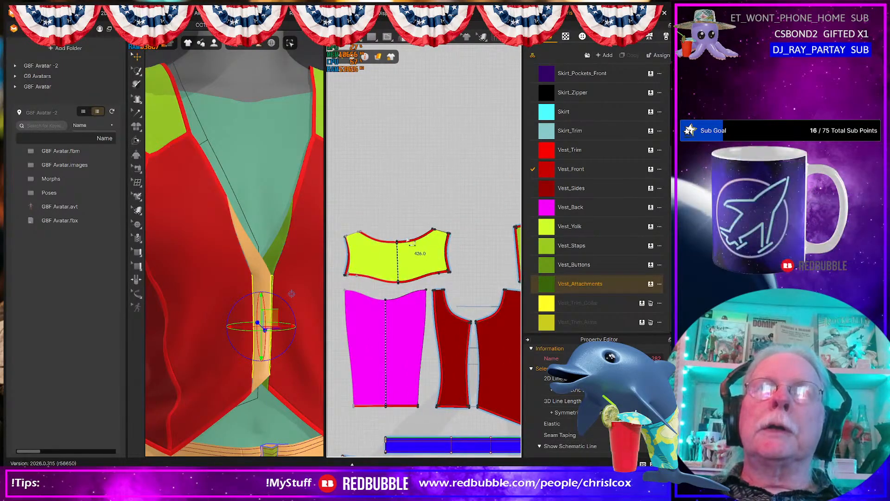
scroll(414, 245, up, 5)
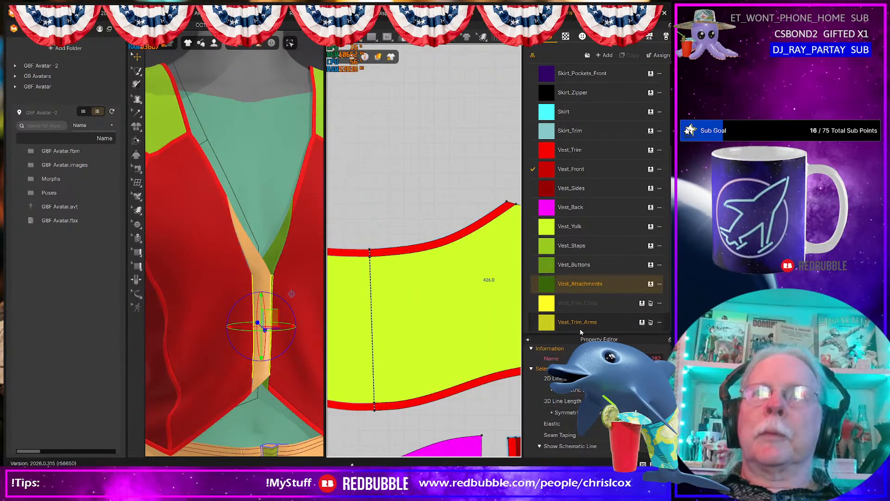
click(551, 304)
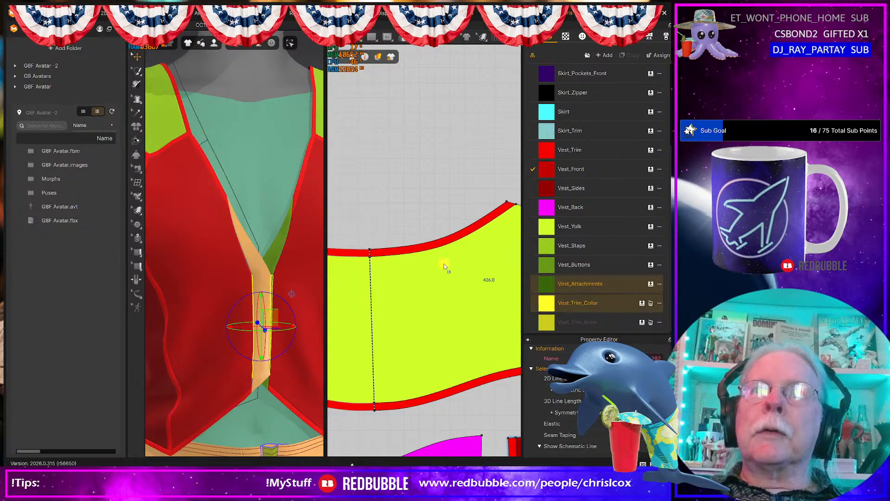
click(423, 248)
scroll(468, 274, down, 4)
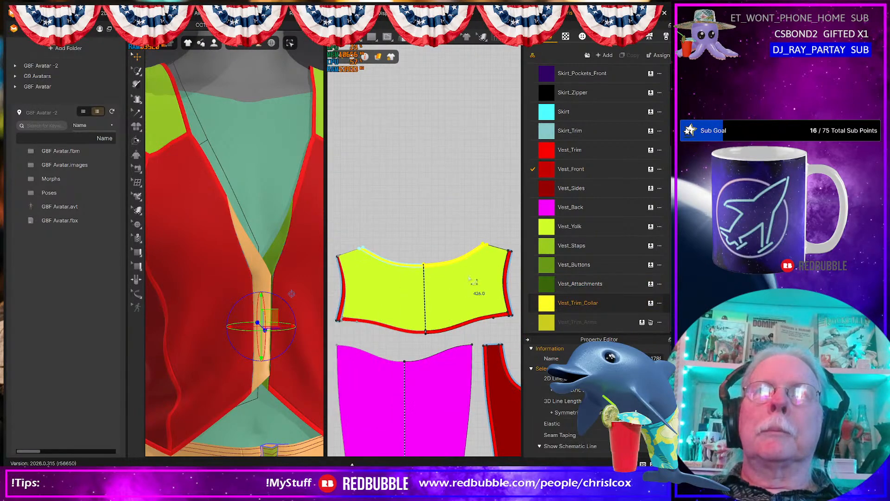
- Change the Vest_Trim_Collar fabric's color to dark olive 666608 and close the color picker
click(555, 303)
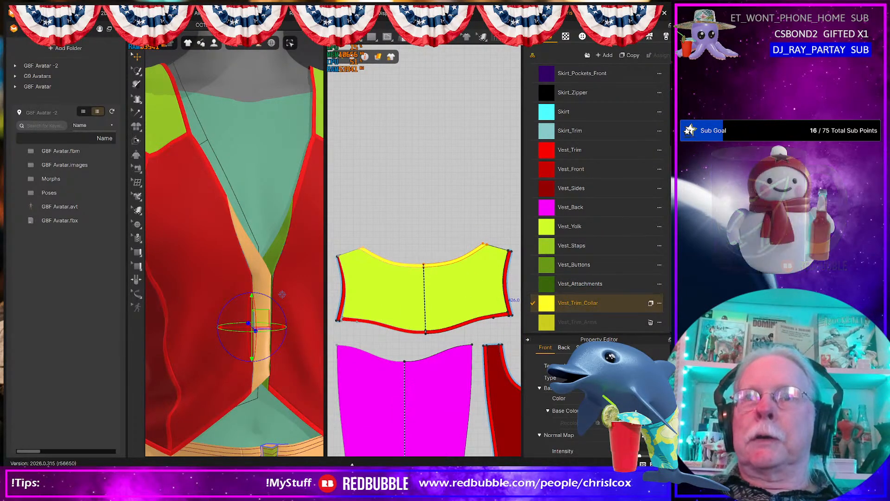
click(611, 398)
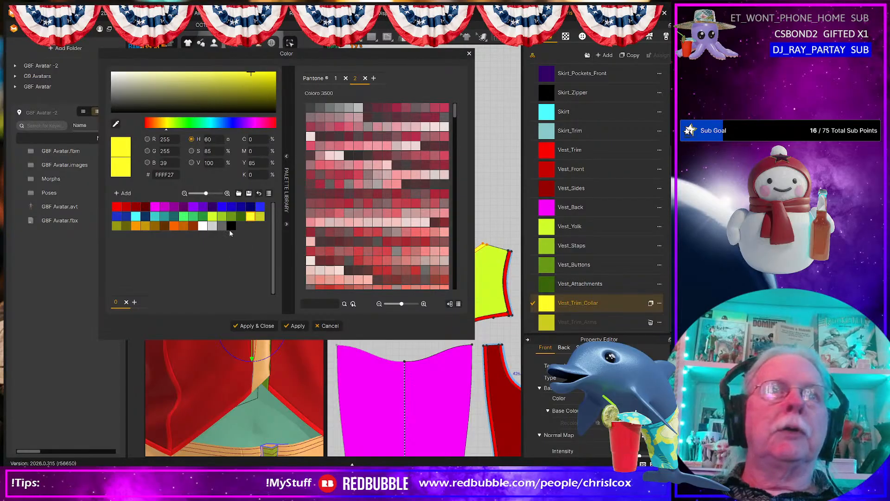
click(126, 226)
click(296, 326)
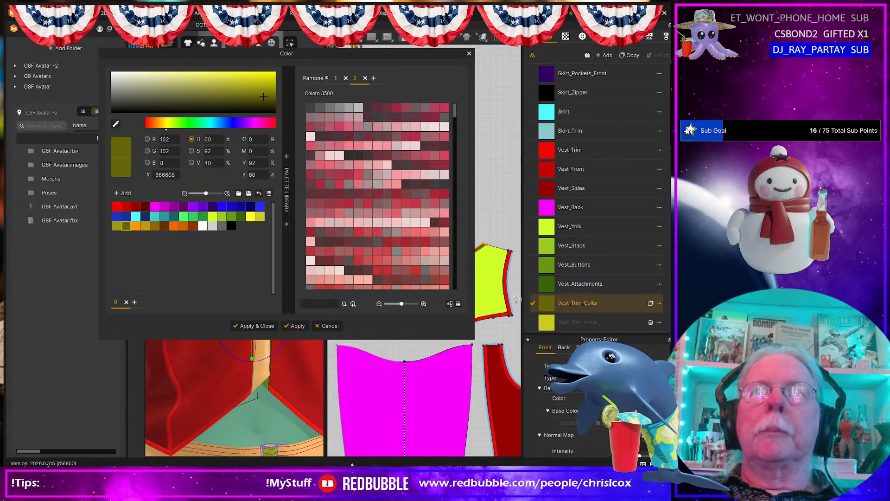
click(259, 328)
middle_drag(487, 315, 319, 287)
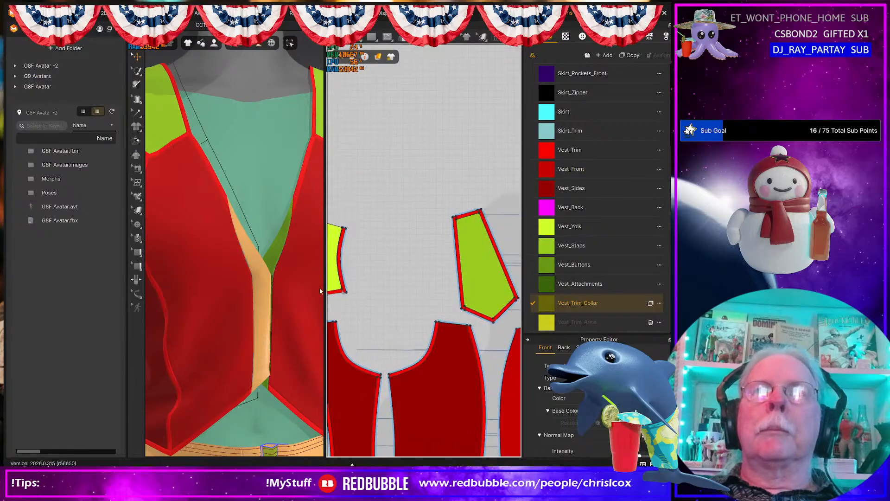
middle_drag(375, 281, 209, 296)
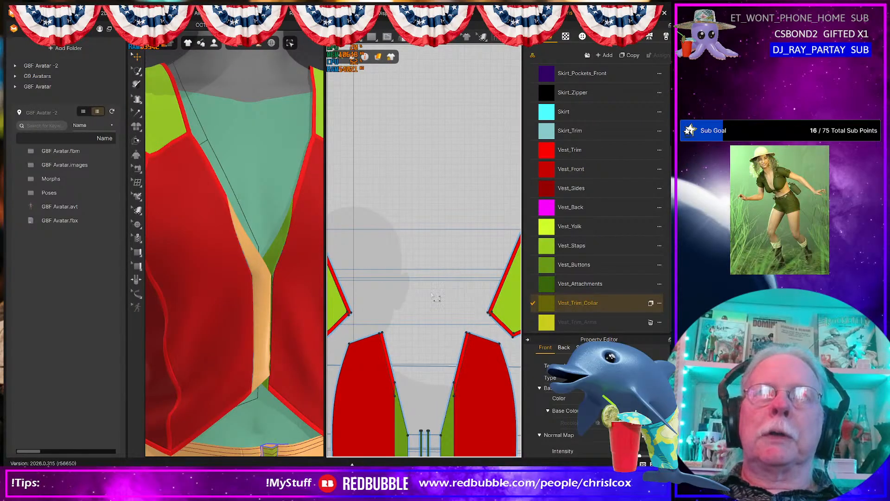
- Assign the Vest_Trim_Collar fabric to the trims along the inner neckline edges of both shoulder strap pieces
drag(546, 306, 496, 300)
drag(552, 305, 344, 294)
- Assign Vest_Trim_Arms to the armhole trims of the first strap, the two neighbouring side panels and the adjacent yoke end
middle_drag(336, 296, 497, 282)
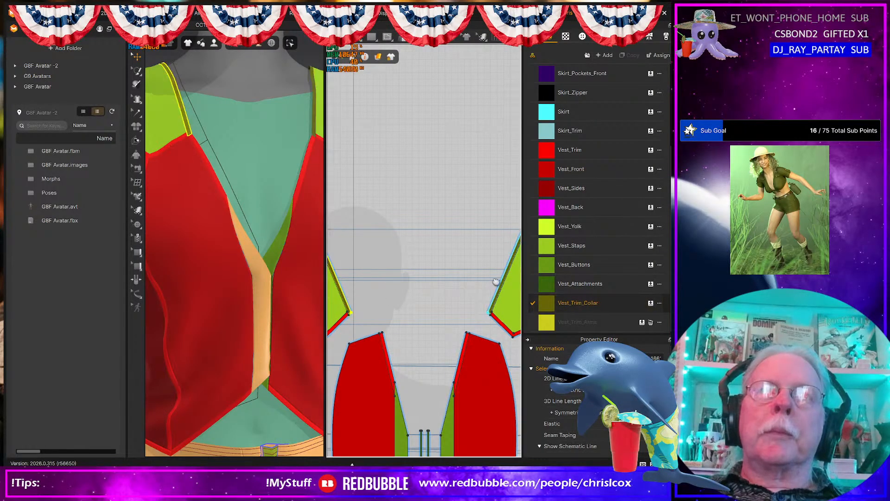
middle_drag(379, 283, 409, 255)
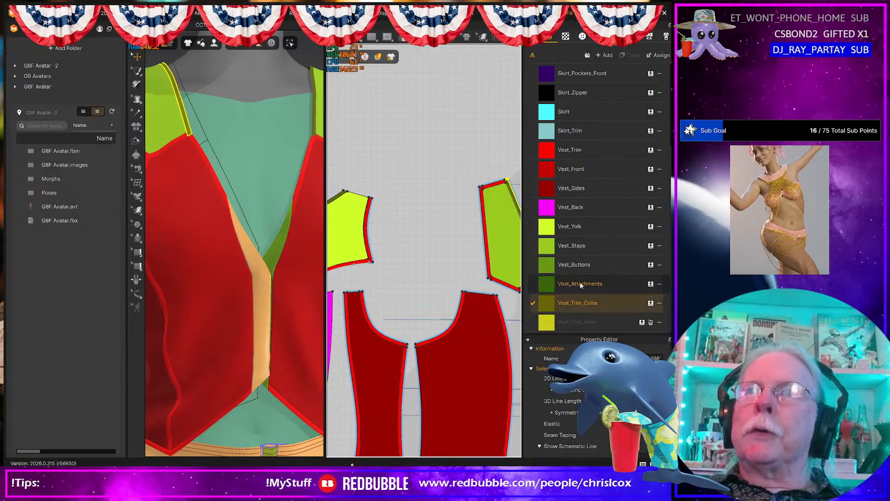
click(581, 323)
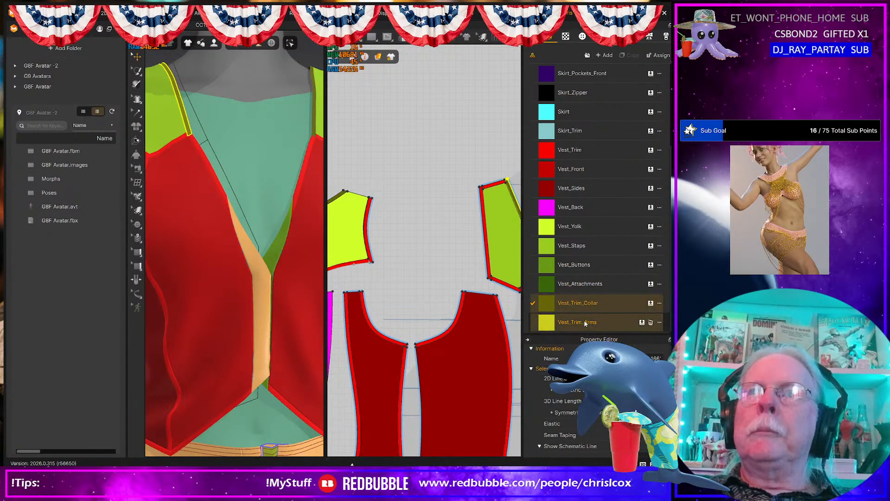
drag(581, 325, 493, 266)
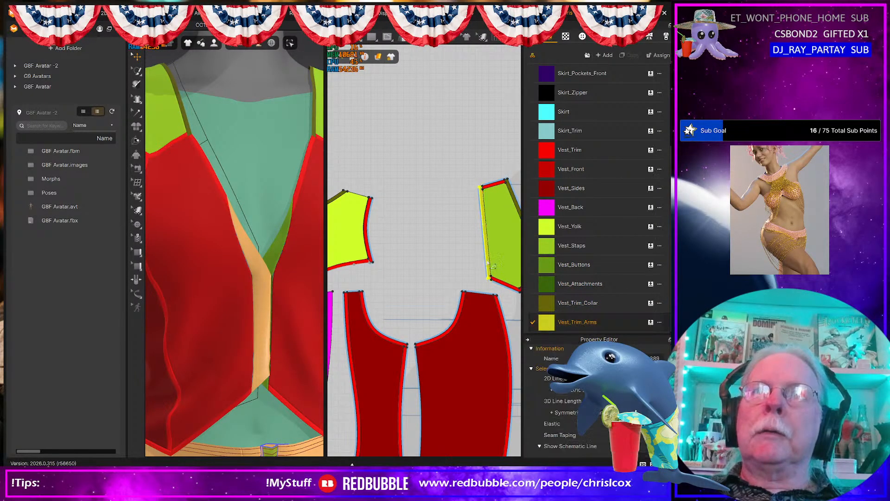
drag(573, 327, 524, 323)
drag(459, 317, 460, 320)
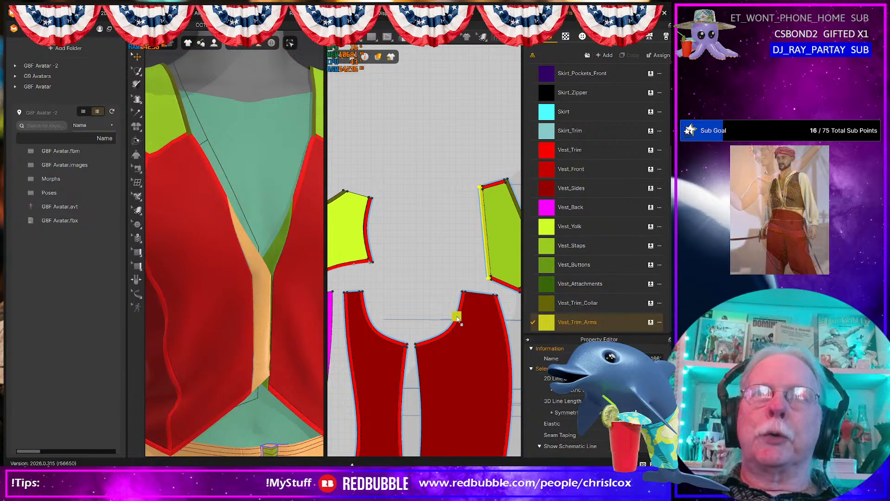
drag(575, 323, 510, 328)
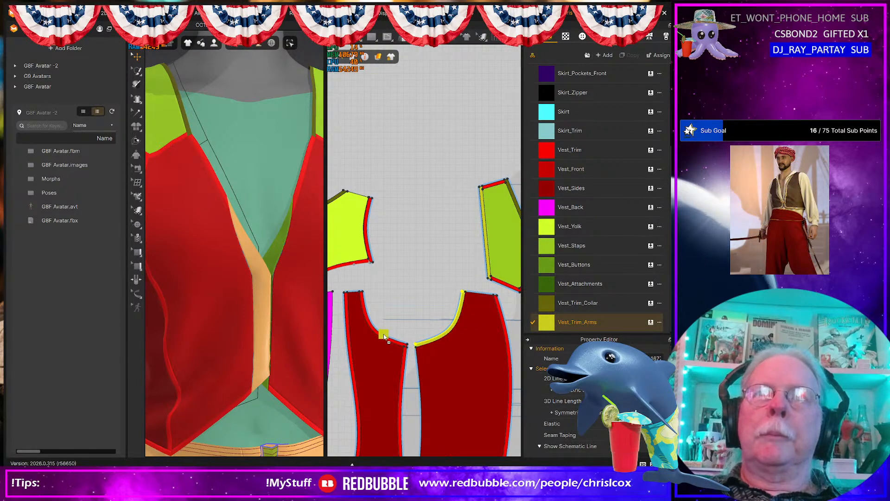
drag(384, 337, 384, 337)
drag(537, 325, 378, 284)
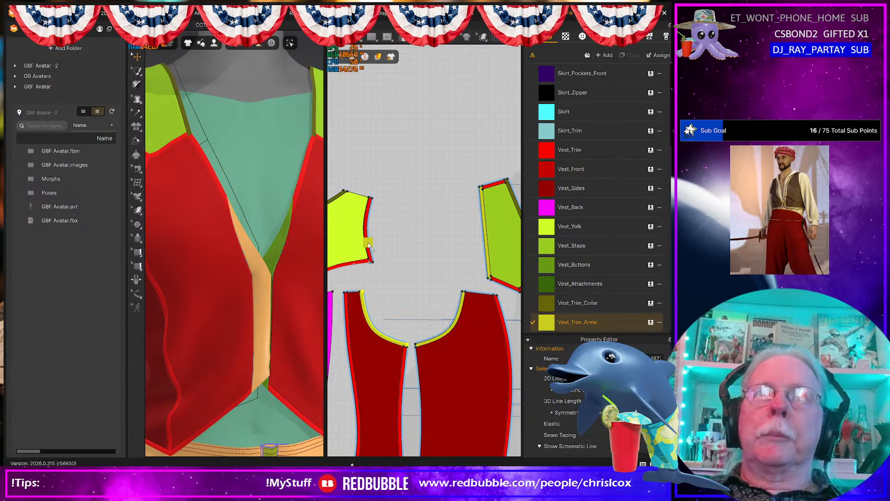
drag(368, 247, 368, 248)
- Realign the trim strip at the yoke's other armhole with the yoke edge and assign the Vest_Trim_Arms fabric to it
middle_drag(370, 269, 409, 276)
scroll(382, 226, up, 5)
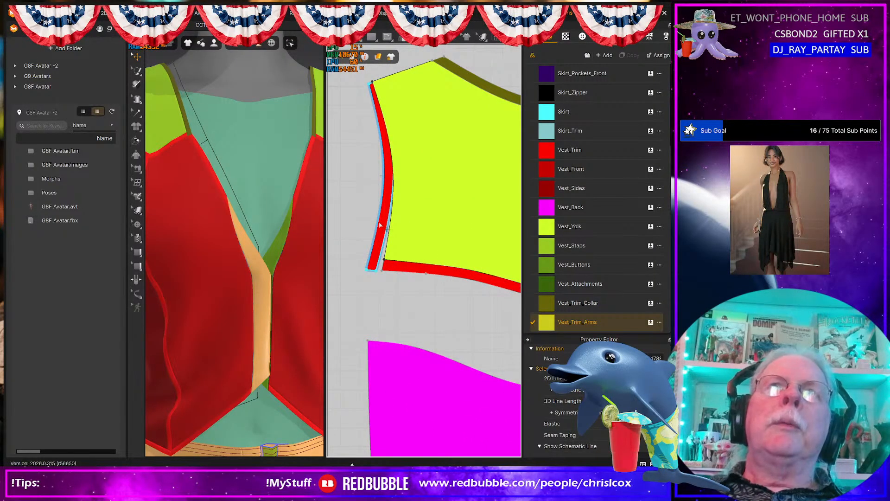
mouse_move(378, 225)
mouse_down()
mouse_move(365, 227)
mouse_move(380, 218)
mouse_up()
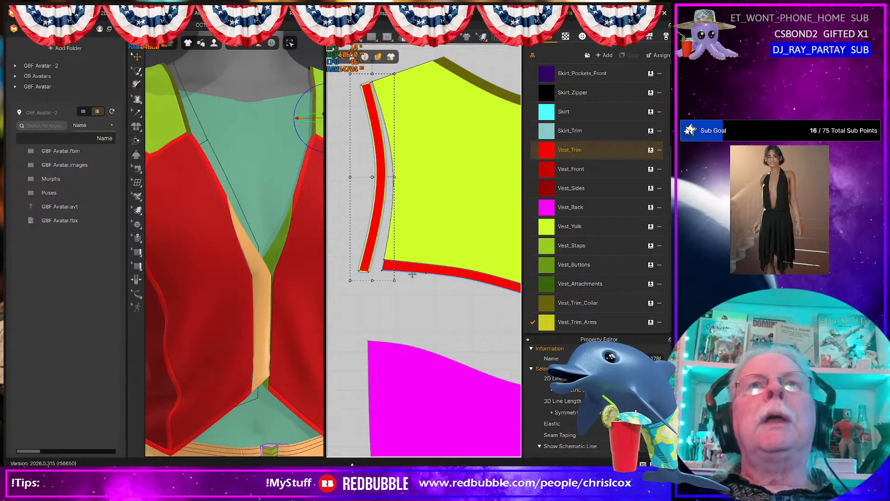
scroll(412, 274, up, 4)
scroll(439, 279, down, 8)
middle_drag(473, 290, 425, 288)
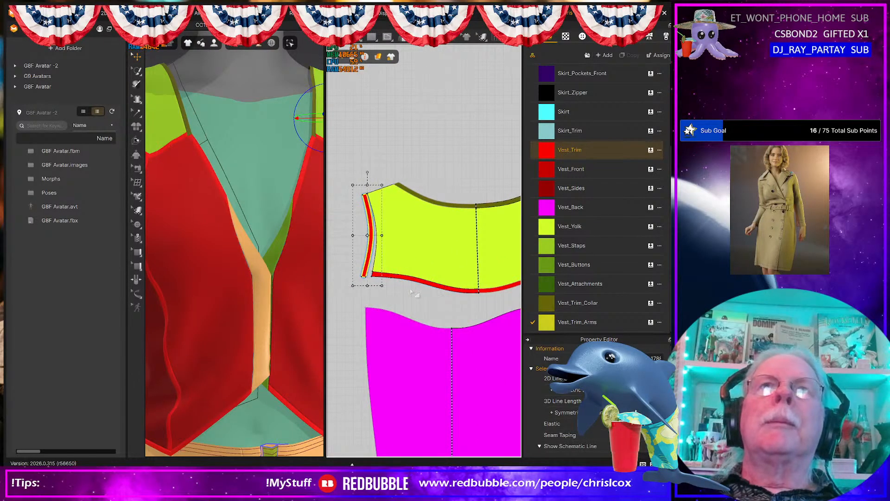
scroll(411, 292, up, 5)
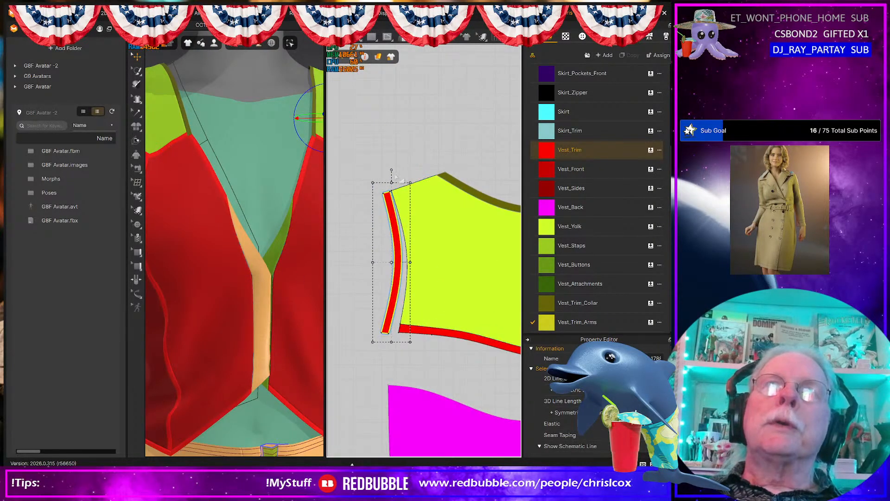
drag(391, 169, 397, 168)
scroll(384, 208, up, 3)
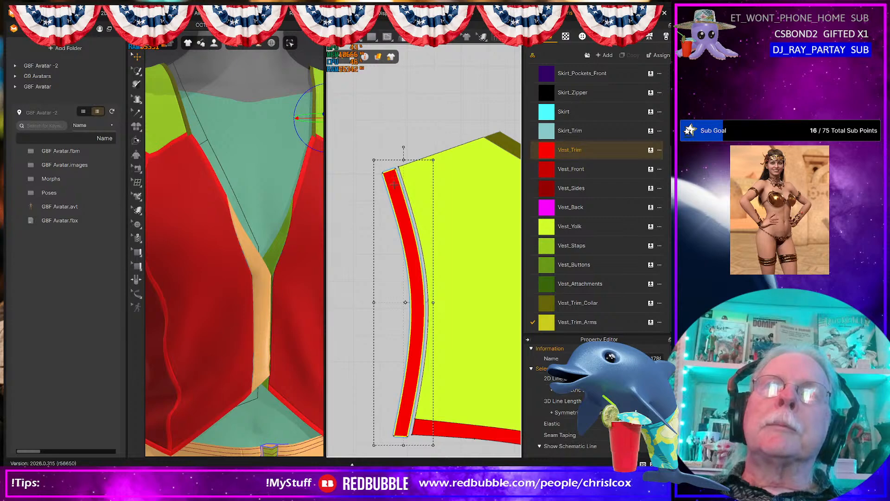
scroll(394, 185, up, 2)
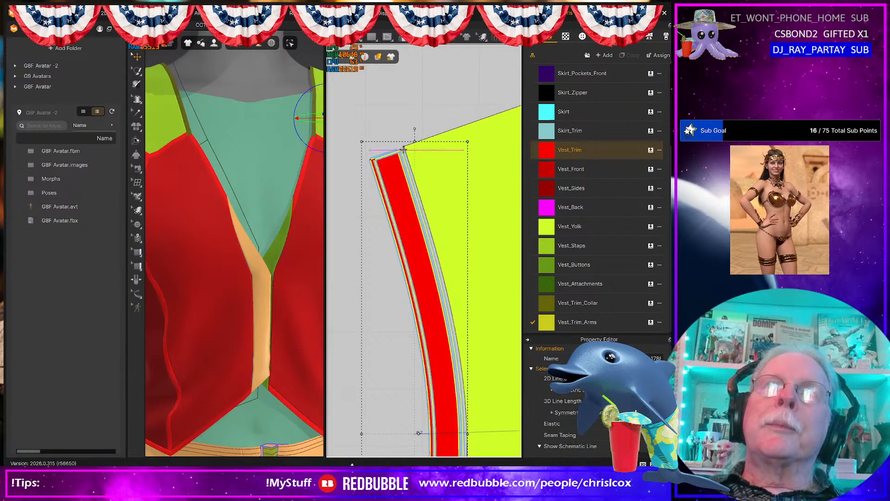
scroll(398, 147, up, 3)
middle_drag(421, 312, 434, 160)
scroll(436, 345, down, 5)
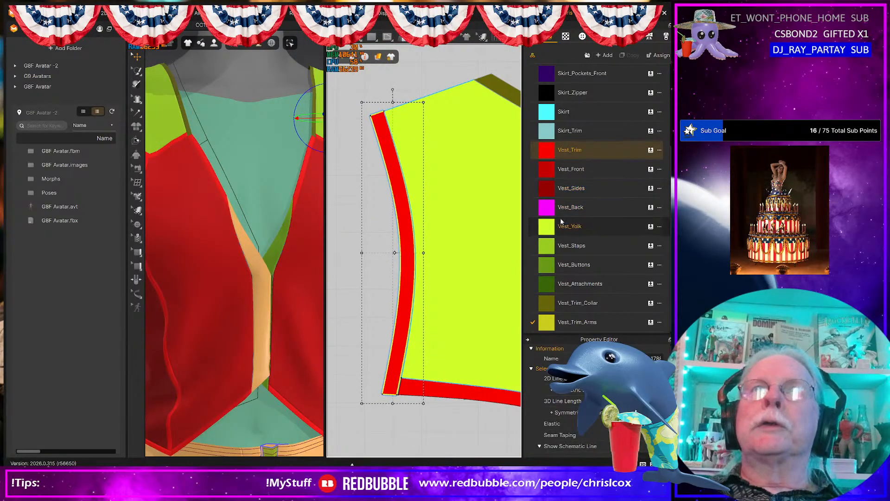
drag(573, 326, 402, 336)
- Assign the Vest_Trim_Arms fabric to the opposite strap's outer trim and the curved armhole trim of the side panel below it
scroll(453, 364, up, 2)
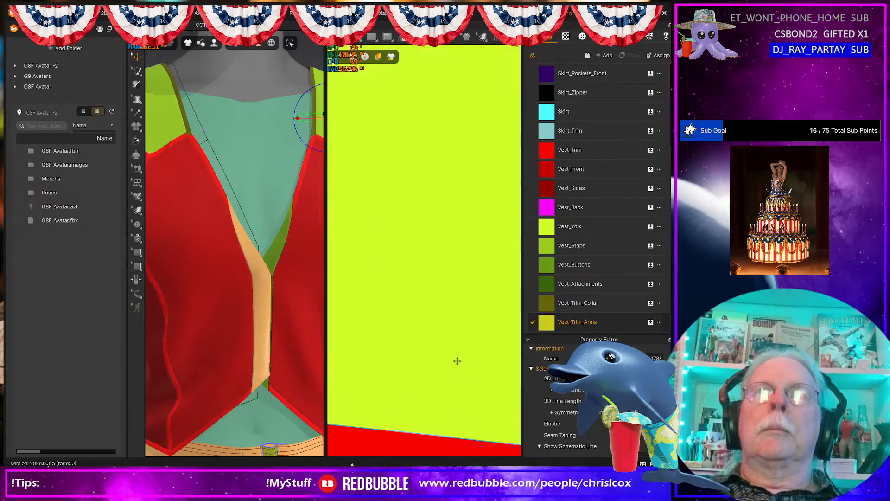
scroll(456, 360, down, 5)
scroll(455, 355, up, 4)
scroll(448, 338, down, 4)
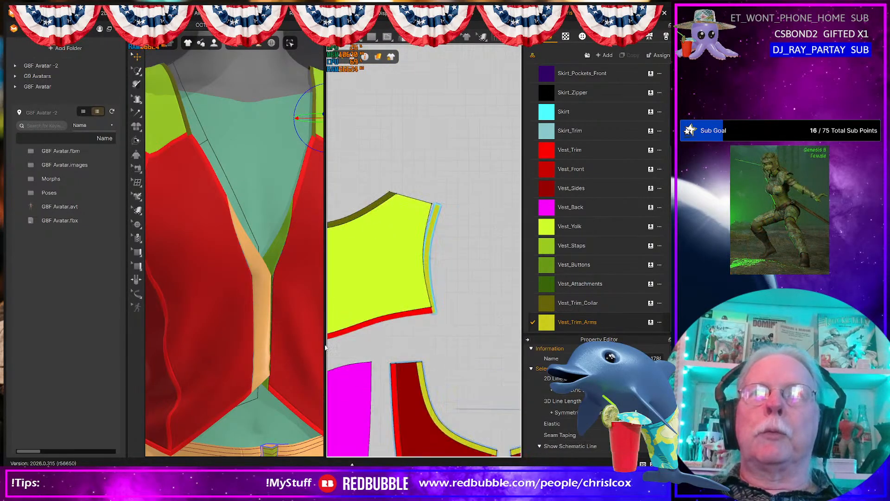
scroll(424, 346, up, 6)
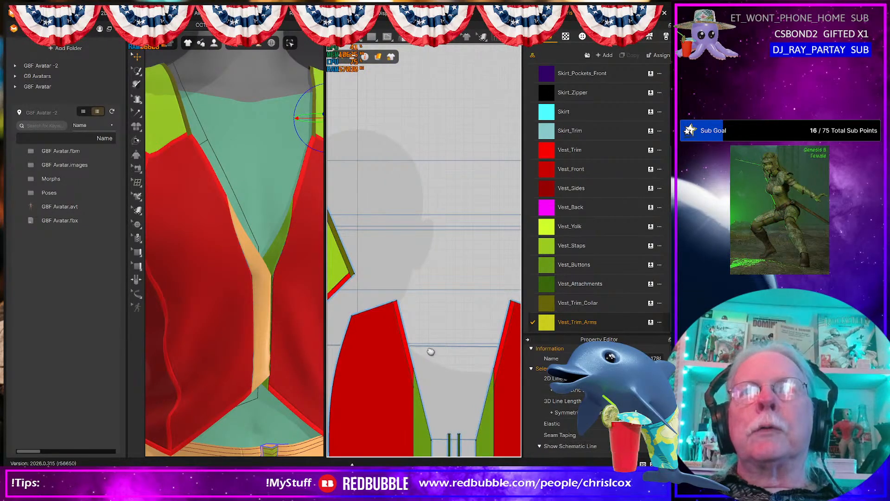
middle_drag(430, 351, 332, 341)
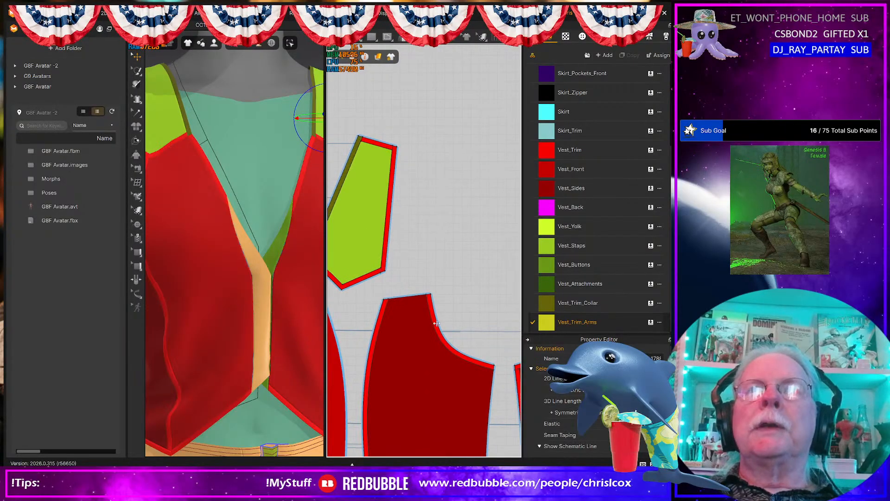
drag(547, 322, 389, 250)
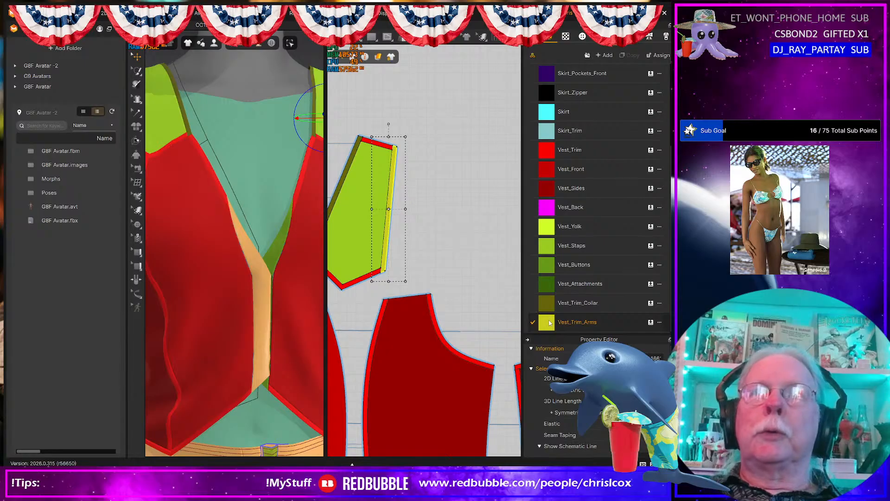
drag(549, 324, 475, 349)
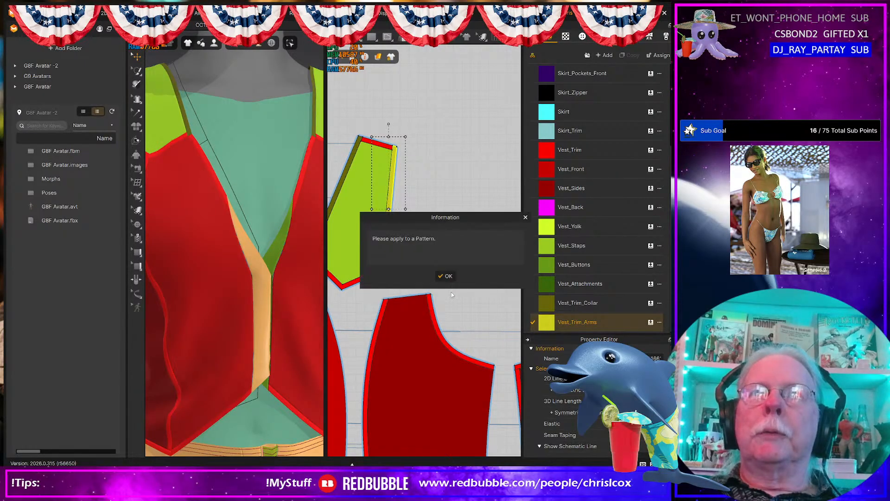
click(445, 276)
drag(560, 328, 468, 357)
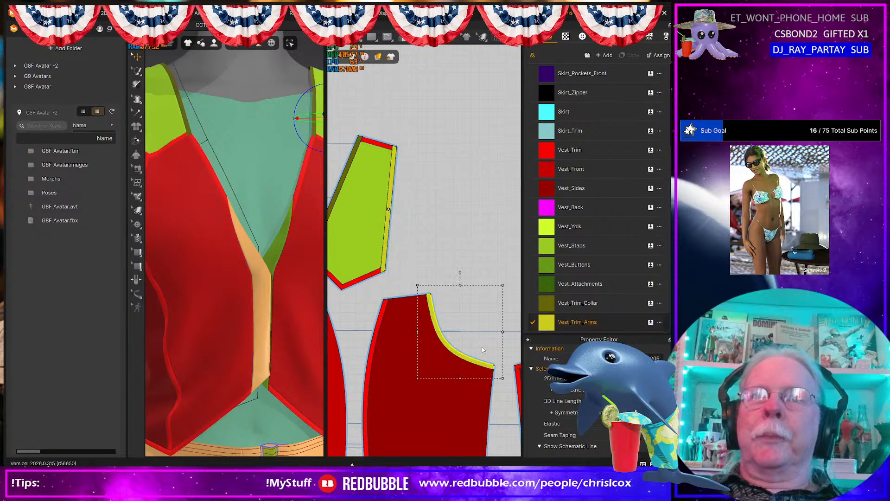
- Assign the Vest_Trim_Arms fabric to the curved armhole trim of the outermost narrow side panel
middle_drag(434, 339, 329, 306)
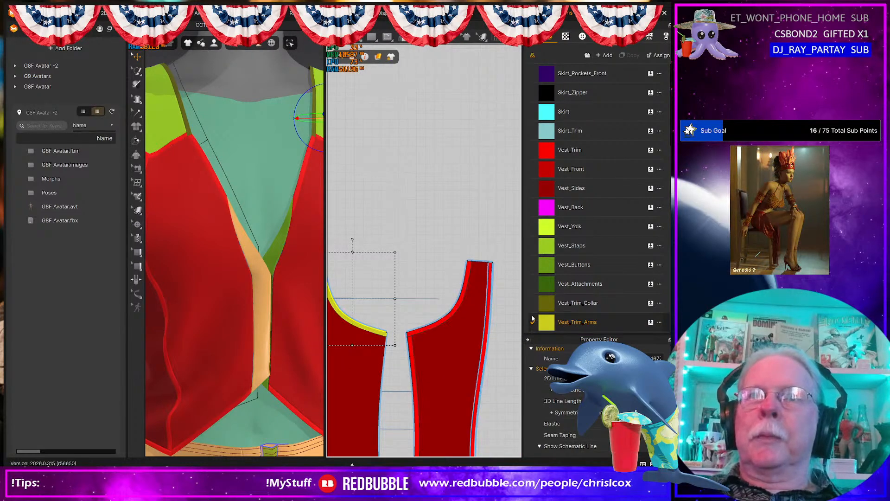
drag(550, 325, 450, 319)
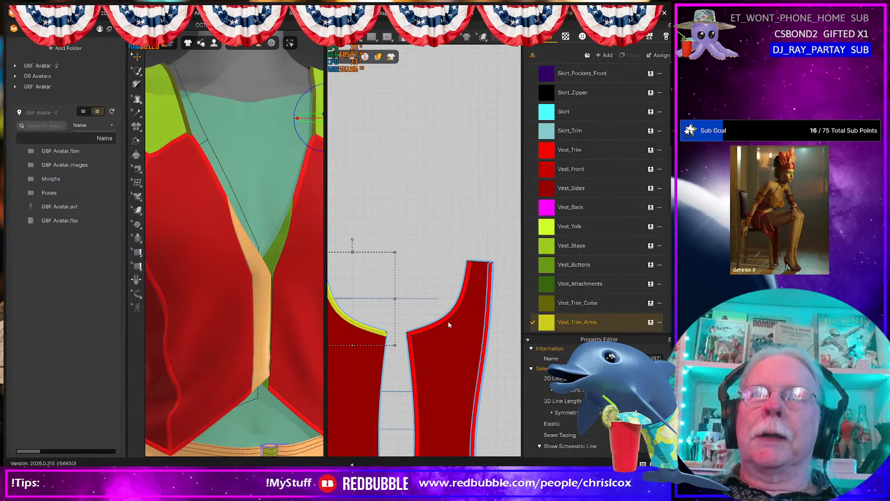
scroll(448, 321, down, 3)
scroll(438, 325, up, 8)
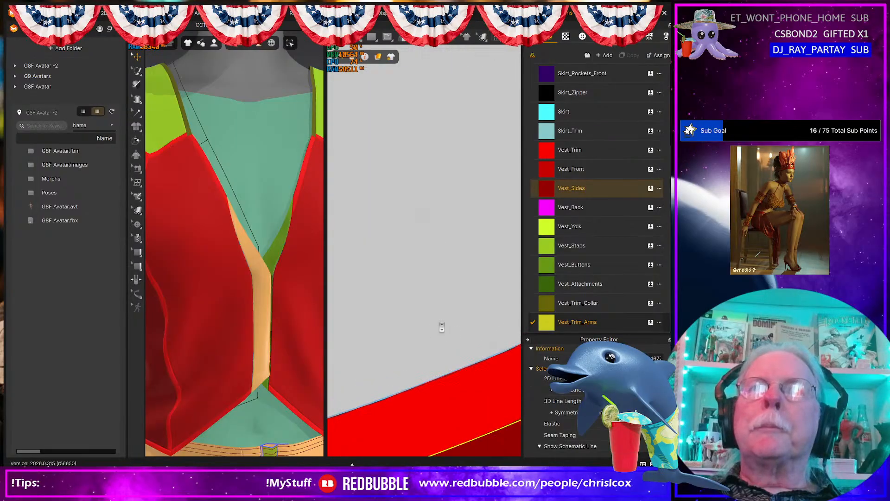
drag(546, 325, 495, 354)
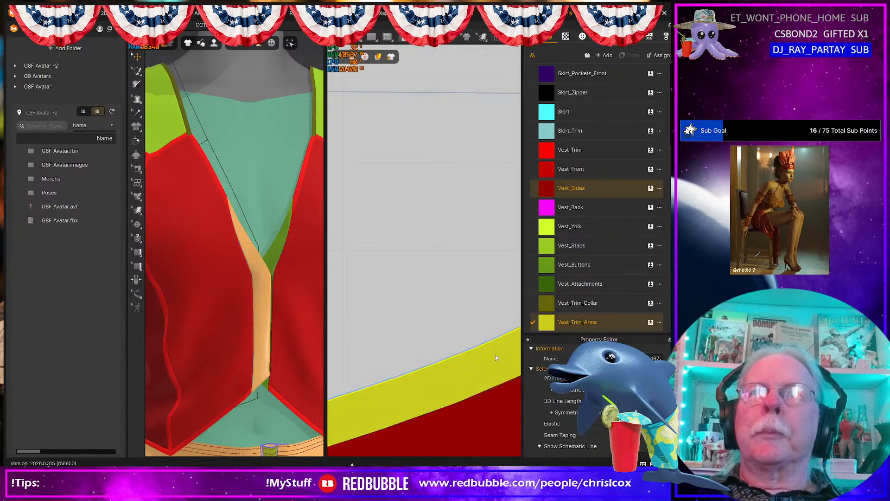
- Open the UV Editor and reset the UV layout to the 2D arrangement
scroll(473, 369, down, 6)
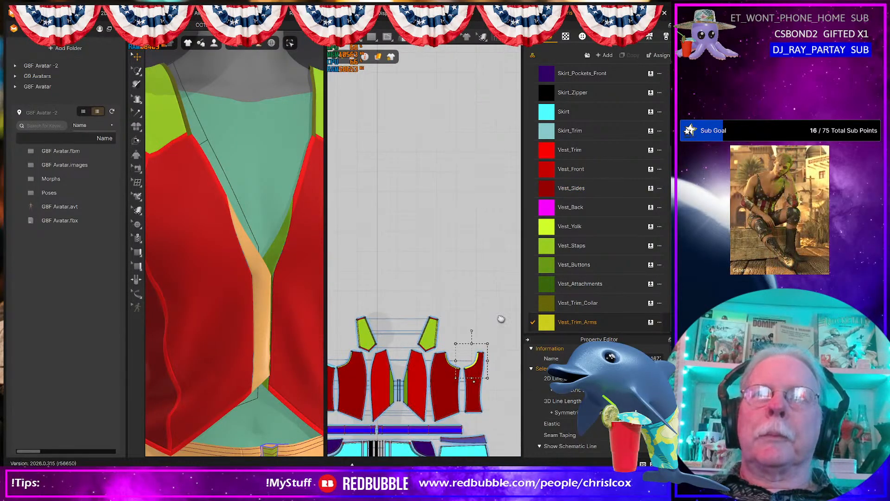
middle_drag(473, 371, 503, 288)
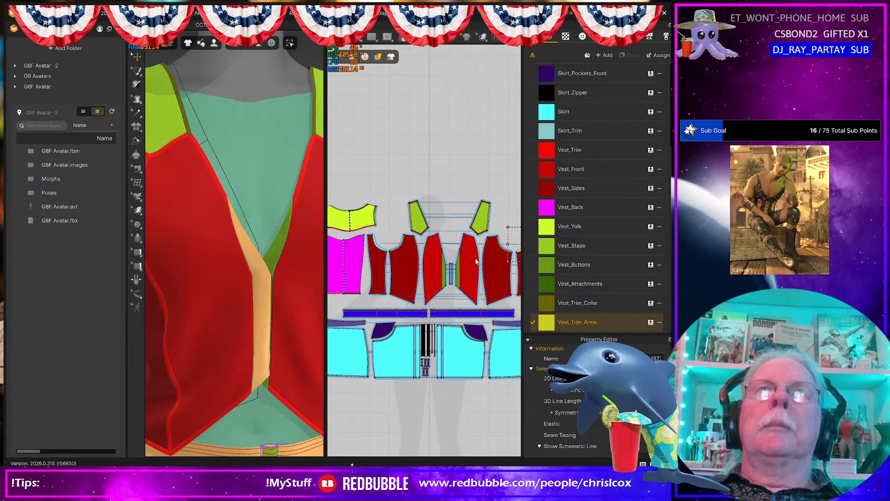
click(477, 289)
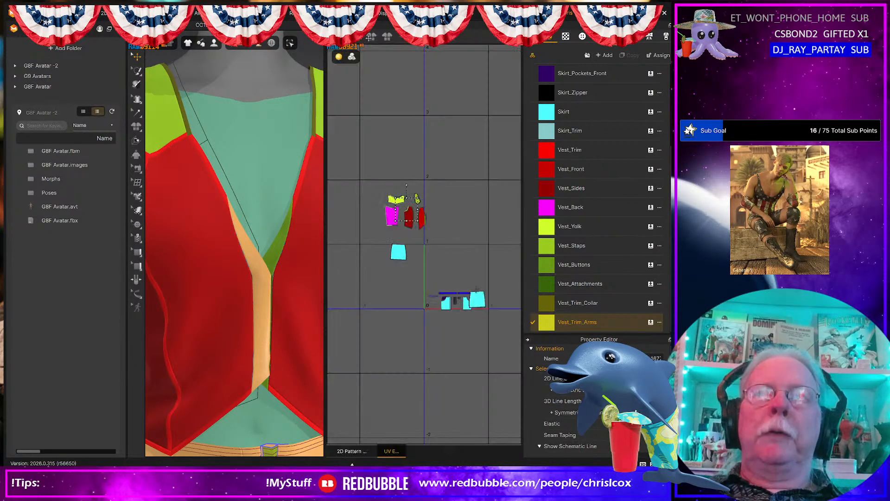
right_click(450, 356)
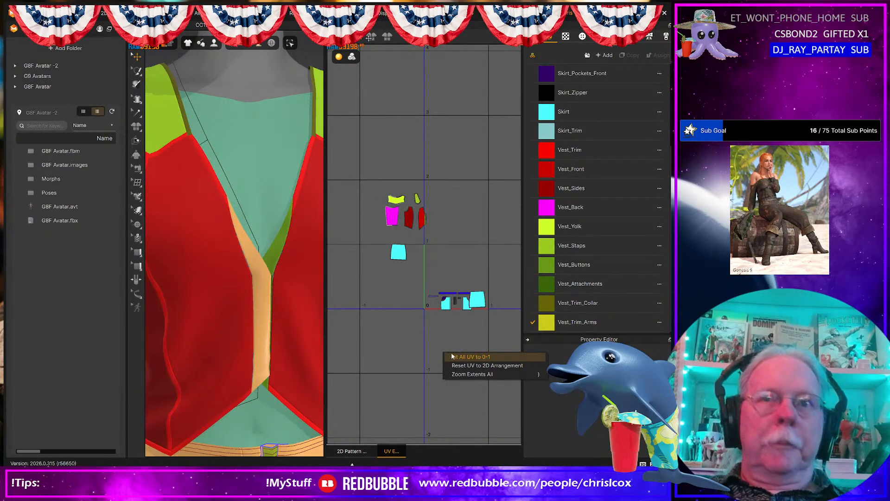
click(475, 367)
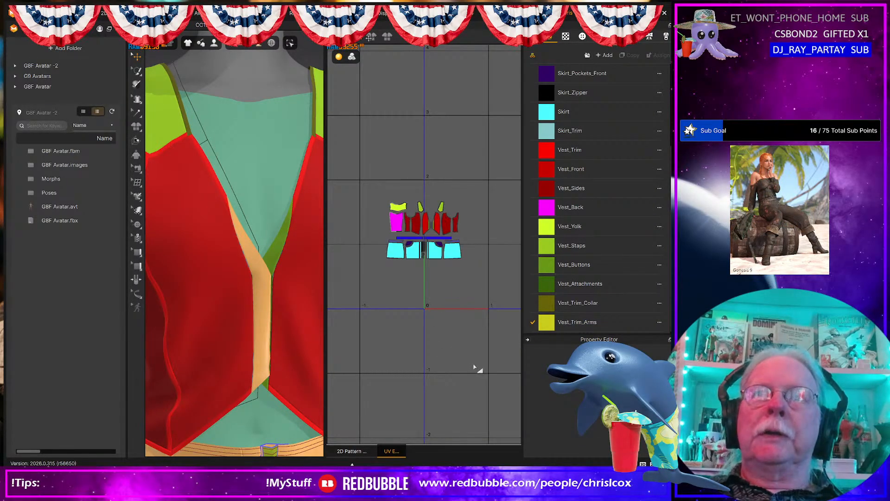
- Fit all UVs to 0-1 using a relative UV coordinate of 0.010, and return to the 2D pattern view
right_click(474, 367)
click(493, 367)
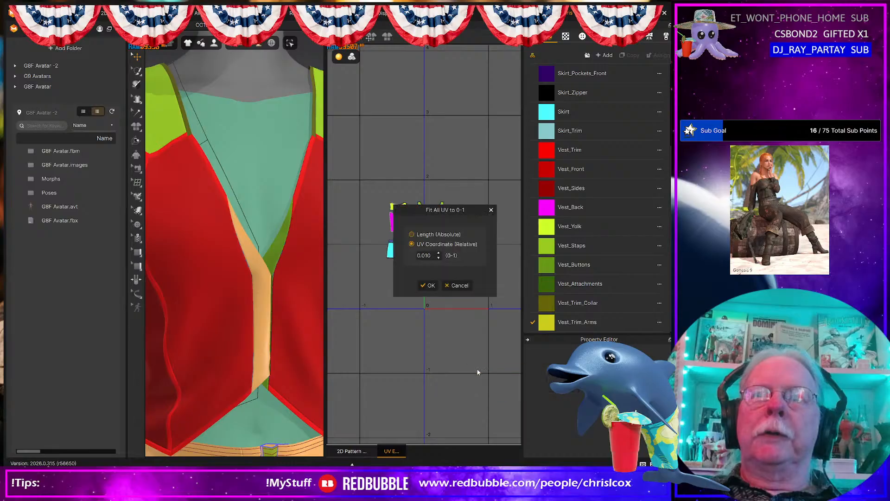
click(429, 286)
scroll(457, 333, up, 5)
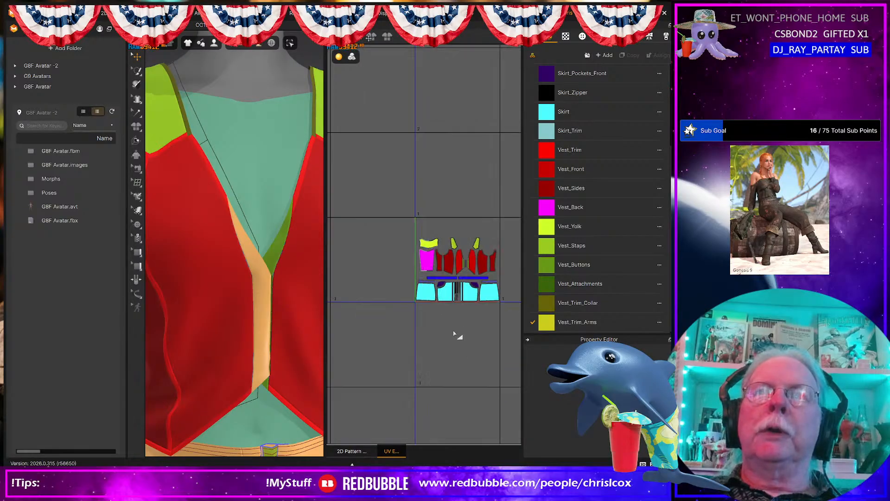
middle_drag(447, 333, 426, 355)
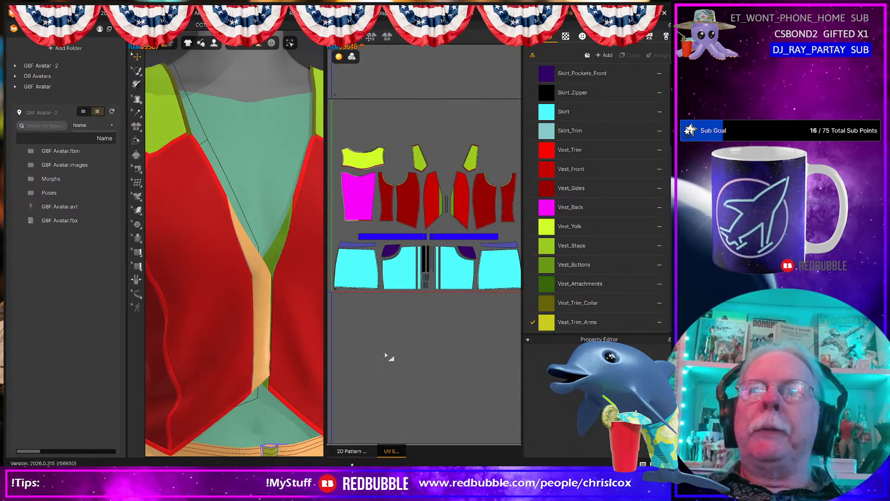
scroll(399, 336, down, 5)
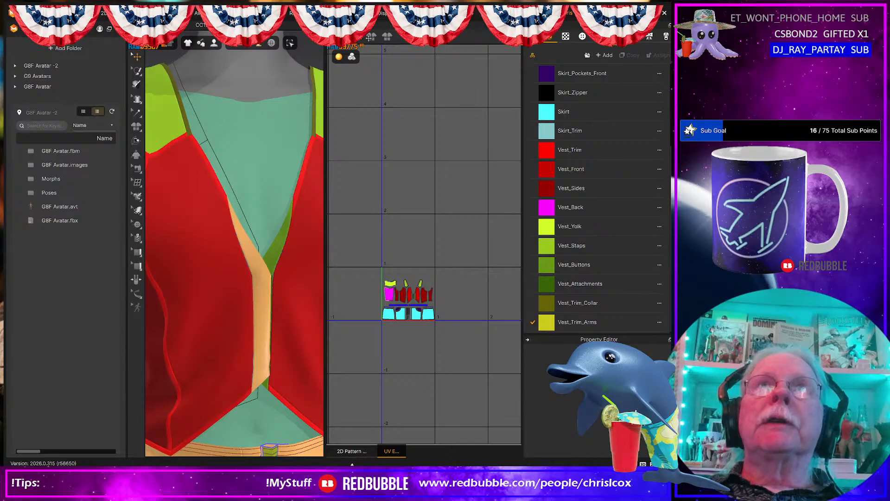
click(370, 451)
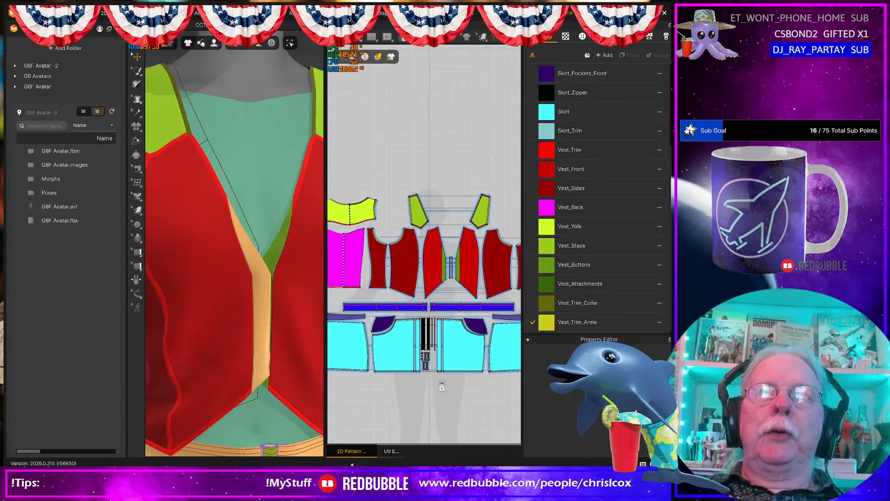
- Select all pattern pieces in the 2D pattern view and set the garment rendering style to Wireframe
scroll(444, 378, down, 3)
scroll(443, 378, down, 2)
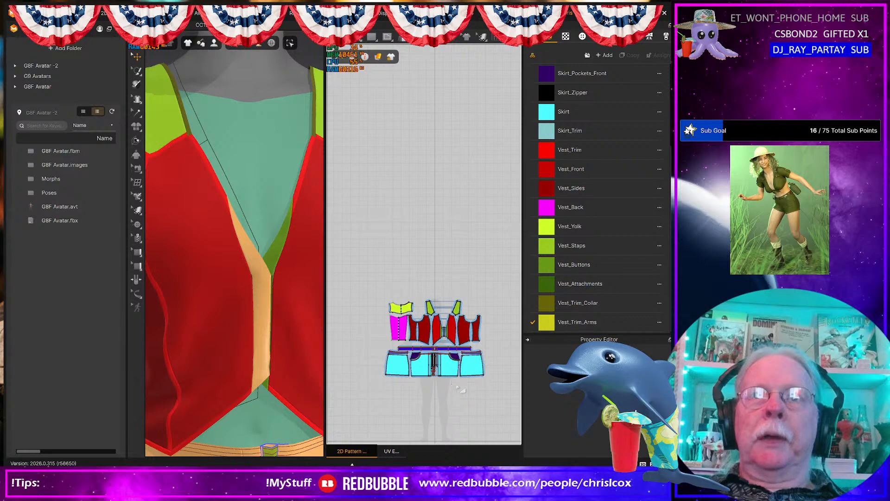
drag(497, 399, 347, 273)
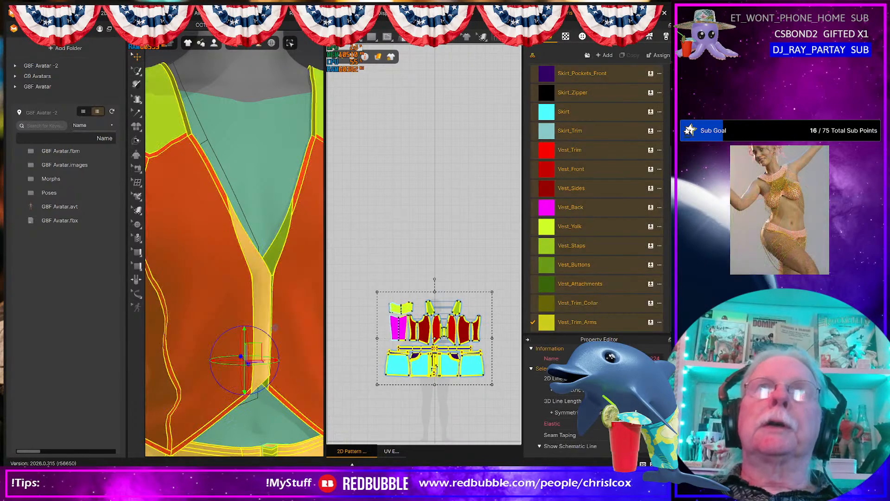
mouse_move(378, 57)
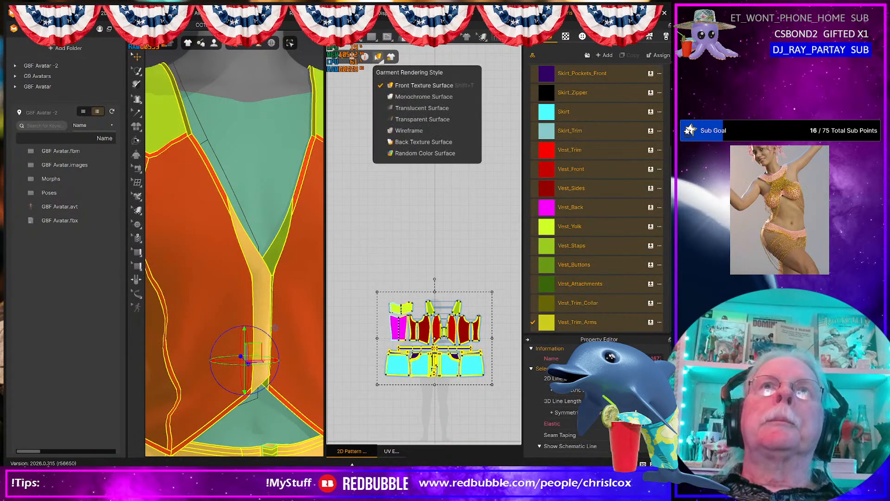
click(408, 130)
- Examine the mesh wireframe of the vest panels, front plackets, waistband and skirt zipper pieces for irregular topology
scroll(416, 331, up, 5)
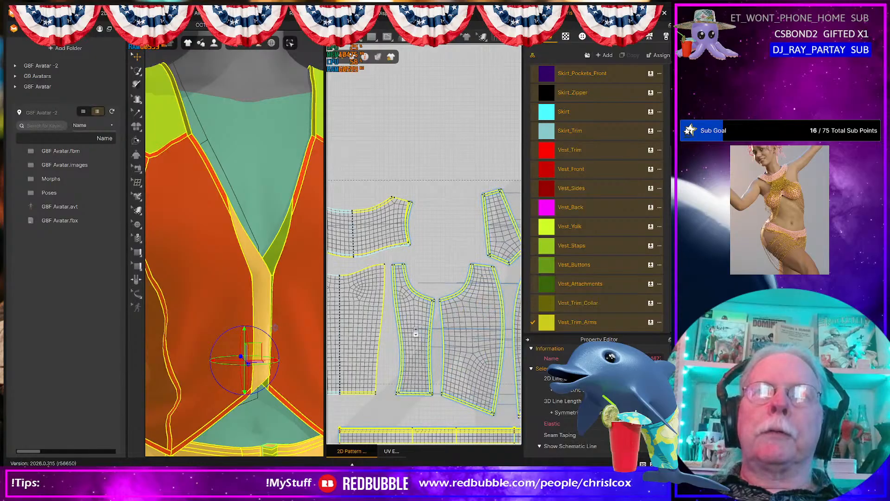
scroll(416, 332, up, 2)
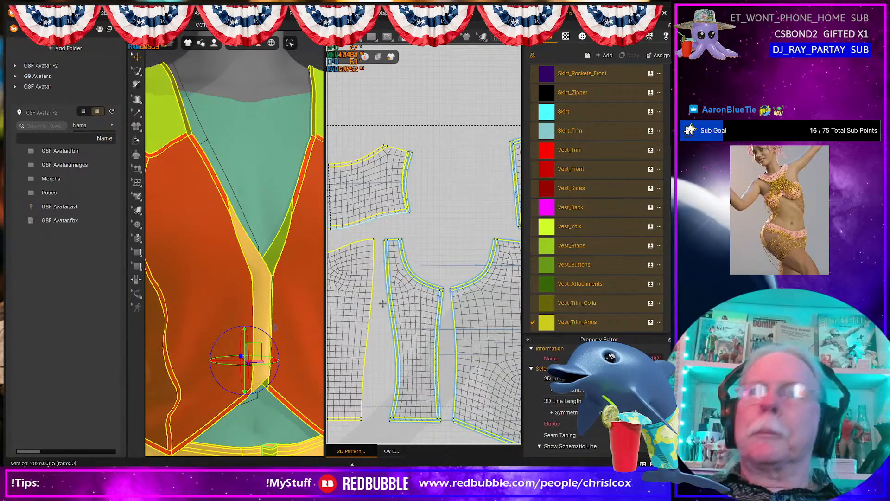
middle_drag(482, 334, 377, 242)
scroll(457, 304, up, 4)
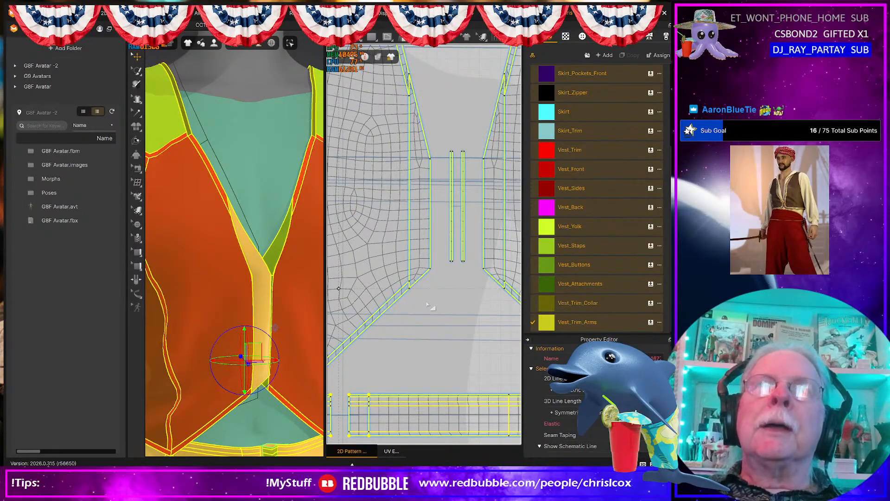
scroll(429, 306, down, 2)
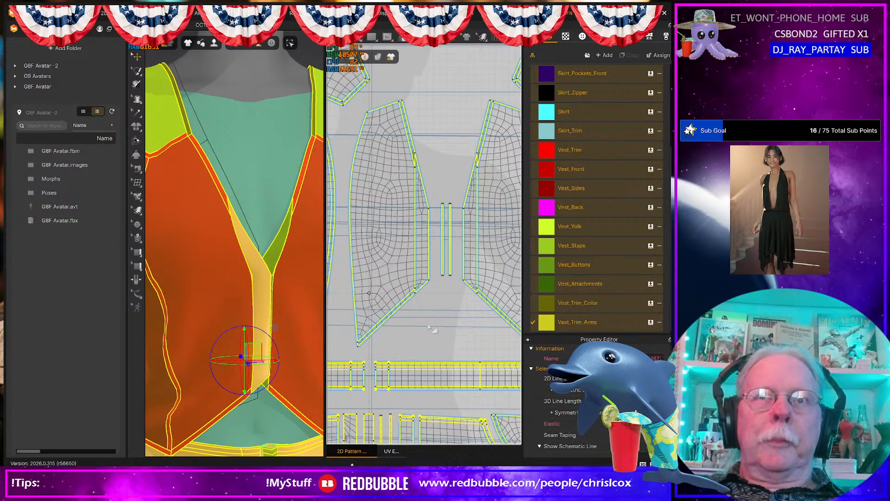
scroll(429, 327, down, 2)
scroll(431, 329, down, 4)
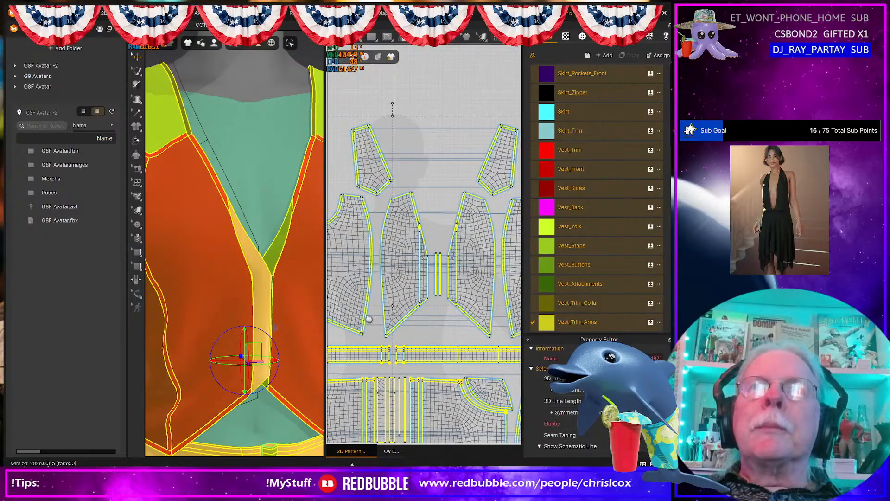
middle_drag(383, 292, 463, 274)
scroll(389, 299, down, 2)
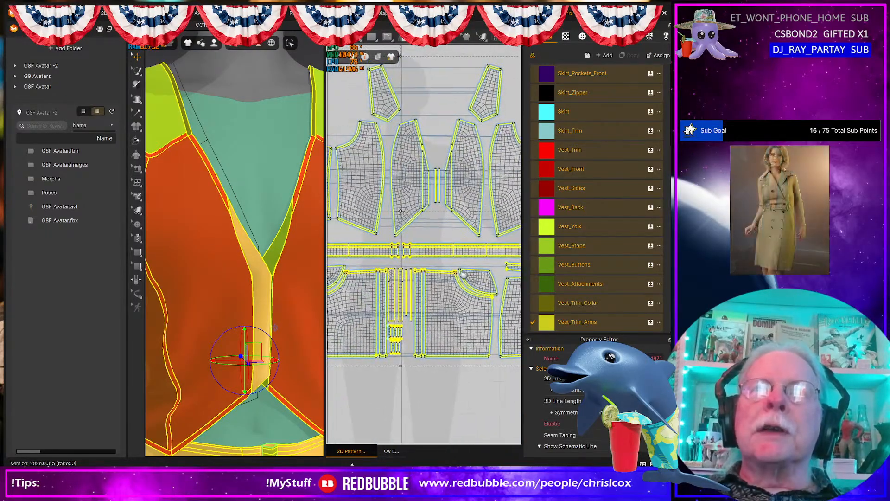
middle_drag(406, 306, 440, 313)
scroll(440, 313, up, 4)
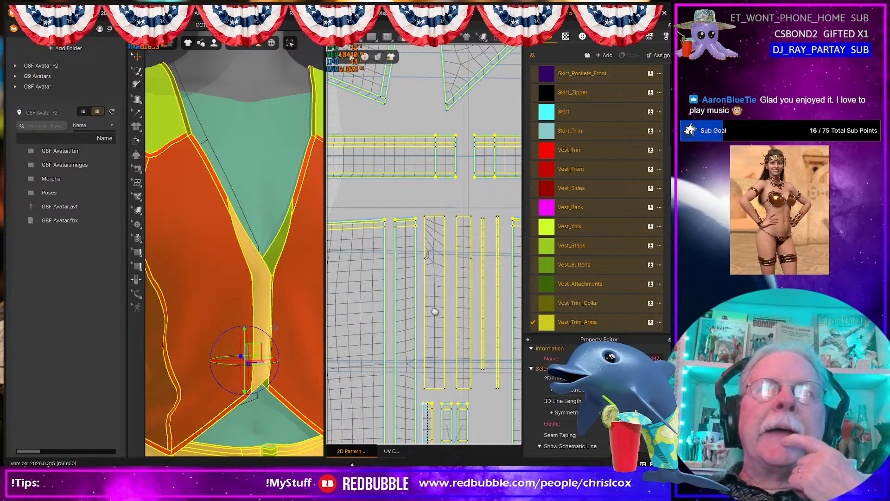
middle_drag(463, 315, 499, 315)
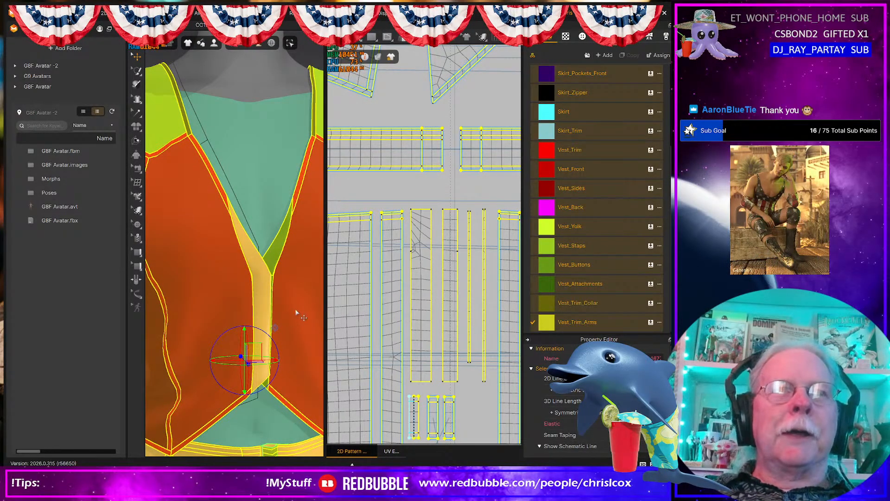
middle_drag(282, 319, 281, 198)
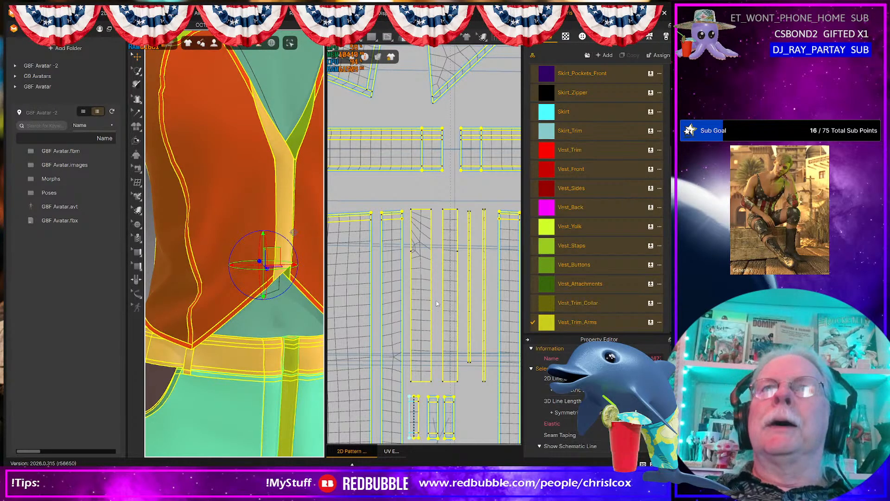
scroll(443, 305, down, 5)
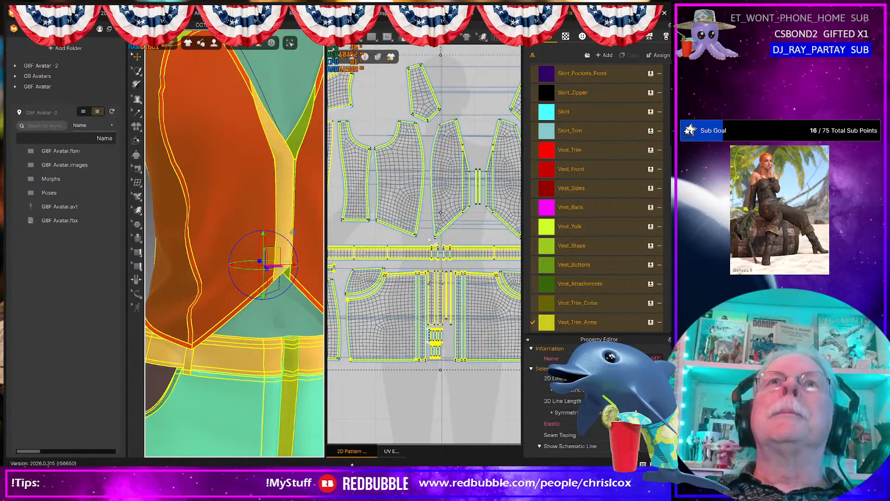
middle_drag(407, 395, 426, 395)
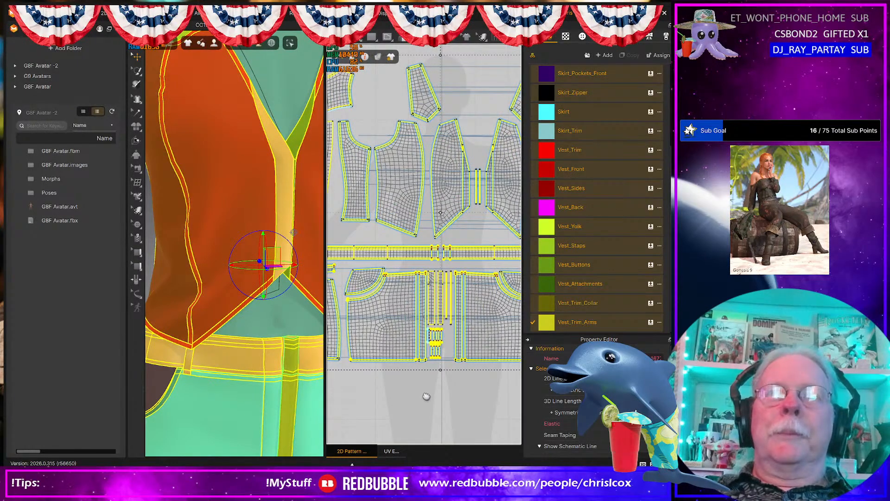
- Offset the slanted upper and lower edges of the vest's front button placket as internal lines at a distance of 5 mm
scroll(481, 253, up, 5)
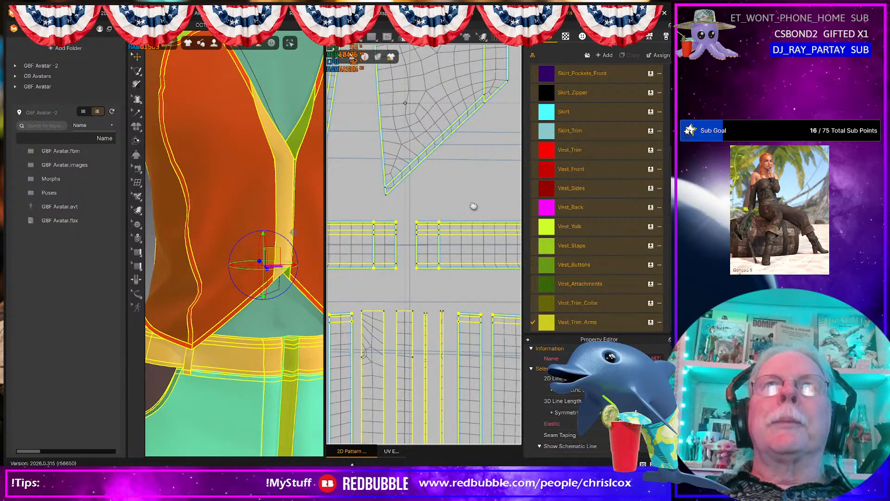
middle_drag(453, 230, 404, 351)
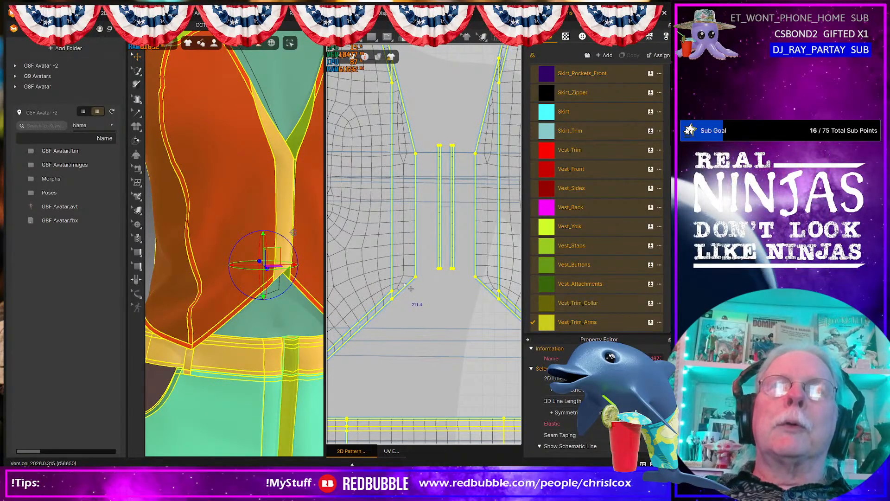
click(414, 136)
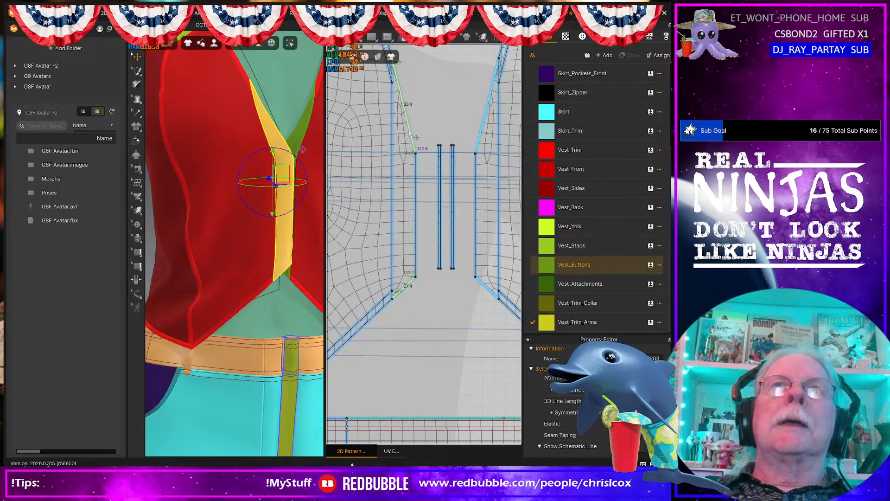
right_click(410, 133)
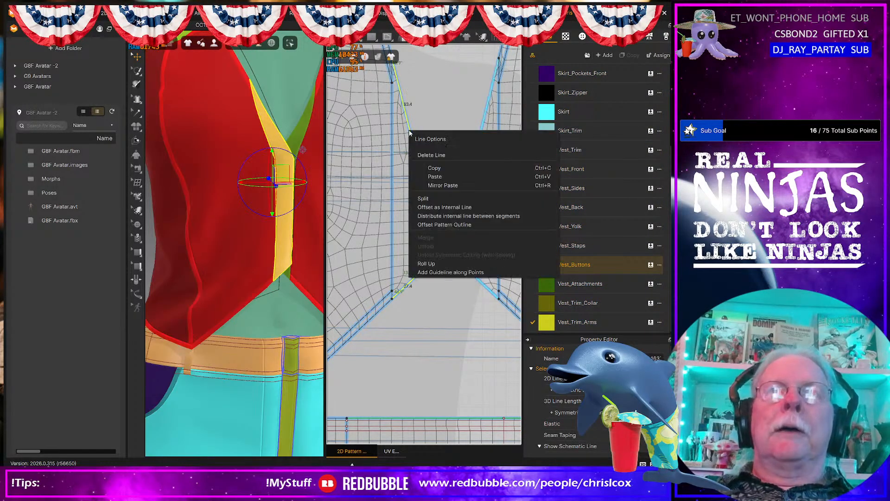
click(443, 207)
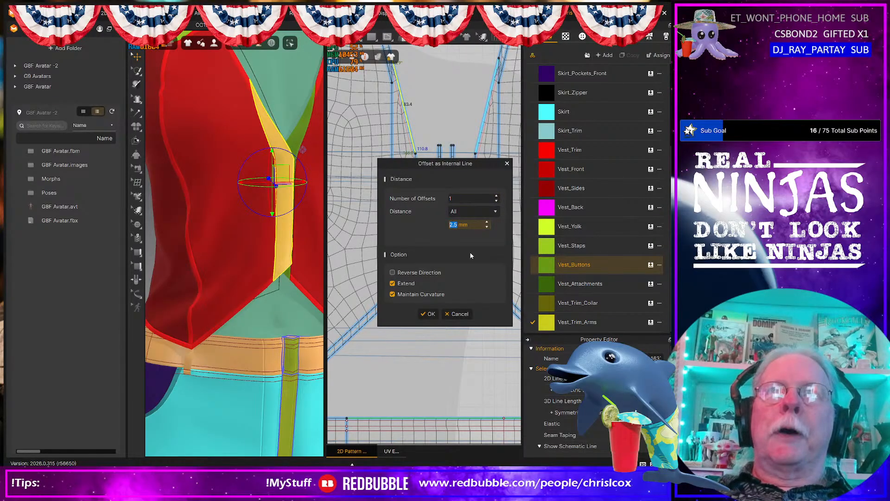
text(5)
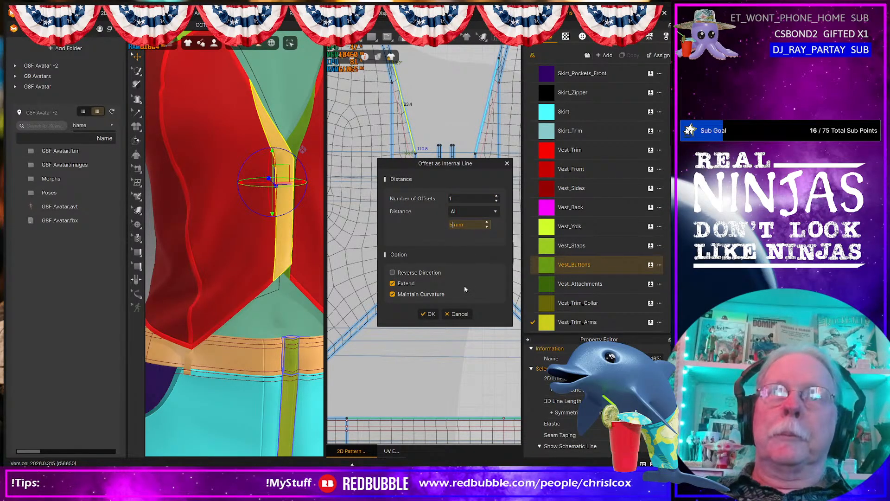
click(426, 314)
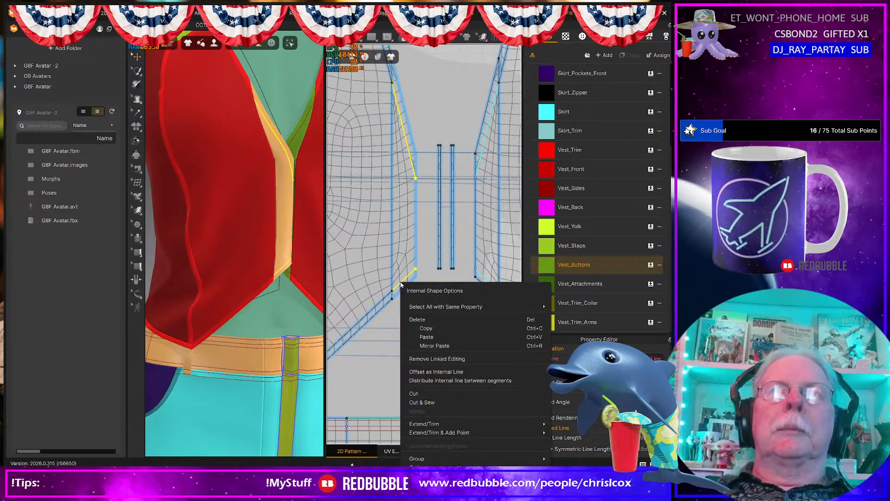
- Cut and sew the front placket along the new offset internal lines
right_click(401, 285)
click(421, 403)
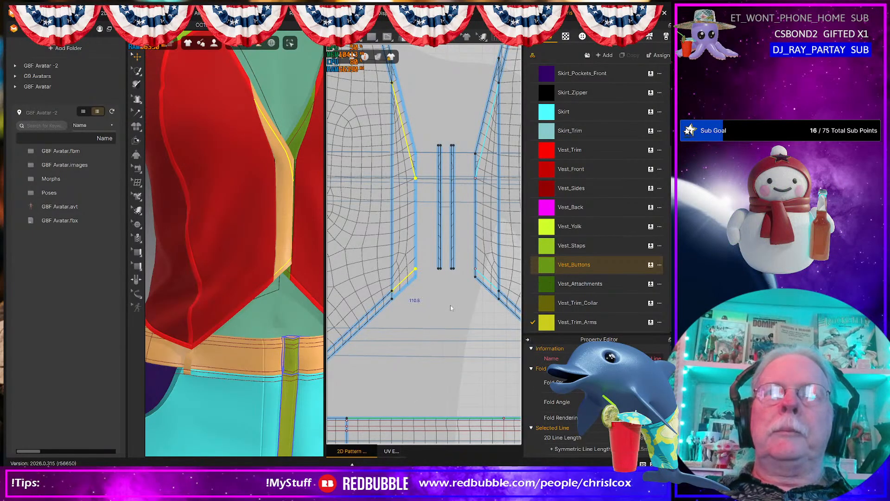
click(450, 306)
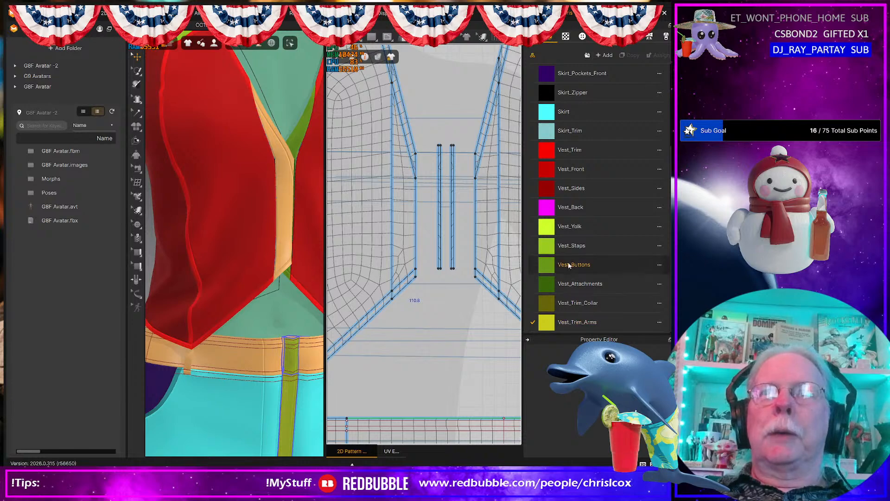
- Assign the Vest_Trim fabric to the narrow upper and lower strips cut from both front plackets
click(546, 153)
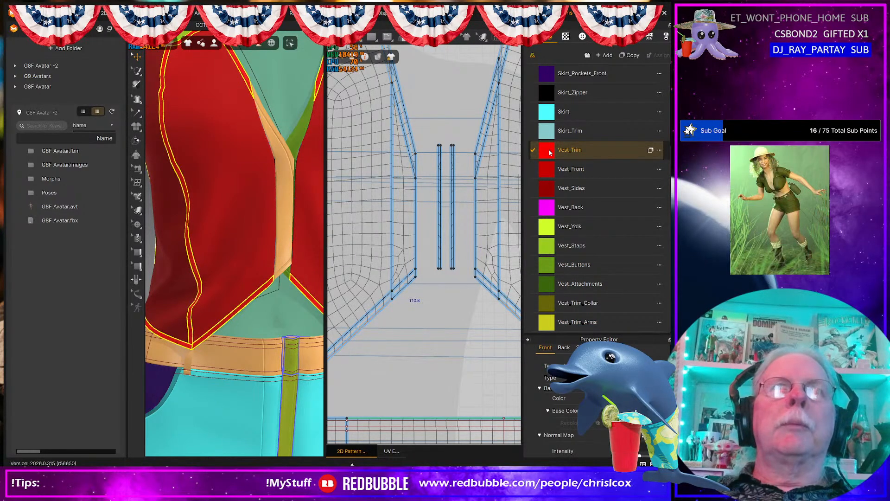
drag(550, 153, 406, 285)
drag(552, 153, 408, 128)
drag(551, 154, 482, 140)
drag(550, 153, 489, 289)
- Check the vest trim and the waistband's front closure piece on the avatar, and save the project
scroll(273, 334, down, 8)
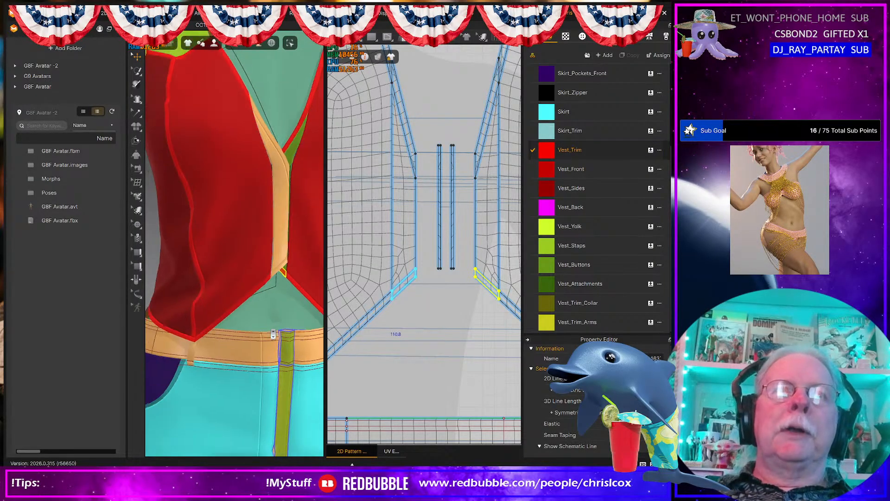
scroll(267, 326, down, 4)
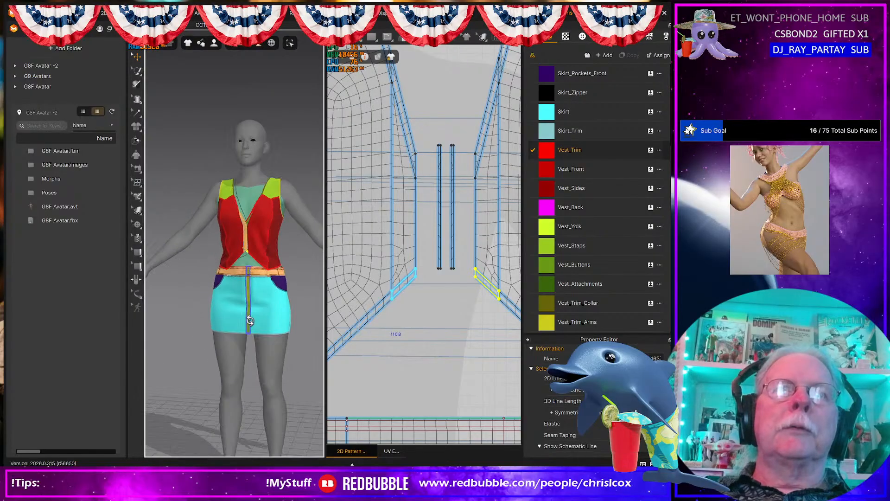
scroll(257, 325, up, 10)
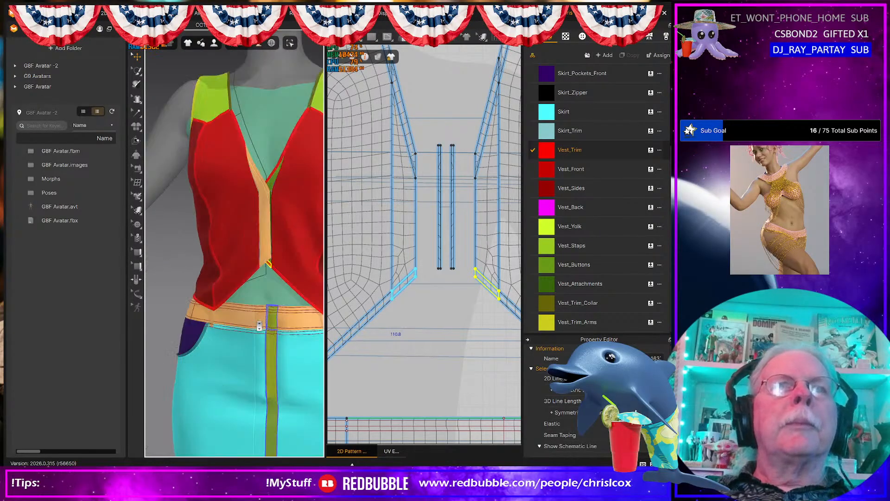
right_drag(207, 272, 244, 324)
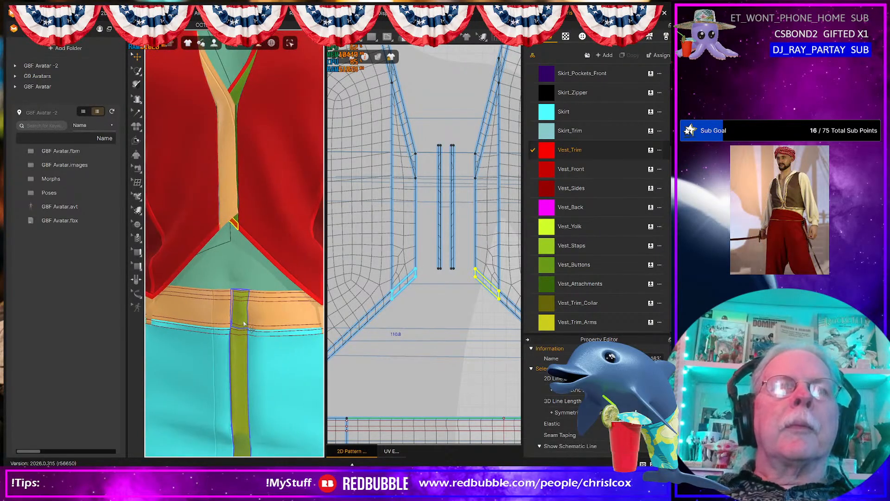
click(241, 313)
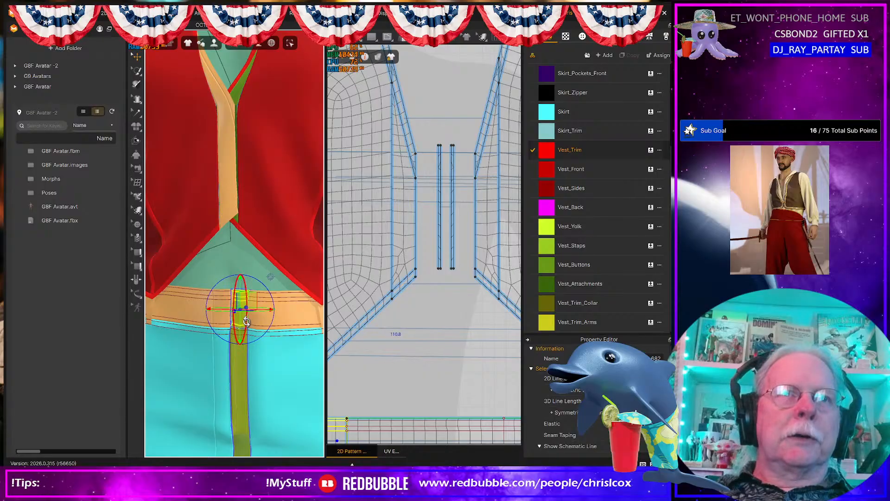
scroll(270, 277, up, 3)
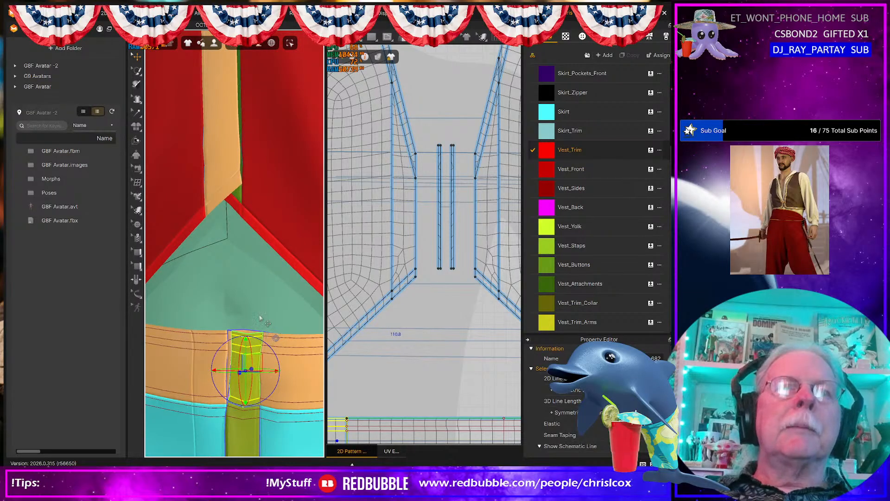
middle_drag(240, 222, 251, 221)
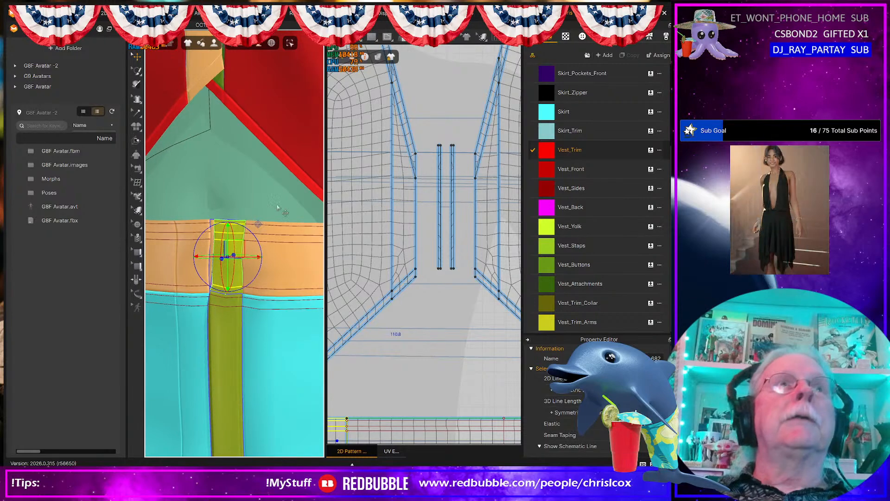
key(ctrl+s)
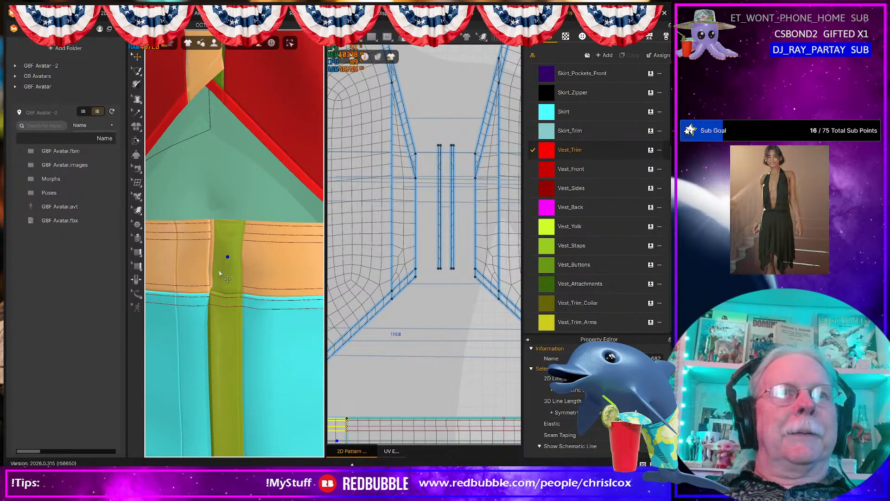
- Inspect the front closure strip where the waistband meets the skirt and compare it with the matching 2D patterns
click(221, 274)
scroll(221, 276, up, 2)
right_drag(222, 276, 266, 280)
right_drag(196, 312, 209, 301)
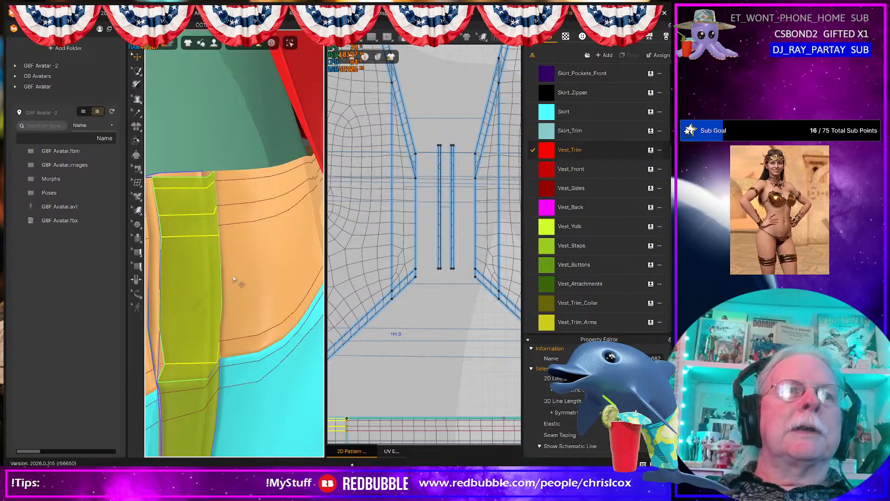
middle_drag(235, 279, 264, 175)
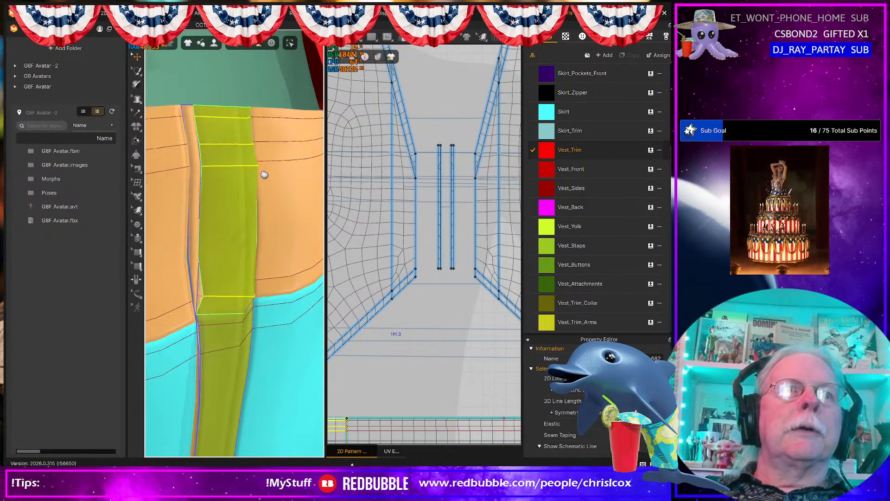
mouse_move(263, 321)
right_down()
mouse_move(251, 331)
mouse_move(266, 318)
mouse_move(258, 308)
right_up()
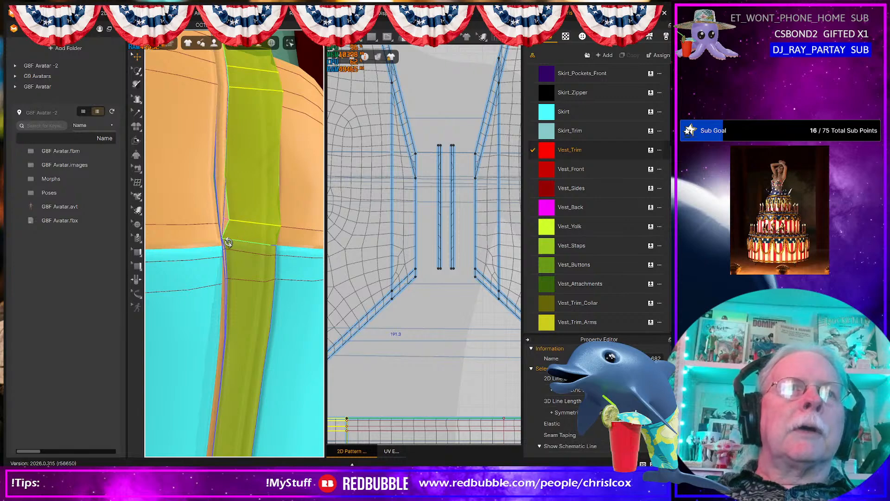
mouse_move(228, 243)
right_down()
mouse_move(240, 248)
mouse_move(242, 239)
right_up()
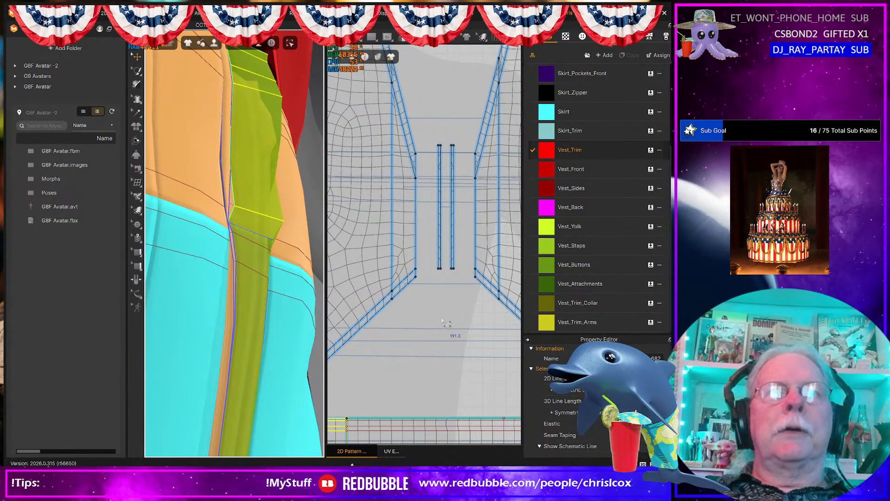
middle_drag(443, 338, 441, 134)
middle_drag(452, 300, 479, 292)
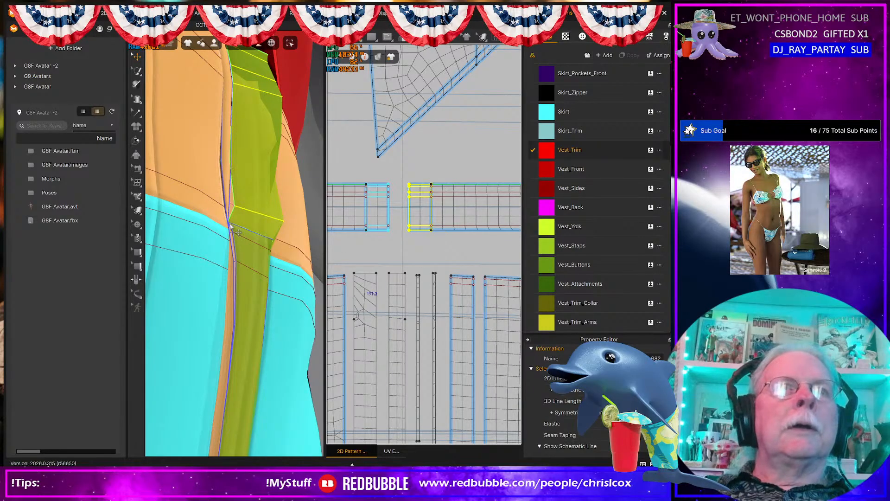
right_drag(245, 234, 243, 231)
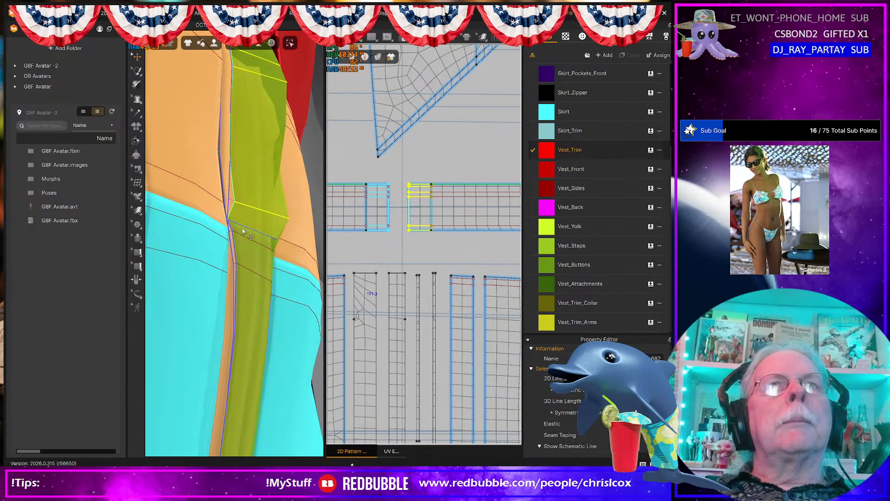
scroll(240, 231, up, 2)
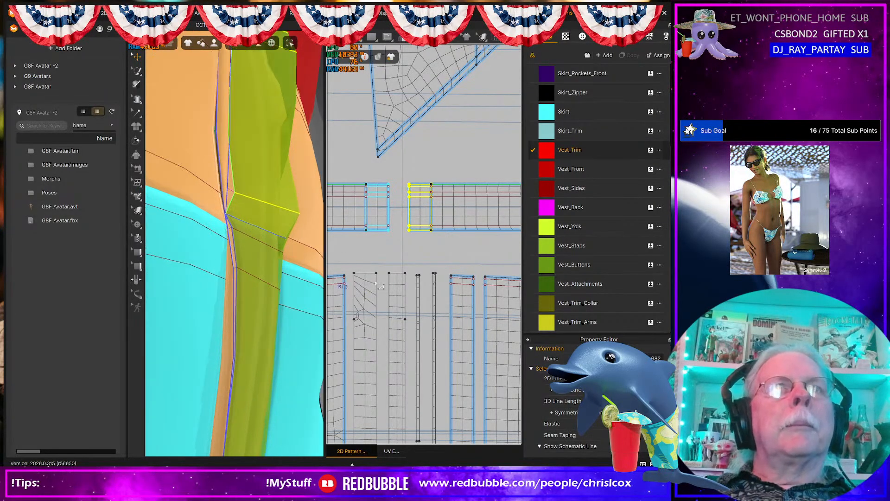
- Check the sewing of the narrow front strips and remove the long seam joining one strip's outer edge to the neighbouring panel
click(421, 320)
click(424, 302)
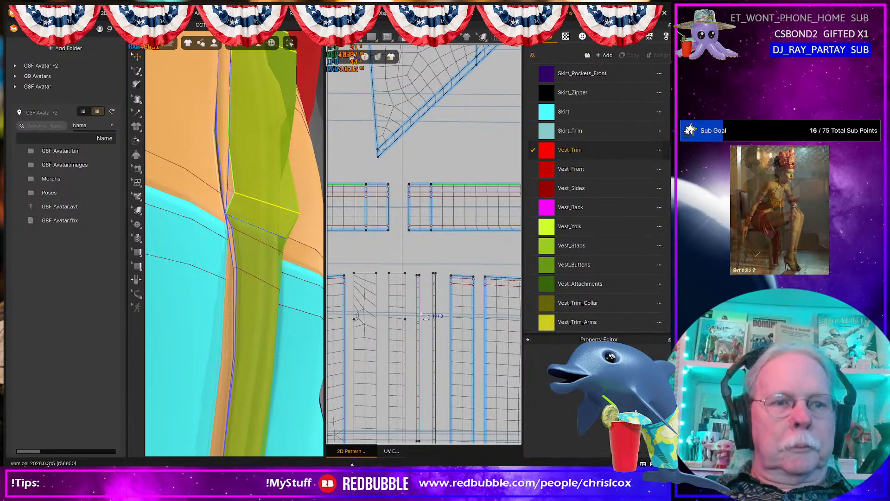
scroll(420, 322, up, 2)
scroll(421, 326, up, 2)
scroll(423, 326, down, 3)
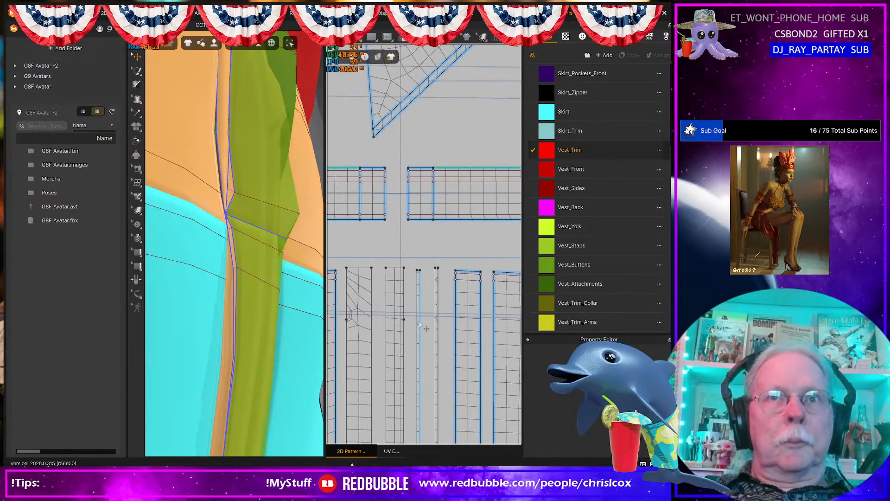
scroll(423, 330, up, 2)
middle_drag(423, 329, 455, 353)
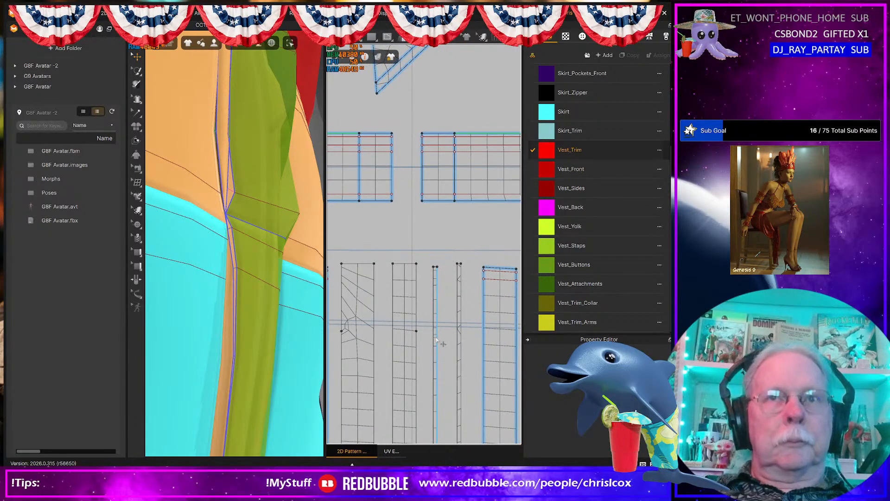
scroll(437, 331, up, 2)
key(b)
click(439, 315)
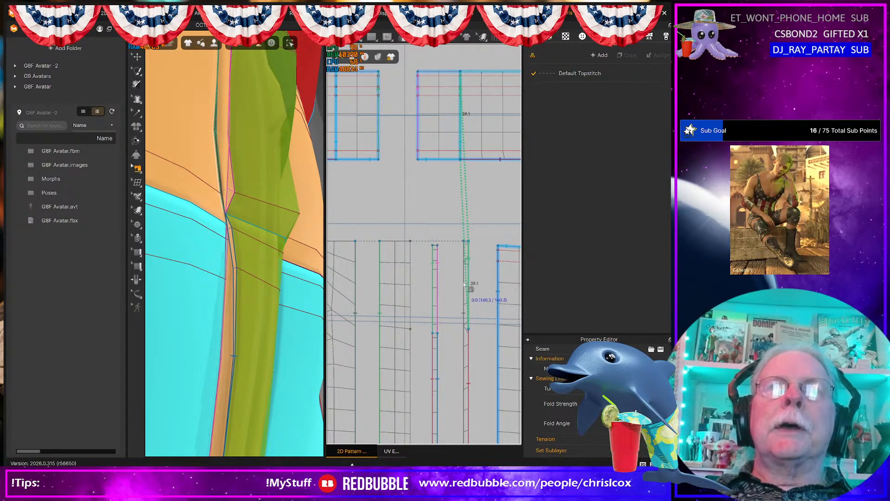
click(466, 284)
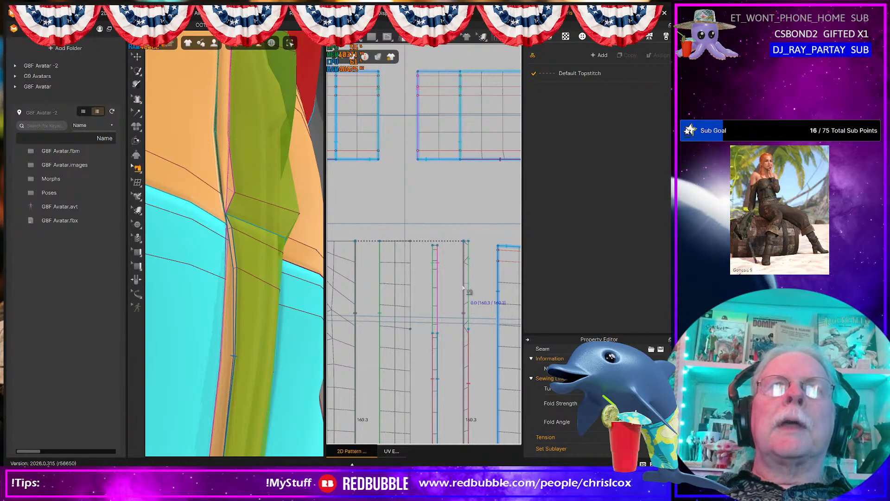
click(432, 290)
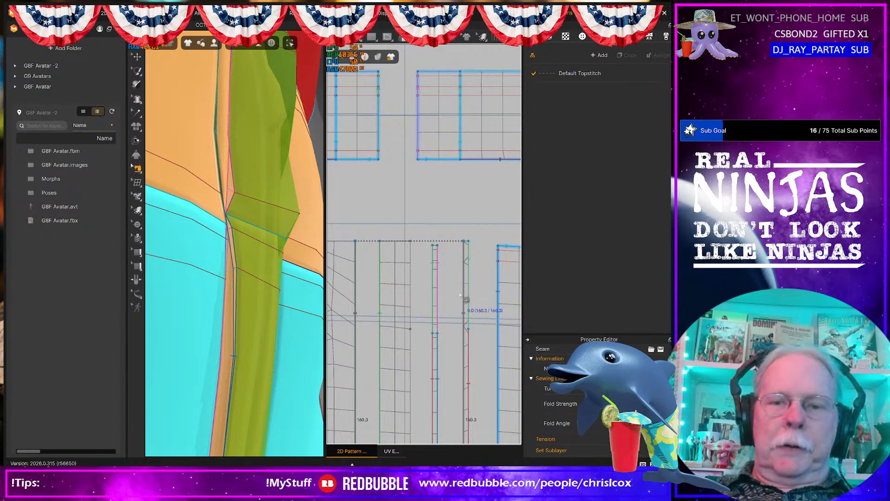
key(Escape)
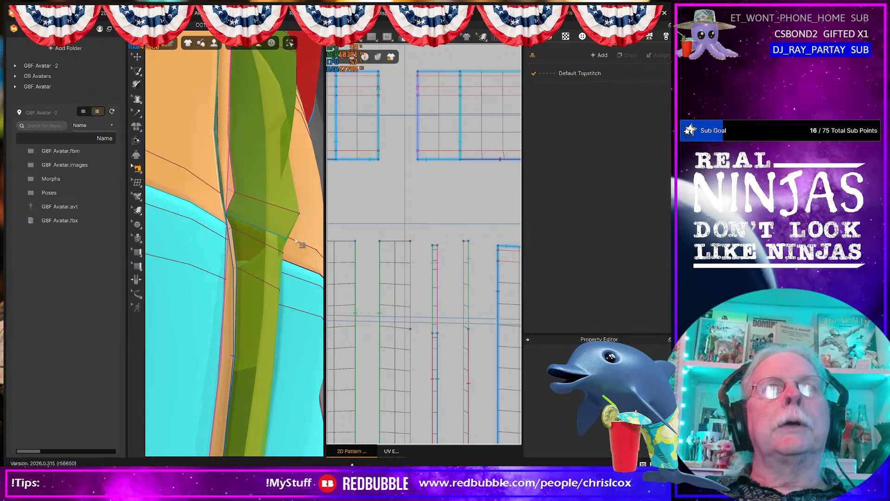
- Simulate the garment briefly to settle the front closure strip
click(278, 224)
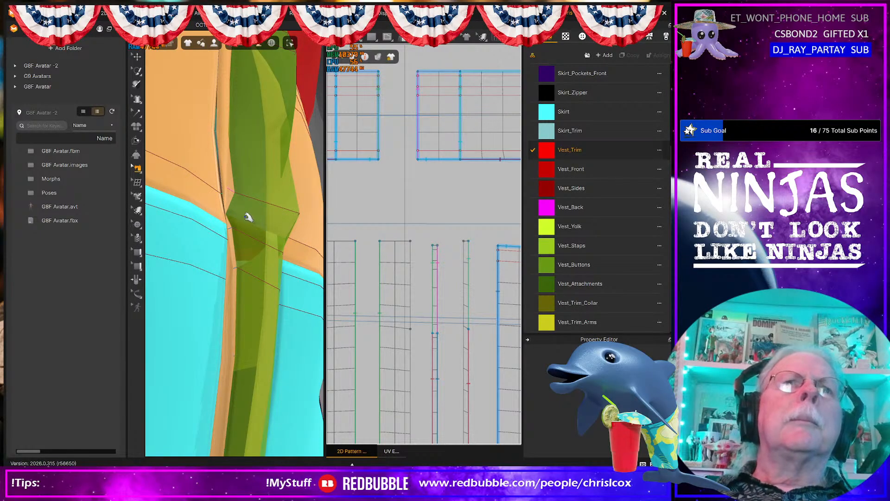
key(space)
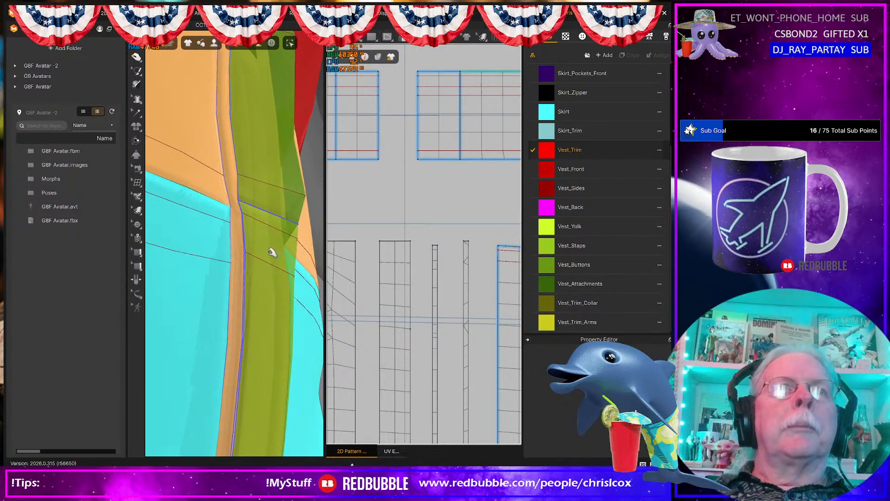
key(space)
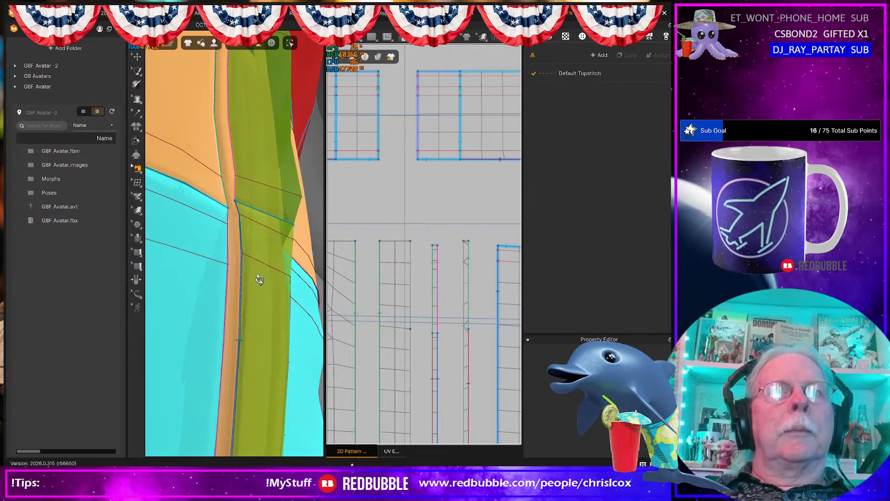
- Check which waistband and panel edges the narrow front strips are sewn to
mouse_move(259, 278)
right_down()
mouse_move(239, 288)
mouse_move(275, 290)
mouse_move(249, 278)
right_up()
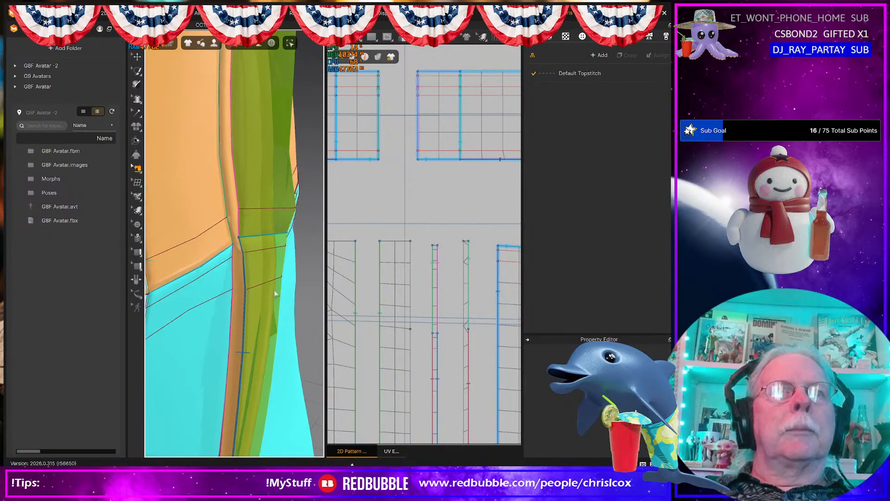
click(234, 214)
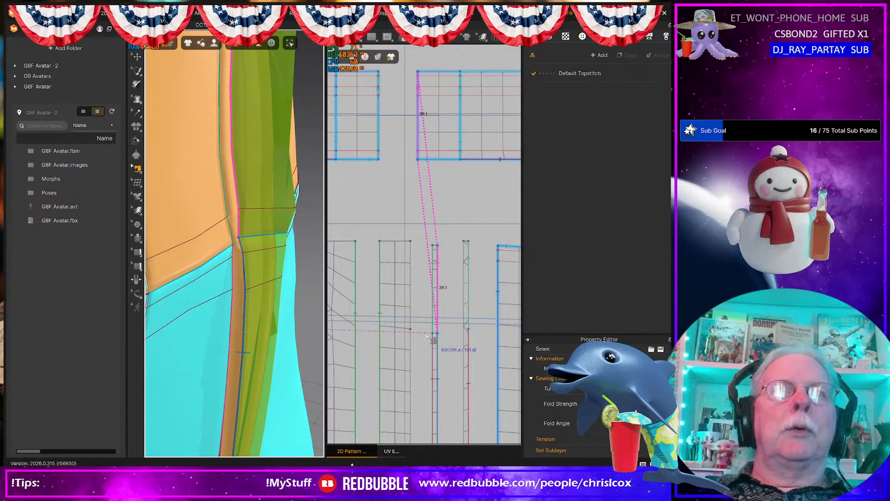
right_drag(223, 332, 192, 323)
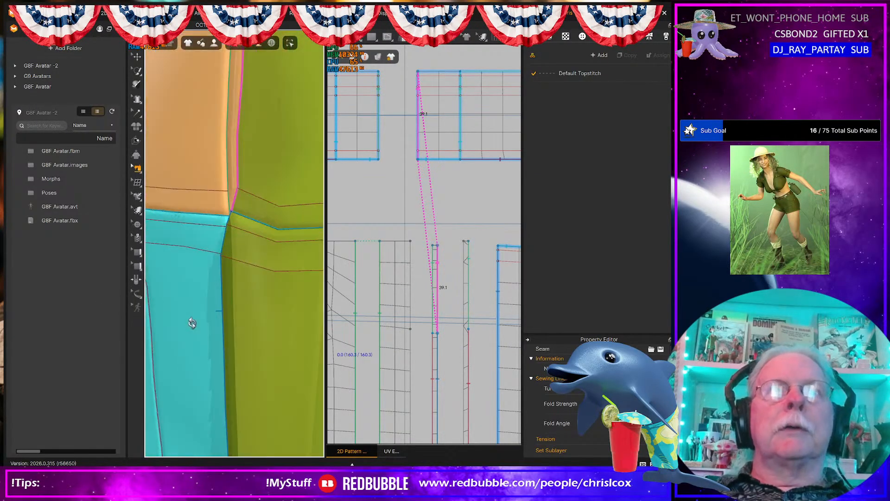
click(465, 297)
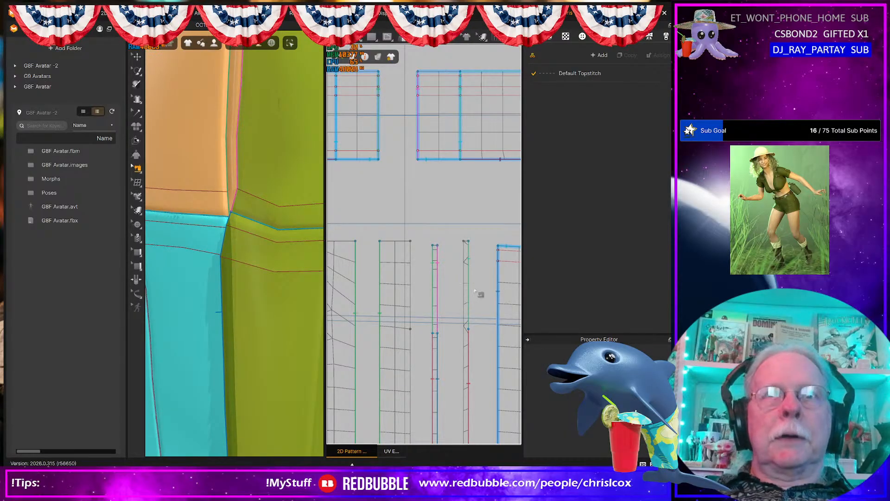
click(469, 291)
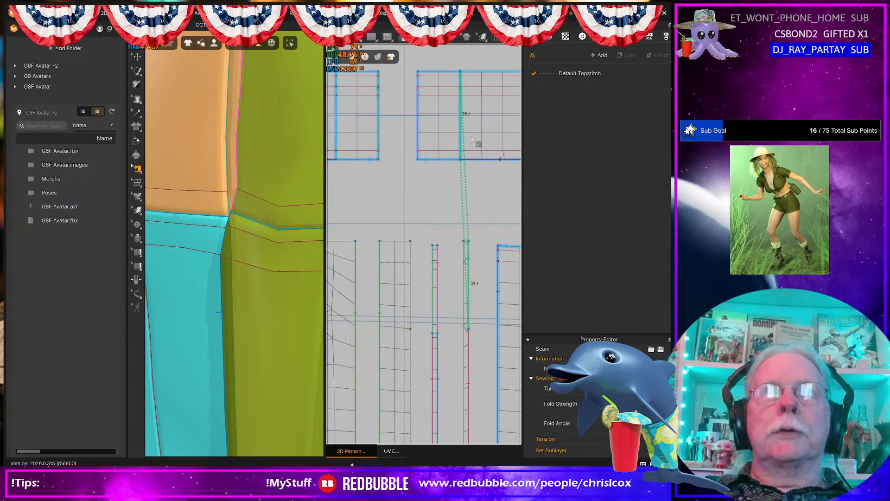
click(379, 139)
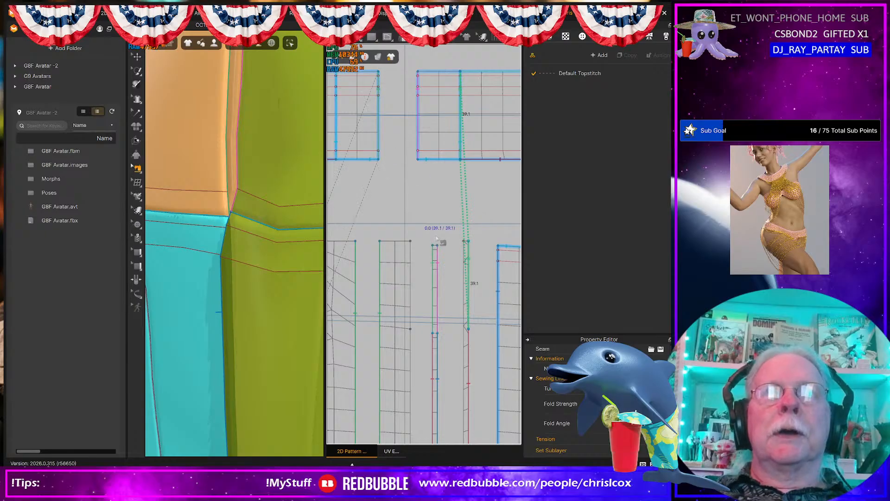
- Free-sew the waistband's open front end along its full height to the upper part of the narrow strip's unsewn long edge
key(m)
click(380, 71)
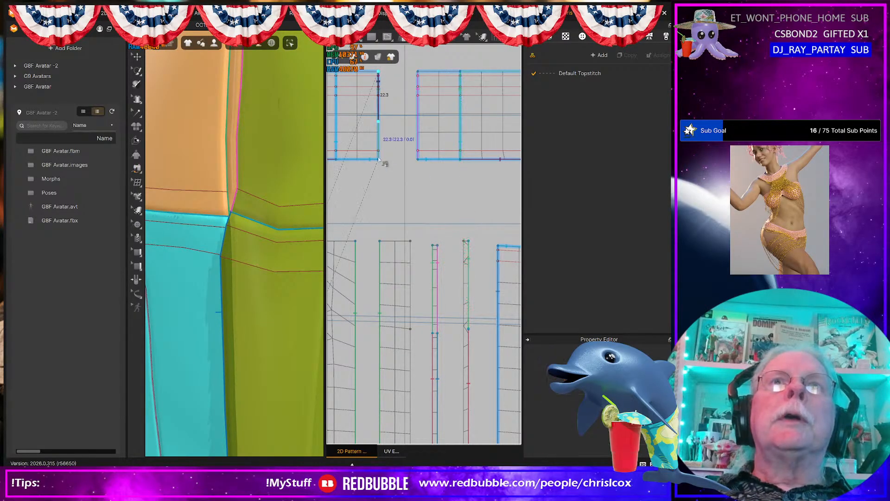
click(379, 160)
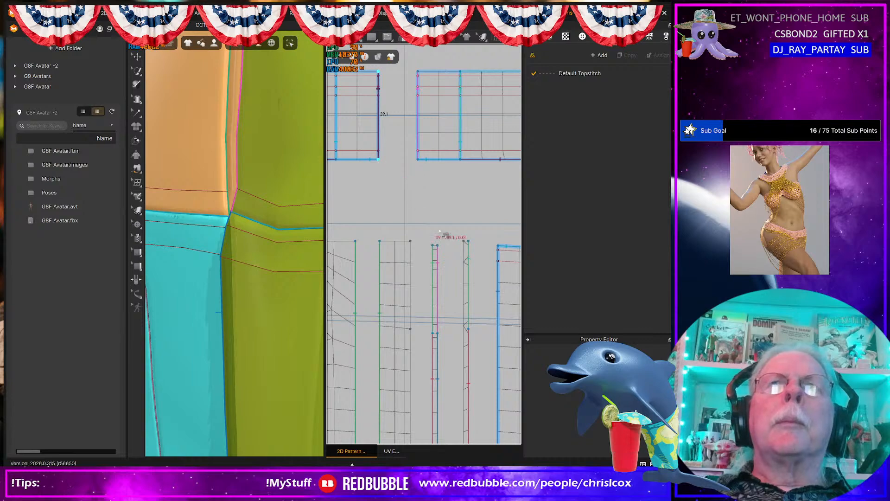
click(464, 241)
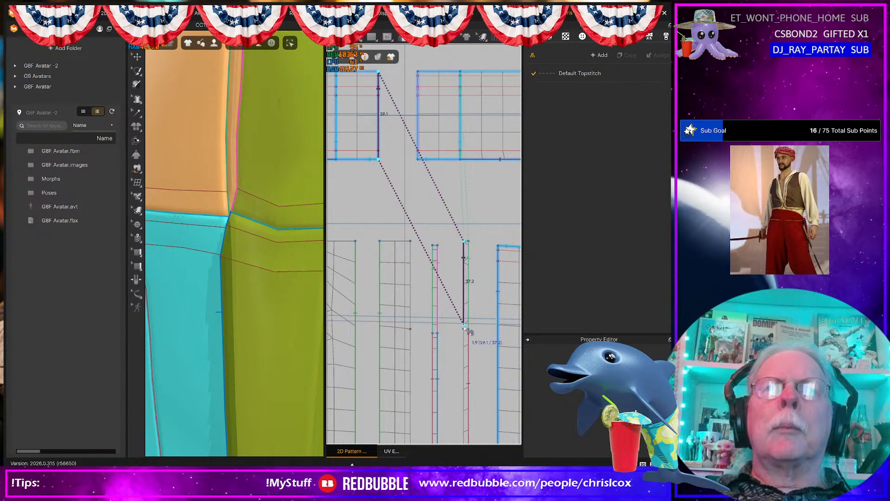
click(464, 328)
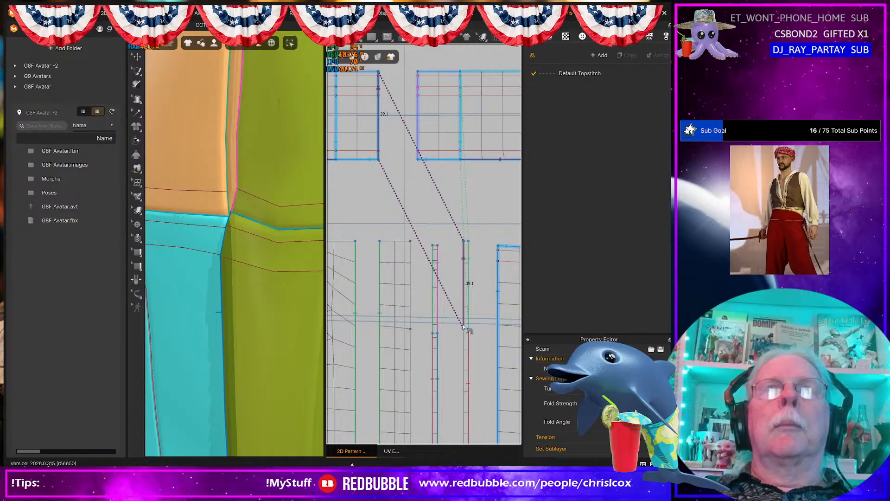
scroll(462, 327, down, 3)
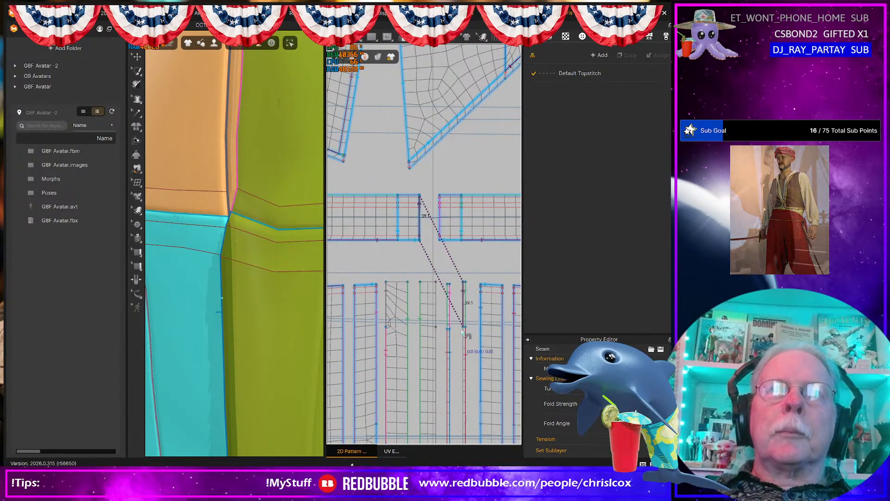
- Free-sew the remaining lower part of the narrow strip's long edge, about 121 mm, to the neighbouring skirt panel's front edge
click(464, 327)
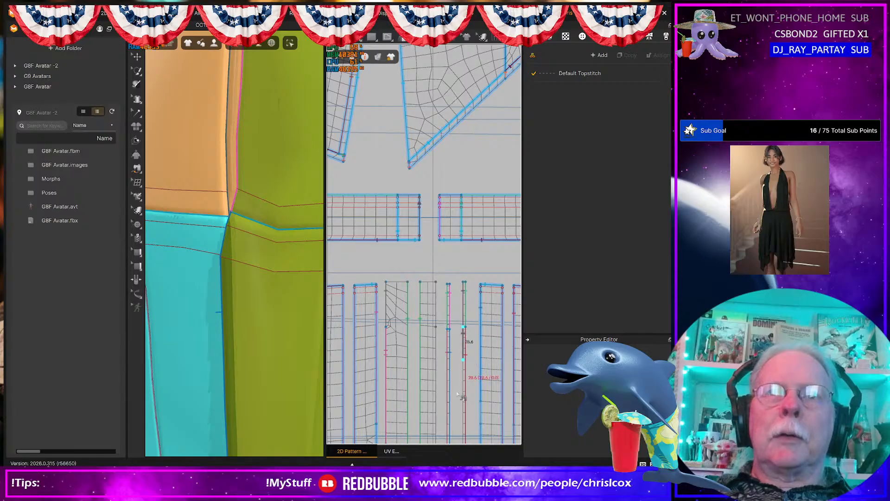
middle_drag(450, 402, 446, 330)
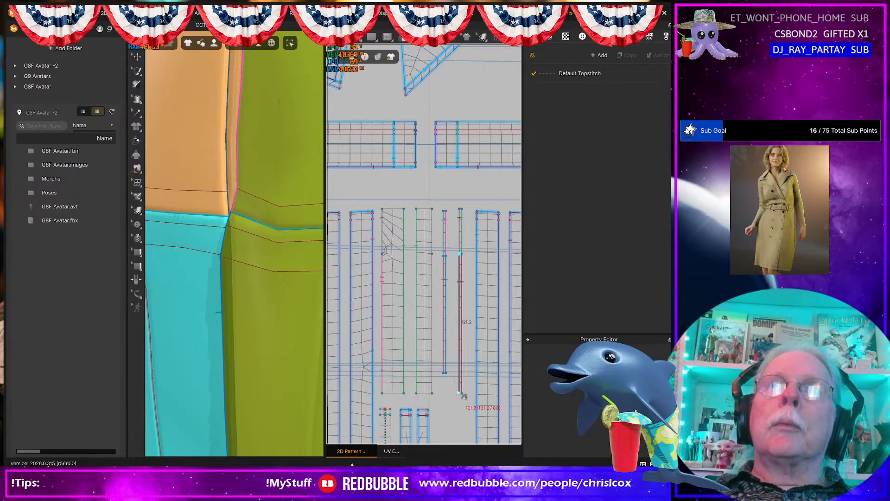
click(460, 393)
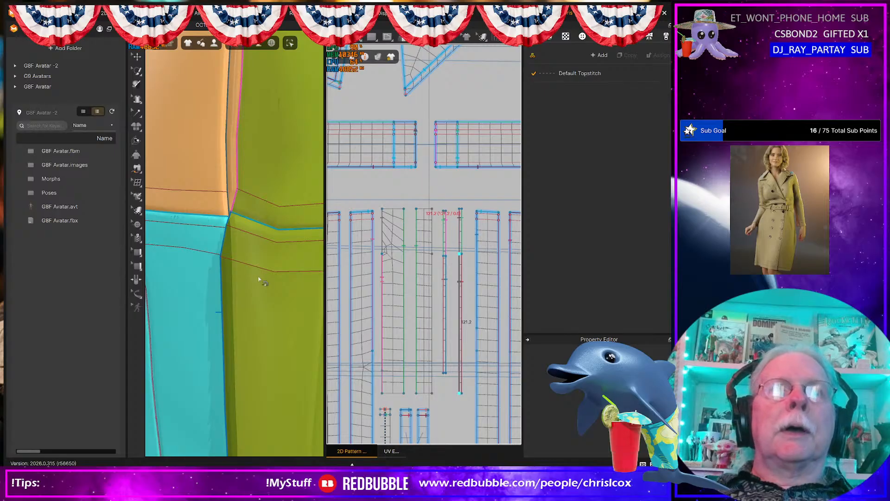
scroll(260, 280, down, 3)
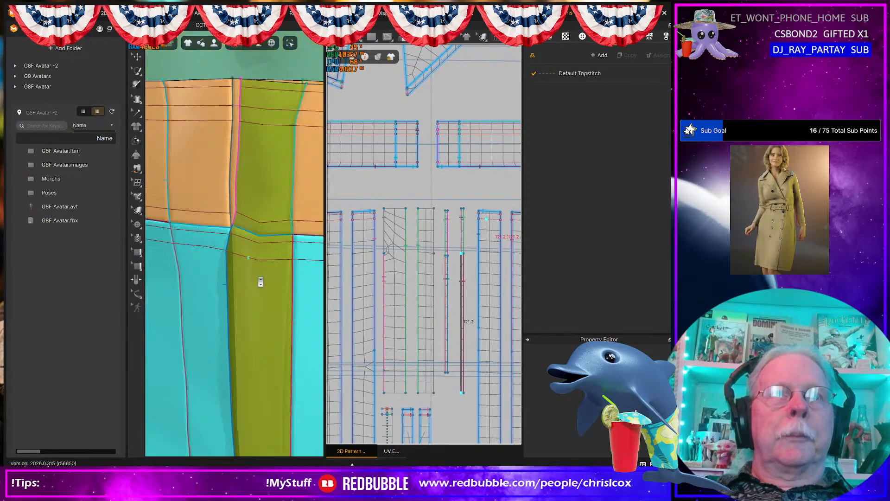
scroll(263, 281, down, 1)
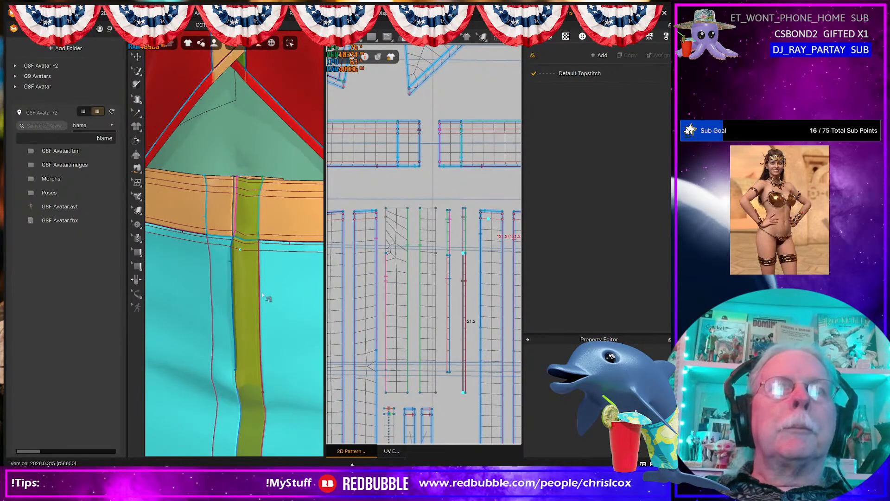
- Test the front closure sewing with a brief simulation and undo the simulated drape
key(space)
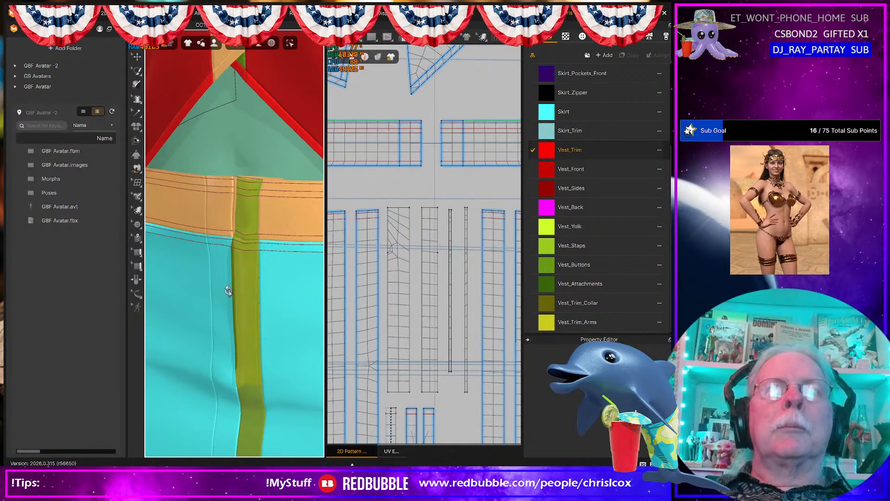
right_drag(268, 260, 263, 258)
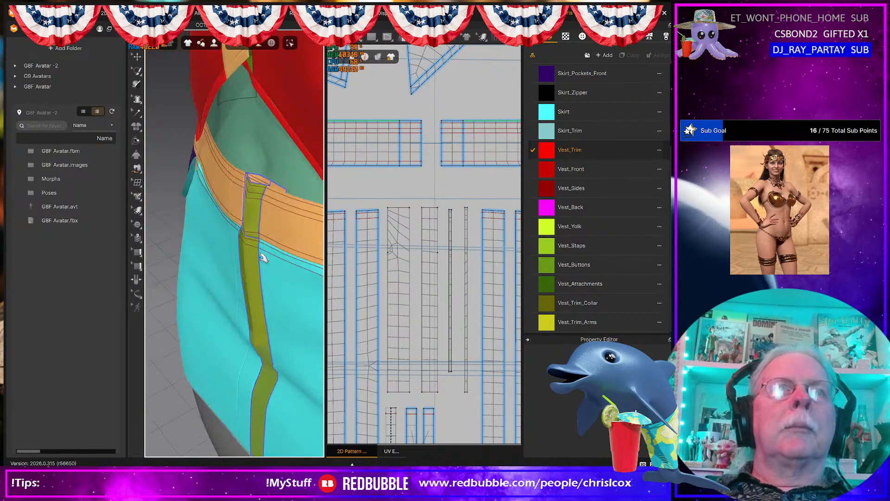
key(m)
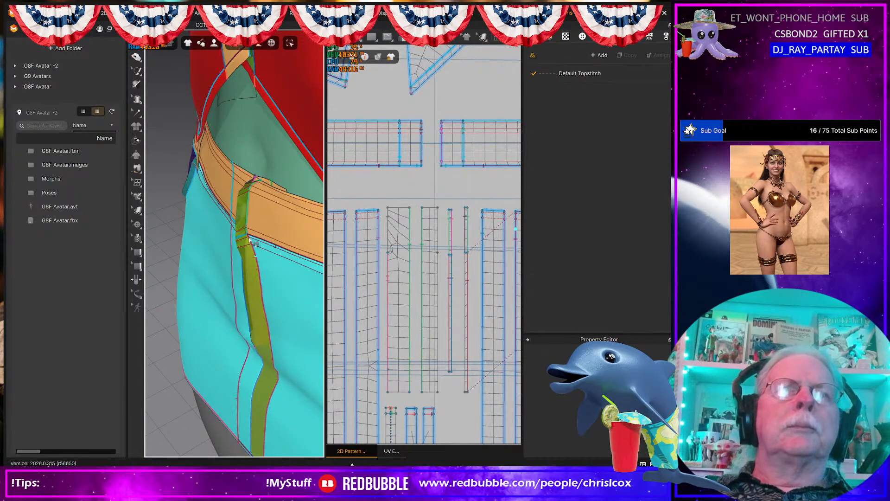
key(a)
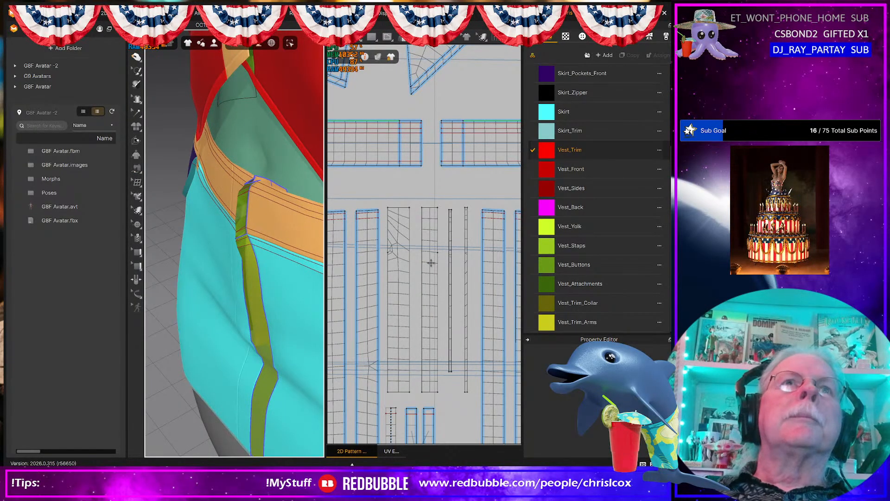
click(430, 263)
key(ctrl+z)
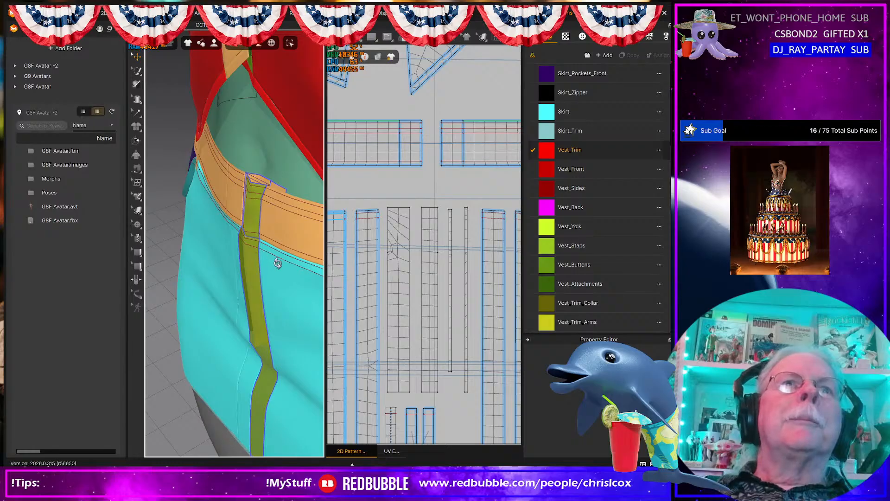
- Examine how the waistband end and the wide and narrow strips overlap at the front closure, matching them to their patterns
right_drag(278, 263, 297, 267)
scroll(298, 267, up, 2)
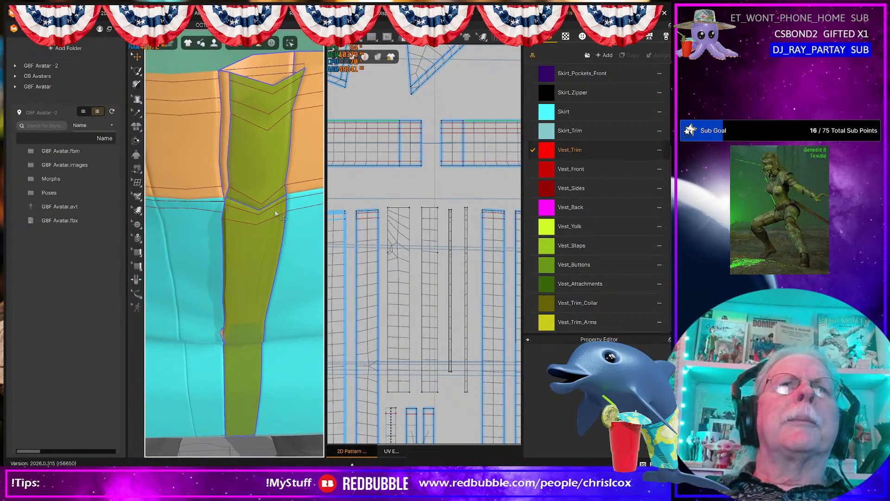
click(249, 119)
right_drag(284, 173, 252, 199)
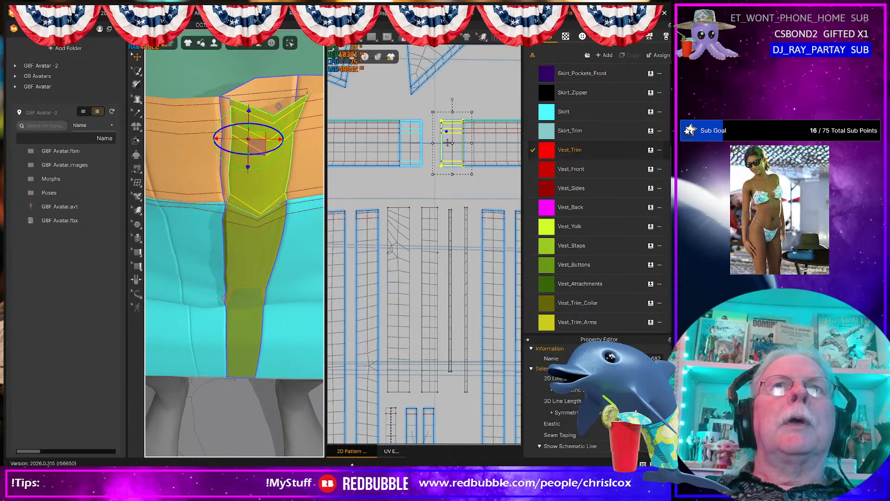
click(271, 88)
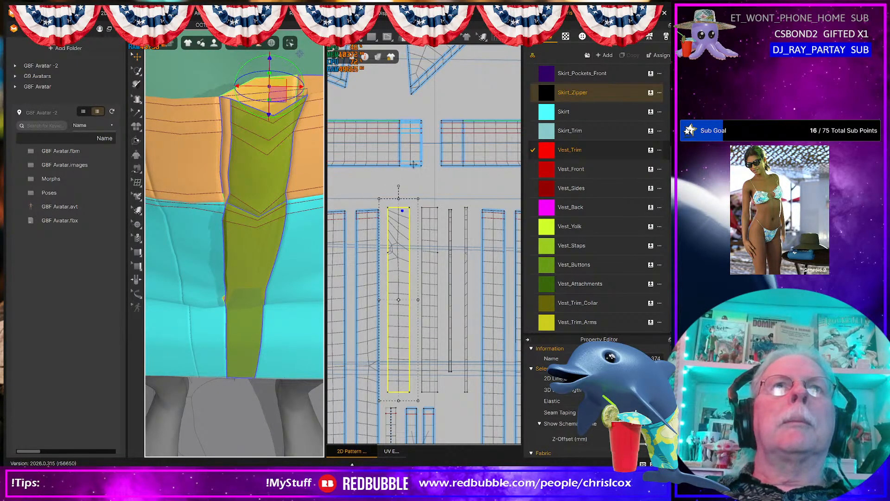
scroll(430, 176, down, 2)
scroll(430, 176, up, 2)
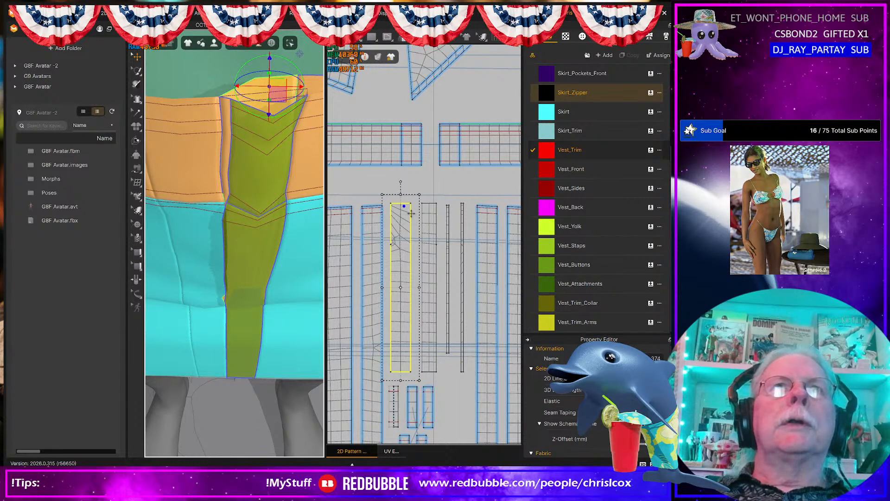
right_drag(306, 176, 304, 223)
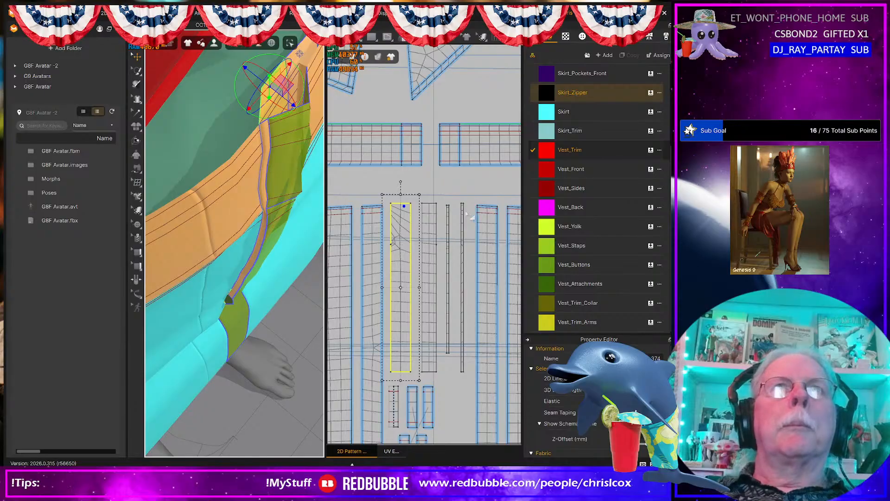
right_drag(310, 167, 247, 233)
middle_drag(247, 233, 241, 245)
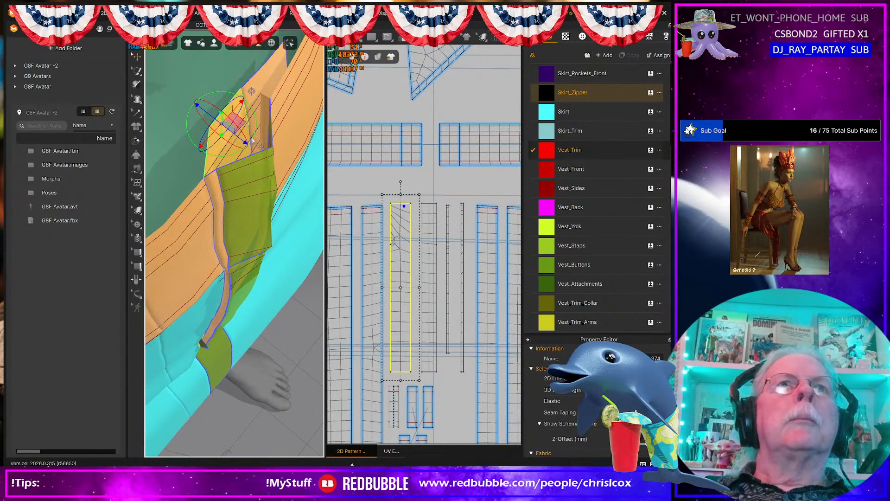
- Remove the seam joining the waistband's open front end to the upper part of the narrow strip
click(462, 240)
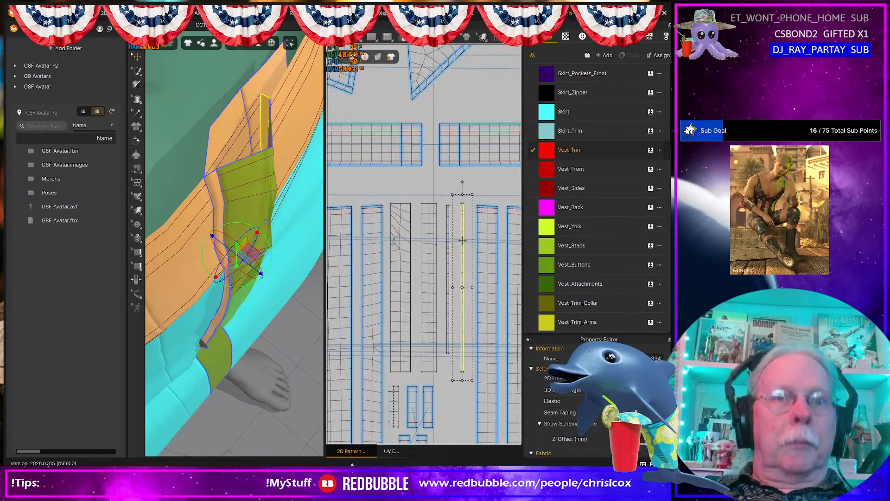
key(t)
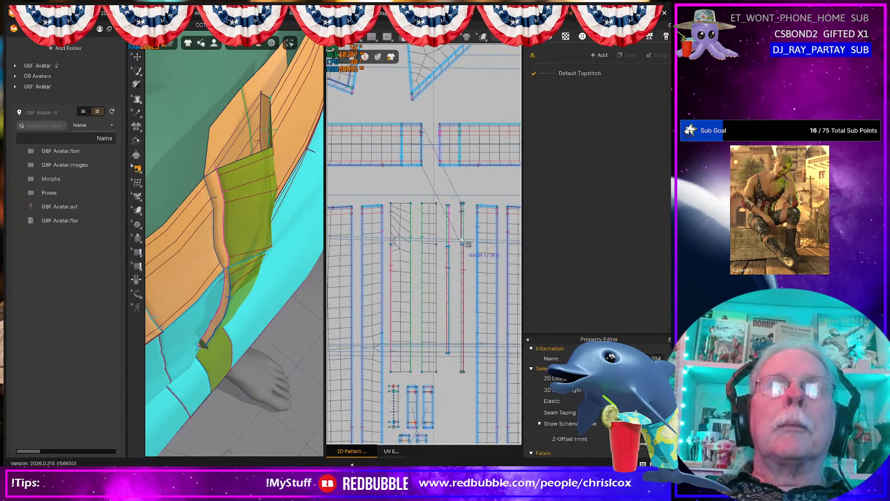
click(462, 240)
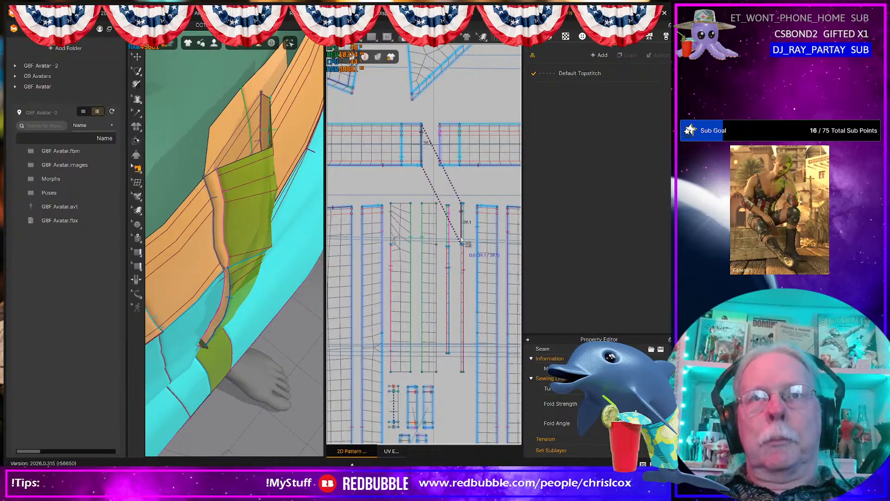
key(Delete)
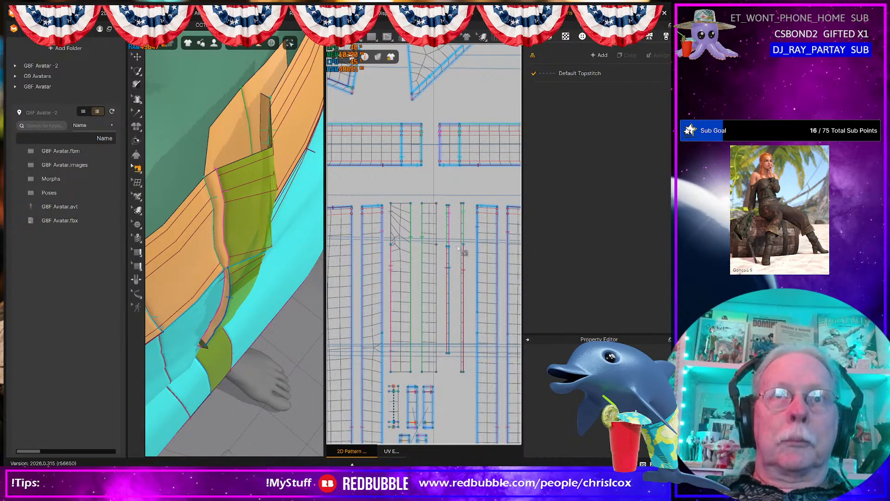
- Sew the narrow strip's full-length edge to the matching inner long edge of the wide strip and simulate the closure
click(462, 249)
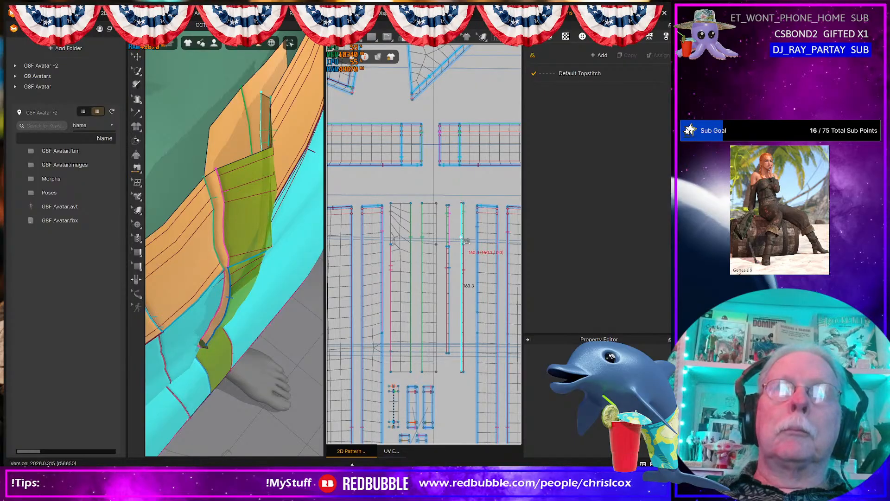
click(411, 238)
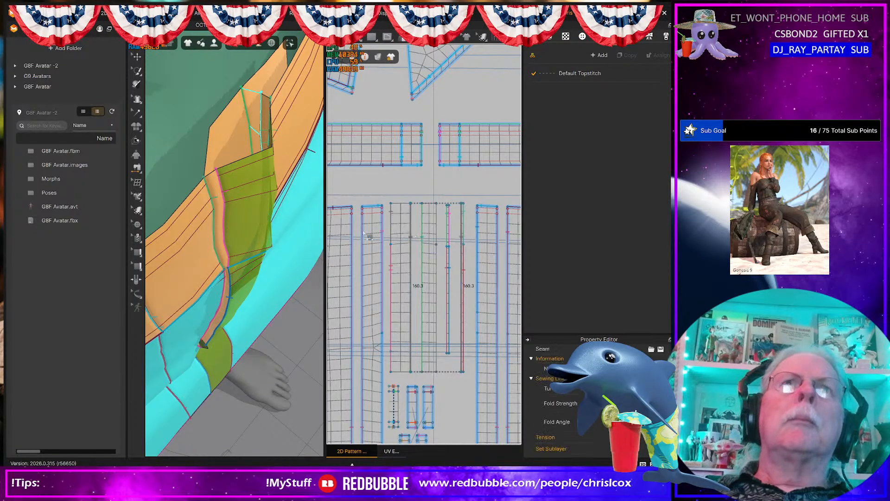
key(space)
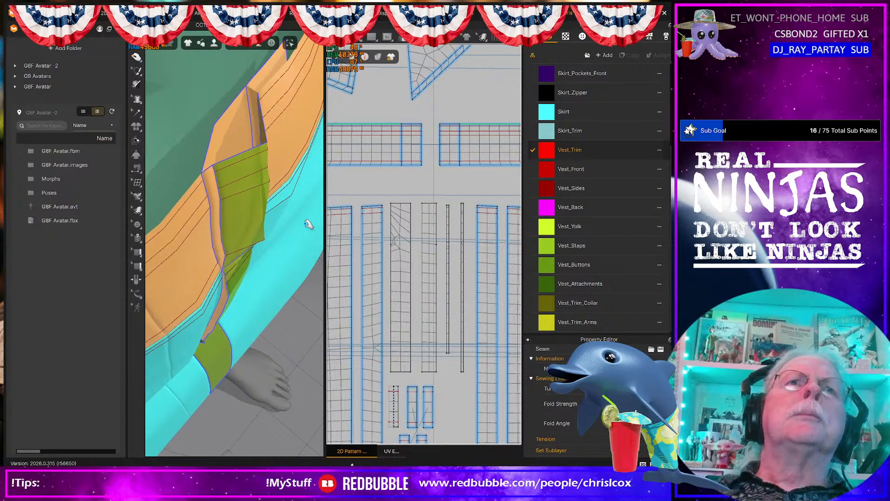
right_drag(297, 230, 287, 203)
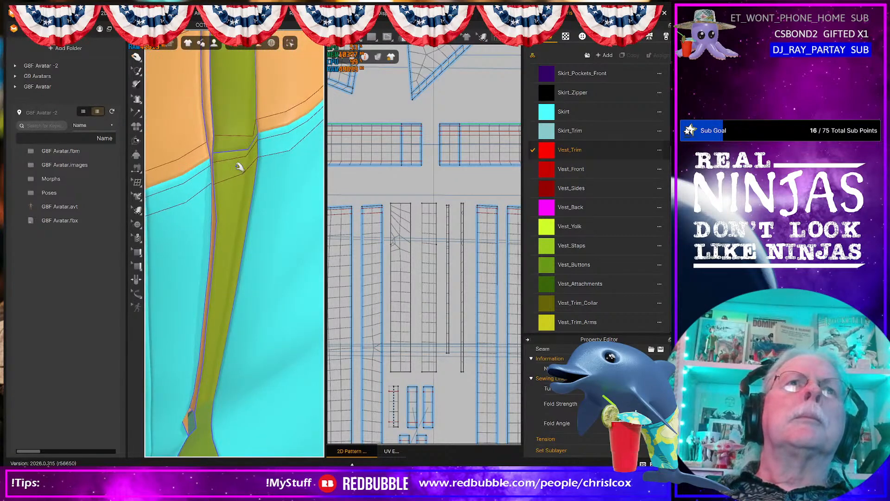
- Check the skirt front extension piece and which edges the other narrow strip's upper and lower segments are sewn to
click(223, 155)
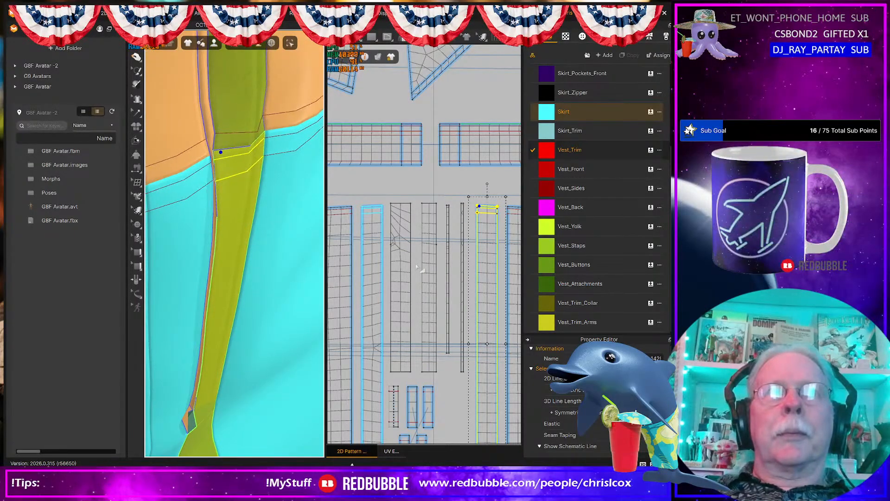
key(b)
scroll(462, 275, up, 5)
middle_drag(448, 254, 473, 253)
key(b)
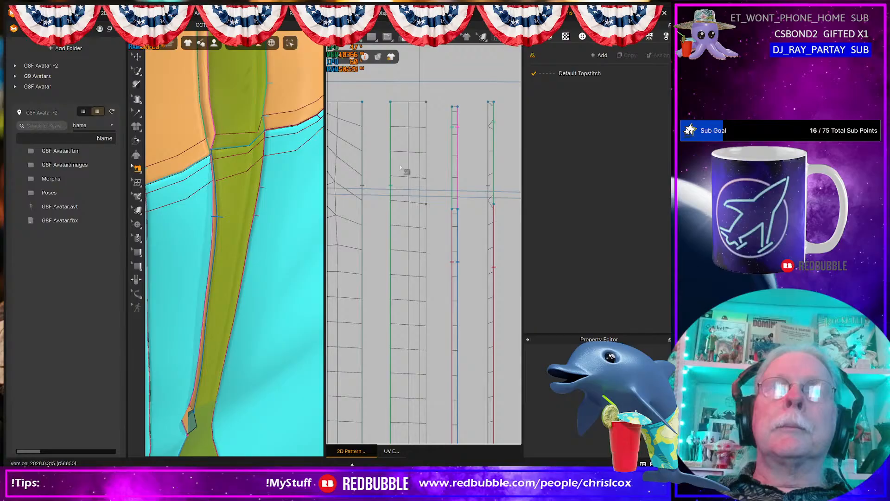
click(452, 172)
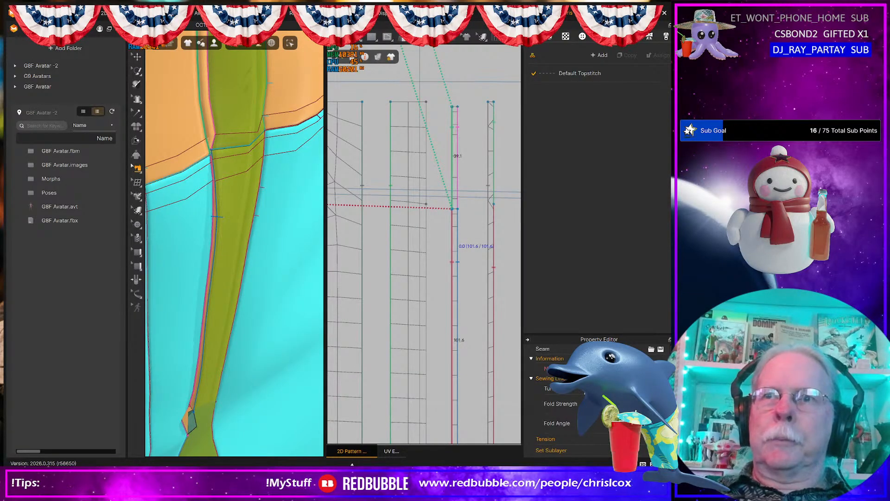
click(455, 180)
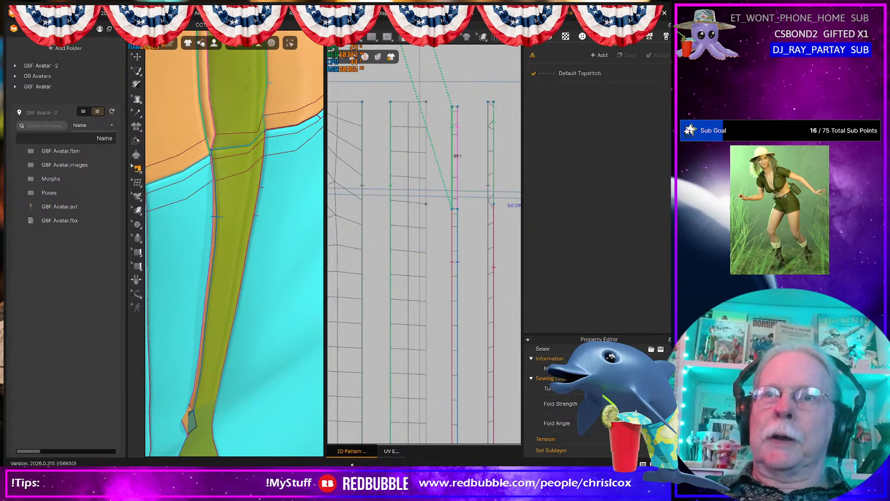
- Inspect the skirt's front closure on the avatar from below and from the front
key(0)
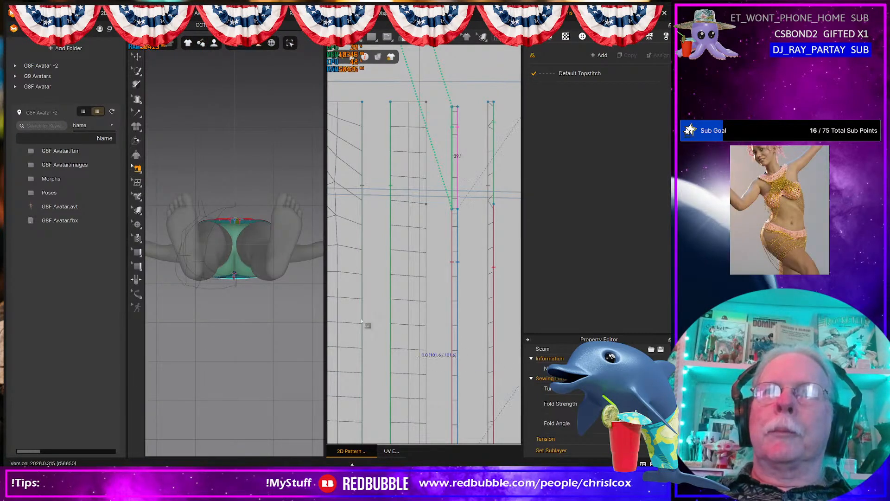
scroll(199, 246, up, 1)
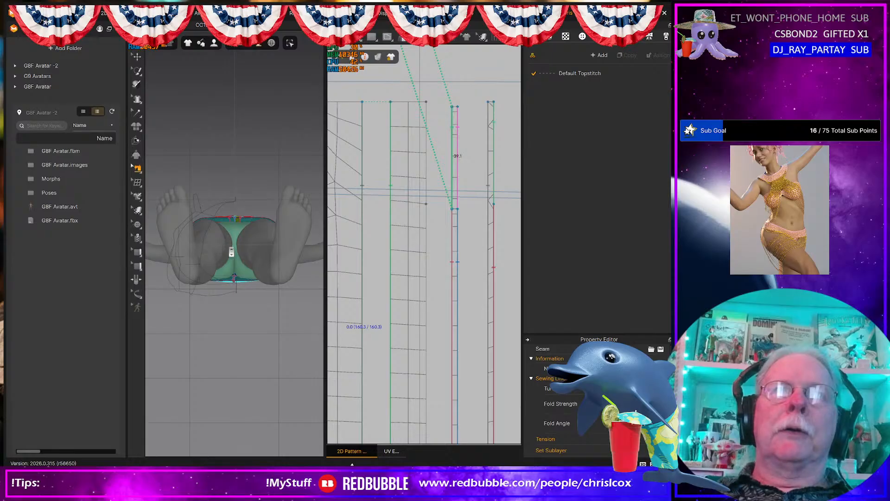
scroll(254, 298, up, 2)
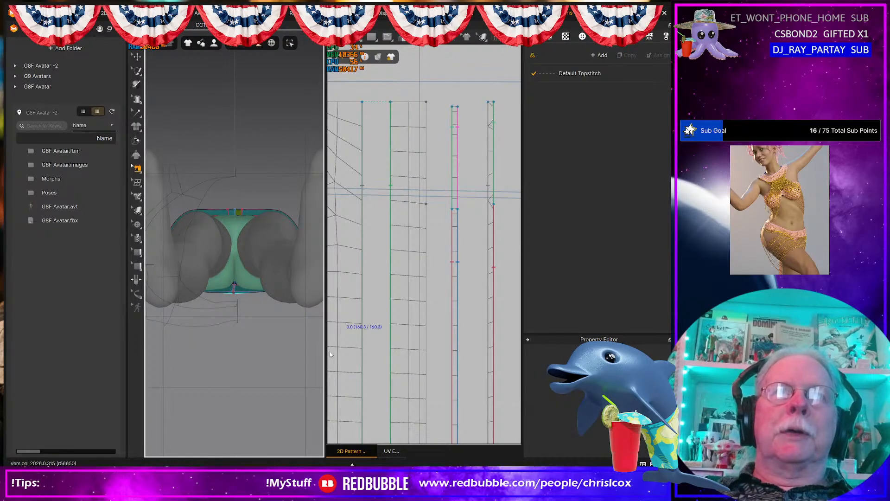
scroll(253, 308, up, 2)
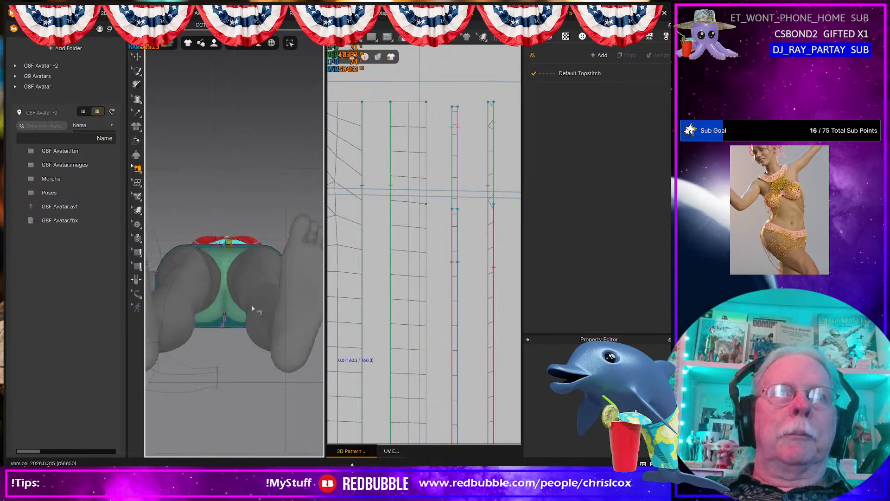
middle_drag(253, 308, 254, 310)
scroll(254, 307, up, 3)
scroll(255, 304, down, 3)
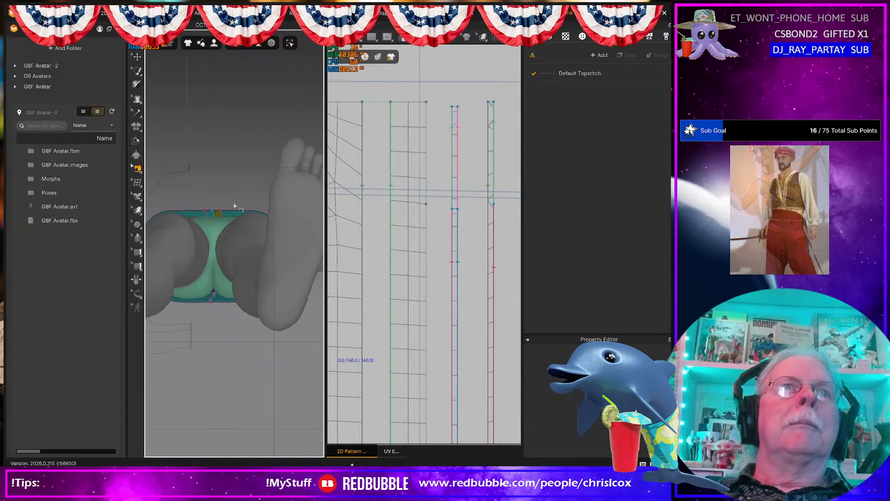
right_drag(232, 236, 212, 223)
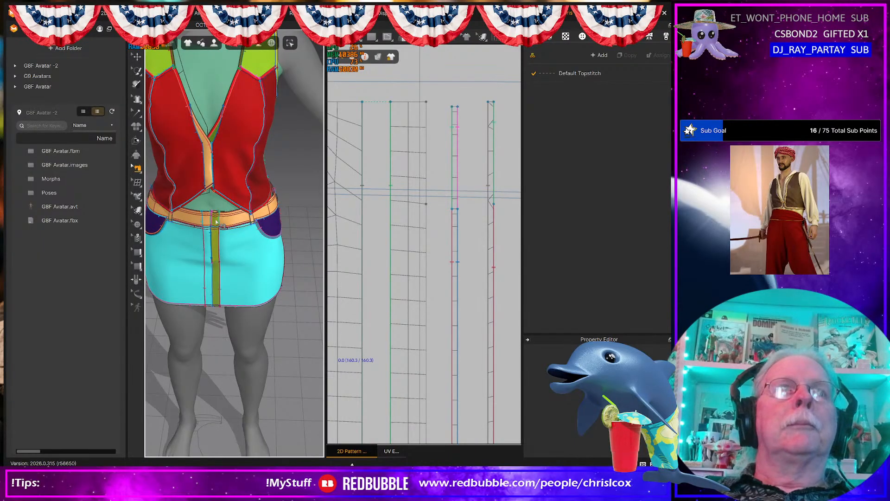
key(q)
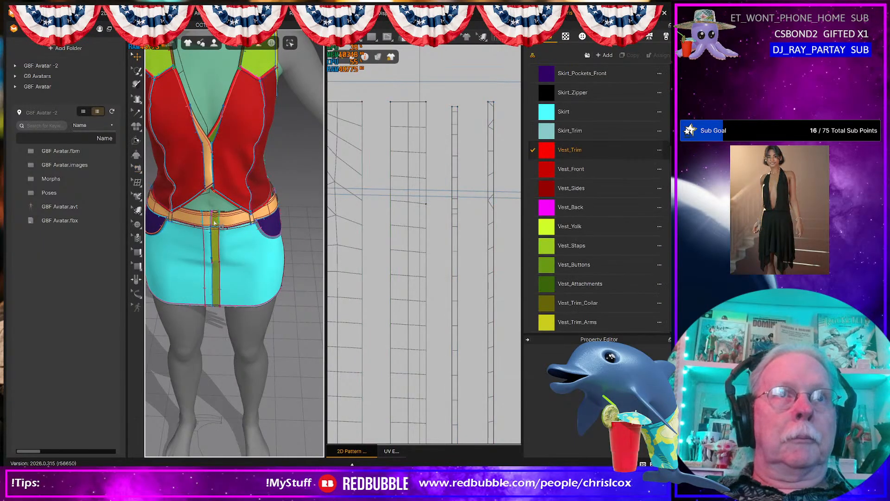
- Check the seam on the narrow strip's upper segment beside the waistband closure piece and simulate the closure
click(215, 222)
key(f)
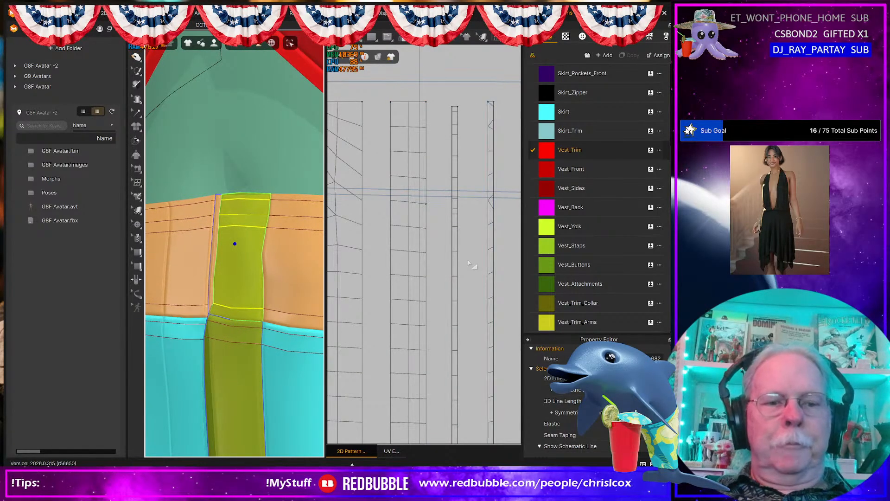
key(b)
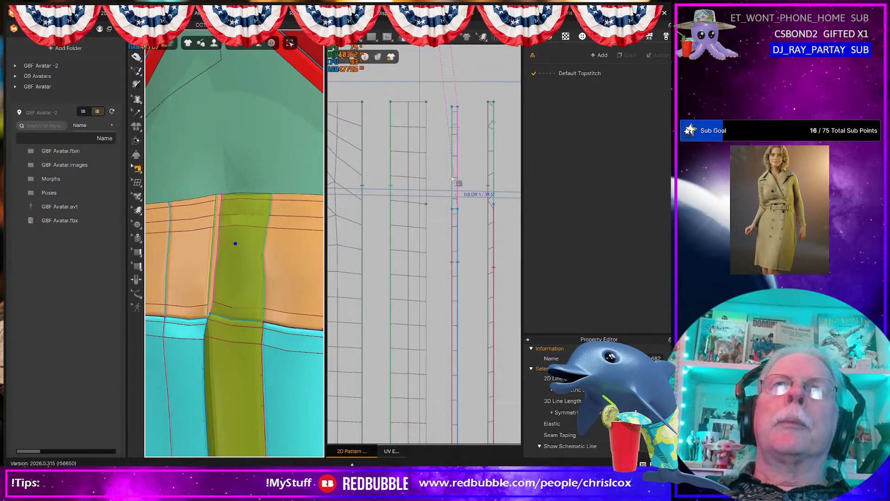
click(453, 181)
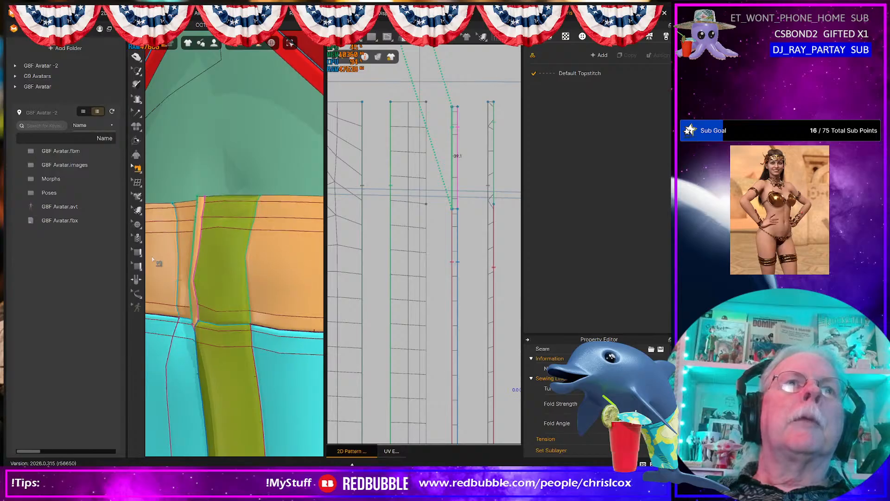
right_drag(159, 260, 214, 270)
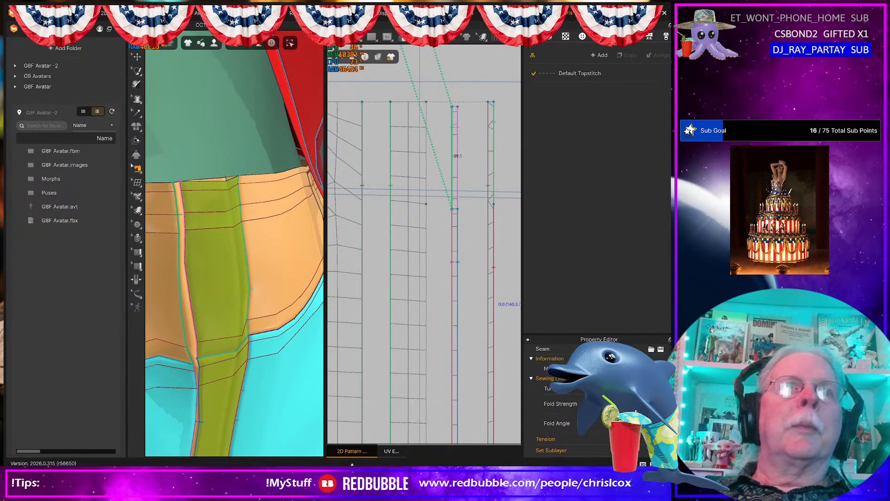
key(space)
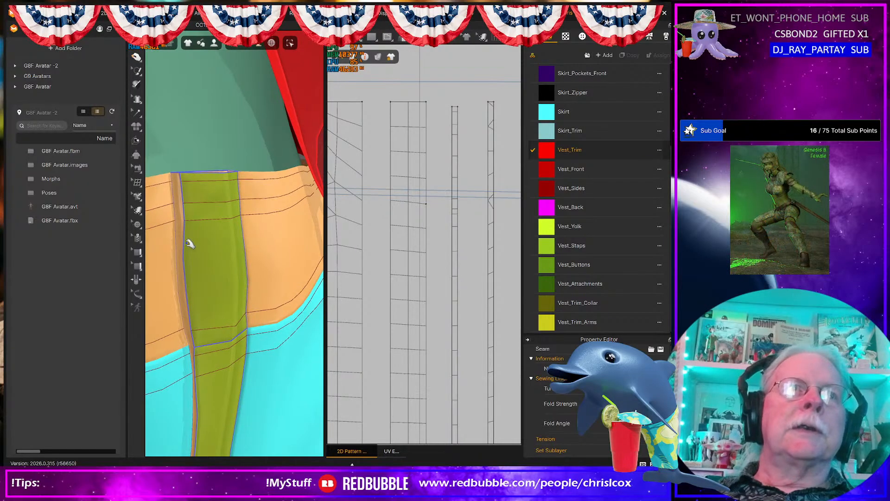
key(space)
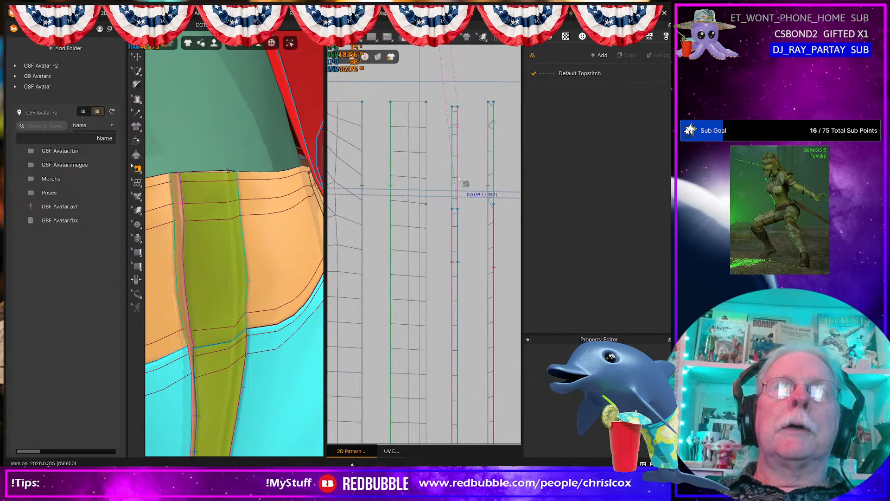
- Check the seam on the other long edge of the narrow strip's upper segment and simulate the closure again
click(458, 178)
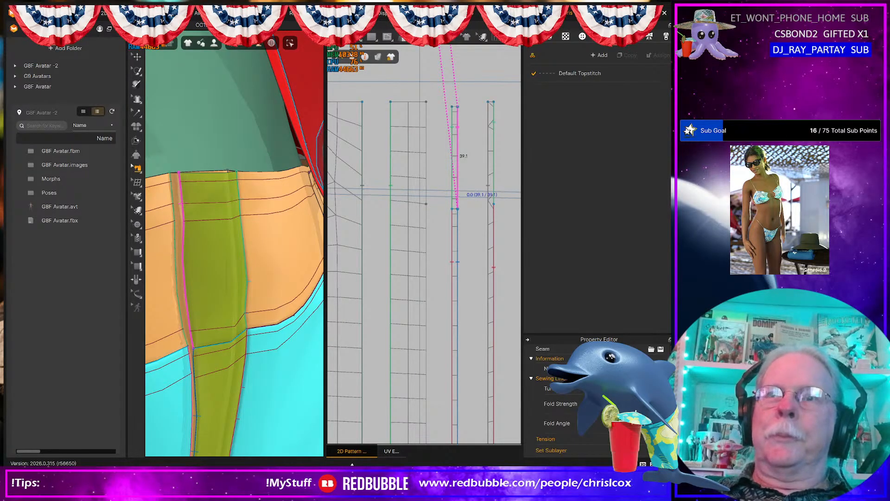
key(space)
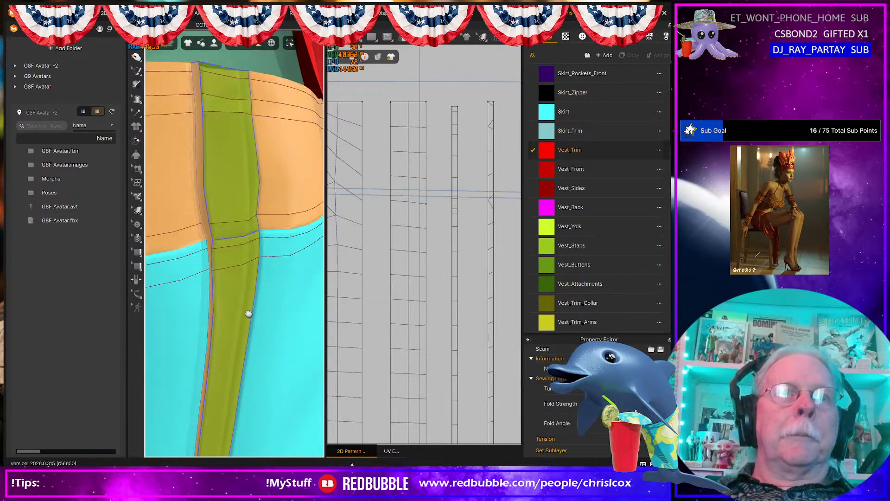
right_drag(265, 279, 241, 265)
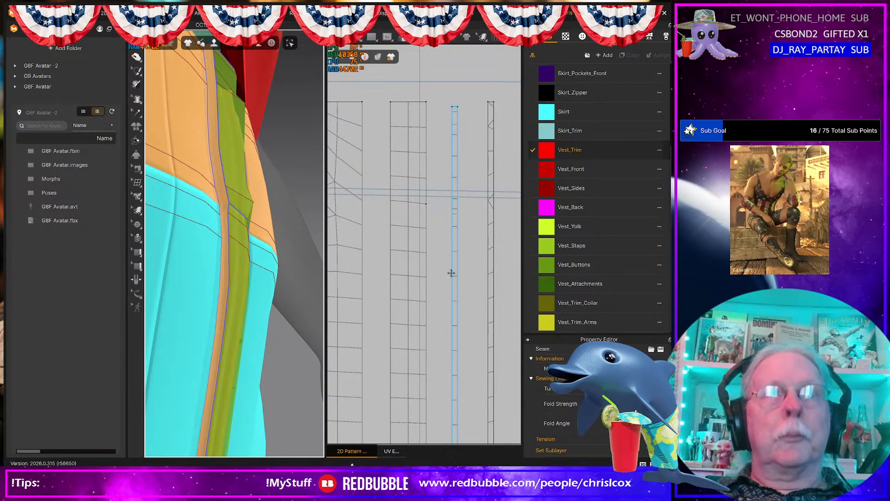
- Undo the last change and check the seams on both long edges of the narrow strip's lower segment
key(b)
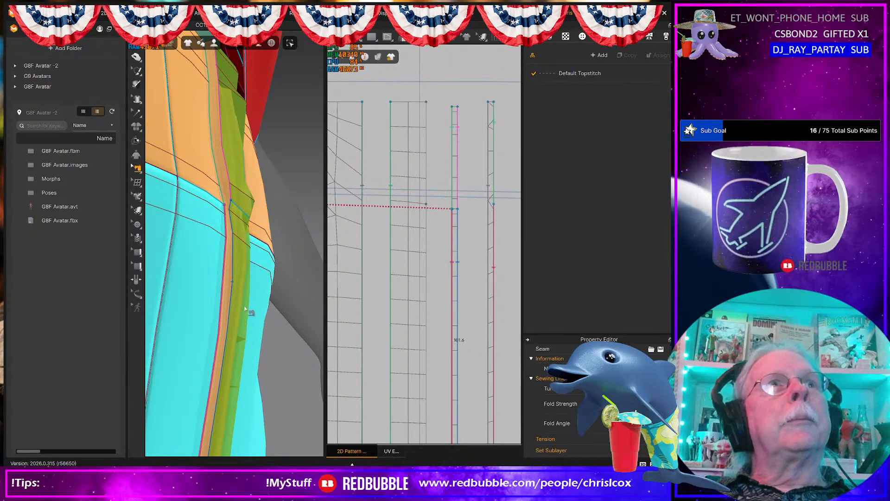
right_drag(233, 311, 237, 314)
key(ctrl+z)
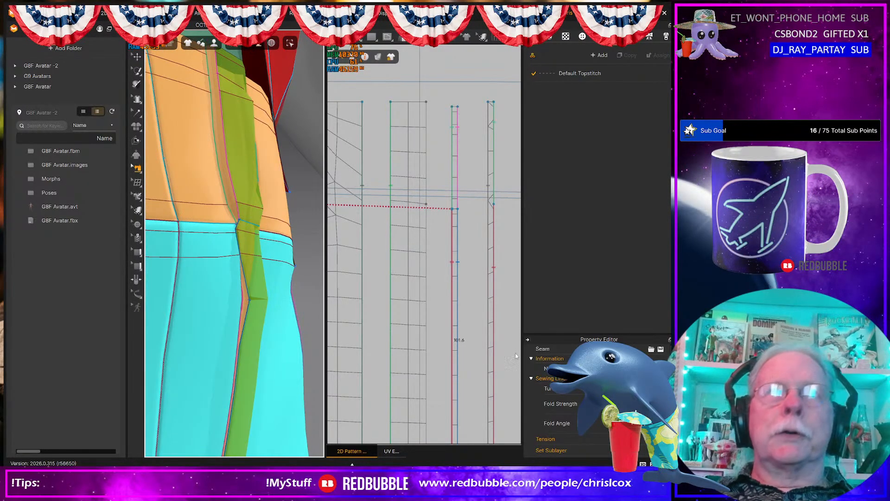
click(460, 284)
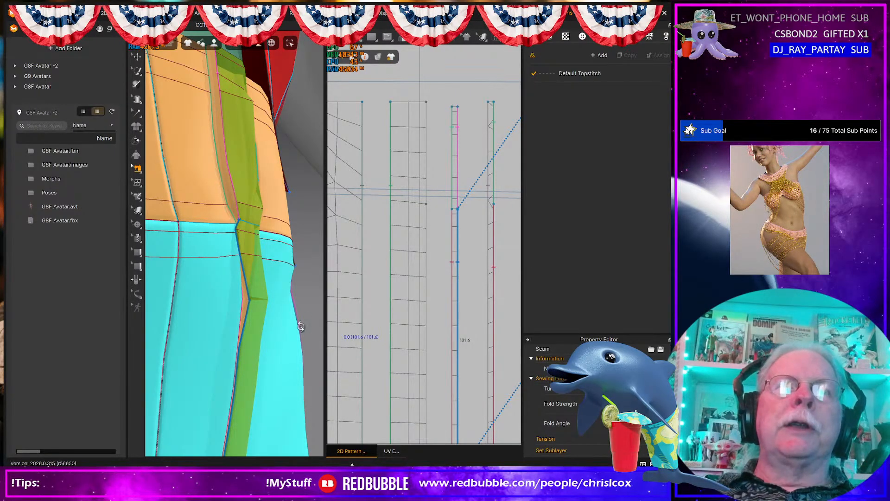
right_drag(307, 335, 296, 327)
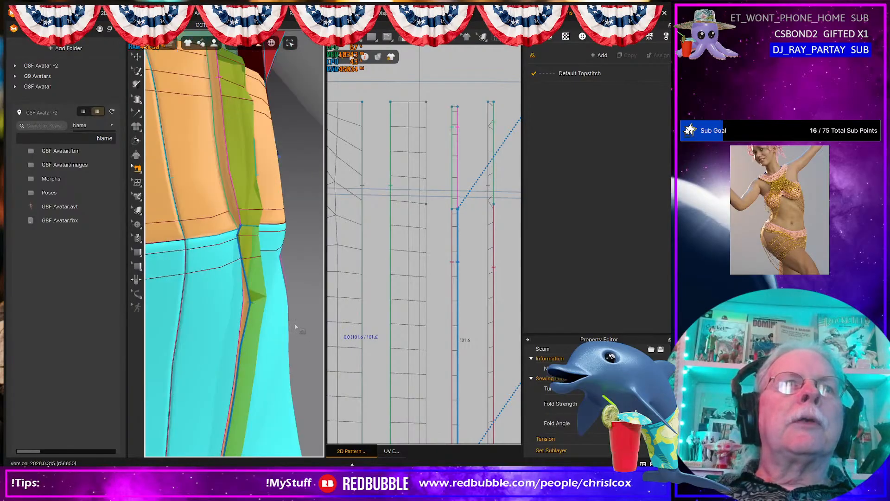
- Simulate the skirt's front closure and check how the extension piece and strip lie below the waistband
click(243, 235)
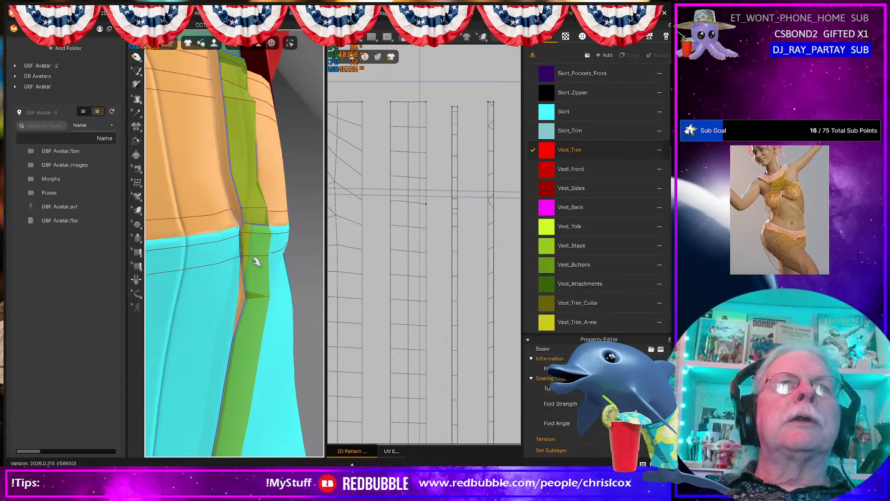
scroll(256, 262, up, 5)
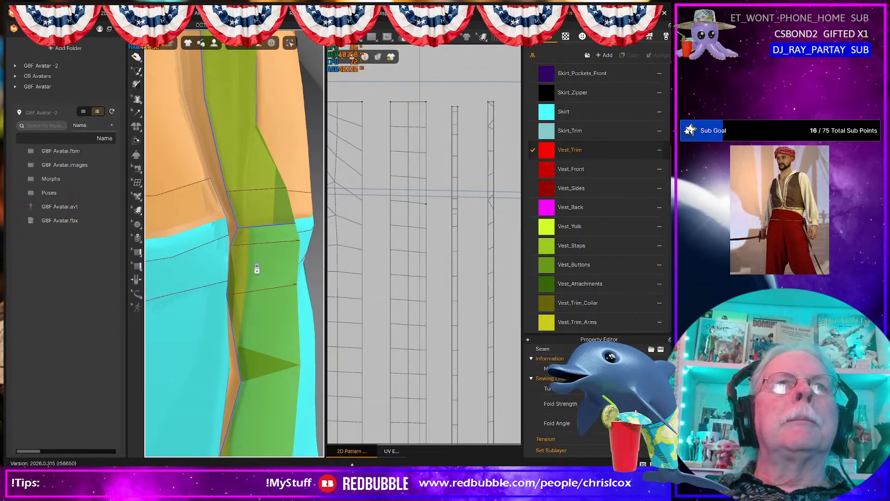
right_drag(257, 269, 249, 335)
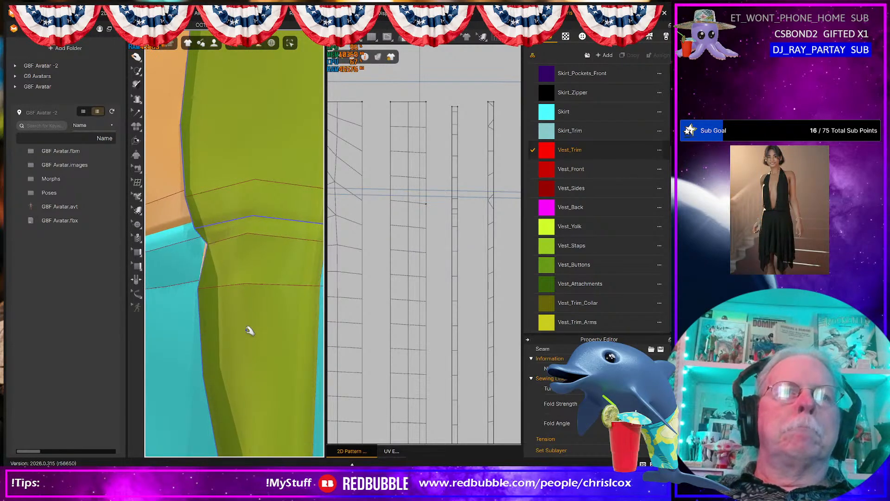
scroll(250, 335, down, 4)
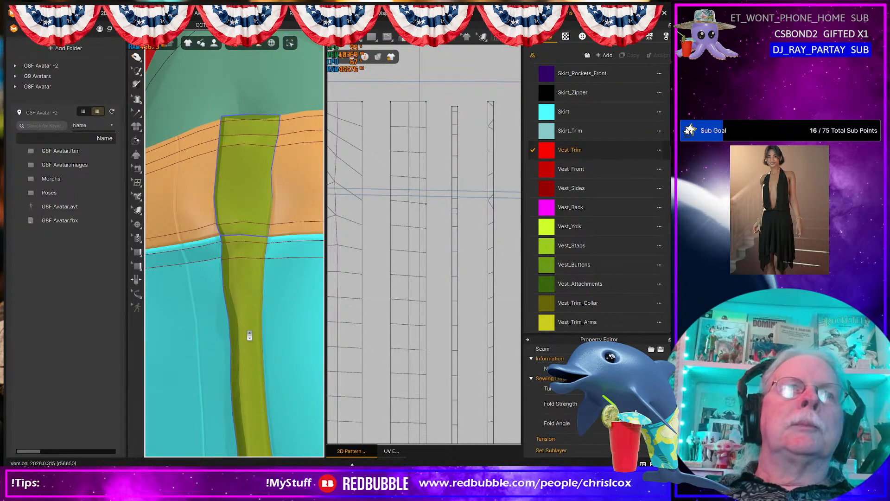
right_drag(279, 340, 261, 357)
click(249, 247)
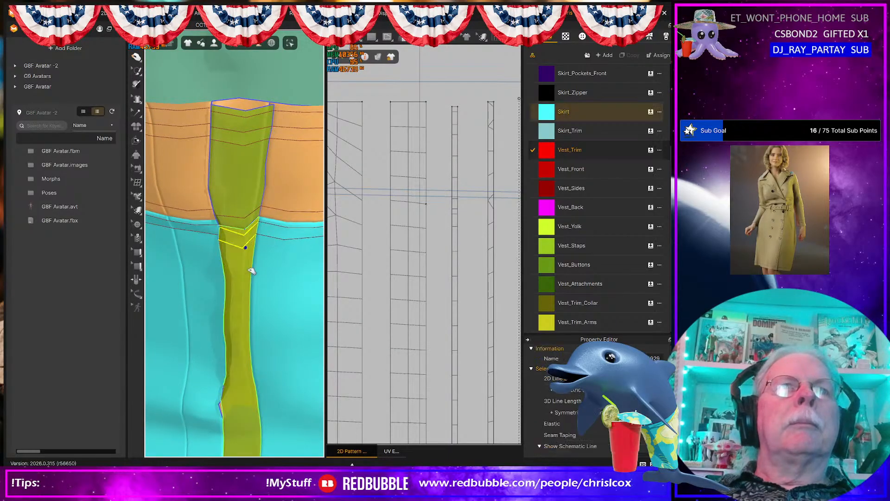
mouse_move(249, 270)
right_down()
mouse_move(243, 338)
mouse_move(214, 257)
mouse_move(185, 243)
mouse_move(291, 252)
mouse_move(253, 261)
right_up()
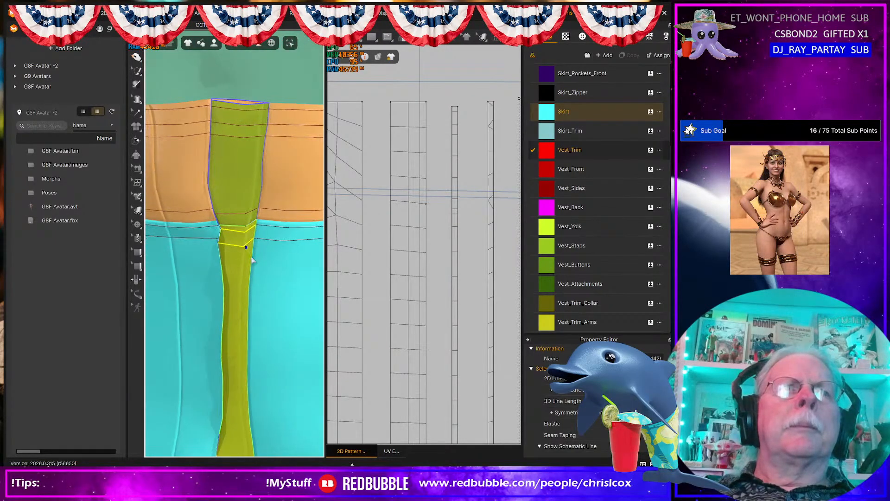
- Select the skirt front extension piece on the avatar and view the closure from the side
key(b)
click(249, 331)
key(q)
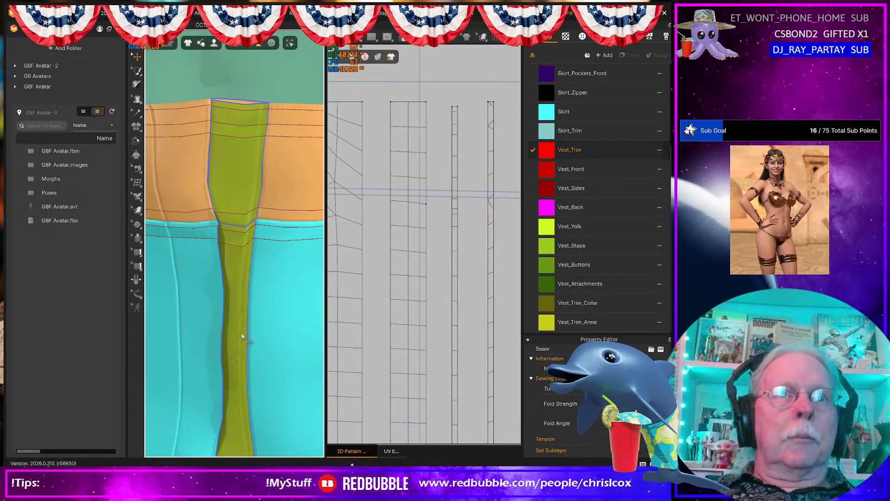
click(240, 335)
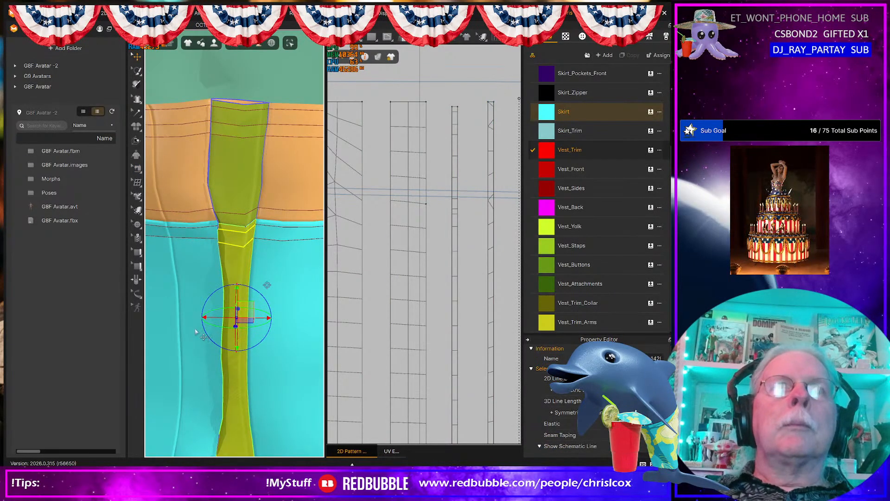
right_drag(186, 325, 195, 327)
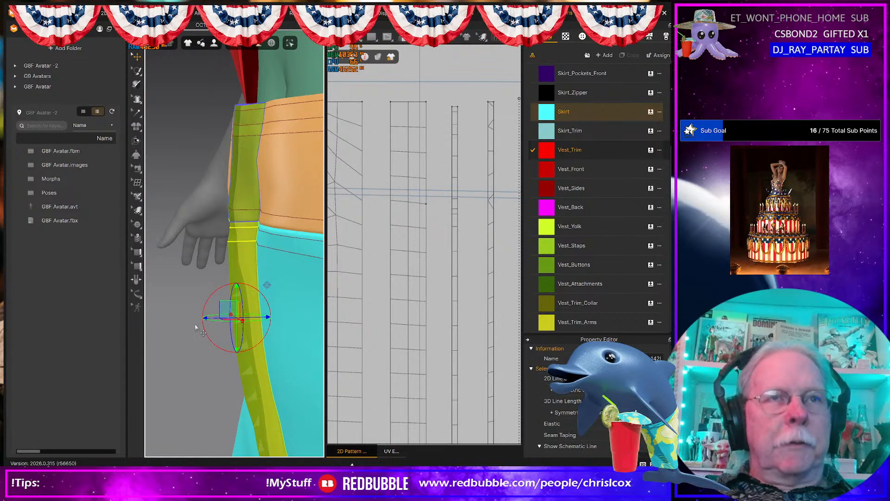
- Save the project, restart the program and reopen the recent project CC12 Jeans Skirt.zprj
key(ctrl+s)
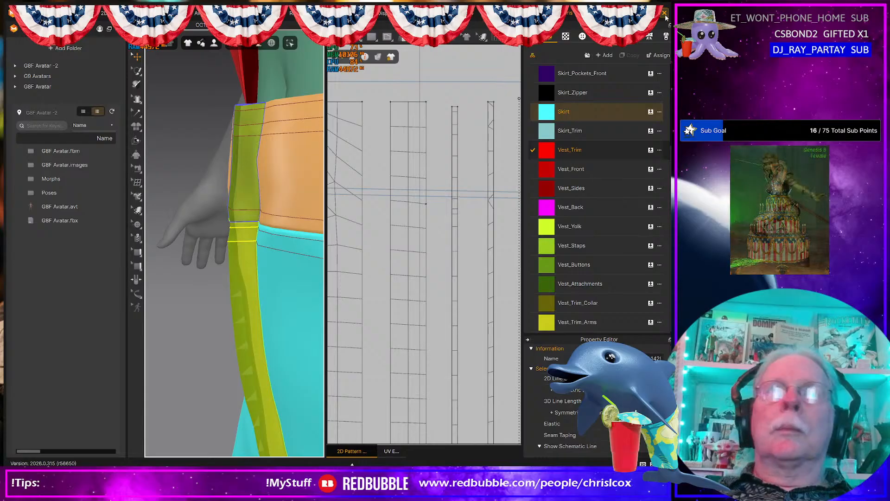
click(666, 27)
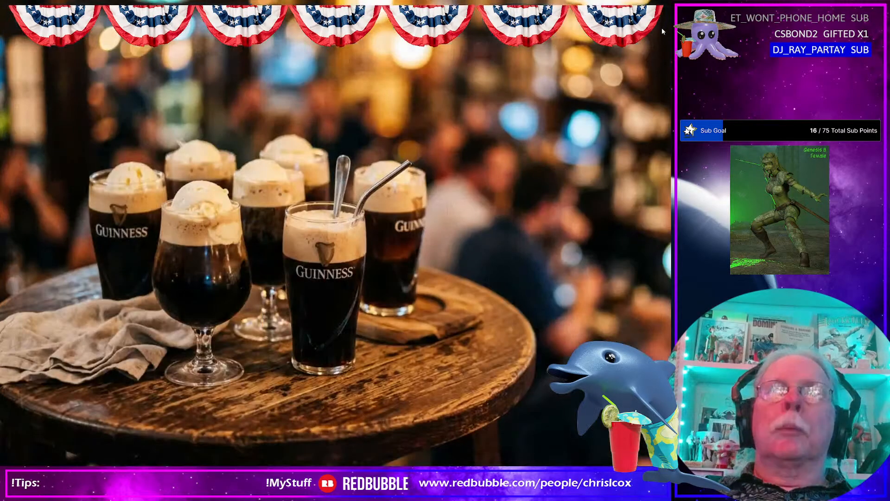
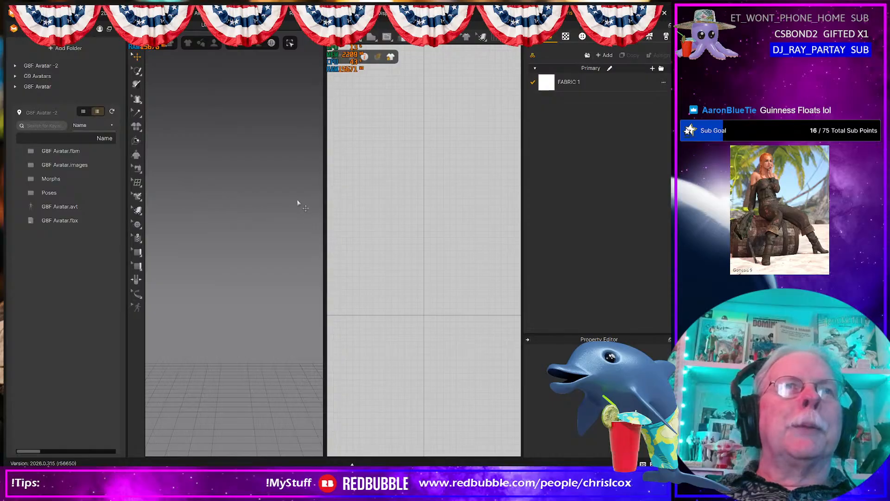
drag(324, 204, 337, 207)
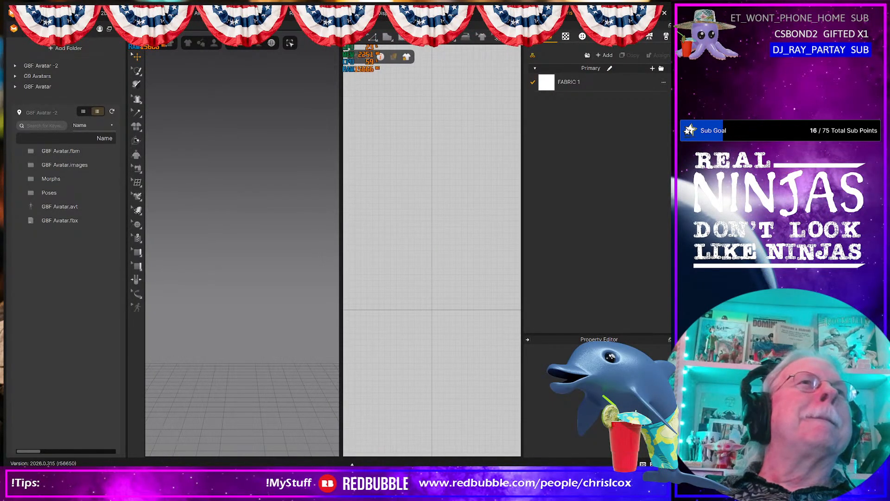
click(21, 13)
mouse_move(60, 110)
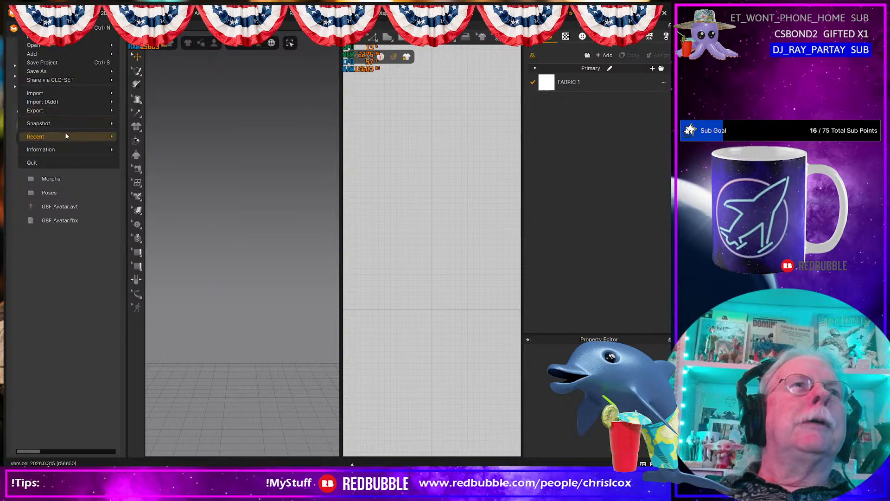
mouse_move(66, 136)
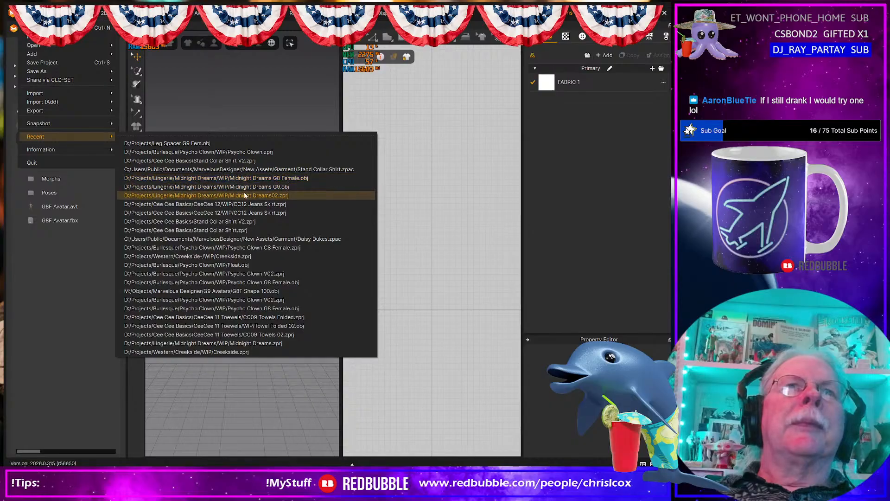
click(247, 204)
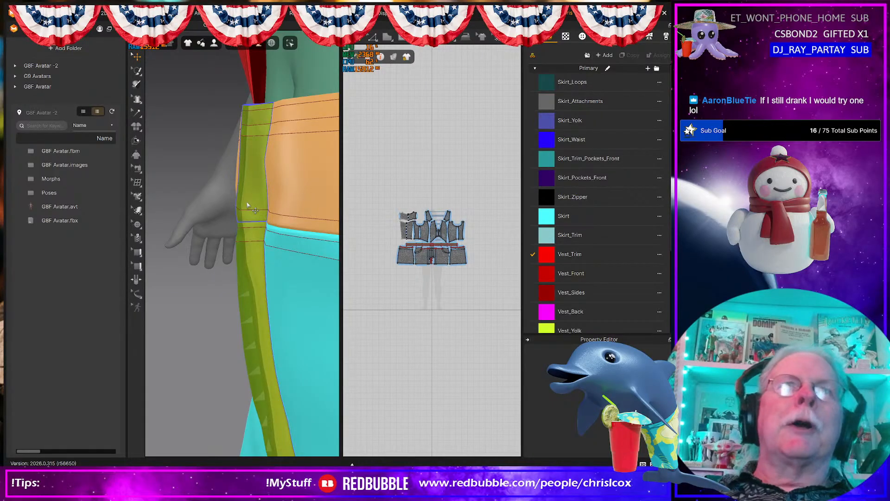
- Simulate the reopened garment briefly with the front closure in view
right_drag(236, 206, 225, 190)
scroll(270, 214, down, 3)
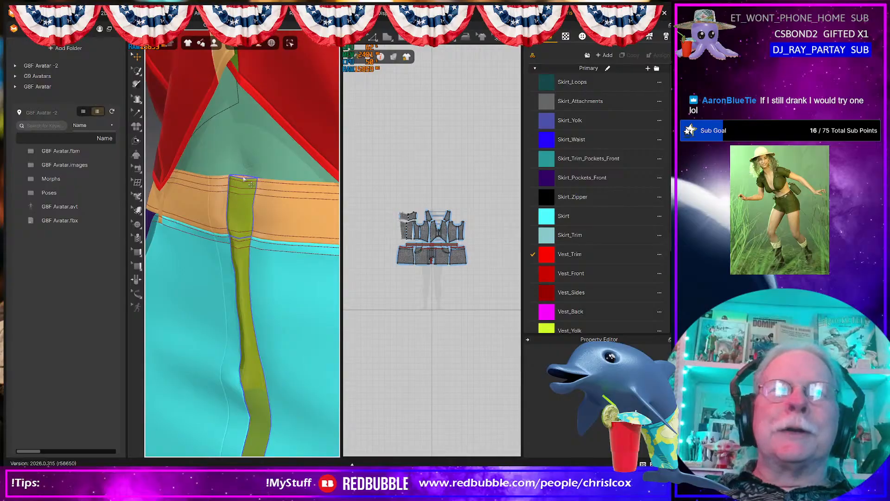
key(space)
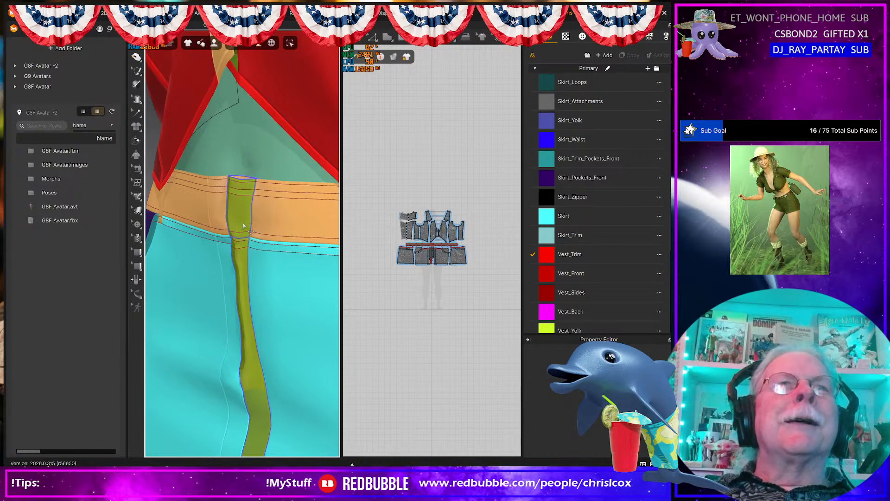
key(space)
- Move the waistband and skirt front closure pieces together away from the body and inspect the strips and sewing behind them
click(242, 225)
right_drag(261, 258, 239, 257)
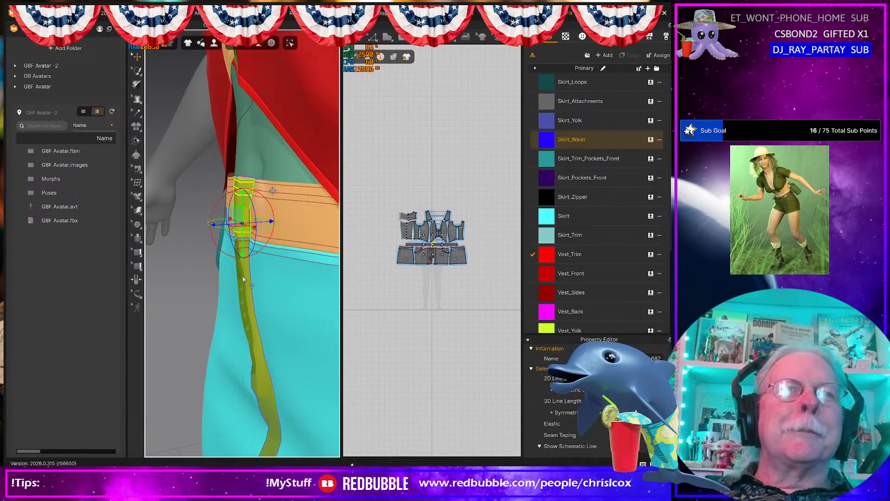
click(243, 278)
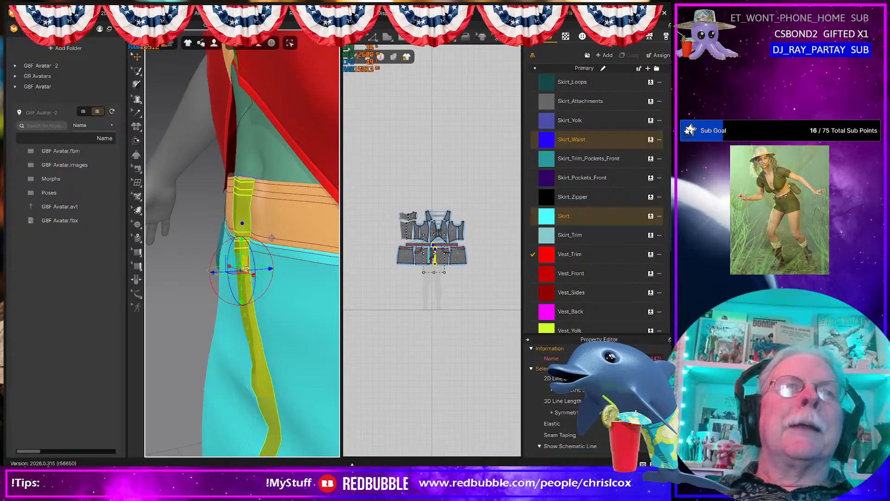
right_drag(237, 291, 262, 269)
scroll(259, 277, up, 6)
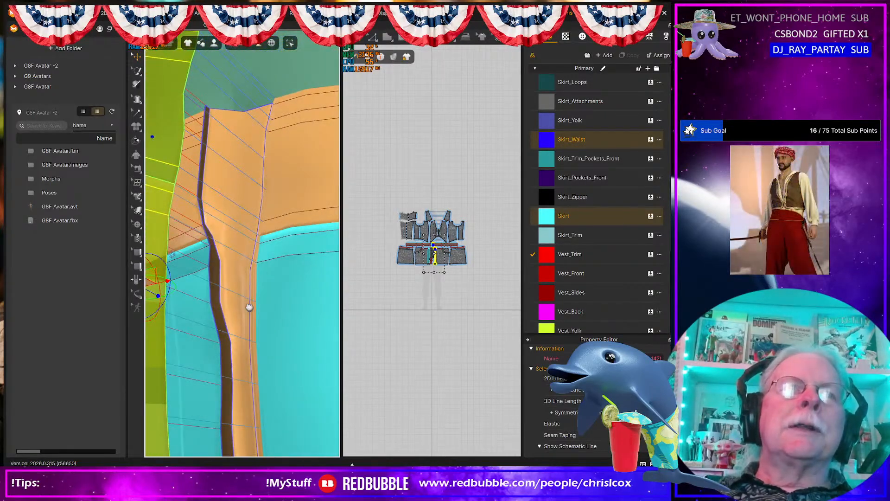
right_drag(249, 307, 199, 3)
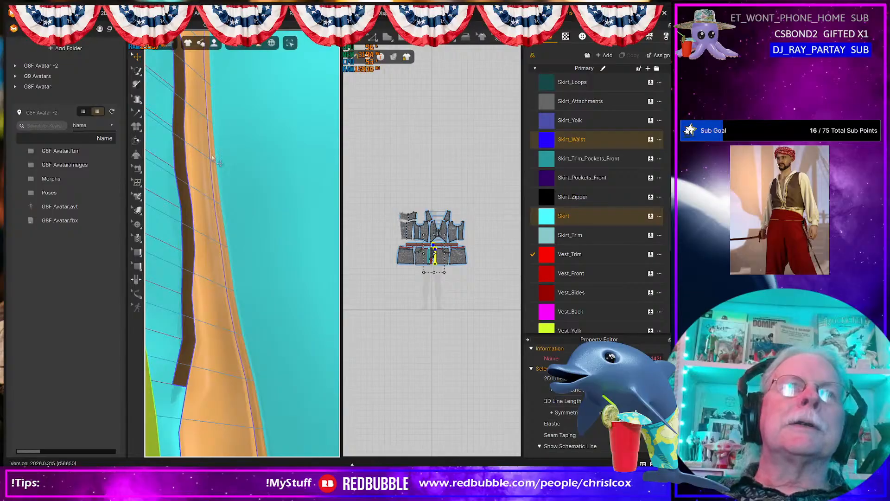
- Select the zipper strip behind the front closure and locate it among the 2D skirt patterns
right_drag(218, 162, 269, 184)
click(217, 112)
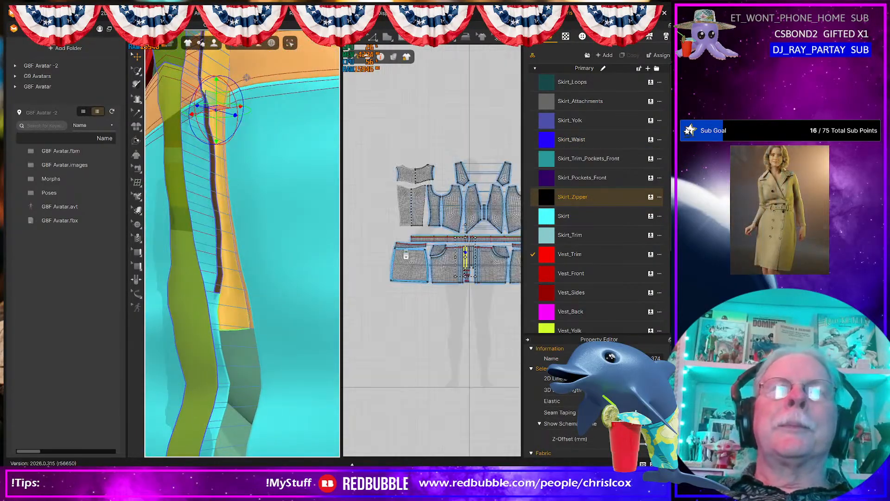
scroll(432, 246, up, 5)
scroll(425, 262, up, 4)
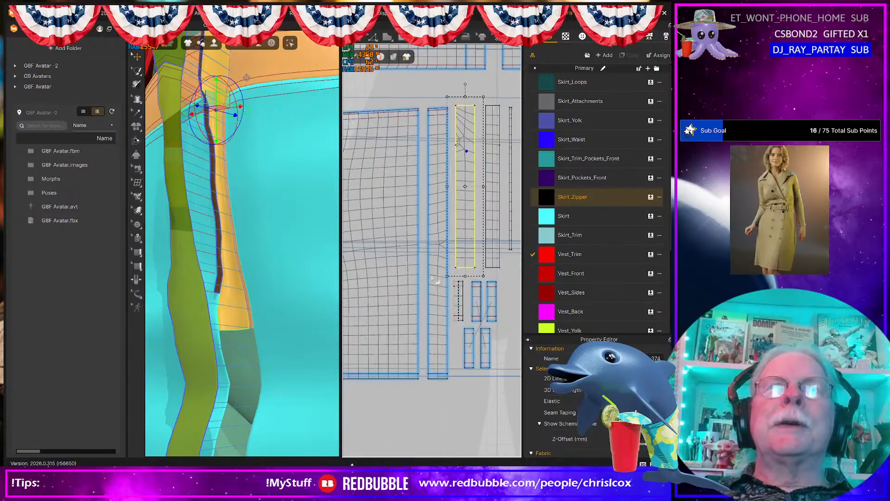
mouse_move(254, 301)
right_down()
mouse_move(237, 324)
mouse_move(243, 280)
mouse_move(258, 298)
right_up()
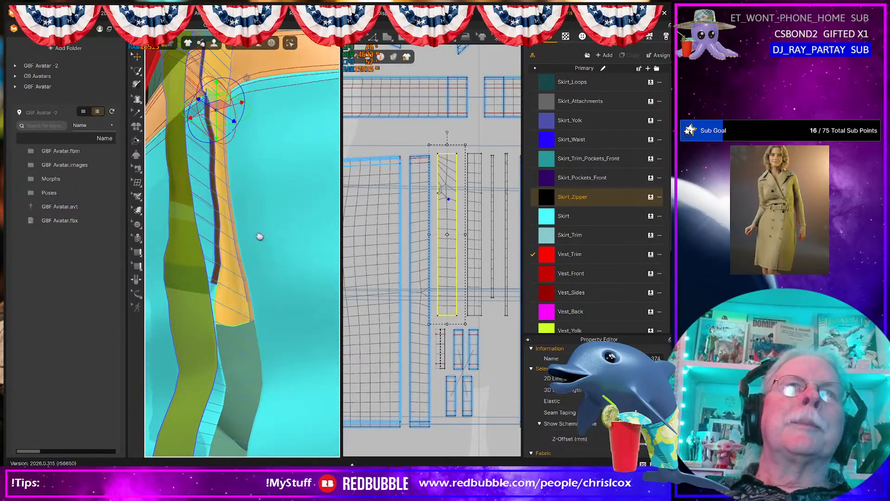
- Inspect the gap in the skirt front closure from several angles and select the skirt front strip beside it
middle_drag(258, 237, 264, 359)
right_drag(264, 359, 310, 354)
click(234, 348)
mouse_move(260, 314)
right_down()
mouse_move(254, 329)
mouse_move(266, 330)
mouse_move(235, 327)
mouse_move(253, 321)
right_up()
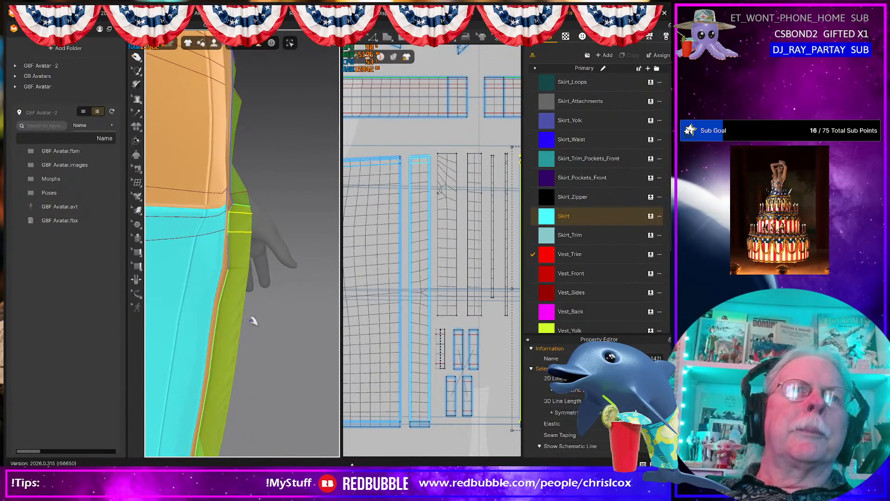
right_drag(246, 275, 198, 274)
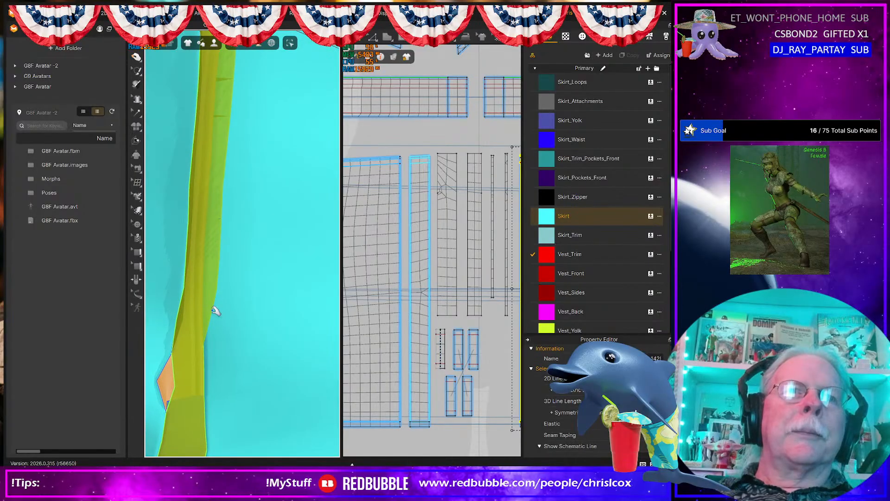
middle_drag(216, 311, 258, 192)
right_drag(245, 304, 248, 243)
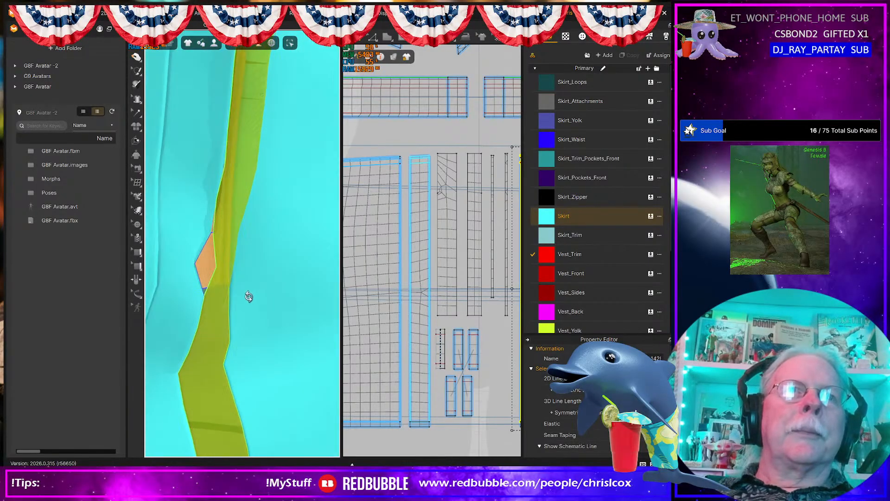
mouse_move(203, 248)
mouse_down()
mouse_move(205, 237)
mouse_move(205, 247)
mouse_move(211, 241)
mouse_up()
right_drag(249, 271, 223, 271)
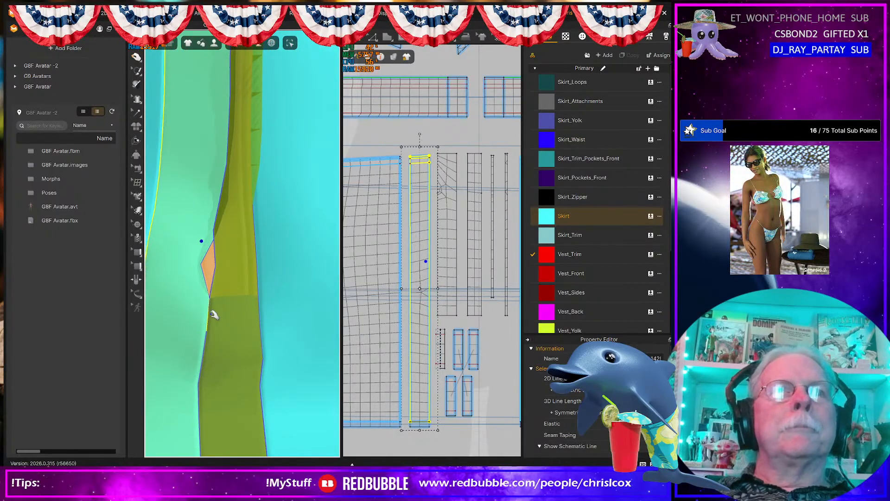
- Examine the sewing lines that join the two zipper strips to each other and to the thin strip beside them
scroll(431, 381, up, 3)
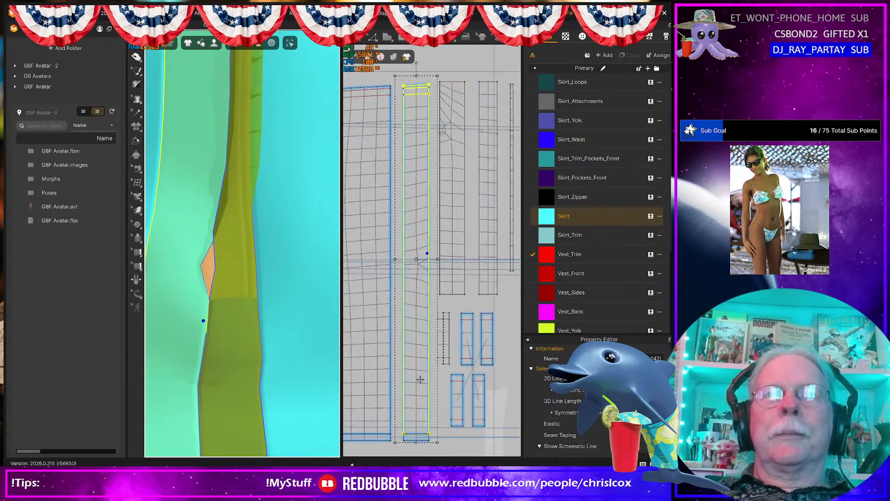
middle_drag(431, 381, 437, 382)
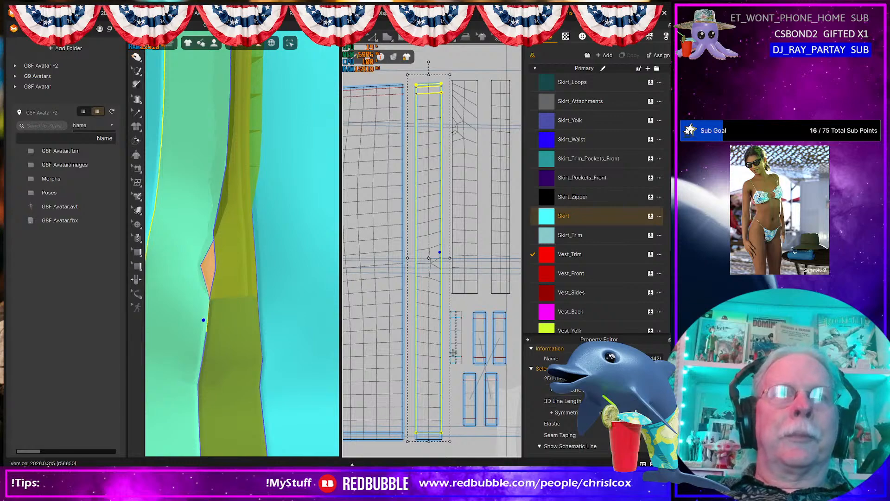
key(1)
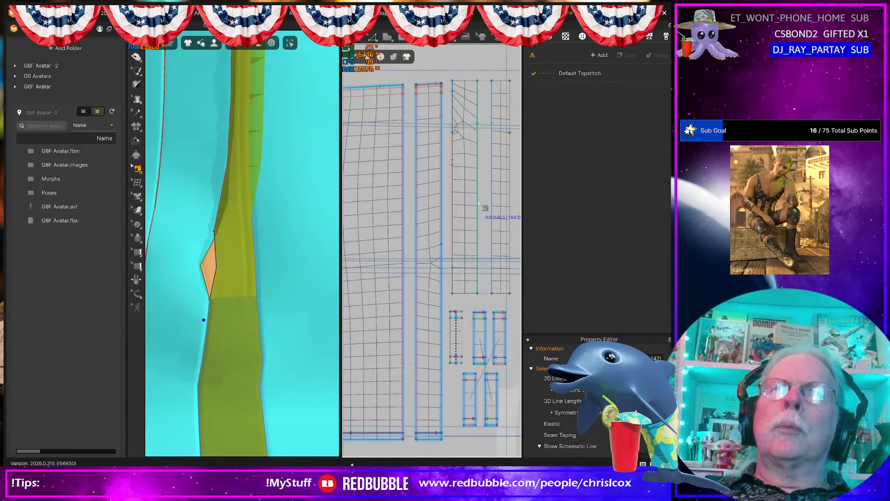
mouse_move(479, 204)
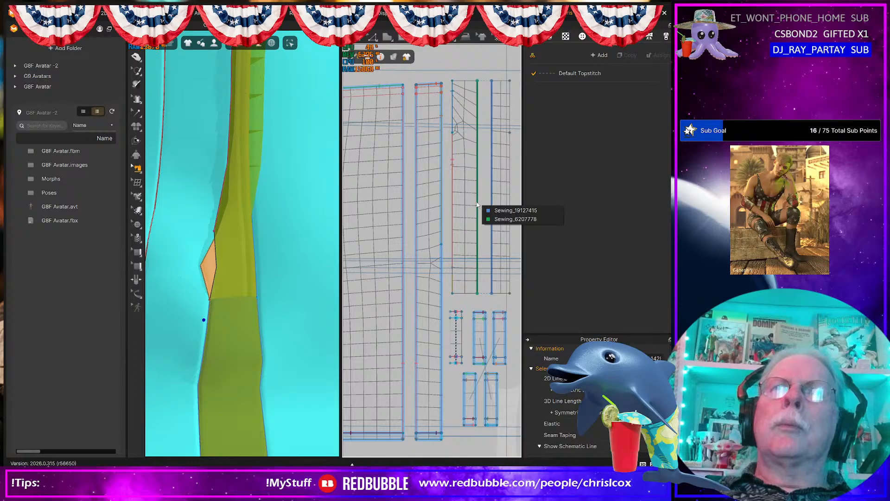
key(m)
middle_drag(477, 203, 464, 217)
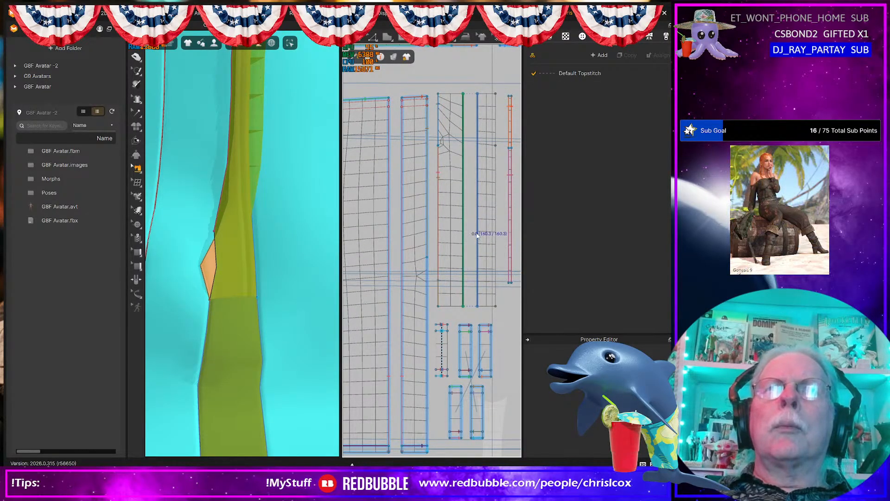
click(472, 235)
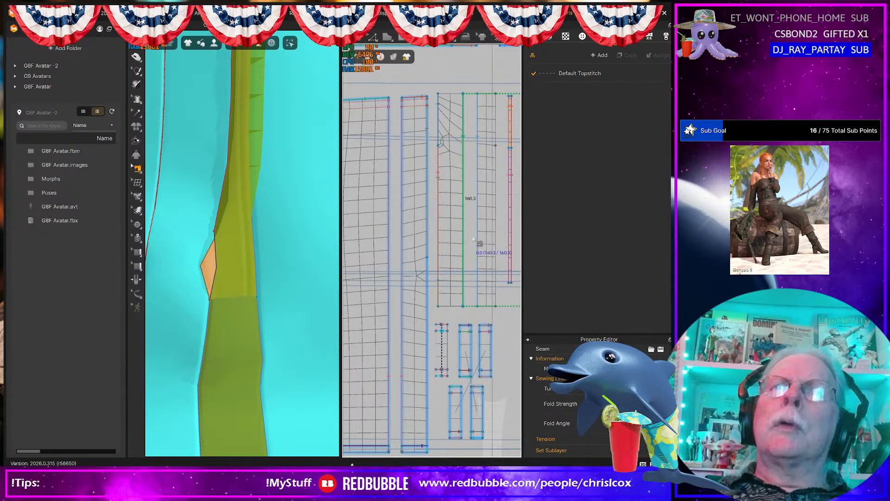
click(478, 242)
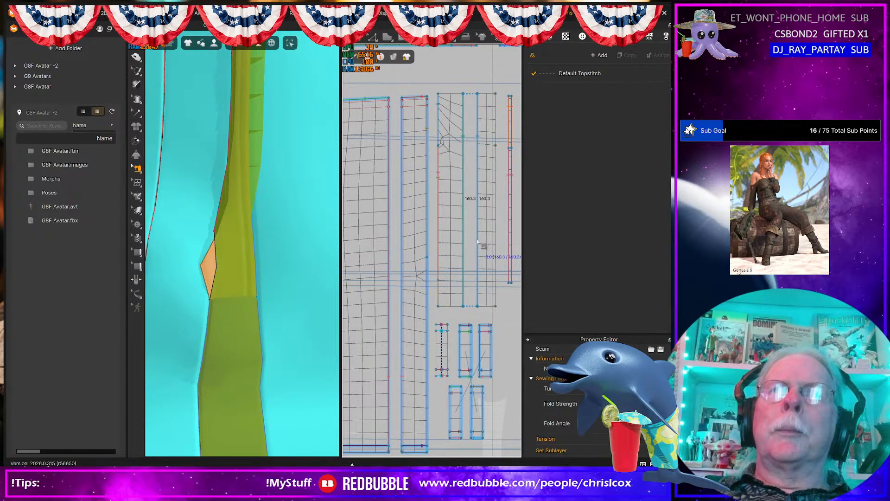
right_click(477, 241)
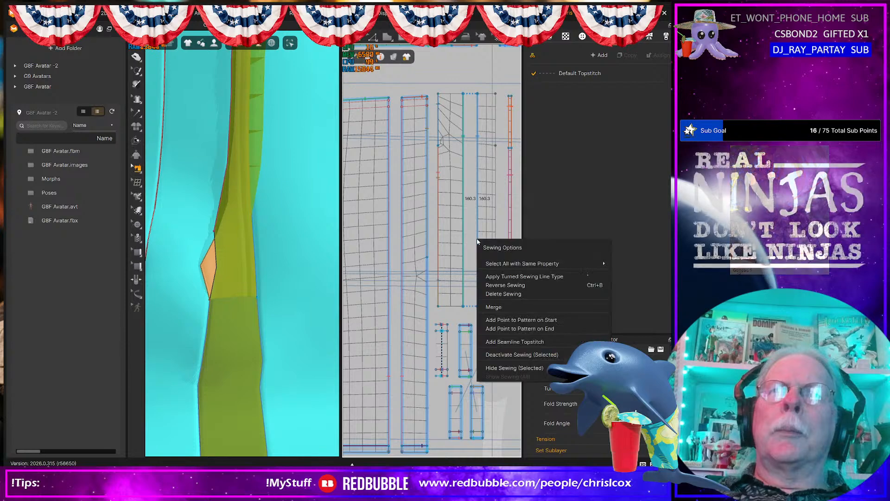
key(Escape)
right_drag(478, 242, 435, 254)
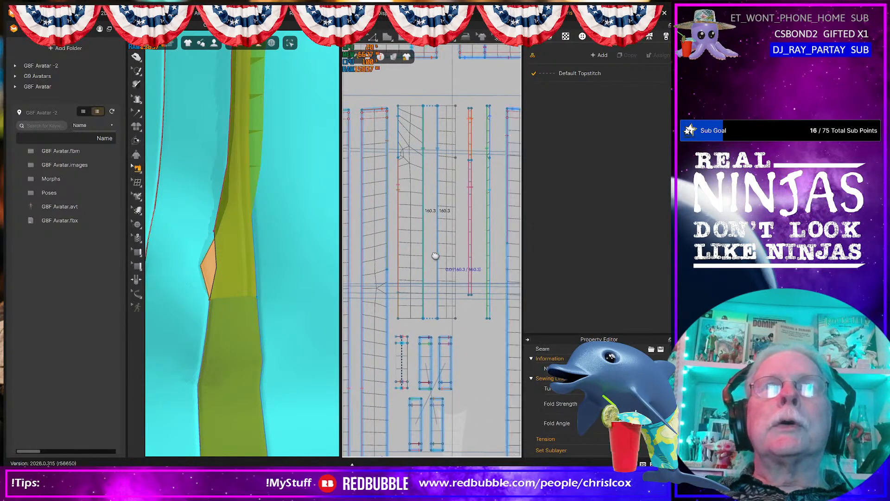
click(484, 237)
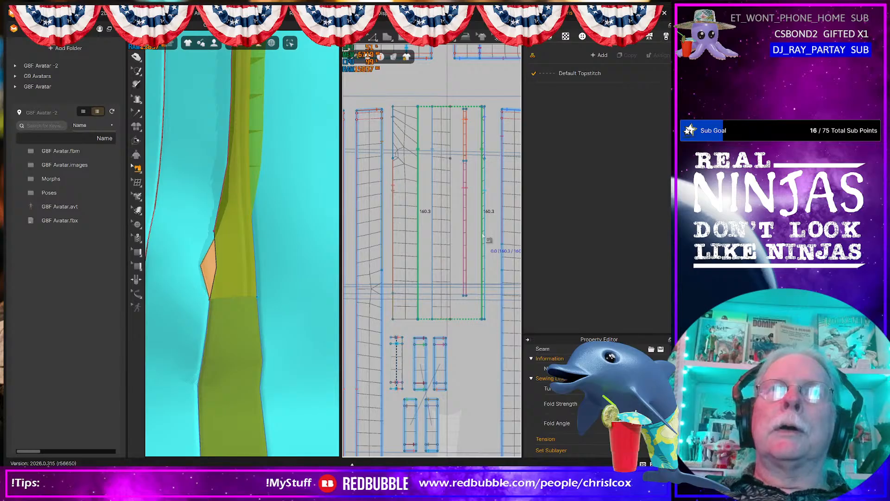
- Select the waistband and skirt front closure strips together and find them in the full 2D pattern layout
mouse_move(300, 272)
right_down()
mouse_move(238, 278)
mouse_move(298, 266)
right_up()
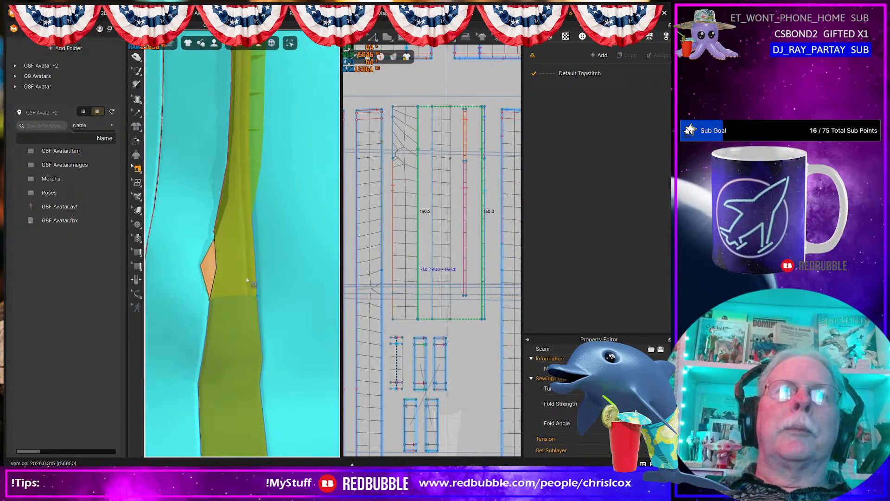
scroll(241, 288, down, 5)
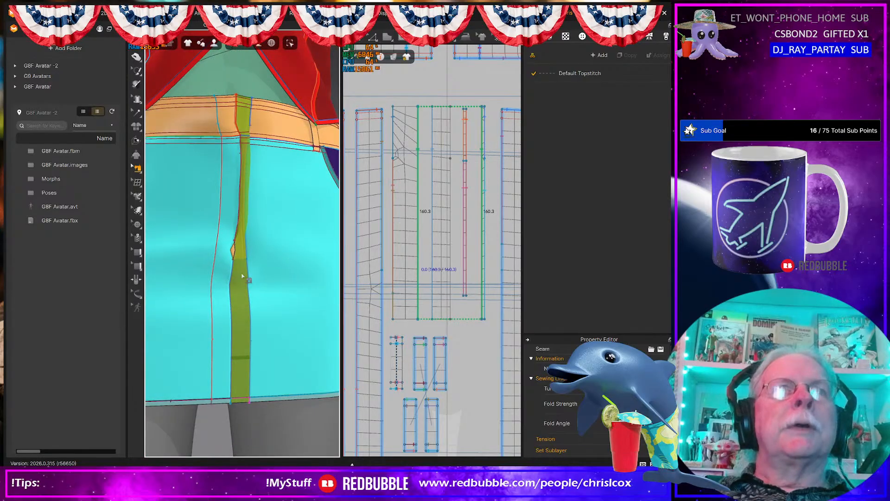
key(Escape)
click(241, 116)
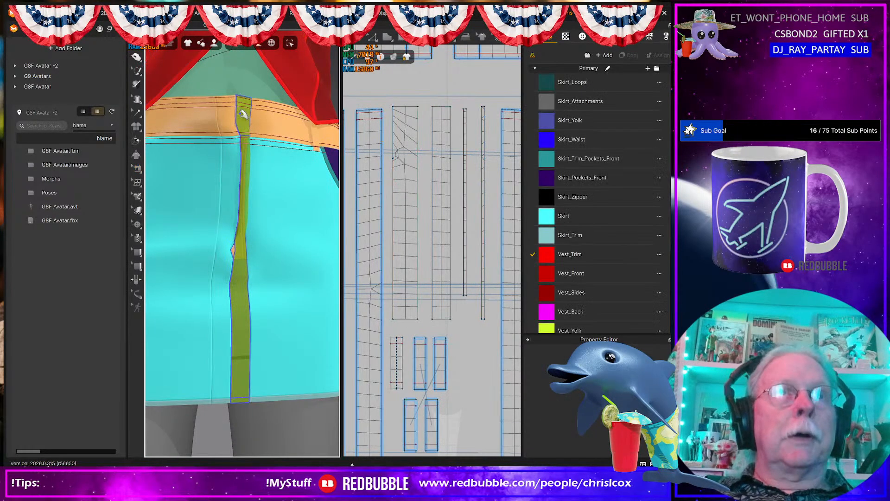
shift+click(246, 296)
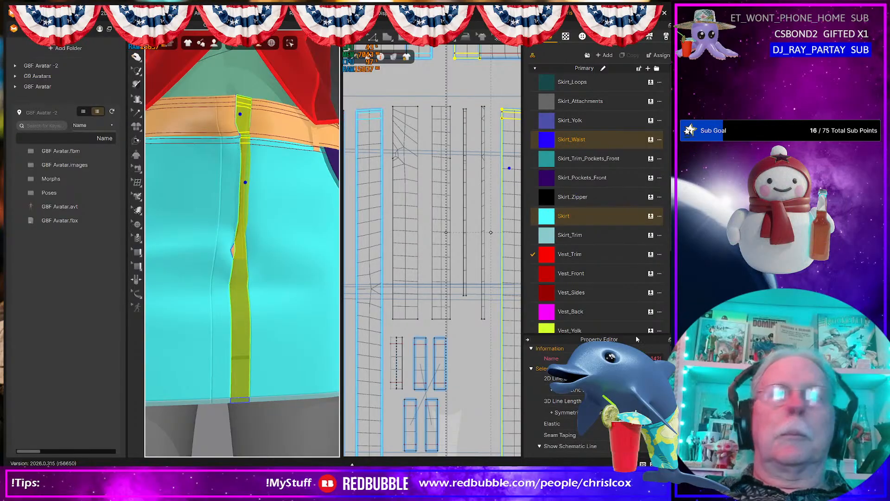
scroll(281, 314, down, 2)
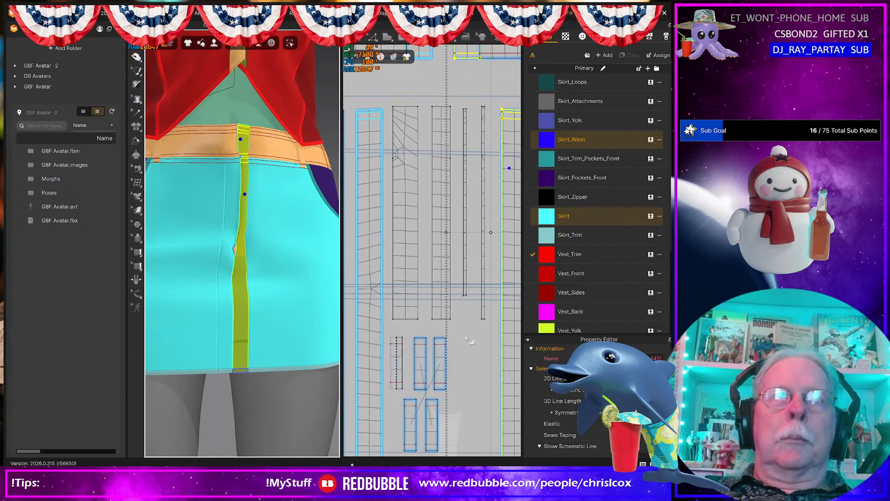
scroll(463, 279, down, 5)
scroll(385, 266, down, 3)
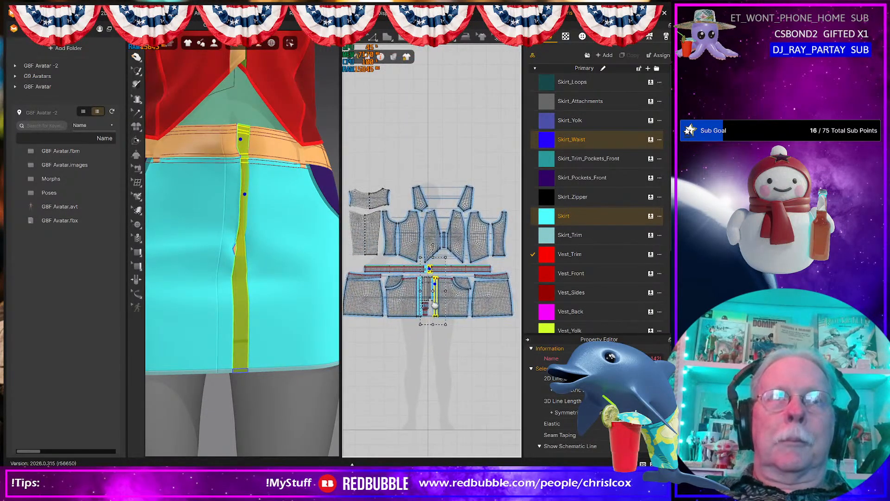
middle_drag(441, 309, 446, 312)
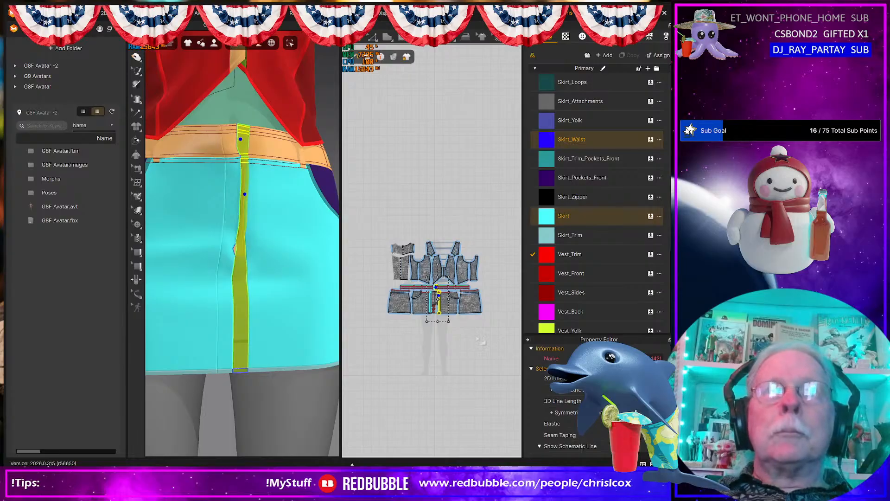
- Select all the skirt pieces, put them on one common layer and simulate while pulling on the front closure
drag(497, 330, 377, 286)
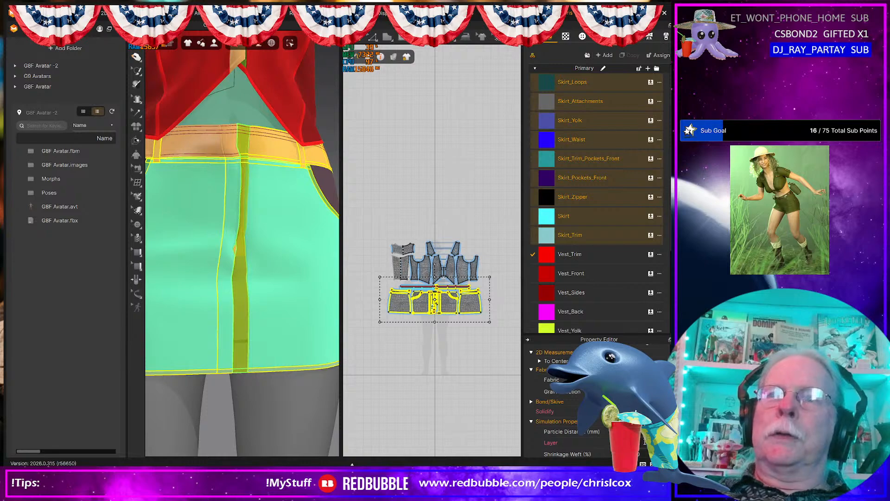
key(space)
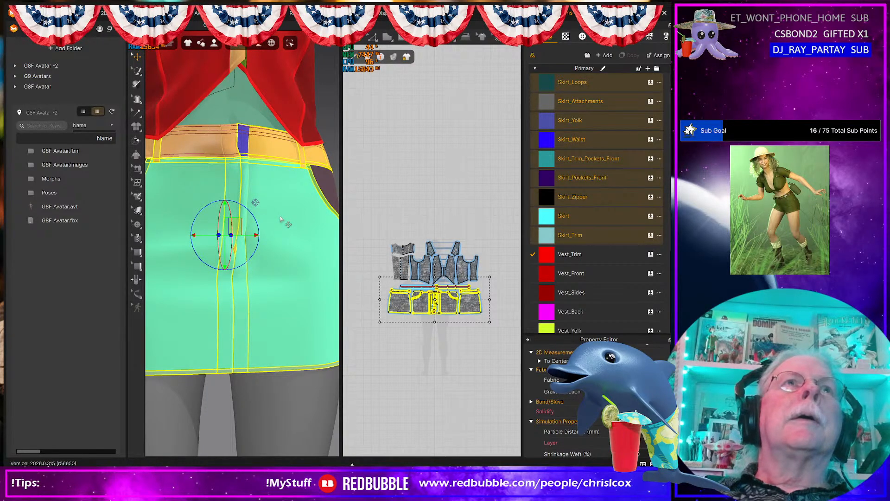
key(space)
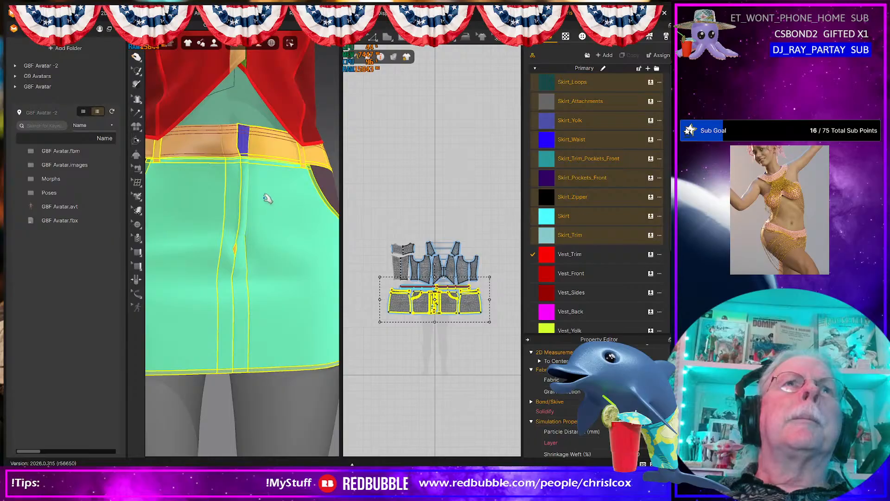
drag(257, 195, 245, 203)
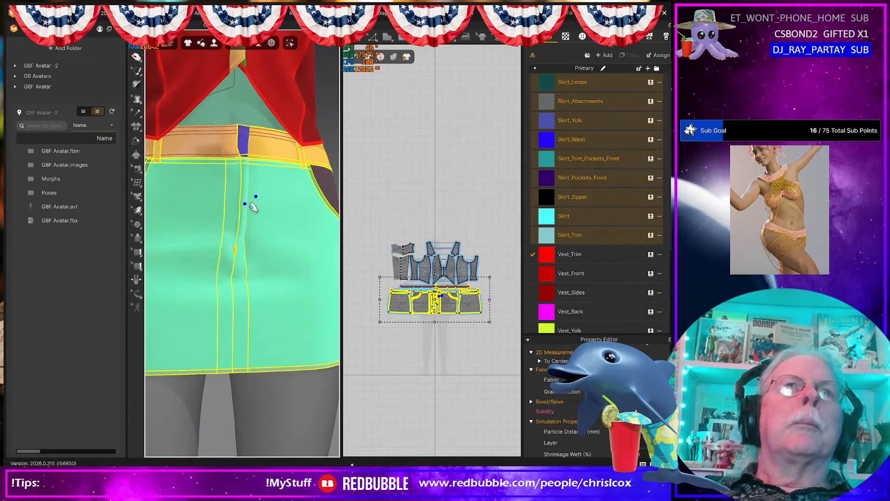
right_drag(252, 200, 243, 229)
scroll(234, 215, up, 5)
click(247, 227)
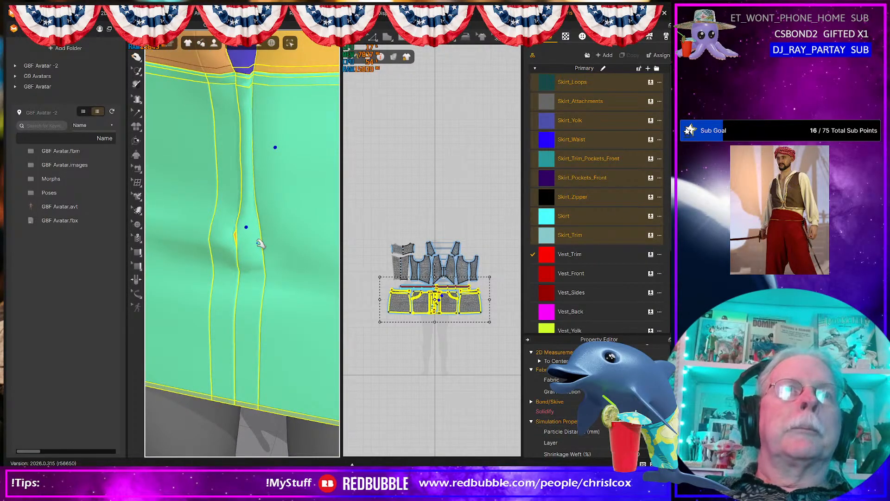
right_click(254, 242)
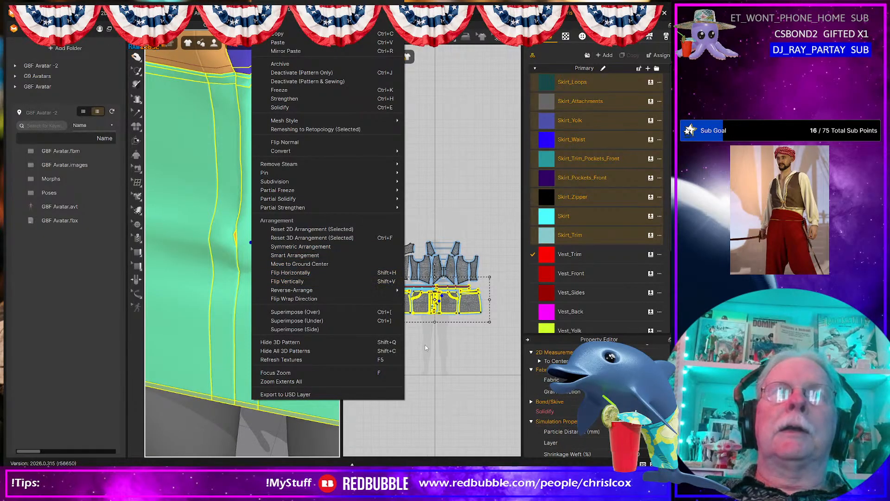
click(297, 256)
- Deactivate the wider zipper strip together with its sewing, and select the skirt front extension piece on the avatar
scroll(450, 320, up, 3)
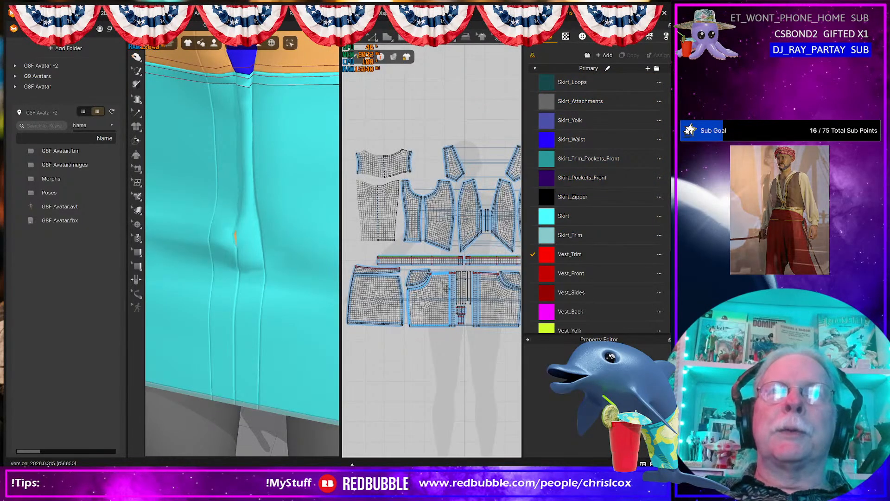
scroll(501, 305, up, 3)
click(490, 308)
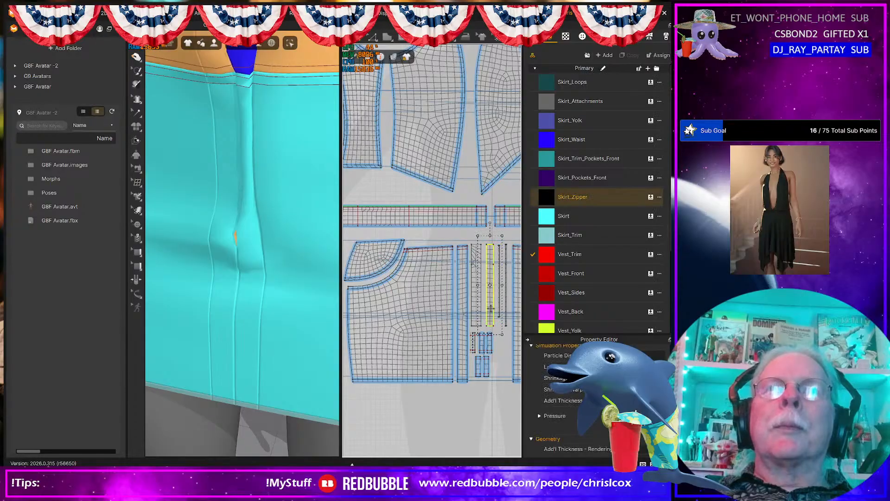
right_click(492, 311)
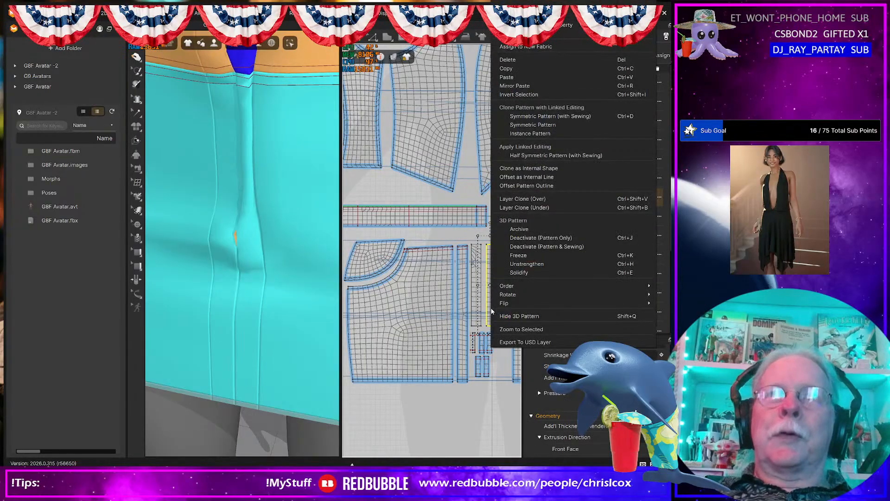
click(532, 246)
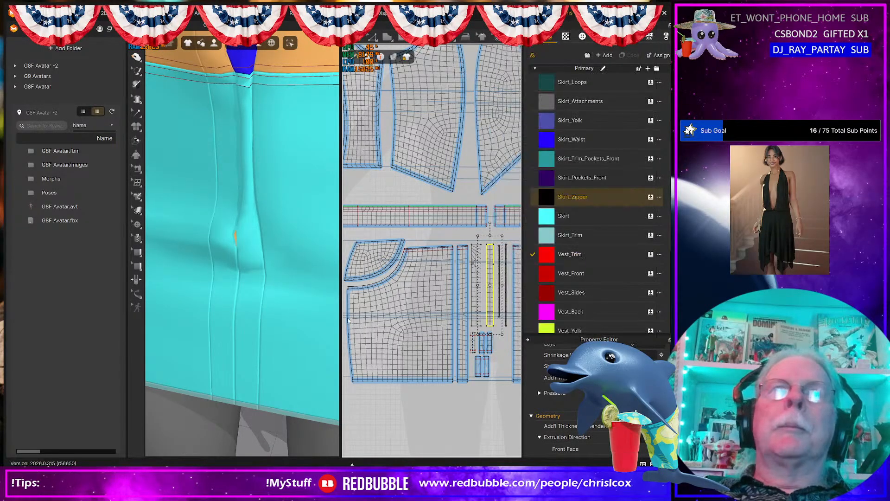
click(252, 305)
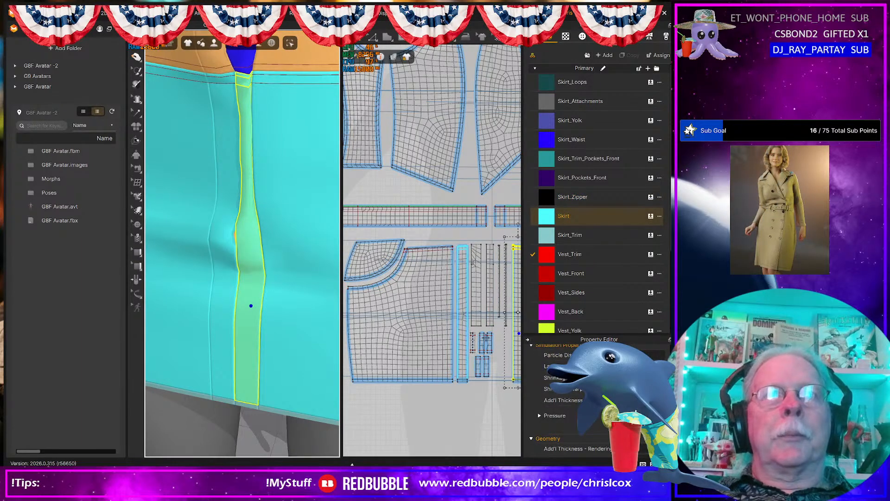
- Deactivate the narrow skirt front strip between the front skirt panel and the zipper strips together with its sewing, and run the simulation
click(489, 327)
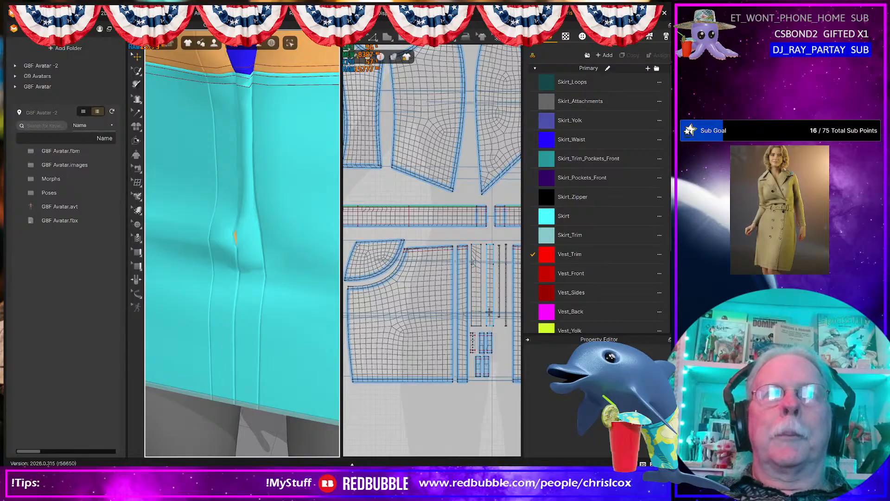
click(490, 314)
right_click(489, 316)
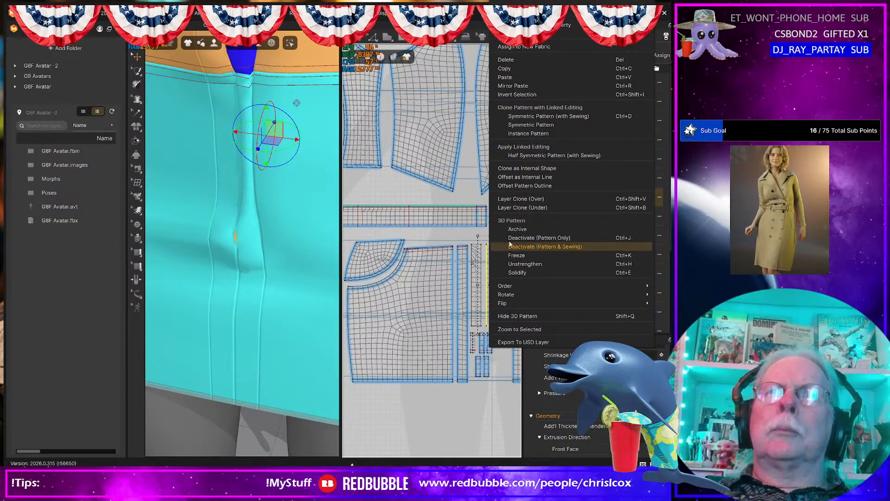
click(463, 347)
right_click(463, 346)
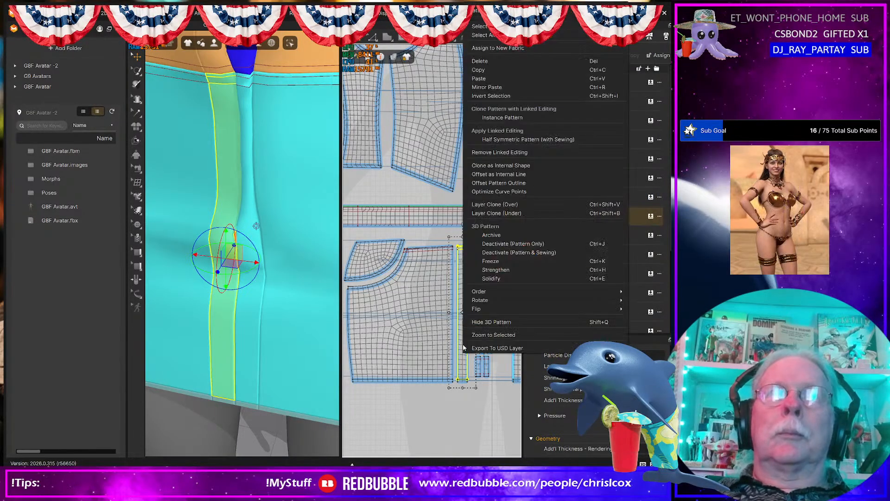
click(517, 260)
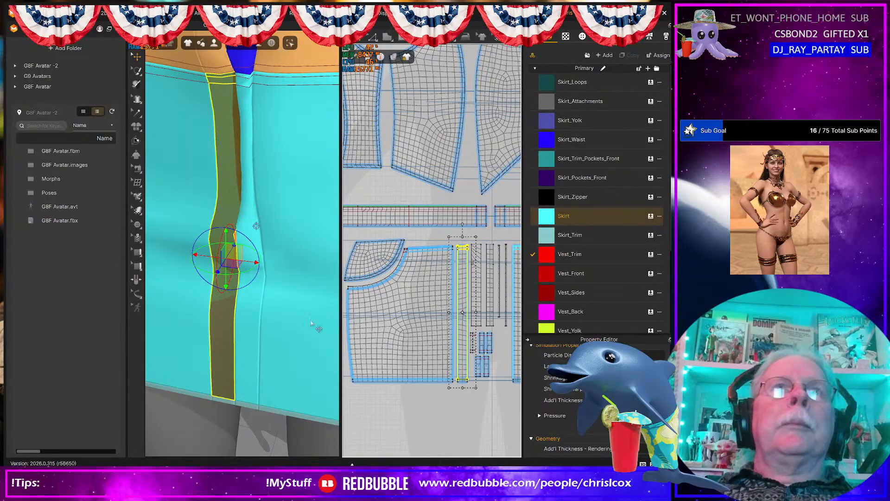
key(space)
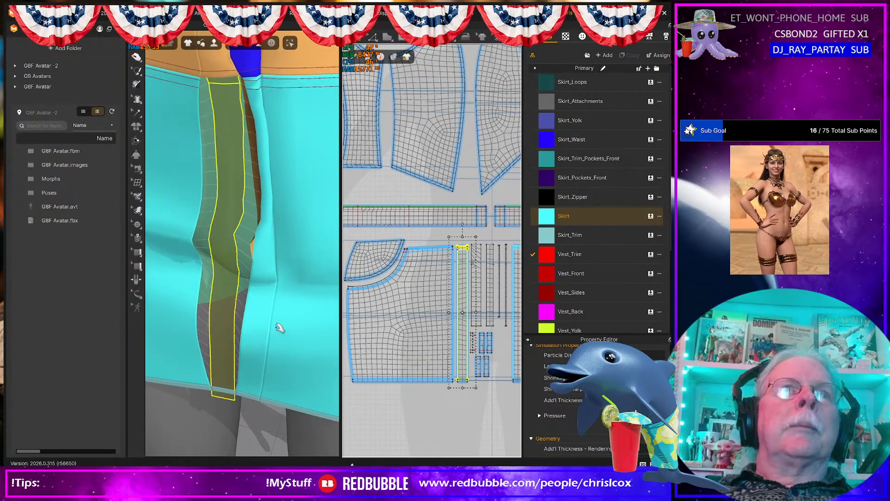
- Select the blue Skirt_Waist closure strip together with the skirt front strip directly below it on the avatar
right_drag(280, 327, 264, 319)
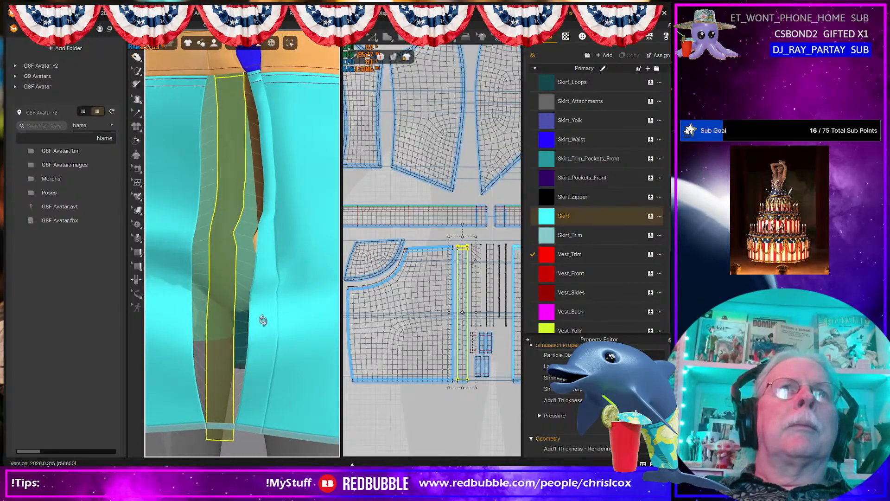
middle_drag(265, 315, 269, 378)
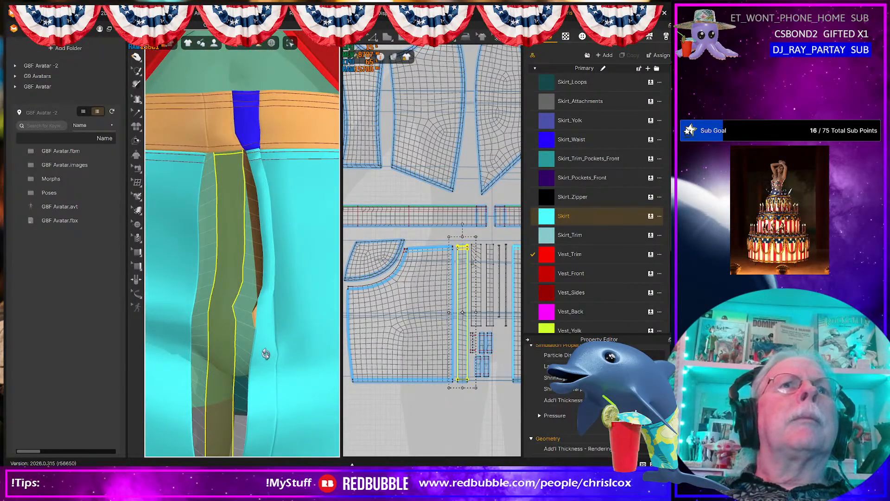
mouse_move(265, 354)
right_down()
mouse_move(297, 354)
mouse_move(268, 352)
mouse_move(276, 353)
mouse_move(237, 382)
mouse_move(260, 337)
right_up()
click(256, 177)
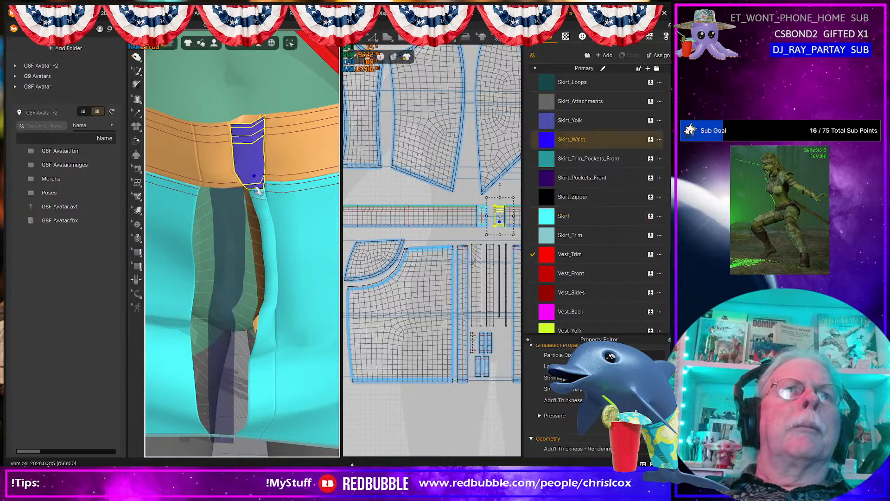
shift+click(271, 250)
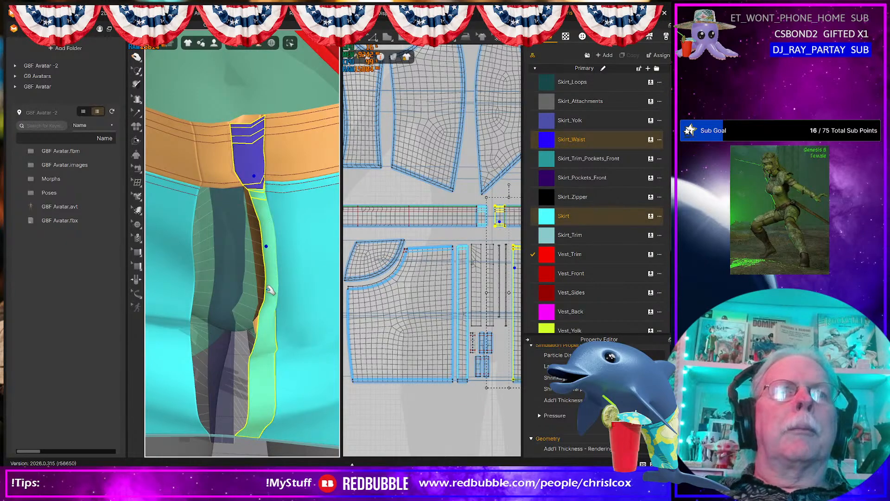
right_drag(271, 250, 264, 271)
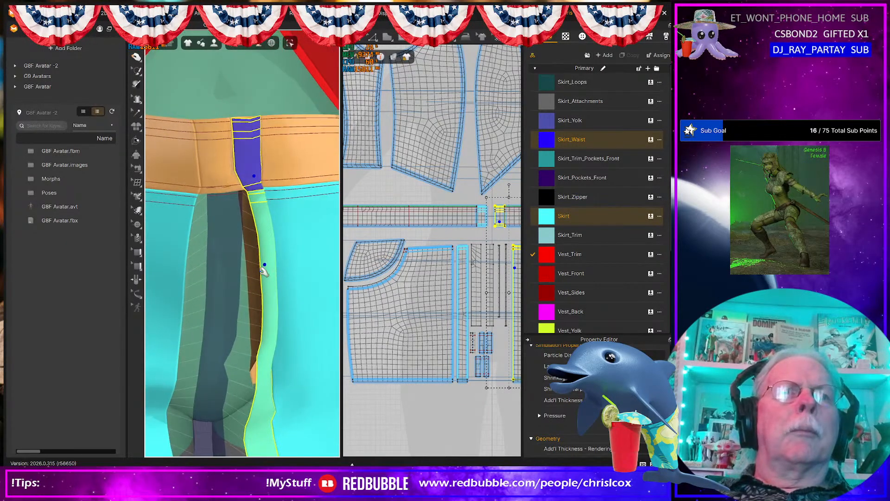
click(254, 271)
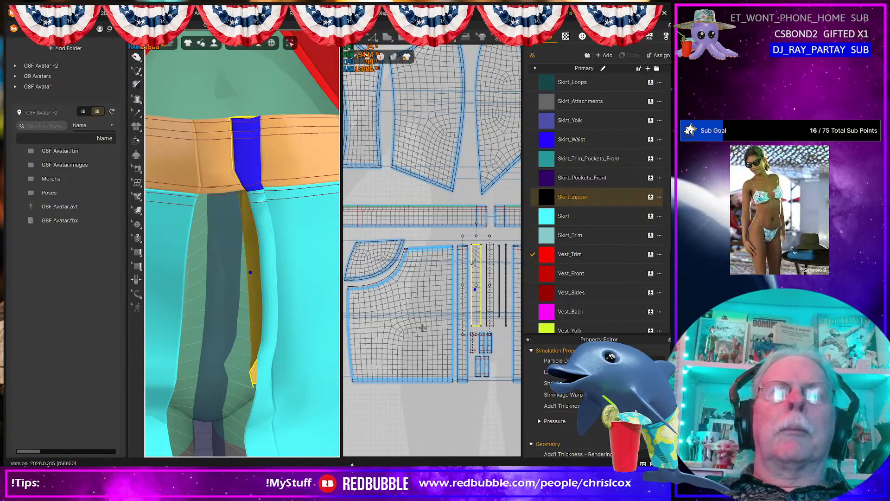
click(244, 144)
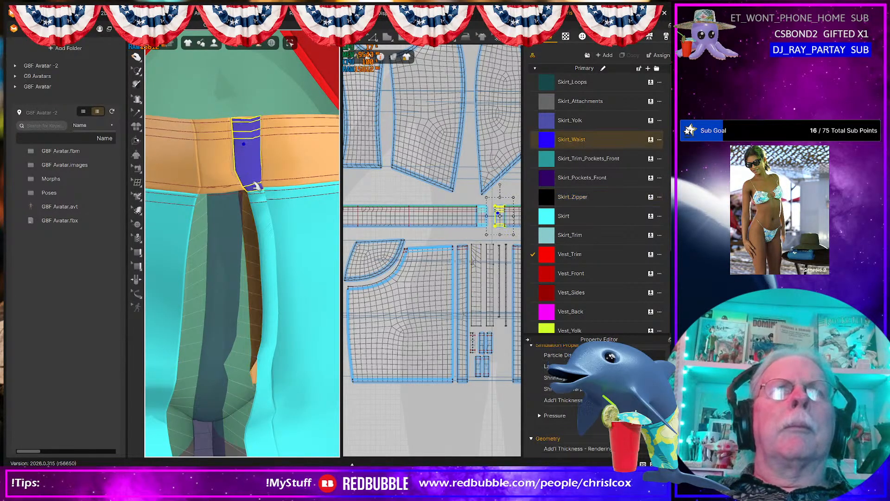
shift+click(265, 224)
- Stop the simulation and move both selected closure strips out and away from the skirt front
right_drag(267, 225, 282, 279)
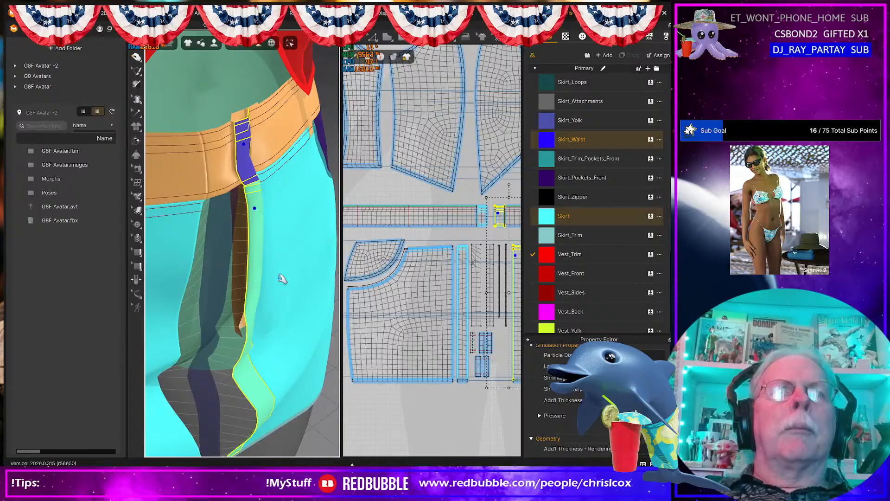
key(space)
click(252, 273)
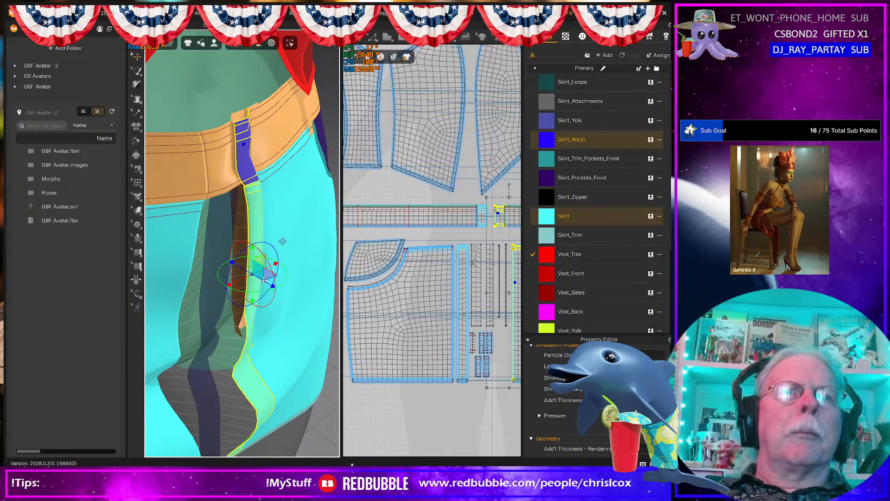
drag(264, 282, 331, 320)
right_drag(331, 321, 271, 288)
scroll(300, 303, up, 5)
click(186, 241)
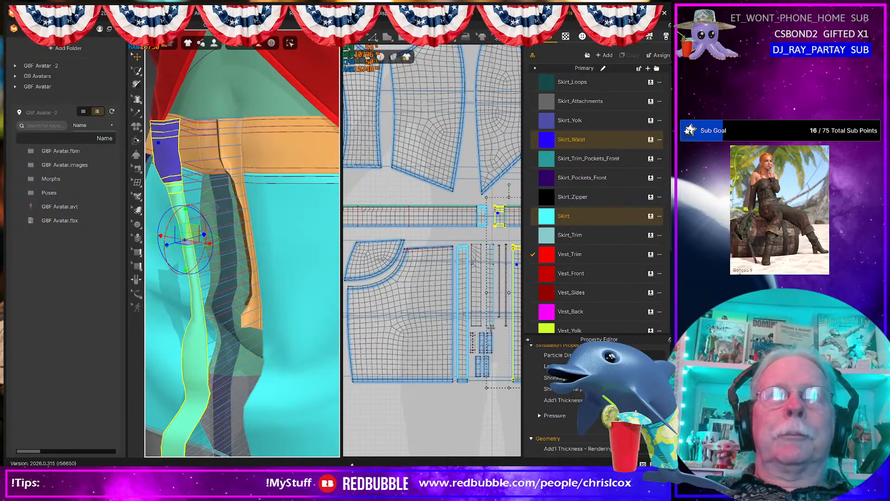
- Examine the sewing lines that join the moved skirt front strip to the opposite strip and the thin strip beside it
middle_drag(493, 327, 431, 320)
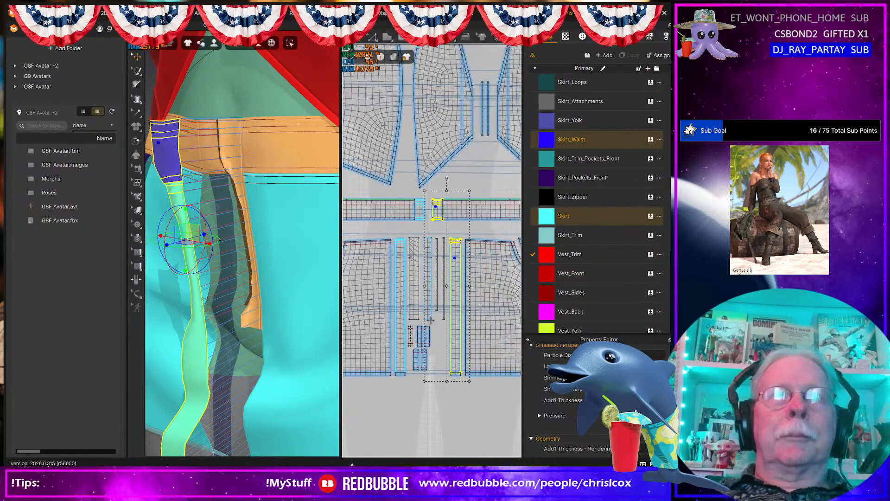
right_click(455, 323)
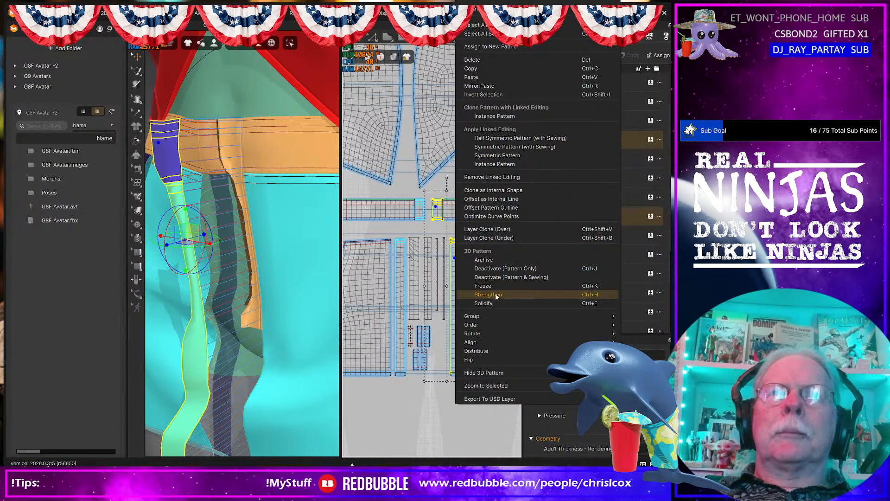
middle_drag(432, 311, 423, 312)
scroll(422, 313, down, 2)
scroll(422, 314, up, 2)
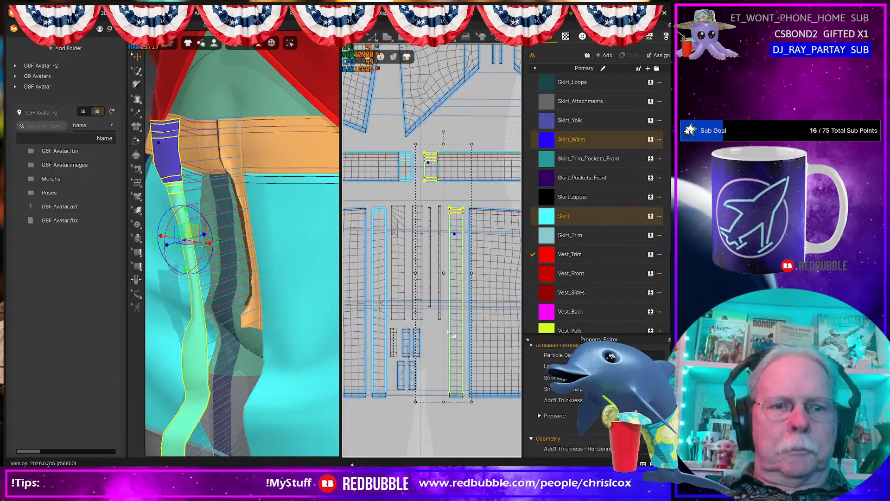
key(b)
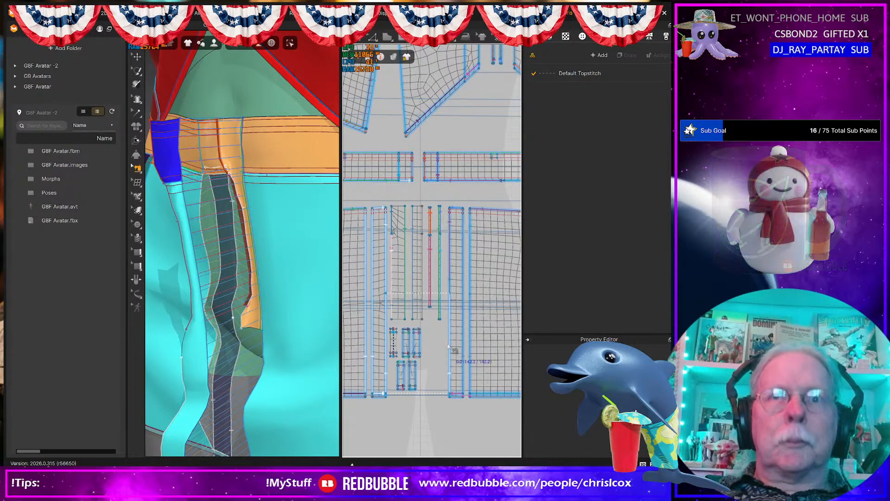
click(454, 350)
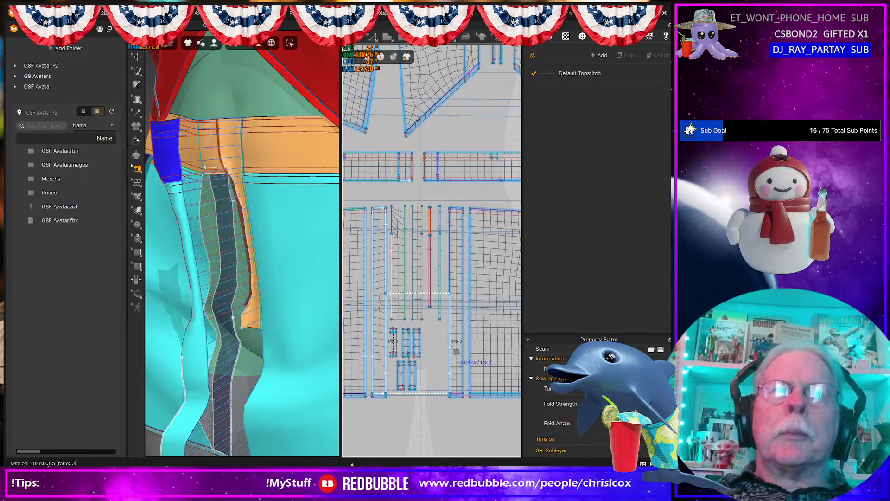
scroll(456, 350, down, 1)
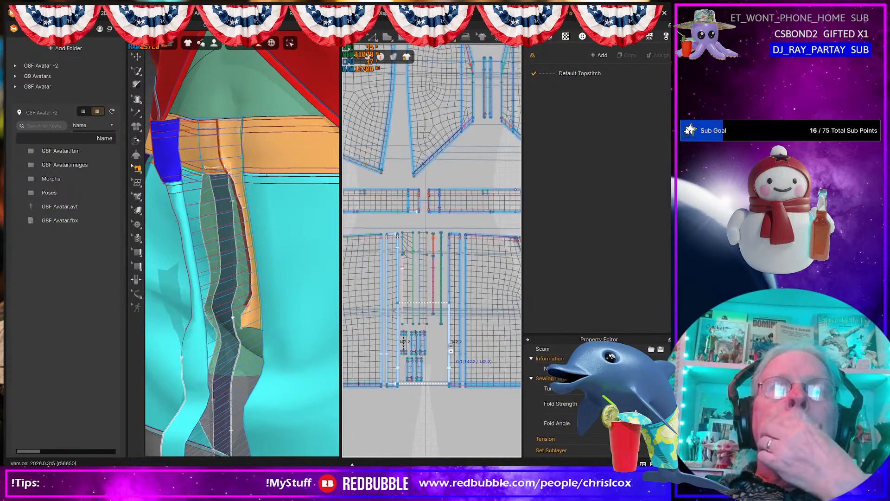
scroll(453, 339, down, 2)
scroll(448, 327, up, 2)
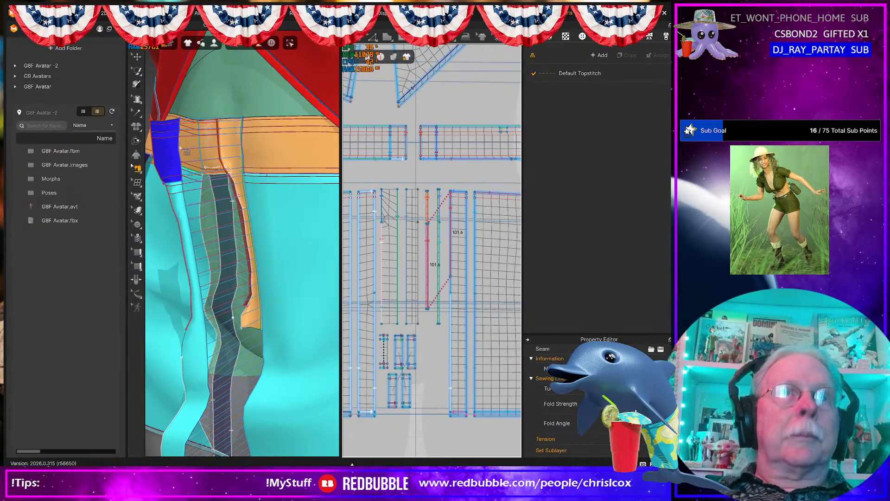
- Select the waistband closure strip and the skirt front strip below it, and deactivate both patterns together with their sewing
click(160, 156)
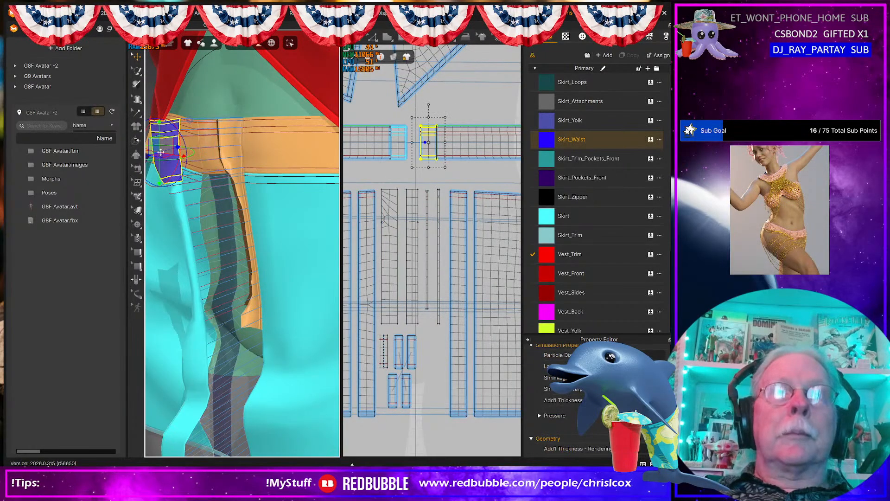
scroll(430, 177, up, 2)
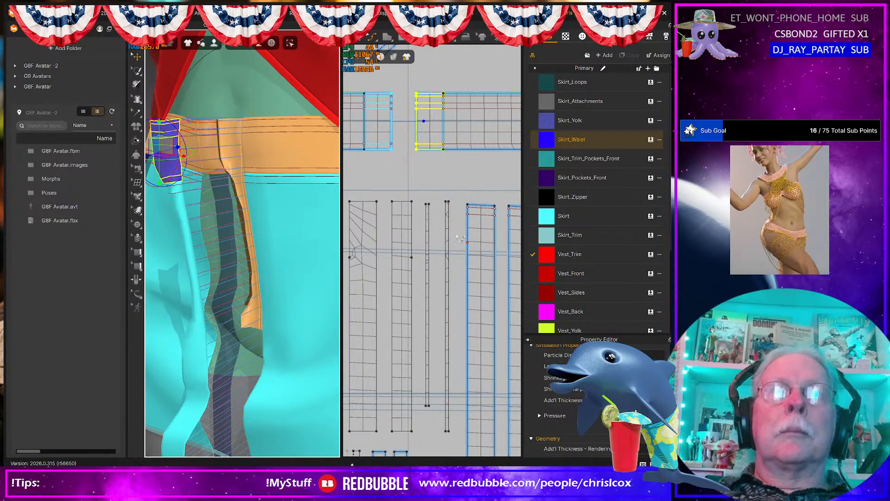
scroll(459, 238, down, 3)
mouse_move(213, 249)
right_down()
mouse_move(236, 187)
mouse_move(211, 246)
right_up()
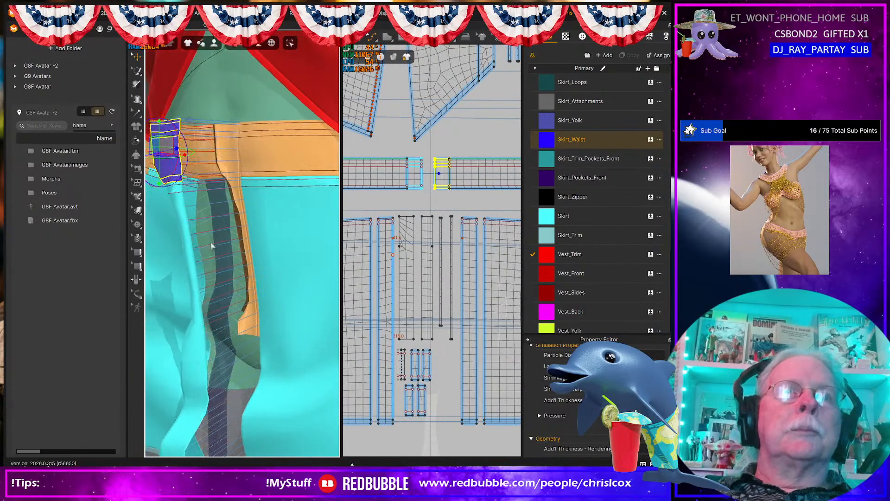
click(178, 214)
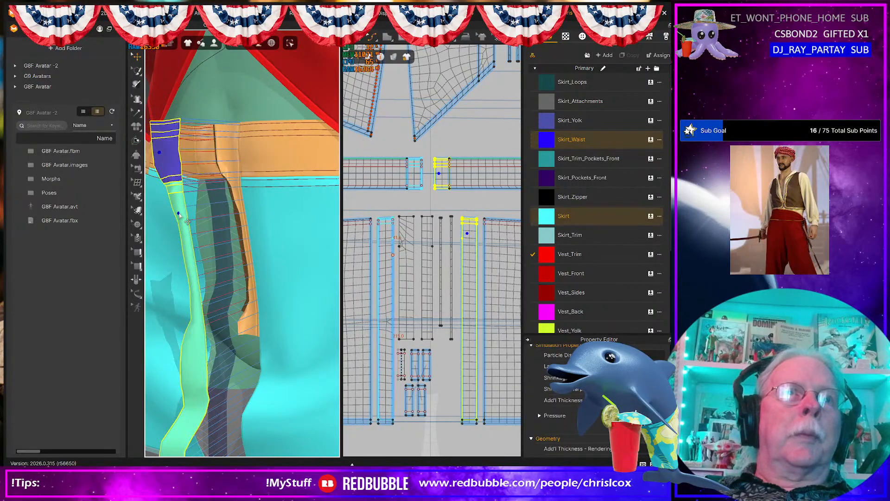
right_click(467, 304)
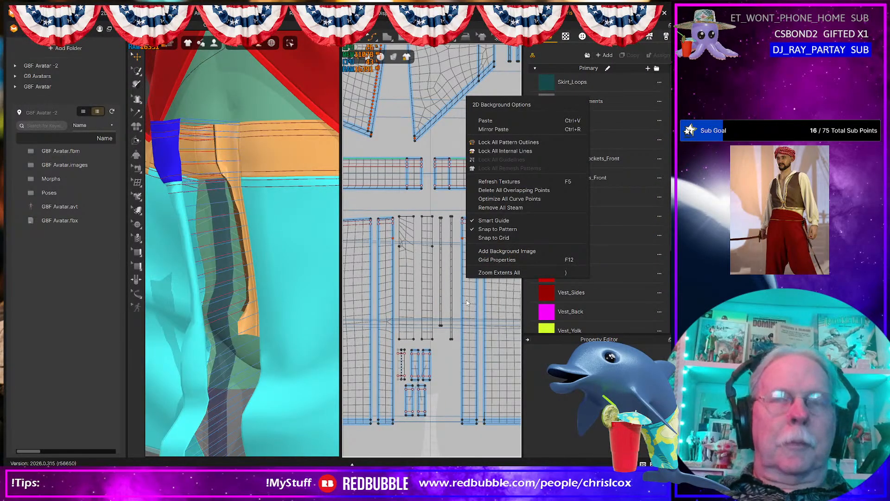
click(467, 301)
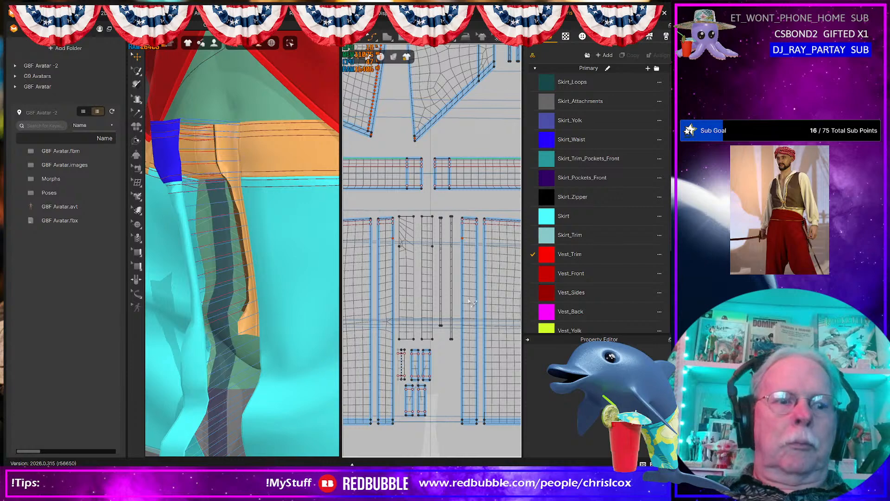
click(469, 300)
shift+click(440, 184)
right_click(440, 183)
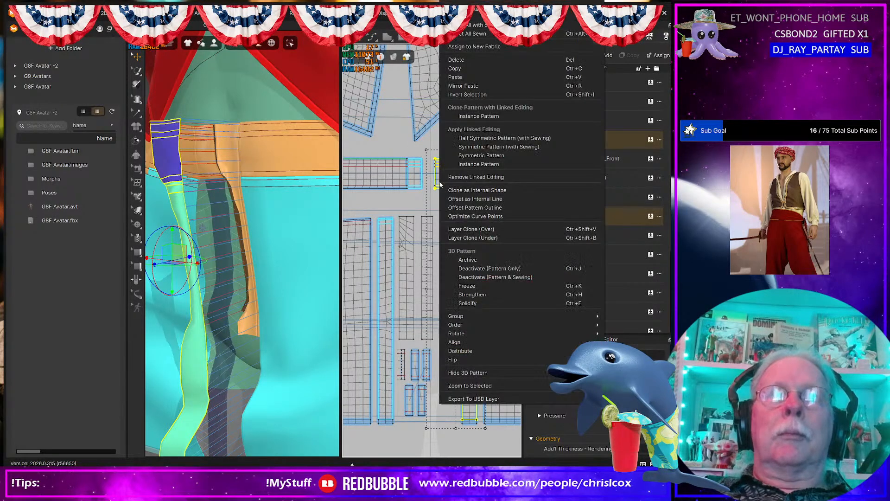
click(474, 278)
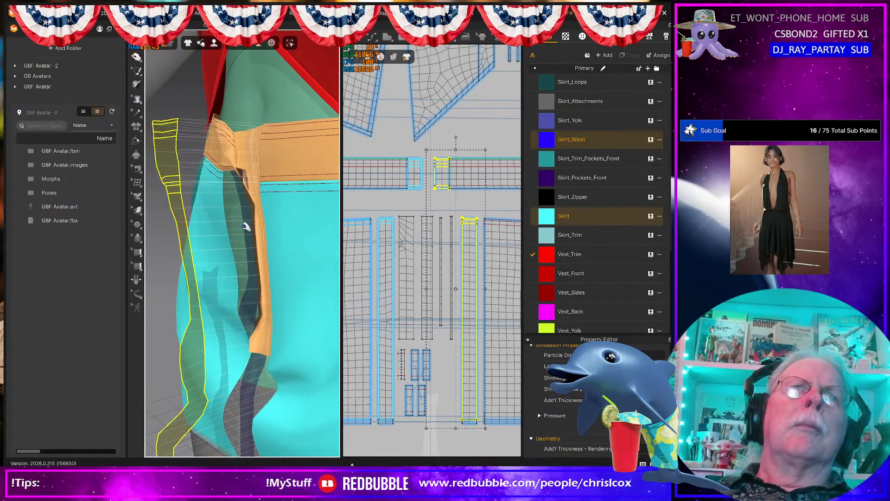
- Pull the wide Skirt_Zipper strip out from the front opening over the waistband during simulation, and inspect how it hangs
click(249, 351)
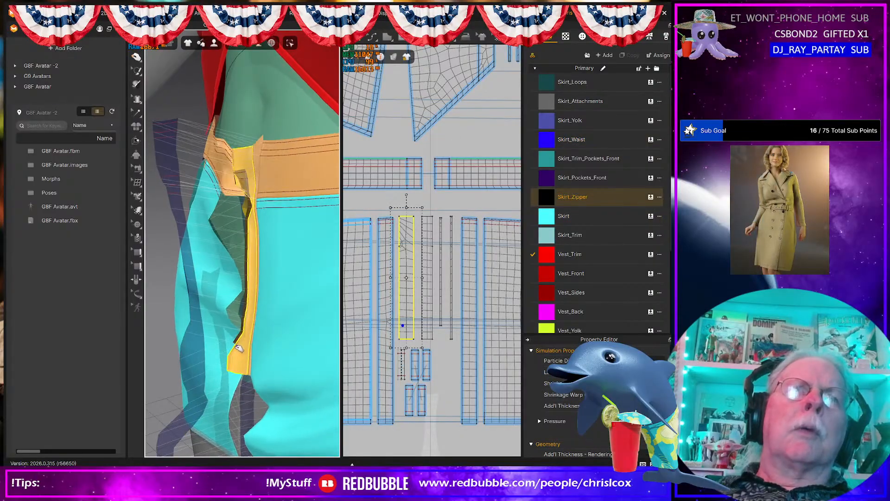
right_drag(270, 229, 259, 187)
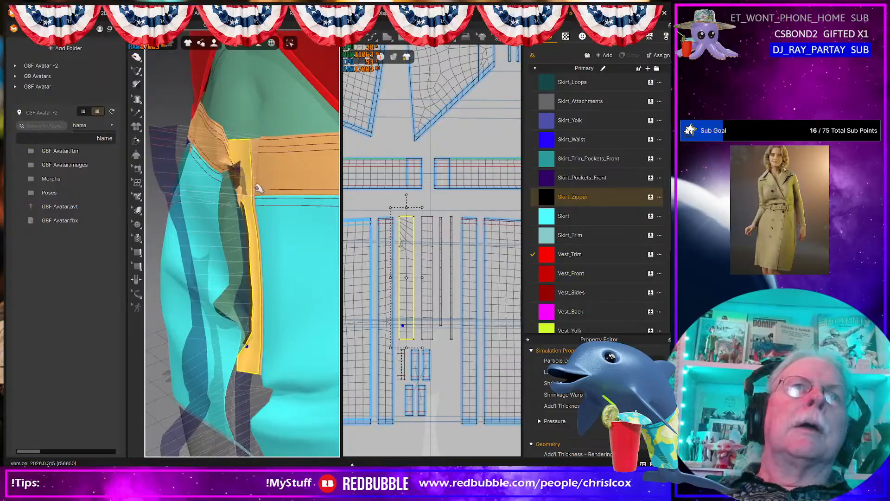
click(239, 157)
drag(265, 144, 257, 135)
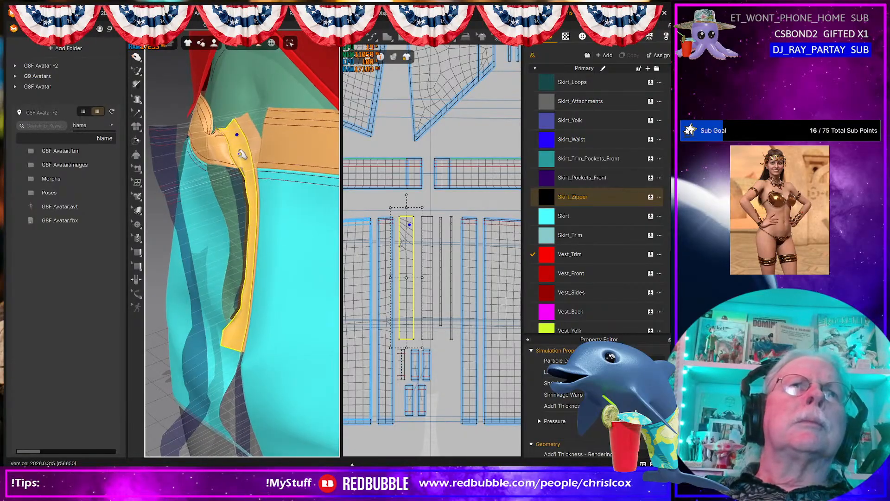
scroll(239, 157, up, 3)
middle_drag(252, 118, 262, 206)
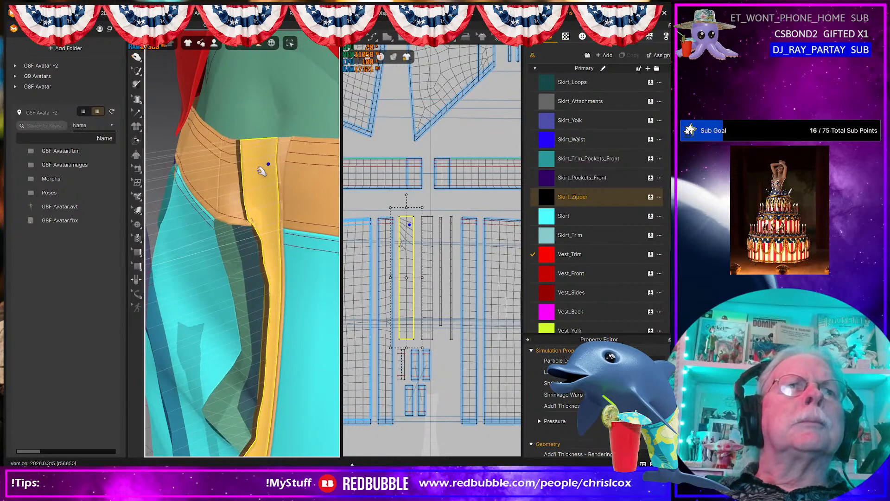
right_drag(262, 187, 303, 210)
middle_drag(295, 190, 271, 119)
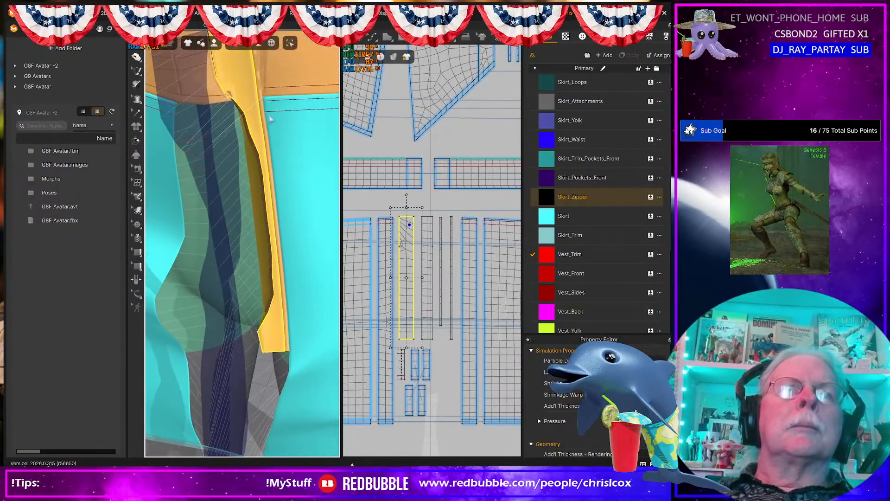
mouse_move(275, 319)
right_down()
mouse_move(230, 277)
mouse_move(269, 265)
mouse_move(314, 268)
mouse_move(360, 295)
mouse_move(259, 310)
right_up()
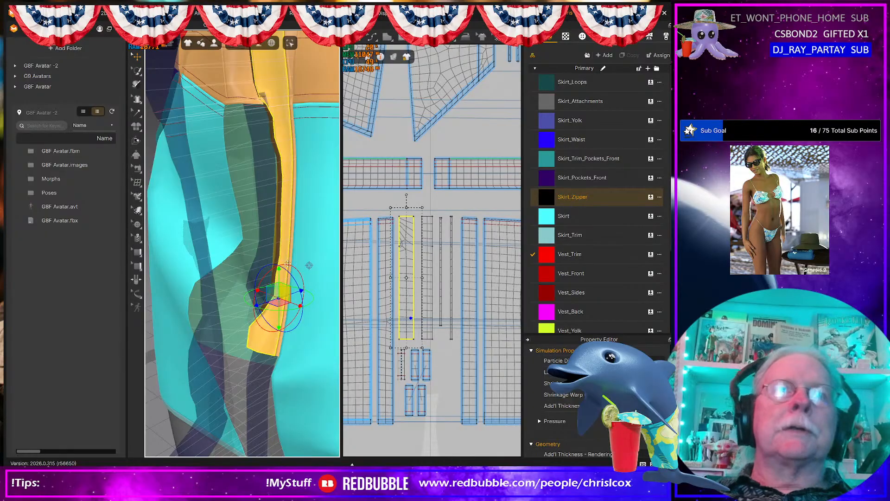
- Reset the 3D arrangement of the selected wide Skirt_Zipper strip
right_click(282, 130)
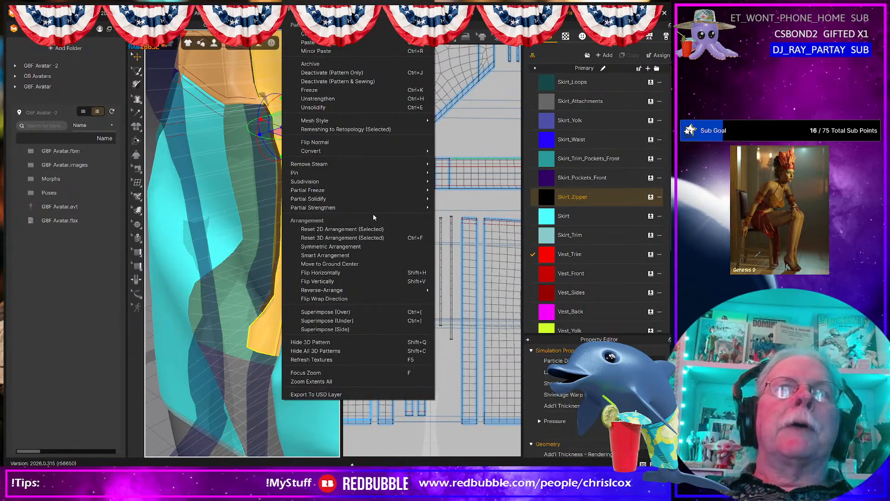
click(370, 238)
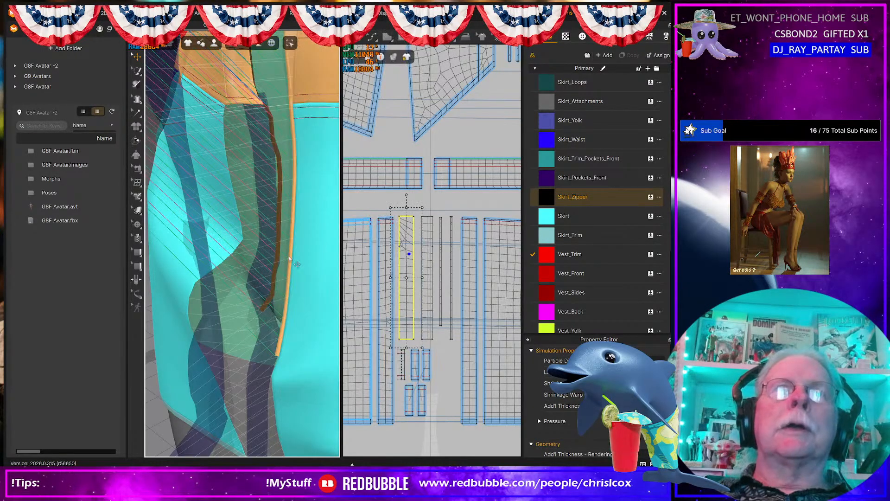
scroll(255, 270, down, 5)
scroll(256, 270, down, 3)
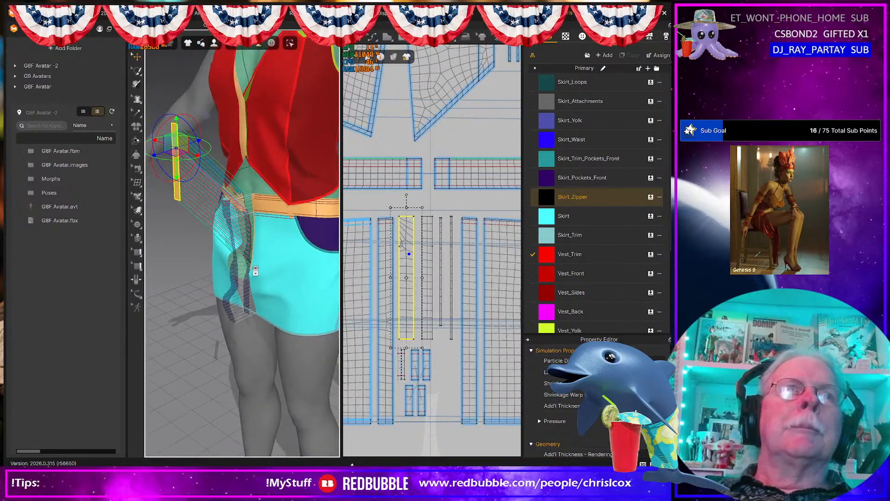
- Move the selected zipper strip from beside the avatar to the front of the skirt opening
drag(181, 141, 256, 215)
key(2)
right_drag(290, 245, 237, 246)
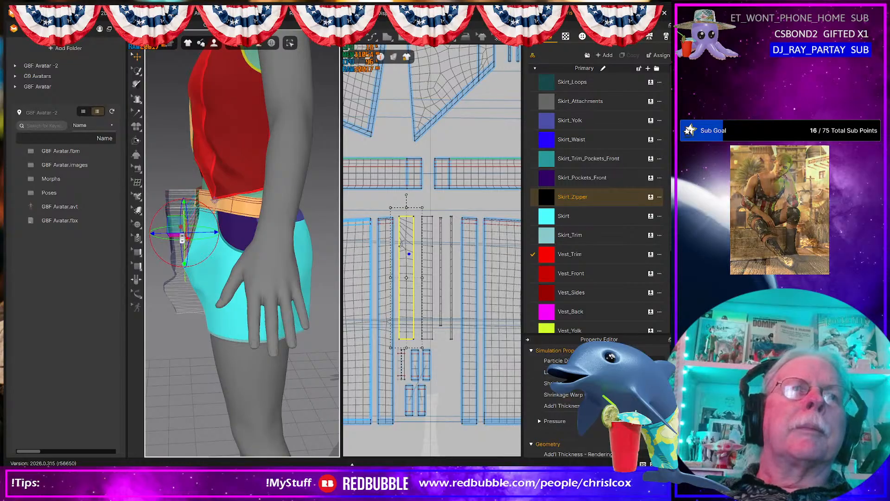
scroll(184, 240, up, 5)
middle_drag(183, 241, 306, 223)
right_drag(284, 238, 314, 242)
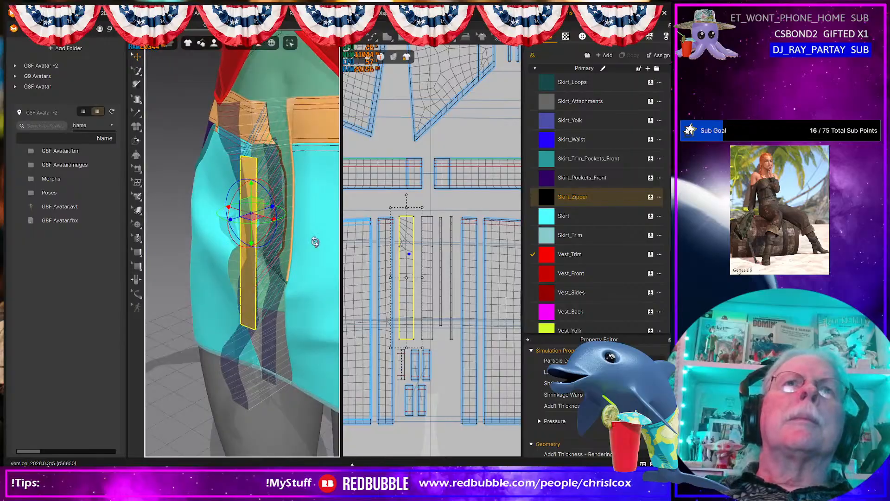
- Simulate the garment and pull the zipper strip's upper end into line with the waistband opening
scroll(315, 243, up, 2)
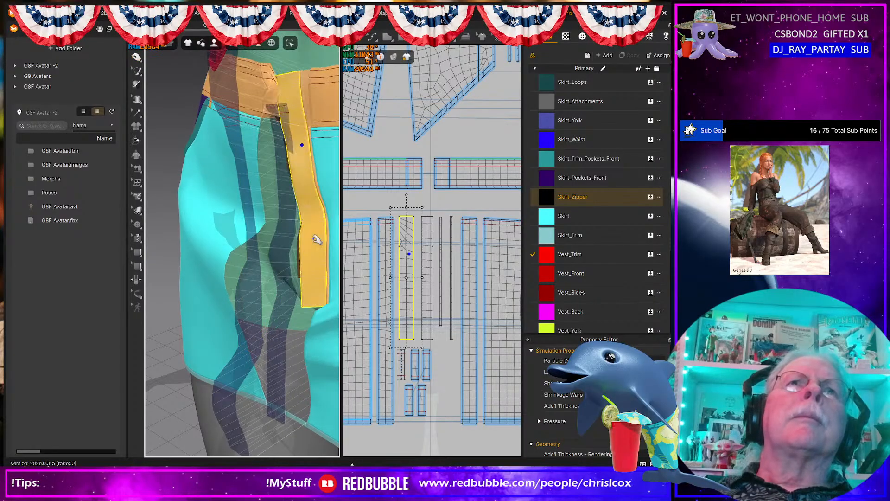
right_drag(316, 239, 308, 246)
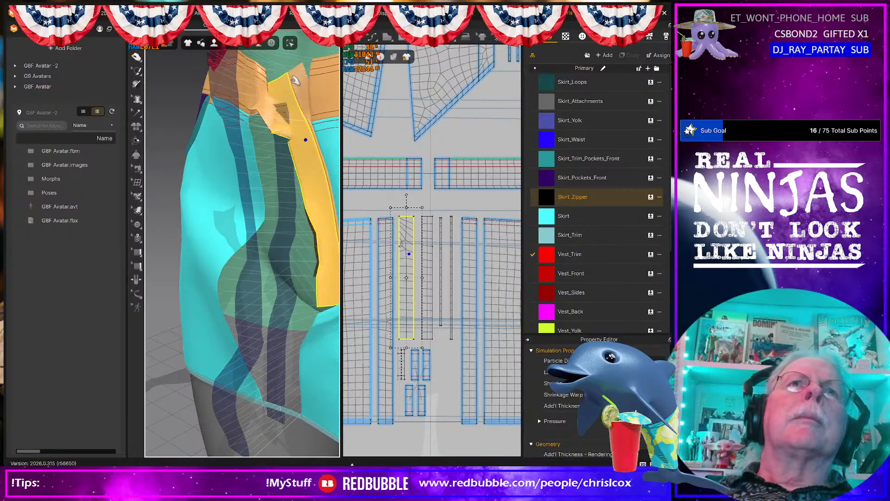
drag(297, 80, 292, 84)
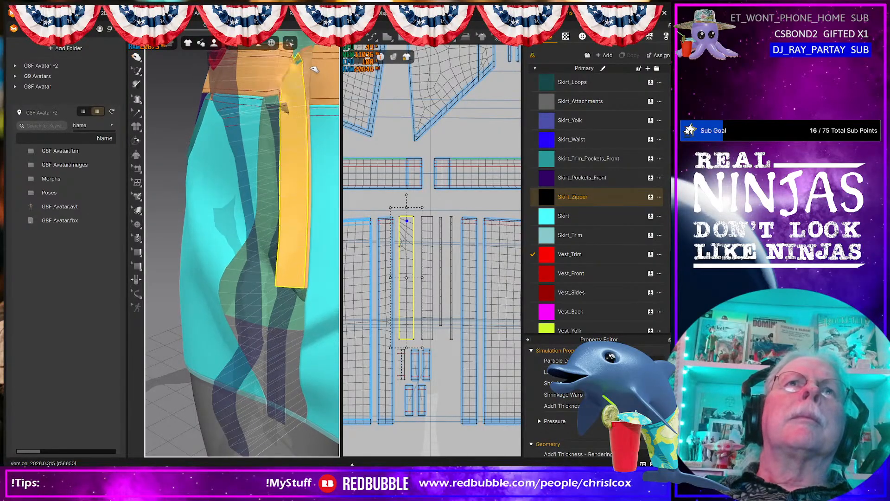
middle_drag(290, 75, 286, 181)
scroll(285, 184, up, 2)
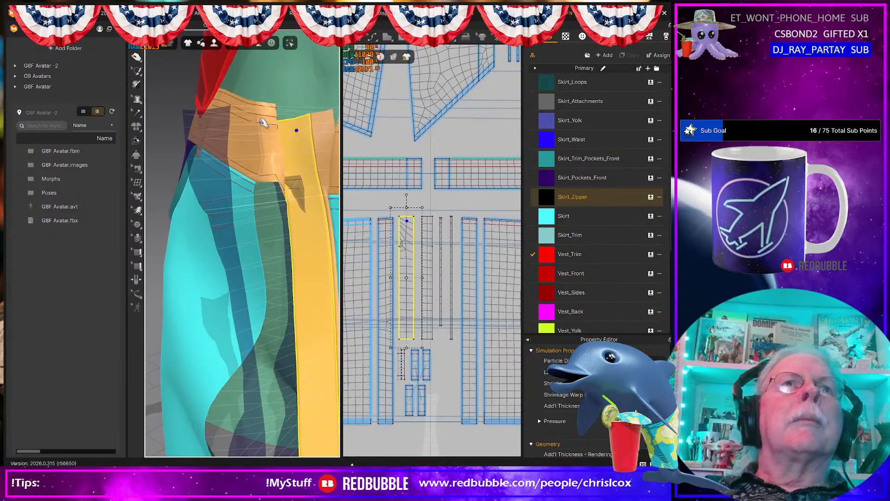
- Tug the waistband end piece and the zipper strip into place where they overlap, and stop the simulation
click(227, 124)
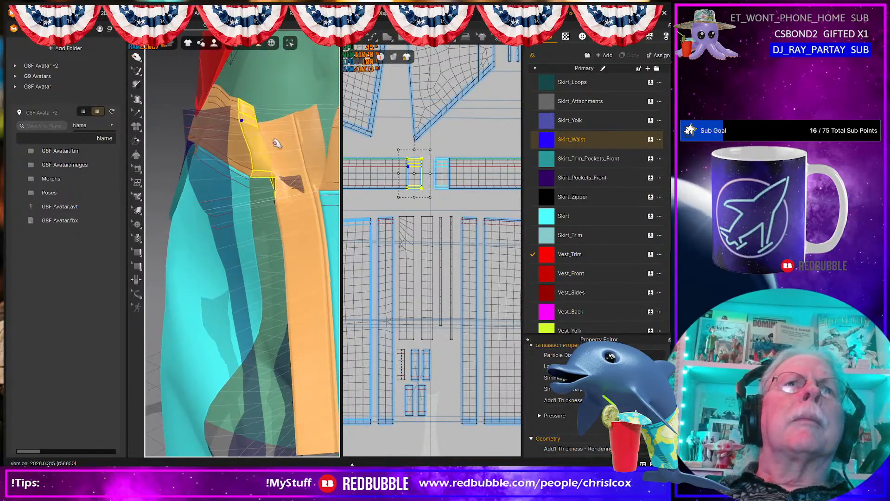
click(280, 145)
scroll(309, 170, up, 3)
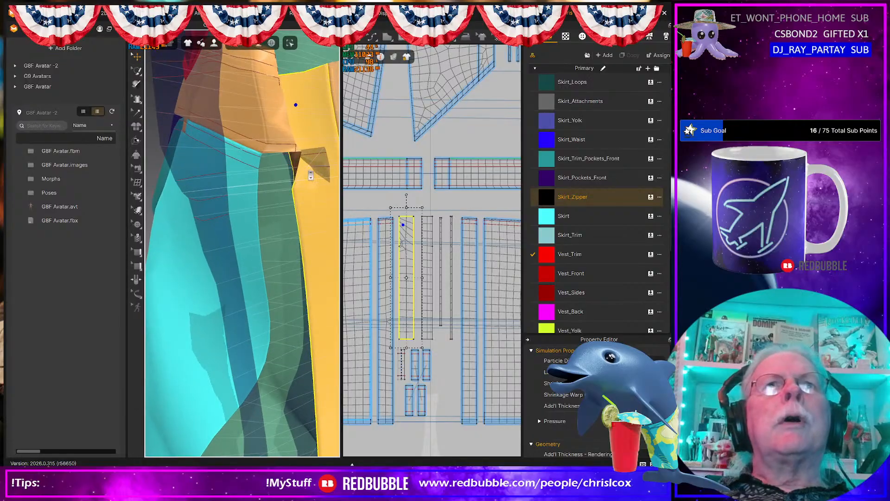
middle_drag(296, 116, 271, 143)
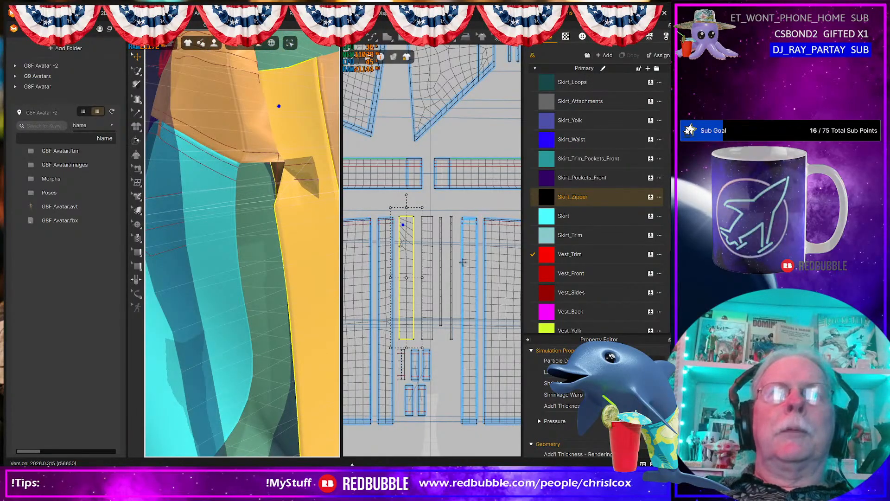
- Select seam Sewing_13452262, which joins the waistband's end edge to the narrow strip, with Edit Sewing
scroll(446, 275, up, 5)
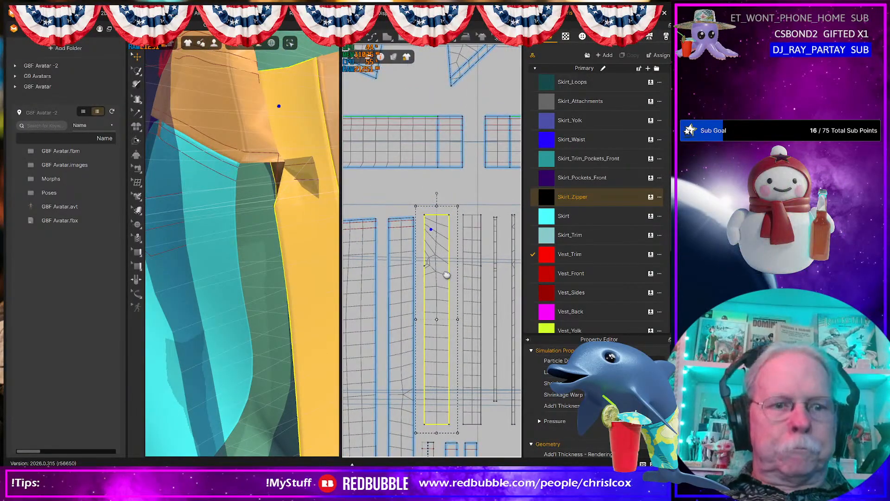
key(b)
click(464, 153)
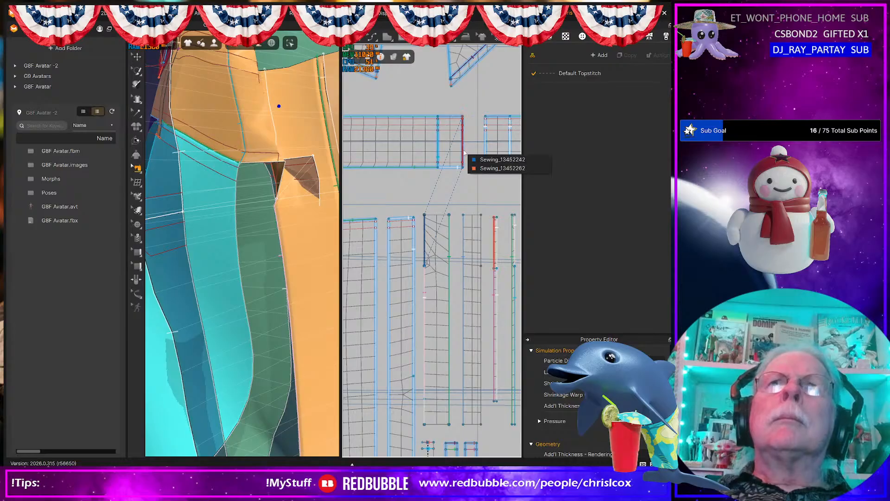
click(483, 169)
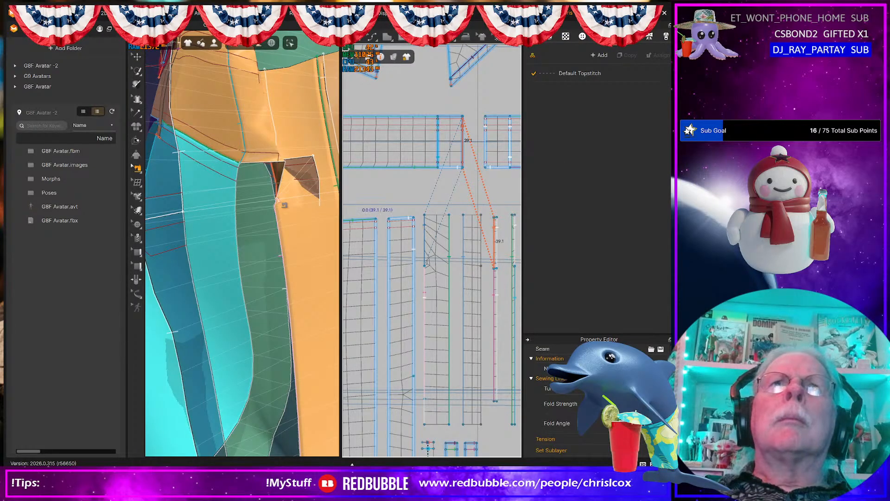
- Rerun the simulation, pulling the zipper strip's top and the waistband beside the opening into shape
mouse_move(284, 205)
right_down()
mouse_move(243, 199)
mouse_move(275, 197)
right_up()
key(space)
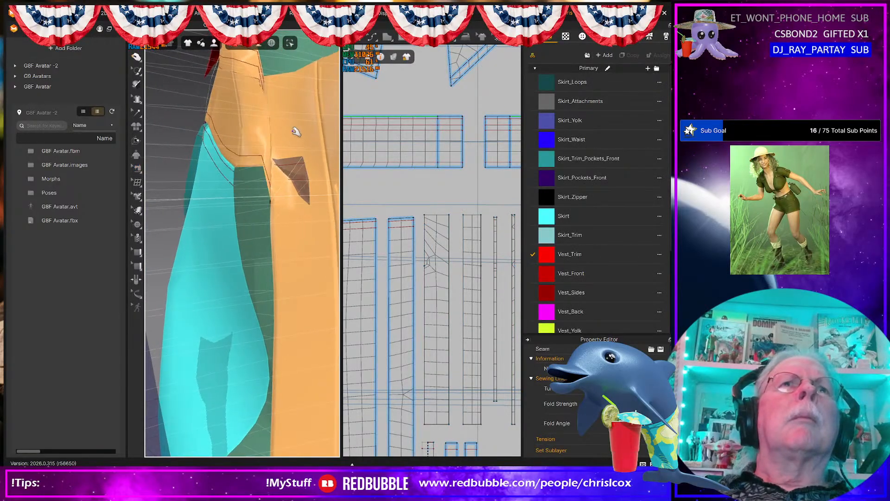
drag(288, 88, 287, 172)
scroll(287, 173, down, 2)
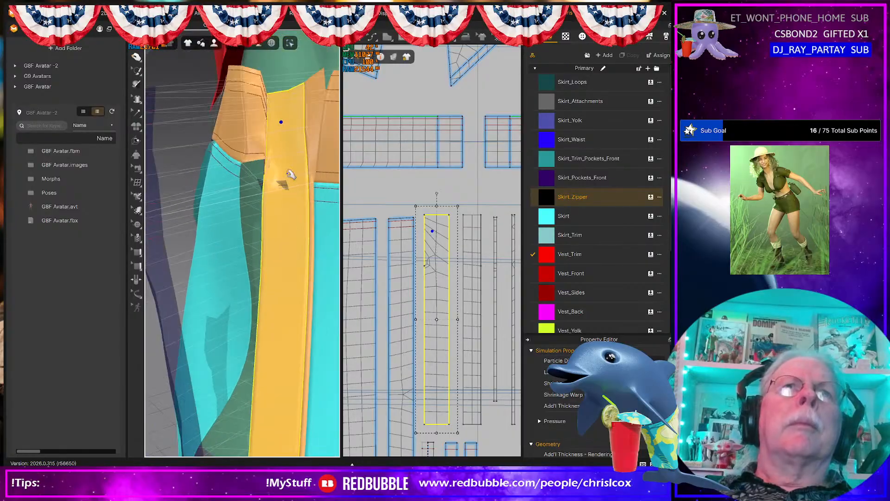
scroll(287, 172, down, 3)
right_drag(287, 172, 326, 206)
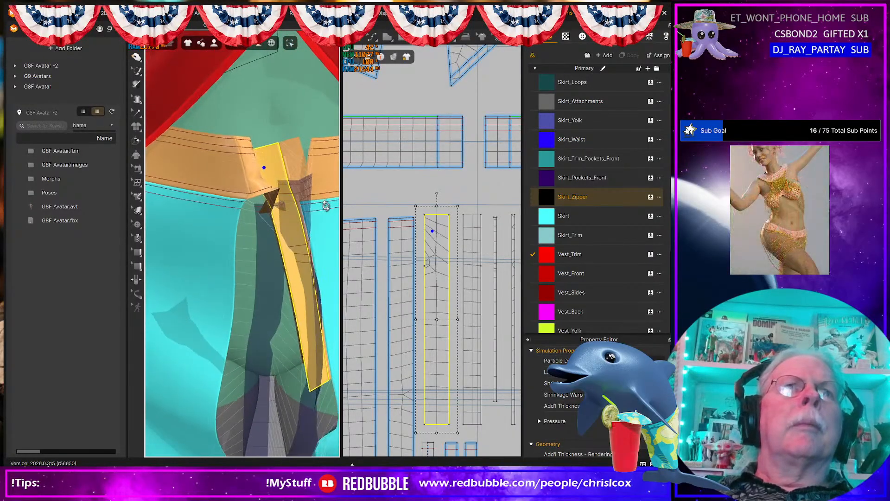
mouse_move(242, 186)
mouse_down()
mouse_move(176, 200)
mouse_move(249, 168)
mouse_move(248, 183)
mouse_up()
key(space)
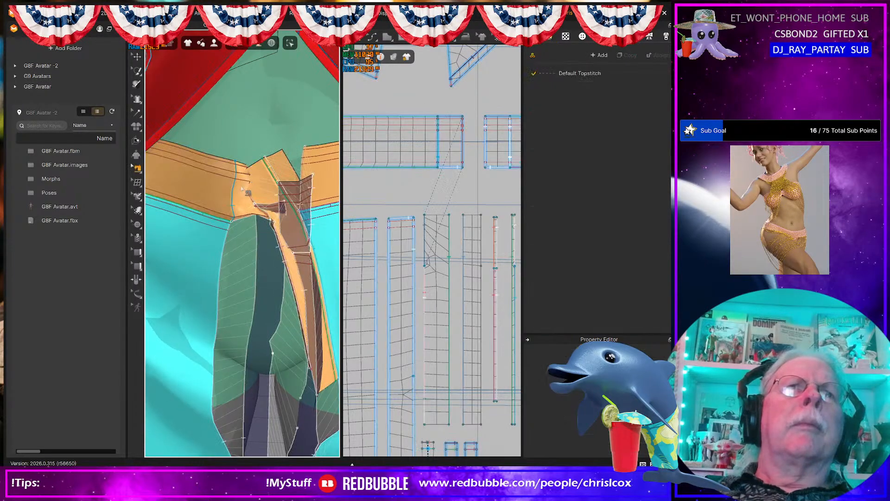
- Select the waistband end piece and move it in front of the skirt opening beside the zipper strip
click(243, 207)
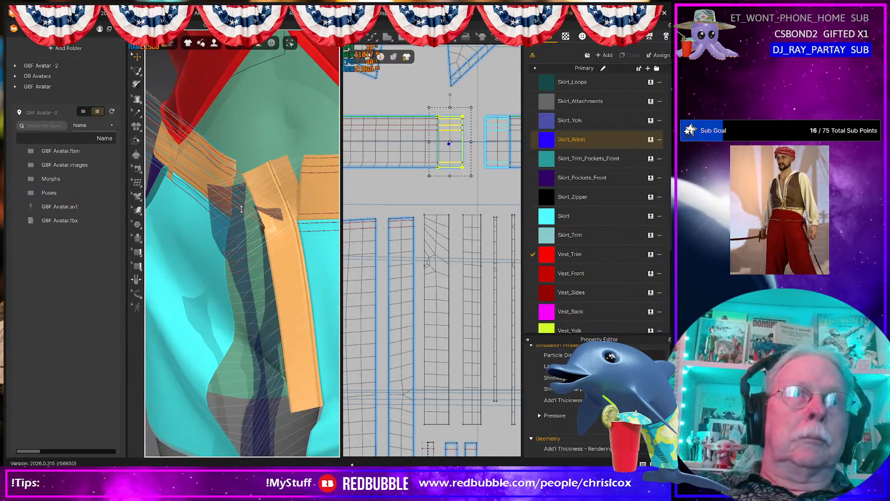
scroll(242, 209, down, 6)
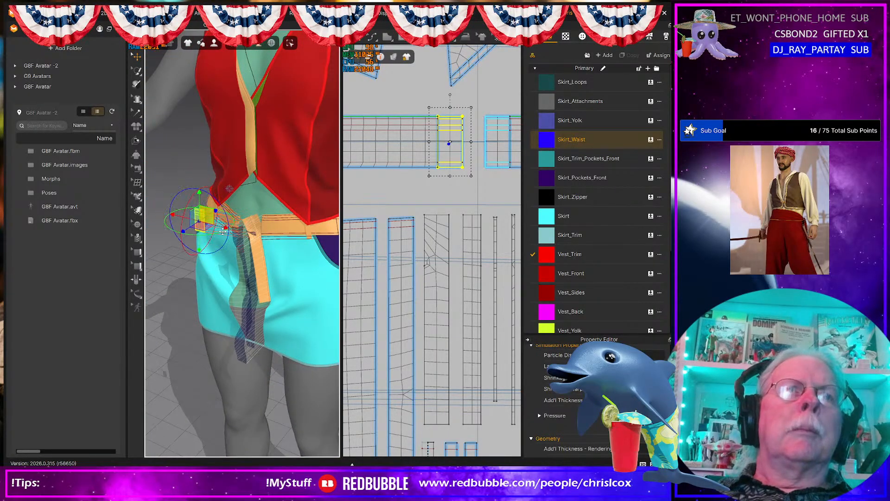
right_drag(242, 224, 171, 214)
drag(171, 214, 208, 235)
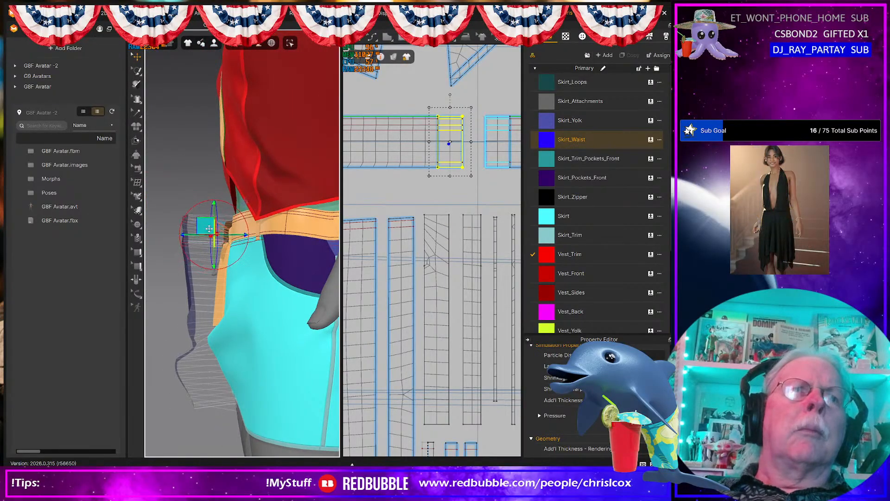
key(2)
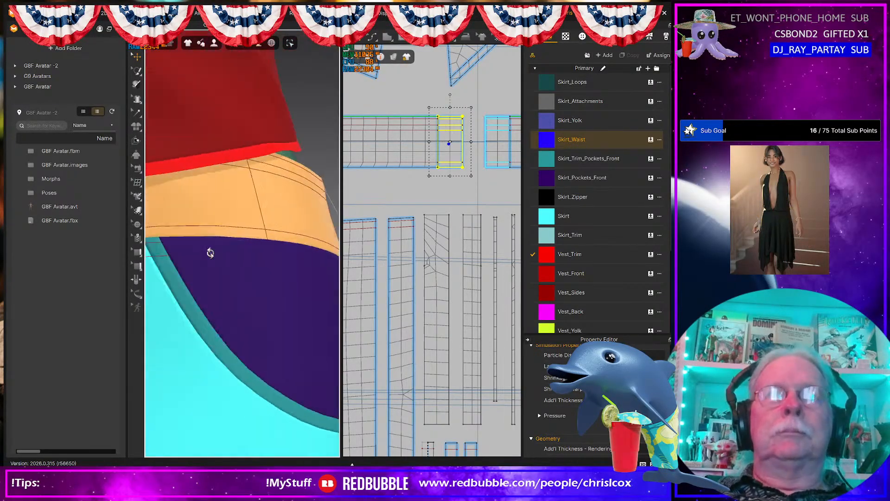
scroll(281, 282, down, 5)
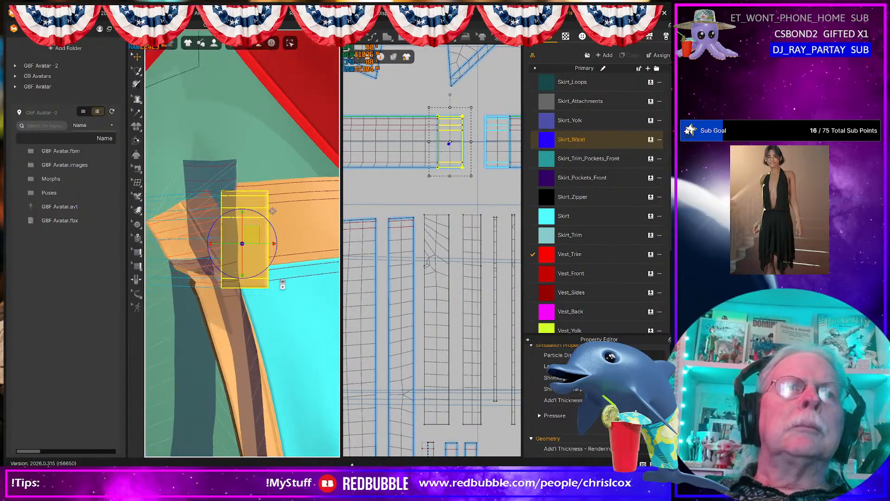
mouse_move(281, 282)
right_down()
mouse_move(266, 286)
mouse_move(279, 286)
right_up()
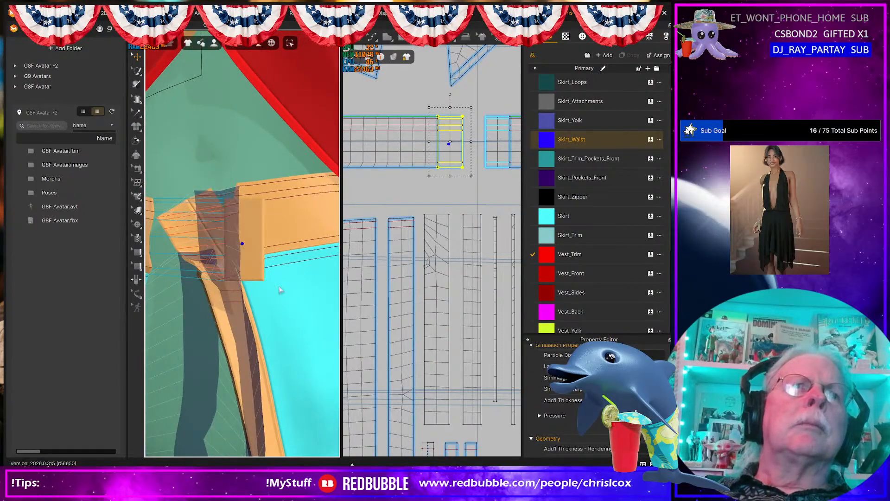
- Simulate the garment and pull the zipper strip's top across the opening toward the opposite waistband end
key(space)
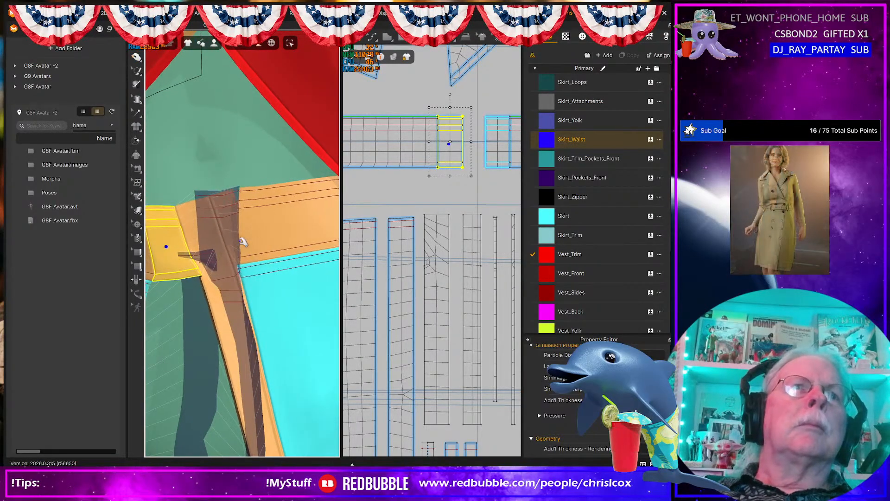
click(204, 209)
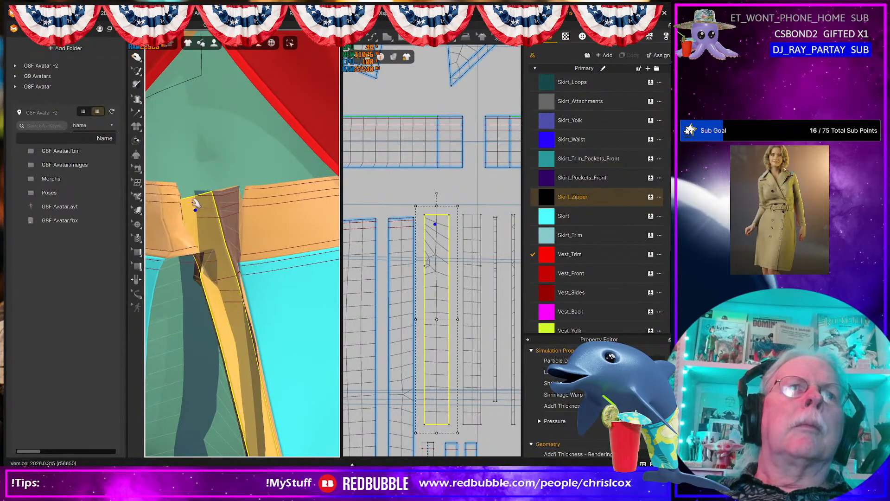
drag(195, 203, 227, 188)
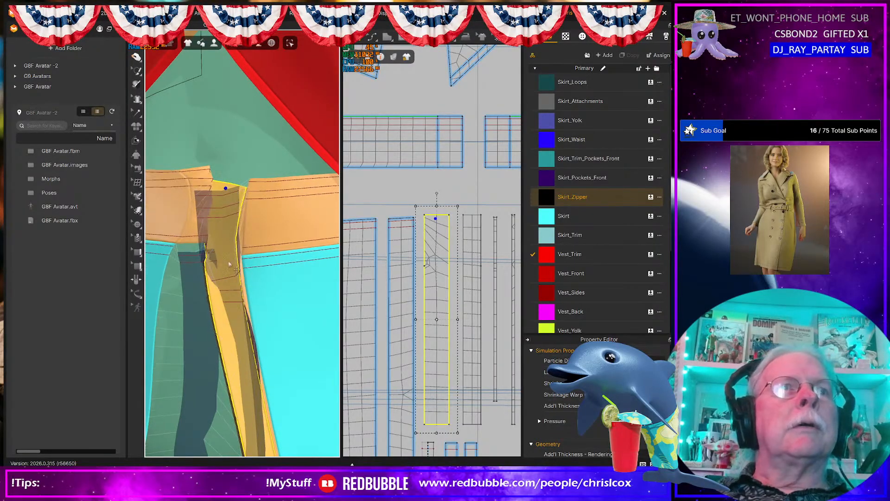
key(space)
- Examine how the zipper strip's upper end meets the waistband end piece, and select that waistband piece
right_drag(229, 263, 266, 253)
scroll(195, 284, up, 2)
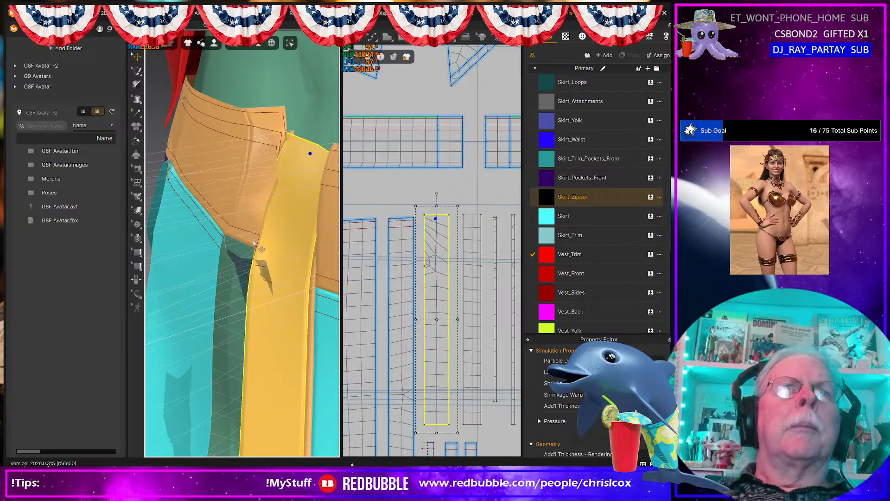
mouse_move(252, 249)
right_down()
mouse_move(246, 242)
mouse_move(266, 243)
right_up()
scroll(598, 399, down, 5)
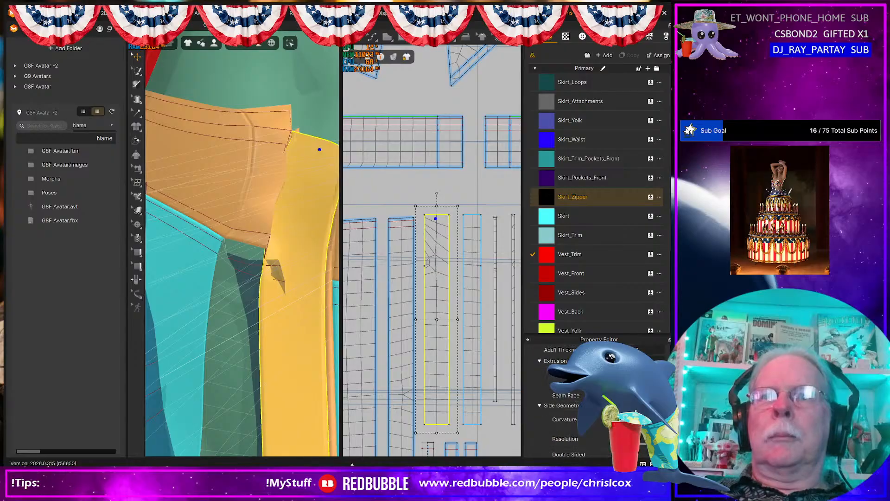
scroll(571, 399, down, 5)
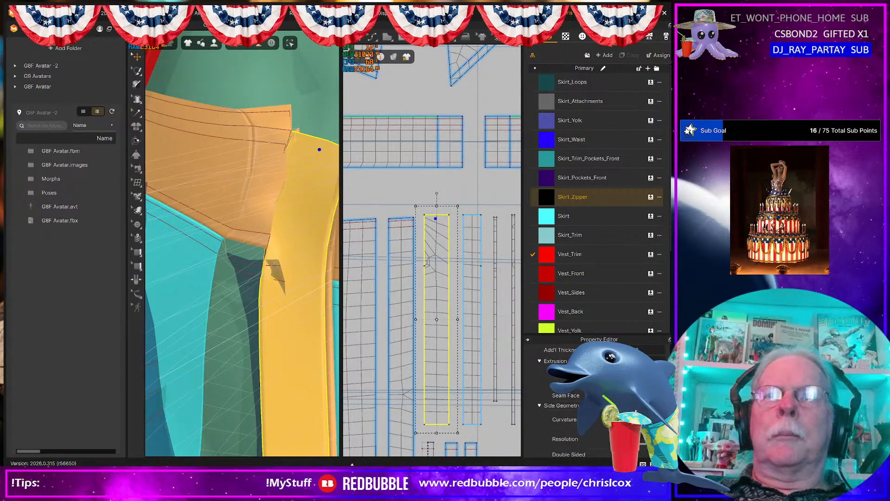
click(261, 194)
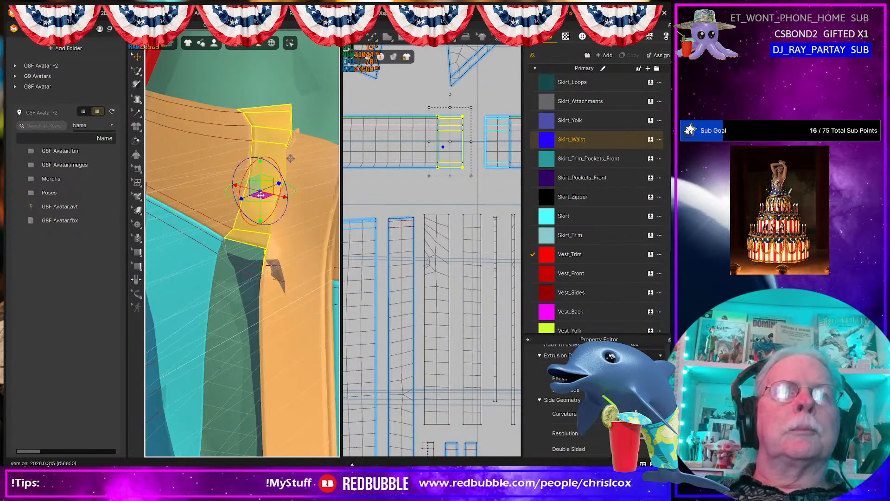
- Undo the last two changes around the waistband end piece and zipper strip
click(325, 305)
key(ctrl+z)
key(ctrl+z)
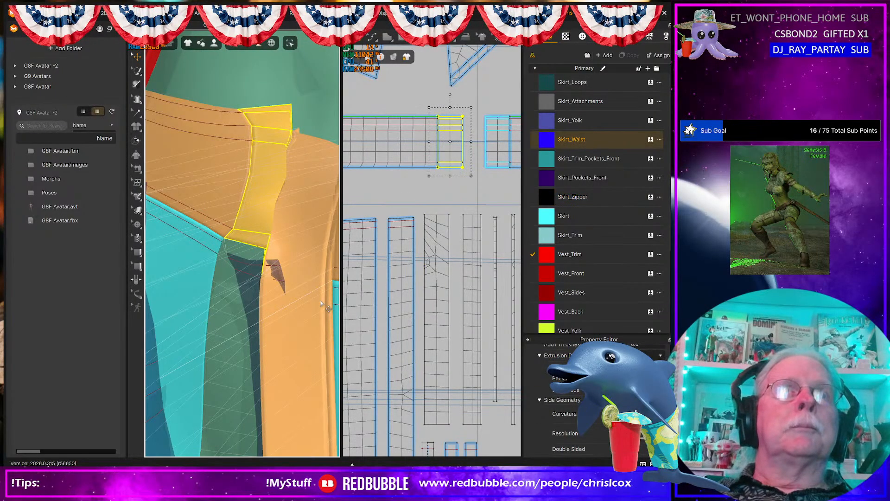
right_drag(321, 303, 273, 223)
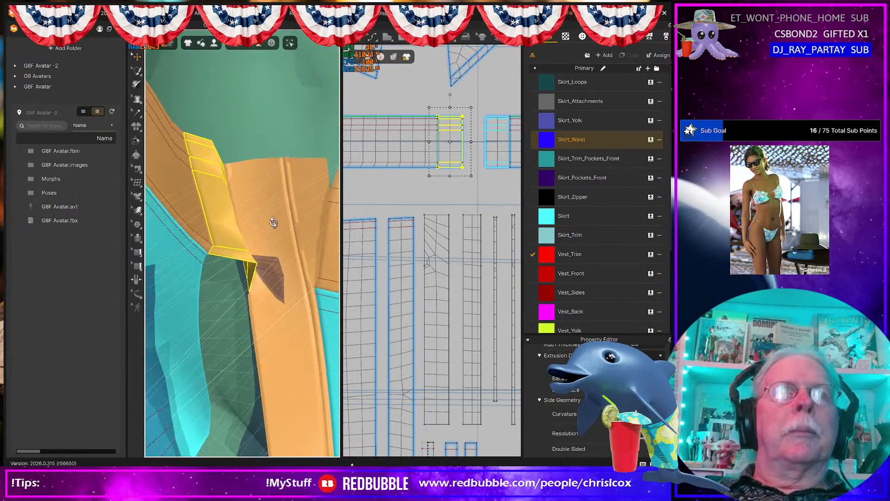
- Examine the sewing on the waistband end piece's outer edge, and identify the zipper strip it is joined to
scroll(458, 320, up, 3)
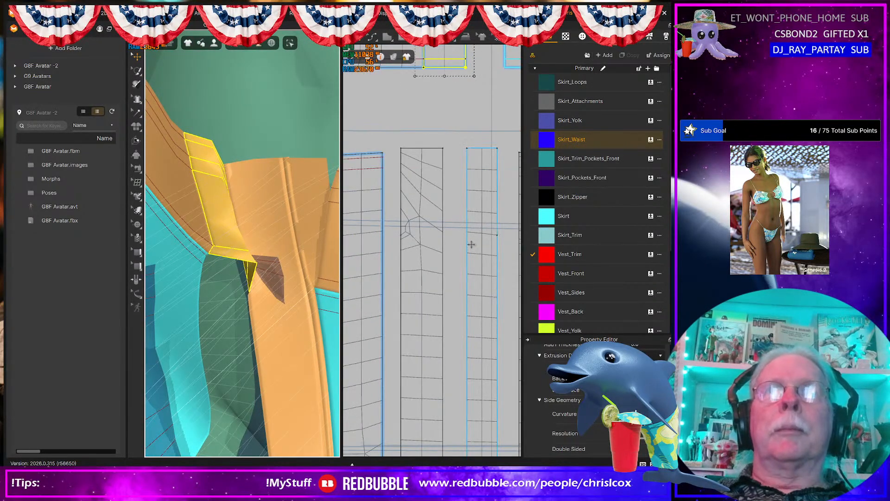
middle_drag(471, 244, 492, 357)
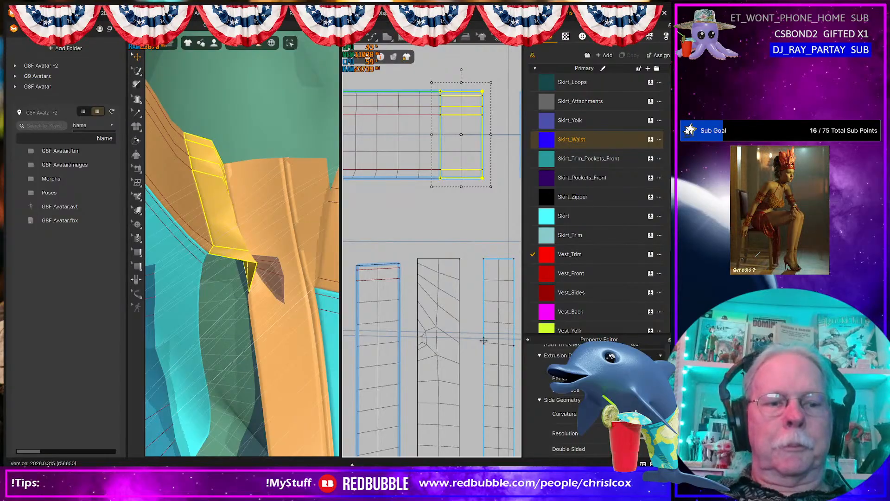
key(b)
click(484, 158)
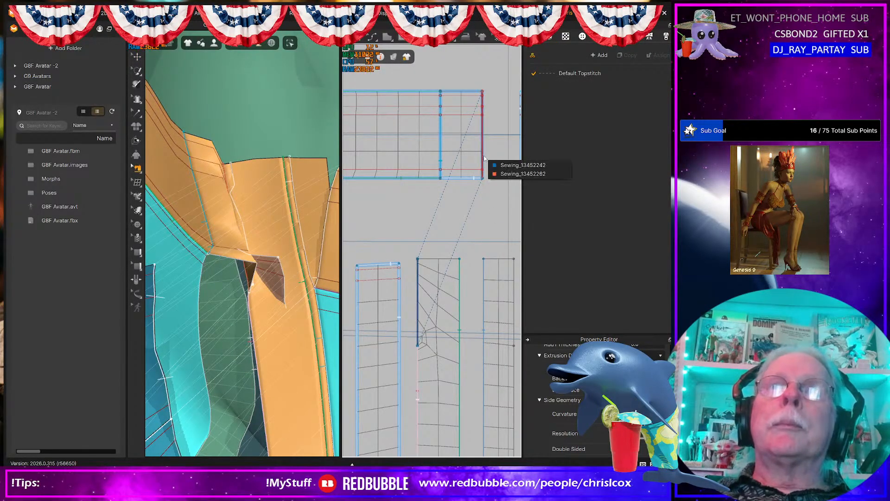
click(502, 166)
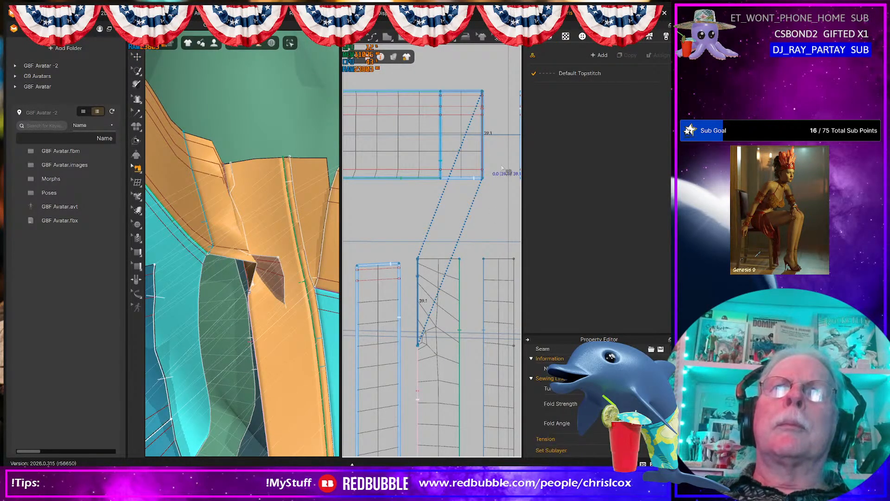
scroll(487, 188, up, 3)
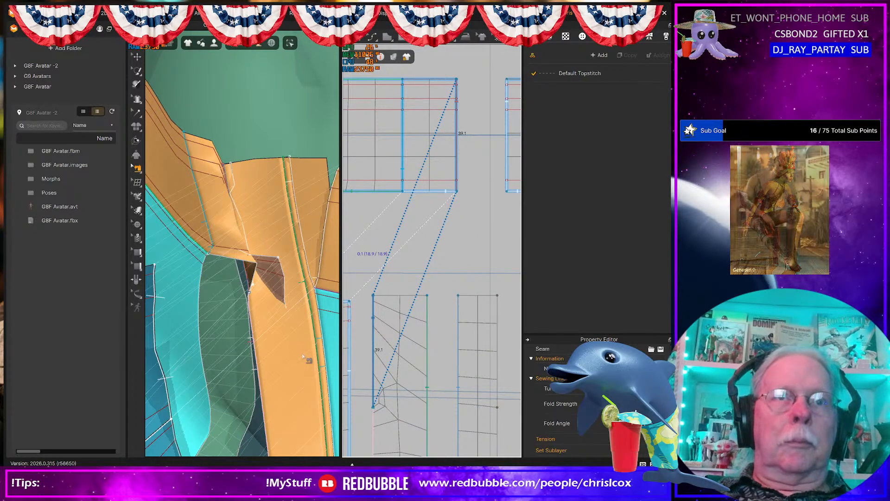
click(302, 354)
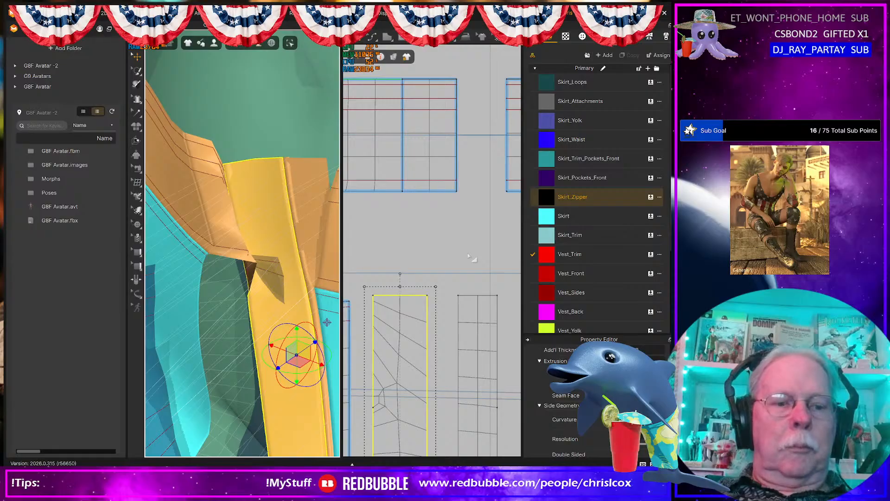
- Delete the sewing that joins the waistband end piece's outer edge to the zipper strip's upper side edge
key(b)
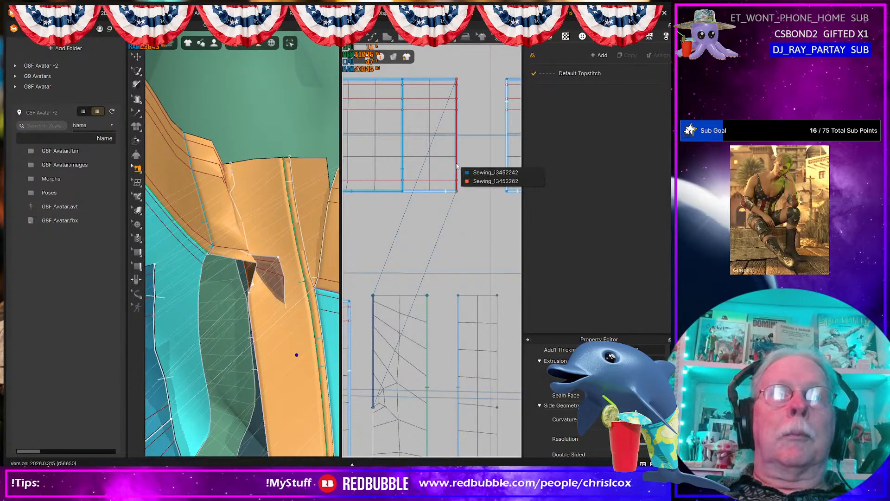
right_drag(299, 313, 273, 320)
scroll(295, 320, down, 5)
scroll(295, 319, down, 3)
scroll(303, 316, up, 7)
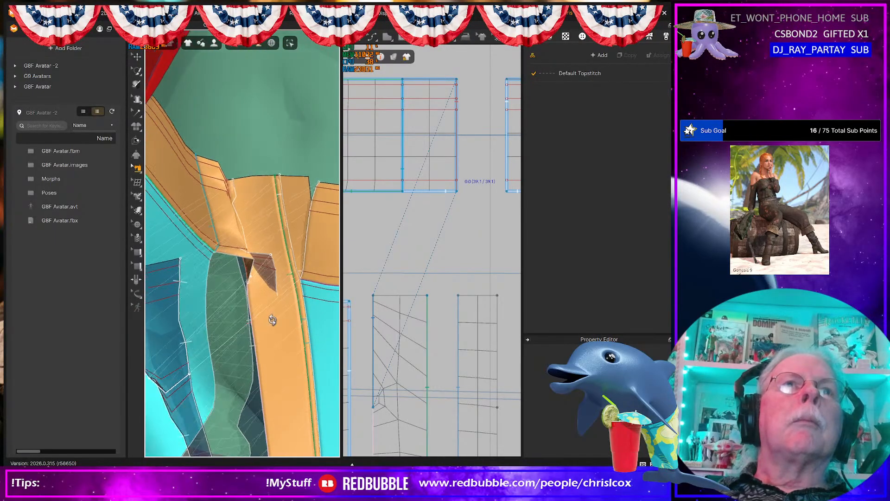
click(457, 178)
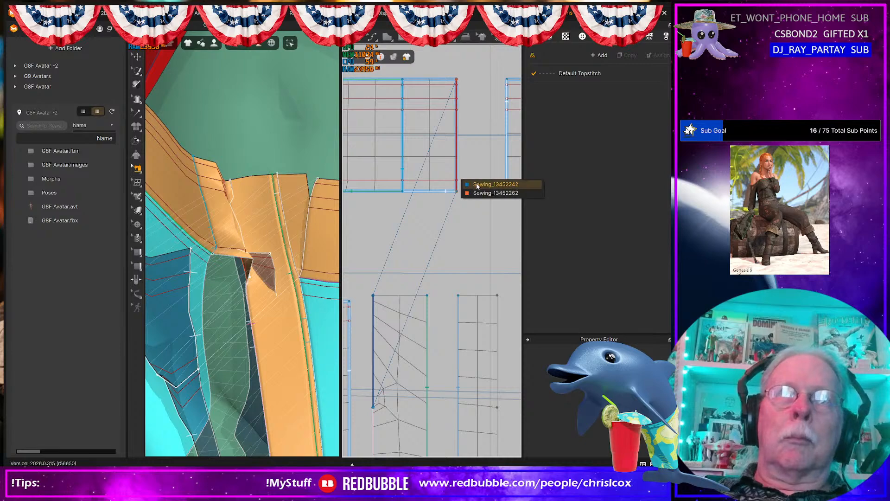
click(477, 185)
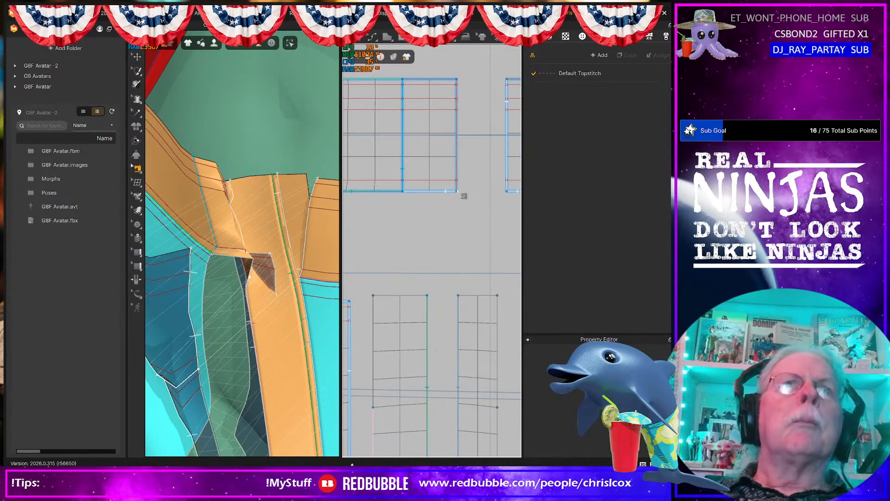
key(Delete)
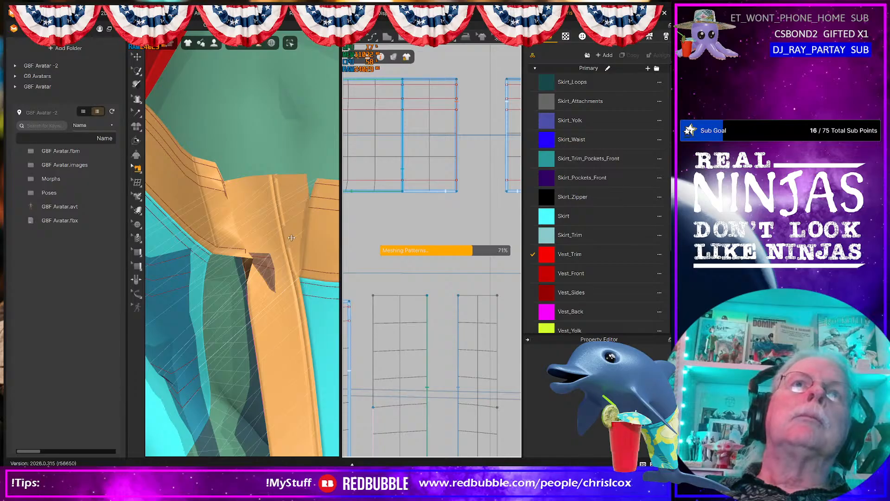
- Pull the zipper strip's top while simulating, and delete the remaining sewing on the waistband end piece's outer edge
key(space)
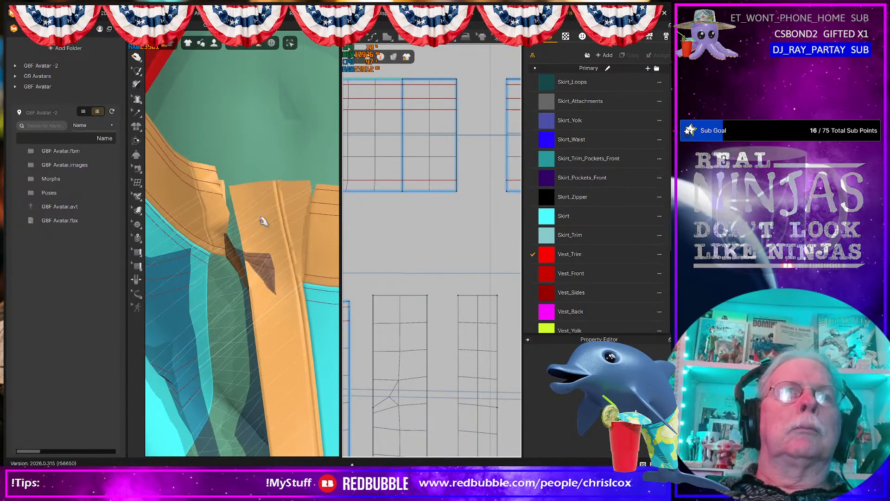
click(277, 199)
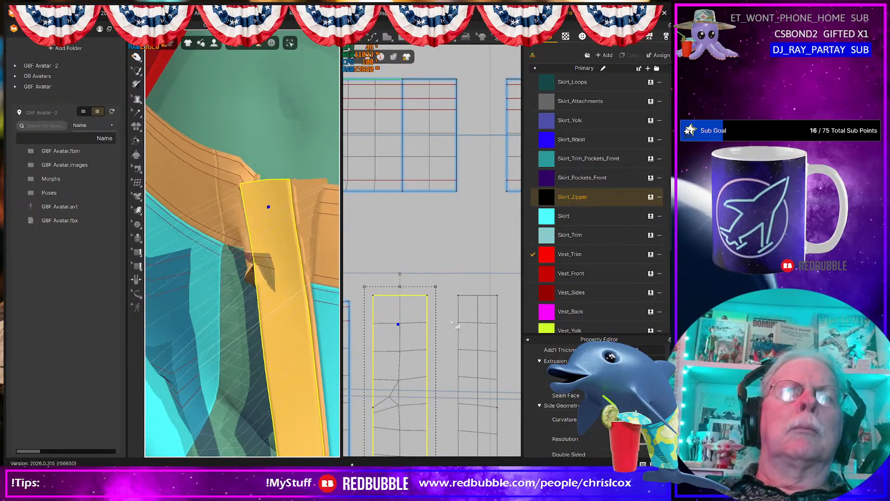
key(n)
click(457, 177)
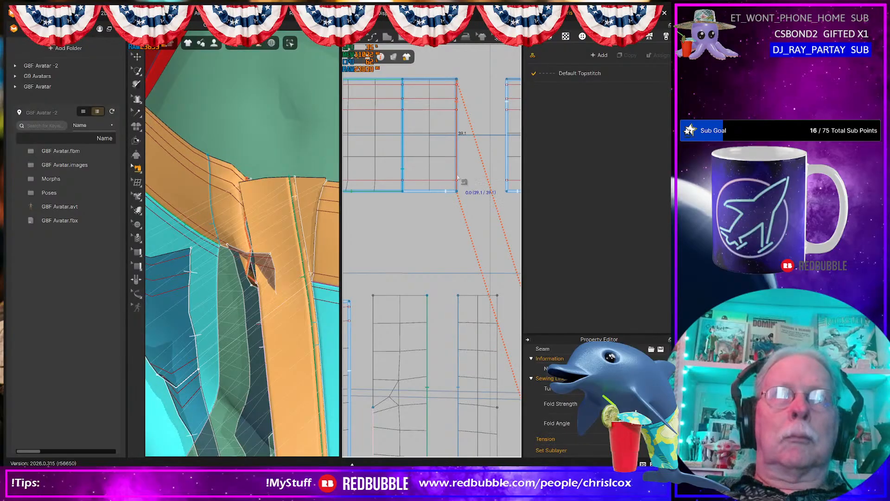
key(Delete)
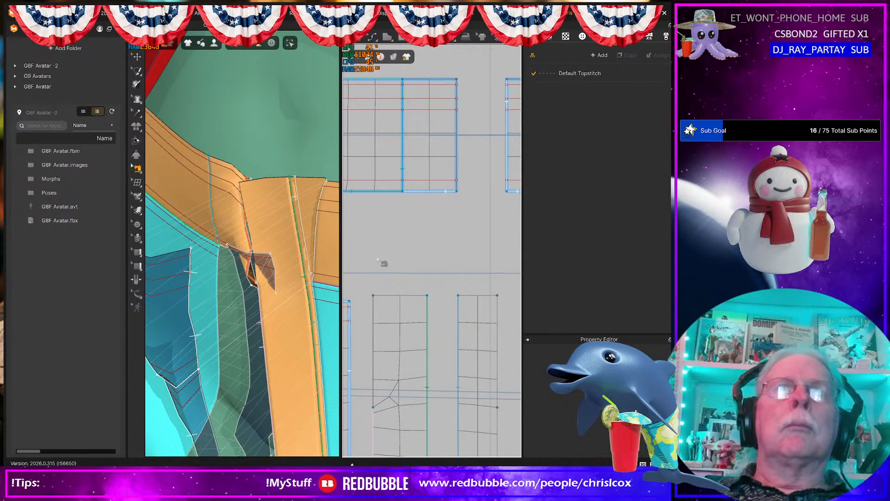
- Simulate the garment and select the narrow attachment strip and the zipper strip to locate both in the pattern layout
key(space)
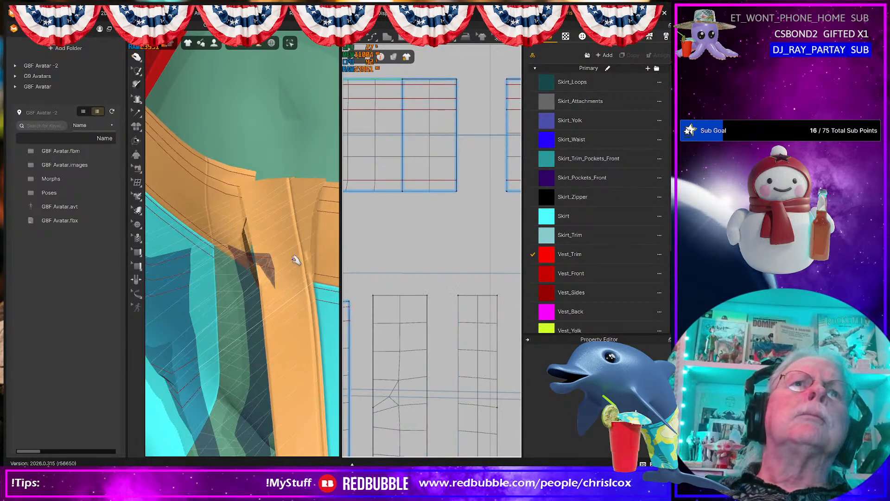
right_drag(296, 260, 366, 245)
right_drag(331, 280, 251, 249)
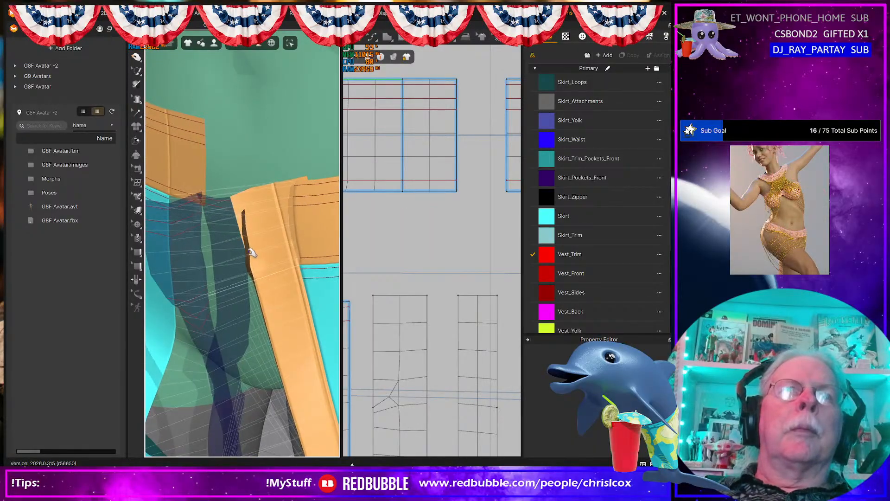
click(251, 254)
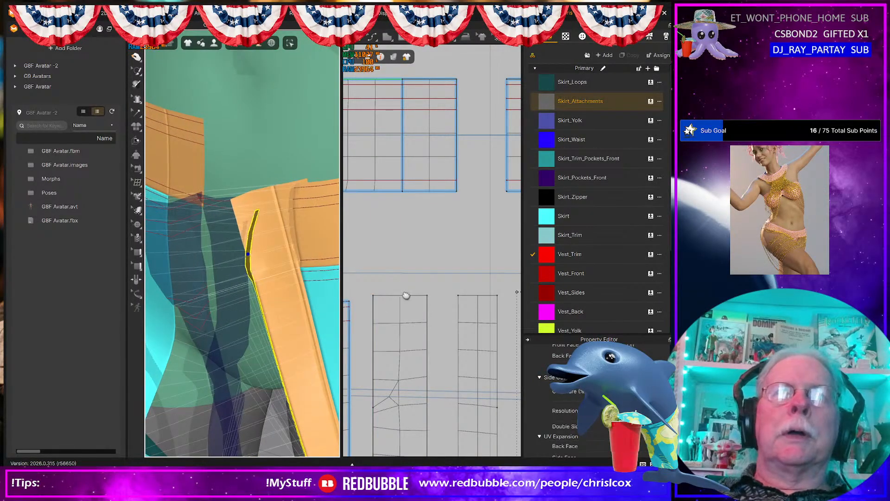
middle_drag(407, 296, 423, 264)
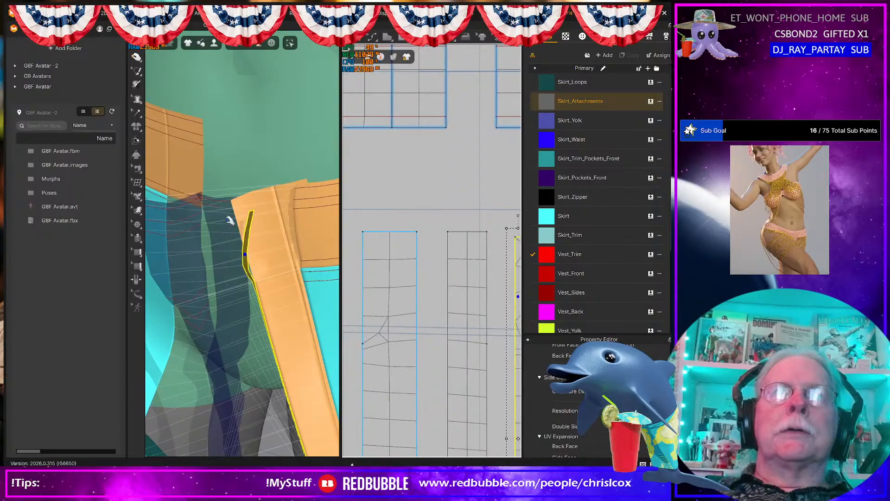
click(239, 207)
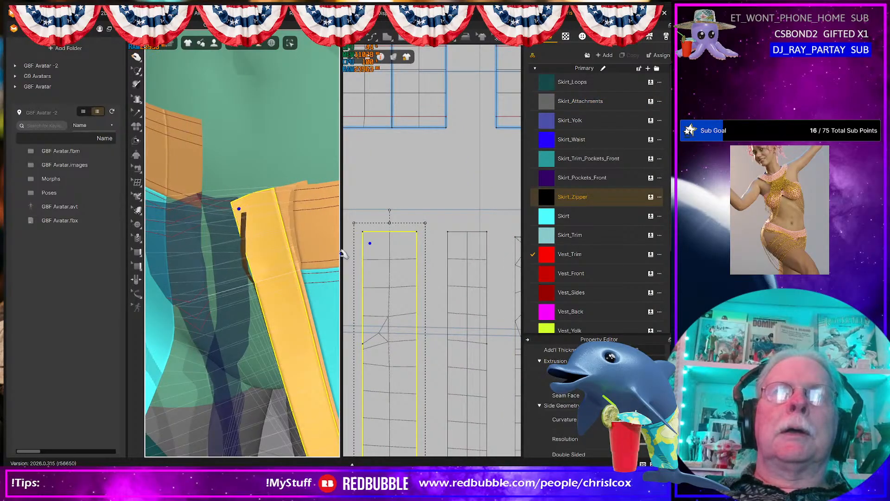
- Sew the upper section of the narrow attachment strip's side edge to the zipper strip's upper side edge and simulate the join
key(m)
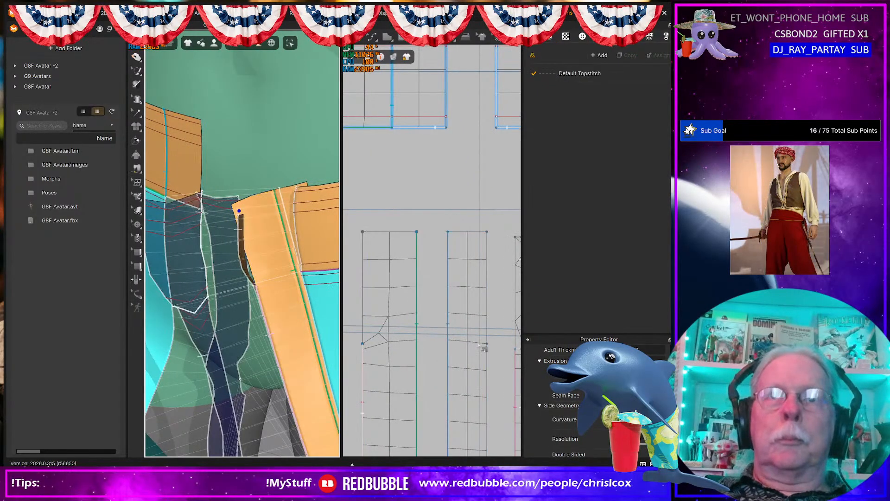
click(516, 347)
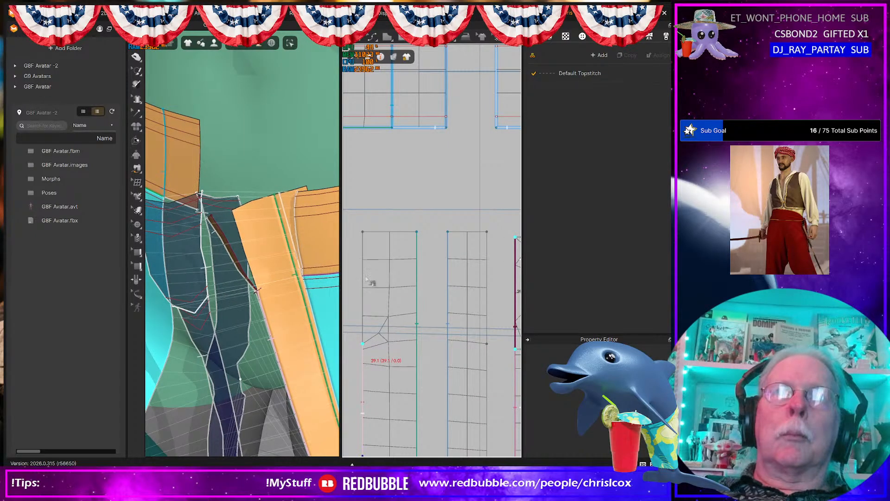
click(363, 232)
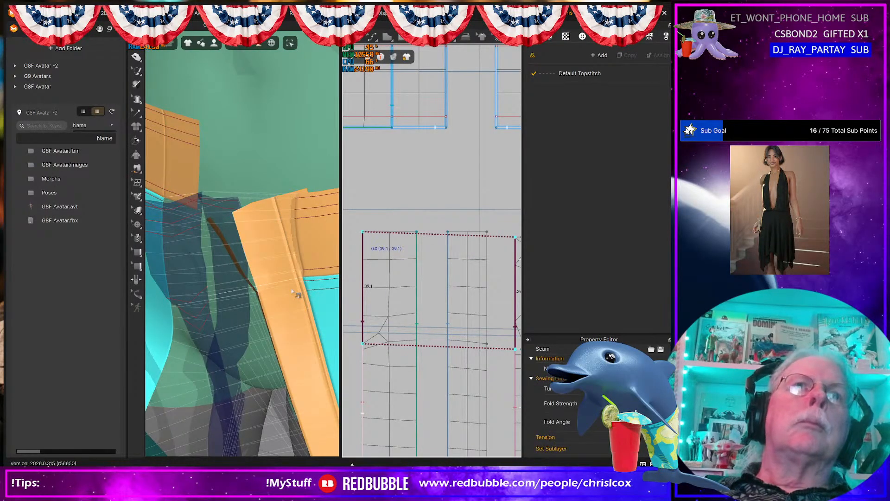
key(Escape)
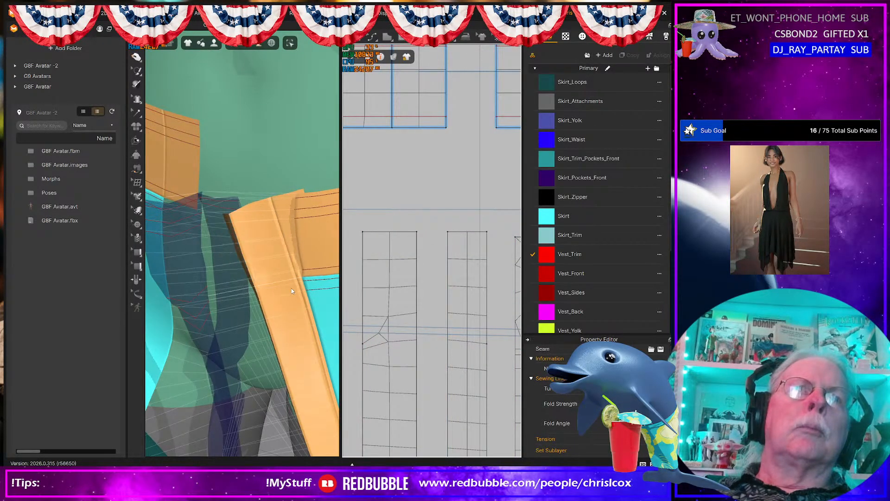
- Select the waistband end piece and move it away from the adjoining waistband in the pattern layout
right_drag(292, 288, 269, 251)
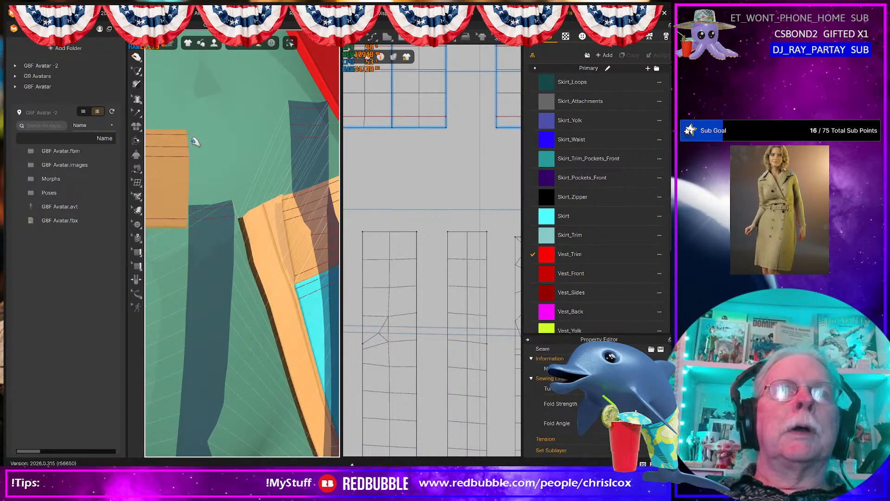
mouse_move(195, 142)
right_down()
mouse_move(236, 147)
mouse_move(199, 163)
mouse_move(188, 155)
right_up()
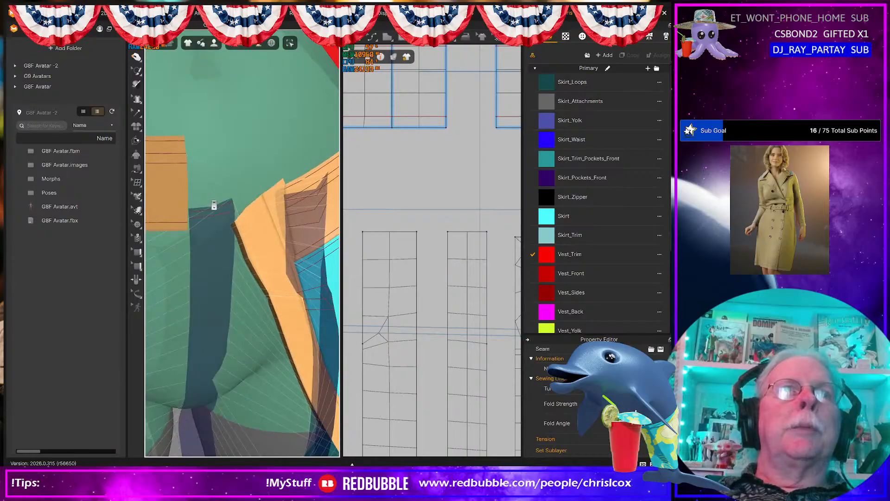
right_drag(213, 206, 240, 200)
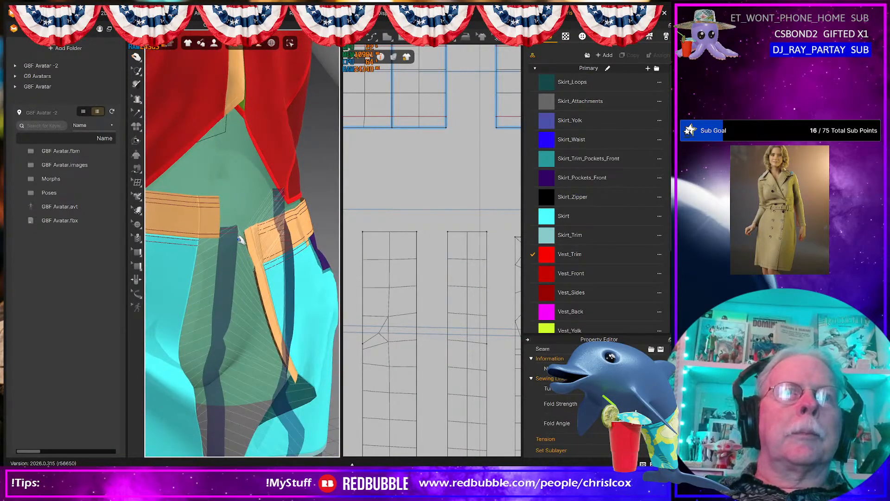
right_drag(240, 240, 261, 246)
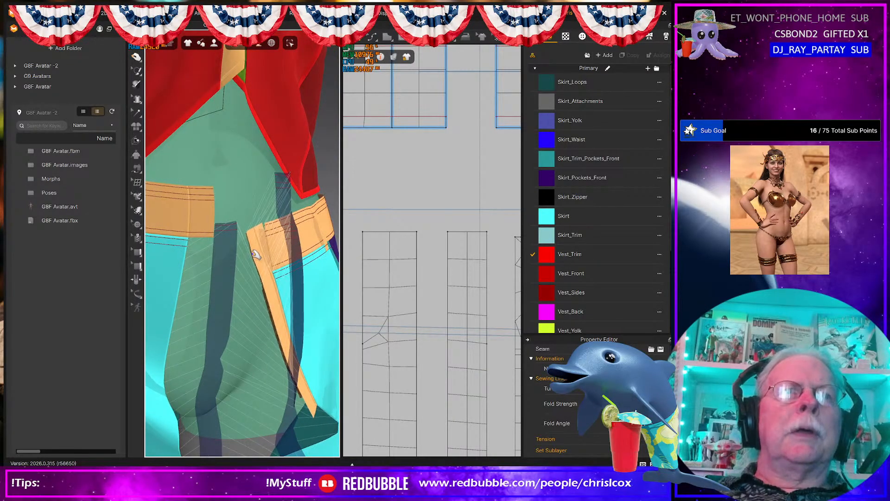
key(b)
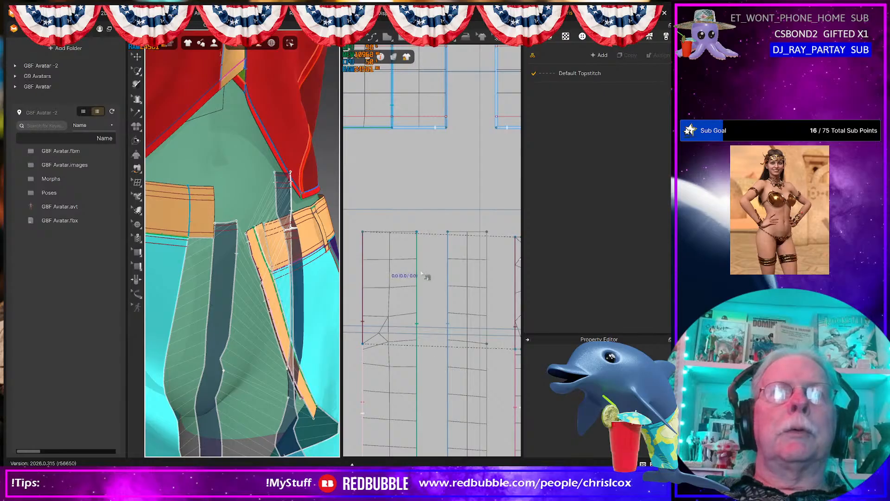
right_drag(260, 294, 308, 288)
scroll(455, 279, down, 2)
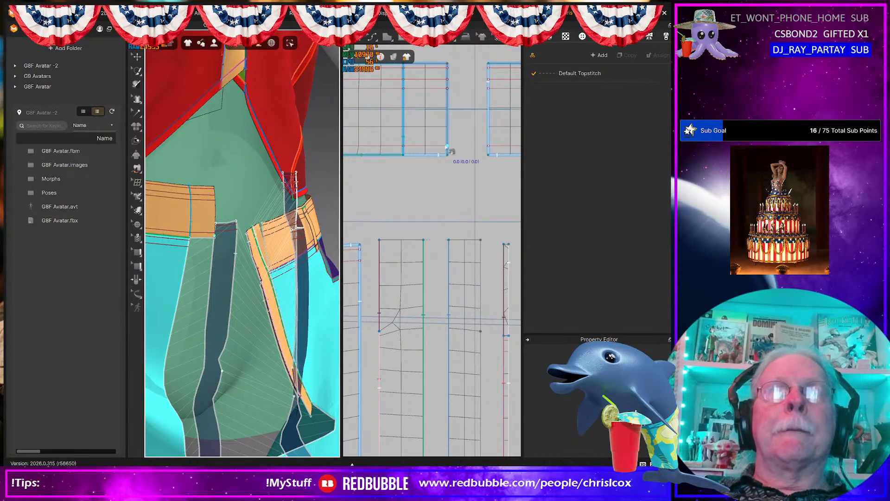
middle_drag(448, 147, 447, 171)
scroll(446, 176, down, 2)
click(439, 160)
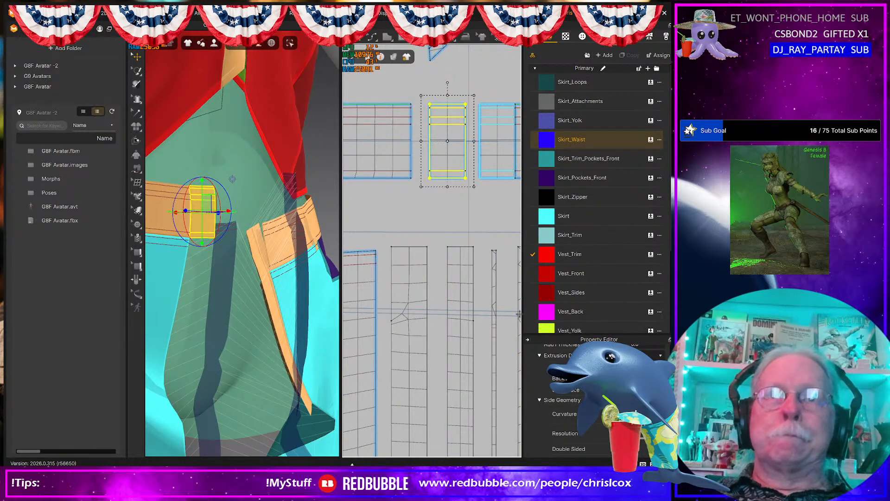
- Sew the upper section of the first narrow attachment strip's side edge to the waistband end piece's near side edge and simulate the join
middle_drag(496, 294, 483, 287)
click(481, 275)
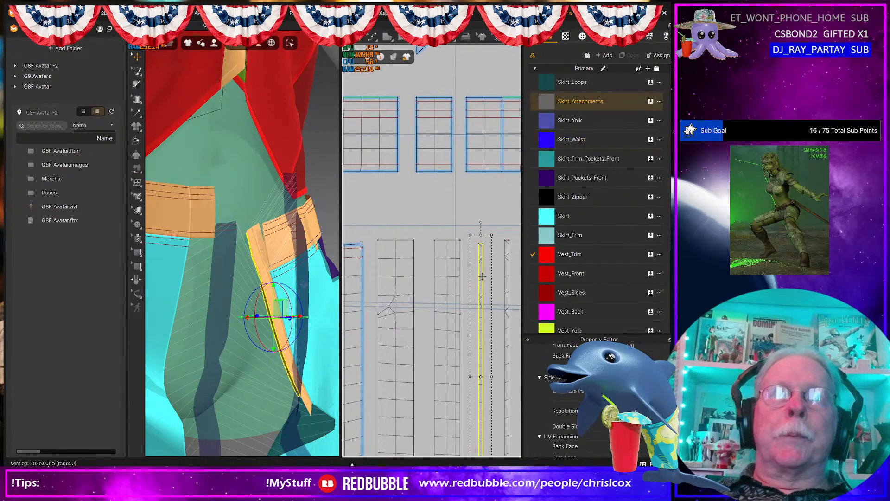
key(m)
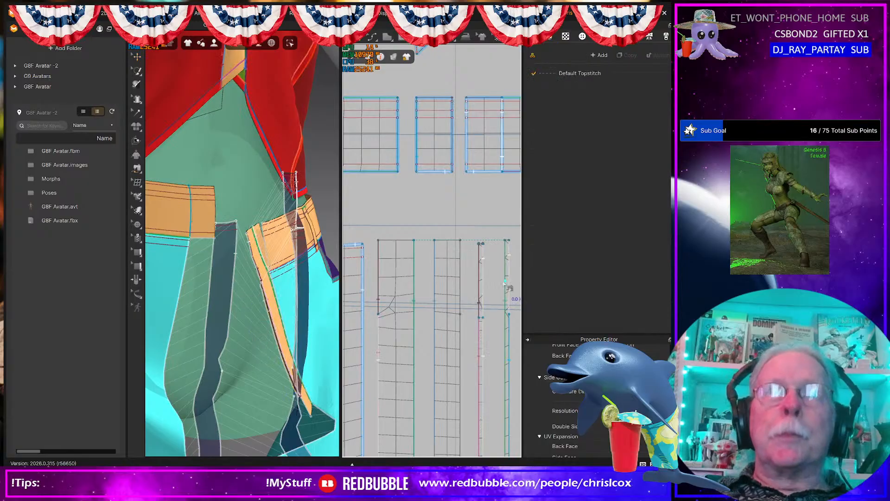
click(483, 318)
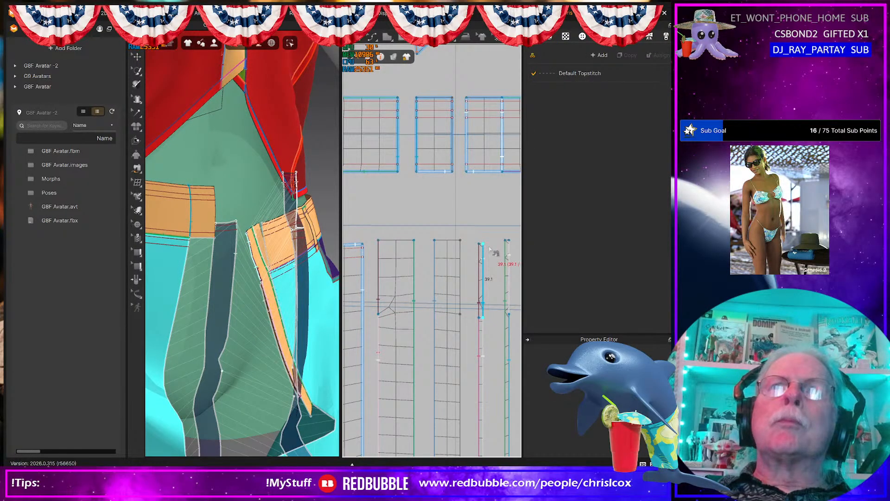
click(420, 173)
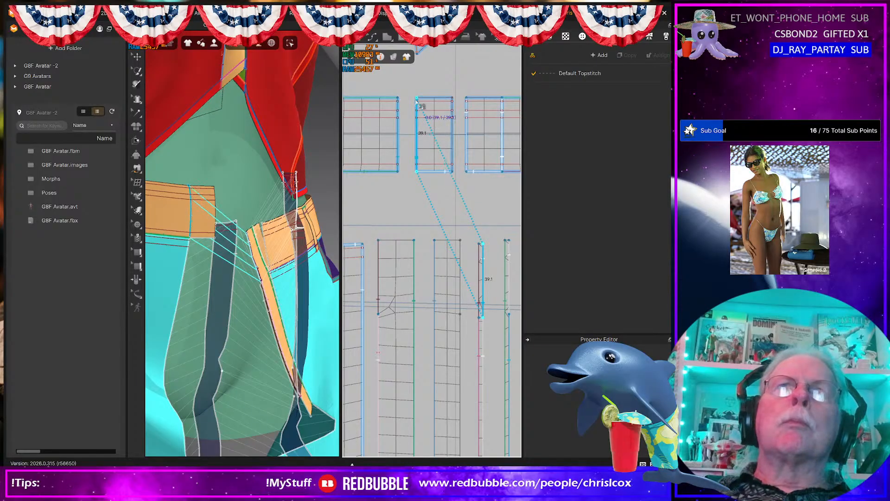
key(space)
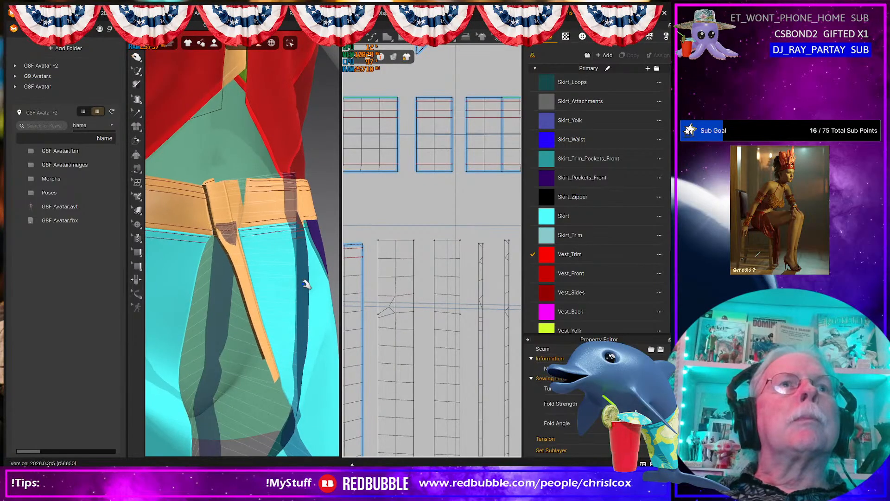
key(space)
- Examine the front opening from several angles and select the second attachment strip, skirt piece and zipper strip to match them with the pattern layout
right_drag(262, 277, 216, 306)
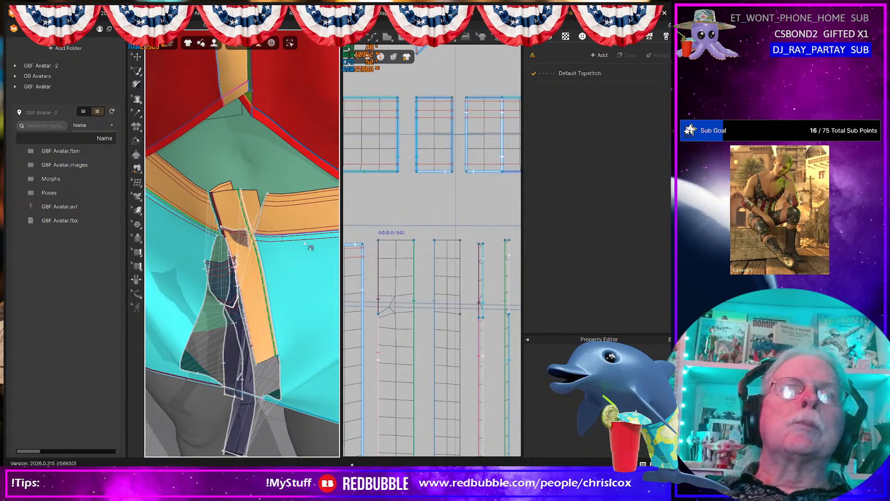
mouse_move(298, 252)
right_down()
mouse_move(334, 211)
mouse_move(285, 228)
mouse_move(288, 254)
right_up()
scroll(285, 228, up, 4)
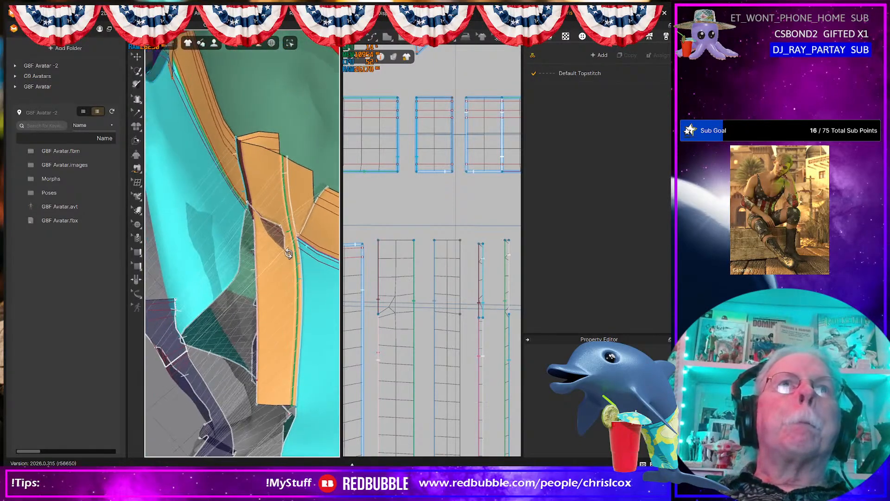
key(a)
click(508, 269)
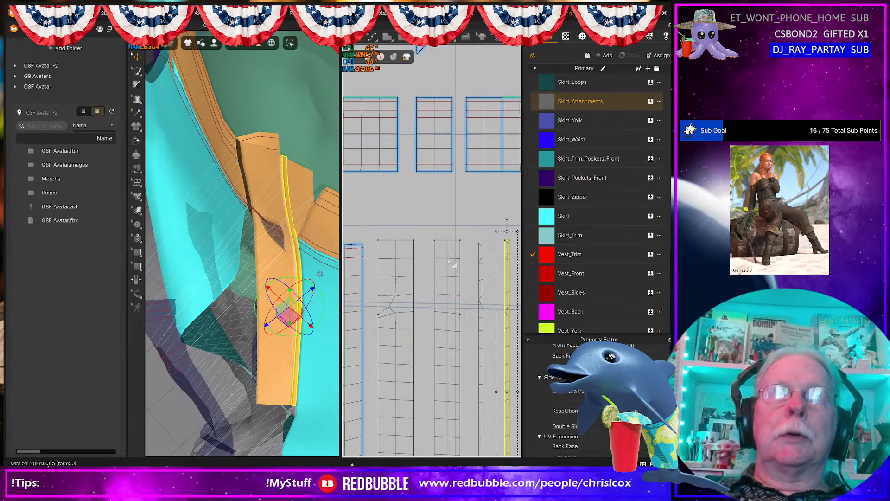
right_drag(329, 253, 353, 207)
click(239, 305)
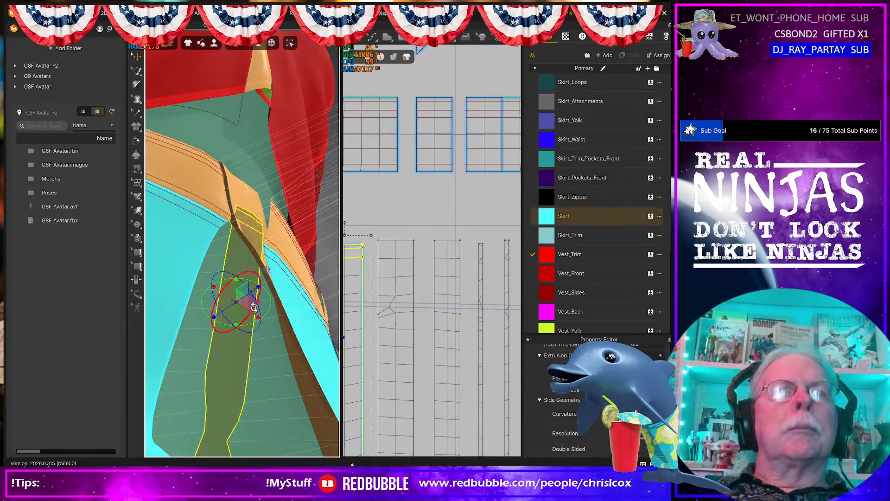
right_drag(239, 304, 246, 337)
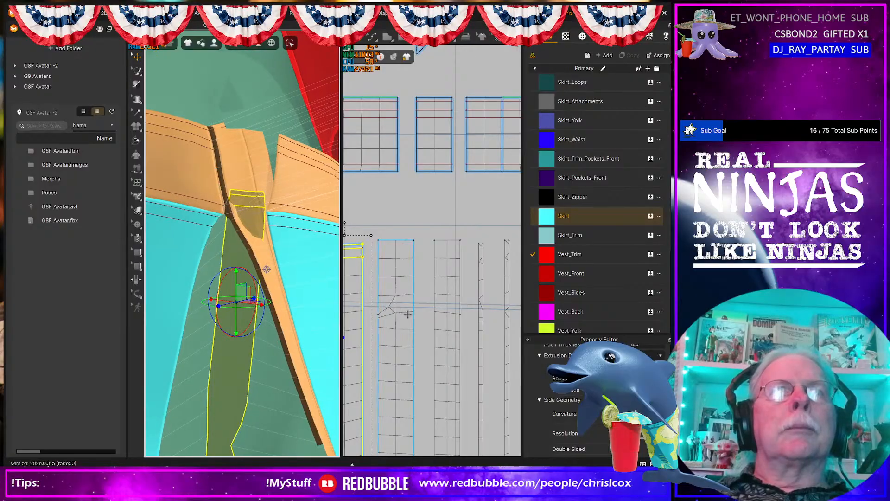
click(399, 310)
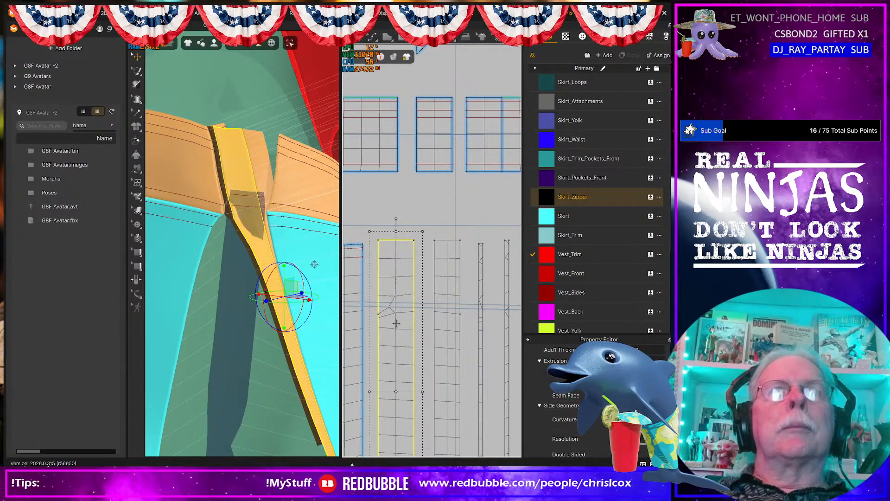
right_click(397, 323)
click(396, 220)
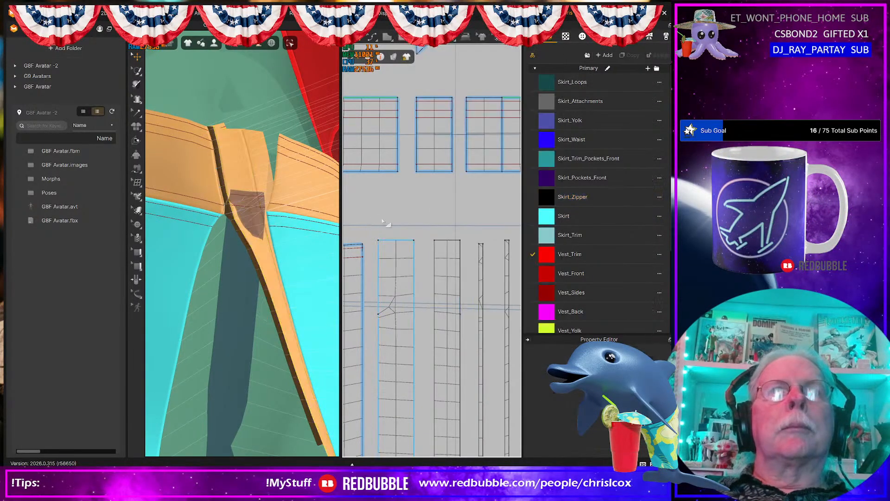
- Delete the sewing between the second narrow attachment strip's upper side edge and the vertical line on the neighbouring waistband piece
click(507, 264)
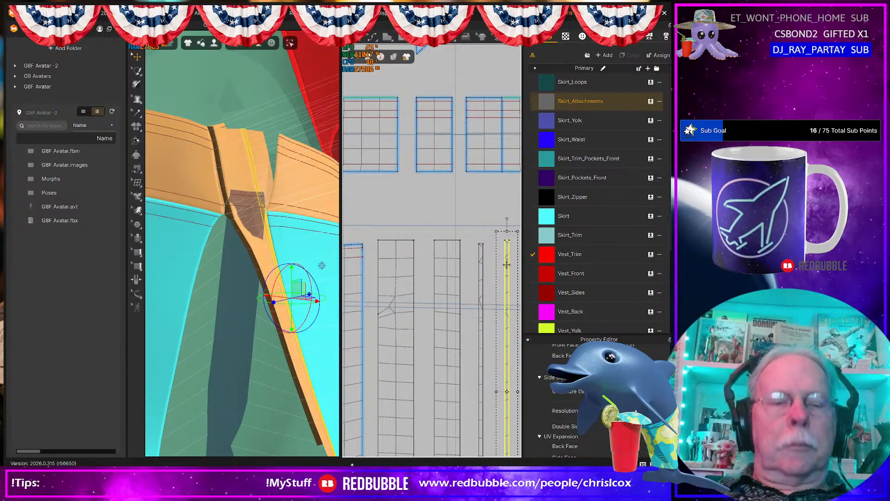
key(b)
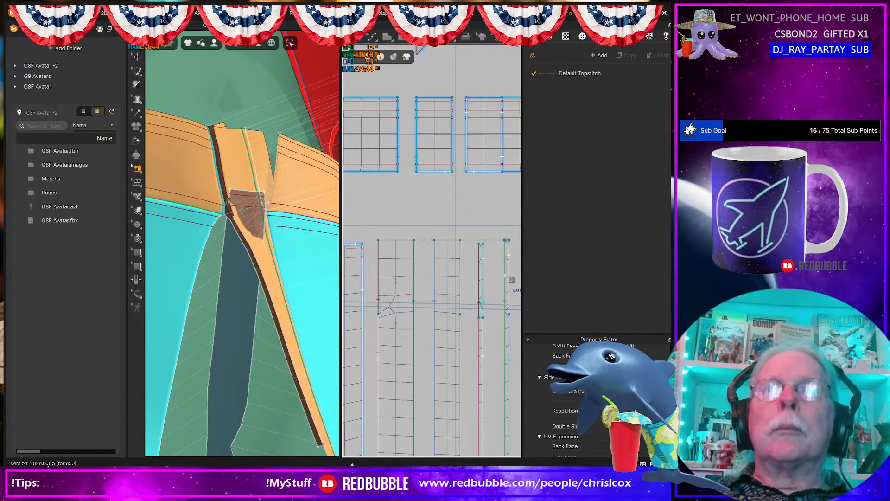
click(505, 275)
click(511, 275)
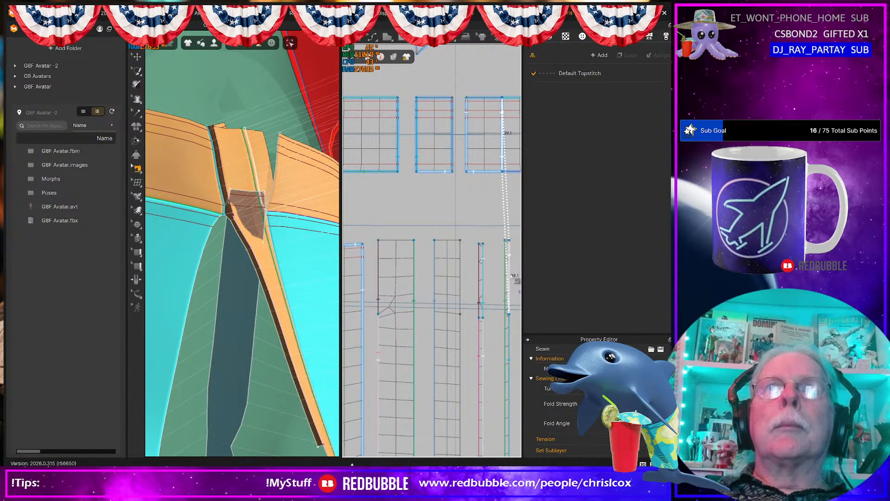
right_drag(275, 178, 276, 211)
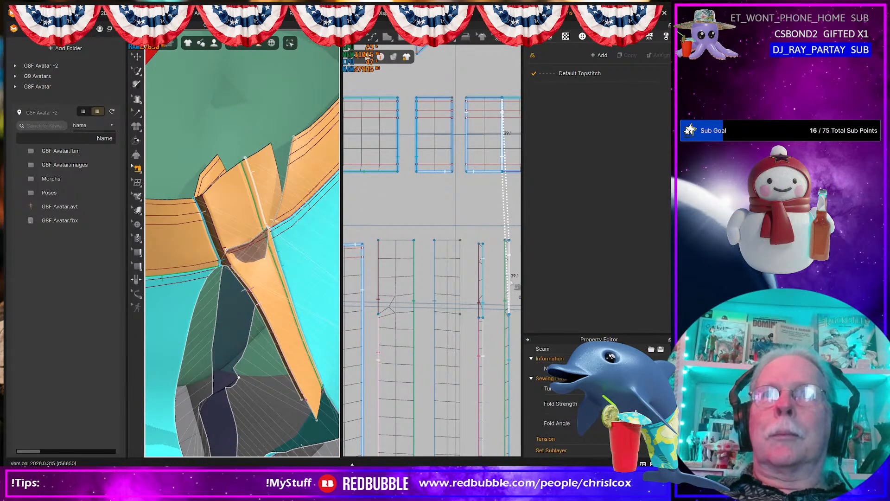
key(Delete)
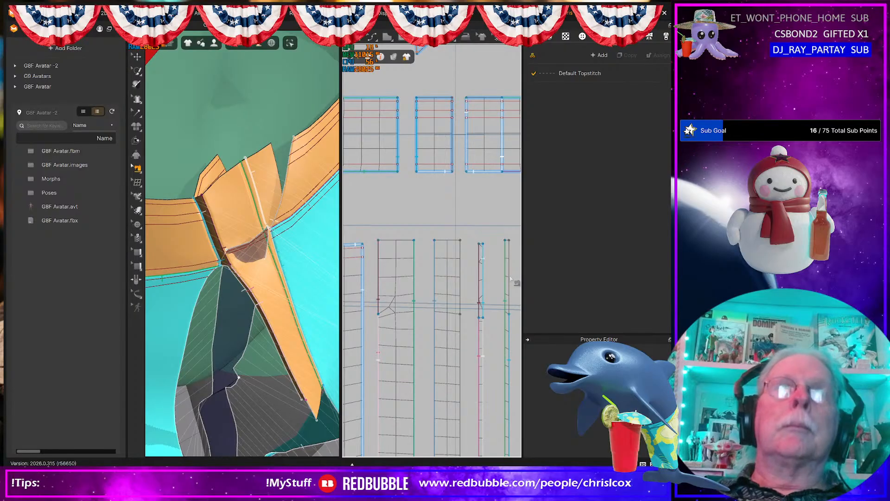
- Sew the waistband end piece's free side edge to the upper section of the second attachment strip's side edge and simulate the join
right_click(412, 219)
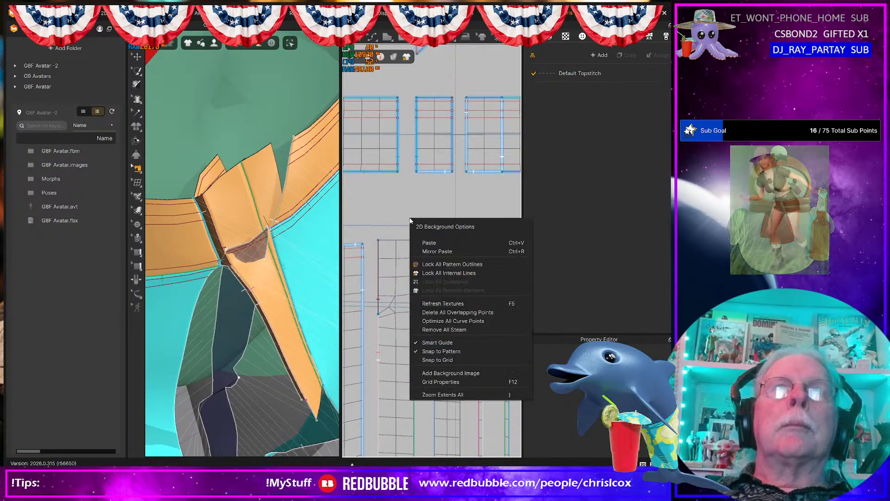
click(432, 196)
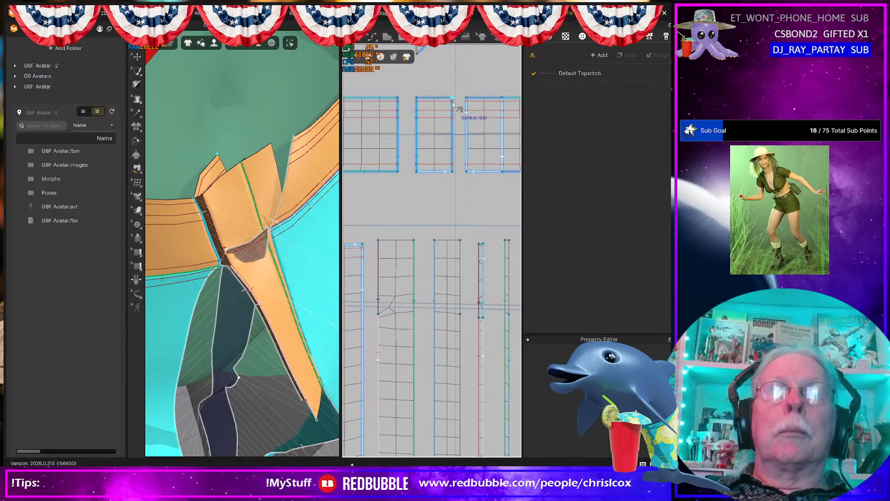
middle_drag(516, 250, 508, 251)
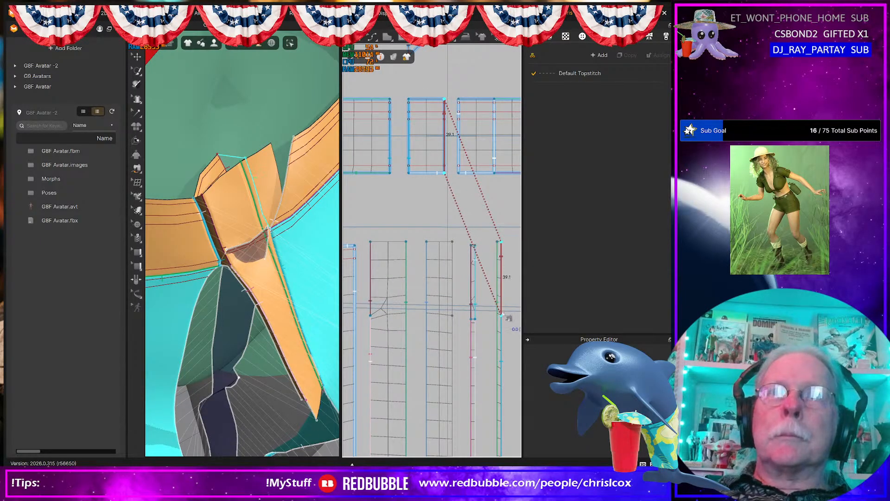
click(508, 318)
key(space)
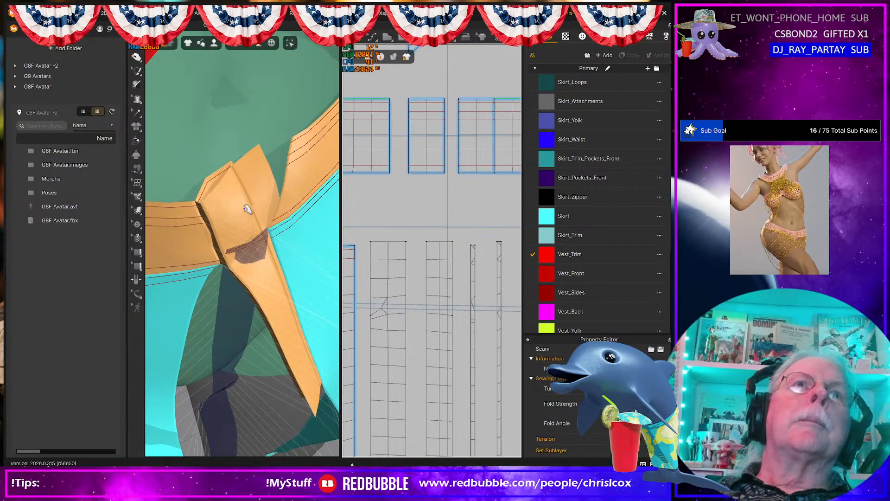
key(space)
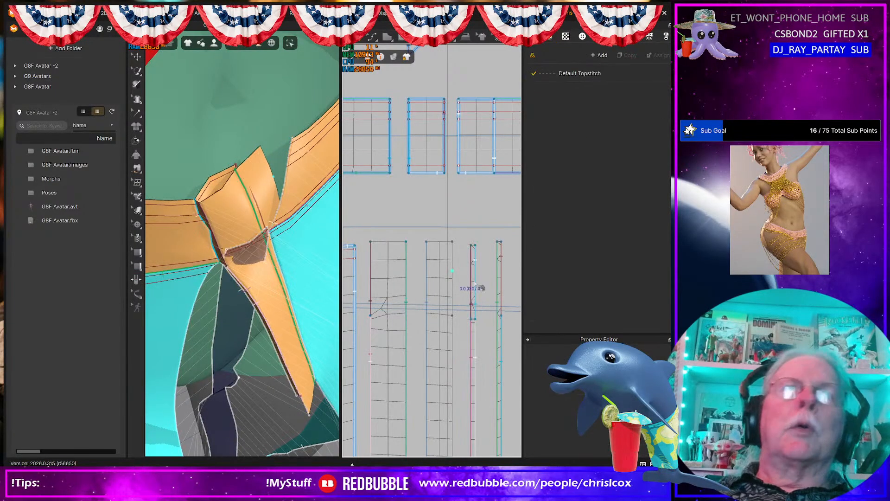
- Examine the new waistband join up close and select the second attachment strip's long side edge
right_drag(214, 225, 254, 235)
scroll(231, 224, up, 5)
right_drag(255, 231, 269, 214)
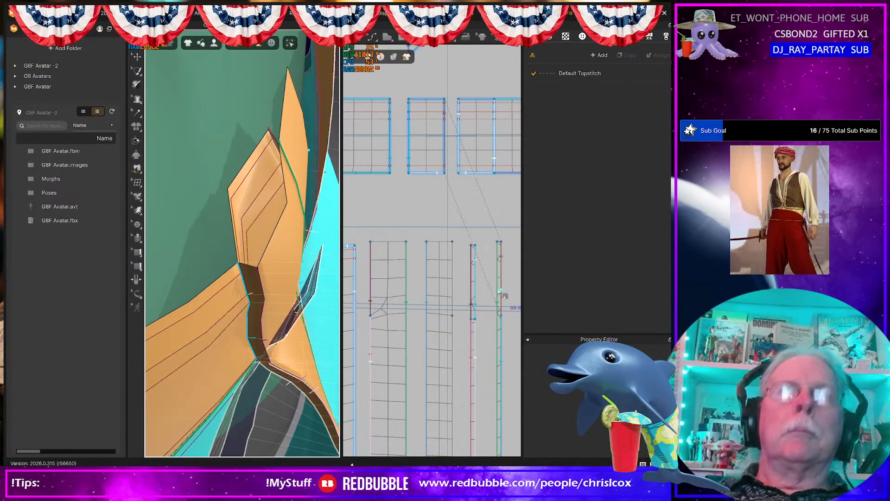
key(z)
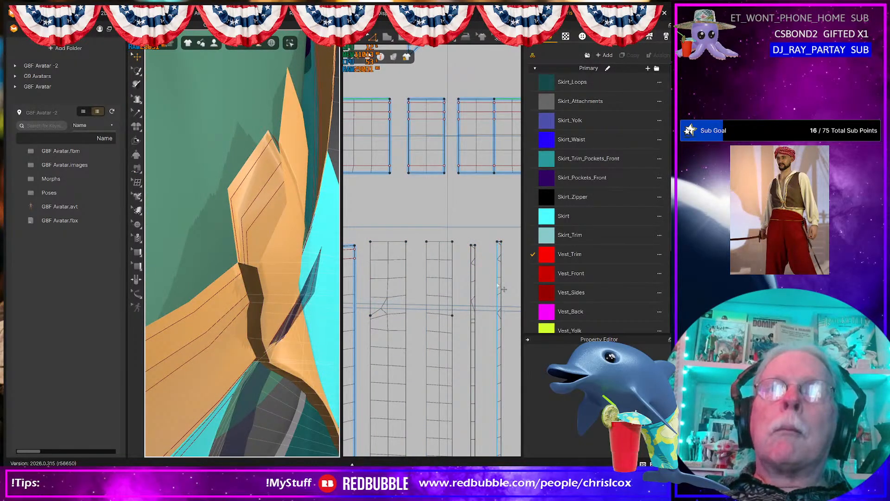
click(499, 286)
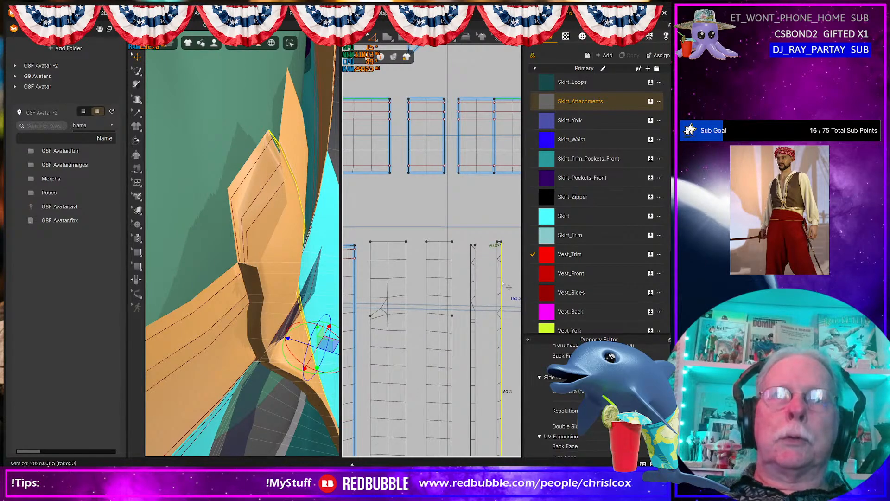
- Select the seam between the waistband end piece and the second attachment strip and simulate the garment again
key(n)
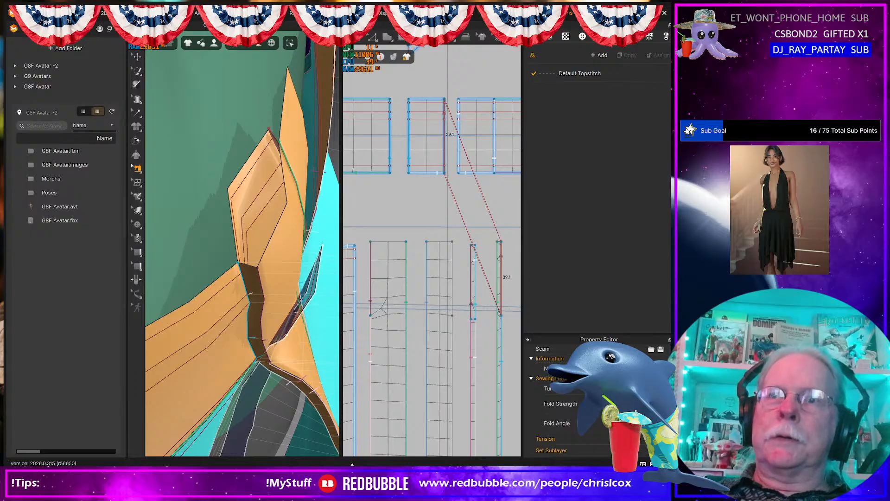
key(space)
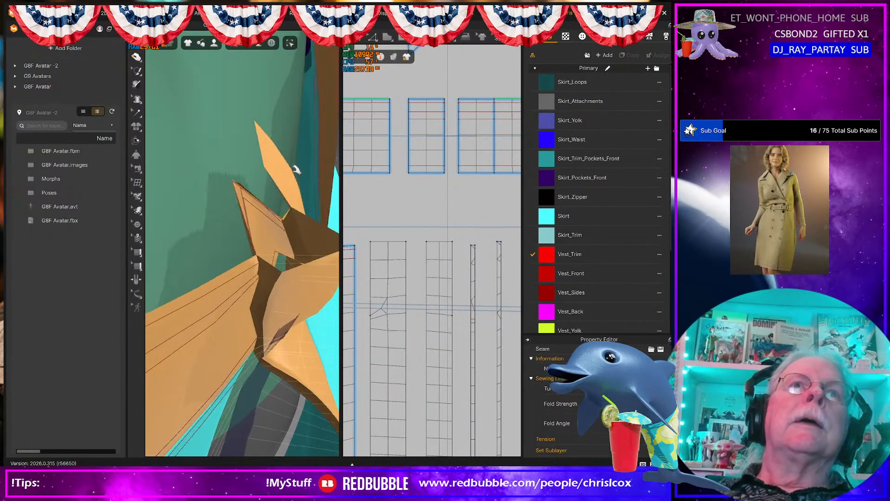
key(space)
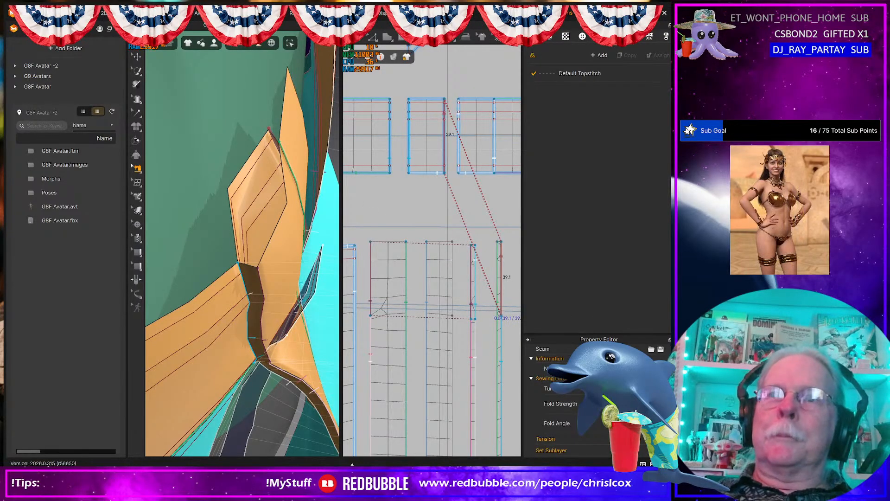
key(space)
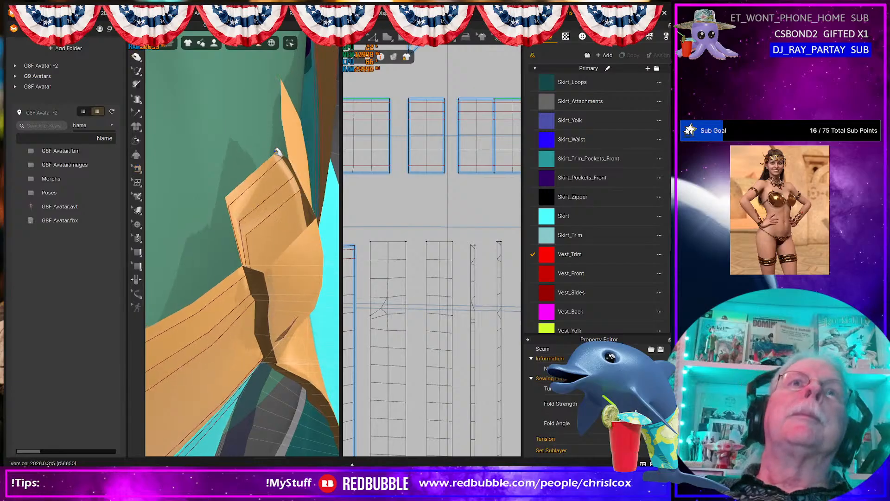
- Select the second attachment strip and its long seam to the zipper strip, and examine how they meet the waistband from several angles
right_drag(308, 163, 258, 175)
scroll(233, 189, up, 3)
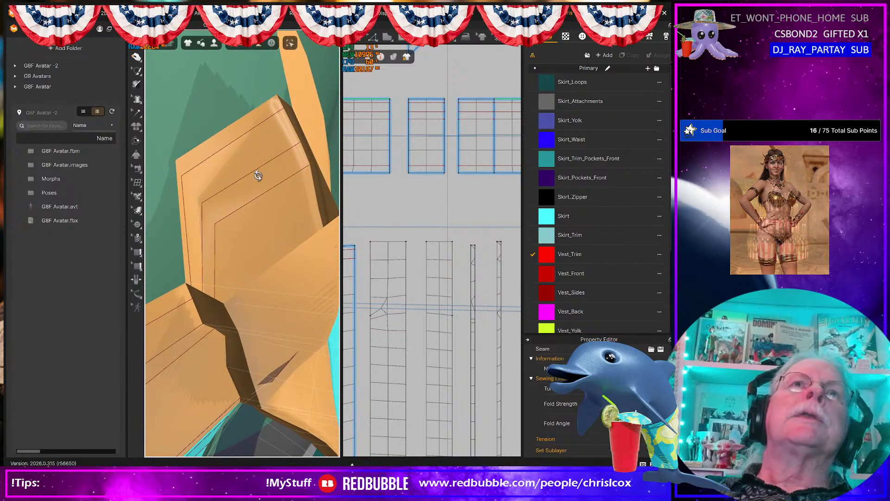
click(301, 130)
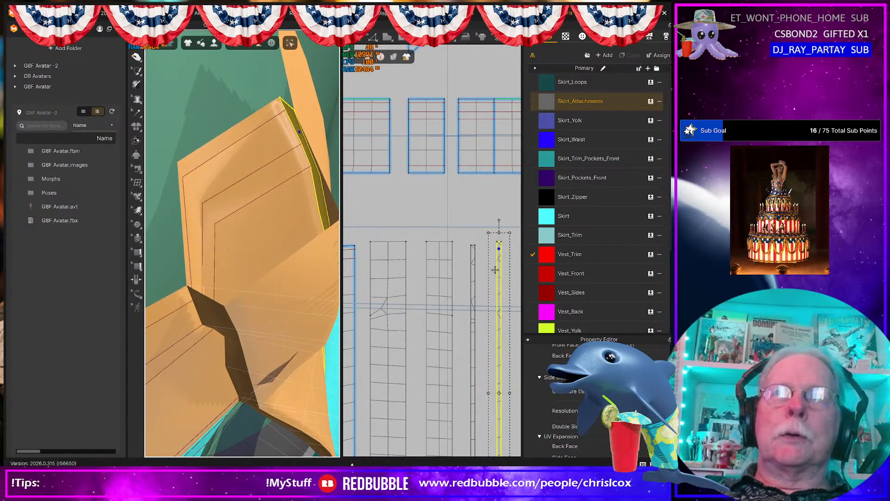
key(b)
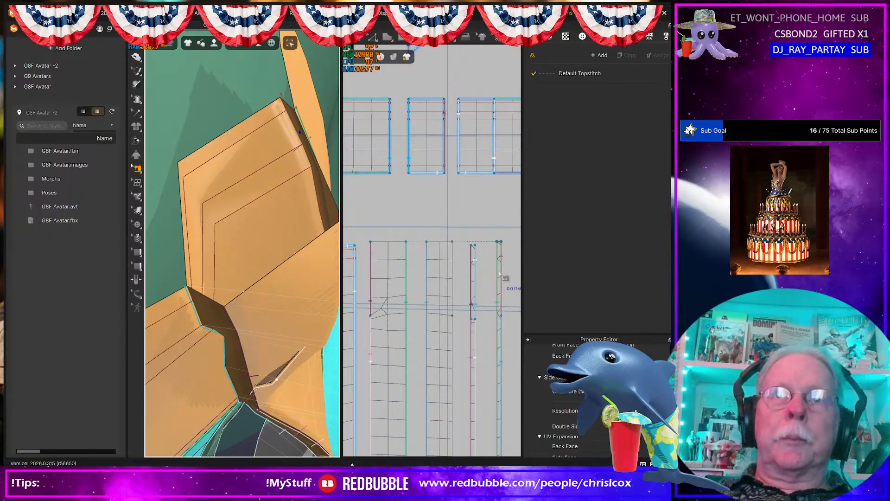
click(500, 274)
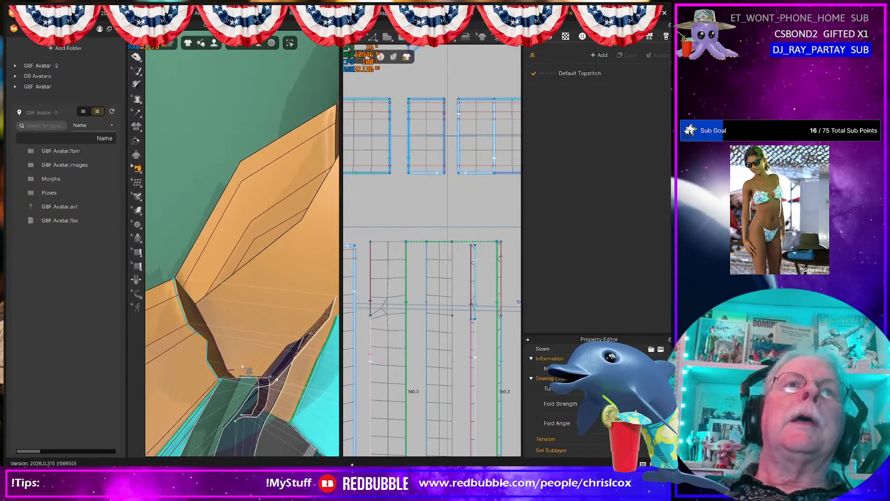
scroll(255, 332, down, 6)
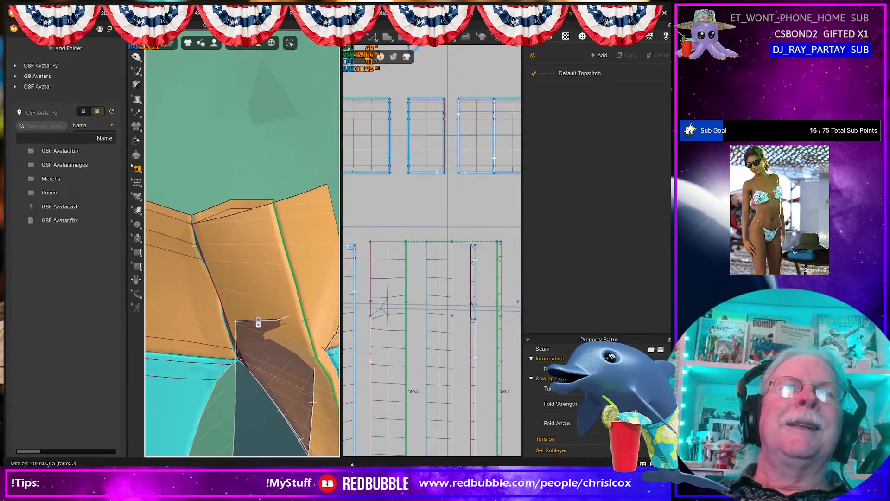
right_drag(256, 320, 250, 297)
scroll(289, 306, down, 3)
middle_drag(294, 307, 261, 302)
right_drag(264, 249, 249, 259)
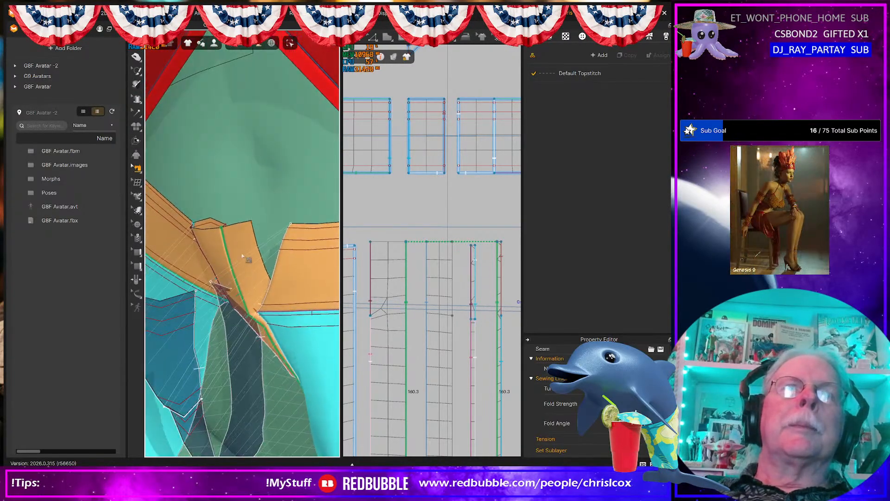
- Examine how the zipper strip, waistband and narrow skirt strips meet at the front opening from several angles
click(249, 259)
right_drag(266, 289, 300, 245)
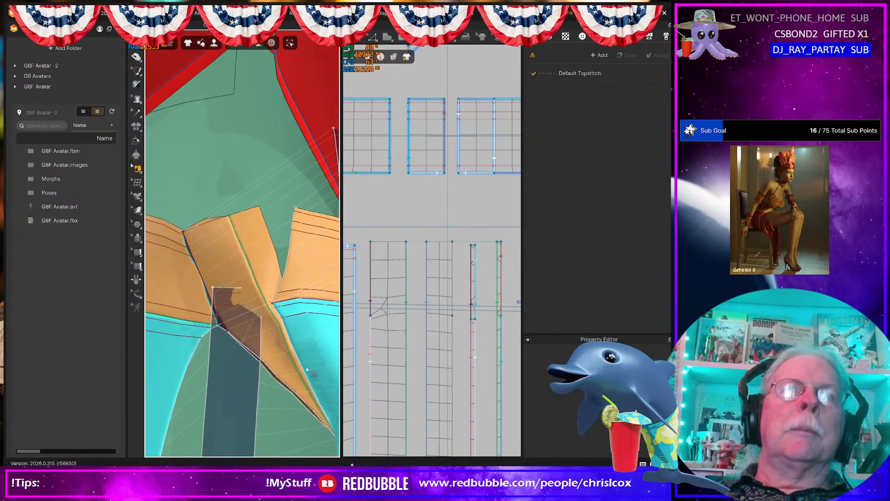
scroll(308, 372, up, 3)
scroll(304, 381, down, 4)
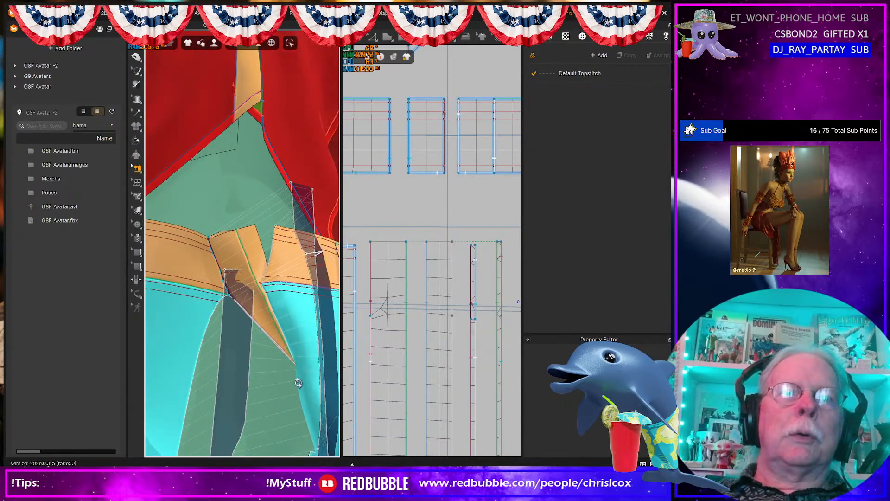
right_drag(302, 379, 336, 387)
scroll(299, 401, down, 4)
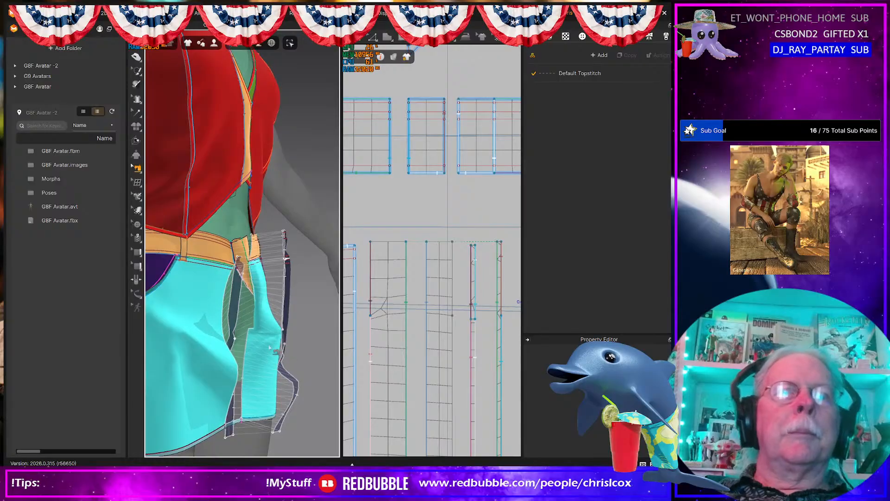
click(256, 292)
right_drag(256, 291, 233, 376)
click(299, 374)
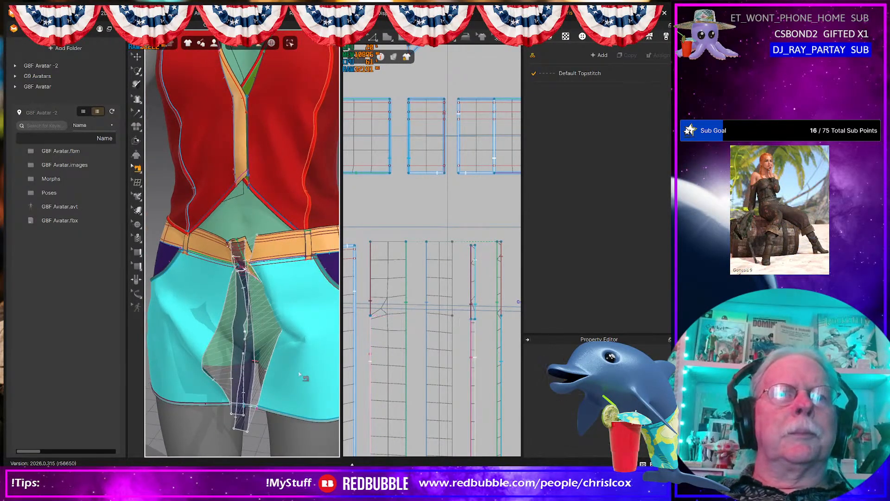
right_drag(300, 375, 270, 256)
- Select both zipper pieces and the overlapping skirt strip in turn to check how they lie at the waistband
click(266, 253)
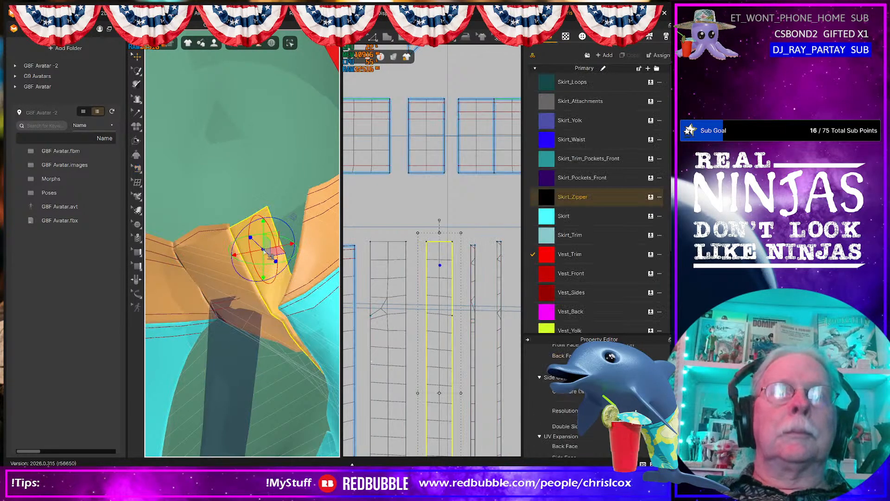
click(349, 320)
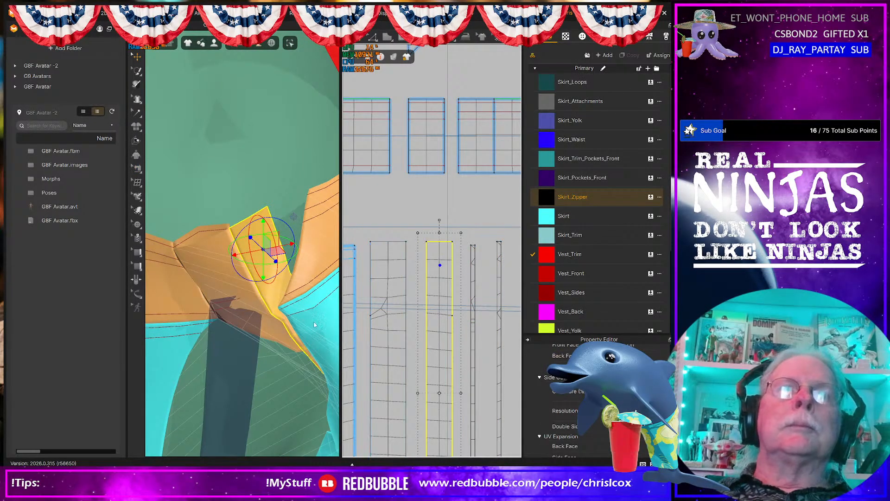
right_drag(314, 324, 334, 316)
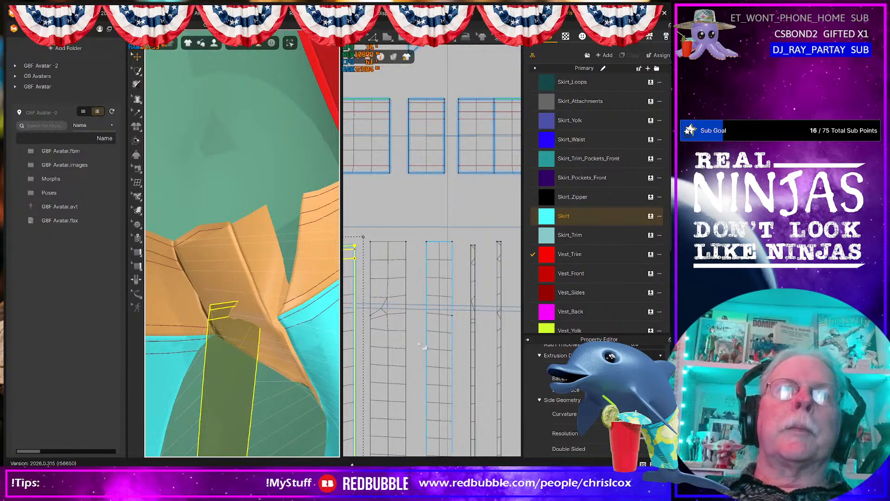
click(438, 346)
right_drag(269, 306, 318, 315)
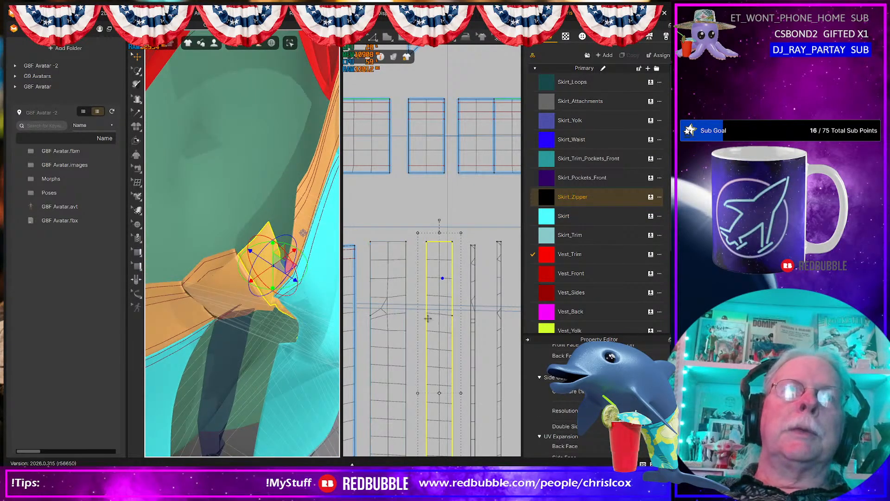
click(405, 318)
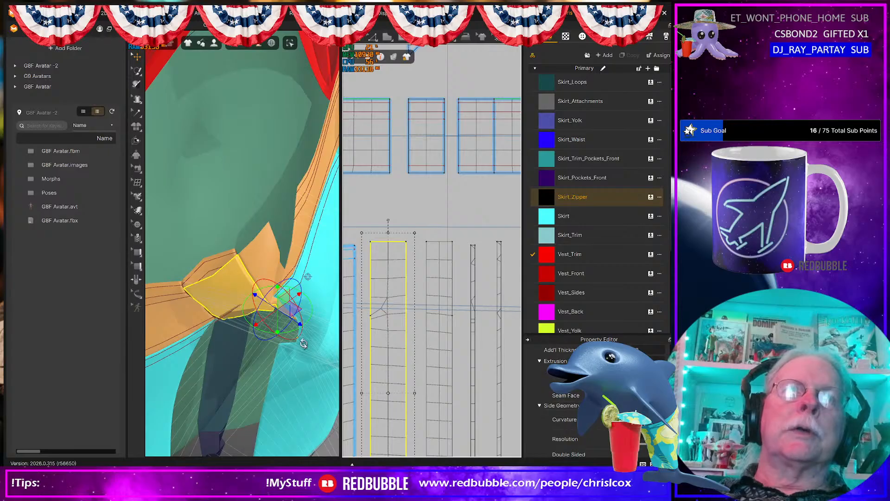
right_drag(304, 343, 279, 266)
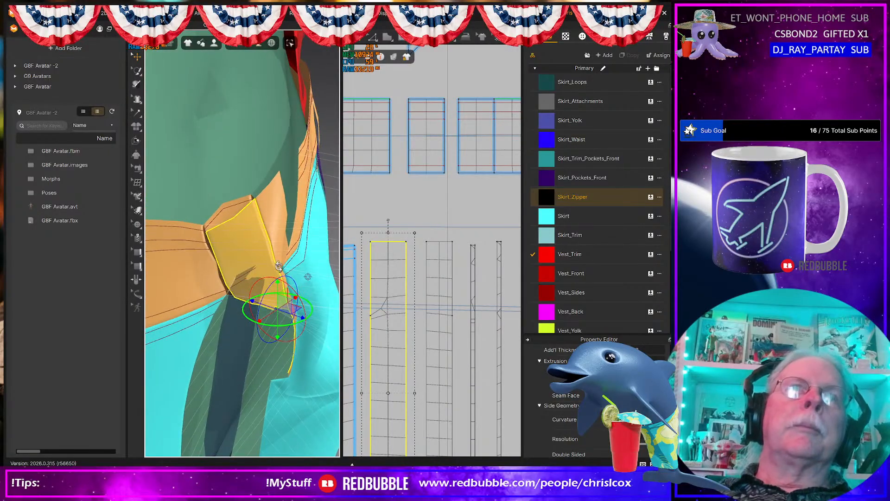
- Select the two waistband end pieces and the narrow skirt strip in turn to inspect their placement at the front opening
click(228, 210)
right_drag(227, 210, 260, 252)
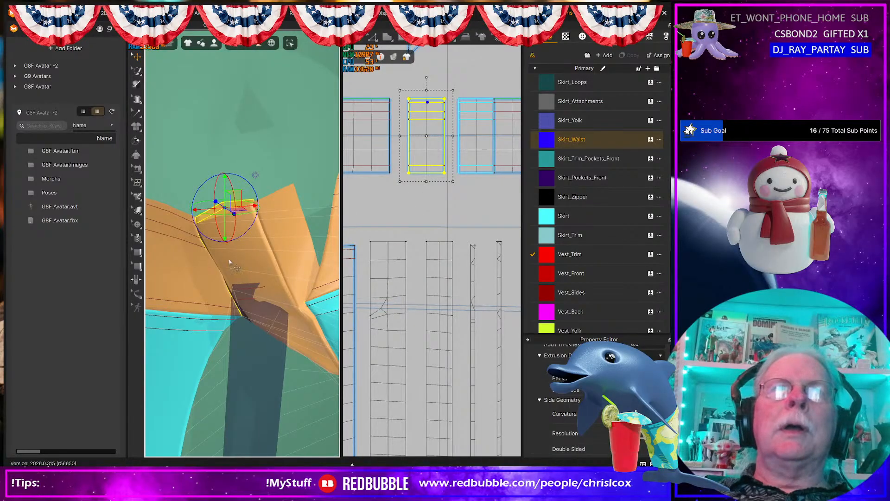
right_drag(229, 262, 270, 286)
click(470, 144)
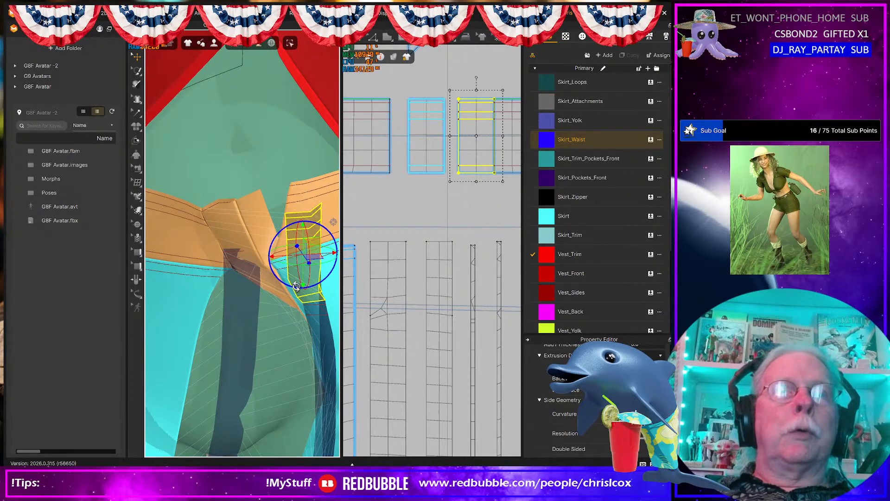
click(242, 227)
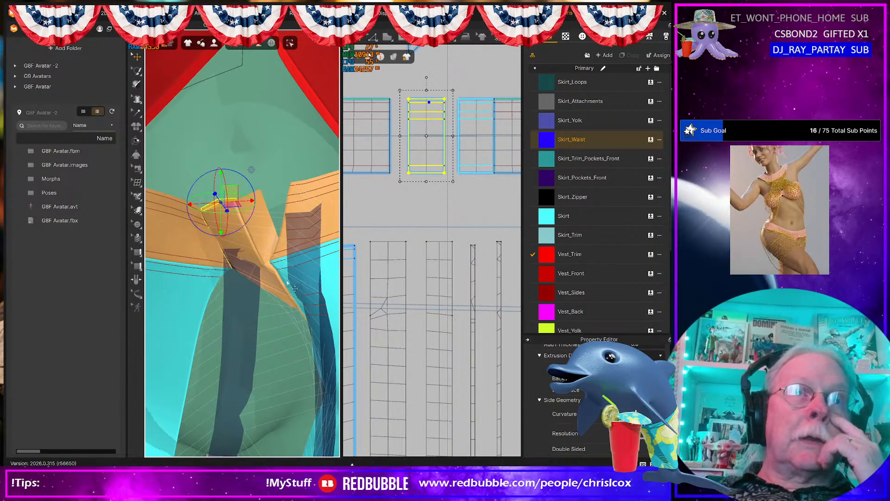
right_drag(295, 289, 279, 272)
click(252, 322)
right_drag(253, 325, 264, 342)
scroll(414, 340, down, 6)
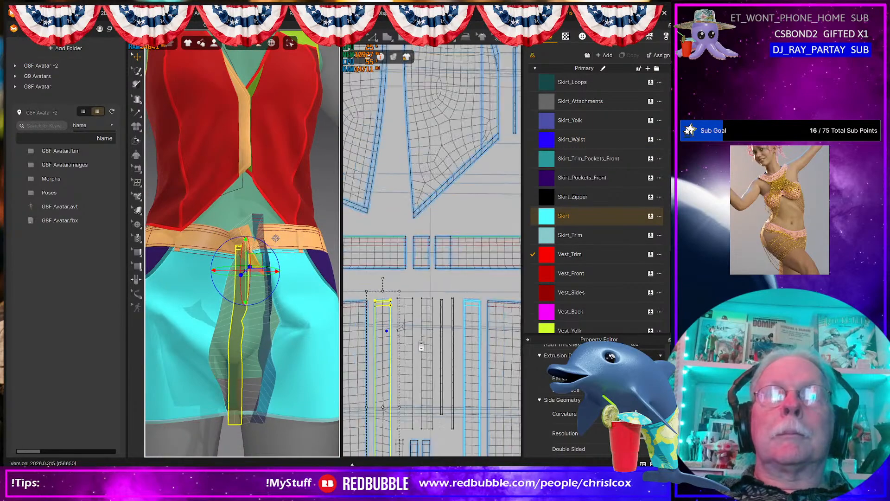
- Examine the waistband, zipper, attachment and skirt strip pieces in the pattern layout against the draped garment
middle_drag(422, 337, 441, 291)
scroll(441, 291, up, 2)
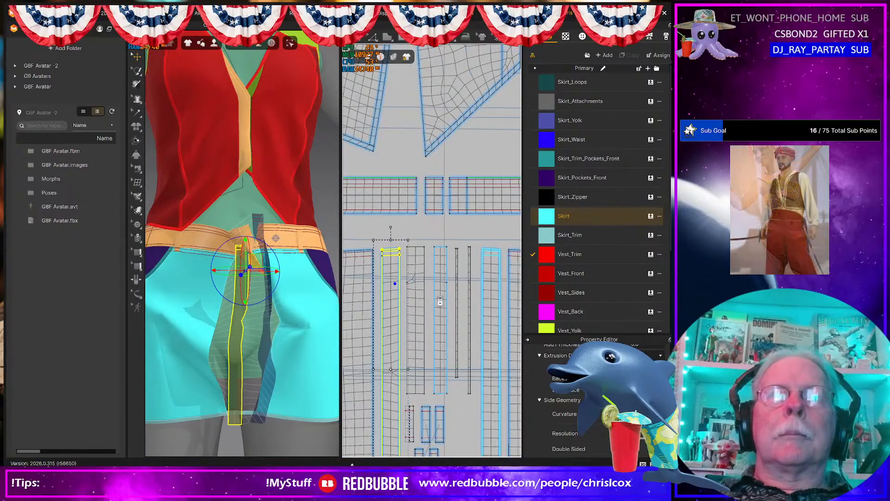
scroll(434, 297, down, 2)
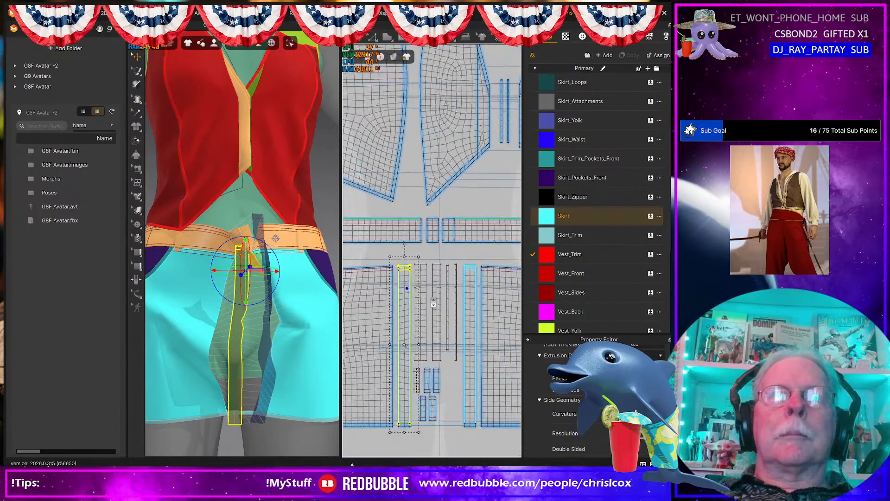
middle_drag(433, 301, 426, 288)
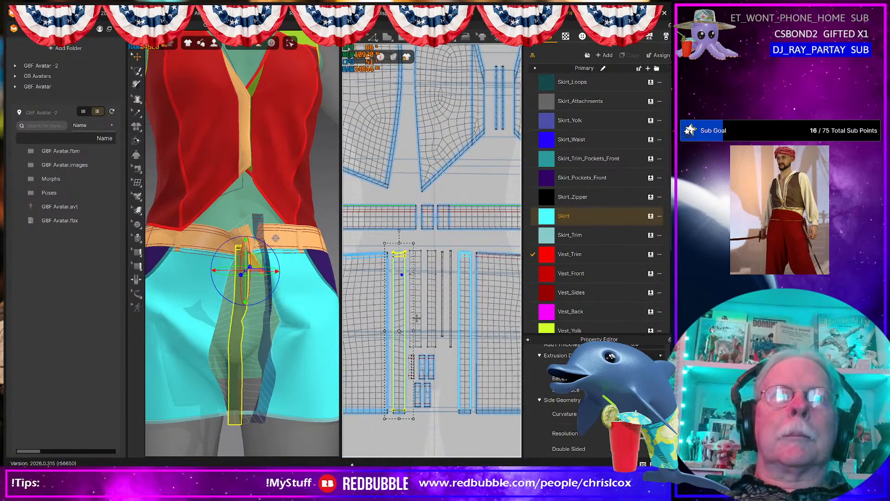
right_drag(275, 326, 259, 352)
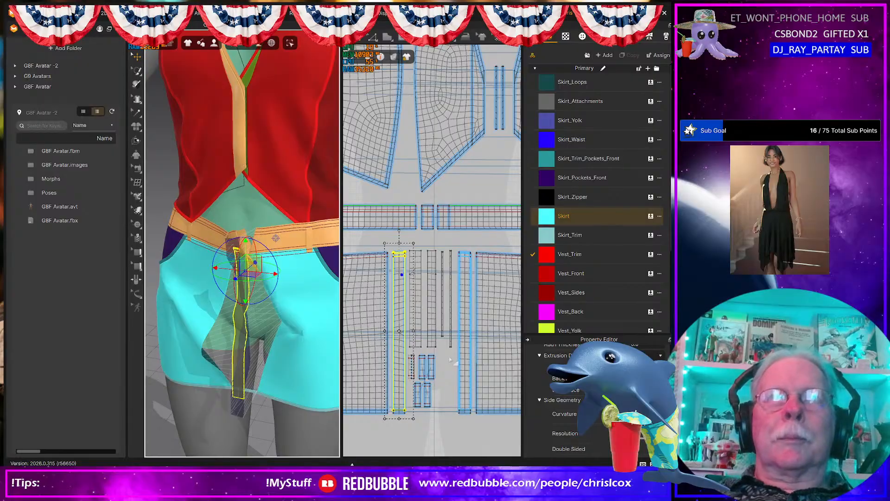
scroll(450, 360, down, 5)
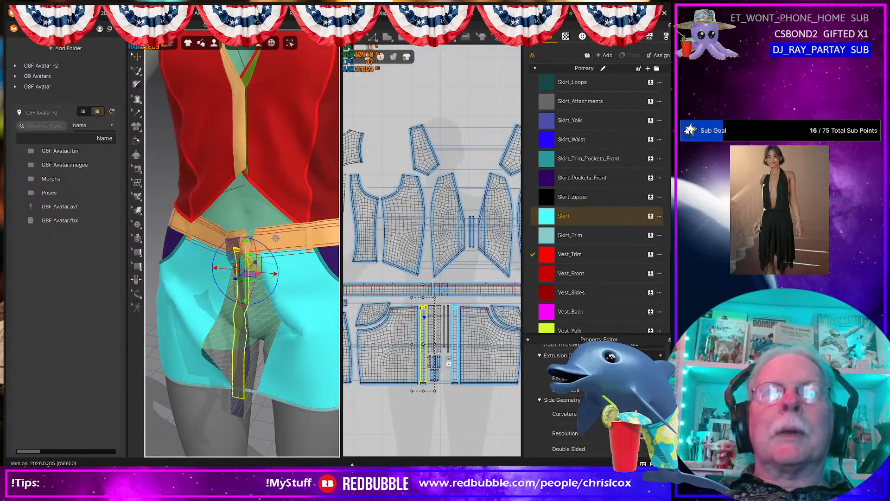
scroll(448, 363, up, 2)
scroll(449, 362, up, 2)
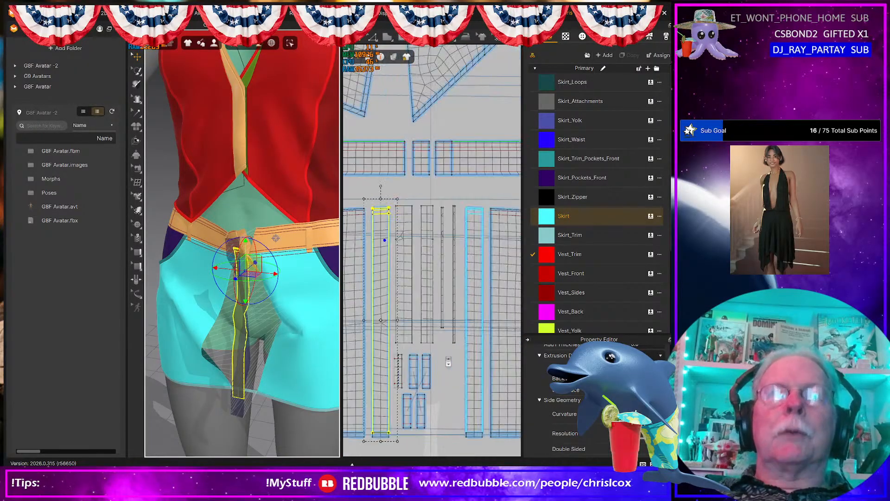
scroll(431, 344, up, 1)
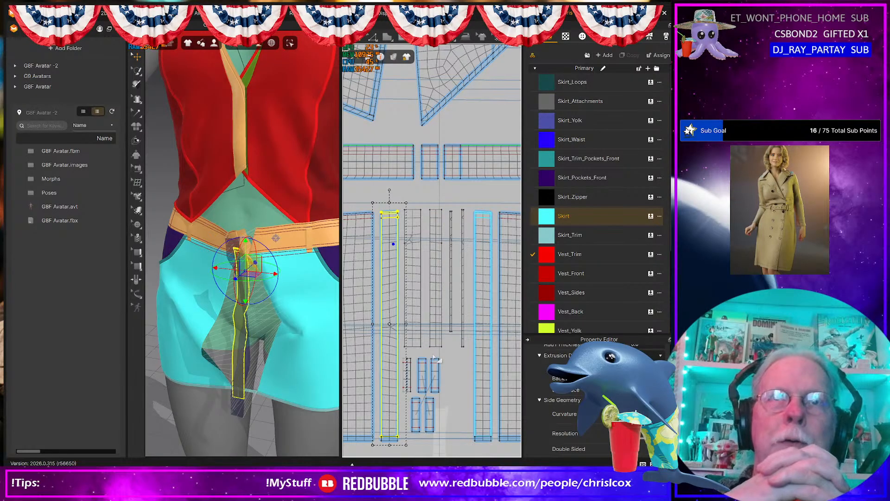
- Select the waistband end piece and the adjoining narrow skirt strip to locate each on the garment
click(428, 164)
scroll(238, 239, up, 5)
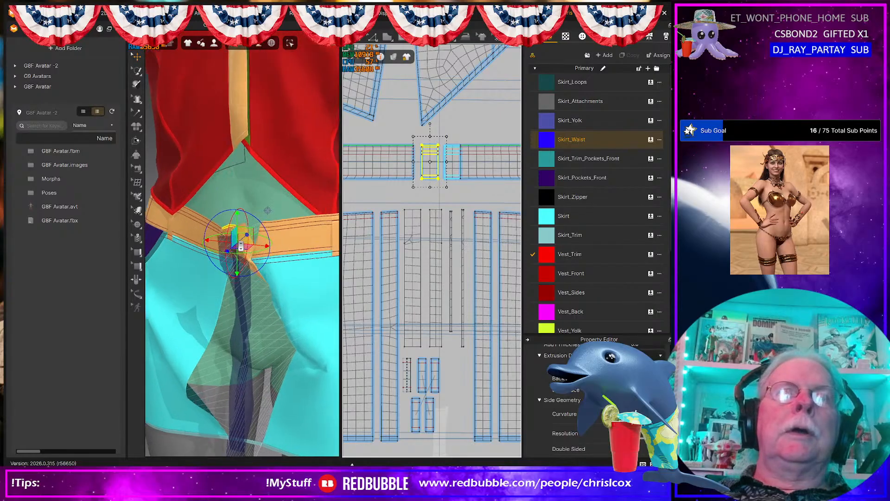
click(391, 270)
scroll(404, 288, up, 4)
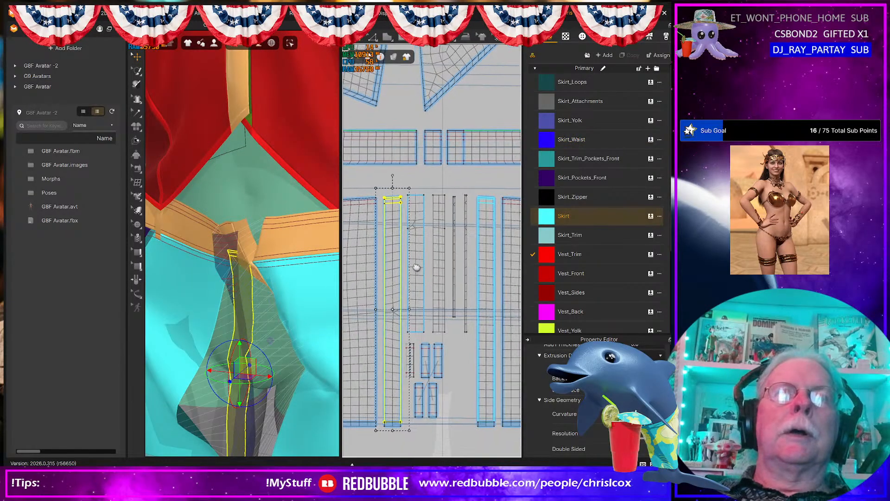
scroll(416, 274, down, 6)
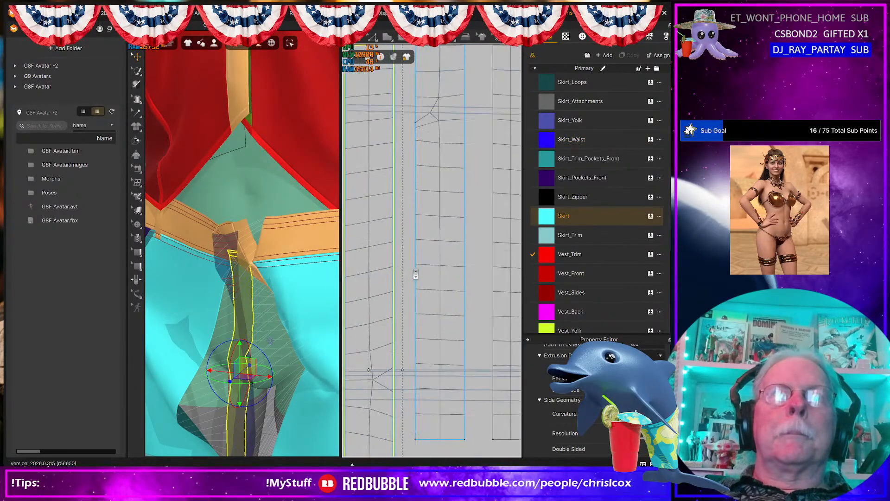
scroll(416, 276, down, 3)
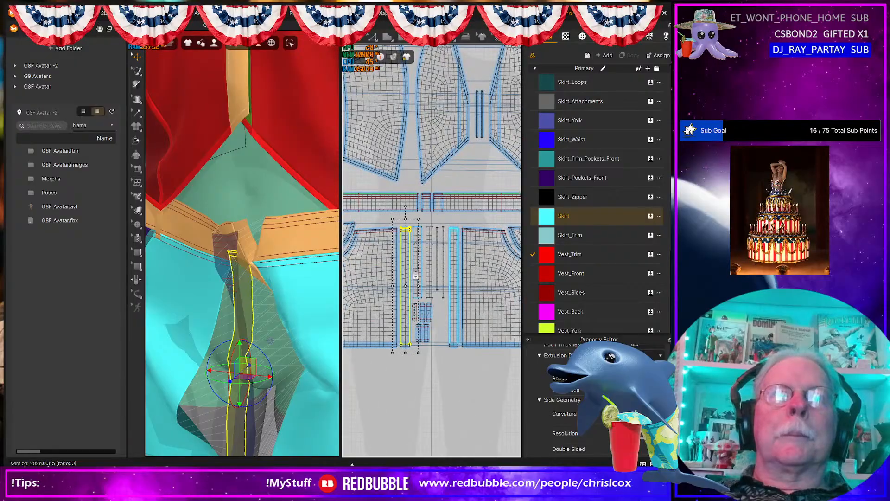
scroll(448, 325, up, 6)
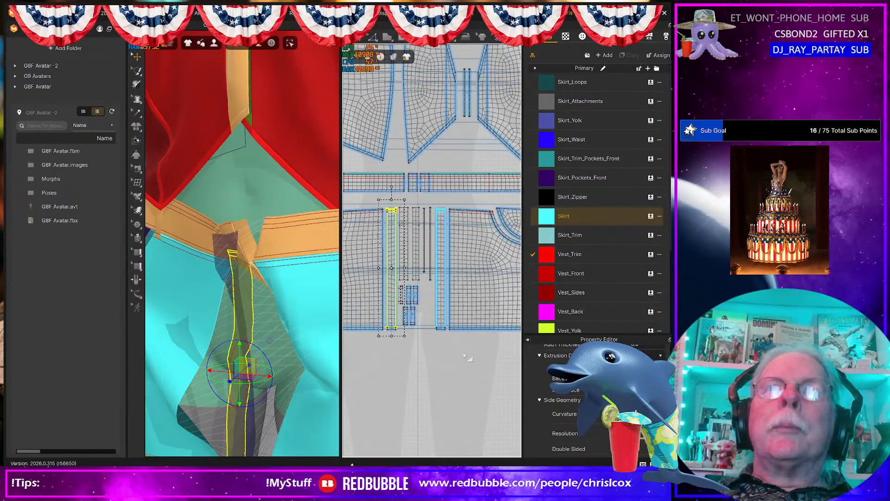
click(464, 356)
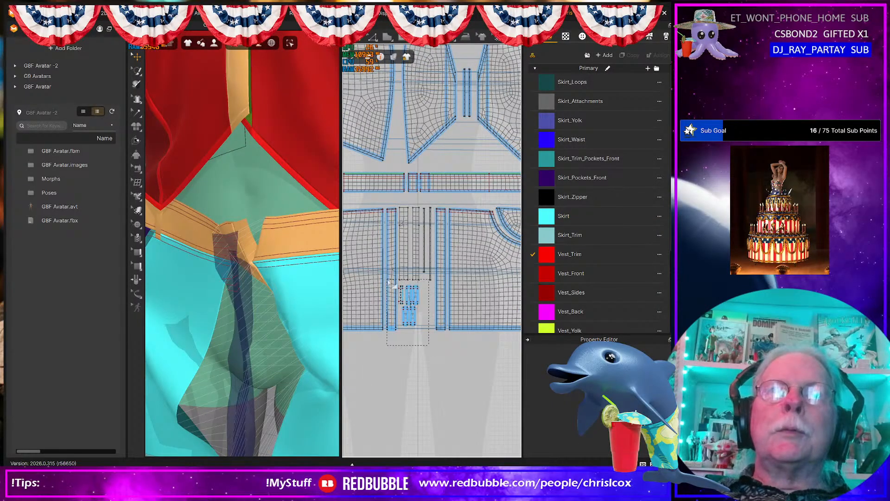
drag(390, 281, 387, 279)
scroll(426, 313, up, 3)
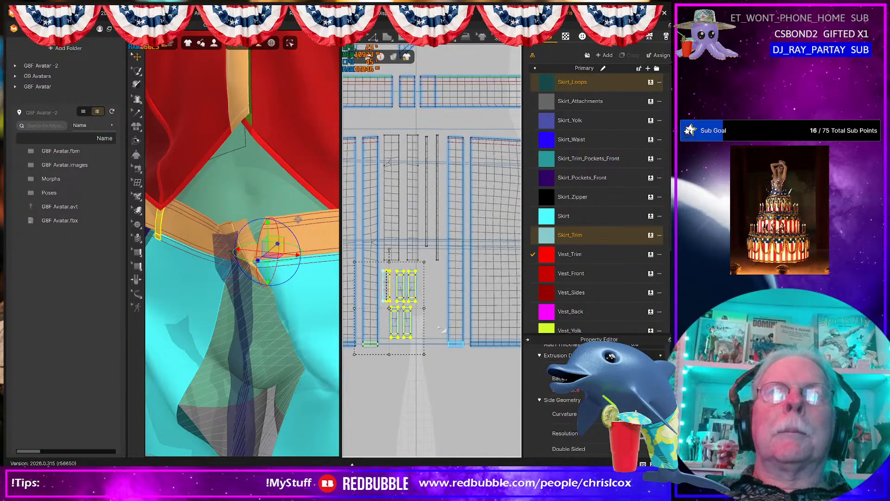
click(475, 363)
- Deactivate the second narrow skirt strip, both attachment strips and both zipper pieces together with their sewing
click(453, 311)
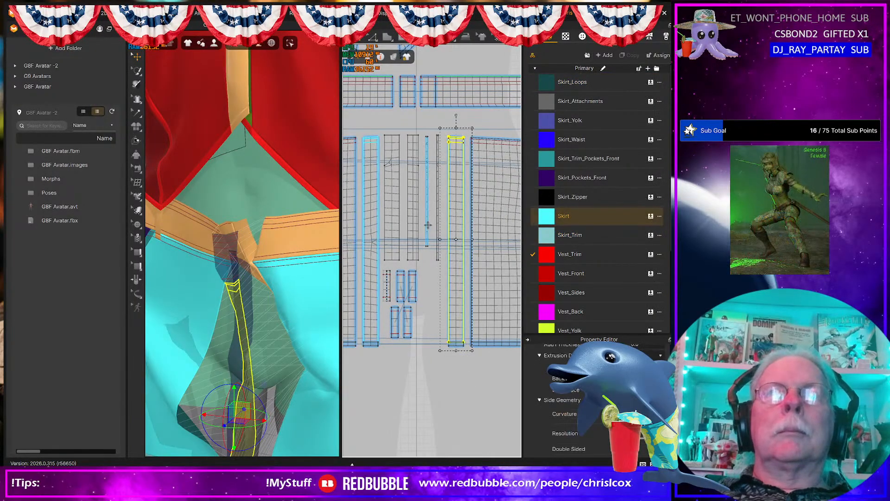
shift+click(436, 221)
shift+click(413, 200)
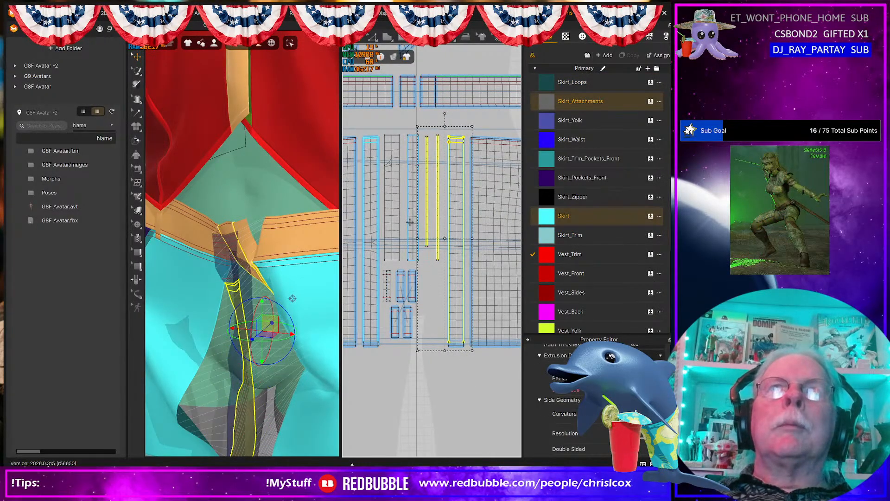
shift+click(392, 199)
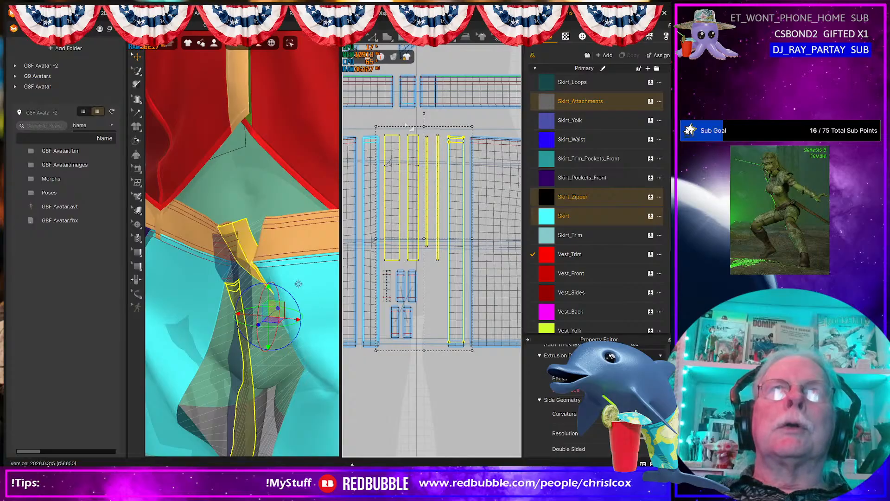
right_click(394, 202)
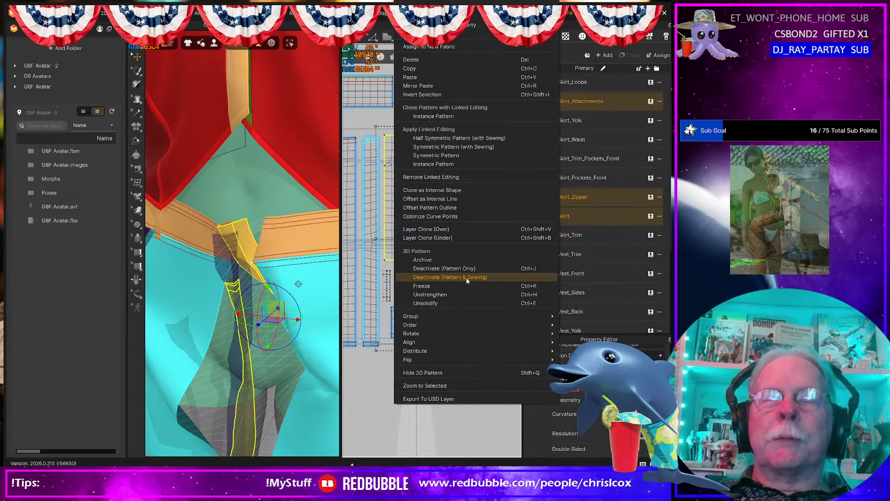
click(466, 277)
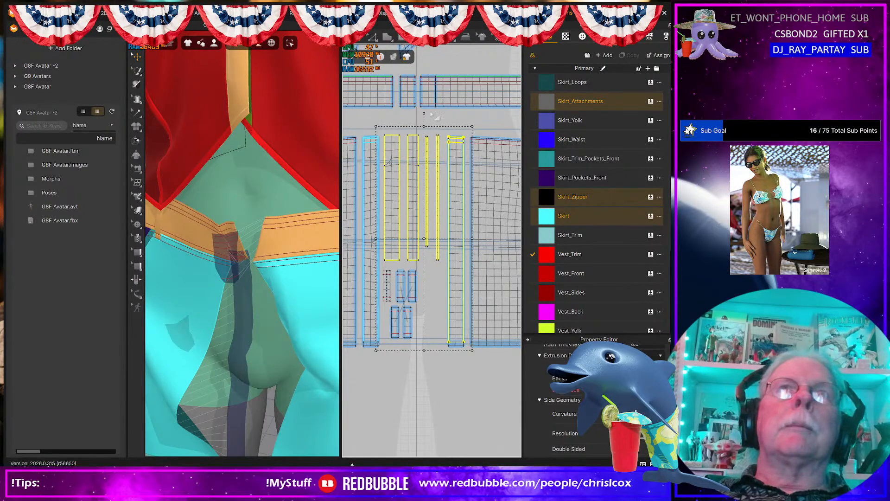
- Hide the first narrow skirt strip in the 3D view to expose the front opening
click(405, 97)
mouse_move(239, 295)
right_down()
mouse_move(250, 294)
mouse_move(206, 276)
mouse_move(238, 276)
mouse_move(252, 298)
right_up()
click(241, 300)
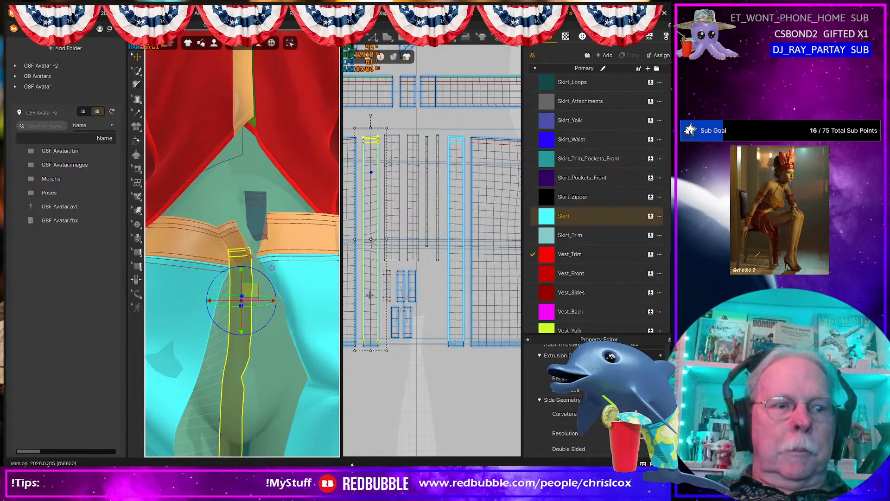
key(shift+q)
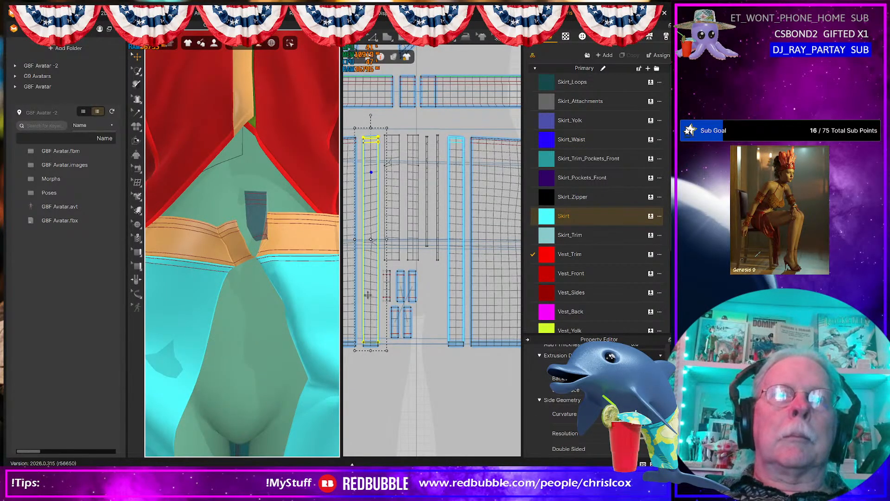
- Show the first narrow skirt strip in the 3D view again and reactivate it beside the front opening
key(shift+q)
right_click(368, 295)
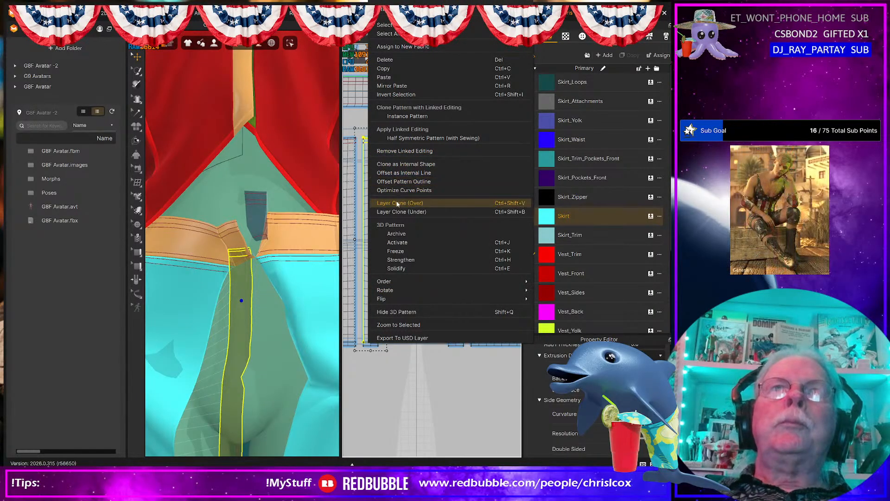
click(399, 243)
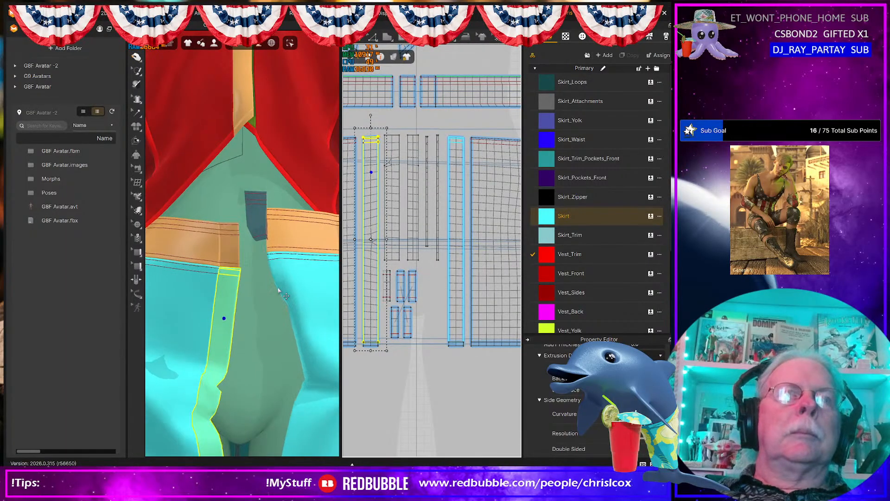
click(232, 242)
right_drag(243, 232, 285, 304)
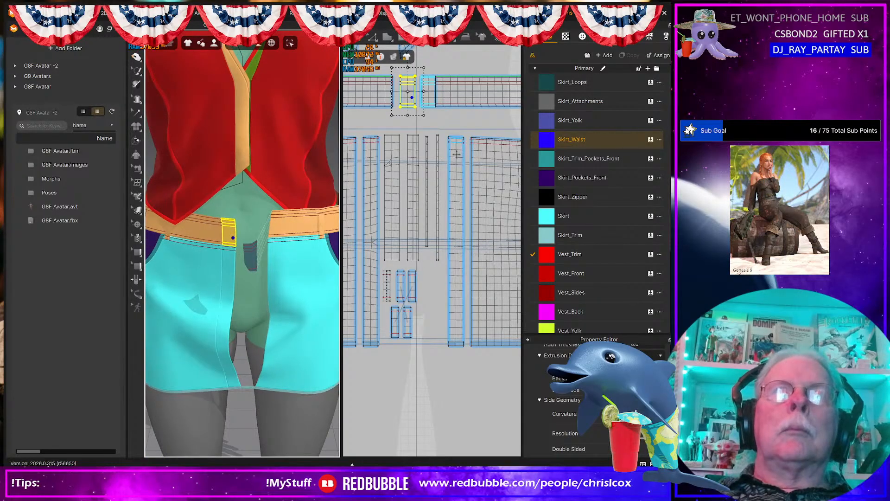
- Reactivate the second waistband end piece together with the second narrow skirt strip
drag(407, 91, 428, 92)
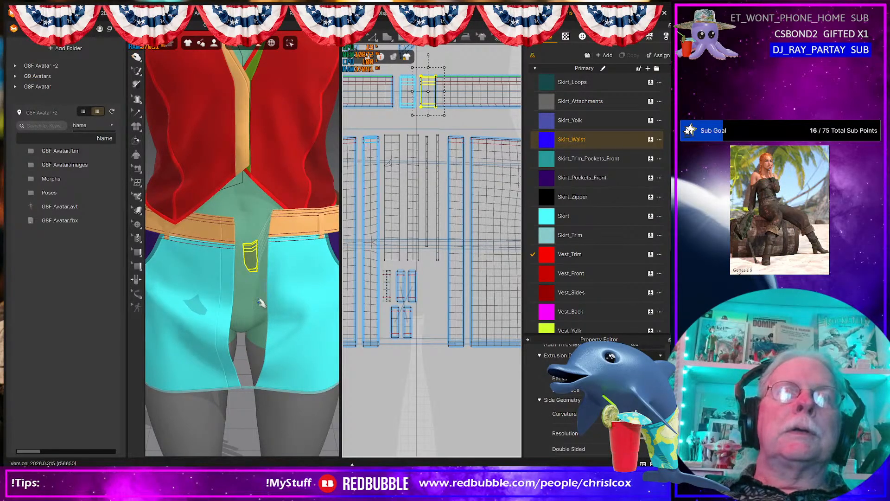
right_drag(261, 301, 287, 297)
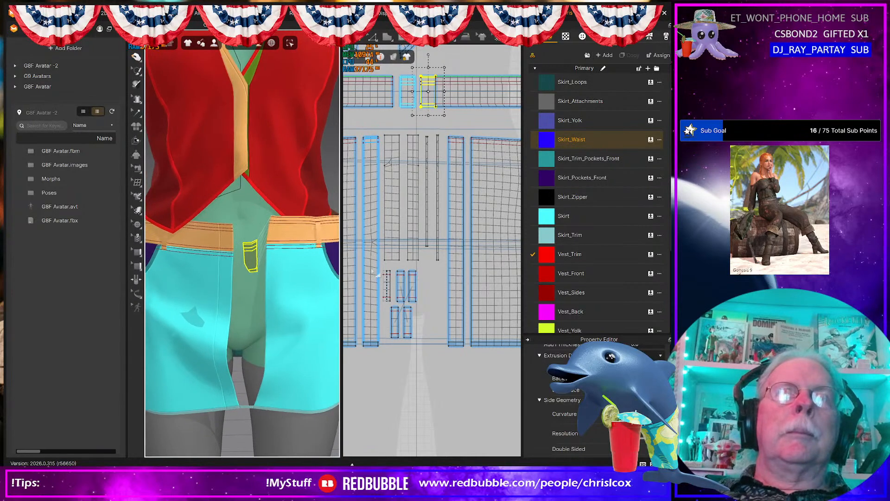
click(457, 284)
mouse_move(292, 328)
right_down()
mouse_move(287, 339)
mouse_move(293, 329)
right_up()
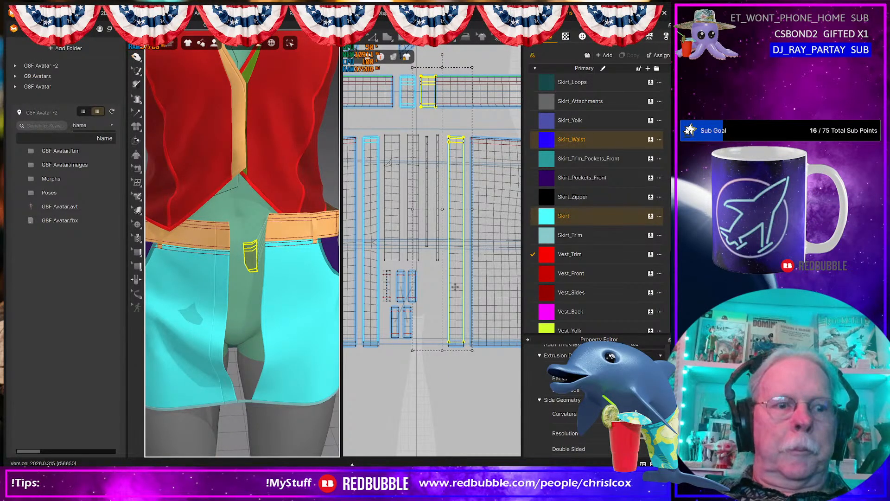
right_click(455, 287)
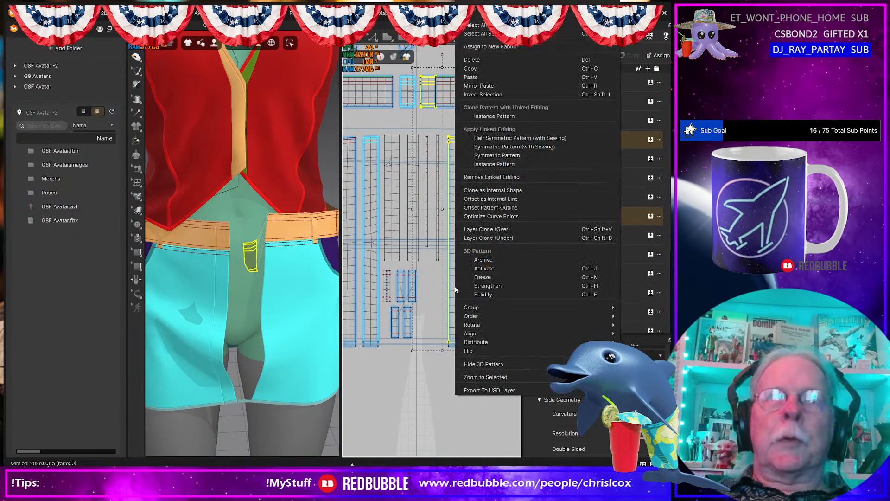
click(485, 268)
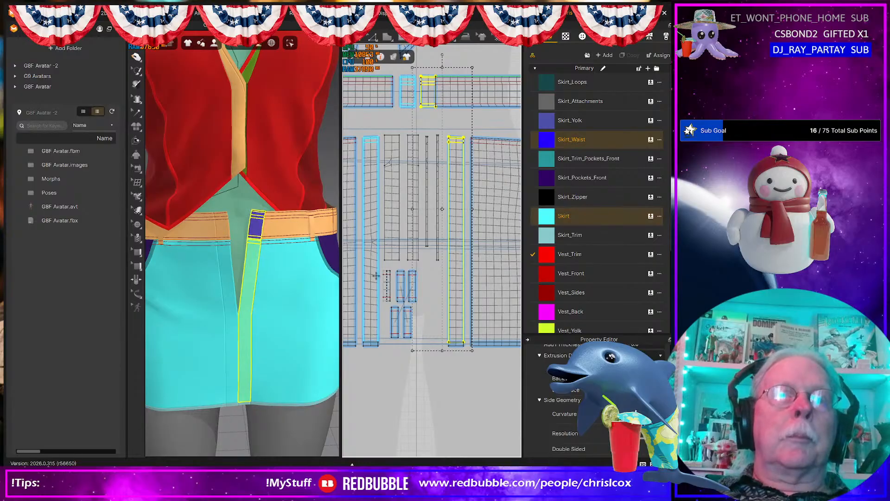
- Tug both waistband end pieces on the simulated garment to settle the edges of the front opening
scroll(282, 288, up, 5)
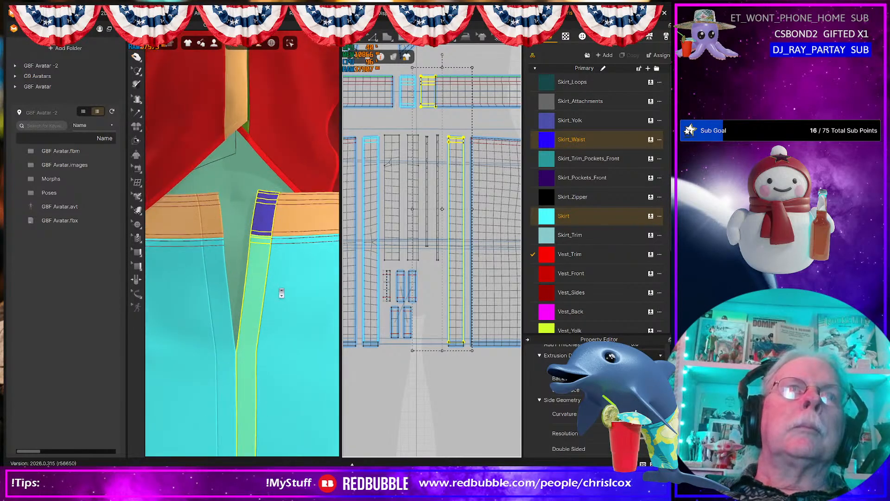
scroll(281, 302, down, 2)
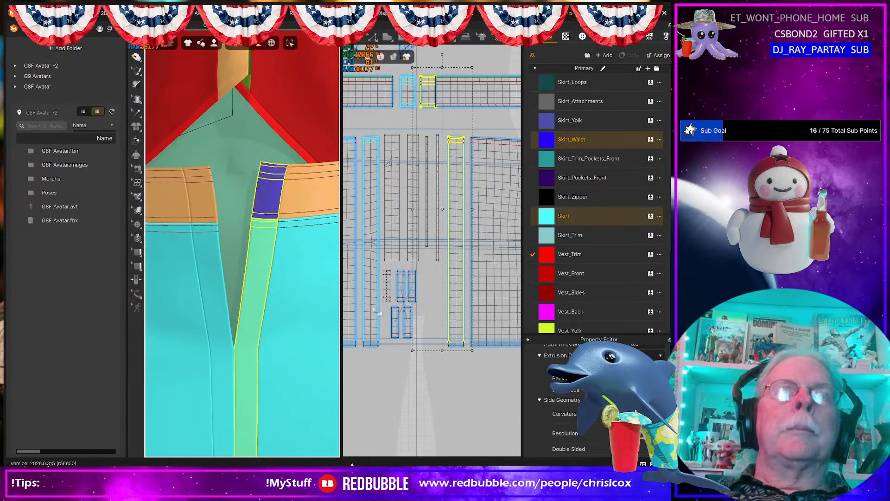
click(393, 237)
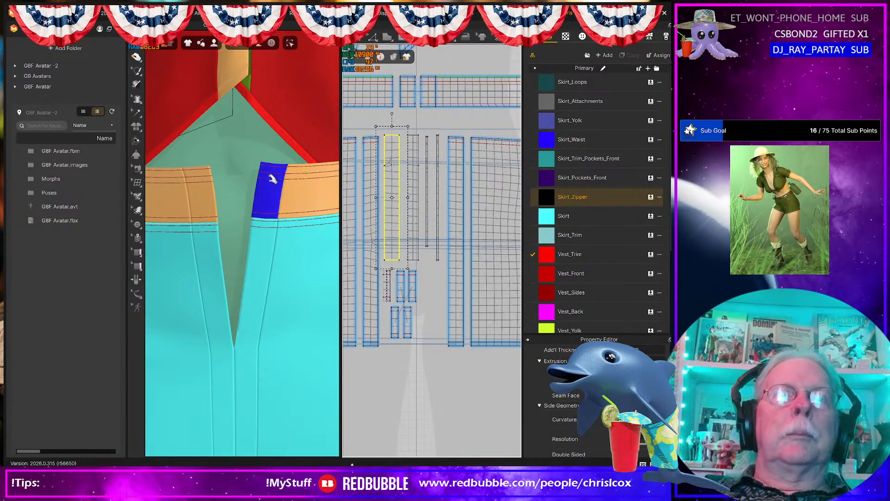
mouse_move(270, 176)
mouse_down()
mouse_move(242, 182)
mouse_move(260, 183)
mouse_up()
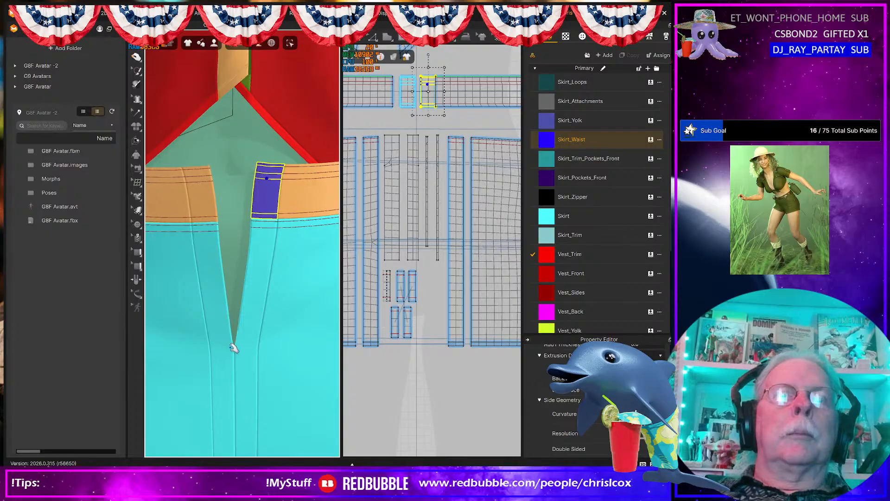
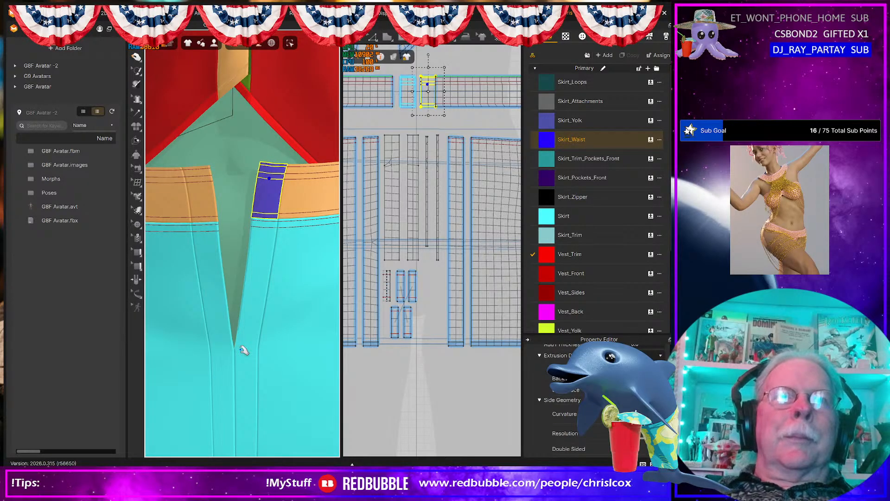
drag(260, 194, 222, 203)
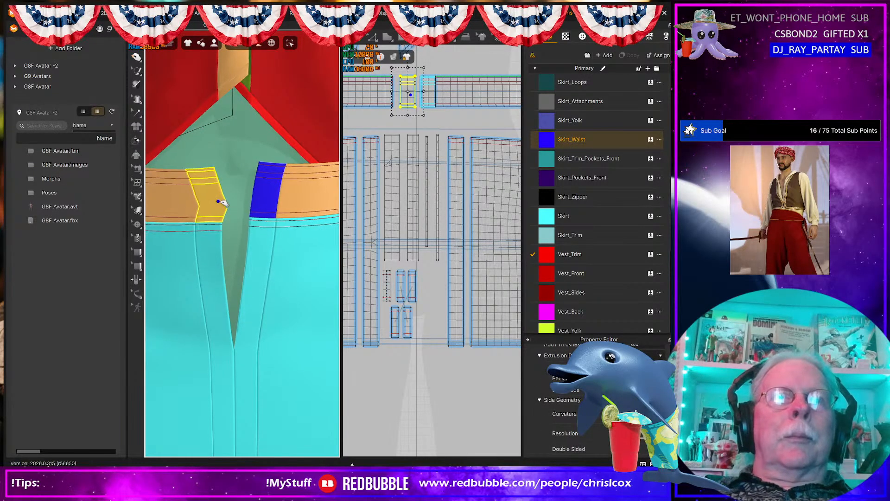
scroll(221, 203, down, 5)
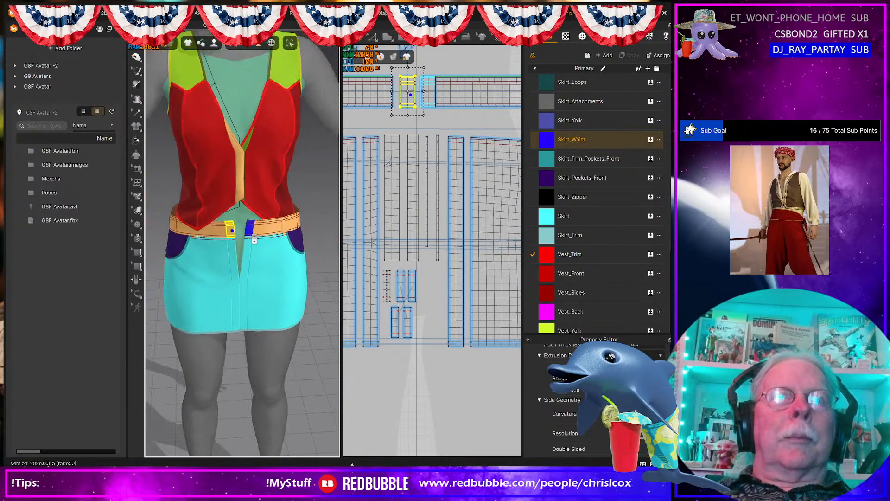
scroll(254, 239, up, 5)
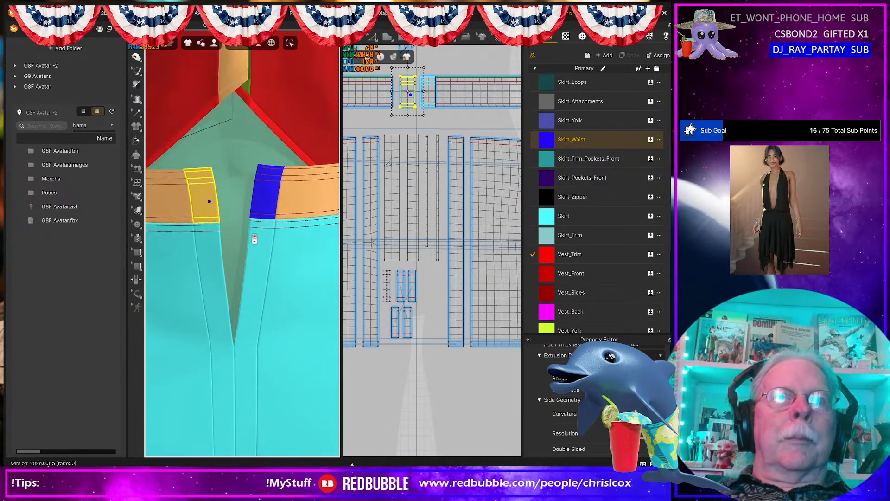
- Show both zipper pieces in the 3D view and reactivate them
click(393, 239)
shift+click(413, 241)
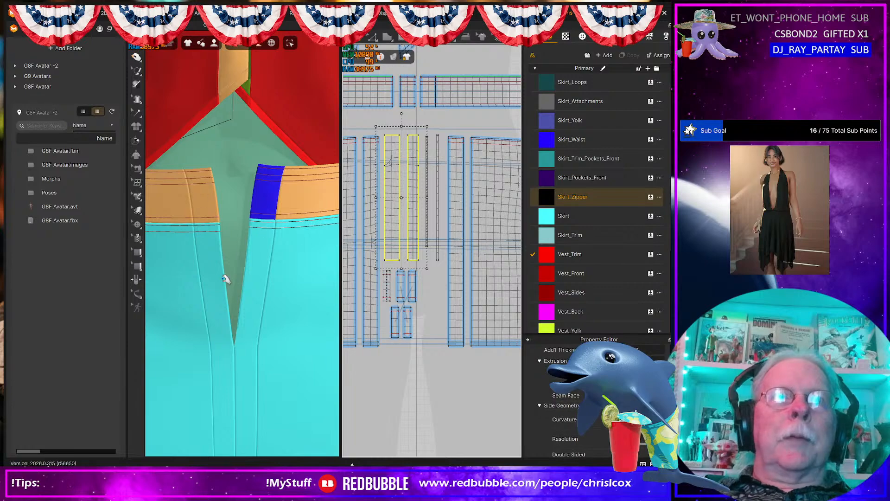
click(427, 190)
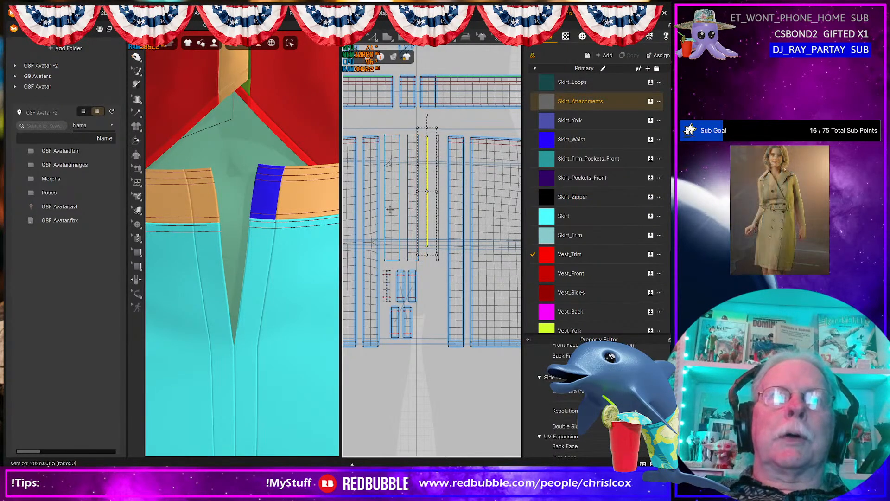
click(392, 210)
shift+click(407, 213)
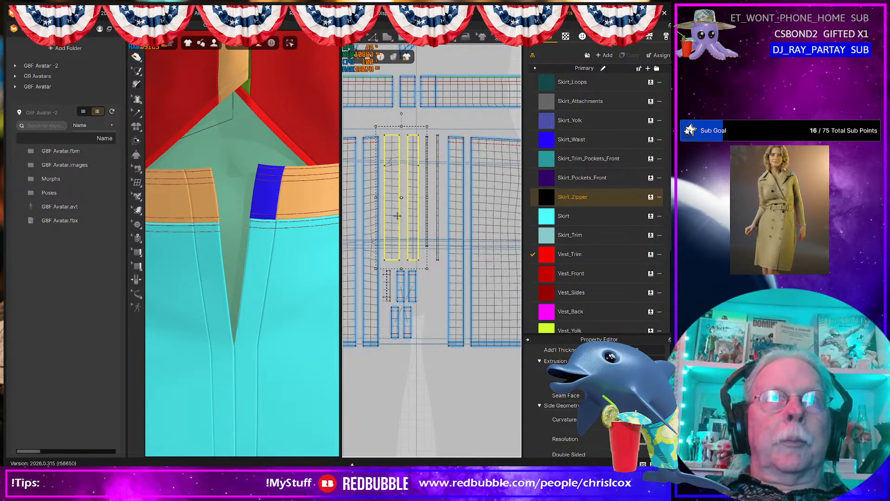
key(shift+q)
right_click(389, 217)
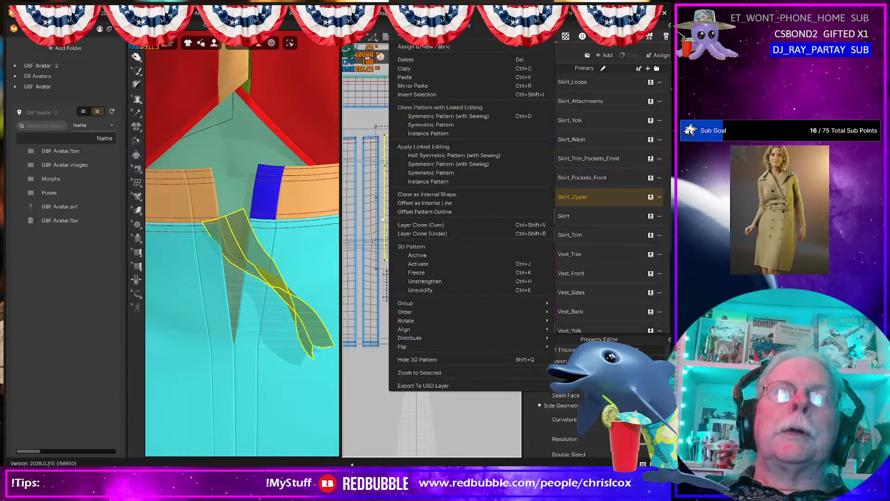
click(408, 265)
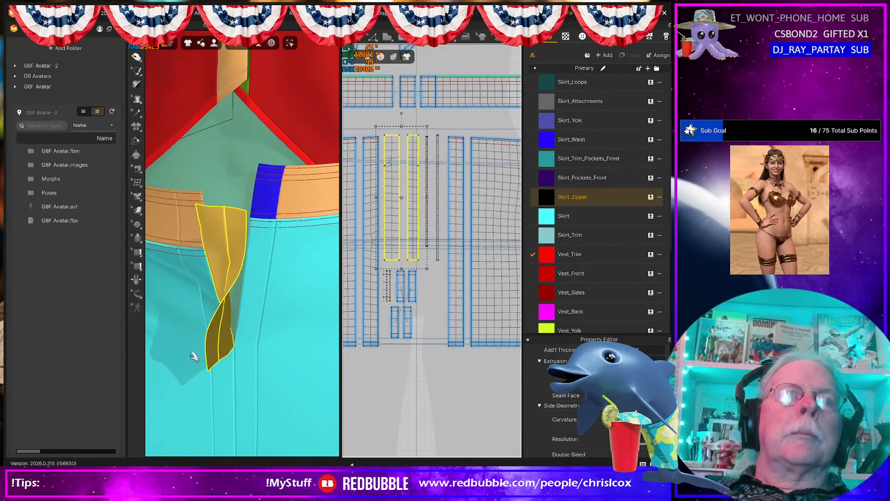
- Pull the twisted zipper pieces across the skirt's front opening until they hang untwisted between the waistband ends
click(212, 363)
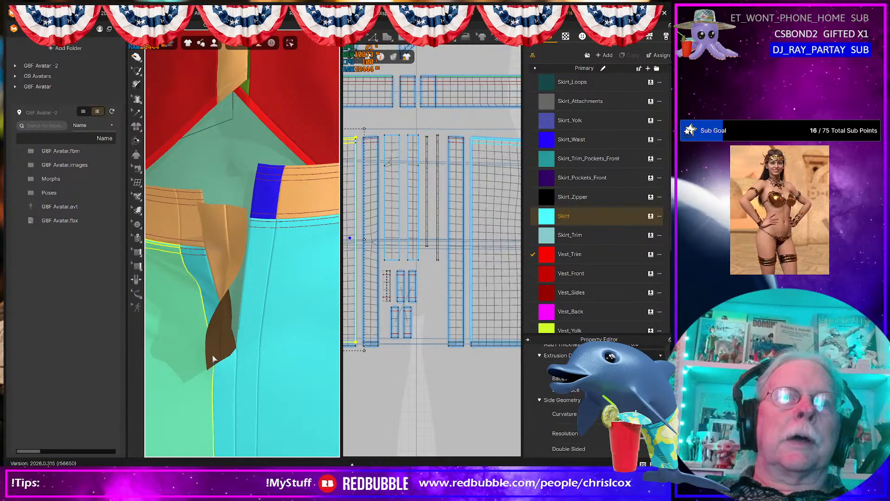
drag(213, 360, 280, 340)
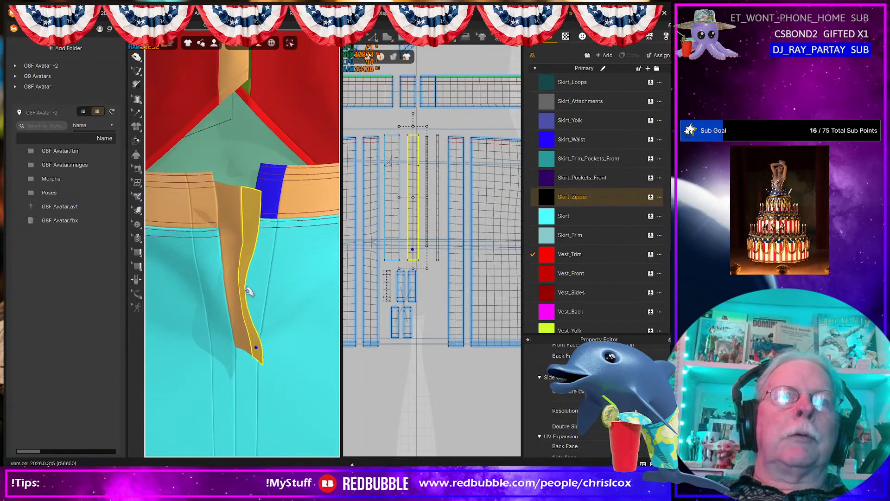
mouse_move(252, 287)
mouse_down()
mouse_move(289, 261)
mouse_move(277, 258)
mouse_move(249, 281)
mouse_move(271, 276)
mouse_up()
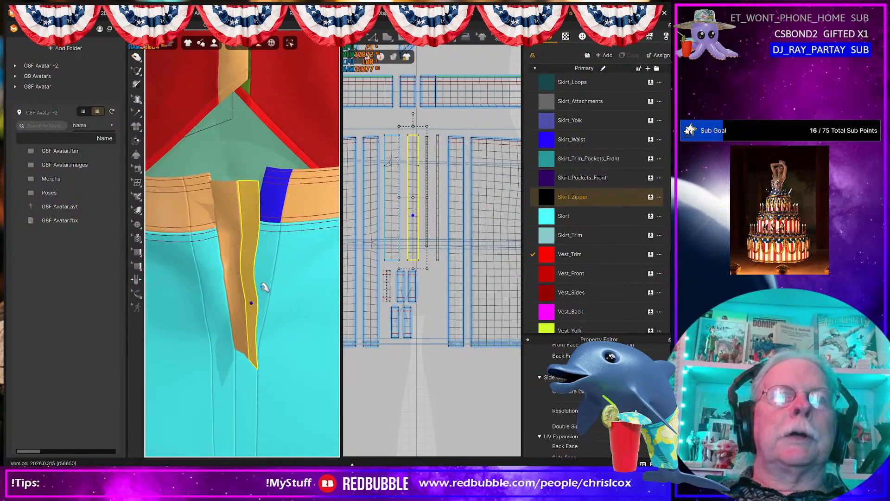
click(227, 215)
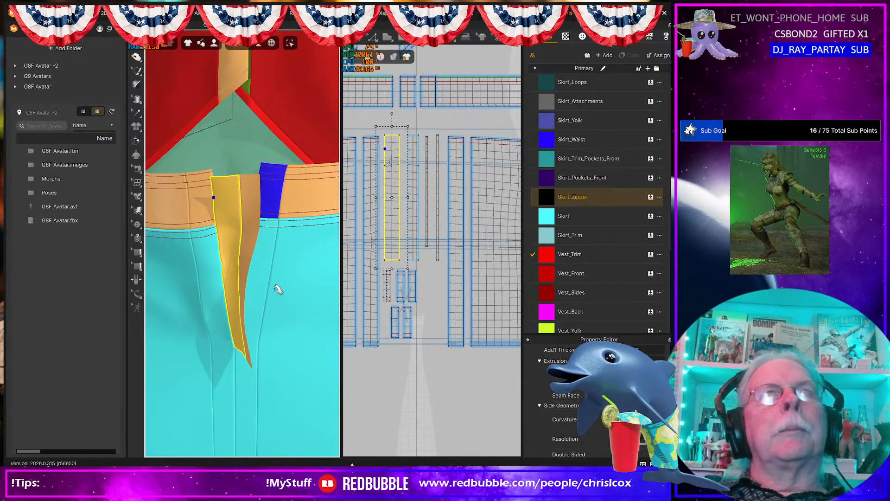
- Place the first waistband end piece flush against the adjoining waistband piece in the pattern layout
middle_drag(393, 221, 403, 244)
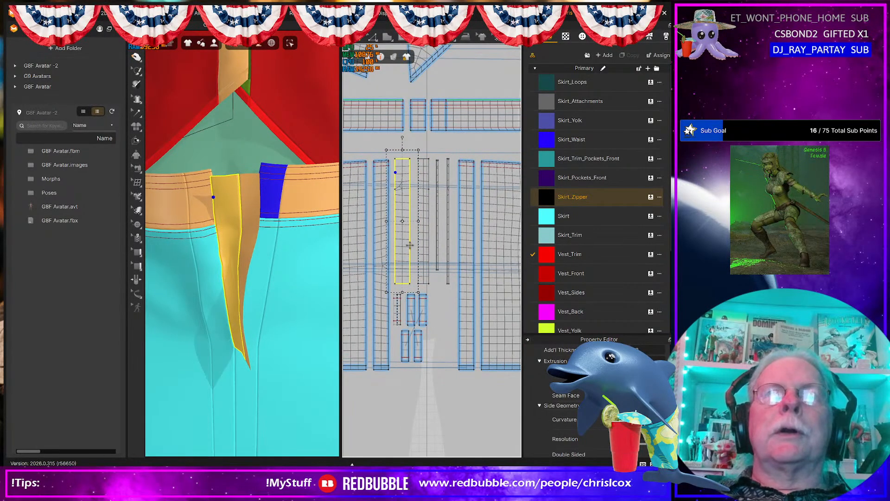
scroll(409, 244, up, 5)
middle_drag(430, 318, 478, 487)
middle_drag(460, 359, 464, 371)
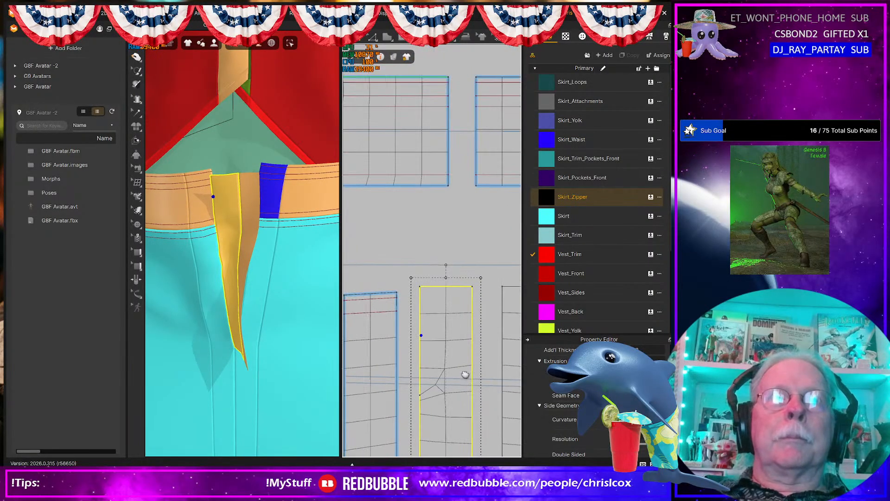
click(492, 155)
key(ctrl+z)
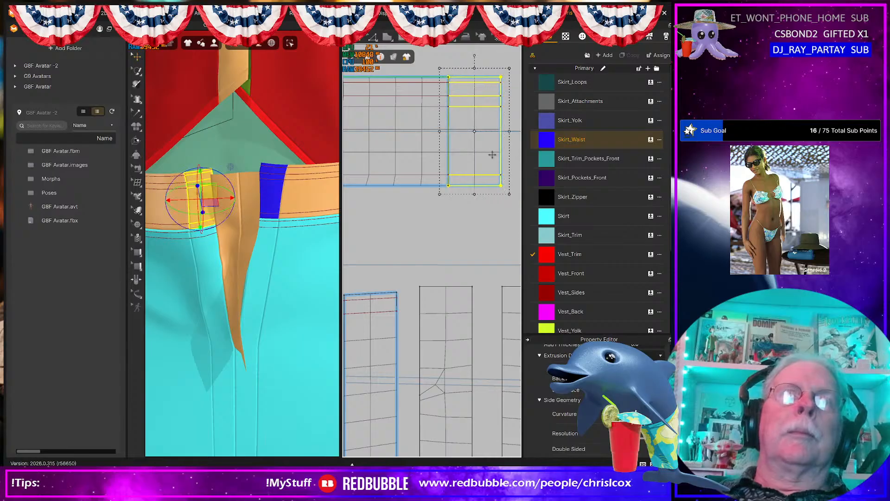
right_drag(493, 160, 458, 149)
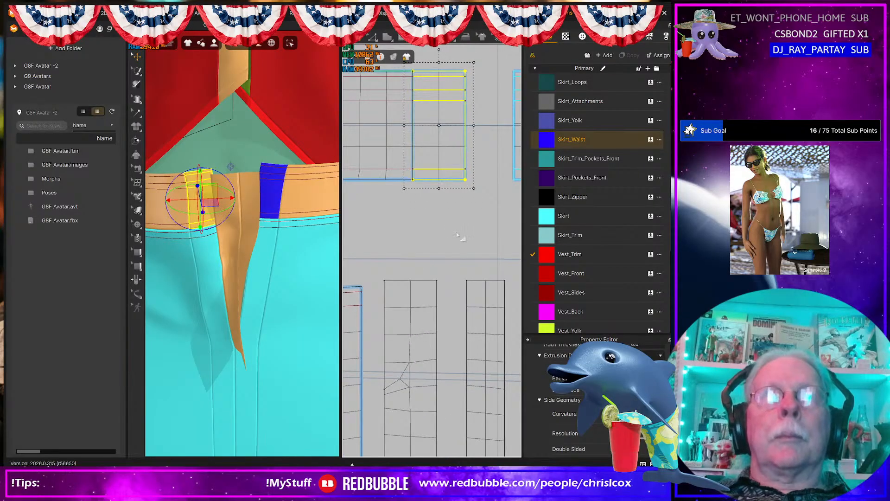
- Sew the free edge of the first waistband end piece to the upper outer edge of the wider zipper piece
key(n)
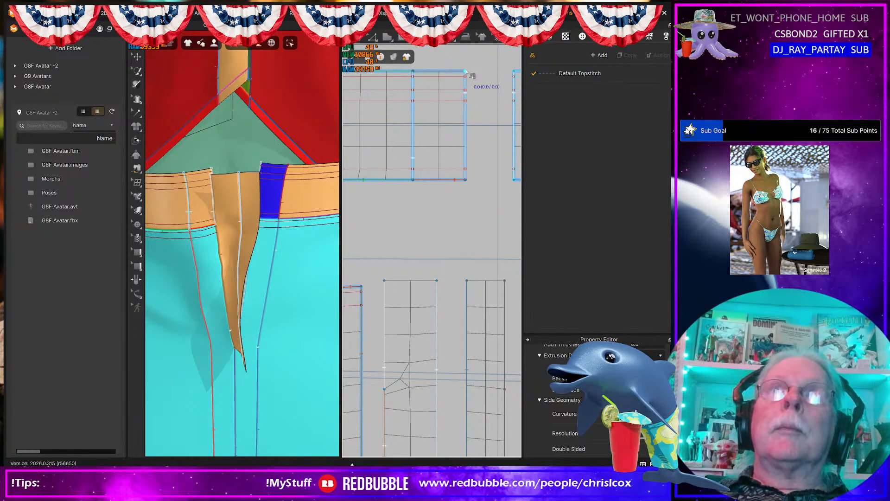
click(465, 180)
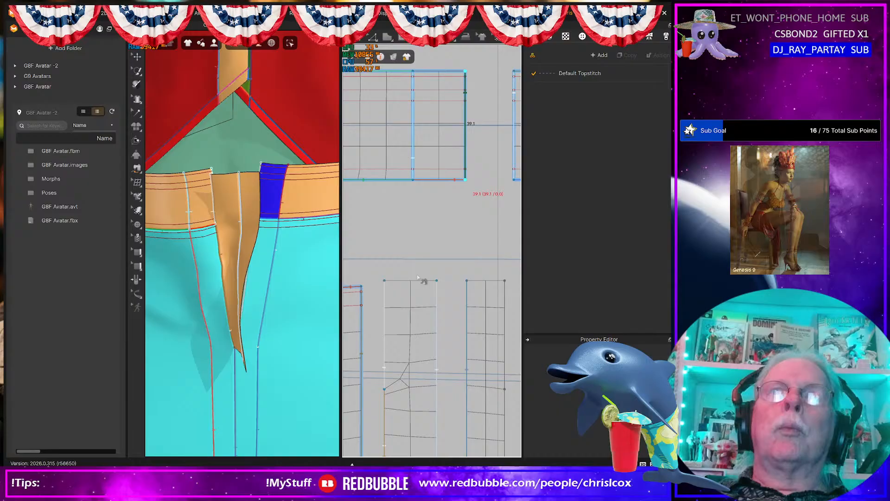
click(385, 281)
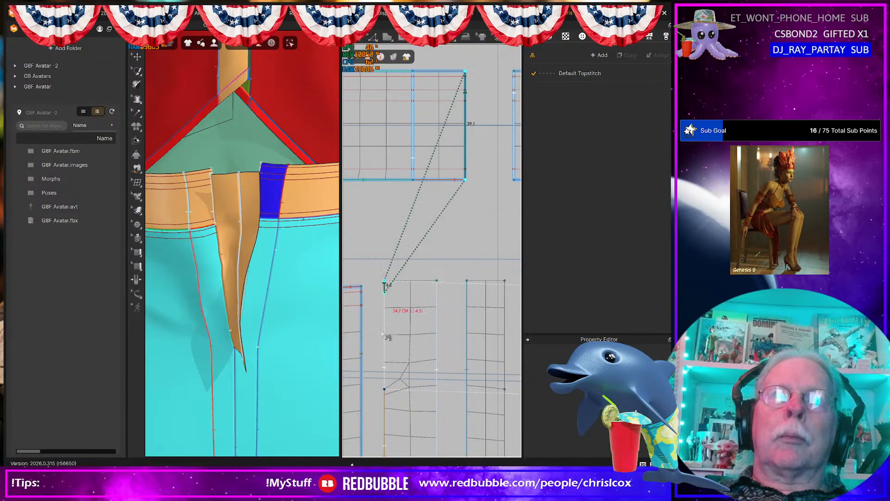
click(384, 389)
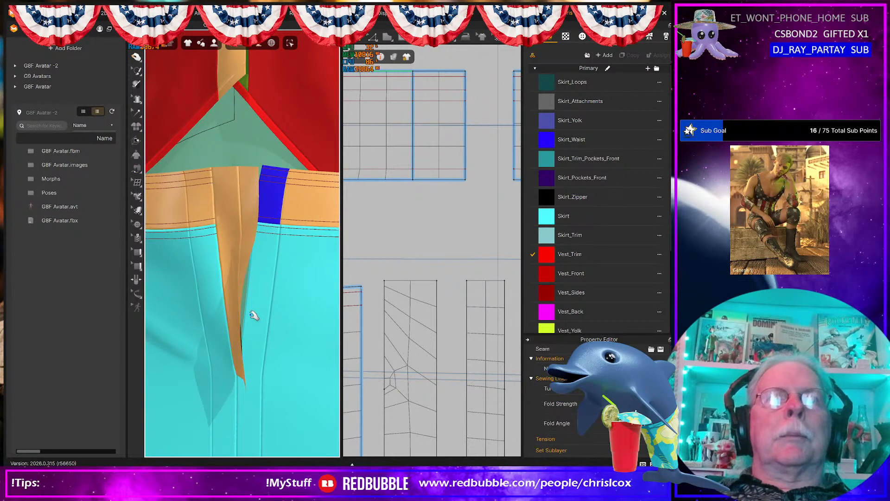
- Test how the skirt front pulls open, and examine the fabric and simulation properties of both zipper pieces
drag(252, 295, 204, 408)
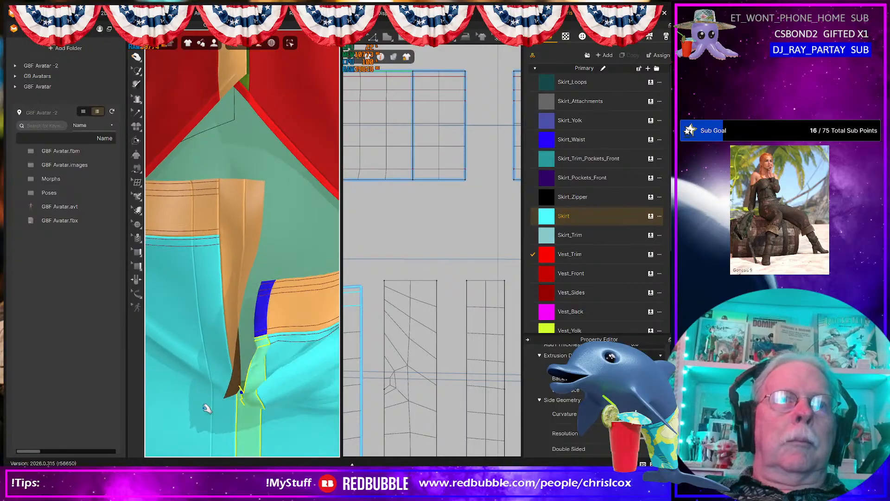
click(238, 214)
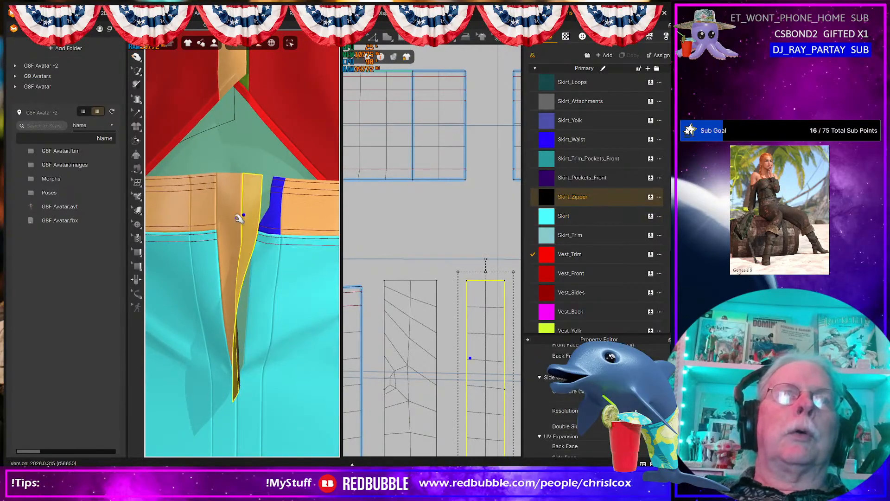
scroll(598, 399, down, 3)
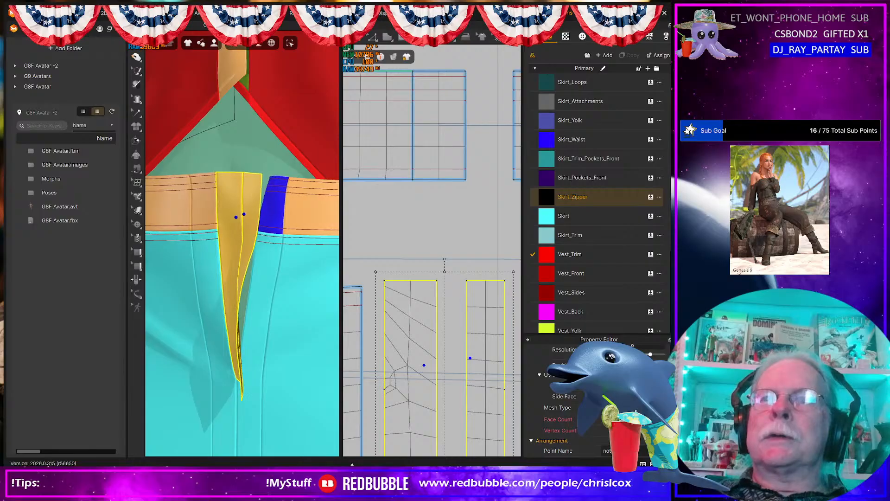
scroll(599, 399, down, 5)
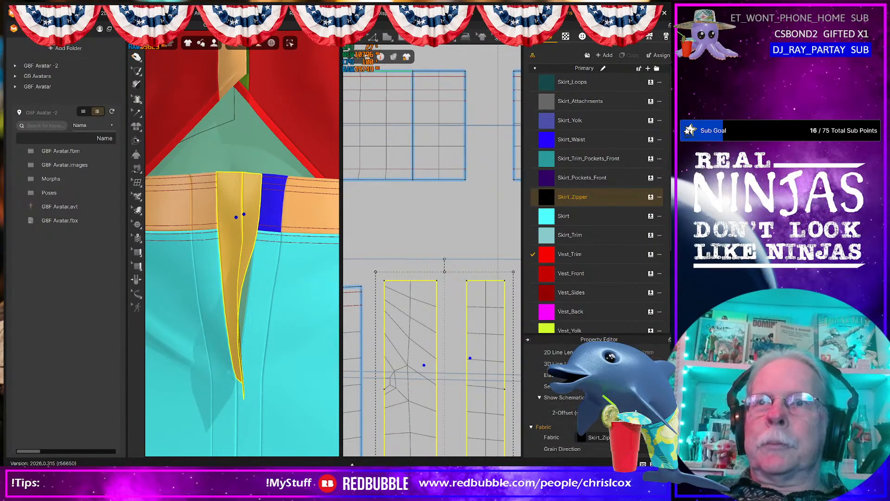
scroll(599, 399, down, 2)
scroll(599, 399, down, 1)
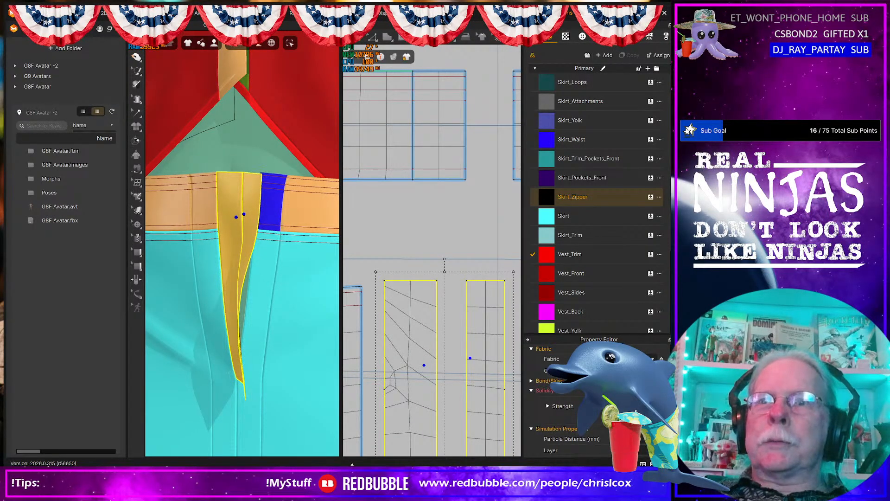
scroll(598, 399, down, 1)
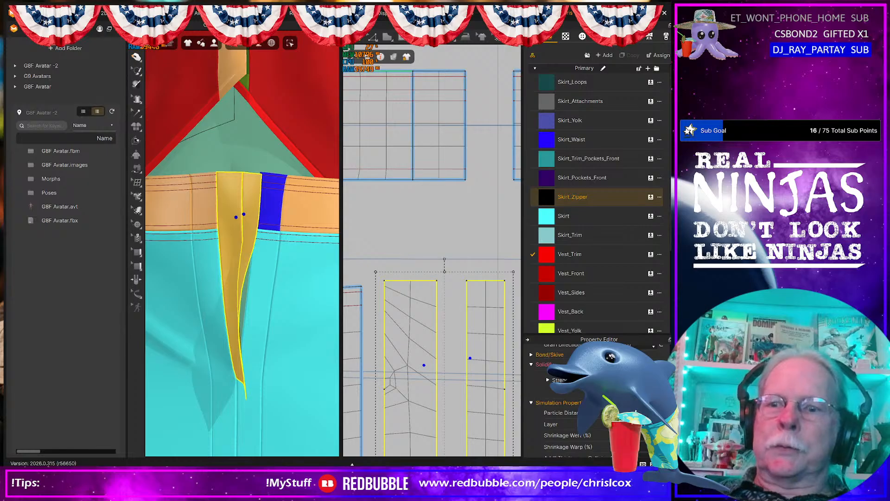
- Simulate and pull the skirt edge away from the two zipper pieces until they hang flat in the front opening
key(m)
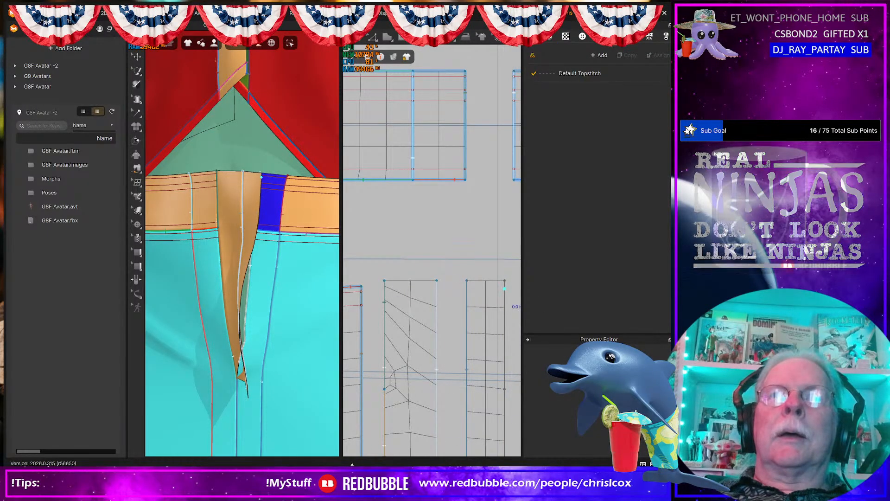
key(space)
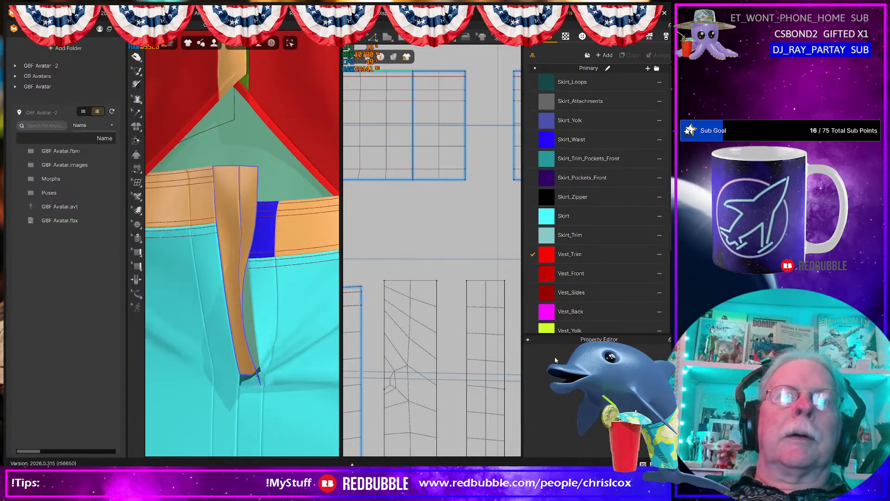
key(space)
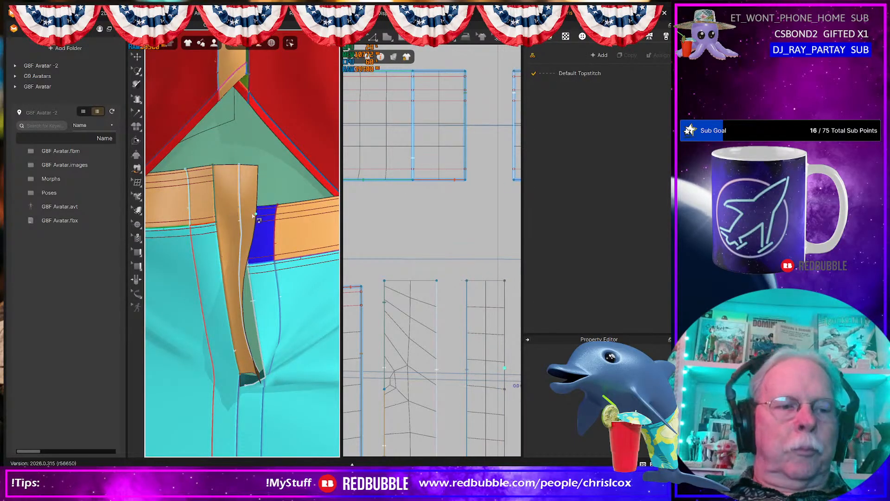
key(q)
click(254, 194)
shift+click(228, 231)
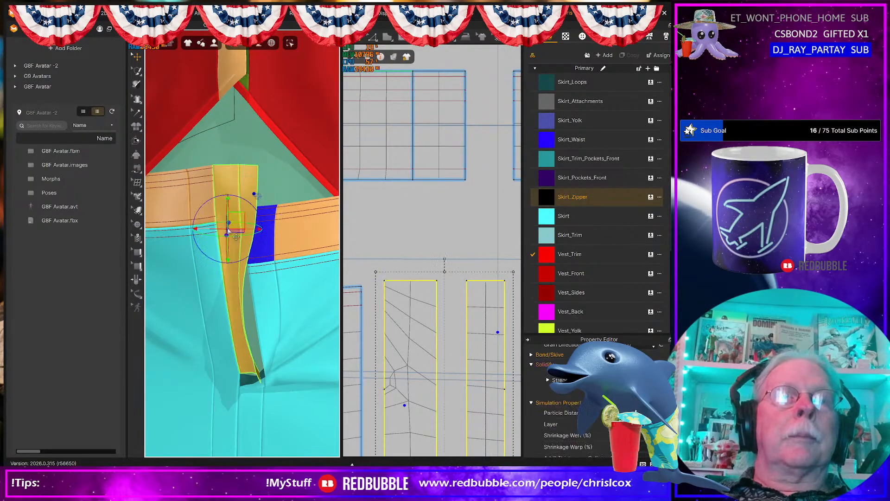
key(space)
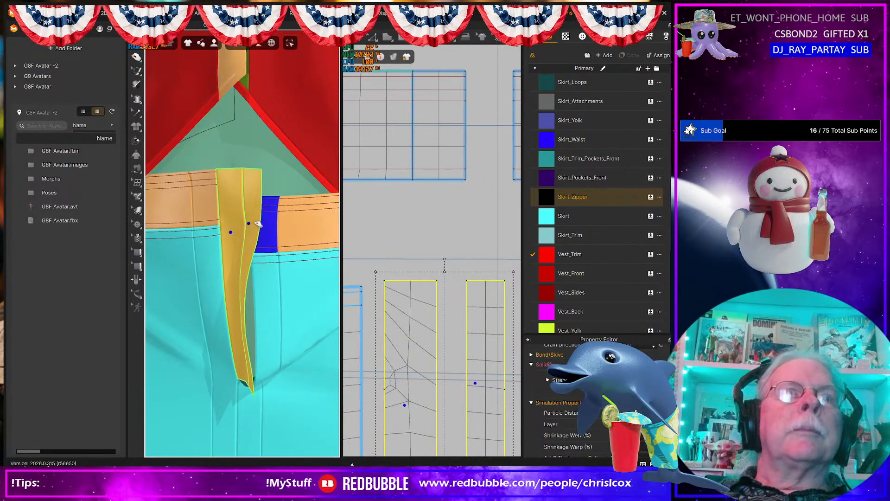
drag(258, 224, 273, 216)
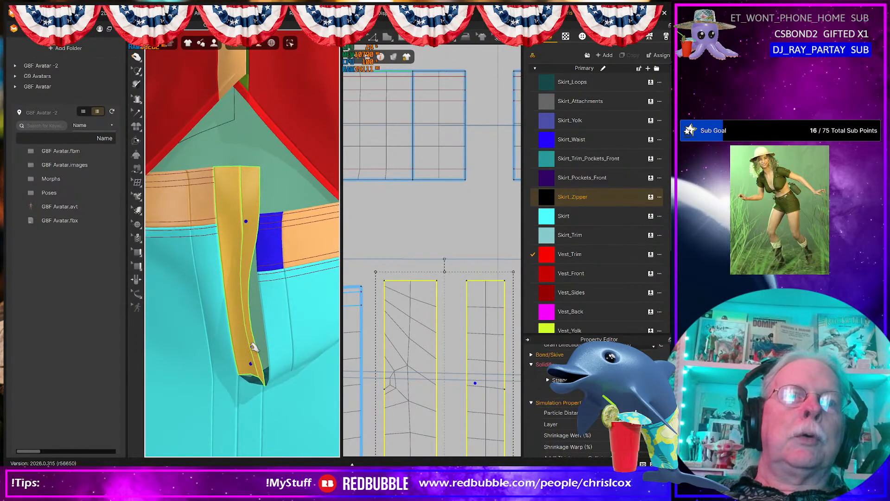
drag(262, 334, 276, 356)
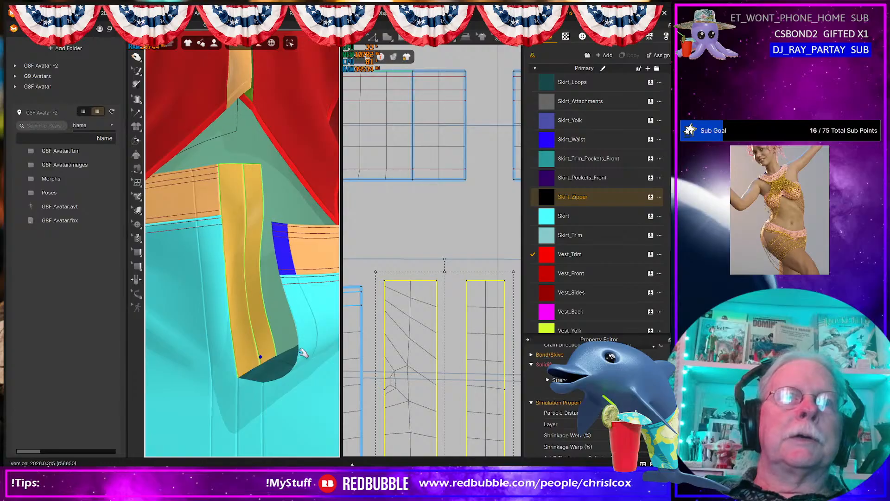
- Delete the seams joining the narrow Skirt_Attachments strip to the waistband end, the wider zipper piece and the skirt strip
scroll(404, 325, down, 4)
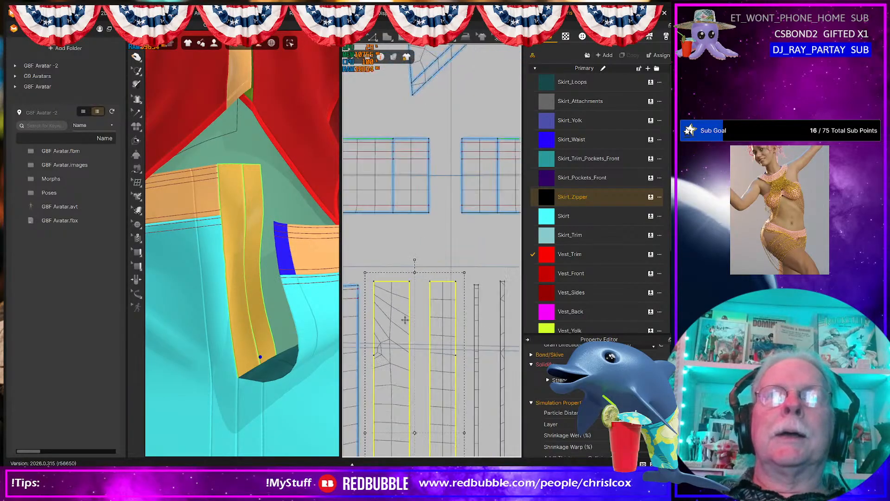
middle_drag(410, 325, 364, 303)
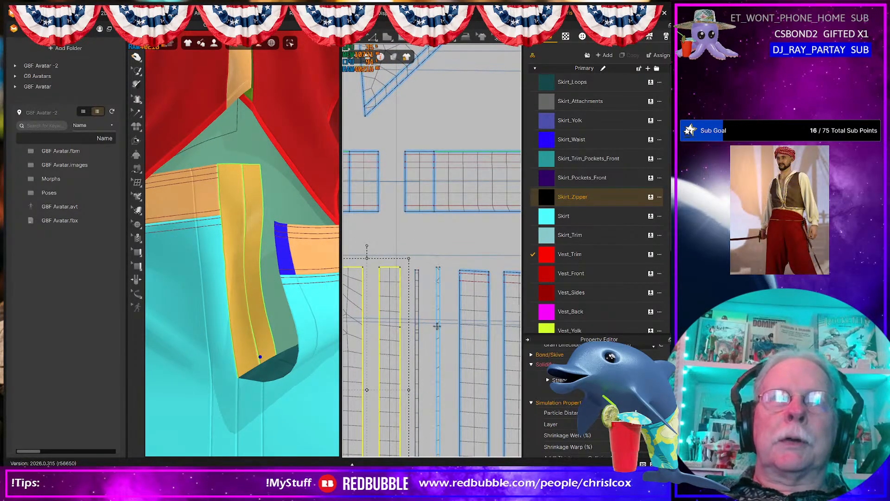
click(436, 327)
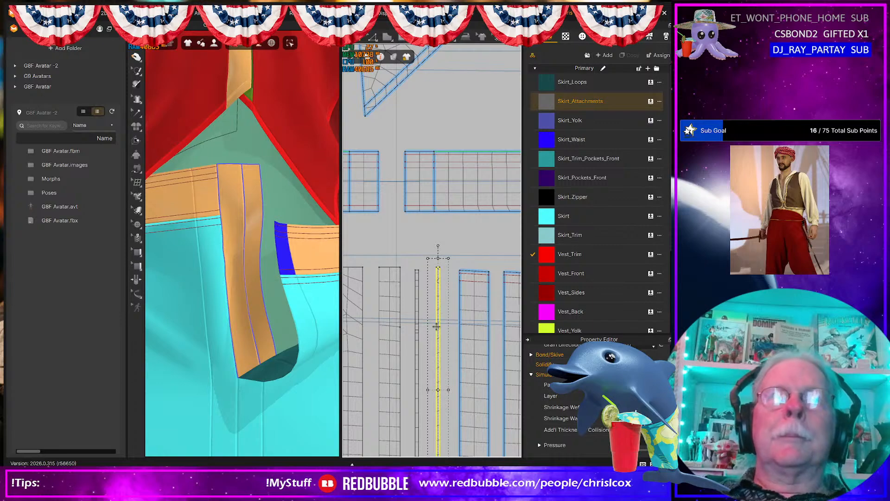
right_click(437, 327)
click(462, 248)
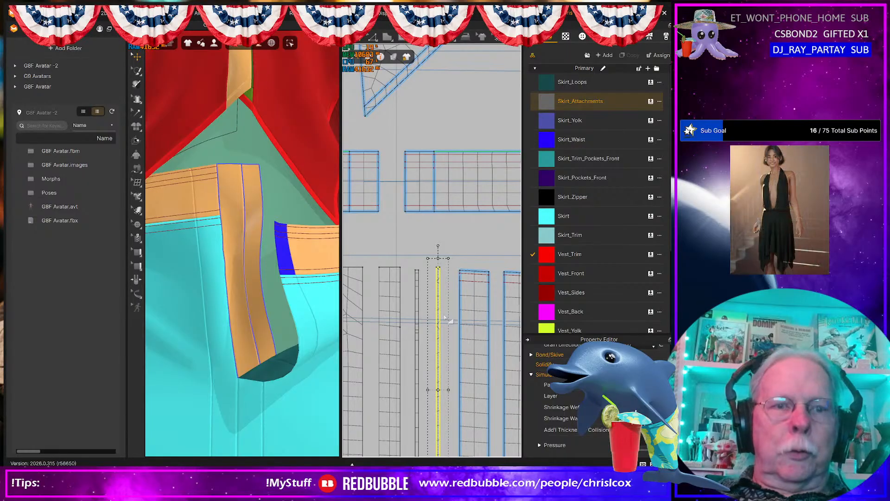
key(b)
click(443, 299)
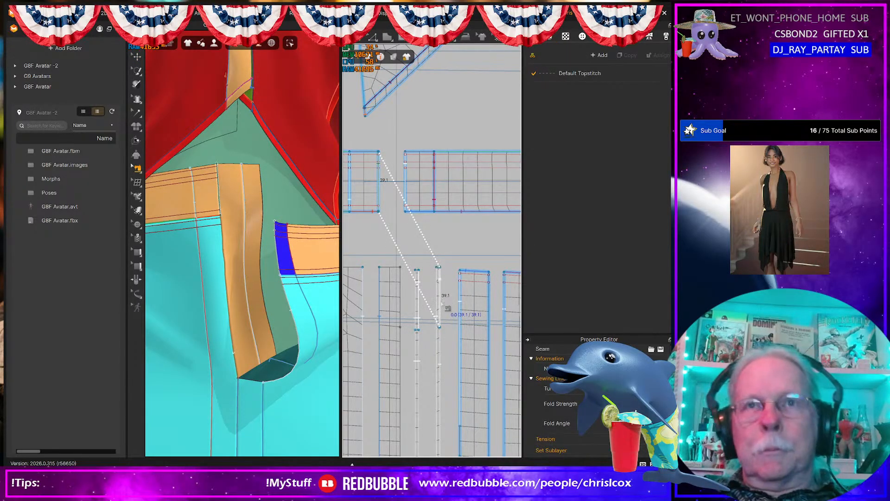
click(436, 310)
click(439, 314)
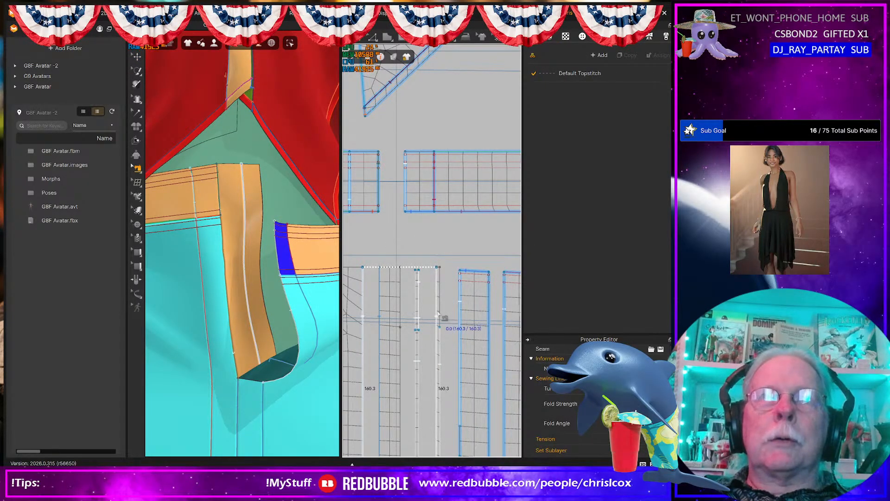
key(Delete)
click(441, 390)
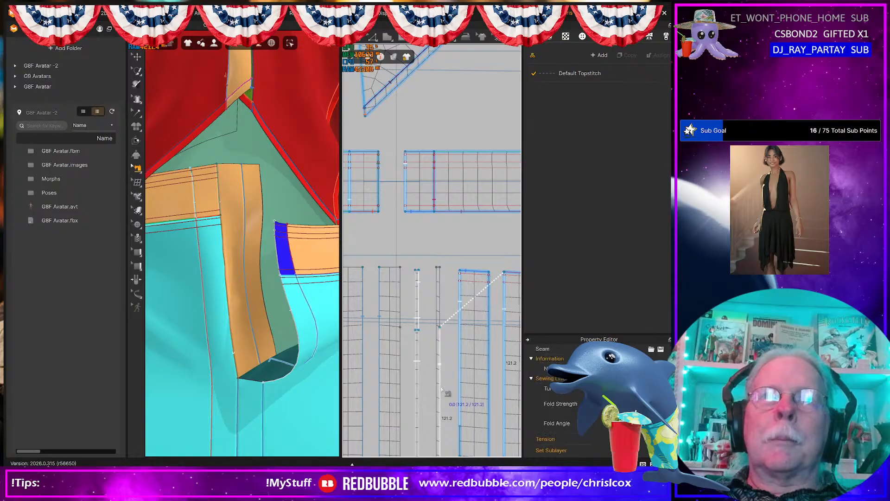
key(Delete)
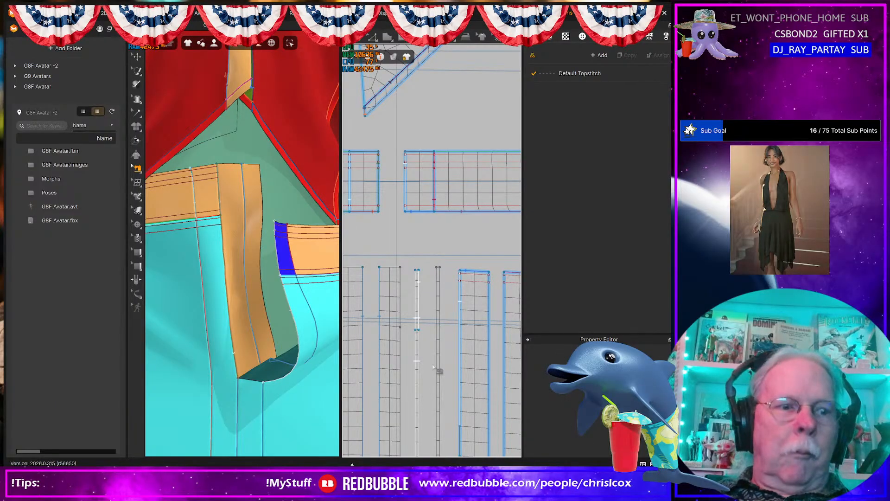
- Reset the 3D arrangement of the narrow Skirt_Attachments strip to straighten it
click(437, 358)
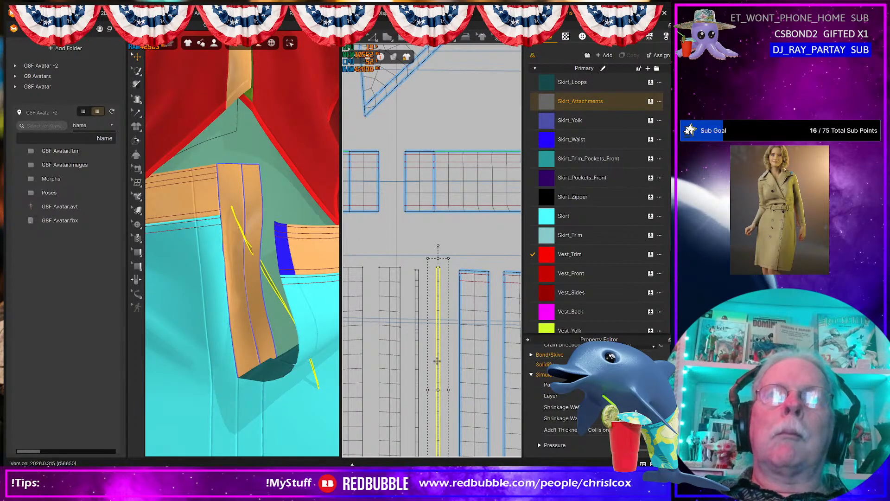
right_click(437, 361)
click(466, 259)
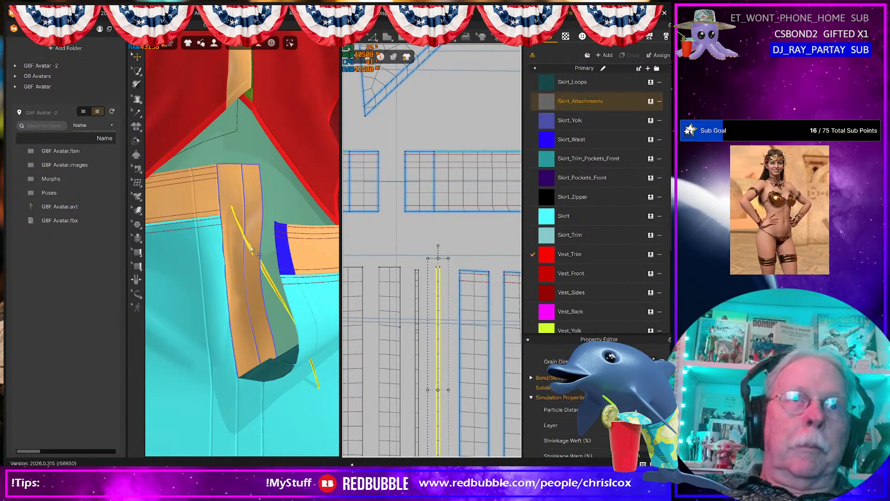
- Position the Skirt_Attachments strip upright in the skirt's front opening, between the zipper pieces and the opposite waistband end
middle_drag(250, 247, 291, 384)
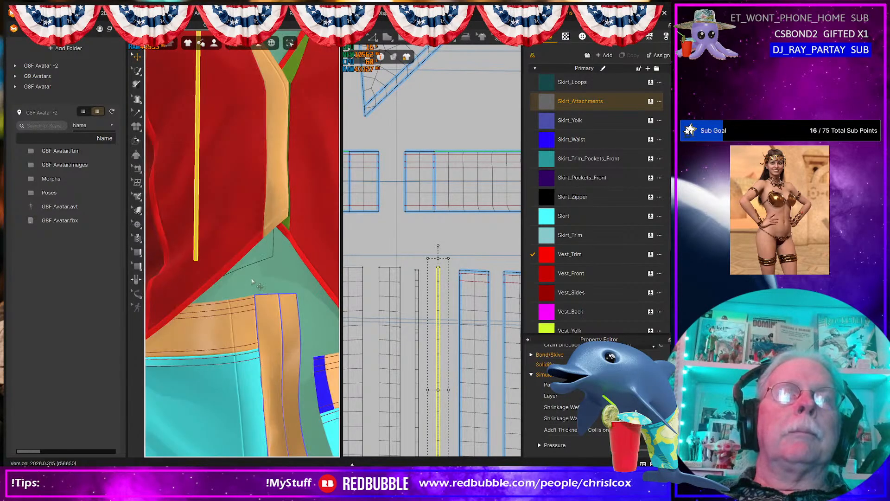
click(197, 245)
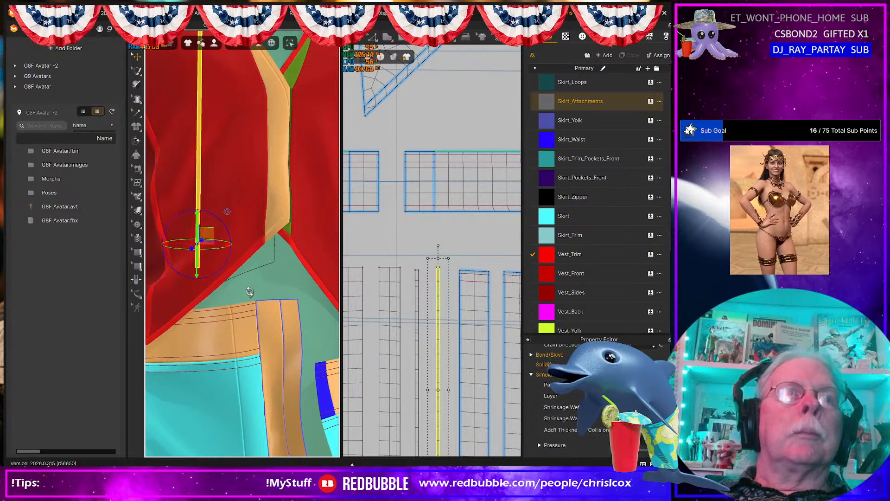
scroll(251, 293, down, 3)
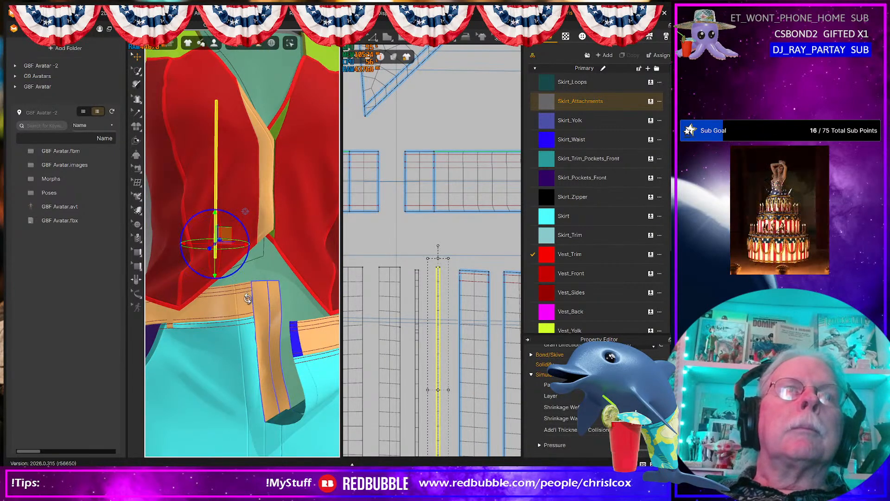
right_drag(248, 299, 234, 267)
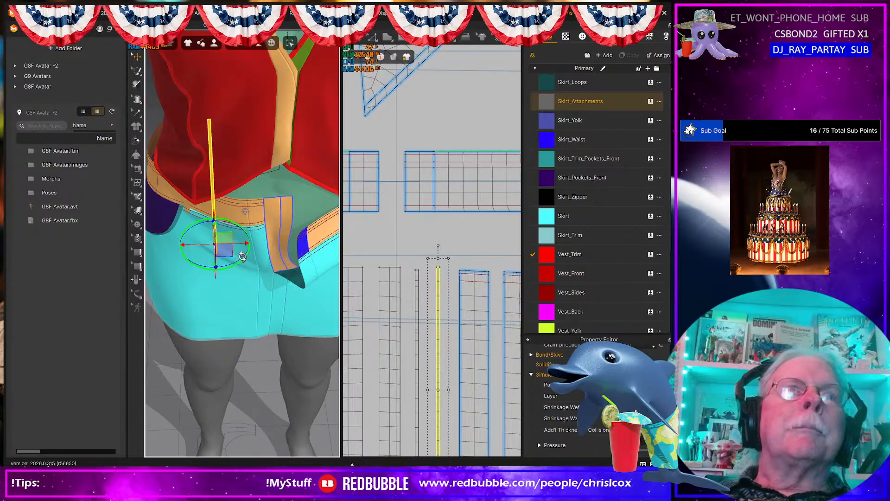
drag(244, 246, 245, 233)
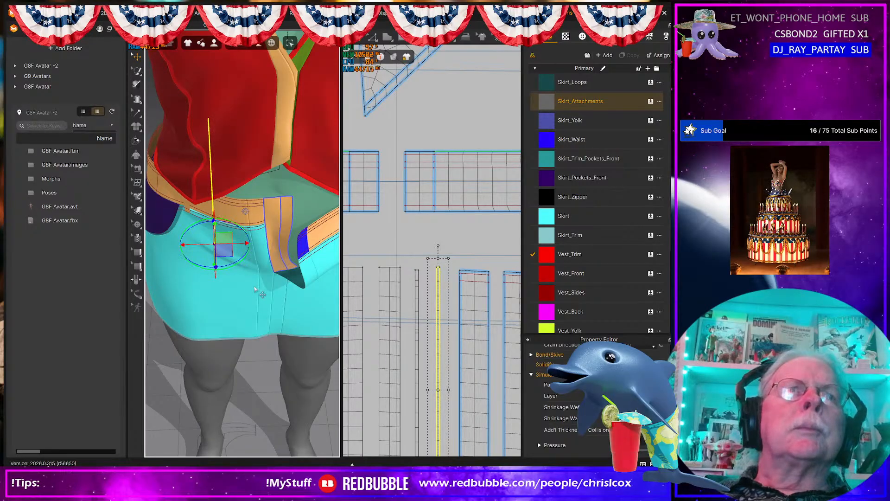
right_drag(217, 274, 207, 239)
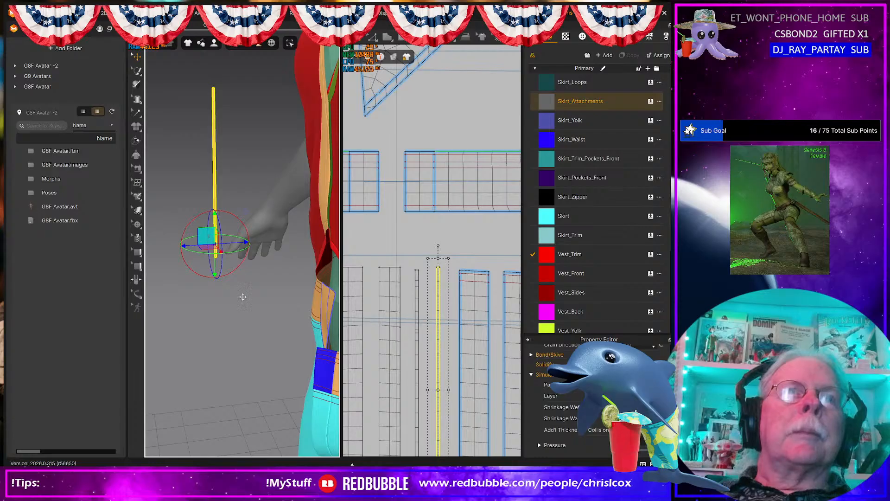
drag(242, 296, 310, 419)
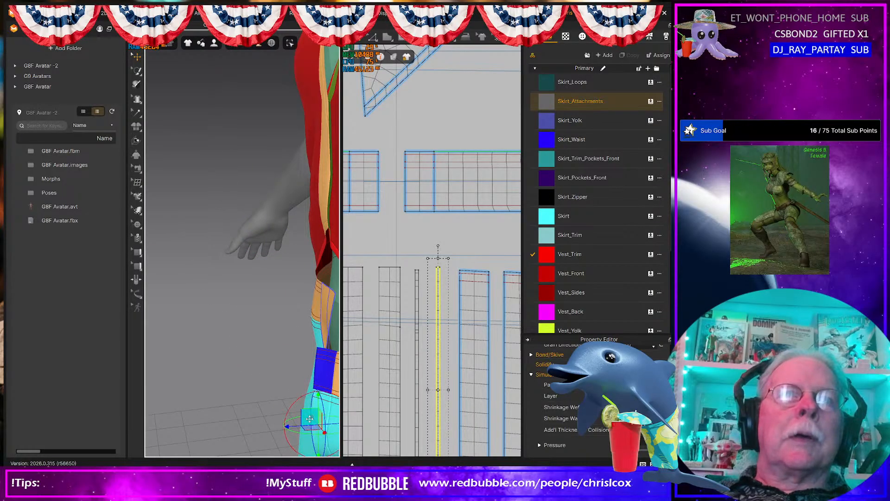
right_drag(310, 422, 369, 404)
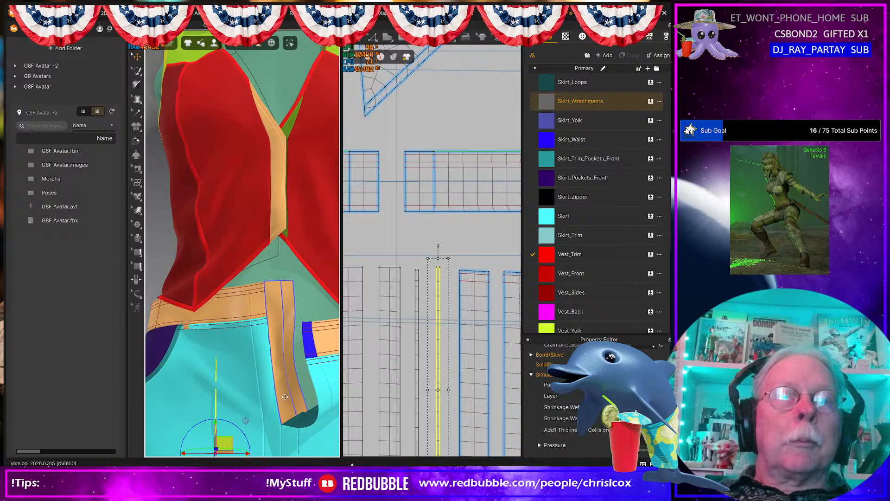
drag(223, 441, 304, 365)
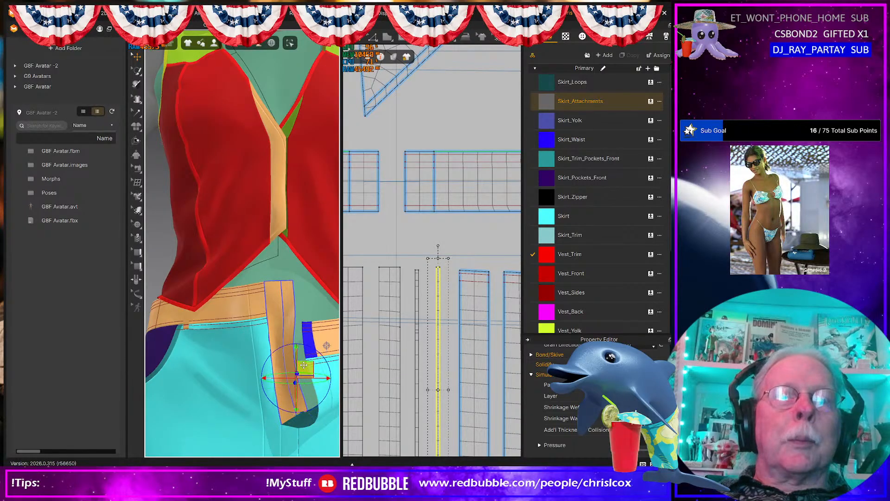
right_drag(300, 369, 292, 291)
scroll(294, 405, up, 3)
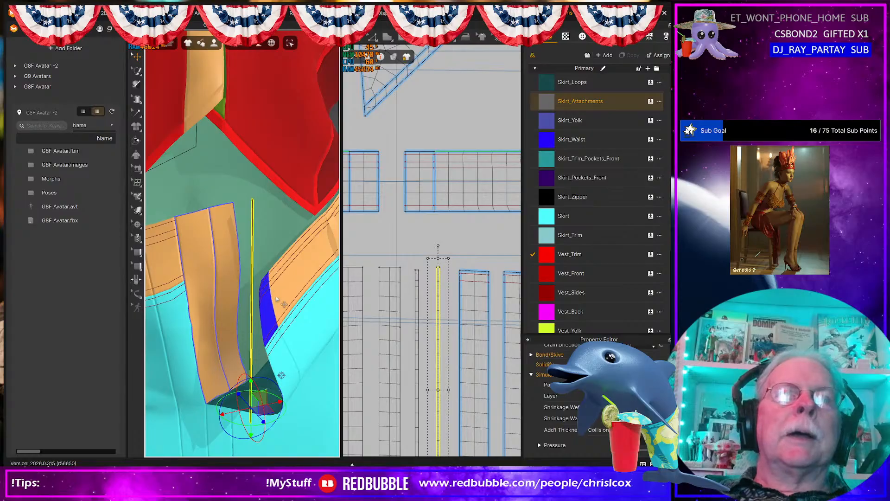
- Separate the small Skirt_Waist end piece from the adjoining waistband and sew its free edge to the upper 39.1 of the narrow Skirt_Attachments strip
click(414, 192)
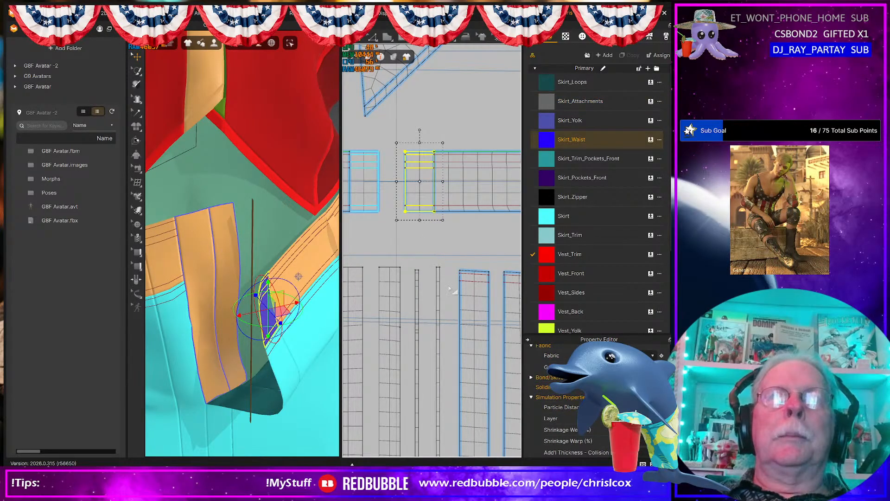
key(Left)
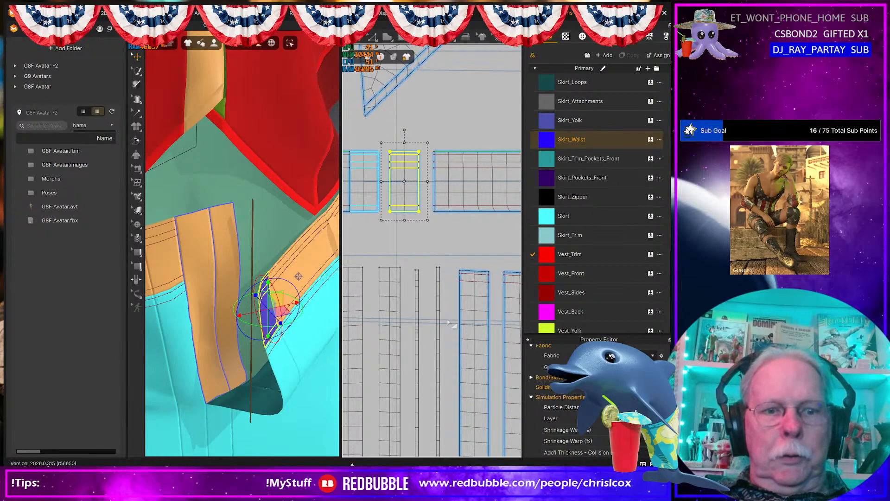
key(m)
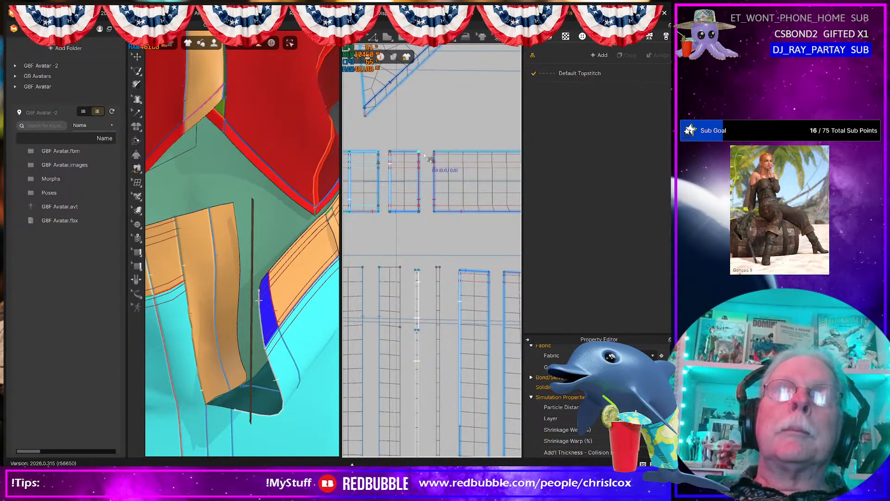
click(423, 155)
click(419, 211)
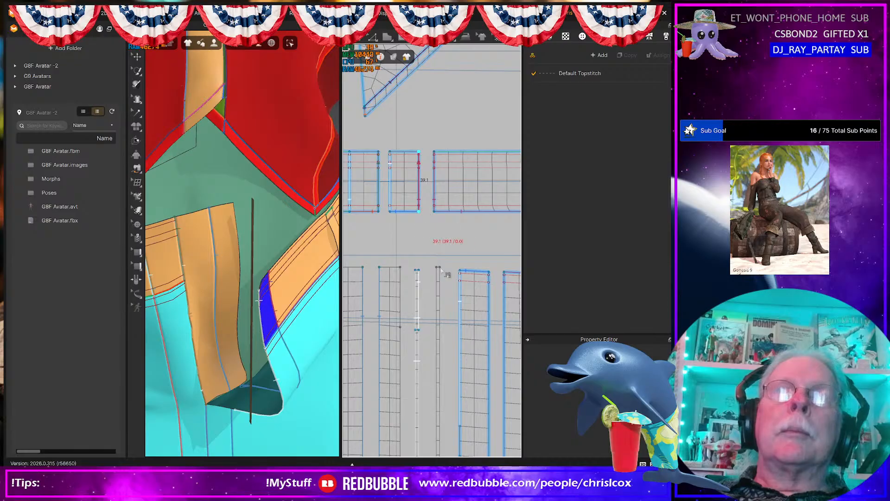
click(439, 268)
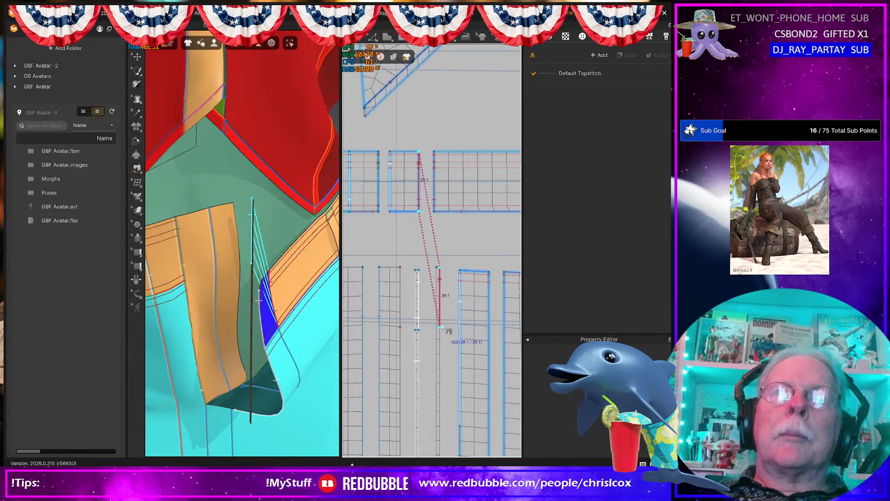
click(440, 325)
click(441, 326)
- Sew the remaining 121.2 of the narrow Skirt_Attachments strip's edge to the upper part of the neighbouring skirt strip's edge
middle_drag(442, 327, 436, 216)
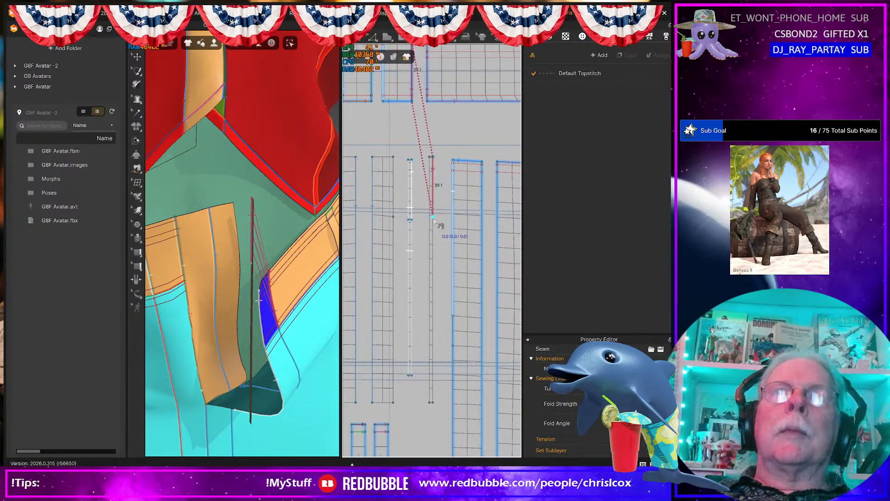
click(436, 403)
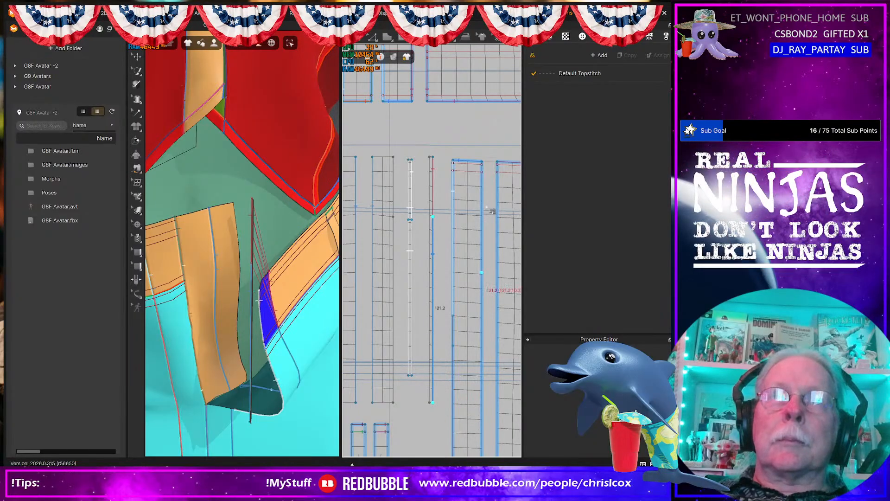
click(497, 163)
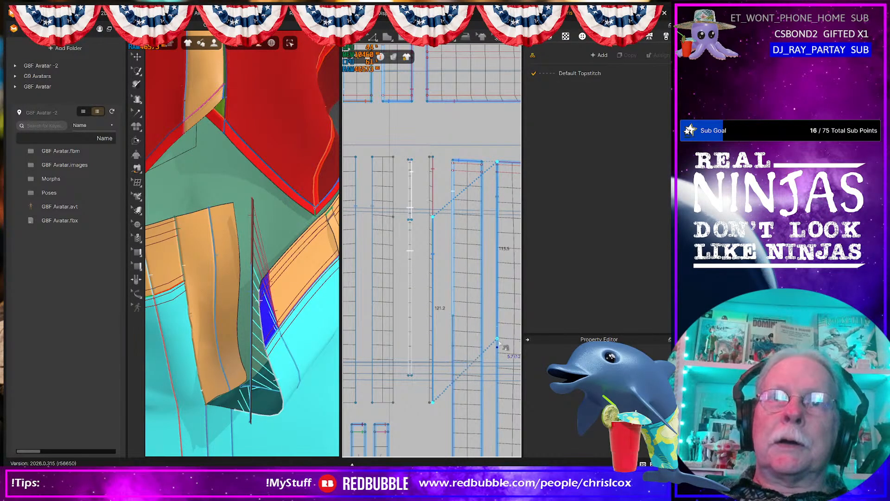
click(502, 315)
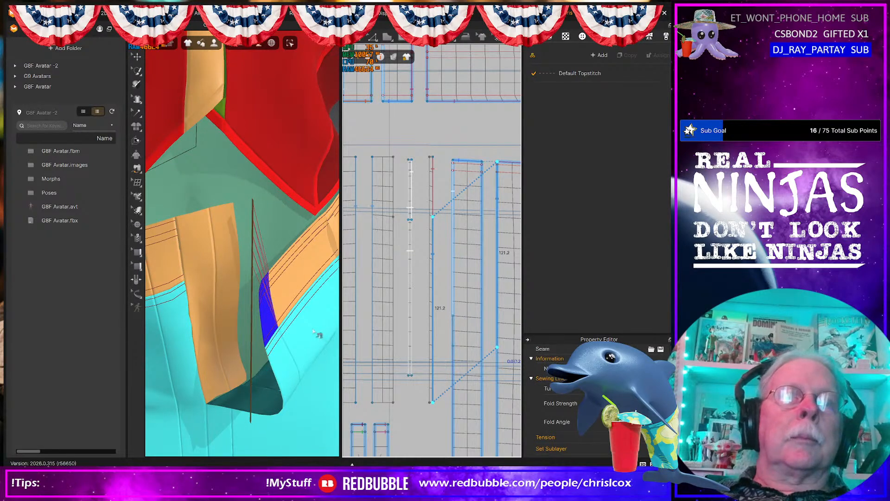
- Simulate the garment to draw the narrow Skirt_Attachments strip onto the edge of the skirt's front opening
key(space)
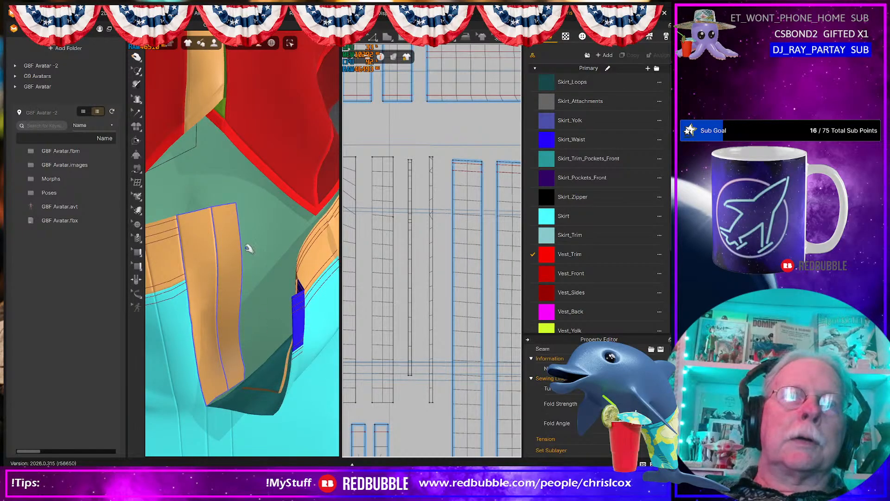
click(208, 229)
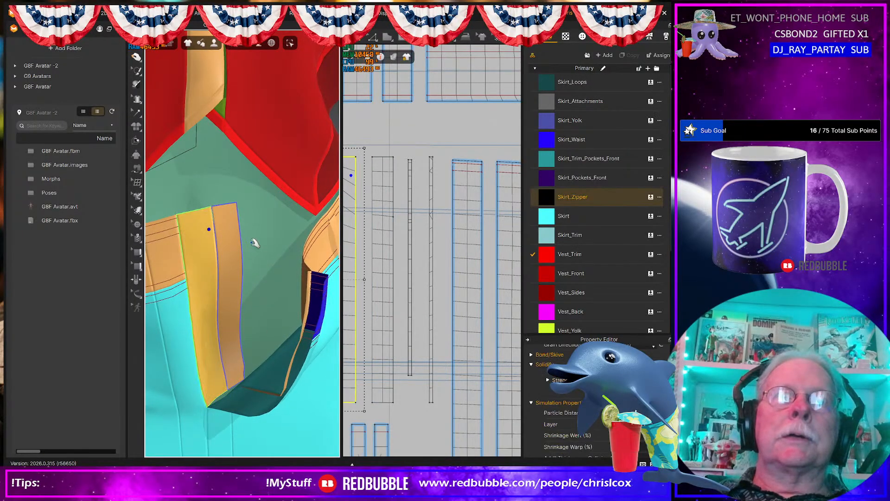
key(space)
- Sew the full 160.3 edge of the narrow Skirt_Attachments strip to the Skirt_Zipper piece's edge and simulate to close the opening
key(m)
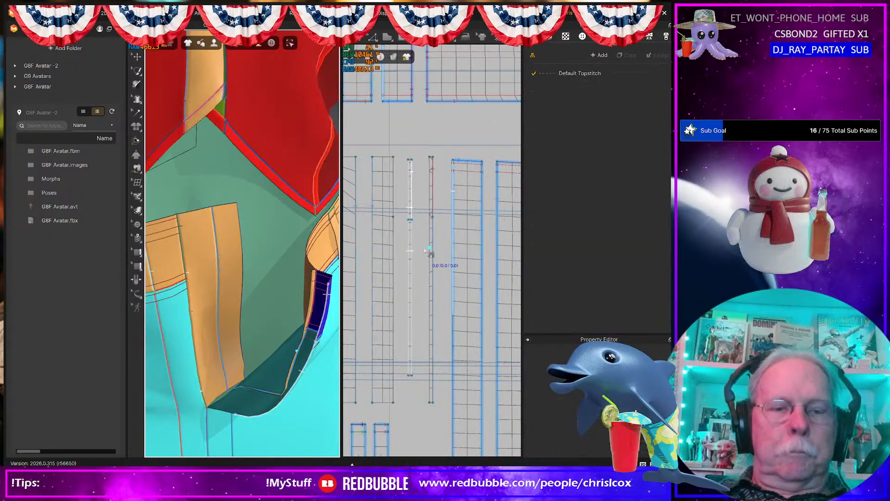
right_drag(430, 253, 470, 248)
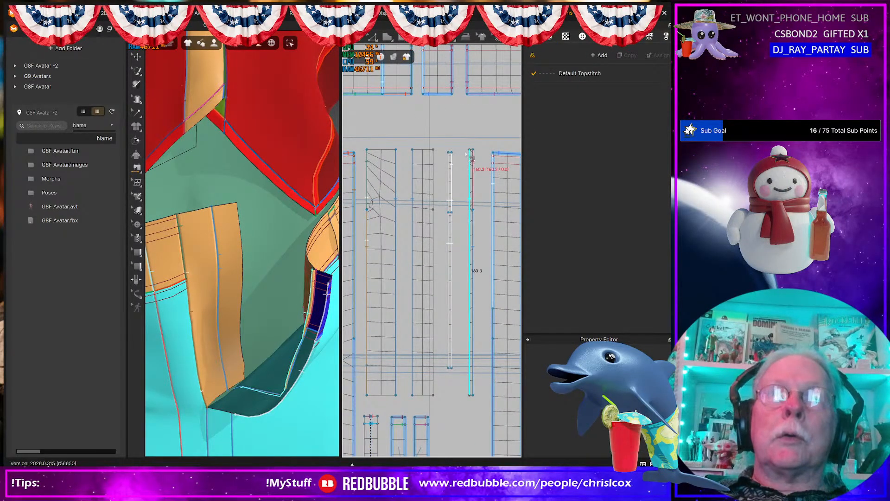
click(471, 397)
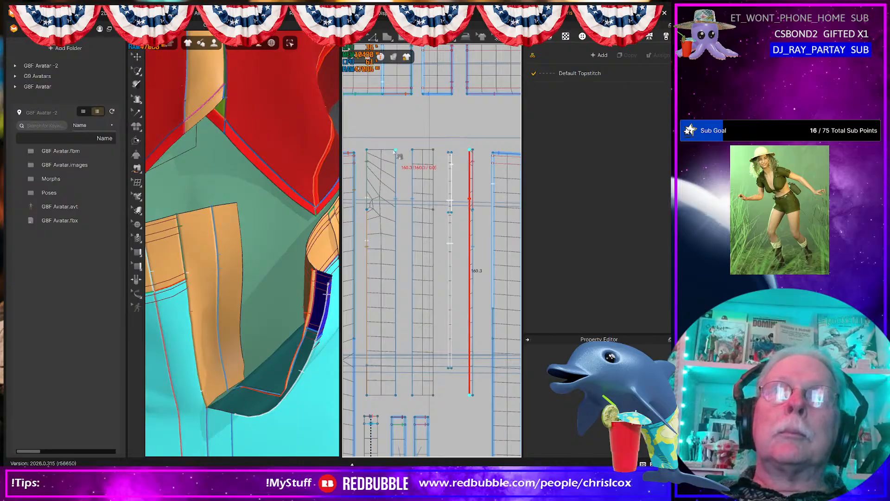
click(397, 396)
click(265, 371)
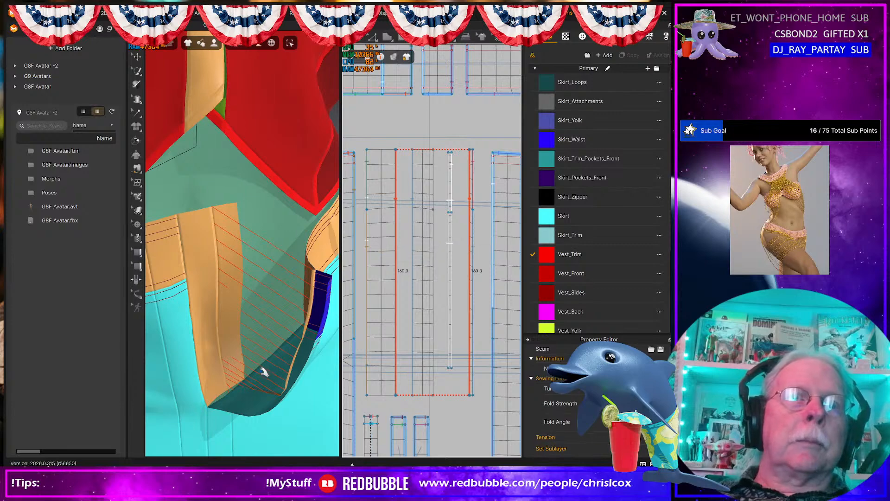
key(space)
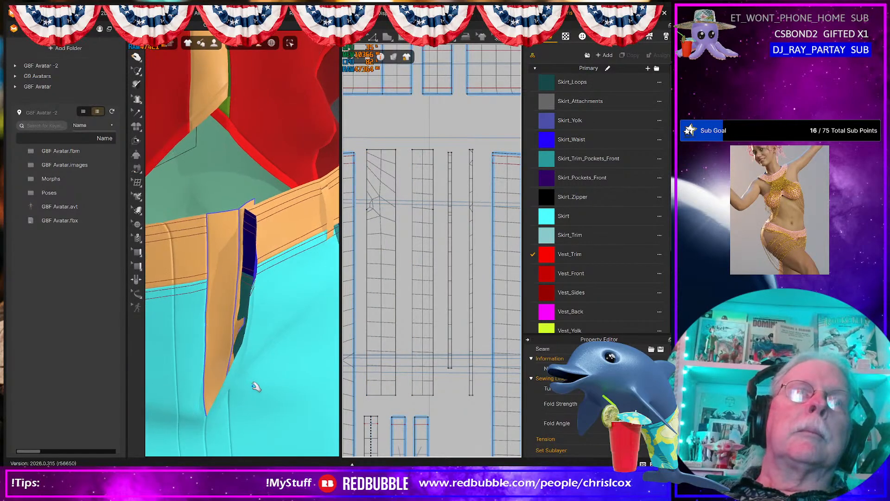
- Examine the folded Skirt_Waist end piece at the opening and the seams joining it to the narrow Skirt_Attachments strip
right_drag(270, 385, 327, 339)
scroll(276, 342, up, 3)
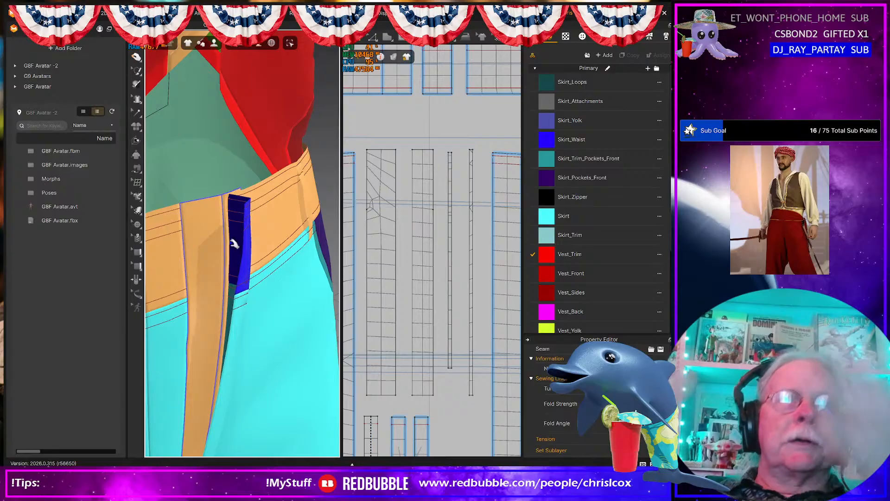
right_drag(403, 289, 395, 288)
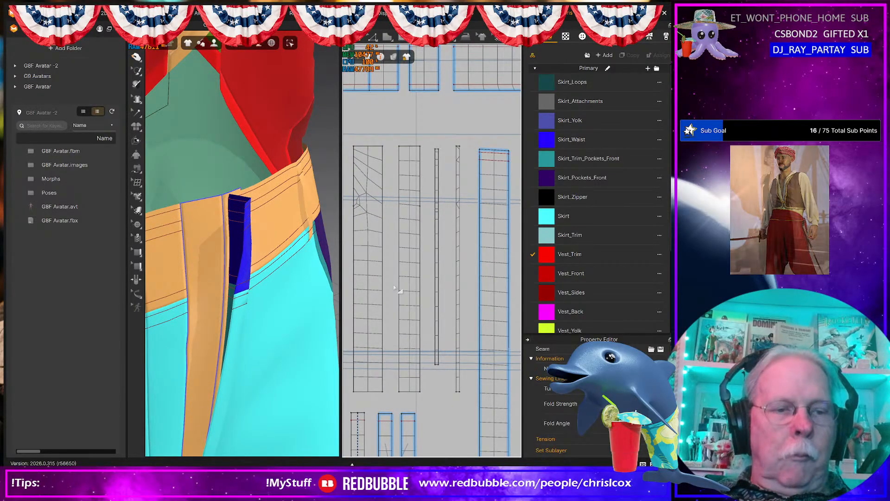
key(b)
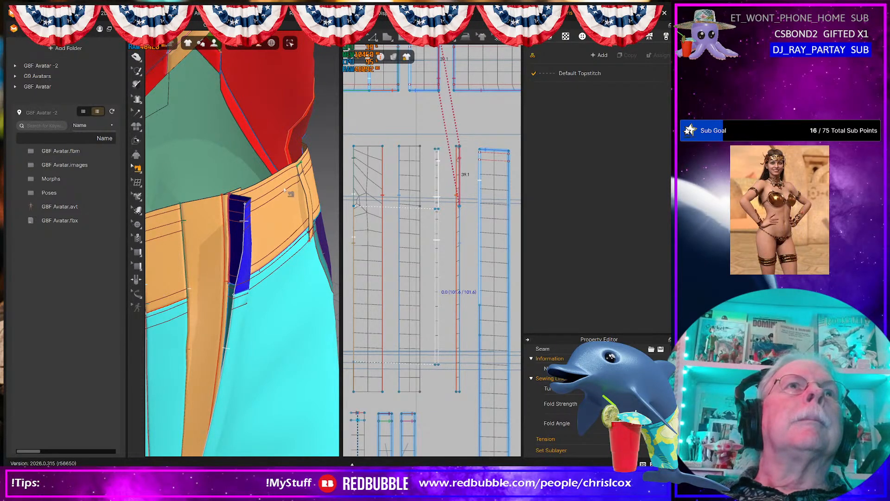
scroll(201, 124, up, 2)
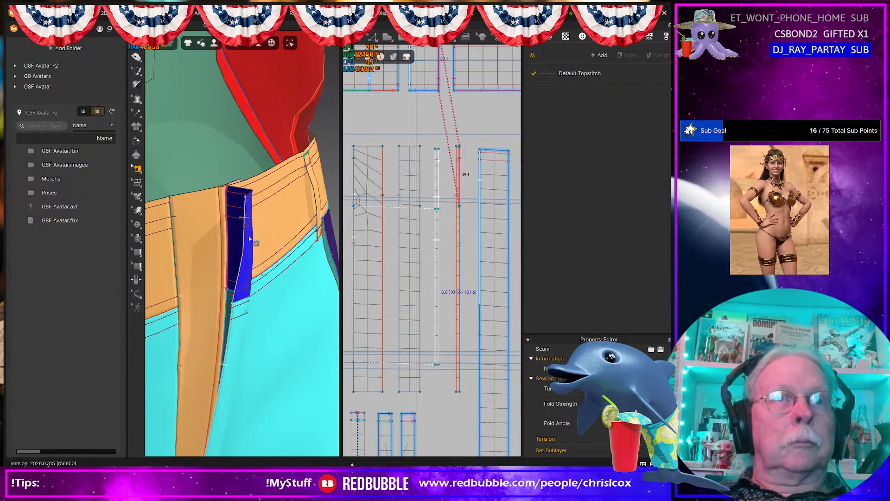
click(250, 238)
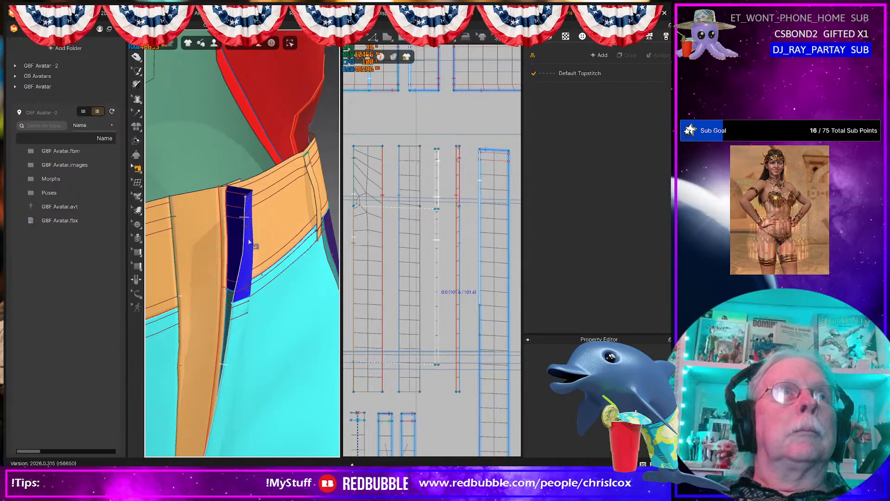
click(249, 242)
key(q)
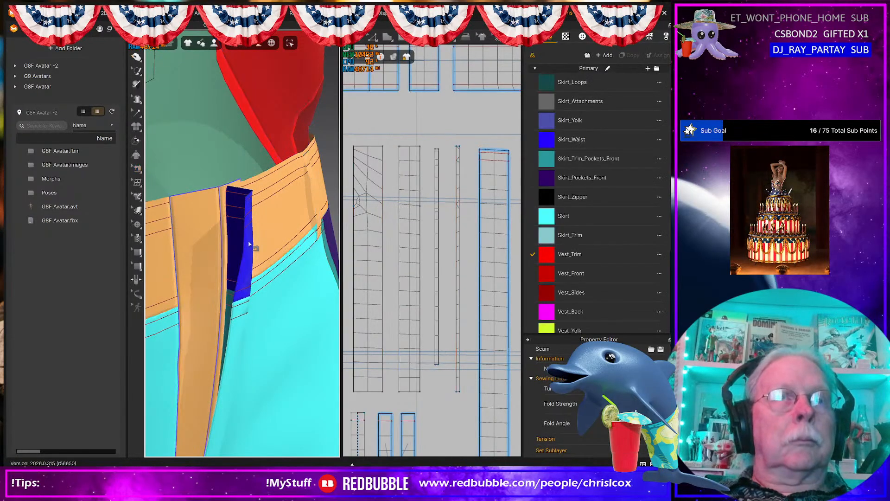
click(249, 243)
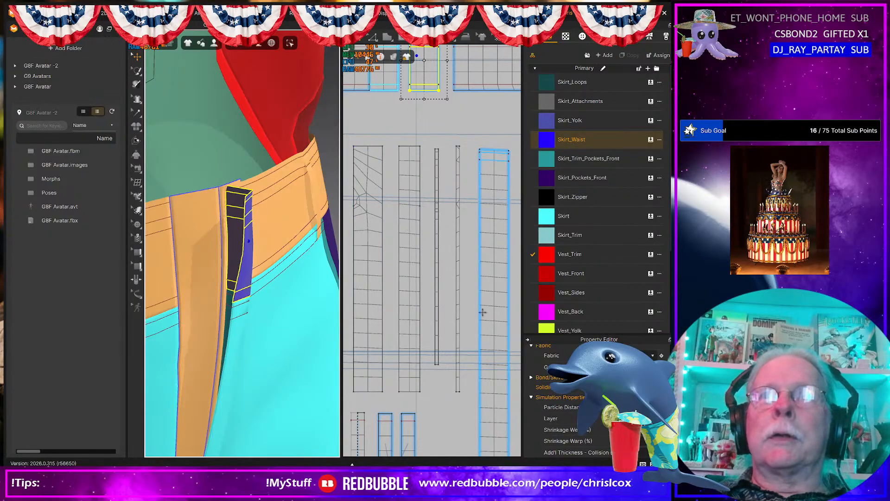
key(b)
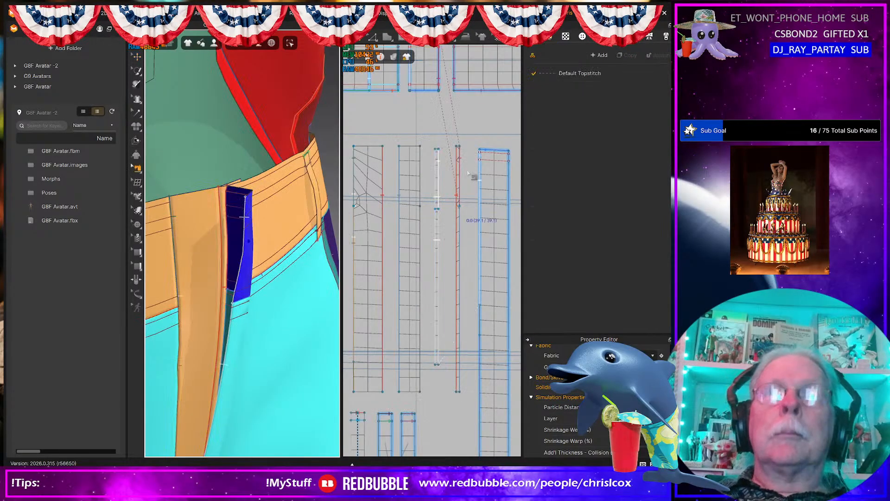
click(462, 180)
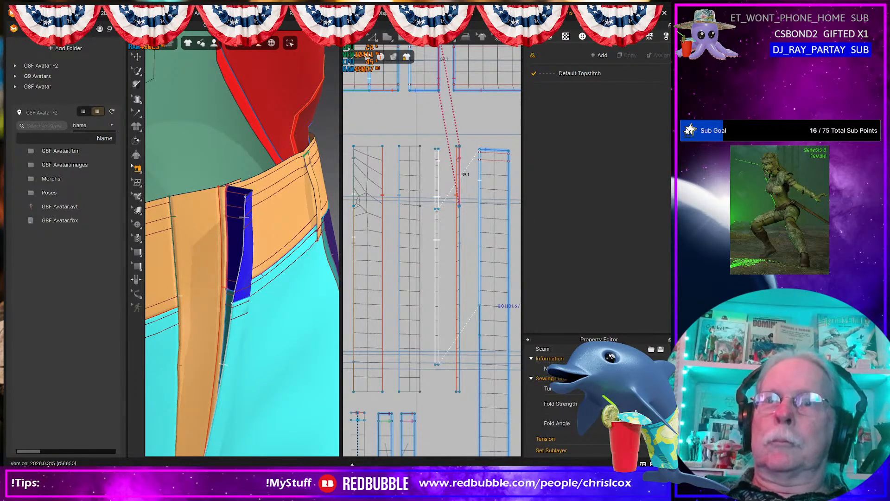
- Simulate the garment and tug the folded Skirt_Waist end piece at the top of the opening
key(q)
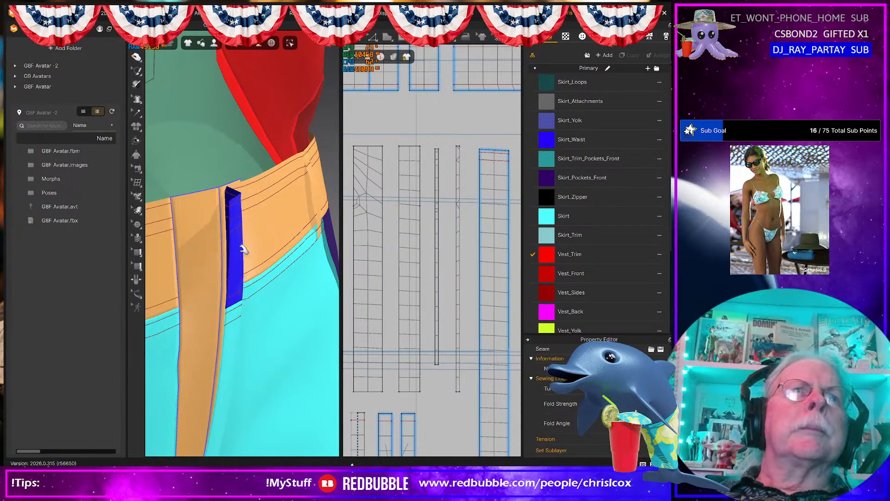
right_drag(227, 260, 256, 292)
scroll(253, 295, up, 4)
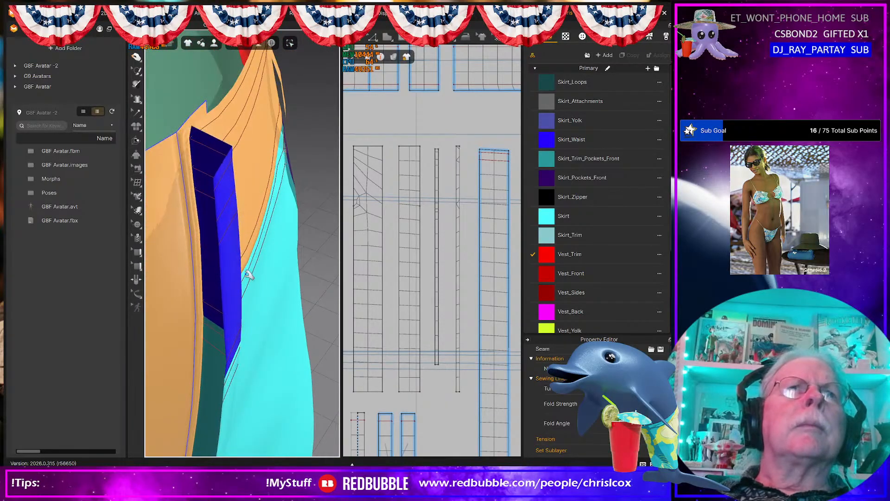
click(231, 271)
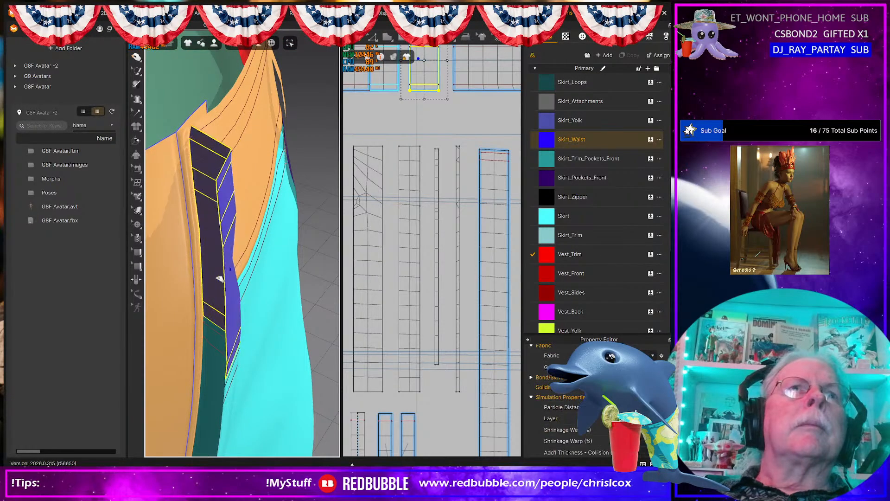
right_drag(213, 285, 220, 308)
- Check the seam between the Skirt_Waist end piece and the attachment strip, try unfolding the piece by simulation, and undo the drape
key(b)
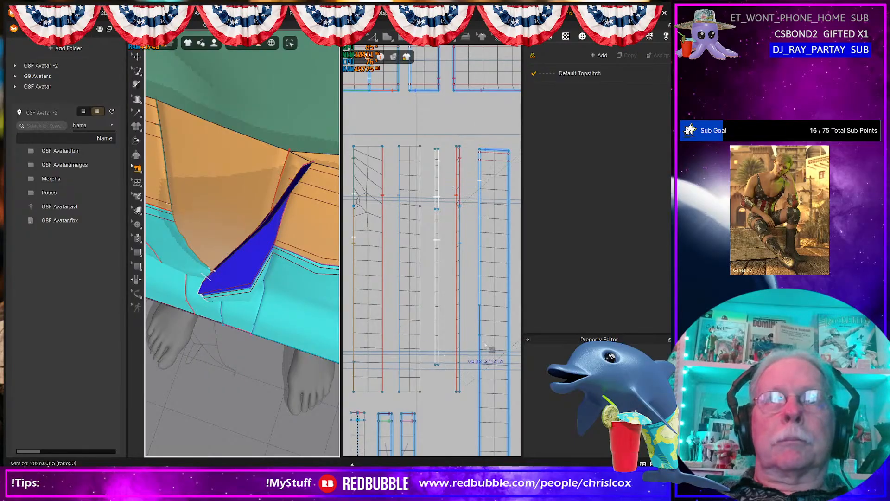
click(458, 189)
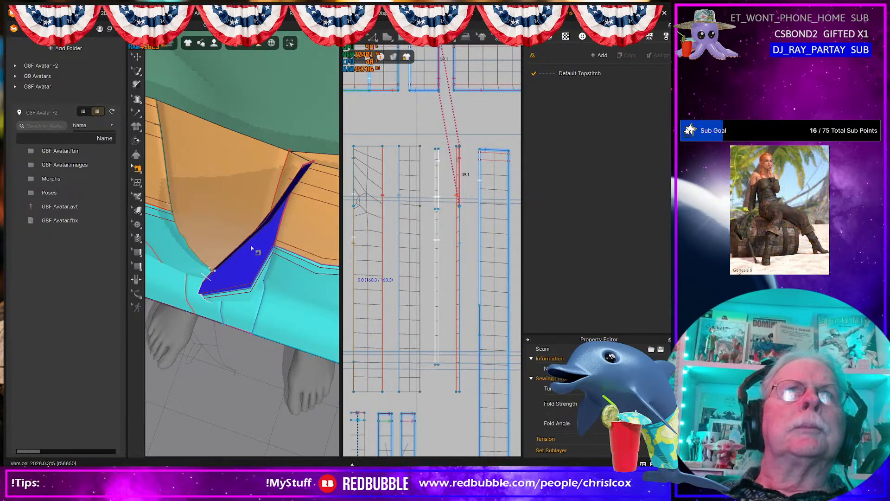
click(249, 249)
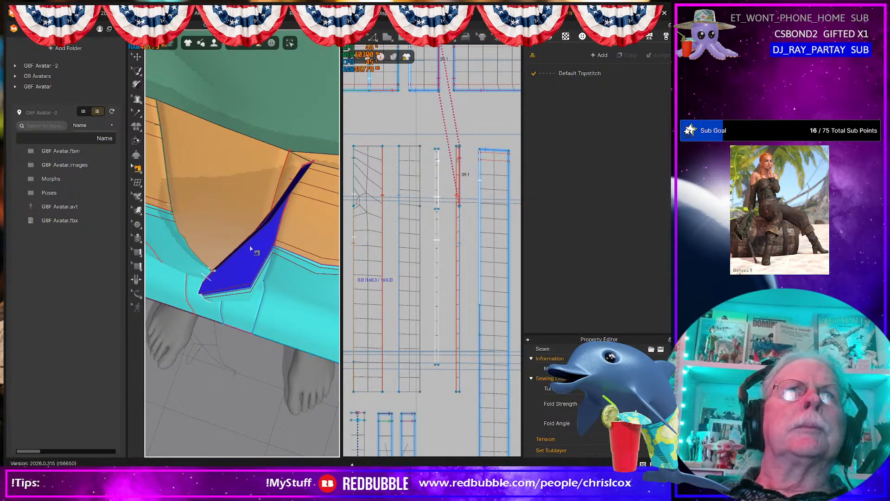
key(space)
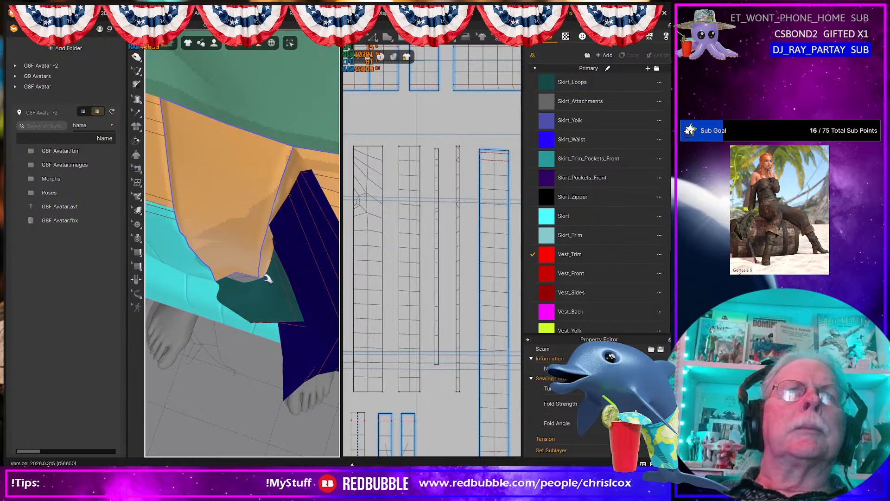
key(space)
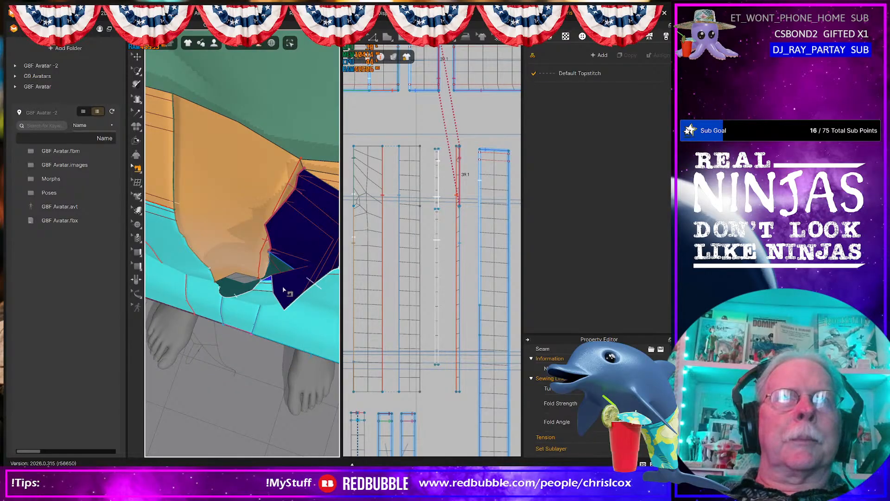
key(ctrl+z)
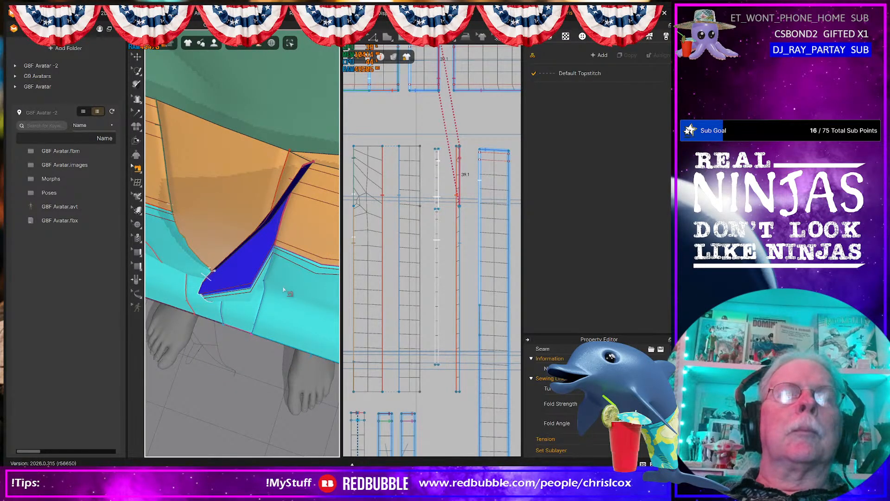
- Check the 160.3 seam between the narrow Skirt_Attachments strip and the Skirt_Zipper piece, and simulate the garment
right_drag(304, 281, 424, 246)
click(457, 255)
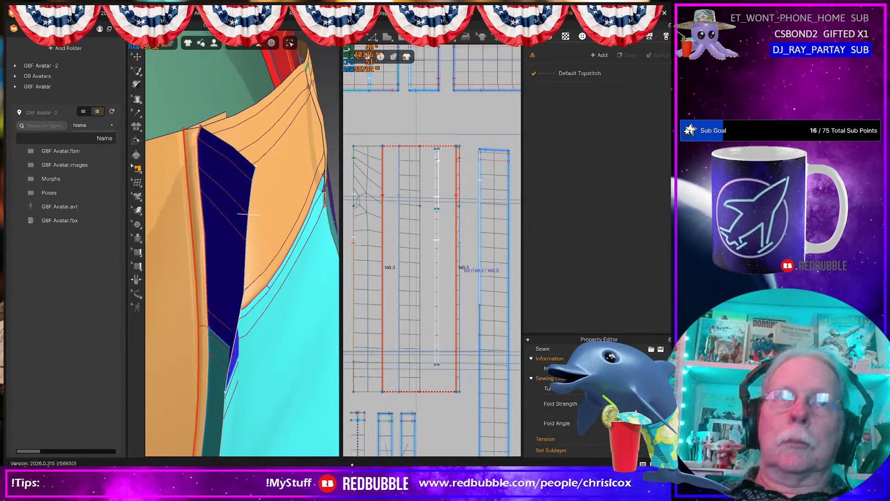
key(space)
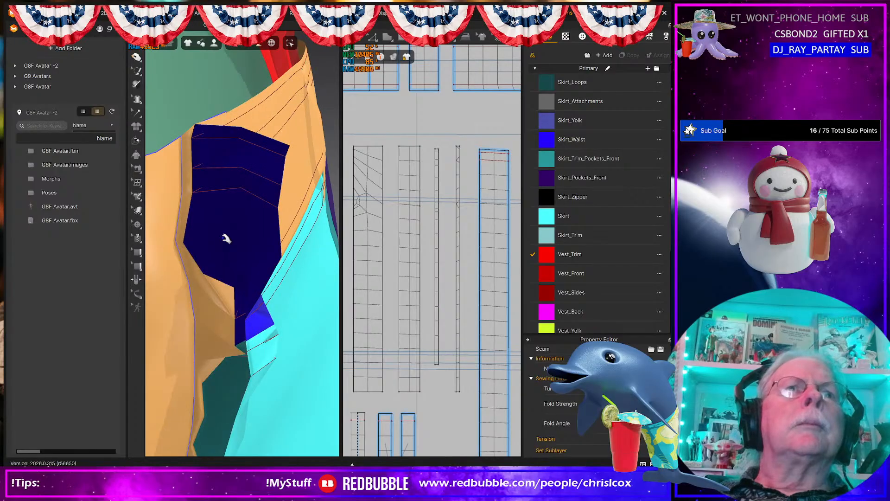
key(space)
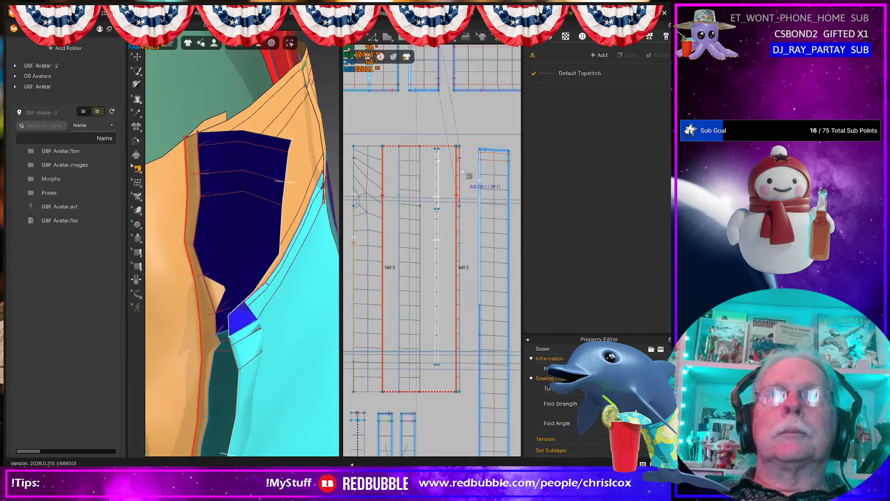
- Check the short seam at the upper end of the narrow strip, simulate again, and inspect the Skirt_Waist end piece at the opening
click(462, 172)
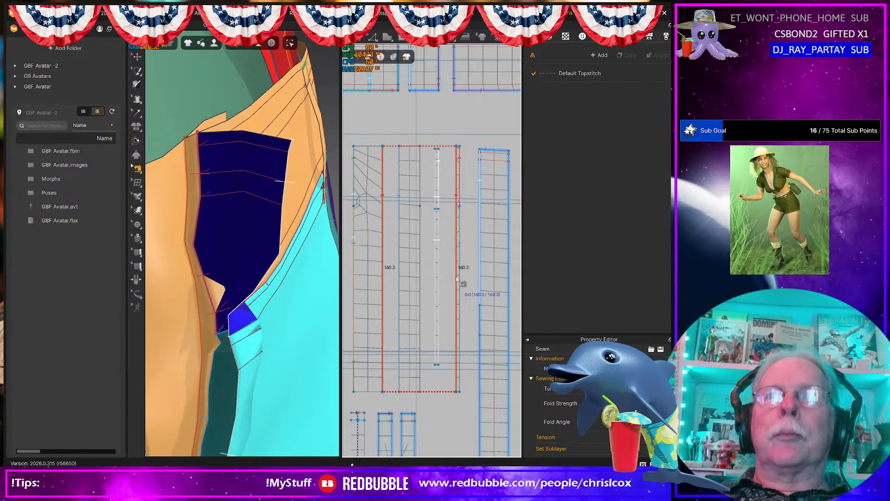
key(q)
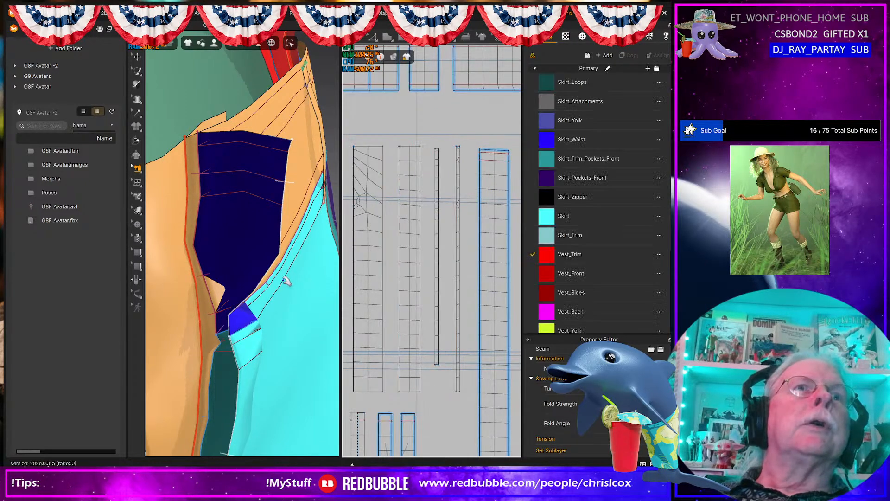
key(space)
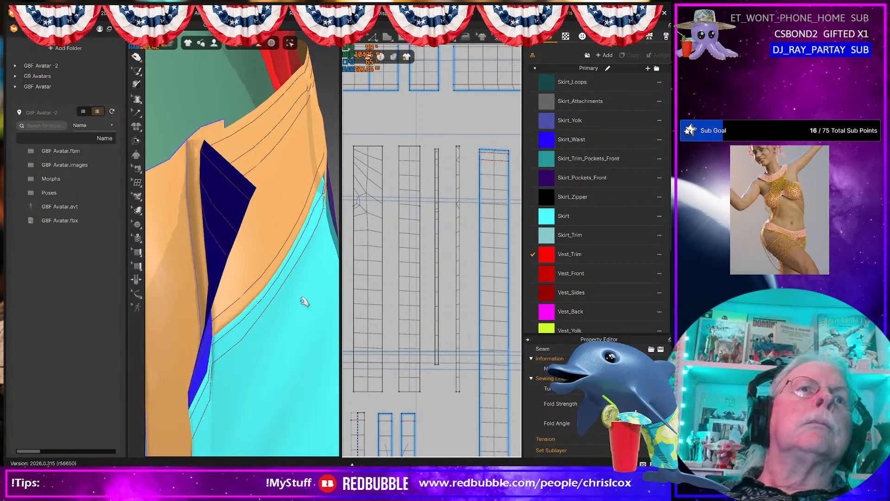
right_drag(302, 246, 247, 312)
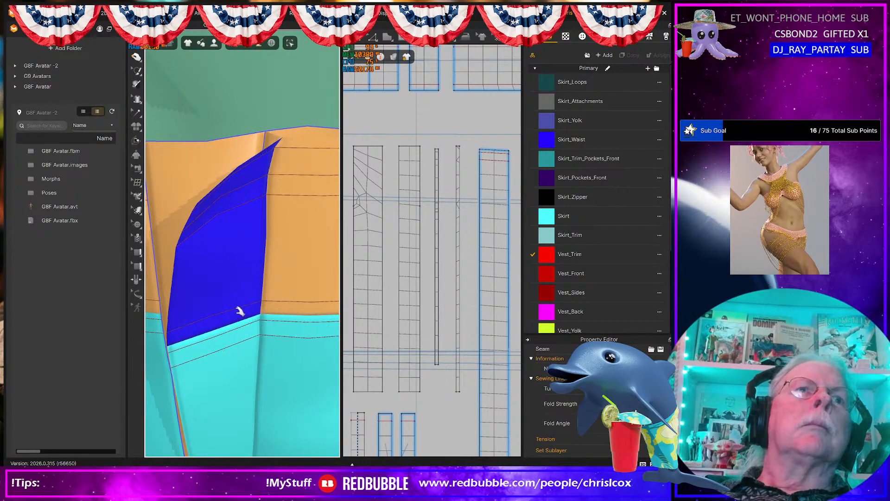
scroll(240, 309, down, 3)
right_drag(241, 306, 211, 234)
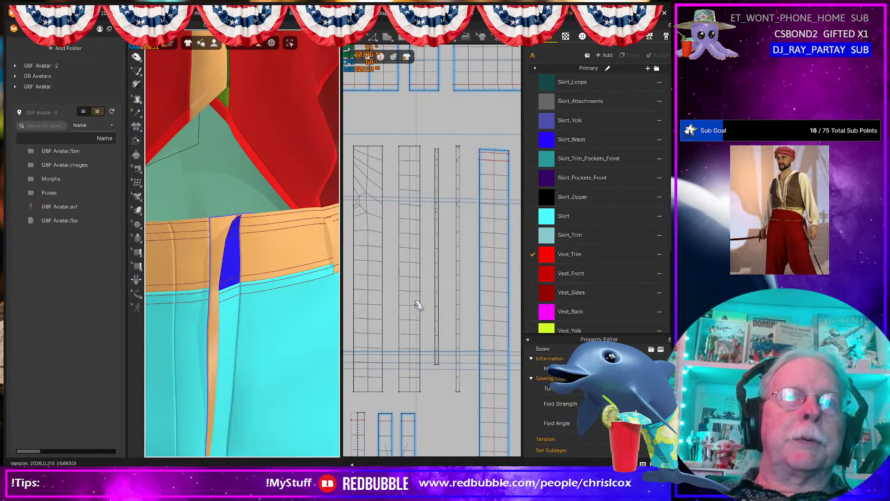
- Check the seams of the other narrow Skirt_Attachments strip, and select that strip and the Skirt_Zipper piece to identify them
key(t)
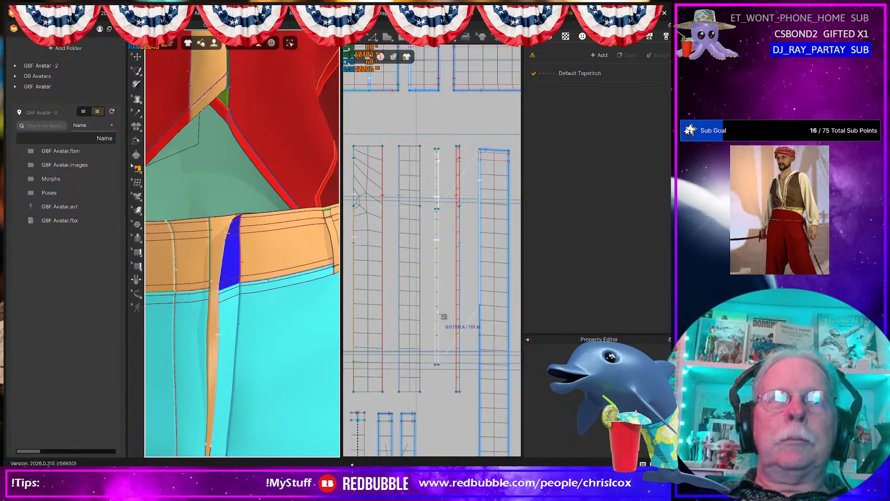
key(a)
click(437, 311)
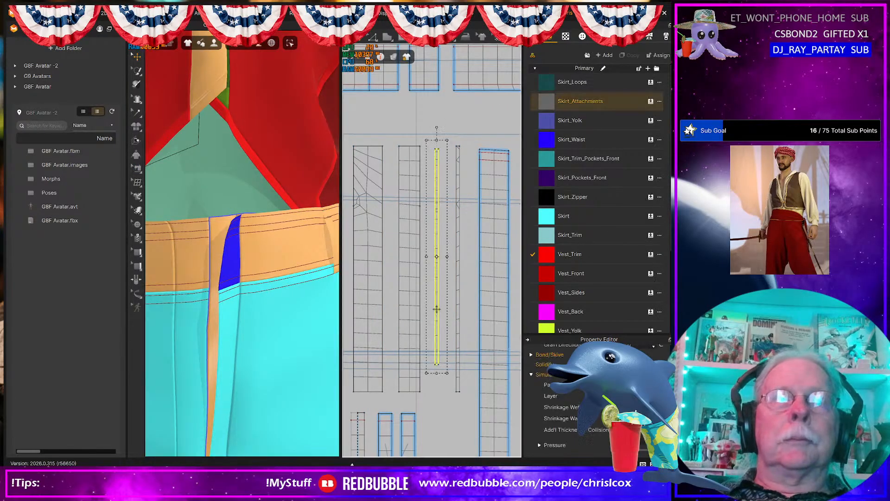
middle_drag(400, 256, 407, 259)
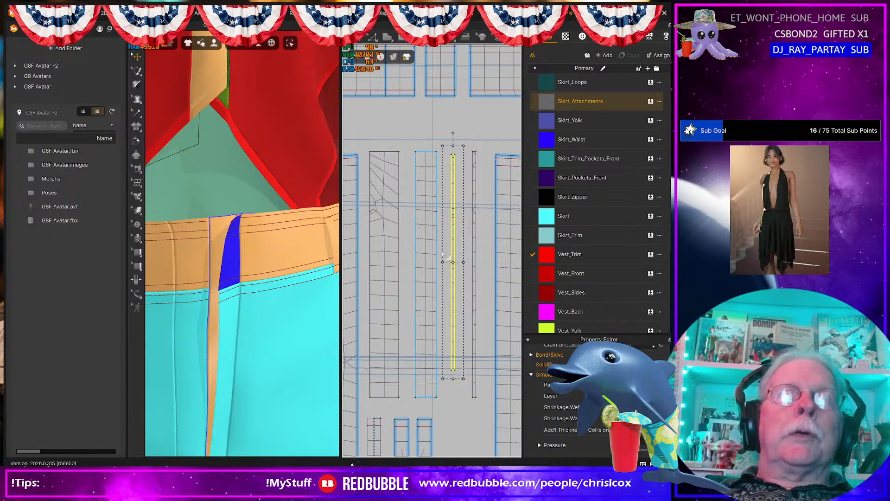
click(383, 218)
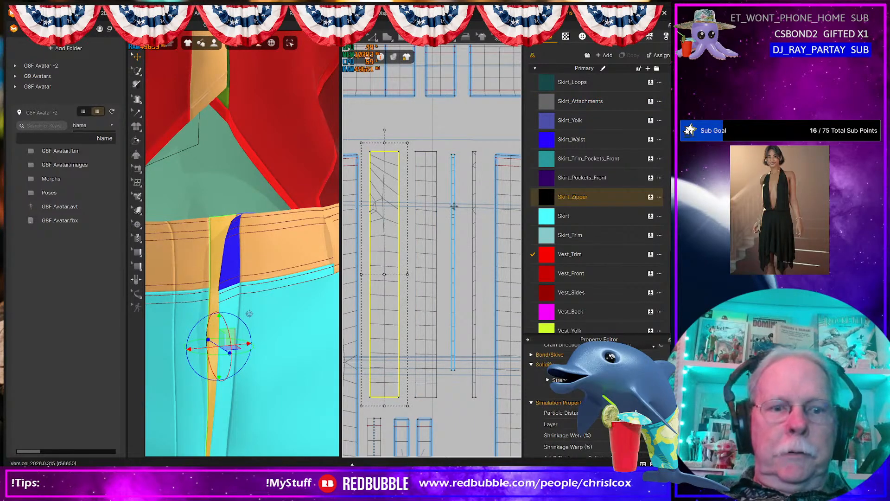
- Try to sew the full 140.7 edge of the shorter Skirt_Attachments strip to the outer edge of the Skirt_Zipper piece
key(m)
click(453, 156)
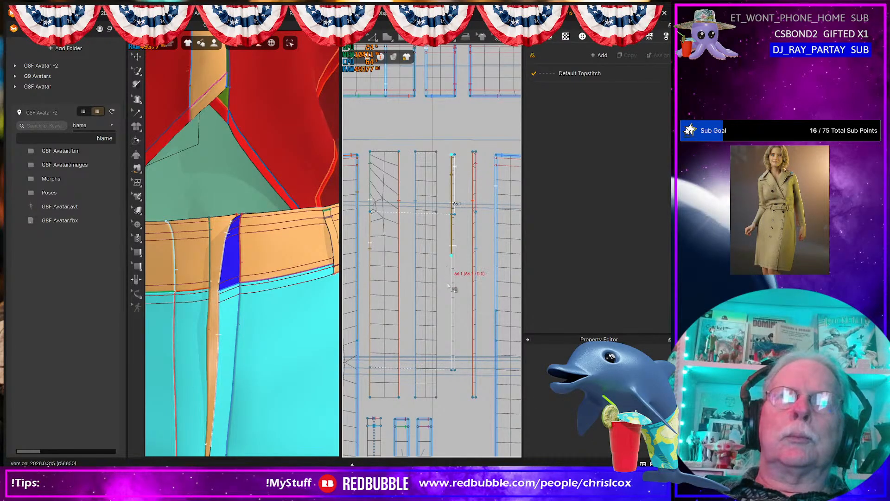
click(451, 371)
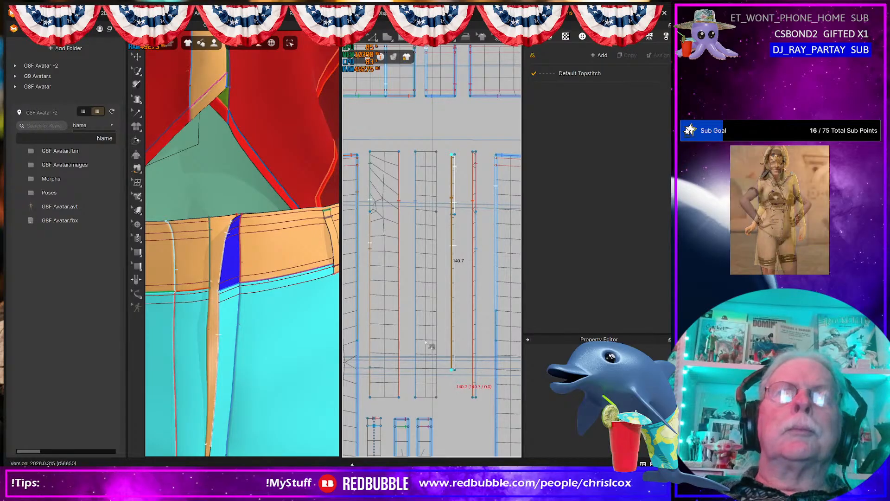
click(370, 153)
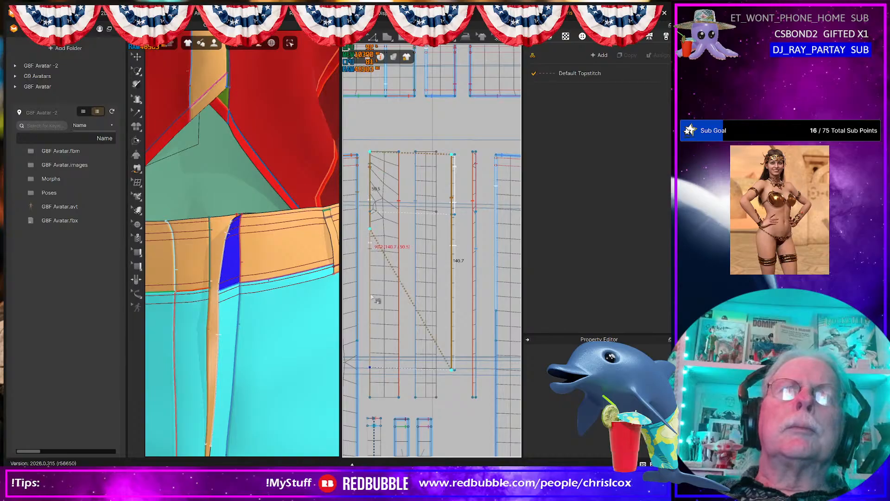
click(371, 368)
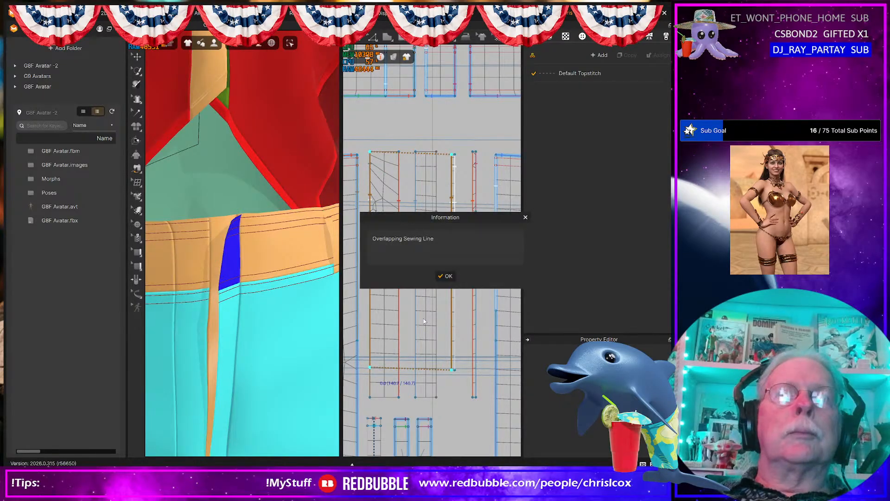
click(447, 276)
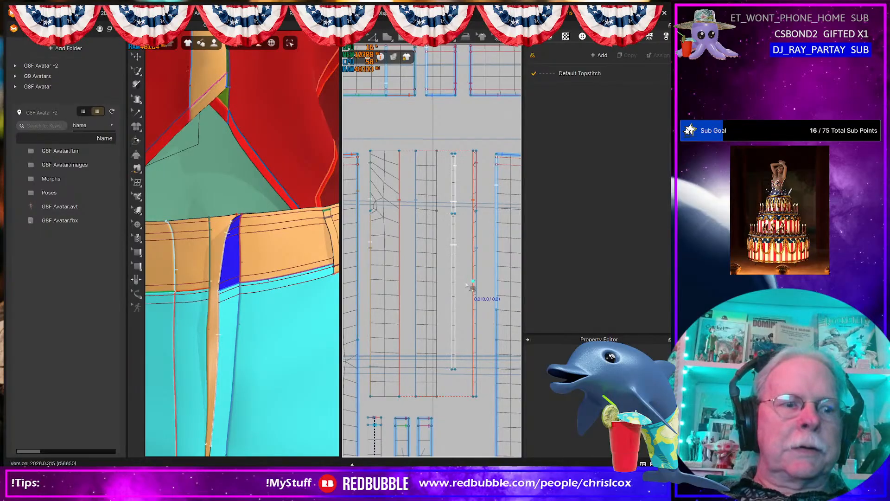
- Activate the shorter Skirt_Attachments strip so that it takes part in the 3D garment
click(453, 290)
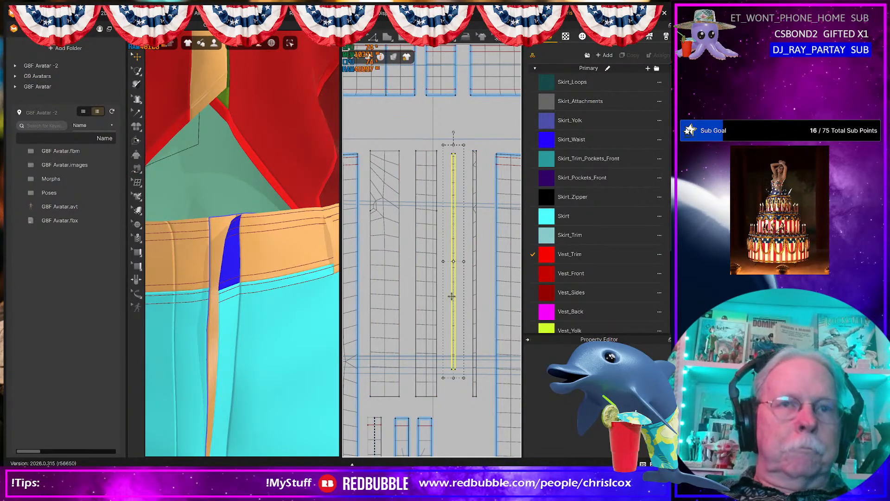
right_click(452, 298)
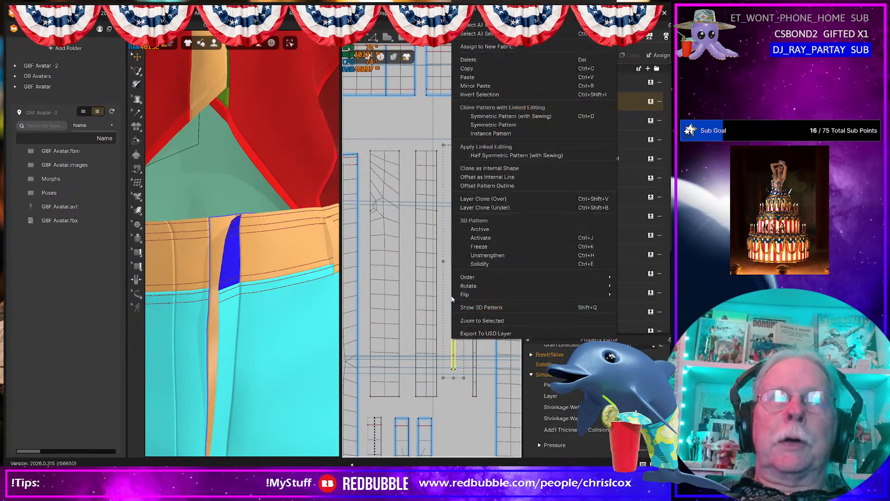
click(483, 238)
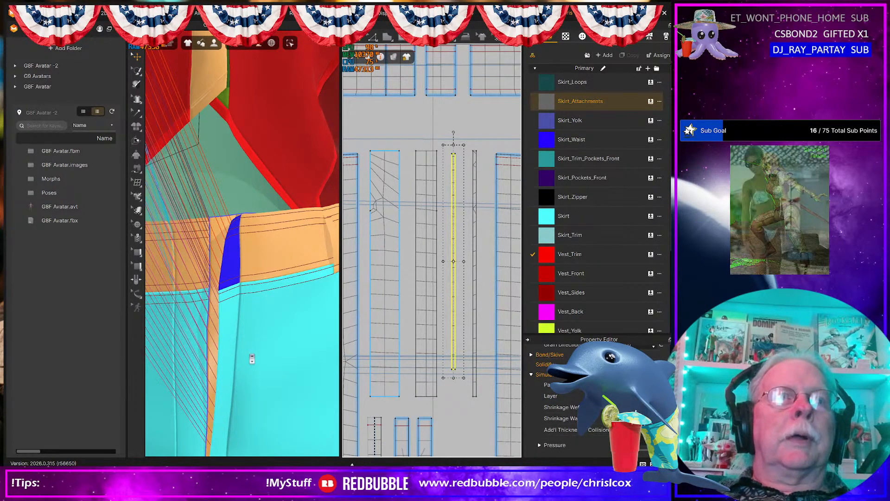
scroll(252, 359, down, 10)
scroll(247, 359, down, 3)
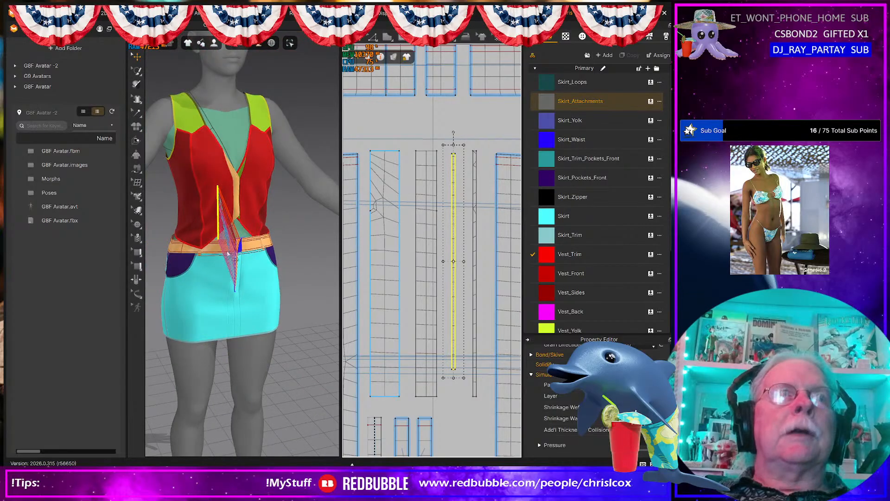
click(226, 229)
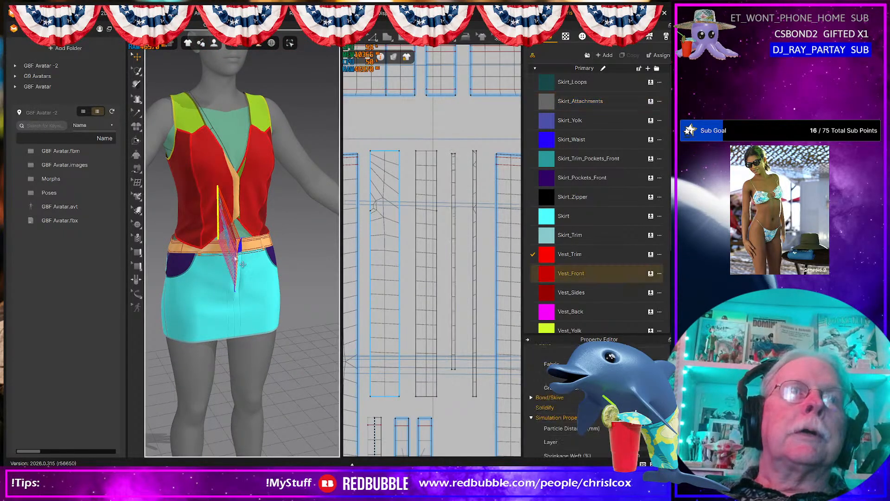
click(223, 224)
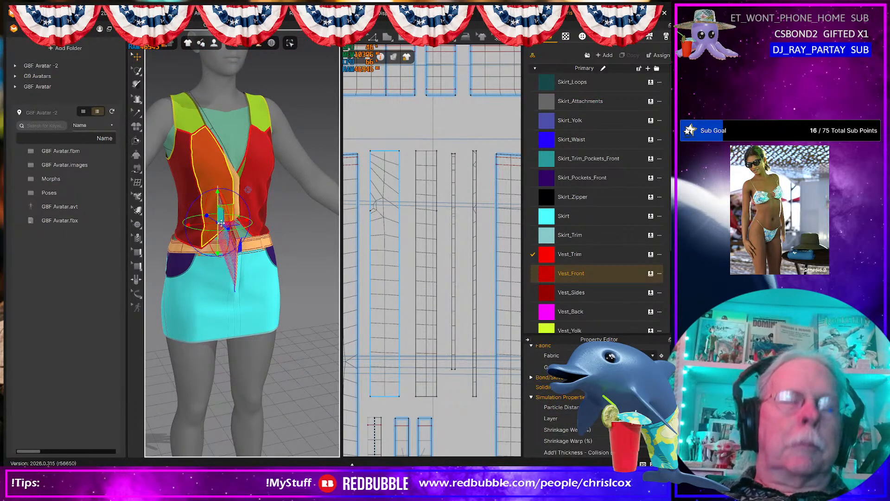
click(218, 221)
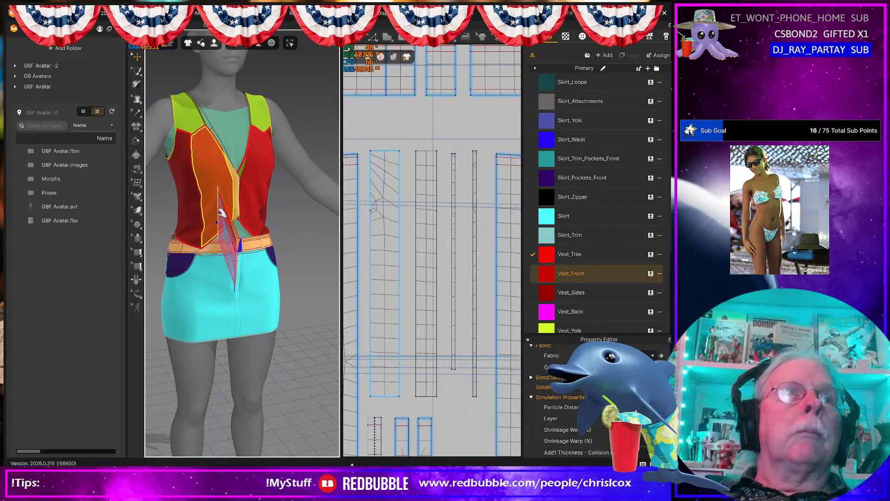
click(234, 234)
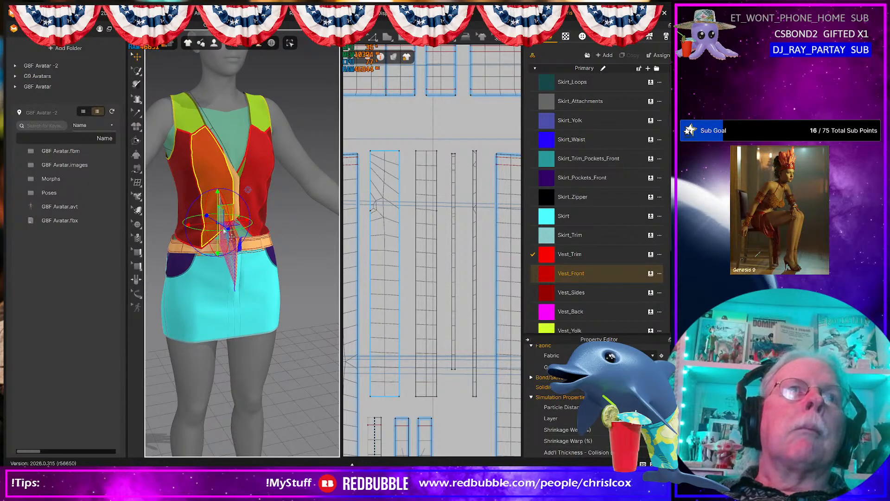
right_drag(219, 226, 223, 215)
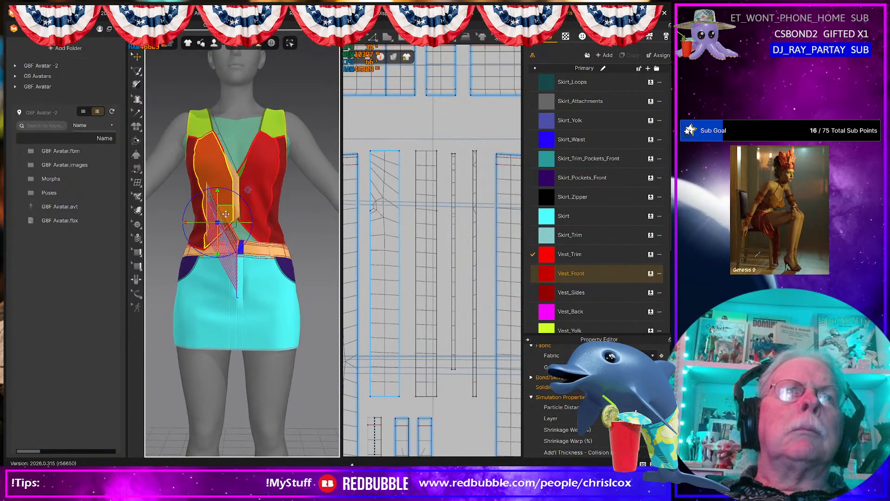
drag(227, 213, 258, 276)
key(ctrl+z)
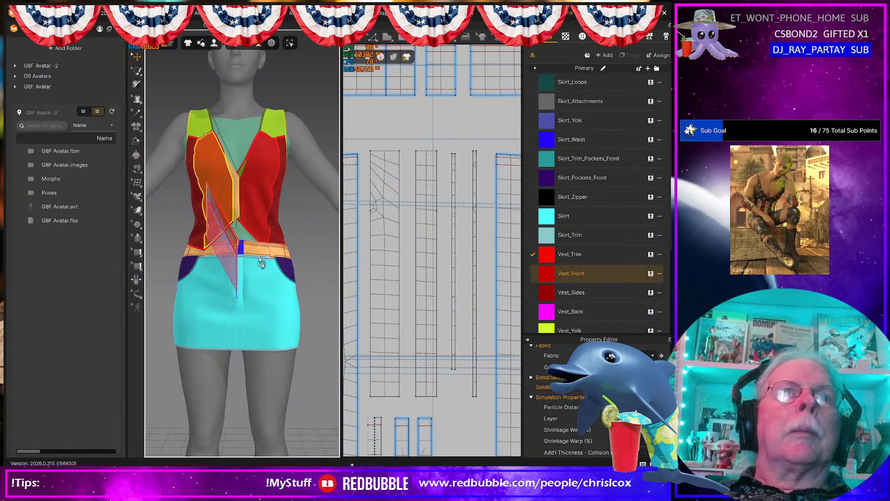
- Move the activated Skirt_Attachments strip in 3D down from the vest to the skirt's front opening beside the zipper
right_drag(275, 260, 194, 216)
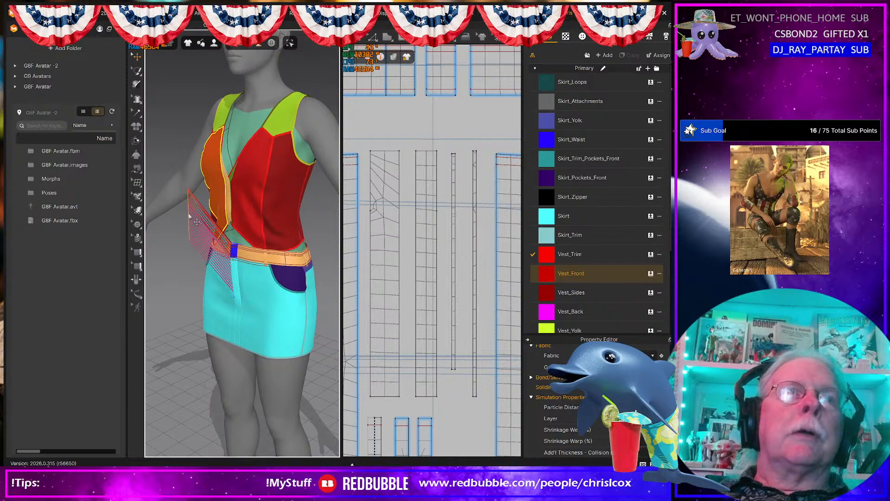
click(189, 215)
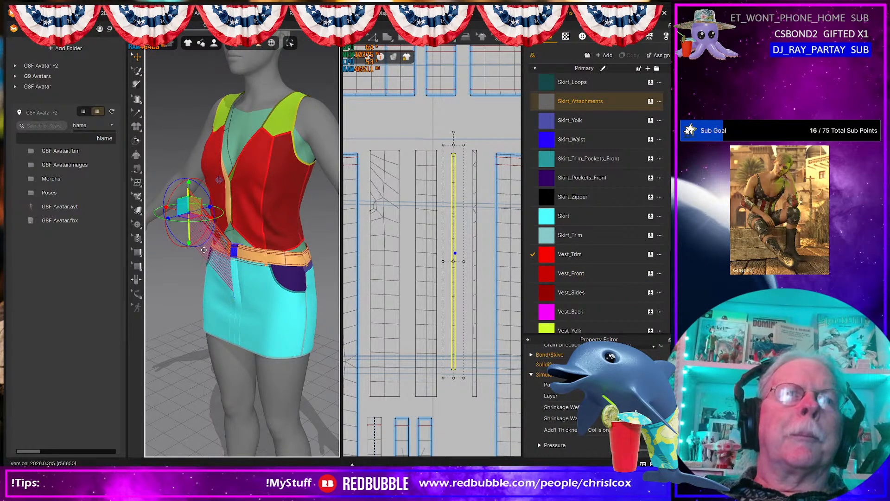
mouse_move(204, 250)
mouse_down()
mouse_move(214, 266)
mouse_move(223, 262)
mouse_move(200, 258)
mouse_up()
scroll(200, 258, up, 5)
key(2)
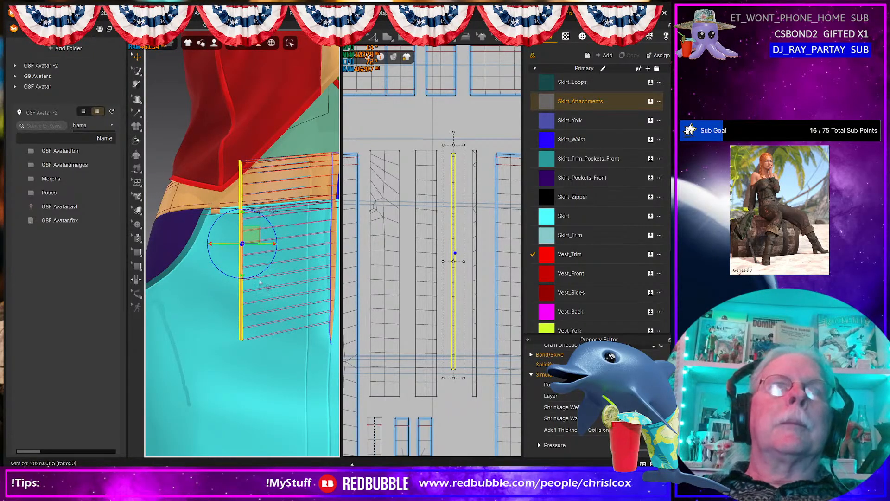
middle_drag(193, 291, 186, 285)
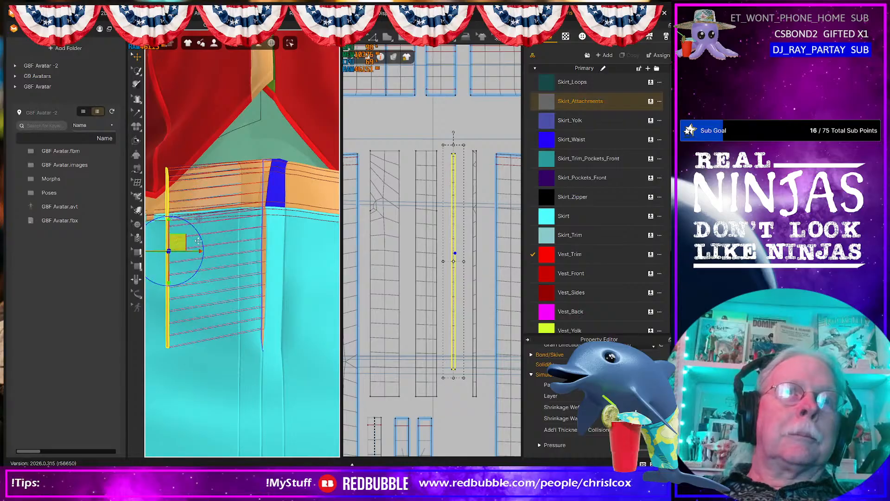
drag(180, 241, 275, 232)
- Select all the sewing on the shorter Skirt_Attachments strip and delete it
right_drag(233, 308, 295, 330)
scroll(274, 313, up, 5)
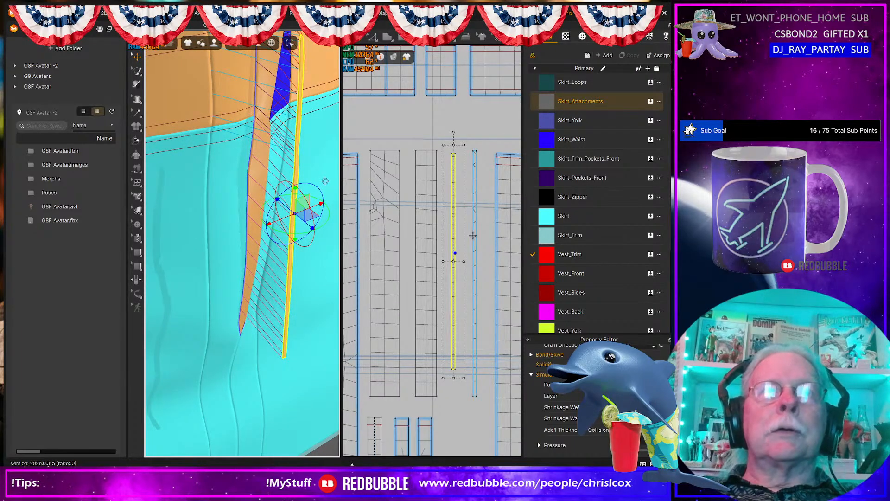
key(b)
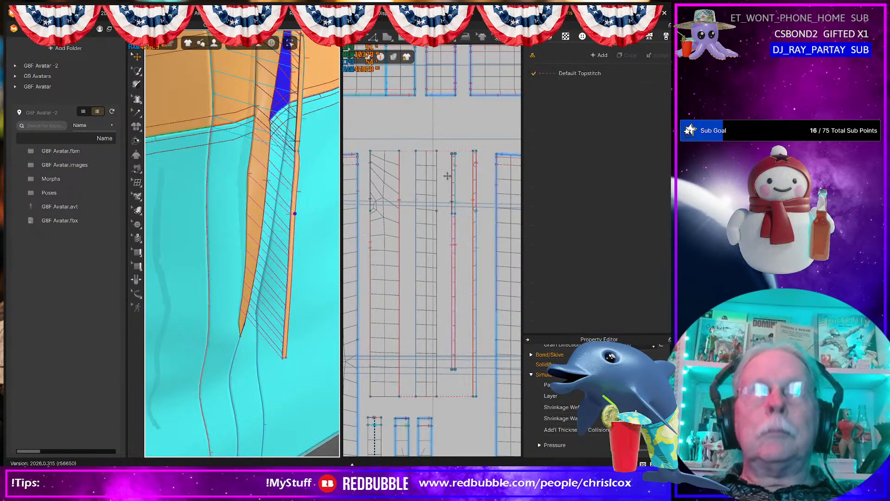
drag(446, 144, 460, 378)
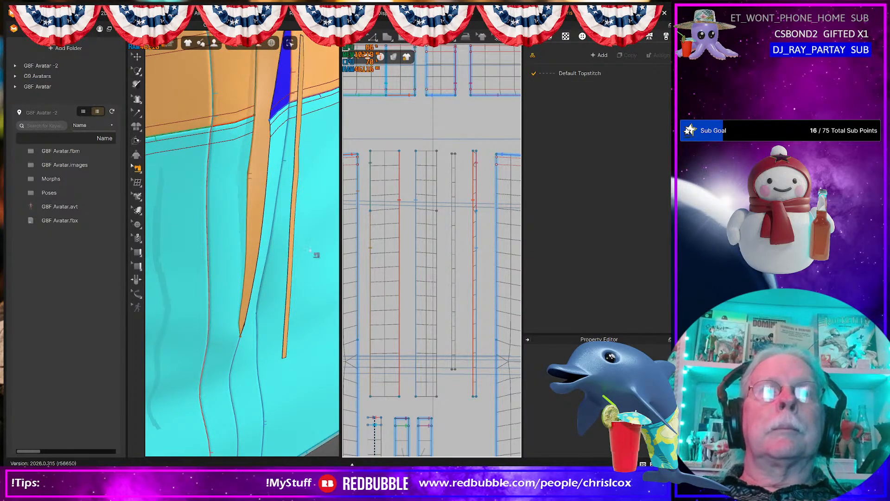
middle_drag(295, 245, 293, 312)
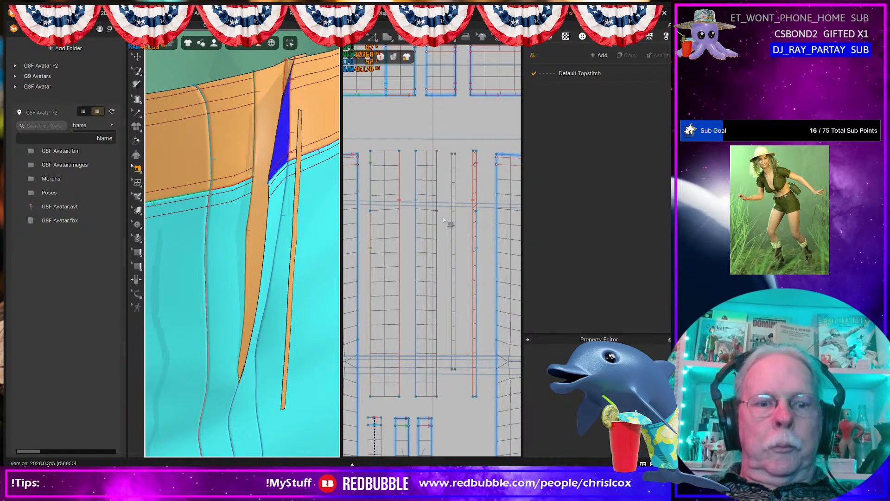
- Sew the full 140.7 edge of the shorter Skirt_Attachments strip to the outer edge of the Skirt_Zipper piece, starting at the upper ends
key(m)
click(452, 154)
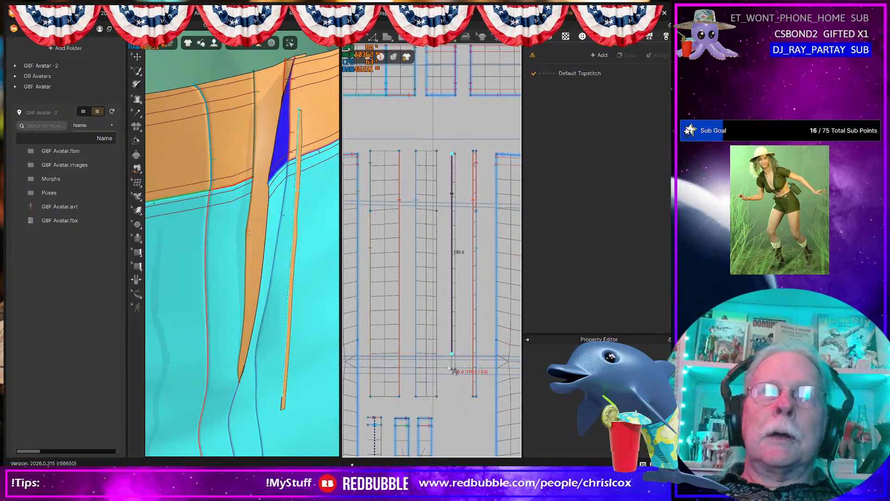
click(370, 153)
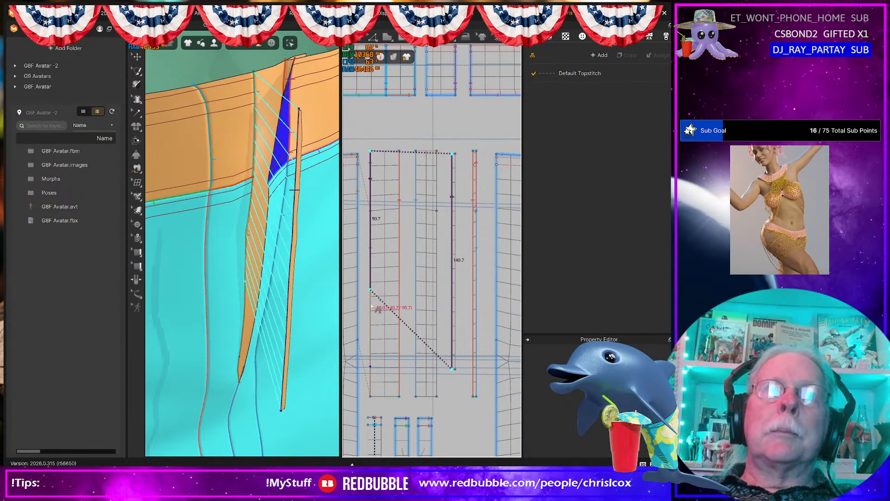
click(377, 371)
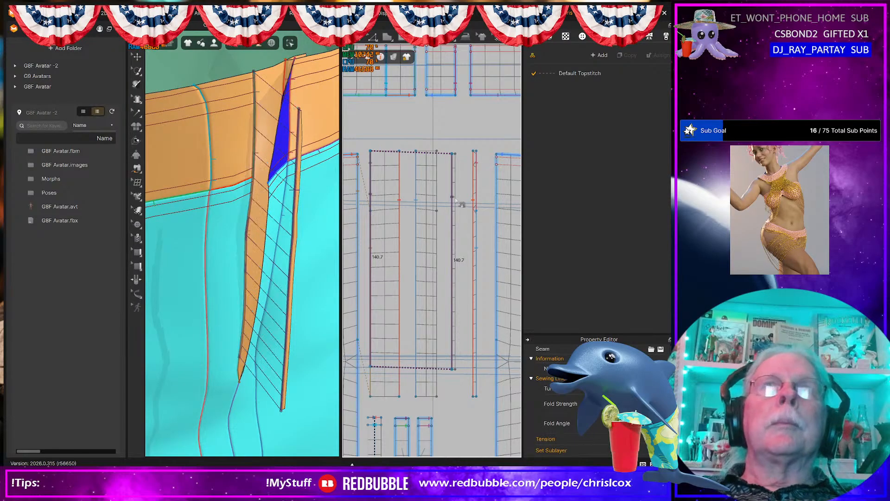
- Sew the side edge of the short Skirt_Waist piece to the upper 39.1 of the shorter Skirt_Attachments strip's other edge
middle_drag(449, 189, 442, 272)
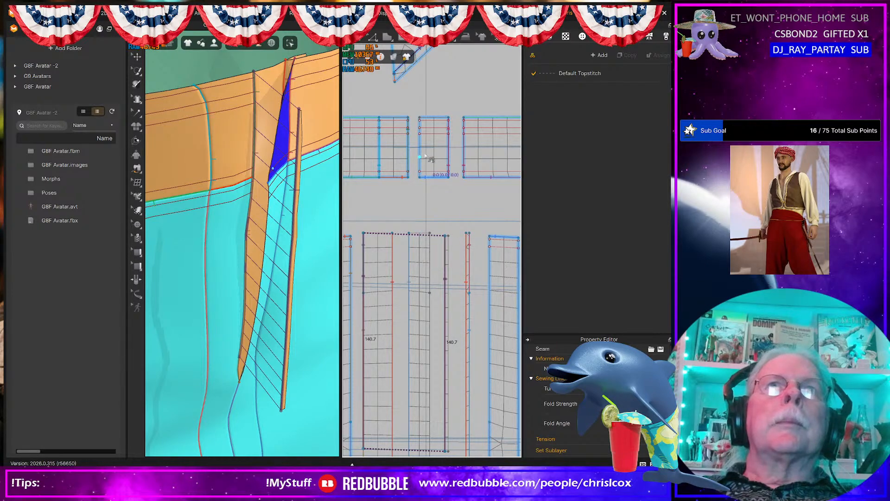
click(420, 120)
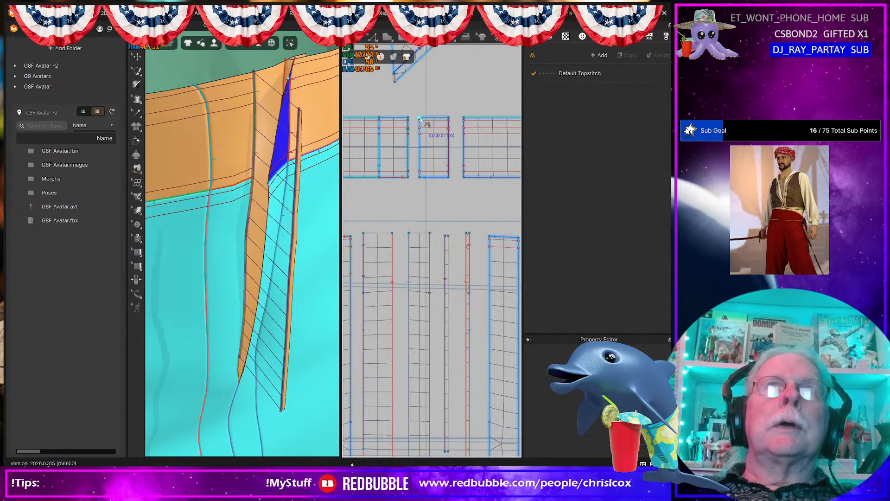
click(419, 177)
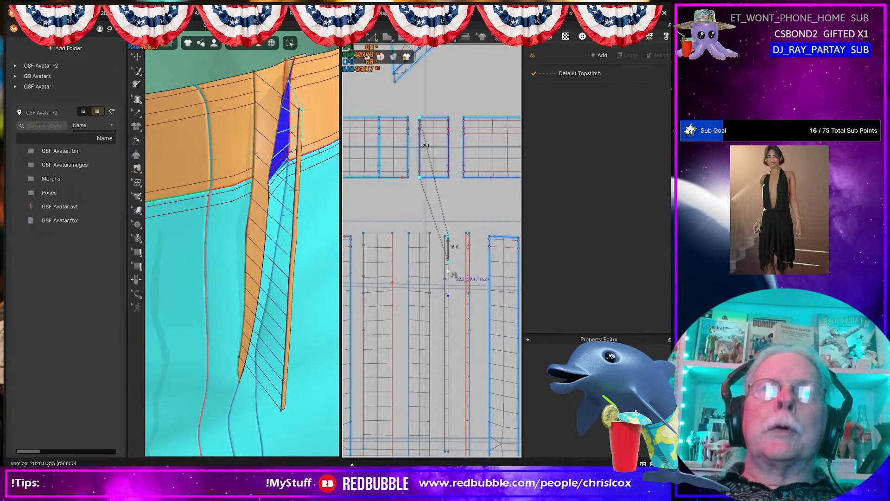
click(446, 236)
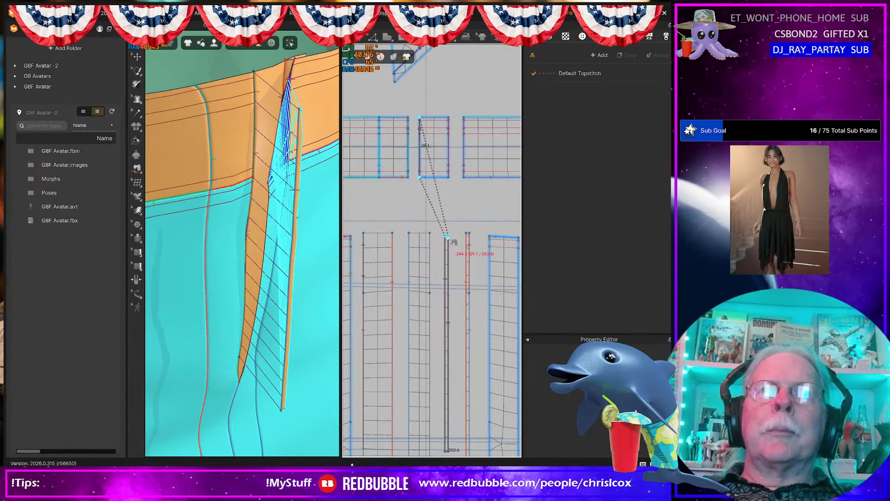
click(447, 296)
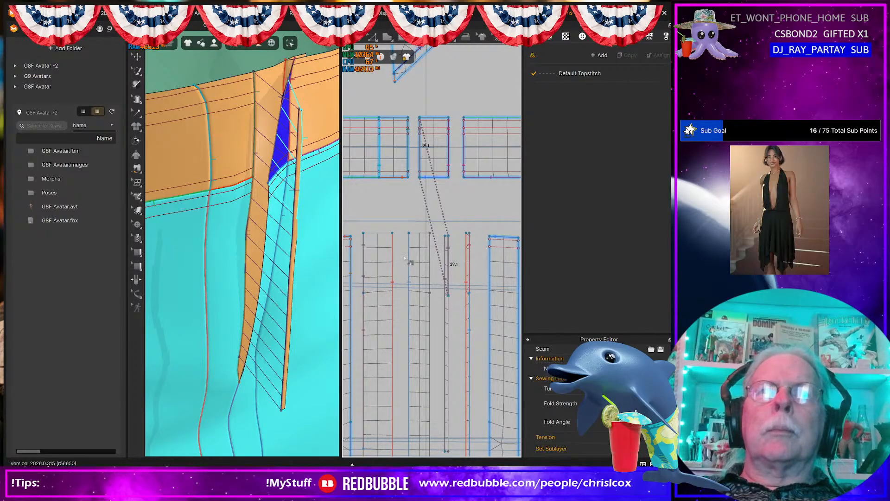
- Sew the remaining 101.6 of the Skirt_Attachments strip's edge to the upper front edge of the narrow skirt front piece
middle_drag(448, 298, 386, 242)
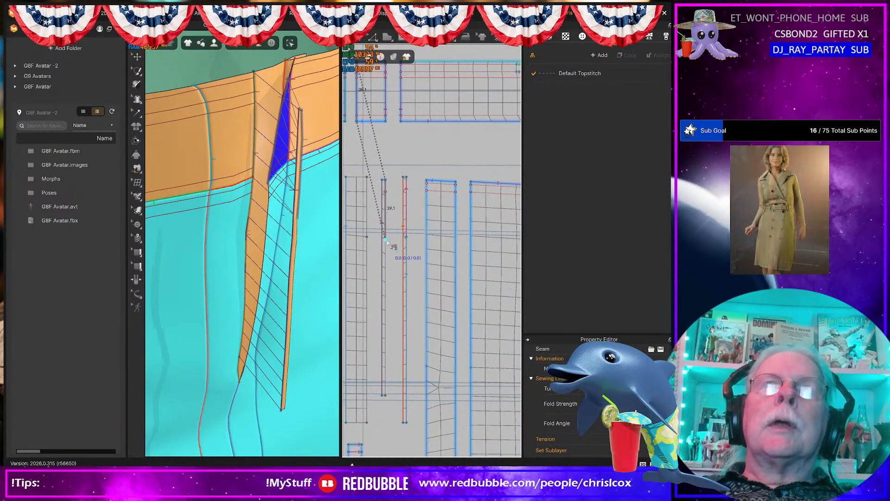
click(388, 248)
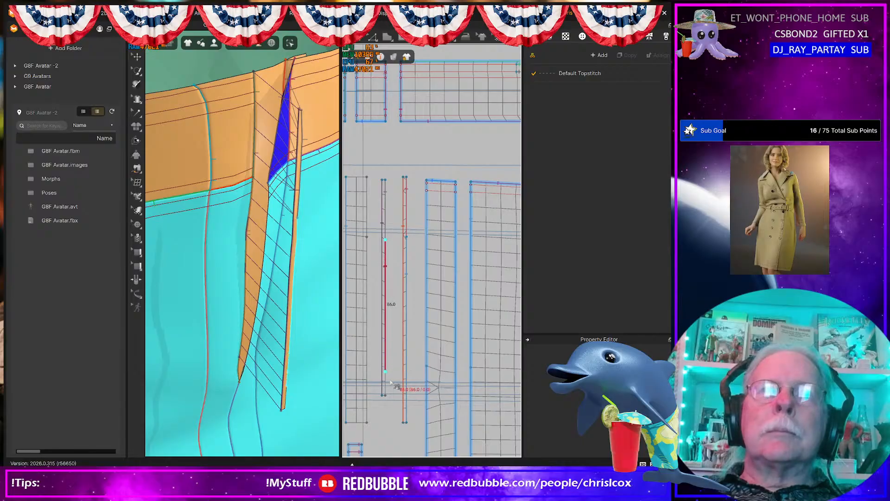
click(427, 183)
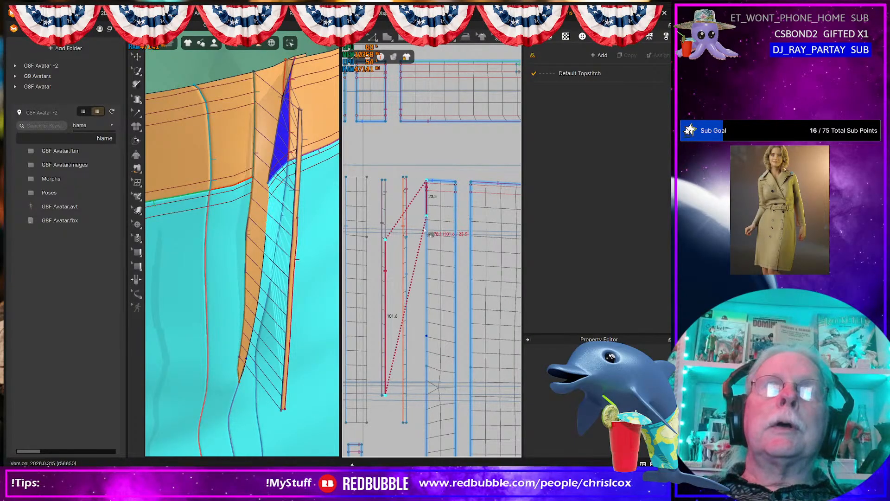
click(427, 335)
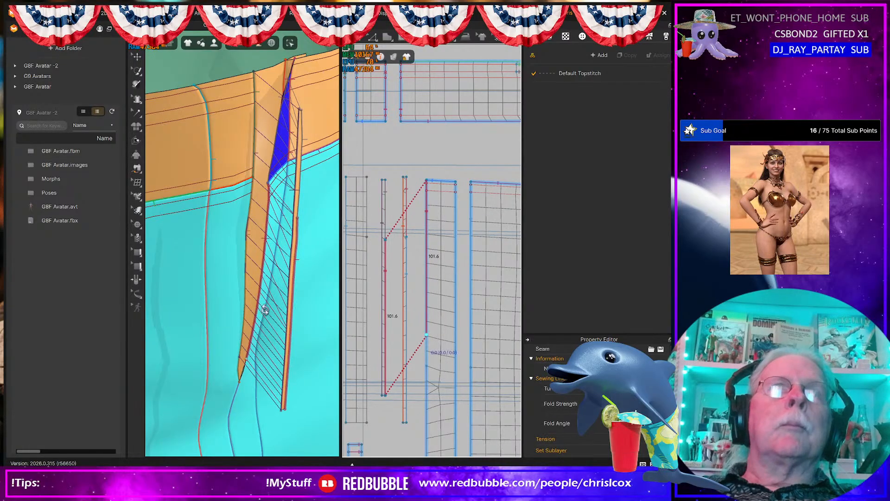
- Simulate the garment to draw the new front seams together, and tug the short Skirt_Waist piece into place at the opening
mouse_move(262, 308)
right_down()
mouse_move(254, 306)
mouse_move(266, 310)
right_up()
scroll(263, 309, down, 2)
scroll(263, 310, down, 2)
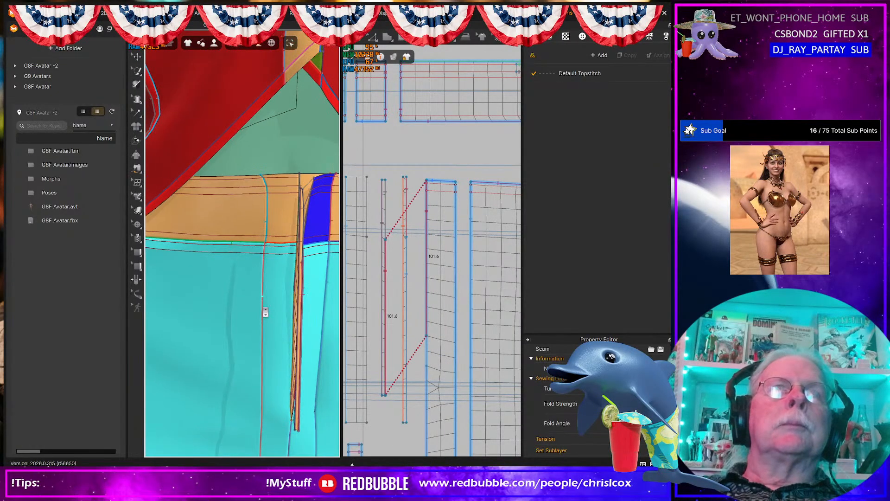
key(space)
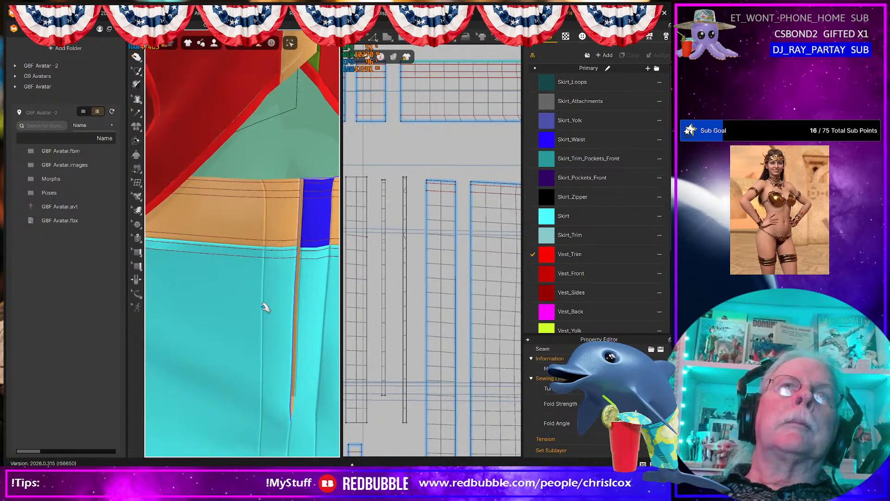
right_drag(294, 296, 210, 270)
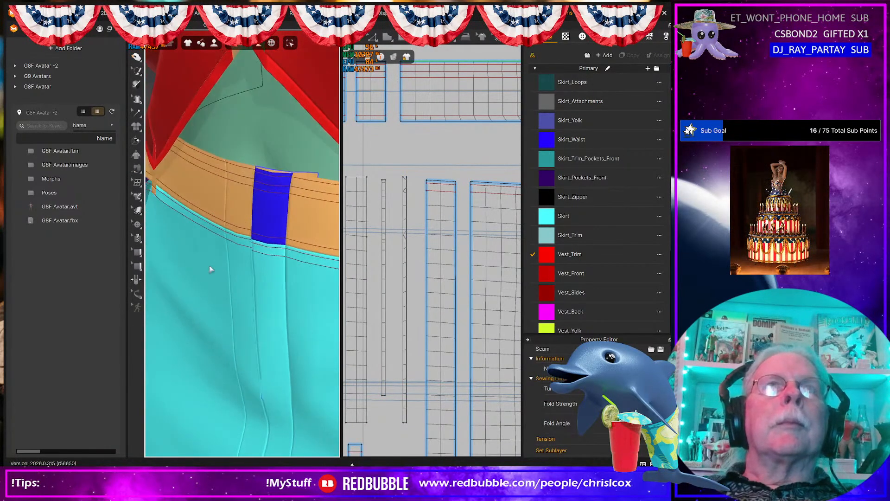
click(272, 199)
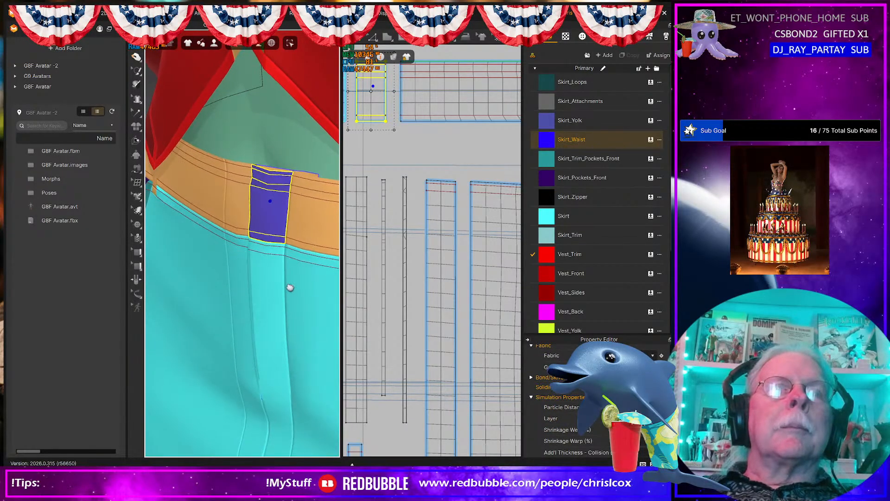
middle_drag(289, 288, 294, 126)
scroll(304, 234, up, 2)
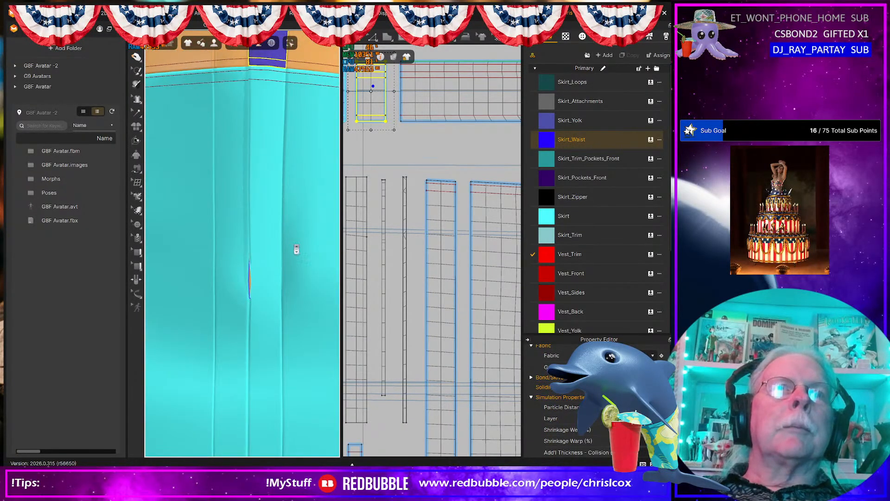
scroll(296, 249, down, 5)
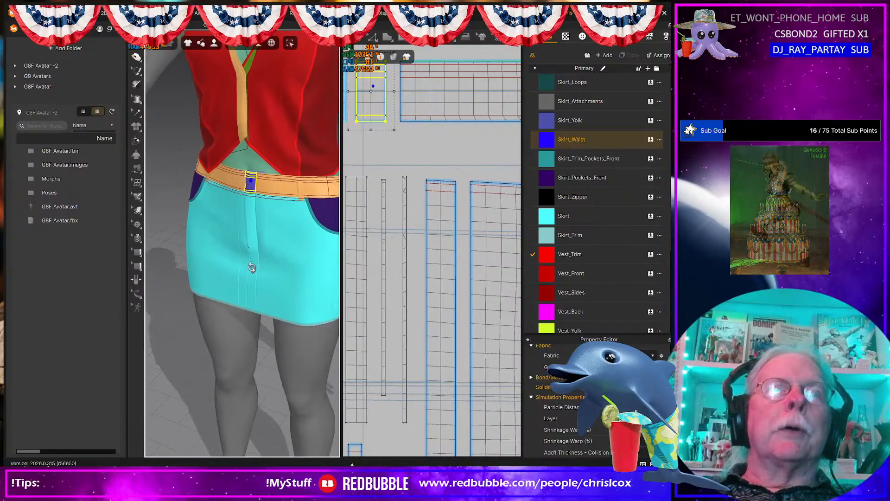
- Tug the Vest_Sides, Vest_Trim and Vest_Front panels and the skirt front in 3D so they settle over the waistband
right_drag(252, 267, 254, 221)
click(286, 150)
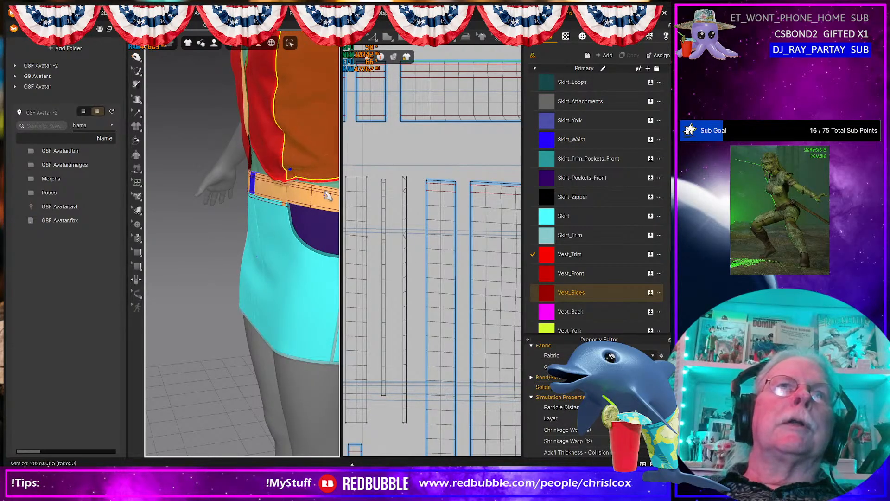
click(275, 185)
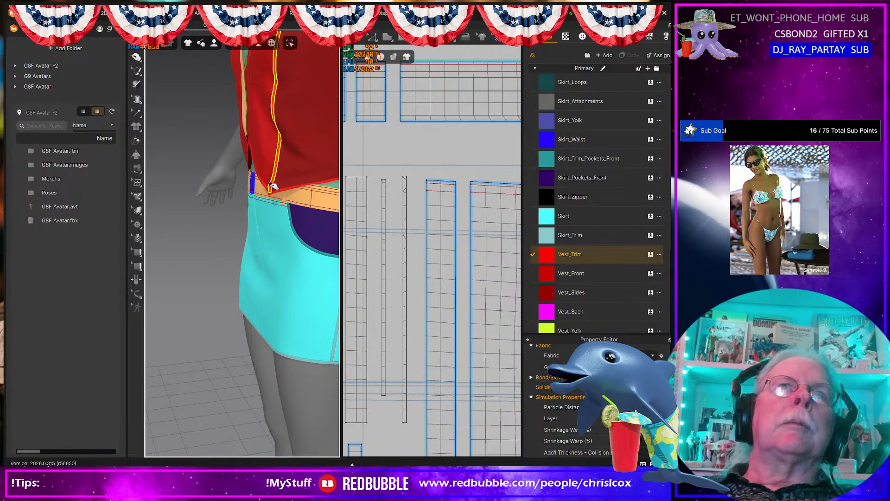
right_drag(263, 226, 198, 166)
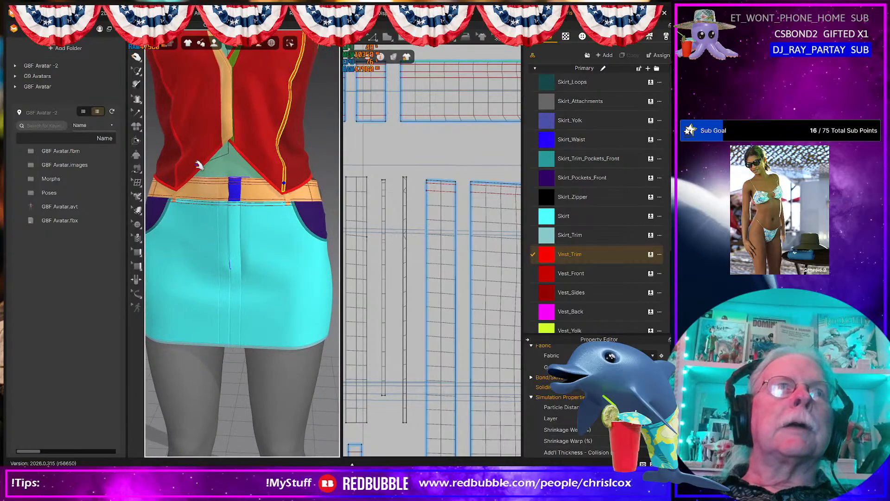
click(180, 163)
scroll(240, 203, down, 5)
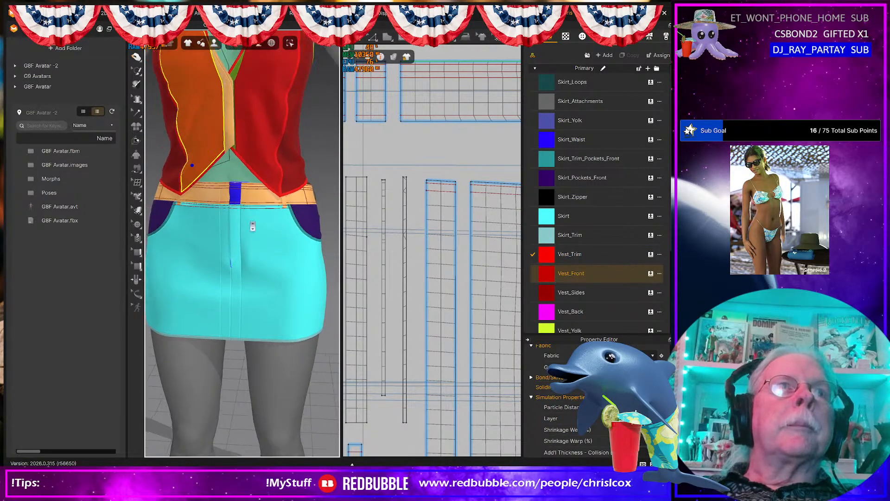
mouse_move(259, 218)
right_down()
mouse_move(334, 218)
mouse_move(278, 167)
mouse_move(265, 225)
mouse_move(288, 227)
mouse_move(257, 232)
right_up()
click(253, 242)
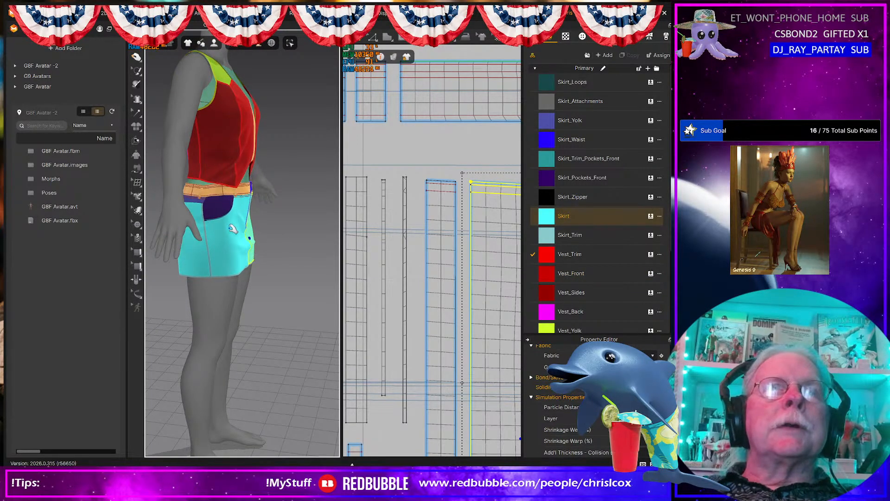
- Tug the back of the waistband in 3D at several points so that it settles around the waist
click(233, 243)
right_drag(233, 243, 183, 194)
click(176, 182)
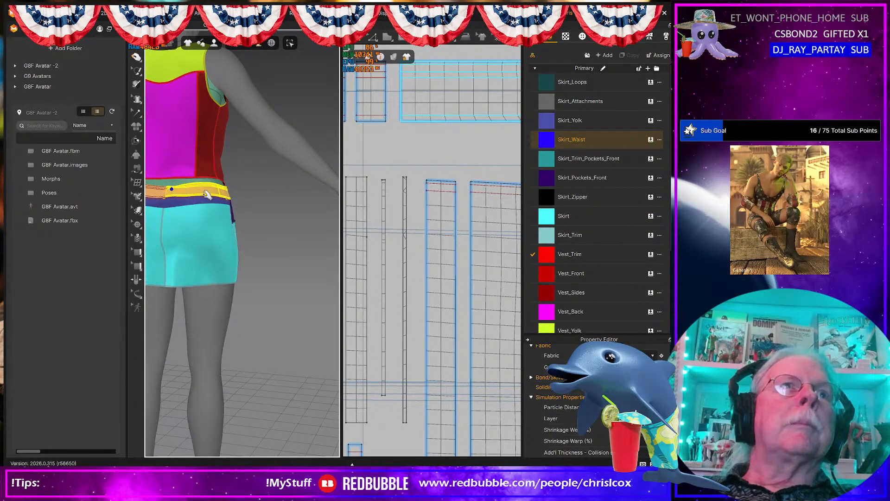
click(157, 181)
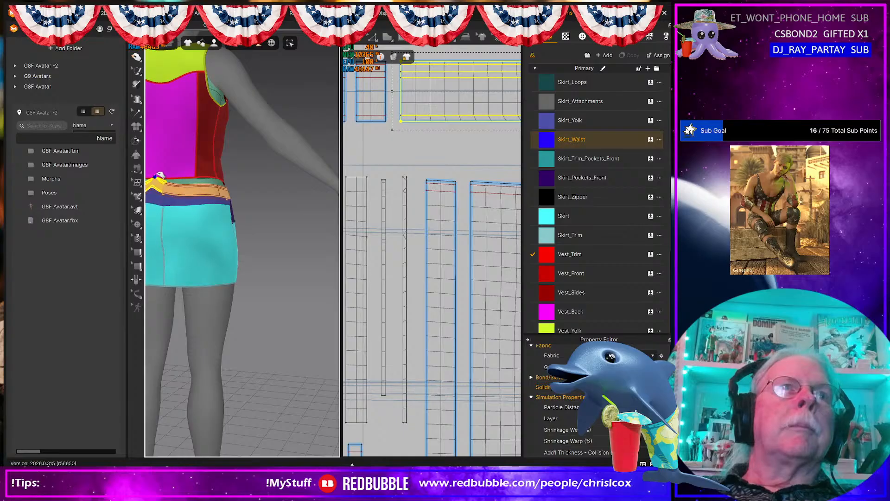
click(189, 184)
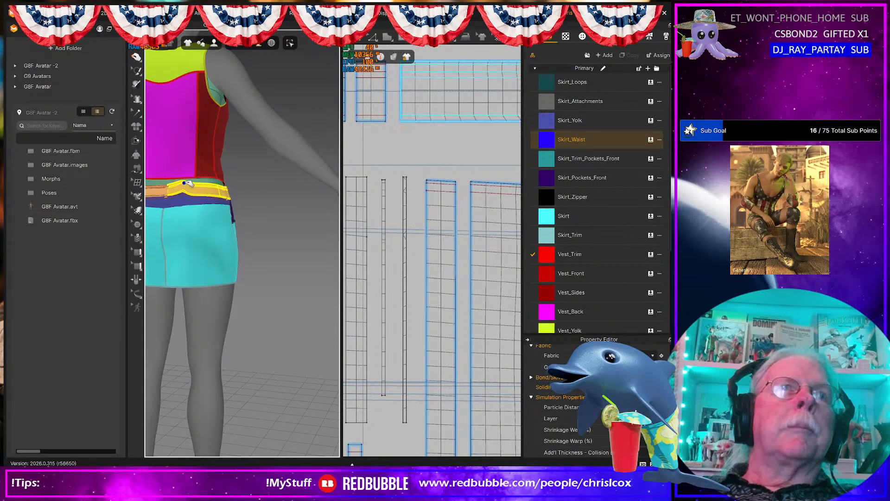
- Examine the fit of the skirt and waistband from the front, side and back, and the waistband pieces in the pattern layout
right_drag(230, 244, 91, 250)
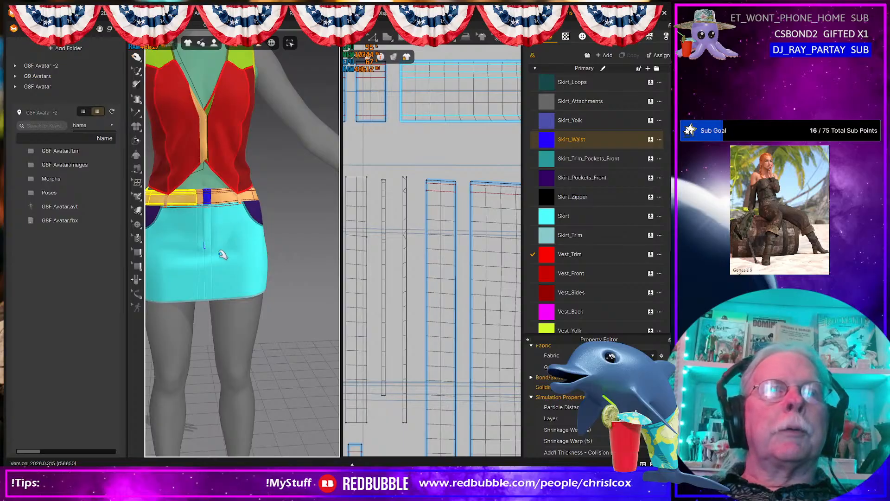
right_drag(234, 258, 255, 226)
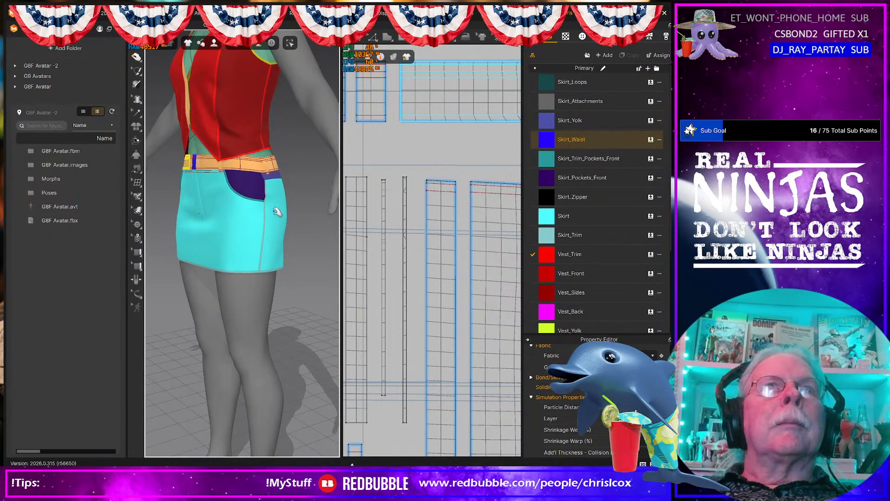
right_drag(279, 213, 297, 206)
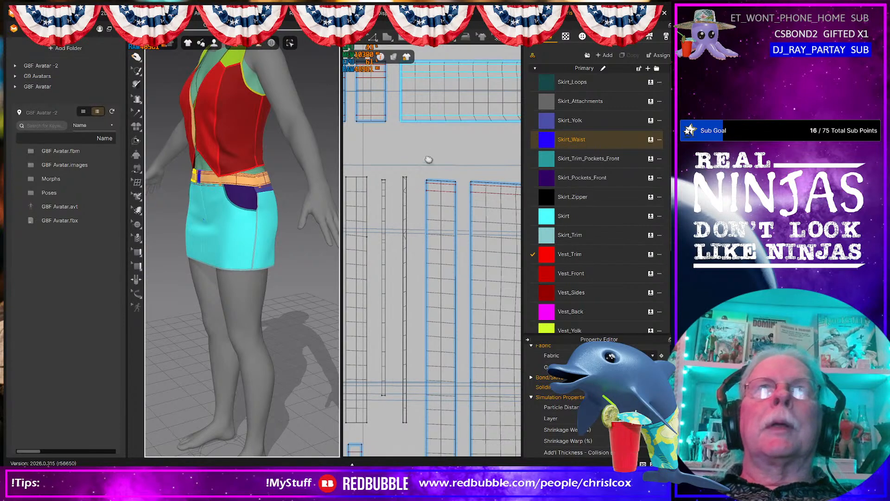
middle_drag(429, 159, 530, 199)
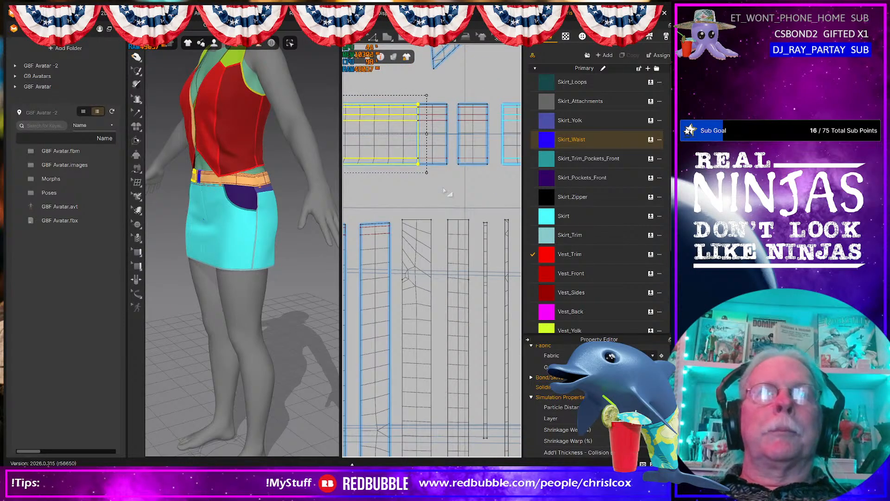
scroll(446, 191, down, 4)
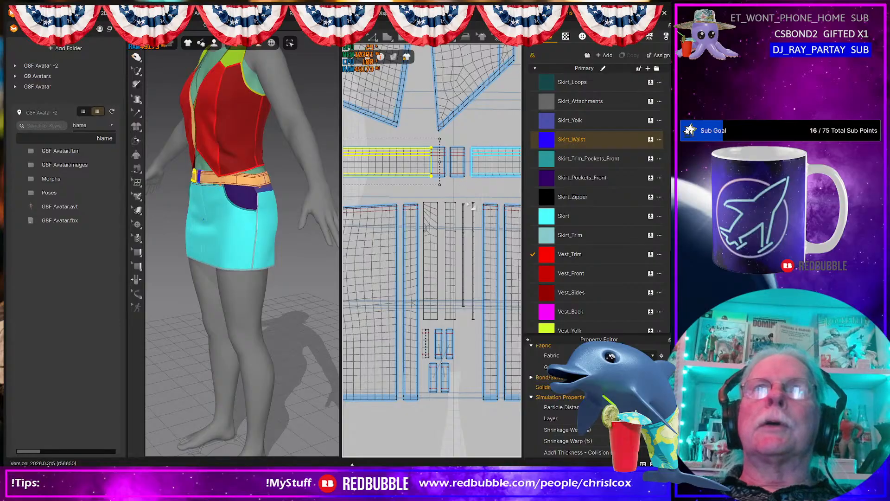
mouse_move(468, 203)
middle_down()
mouse_move(517, 241)
mouse_move(574, 221)
middle_up()
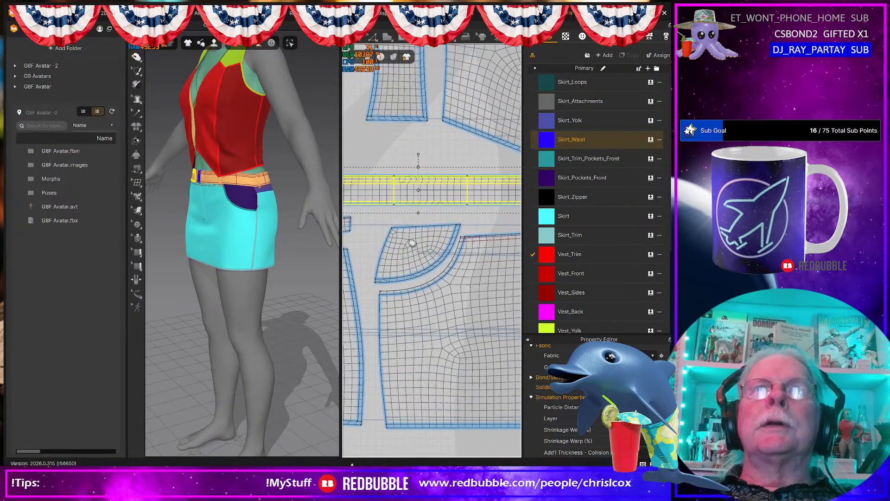
middle_drag(413, 243, 497, 229)
scroll(496, 229, down, 1)
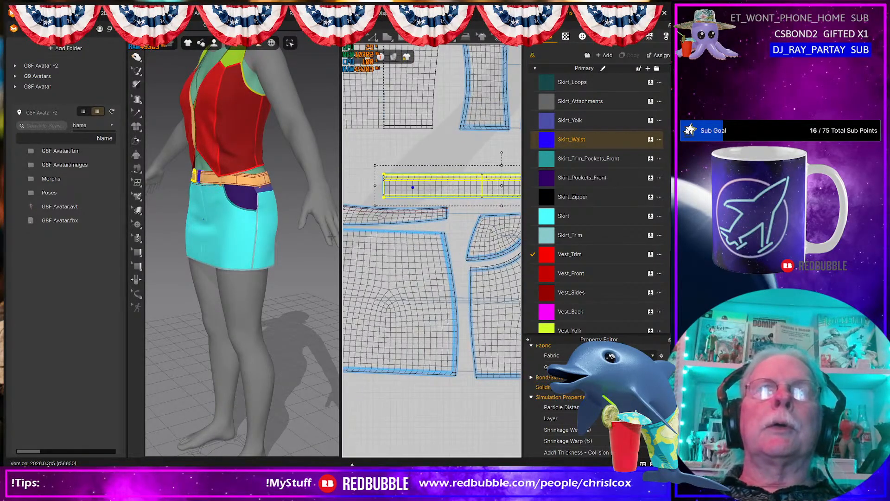
scroll(253, 228, up, 5)
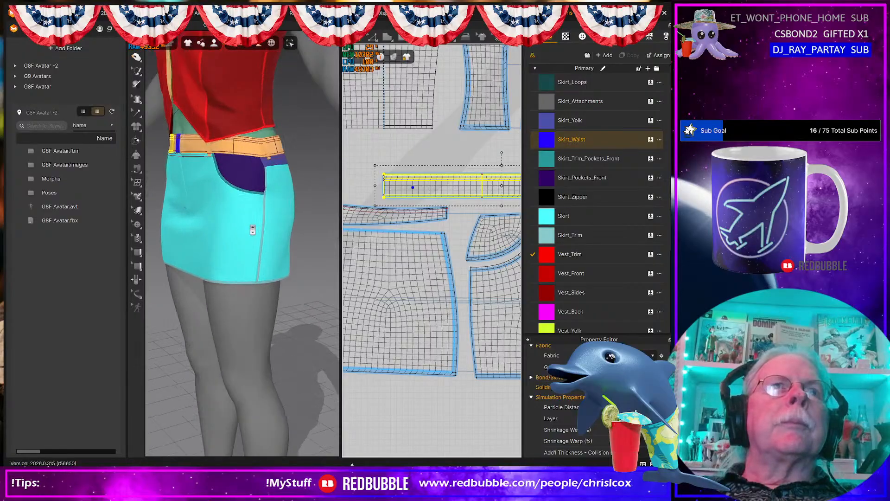
right_drag(243, 186, 203, 162)
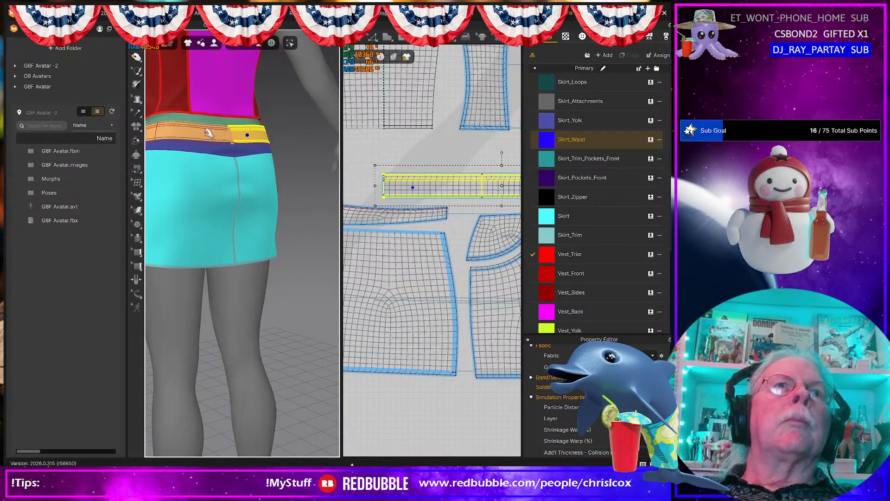
- Tug the back of the Skirt_Waist band upward and pull on the back skirt panel in 3D to settle them
drag(209, 134, 212, 45)
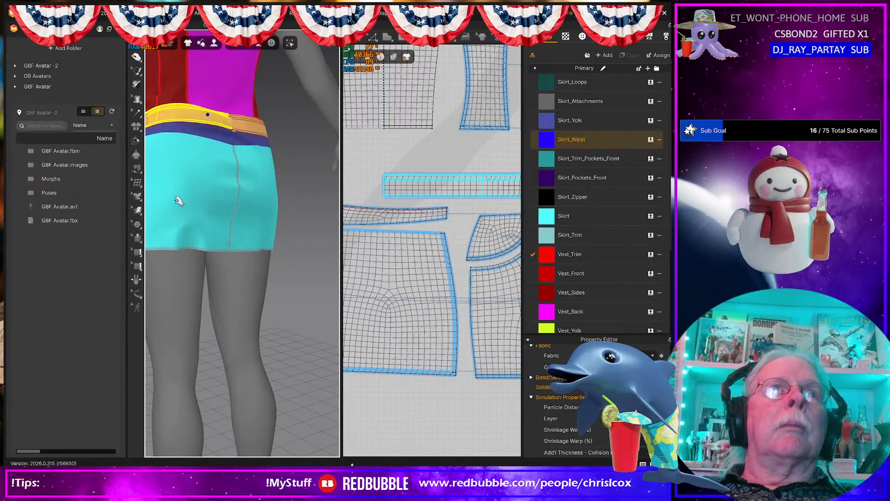
click(172, 238)
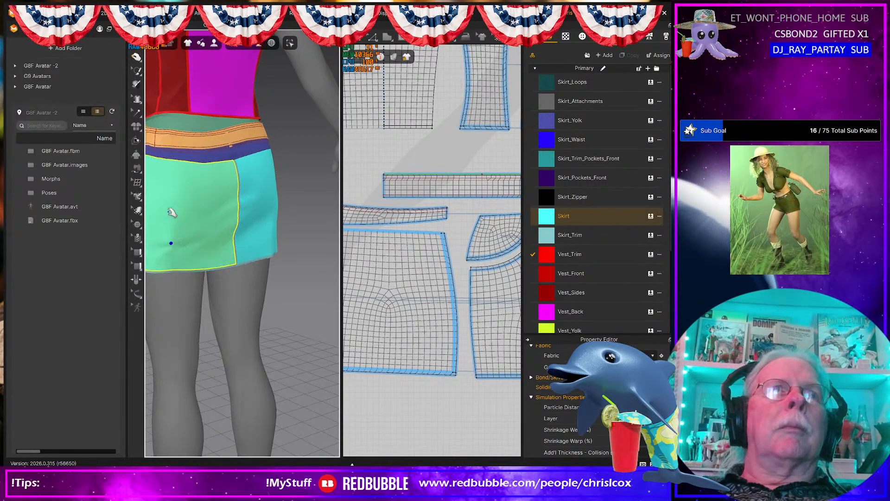
drag(177, 132, 178, 113)
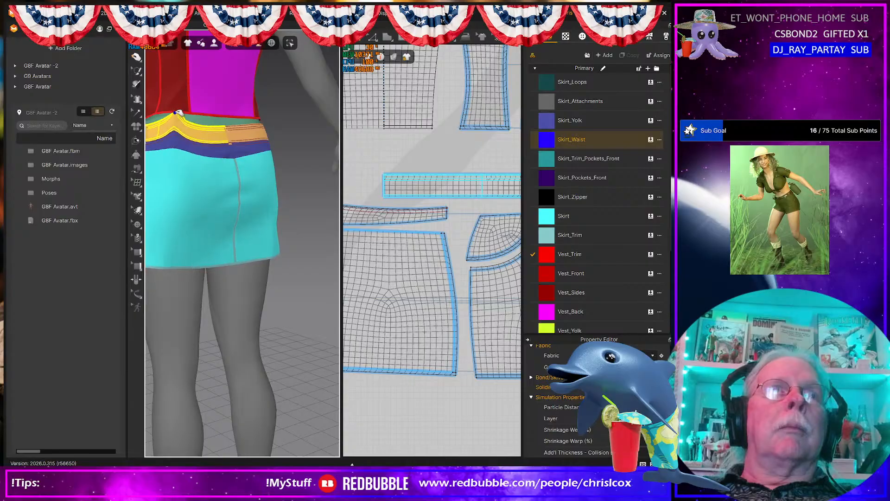
- Tug both front Skirt panels in 3D so they hang evenly on either side of the zipper opening
right_drag(252, 172, 239, 252)
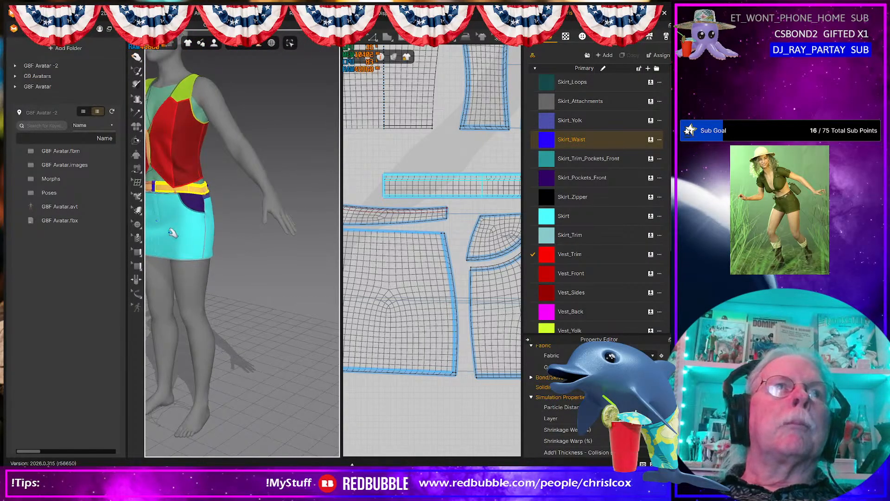
drag(168, 218, 187, 247)
right_drag(199, 257, 325, 238)
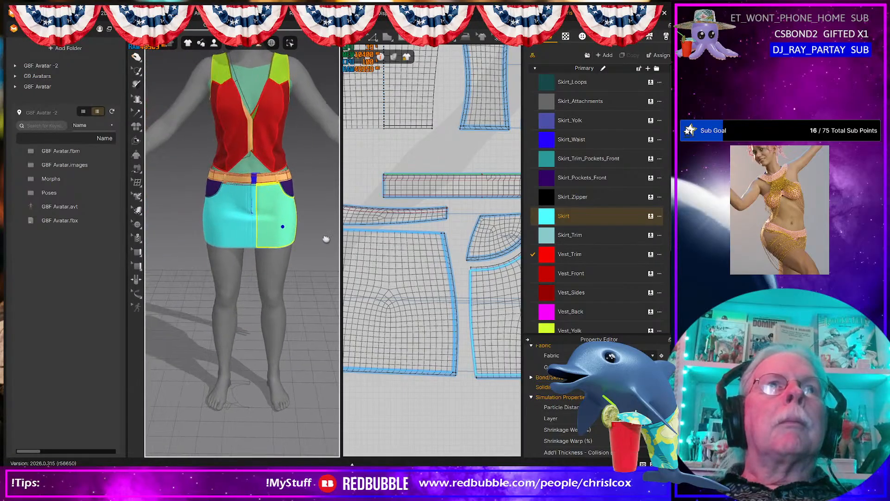
scroll(310, 245, up, 3)
click(241, 213)
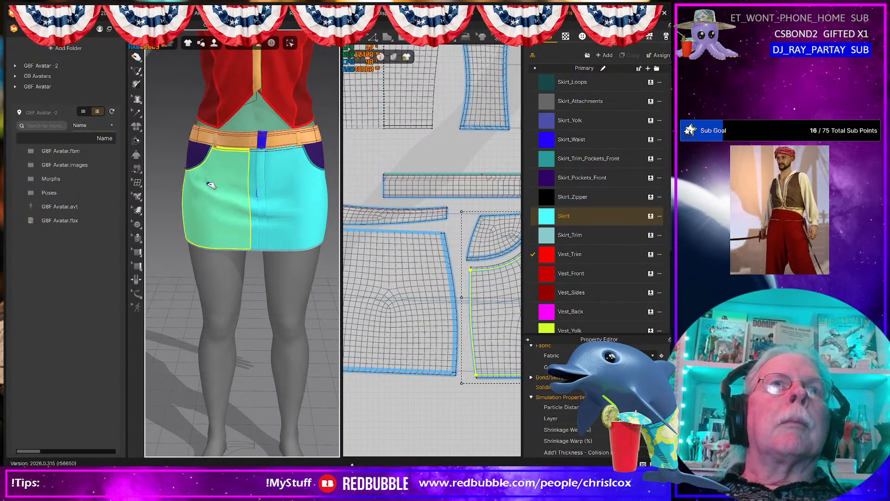
drag(216, 179, 253, 215)
right_drag(254, 216, 209, 149)
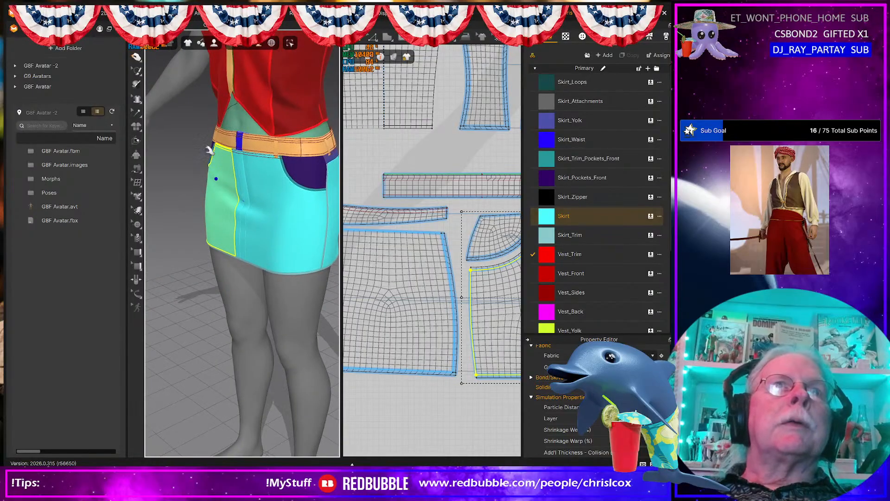
- Tug the lower edges of the Vest_Front and Vest_Sides panels over the waistband in 3D, and save the project
click(218, 119)
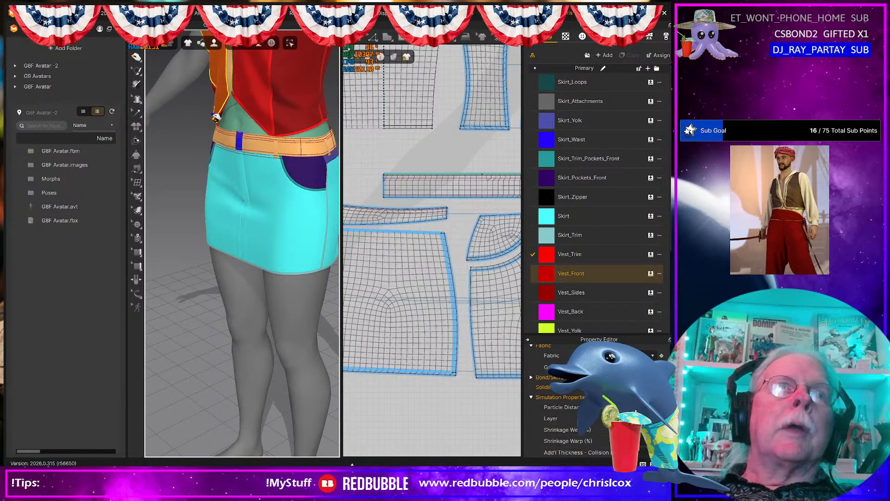
right_drag(272, 200, 244, 163)
click(232, 128)
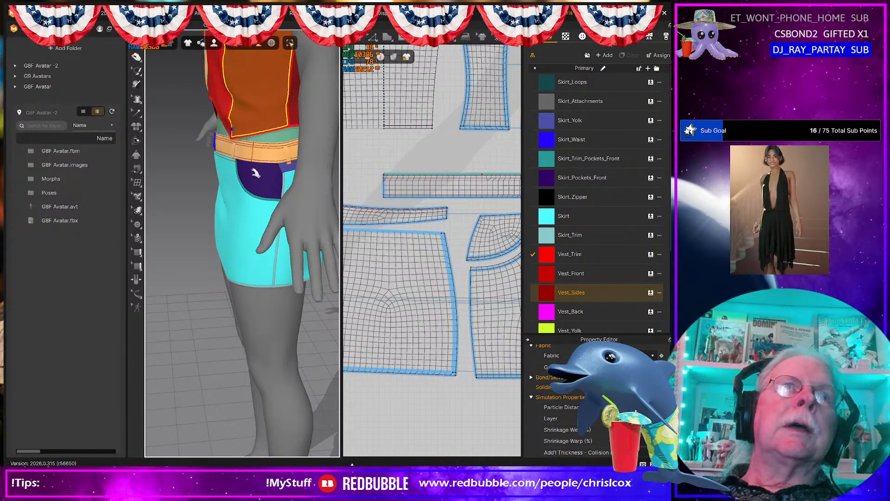
right_drag(254, 178, 287, 224)
scroll(287, 224, down, 5)
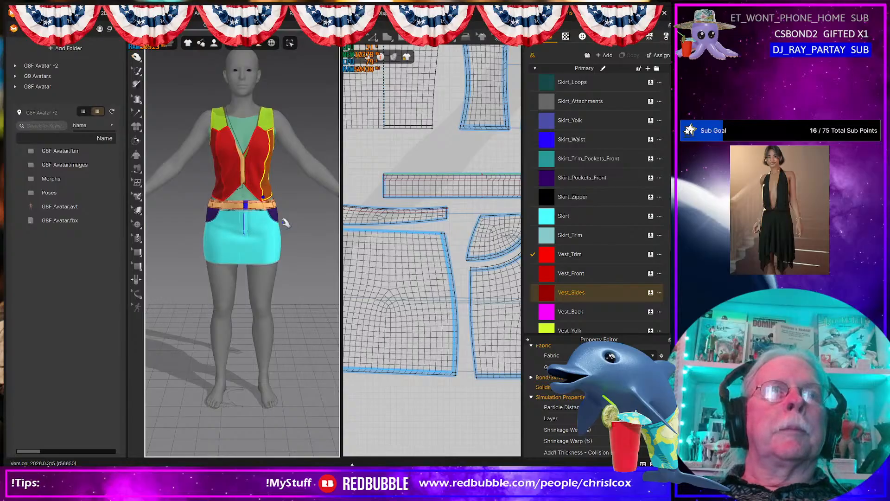
key(ctrl+s)
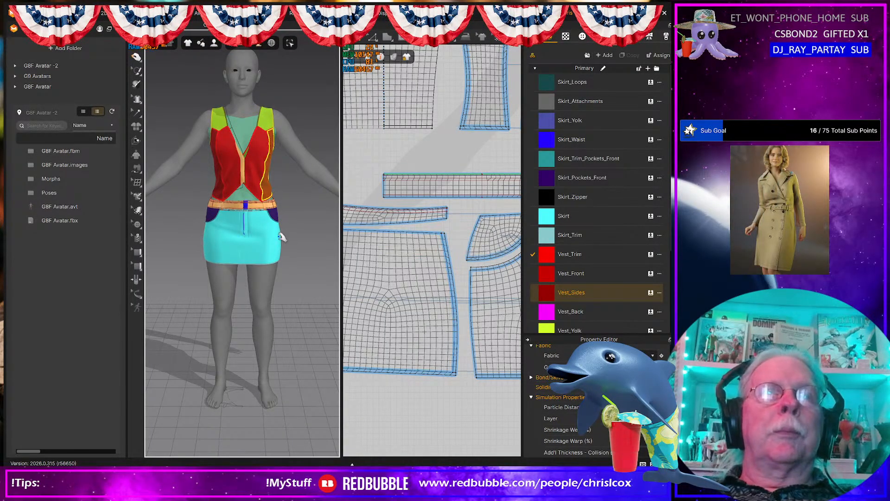
- Examine the vest, waistband and skirt on the avatar from the front, both close up and at full length
right_drag(195, 238, 281, 232)
scroll(278, 199, up, 3)
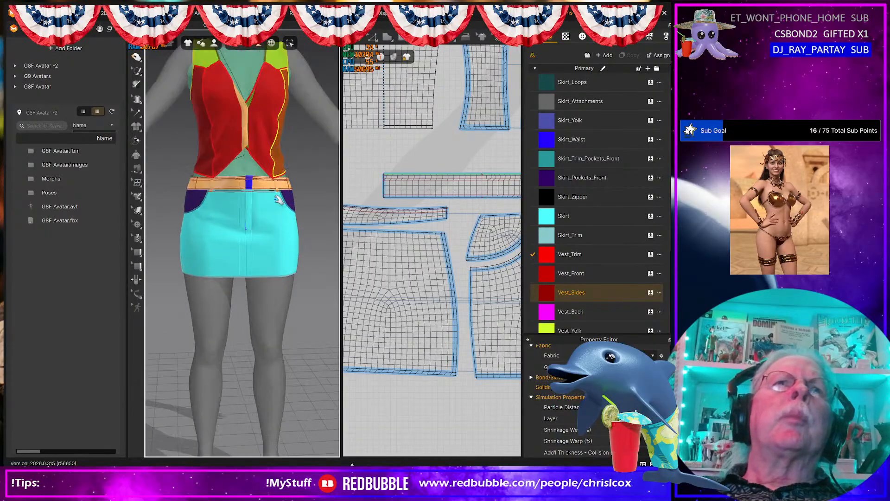
scroll(278, 199, up, 3)
middle_drag(276, 113, 254, 300)
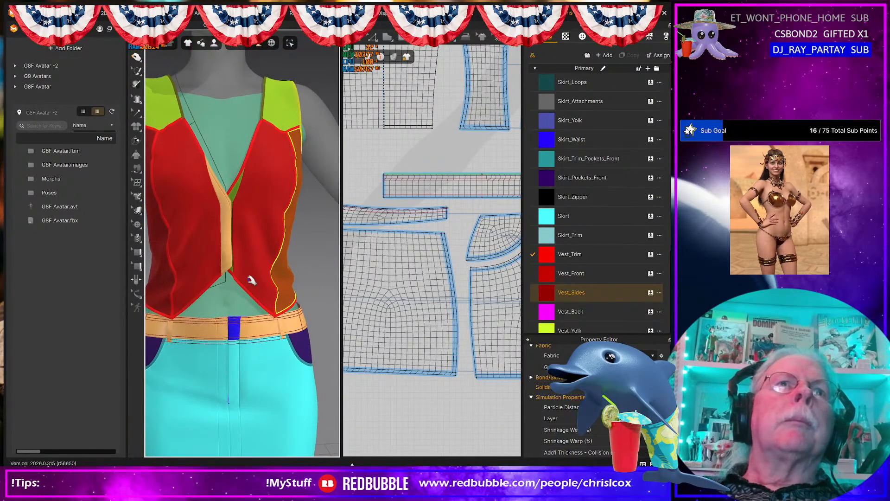
scroll(246, 232, up, 2)
scroll(236, 193, down, 2)
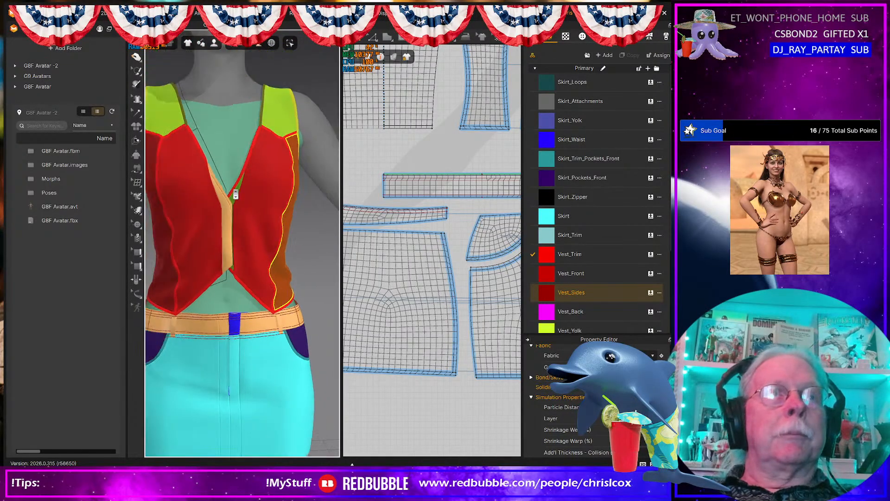
scroll(236, 192, down, 4)
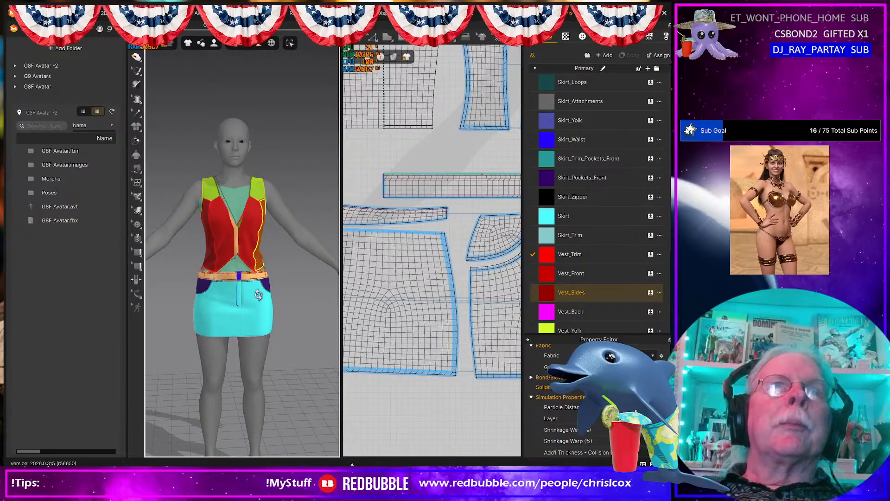
right_drag(258, 295, 253, 300)
- Open the UV Editor, reset the UVs to the 2D arrangement, and fit all UVs to 0-1 with a relative UV coordinate margin of 0.010
scroll(414, 313, down, 7)
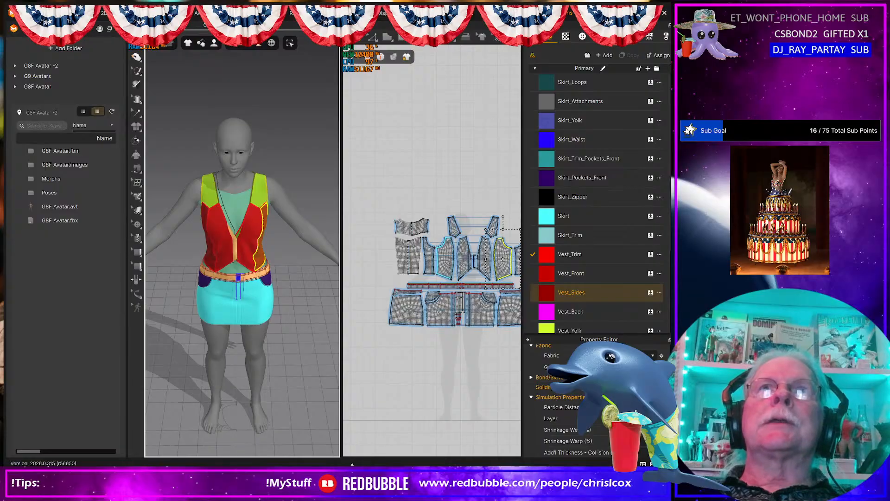
click(442, 25)
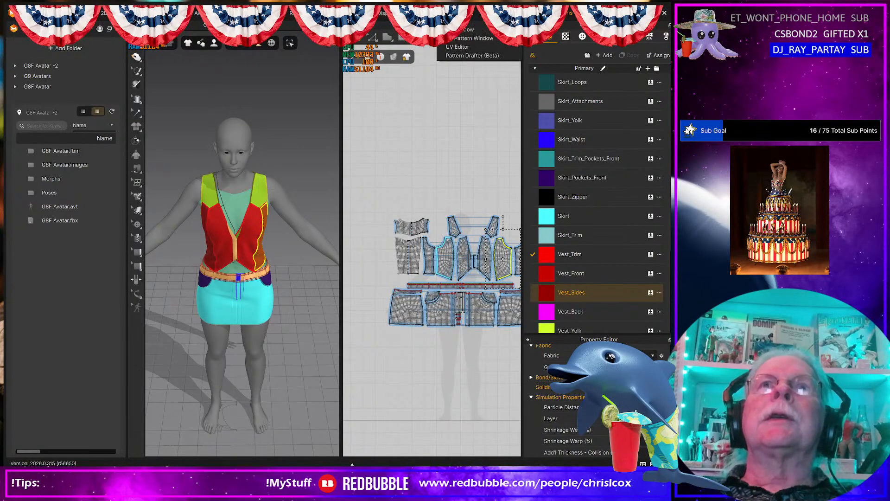
click(457, 48)
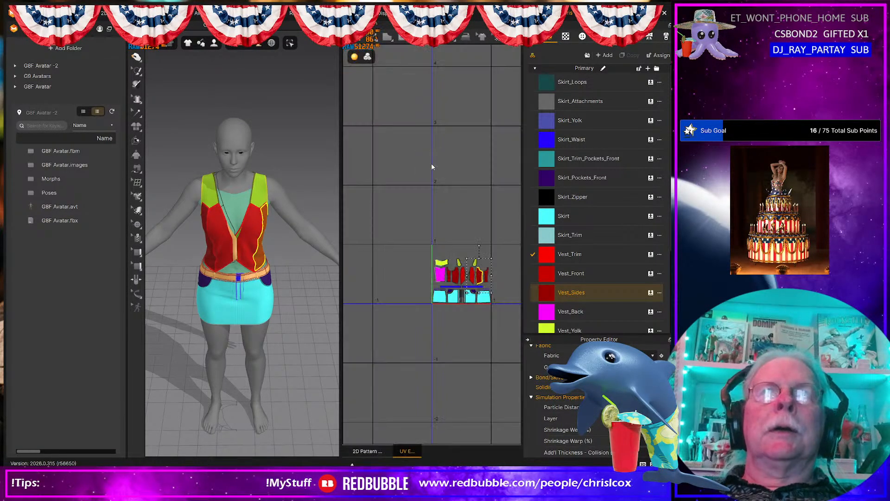
right_click(448, 356)
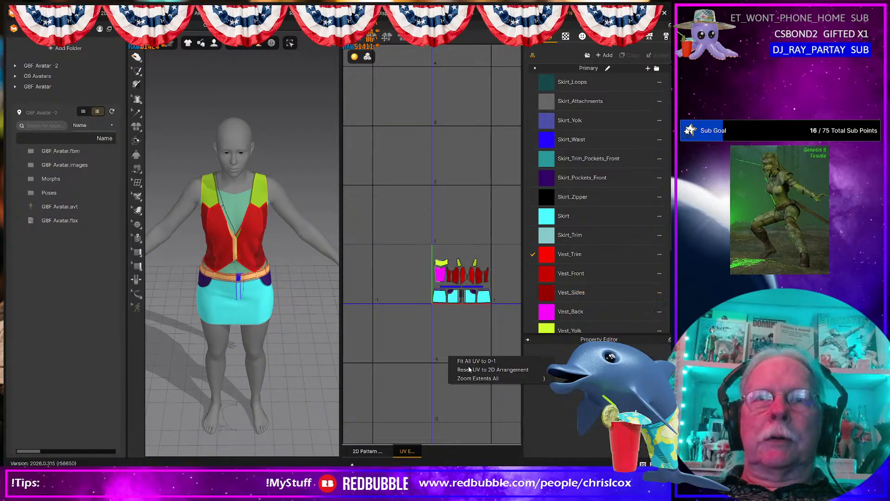
click(470, 371)
right_click(453, 368)
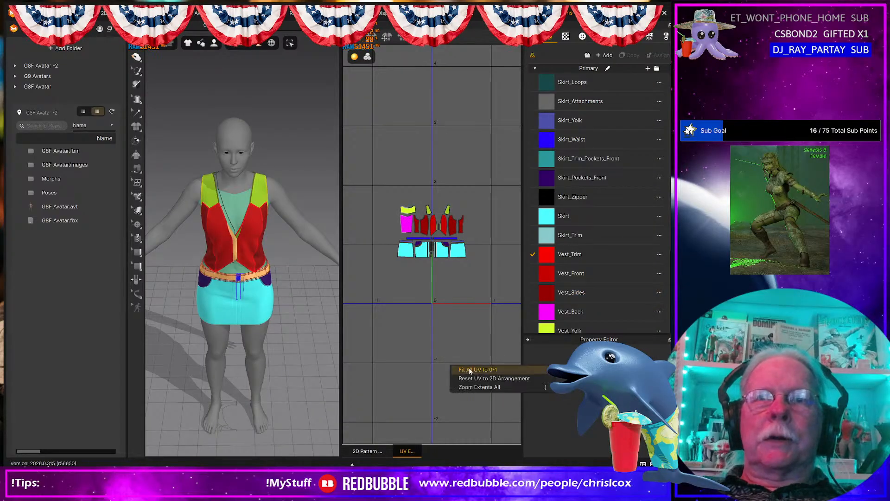
click(468, 380)
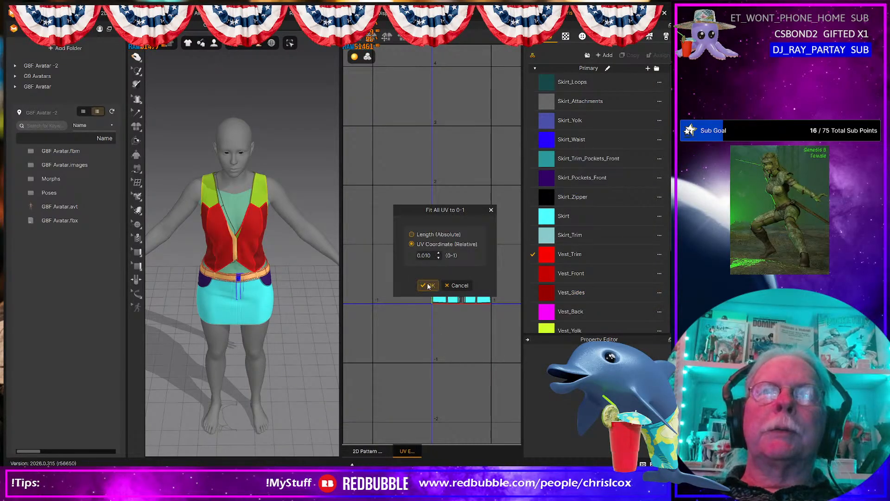
click(429, 286)
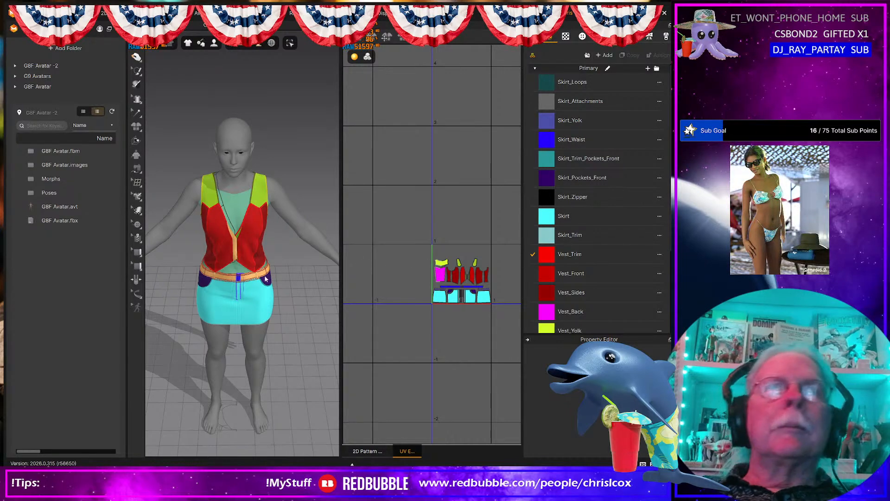
- Check the short Skirt_Waist piece at the front, and select all vest and skirt pattern pieces in the 2D pattern window
scroll(266, 279, up, 5)
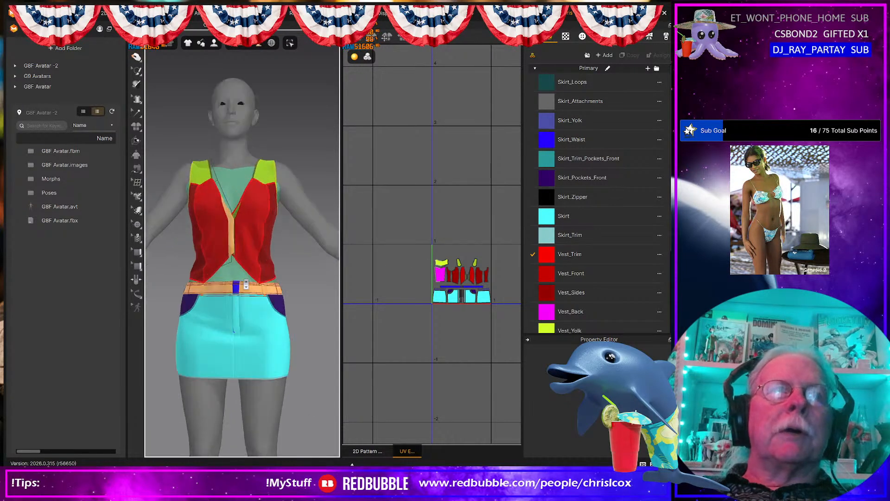
scroll(246, 285, up, 4)
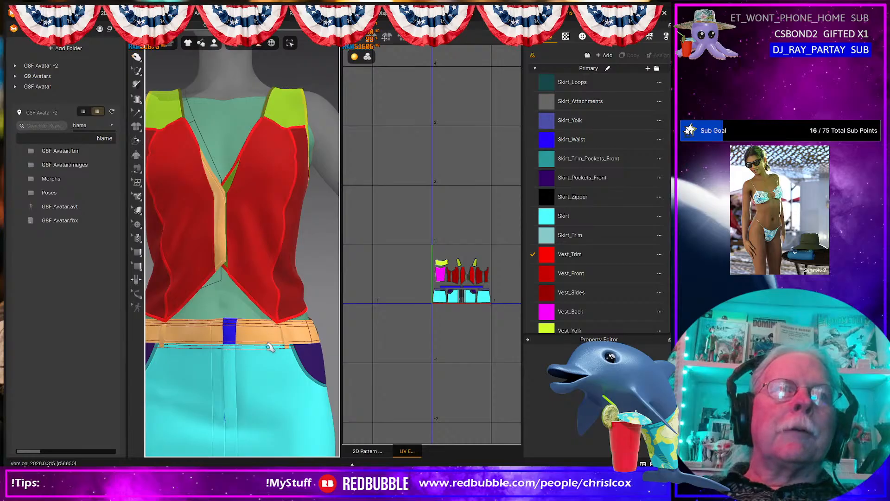
click(229, 332)
right_drag(264, 377, 281, 388)
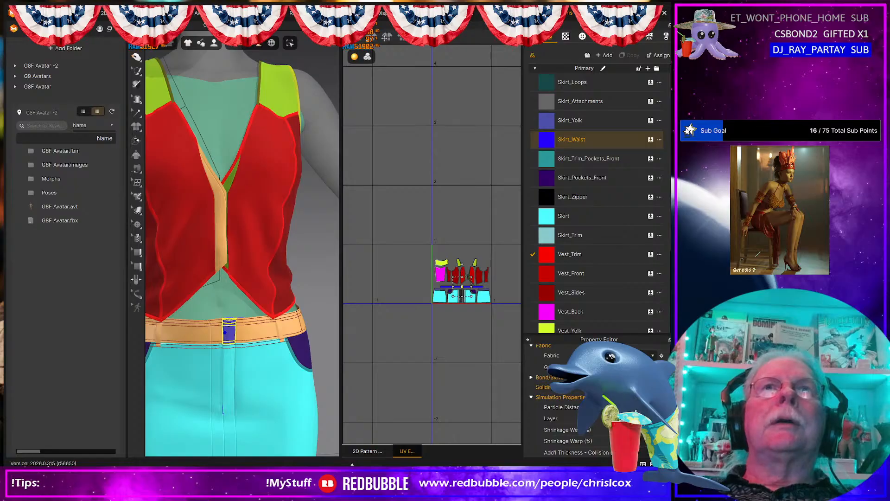
click(367, 452)
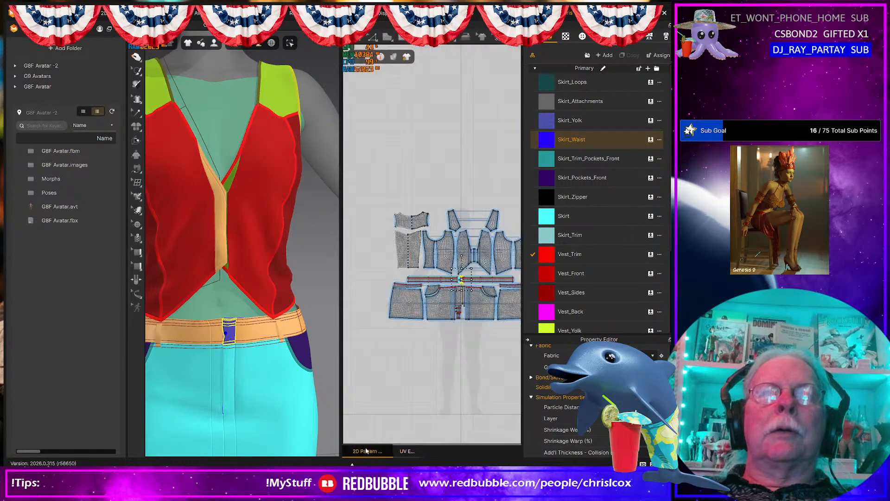
drag(372, 181, 557, 331)
middle_drag(436, 361, 411, 360)
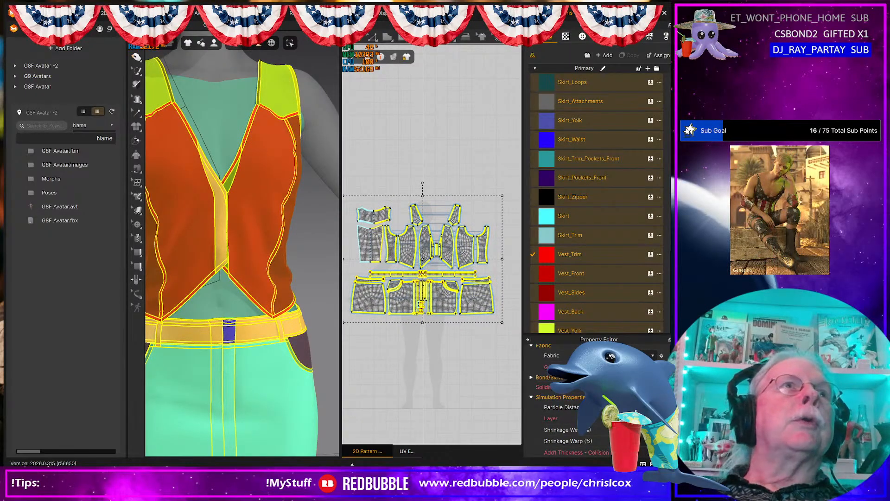
- Start an OBJ export of the selected patterns and open Projects > Cee Cee Basics > CeeCee 12 > WIP as the destination folder
click(16, 13)
mouse_move(76, 110)
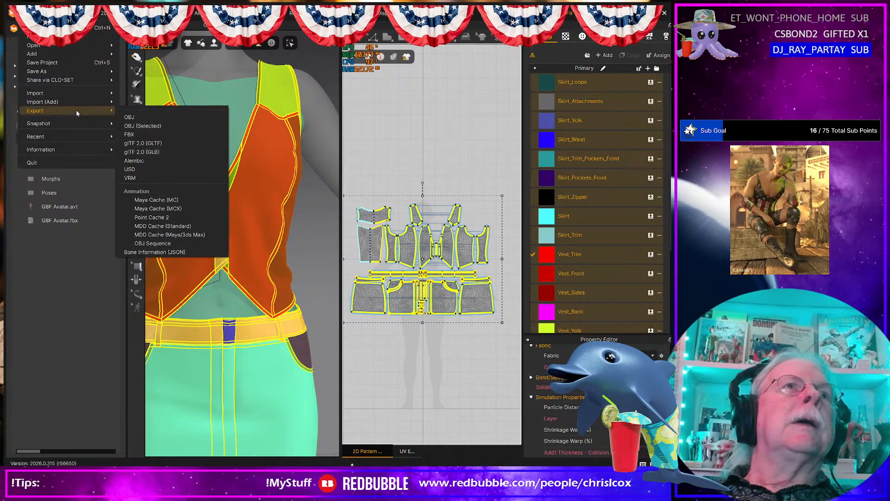
click(137, 126)
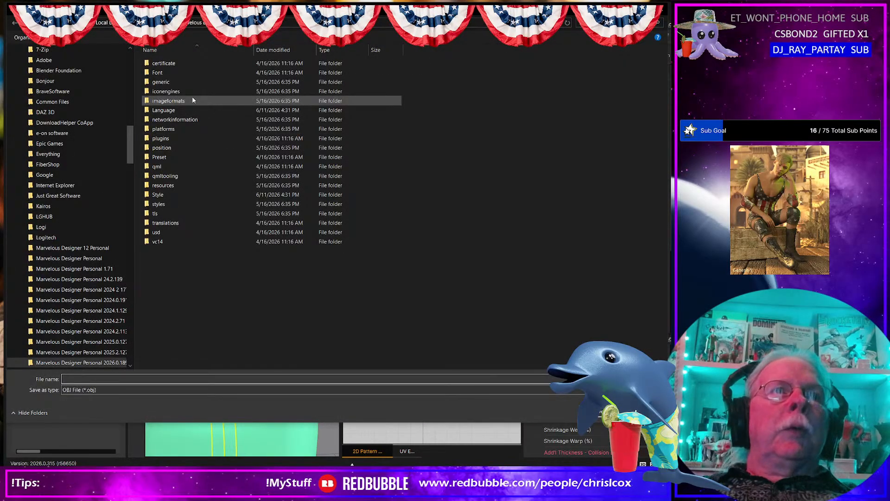
scroll(113, 66, up, 10)
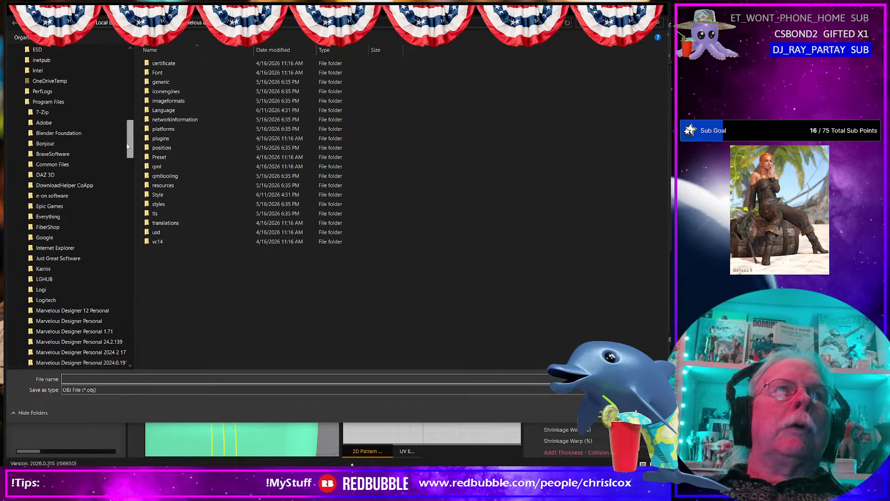
scroll(79, 157, down, 1)
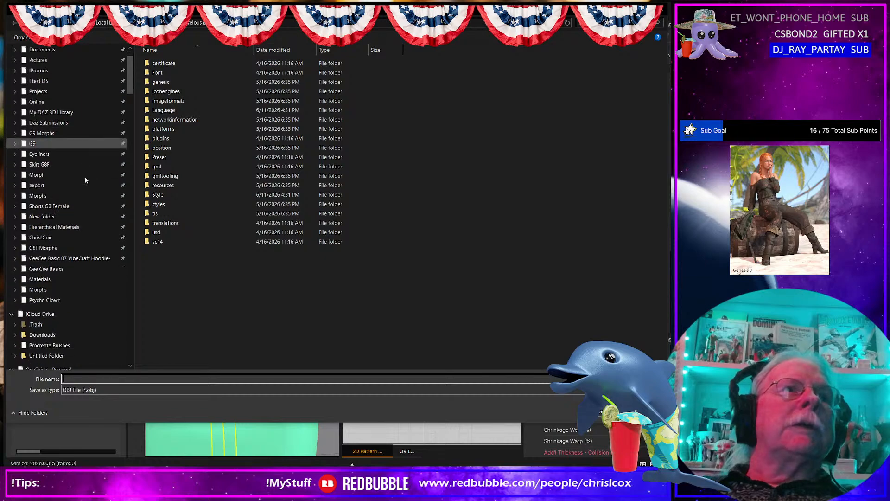
scroll(85, 180, up, 1)
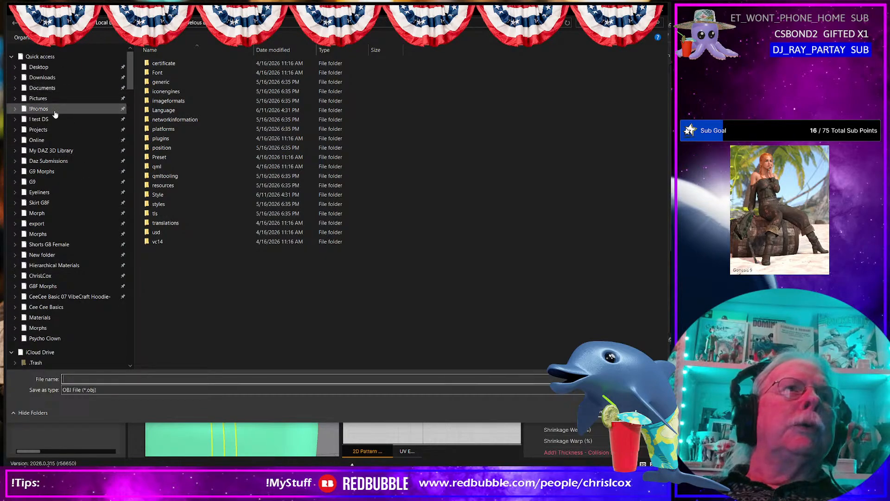
click(38, 130)
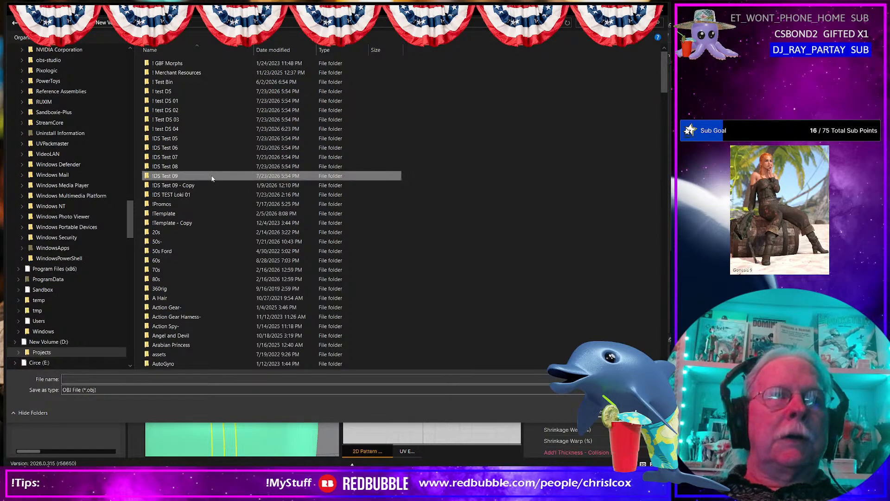
scroll(212, 175, down, 15)
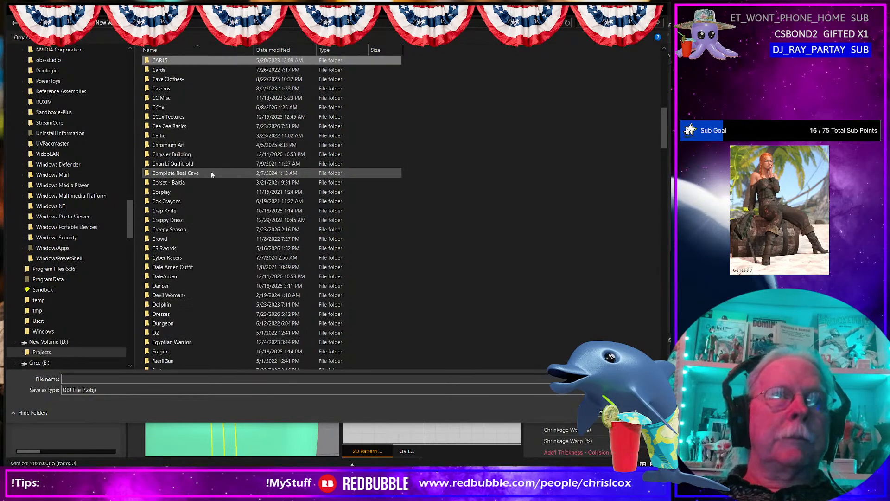
double_click(169, 126)
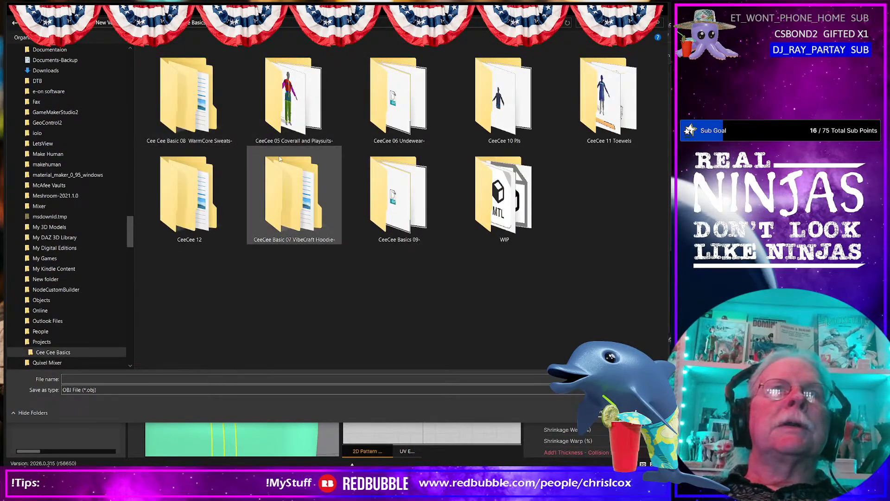
double_click(197, 211)
double_click(173, 65)
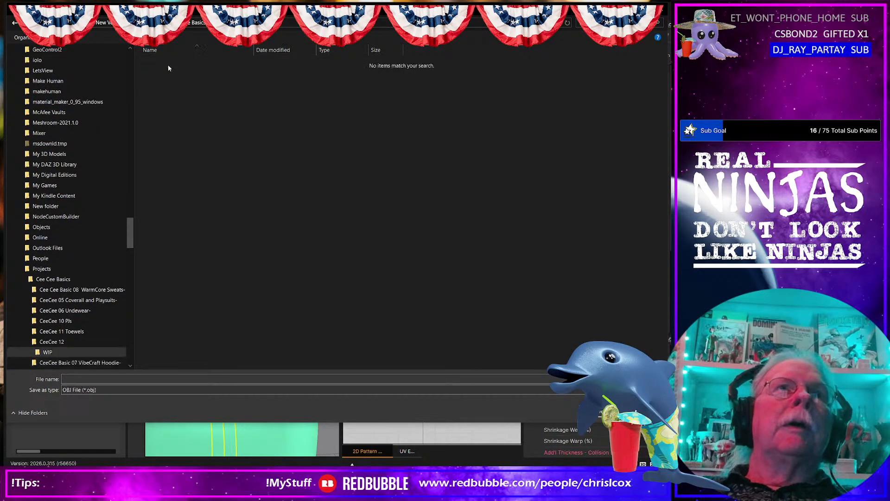
- Name the OBJ export file CC12 Jeans Outfit G9
click(155, 378)
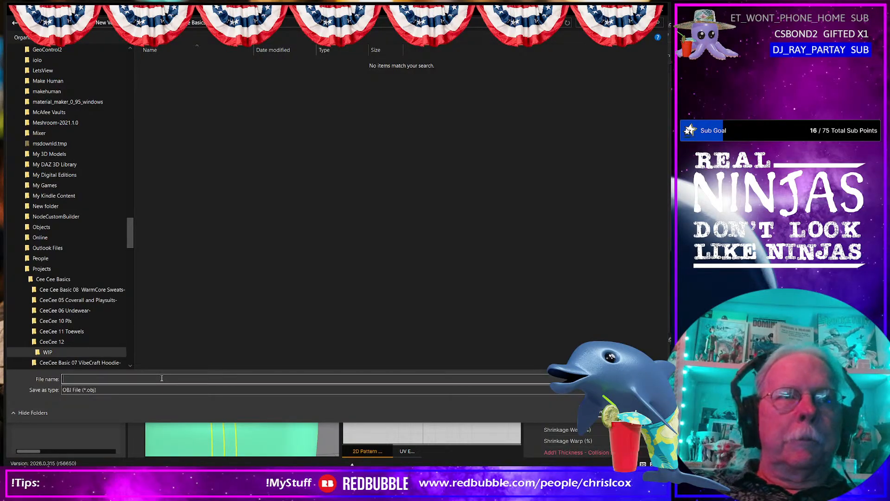
text(CC12 Jeans)
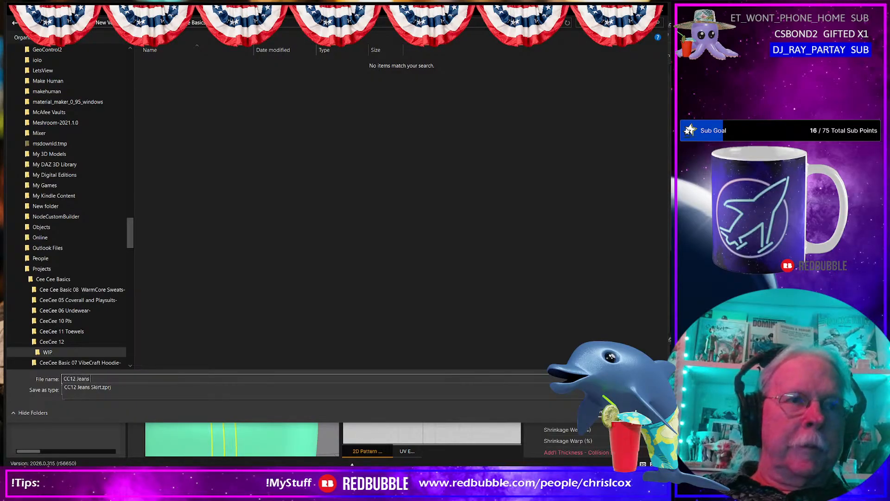
text(Skirt)
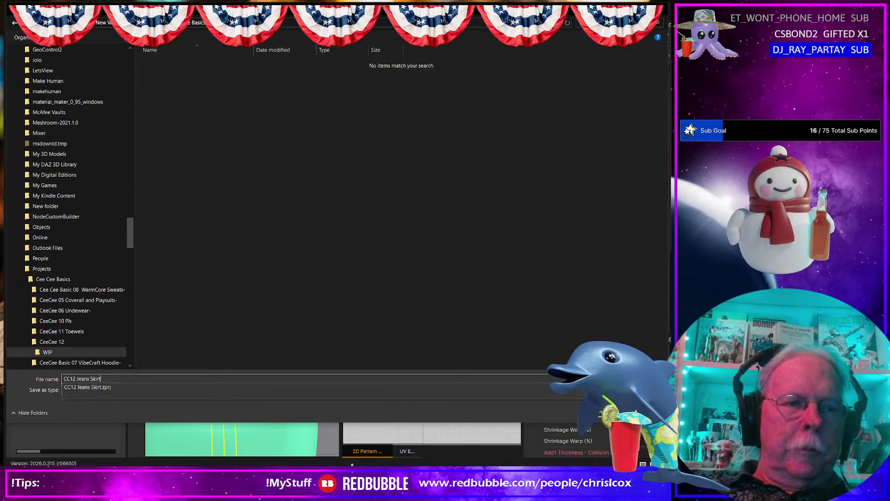
key(BackSpace)
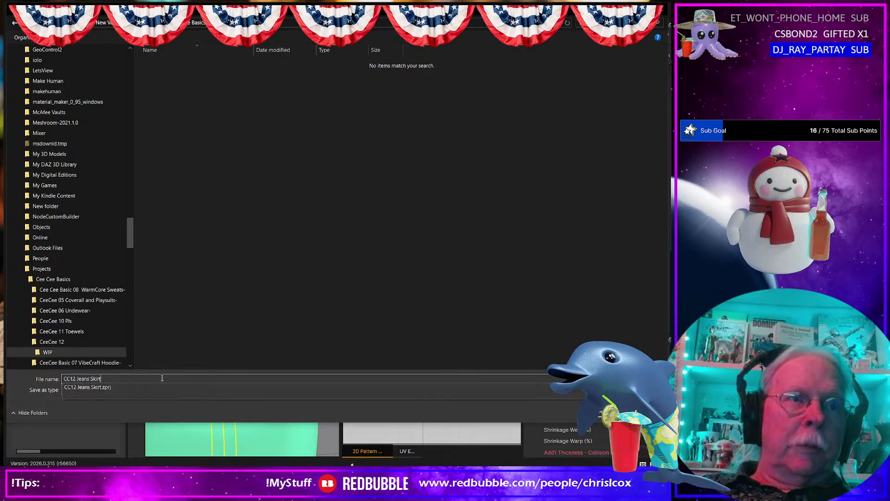
key(BackSpace)
key(BackSpace)
text(Ou)
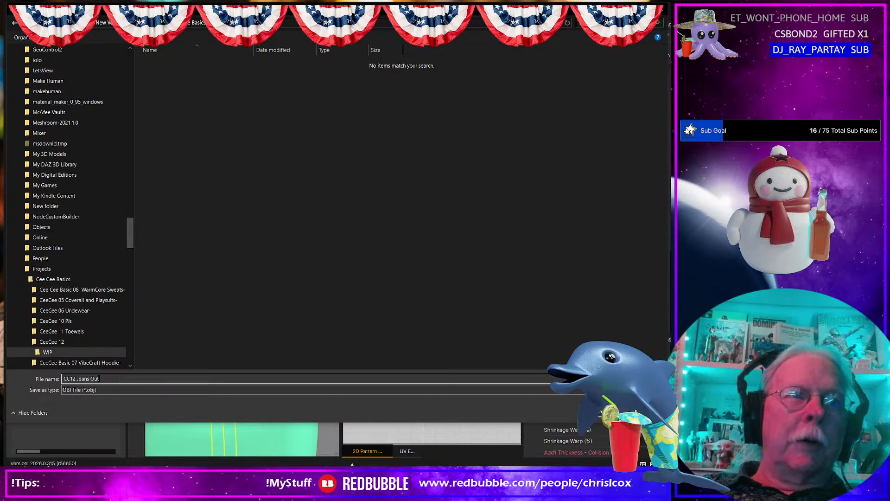
text(t)
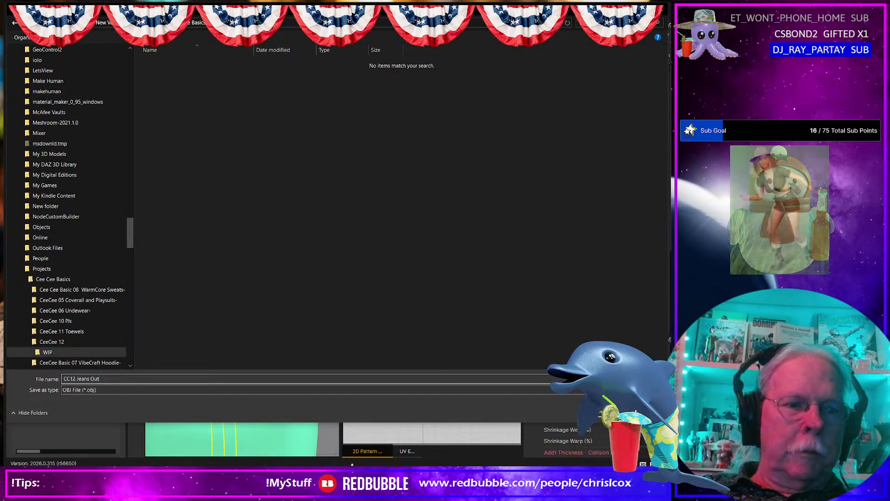
text(fit G9)
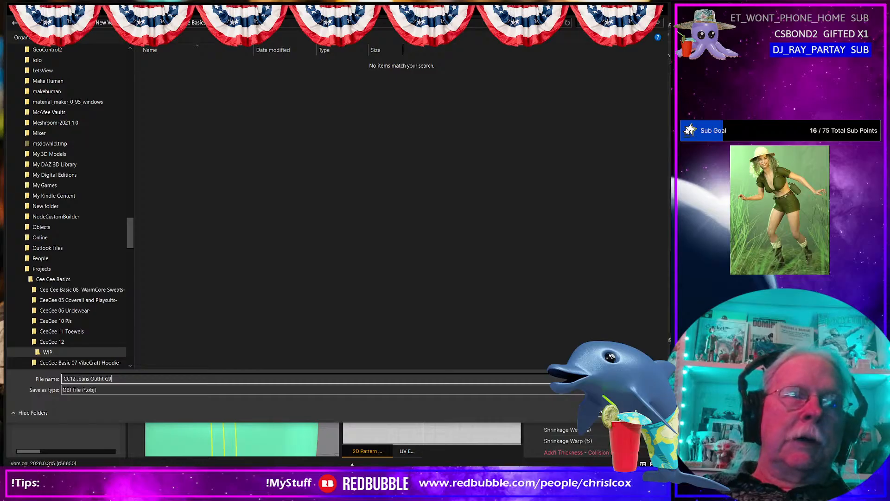
- Save the OBJ with Avatar excluded from the unified UV coordinates and run the export
key(Return)
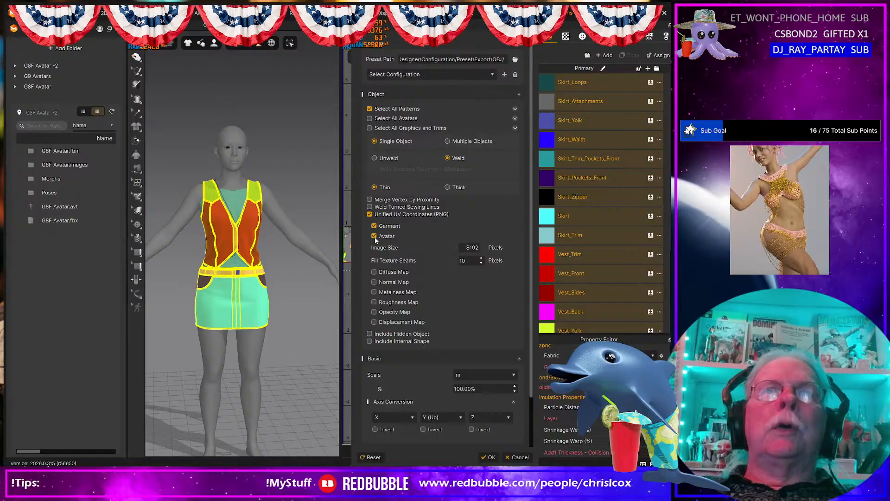
click(374, 236)
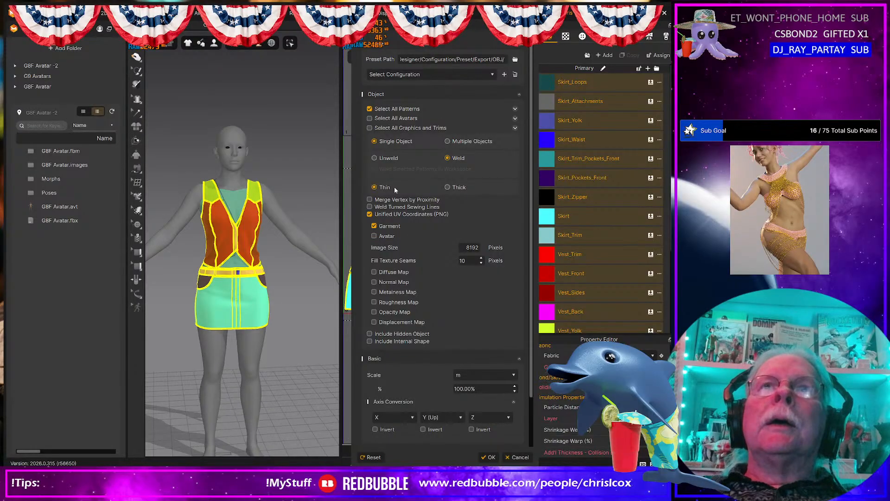
click(490, 457)
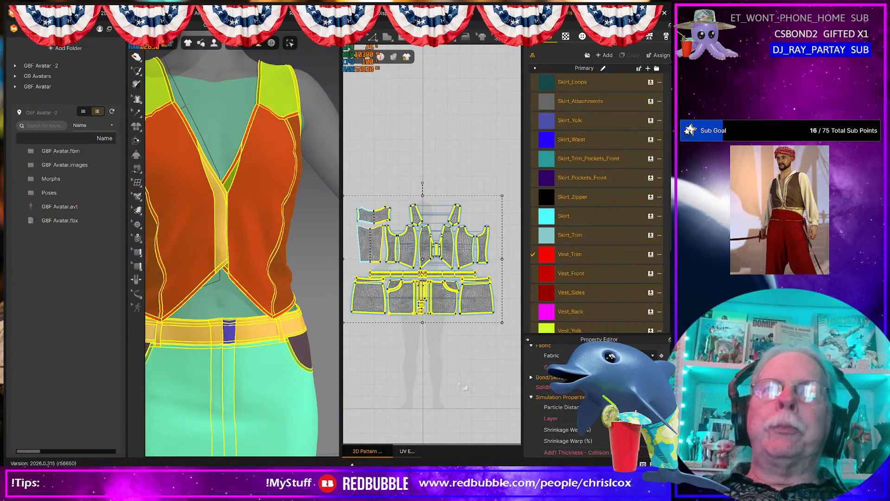
- Add G8F Shape 100.obj from the G9 Avatars folder to the workspace as a Morph Target for the avatar
scroll(250, 329, down, 2)
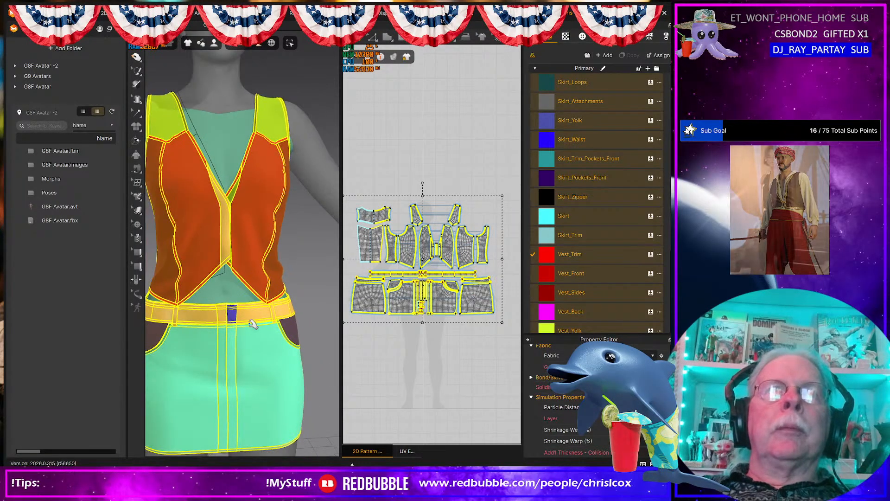
click(45, 77)
click(45, 77)
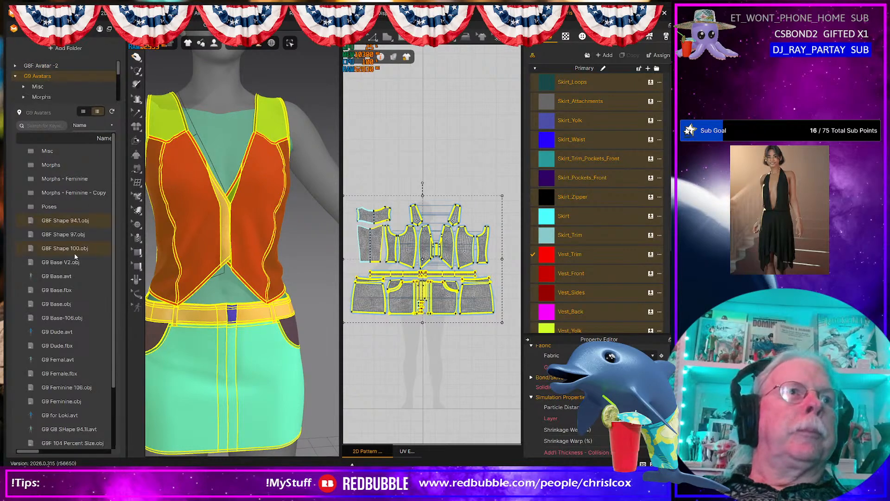
right_click(70, 250)
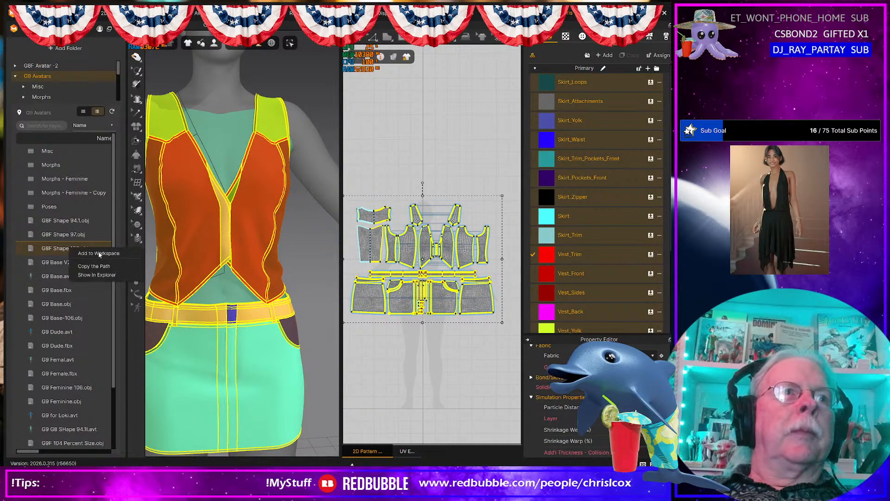
click(110, 254)
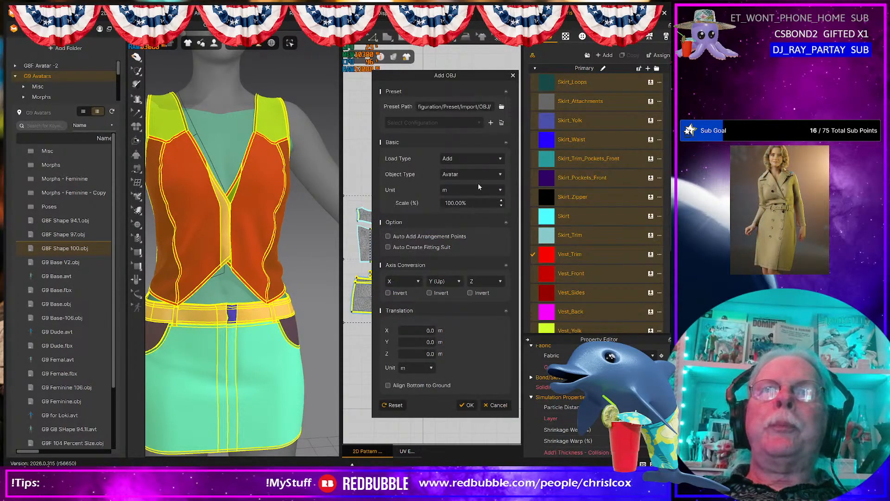
click(477, 176)
click(469, 209)
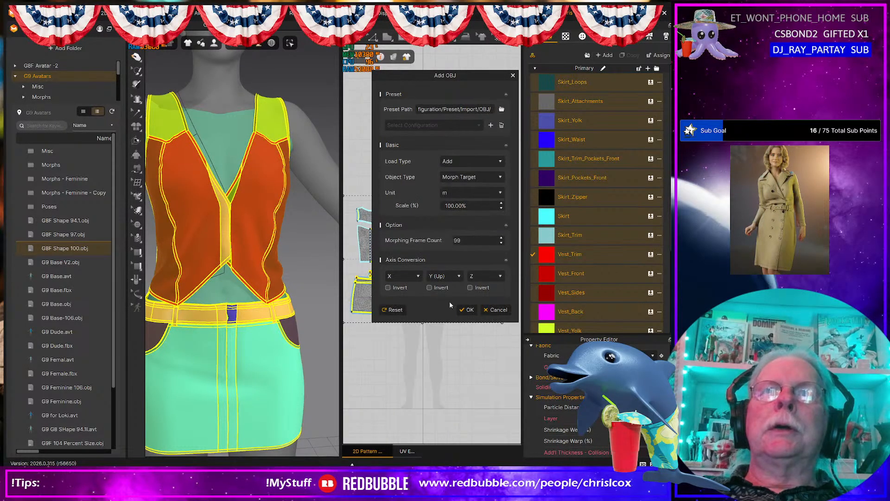
click(469, 310)
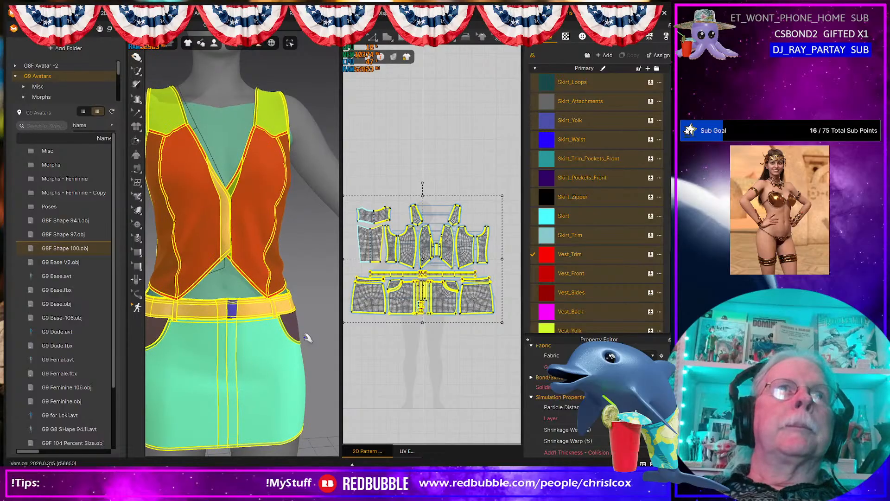
- Simulate the vest and skirt on the morphed avatar and check the fit from the front and at an angle
click(139, 47)
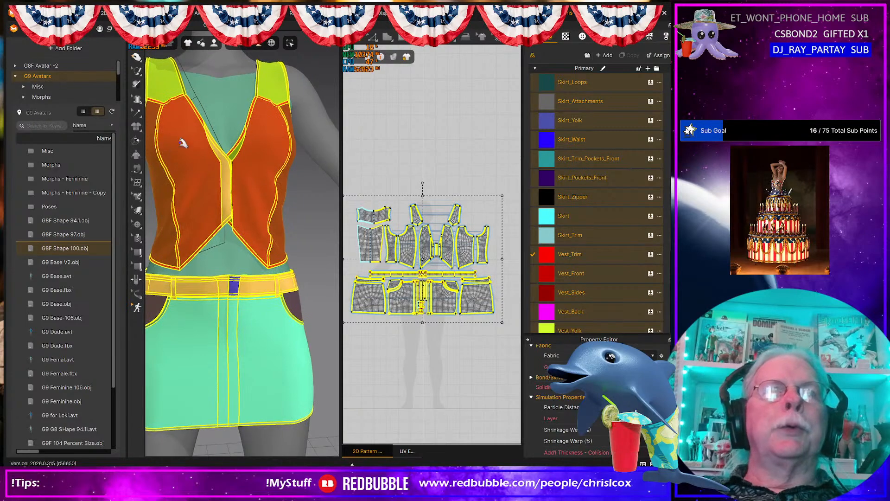
scroll(256, 273, down, 3)
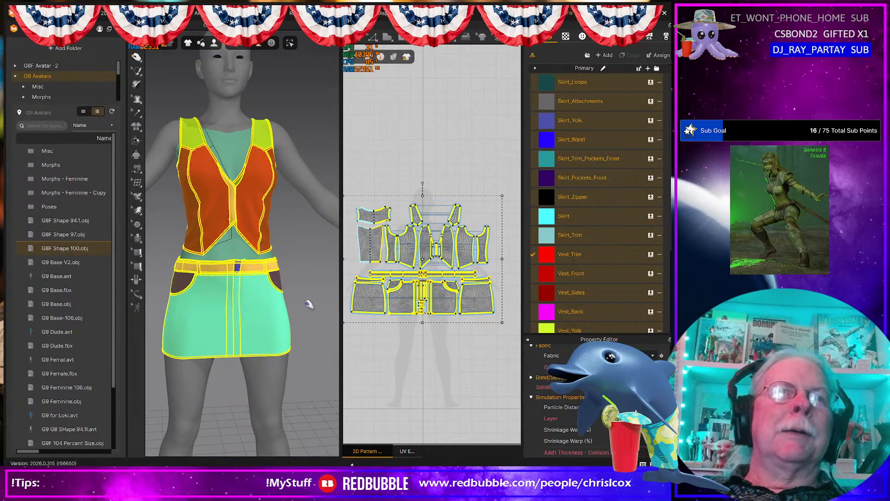
right_drag(298, 318, 318, 298)
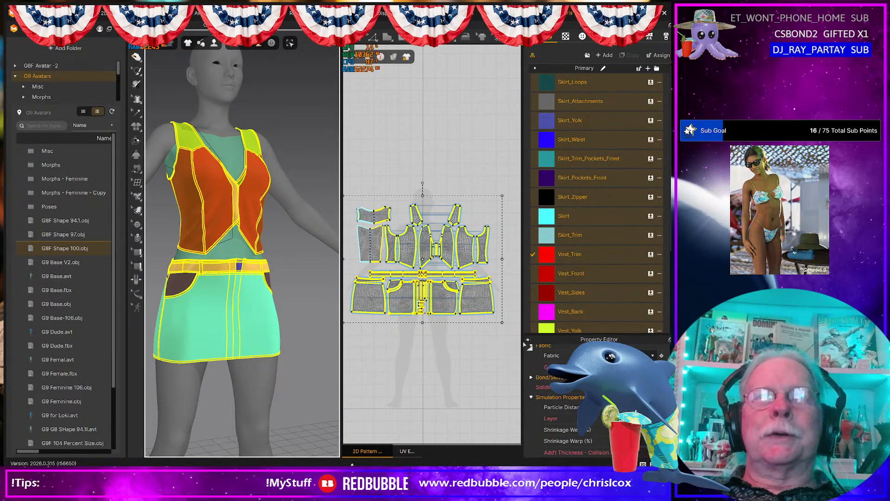
- Reselect all the vest and skirt pattern pieces in the 2D pattern window
drag(524, 342, 518, 340)
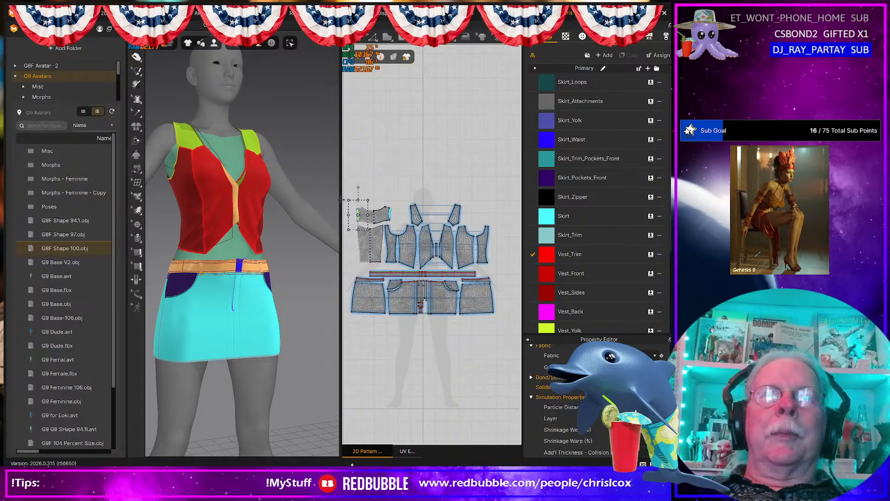
key(ctrl+a)
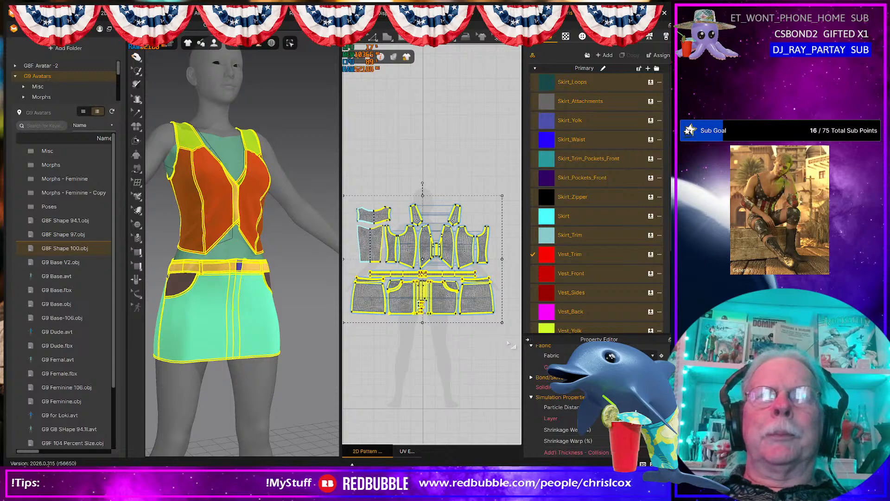
click(509, 343)
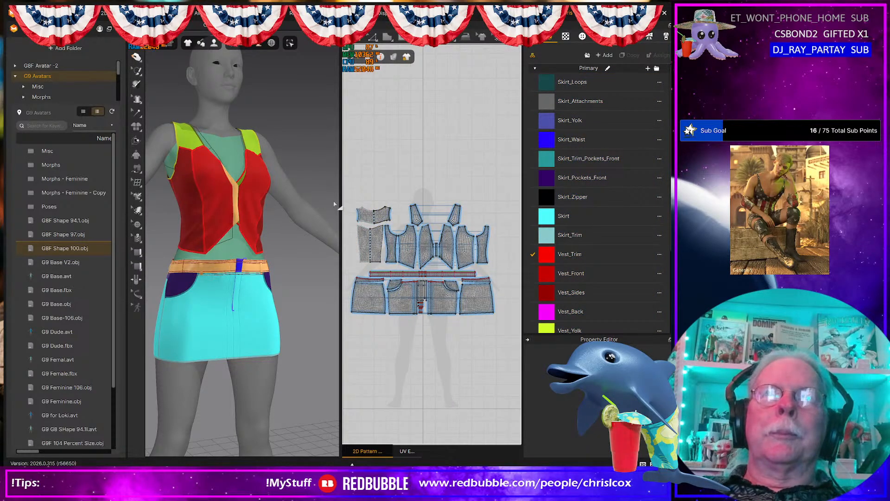
drag(334, 203, 333, 187)
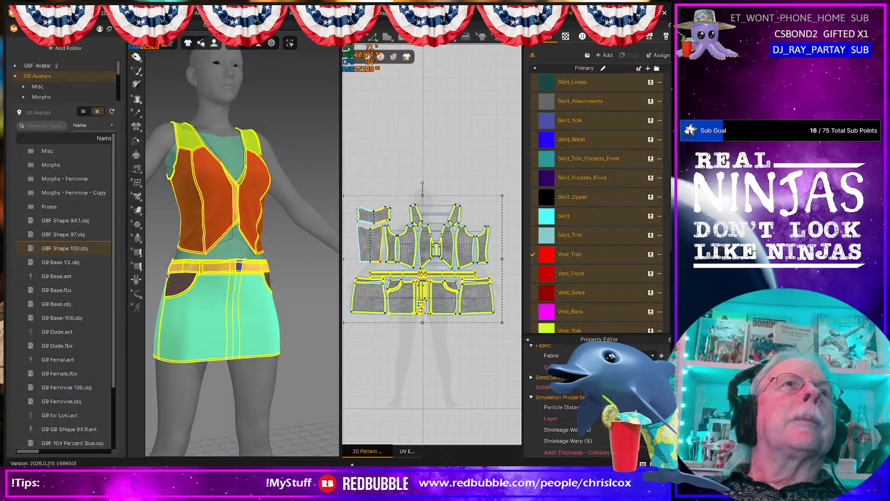
- Start an OBJ export of the reselected patterns on the G8F shape and open the Projects folder as the destination
click(26, 12)
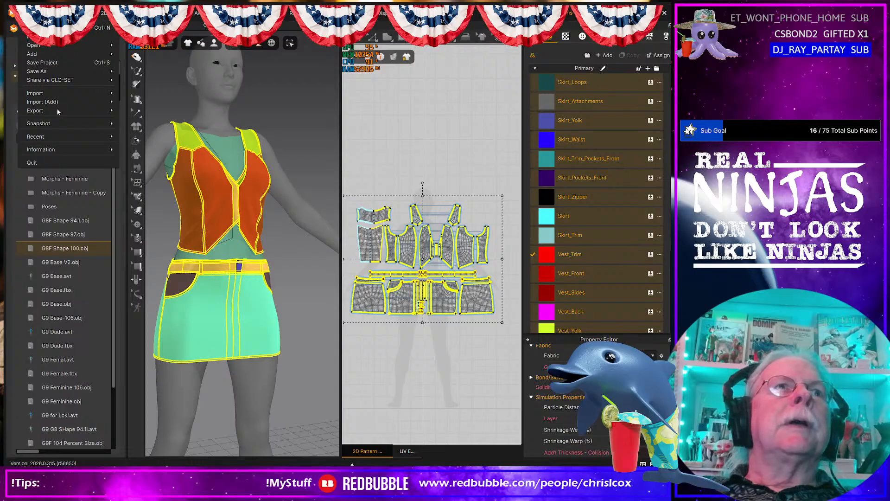
mouse_move(56, 109)
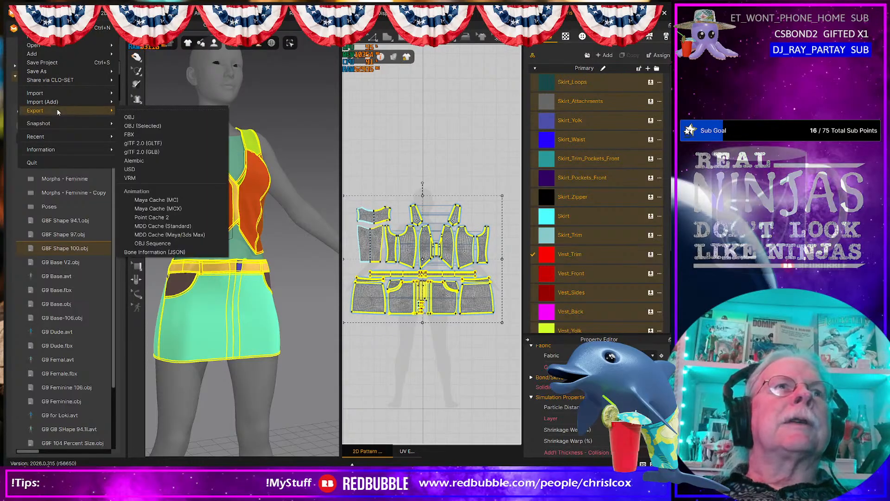
click(146, 126)
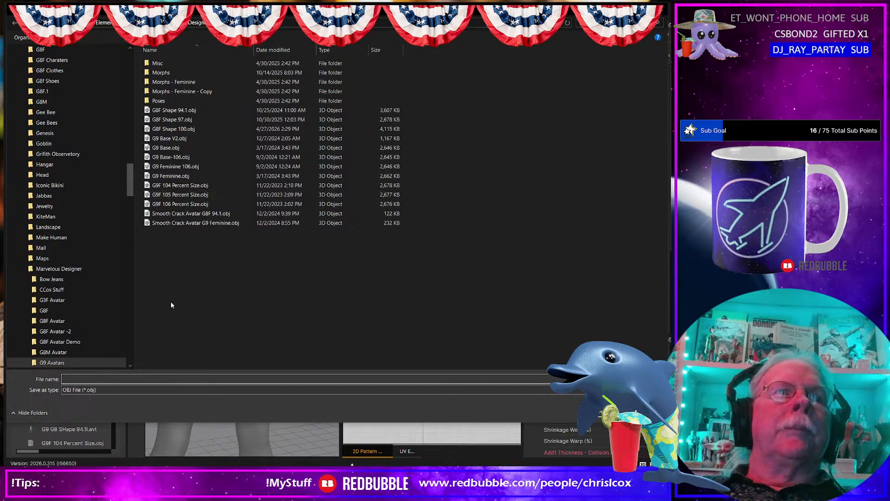
drag(130, 185, 136, 68)
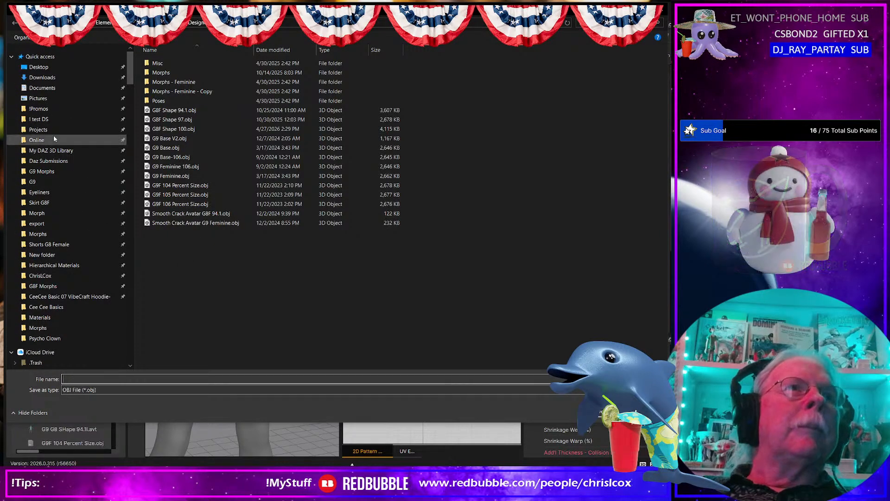
click(52, 118)
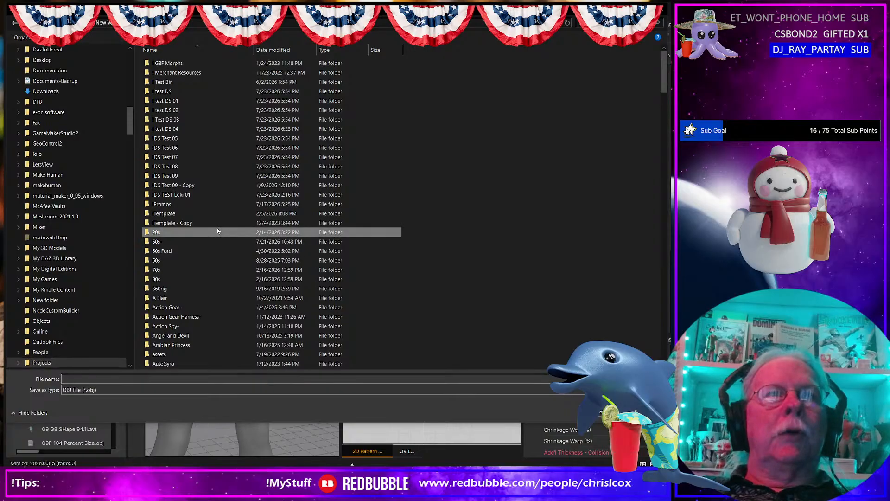
- Browse from the Projects folder to Cee Cee Basics, CeeCee 12, WIP as the OBJ export location
scroll(217, 231, down, 15)
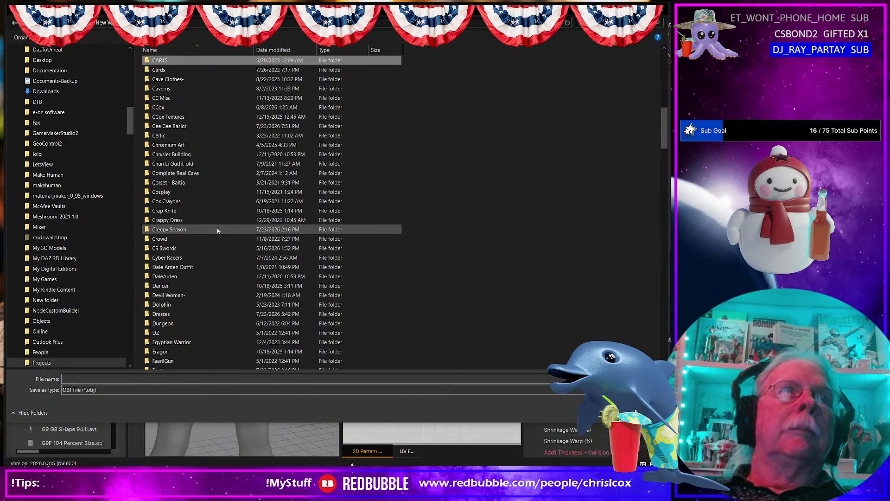
key(Down)
key(Down)
key(Down)
key(Down)
key(Down)
key(Down)
key(Down)
key(Return)
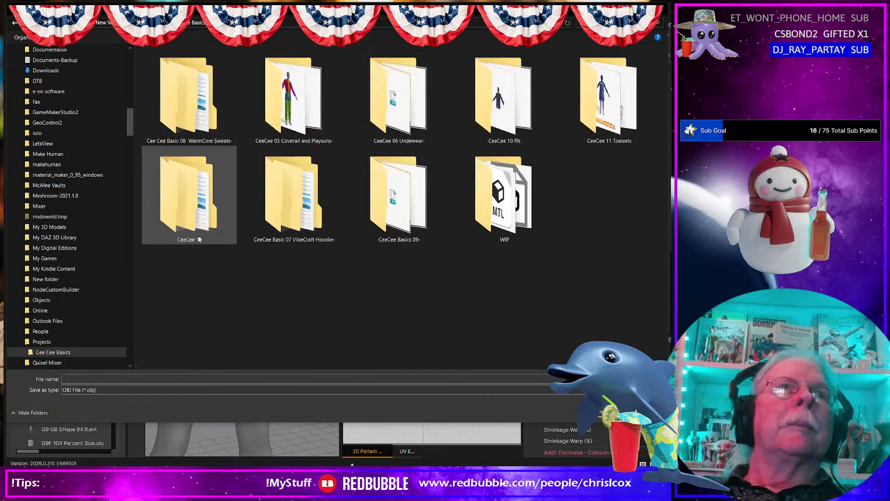
double_click(198, 236)
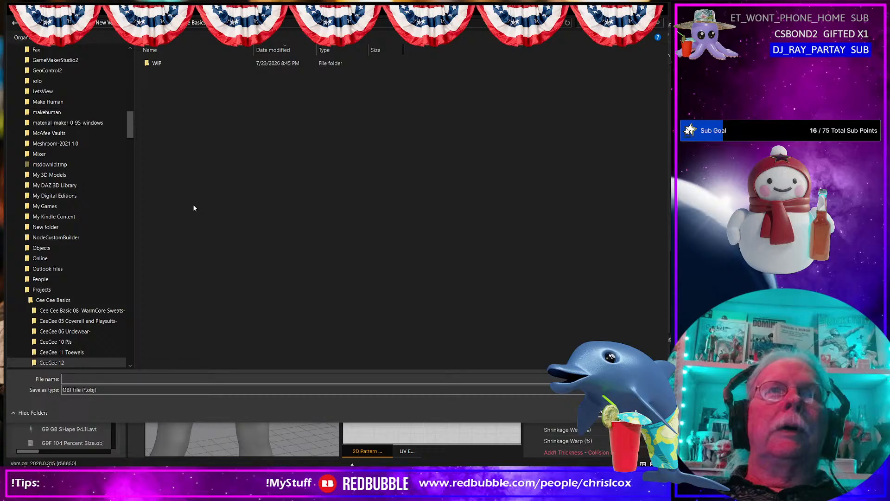
double_click(155, 65)
- Export the garment as an OBJ named CC12 Jeans Outfit G8 Female, basing the name on the existing G9 file and accepting the export options
click(169, 65)
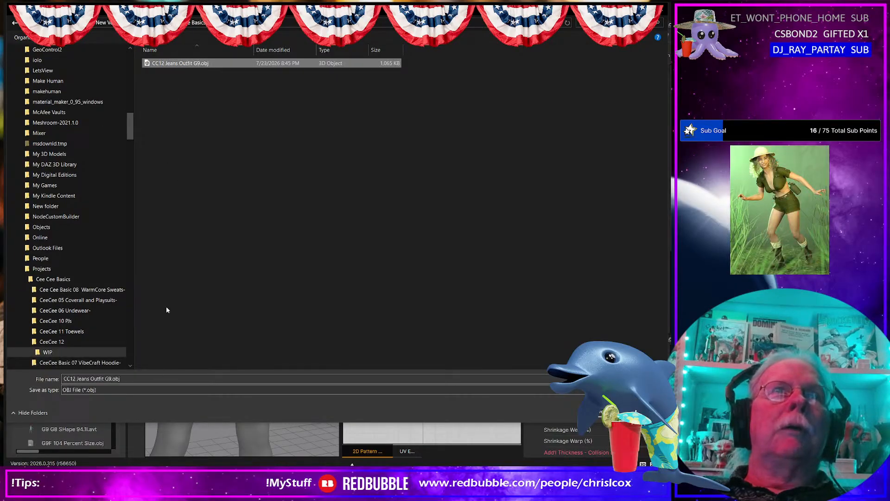
click(132, 378)
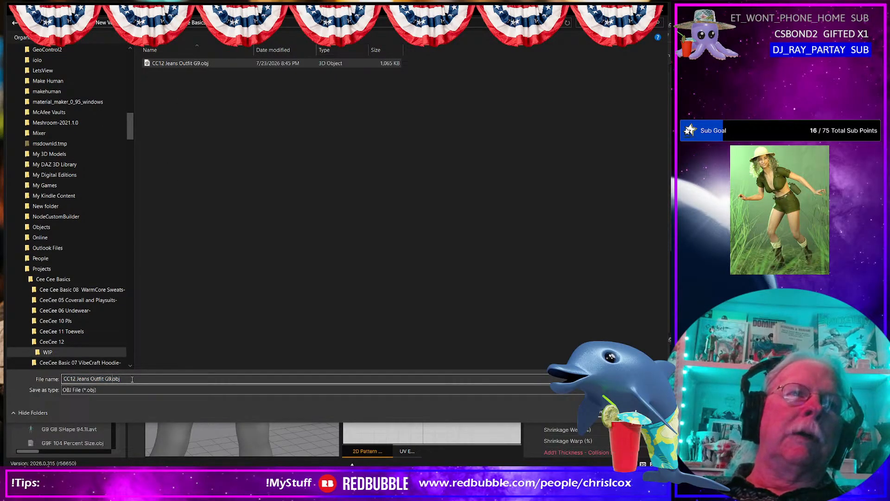
key(shift+End)
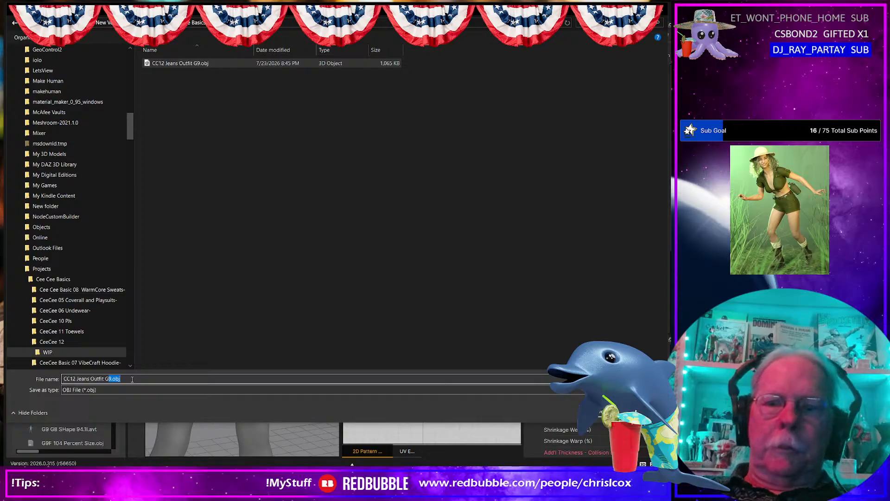
text(8 Fem)
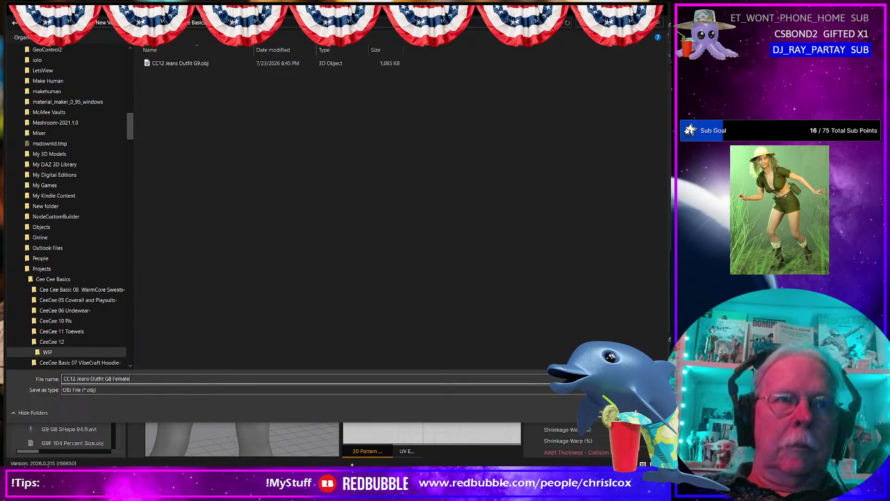
text(ale)
key(Return)
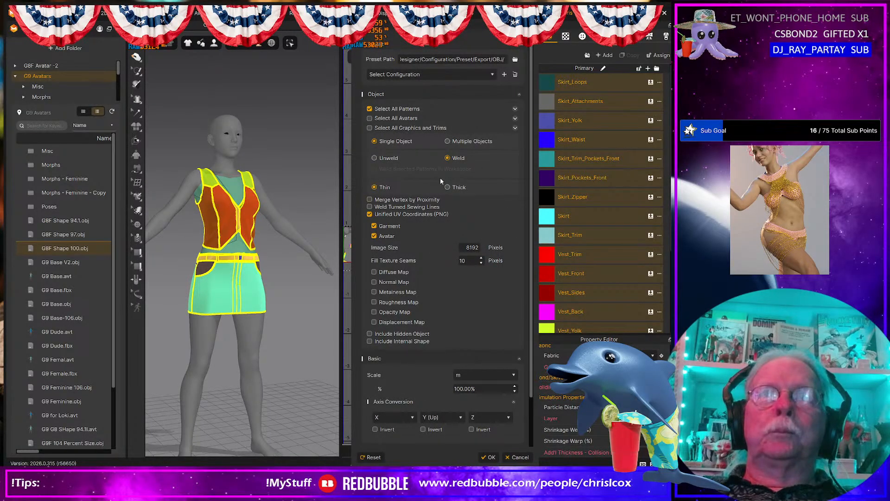
click(488, 457)
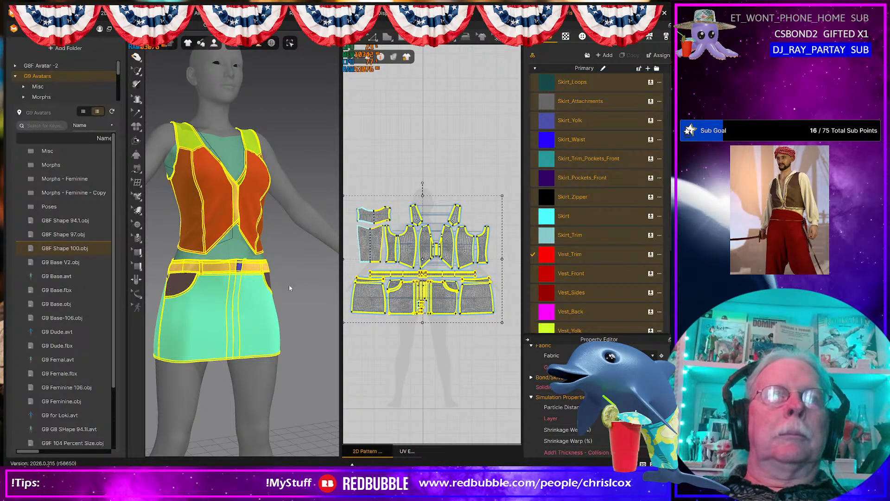
- Save the project under the new name CC12 Jeans Skirt G8 Female in the WIP folder
scroll(292, 285, down, 2)
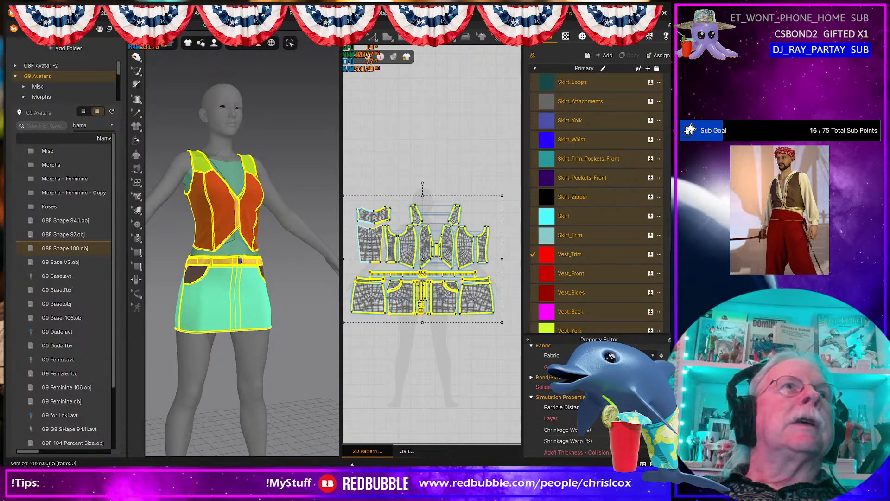
click(25, 13)
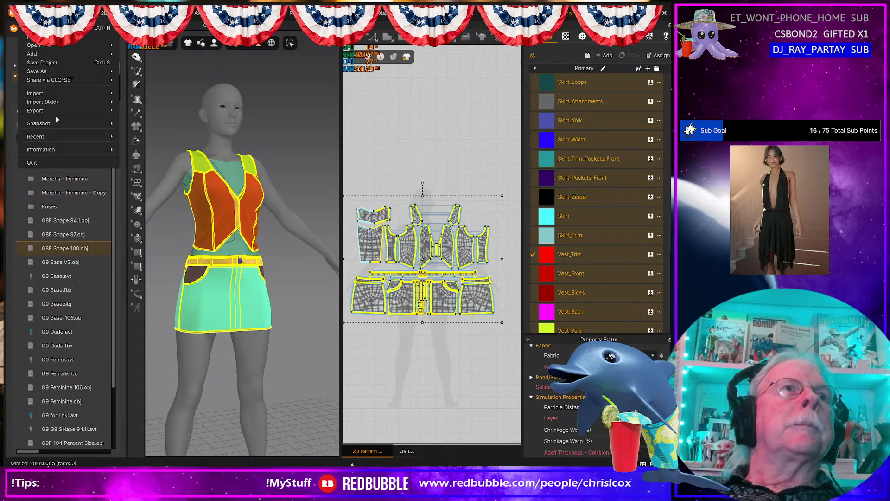
mouse_move(48, 74)
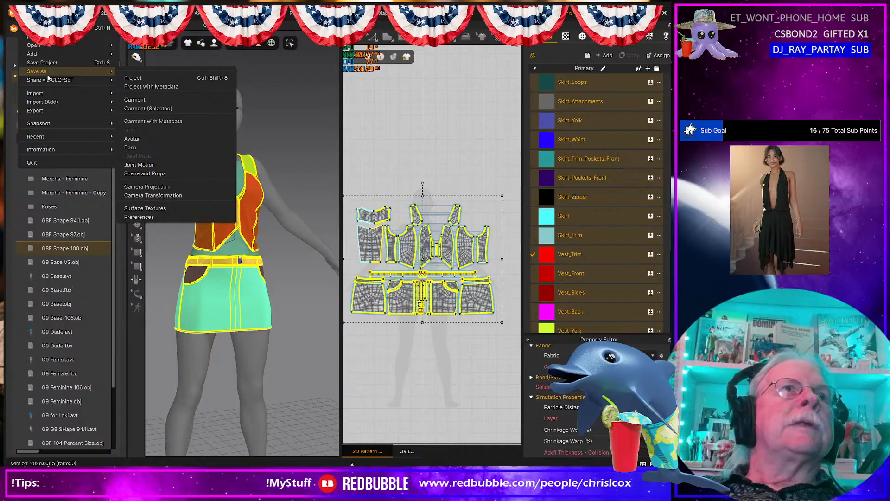
click(133, 78)
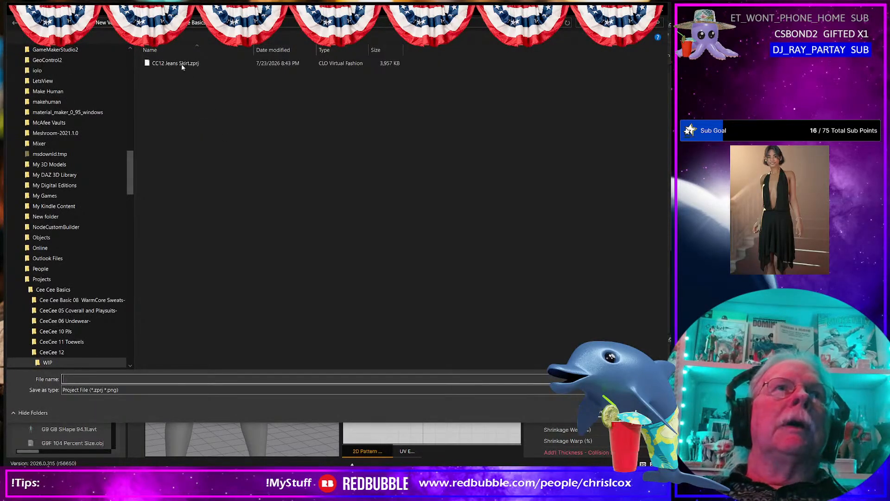
click(176, 63)
click(129, 380)
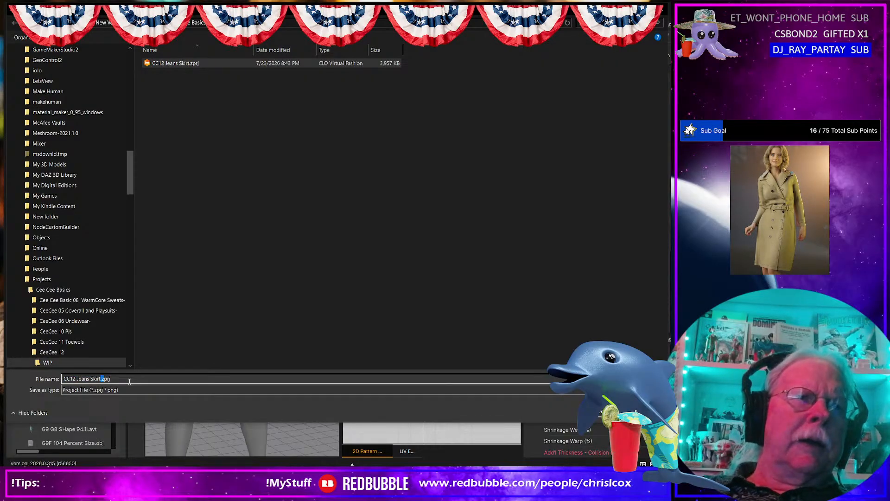
key(BackSpace)
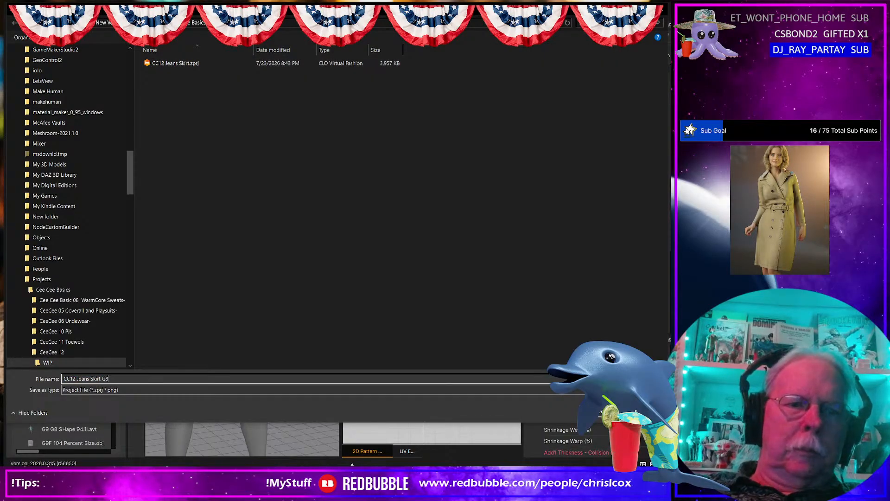
text(G8 Female)
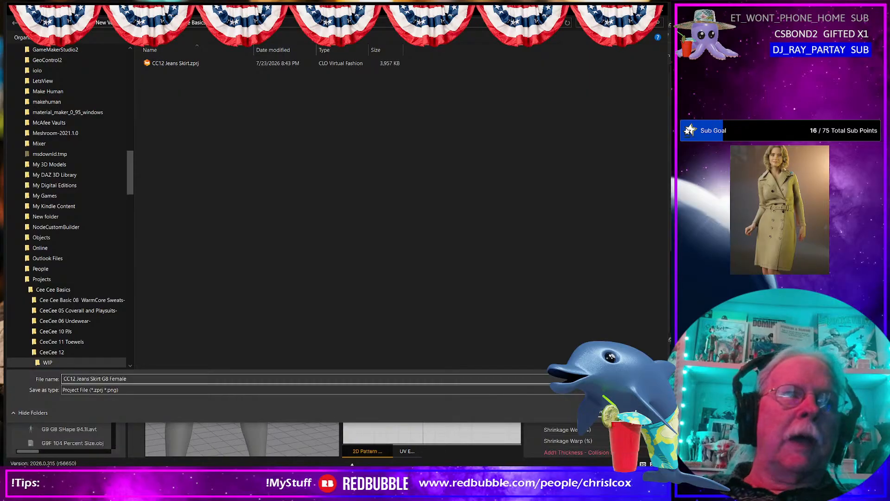
key(Return)
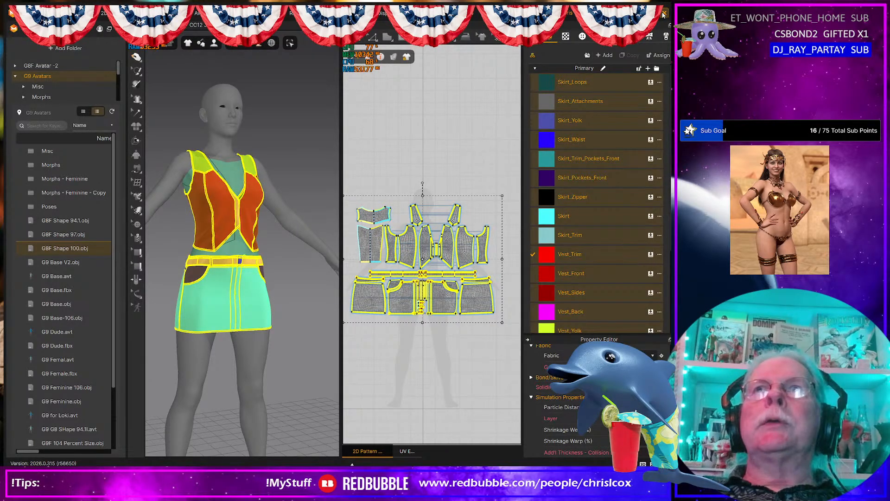
scroll(408, 243, down, 1)
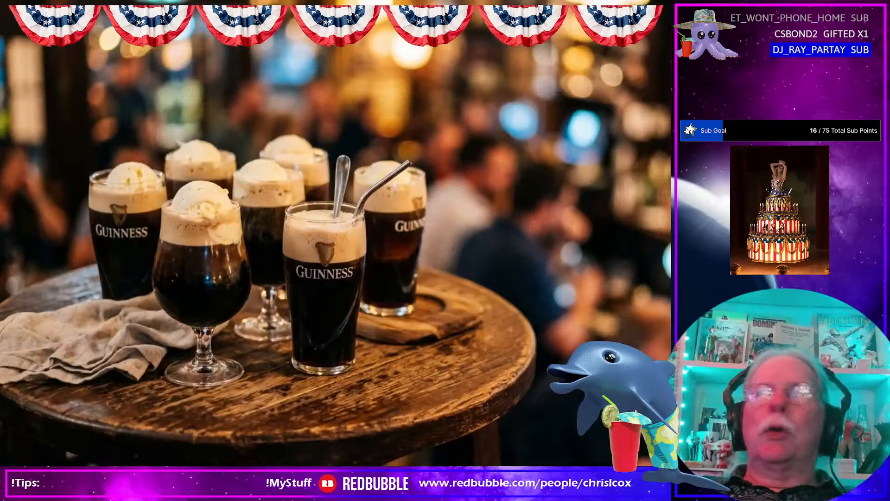
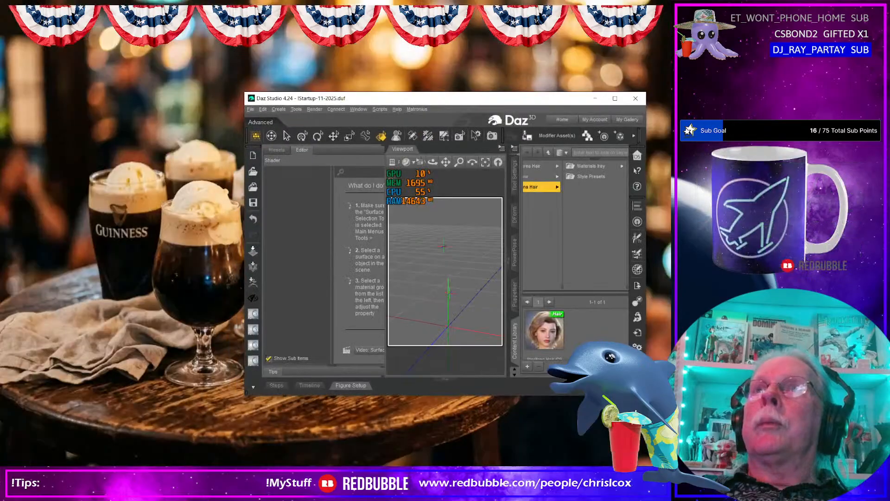
- Switch to Daz Studio and enlarge its window to fill the work area
drag(511, 104, 273, 18)
drag(411, 310, 671, 457)
double_click(479, 248)
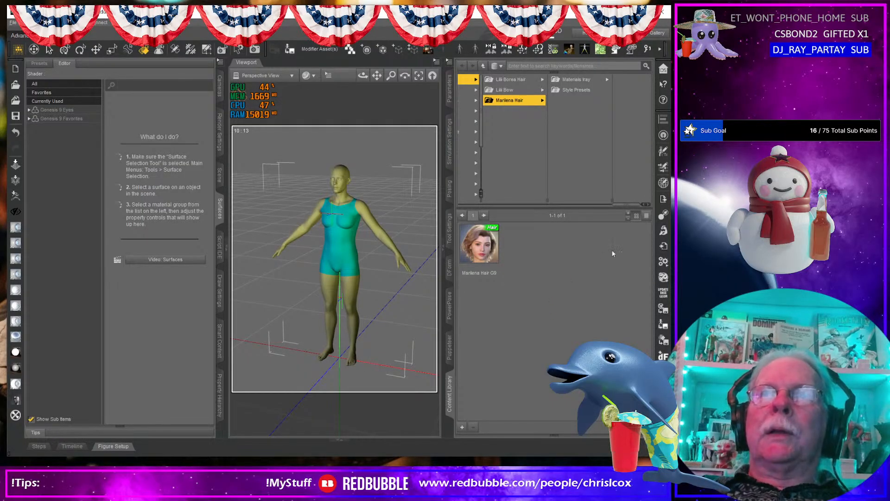
- Start an OBJ import and browse through Projects, Cee Cee Basics and CeeCee 12 to the WIP folder
click(665, 247)
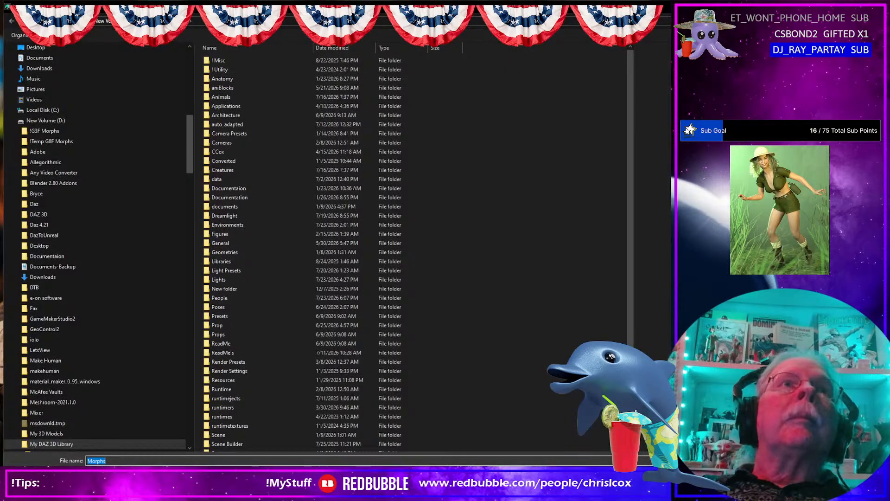
scroll(152, 139, up, 15)
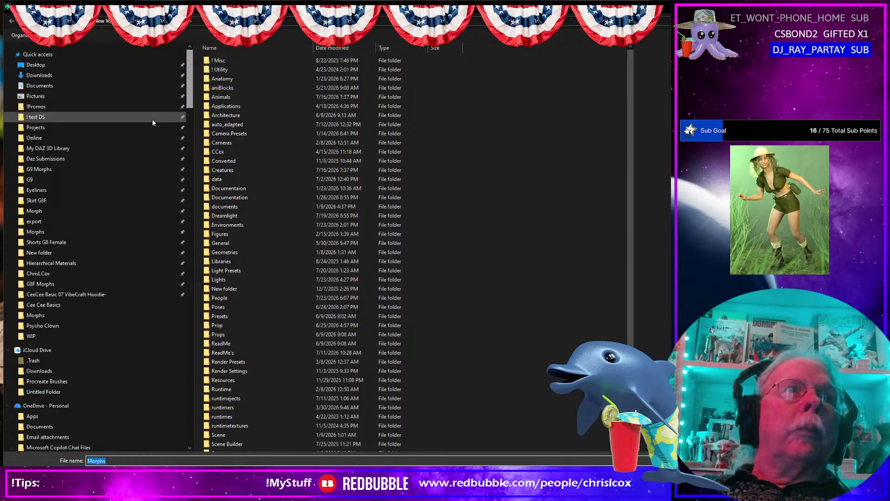
click(60, 129)
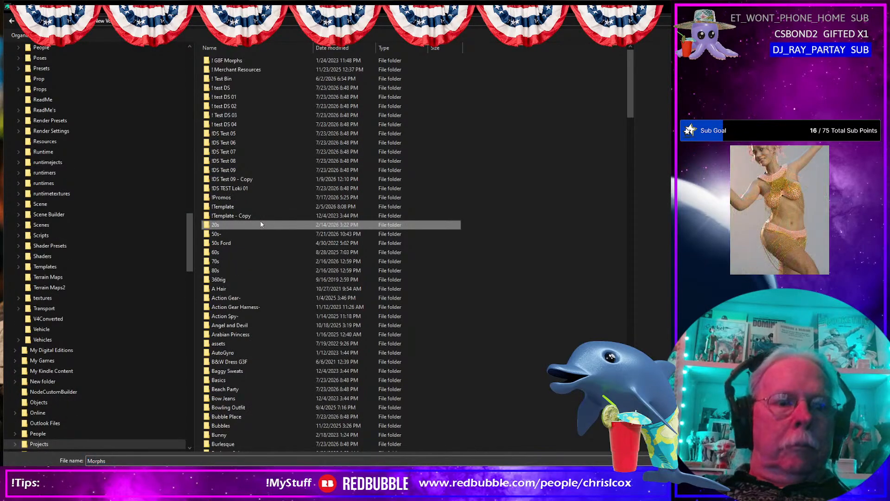
scroll(261, 225, down, 15)
key(Down)
key(Down)
key(Down)
key(Down)
key(Down)
key(Down)
key(Down)
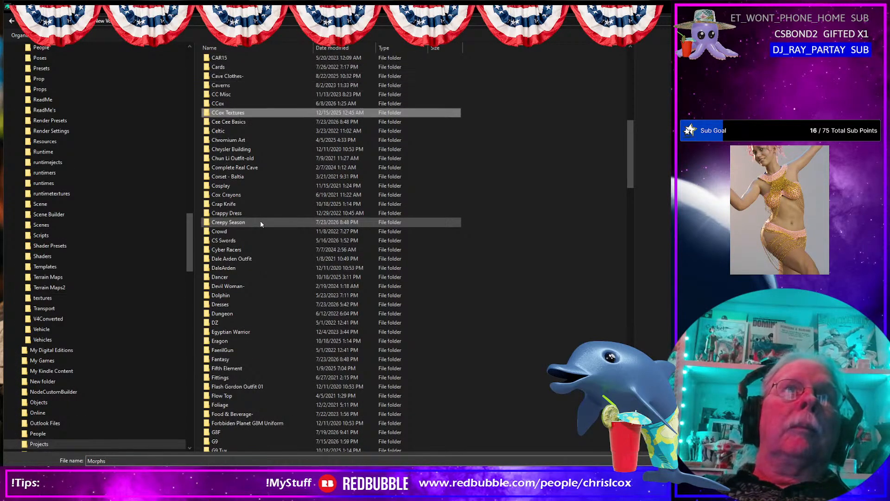
key(Return)
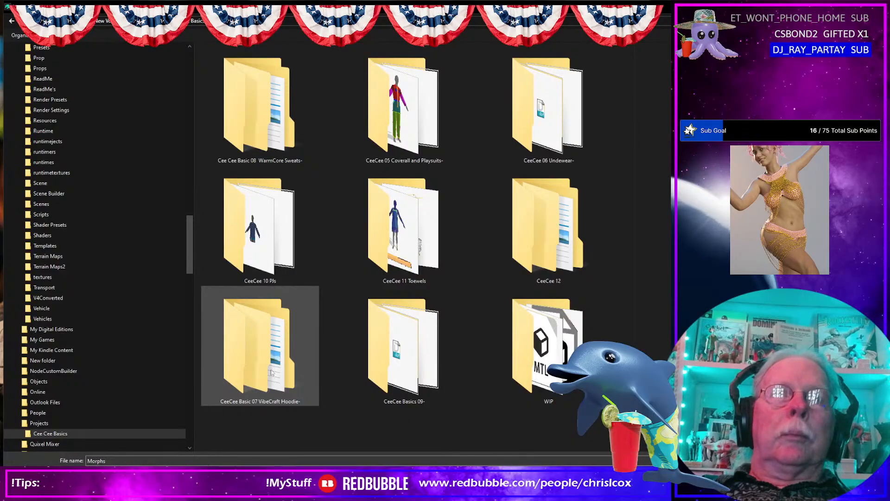
double_click(549, 241)
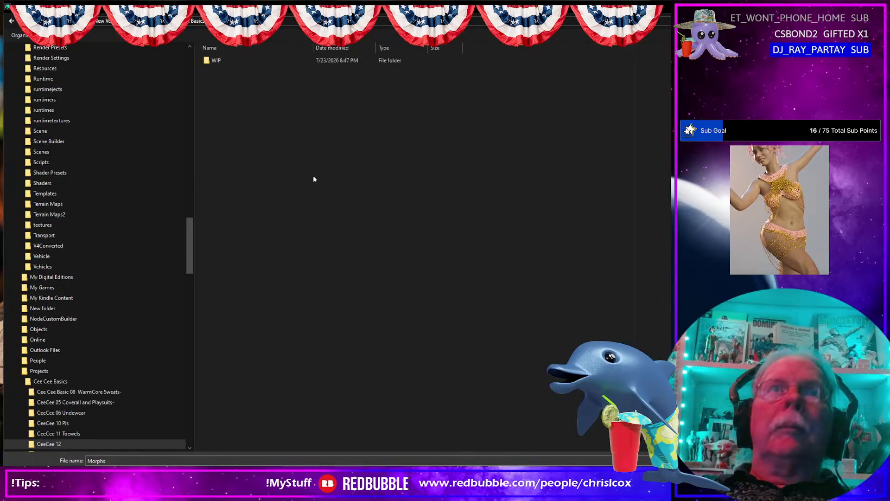
double_click(227, 61)
- Import CC12 Jeans Outfit G9.obj into the scene, accepting the import options
click(258, 70)
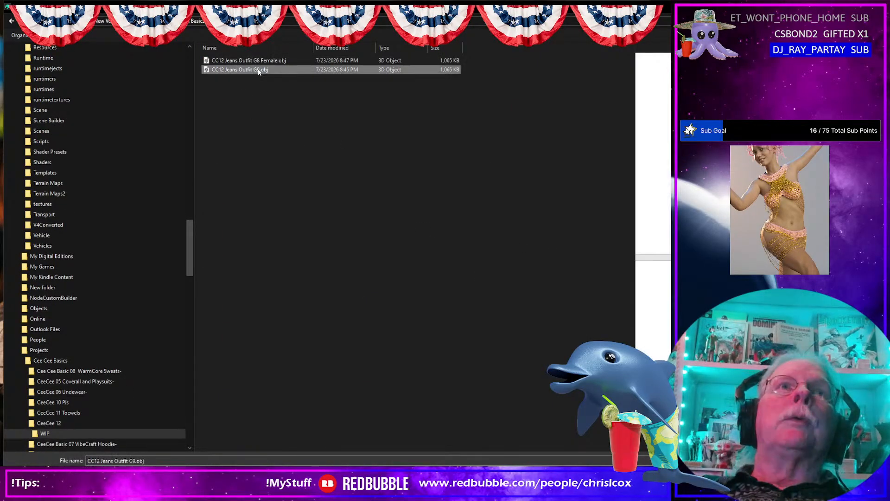
double_click(258, 70)
click(685, 281)
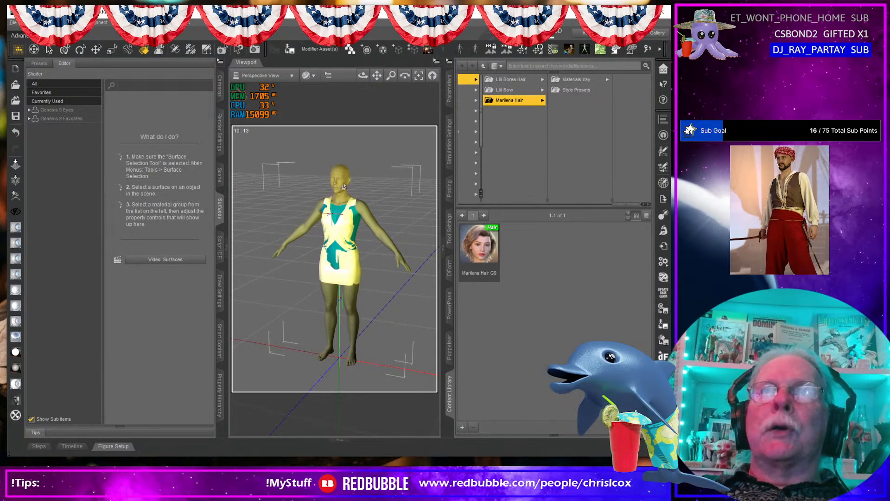
- Open the Transfer Utility and set Genesis 9 Favorites as the source item and CC12 Jeans Outfit G9 as the target
click(664, 229)
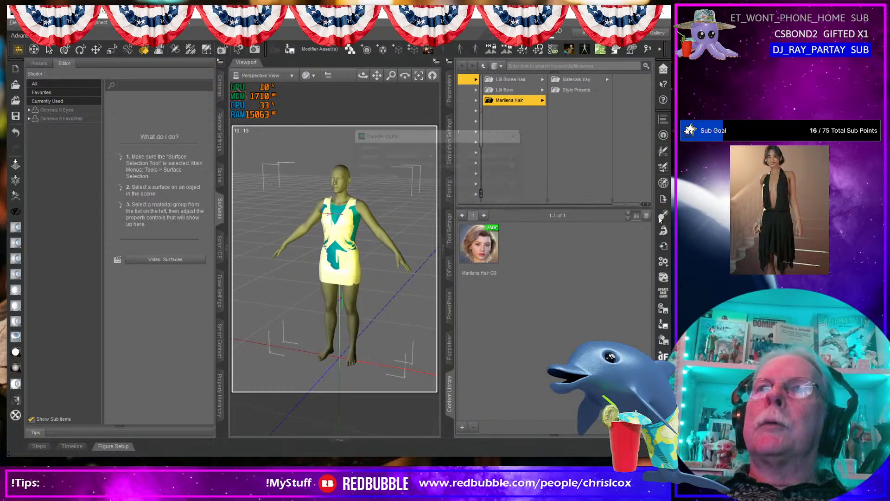
click(410, 157)
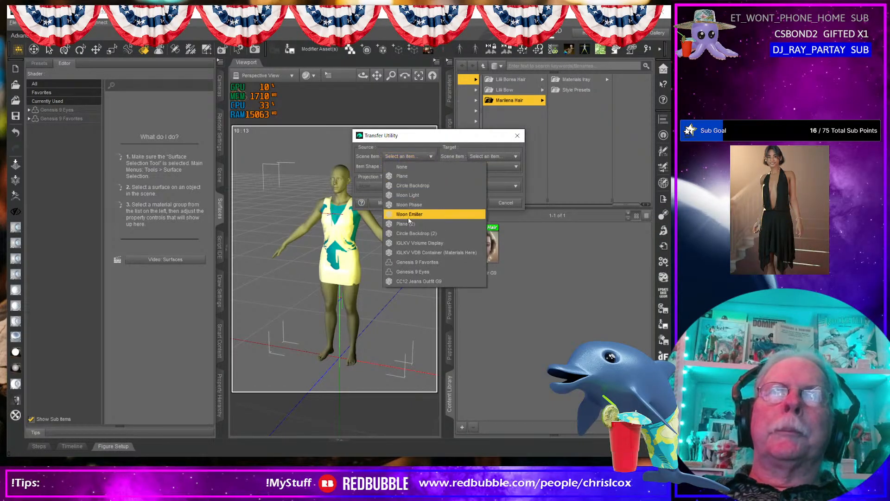
click(415, 261)
click(509, 156)
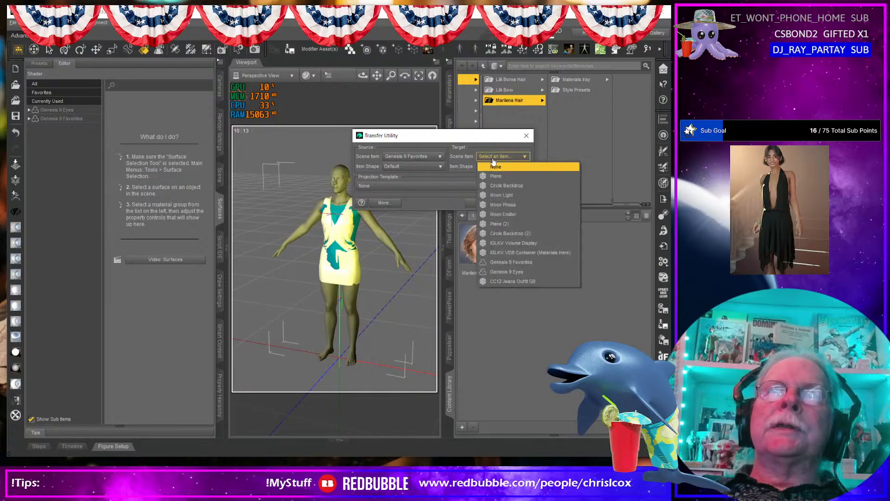
click(492, 281)
- Choose the Dress Long Tight Template as the projection template and run the transfer
click(374, 186)
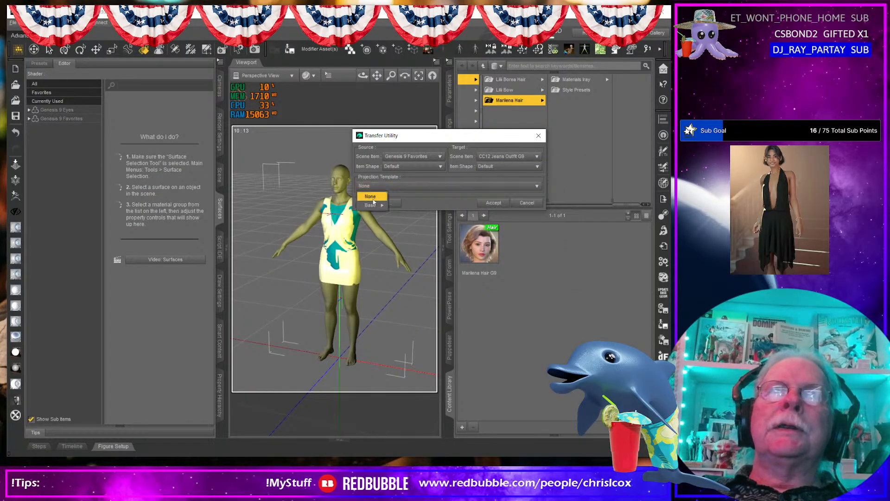
mouse_move(370, 205)
mouse_move(431, 224)
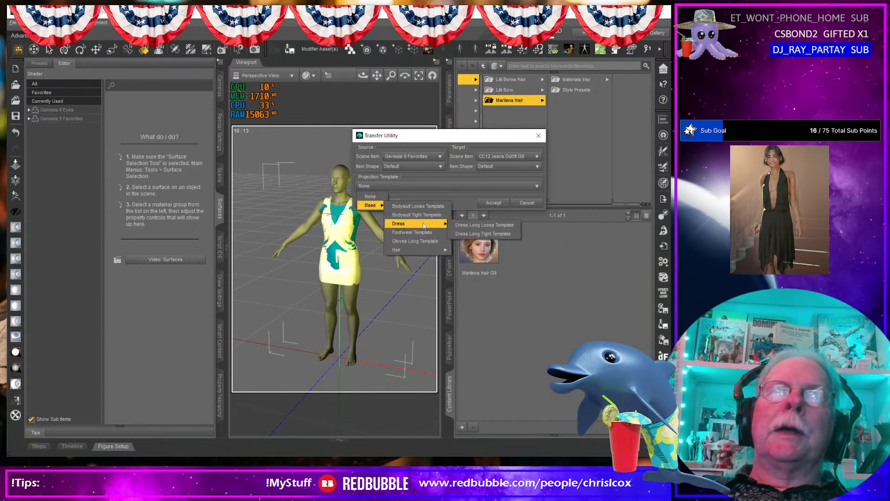
click(496, 234)
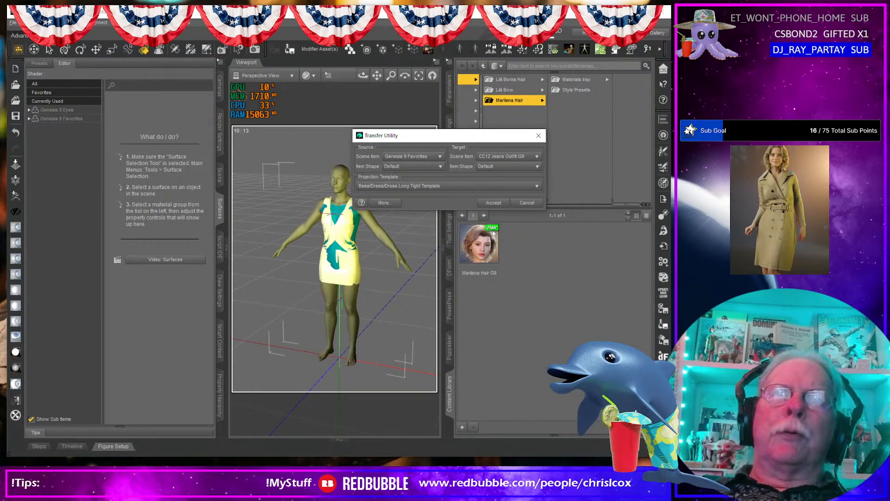
click(494, 203)
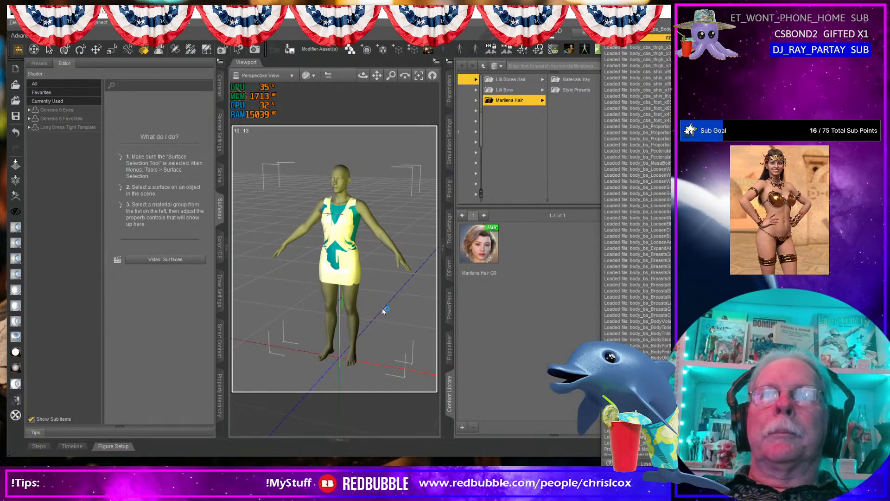
- Select the Genesis 9 figure and set its Base Feminine shape to 100% among the favorite parameters
click(372, 227)
click(449, 61)
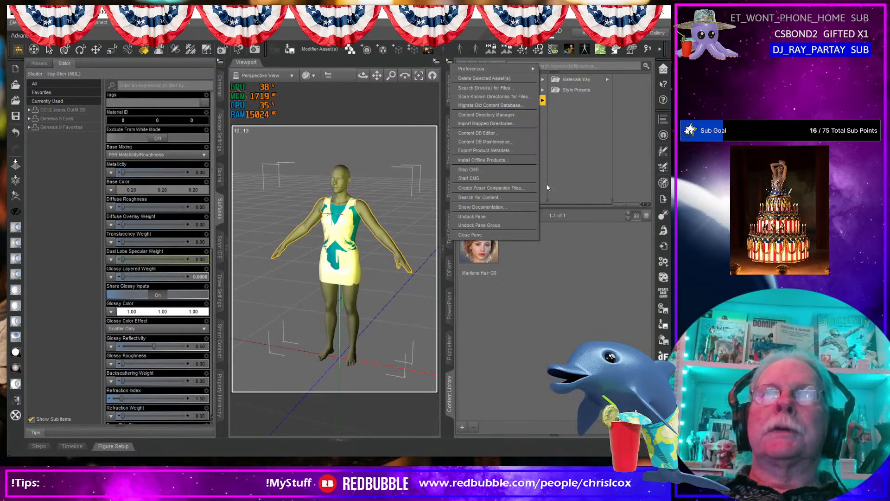
click(482, 29)
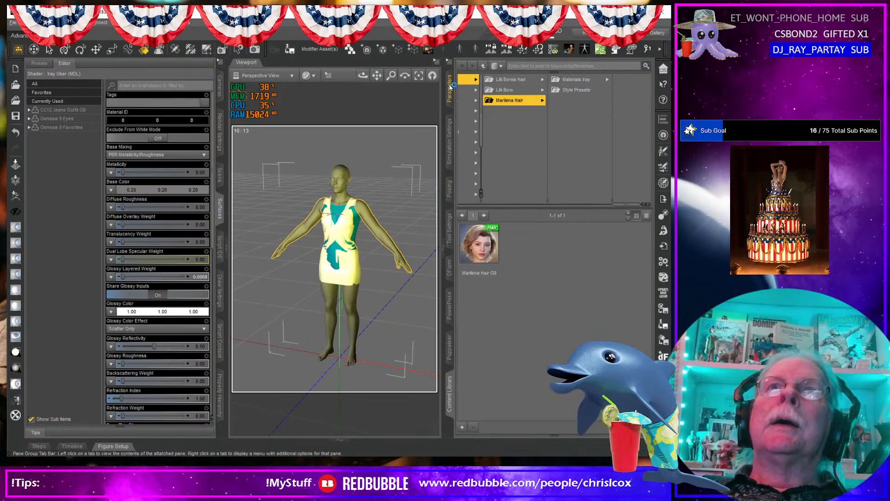
click(450, 84)
click(485, 84)
scroll(585, 255, down, 5)
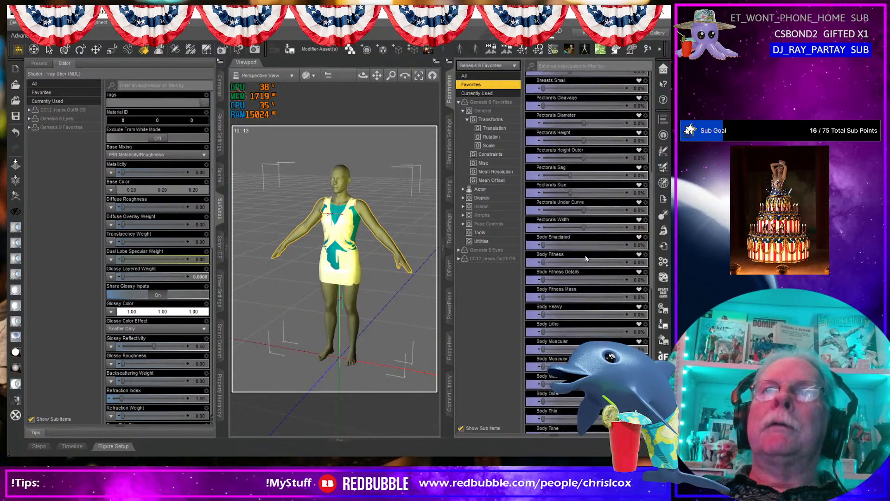
drag(543, 289, 625, 288)
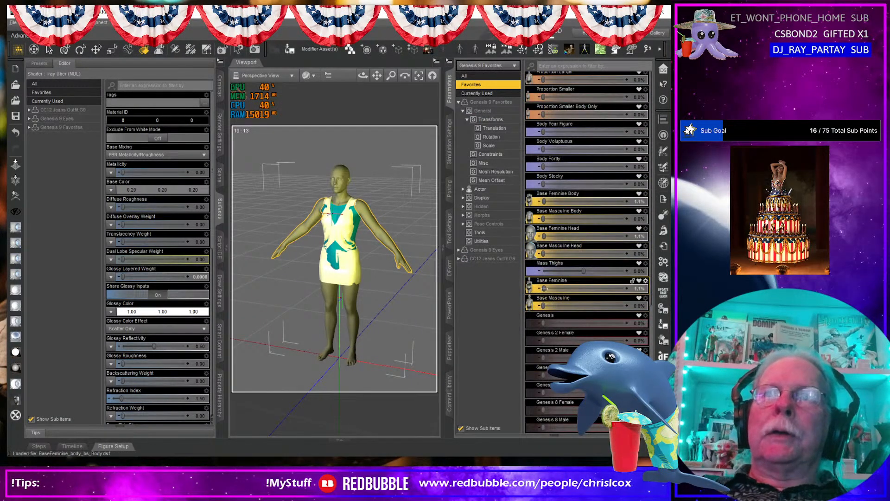
scroll(364, 286, up, 5)
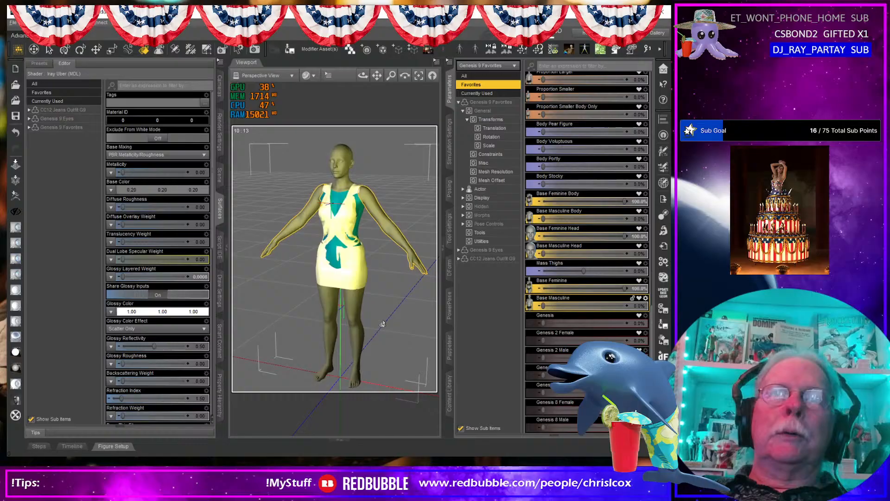
- Select the jeans outfit, open Morph Loader Pro for it and start choosing morph files
click(363, 286)
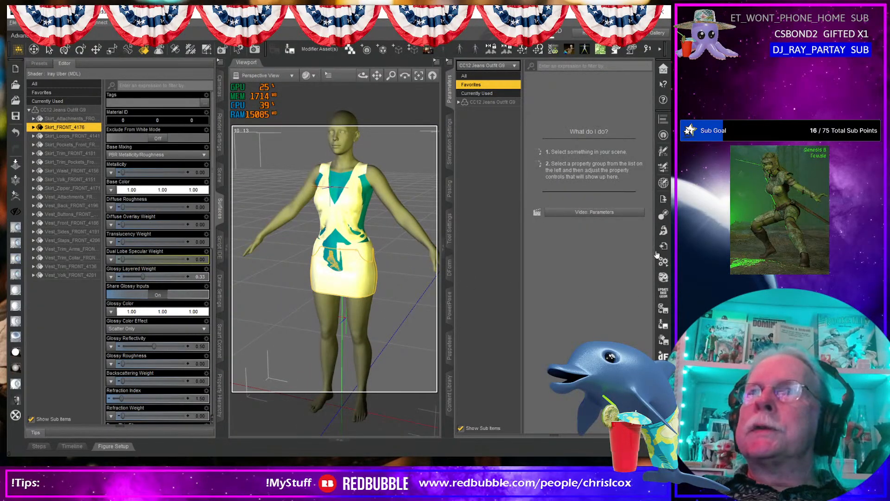
click(664, 230)
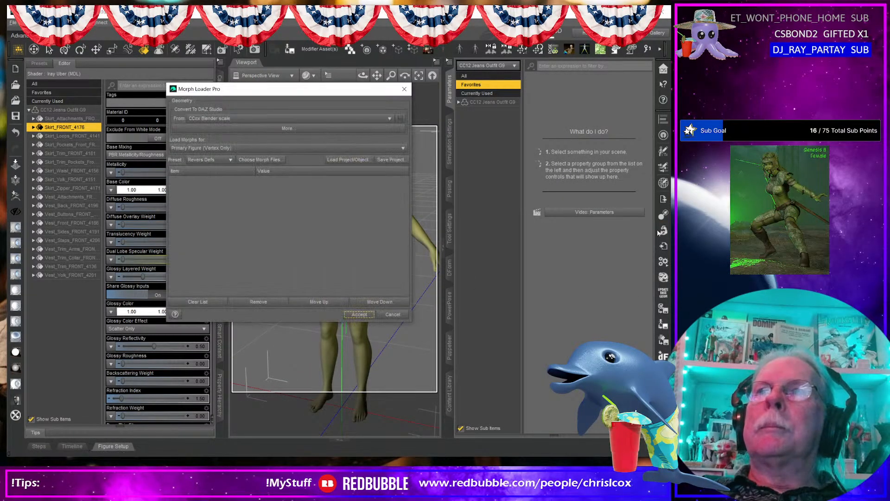
click(259, 160)
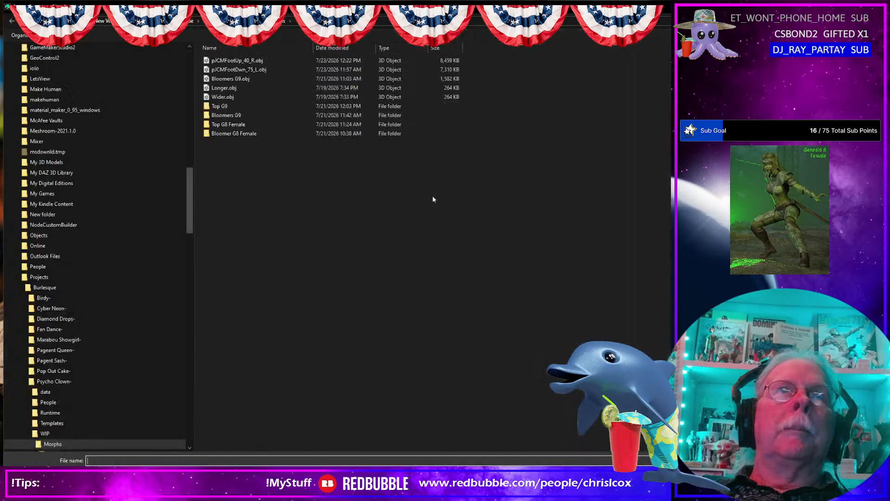
- Browse through Projects, Cee Cee Basics and CeeCee 12 to the WIP folder for the morph file
click(152, 21)
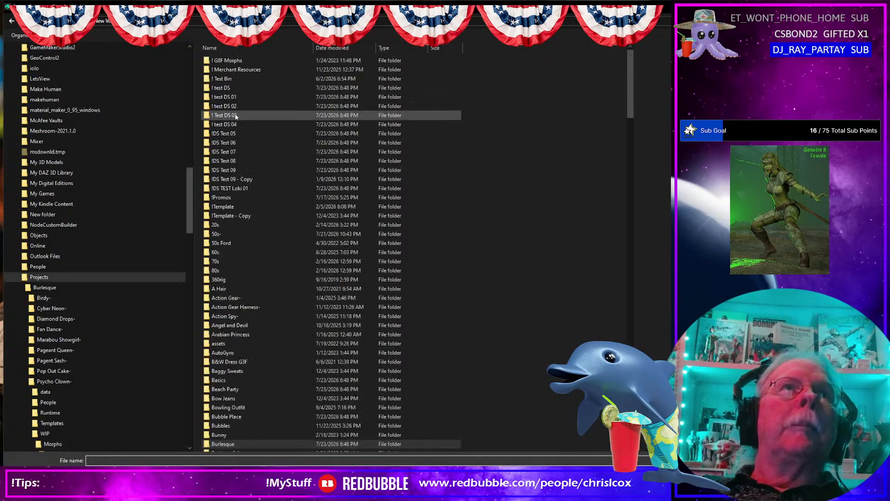
click(236, 115)
key(c)
key(Down)
key(Down)
key(Down)
key(Down)
key(Down)
key(Down)
key(Down)
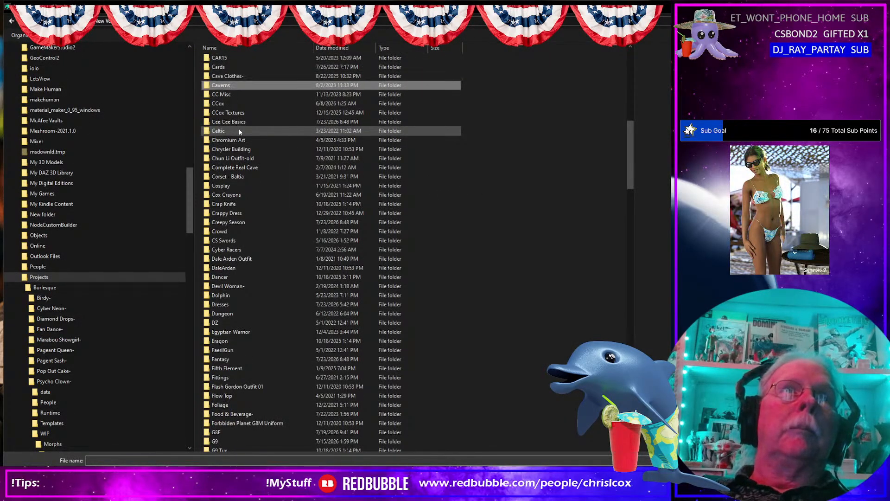
key(Return)
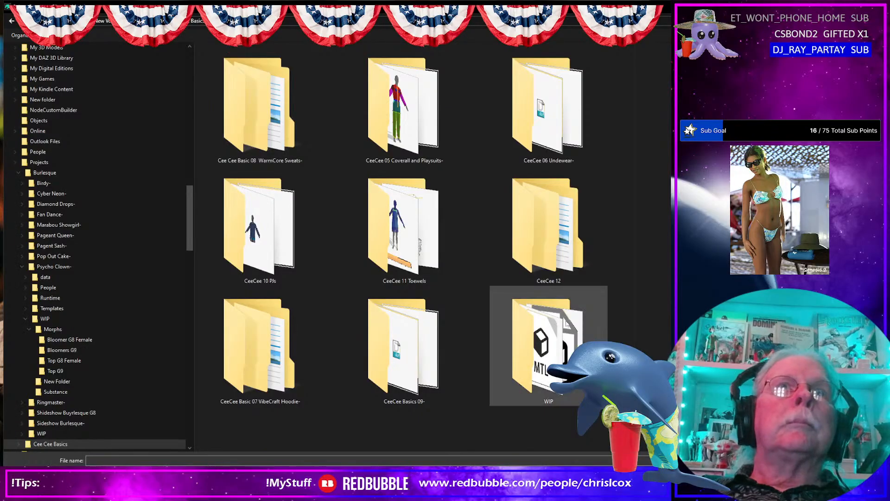
double_click(553, 243)
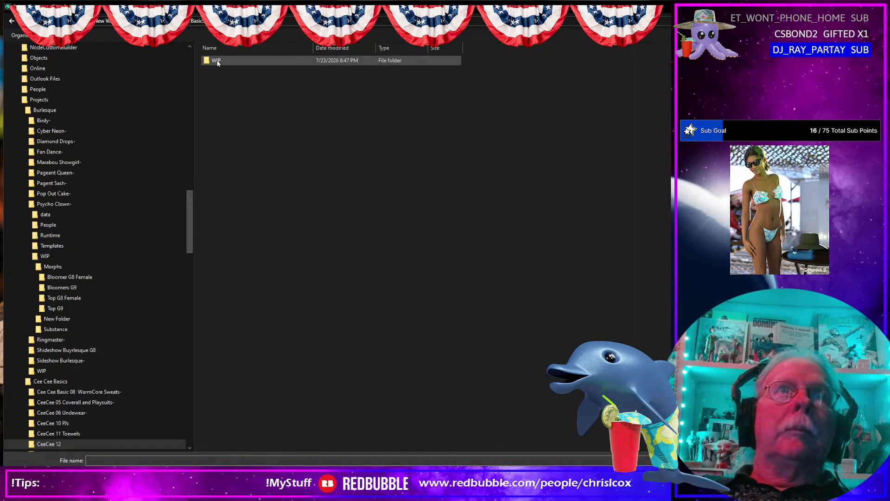
double_click(245, 61)
- Load CC12 Jeans Outfit G9.obj as a morph on the outfit with the existing loader settings
double_click(249, 70)
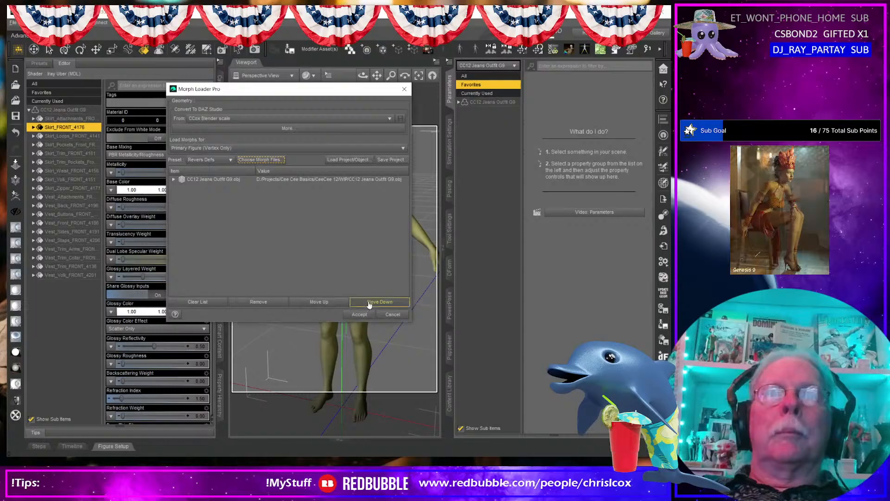
click(360, 314)
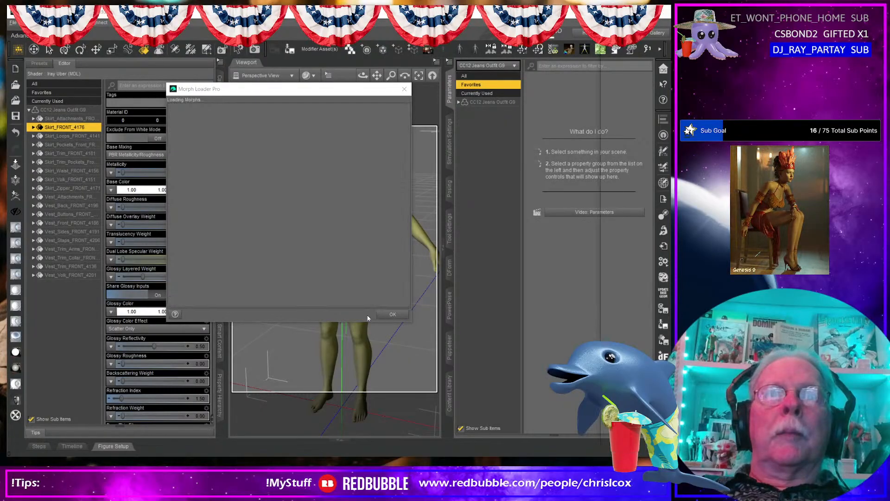
click(398, 314)
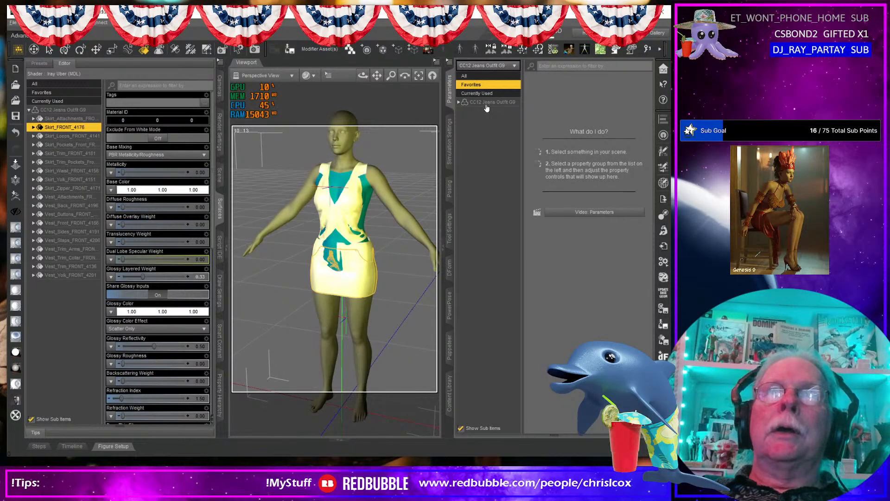
- Set the outfit's CC12 Jeans Outfit G9 morph to 100% and check the fit on the figure
click(487, 102)
click(458, 103)
click(482, 145)
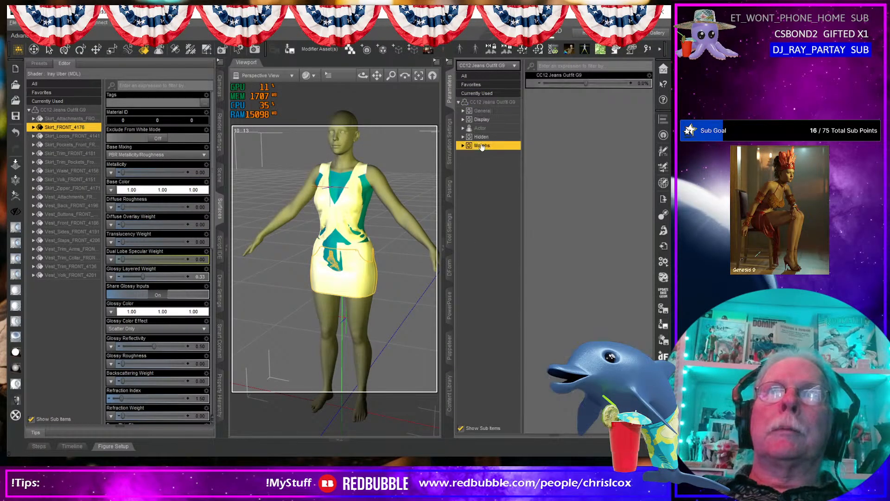
drag(587, 83, 629, 83)
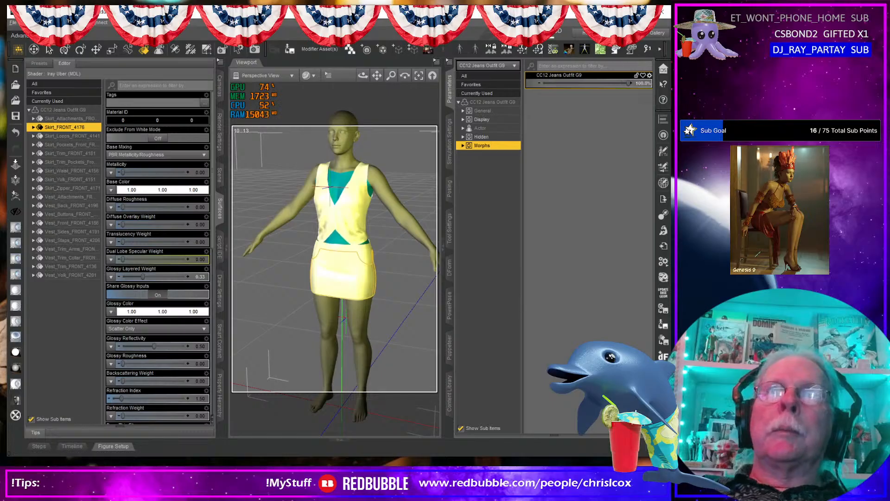
click(406, 220)
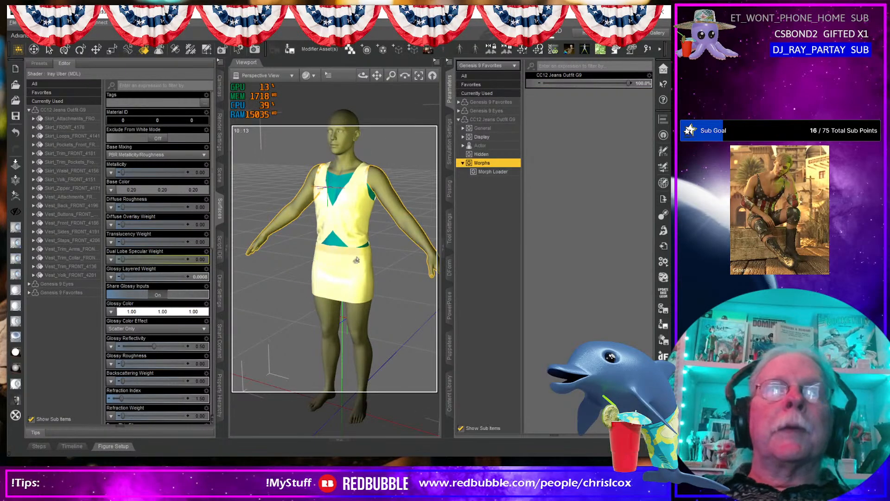
middle_drag(353, 260, 364, 256)
- Select the outfit again, start an OBJ export and go to the CeeCee 12 WIP folder
click(365, 227)
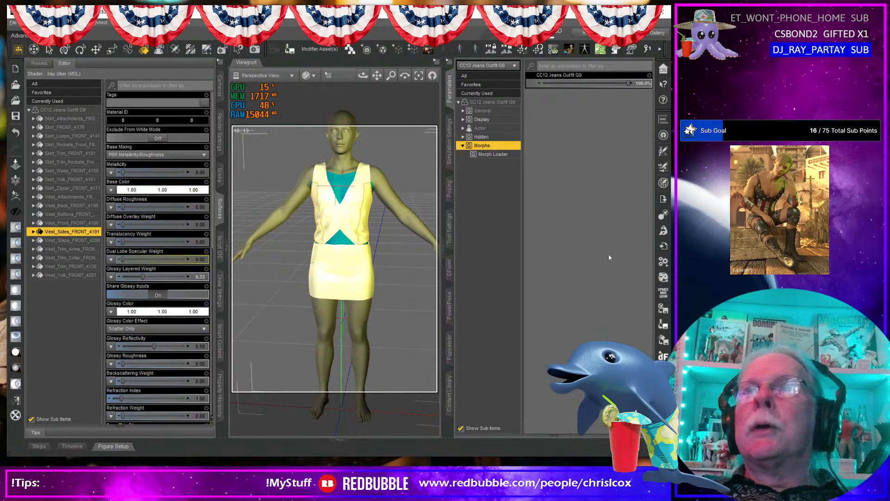
click(664, 200)
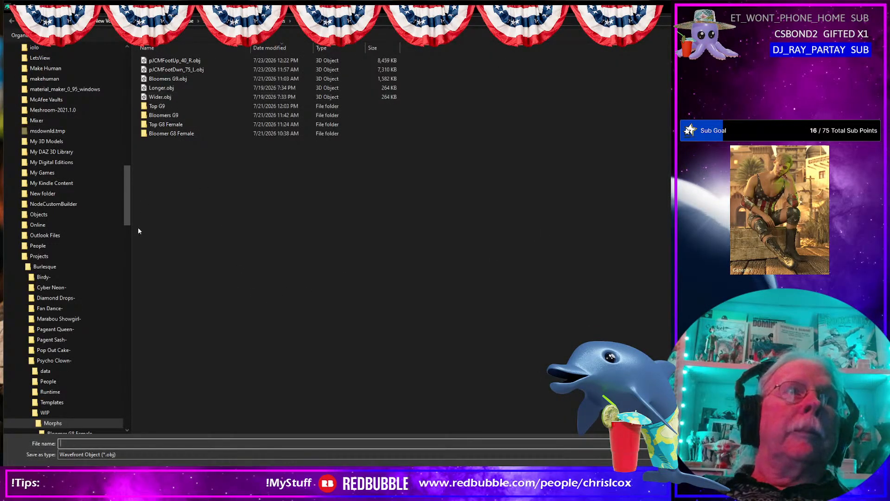
drag(129, 215, 130, 114)
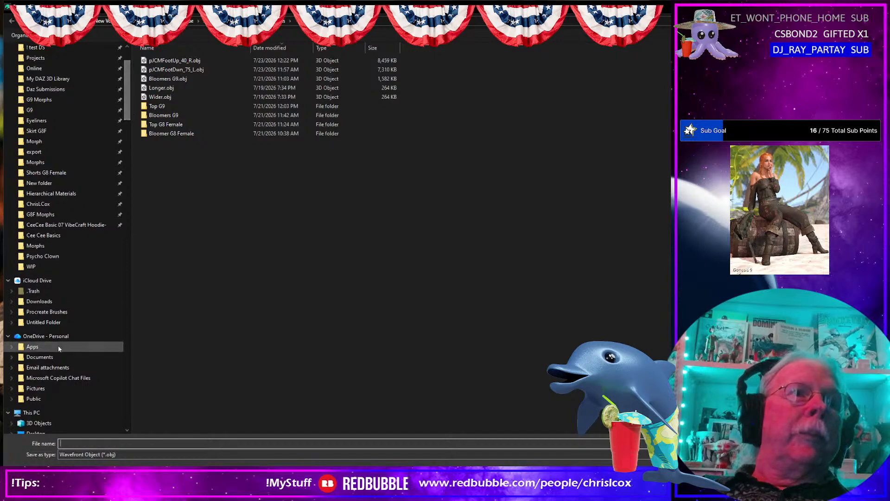
click(41, 267)
- Export the outfit as CC12 Jeans Outfit G9 V2.obj, accepting the existing OBJ export options
click(177, 69)
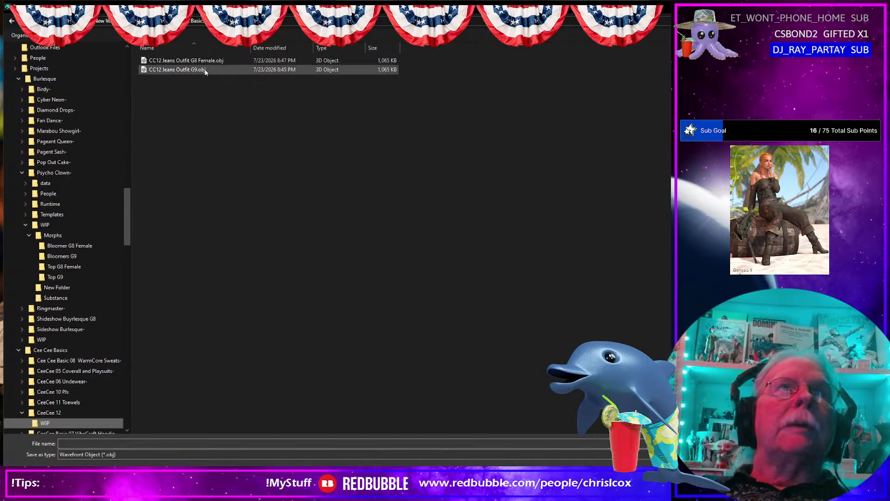
click(148, 442)
click(148, 443)
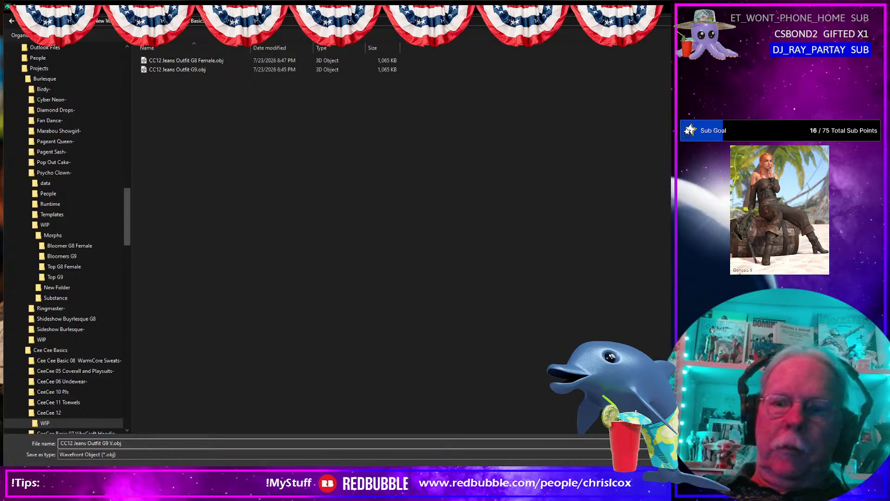
key(Return)
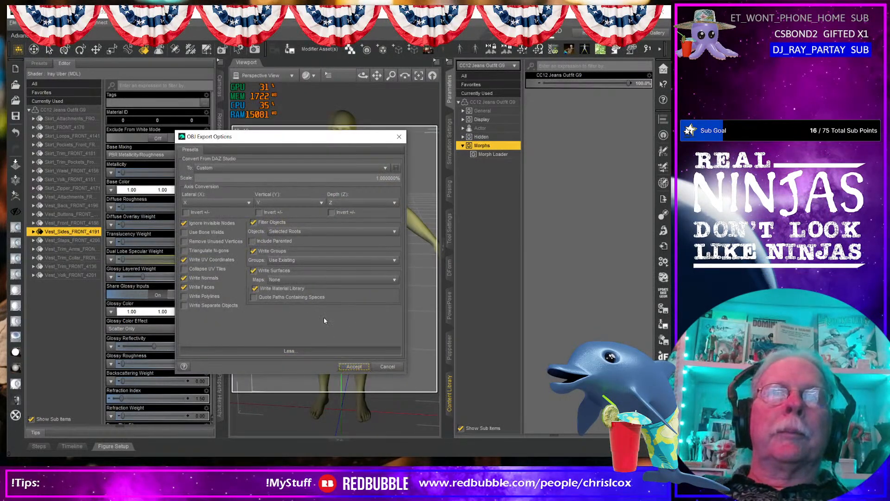
click(354, 367)
- Undo the outfit's morph setting and update its base geometry's vertex positions from the file CC12 Jeans Outfit G9 V2.obj
click(357, 278)
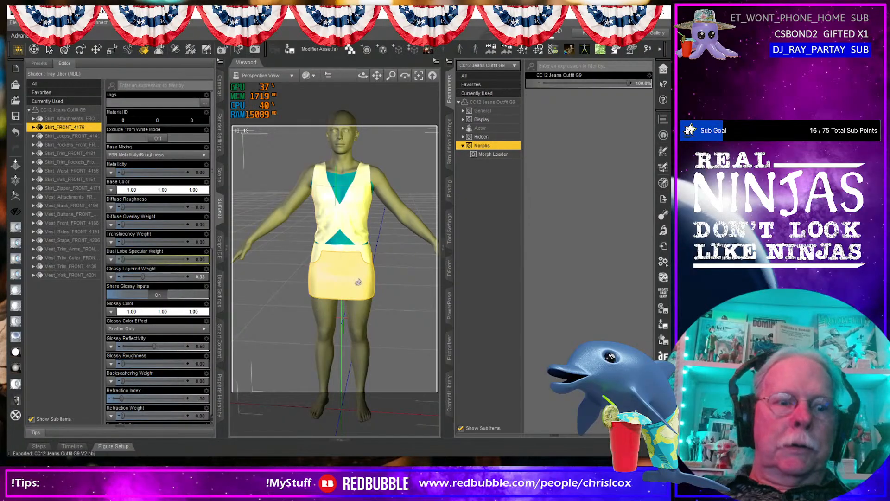
key(ctrl+z)
click(660, 292)
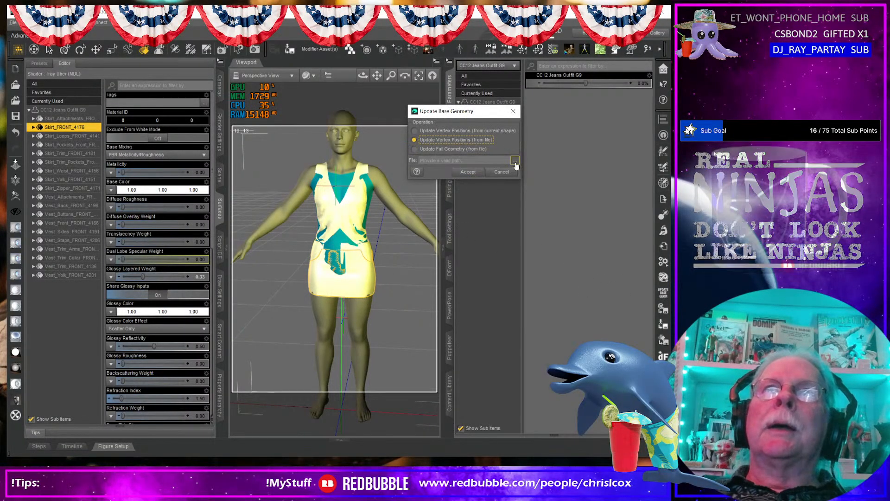
click(515, 161)
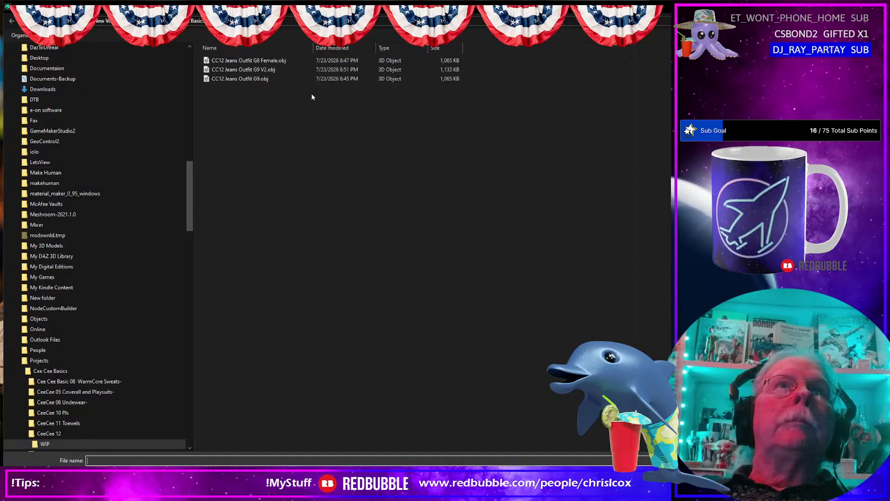
double_click(278, 70)
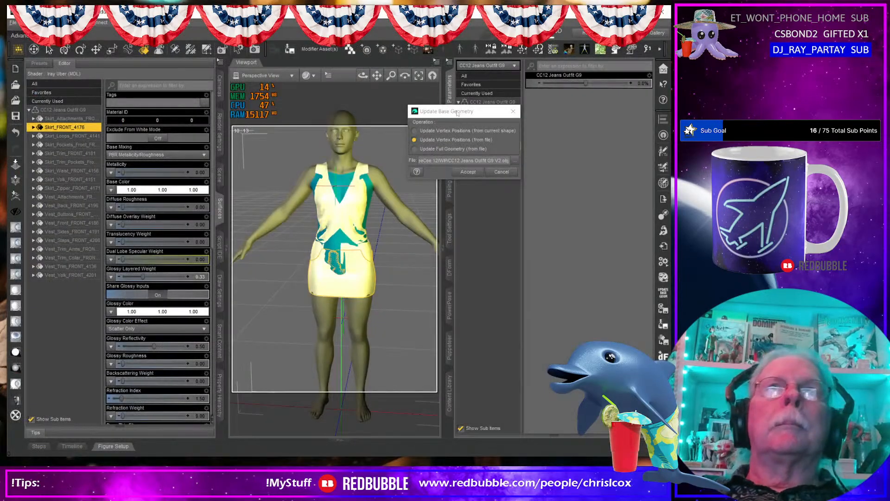
click(468, 171)
click(663, 280)
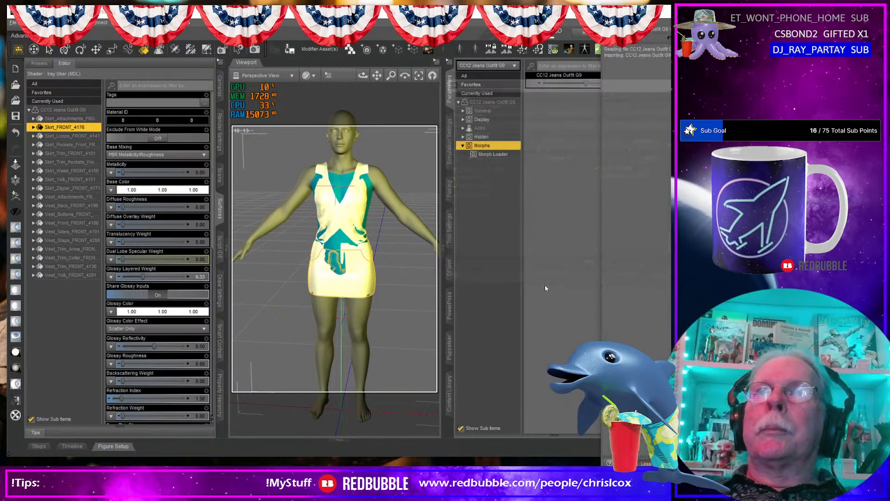
- Open the Transfer Utility with Genesis 9 Favorites as the source and CC12 Jeans Outfit G9 as the target
click(666, 259)
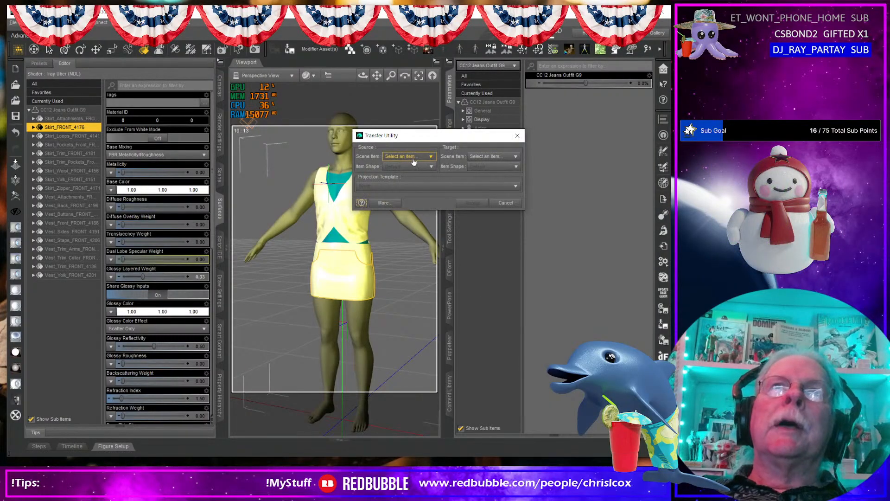
click(414, 160)
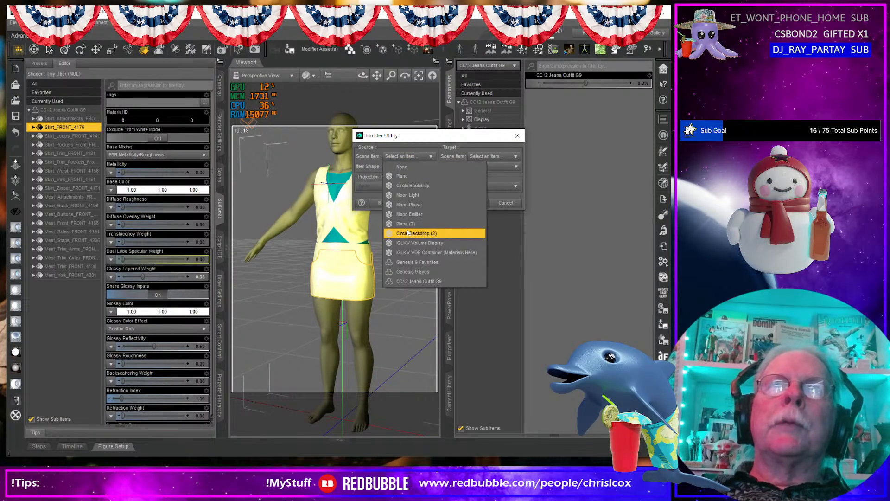
click(408, 263)
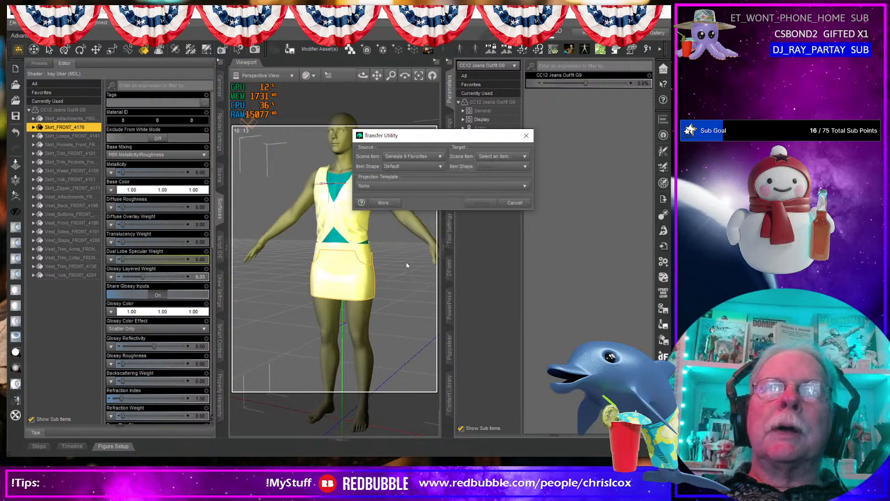
click(503, 156)
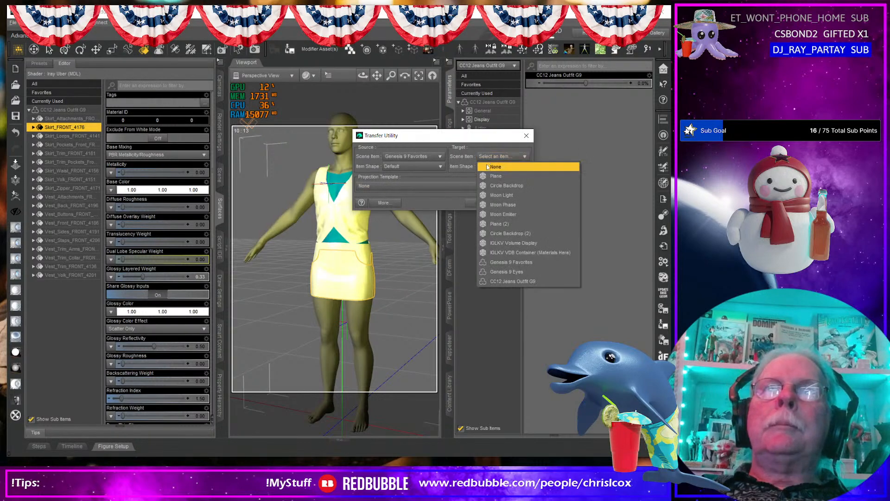
click(510, 281)
- Use the Dress Long Tight Template as the projection template and run the transfer to rig the outfit
click(399, 186)
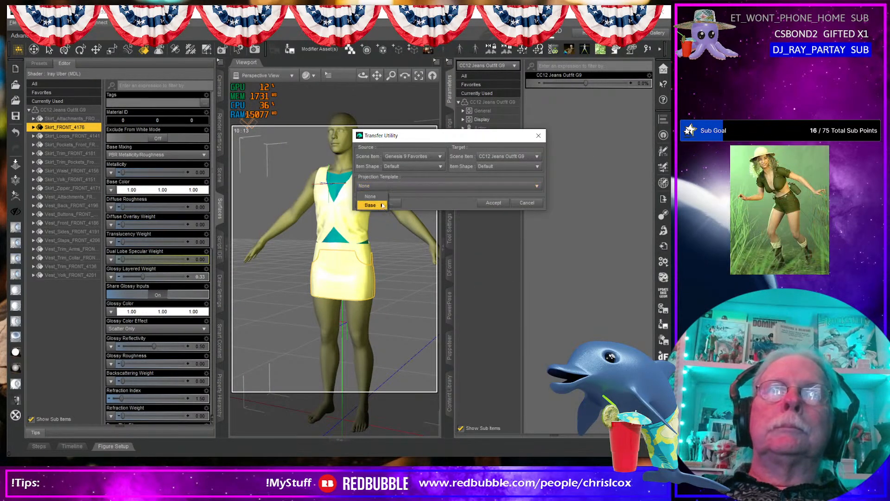
mouse_move(380, 207)
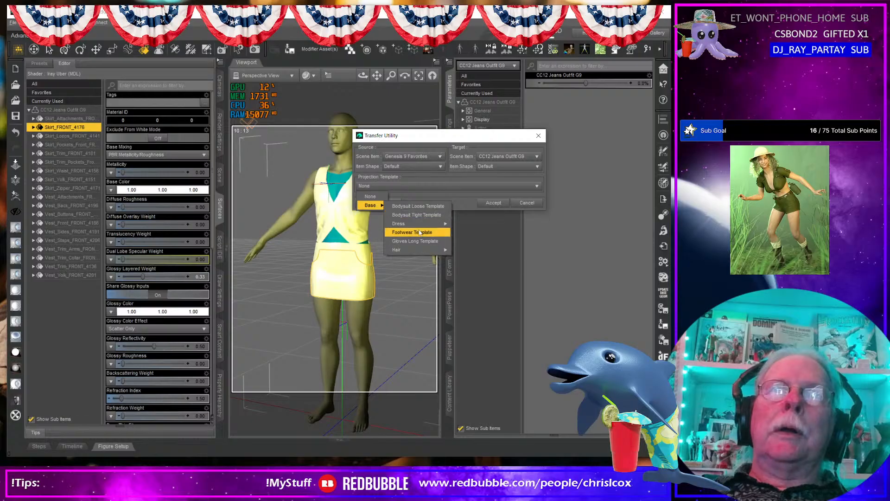
mouse_move(417, 224)
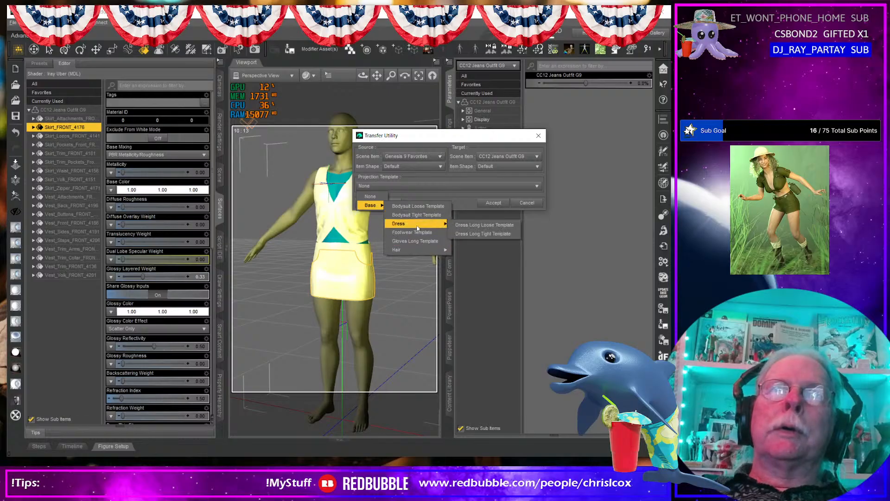
click(491, 225)
click(434, 188)
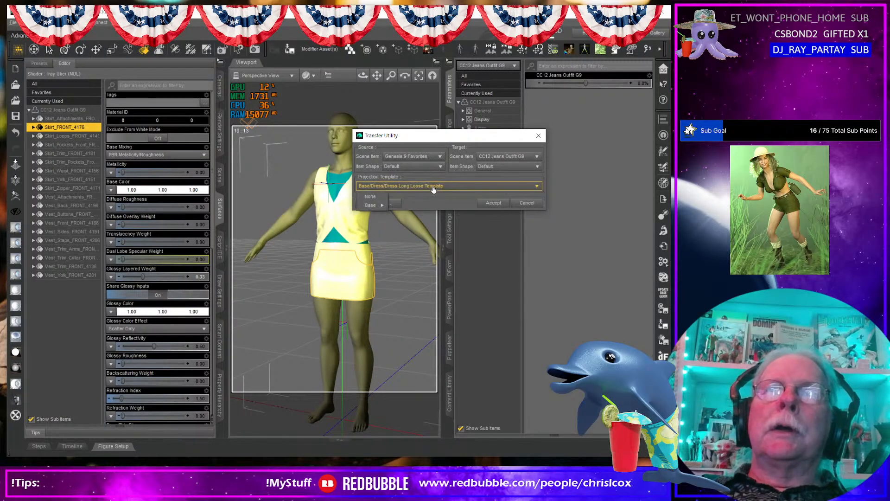
mouse_move(376, 207)
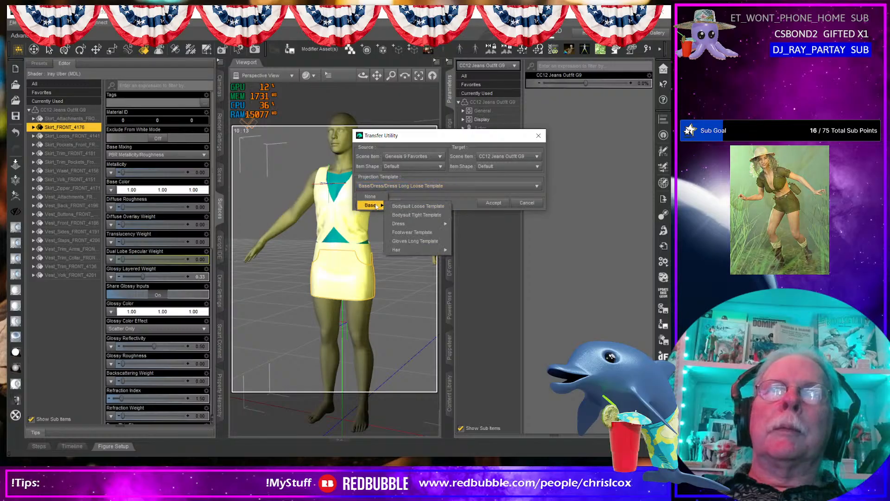
mouse_move(415, 223)
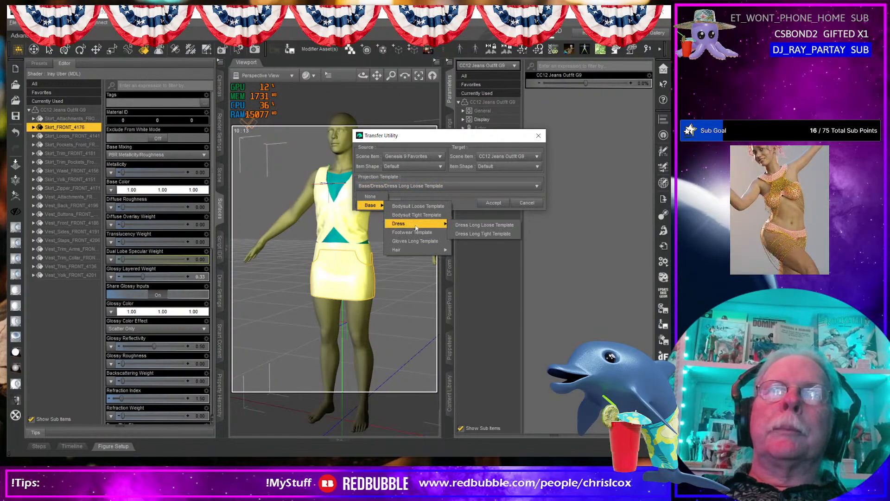
click(473, 234)
click(494, 202)
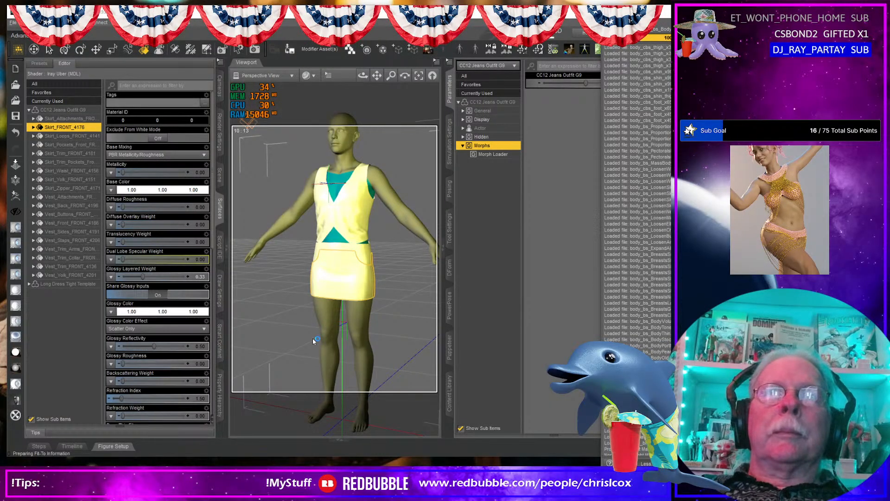
- Turn up the Genesis 9 figure's base feminine body morph and check the rigged outfit's fit
scroll(320, 338, up, 3)
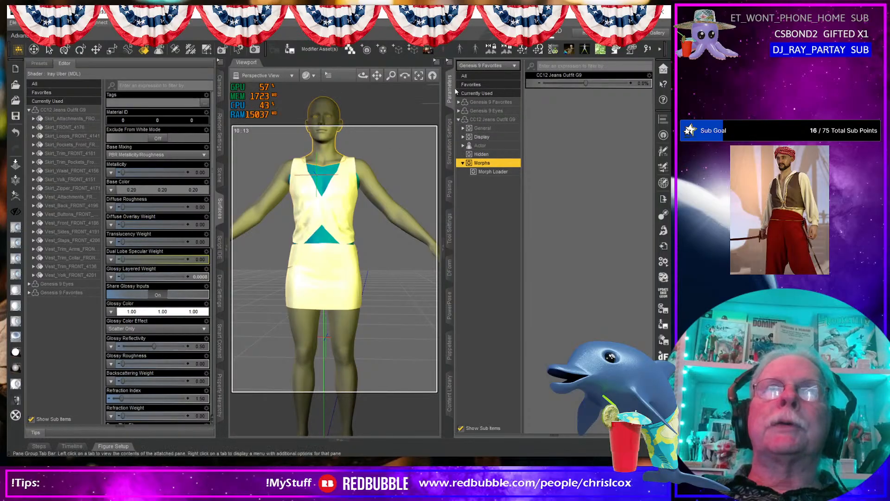
click(474, 86)
scroll(545, 397, down, 10)
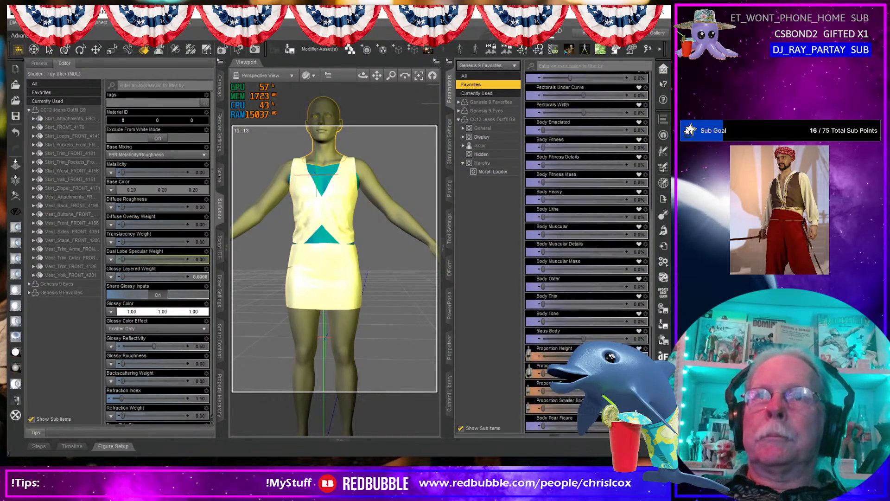
drag(545, 396, 626, 396)
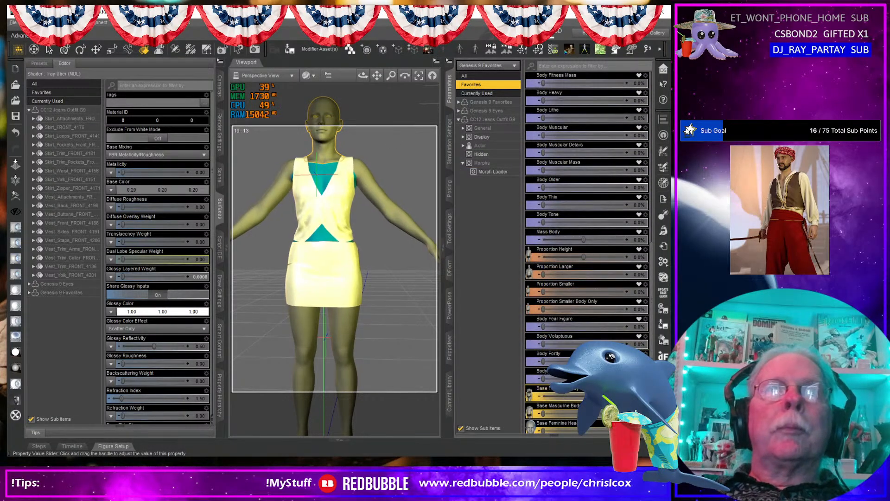
drag(363, 75, 385, 76)
middle_drag(334, 179, 281, 190)
middle_drag(354, 319, 340, 295)
- Select all surfaces of the CC12 Jeans Outfit G9 and apply the CCox Base Shader II preset
click(340, 295)
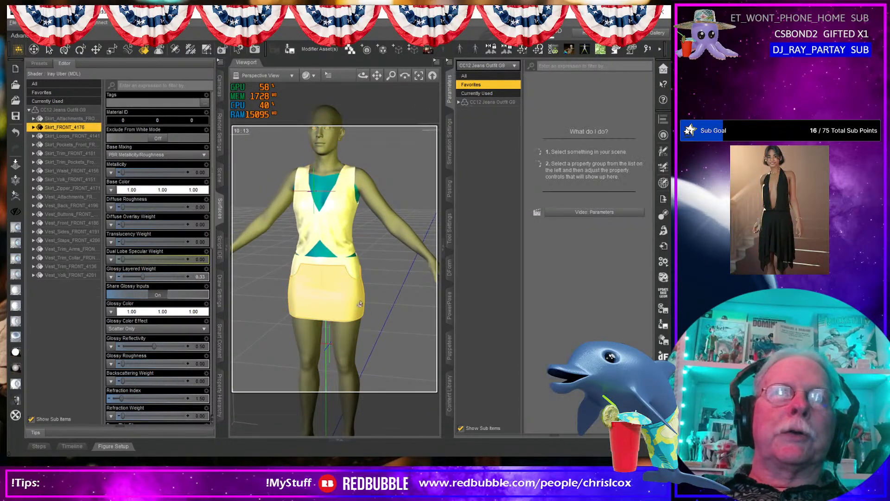
click(64, 110)
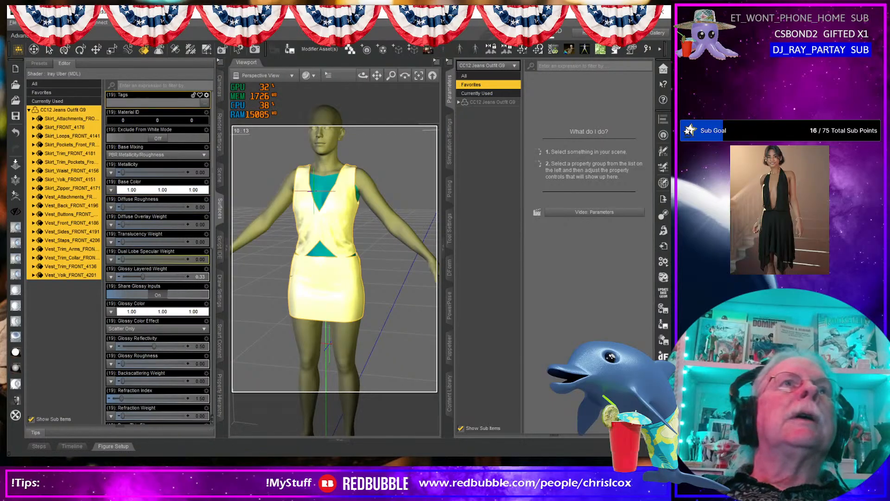
click(144, 23)
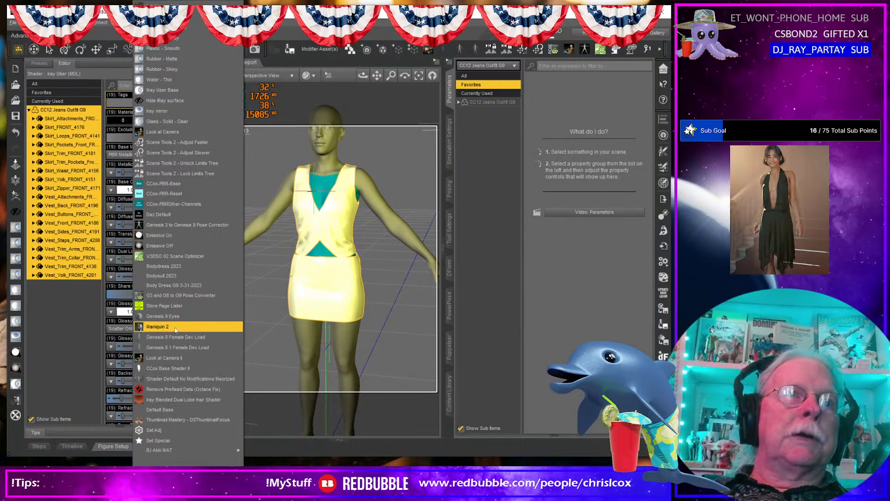
click(176, 368)
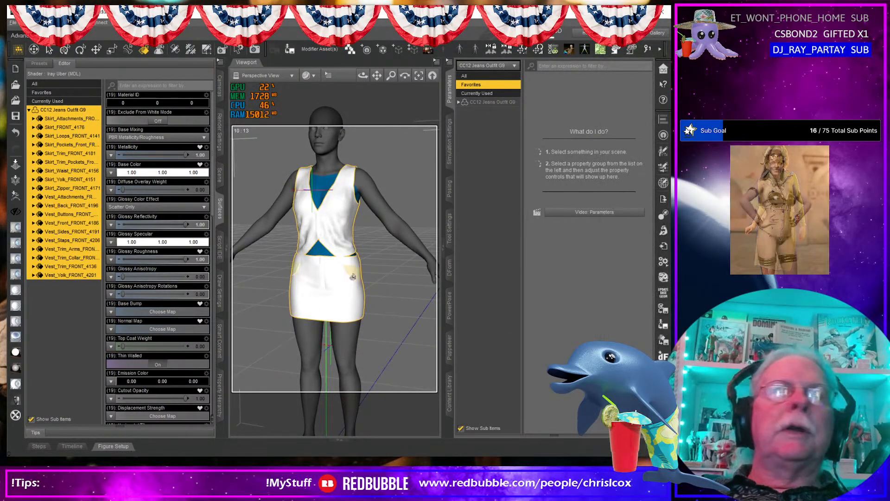
- Set the Bend Stiffness of all outfit surfaces to 0.1
scroll(169, 256, down, 15)
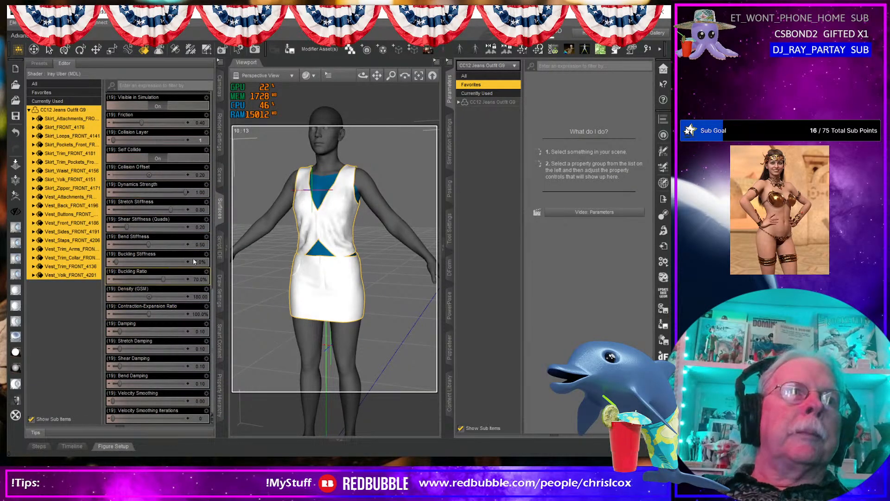
click(202, 245)
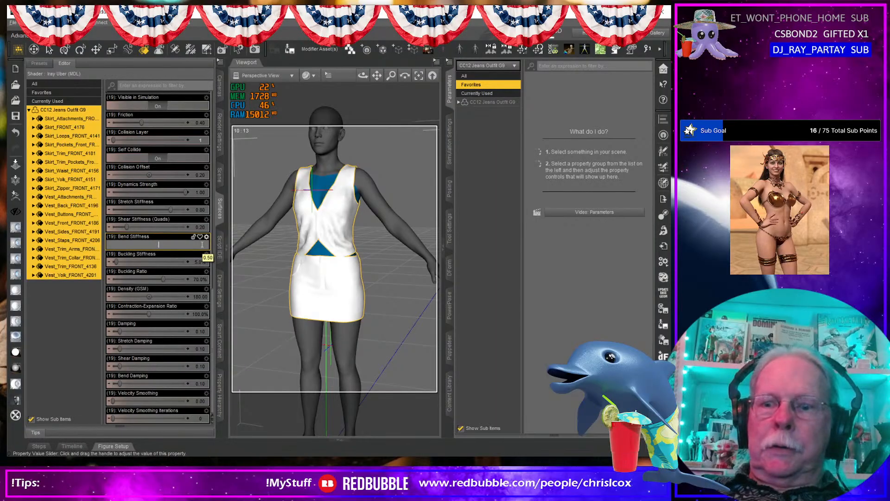
text(.1)
key(Return)
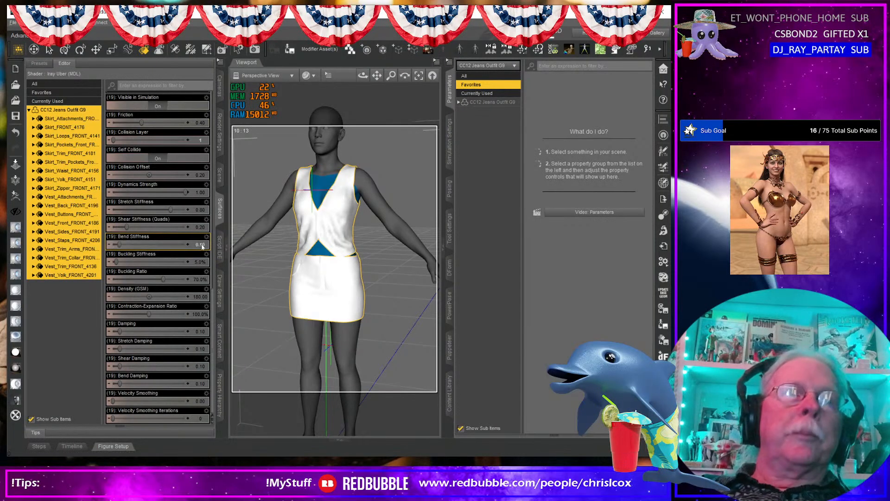
- Set the Dynamics Strength of the skirt's waistband surface to 0.5
click(329, 263)
scroll(325, 274, up, 3)
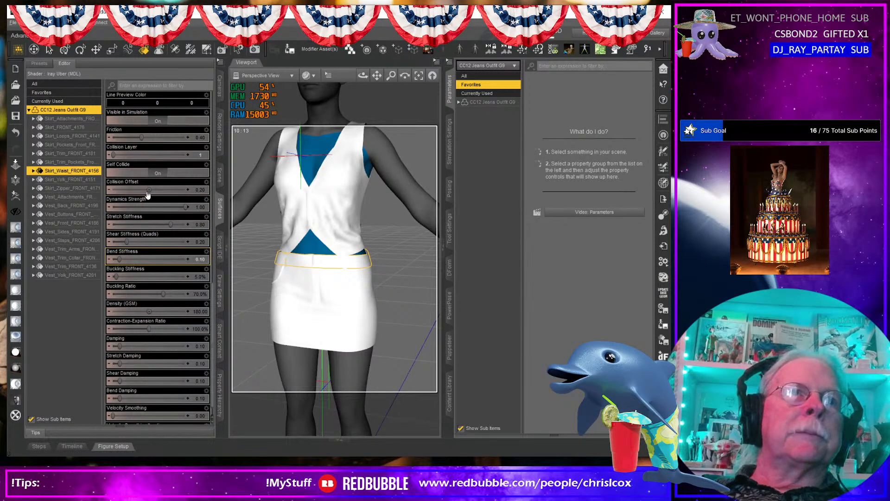
click(199, 208)
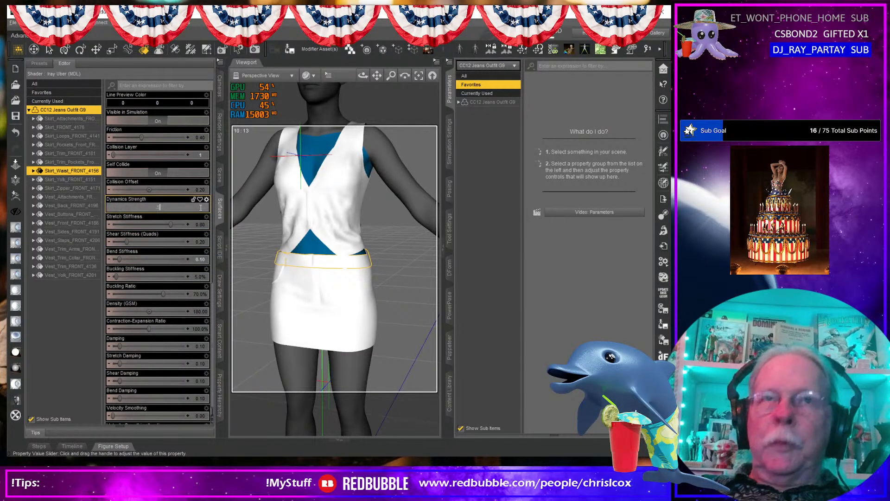
text(.5)
key(Return)
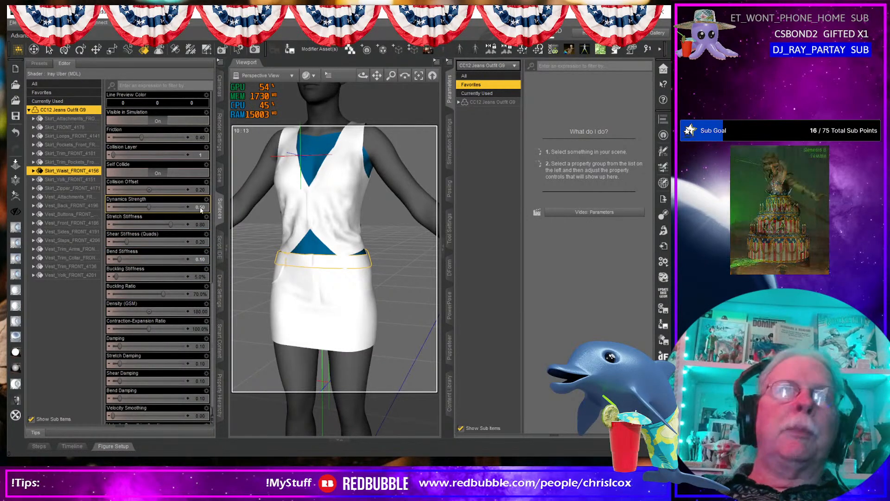
- Select the vest's arm and collar trim surfaces together and set their Dynamics Strength to 0.5
click(342, 140)
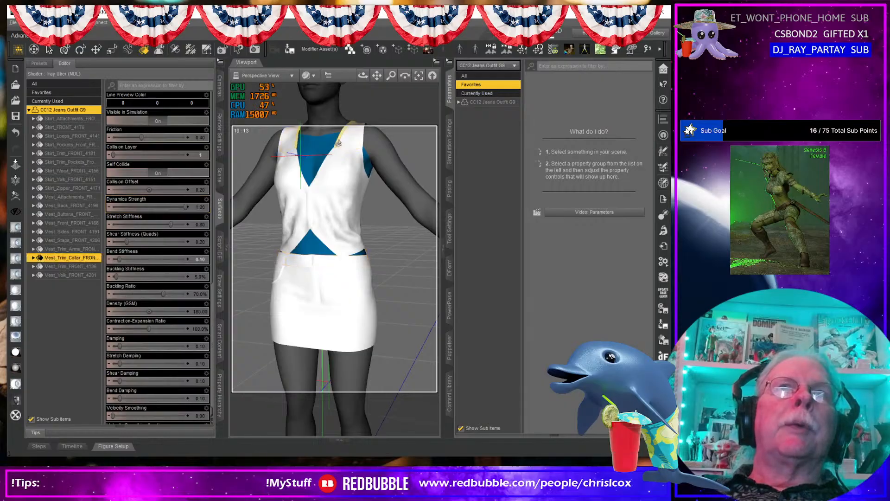
click(363, 155)
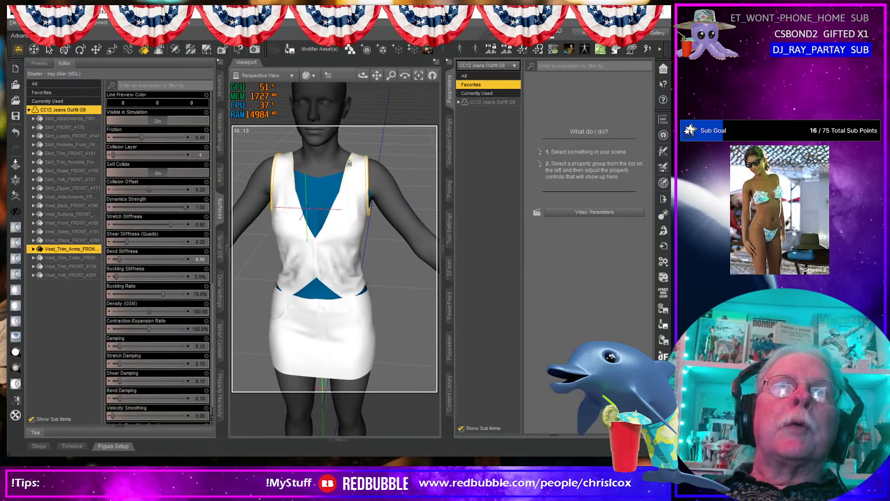
ctrl+click(349, 162)
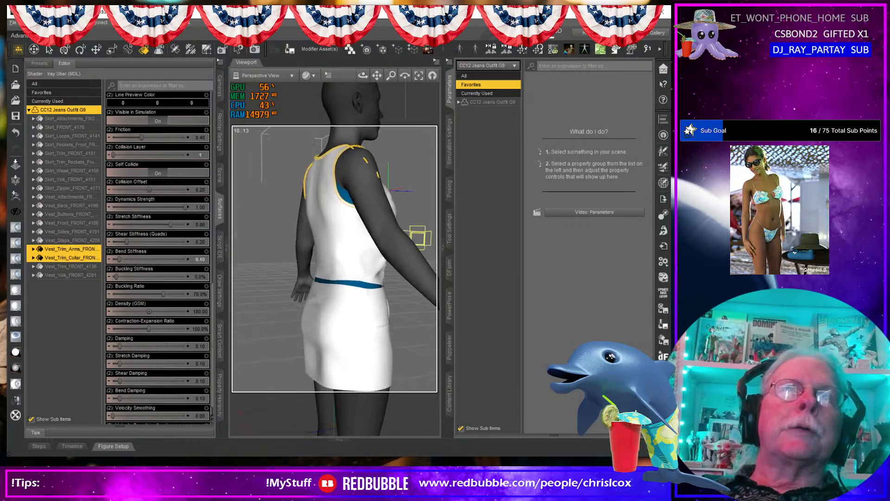
click(198, 209)
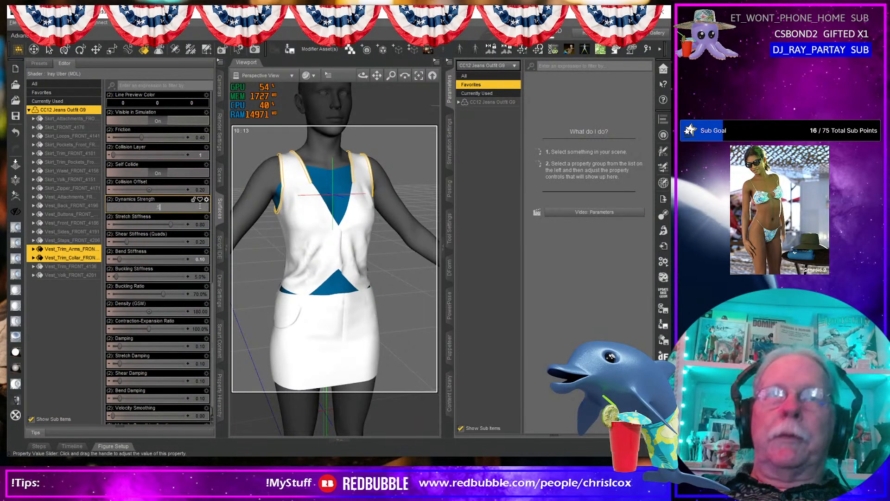
text(.5)
key(Return)
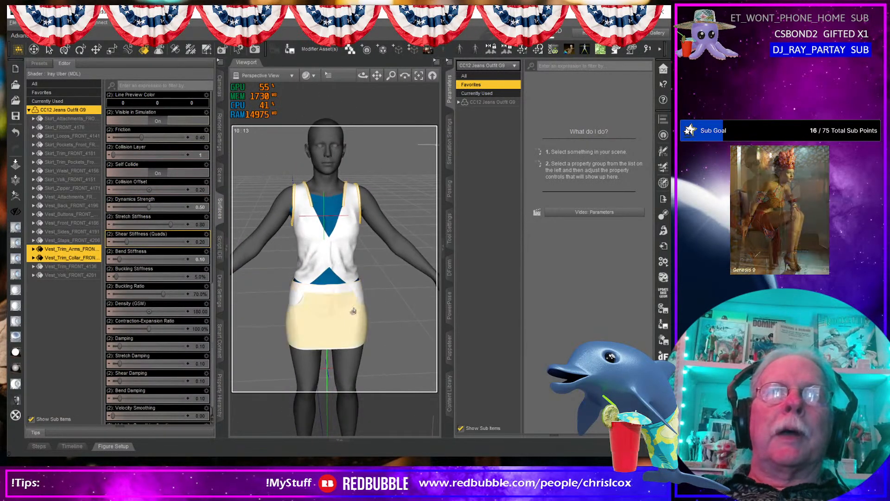
- Run the cloth simulation on the outfit and inspect how the vest and skirt drape on the figure
click(353, 311)
click(663, 262)
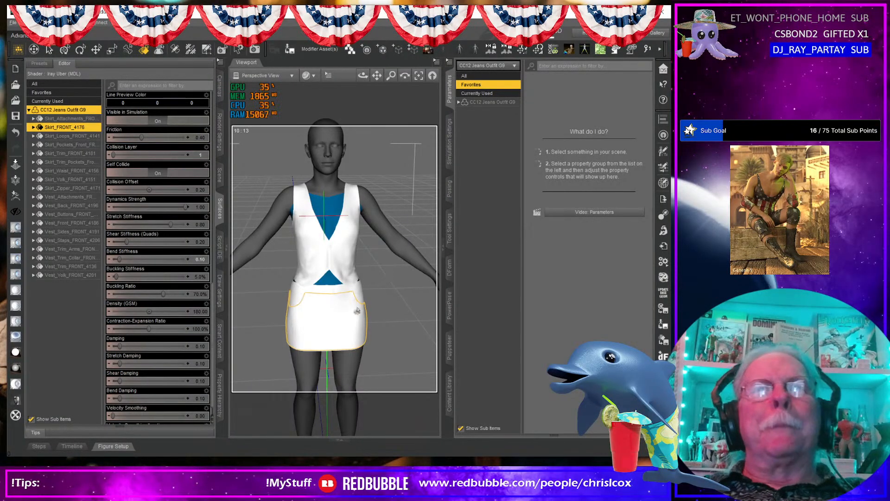
mouse_move(339, 328)
middle_down()
mouse_move(320, 327)
mouse_move(361, 318)
mouse_move(338, 327)
middle_up()
scroll(343, 324, up, 4)
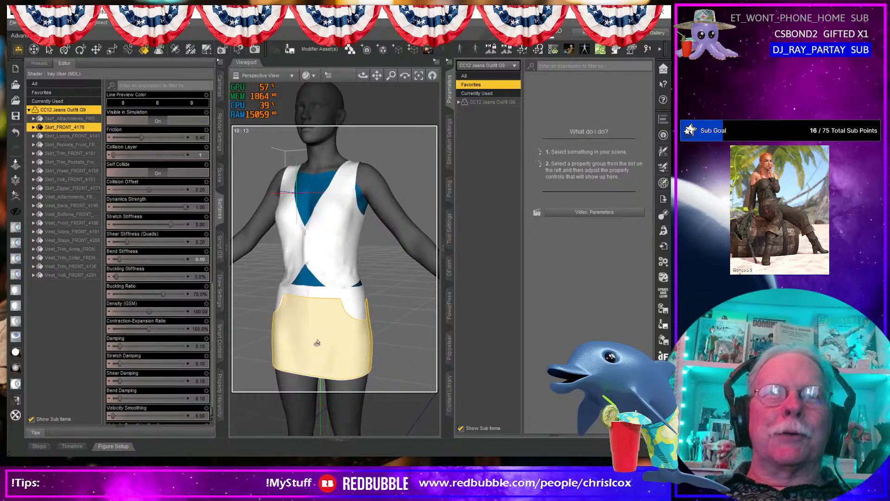
- Delete the jeans outfit from the scene and select the remaining Genesis 9 figure
click(324, 269)
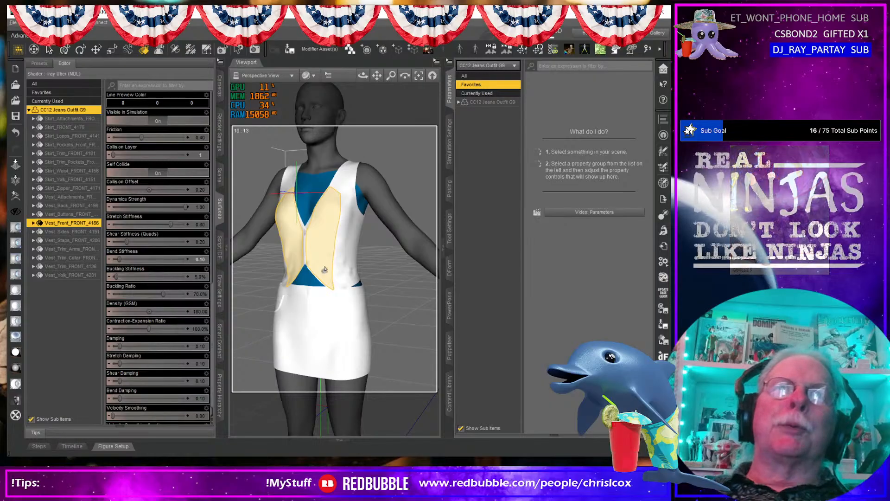
key(Delete)
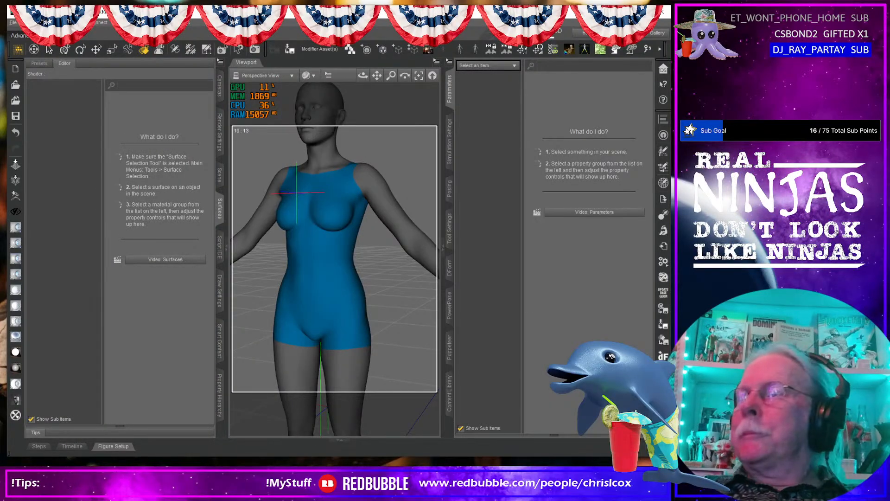
click(314, 307)
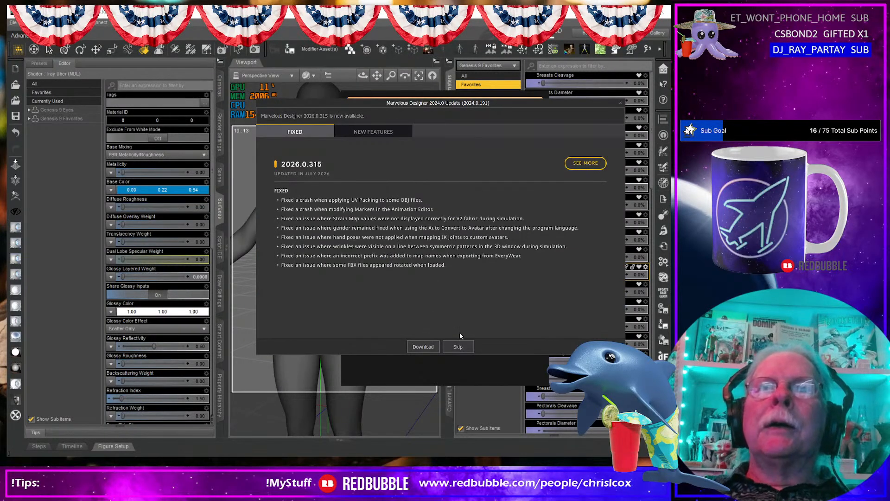
- Switch to Marvelous Designer and skip the offered program update
click(458, 347)
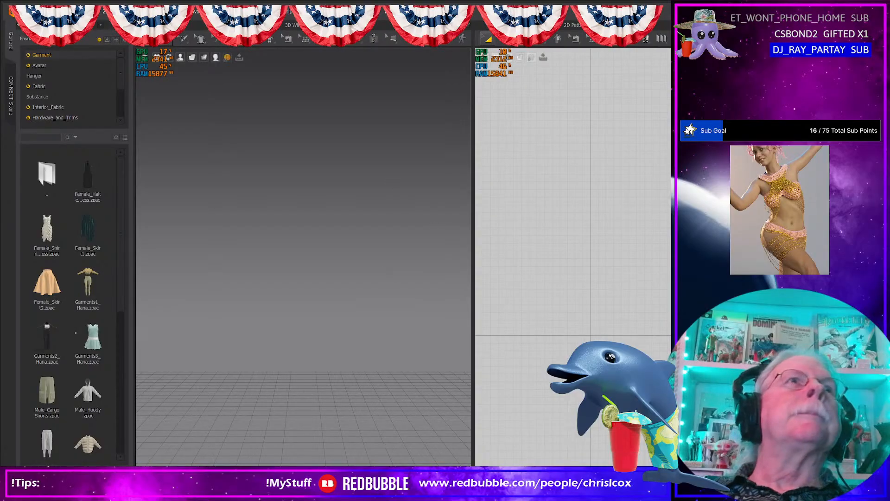
- Open the CC12 Jeans Skirt.zprj project from the WIP folder inside CeeCee 12
click(29, 11)
mouse_move(113, 45)
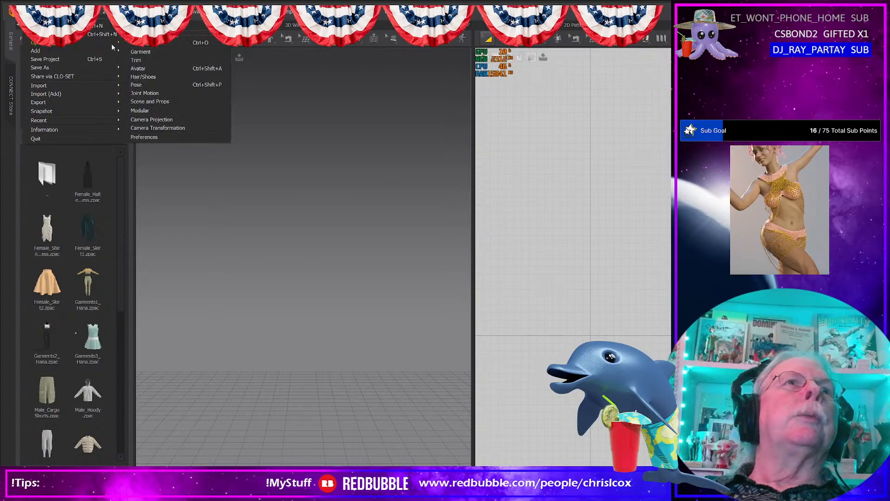
click(141, 52)
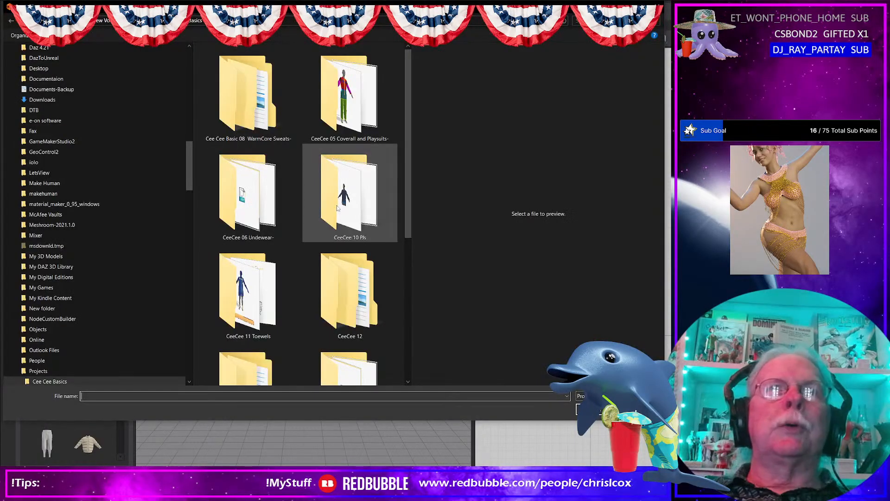
scroll(334, 199, down, 3)
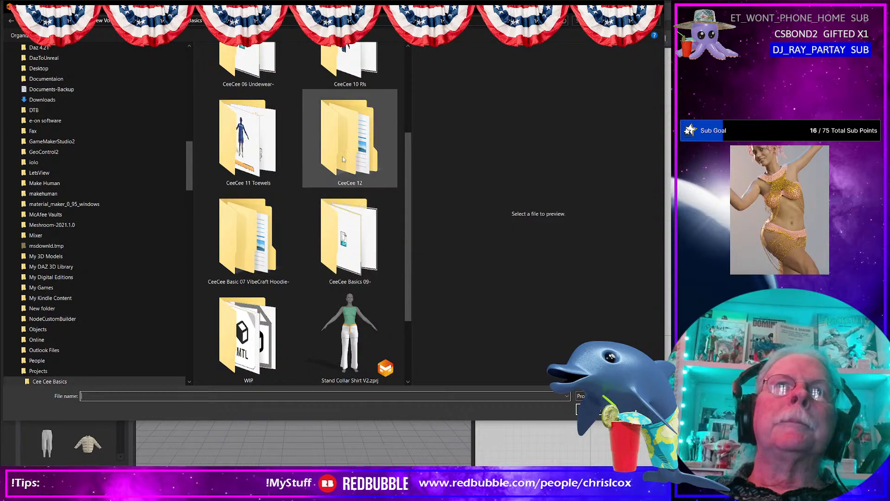
double_click(353, 151)
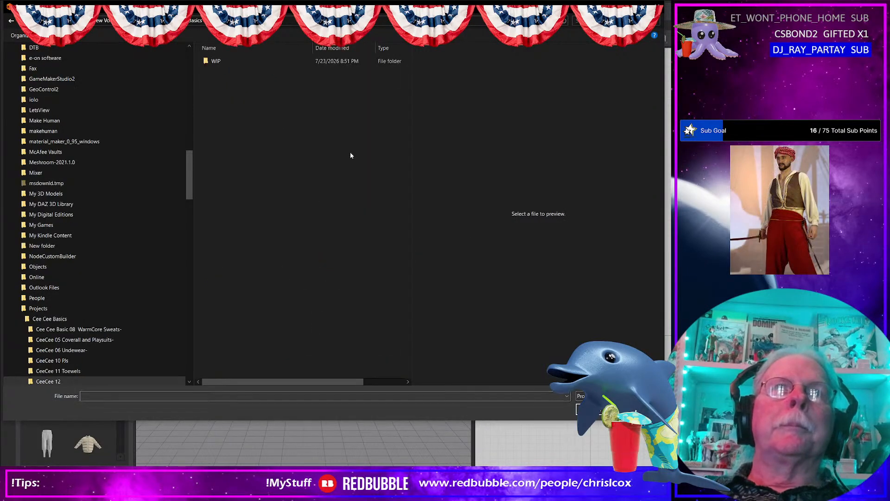
double_click(215, 62)
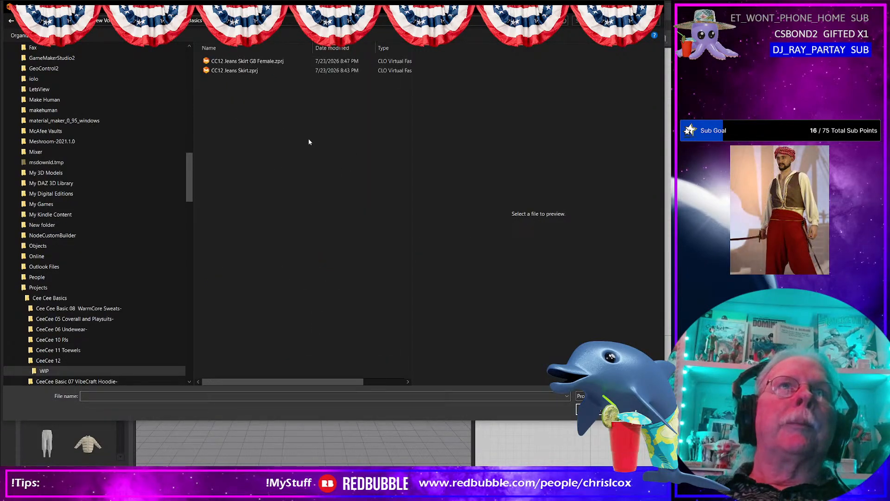
click(246, 72)
key(Return)
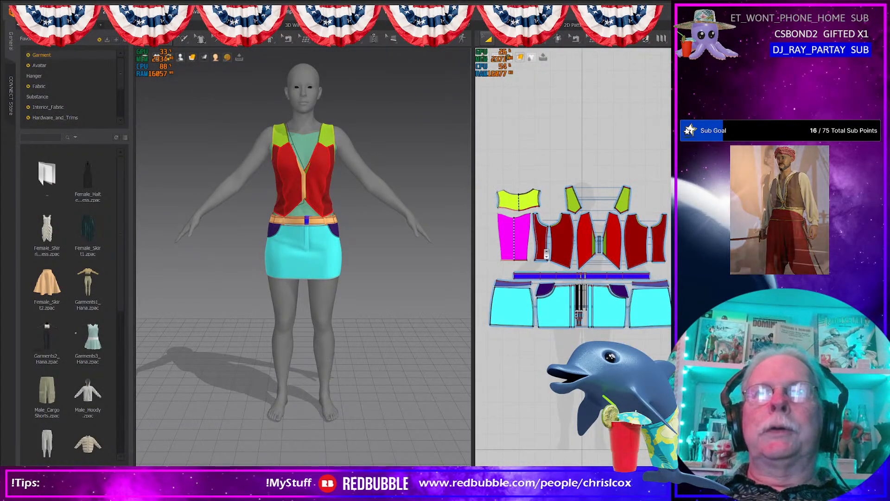
- Select all outfit patterns and export them as a welded, thin single-object OBJ, replacing CC12 Jeans Outfit G9.obj in the WIP folder
key(ctrl+a)
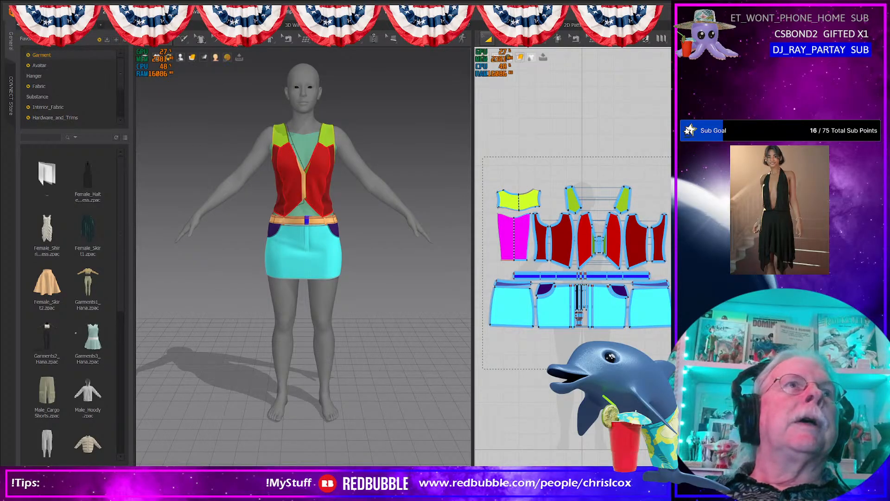
drag(482, 157, 700, 369)
click(29, 11)
mouse_move(42, 105)
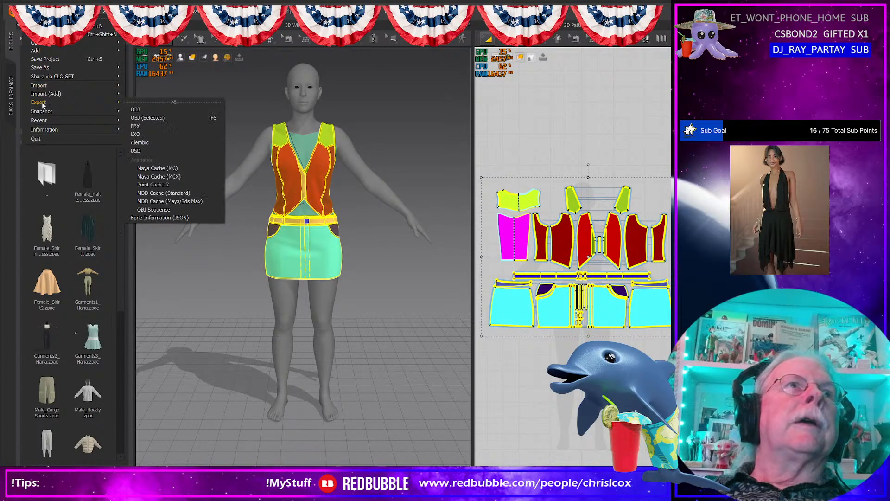
click(154, 119)
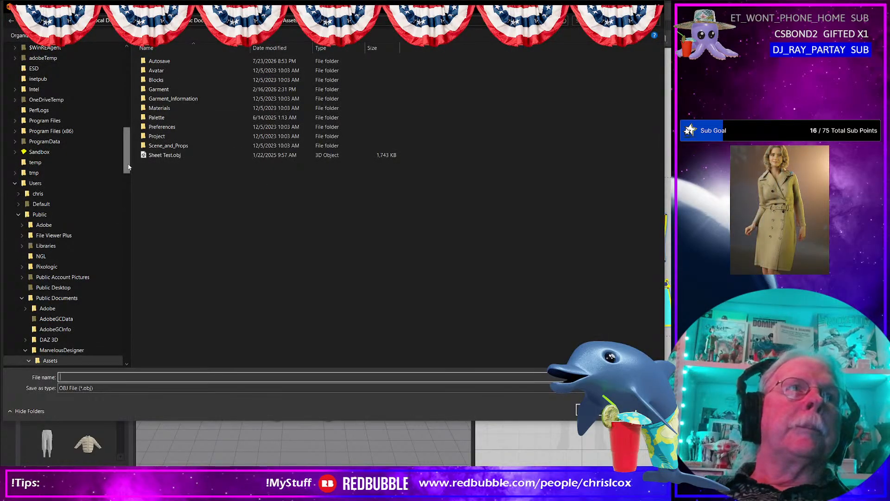
scroll(69, 278, up, 15)
click(30, 336)
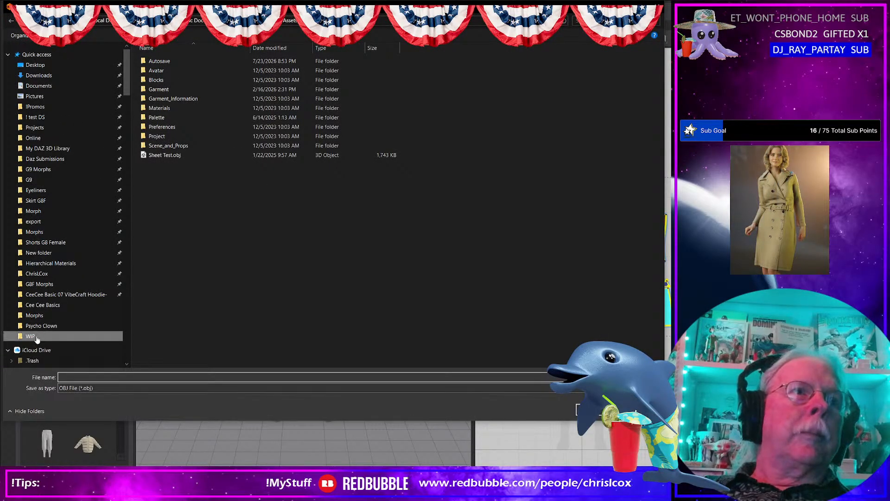
click(191, 81)
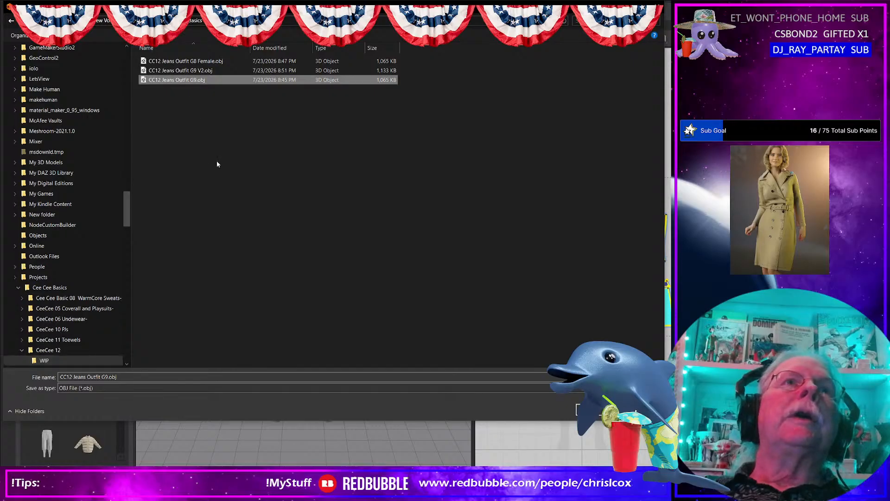
key(Return)
click(465, 249)
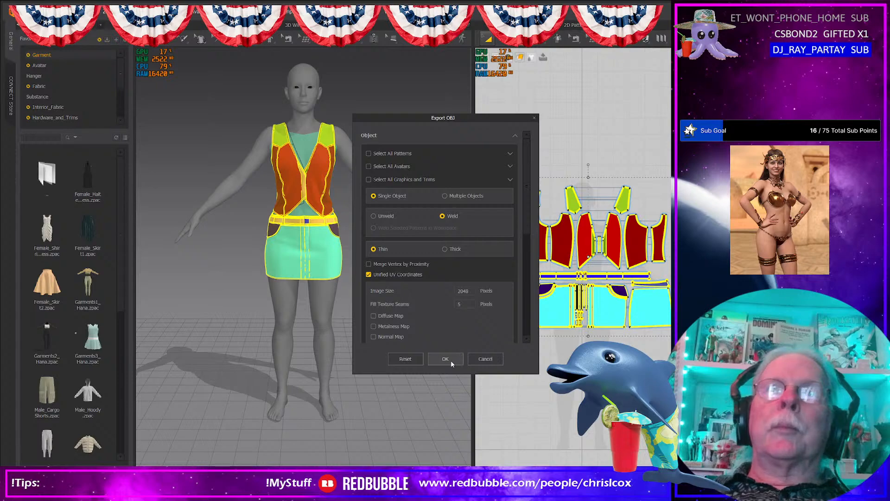
click(445, 359)
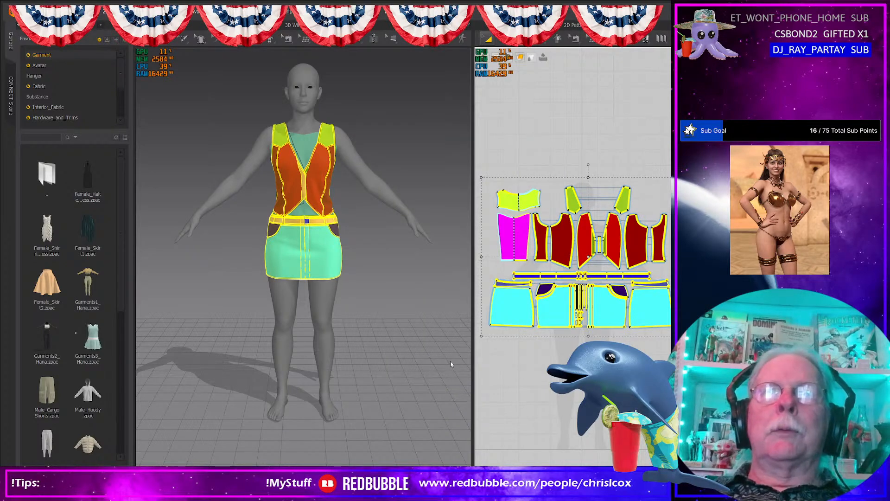
- Export the selected patterns again over CC12 Jeans Outfit G9.obj, checking that the scale is in metres at 100%
click(28, 12)
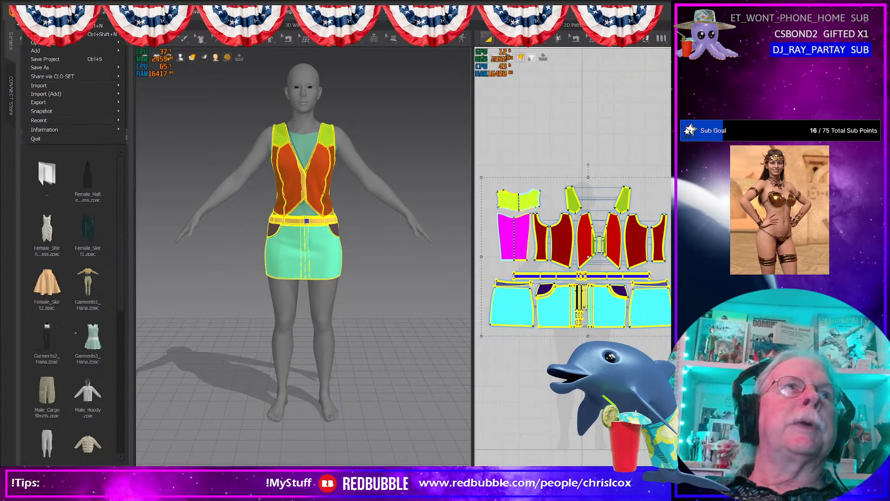
mouse_move(43, 103)
click(139, 117)
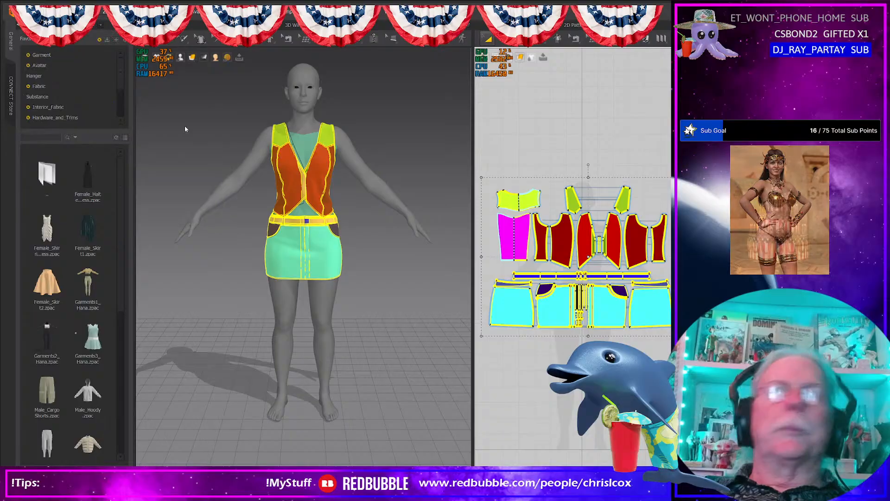
double_click(172, 81)
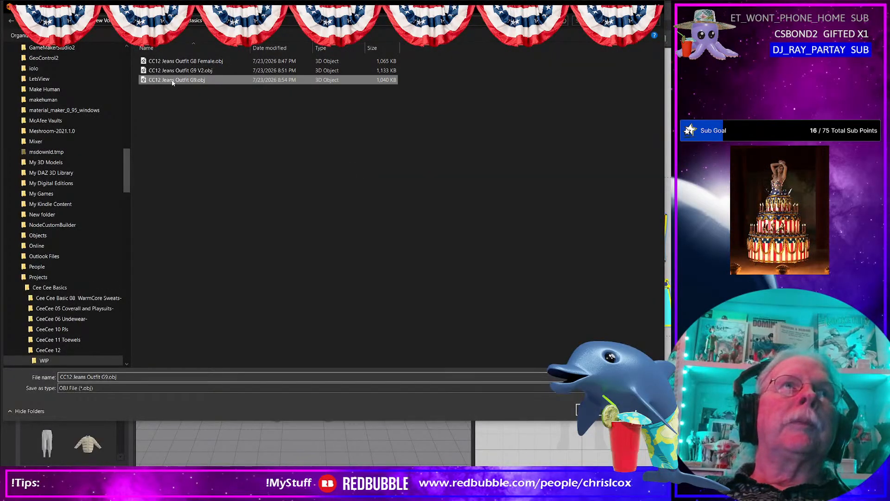
click(466, 250)
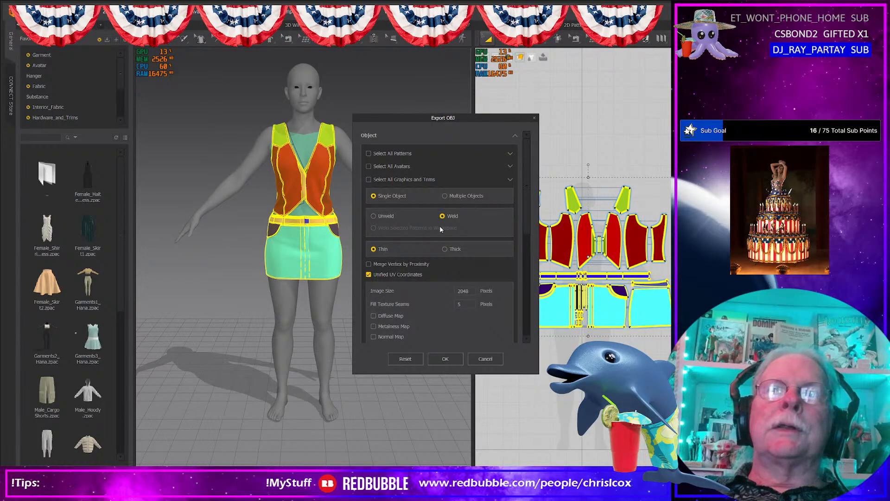
scroll(450, 290, down, 6)
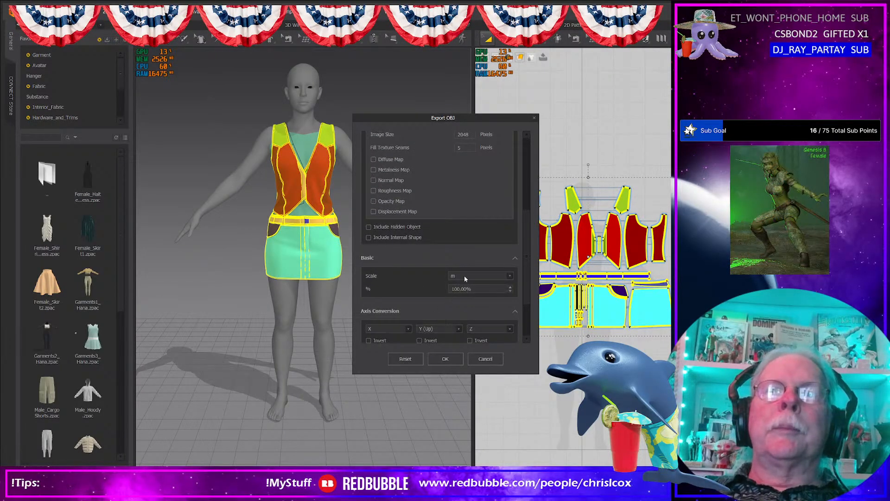
click(449, 359)
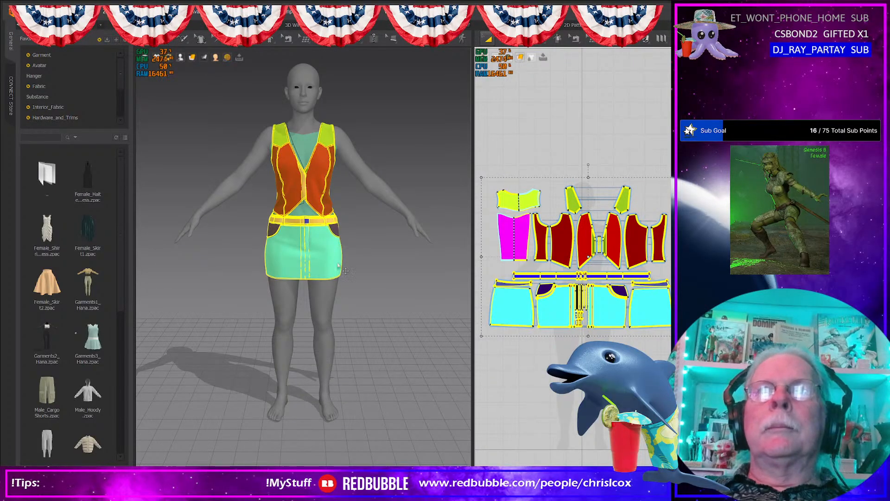
- Open the CC12 Jeans Skirt G8 Female.zprj project, loading both its garment and avatar
click(28, 12)
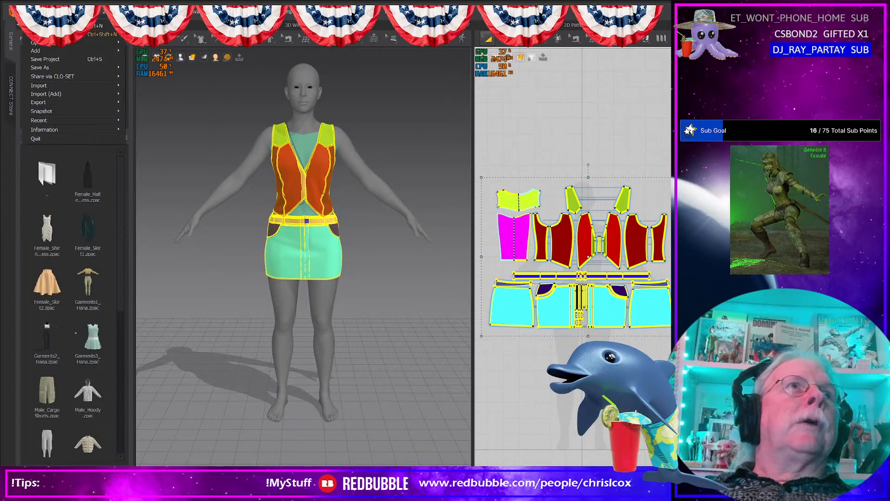
mouse_move(45, 46)
click(140, 51)
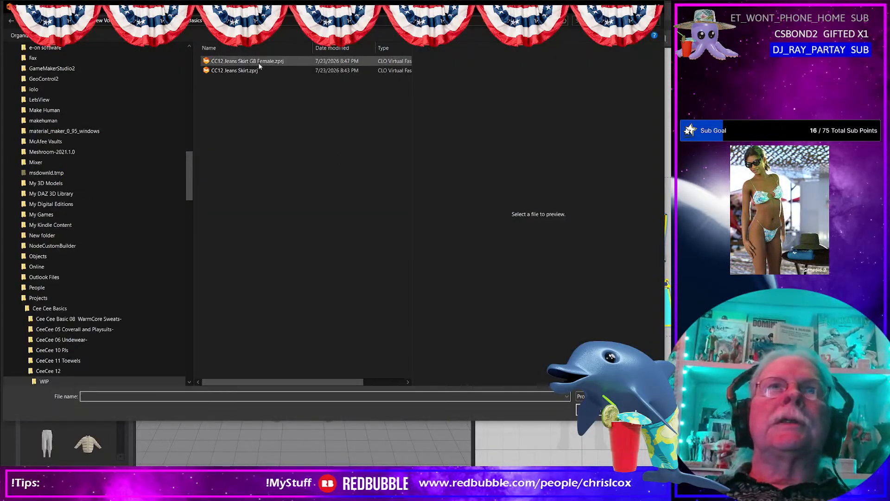
click(260, 64)
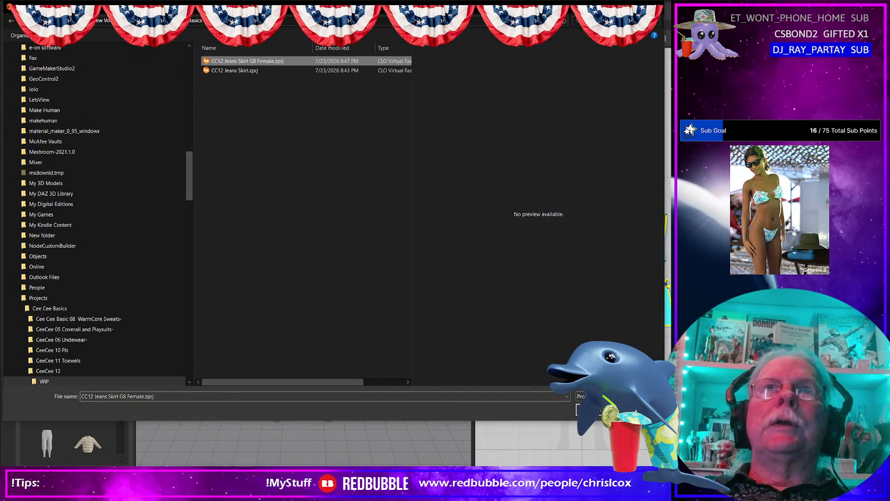
key(Return)
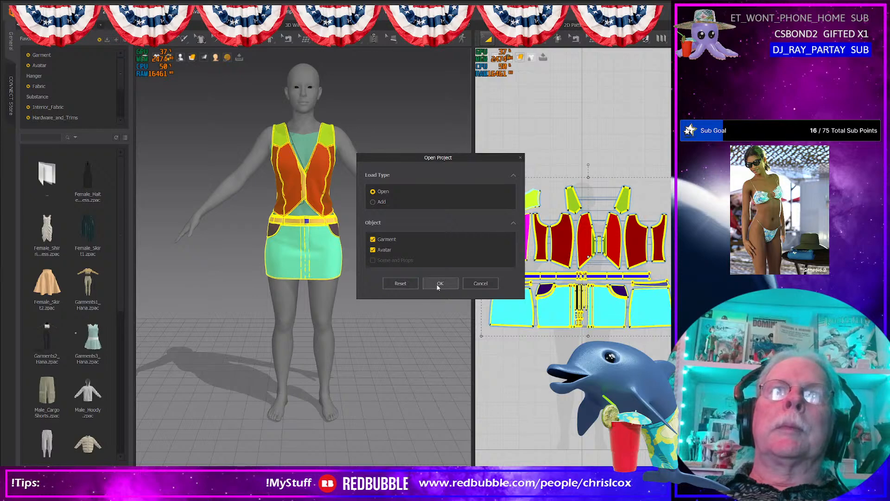
click(437, 285)
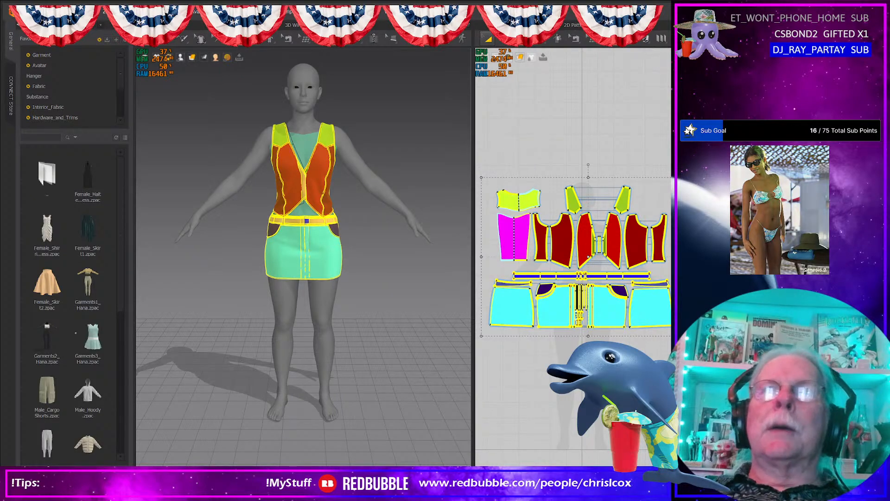
- Select all patterns of the G8 Female outfit and export them as a welded, thin OBJ, replacing CC12 Jeans Outfit G8 Female.obj
scroll(504, 167, down, 2)
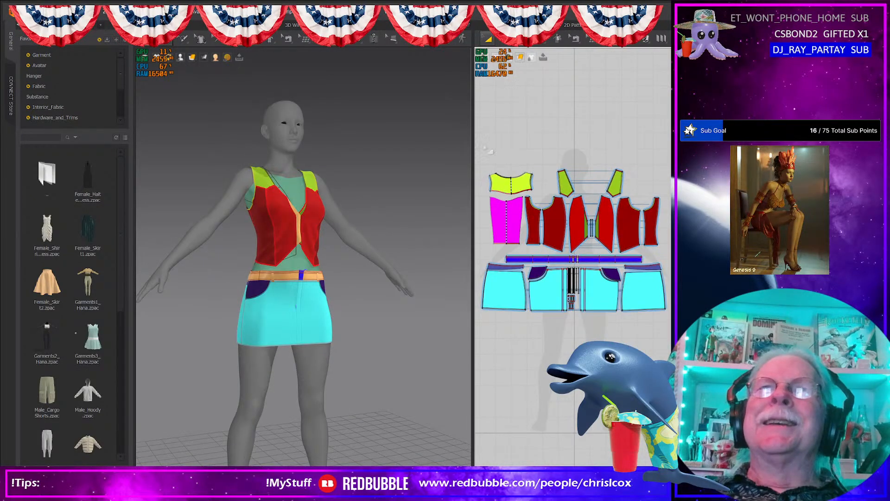
drag(480, 172, 669, 365)
click(29, 11)
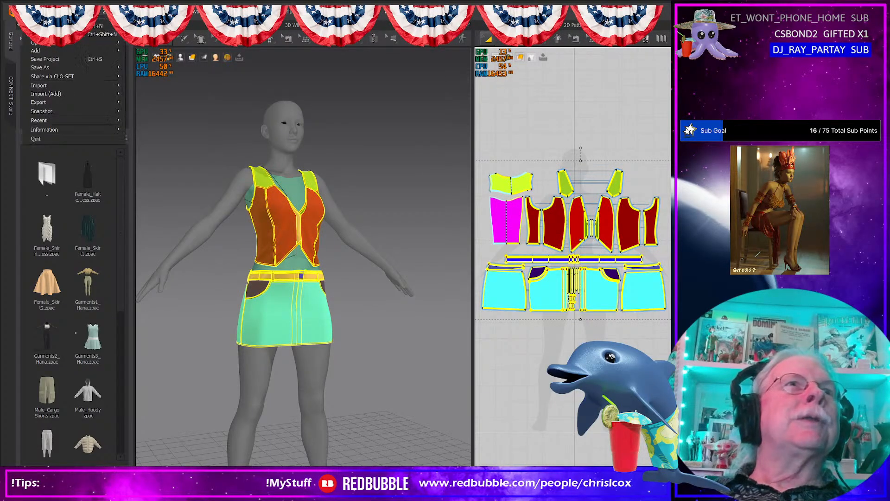
mouse_move(55, 101)
click(136, 110)
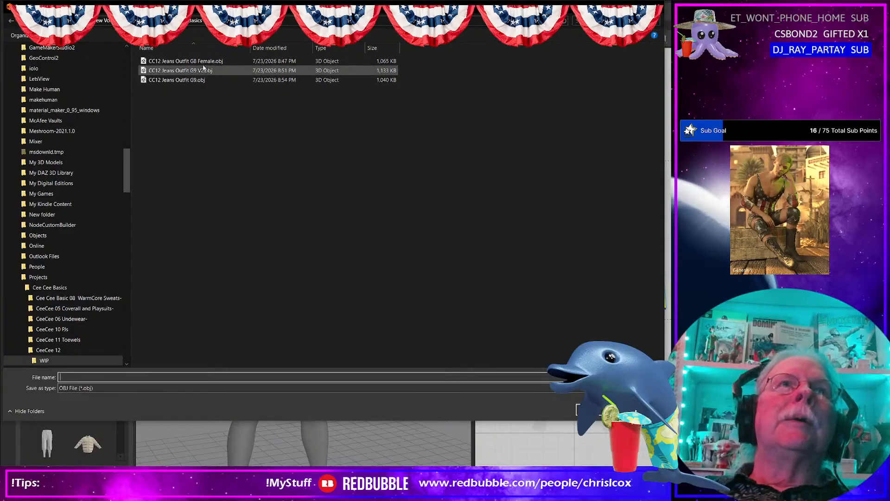
double_click(203, 62)
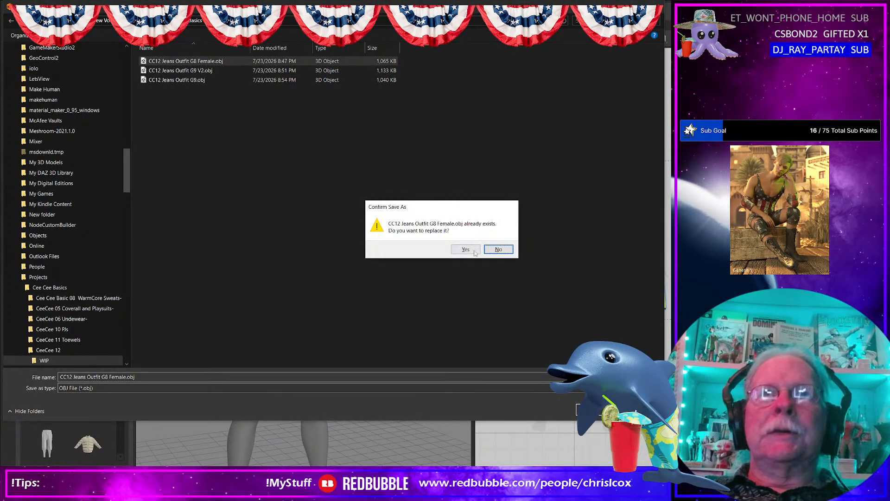
click(474, 250)
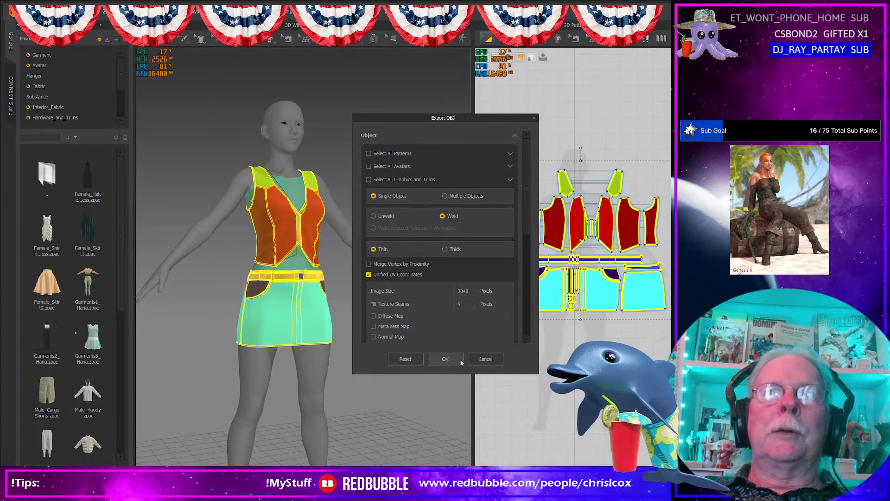
scroll(465, 306, down, 5)
click(445, 358)
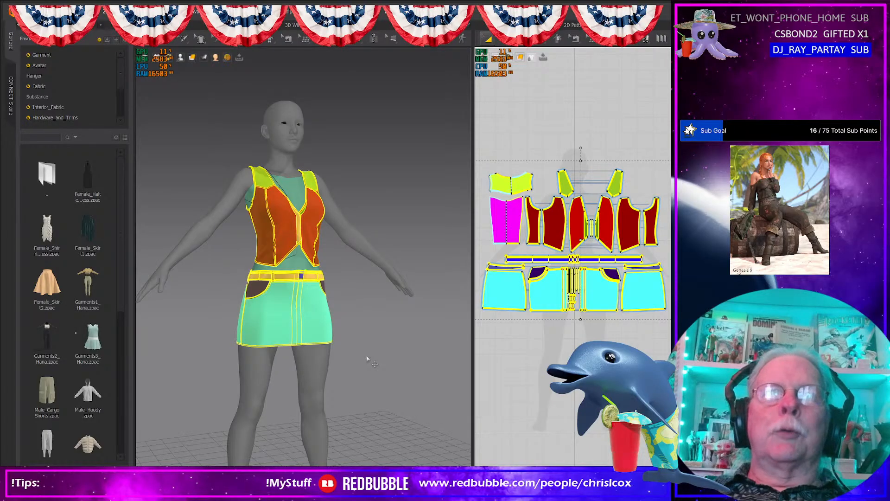
- Switch to Daz Studio and import CC12 Jeans Outfit G9.obj from the WIP folder with the current OBJ import options
key(alt+Tab)
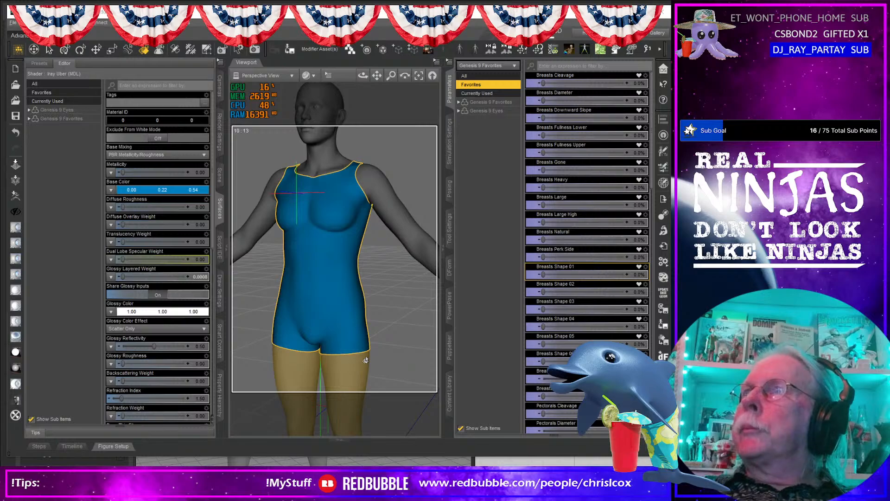
key(alt+Tab)
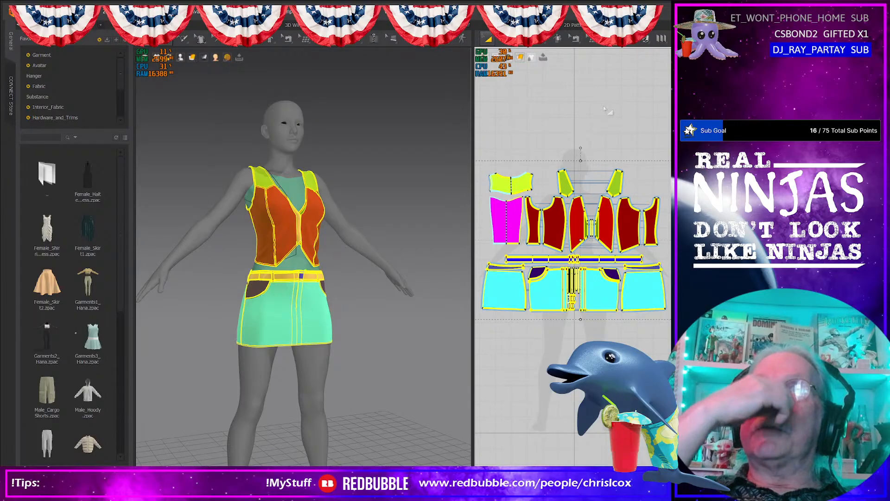
key(alt+Tab)
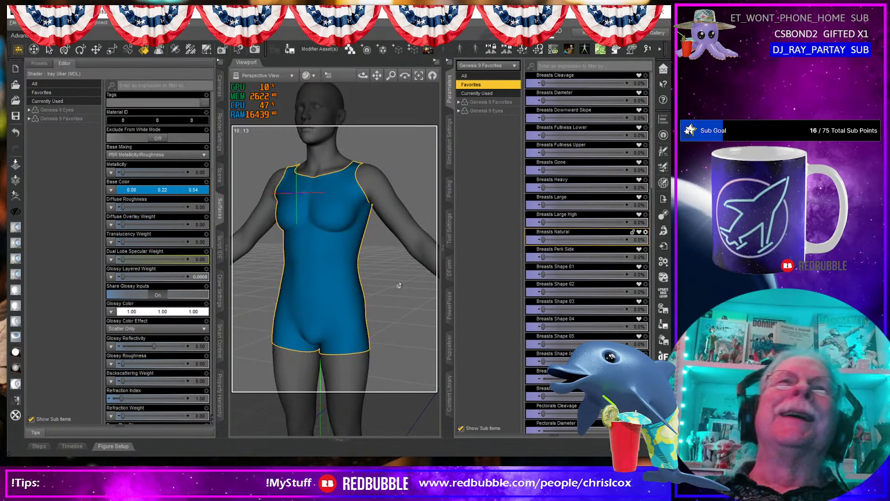
click(366, 272)
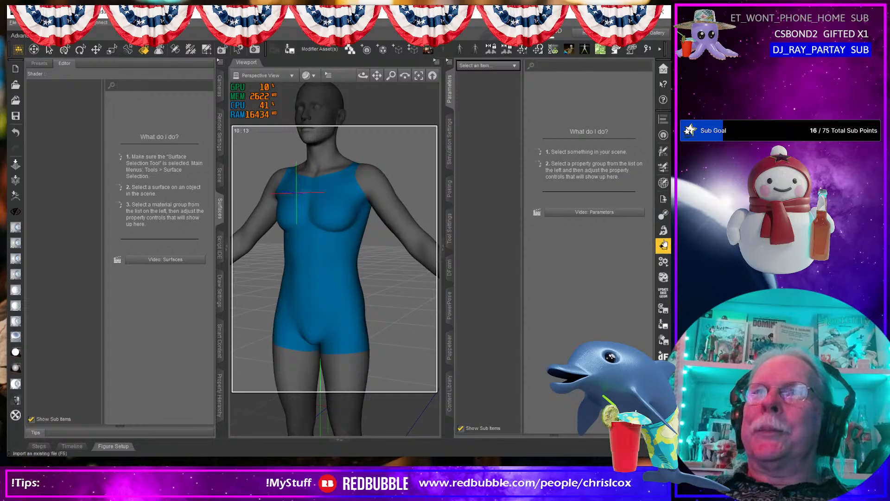
click(664, 199)
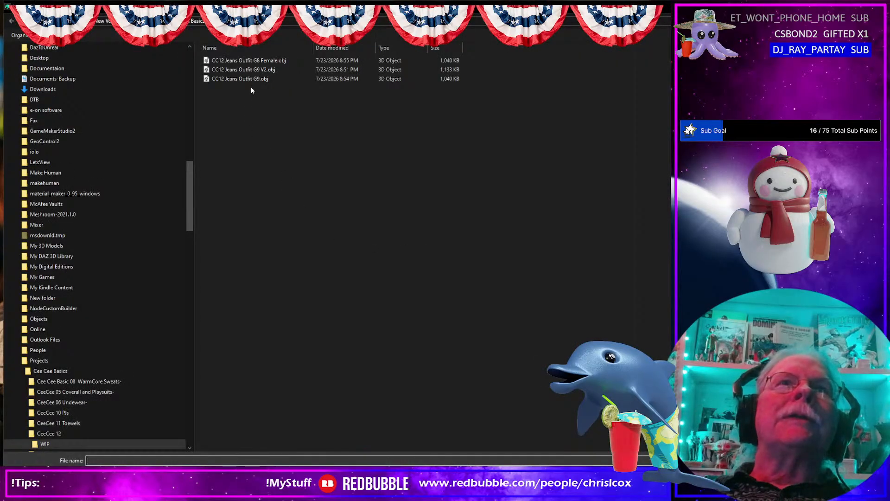
double_click(254, 79)
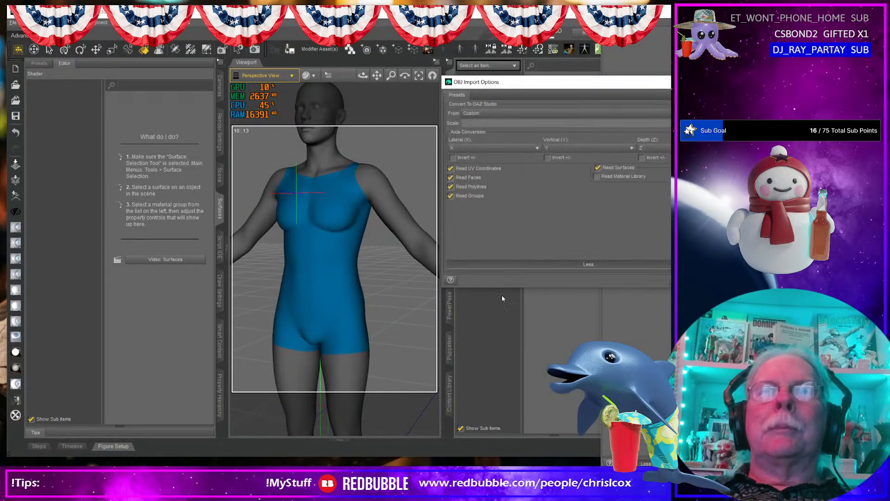
click(689, 280)
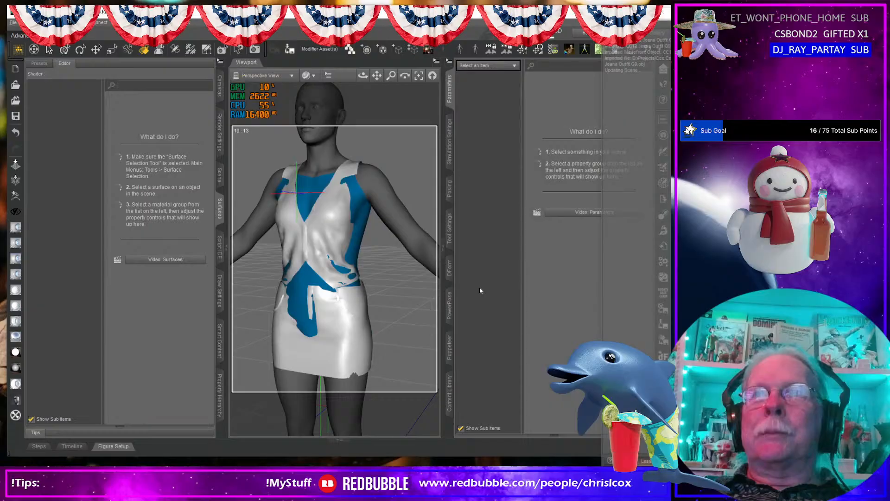
- Rig the outfit with the Transfer Utility from Genesis 9 Favorites to CC12 Jeans Outfit G9, using the Dress Long Tight Template
click(332, 317)
click(663, 221)
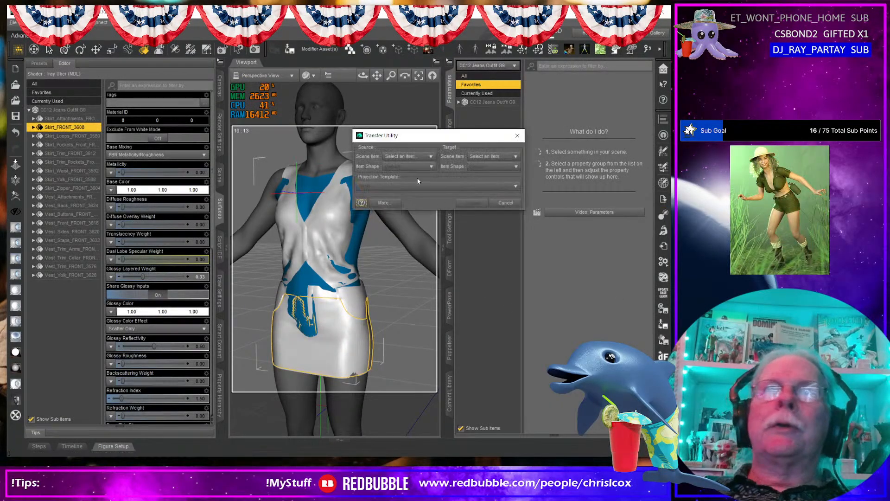
click(408, 158)
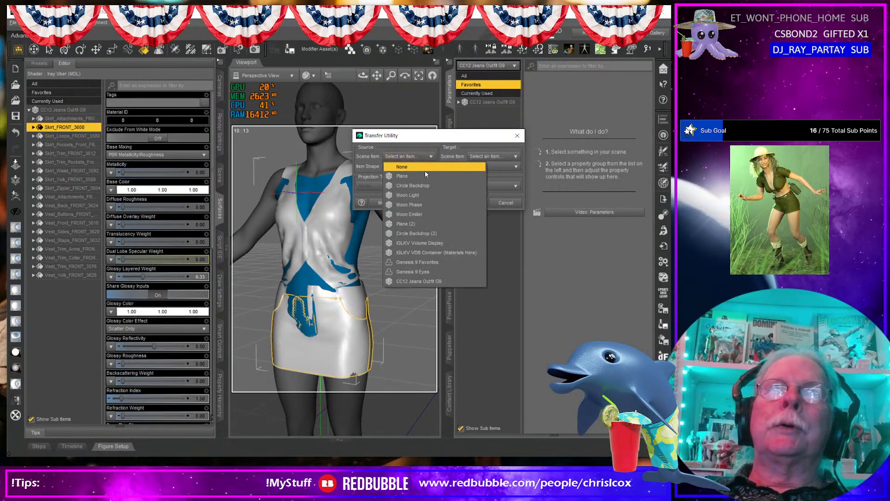
click(427, 262)
click(501, 156)
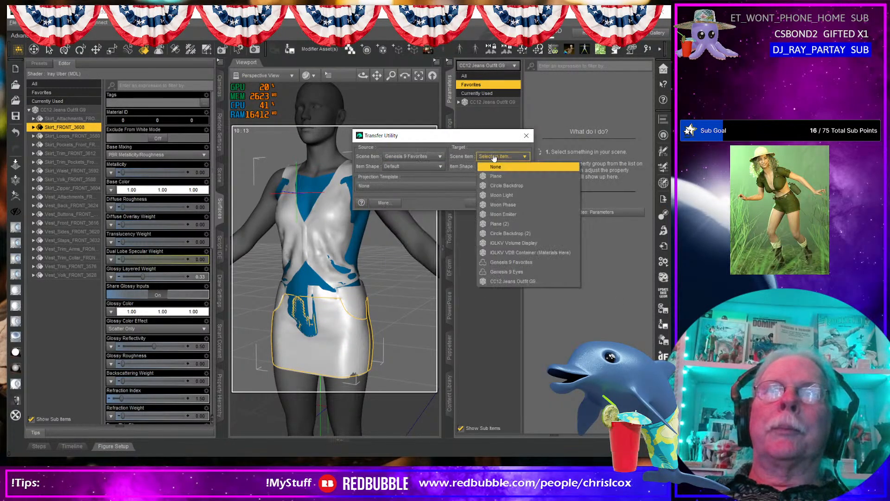
click(514, 282)
click(366, 186)
mouse_move(371, 205)
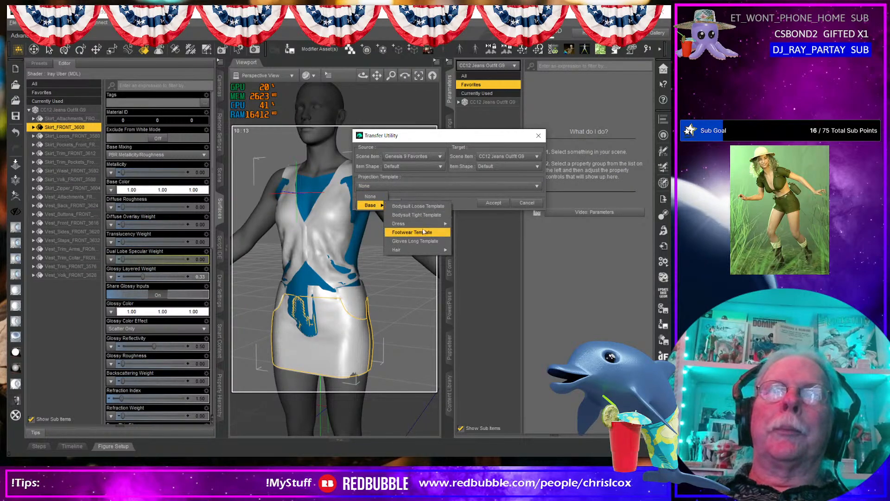
click(487, 233)
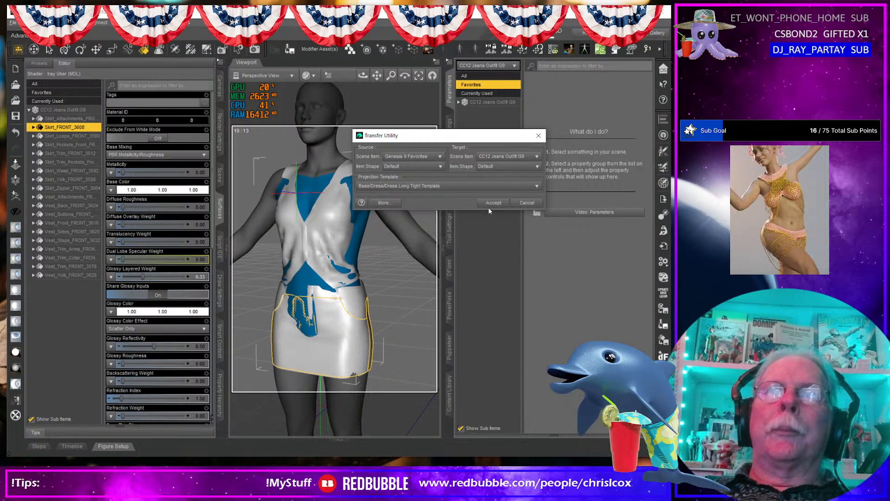
click(489, 204)
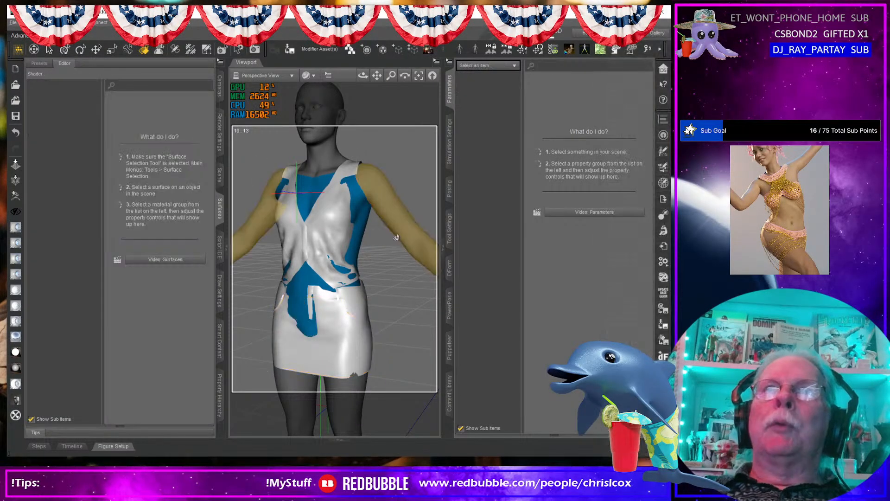
- Add a dForce modifier to the outfit and apply the Base Feminine shape to the Genesis 9 figure
click(348, 228)
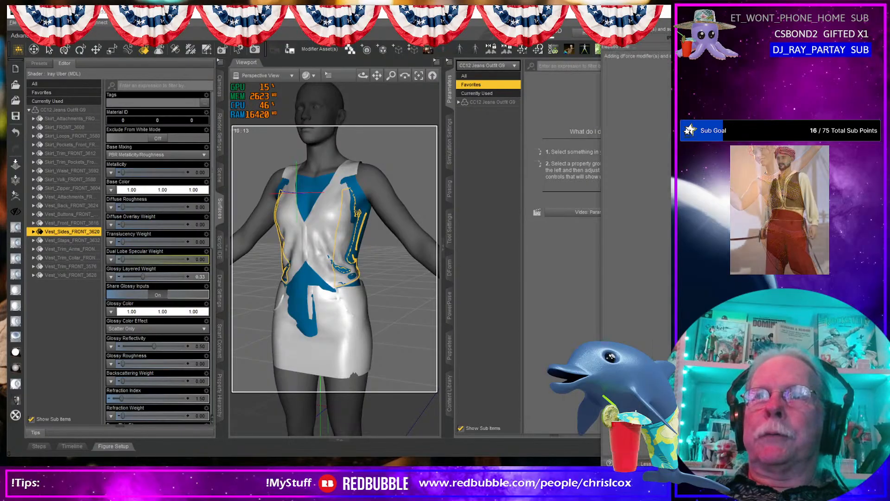
click(386, 210)
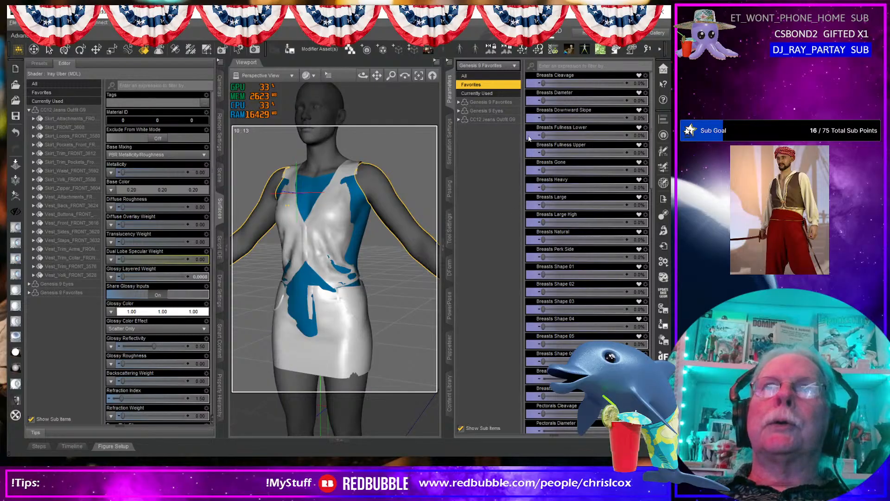
scroll(548, 260, down, 15)
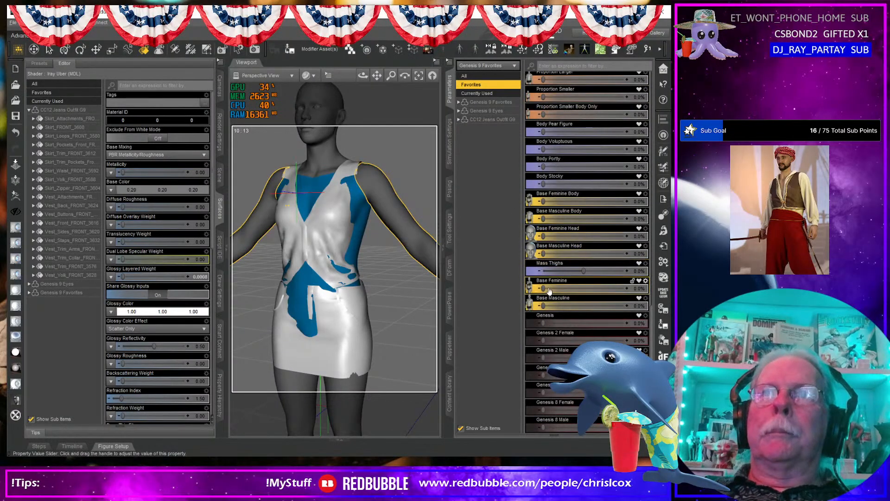
- Load CC12 Jeans Outfit G9.obj as a morph on the outfit with Morph Loader Pro at the CCox Blender scale
click(359, 347)
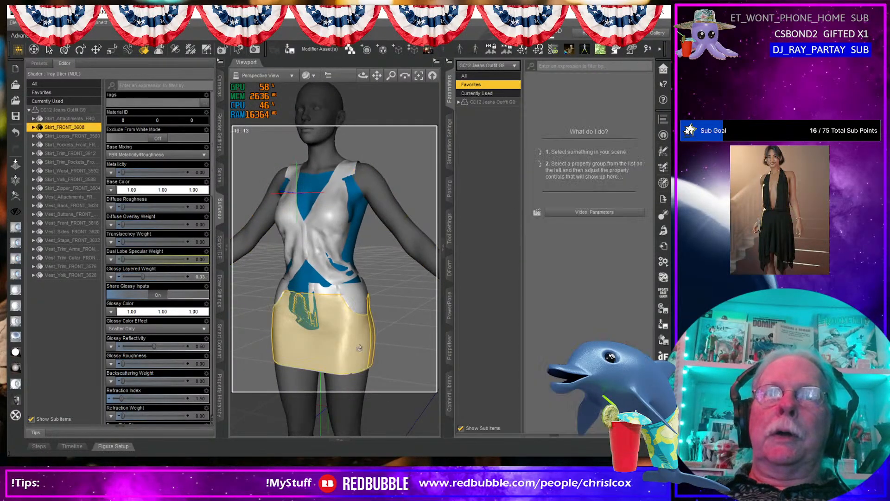
click(663, 230)
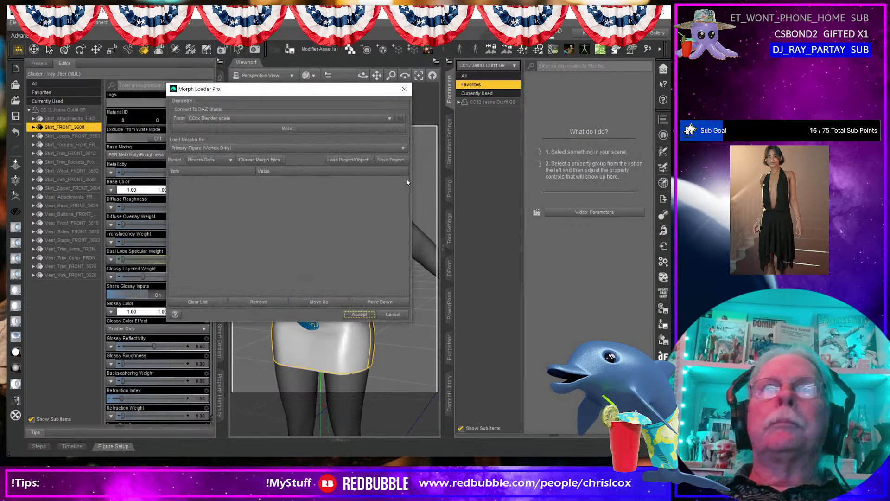
click(258, 161)
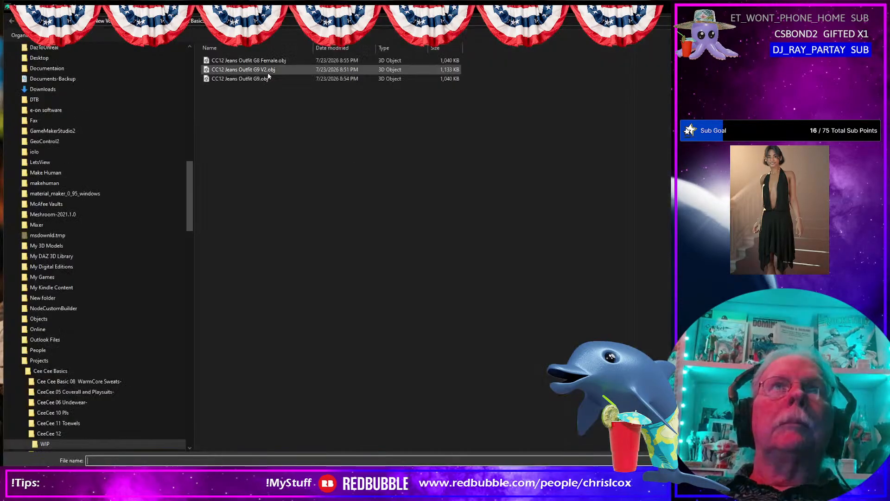
click(260, 79)
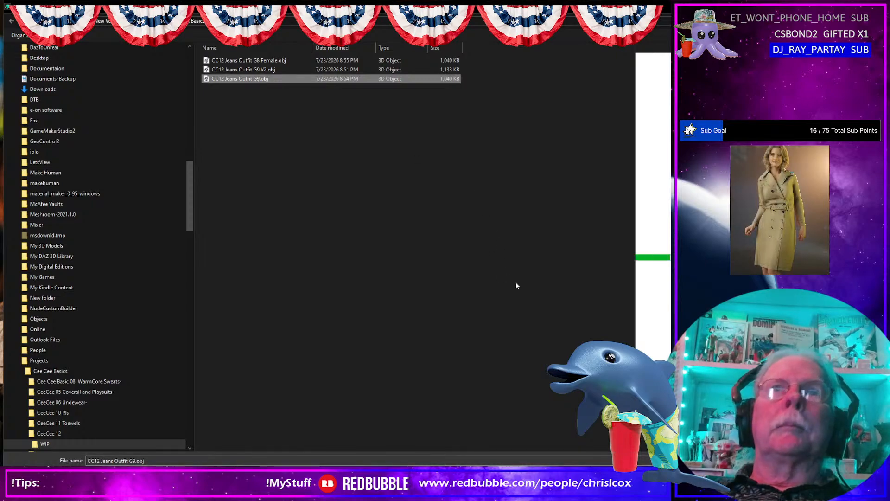
key(Return)
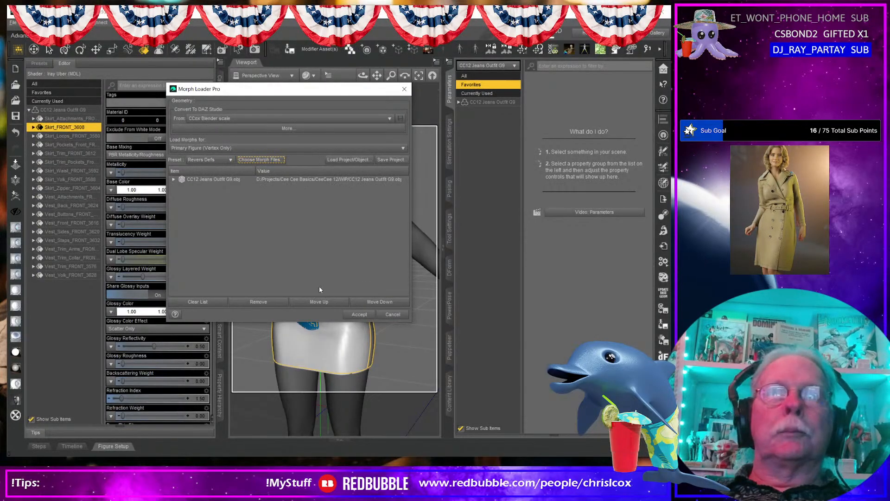
click(358, 316)
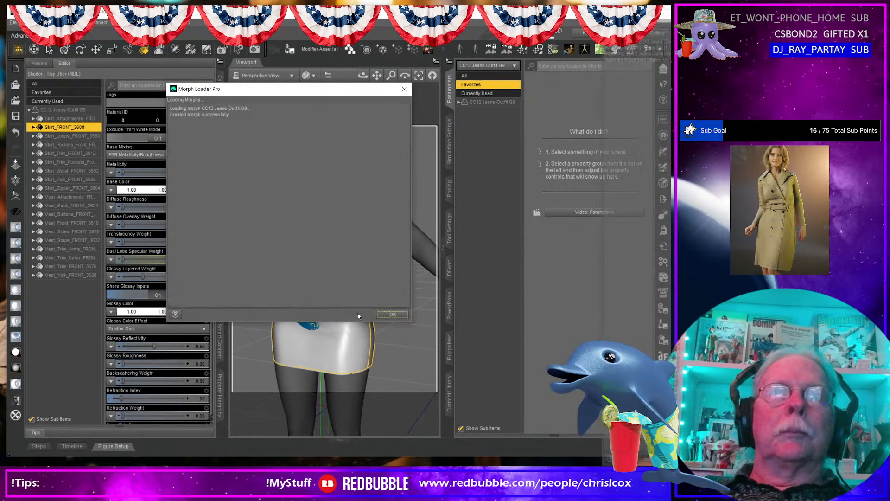
click(393, 315)
- Set the outfit's CC12 Jeans Outfit G9 morph to 100%
click(470, 103)
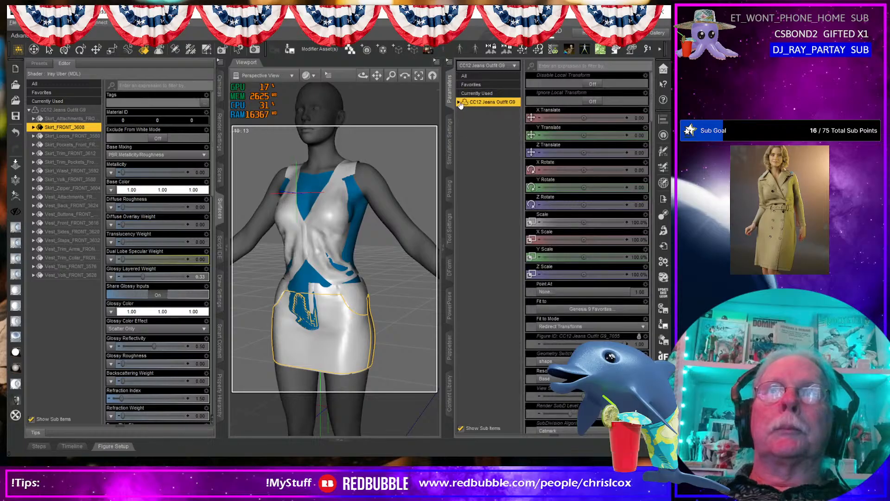
click(459, 103)
click(487, 146)
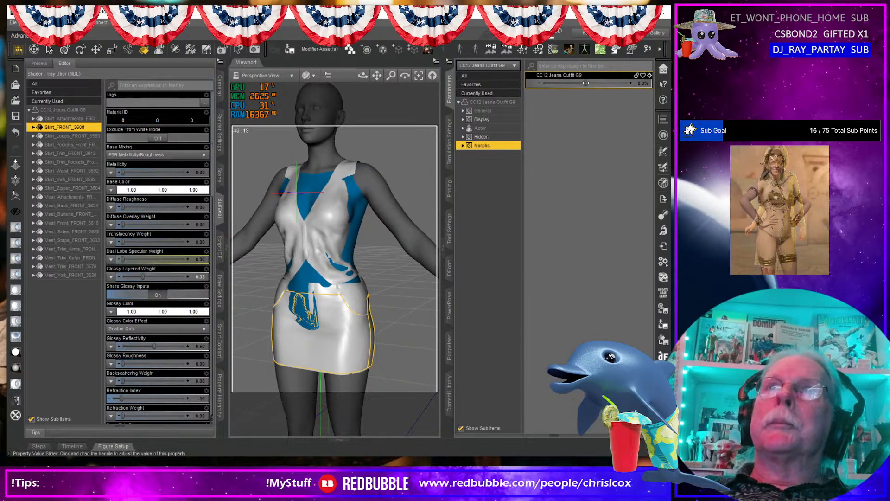
drag(586, 83, 630, 83)
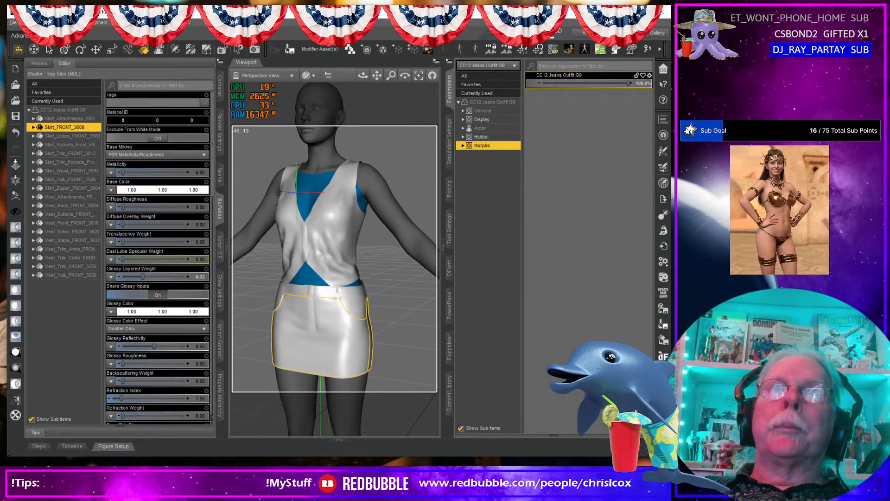
- Drape the outfit over the figure with a dForce simulation, clearing the first result
click(664, 262)
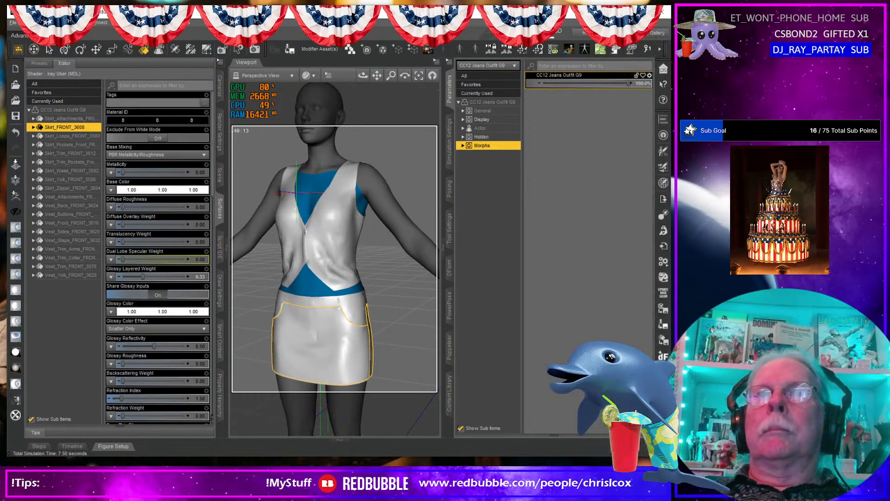
click(664, 279)
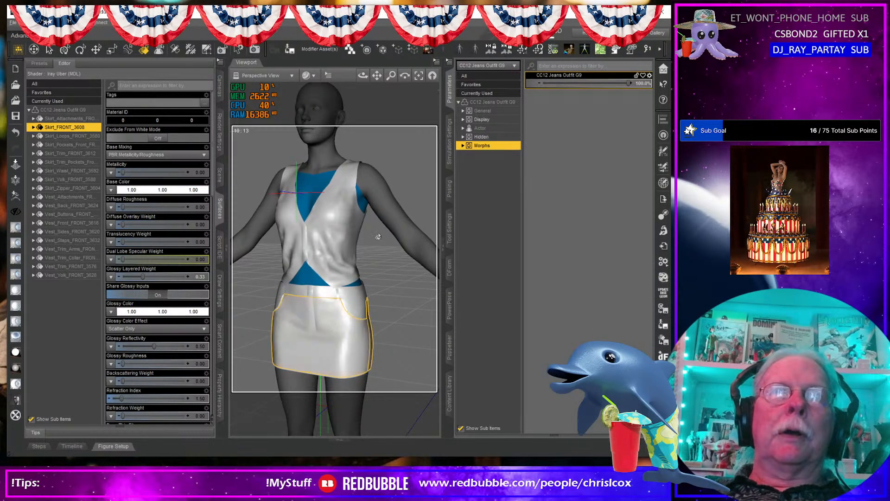
click(399, 227)
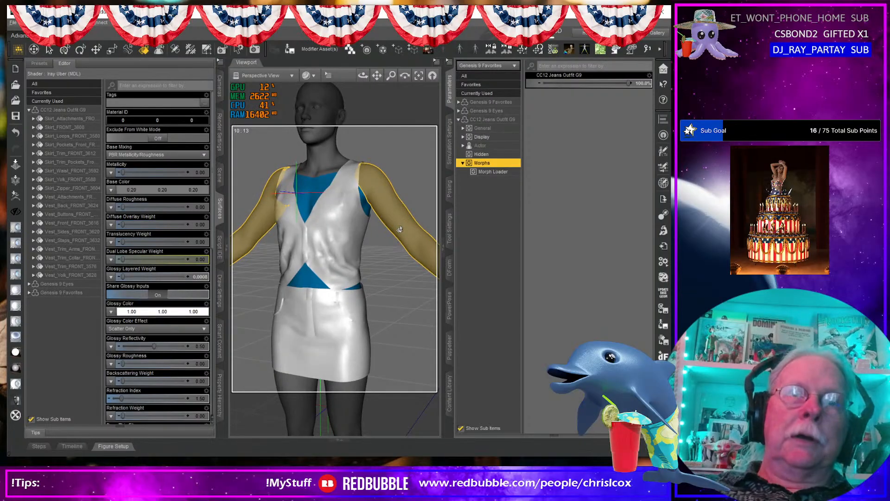
- Select the outfit and export it as an OBJ, replacing CC12 Jeans Outfit G9 V2.obj in the WIP folder
click(330, 250)
mouse_move(331, 251)
middle_down()
mouse_move(363, 253)
mouse_move(338, 252)
middle_up()
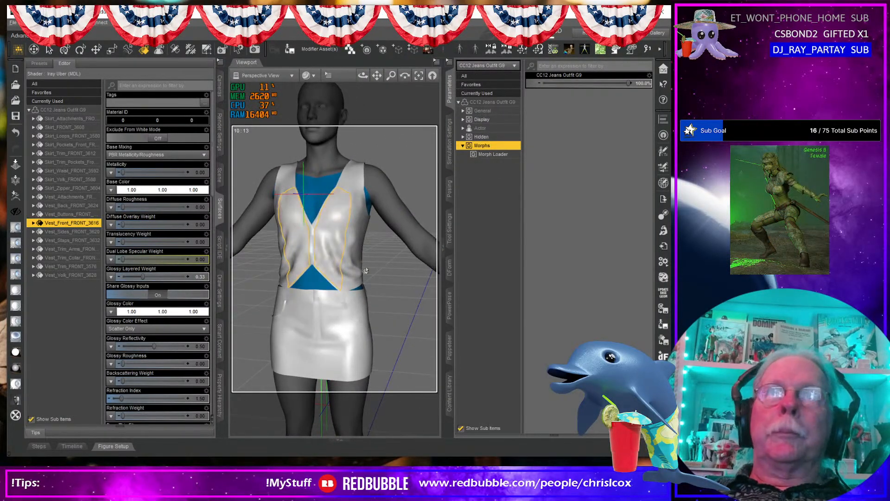
click(664, 200)
click(194, 71)
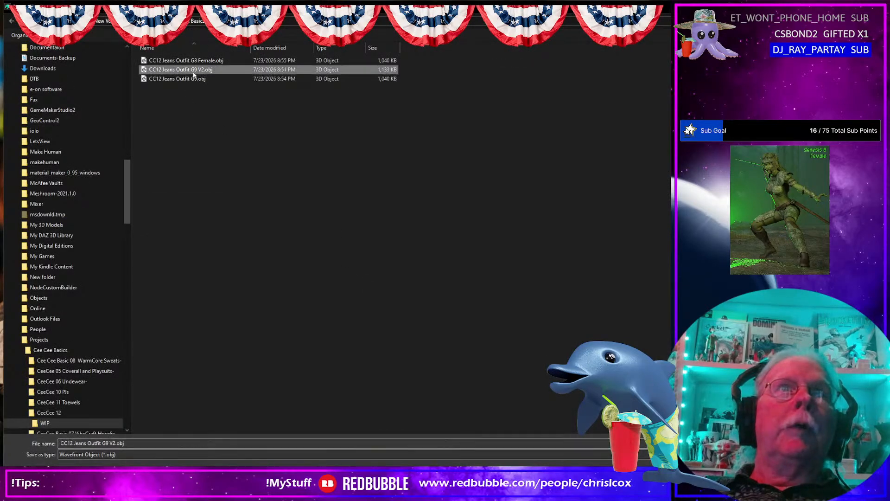
key(Return)
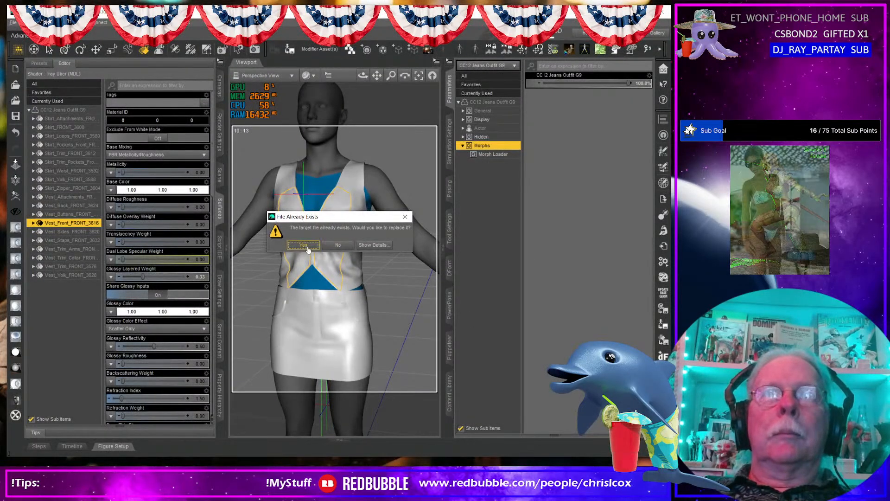
click(304, 245)
- Select the outfit's skirt and revert the CC12 Jeans Outfit G9 morph to 0%
click(355, 367)
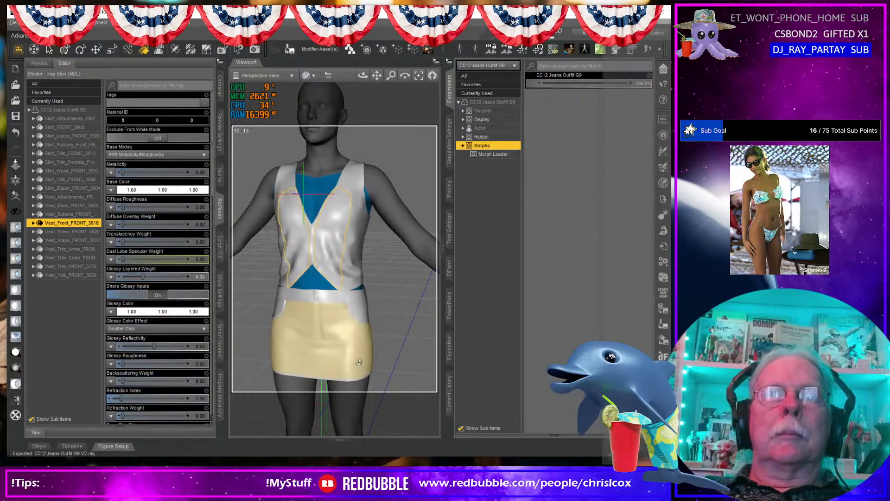
click(347, 352)
key(ctrl+z)
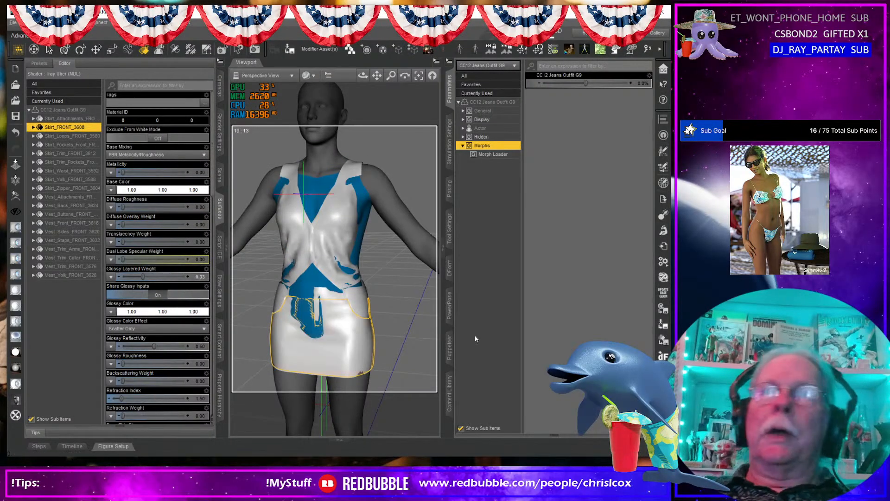
- Update the outfit's base geometry vertex positions from the file CC12 Jeans Outfit G9 V2.obj
click(664, 293)
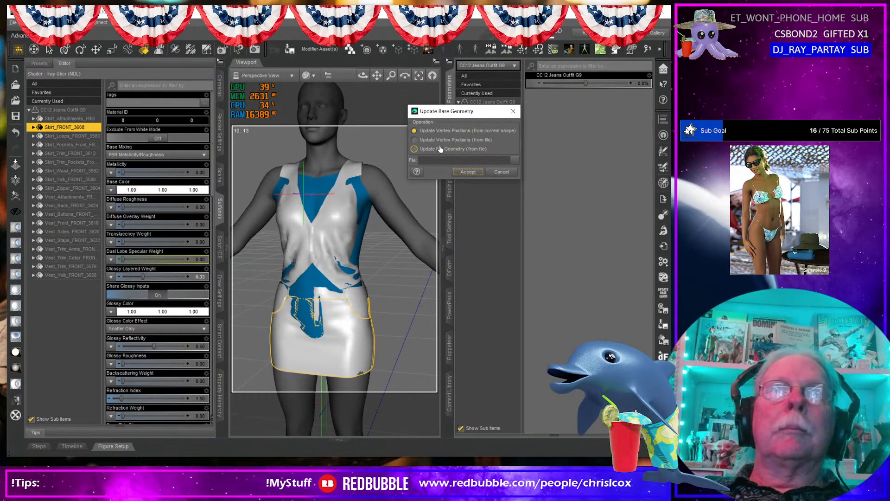
click(454, 140)
click(515, 162)
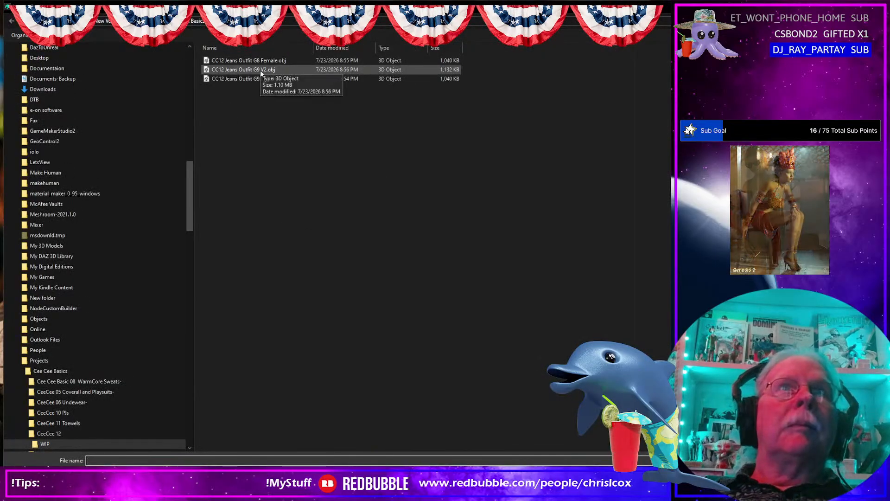
double_click(260, 70)
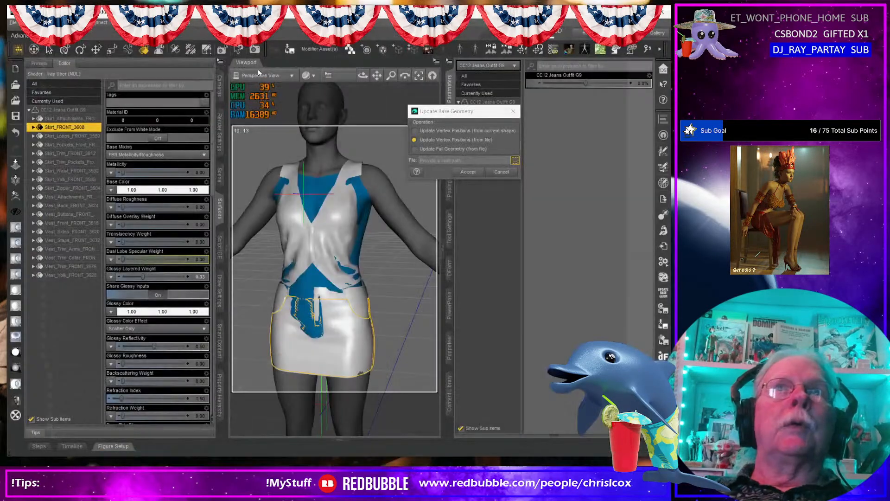
click(468, 172)
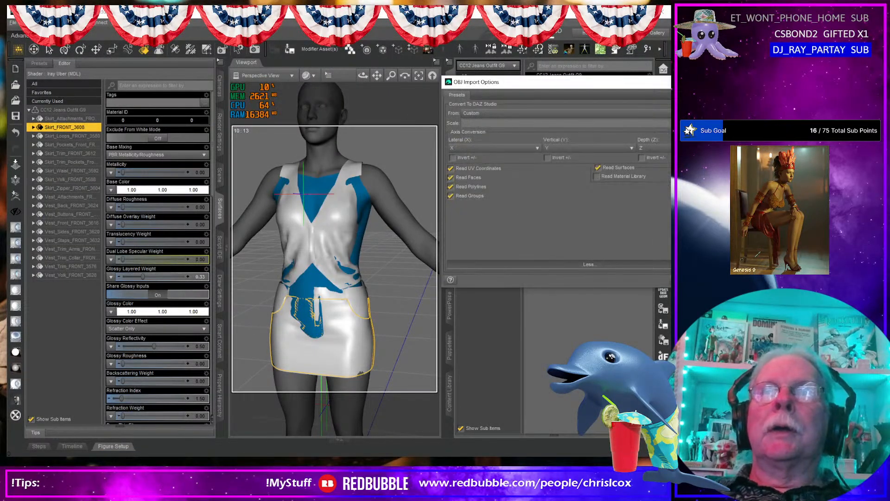
click(686, 281)
middle_drag(419, 296, 414, 300)
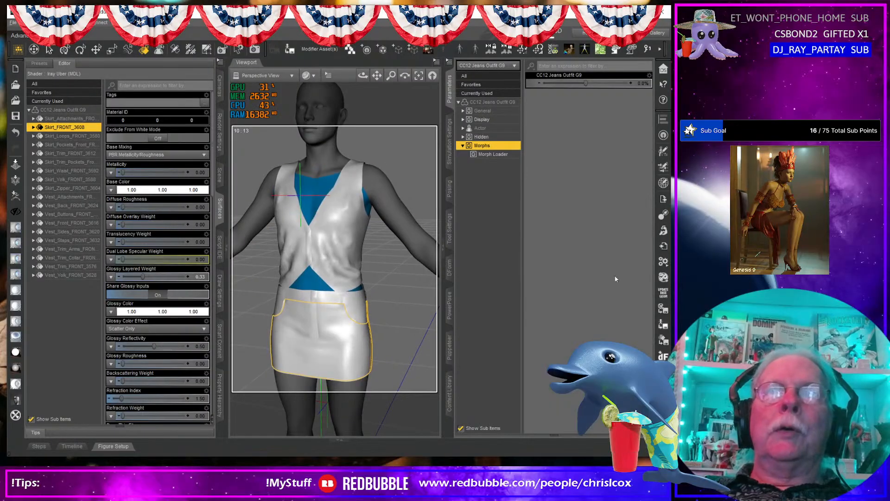
- Transfer rigging from Genesis 9 Favorites to CC12 Jeans Outfit G9 with the Transfer Utility, using the Dress Long Tight Template
click(664, 215)
click(409, 156)
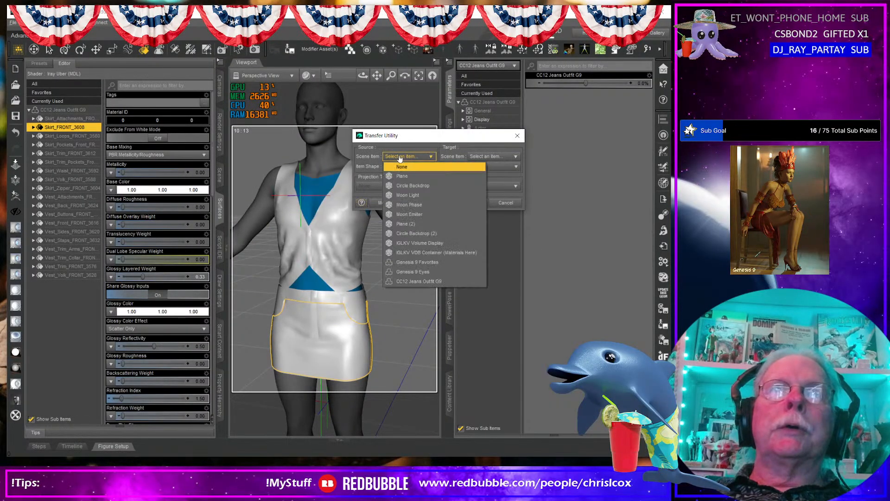
click(424, 262)
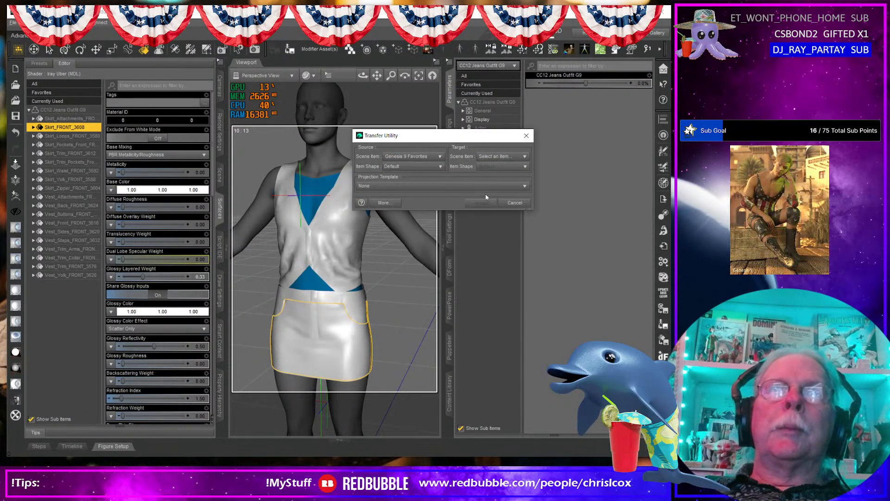
click(500, 157)
click(508, 271)
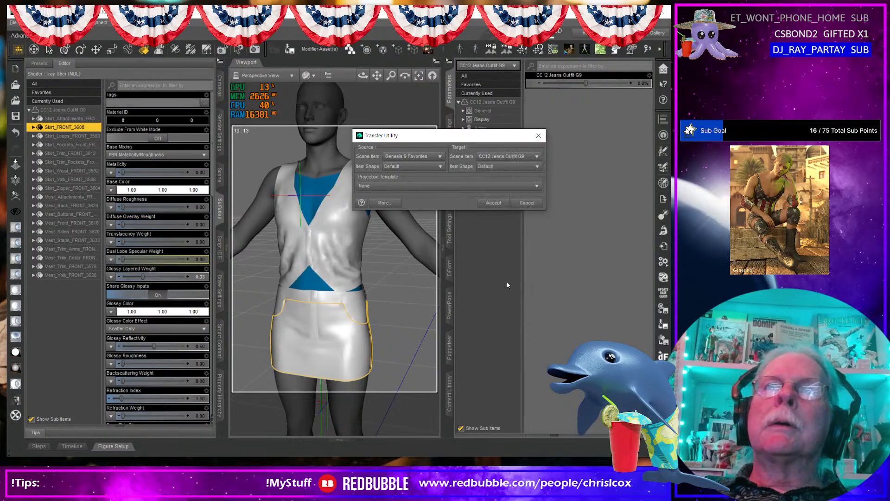
click(405, 187)
mouse_move(371, 205)
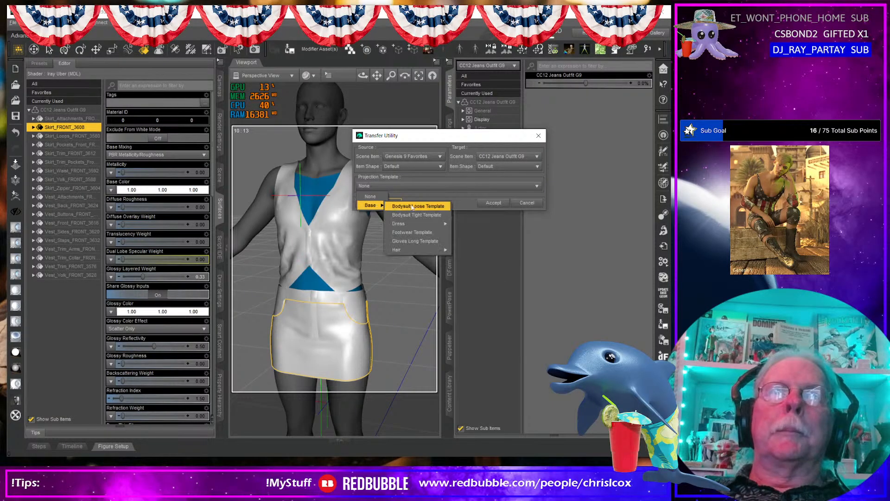
mouse_move(403, 223)
click(482, 234)
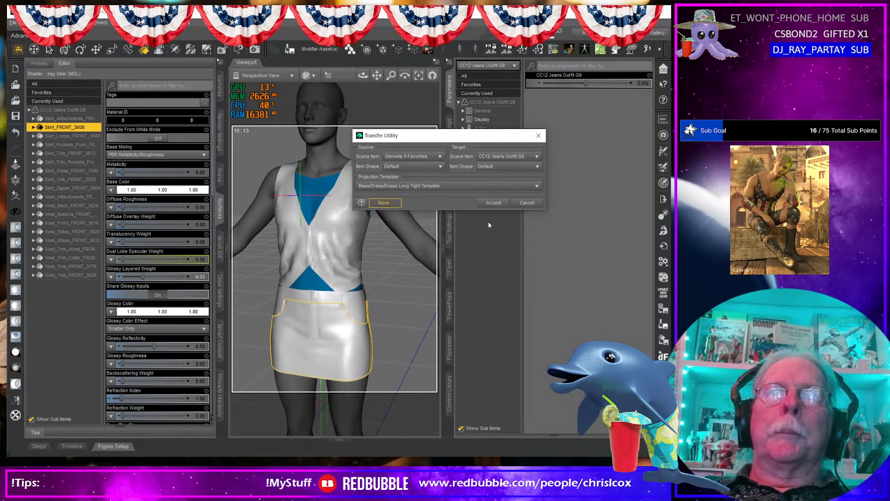
click(493, 203)
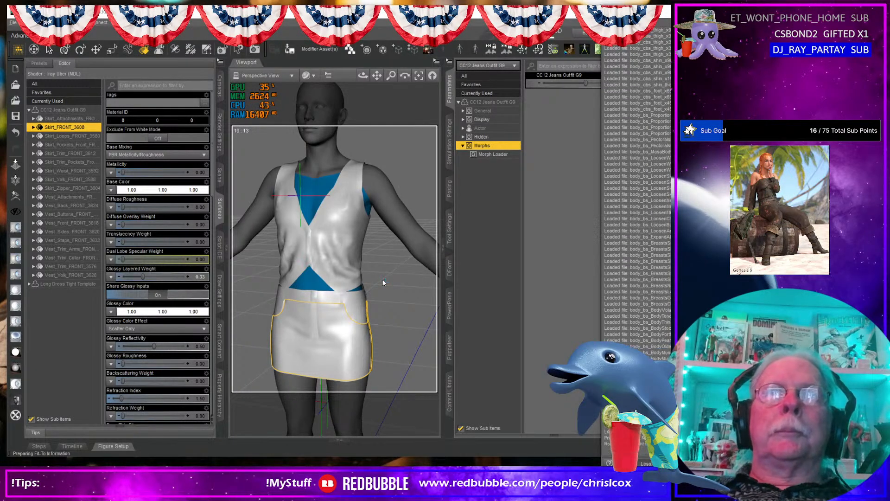
- Select all surfaces of the outfit and set their Bend Stiffness to 0.10
click(373, 274)
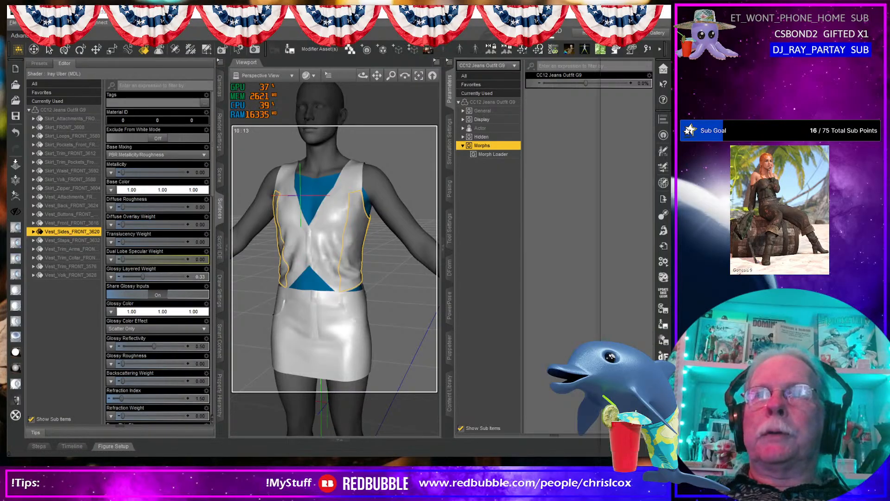
click(63, 110)
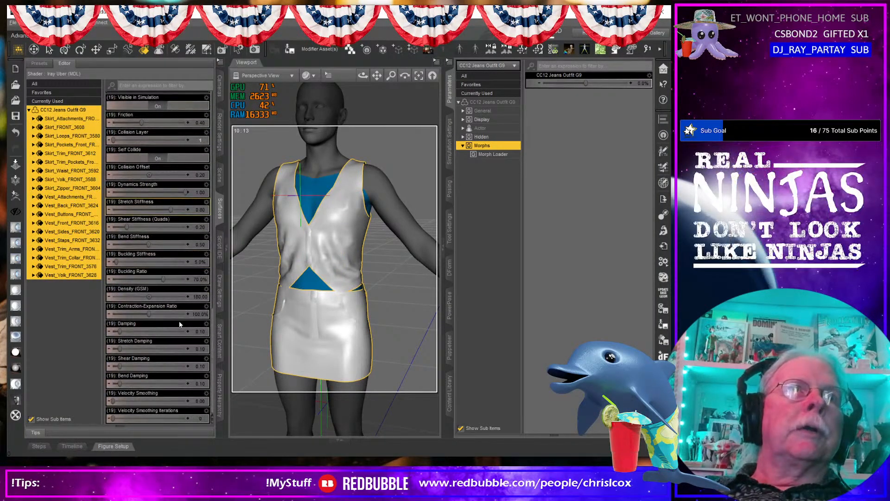
click(201, 245)
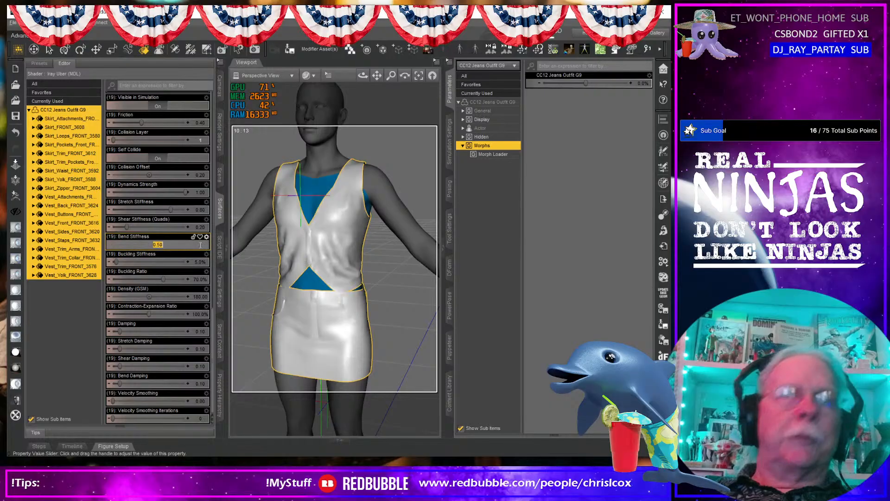
text(0.1)
key(Return)
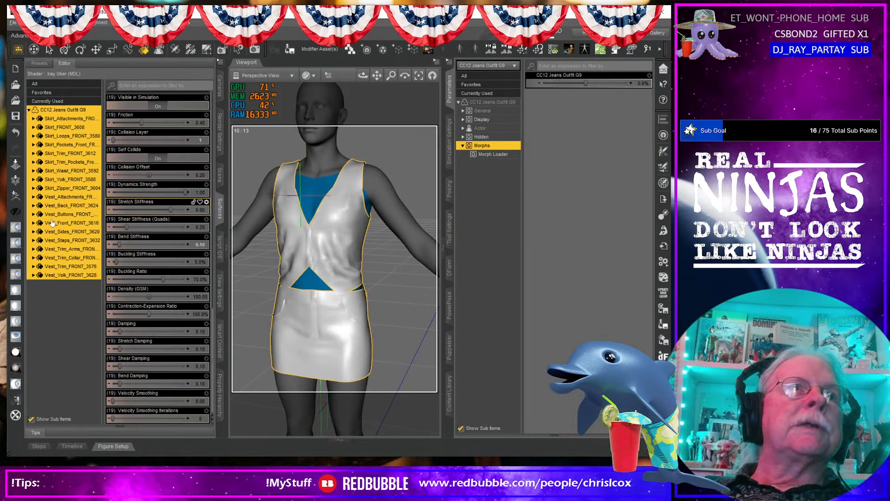
- Set Dynamics Strength to 0.50 for the skirt waist, vest arm trim and vest collar trim surfaces, and clear the dForce simulation result
click(337, 301)
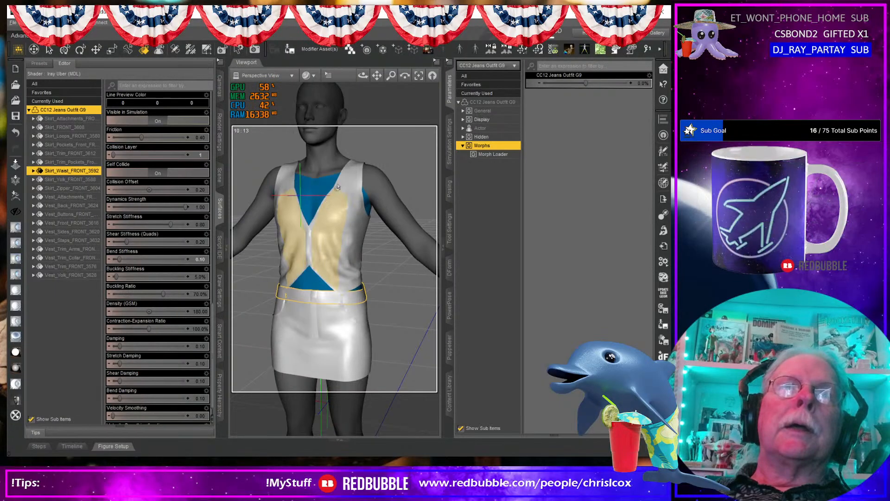
ctrl+click(356, 178)
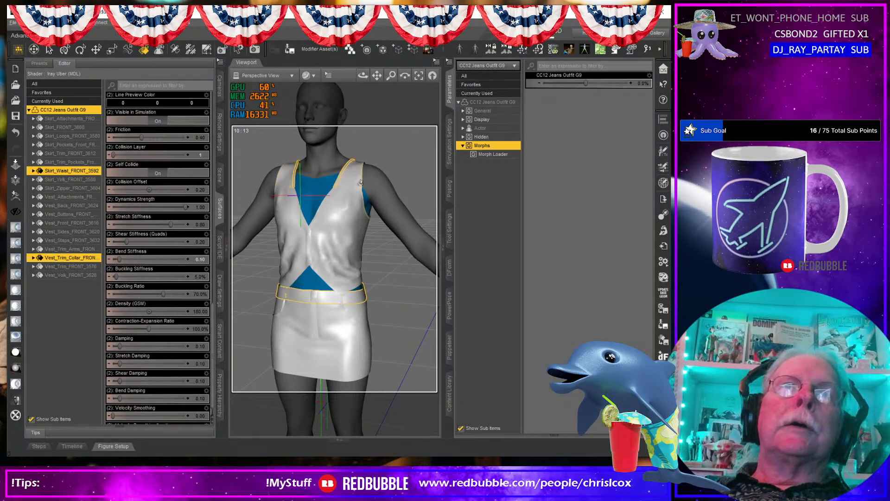
ctrl+click(361, 184)
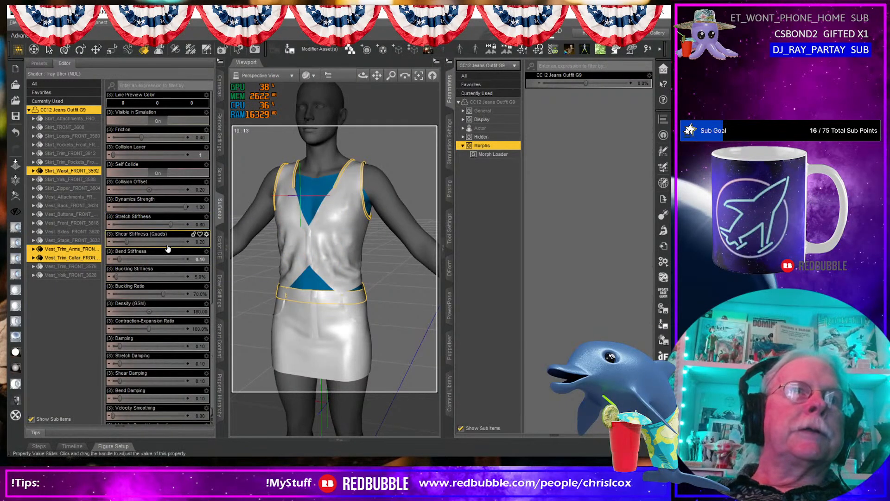
click(202, 209)
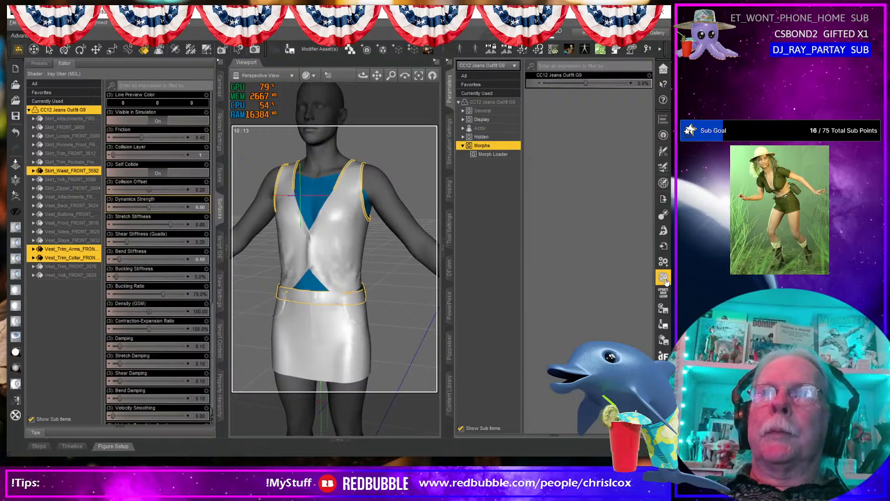
click(666, 281)
mouse_move(289, 351)
middle_down()
mouse_move(357, 354)
mouse_move(303, 355)
middle_up()
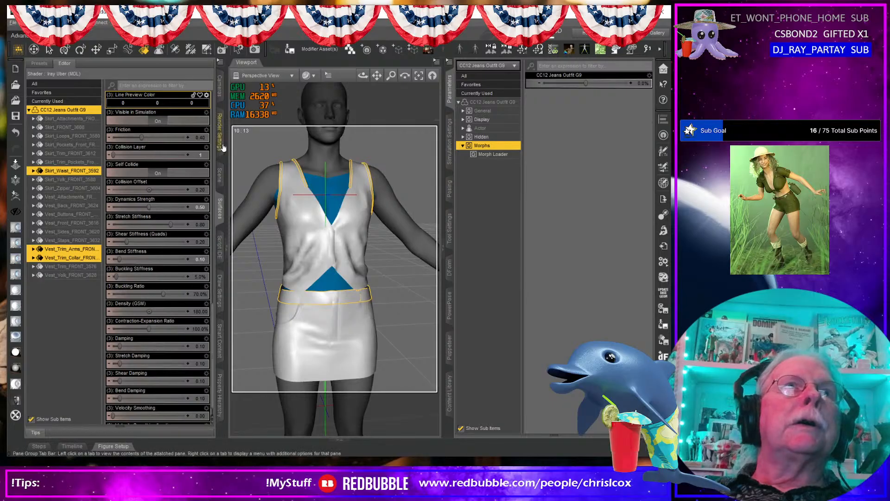
- Convert the CC12 Jeans Outfit G9 geometry to SubD and add a smoothing modifier to it
click(220, 175)
click(221, 63)
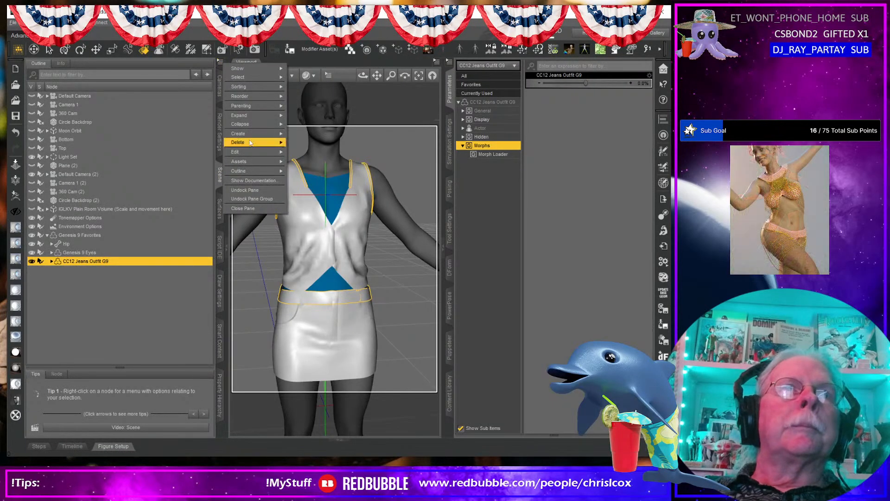
mouse_move(250, 151)
mouse_move(310, 154)
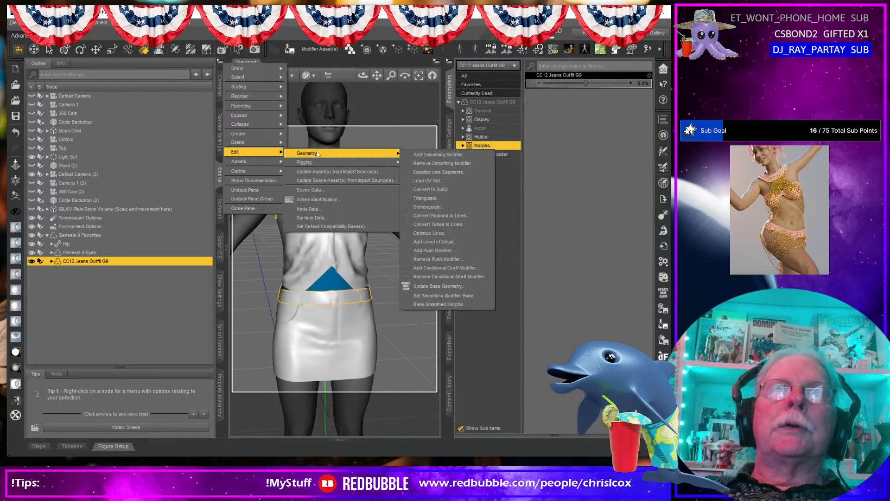
click(431, 190)
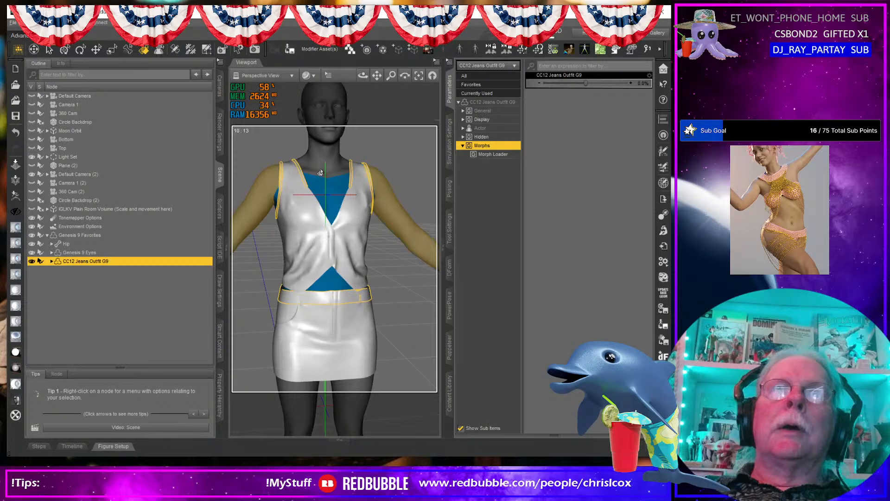
click(220, 62)
mouse_move(237, 153)
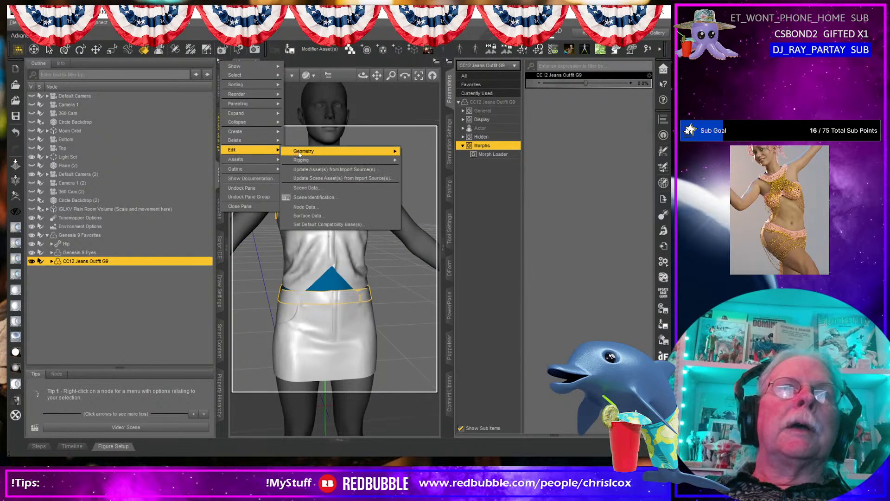
mouse_move(306, 154)
click(455, 152)
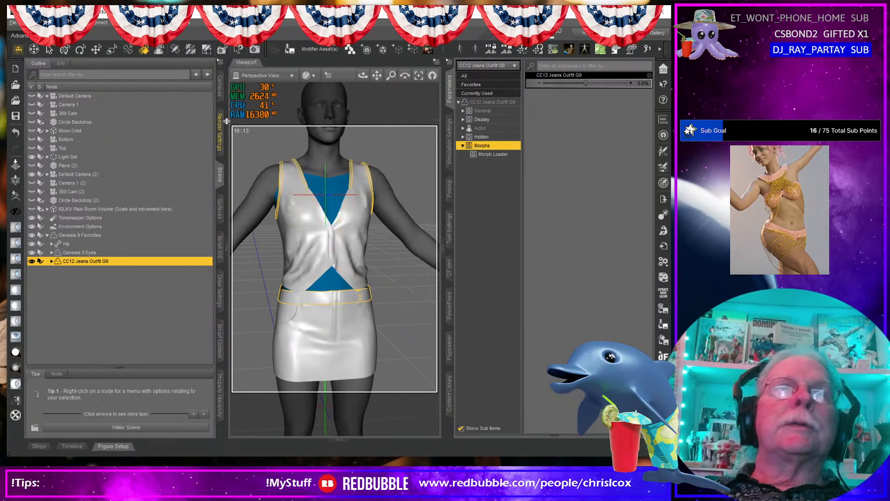
- Change the outfit's node name to CC12 Jeans Outfit in its scene identification
click(220, 62)
mouse_move(237, 151)
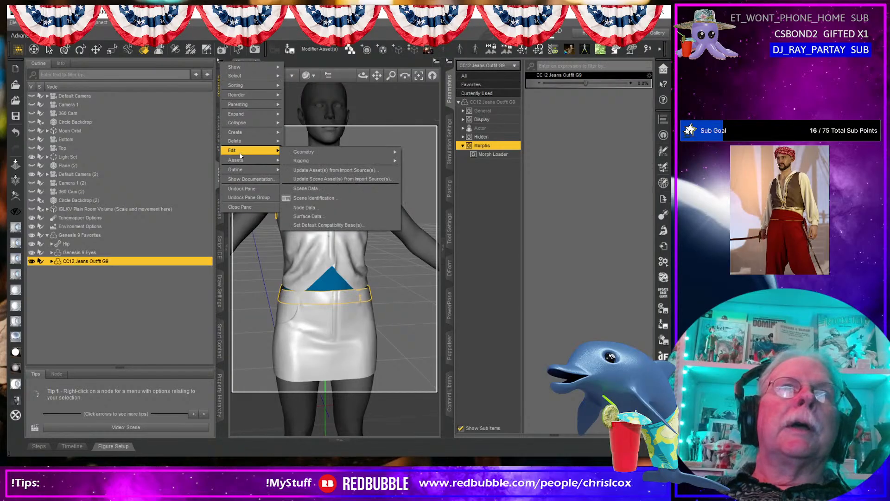
click(333, 203)
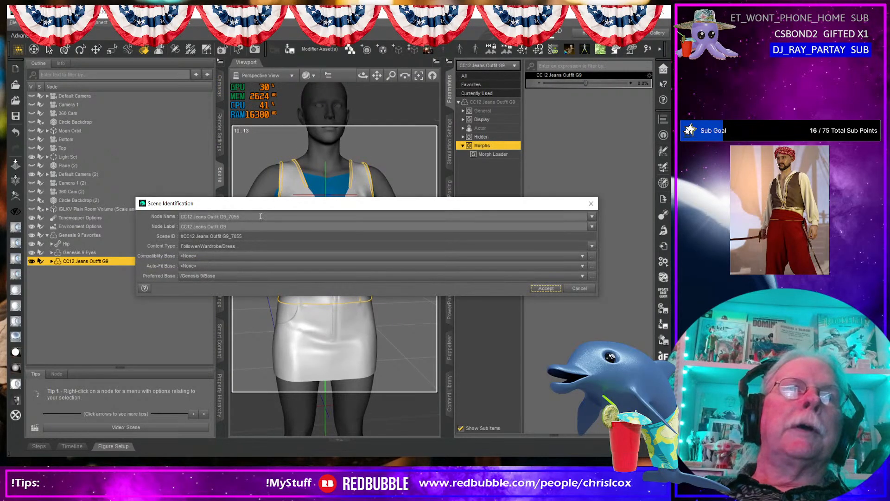
click(261, 216)
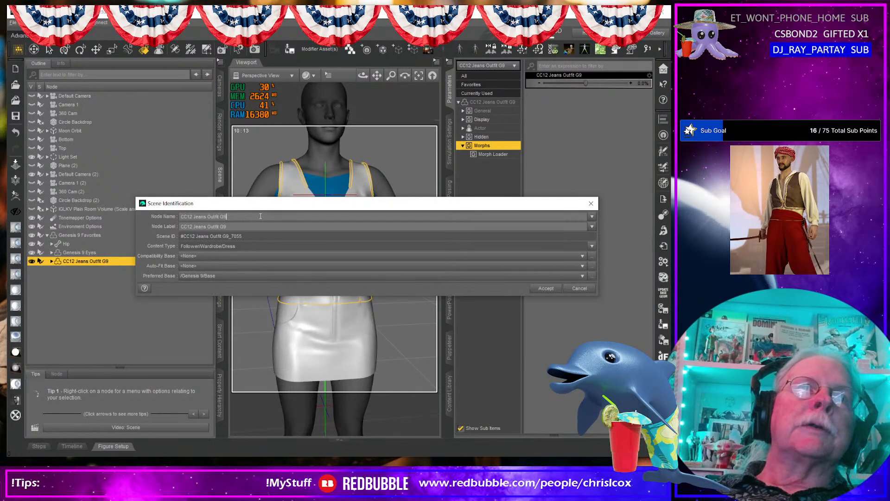
key(BackSpace)
key(BackSpace)
key(BackSpace)
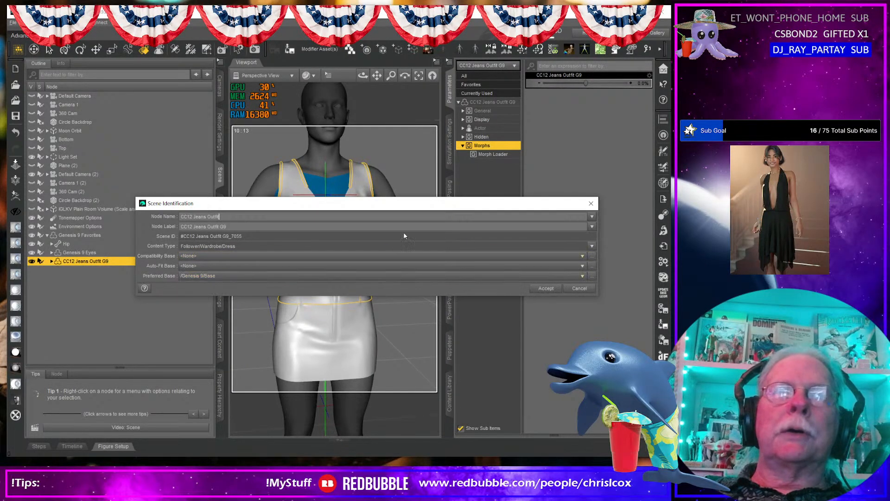
click(547, 288)
click(104, 262)
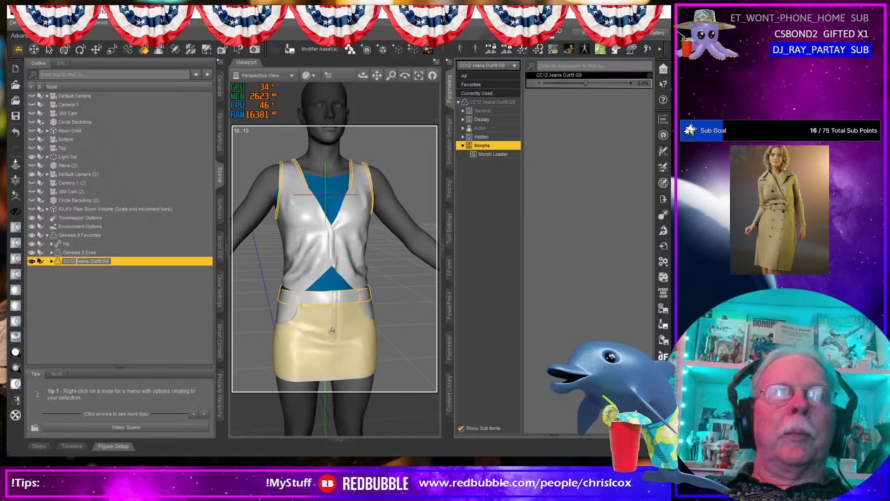
click(183, 290)
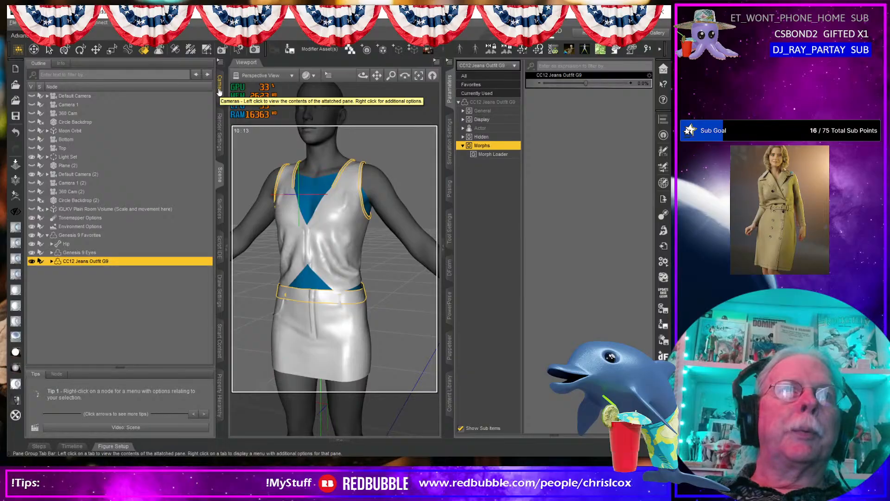
- Activate the Geometry Editor for the outfit and rename its skirt attachments surface as Skirt_Attachments
click(220, 210)
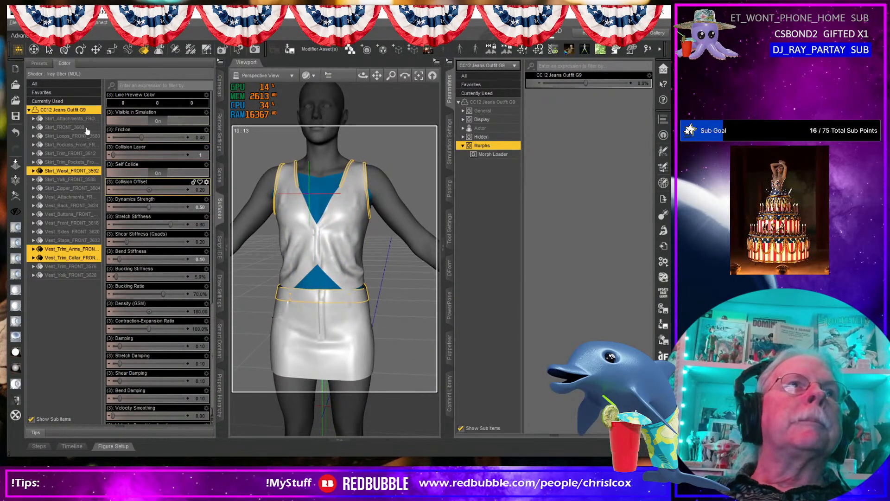
click(206, 50)
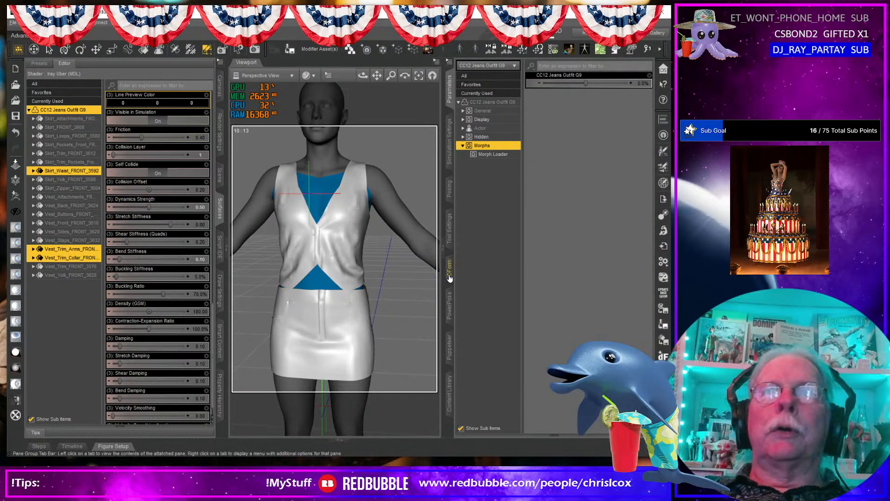
click(449, 238)
click(515, 275)
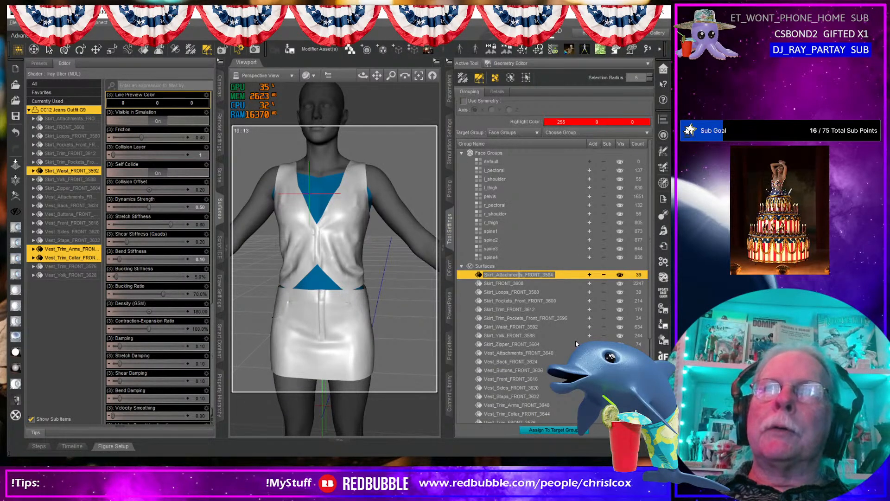
key(shift+End)
key(Delete)
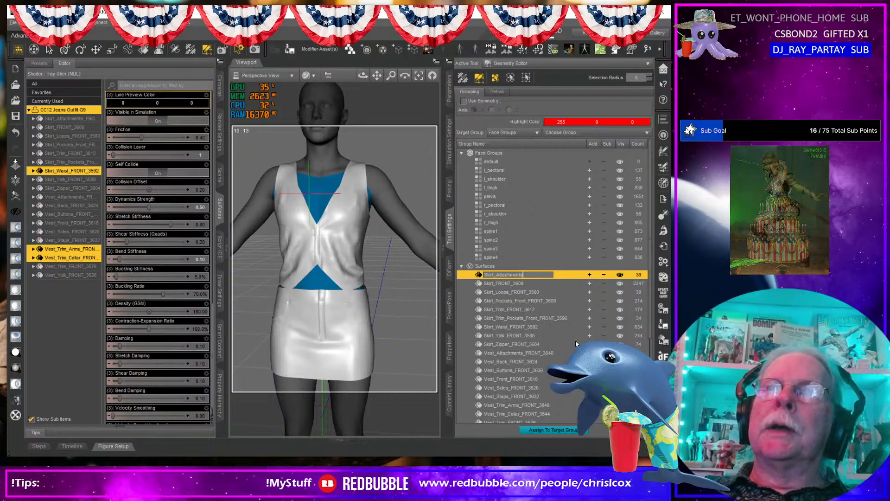
key(Return)
- Rename the main skirt surface, Skirt_FRONT_3608, as Skirt
click(486, 283)
click(492, 284)
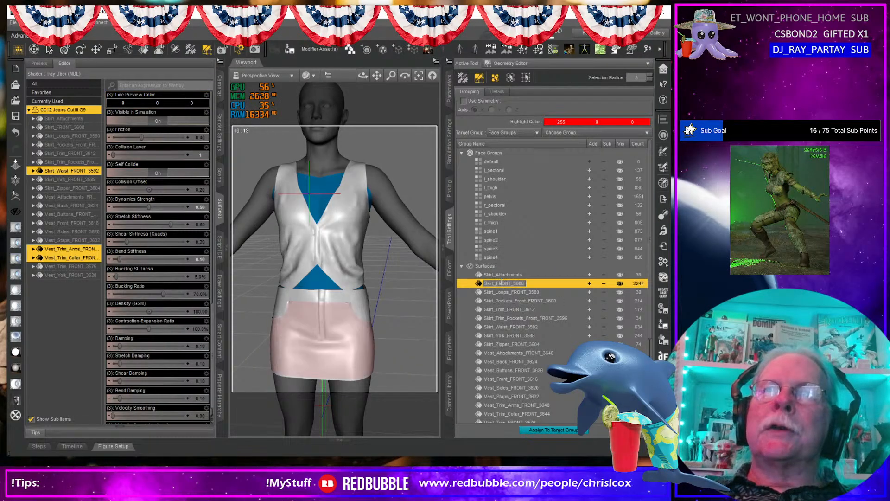
key(shift+Home)
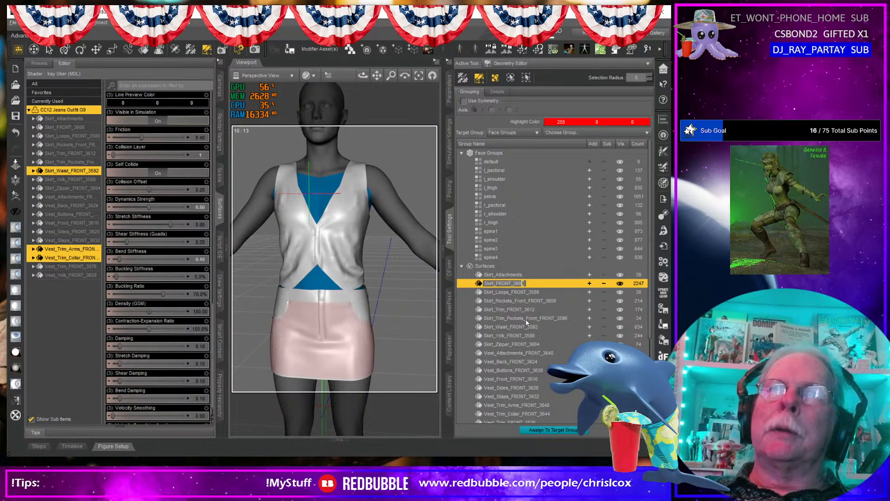
key(shift+Left)
key(shift+Left)
key(shift+Left)
key(shift+Left)
key(shift+Left)
key(shift+Left)
key(shift+Left)
key(shift+Left)
key(shift+Left)
key(shift+Left)
key(shift+Left)
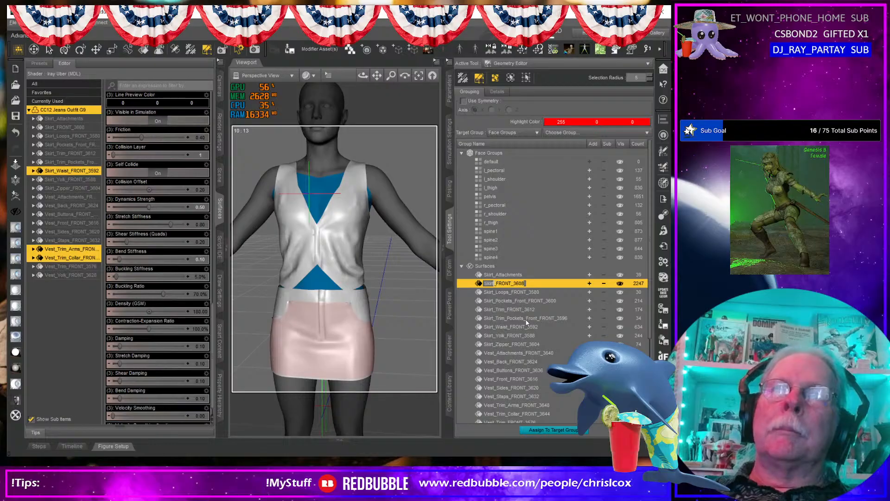
key(Delete)
- Rename the skirt's belt loops surface as Skirt_Loops, dropping the FRONT and number suffix
click(530, 293)
click(530, 293)
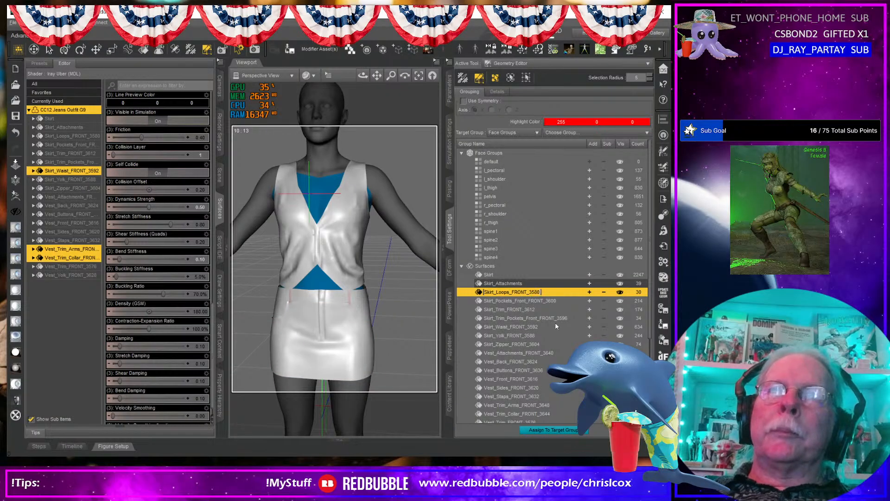
key(shift+Left)
key(shift+Left)
key(shift+Left)
key(shift+Left)
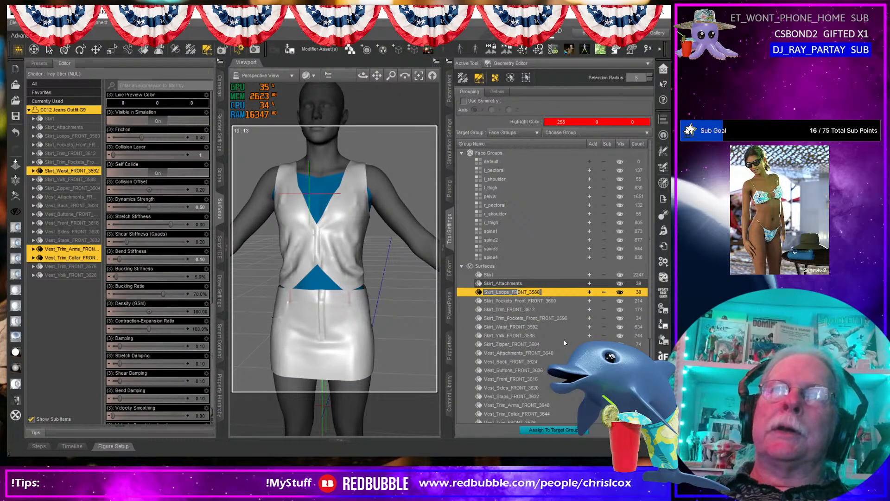
key(Delete)
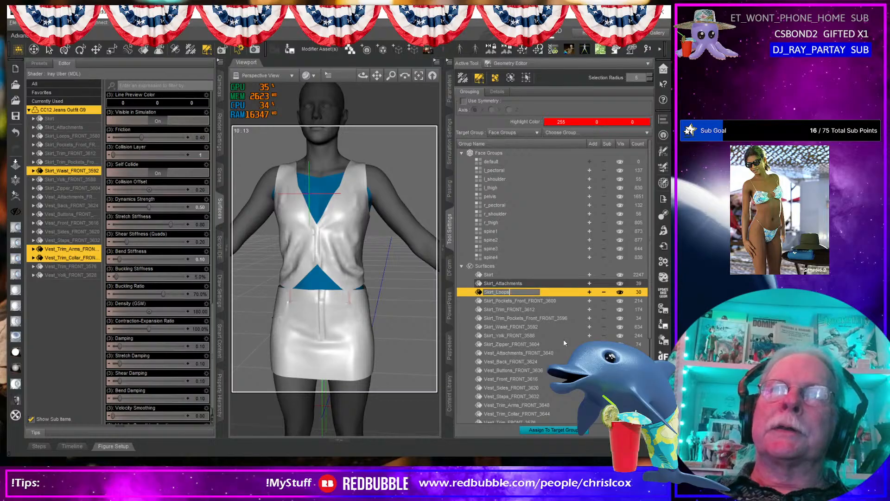
- Rename the skirt's front pockets surface as Skirt_Pockets_Front, dropping the second FRONT and the number
click(534, 302)
click(534, 301)
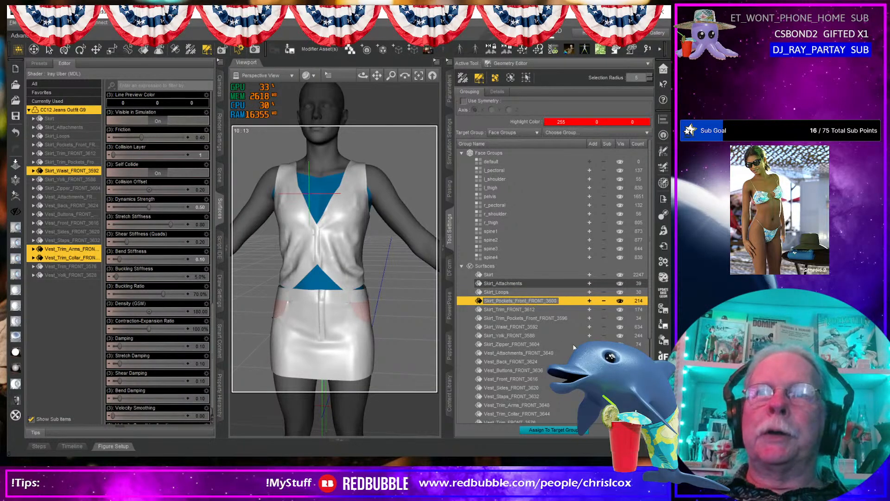
key(Delete)
key(Return)
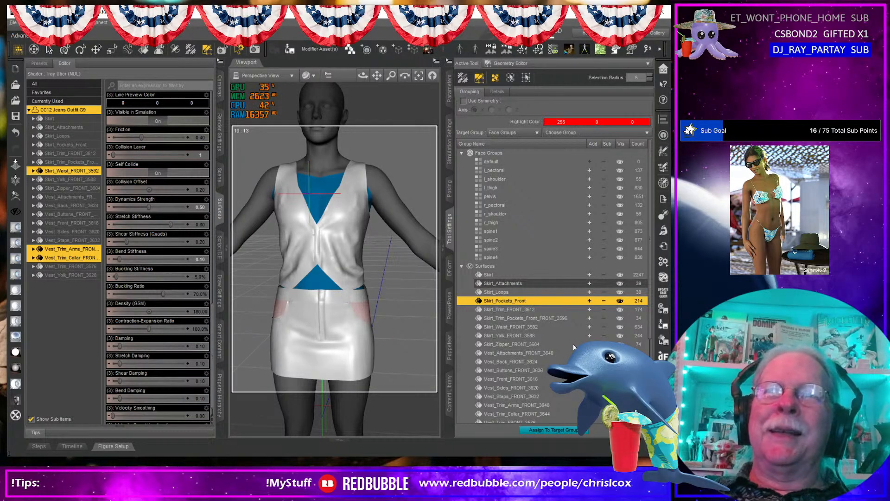
- Rename the Skirt_Trim_FRONT_3612 surface as Skirt_Trim
click(510, 309)
click(511, 309)
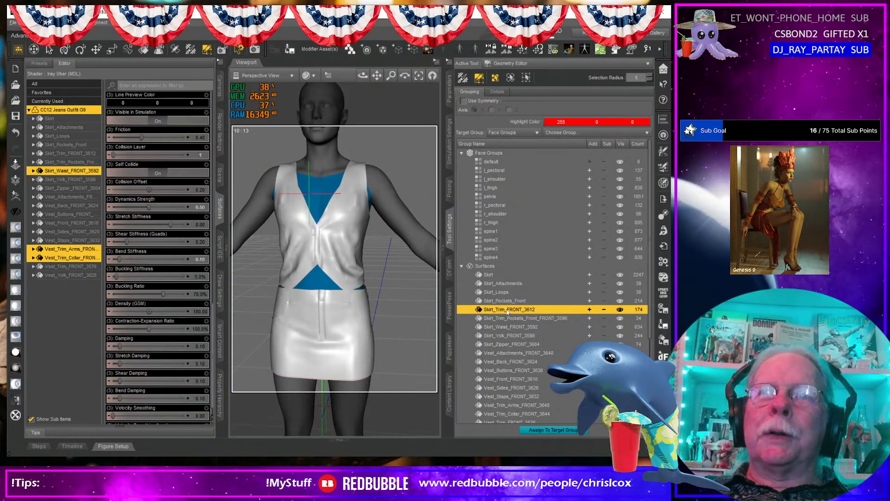
drag(538, 310, 510, 310)
click(507, 310)
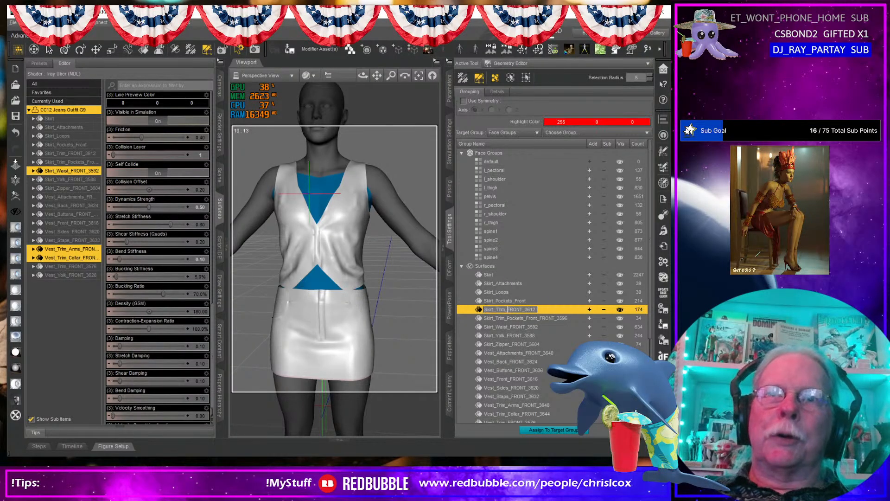
key(shift+End)
key(Delete)
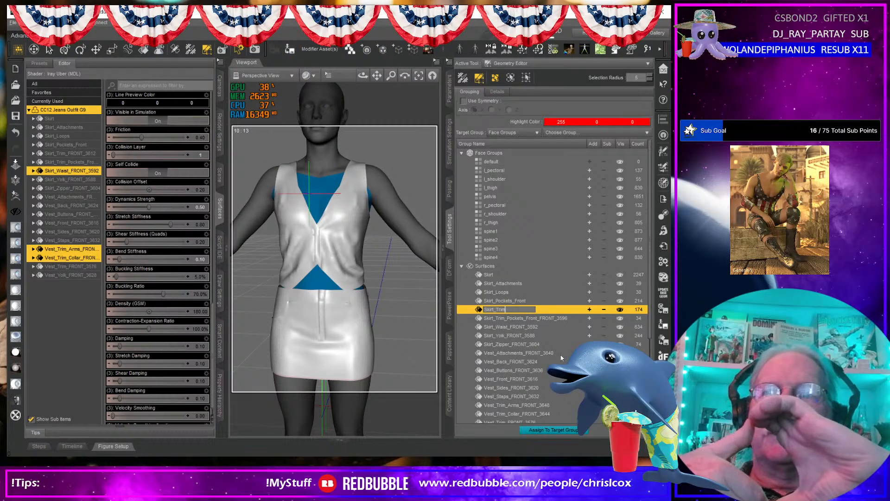
- Rename the skirt's front pocket trim surface as Skirt_Trim_Pockets_Front
click(527, 319)
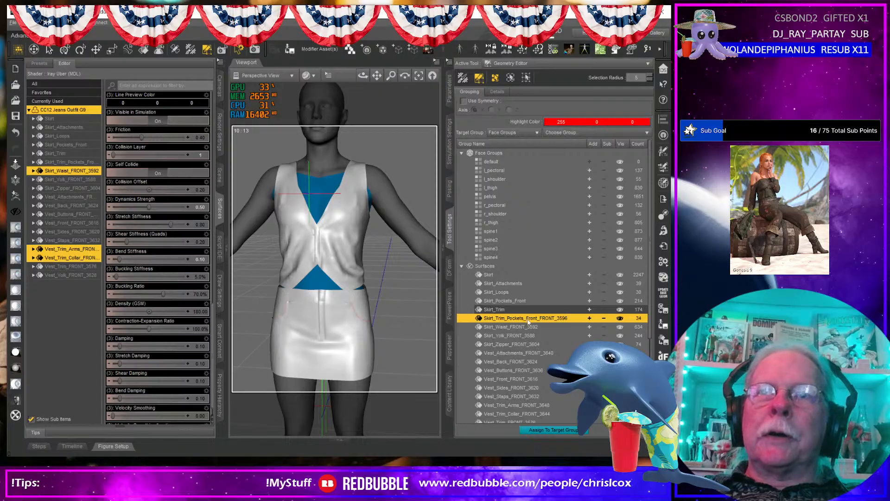
click(531, 320)
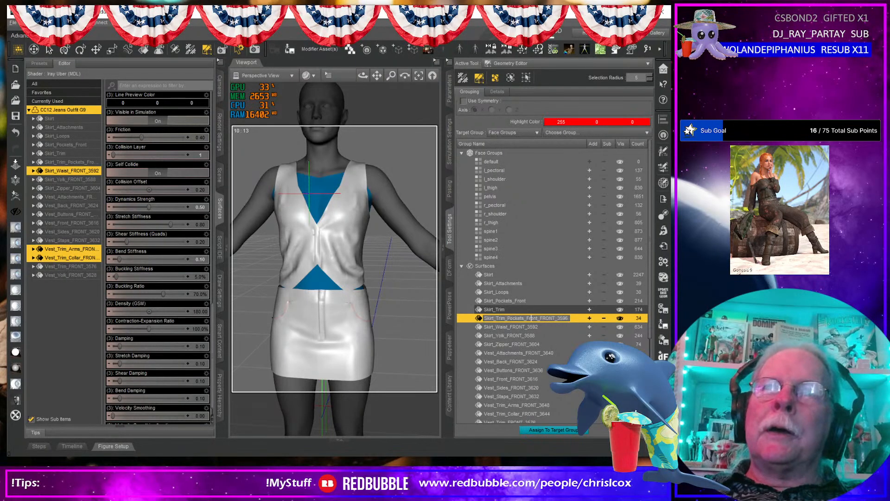
key(Delete)
key(Return)
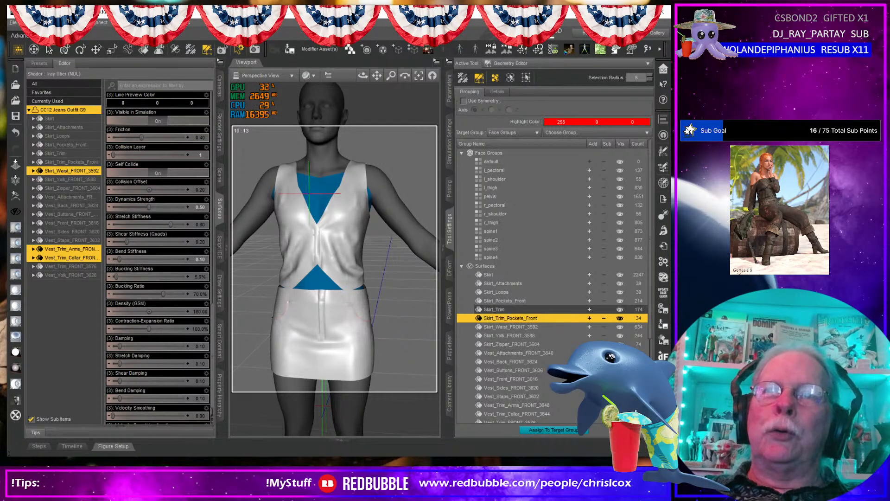
- Shorten the skirt waist surface's name to Skirt_Waist by removing the FRONT and number suffix
click(516, 328)
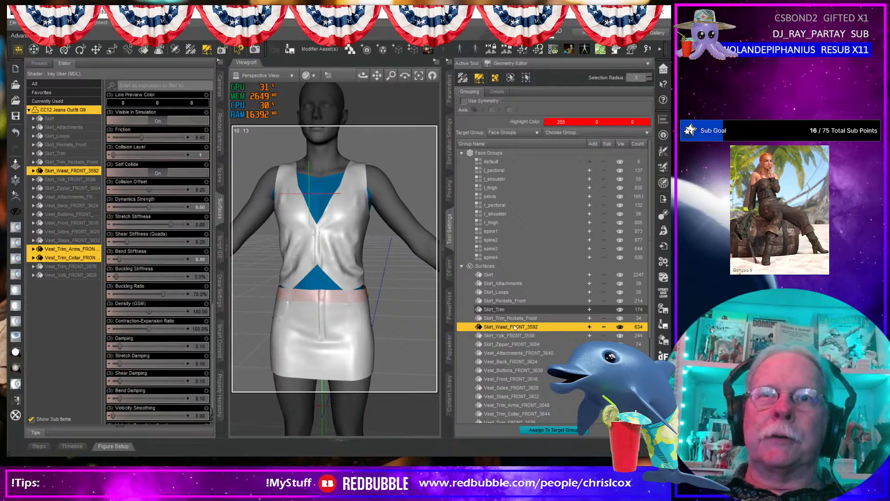
click(515, 328)
click(509, 327)
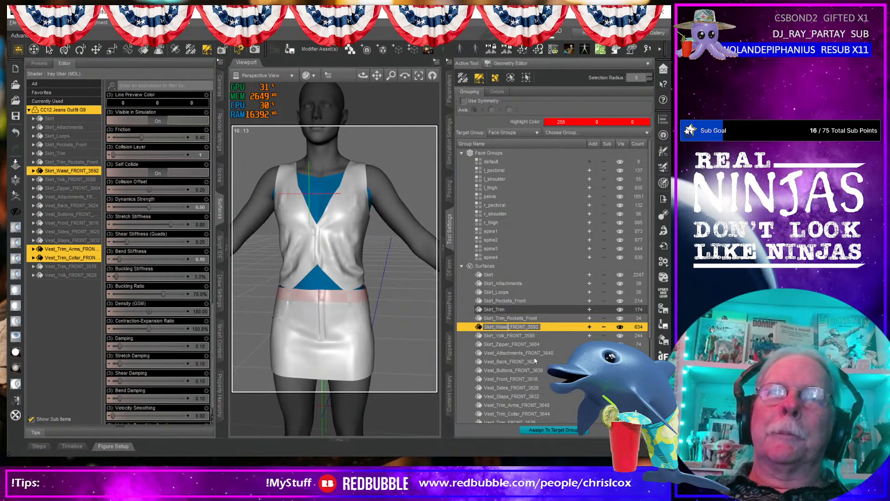
key(shift+End)
key(Delete)
key(Return)
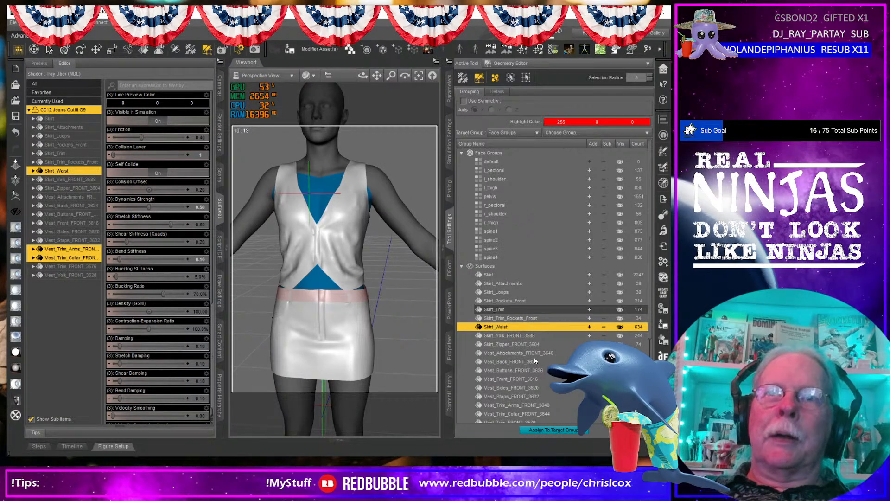
- Shorten the skirt yolk surface's name to Skirt_Yolk by removing the FRONT and number suffix
click(529, 337)
click(517, 336)
key(Left)
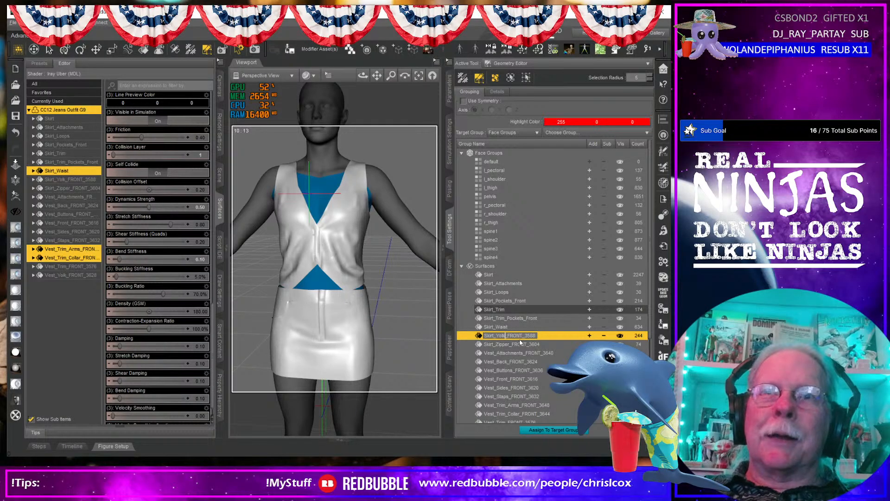
key(Delete)
key(Return)
- Rename the skirt's zipper surface as Skirt_Zipper
click(522, 344)
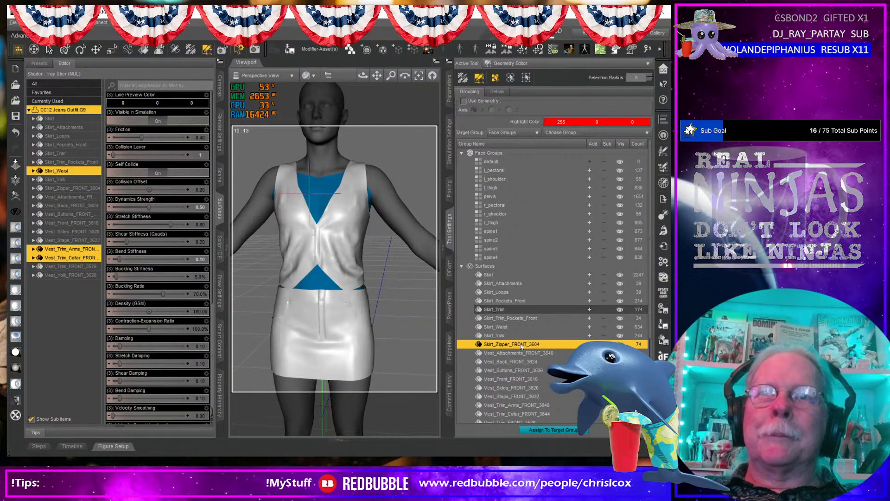
click(522, 344)
key(ctrl+a)
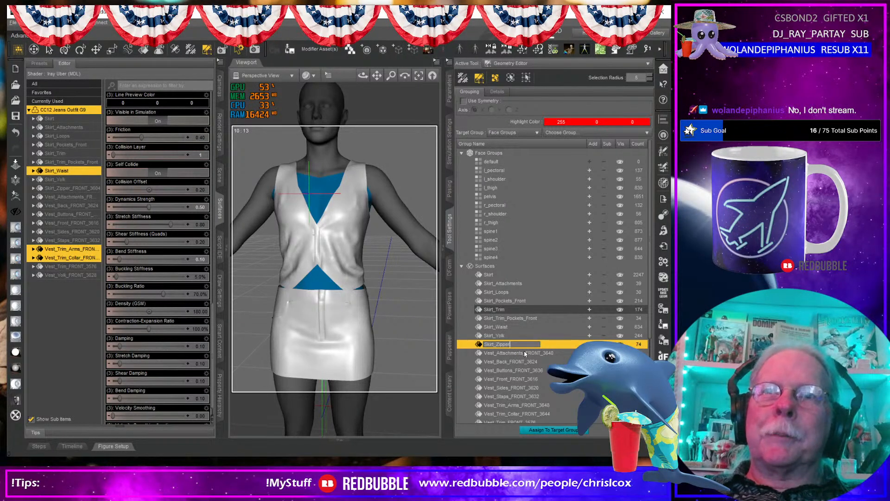
key(Delete)
key(Return)
- Rename the vest attachments surface as Vest_Attachments and the vest back surface as Vest_Back
click(531, 353)
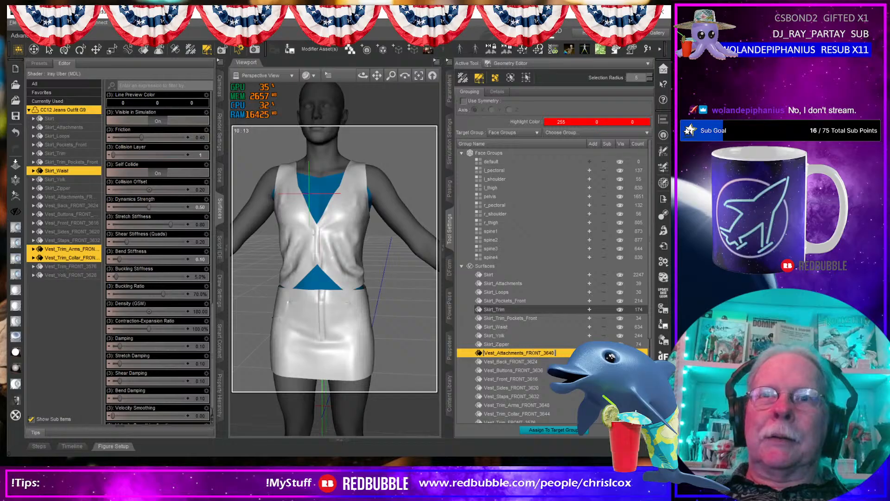
click(538, 354)
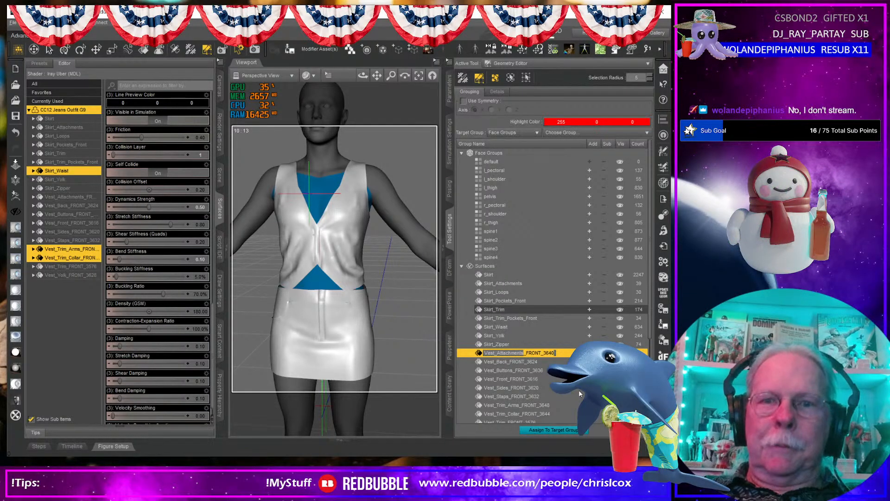
key(Delete)
click(523, 362)
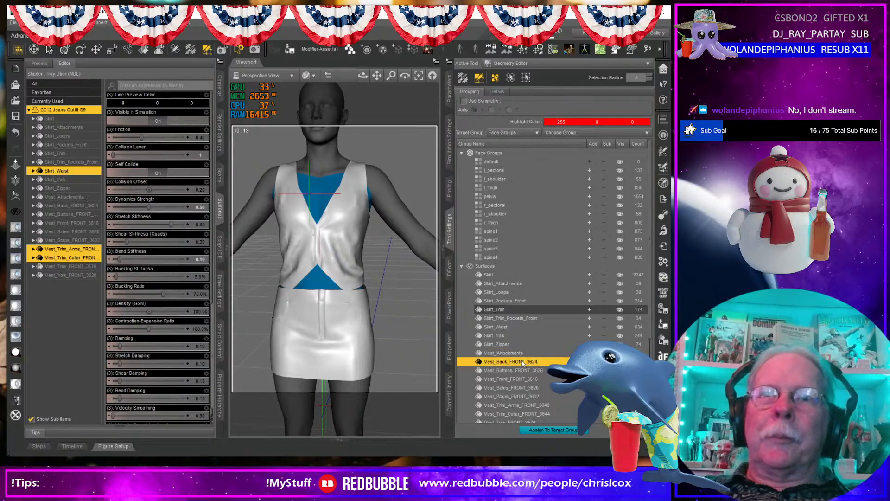
double_click(521, 362)
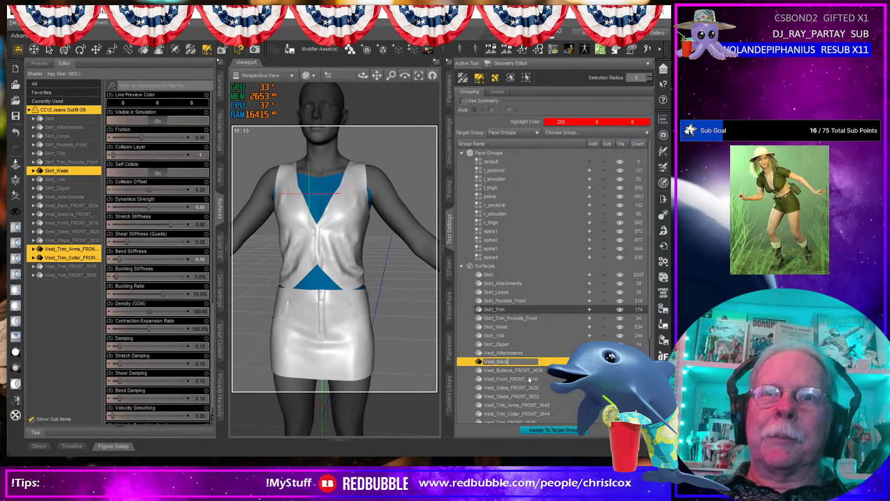
key(Delete)
key(Return)
- Rename the vest's buttons surface as Vest_Buttons
click(523, 370)
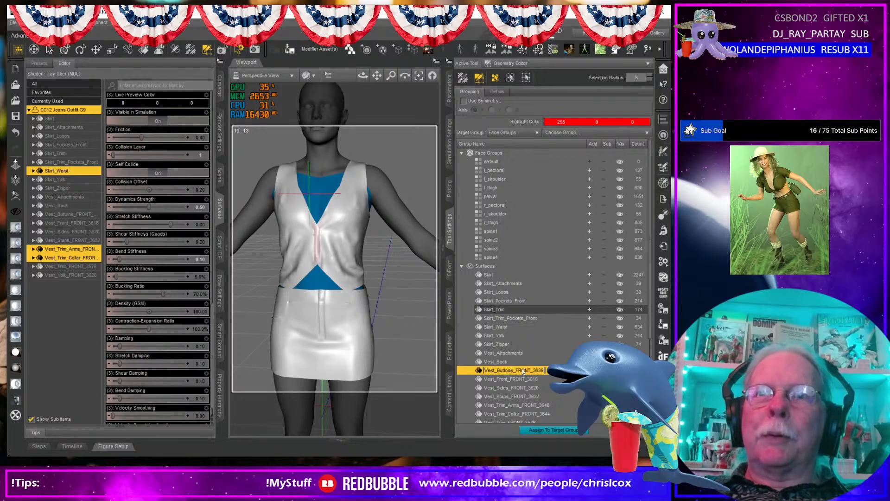
double_click(523, 370)
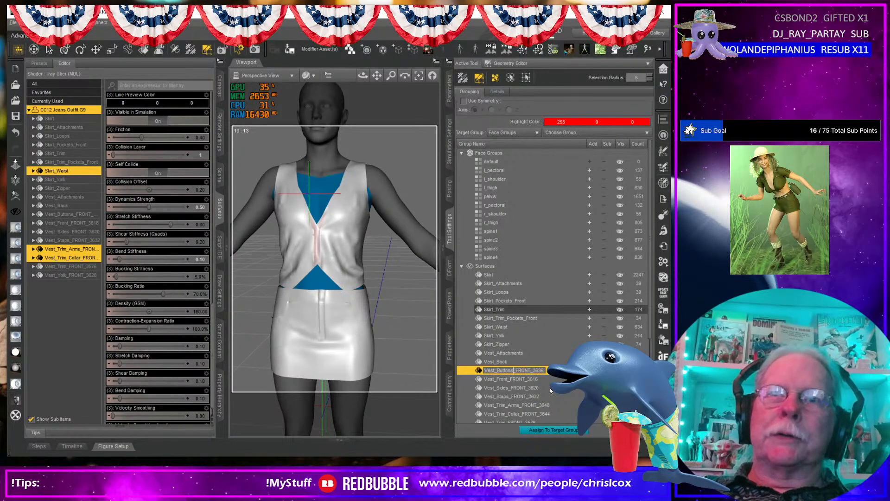
key(Delete)
key(Return)
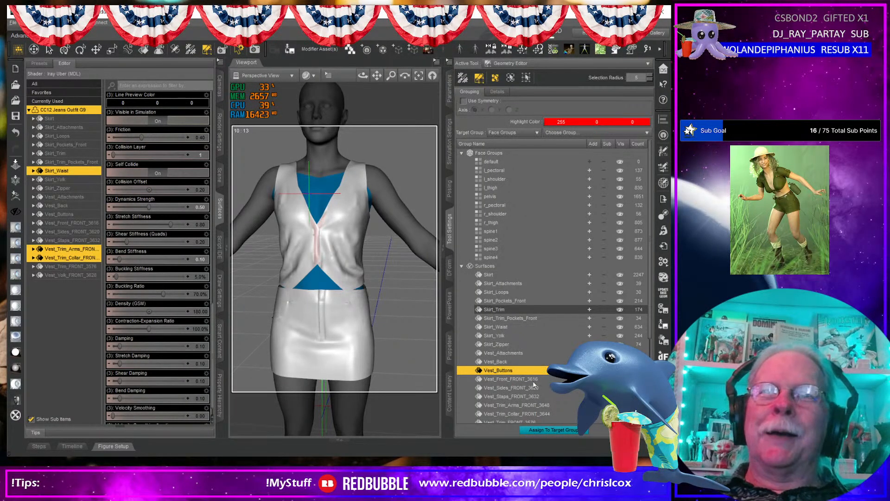
- Rename the vest's front surface as Vest_Front by removing the FRONT and number suffix
click(518, 379)
double_click(520, 379)
drag(523, 379, 544, 405)
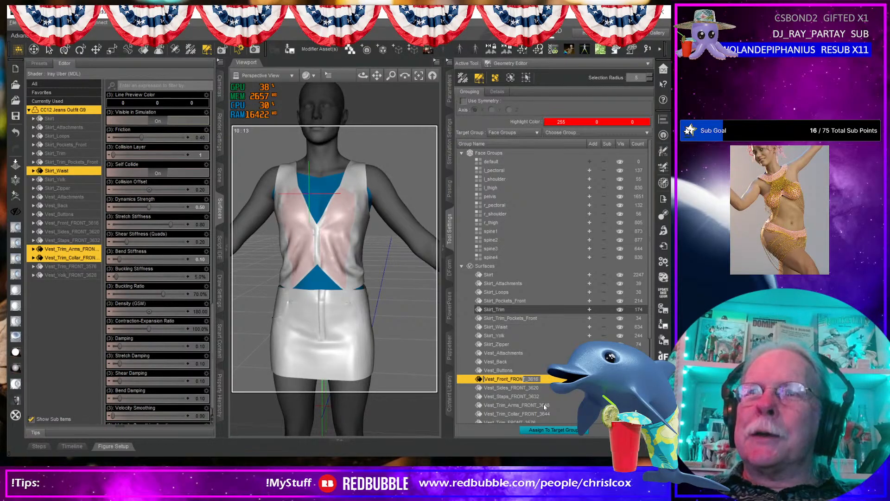
key(Right)
key(Right)
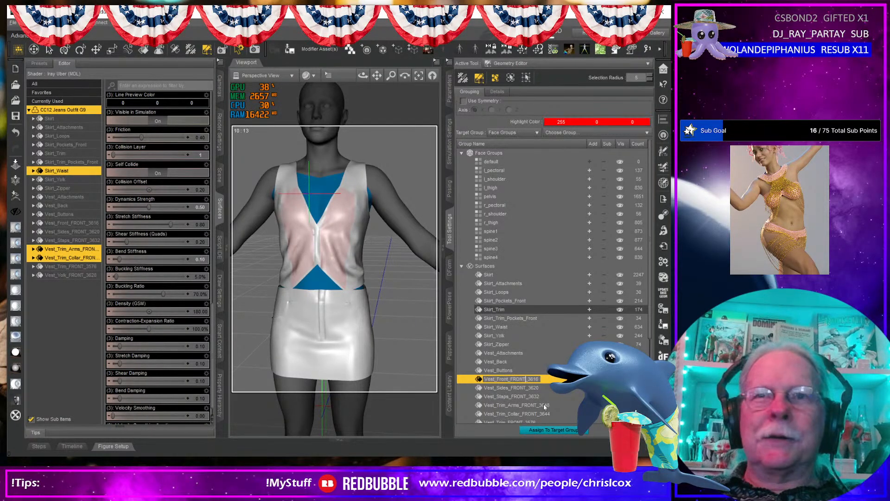
key(shift+Home)
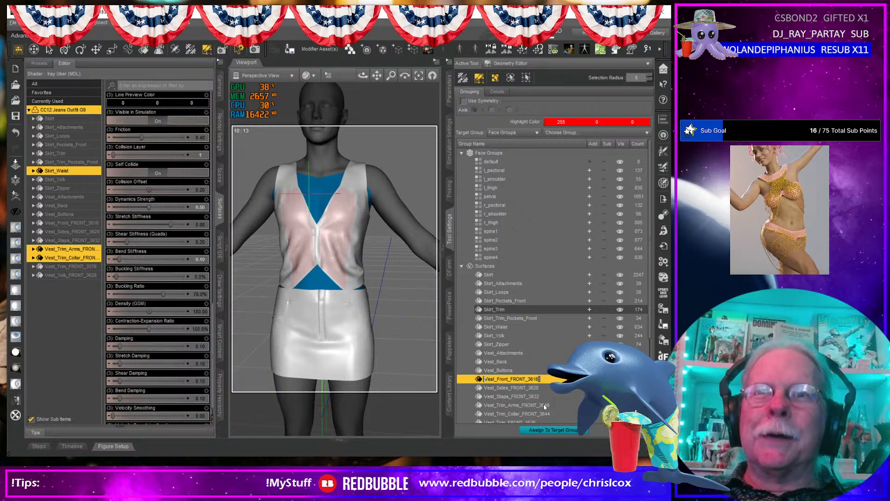
key(shift+Home)
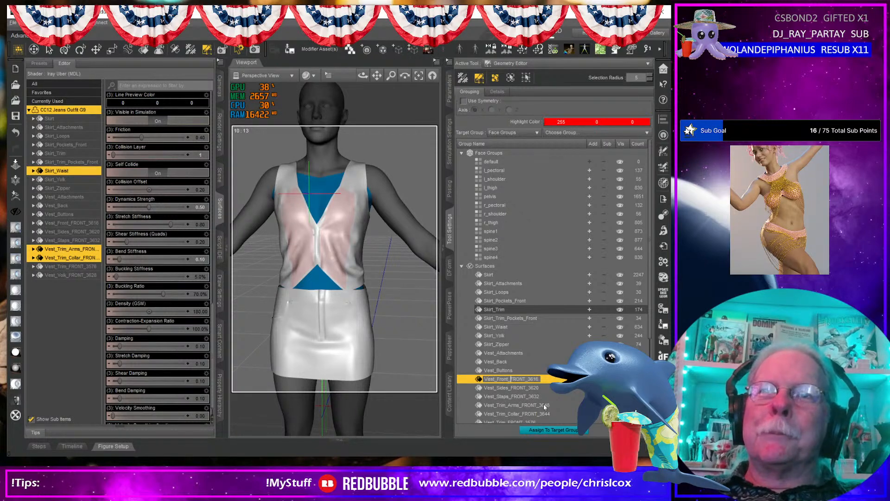
key(shift+End)
key(Delete)
key(Return)
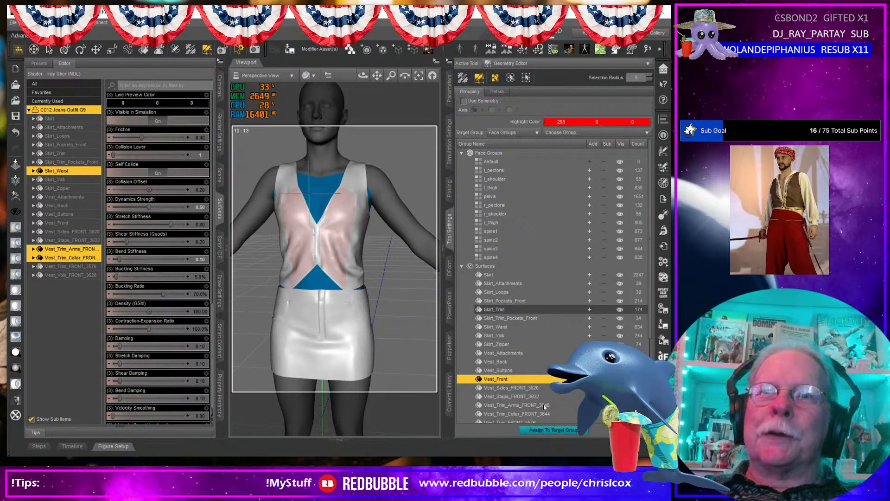
- Shorten the vest sides surface's name to Vest_Sides
double_click(518, 387)
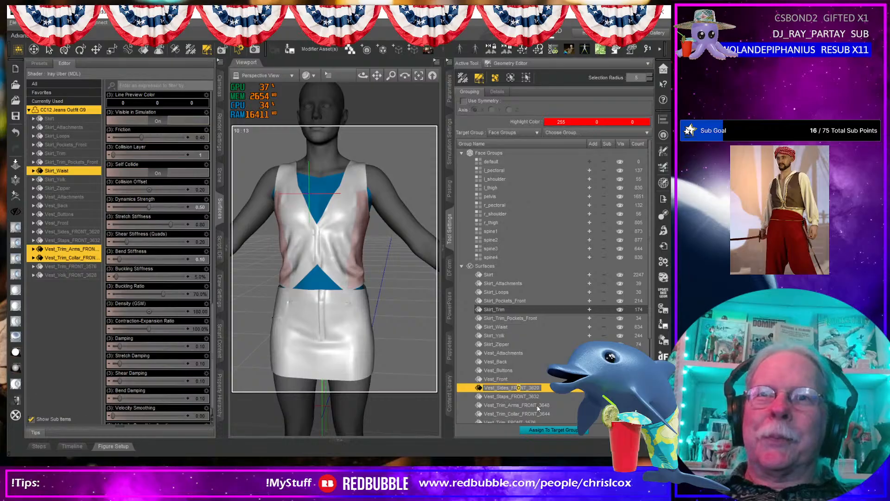
key(Left)
key(Left)
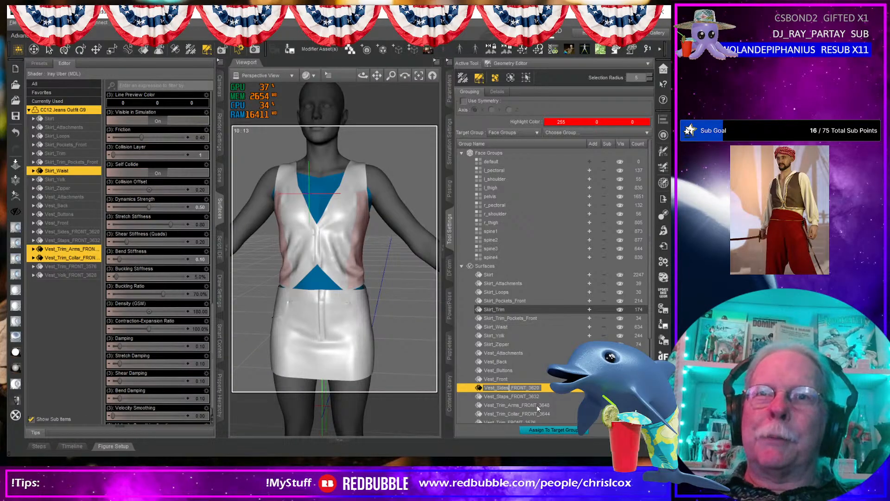
key(shift+End)
key(Delete)
key(Return)
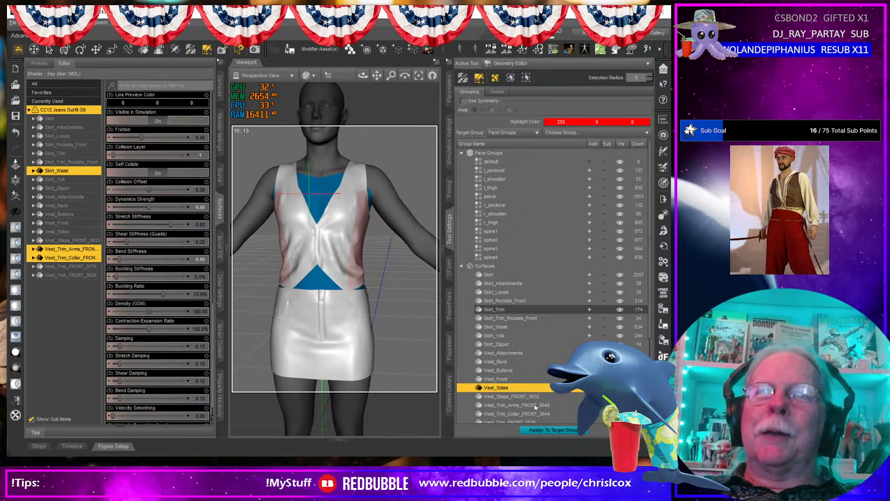
- Remove the FRONT and number suffix from the vest's shoulder strap surface, leaving Vest_Staps
click(528, 398)
double_click(514, 396)
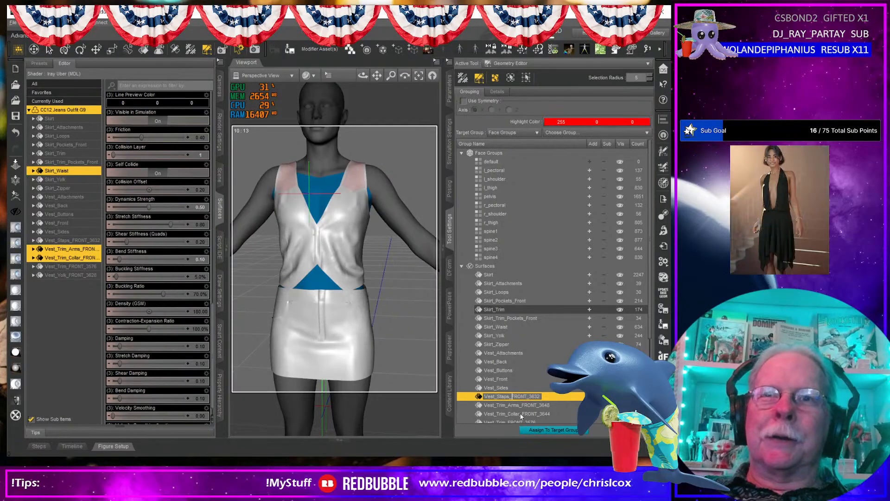
key(shift+End)
key(Delete)
key(Return)
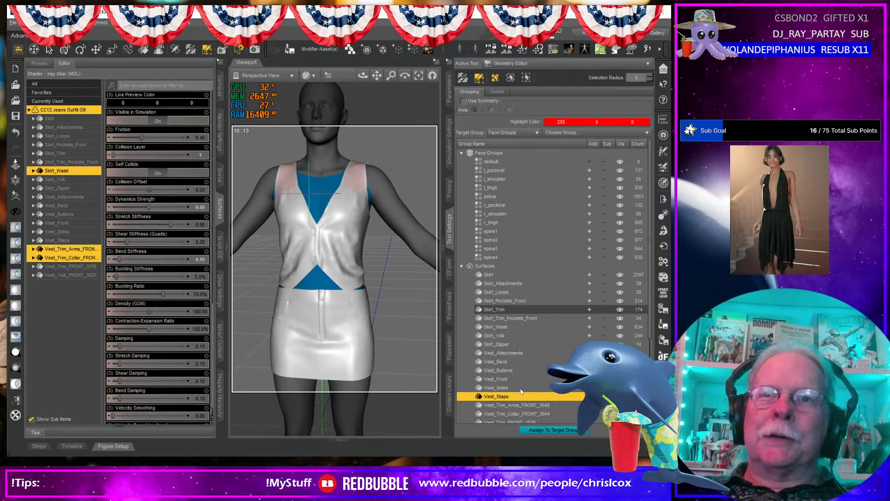
- Rename the vest's arm trim surface as Vest_Trim_Arms
scroll(521, 392, down, 3)
click(523, 330)
double_click(523, 330)
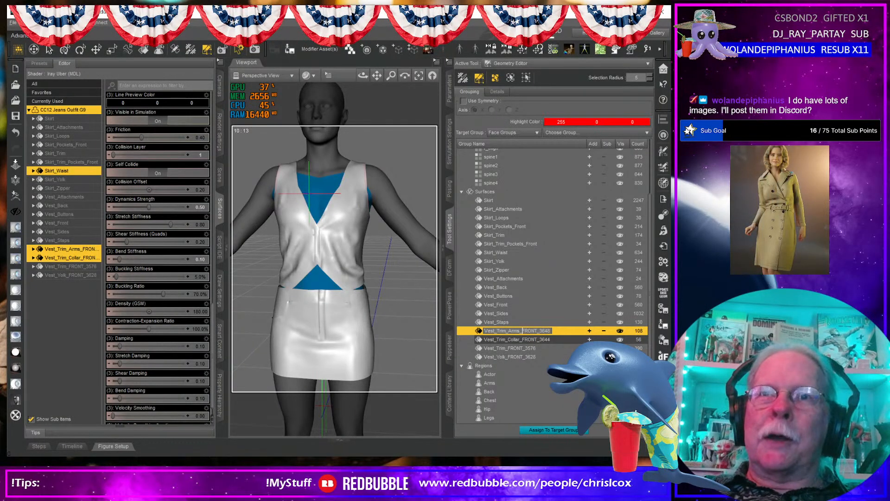
key(BackSpace)
key(Return)
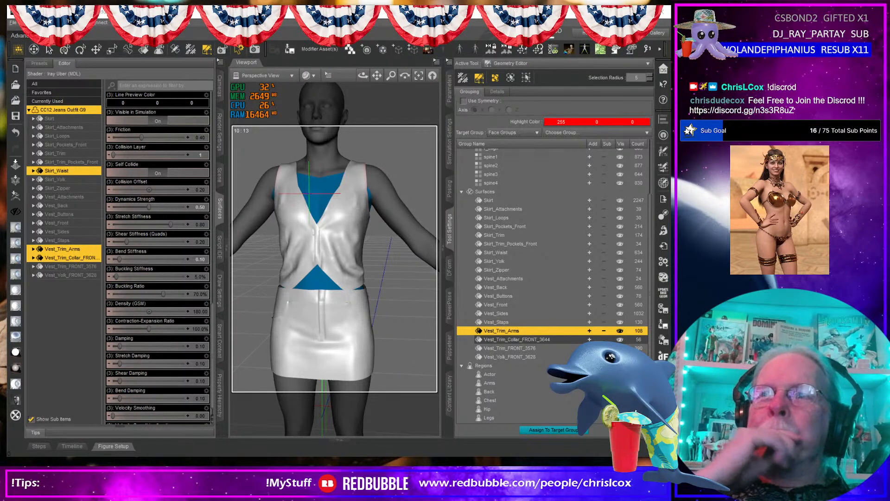
- Rename the vest's collar trim surface as Vest_Trim_Collar and its general trim surface as Vest_Trim
double_click(533, 339)
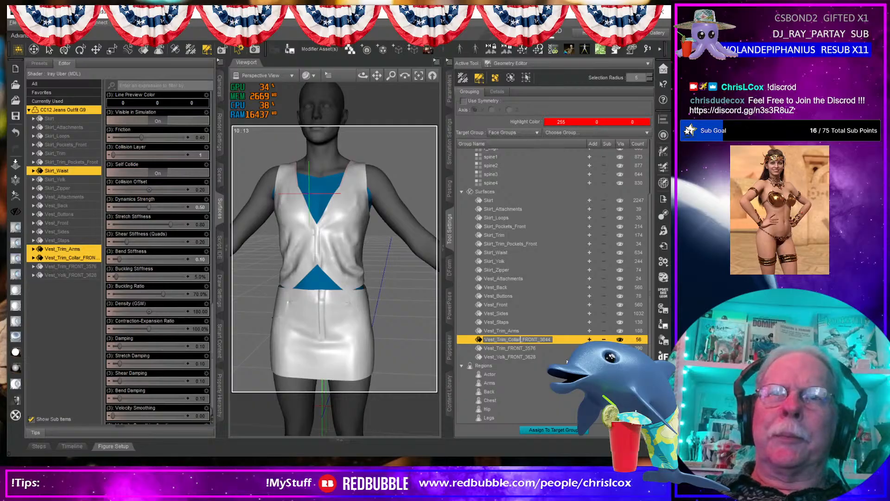
key(BackSpace)
key(Return)
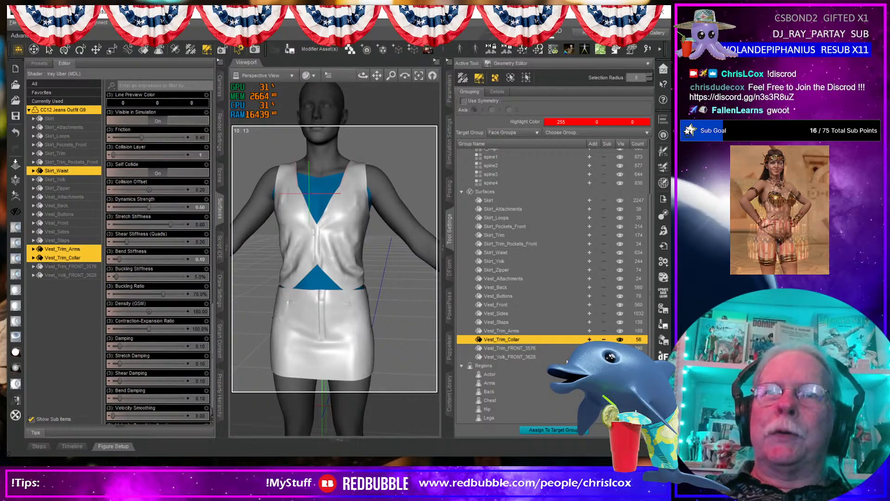
double_click(533, 347)
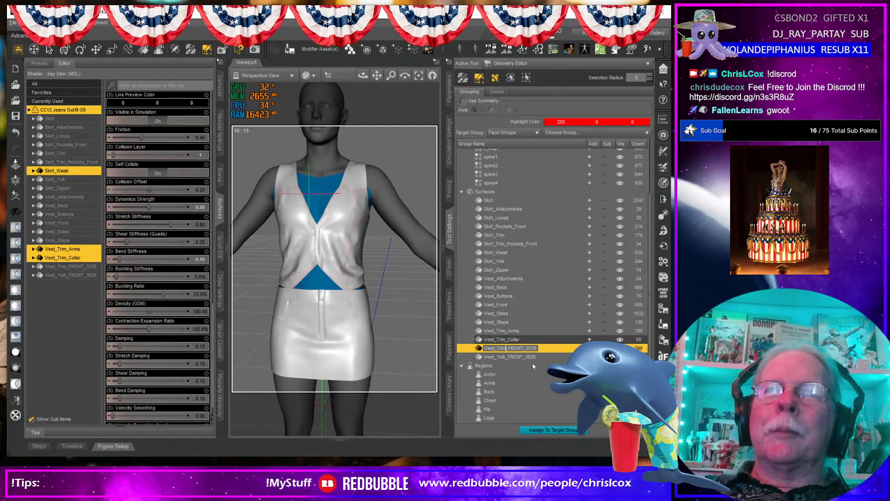
key(BackSpace)
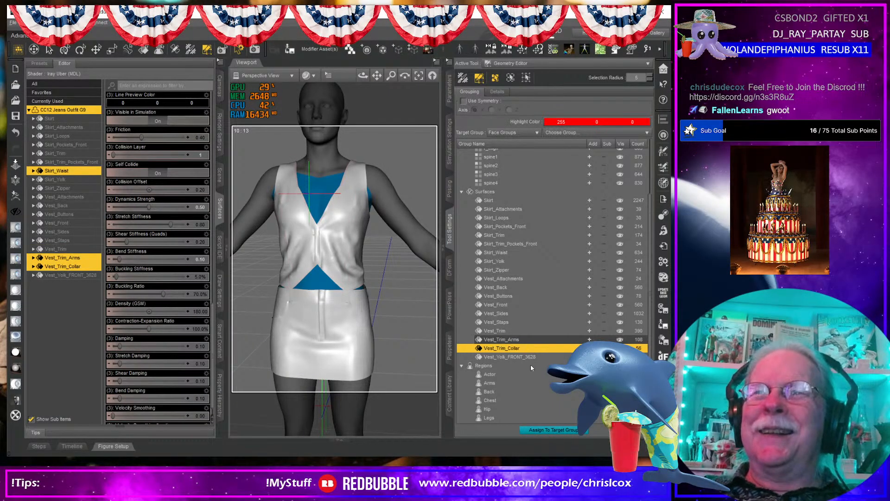
- Rename the vest's yolk surface as Vest_Yolk
click(515, 356)
click(515, 357)
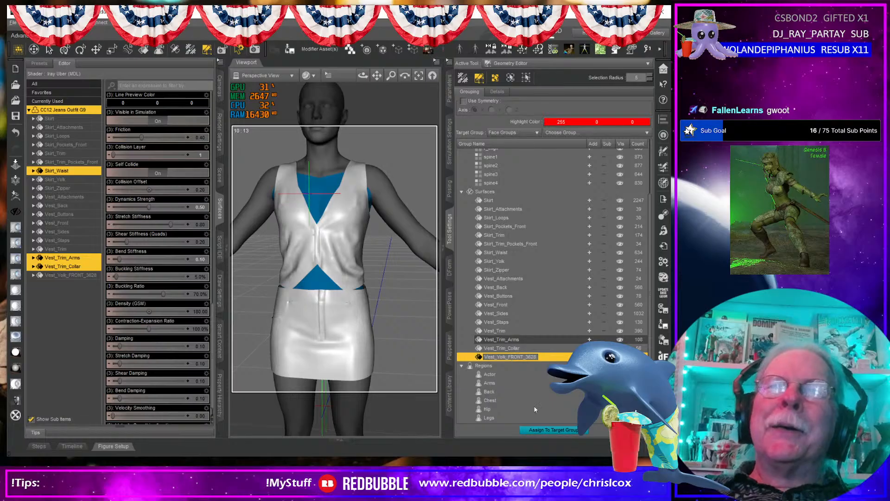
key(Delete)
key(Return)
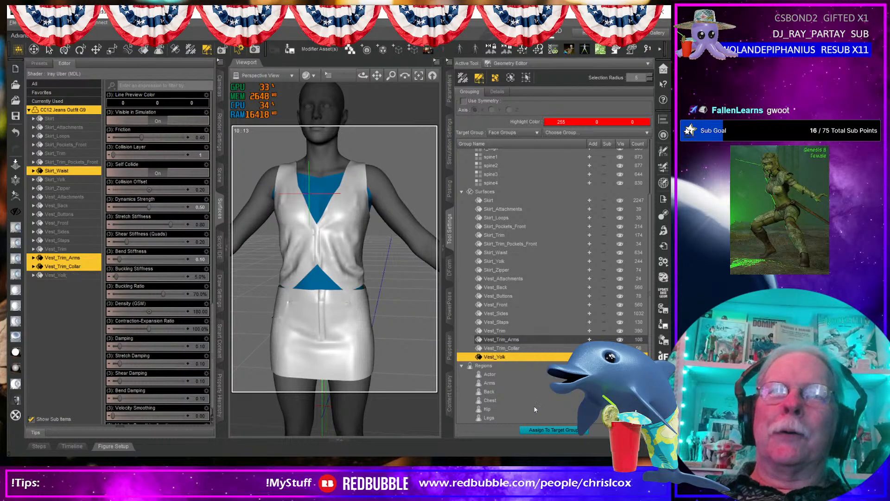
- Highlight the Vest_Front surface and inspect the vest and skirt on the figure from several angles
click(523, 304)
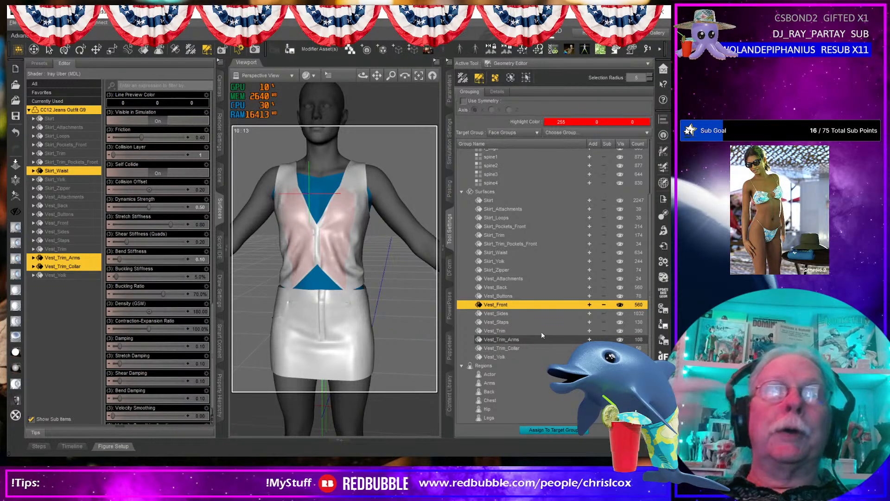
alt+drag(349, 222, 385, 271)
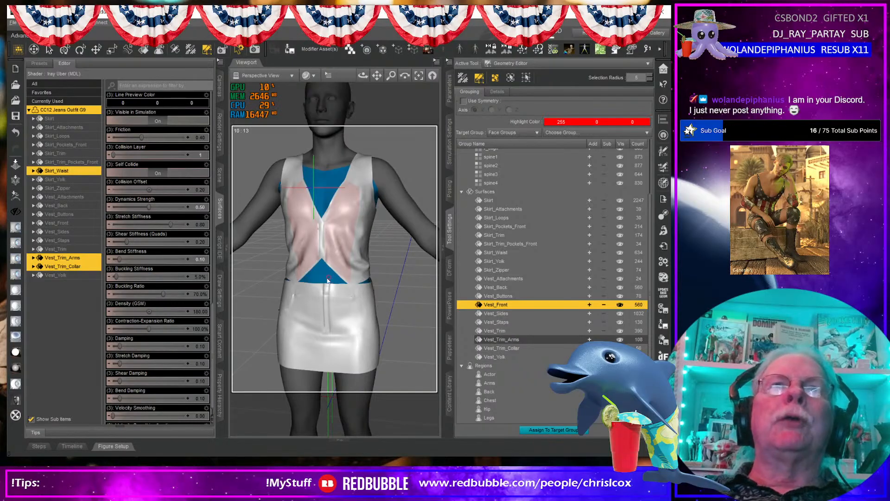
alt+drag(403, 274, 312, 283)
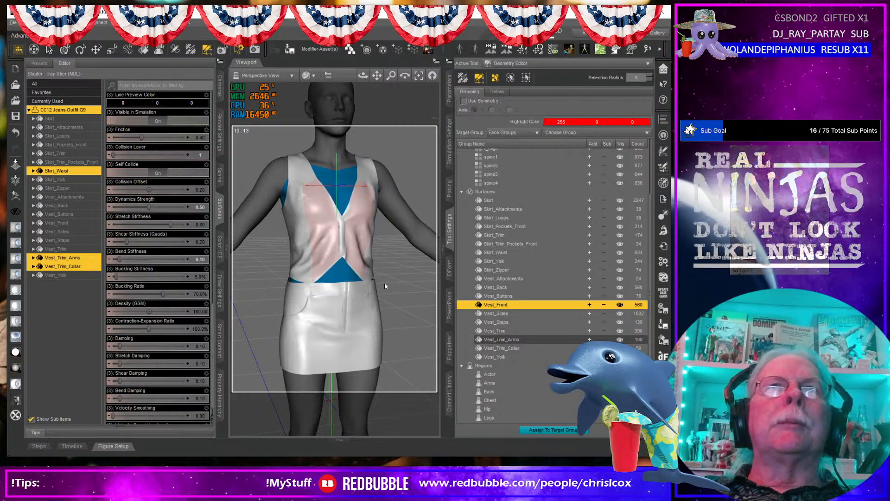
mouse_move(385, 283)
middle_down()
mouse_move(336, 281)
mouse_move(379, 286)
middle_up()
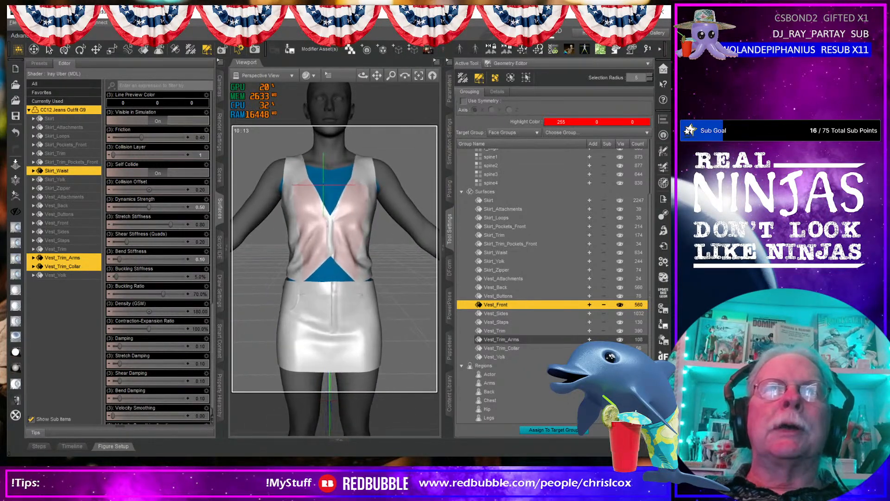
scroll(379, 287, up, 1)
middle_drag(339, 320, 361, 315)
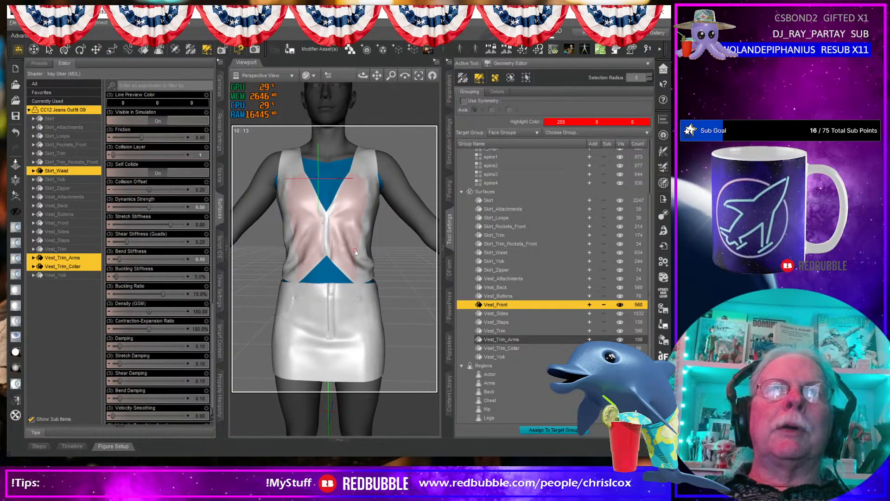
middle_drag(356, 252, 368, 259)
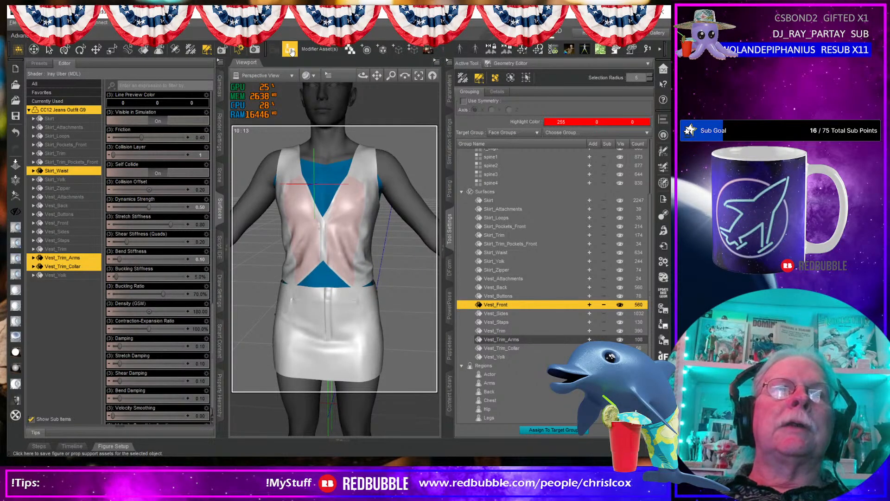
- Open the Content Library and look through the product folders under Daz Studio Formats
click(449, 393)
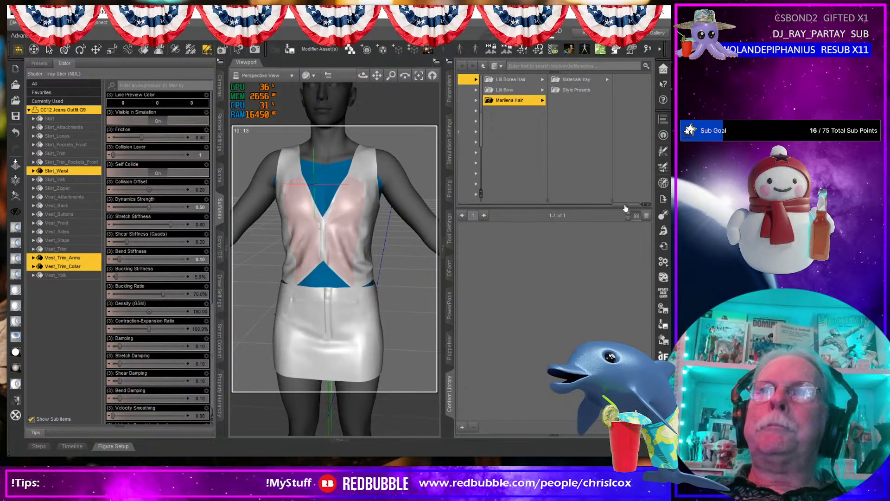
drag(626, 208, 452, 215)
scroll(553, 173, down, 10)
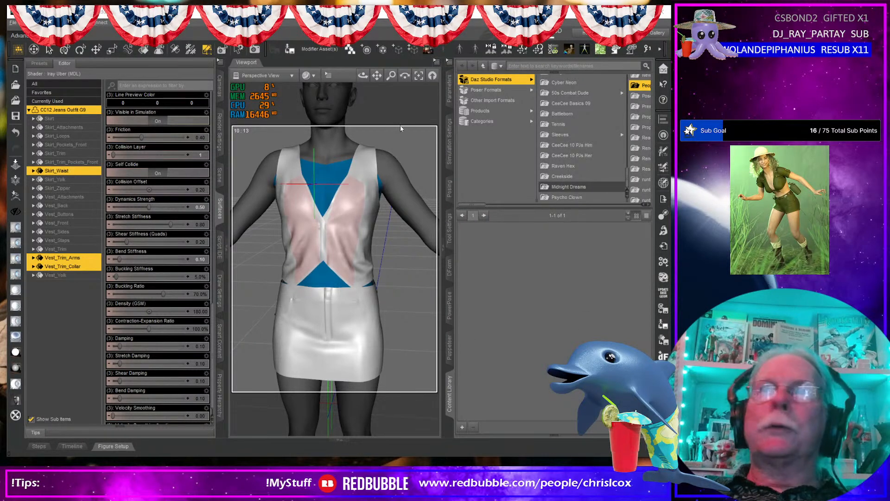
- Switch to File Explorer, enlarge its window and open the Projects folder
drag(670, 135, 61, 25)
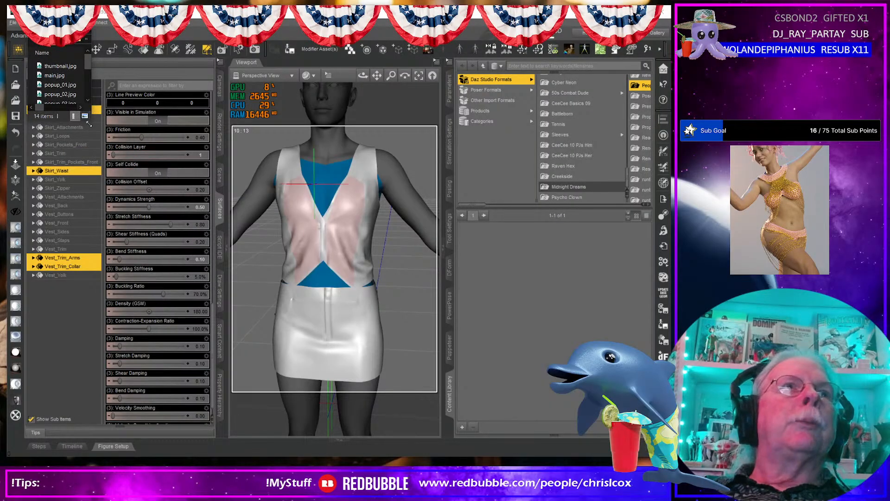
drag(90, 120, 671, 451)
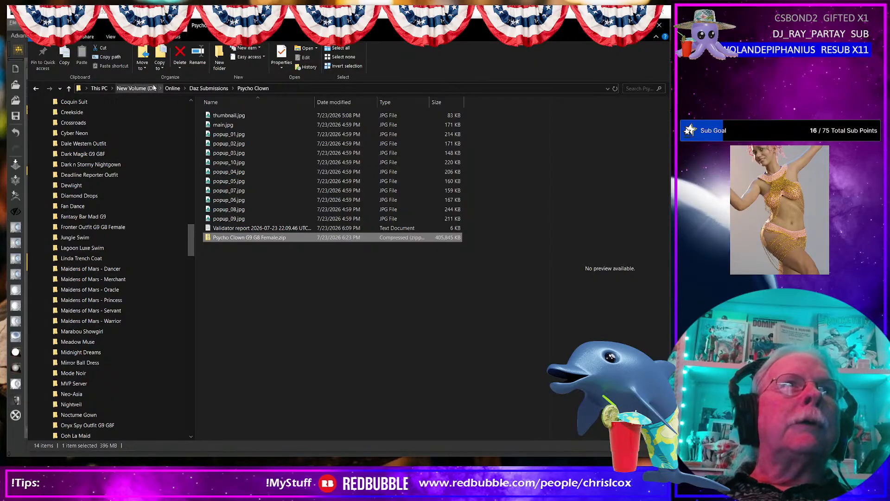
scroll(72, 167, up, 15)
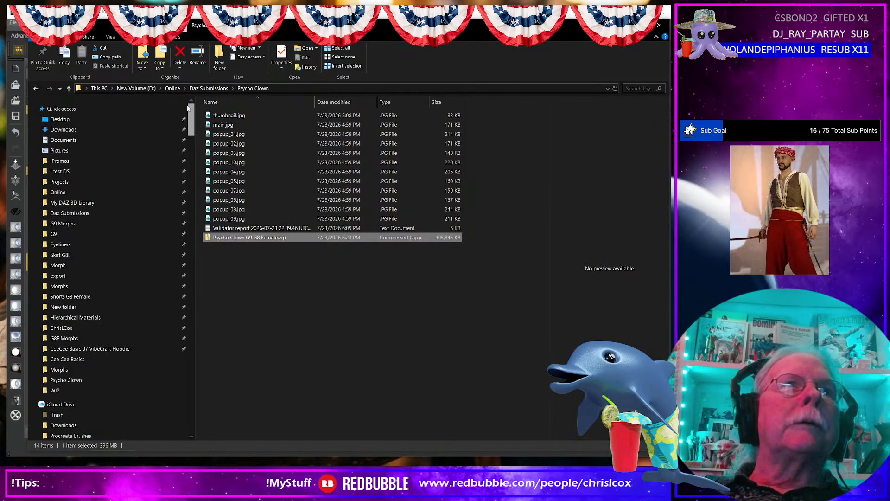
click(69, 182)
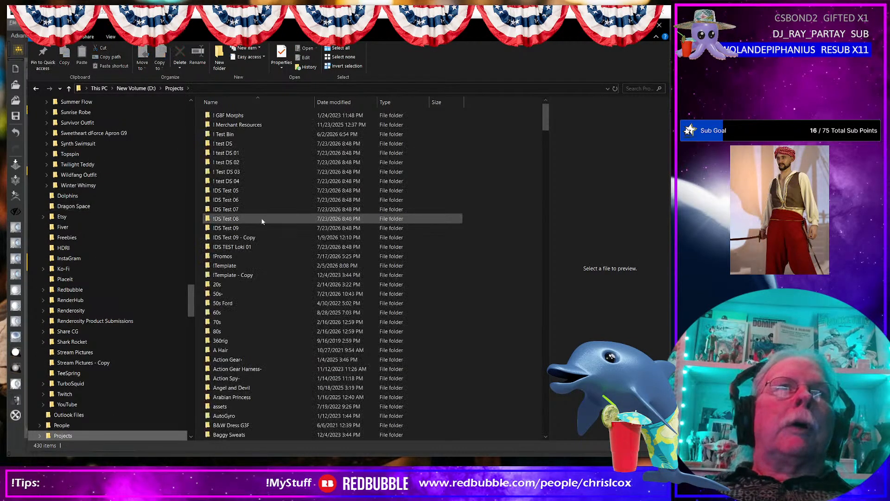
- Open the CeeCee 12 folder inside Cee Cee Basics and expand the Projects branch of the folder tree
click(247, 221)
key(c)
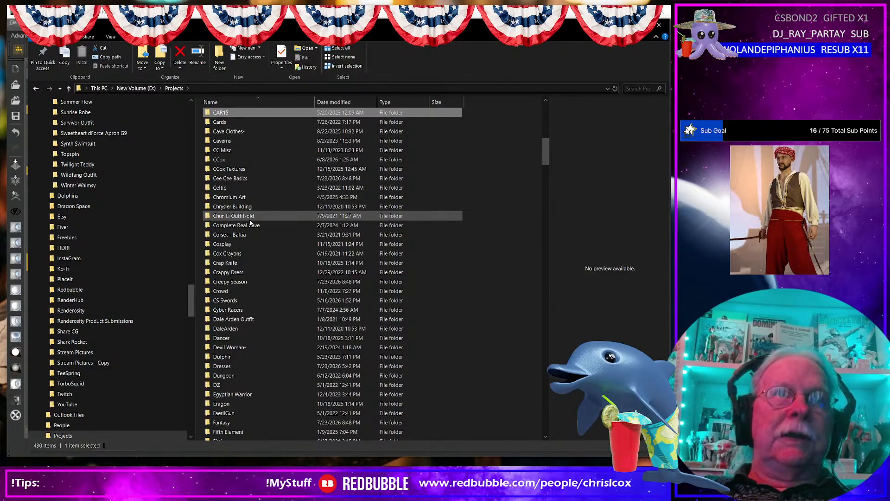
key(Down)
key(Down)
key(Down)
key(Down)
key(Down)
key(Down)
key(Down)
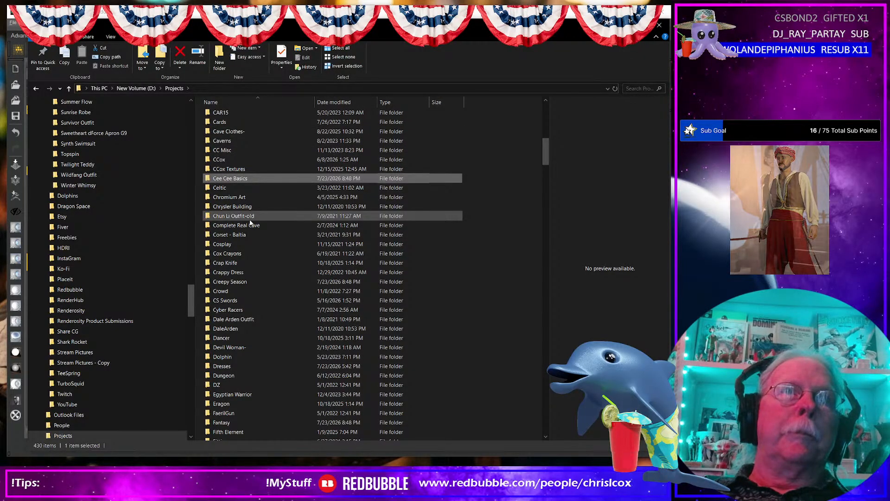
key(Return)
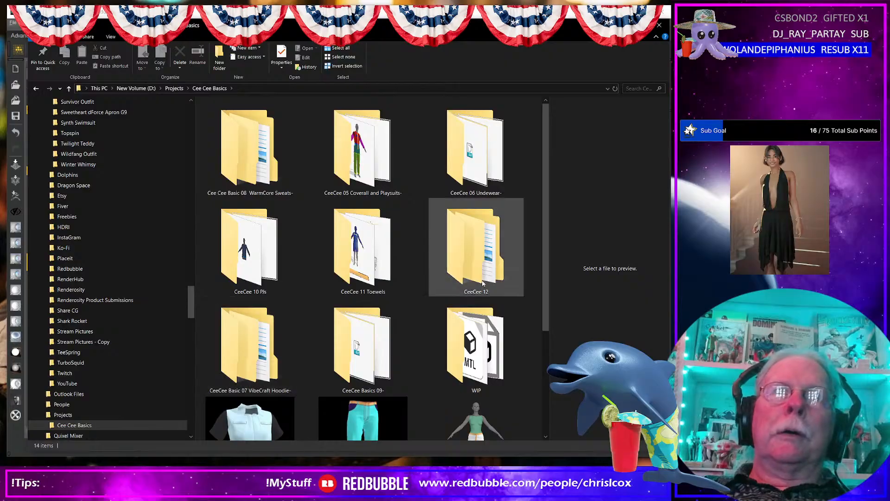
double_click(476, 245)
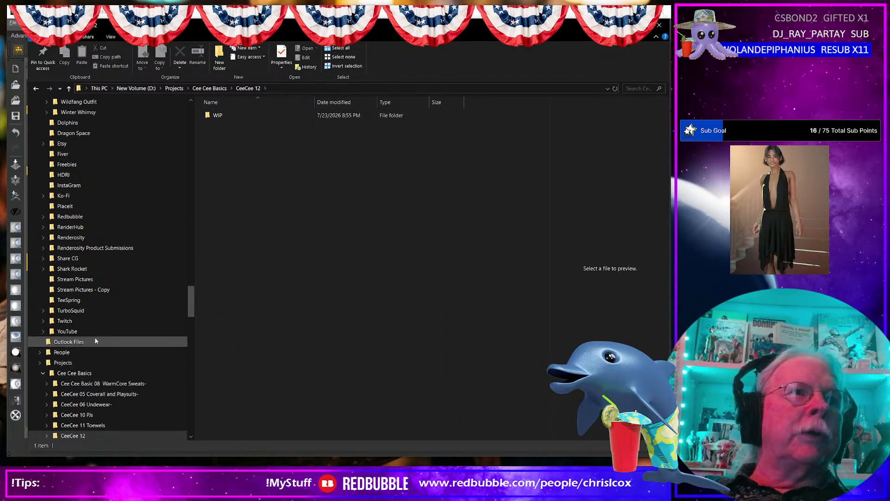
scroll(95, 336, down, 3)
click(42, 280)
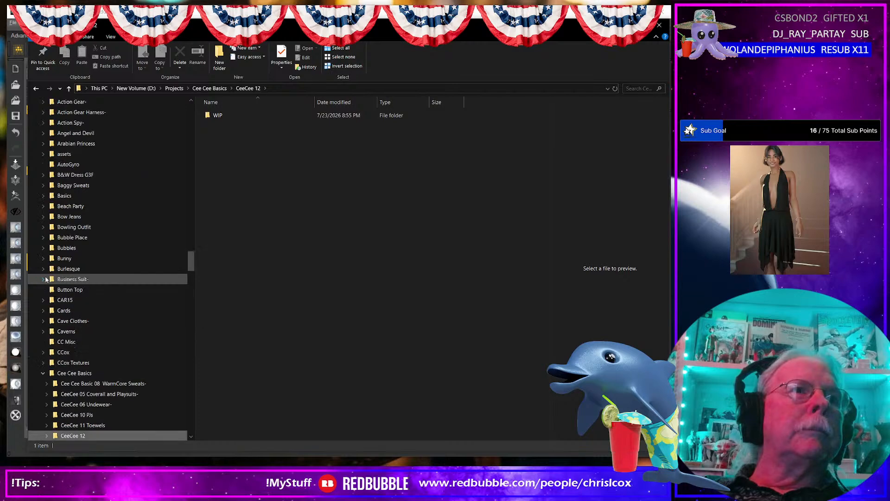
- Copy the People, Runtime and Templates folders from the !Template project folder into the CeeCee 12 folder
scroll(137, 269, up, 4)
scroll(138, 264, up, 3)
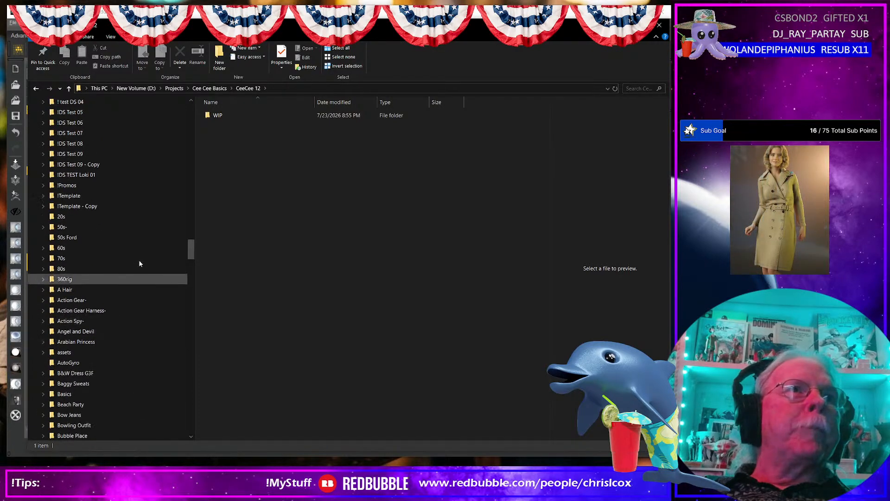
click(105, 205)
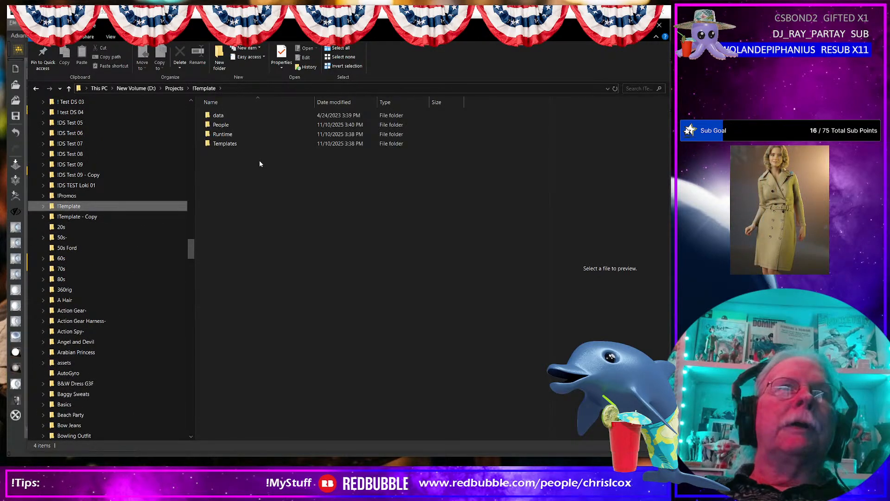
click(228, 124)
ctrl+click(229, 135)
ctrl+click(230, 144)
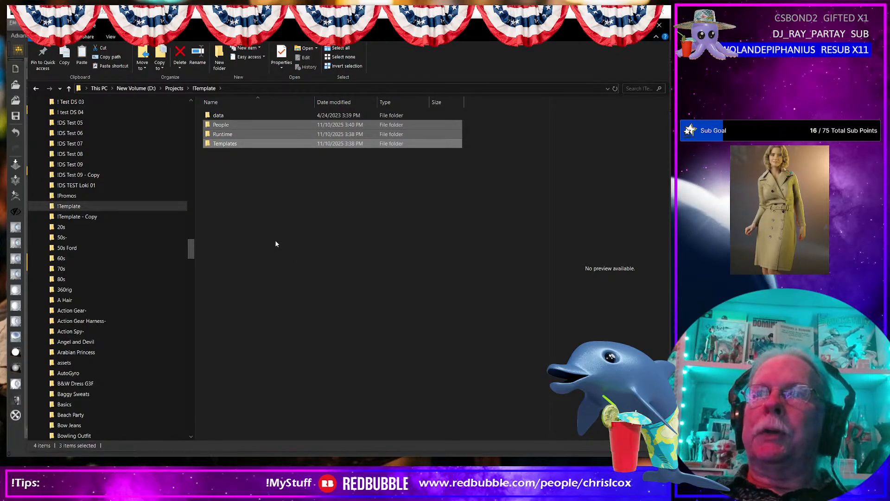
scroll(137, 278, down, 5)
scroll(137, 280, down, 8)
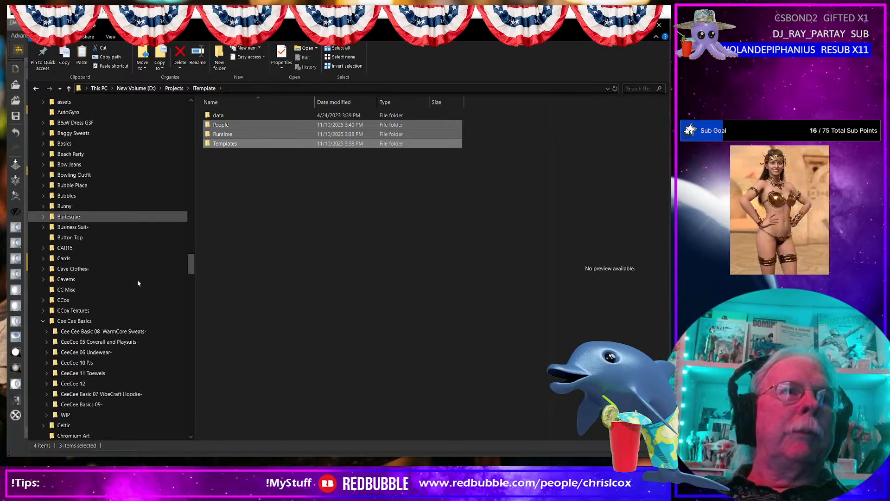
click(75, 248)
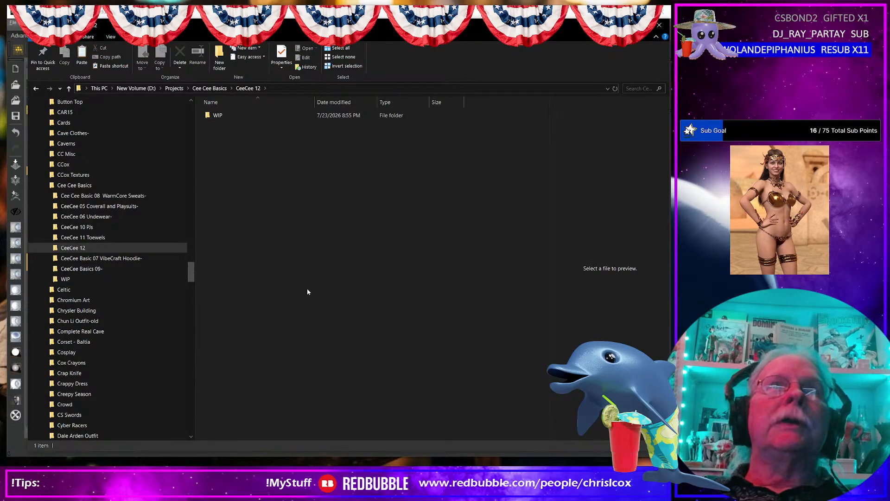
key(ctrl+v)
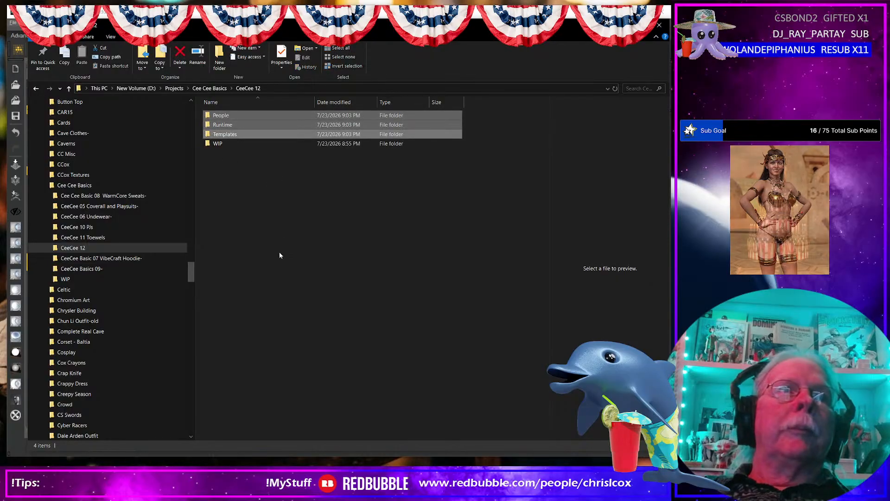
- Open the CCox clothing folder for Genesis 9 inside the copied People folder
double_click(227, 119)
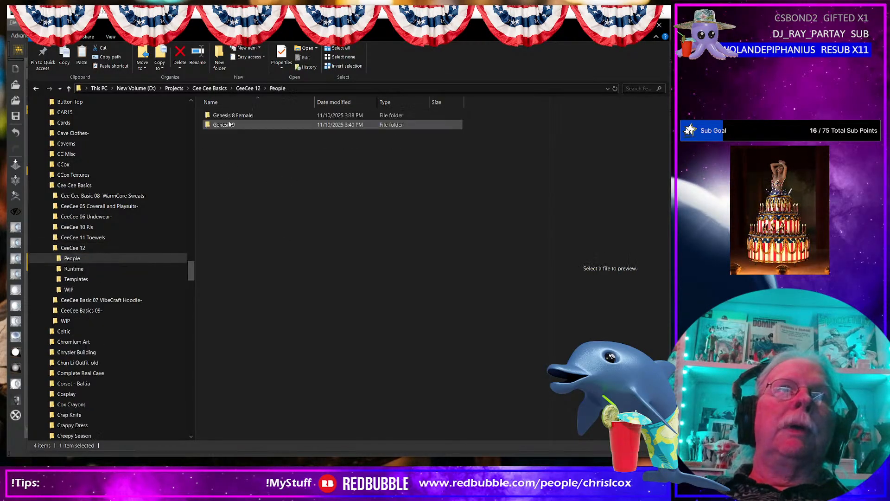
double_click(229, 124)
double_click(232, 117)
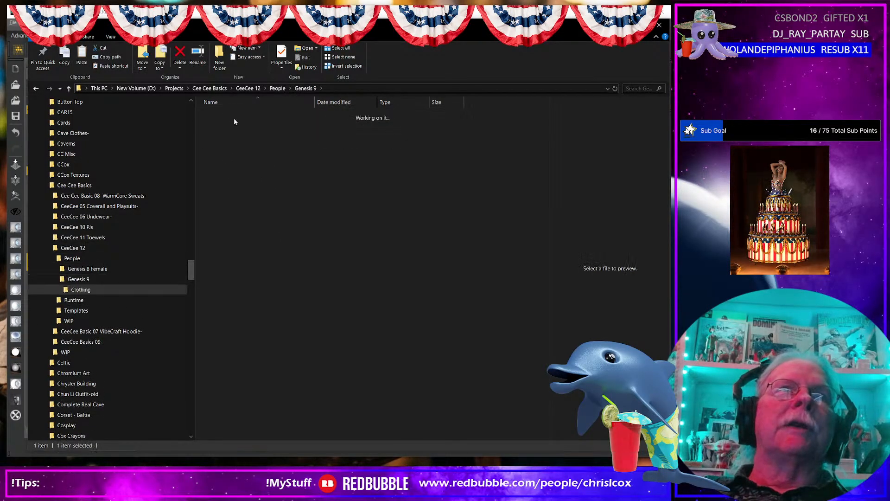
double_click(232, 115)
- Rename the Outfit G9 folder as CC12 G9 and open it
click(227, 116)
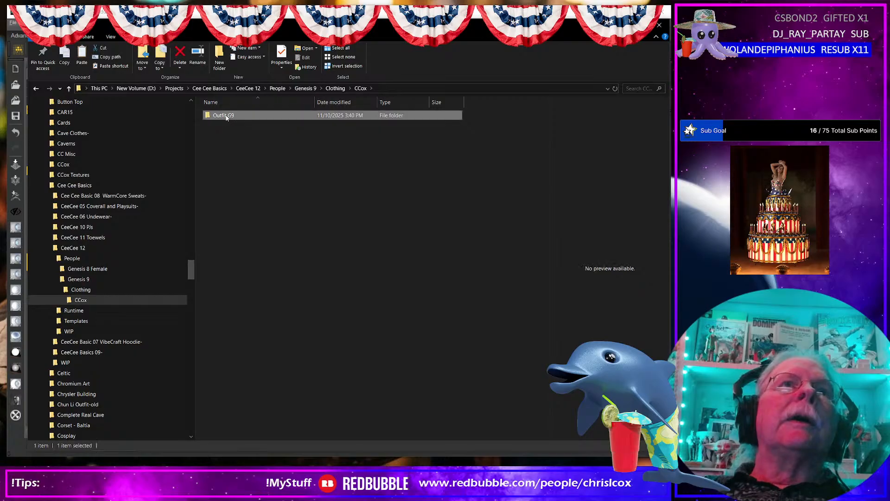
click(227, 116)
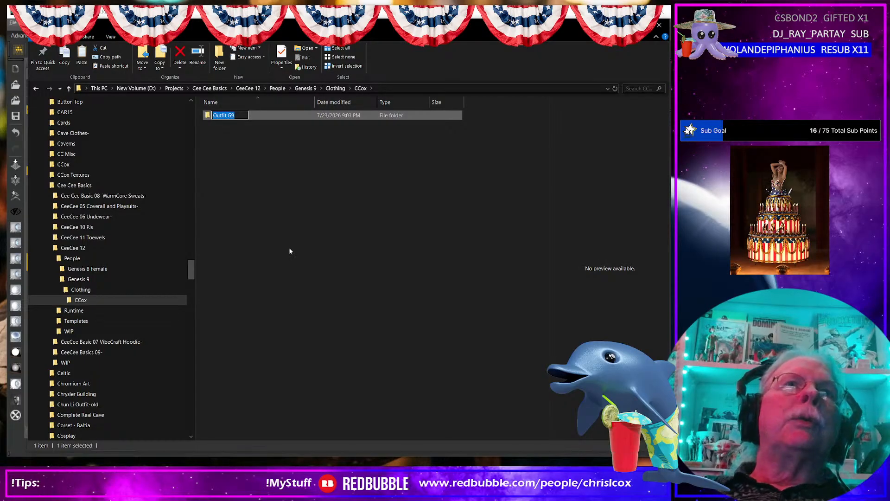
key(Right)
key(Left)
key(Left)
key(Left)
key(shift+Left)
key(shift+Left)
key(shift+Left)
key(shift+Left)
key(shift+Left)
key(shift+Left)
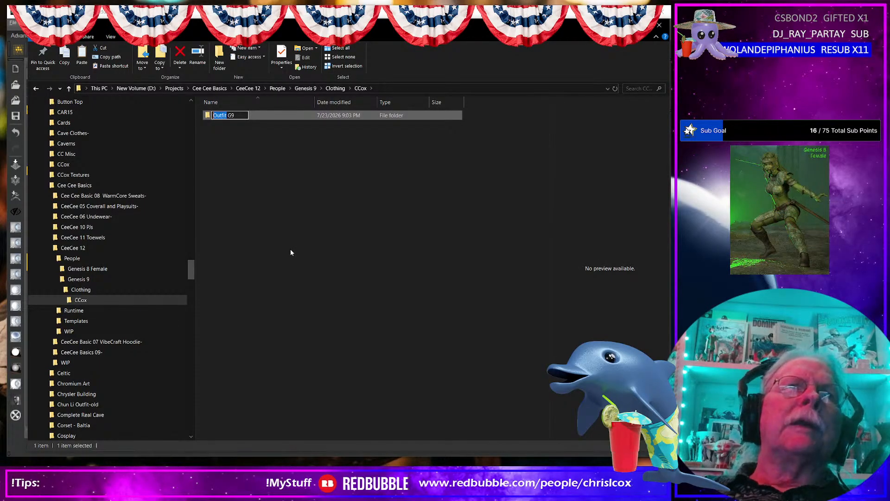
text(CC12)
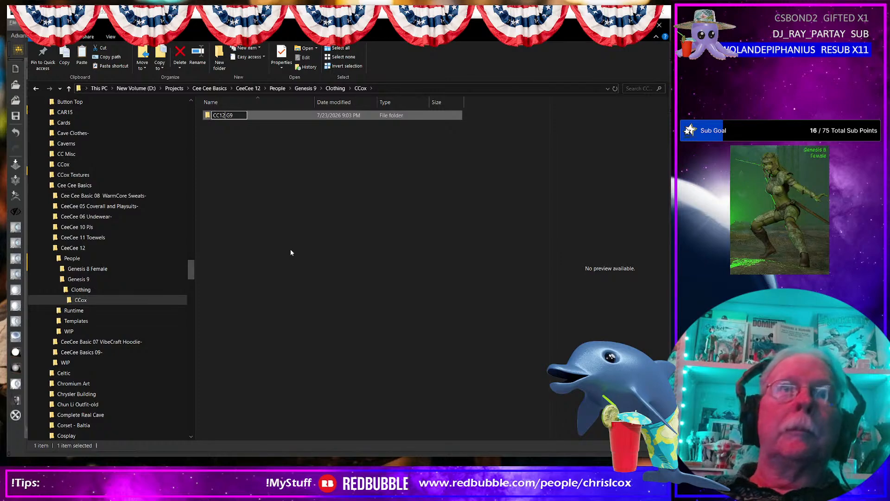
key(Return)
key(Return)
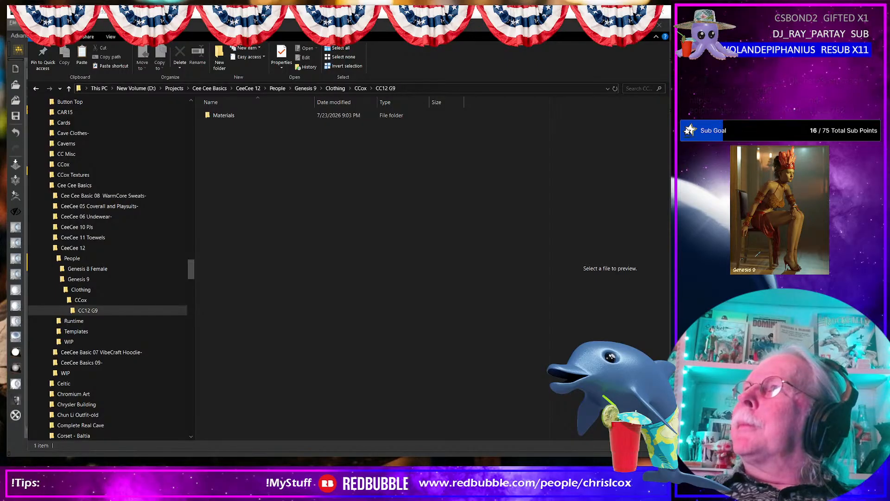
drag(670, 84, 391, 35)
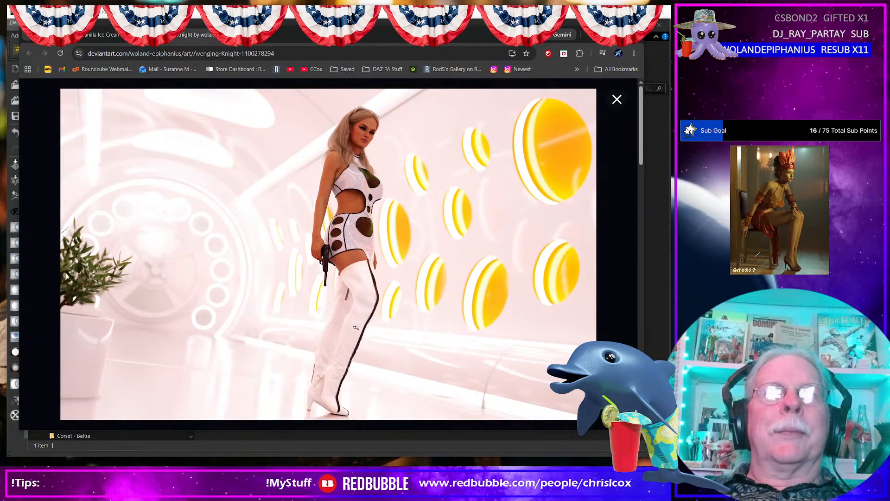
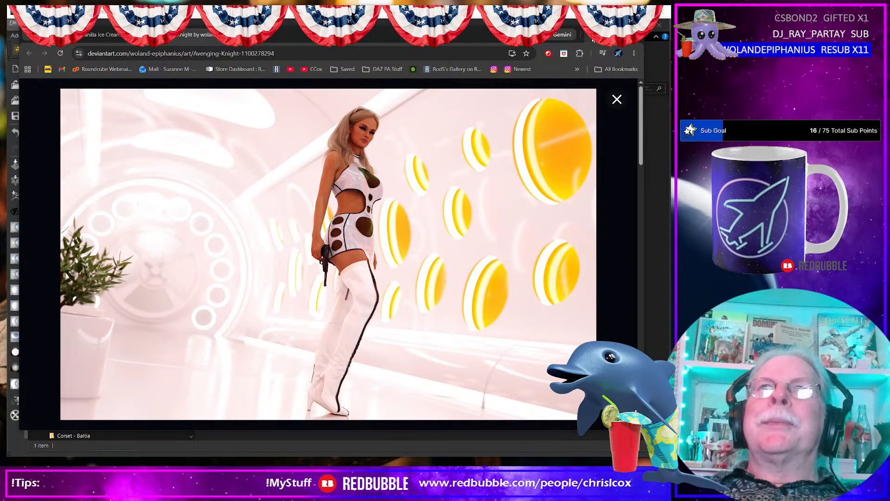
drag(411, 37, 671, 38)
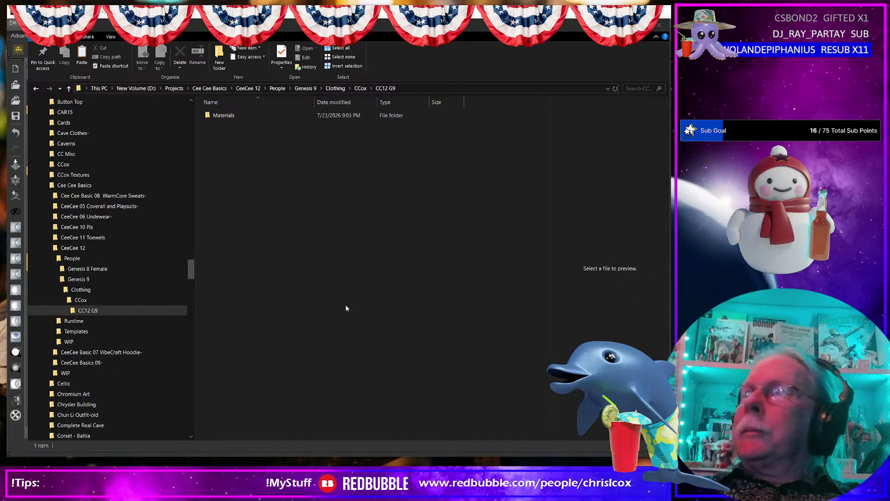
- Switch to Daz Studio and add the CeeCee 12 folder from Projects/Cee Cee Basics to the DAZ Studio Formats content directories
key(alt+Tab)
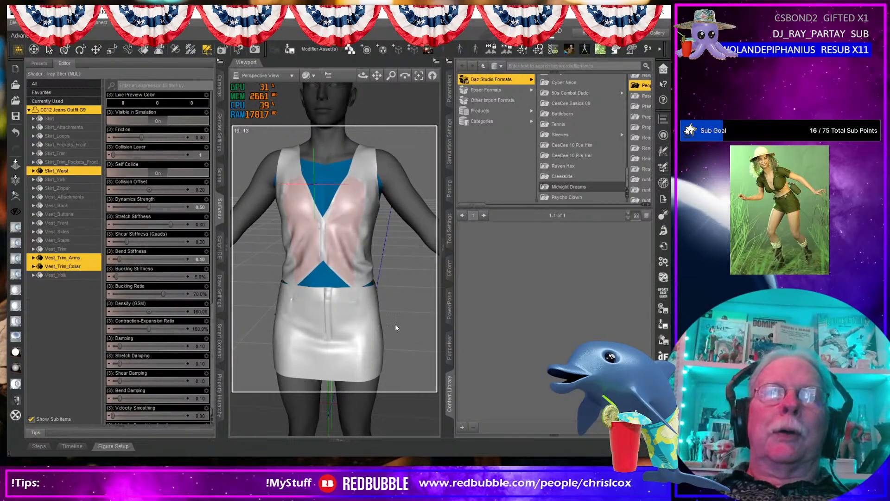
click(449, 61)
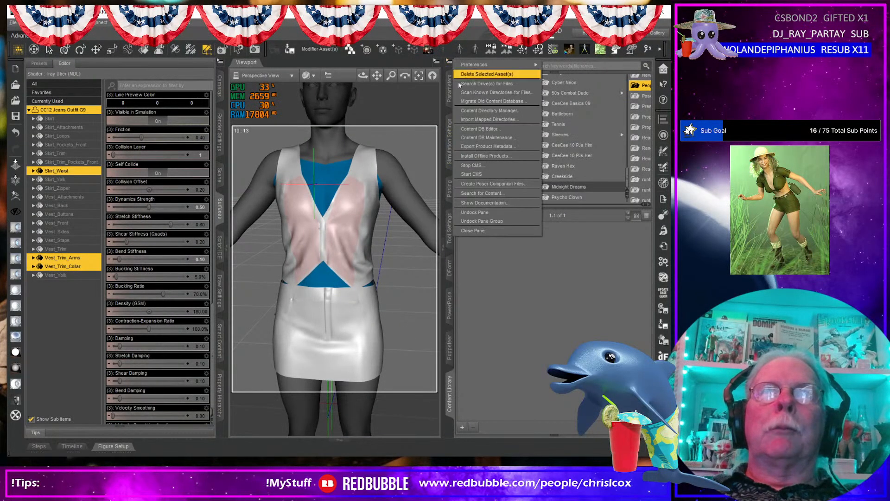
click(462, 110)
click(138, 61)
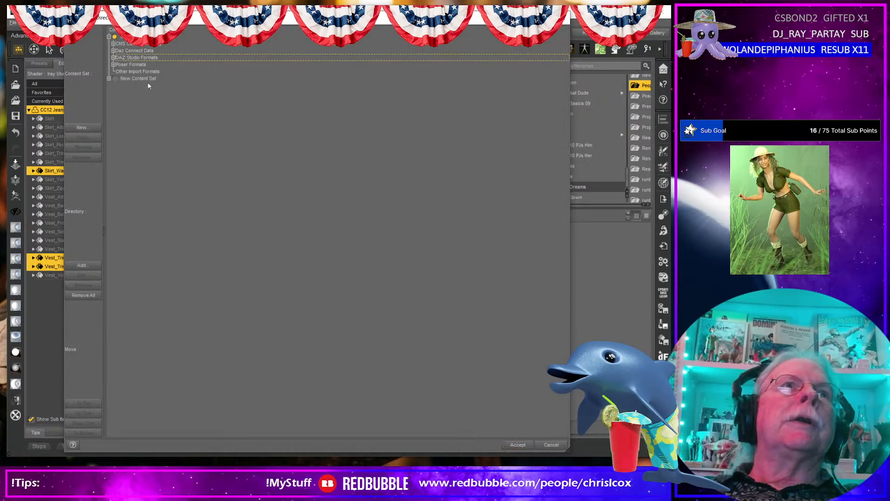
click(83, 264)
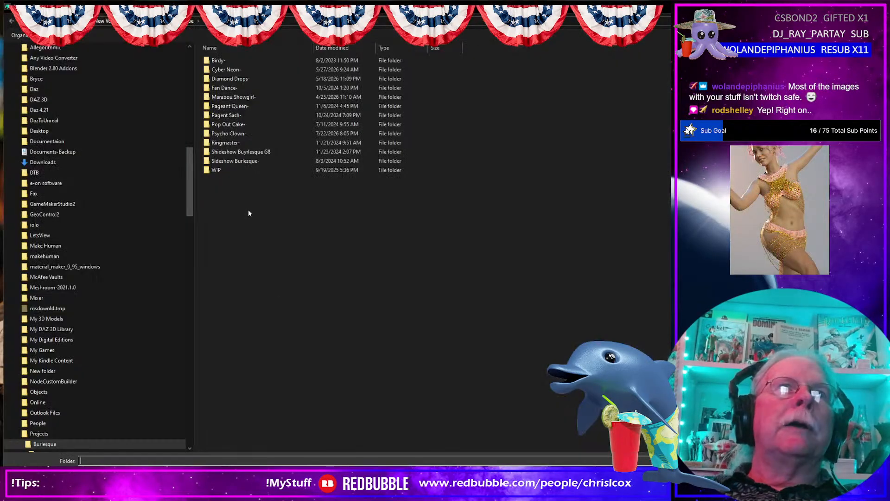
click(152, 20)
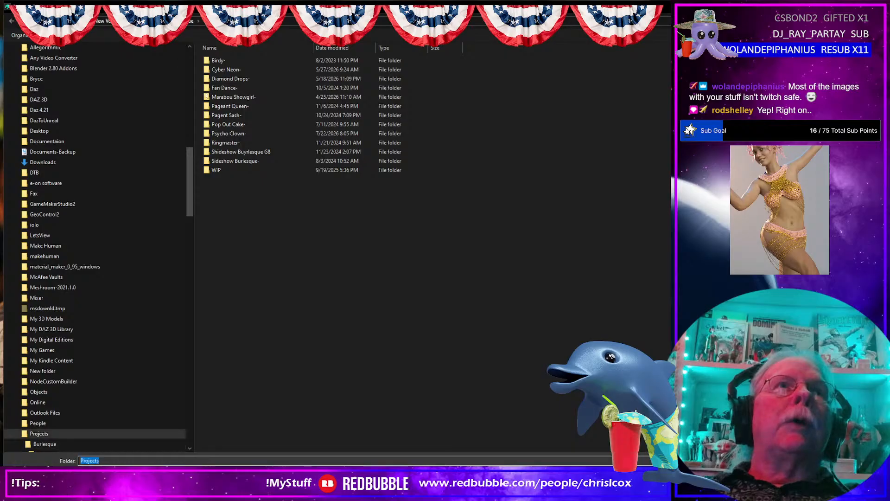
scroll(270, 221, down, 6)
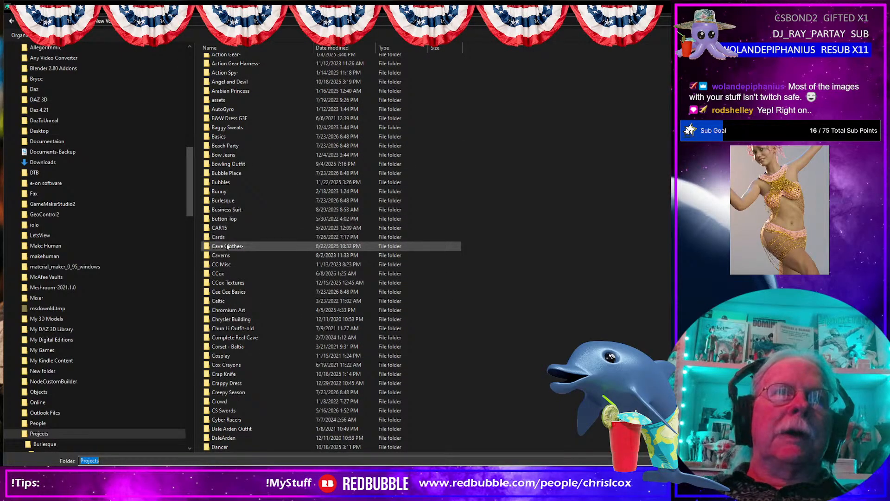
click(227, 292)
double_click(227, 292)
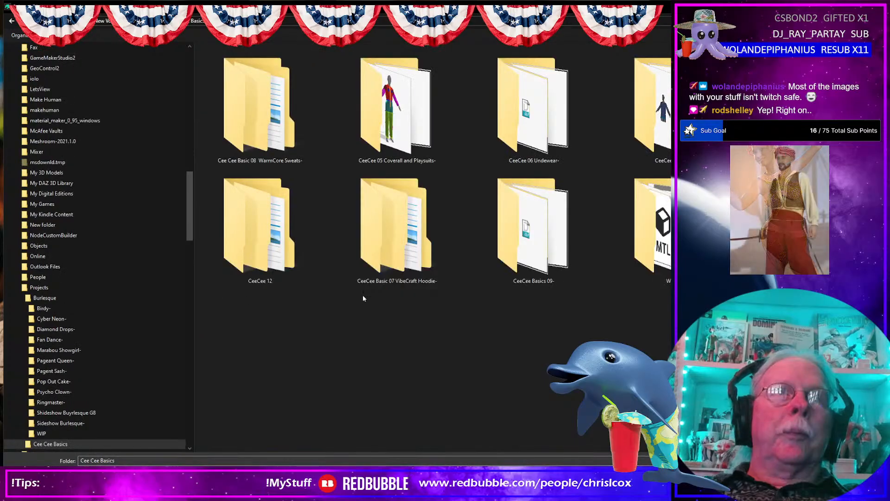
double_click(278, 255)
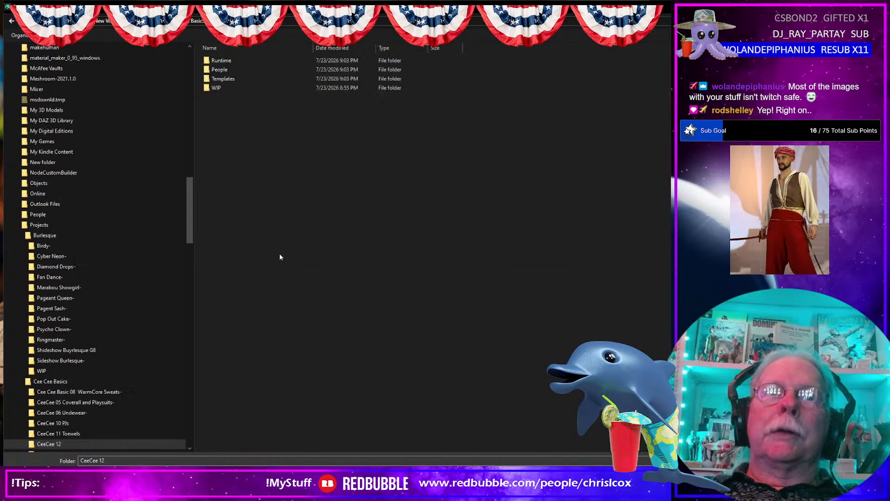
key(Return)
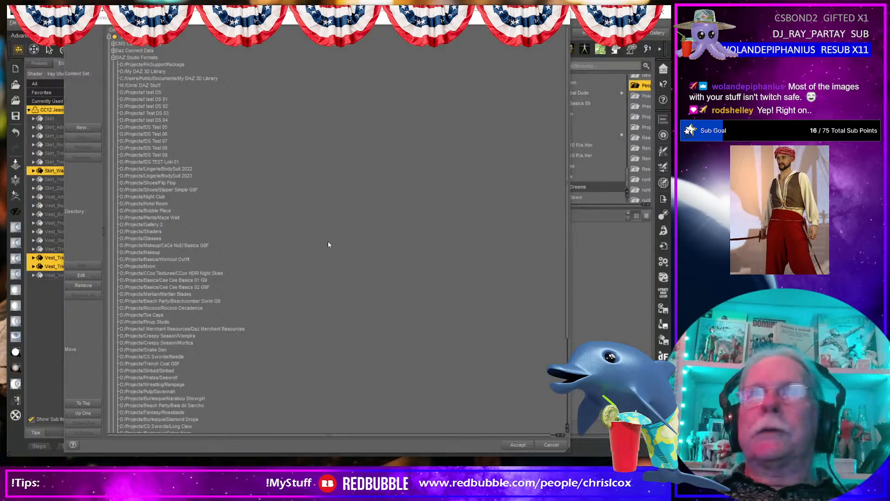
click(513, 446)
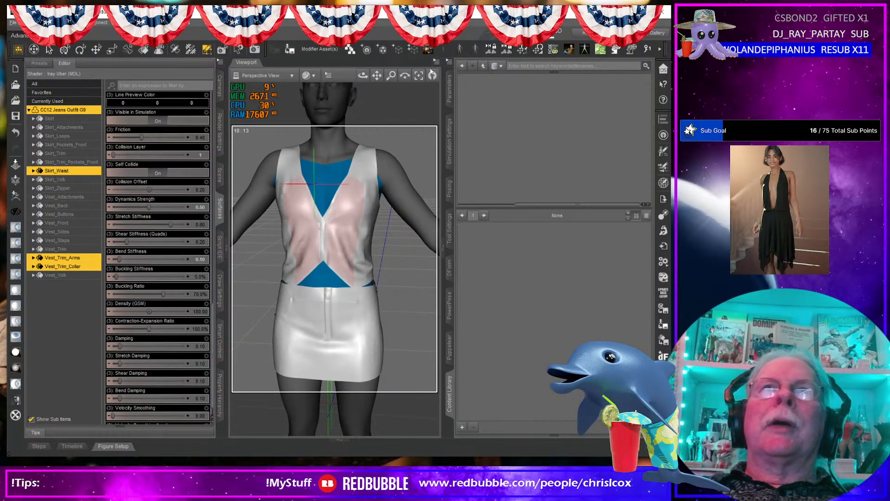
- Reopen the Content Directory Manager to review the content directory groups, and accept it
click(449, 61)
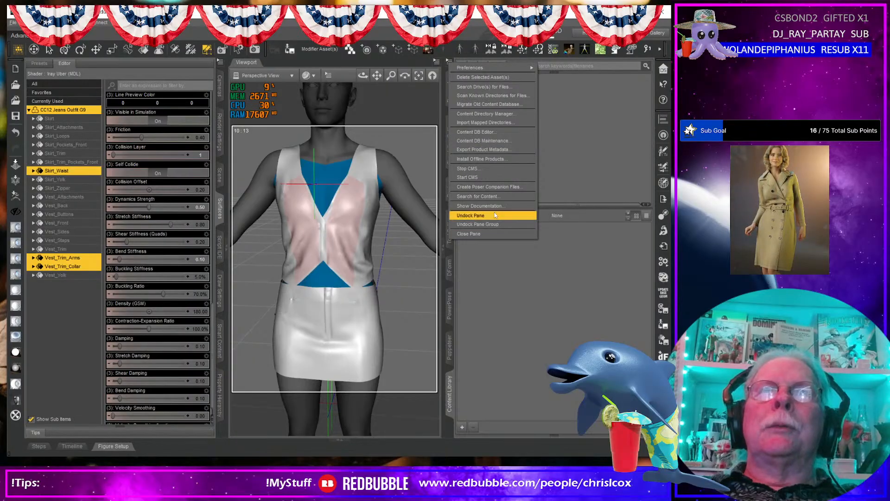
click(490, 114)
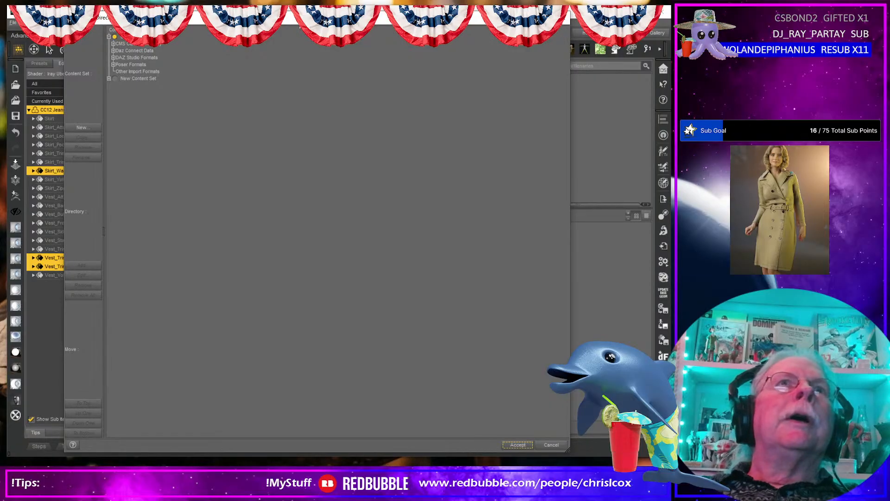
drag(338, 17, 347, 27)
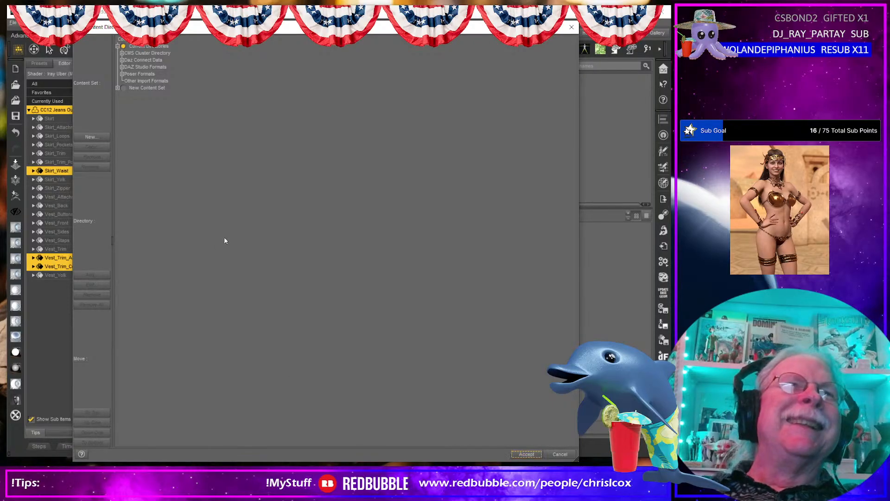
click(526, 454)
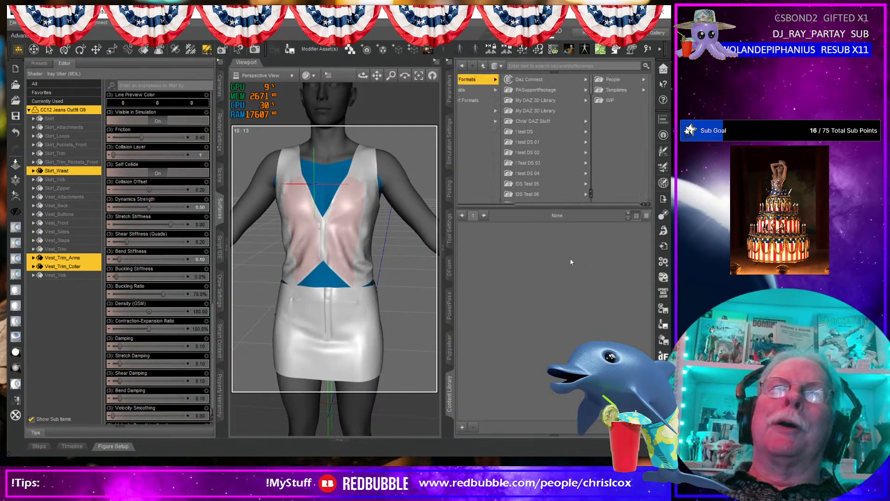
- Browse the Content Library to the CC12 G9 folder under CeeCee 12, People, Genesis 9, Clothing and CCox
scroll(537, 162, down, 10)
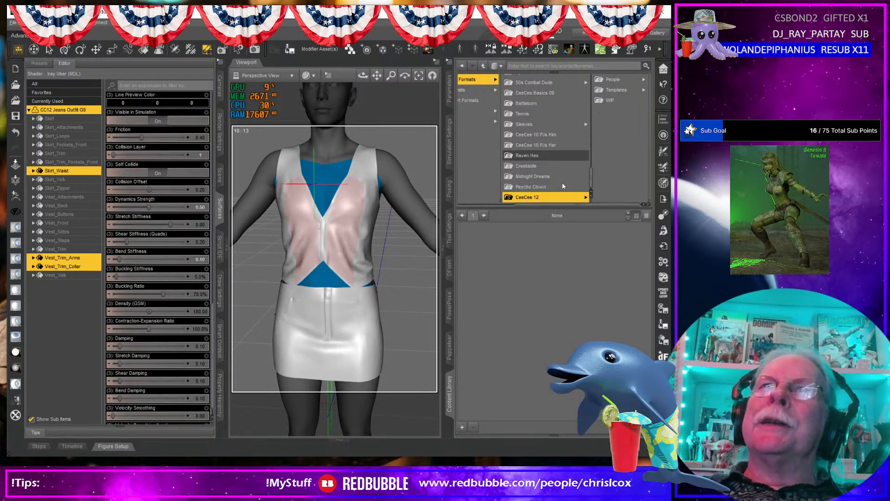
scroll(562, 183, up, 10)
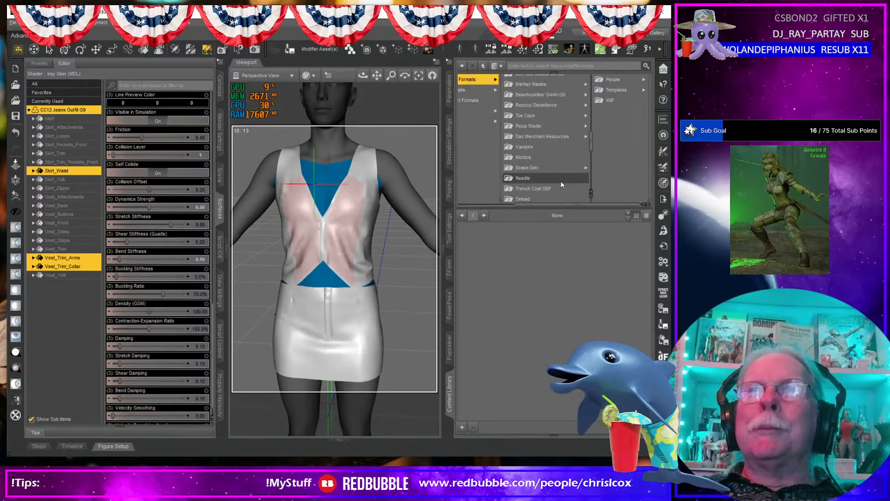
scroll(561, 184, down, 10)
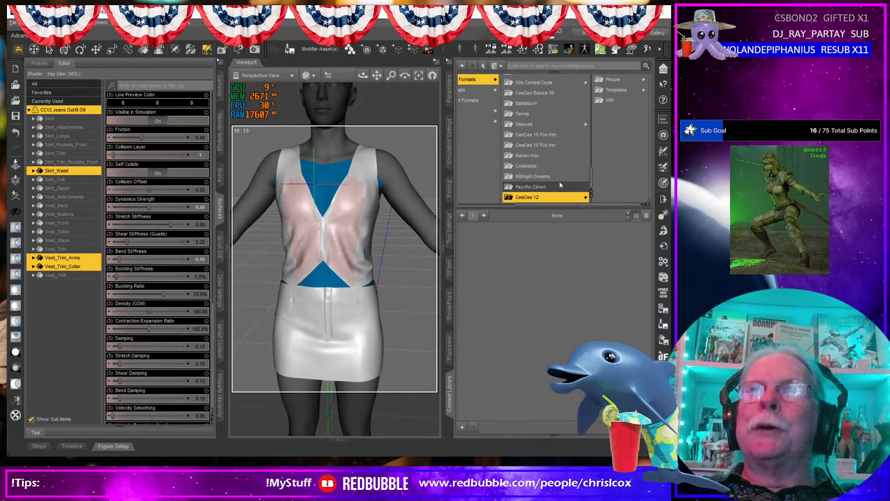
click(614, 80)
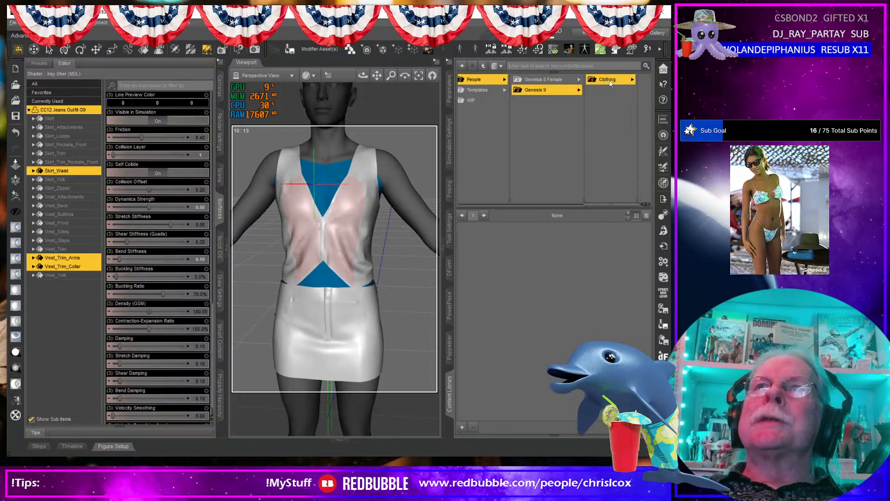
click(612, 80)
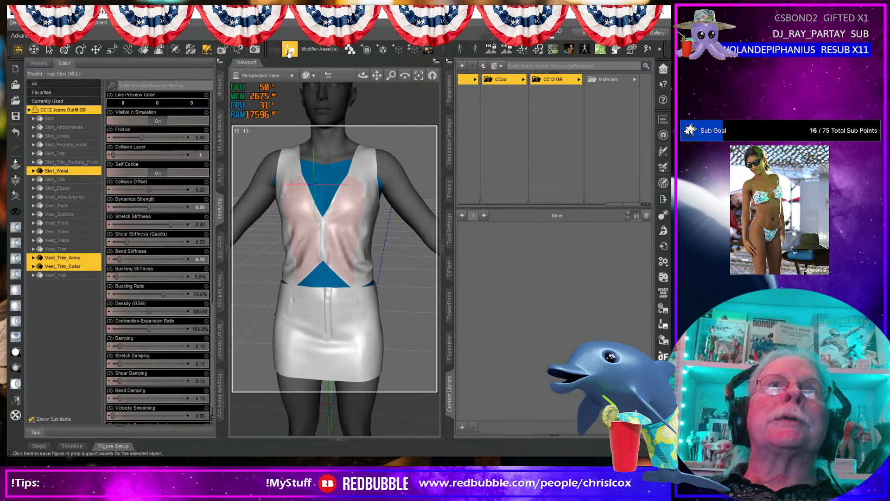
- Start saving the outfit as a figure/prop asset and browse to the Projects/Cee Cee Basics/CeeCee 12 folder
key(ctrl+shift+s)
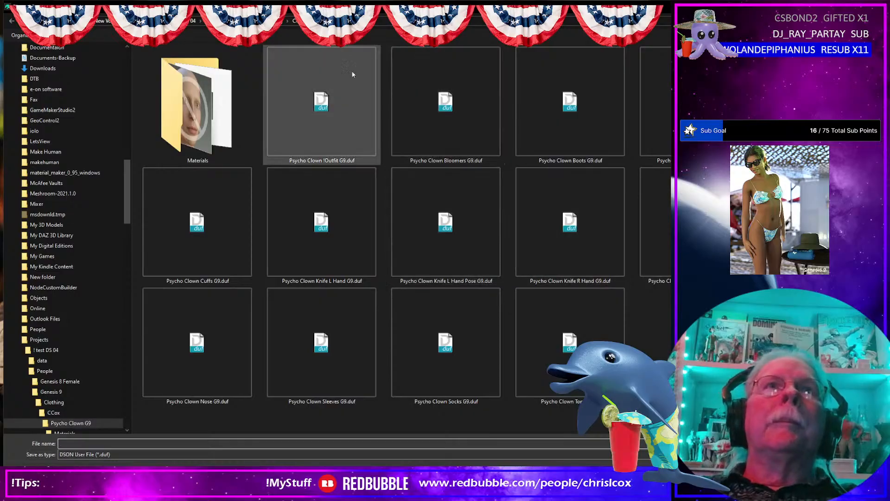
click(152, 21)
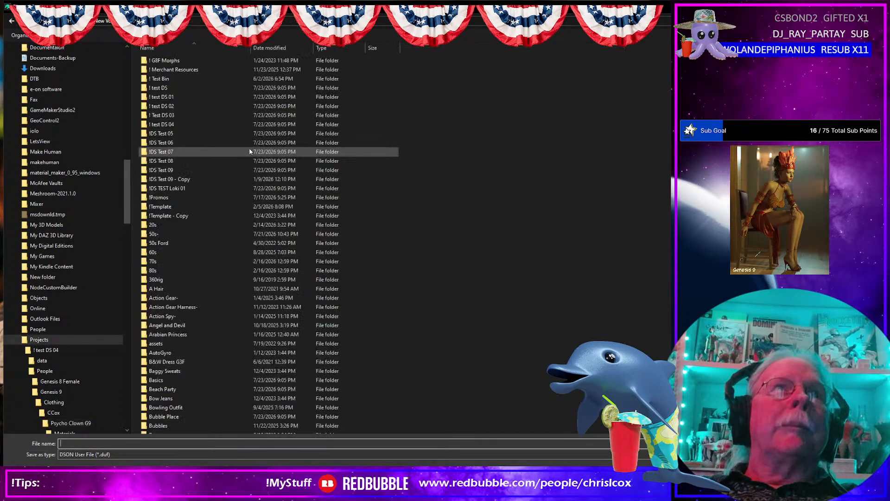
key(c)
key(c)
key(c)
key(c)
key(c)
key(c)
key(c)
key(c)
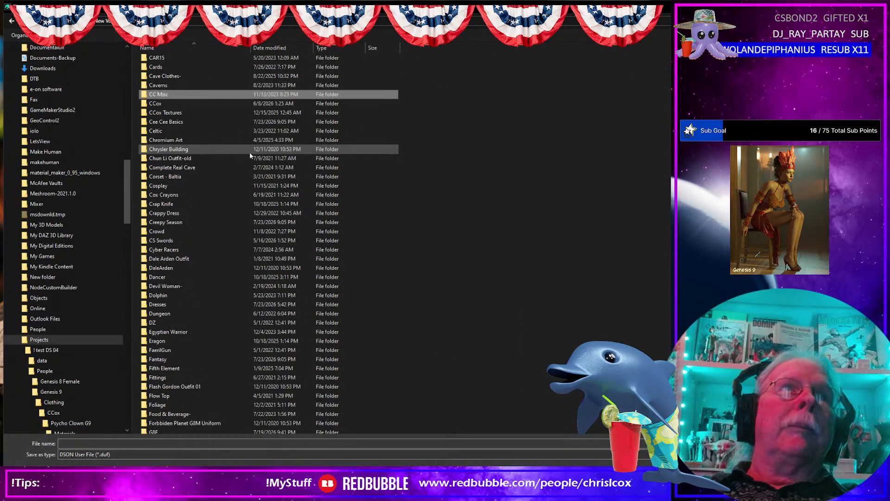
key(Return)
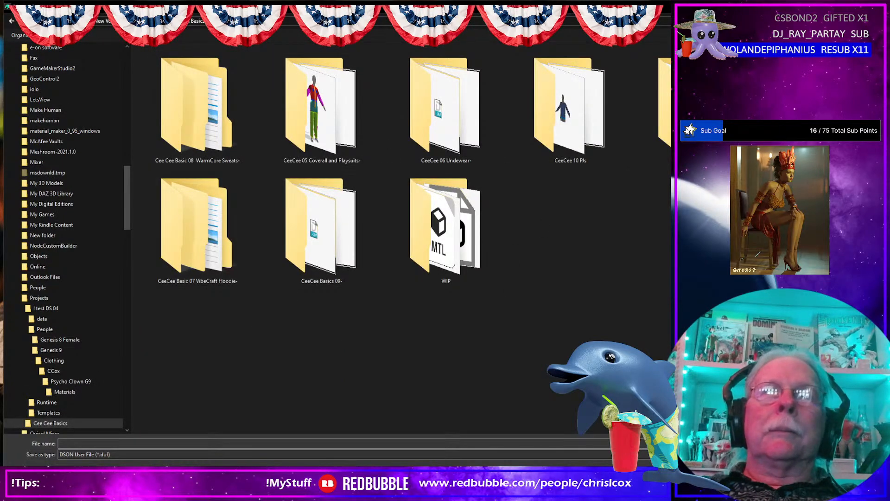
double_click(170, 86)
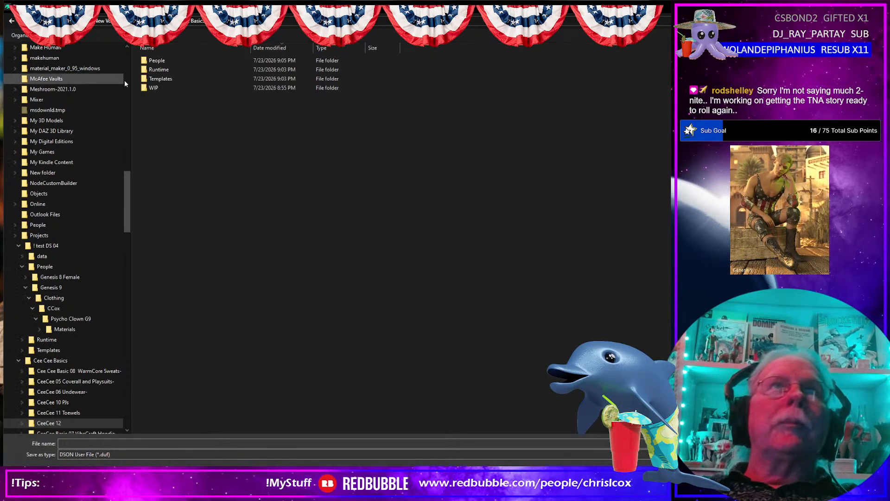
- Save the asset as CC12 Outfit G9 in CeeCee 12's People/Genesis 9/Clothing/CCox/CC12 G9 folder
double_click(159, 64)
double_click(160, 69)
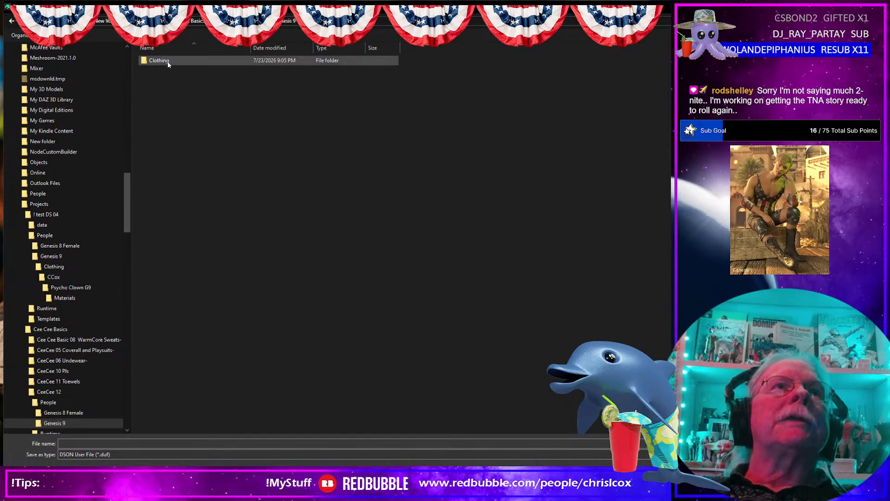
double_click(163, 61)
double_click(165, 62)
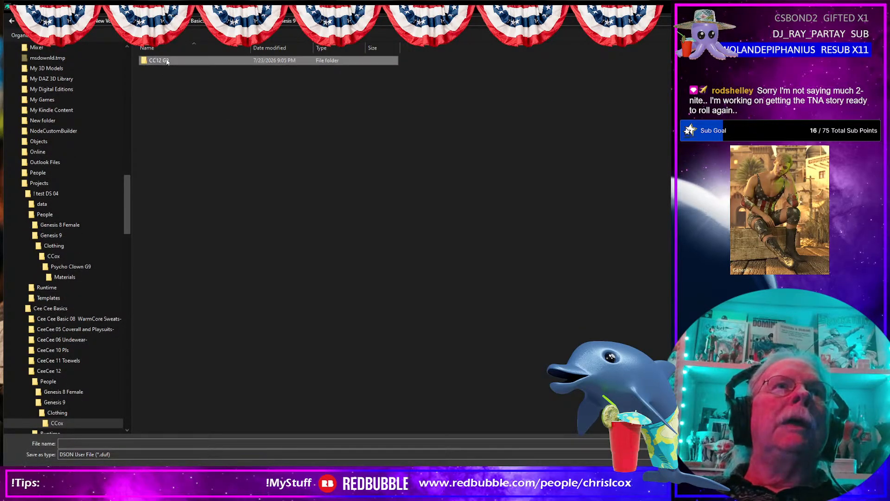
double_click(164, 62)
click(226, 440)
text(CC12 Outfit G9)
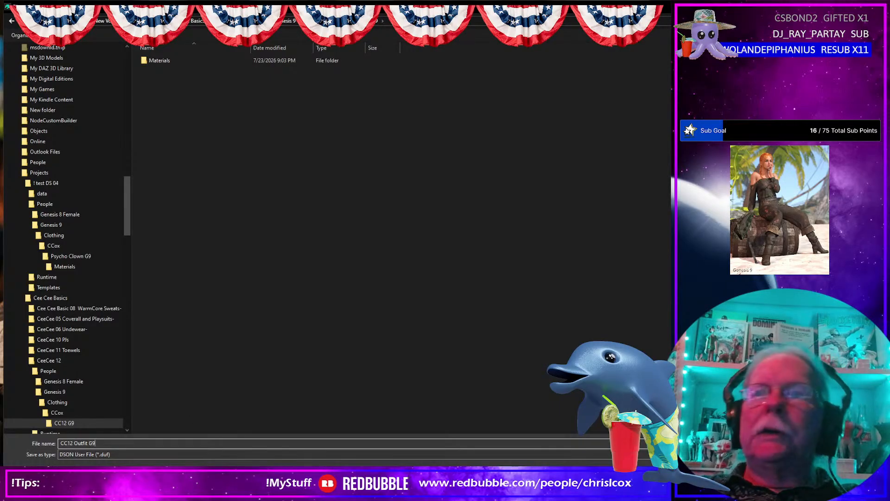
key(Return)
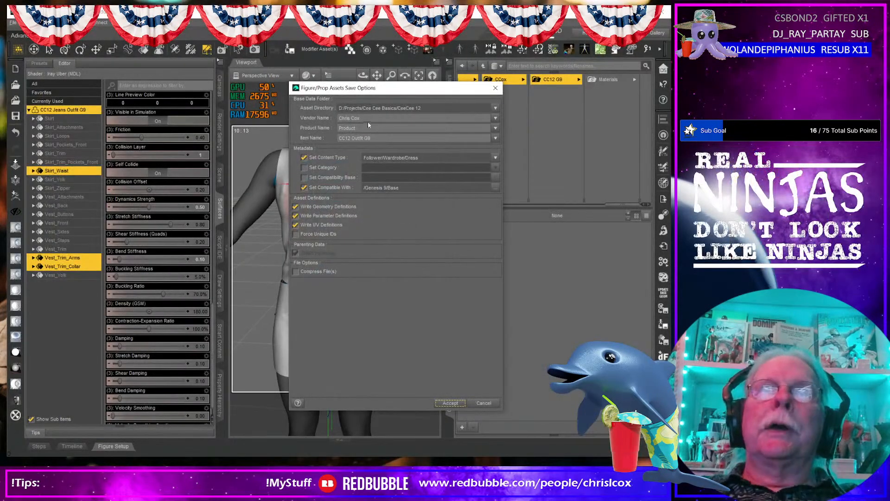
- Set the asset's product name to CC12 and accept the figure/prop save options
click(496, 129)
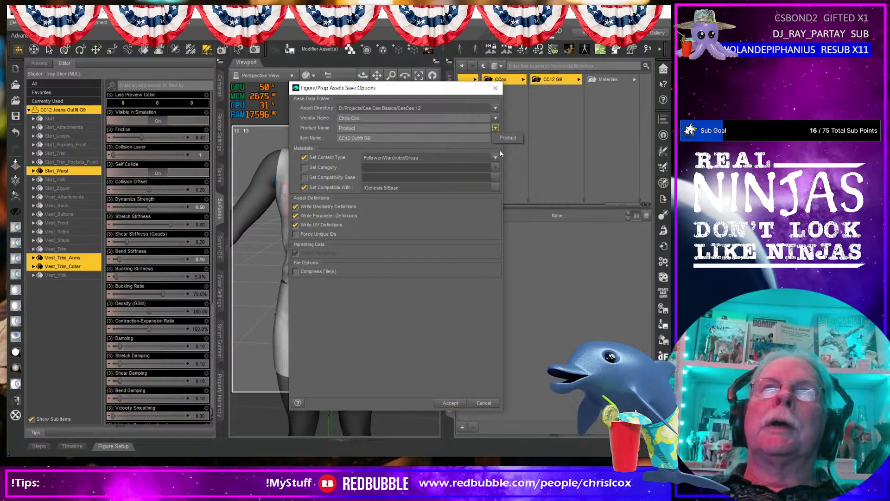
click(391, 128)
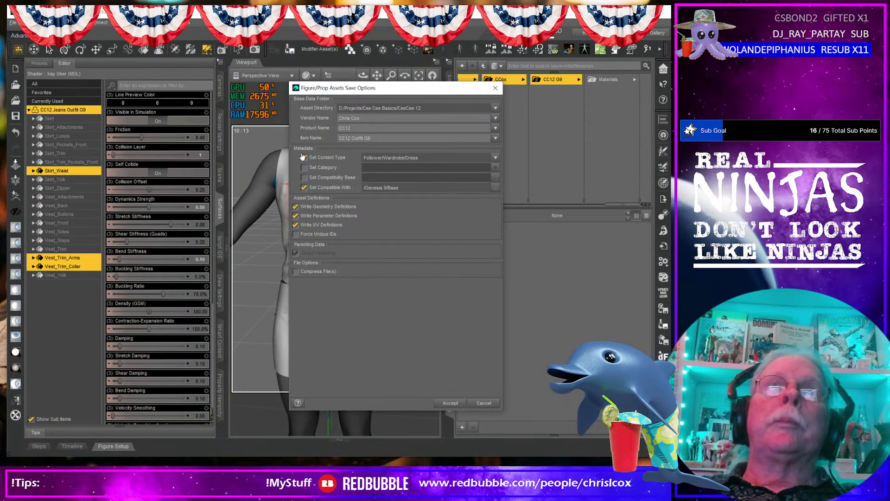
click(451, 403)
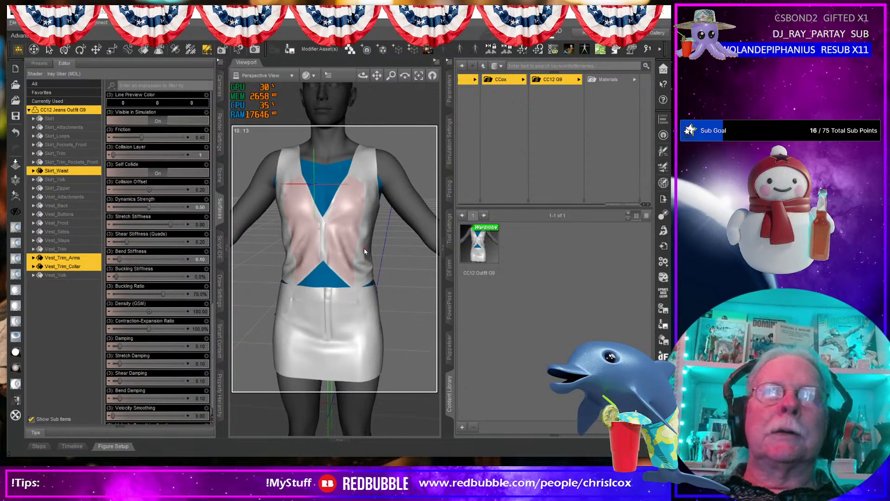
- Set the Resolution Level of the CC12 Jeans Outfit G9 mesh to Base
middle_drag(329, 272, 357, 272)
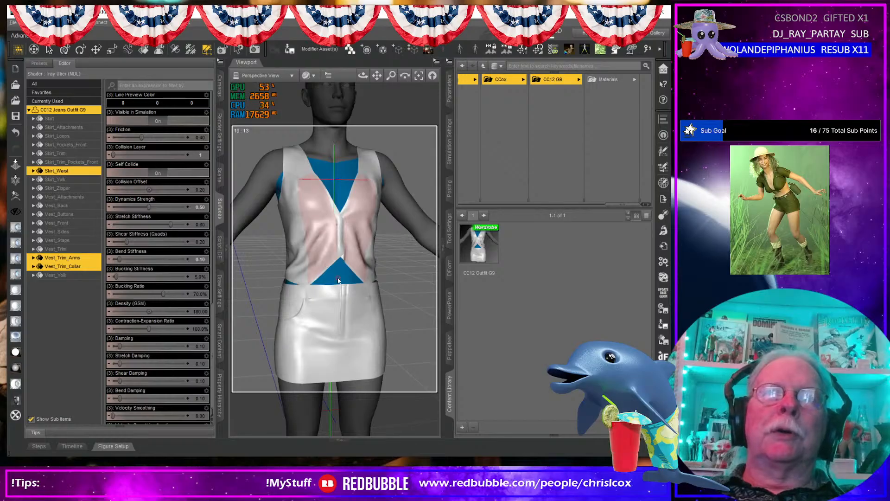
click(450, 90)
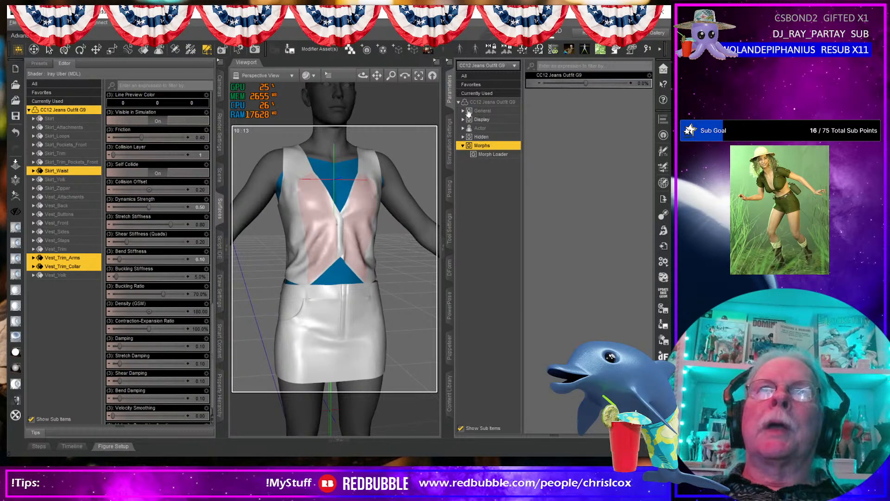
click(463, 110)
click(508, 162)
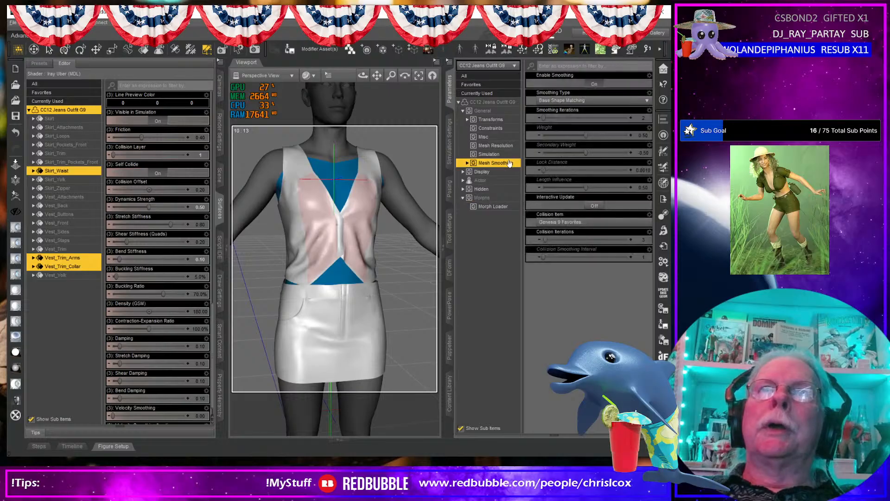
click(499, 145)
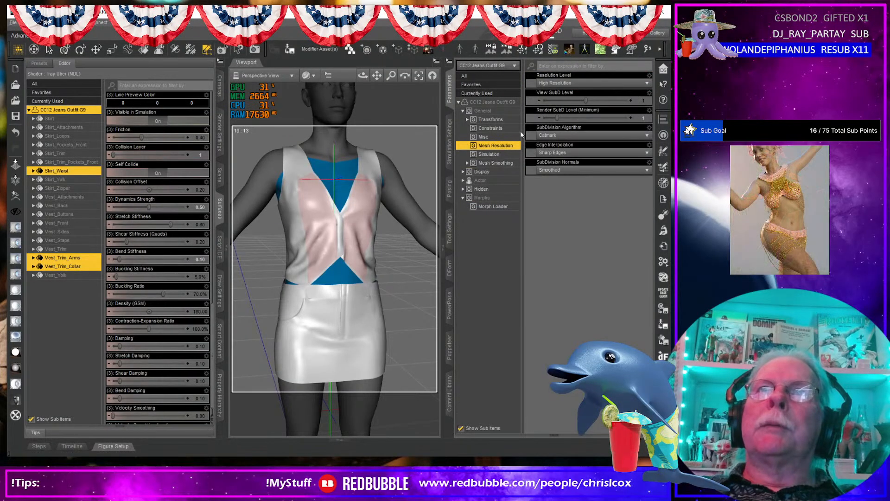
click(564, 83)
click(561, 94)
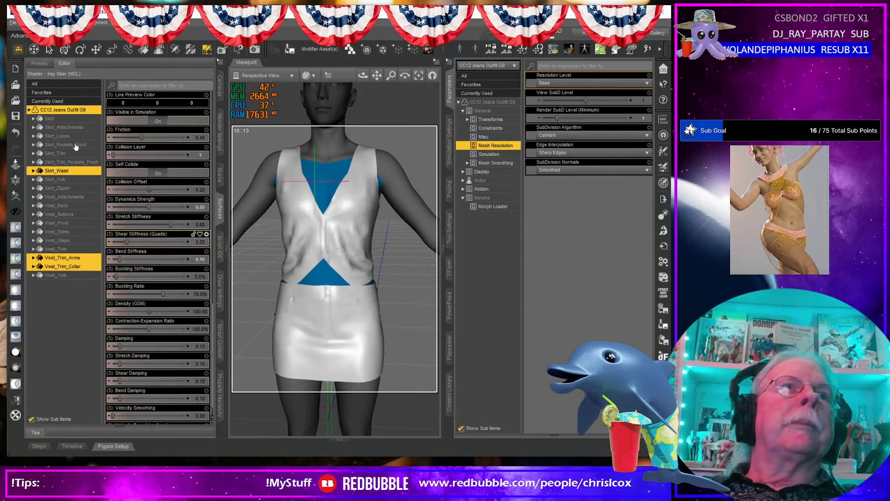
- Apply the AO Color 01- Light Pink shader from the CC12 G9 Materials/Shaders folder to the Skirt surface
click(67, 119)
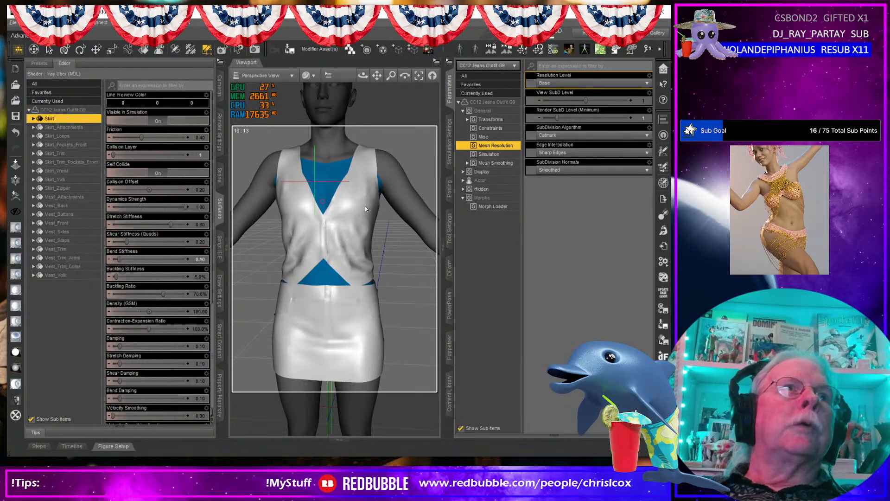
click(449, 393)
click(605, 82)
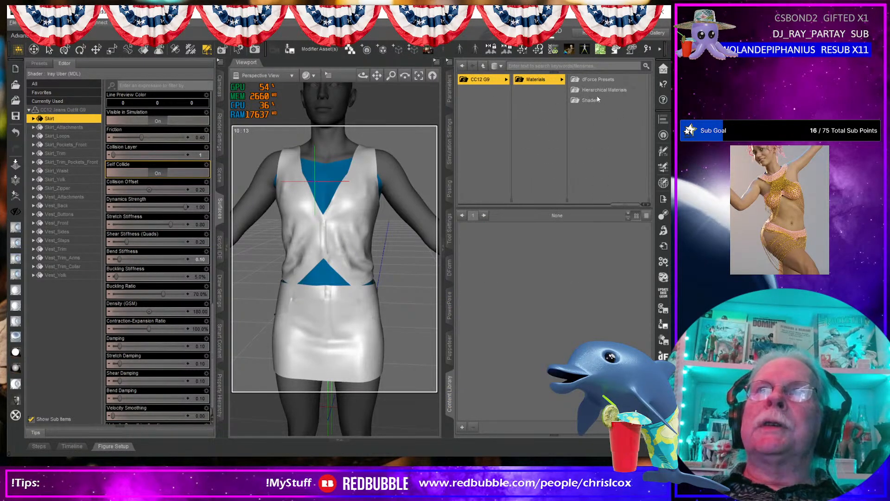
click(591, 101)
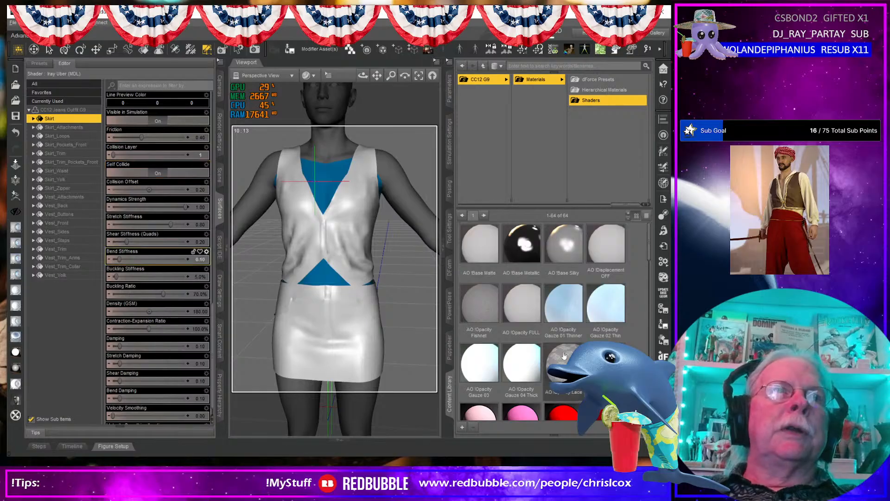
scroll(481, 248, down, 3)
double_click(481, 248)
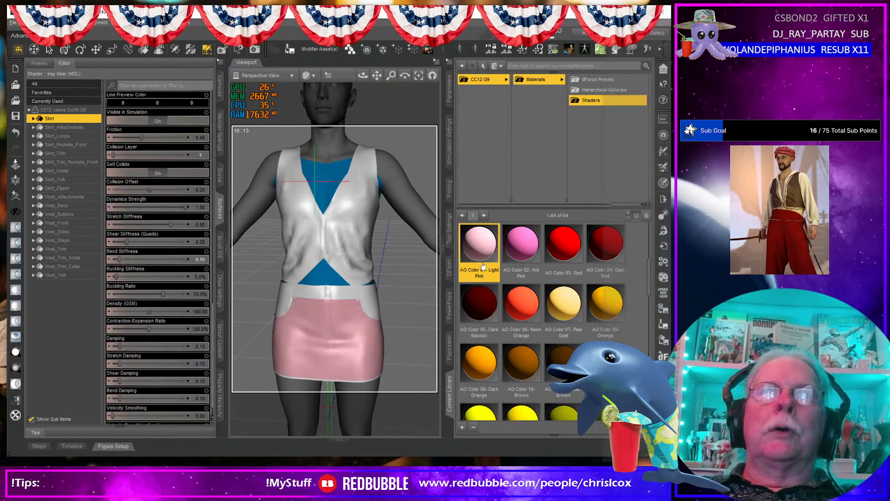
- Apply AO Color 02- Hot Pink to the Skirt_Attachments surface and AO Color 03- Red to Skirt_Loops
click(64, 127)
double_click(534, 249)
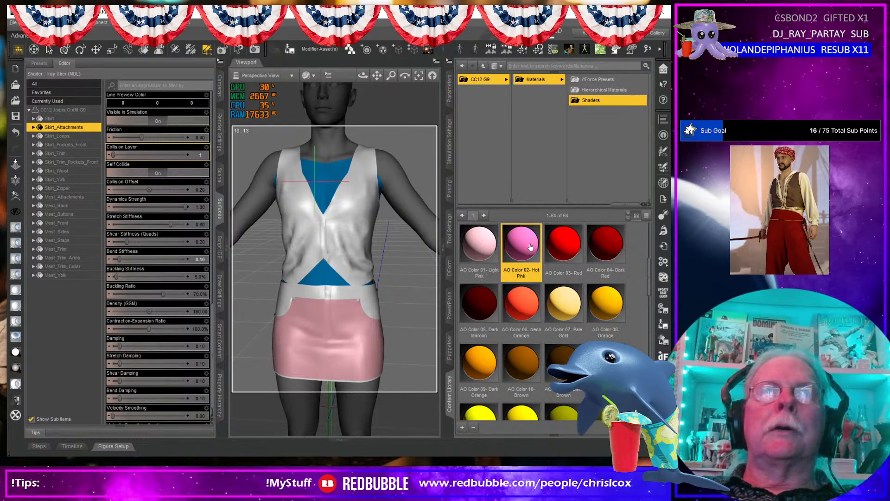
click(73, 136)
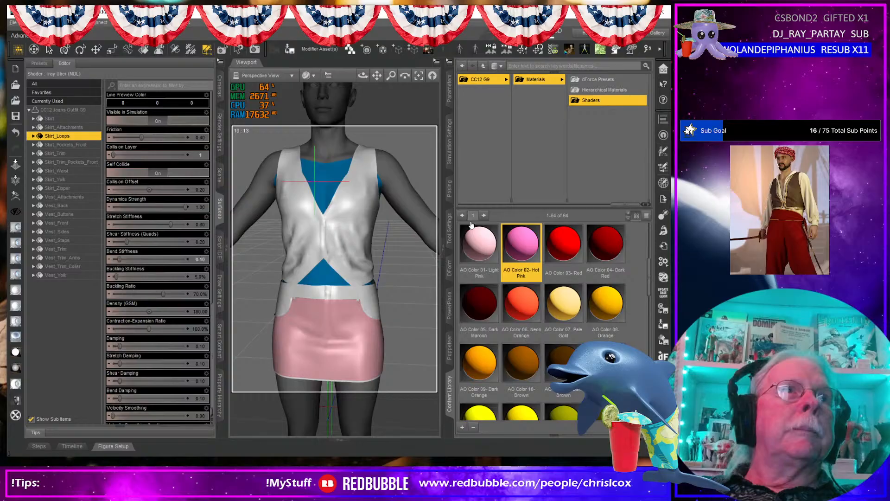
double_click(563, 244)
- Apply AO Color 04- Dark Red to the Skirt_Pockets_Front surface and AO Color 05- Dark Maroon to Skirt_Trim
click(68, 145)
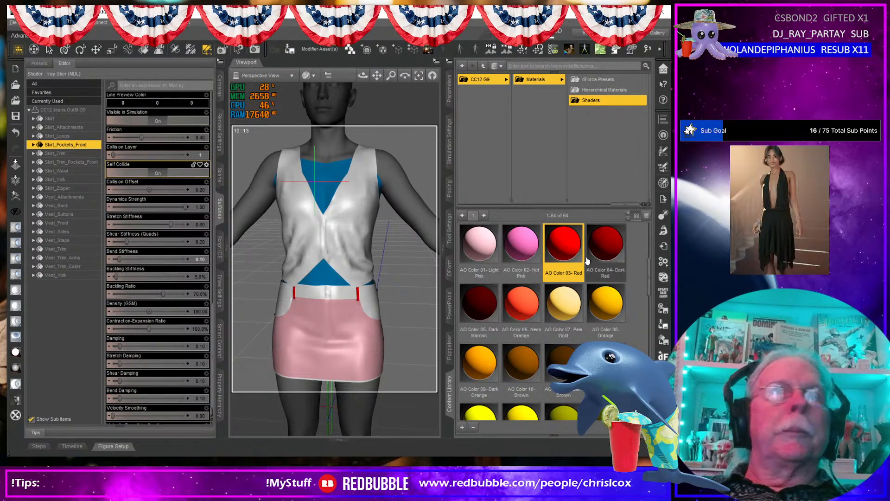
double_click(605, 244)
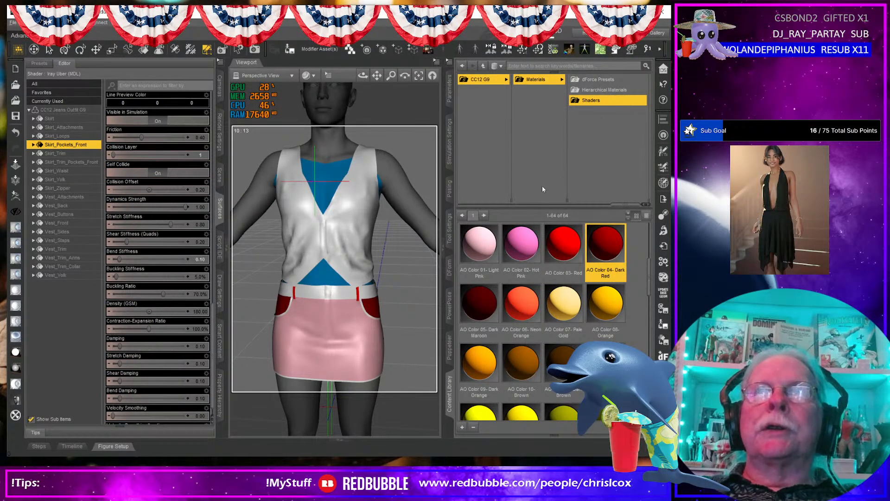
click(60, 153)
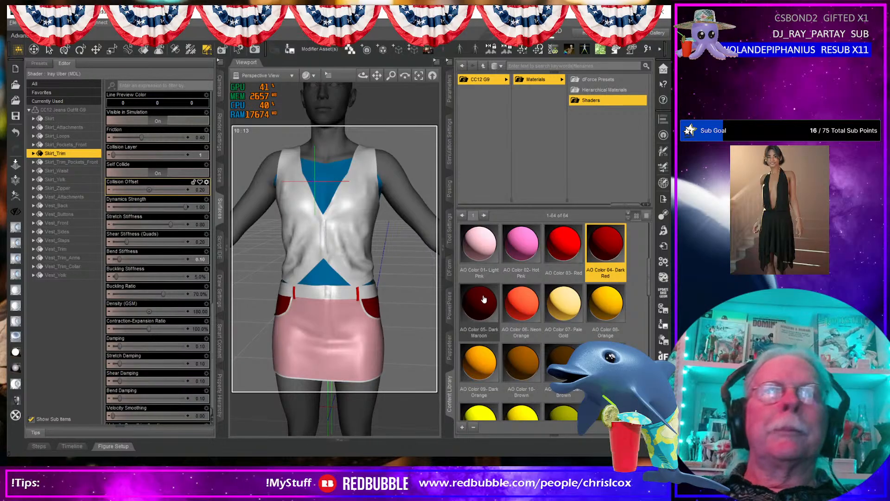
double_click(483, 299)
- Apply AO Color 06- Neon Orange to the Skirt_Trim_Pockets_Front surface and AO Color 07- Pale Gold to Skirt_Waist
click(71, 162)
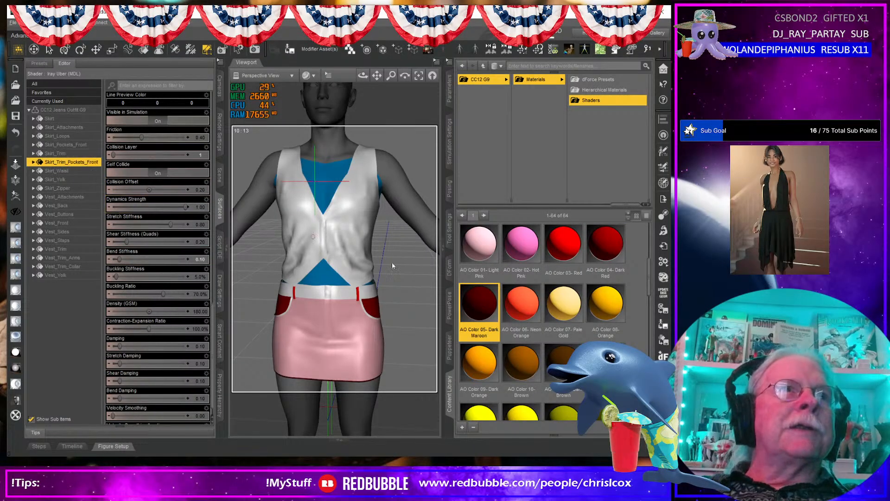
double_click(521, 303)
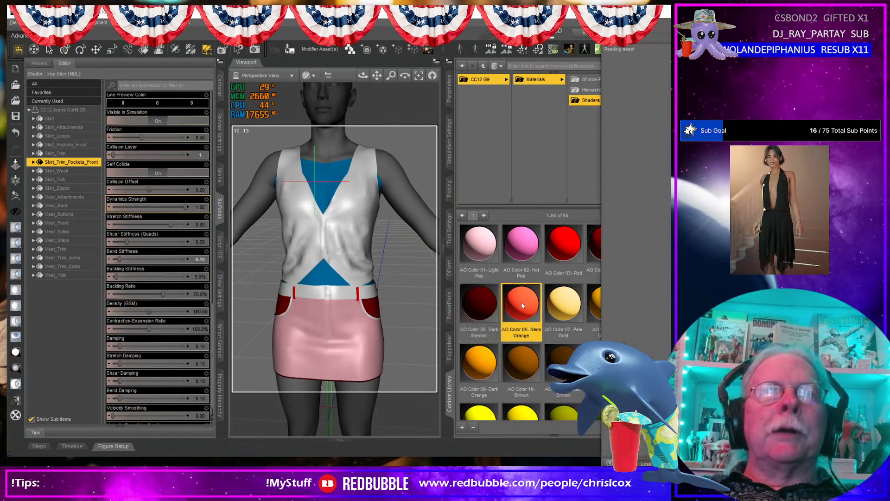
click(57, 171)
double_click(563, 302)
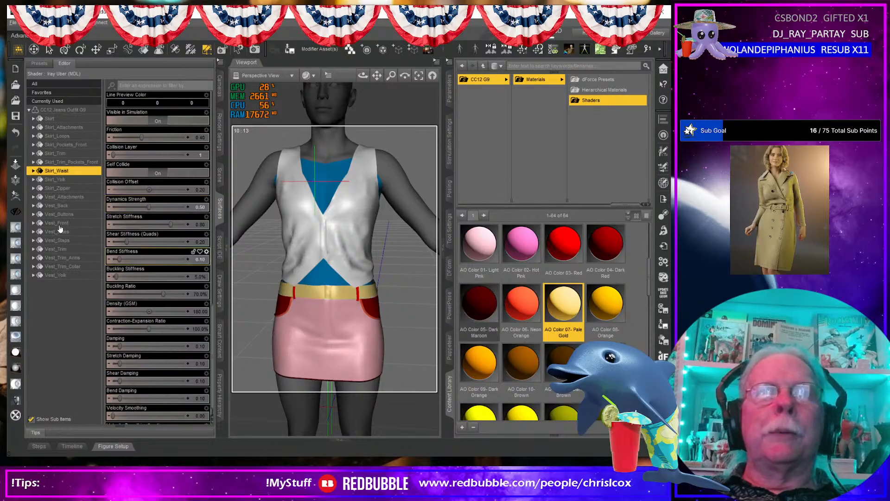
- Apply AO Color 08- Orange to the Skirt_Yolk surface and AO Color 10- Brown to Skirt_Zipper
click(61, 180)
double_click(606, 302)
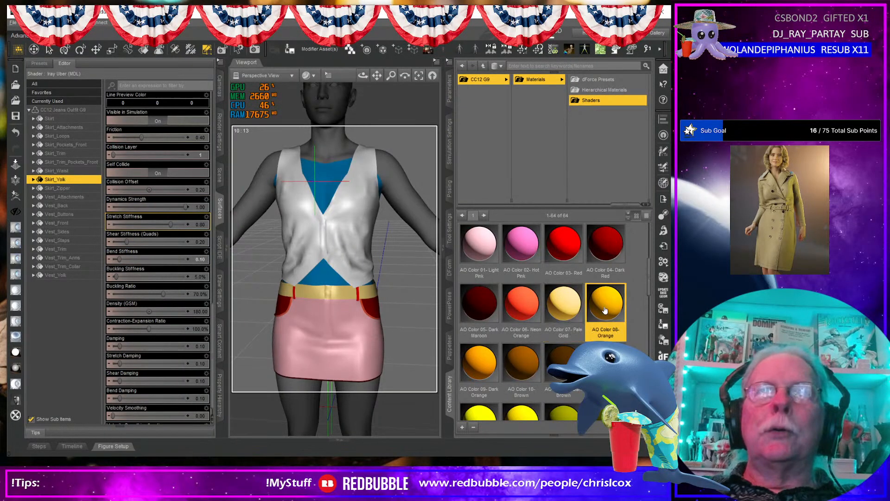
click(57, 188)
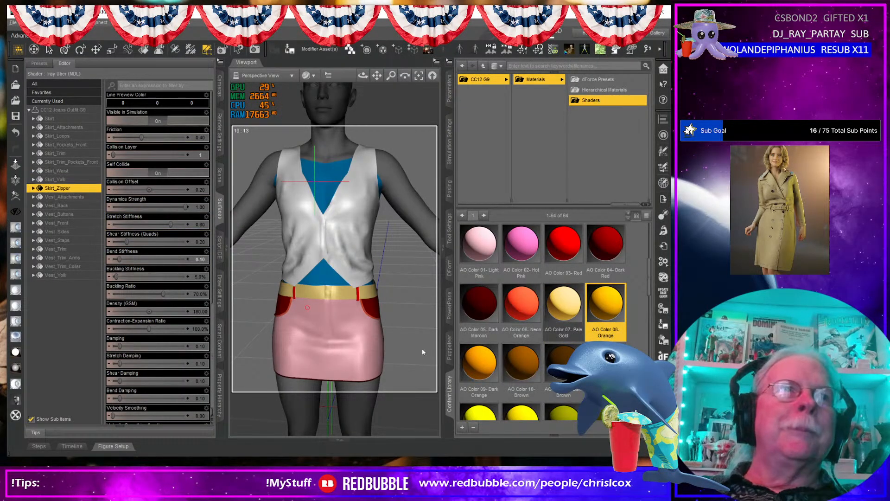
double_click(526, 368)
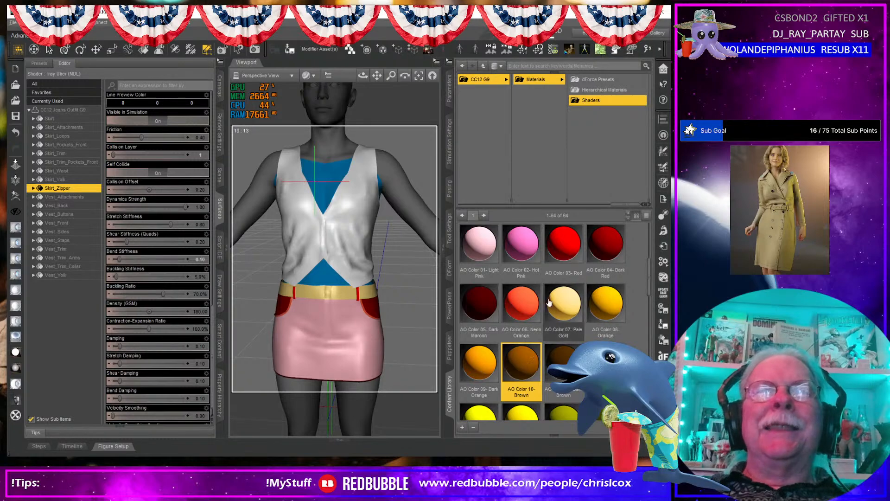
- Colour the Vest_Attachments and Vest_Back surfaces with the next two shaders after AO Color 10- Brown
click(64, 197)
double_click(565, 362)
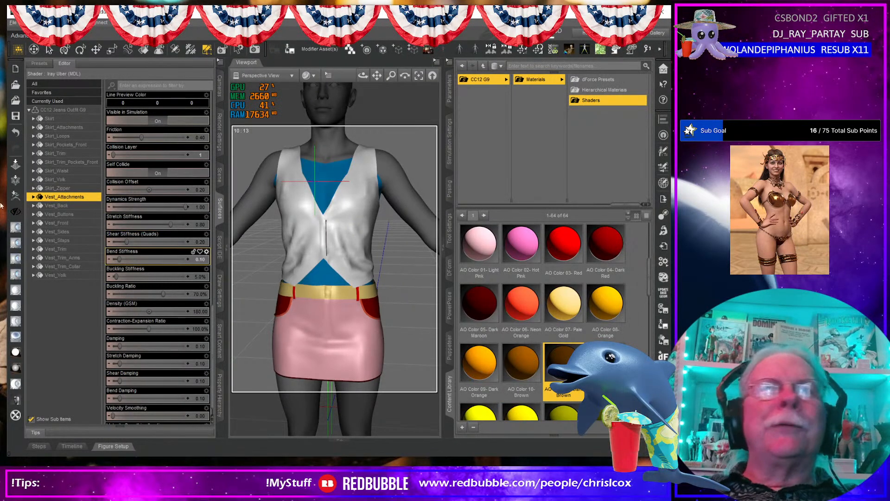
click(59, 206)
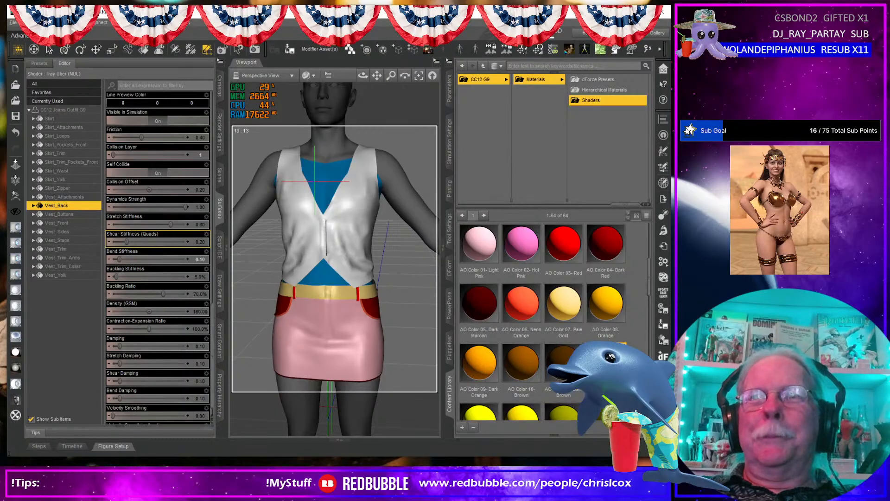
- Apply AO Color 14- Gold to the Vest_Buttons surface and AO Color 15- Olive to Vest_Front
click(53, 216)
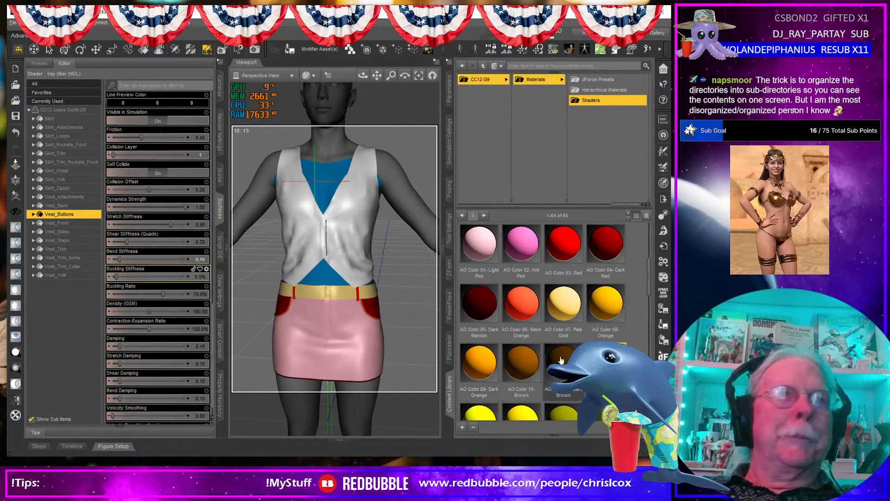
scroll(521, 251, down, 3)
click(523, 253)
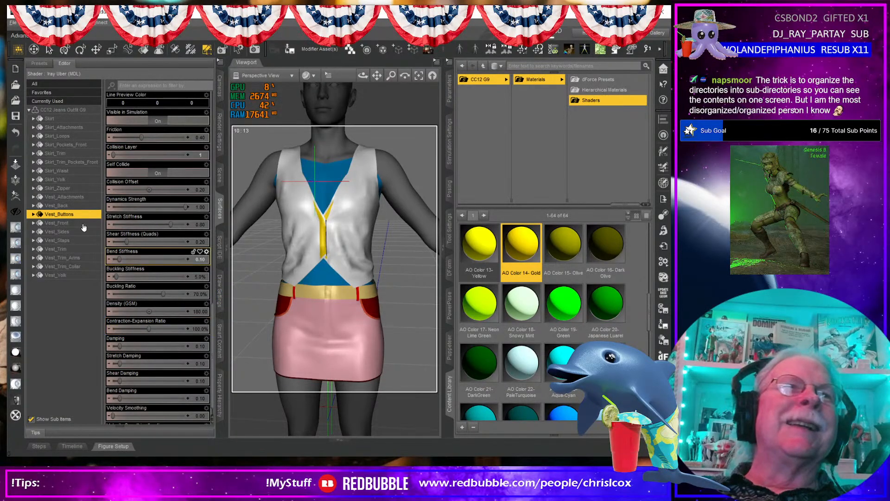
click(56, 222)
click(562, 248)
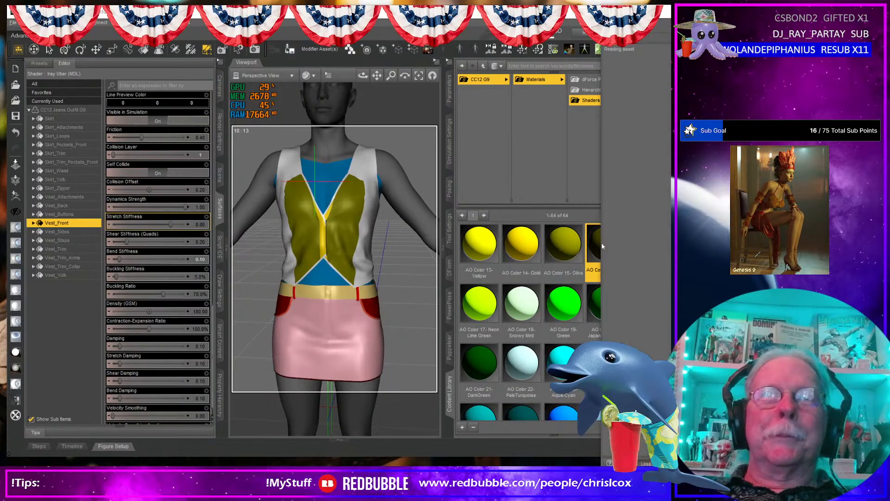
- Apply AO Color 16- Dark Olive to the Vest_Sides surface and AO Color 17- Neon Lime Green to Vest_Staps
click(82, 232)
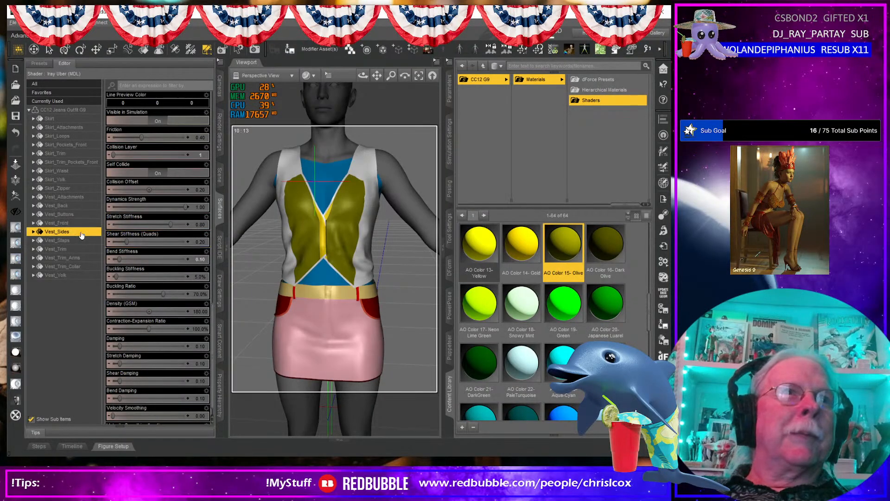
click(605, 250)
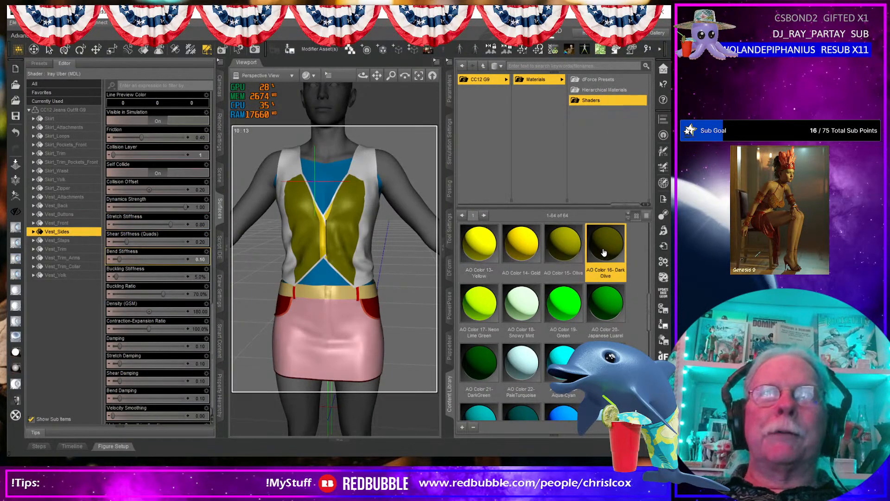
click(56, 240)
click(478, 306)
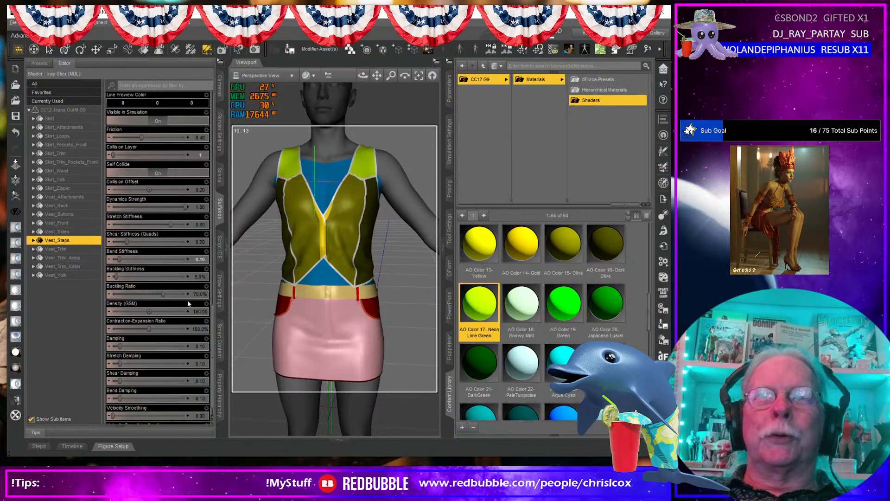
- Apply AO Color 18- Snowy Mint to the Vest_Trim surface and AO Color 19- Green to Vest_Trim_Arms
click(67, 250)
click(537, 320)
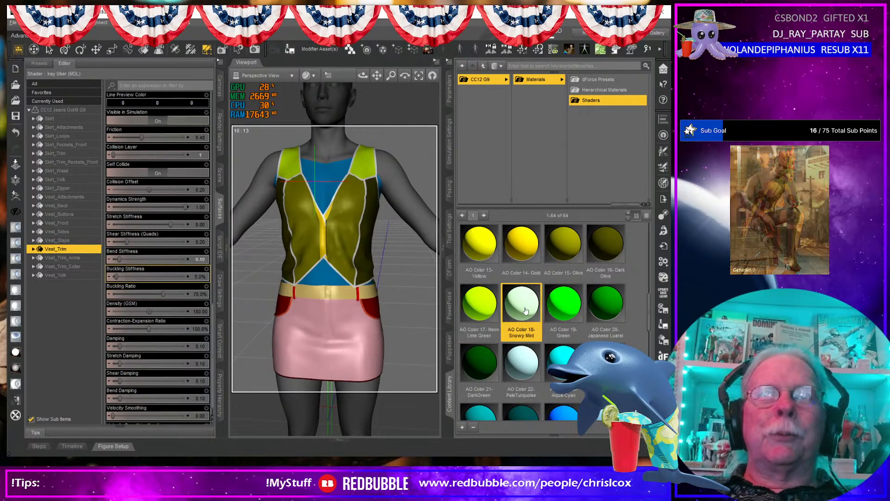
click(88, 258)
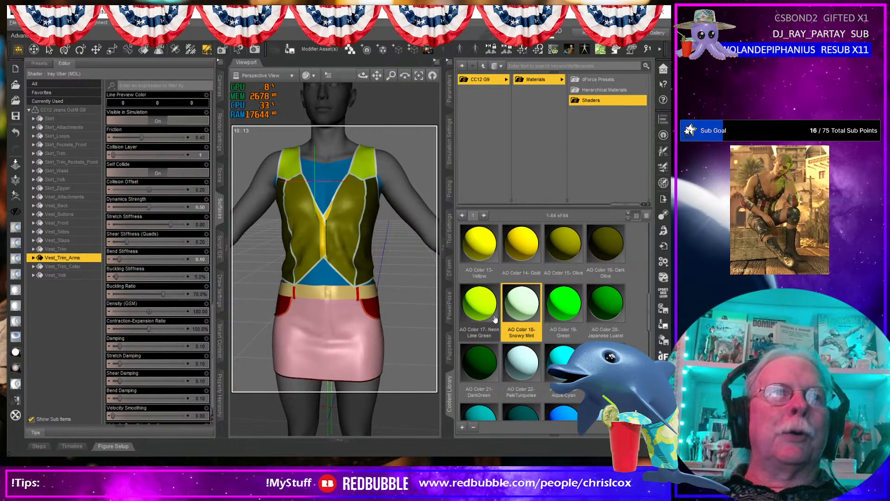
click(564, 304)
- Apply AO Color 20- Japanese Luarel to the Vest_Trim_Collar surface and AO Color 21- DarkGreen to Vest_Yolk
click(69, 266)
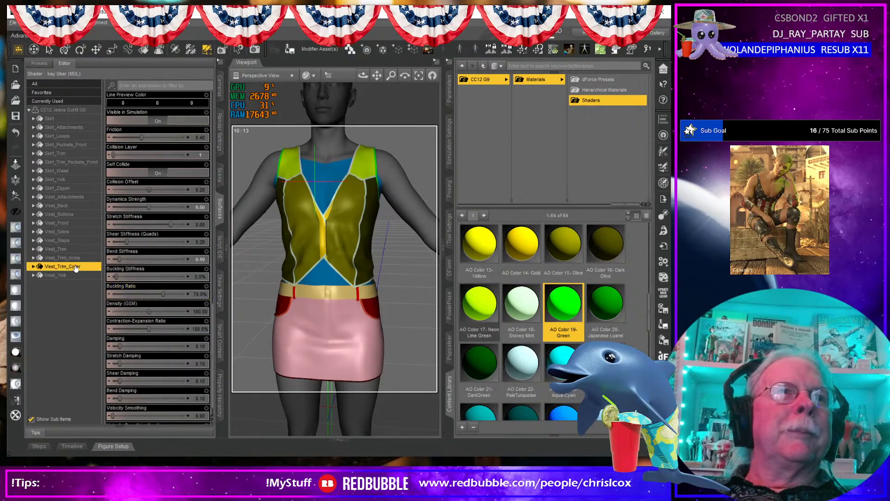
click(606, 304)
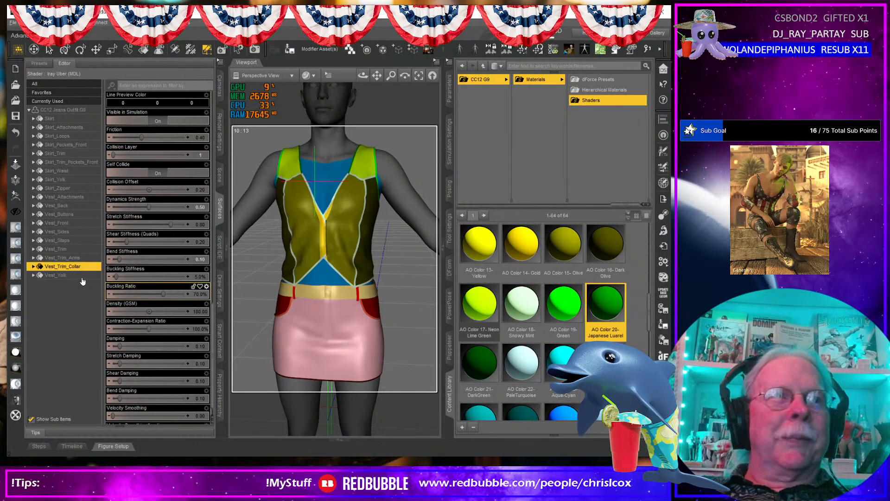
click(58, 275)
click(479, 366)
- Examine the coloured vest and skirt surfaces on the figure from several angles and distances
middle_drag(373, 360, 342, 352)
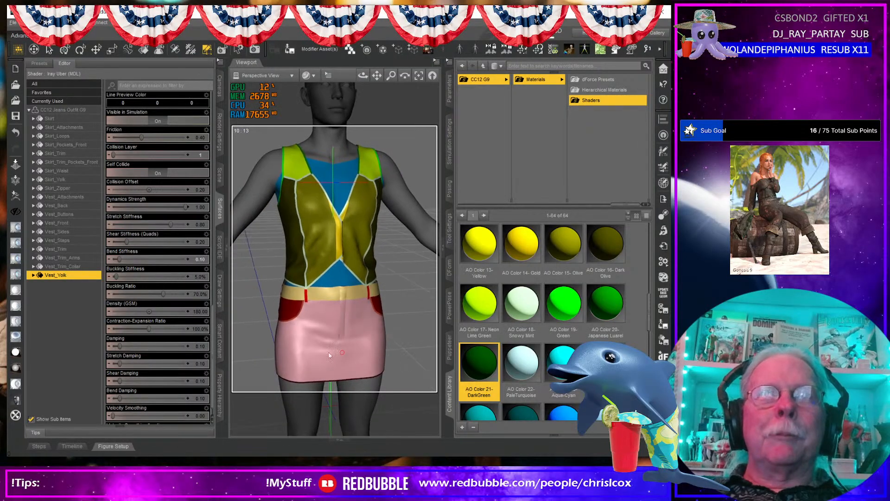
scroll(326, 349, up, 8)
scroll(345, 296, down, 3)
scroll(349, 305, down, 7)
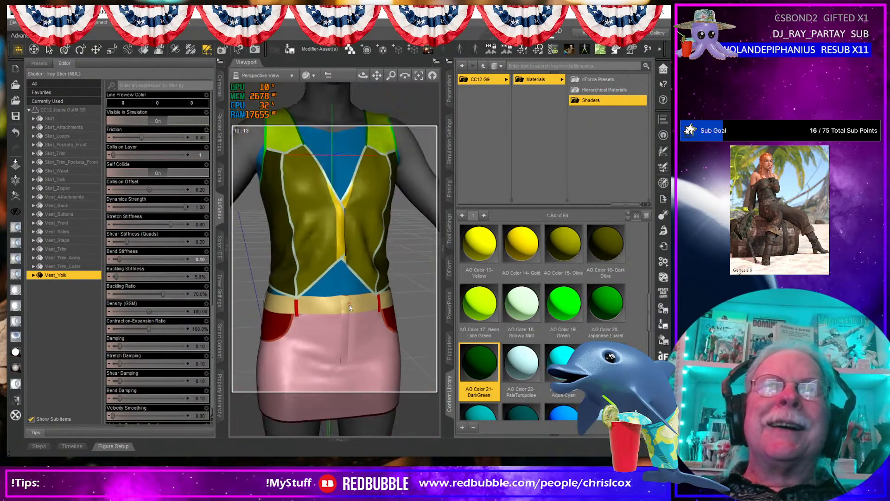
middle_drag(349, 305, 250, 302)
middle_drag(328, 287, 353, 296)
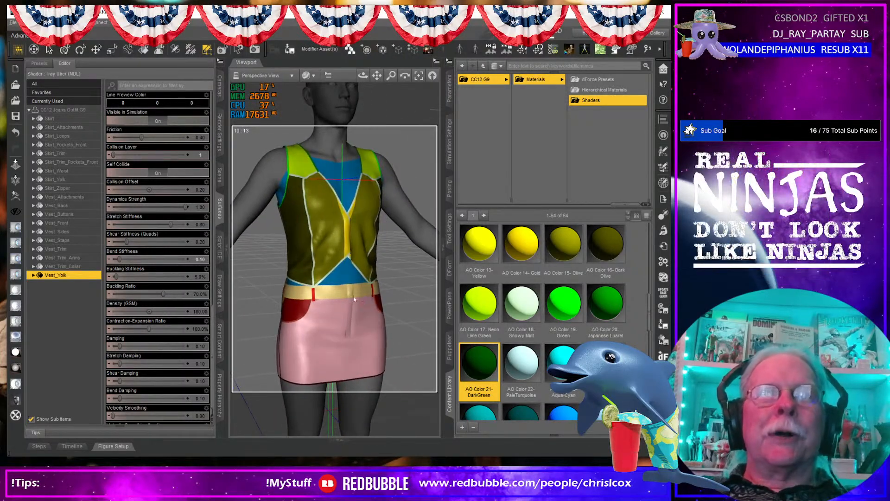
middle_drag(331, 241, 332, 243)
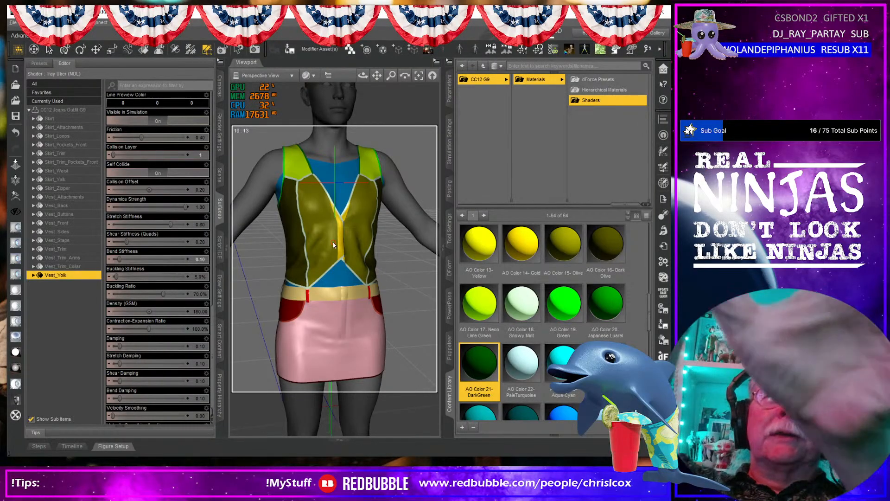
mouse_move(346, 313)
middle_down()
mouse_move(308, 310)
mouse_move(425, 316)
mouse_move(343, 321)
mouse_move(381, 305)
middle_up()
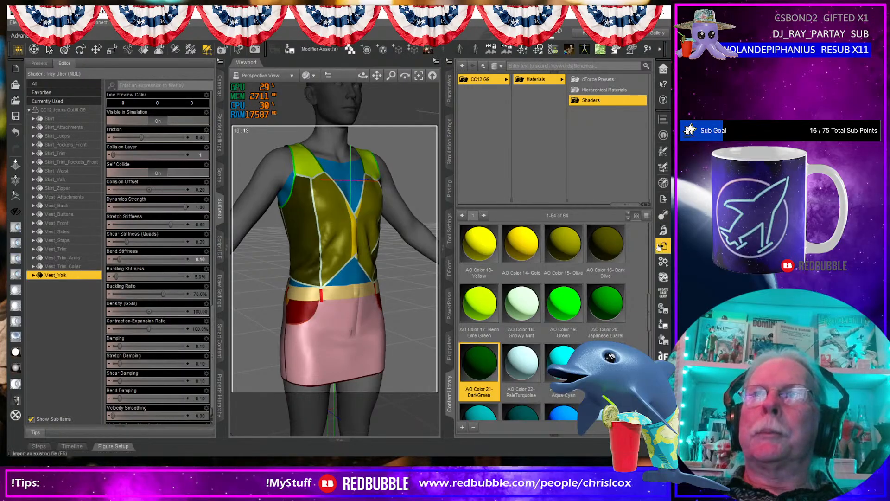
- Start exporting the outfit as a Wavefront OBJ and create a Substance folder inside the CeeCee 12 WIP folder
click(663, 200)
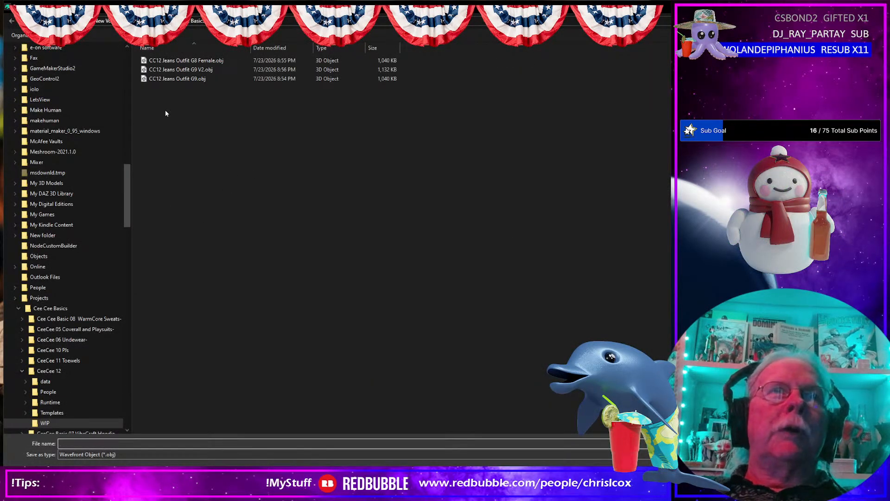
right_click(184, 175)
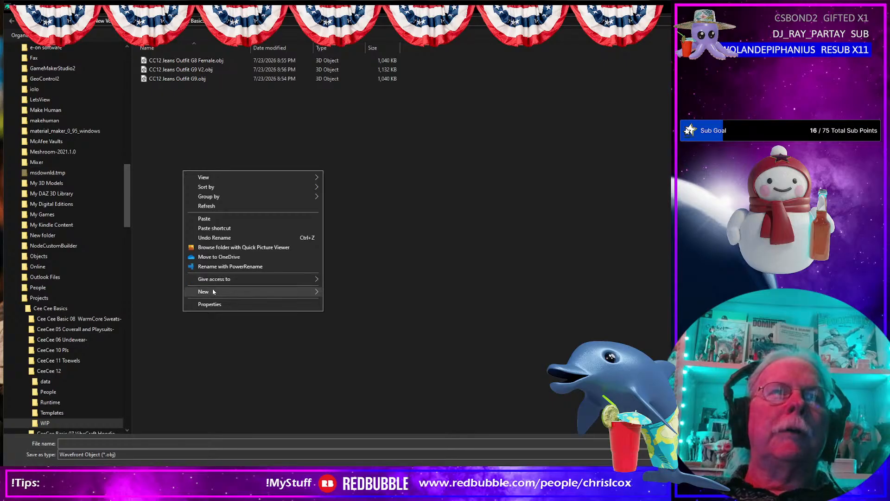
mouse_move(214, 292)
click(343, 292)
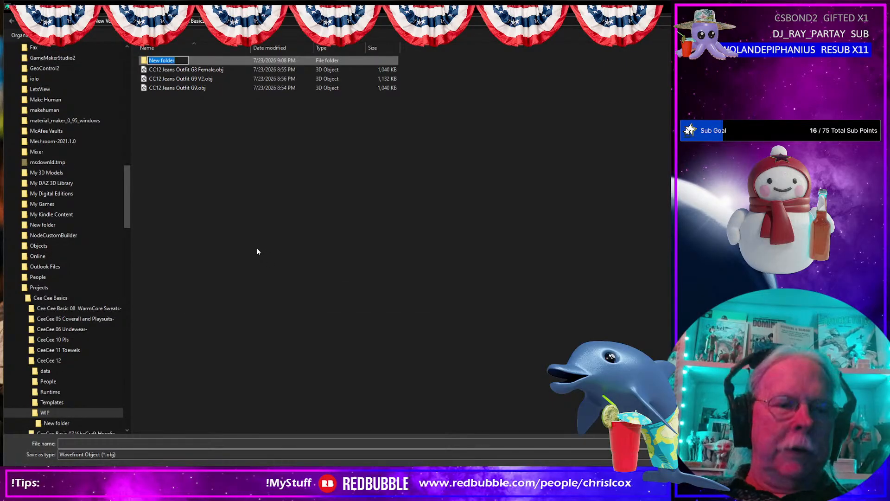
text(Substan)
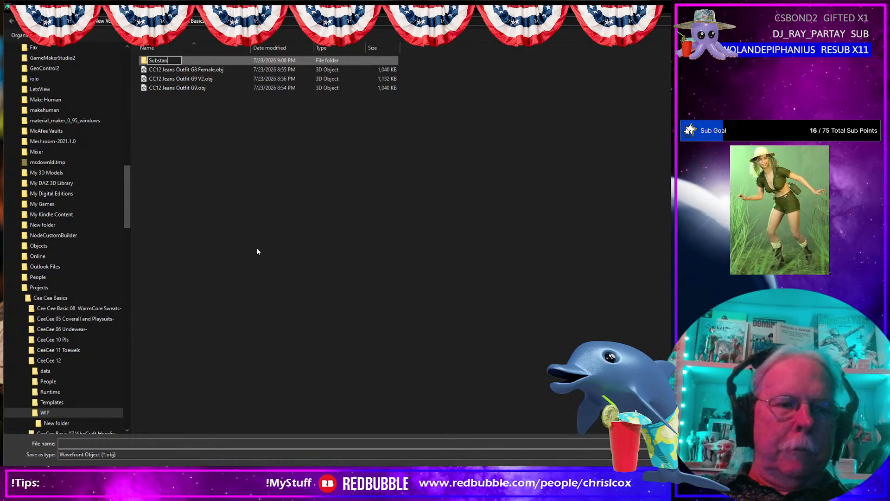
text(ce)
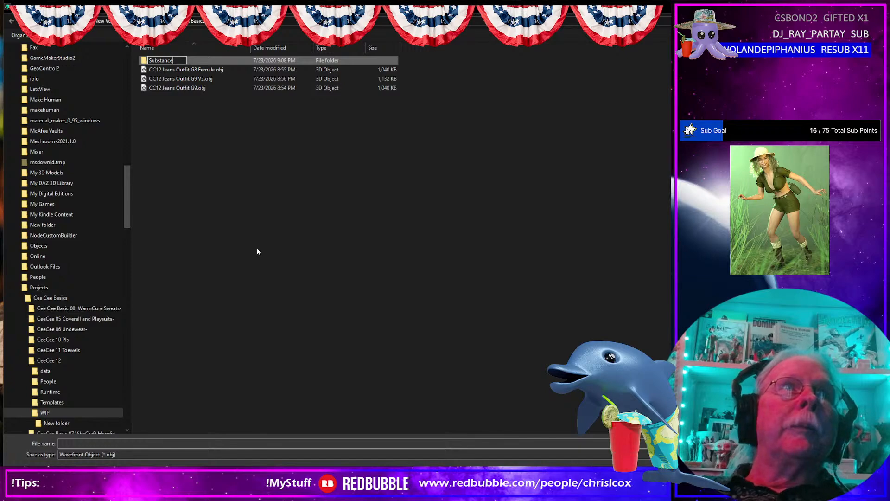
key(Return)
key(Return)
- Name the OBJ file CC12 Outfit IDs G9 and export it with surfaces and a material library
click(117, 442)
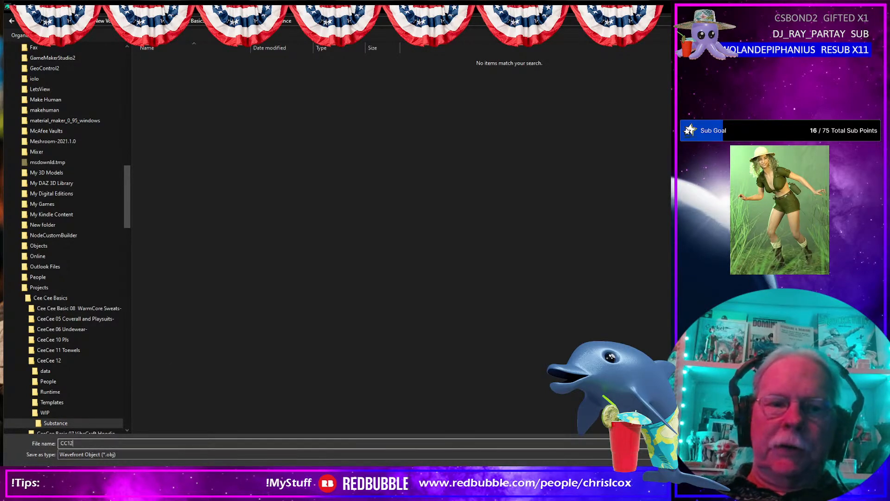
text(CC12 Outfit IDs G9)
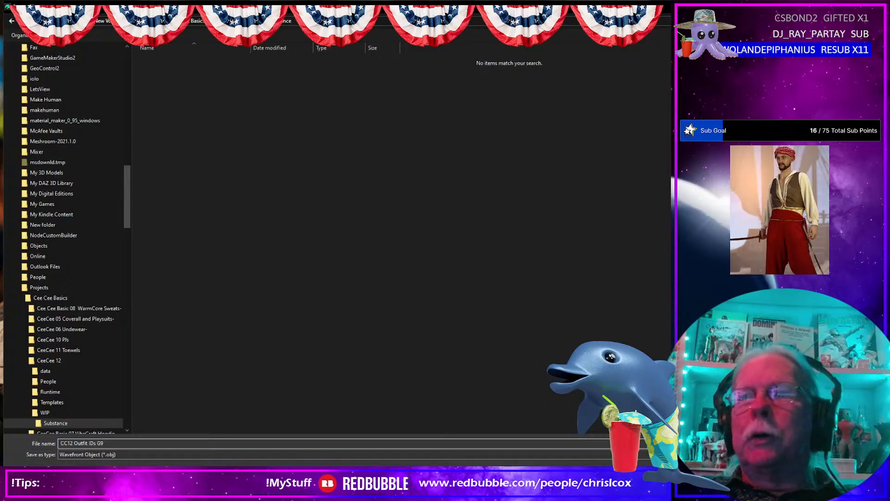
key(Return)
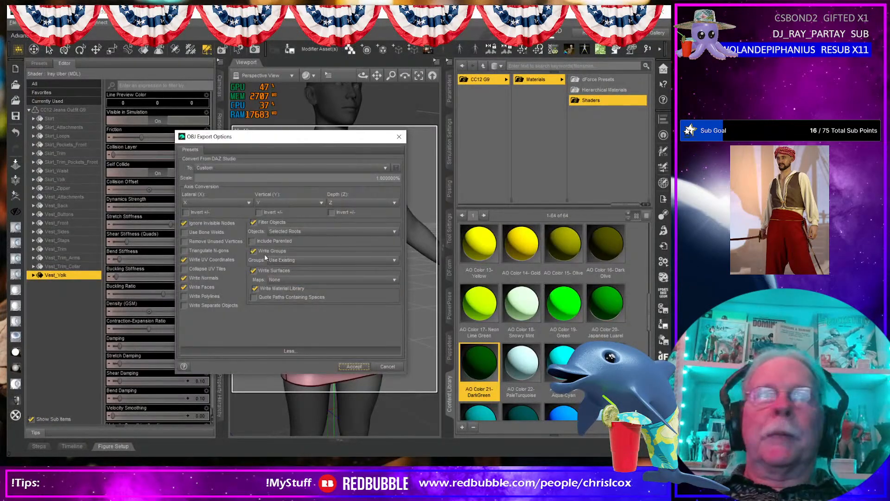
click(356, 366)
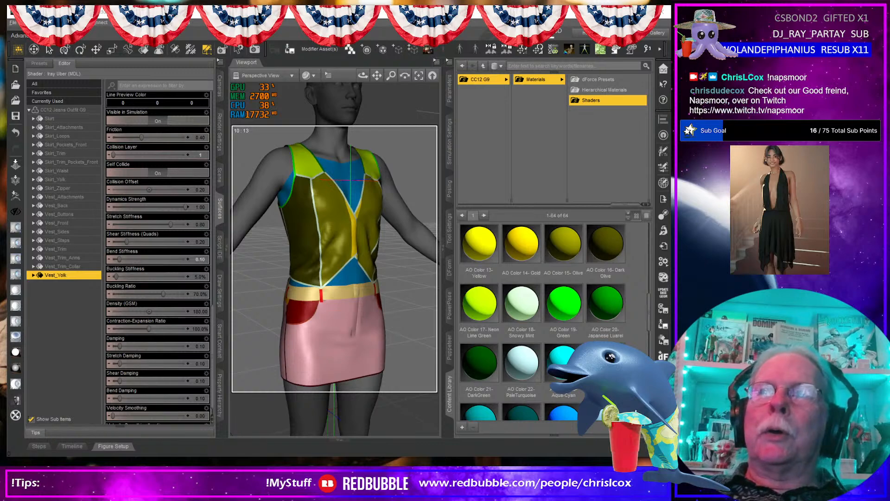
- Examine the Actor morph parameters and their subgroups for the CC12 Jeans Outfit G9
middle_drag(358, 294, 348, 292)
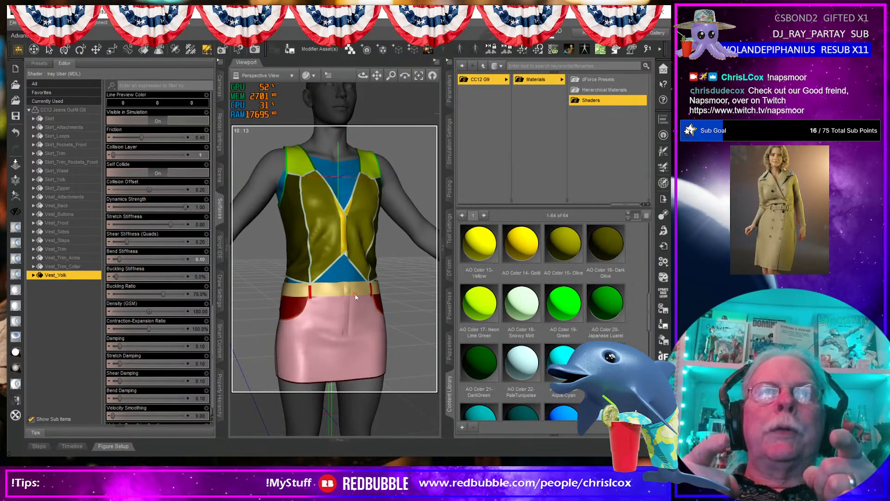
mouse_move(332, 298)
middle_down()
mouse_move(306, 297)
mouse_move(330, 297)
middle_up()
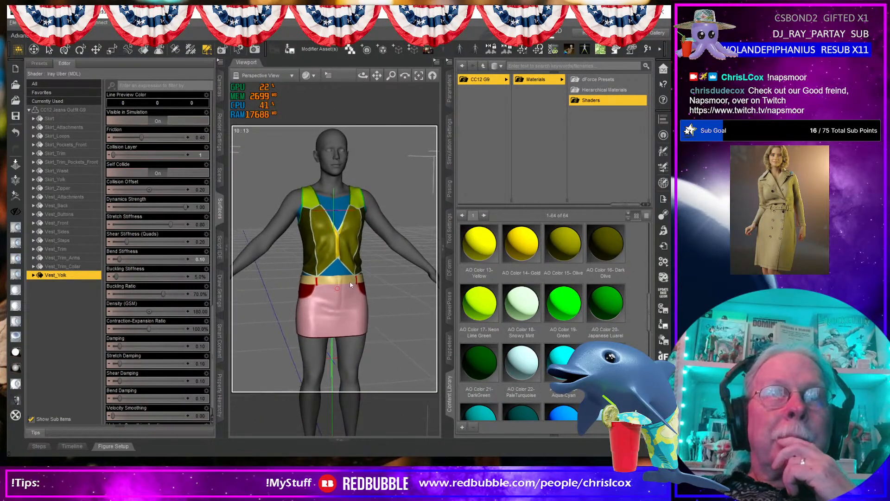
click(449, 88)
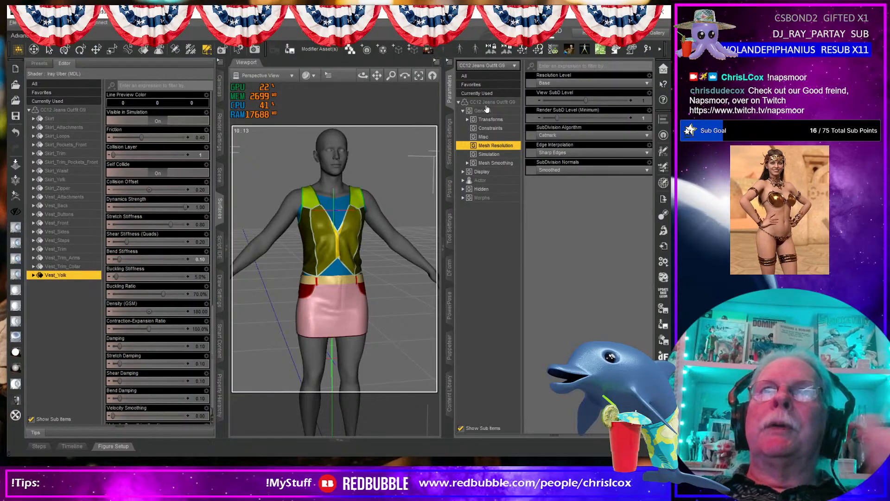
click(487, 181)
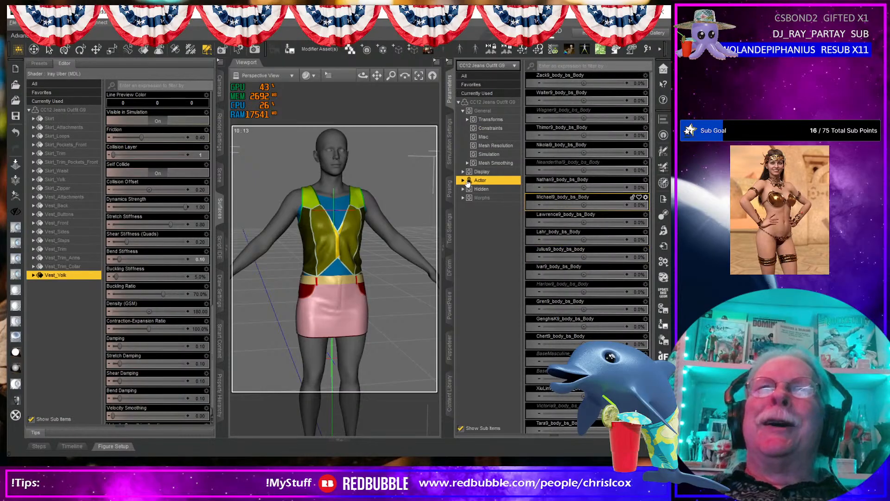
click(462, 180)
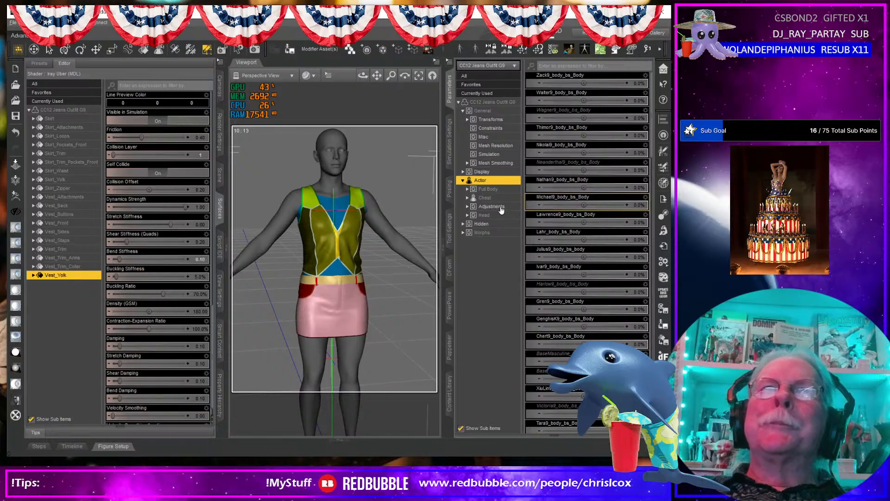
- Set the Genesis 9 figure's favourite morph Base Feminine to 100% and check how the outfit fits the shape
click(486, 85)
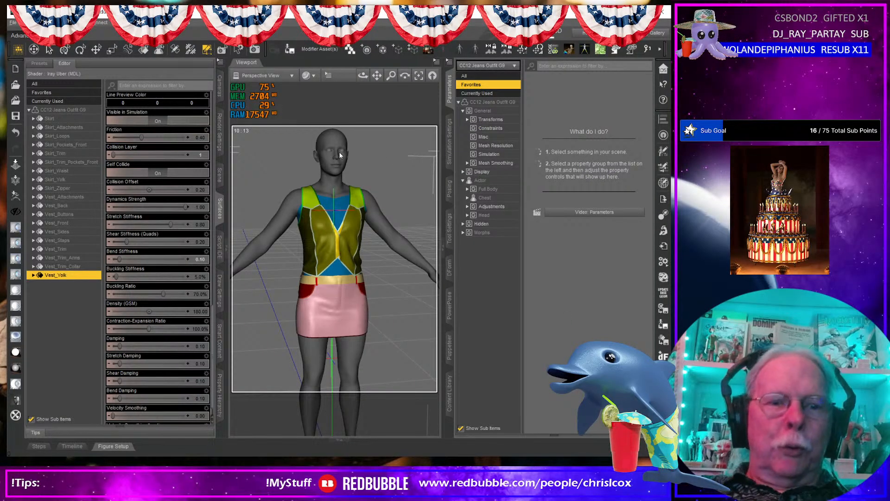
click(407, 139)
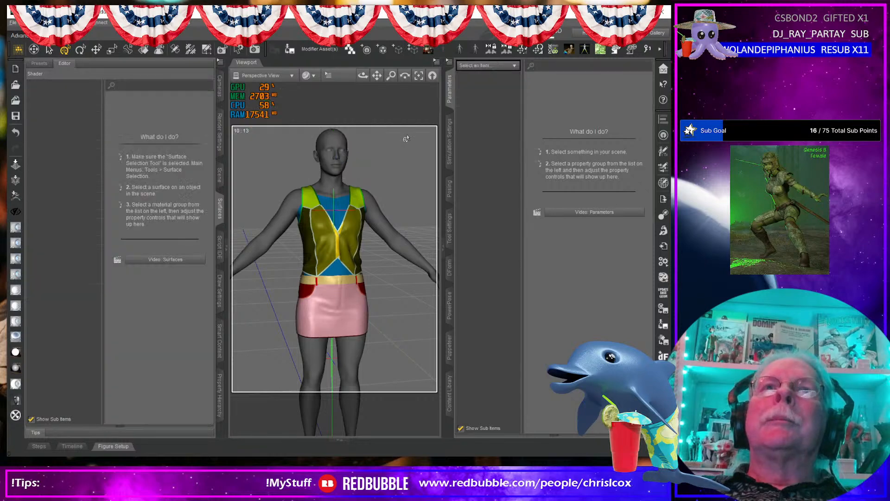
click(334, 150)
scroll(614, 336, down, 5)
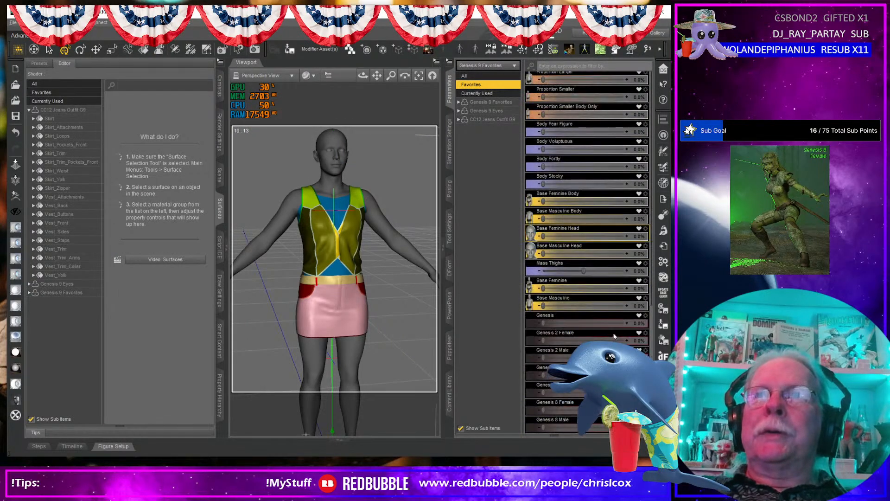
drag(544, 288, 626, 289)
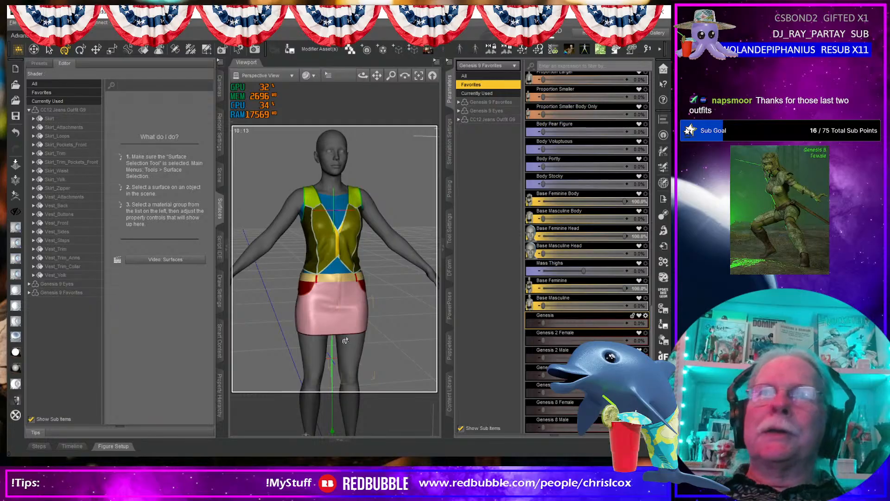
mouse_move(345, 340)
middle_down()
mouse_move(391, 341)
mouse_move(313, 340)
mouse_move(348, 336)
middle_up()
scroll(345, 341, up, 6)
scroll(347, 339, down, 5)
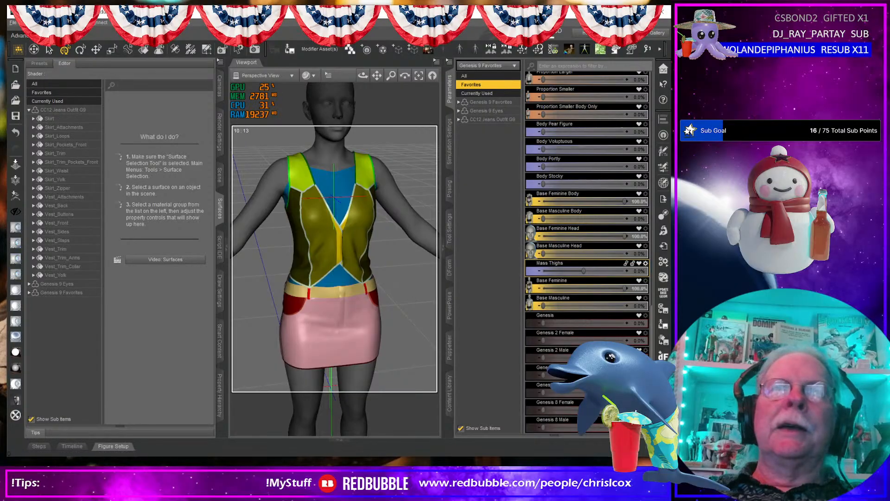
middle_drag(410, 334, 386, 310)
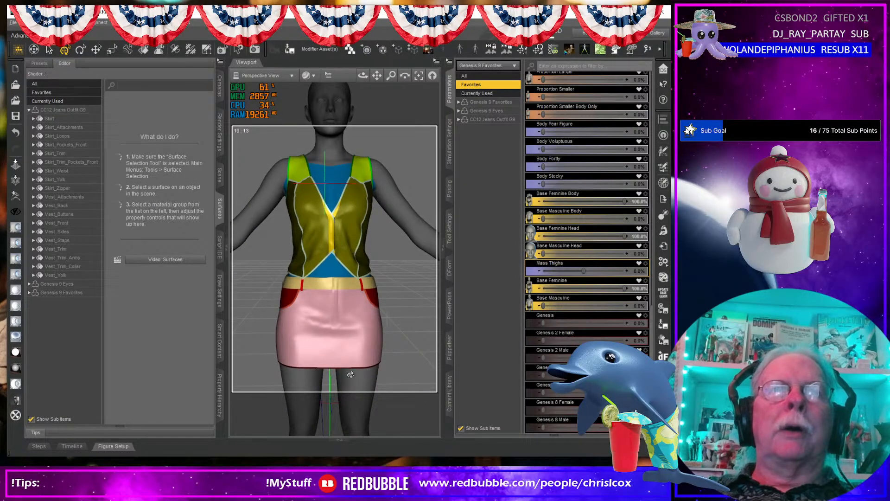
mouse_move(349, 281)
middle_down()
mouse_move(309, 254)
mouse_move(350, 283)
middle_up()
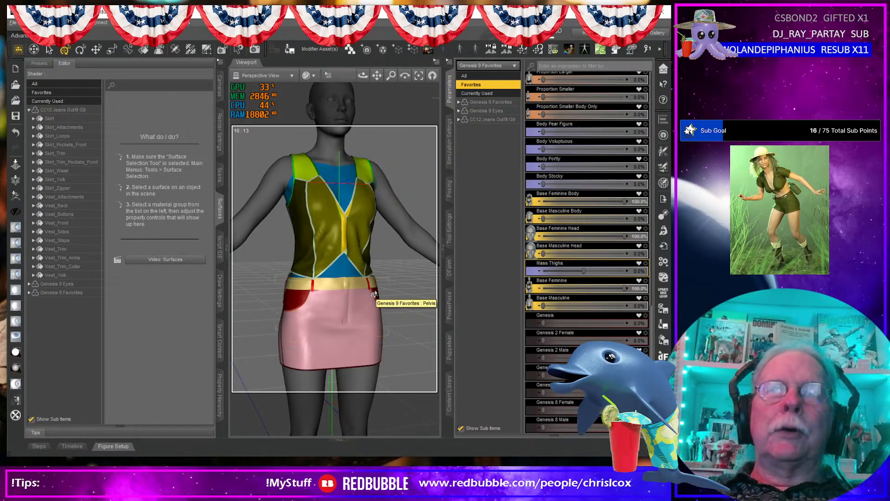
- Minimize the Daz Studio and File Explorer windows to reach the desktop
click(622, 12)
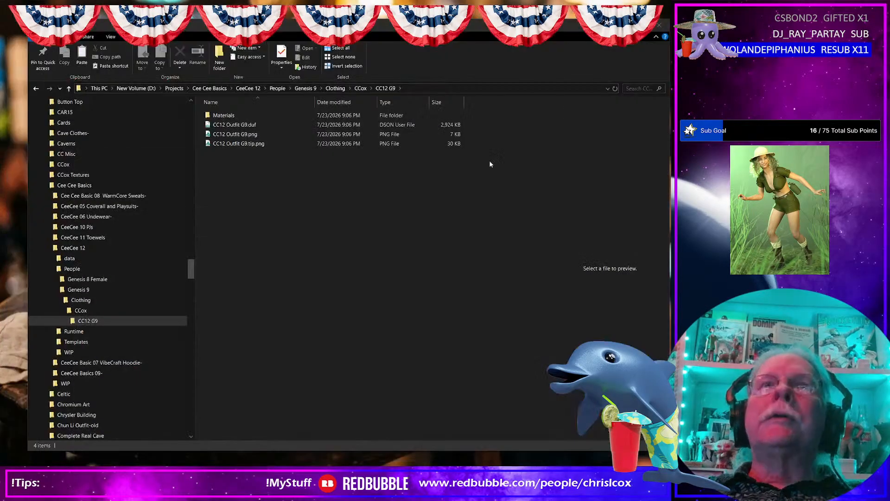
click(618, 25)
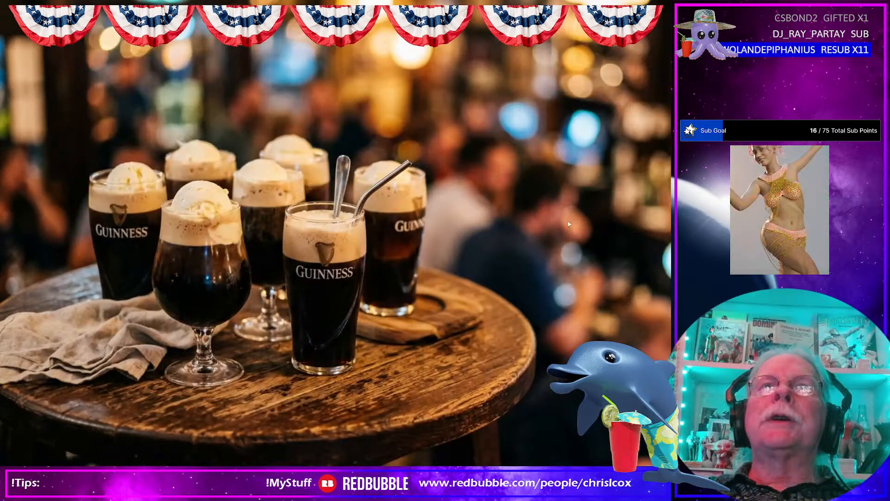